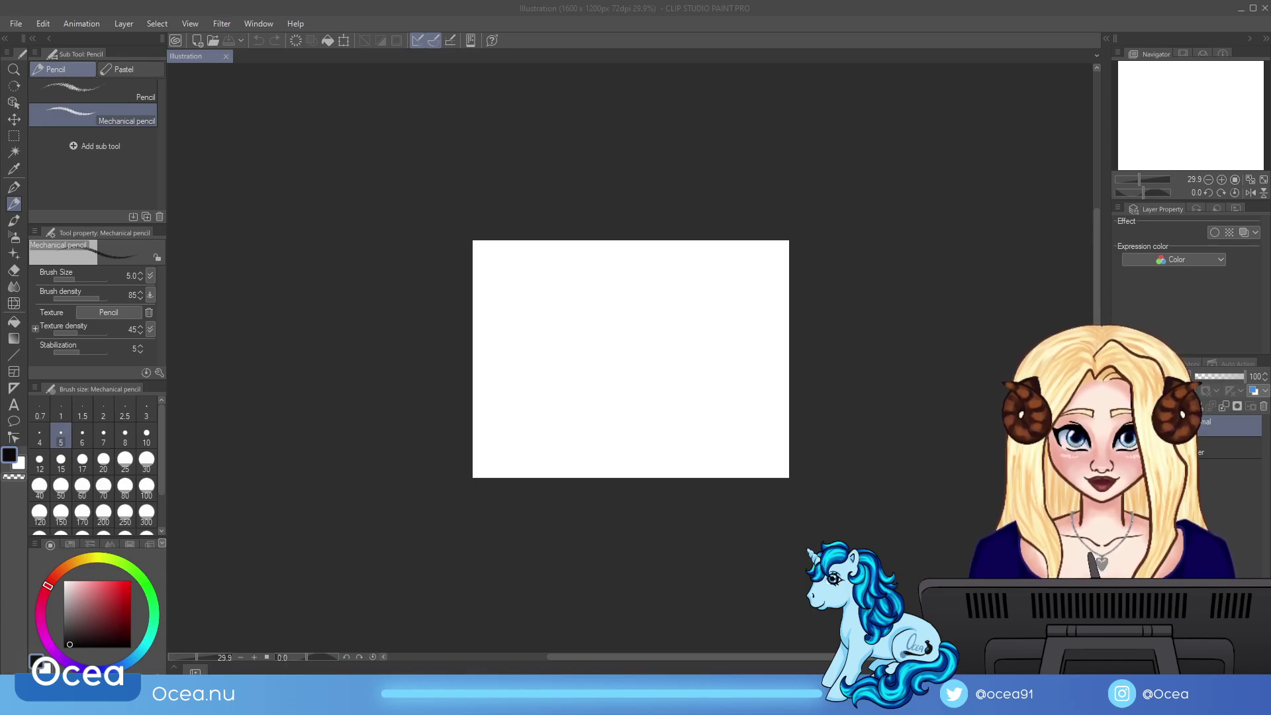
Step: Set the Mechanical pencil's brush size to 300 and pick a near-black drawing color
left_click(629, 329)
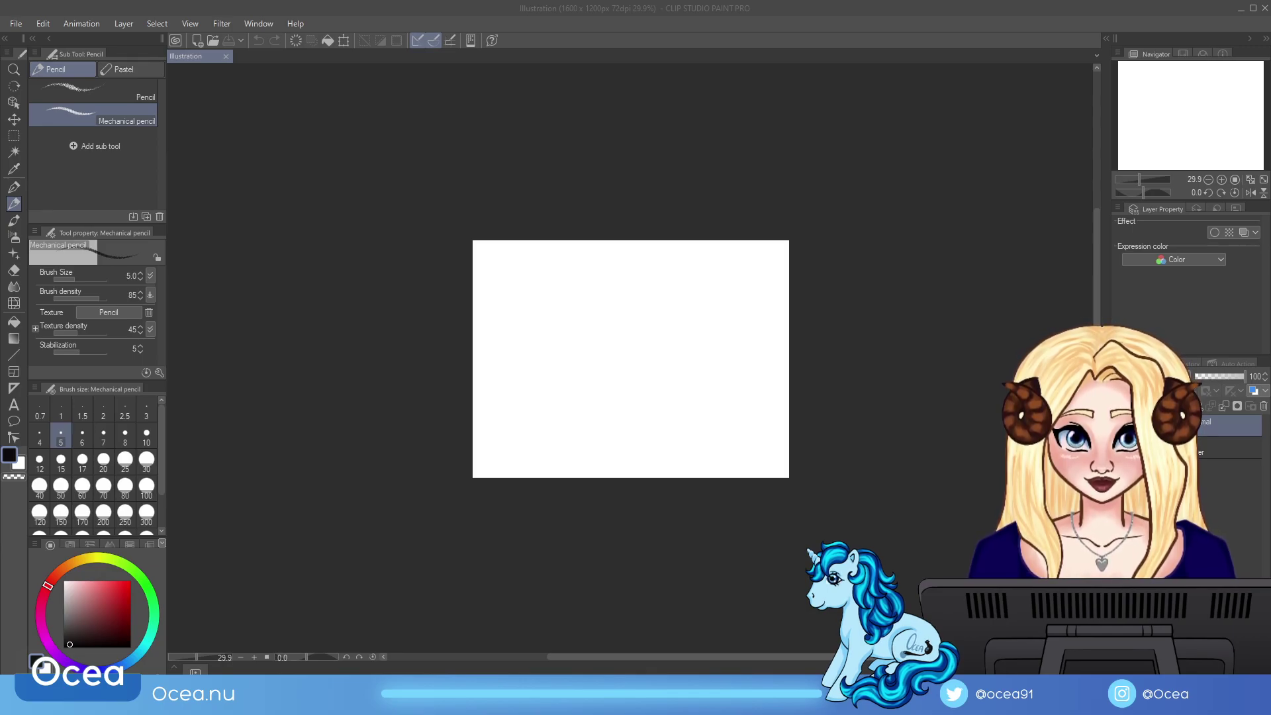
left_click(147, 514)
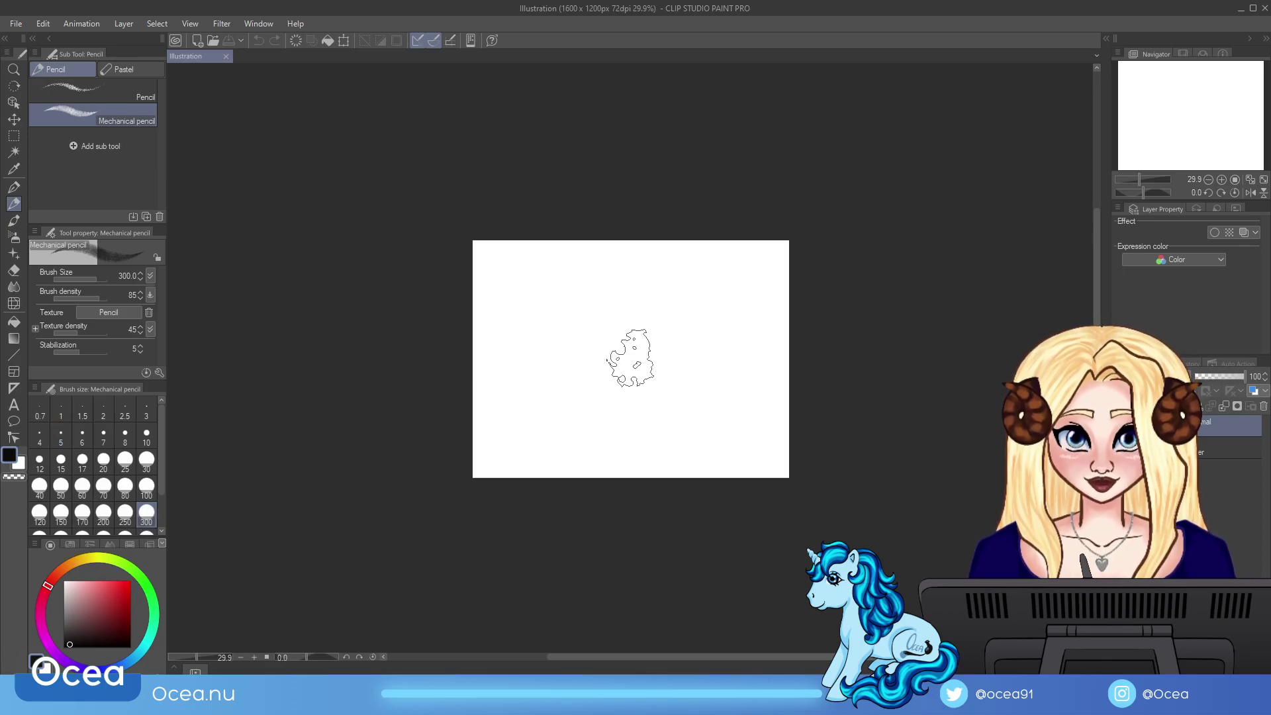
left_click(629, 351, "alt")
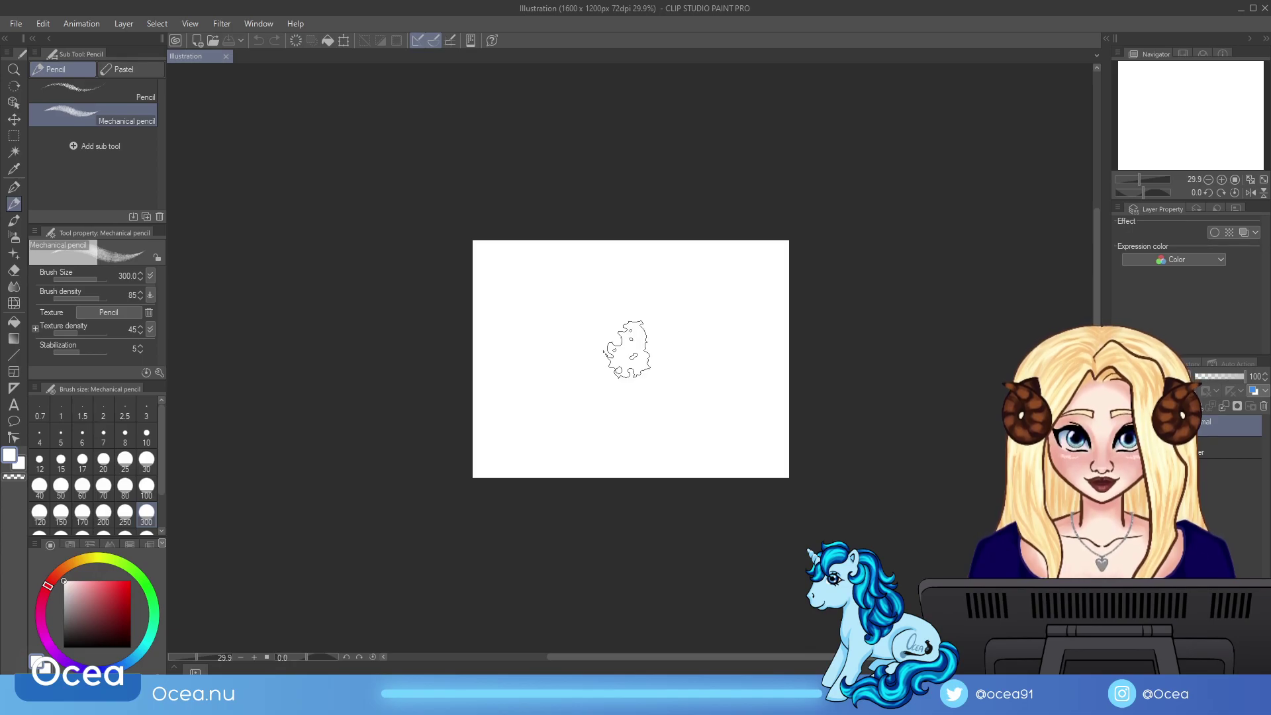
left_click(94, 643)
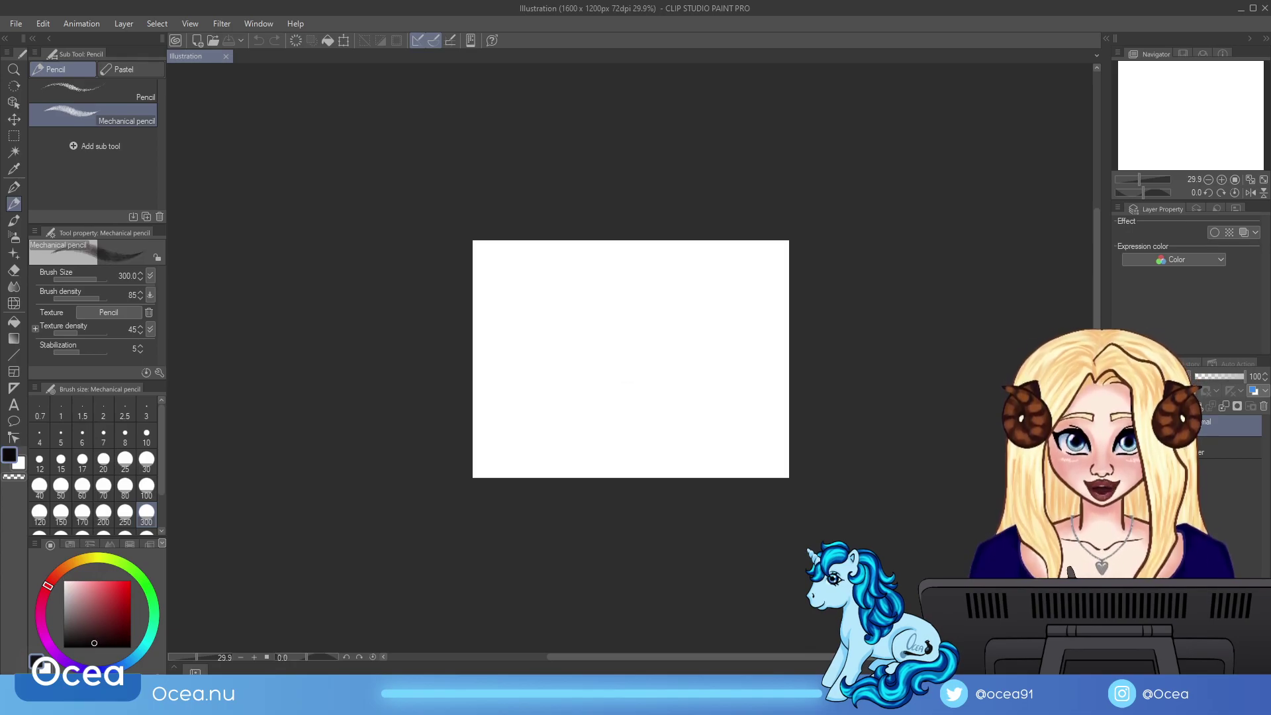
Step: Close the open illustration and create a new blank 1600 x 1200 px canvas at 72 dpi
left_click(225, 55)
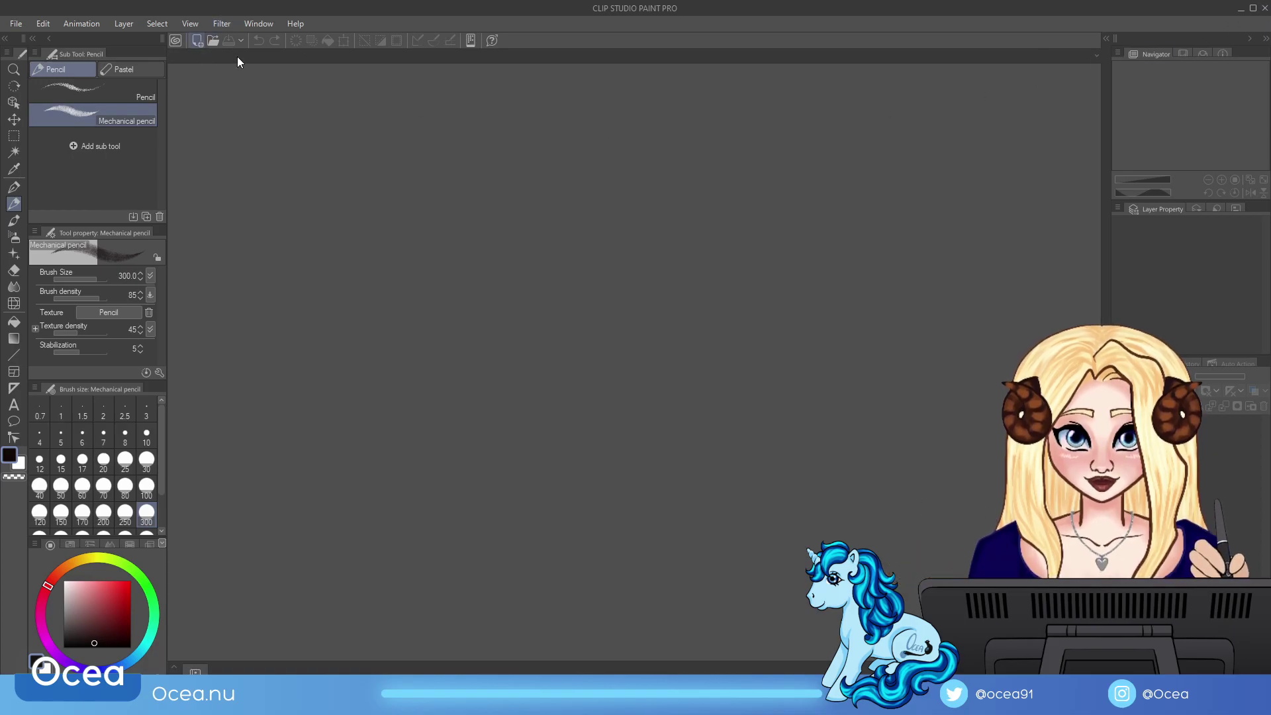
left_click(609, 322)
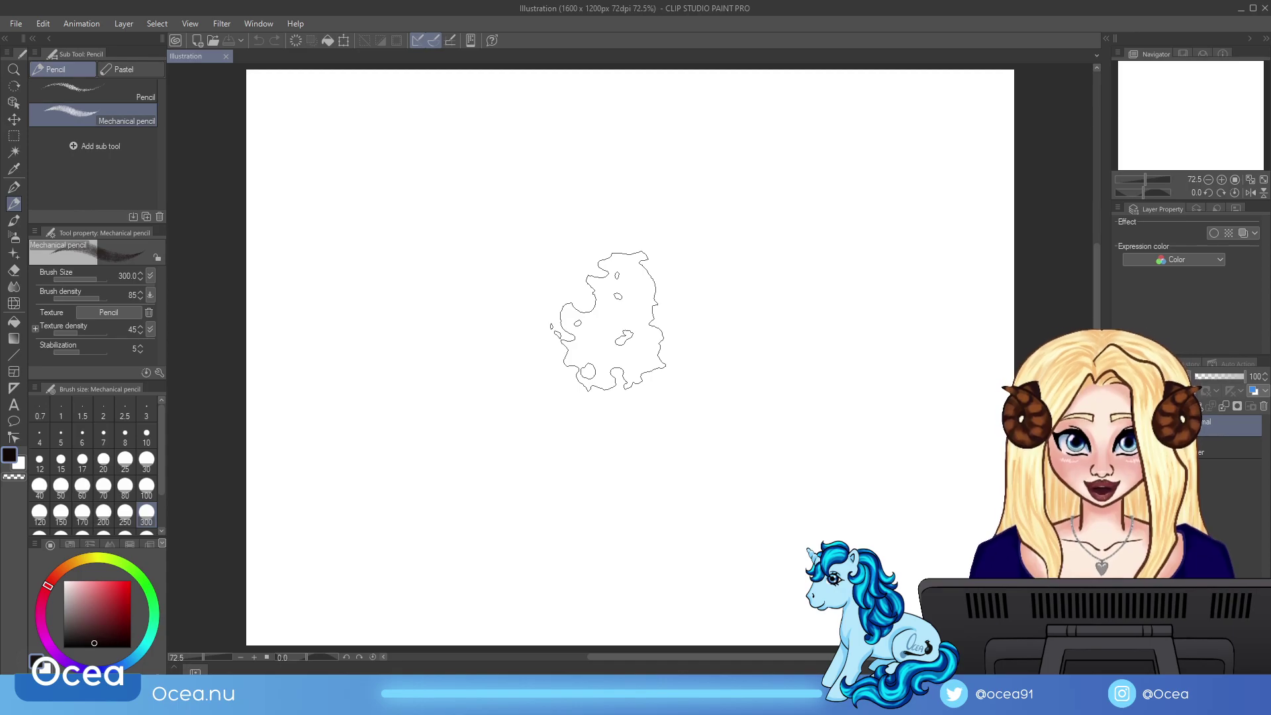
key("ctrl+z")
key("ctrl+z")
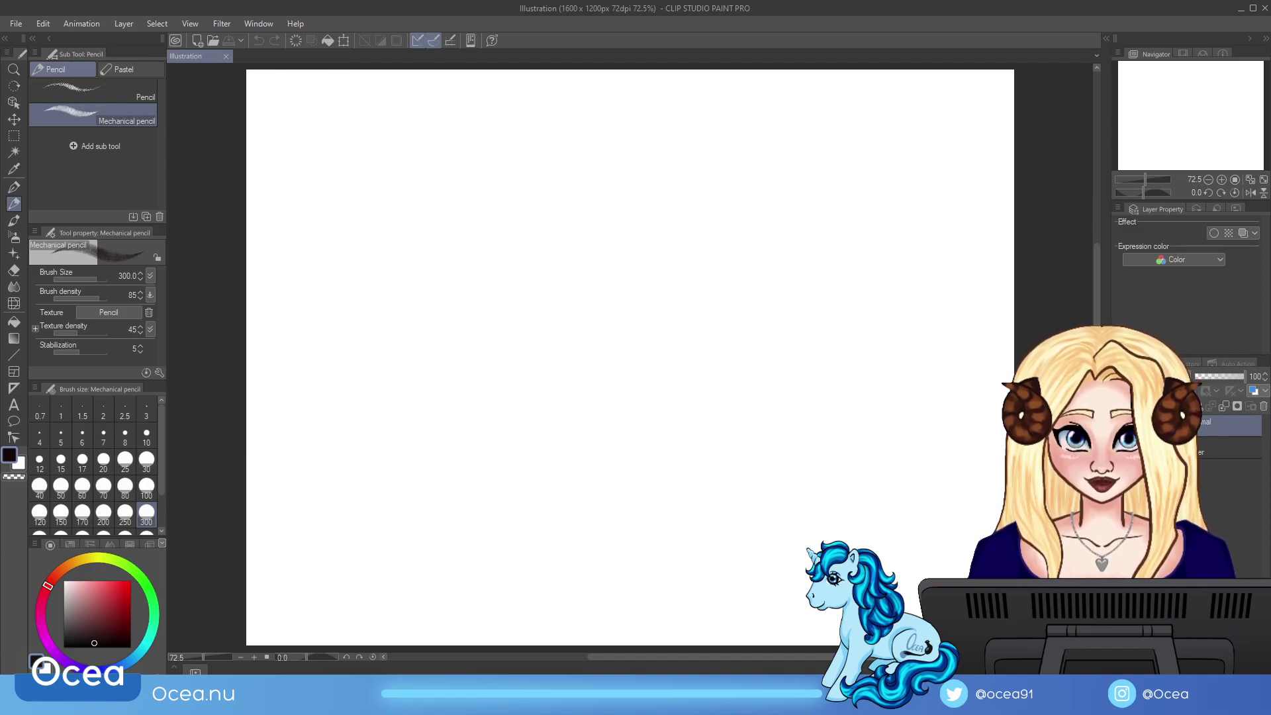
left_click(1266, 8)
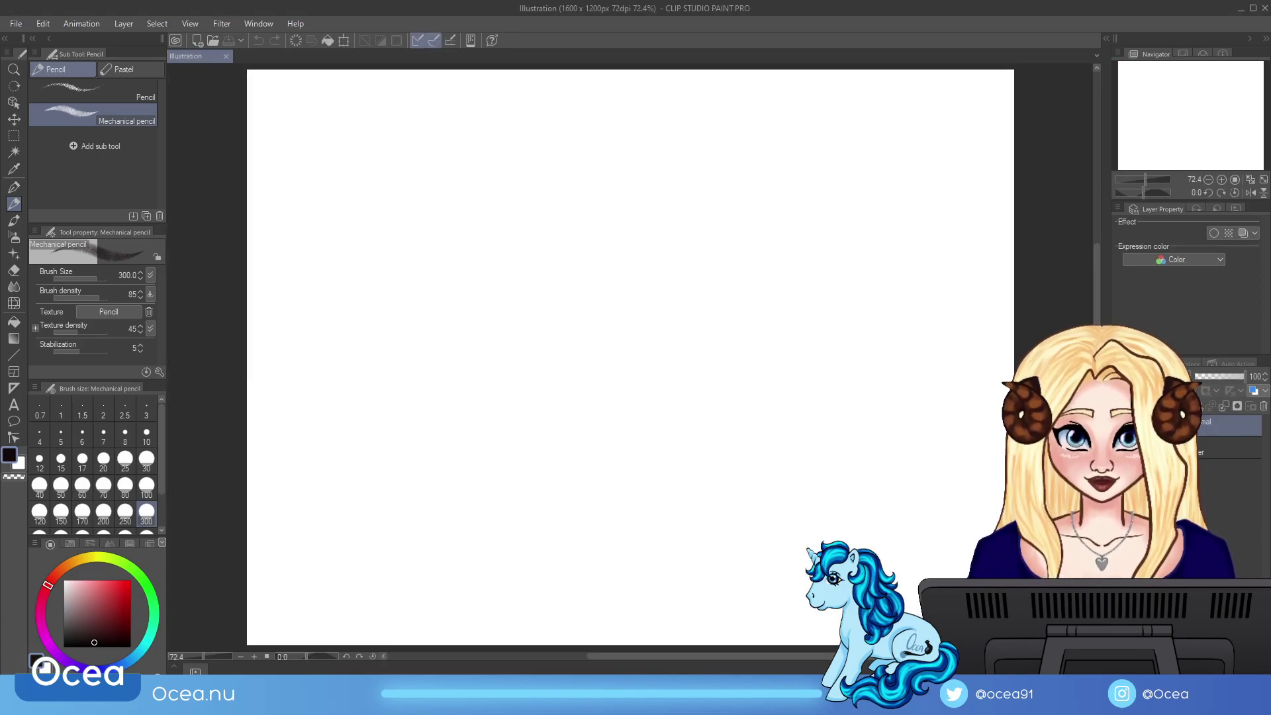
Step: Paint a dark test smudge on the canvas with the size 300 Mechanical pencil and undo it
mouse_move(662, 437)
left_mouse_down()
mouse_move(662, 404)
mouse_move(639, 460)
mouse_move(669, 424)
left_mouse_up()
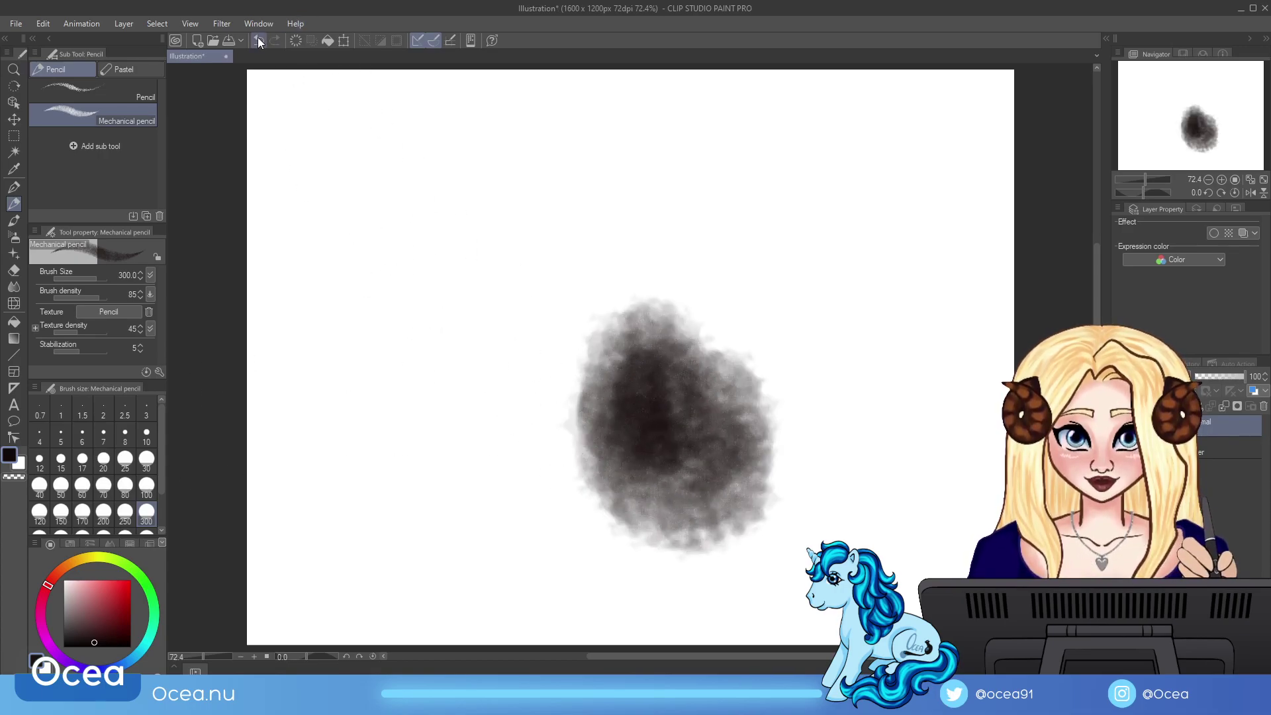
left_click(259, 40)
mouse_move(516, 345)
left_mouse_down()
mouse_move(517, 308)
mouse_move(674, 328)
mouse_move(669, 294)
left_mouse_up()
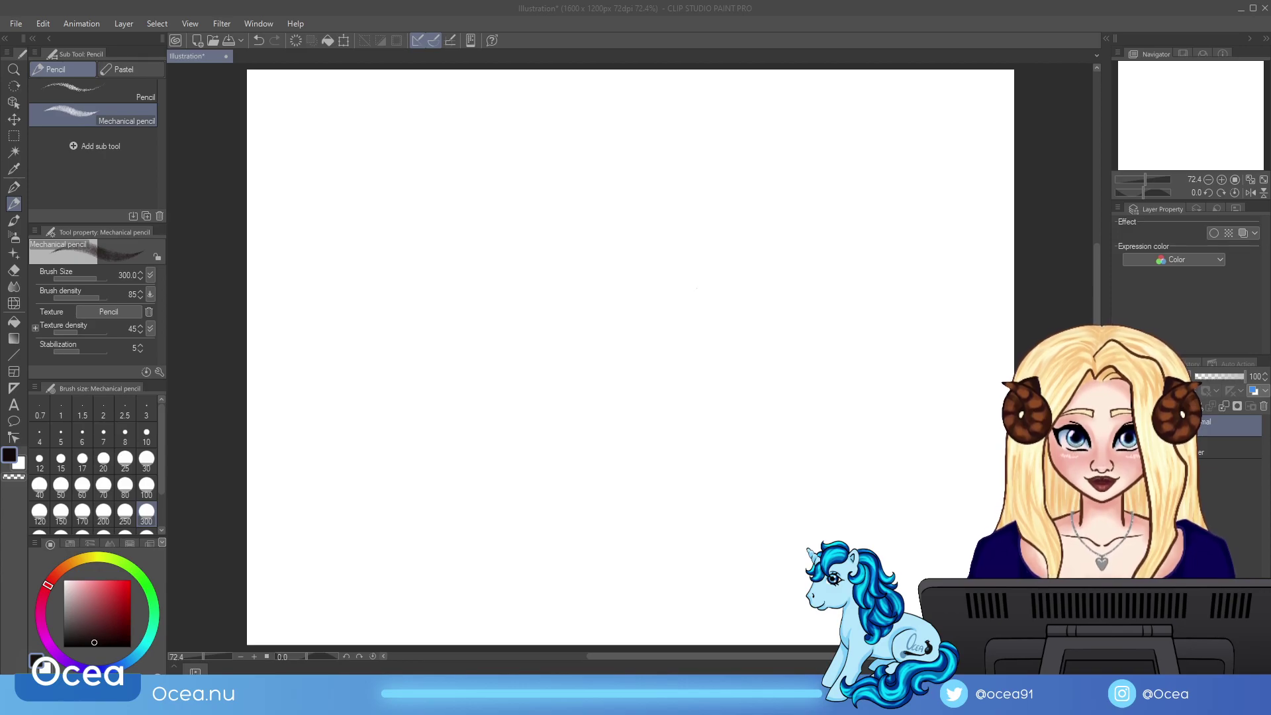
Step: Paint wide textured smudges across the canvas with the Mechanical pencil, clearing the layer after each one
mouse_move(596, 369)
left_mouse_down()
mouse_move(644, 341)
mouse_move(651, 351)
mouse_move(670, 313)
mouse_move(690, 378)
mouse_move(740, 387)
mouse_move(761, 351)
left_mouse_up()
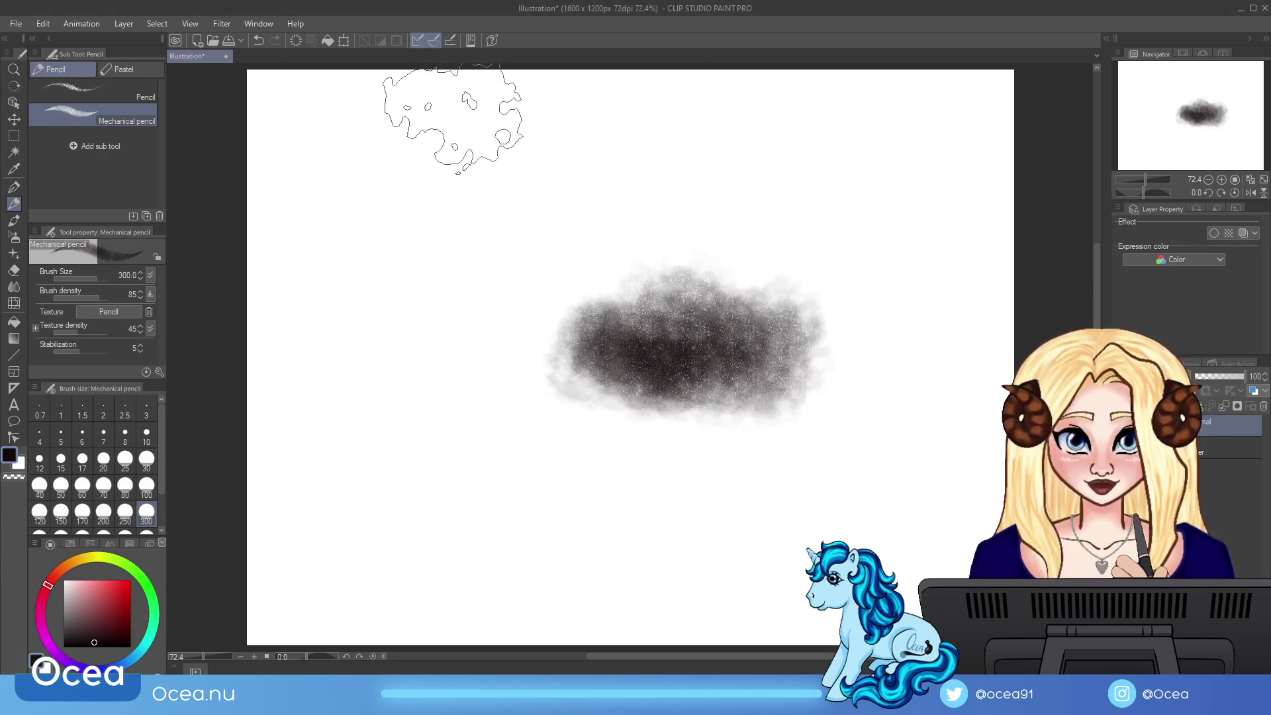
left_click(295, 40)
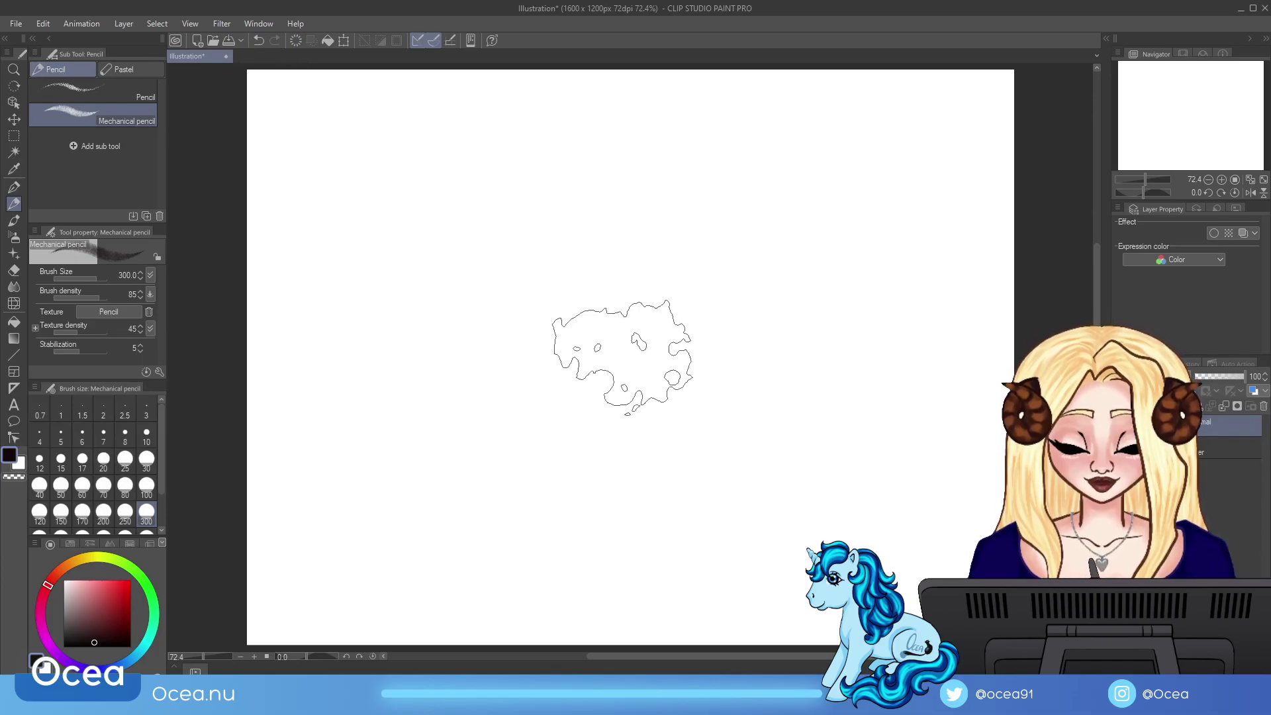
mouse_move(617, 353)
left_mouse_down()
mouse_move(646, 341)
mouse_move(741, 457)
mouse_move(772, 431)
mouse_move(834, 507)
mouse_move(908, 333)
mouse_move(851, 305)
left_mouse_up()
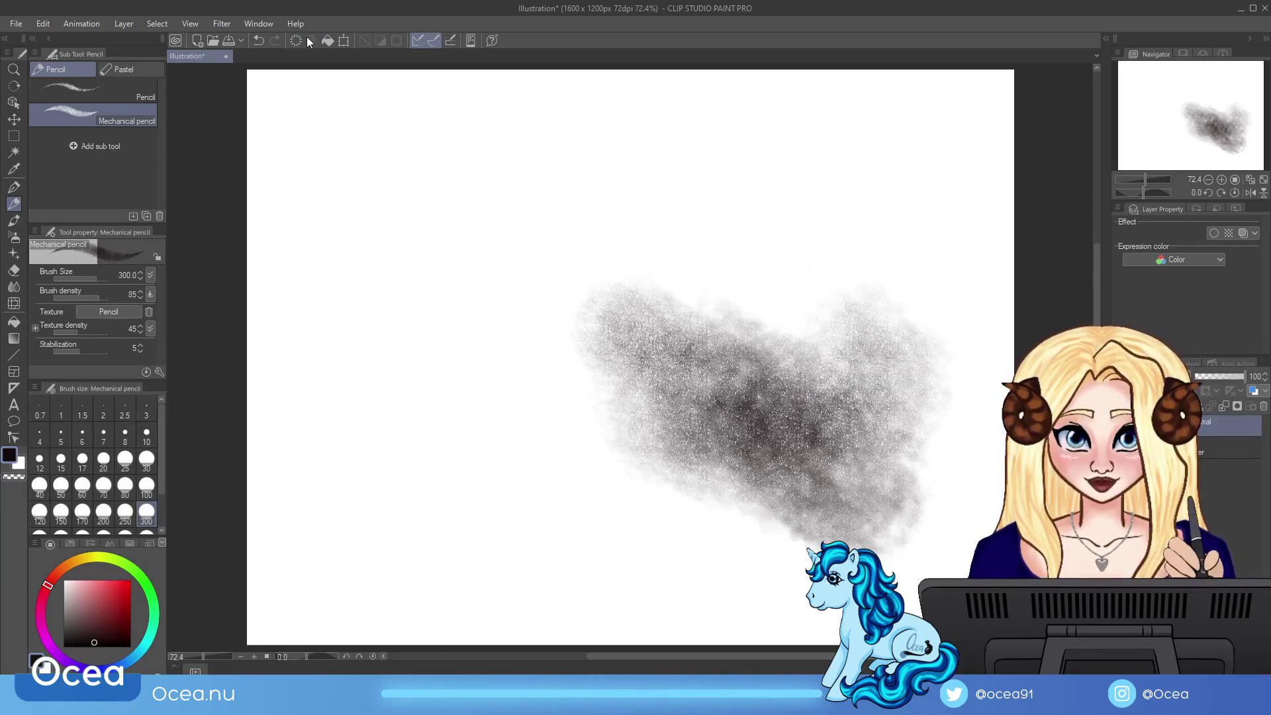
left_click(296, 40)
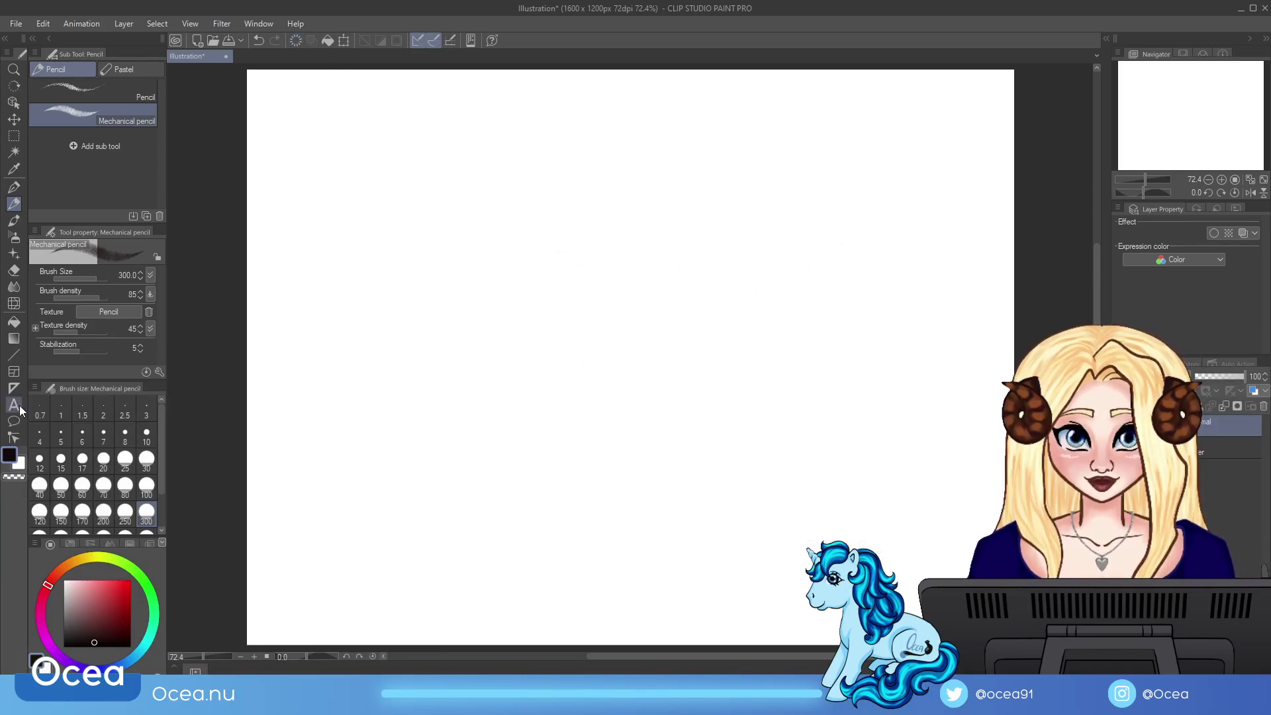
Step: Show the material library and filter all materials by the Brush tool tag to find the リアルミリペン brush
left_click(1106, 38)
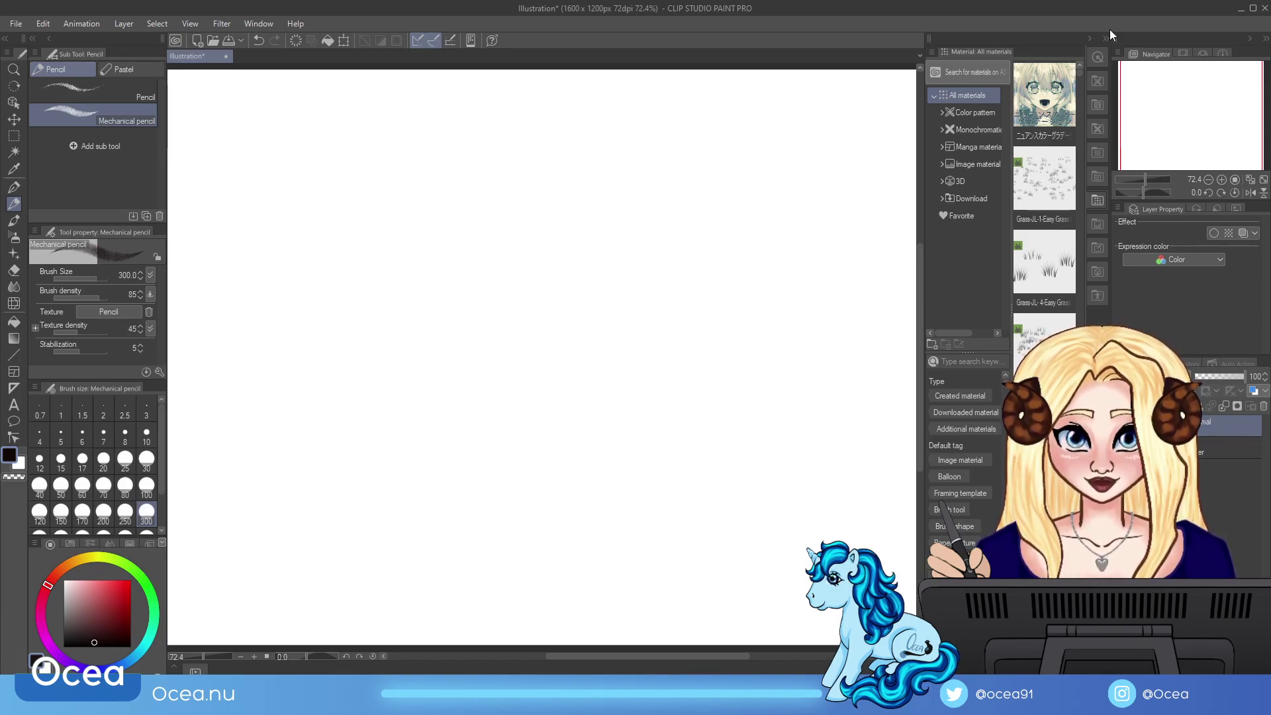
key("ctrl+z")
key("ctrl+z")
key("ctrl+y")
key("ctrl+z")
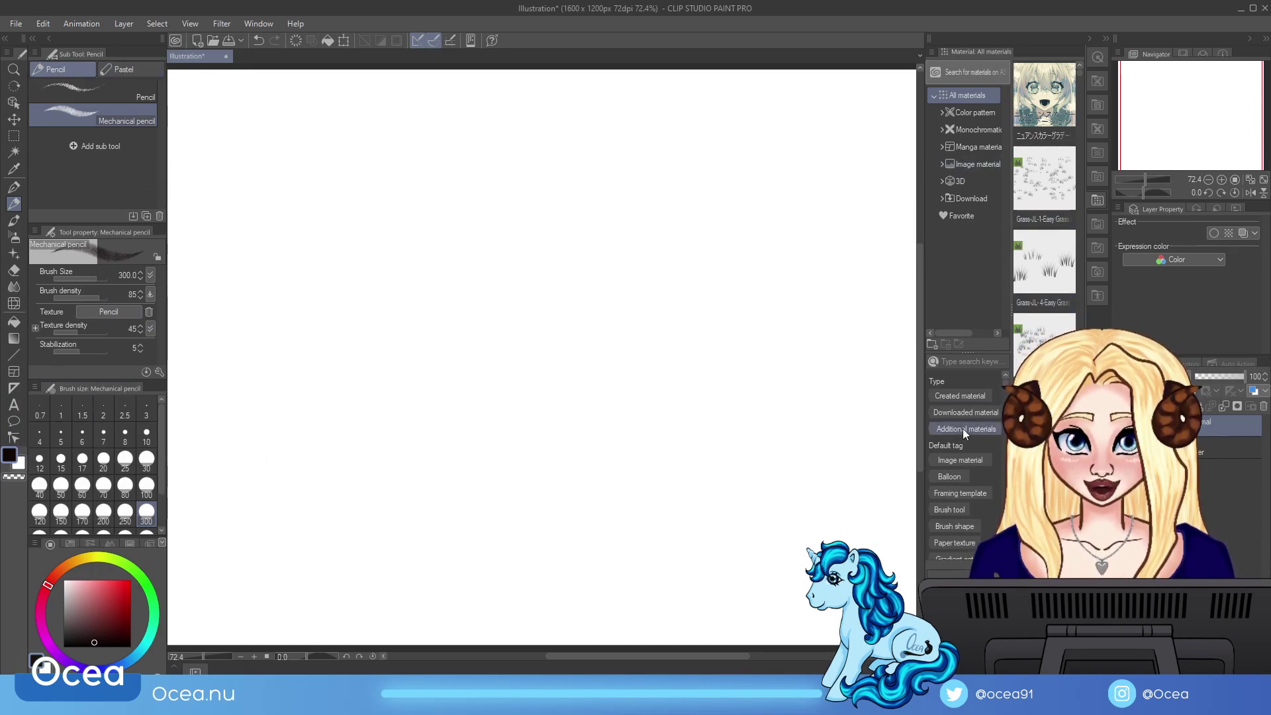
left_click(957, 511)
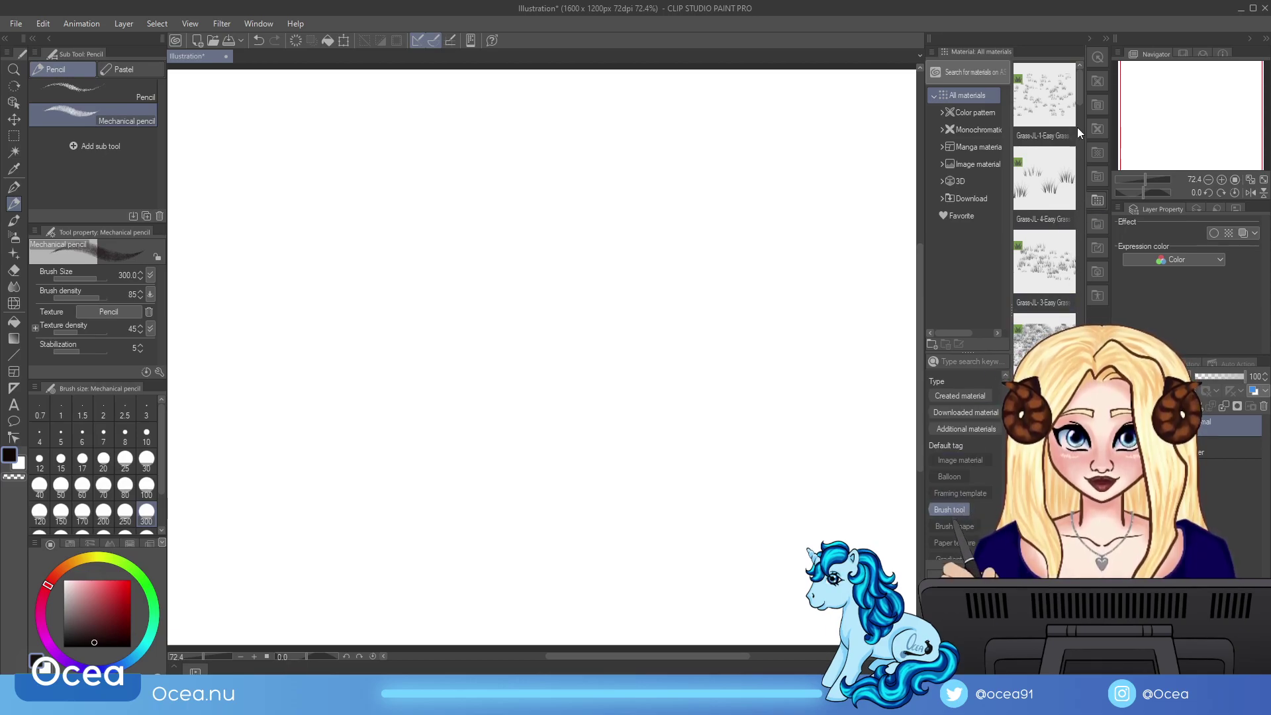
left_click_drag(1077, 90, 1078, 114)
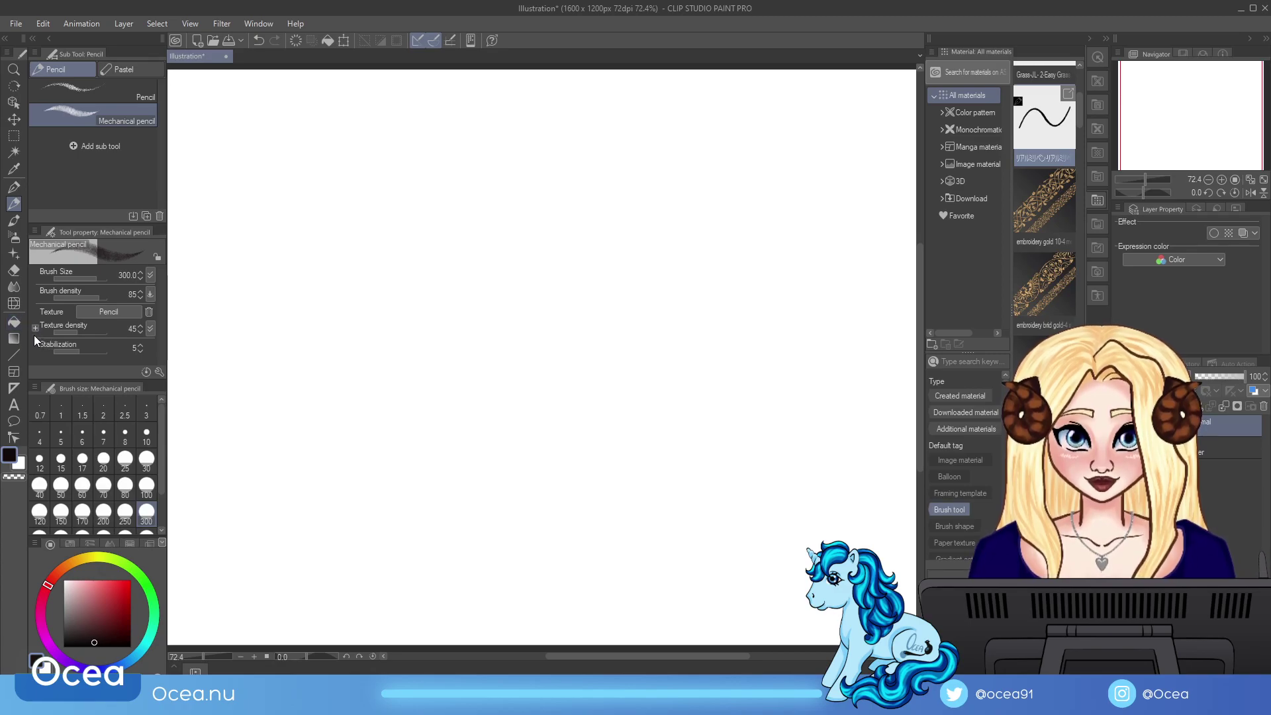
Step: Look through the sub tools available under the Fill, Brush and Pencil tools
left_click(14, 323)
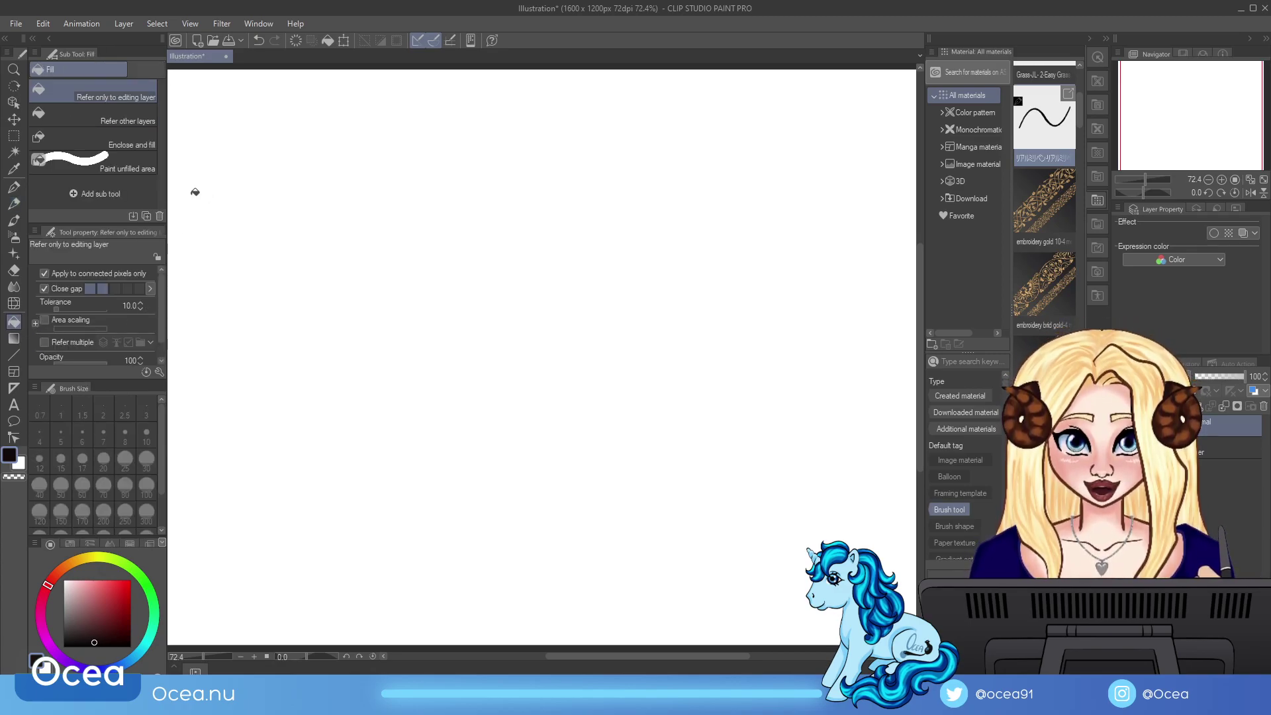
left_click(14, 220)
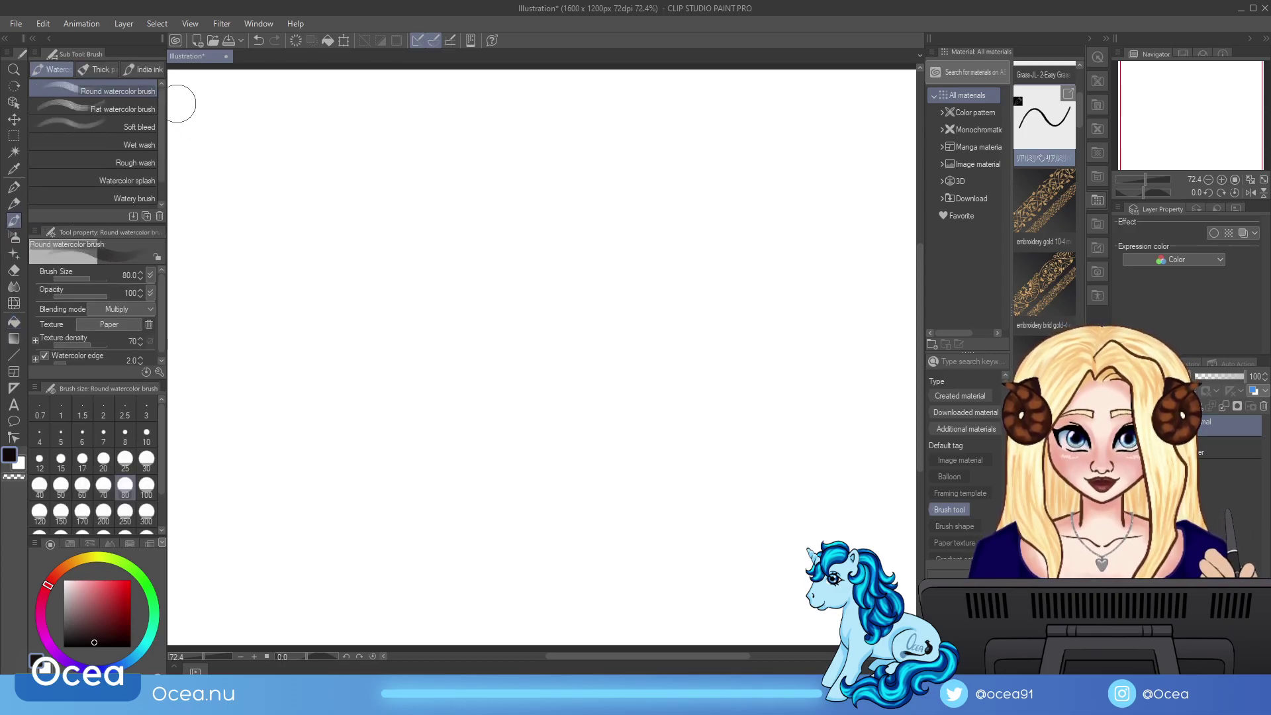
left_click_drag(161, 109, 159, 147)
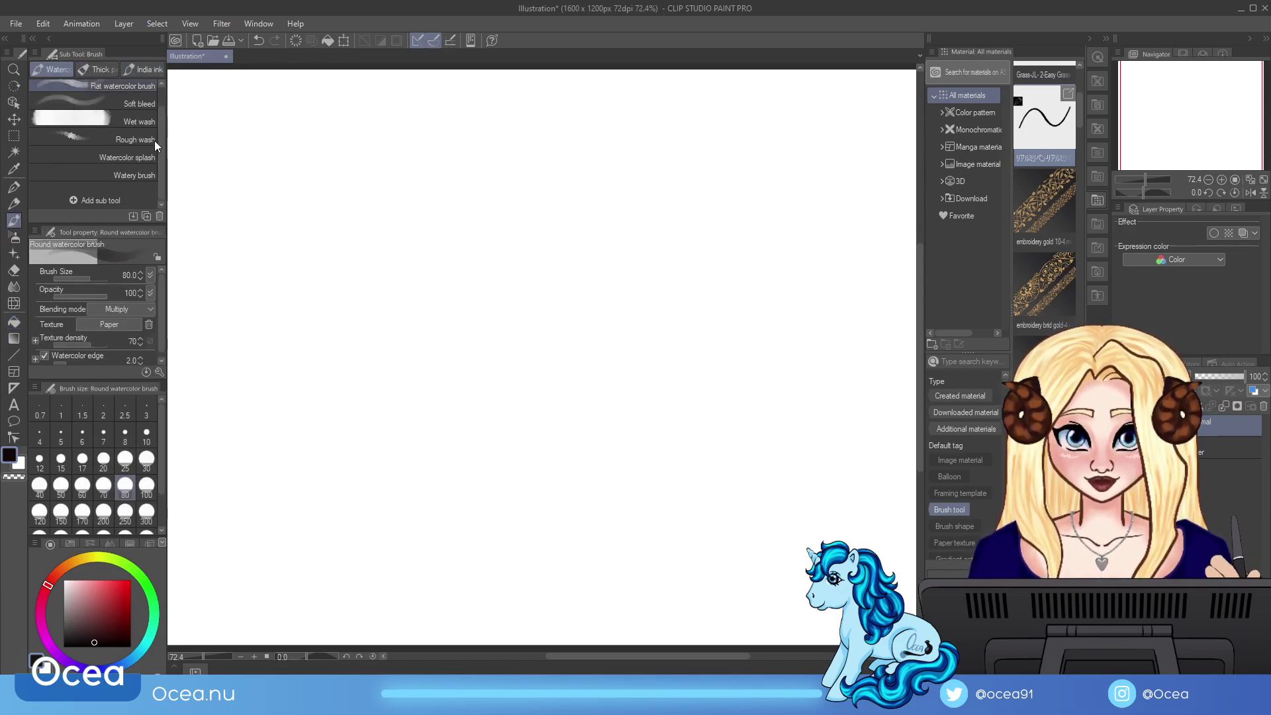
key("p")
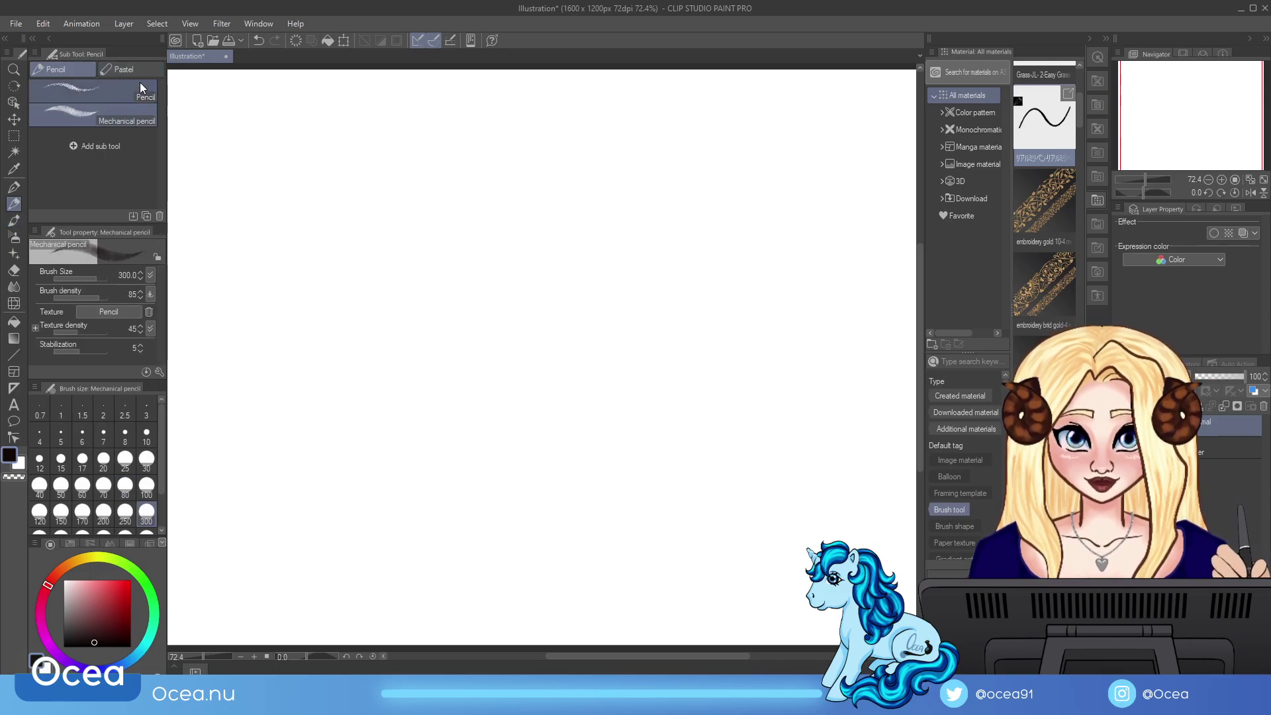
left_click(140, 69)
Step: Draw a few thin test strokes with the G-pen at size 10 and clear them from the layer
left_click(14, 189)
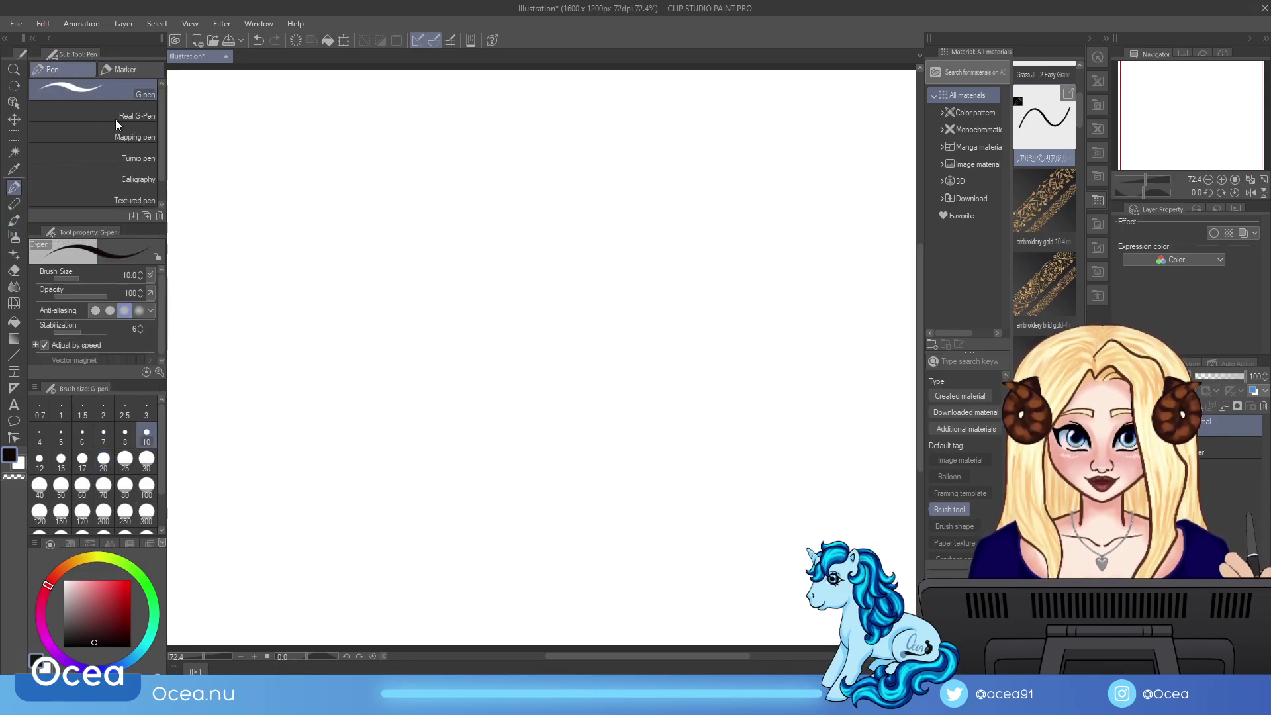
scroll(161, 144, "down", 1)
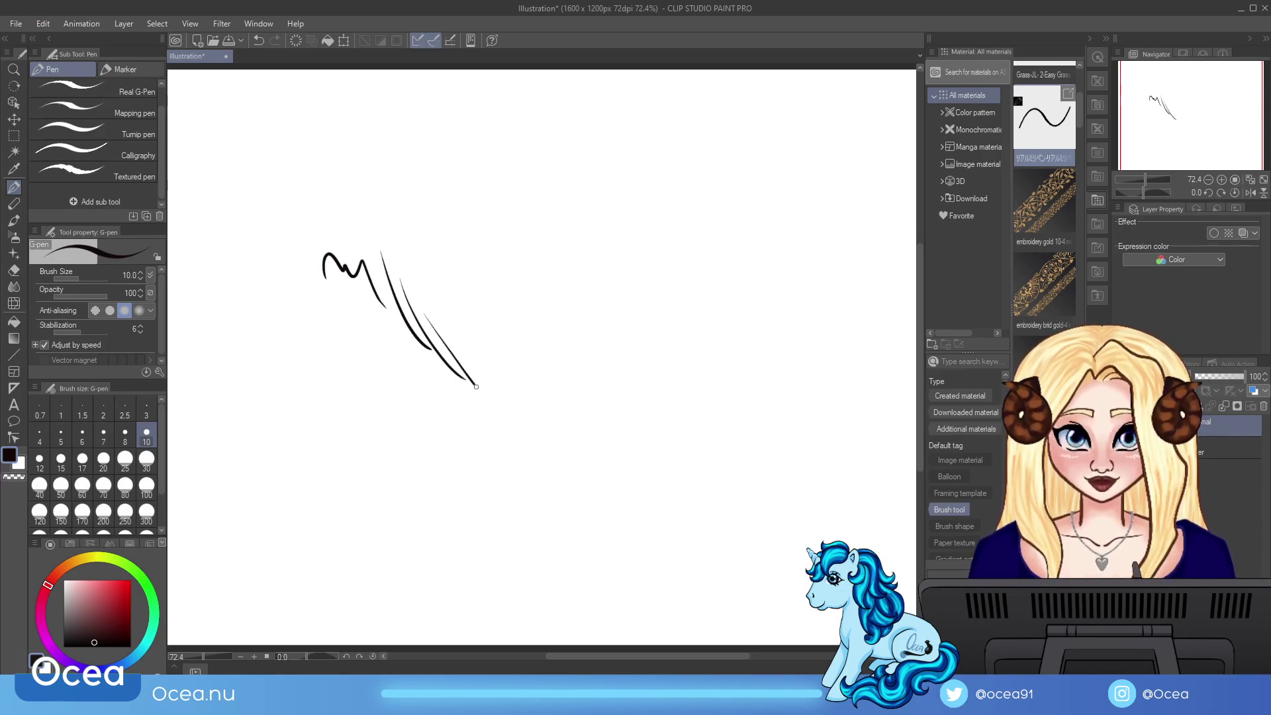
left_click(296, 40)
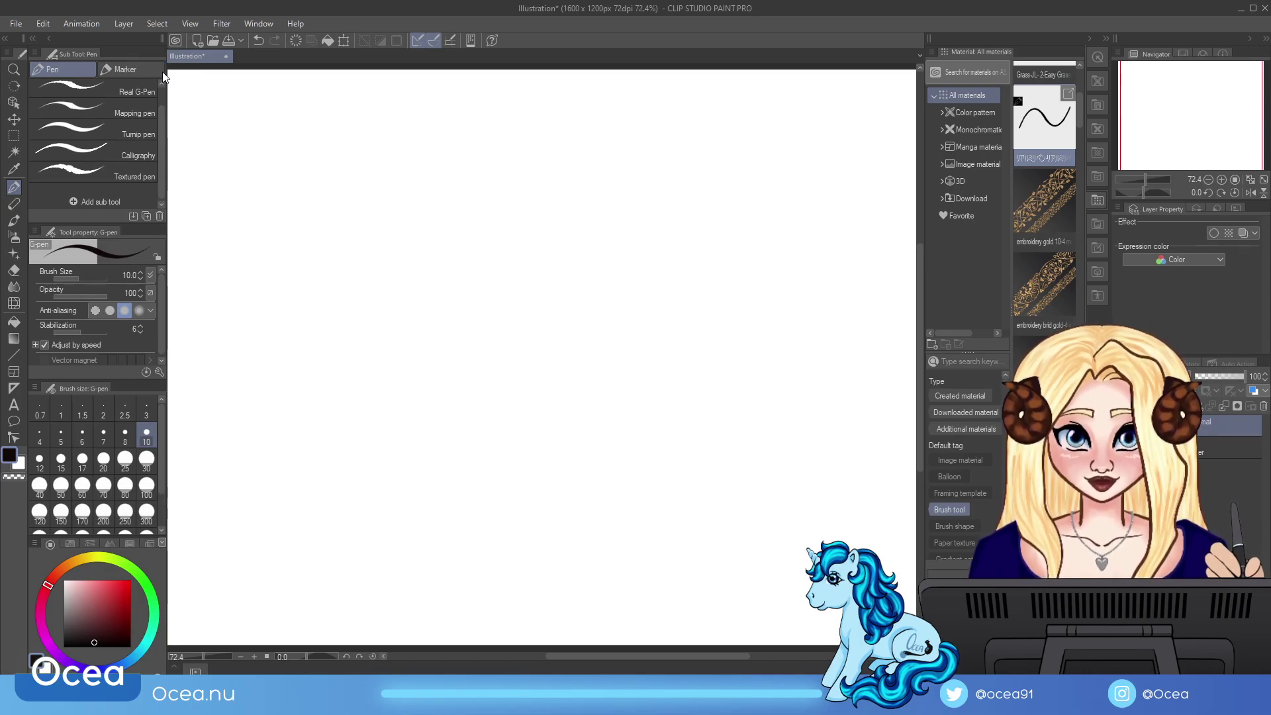
Step: Add the リアルミリペン brush material as a new Pen sub tool group, move the group out as its own tool and select it
left_click_drag(126, 173, 164, 72)
left_click(142, 69)
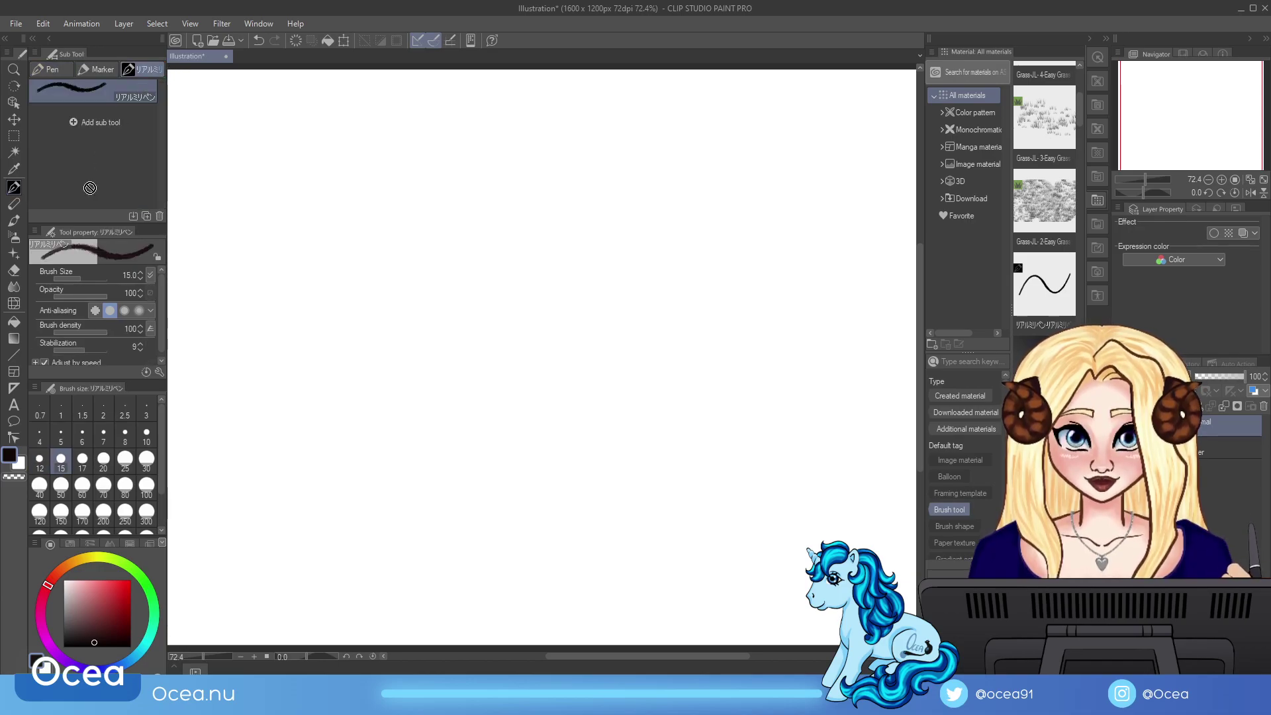
left_click_drag(11, 361, 12, 365)
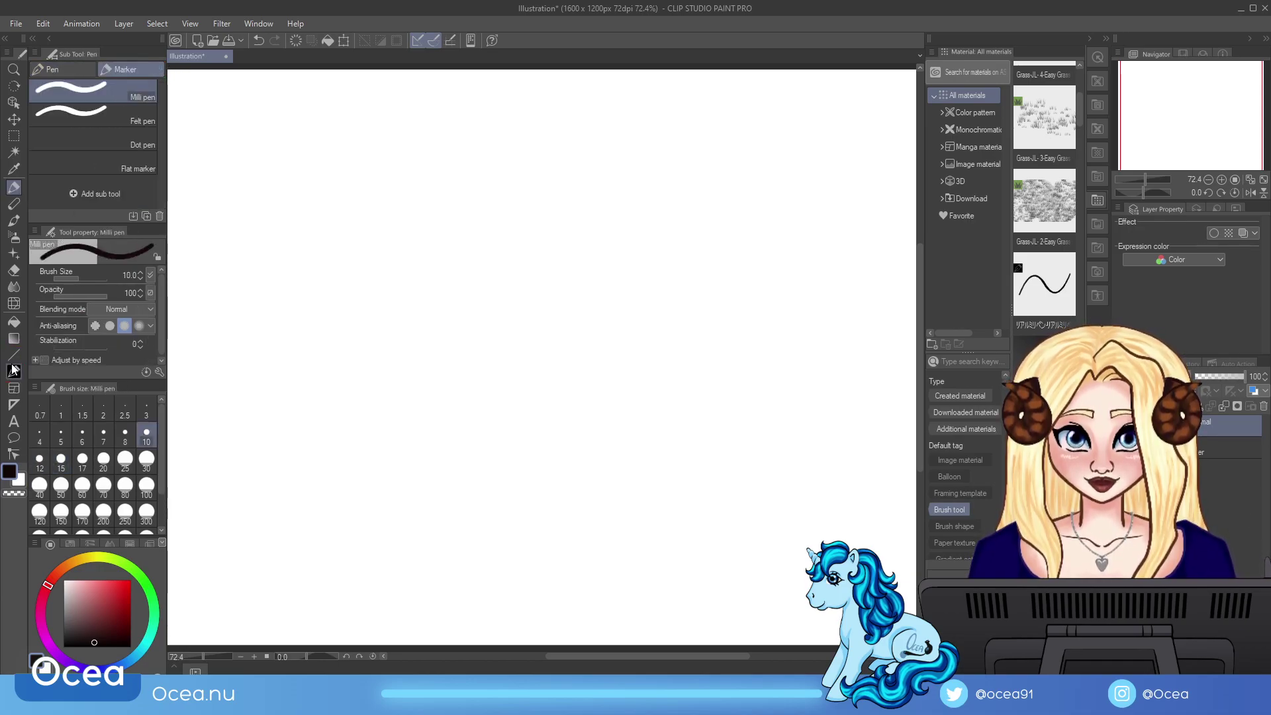
left_click(12, 373)
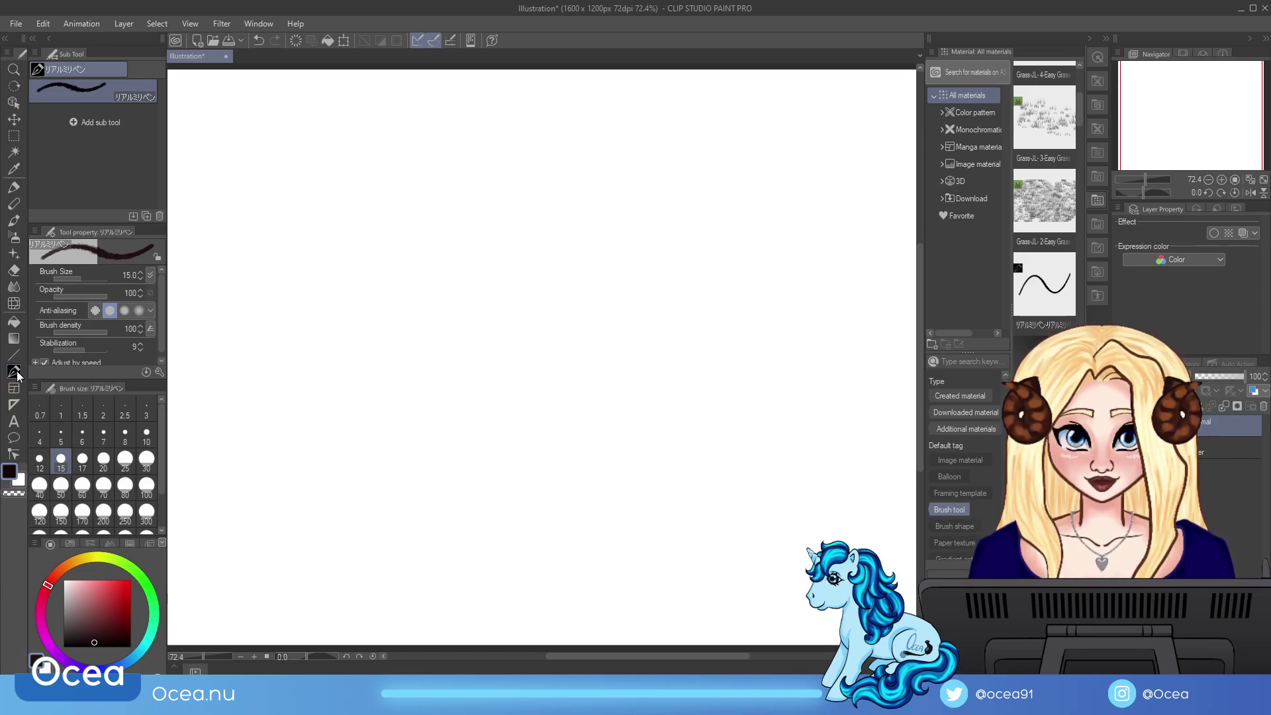
Step: Add the キギリブラシ and PR PEN brush materials to the リアルミリペン tool group
scroll(1080, 94, "up", 3)
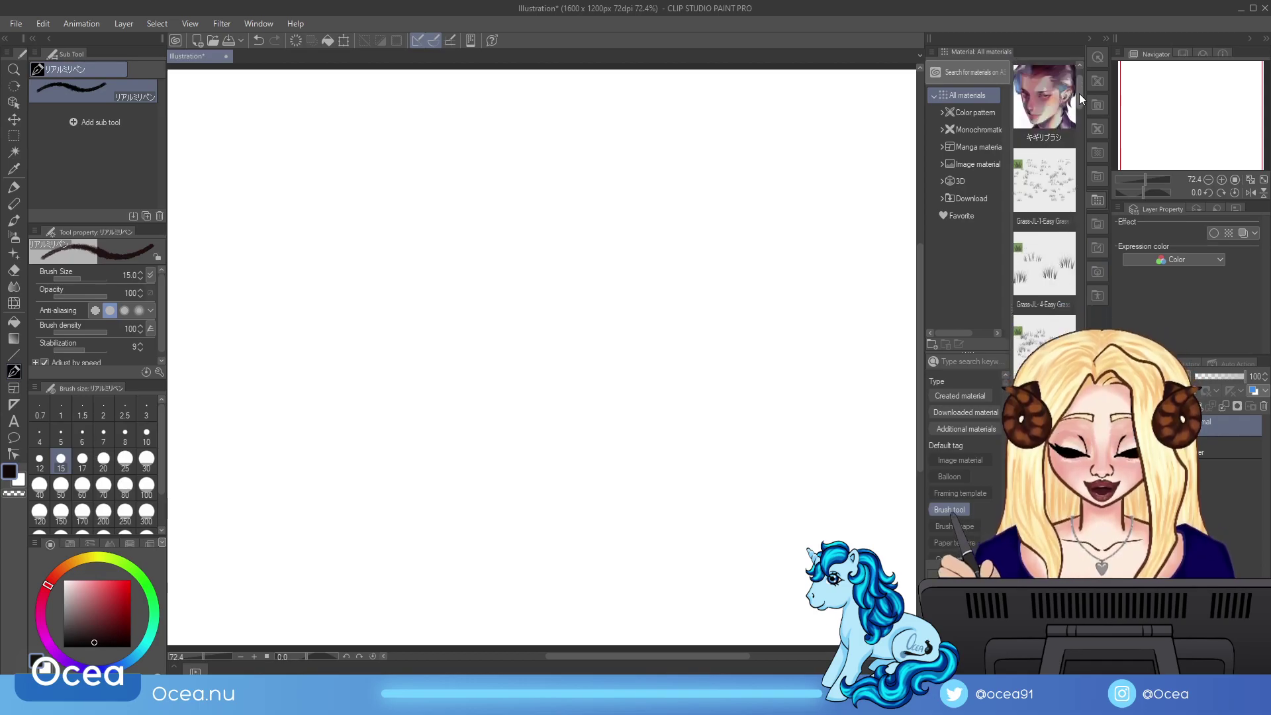
left_click(1045, 174)
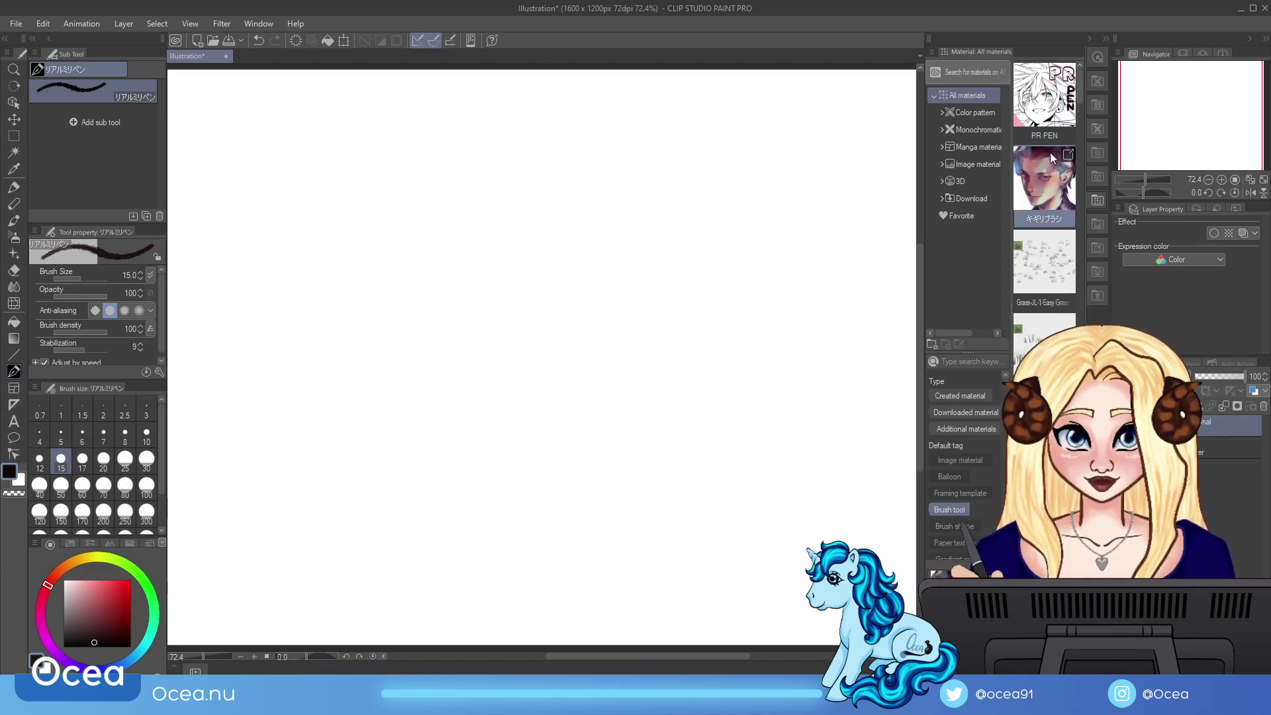
left_click_drag(1039, 185, 149, 137)
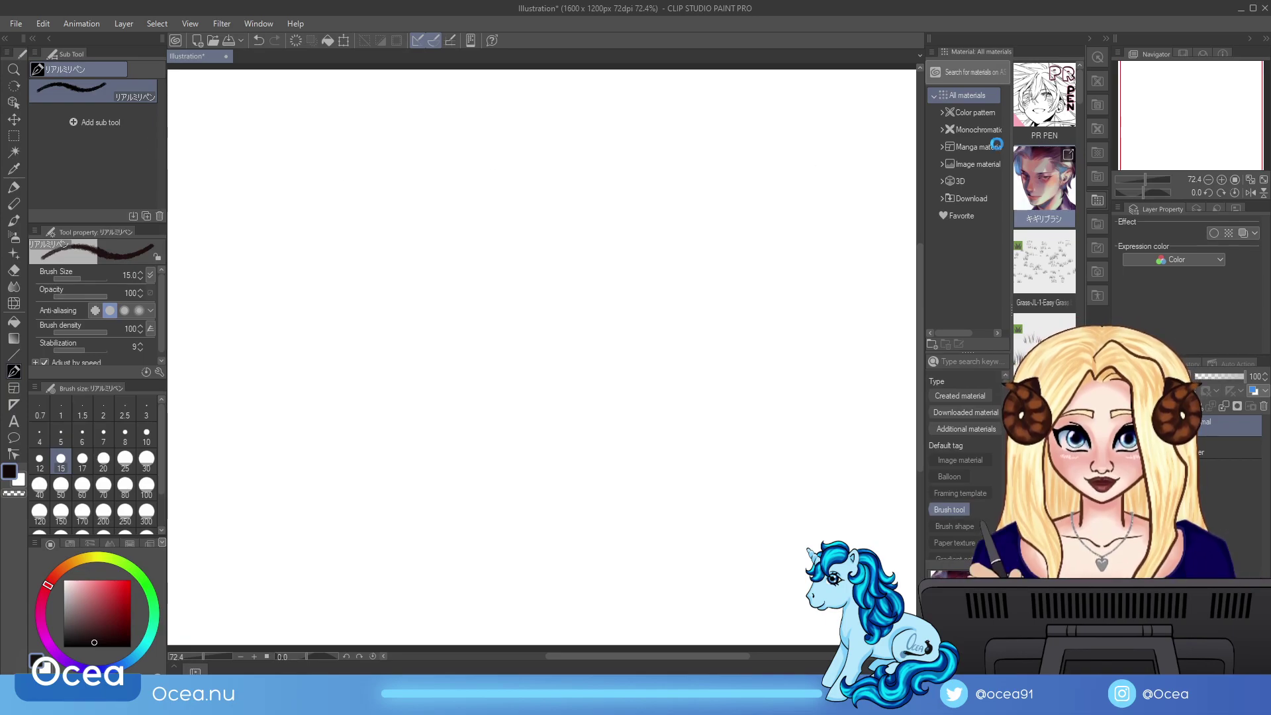
left_click_drag(1037, 108, 151, 154)
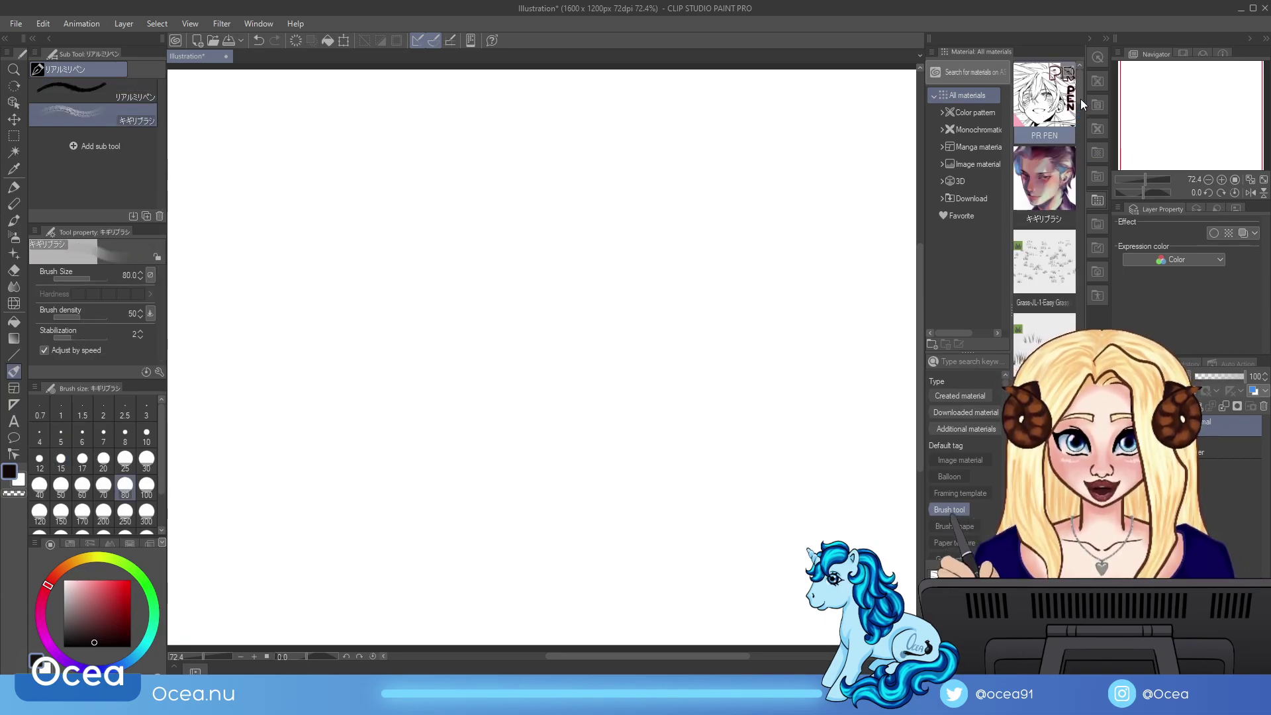
Step: Add the four かさなるGペン variants, the 水分多 brush and the 자수 마무리 펜 embroidery pen to the リアルミリペン group
mouse_move(1080, 94)
left_mouse_down()
mouse_move(1074, 188)
mouse_move(1064, 165)
mouse_move(974, 190)
mouse_move(361, 236)
mouse_move(125, 197)
left_mouse_up()
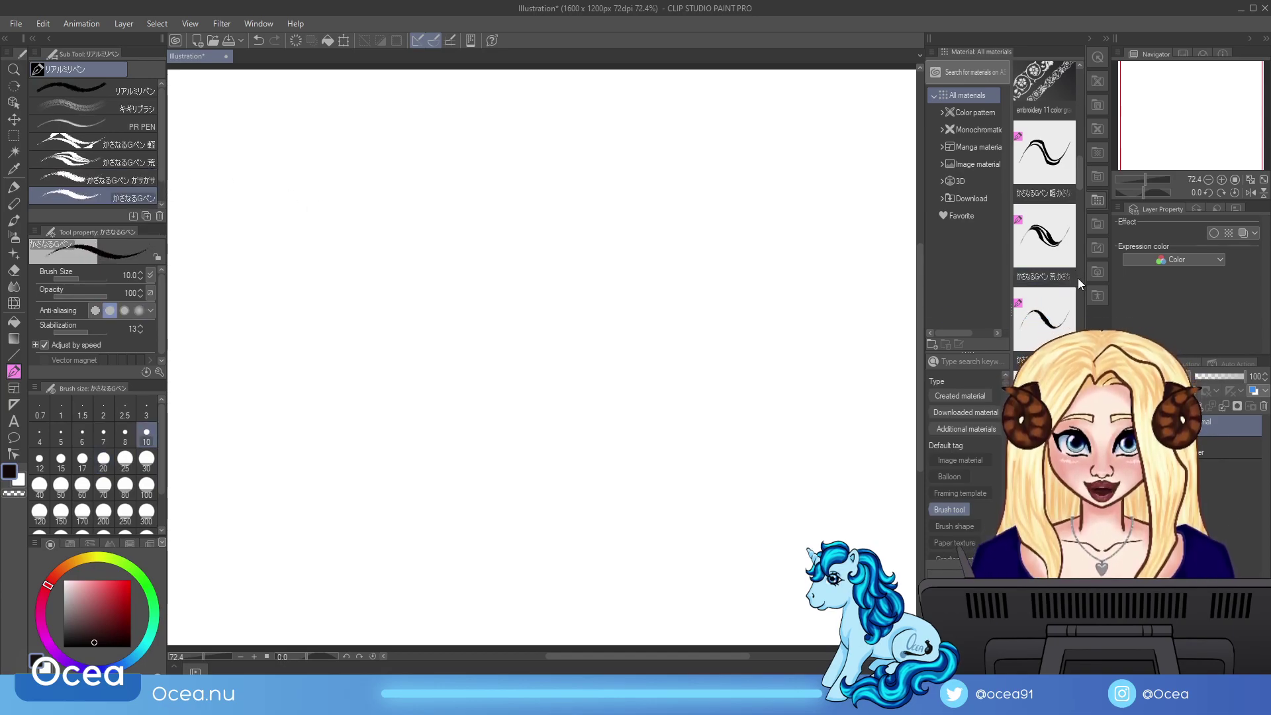
left_click_drag(1079, 182, 1079, 202)
left_click(1043, 303)
left_click_drag(1043, 303, 142, 205)
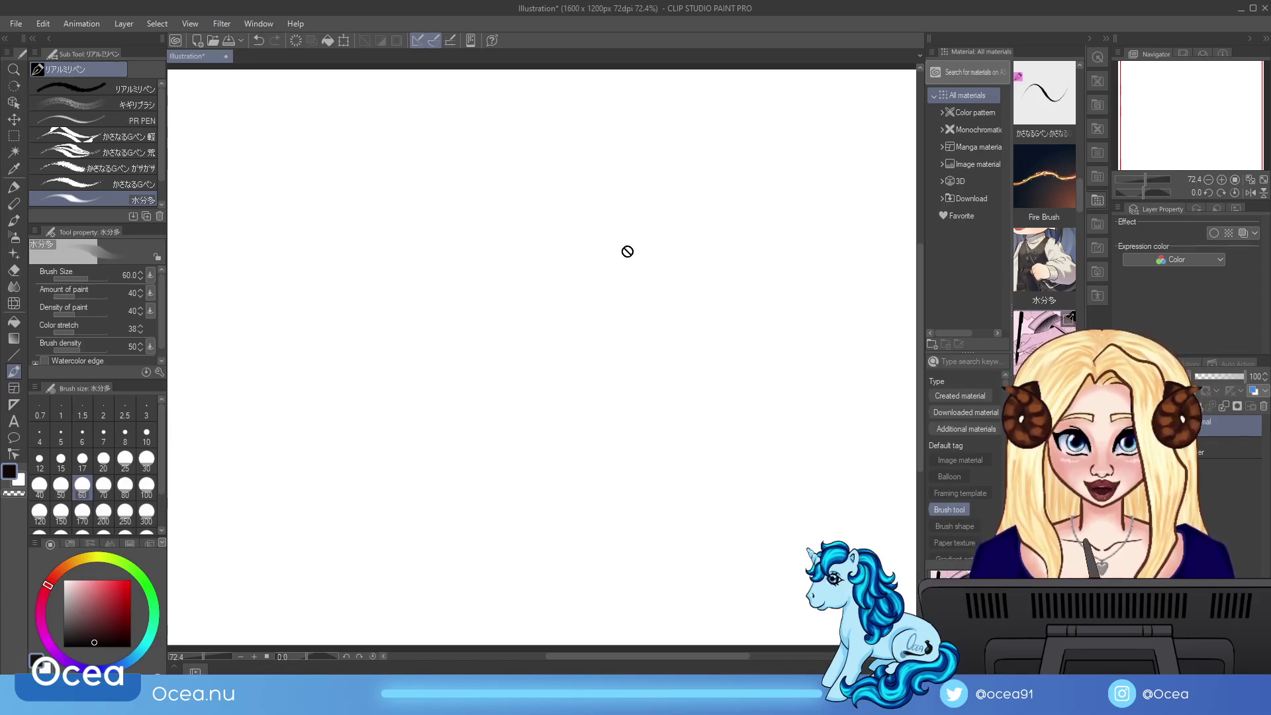
left_click_drag(121, 211, 126, 207)
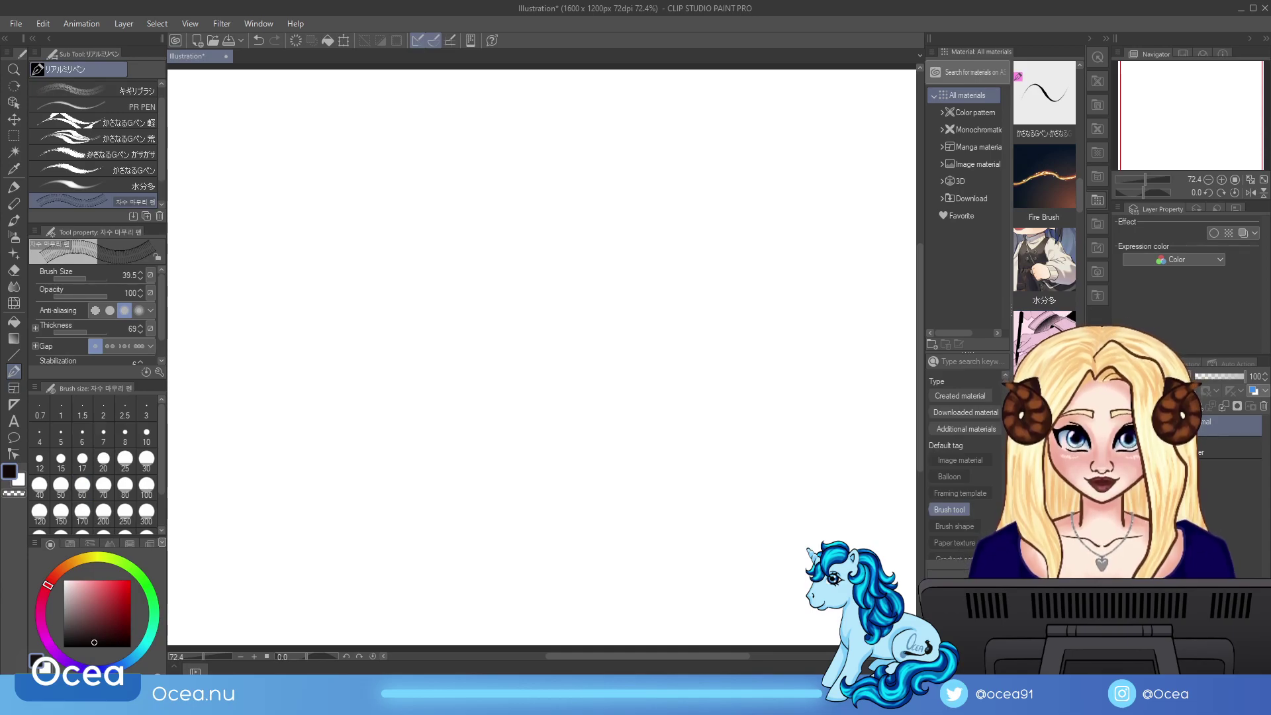
Step: Add the 勾线 笔刷, シャープ水彩のばし and 髪の毛ペン brush materials to the リアルミリペン tool group
scroll(1045, 251, "down", 1)
scroll(1020, 329, "down", 2)
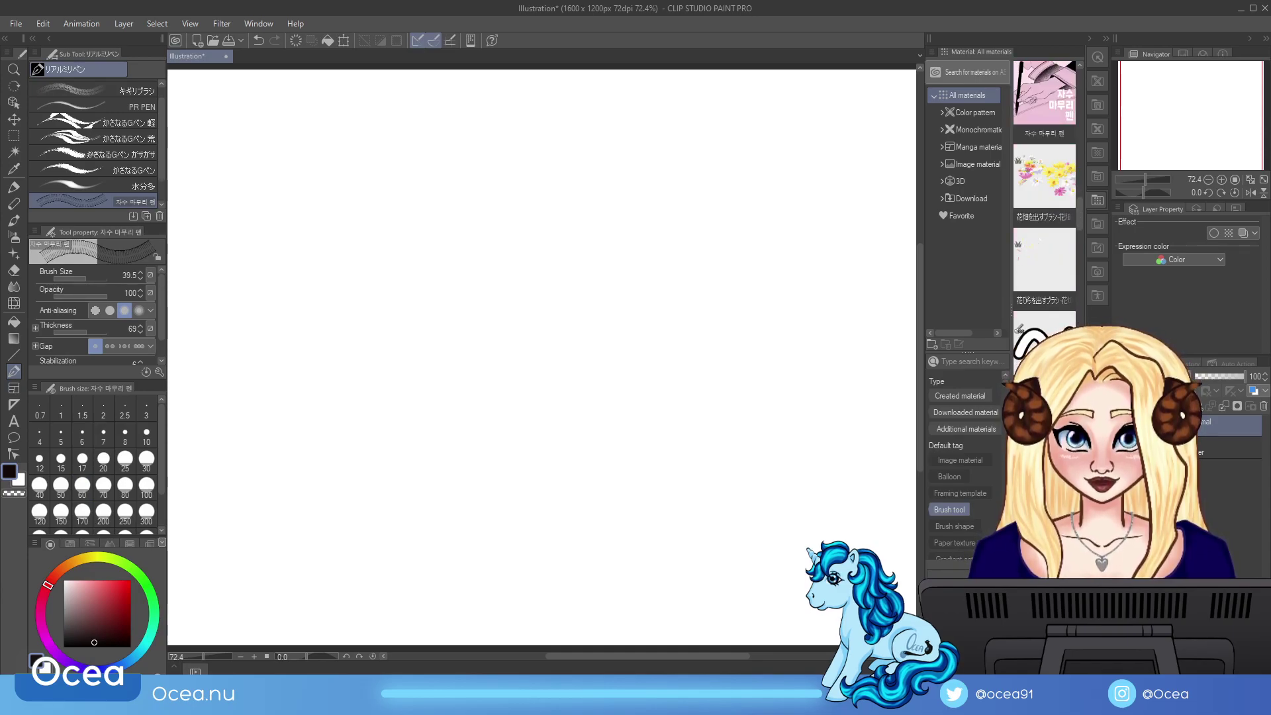
scroll(1045, 199, "down", 2)
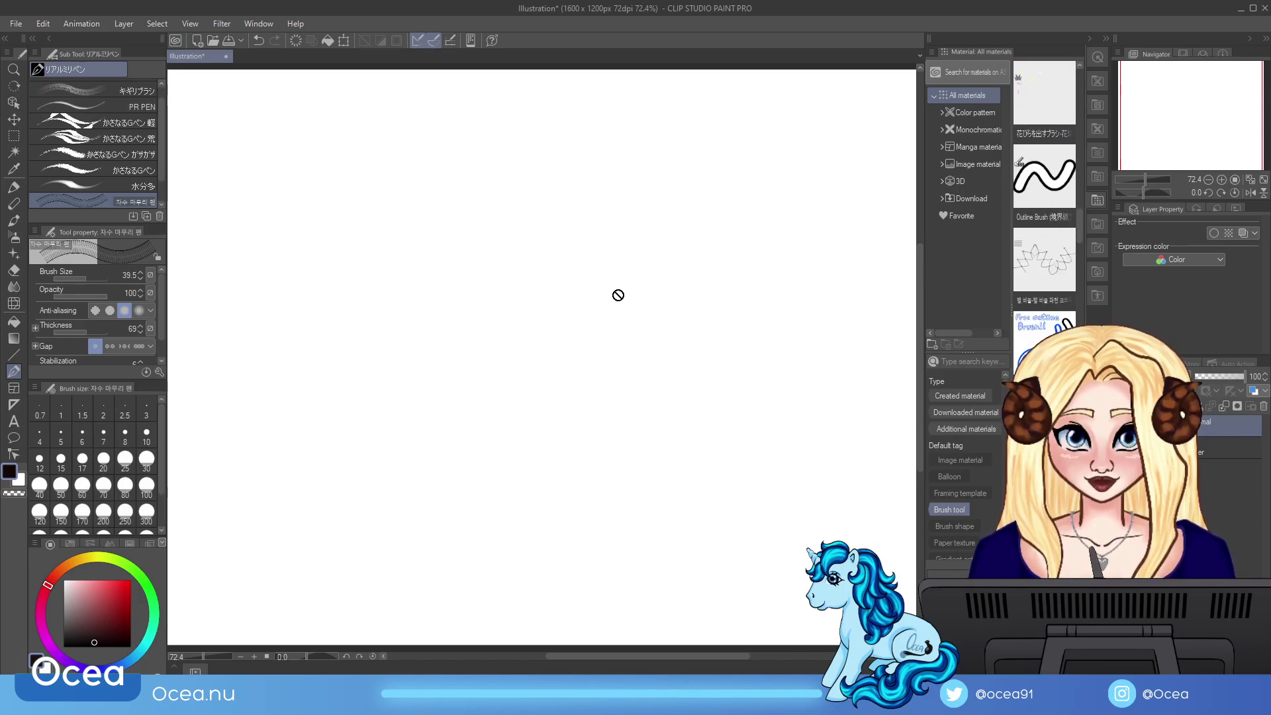
left_click_drag(140, 192, 140, 192)
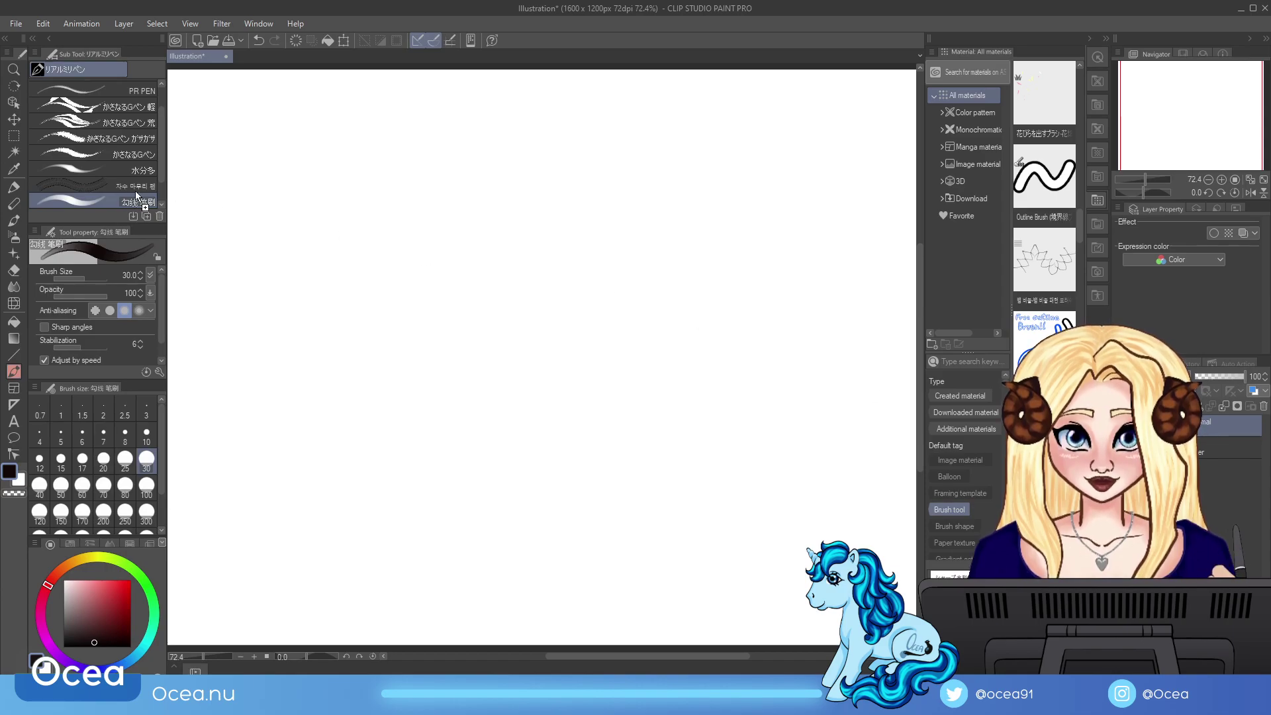
left_click_drag(125, 192, 125, 194)
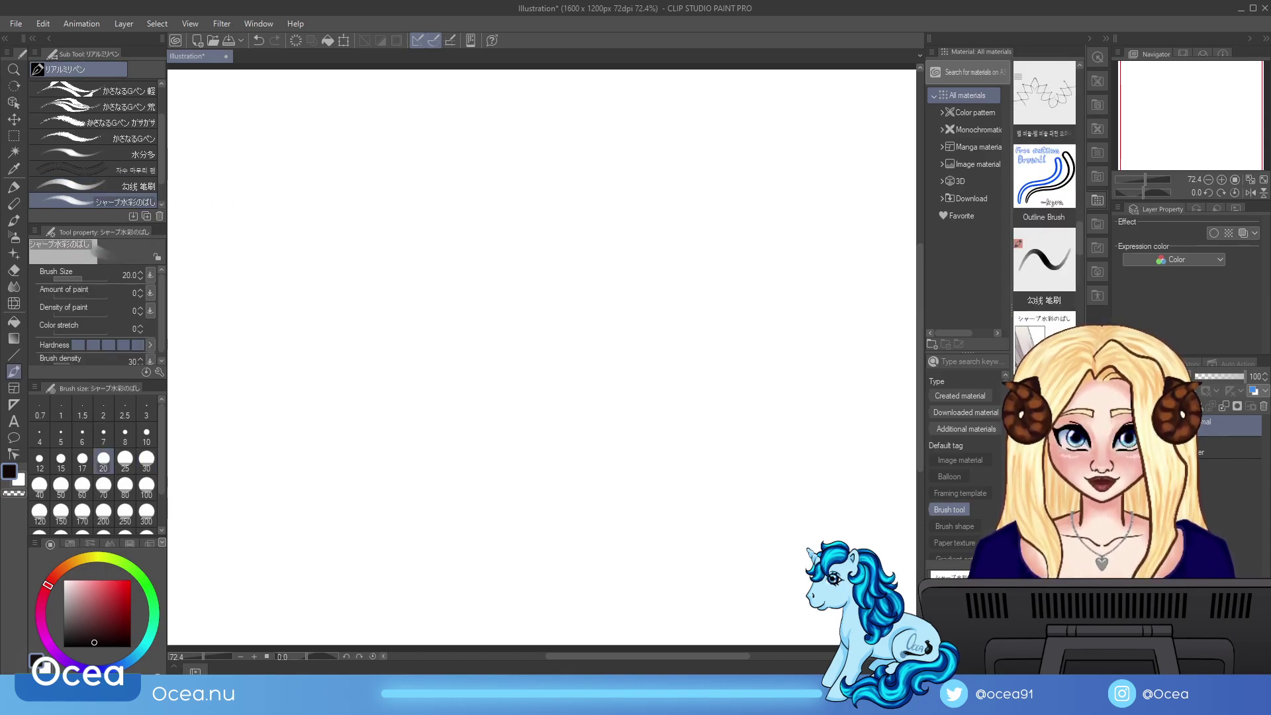
left_click_drag(785, 388, 144, 192)
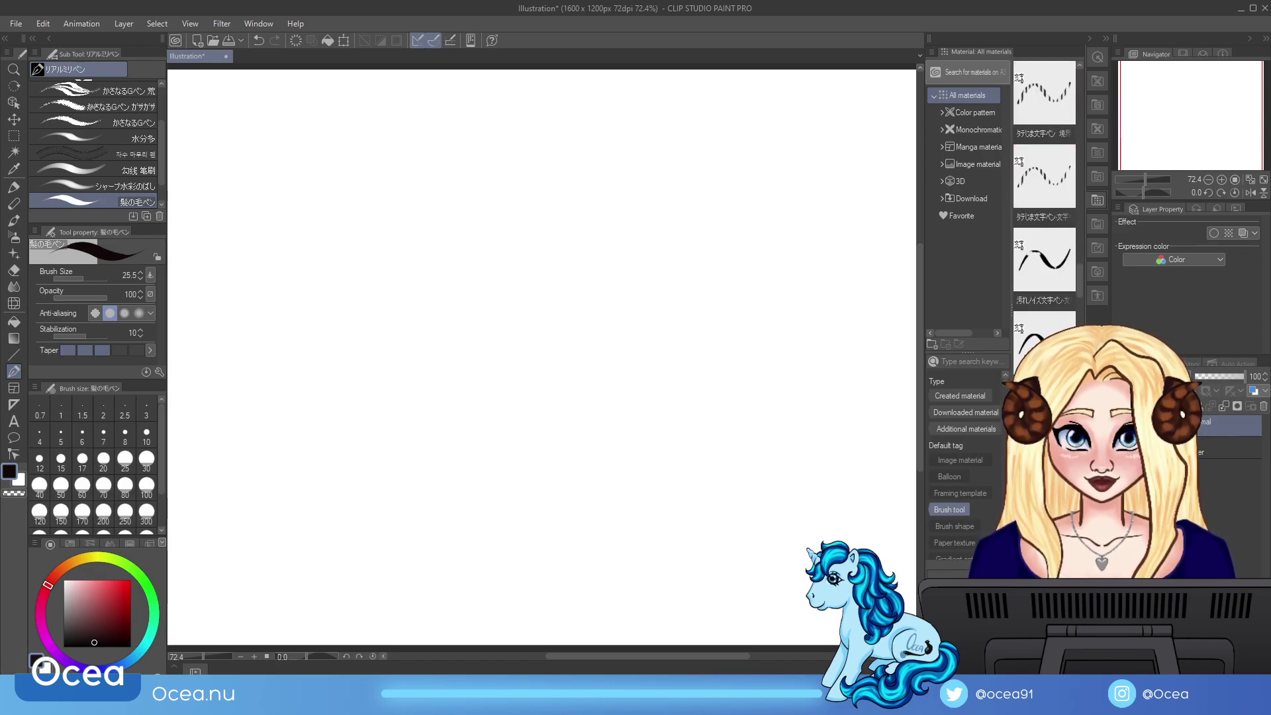
Step: Add the 線画用強弱ペン and にじみ筆文字ペン brush materials to the group and widen the sub tool list to two columns
left_click_drag(1079, 285, 137, 218)
left_click_drag(167, 64, 212, 64)
mouse_move(357, 296)
left_mouse_down()
mouse_move(371, 257)
mouse_move(401, 291)
mouse_move(404, 280)
mouse_move(424, 290)
mouse_move(434, 350)
mouse_move(414, 328)
mouse_move(450, 323)
left_mouse_up()
left_click(335, 41)
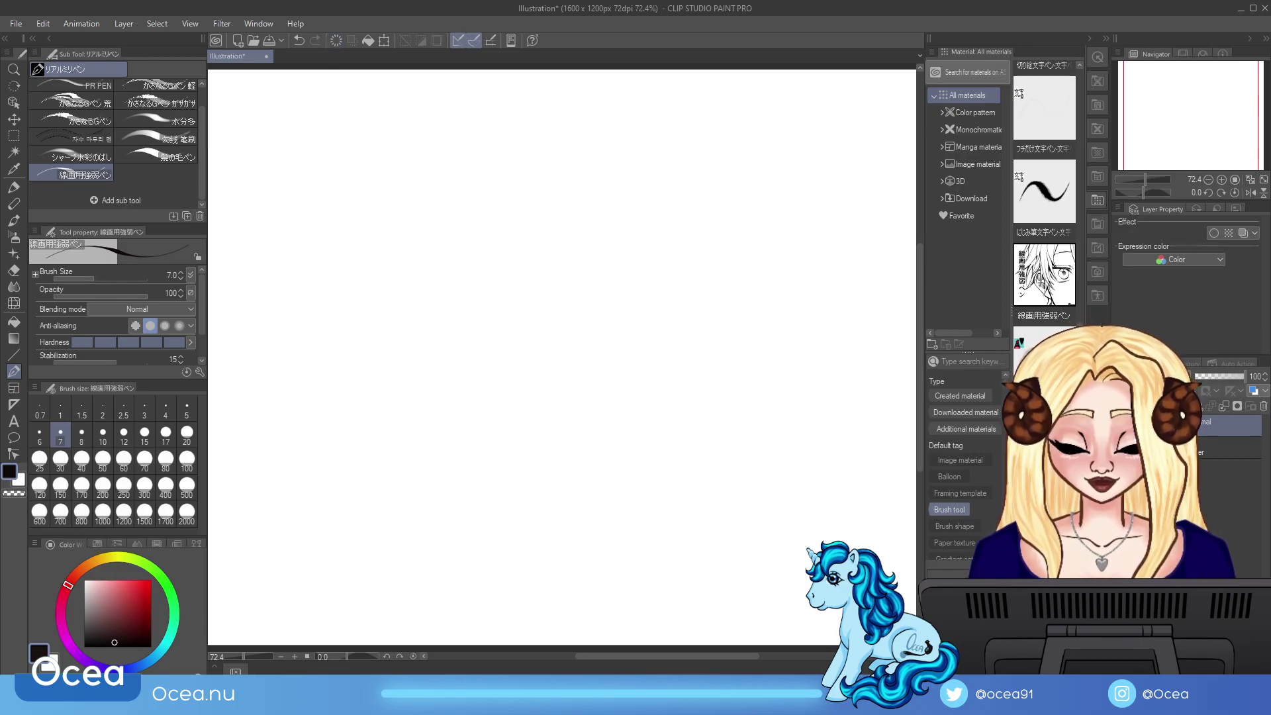
mouse_move(1035, 200)
left_mouse_down()
mouse_move(377, 167)
mouse_move(189, 180)
left_mouse_up()
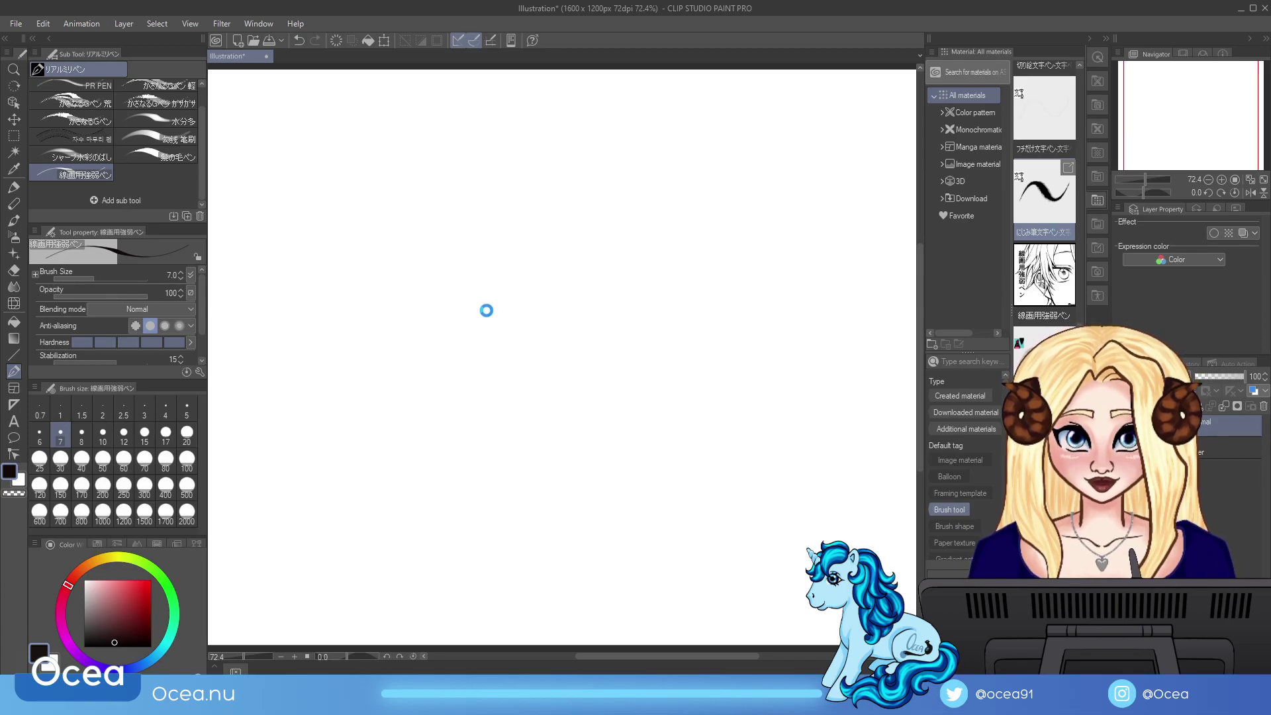
Step: Draw several test strokes with the にじみ筆文字ペン at size 65 and clear them from the layer
mouse_move(483, 316)
left_mouse_down()
mouse_move(502, 264)
mouse_move(535, 370)
left_mouse_up()
left_click_drag(527, 313, 545, 377)
mouse_move(535, 324)
left_mouse_down()
mouse_move(556, 399)
mouse_move(541, 444)
left_mouse_up()
left_click_drag(568, 337, 556, 456)
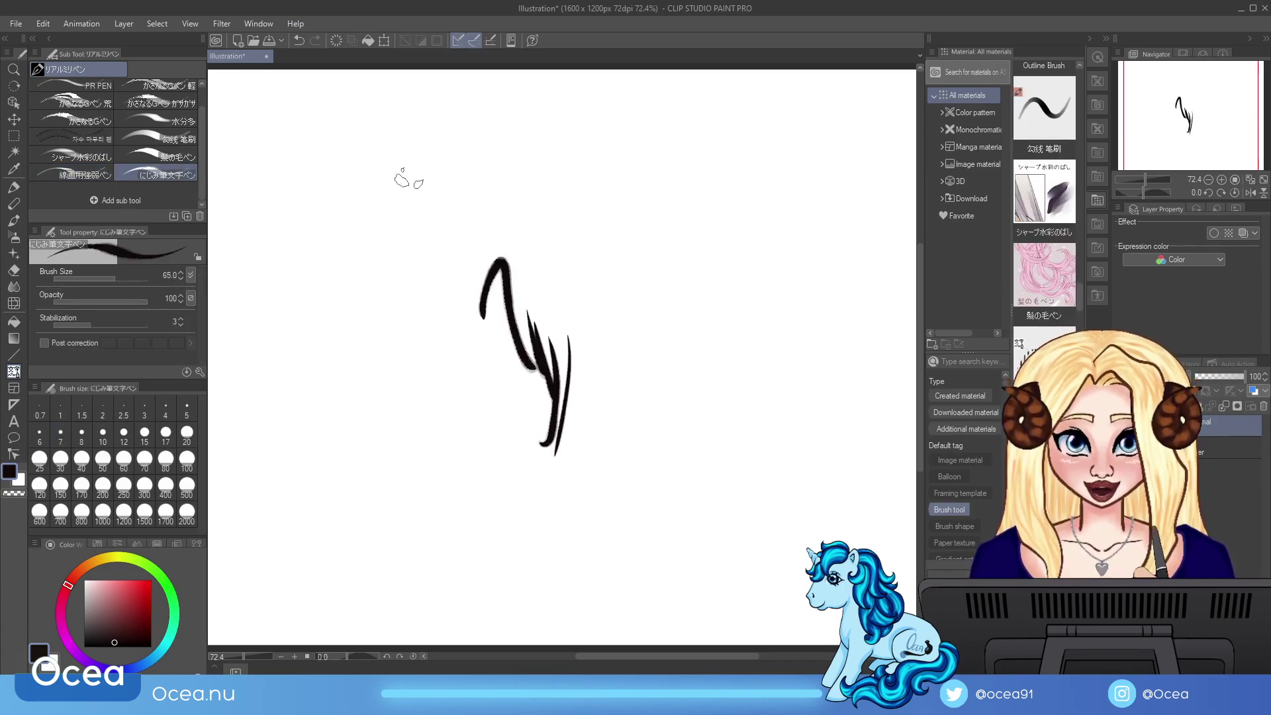
left_click(335, 42)
Step: Test the リアルミリペン at size 15 with a few strokes and remove them from the canvas
scroll(166, 139, "up", 2)
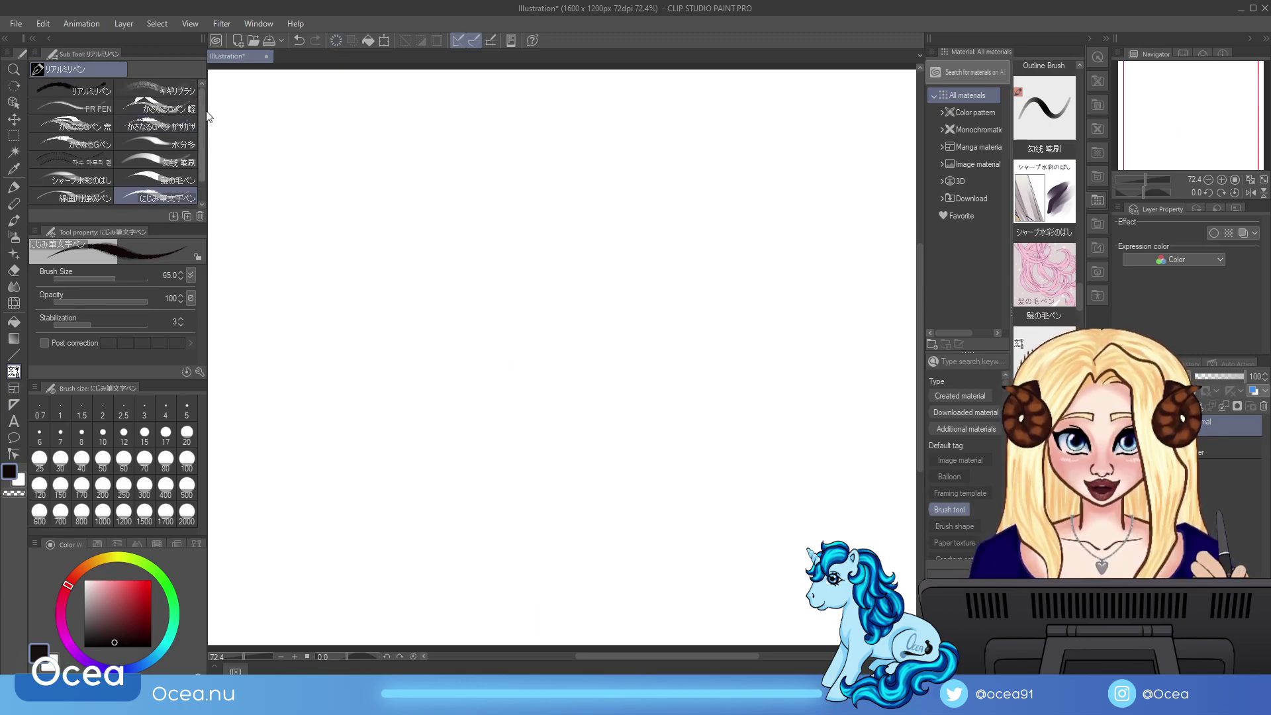
left_click(80, 88)
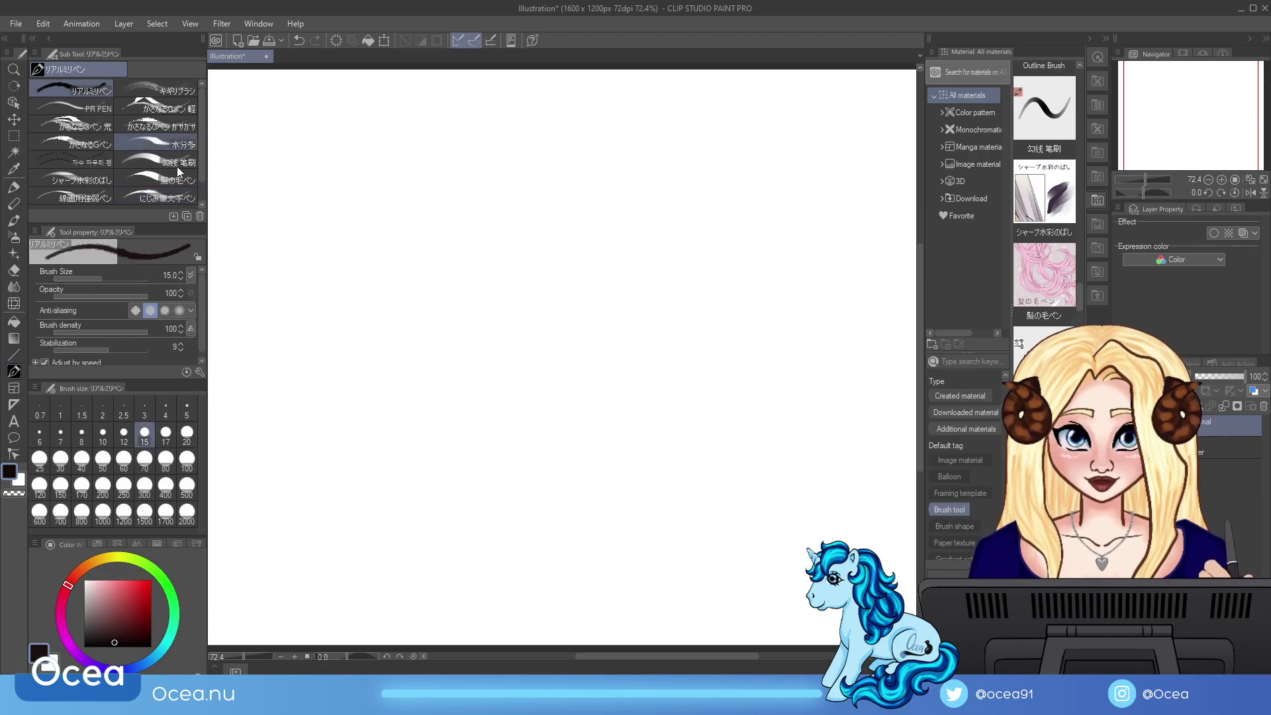
mouse_move(443, 412)
left_mouse_down()
mouse_move(454, 354)
mouse_move(467, 347)
mouse_move(488, 434)
left_mouse_up()
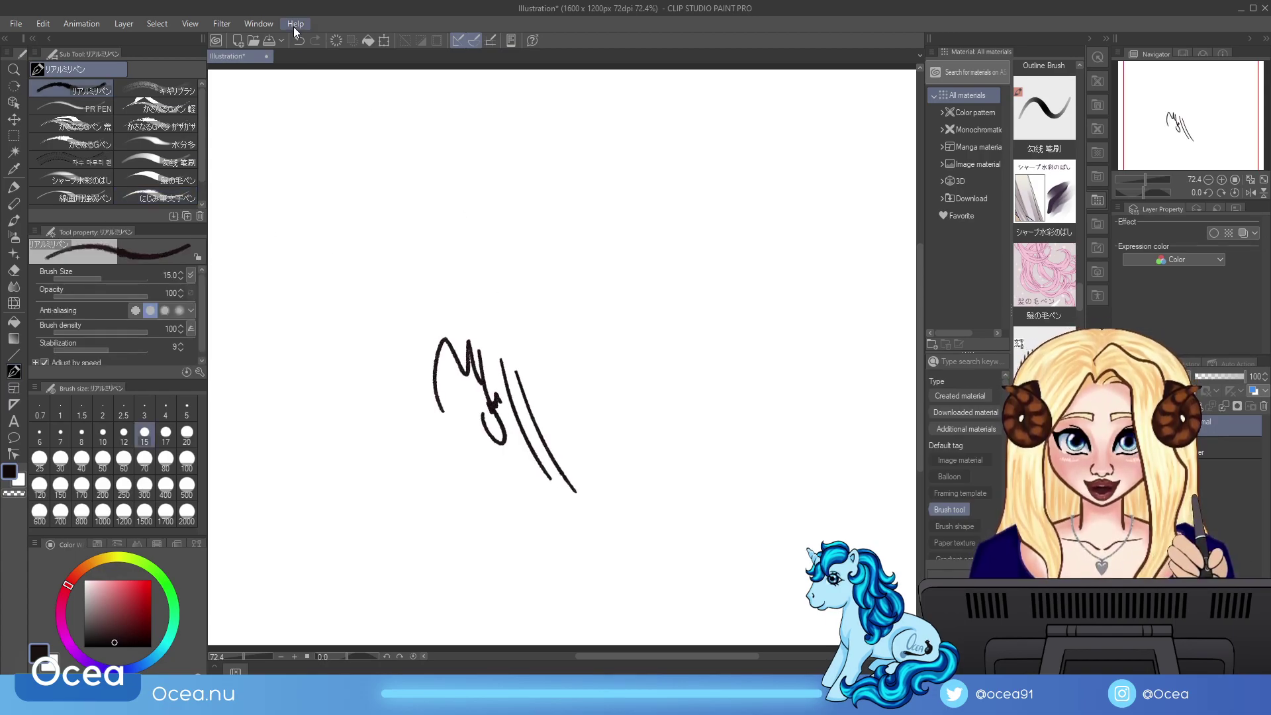
left_click(299, 41)
Step: Compare test strokes of the キギリブラシ brush and the PR PEN at size 25, and clear the layer
left_click(157, 89)
mouse_move(284, 173)
left_mouse_down()
mouse_move(326, 264)
mouse_move(491, 357)
left_mouse_up()
left_click(109, 103)
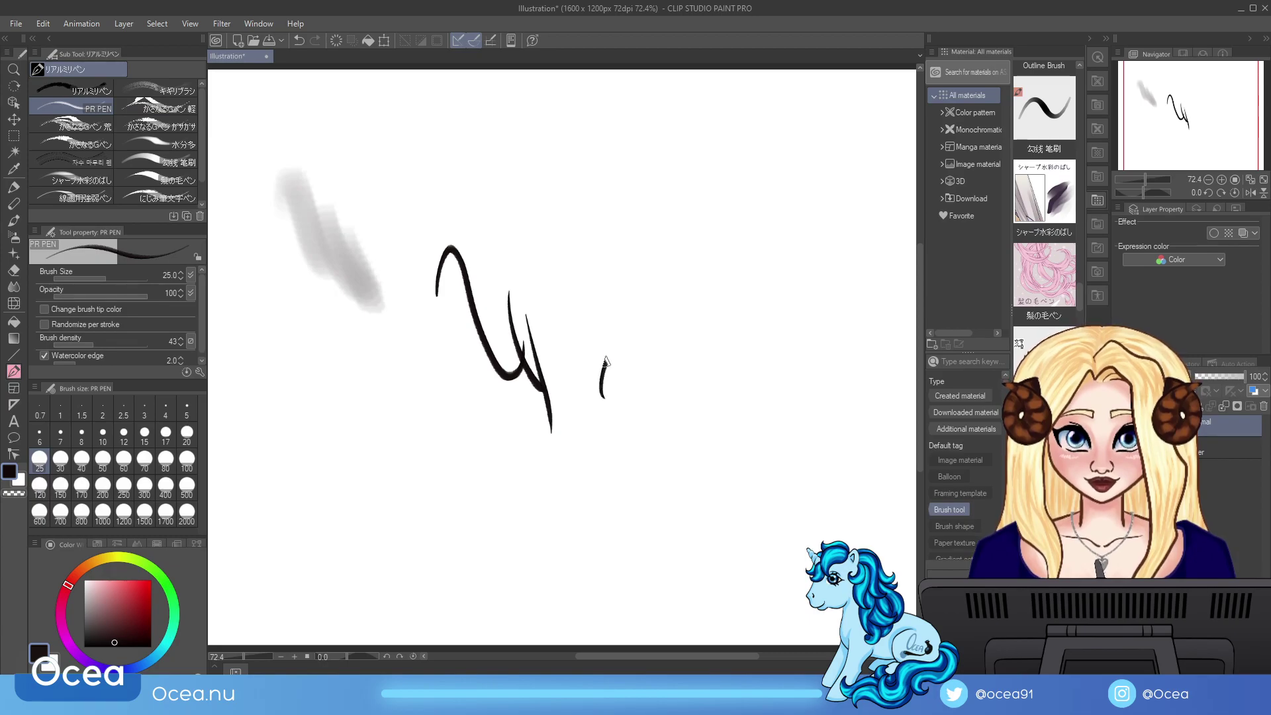
left_click_drag(603, 369, 639, 431)
left_click_drag(609, 425, 625, 422)
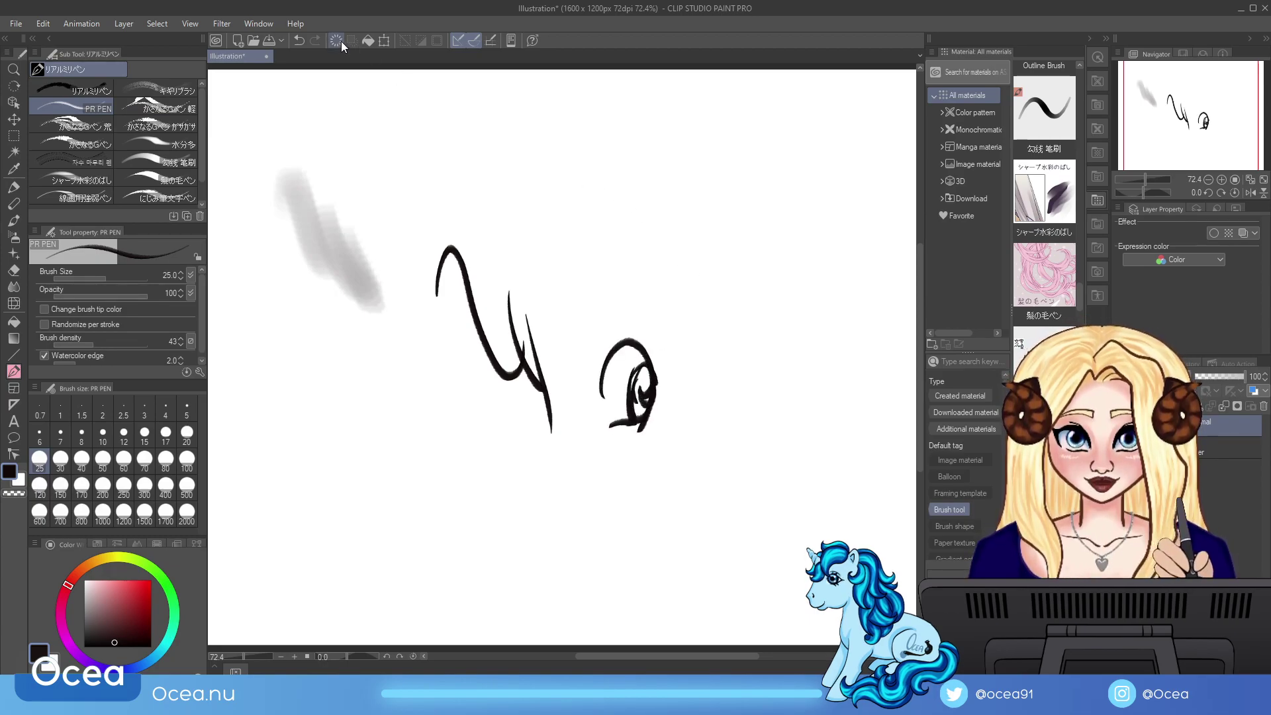
left_click(342, 42)
Step: Test the かさなるGペン ガサガサ at size 20 and the plain かさなるGペン at size 10, clearing the canvas after each
left_click(187, 124)
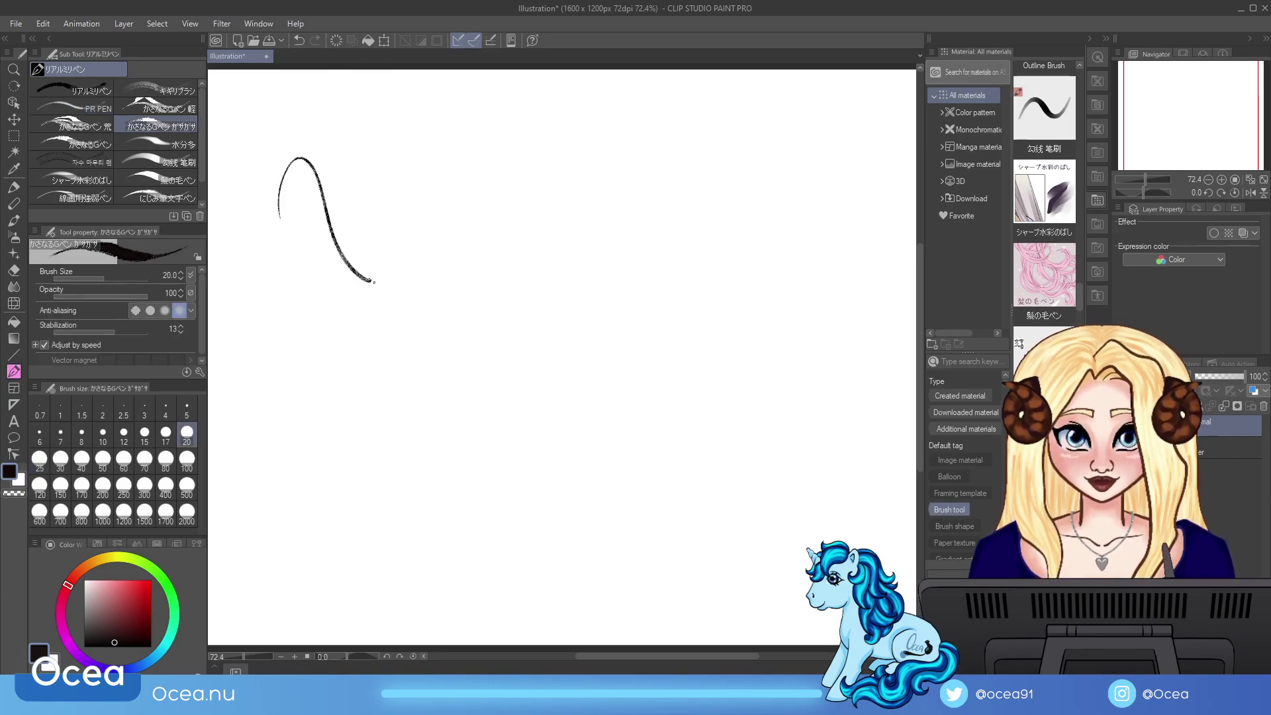
left_click(336, 42)
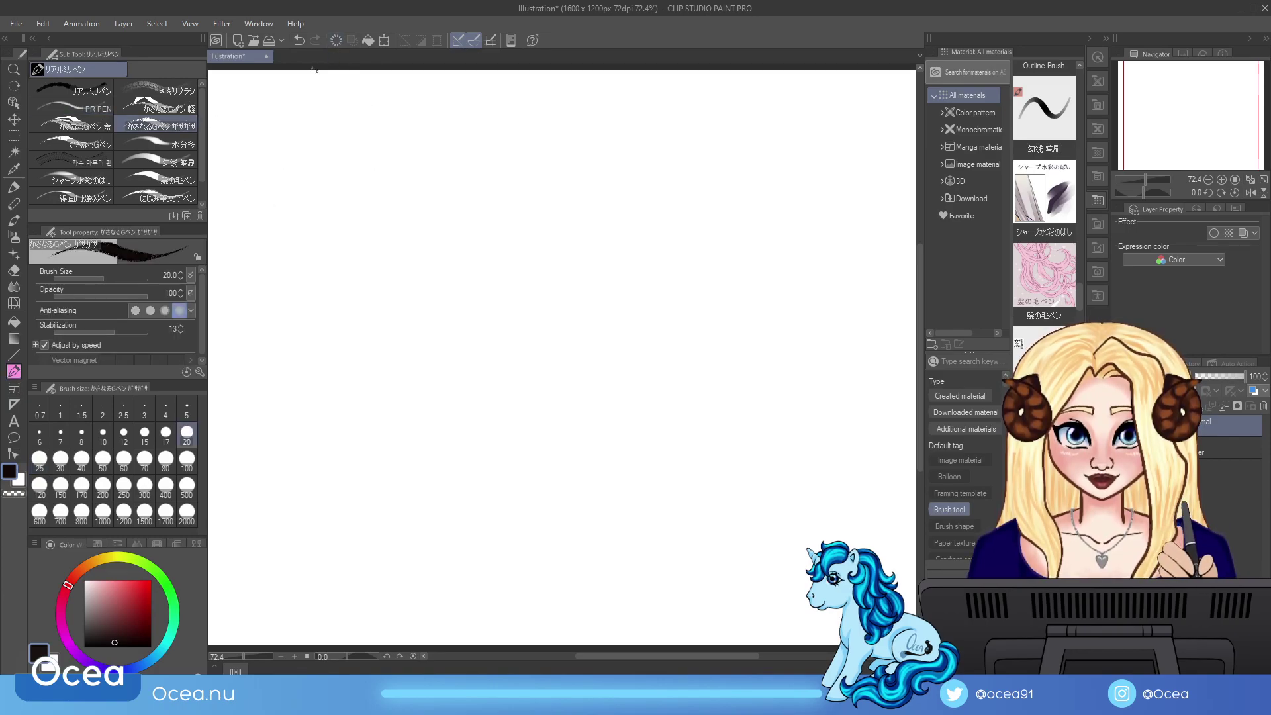
left_click(99, 142)
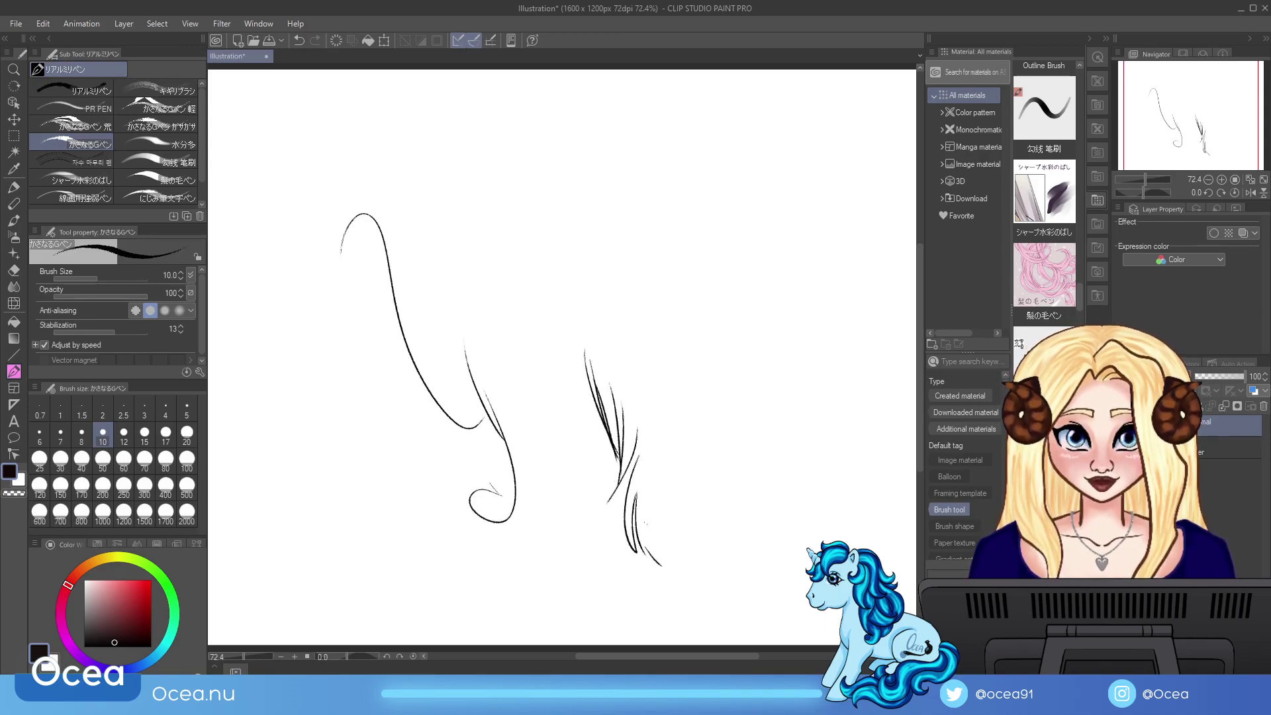
key("Delete")
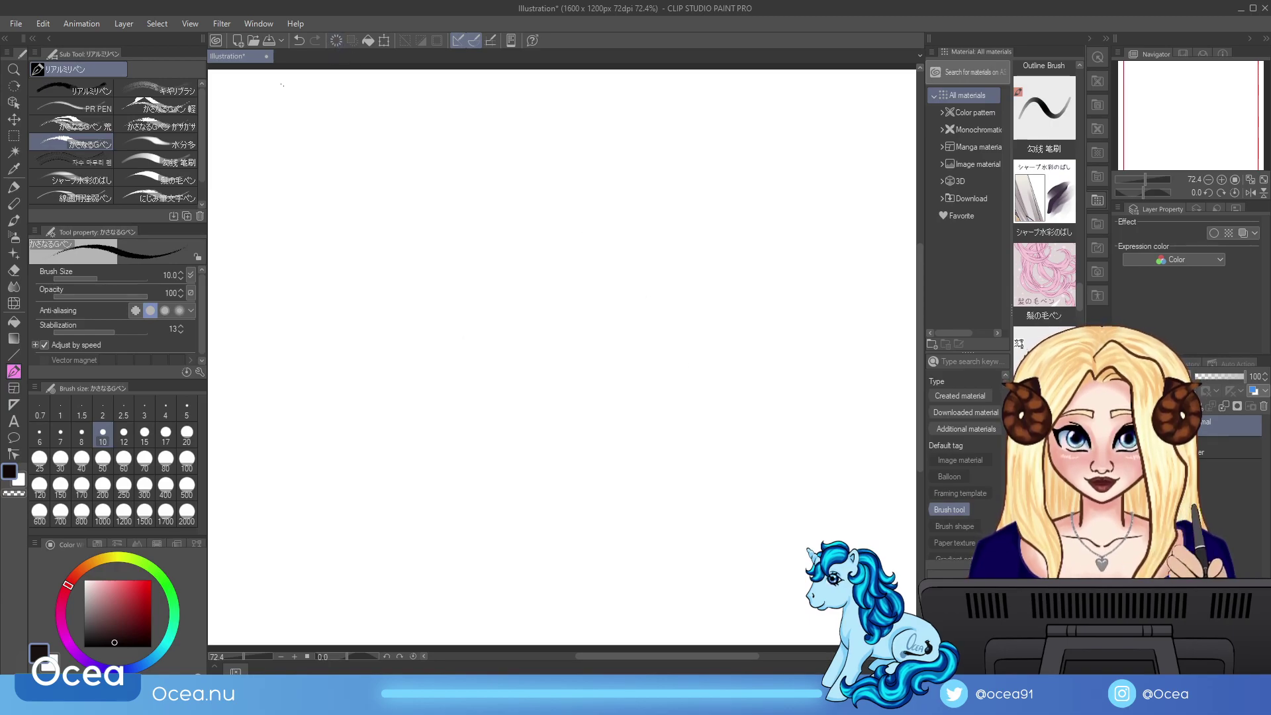
Step: Move the かさなるGペン out of the リアルミリペン group into its own sub tool group and rename that group likedpens
left_click_drag(97, 138, 151, 68)
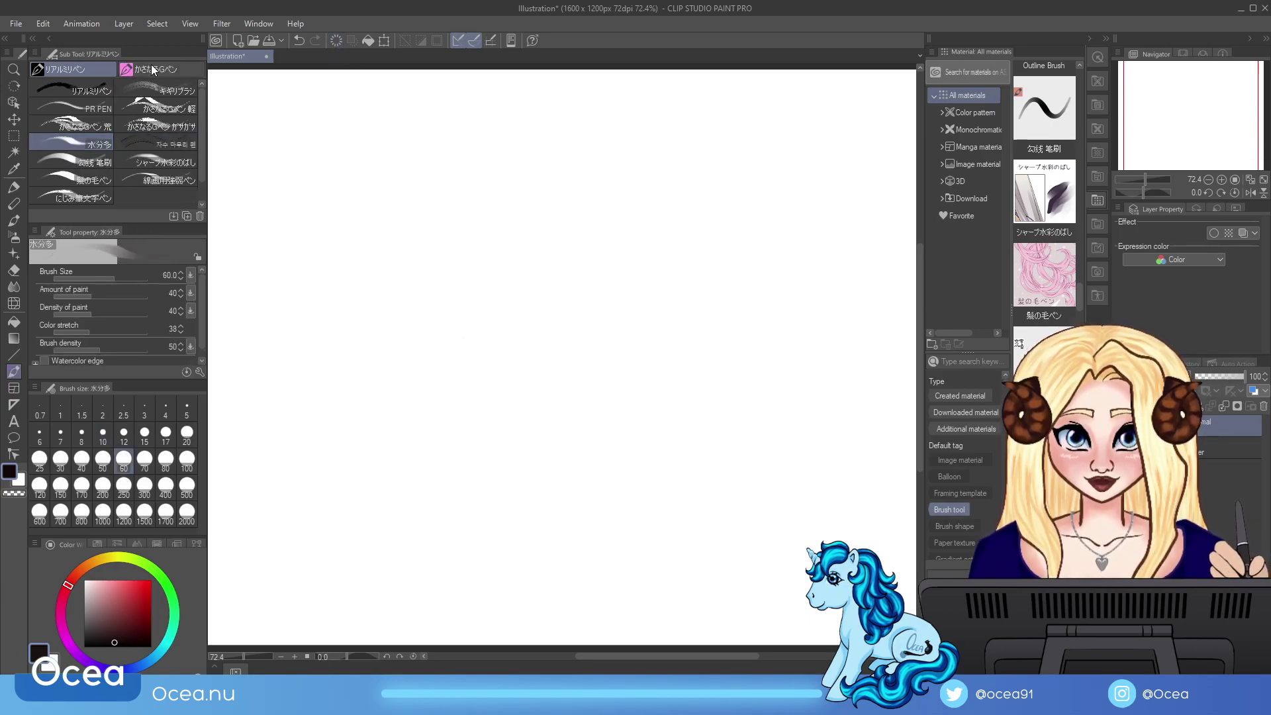
left_click(152, 69)
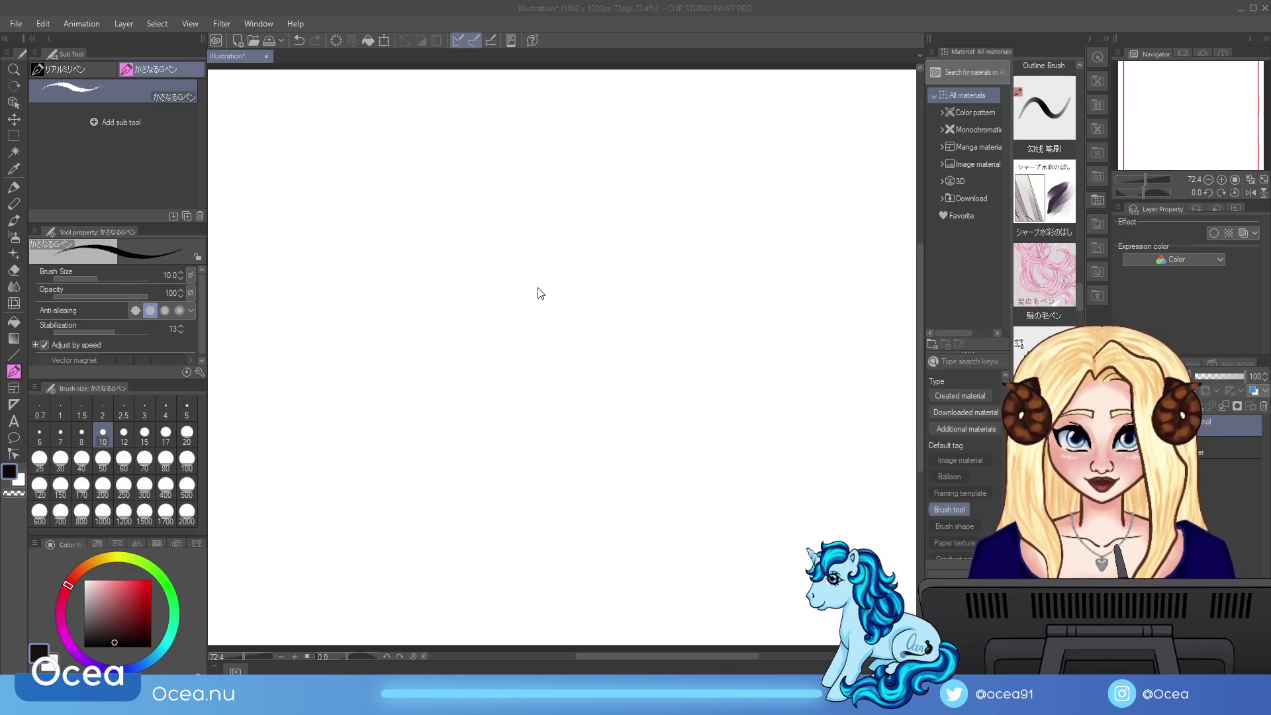
left_click(538, 288)
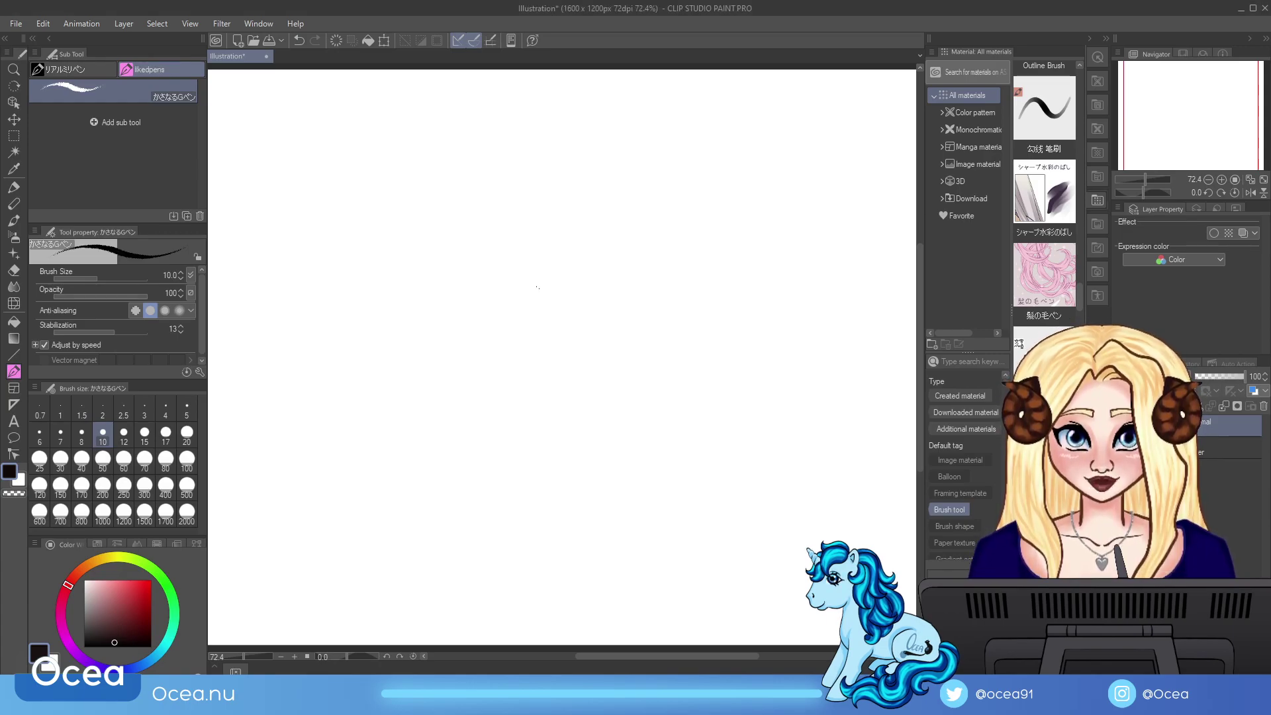
Step: Test the 勾线 笔刷 brush from the リアルミリペン group at sizes 30, 5 and 12, clearing the test strokes
left_click(89, 67)
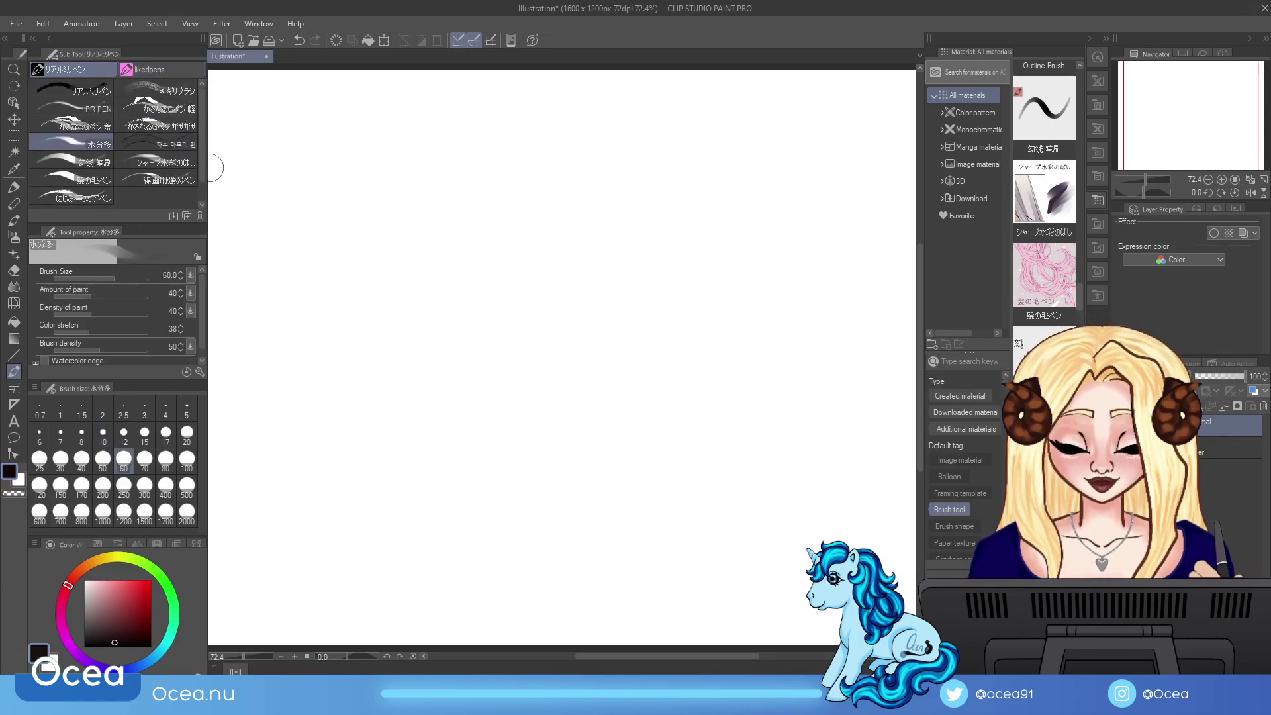
left_click(182, 142)
left_click(92, 160)
mouse_move(370, 294)
left_mouse_down()
mouse_move(422, 386)
mouse_move(440, 469)
left_mouse_up()
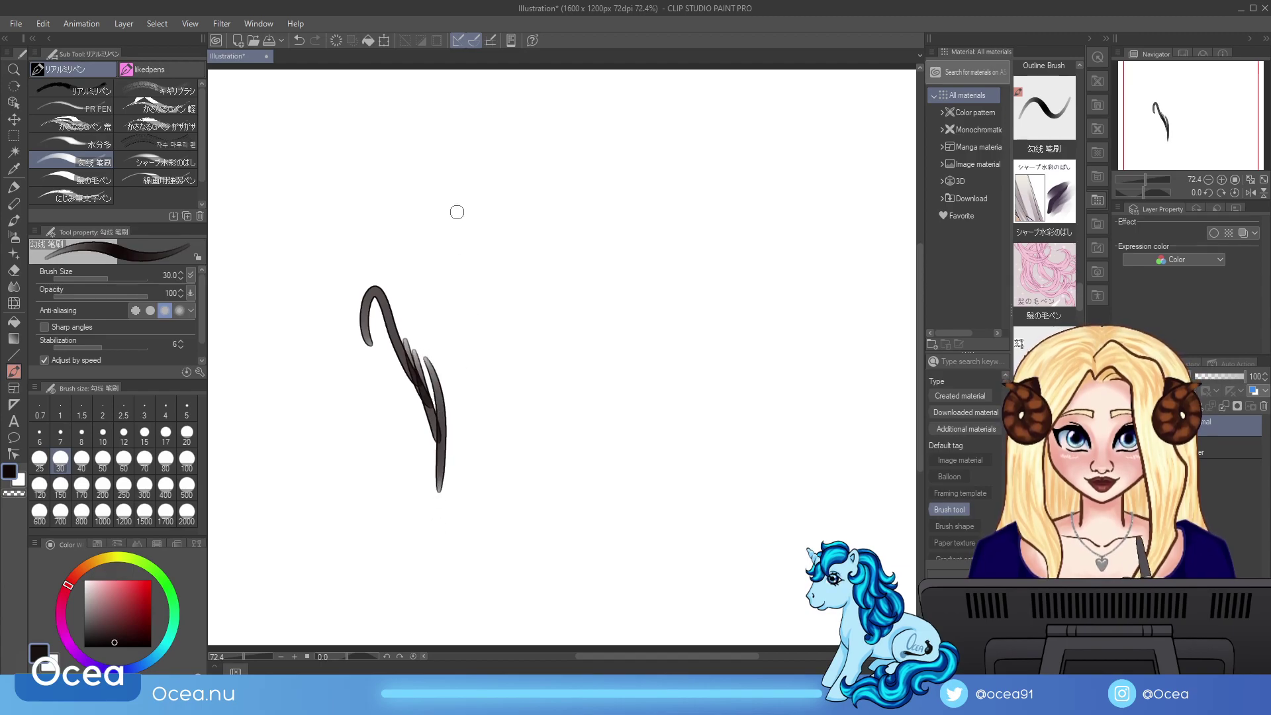
left_click(186, 411)
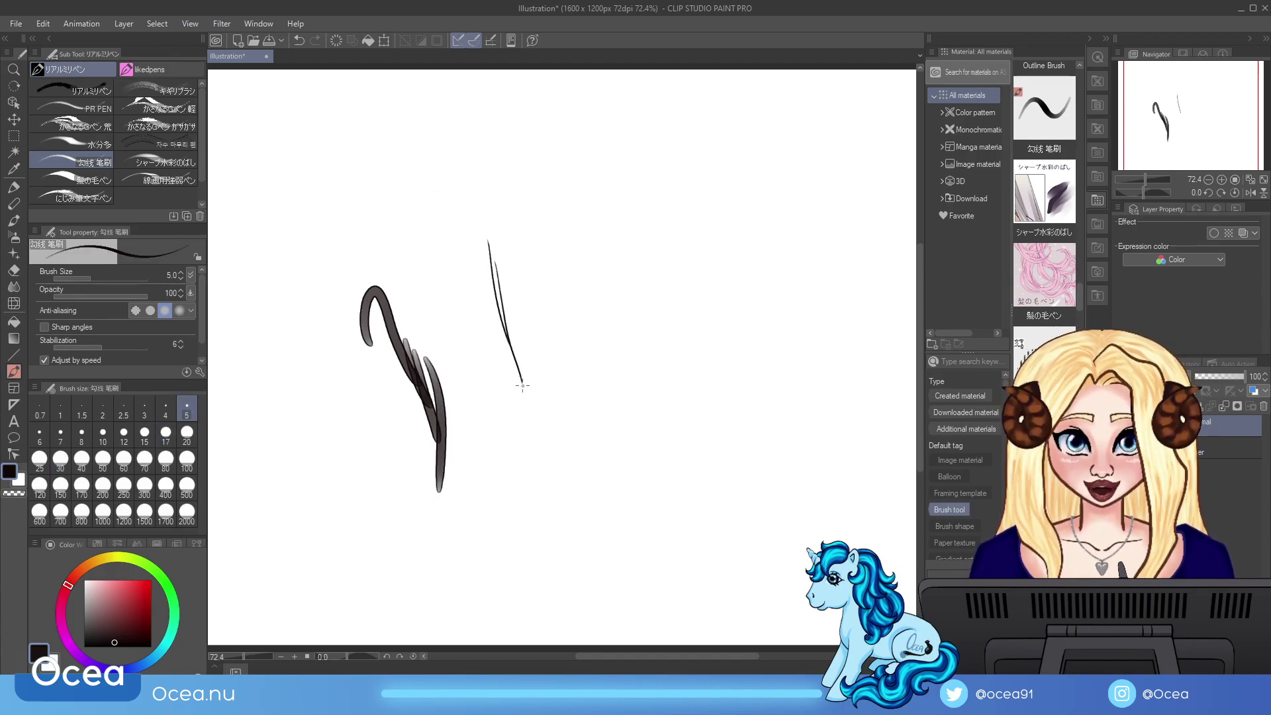
left_click(338, 40)
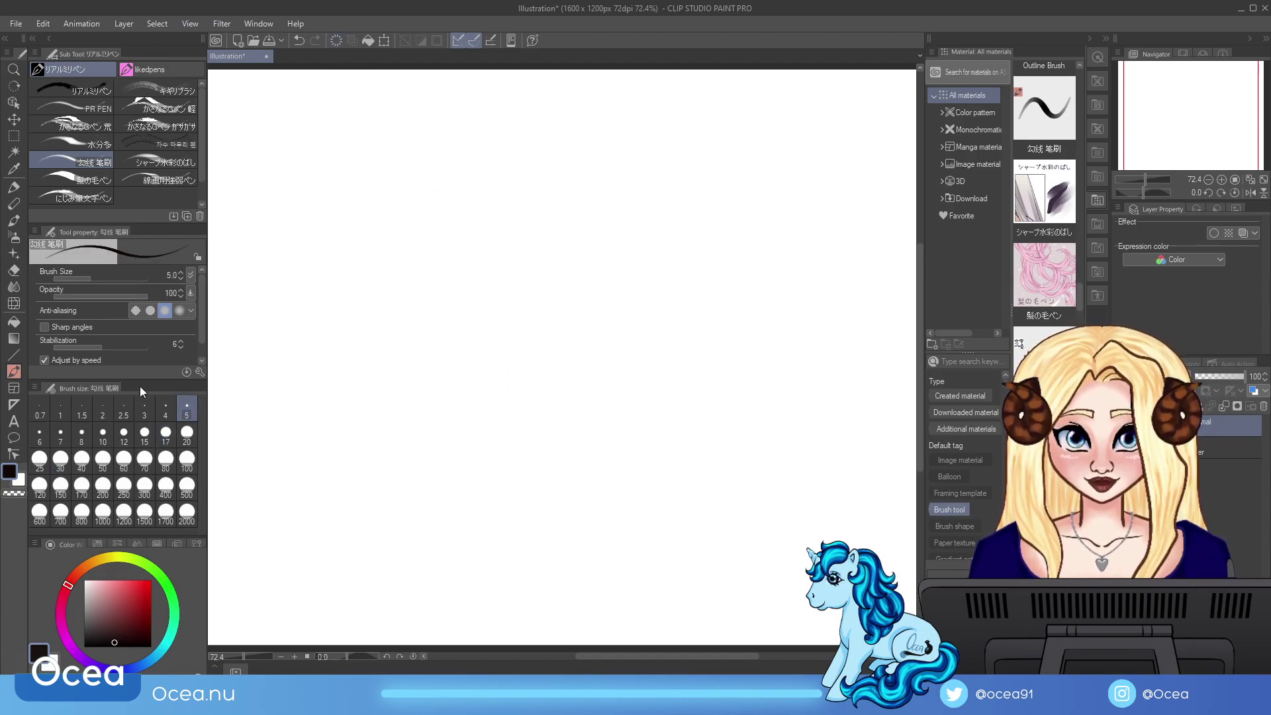
left_click(124, 433)
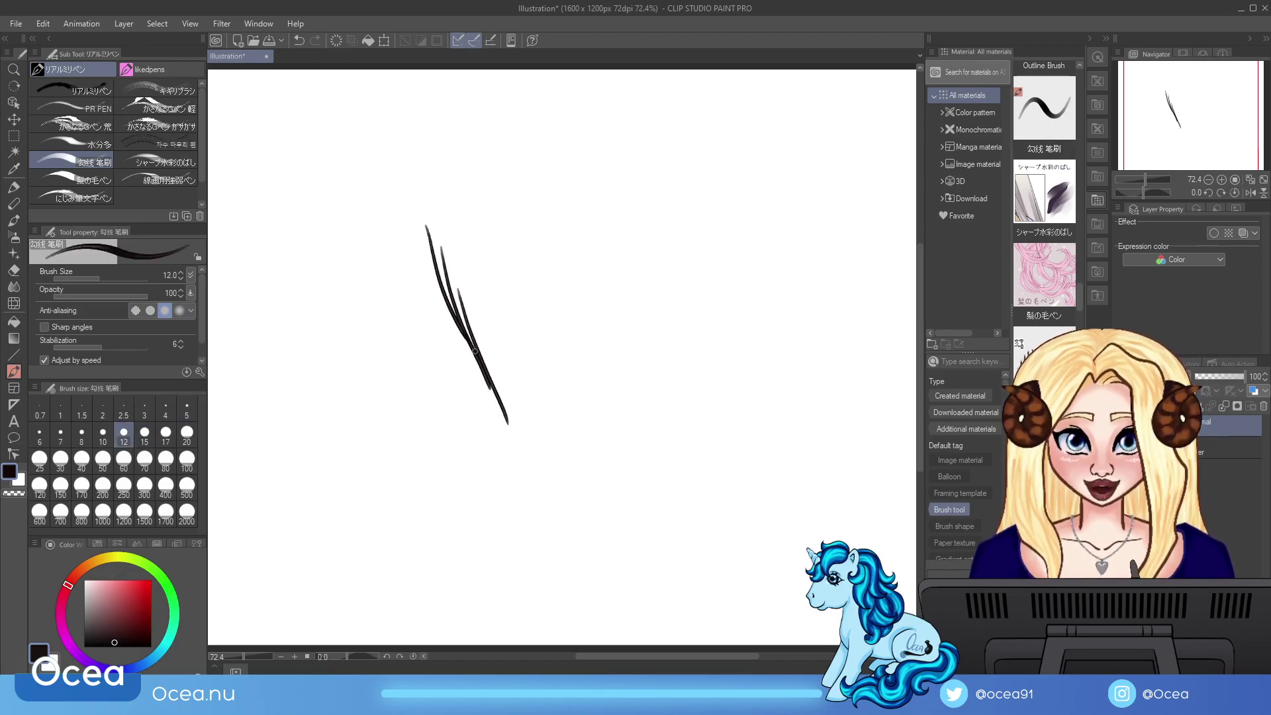
left_click(340, 42)
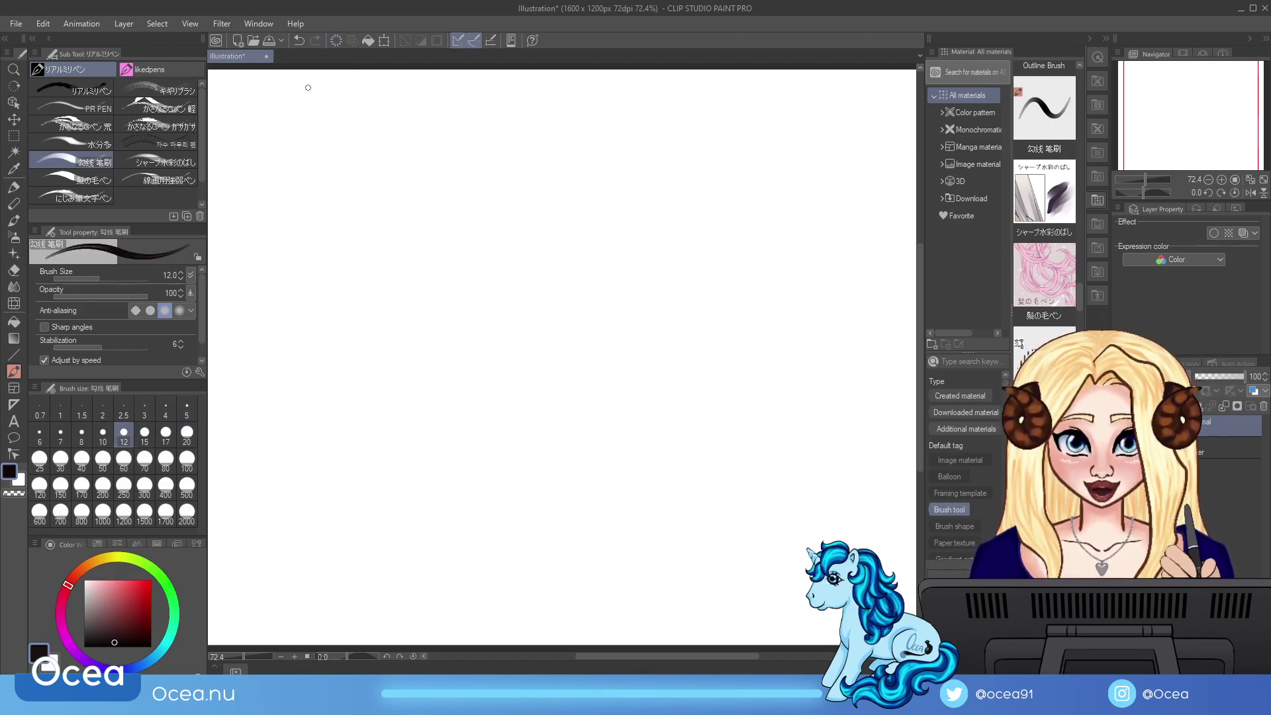
Step: Draw zigzag lines with the 勾线 笔刷, smudge their edge with シャープ水彩のばし at size 20, and clear the layer
left_click(176, 159)
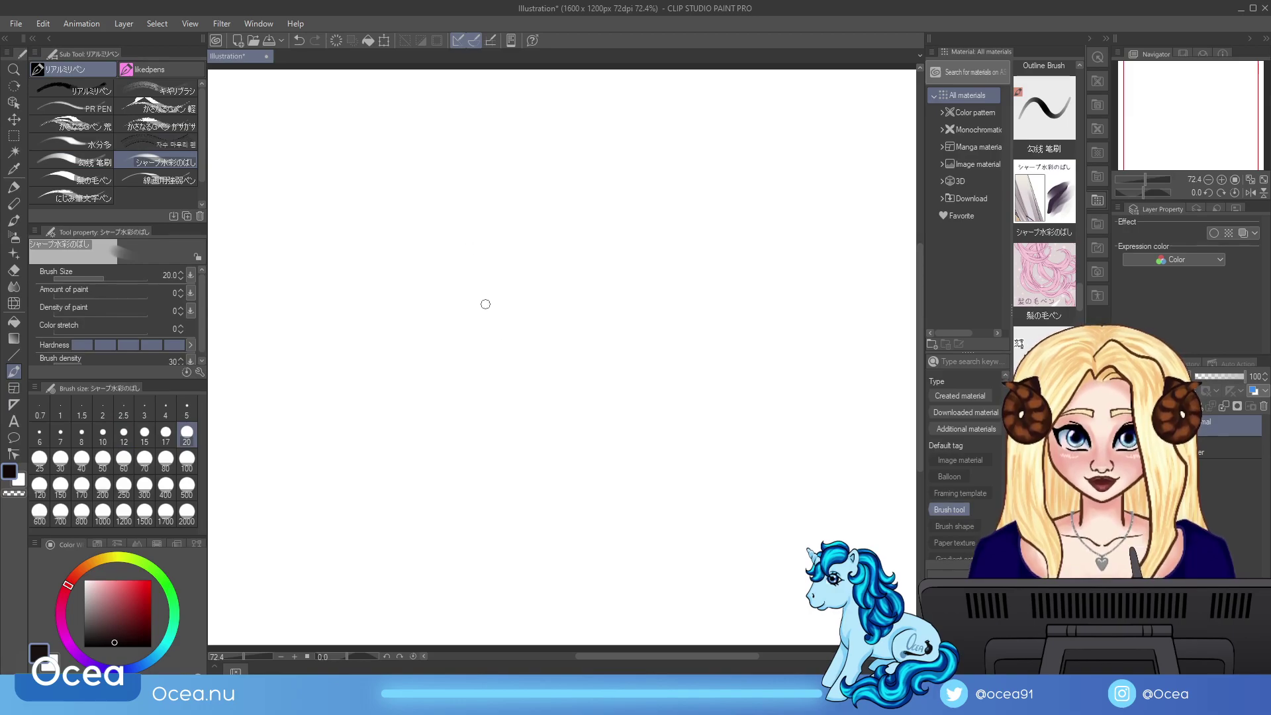
left_click(85, 167)
mouse_move(375, 211)
left_mouse_down()
mouse_move(382, 237)
mouse_move(407, 223)
mouse_move(422, 348)
left_mouse_up()
left_click(177, 167)
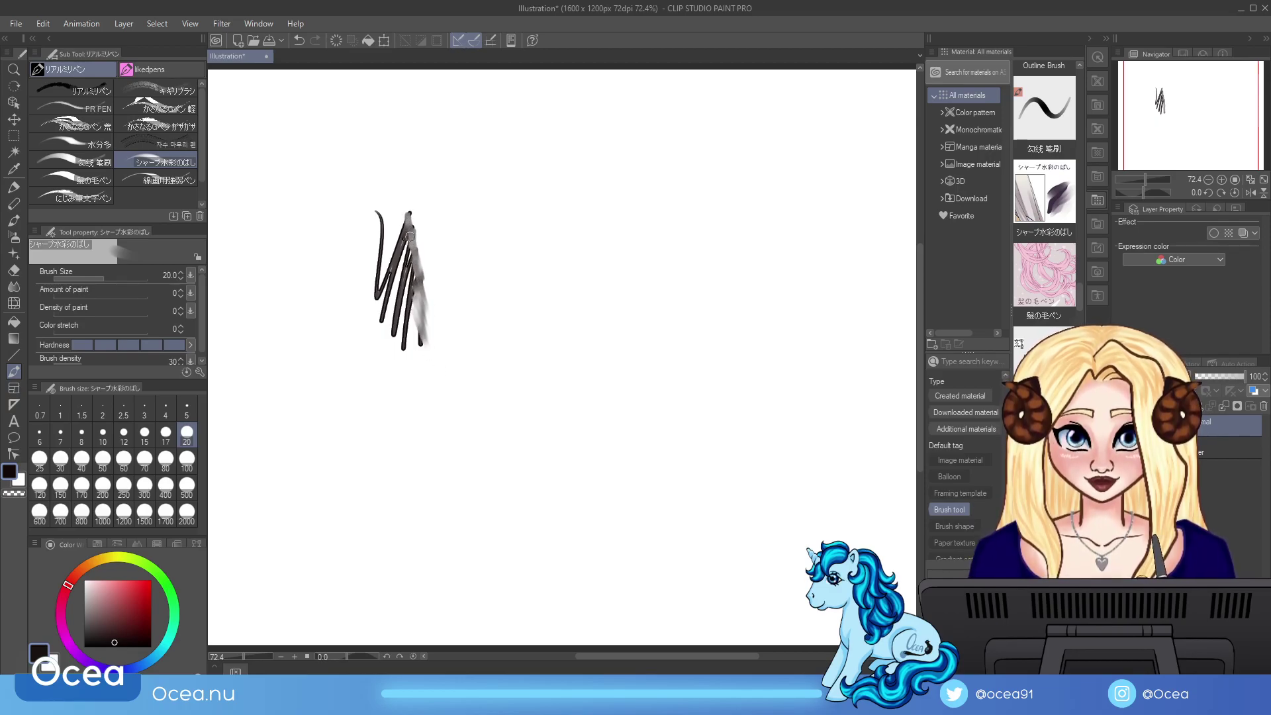
left_click(335, 40)
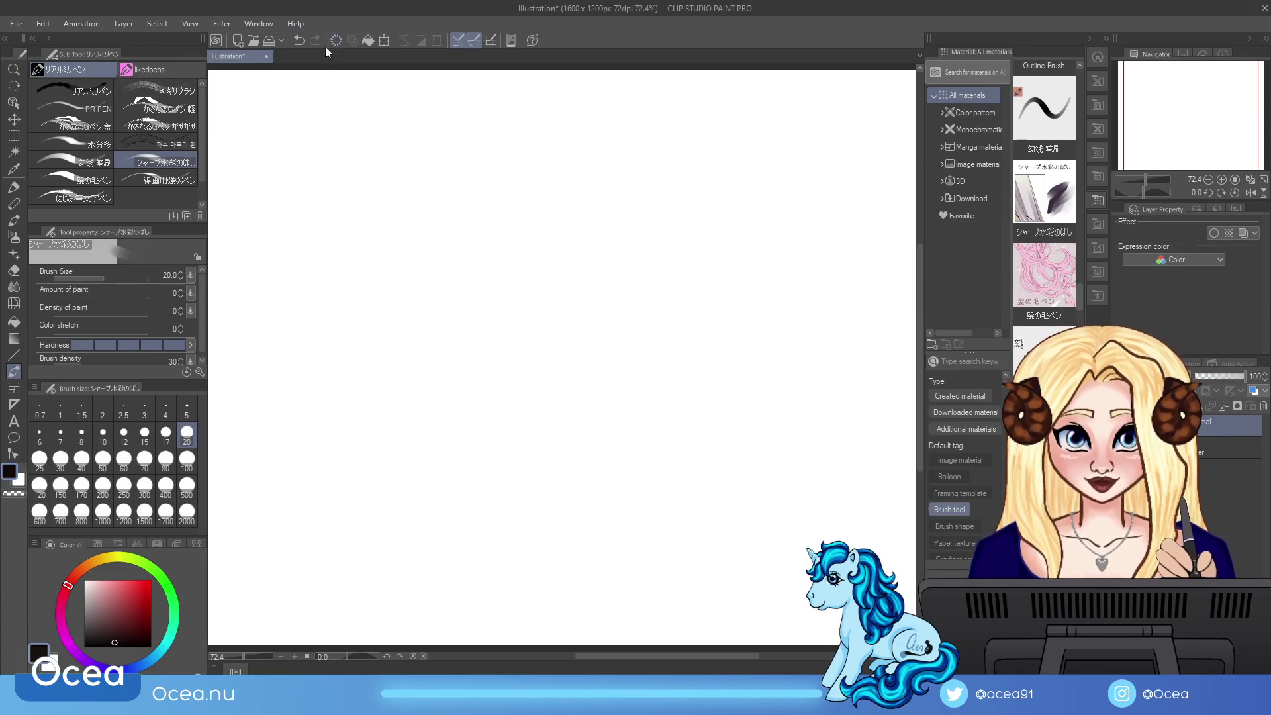
Step: Draw a few curved test strokes with the 髪の毛ペン at size 25.5 and clear them from the canvas
left_click(74, 180)
mouse_move(373, 289)
left_mouse_down()
mouse_move(405, 317)
mouse_move(468, 427)
left_mouse_up()
left_click_drag(513, 326, 539, 409)
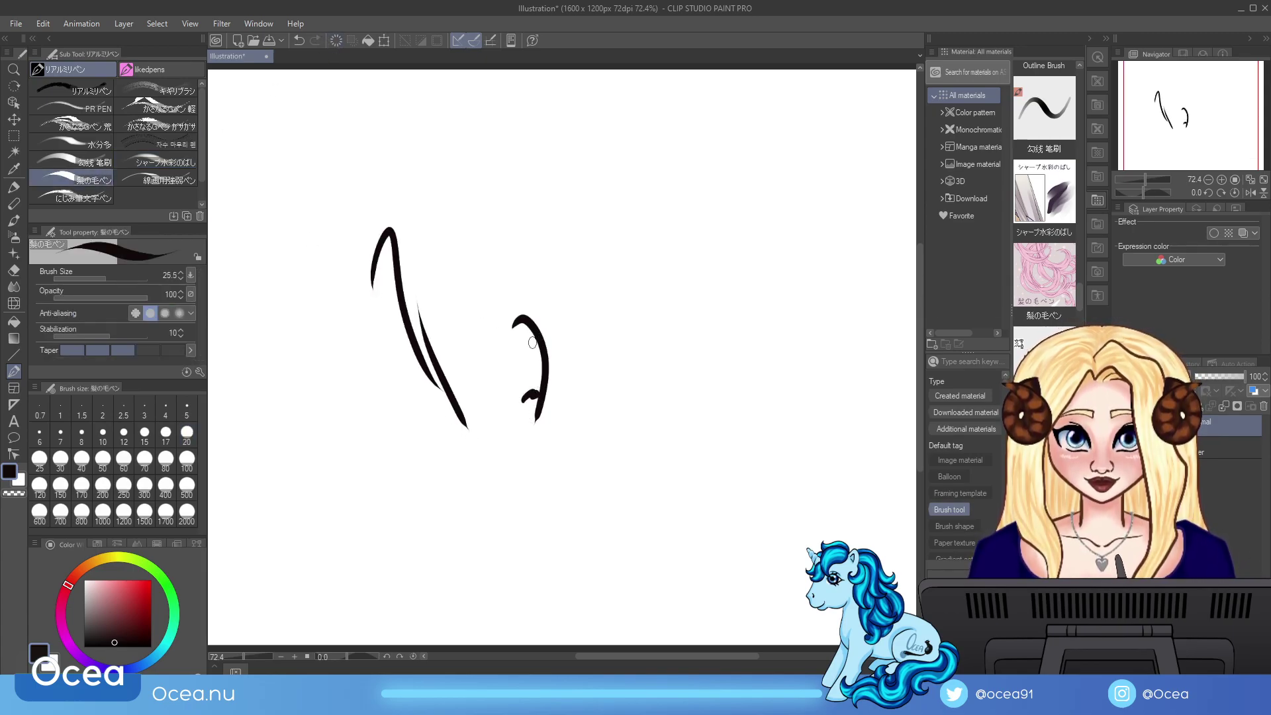
left_click(335, 41)
Step: Test the 線画用強弱ペン with flowing strokes at sizes 7 and 20, and clear the layer
left_click(170, 180)
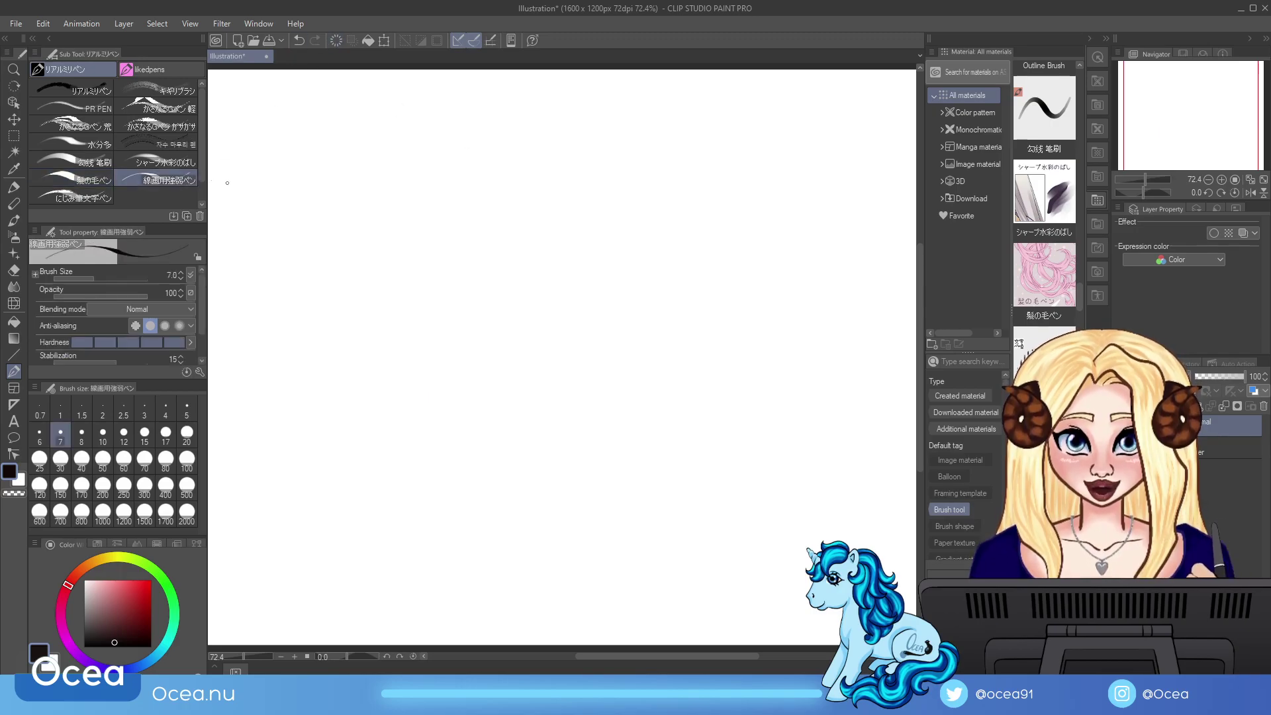
left_click(187, 434)
left_click_drag(509, 339, 552, 451)
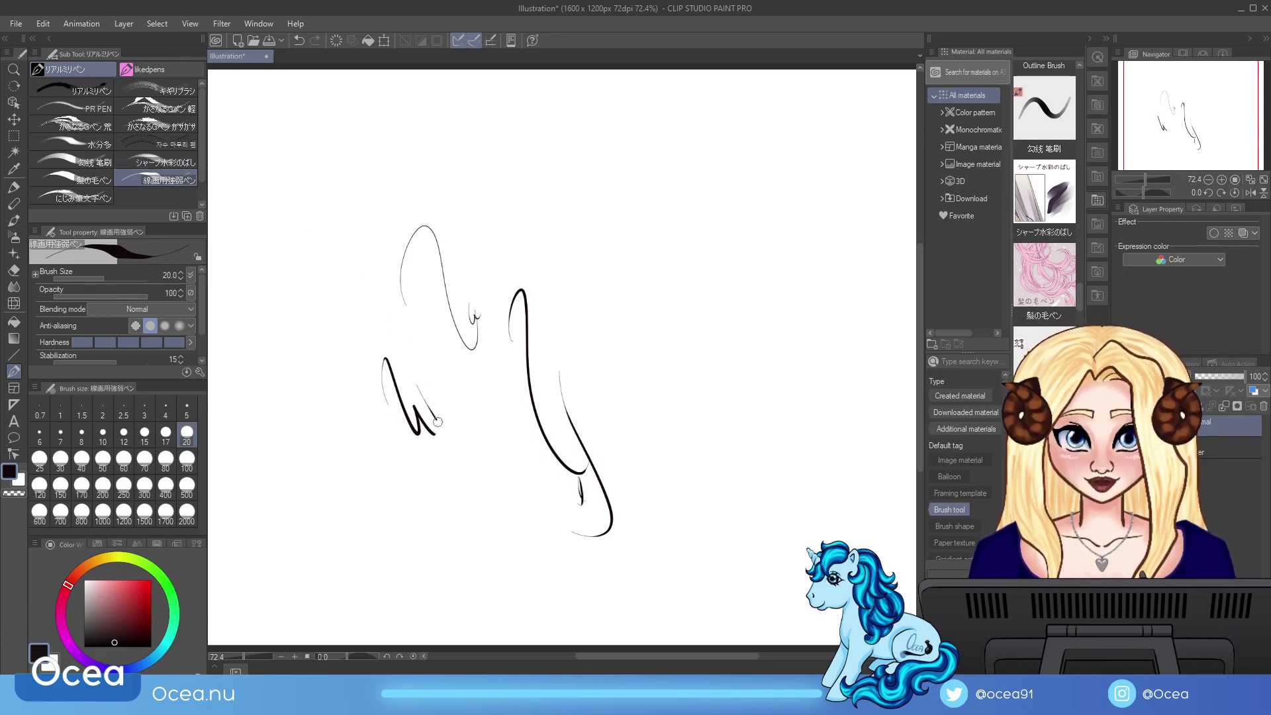
left_click_drag(560, 234, 598, 383)
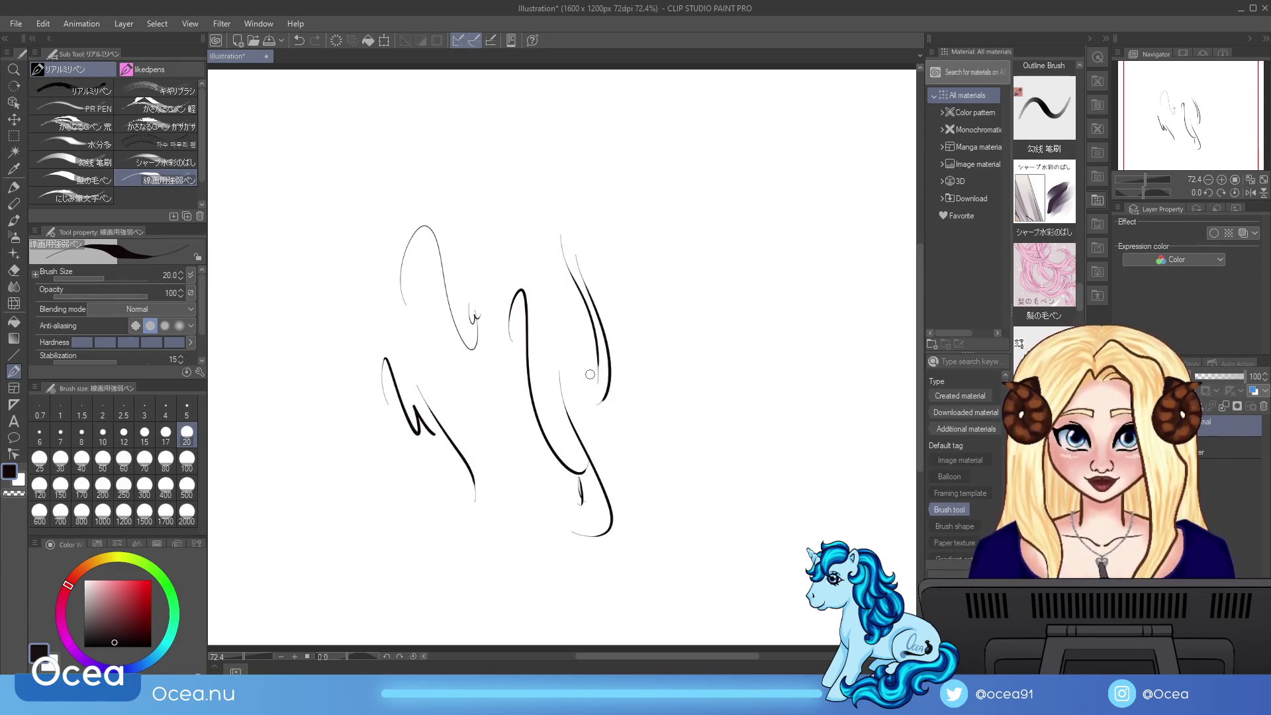
left_click_drag(621, 331, 632, 505)
left_click(336, 41)
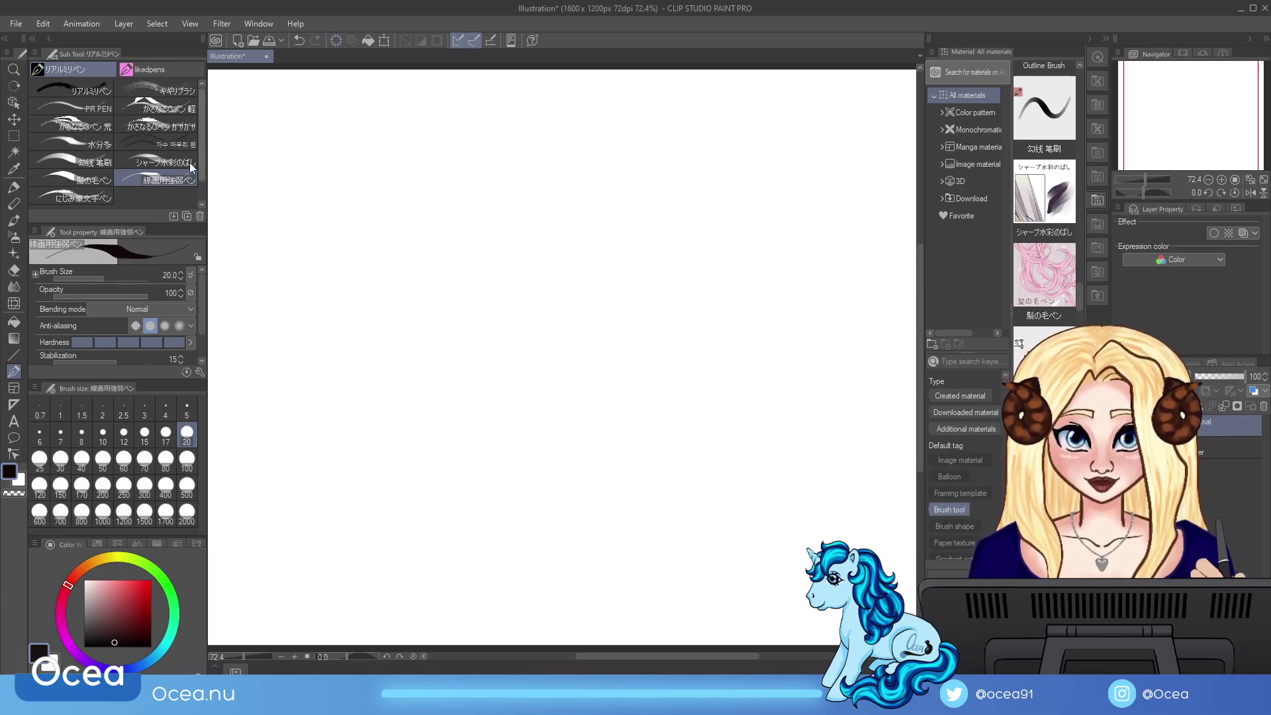
Step: Draw long curved strokes and a cluster of short tapered strokes with the にじみ筆文字ペン at size 65
left_click(76, 197)
mouse_move(340, 296)
left_mouse_down()
mouse_move(351, 203)
mouse_move(460, 409)
left_mouse_up()
left_click_drag(444, 321, 501, 523)
mouse_move(523, 450)
left_mouse_down()
mouse_move(539, 534)
mouse_move(507, 561)
mouse_move(576, 587)
left_mouse_up()
mouse_move(598, 291)
left_mouse_down()
mouse_move(617, 361)
mouse_move(610, 310)
mouse_move(659, 377)
left_mouse_up()
left_click_drag(629, 317, 682, 384)
left_click_drag(648, 325, 696, 392)
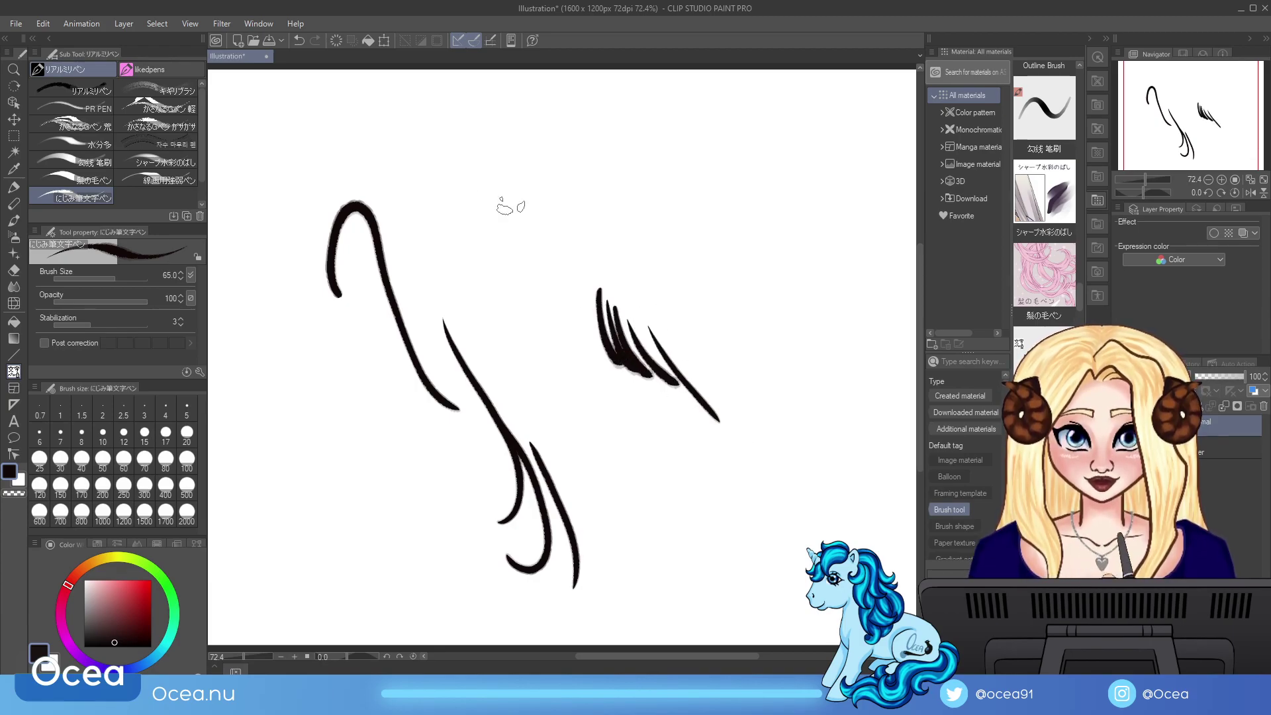
Step: Clear the test strokes and add the Sketch 2 and Sketch brush materials to the リアルミリペン group
left_click(336, 40)
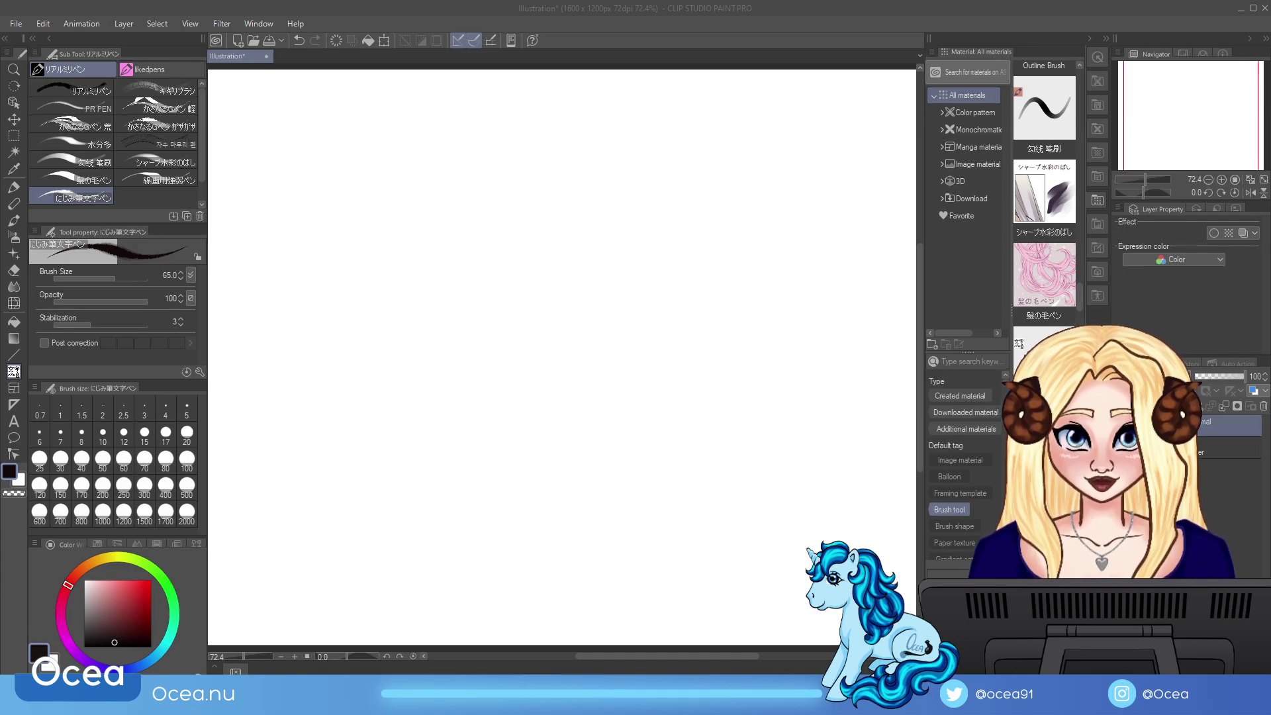
left_click(949, 509)
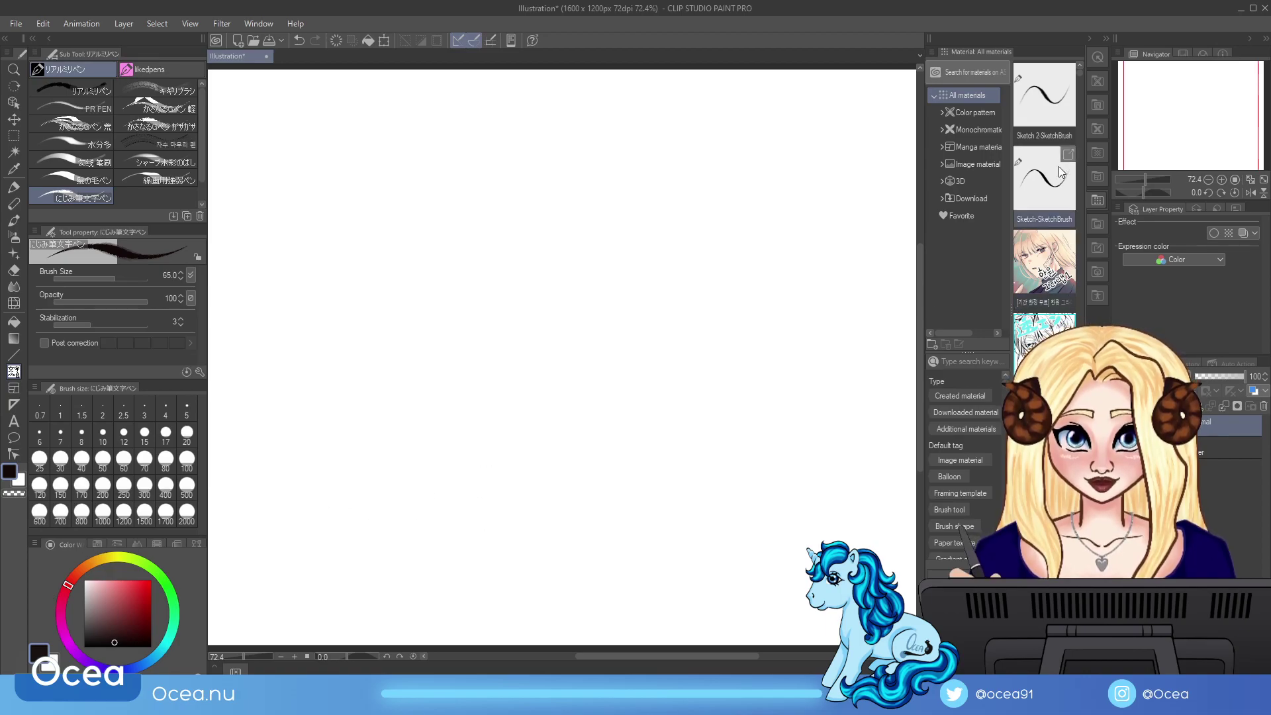
left_click_drag(1027, 113, 274, 267)
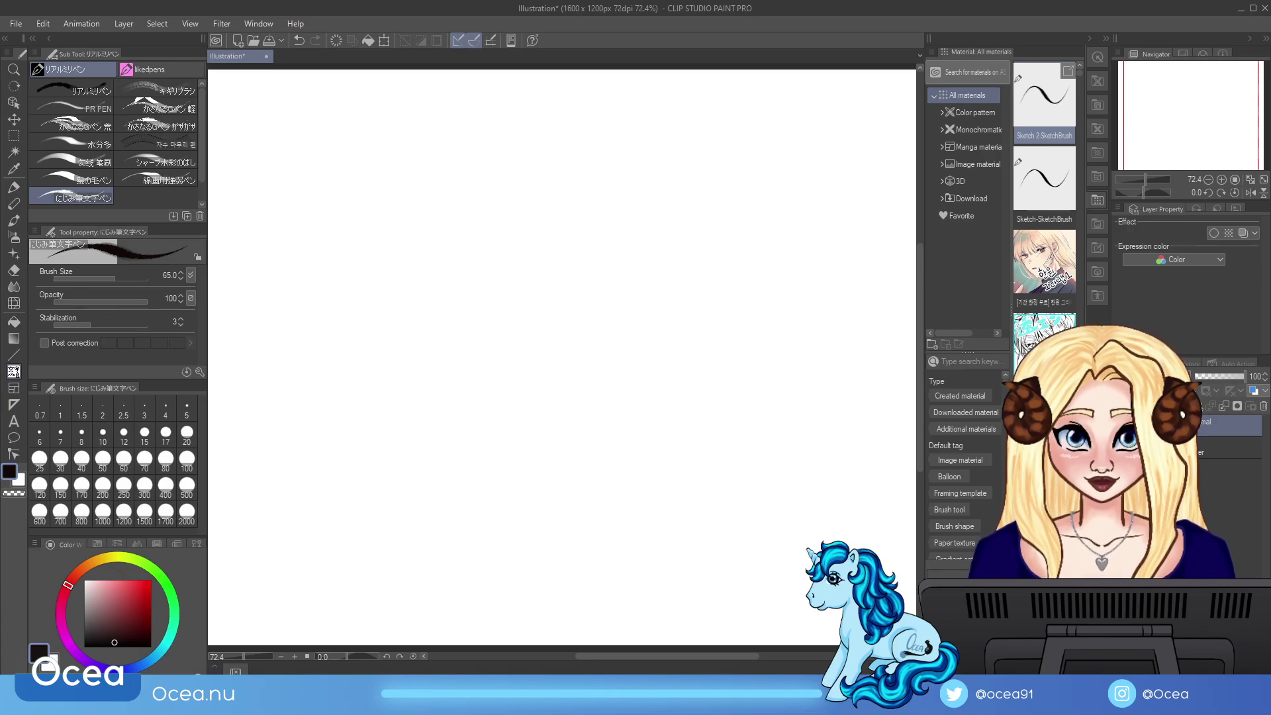
scroll(1036, 193, "up", 1)
left_click(1037, 248)
mouse_move(1037, 248)
left_mouse_down()
mouse_move(1031, 267)
mouse_move(258, 178)
mouse_move(201, 196)
left_mouse_up()
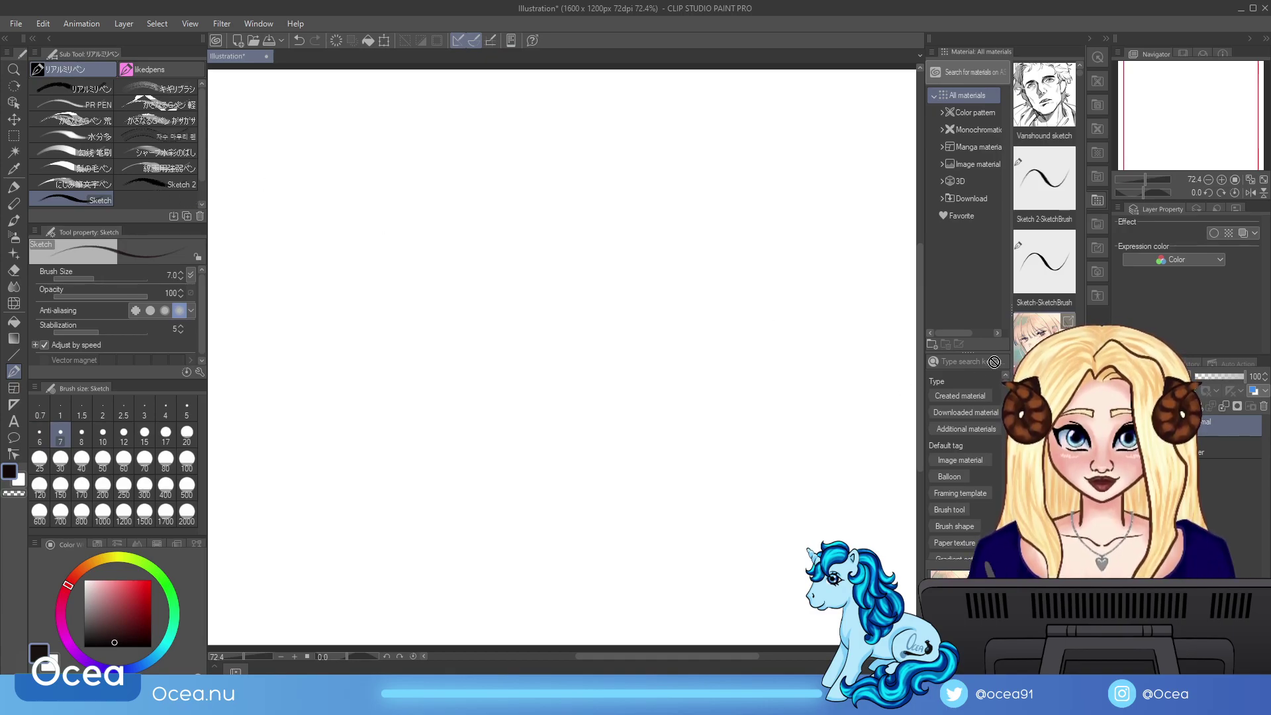
Step: Filter the materials to brush tools, add 透けエンピツver1 to the group, test it at size 5, and clear the layer
left_click(952, 512)
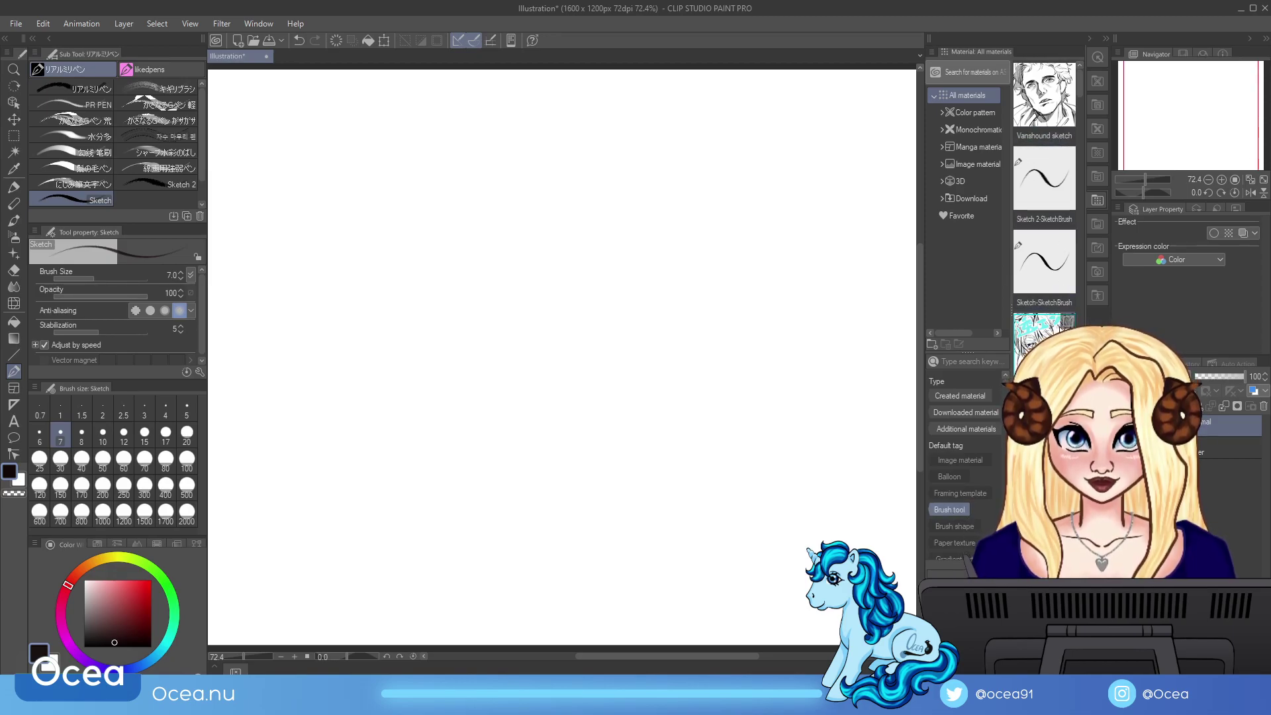
left_click_drag(177, 202, 178, 202)
left_click_drag(434, 354, 477, 387)
left_click_drag(470, 341, 507, 441)
left_click_drag(490, 381, 526, 493)
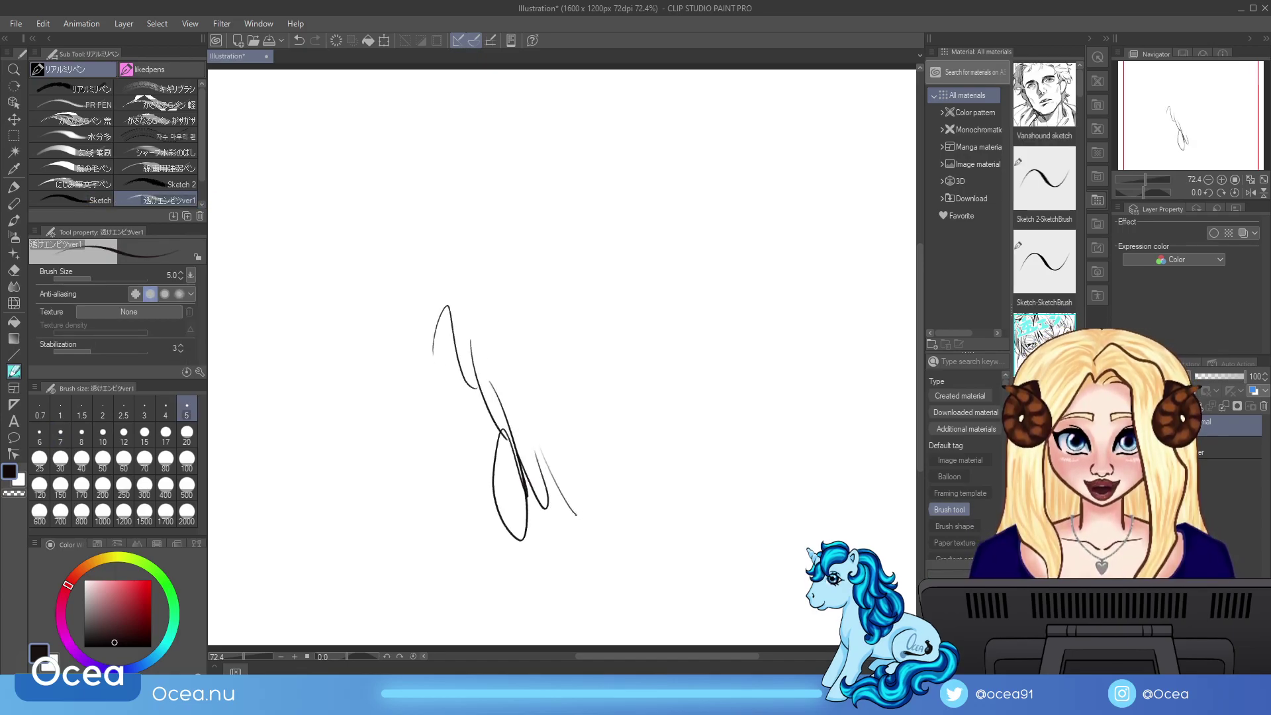
left_click(336, 41)
Step: Test the Sketch 2 brush with a few light curved strokes at size 6 and clear the layer
left_click(181, 192)
left_click_drag(372, 295, 406, 363)
left_click_drag(403, 271, 431, 387)
left_click_drag(413, 355, 449, 415)
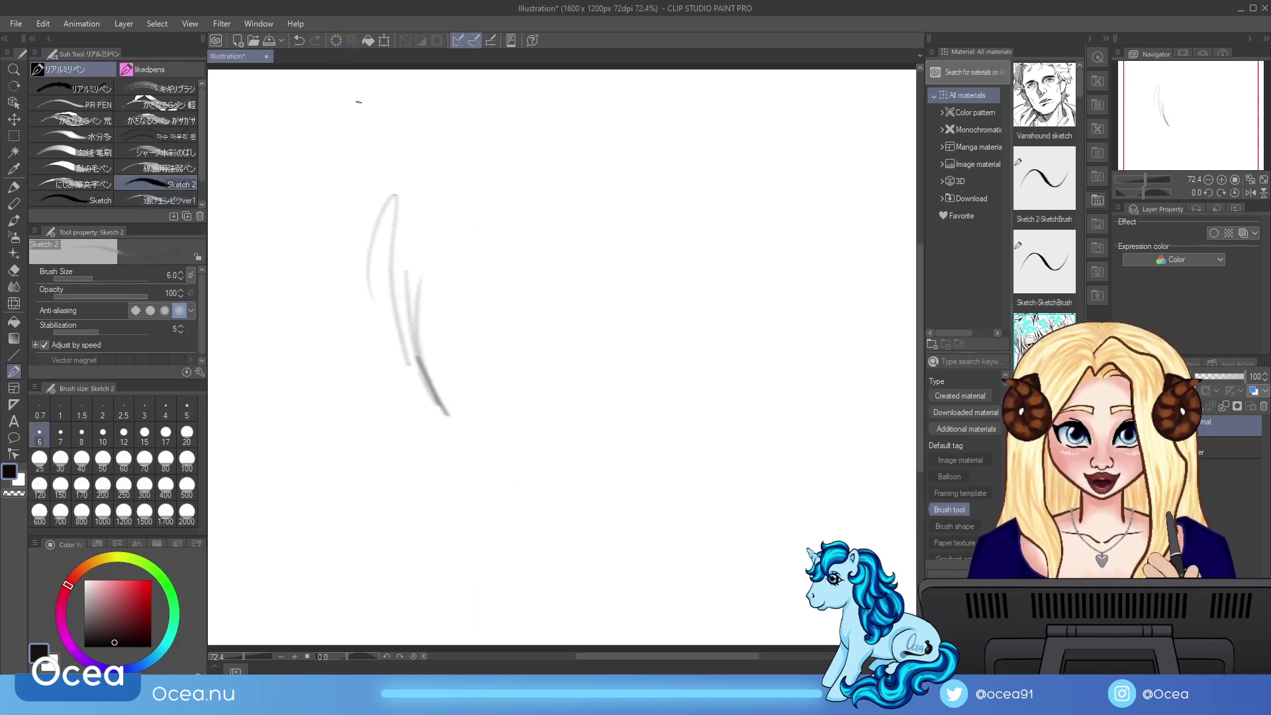
left_click(336, 40)
Step: Test the Sketch brush with curved strokes at size 7, removing them from the canvas
left_click(93, 200)
left_click_drag(464, 304, 485, 416)
mouse_move(505, 308)
left_mouse_down()
mouse_move(530, 465)
mouse_move(544, 369)
mouse_move(612, 235)
left_mouse_up()
left_click(336, 40)
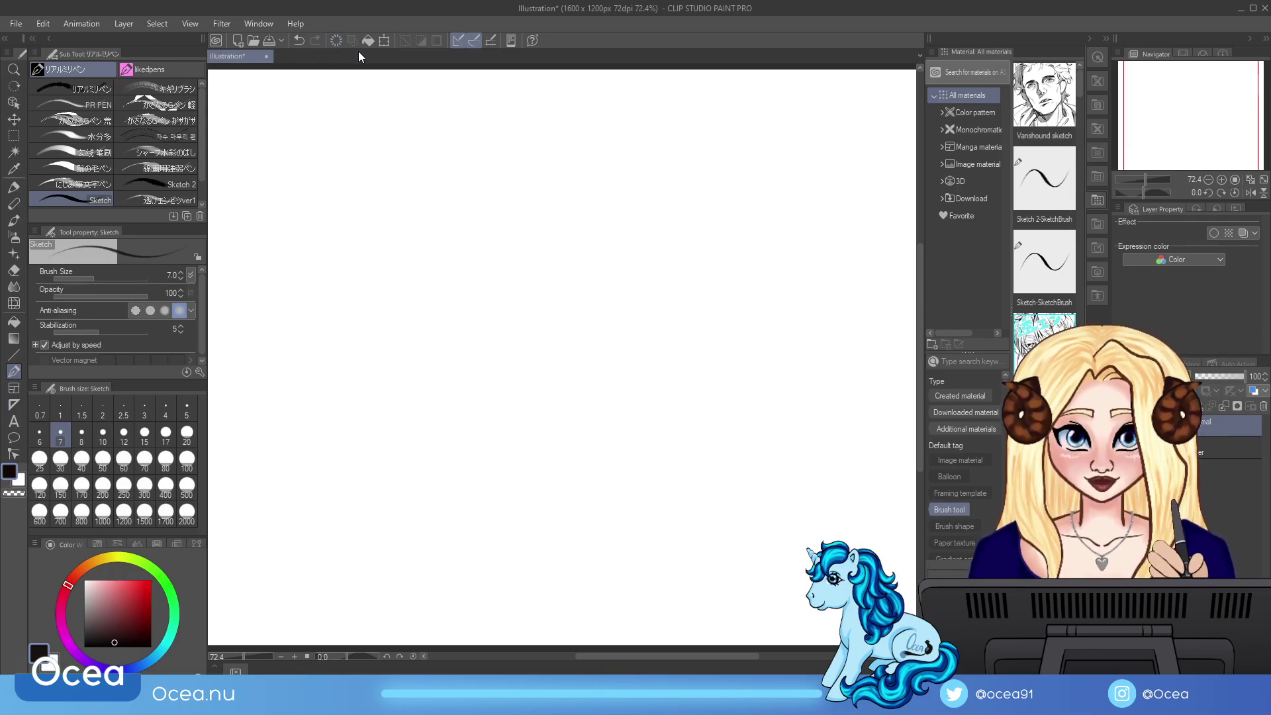
scroll(1045, 212, "down", 1)
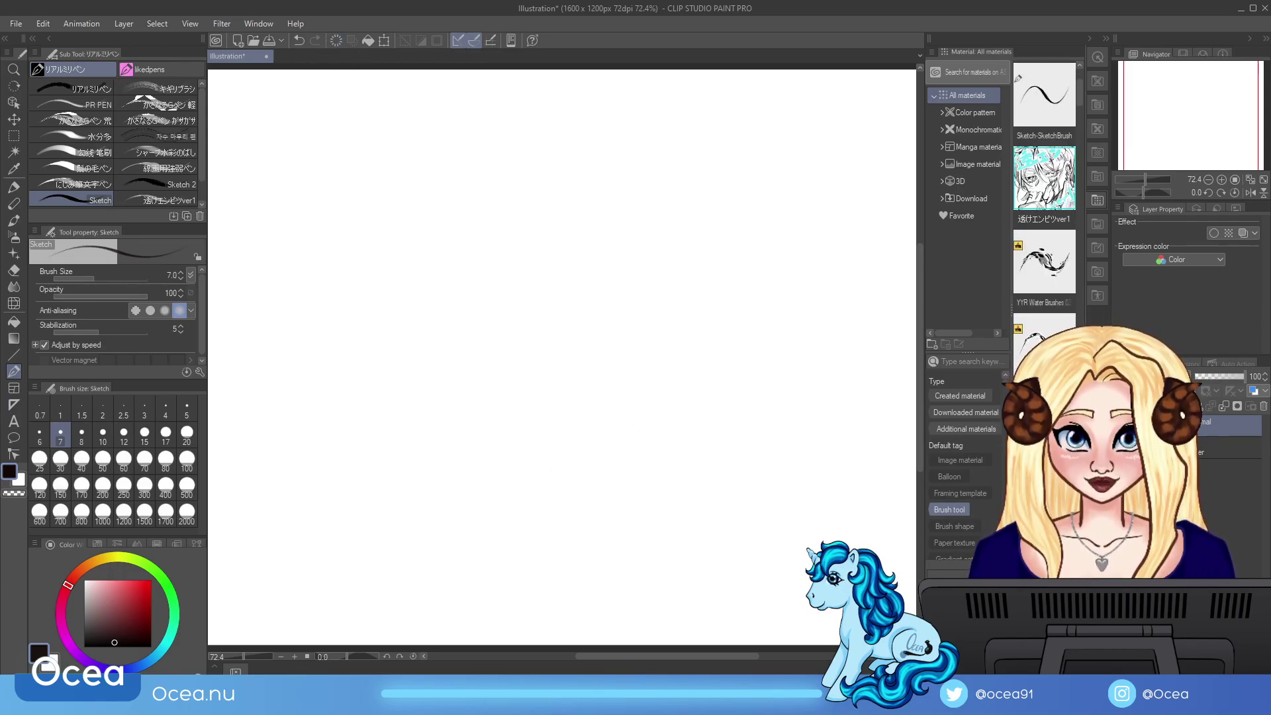
scroll(1045, 199, "down", 2)
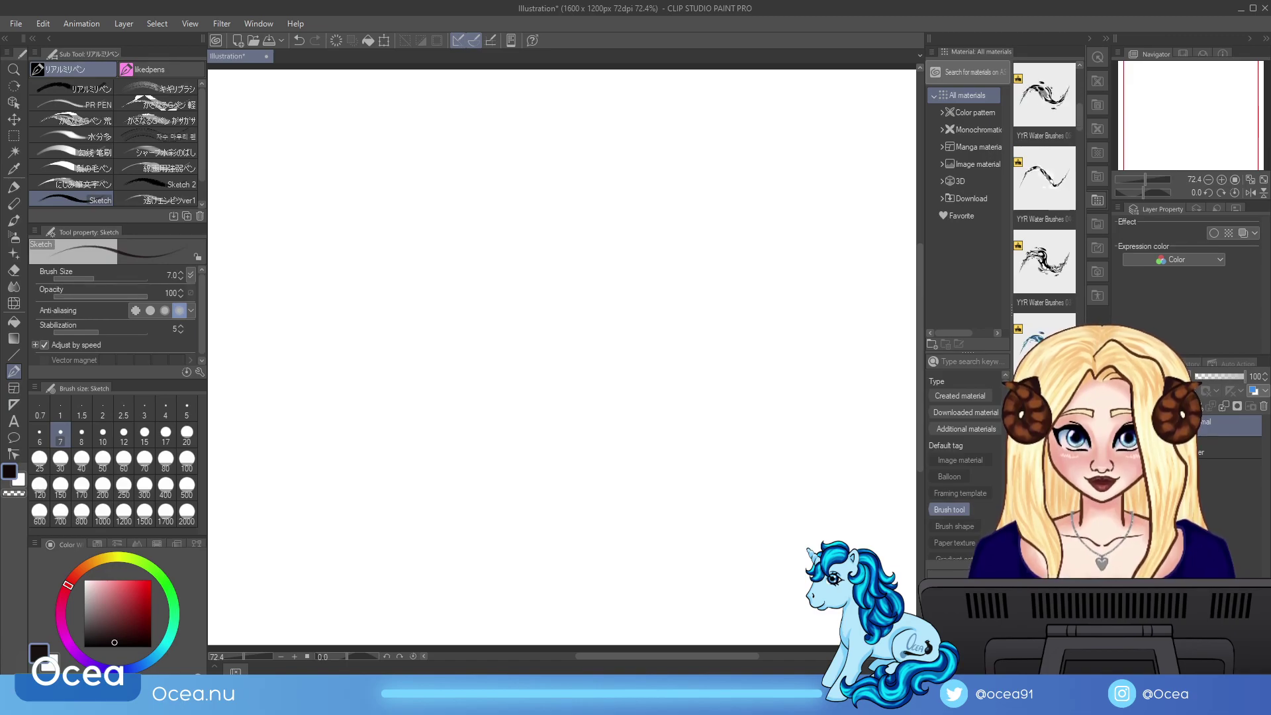
scroll(1044, 198, "down", 1)
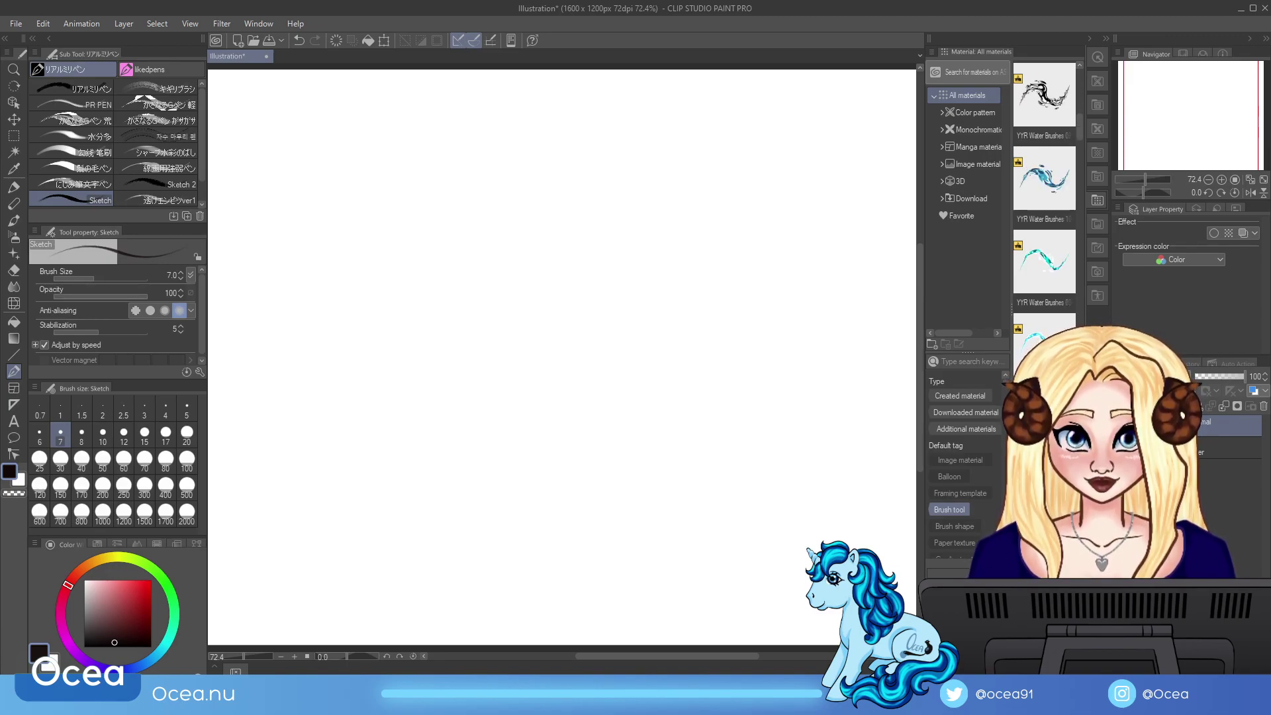
mouse_move(536, 456)
left_mouse_down()
mouse_move(629, 265)
mouse_move(665, 428)
left_mouse_up()
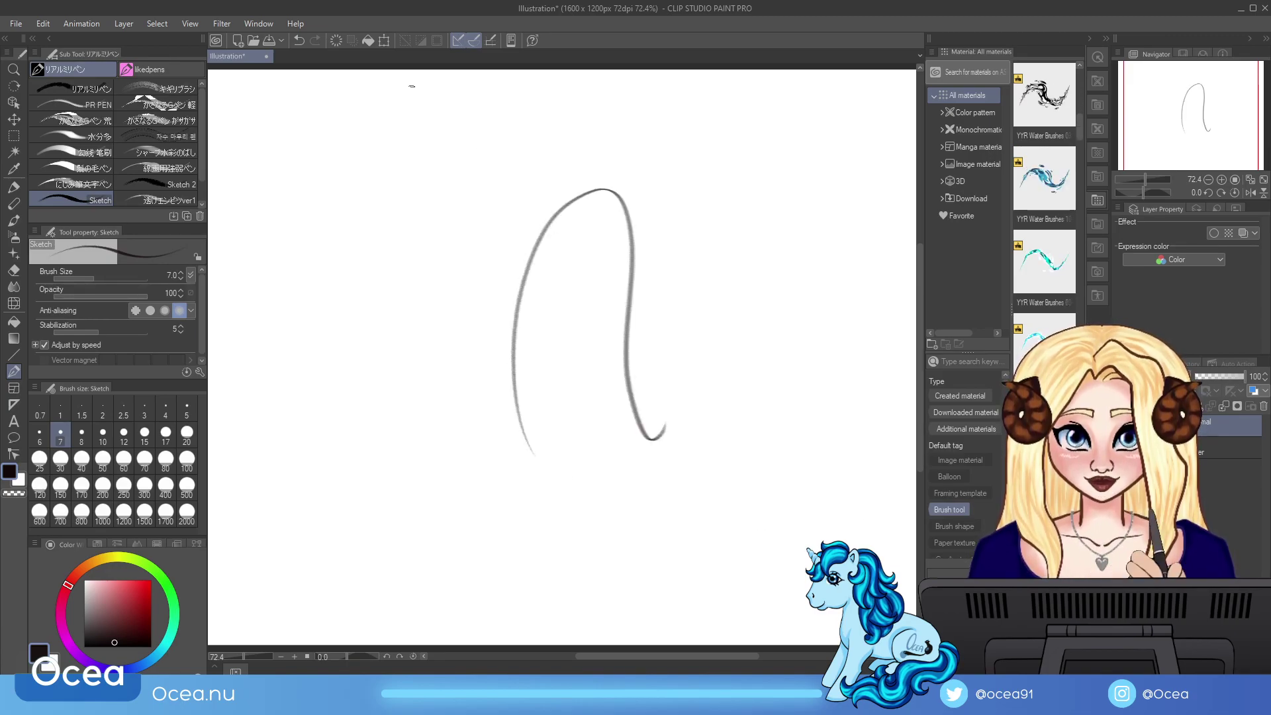
left_click(298, 41)
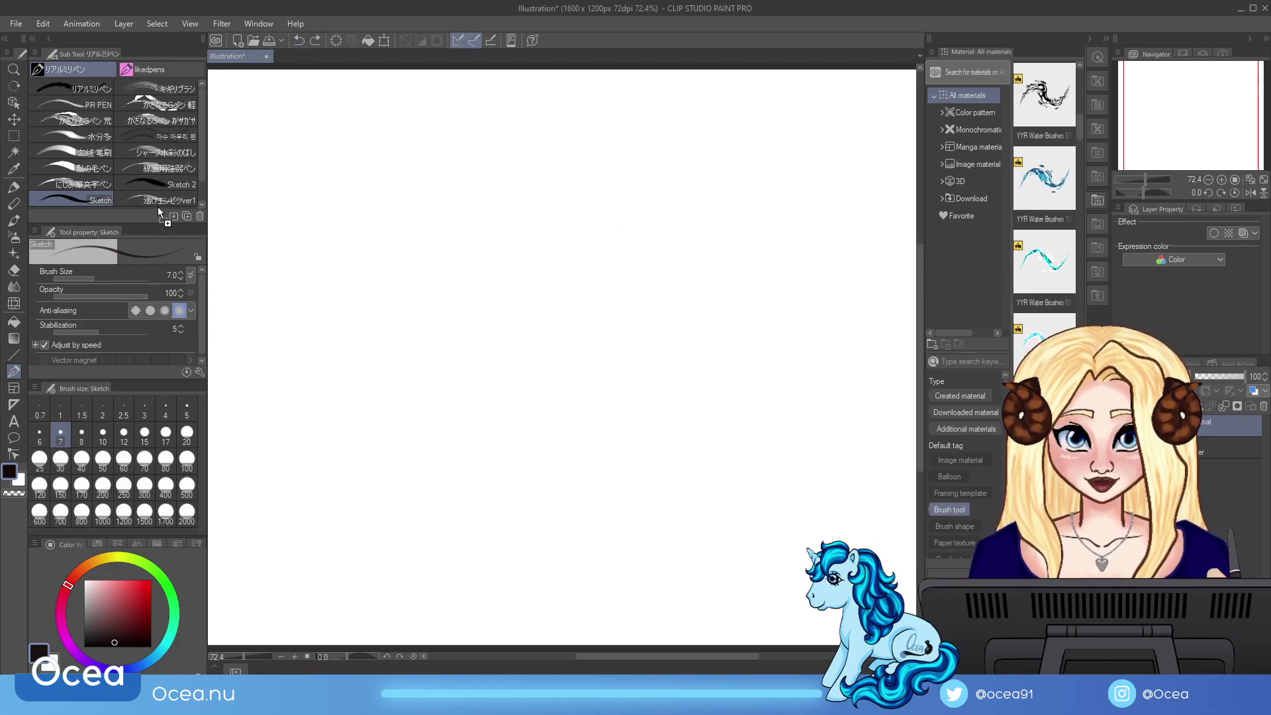
Step: Add YYR Water Brushes 14 to the リアルミリペン group, try one broad stroke with it, and undo the stroke
left_click_drag(156, 201, 157, 205)
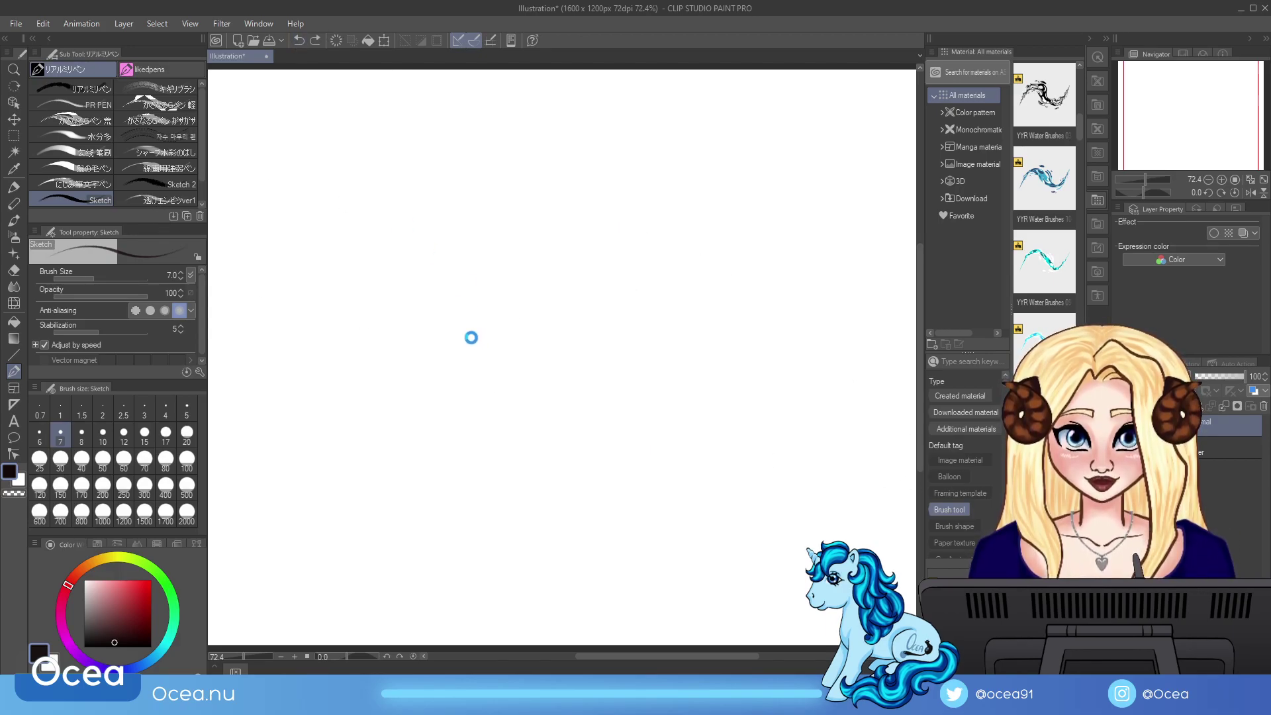
mouse_move(444, 351)
left_mouse_down()
mouse_move(507, 232)
mouse_move(595, 236)
mouse_move(588, 385)
mouse_move(670, 509)
mouse_move(715, 411)
left_mouse_up()
key("ctrl+z")
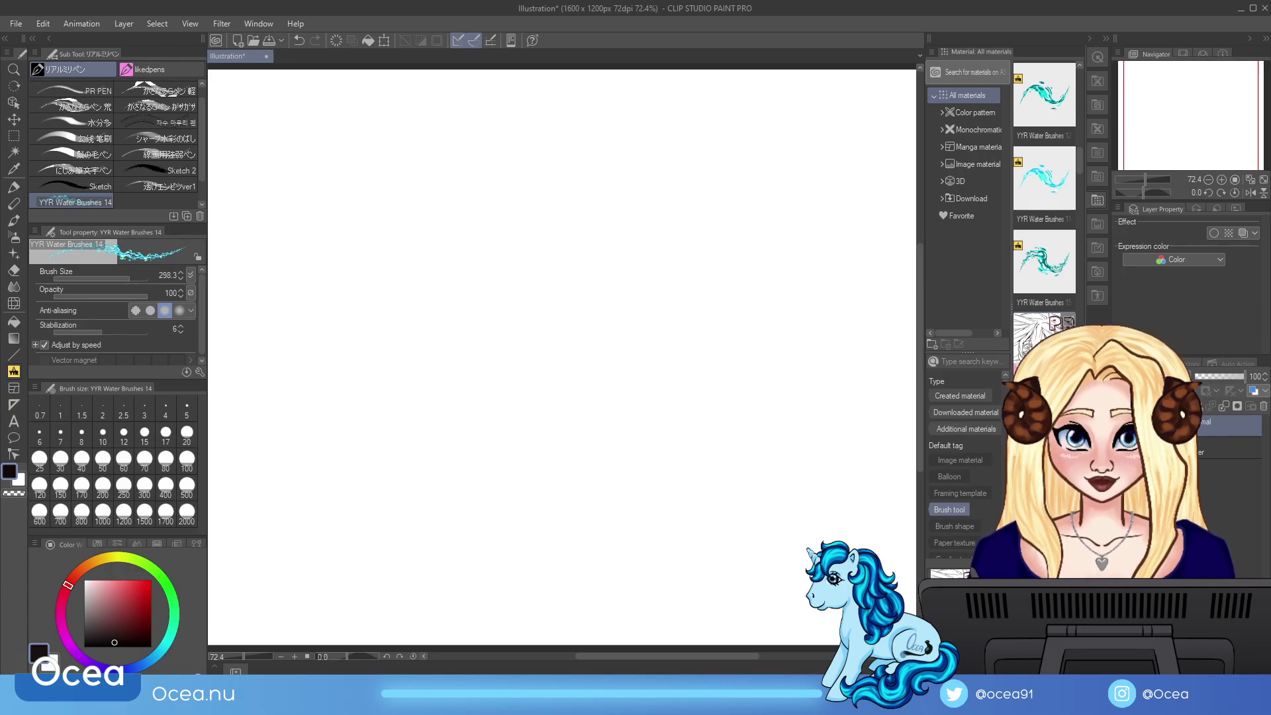
Step: Draw curved and tapered test strokes with the PR PEN and move that brush into the likedpens group
left_click(171, 73)
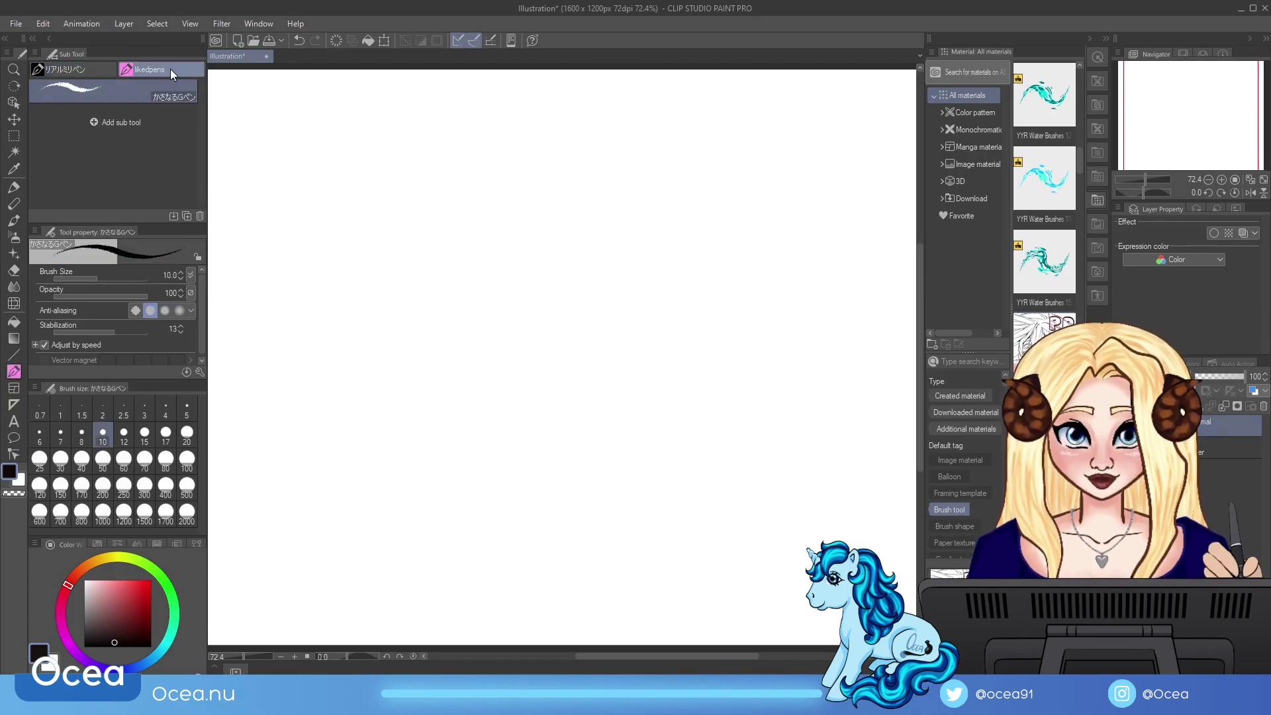
left_click(94, 73)
left_click(106, 95)
mouse_move(436, 286)
left_mouse_down()
mouse_move(526, 363)
mouse_move(562, 506)
left_mouse_up()
left_click_drag(575, 383, 609, 467)
left_click_drag(584, 405, 622, 480)
left_click_drag(598, 432, 655, 536)
mouse_move(657, 272)
left_mouse_down()
mouse_move(709, 278)
mouse_move(686, 391)
mouse_move(734, 376)
left_mouse_up()
left_click_drag(83, 94, 151, 71)
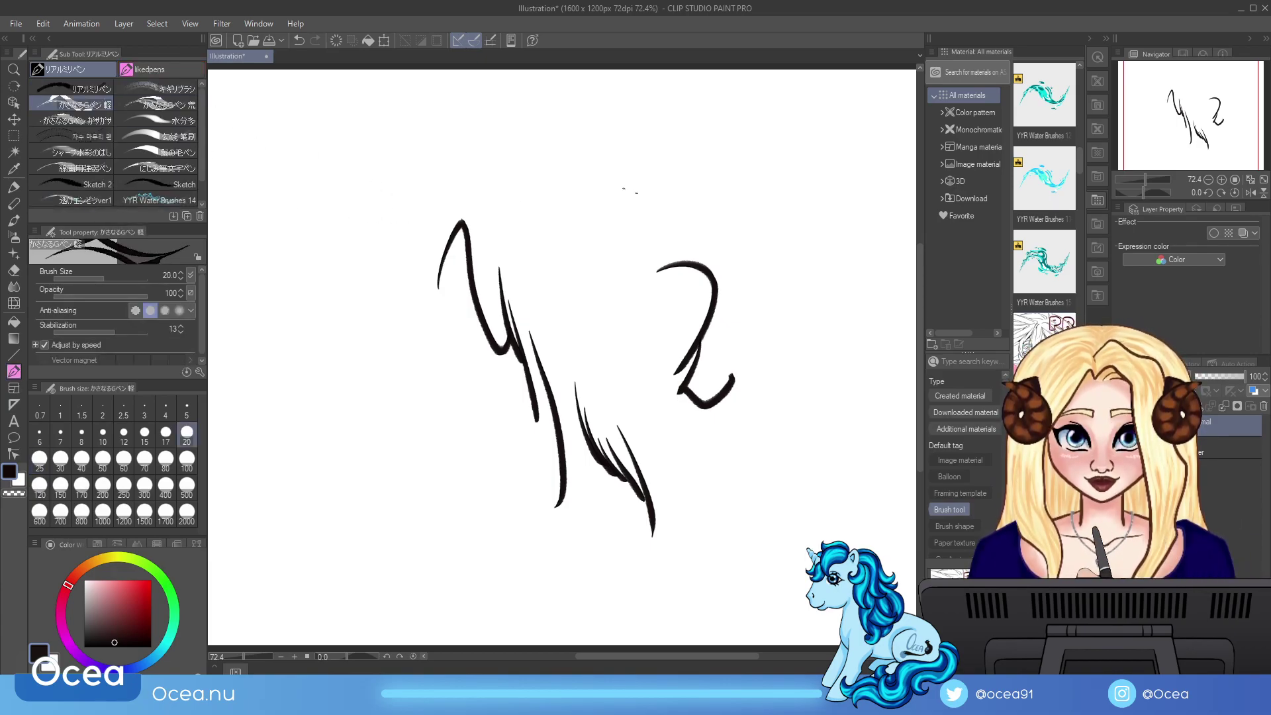
Step: Test the かさなるGペン 軽 with short tapered strokes and long looping curves at size 20, and clear the layer
left_click_drag(730, 303, 734, 341)
mouse_move(739, 312)
left_mouse_down()
mouse_move(750, 344)
mouse_move(767, 406)
left_mouse_up()
left_click_drag(760, 339, 783, 425)
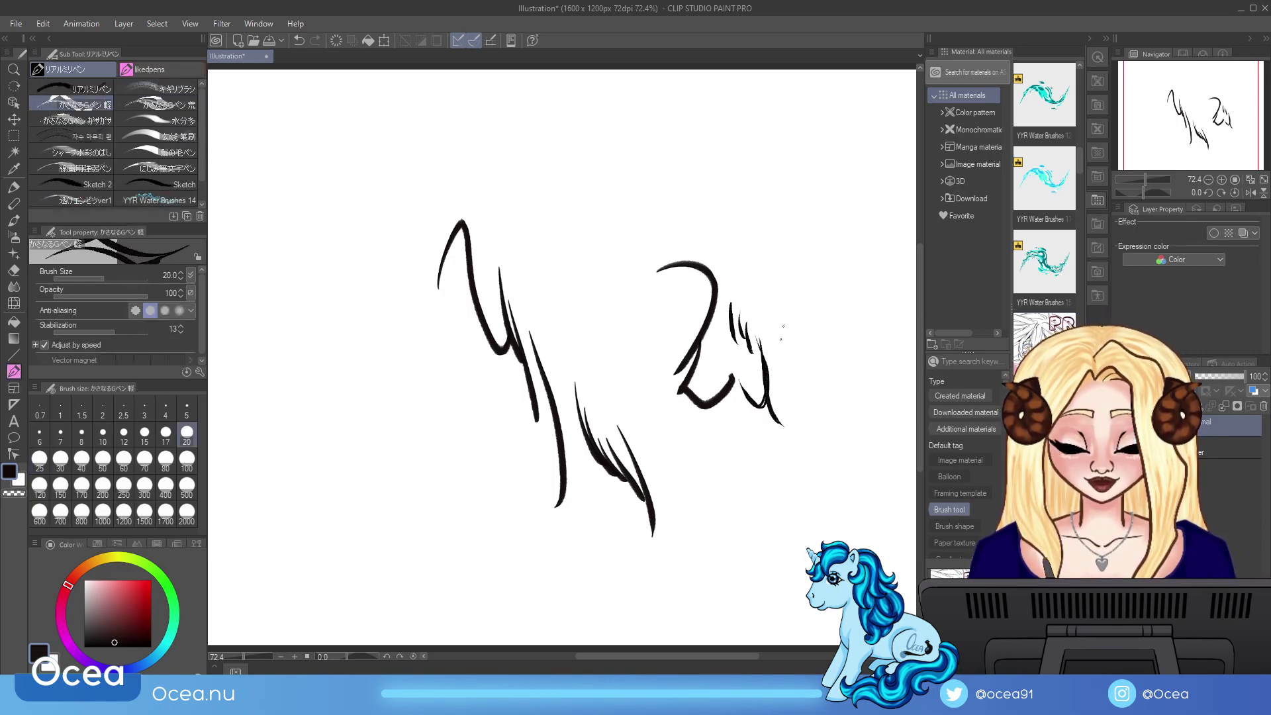
mouse_move(564, 204)
left_mouse_down()
mouse_move(568, 249)
mouse_move(627, 338)
left_mouse_up()
left_click_drag(588, 252, 623, 328)
mouse_move(604, 276)
left_mouse_down()
mouse_move(630, 370)
mouse_move(629, 345)
mouse_move(680, 433)
mouse_move(647, 441)
left_mouse_up()
mouse_move(660, 426)
left_mouse_down()
mouse_move(661, 438)
mouse_move(623, 328)
mouse_move(750, 454)
left_mouse_up()
mouse_move(725, 412)
left_mouse_down()
mouse_move(722, 548)
mouse_move(729, 540)
left_mouse_up()
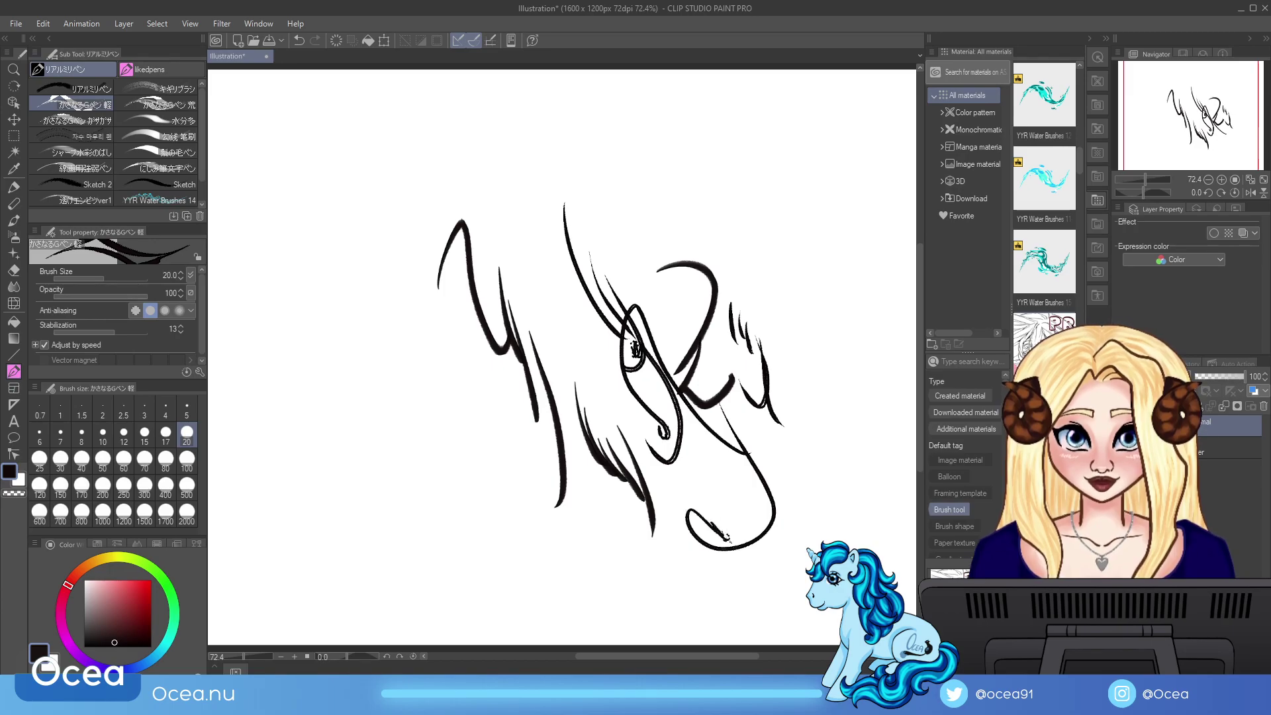
left_click(337, 41)
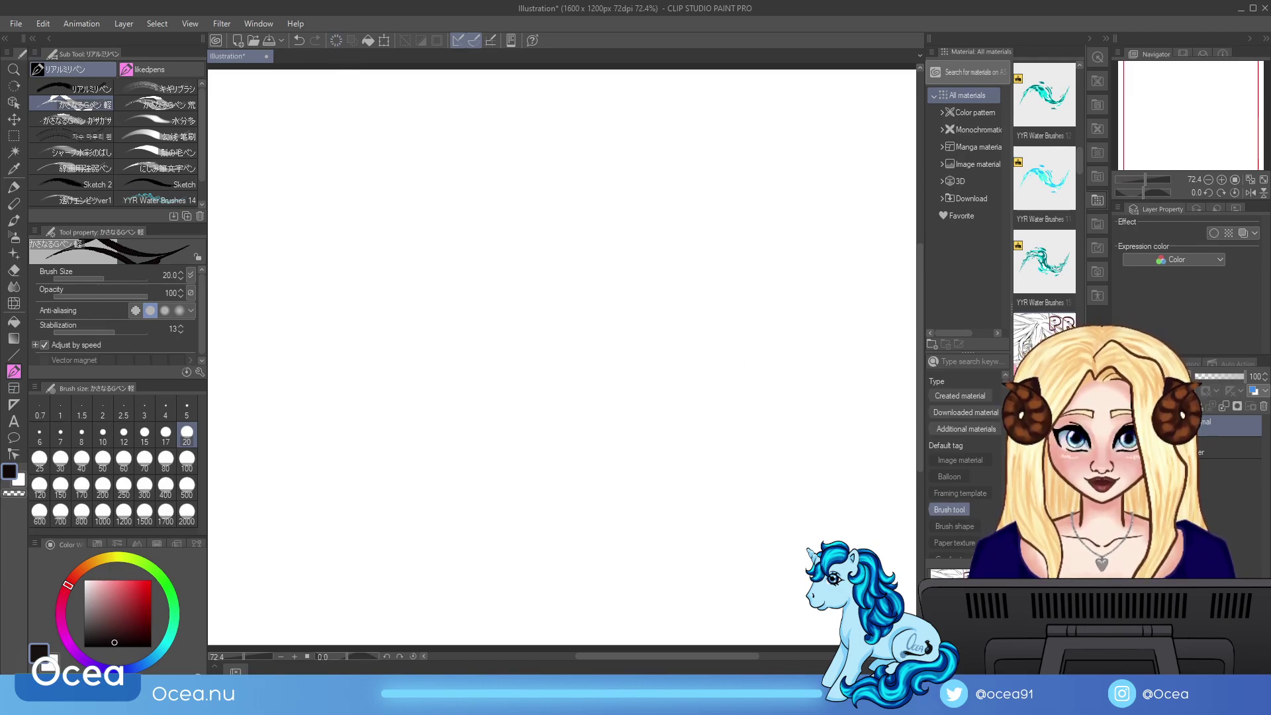
Step: Delete YYR Water Brushes 14 from the リアルミリペン group and add the Vanshound sketch brush material
left_click_drag(1078, 161, 1085, 68)
left_click(1053, 129)
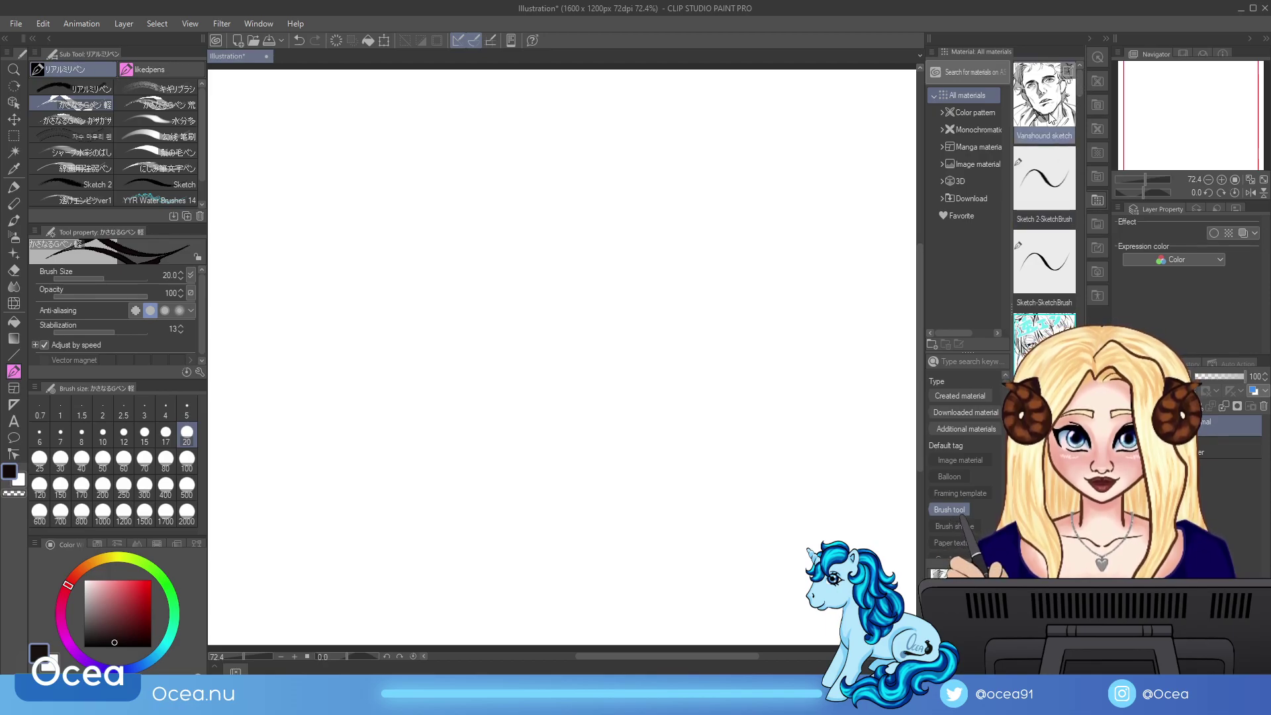
left_click(193, 198)
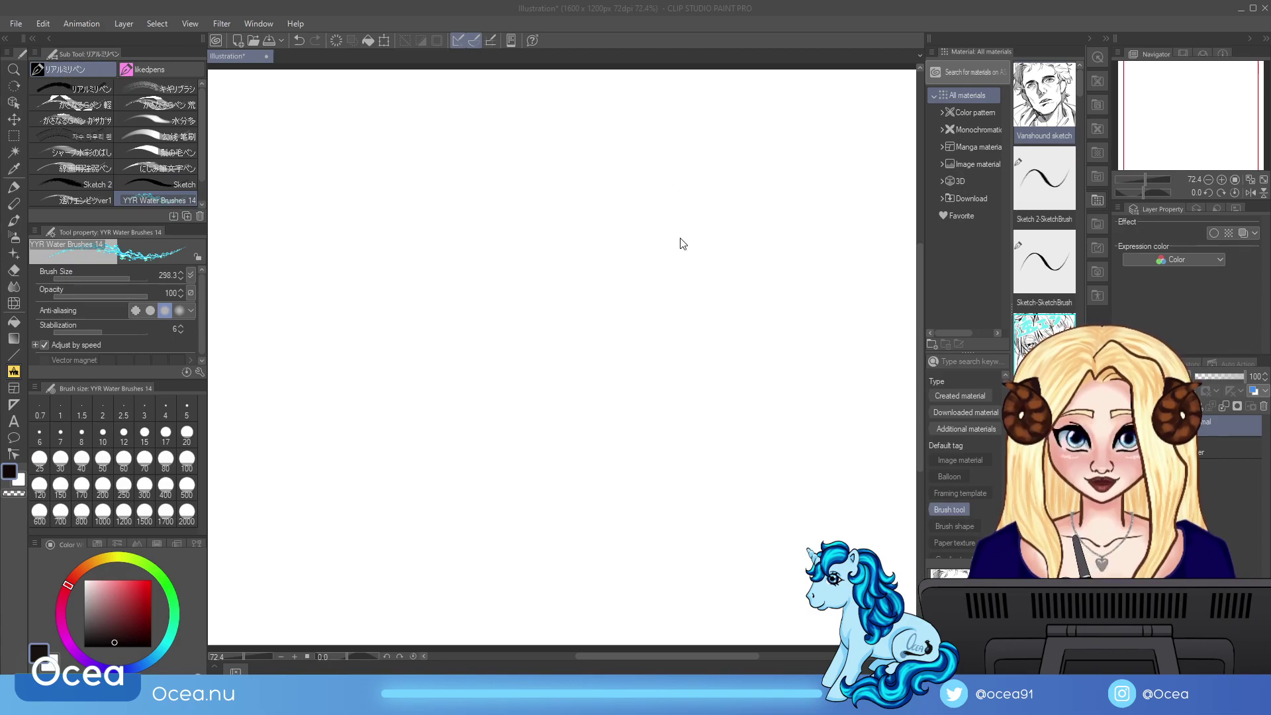
key("Return")
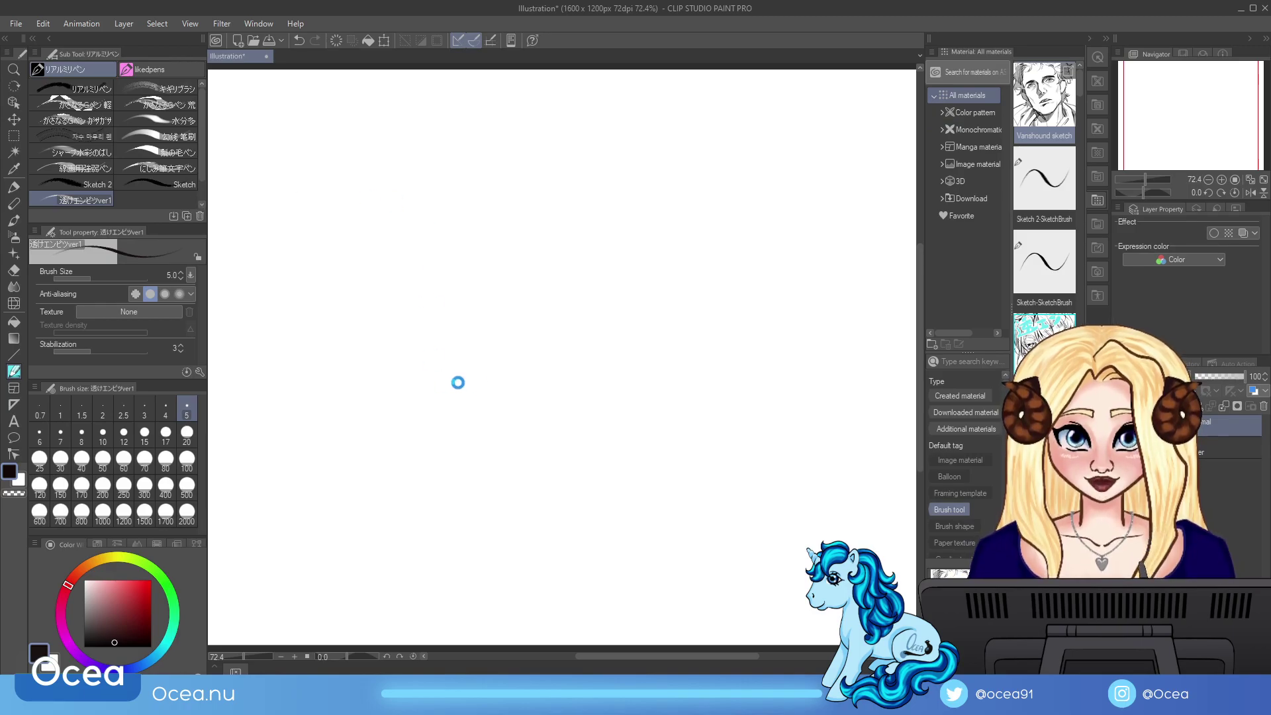
left_click(1069, 71)
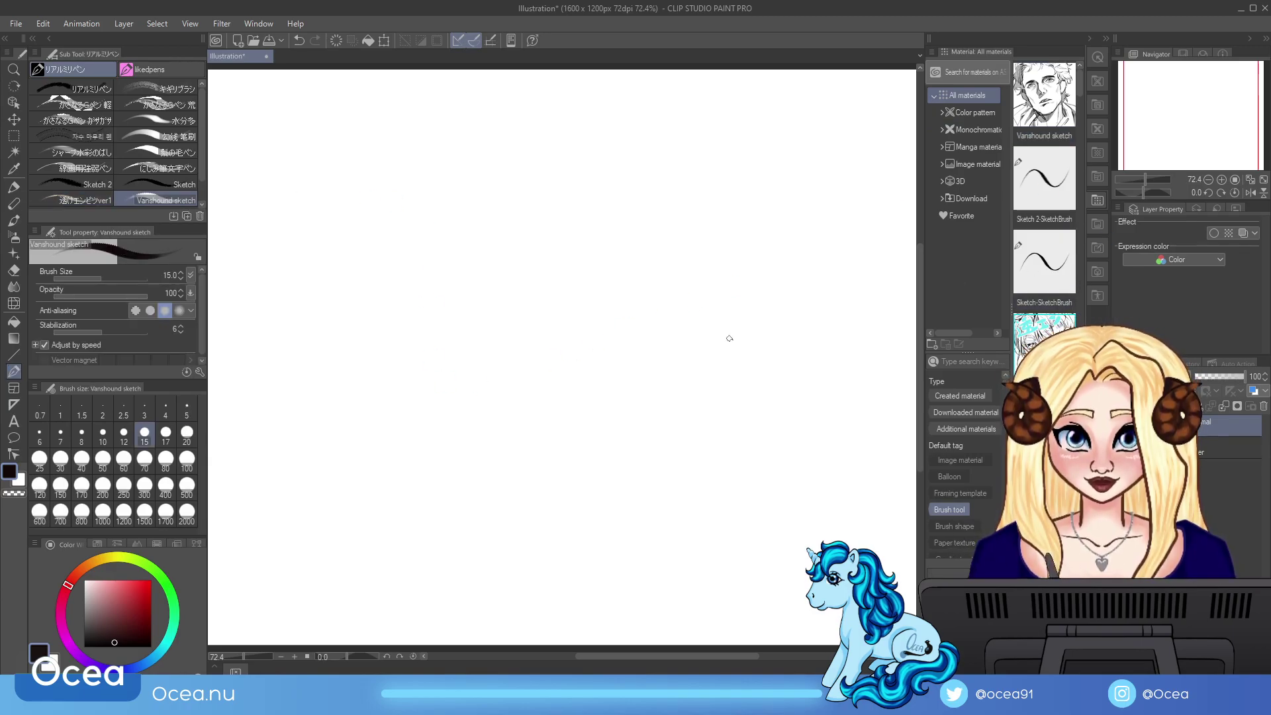
Step: Draw an arched line and several long tapered strokes in black with the Vanshound sketch brush at size 15
mouse_move(406, 330)
left_mouse_down()
mouse_move(474, 369)
mouse_move(488, 392)
left_mouse_up()
left_click_drag(508, 331, 552, 463)
left_click_drag(527, 383, 549, 566)
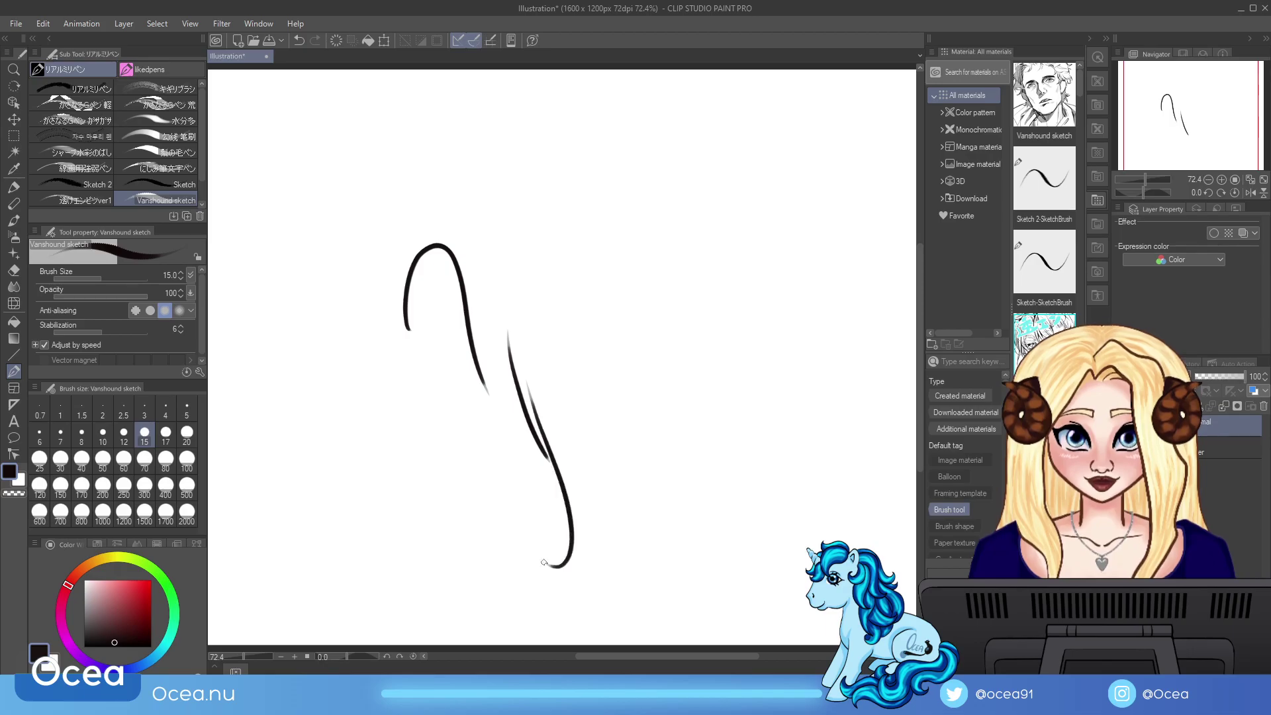
left_click_drag(557, 410, 581, 583)
left_click_drag(595, 455, 648, 641)
left_click_drag(614, 493, 676, 618)
mouse_move(628, 379)
left_mouse_down()
mouse_move(693, 614)
mouse_move(666, 528)
left_mouse_up()
Step: Pick a dark red colour, draw a wavy stroke beside the black arch, and clear the layer
left_click(139, 601)
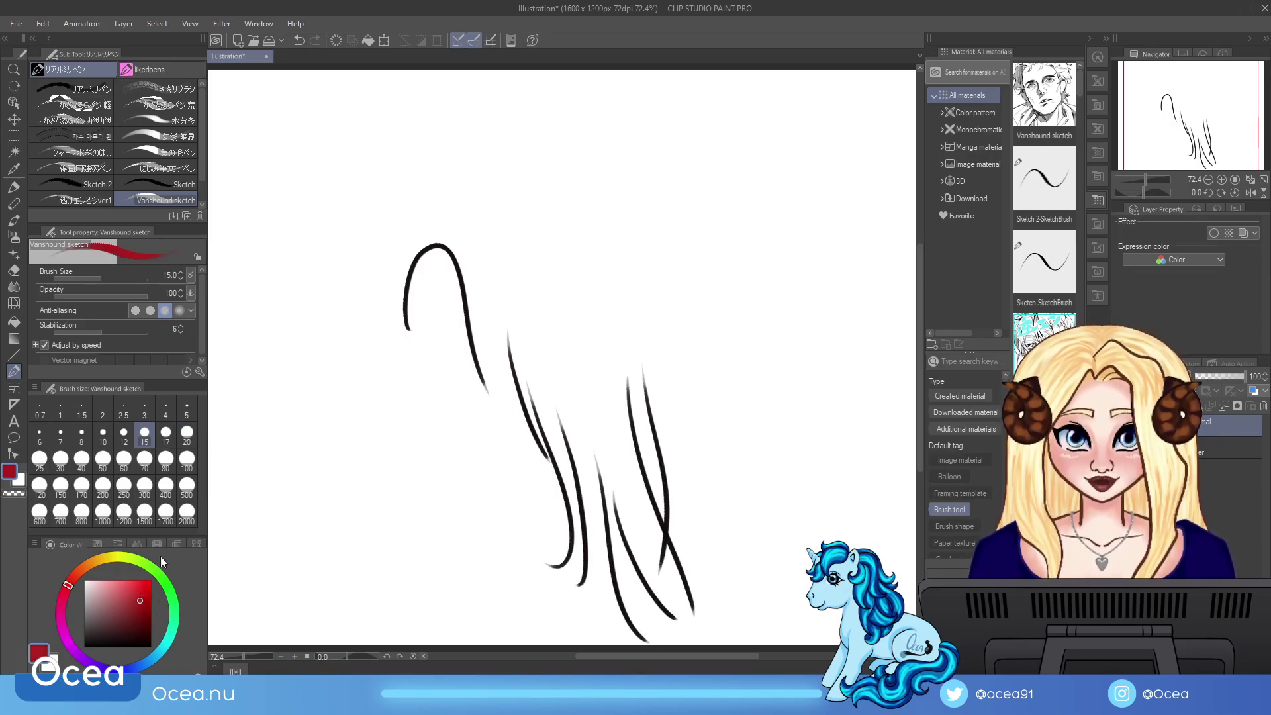
left_click_drag(472, 265, 534, 442)
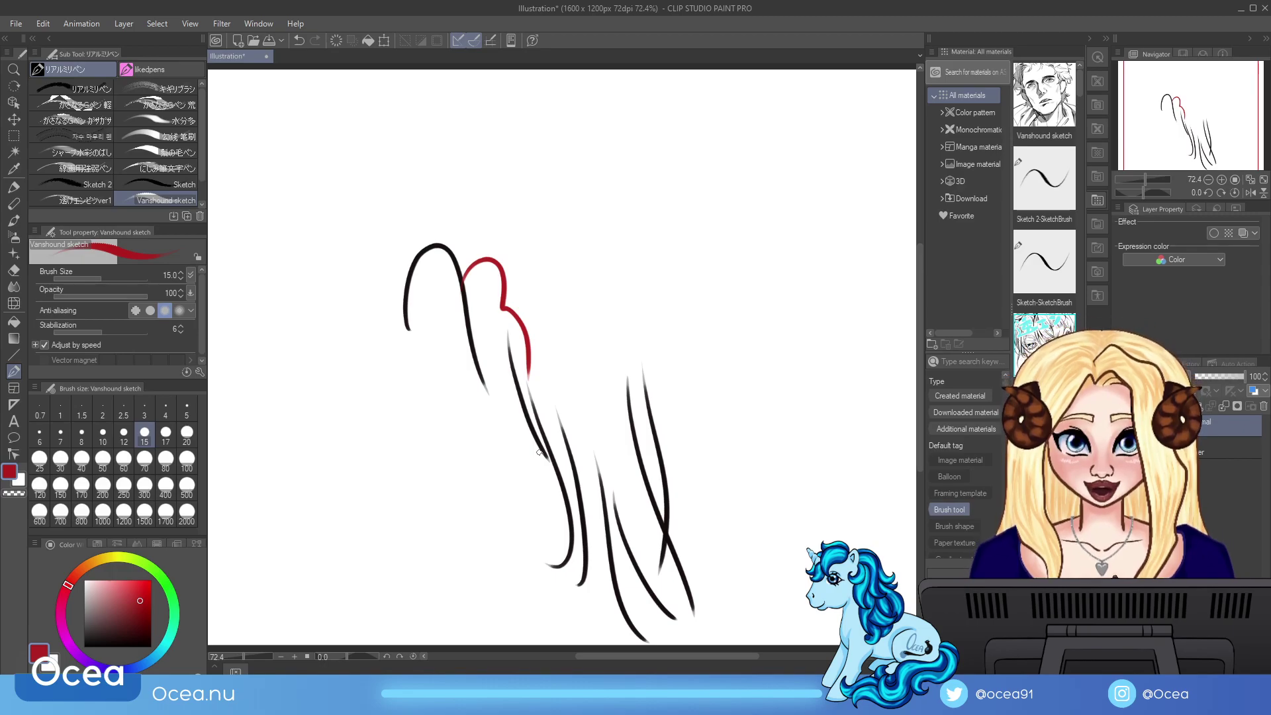
left_click(339, 39)
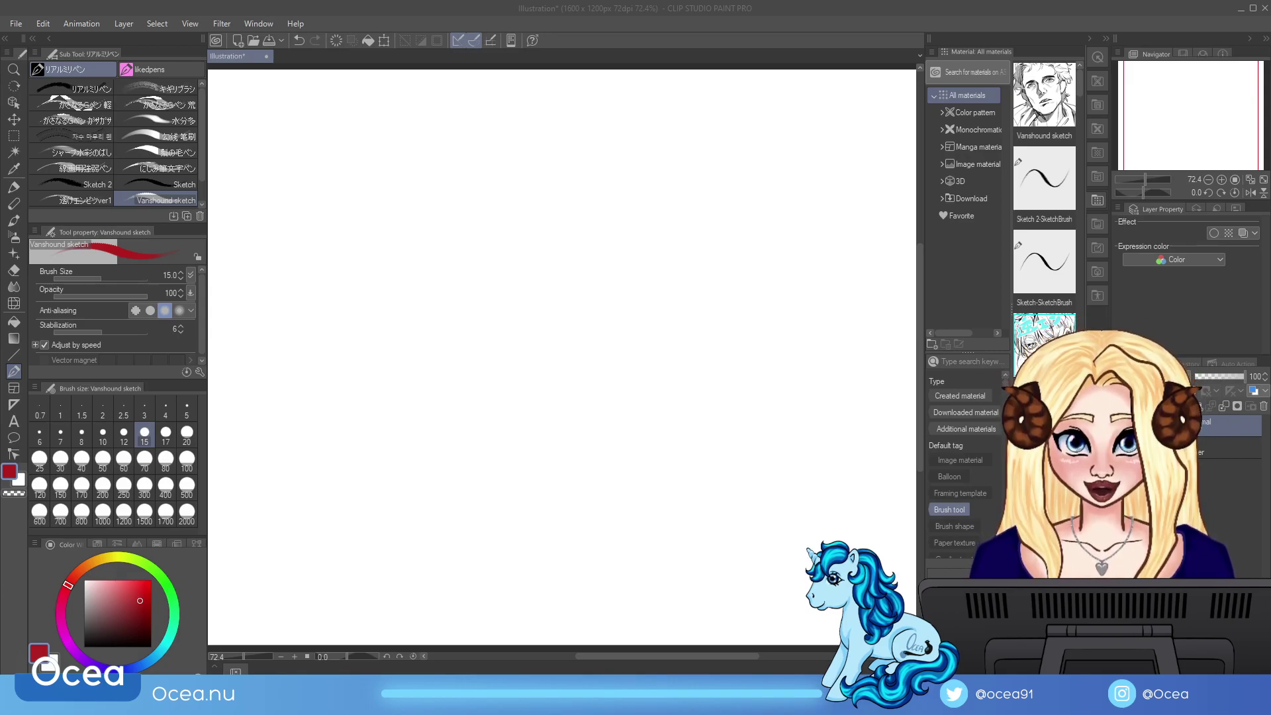
Step: Look through the Color pattern materials and list the Download materials filtered to the Brush tool tag
left_click(1082, 74)
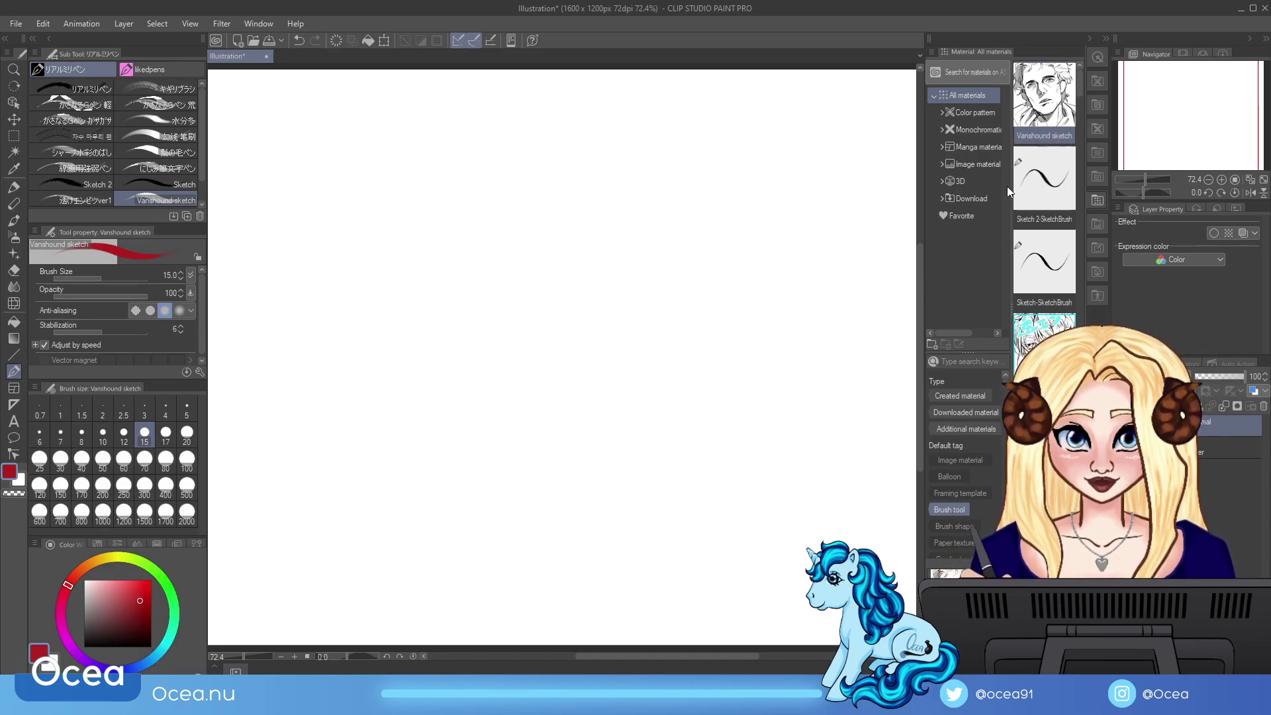
left_click(976, 199)
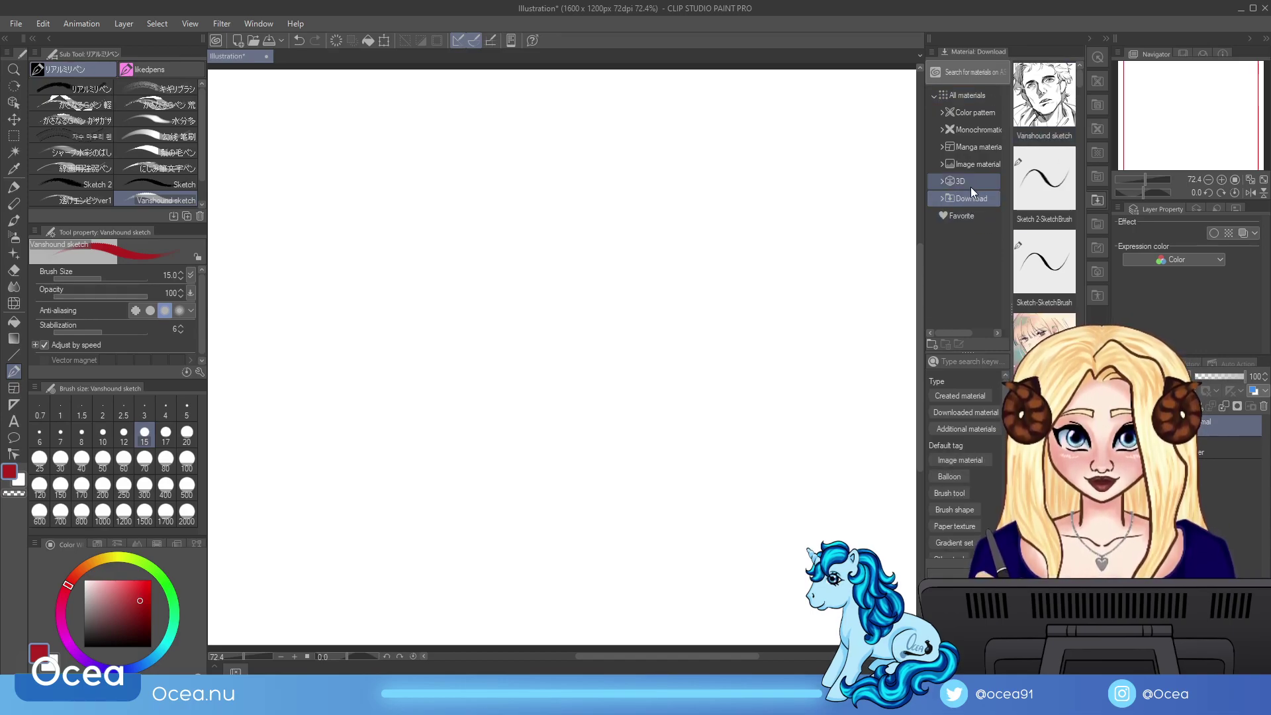
left_click(972, 113)
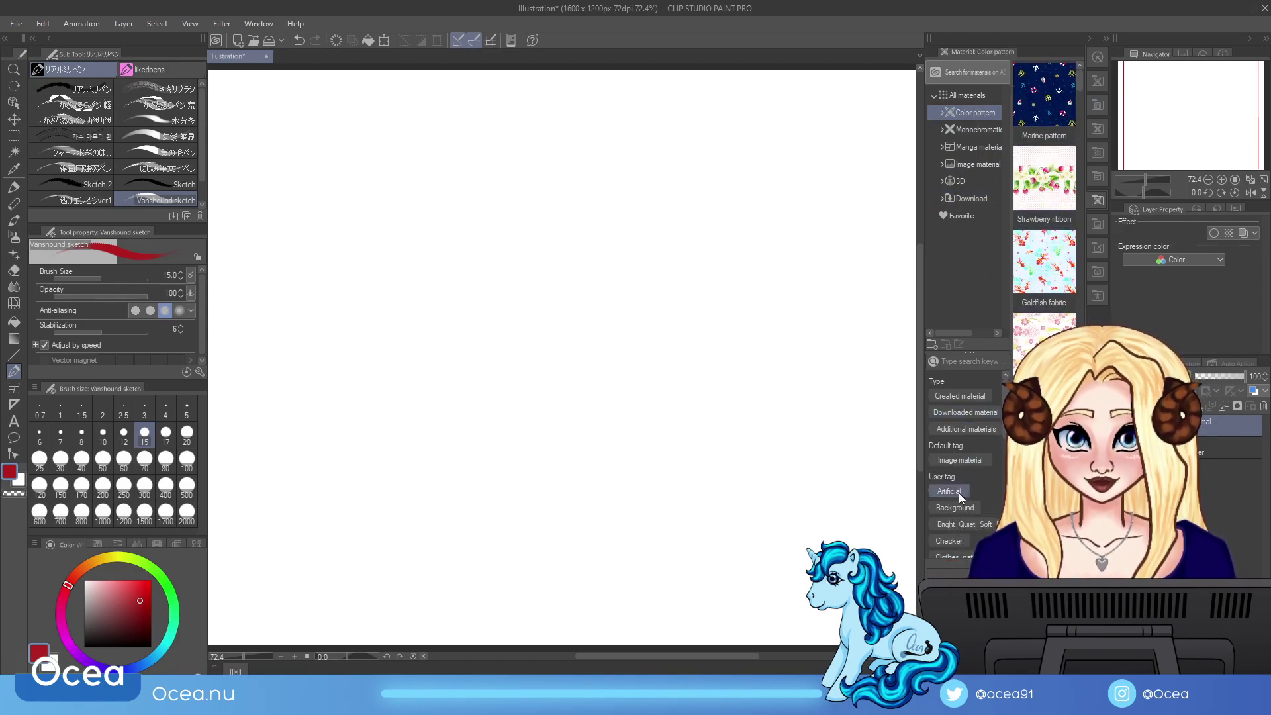
left_click(973, 199)
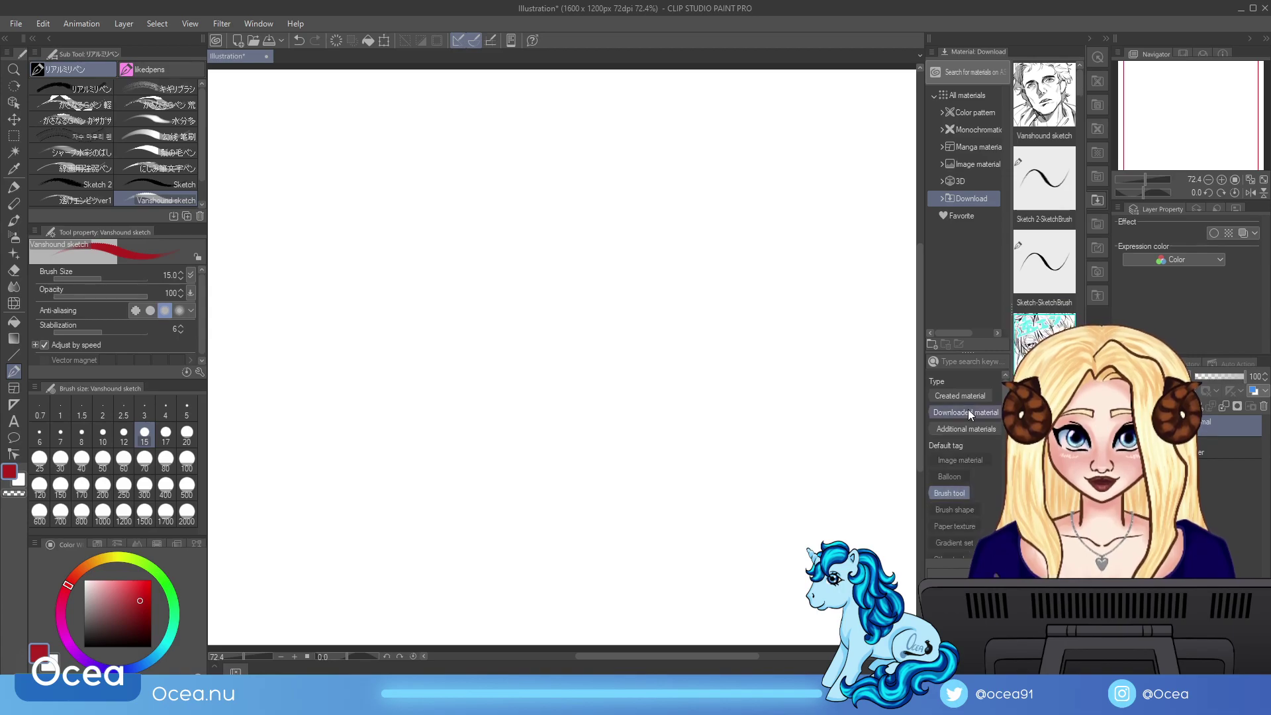
left_click(950, 494)
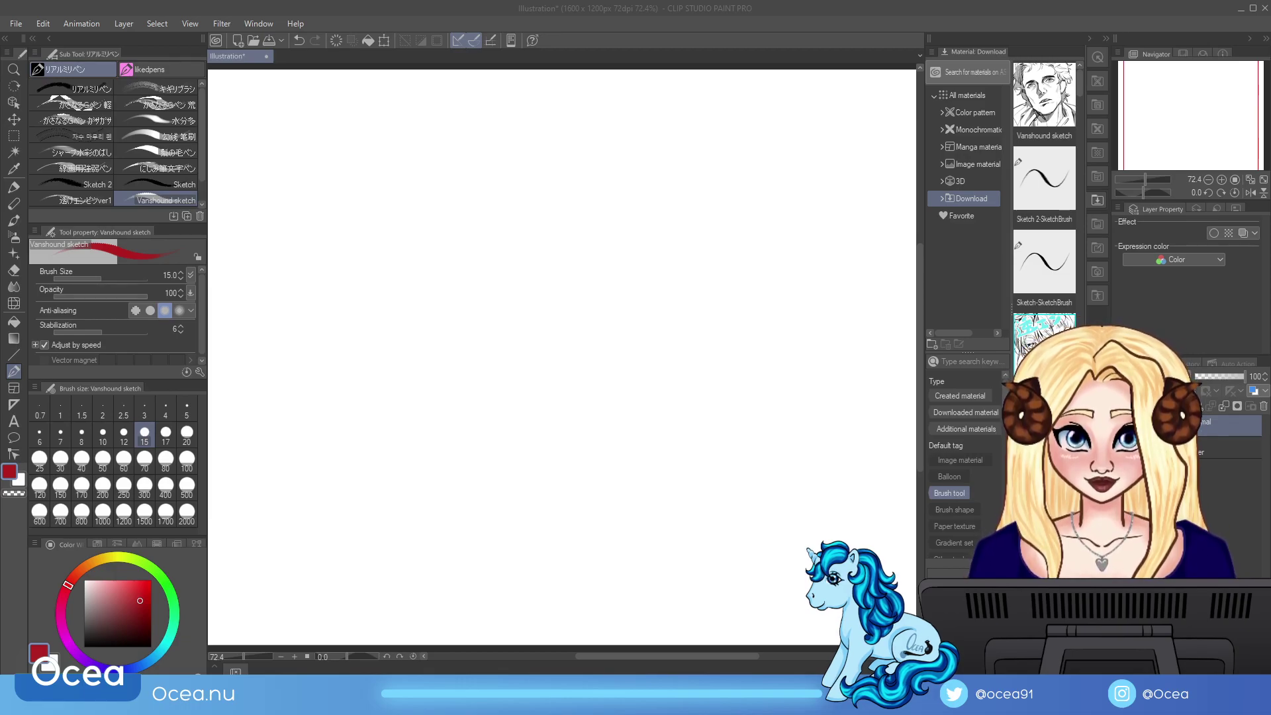
key("alt+Tab")
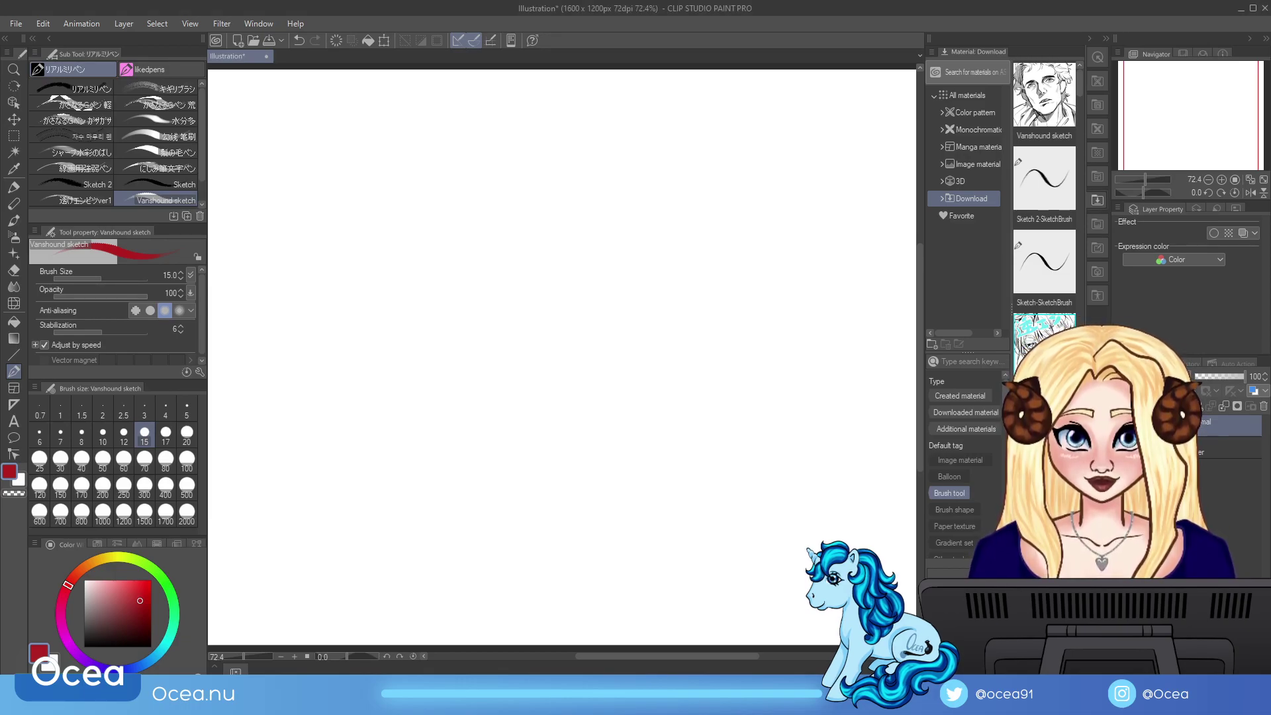
key("alt+Tab")
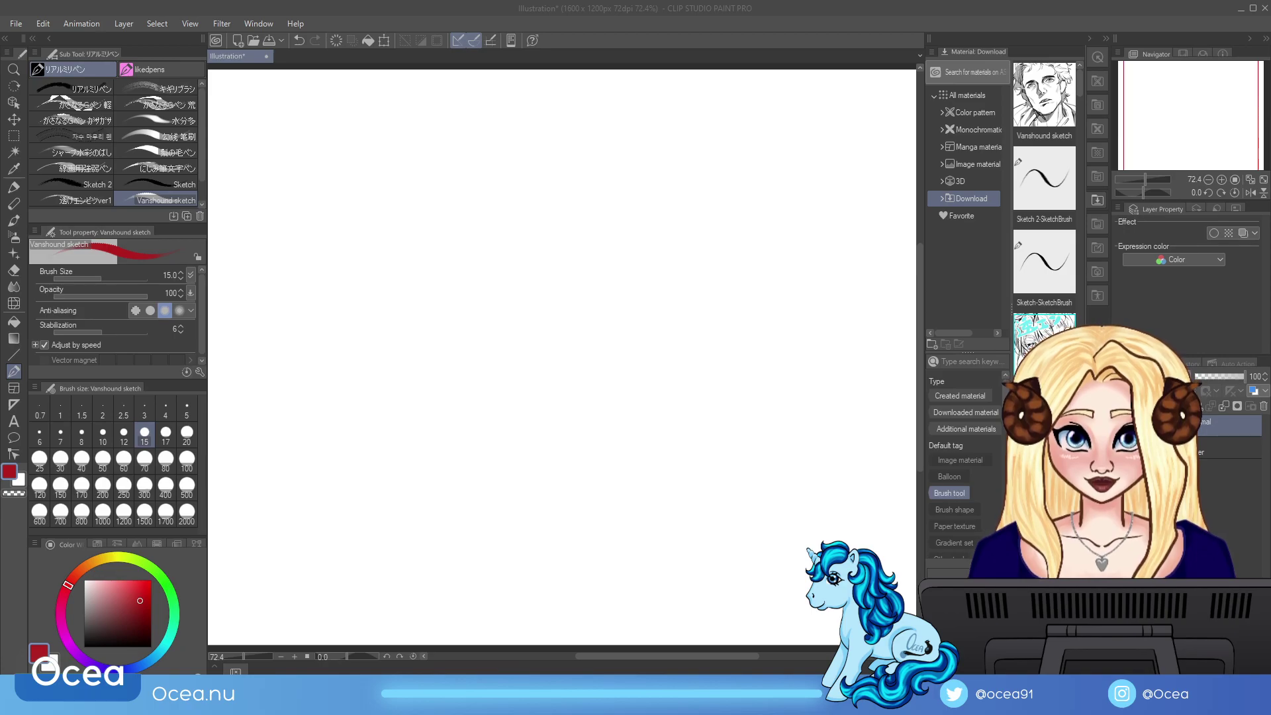
Step: Display the Additional color set palette in place of the color wheel
left_click(102, 542)
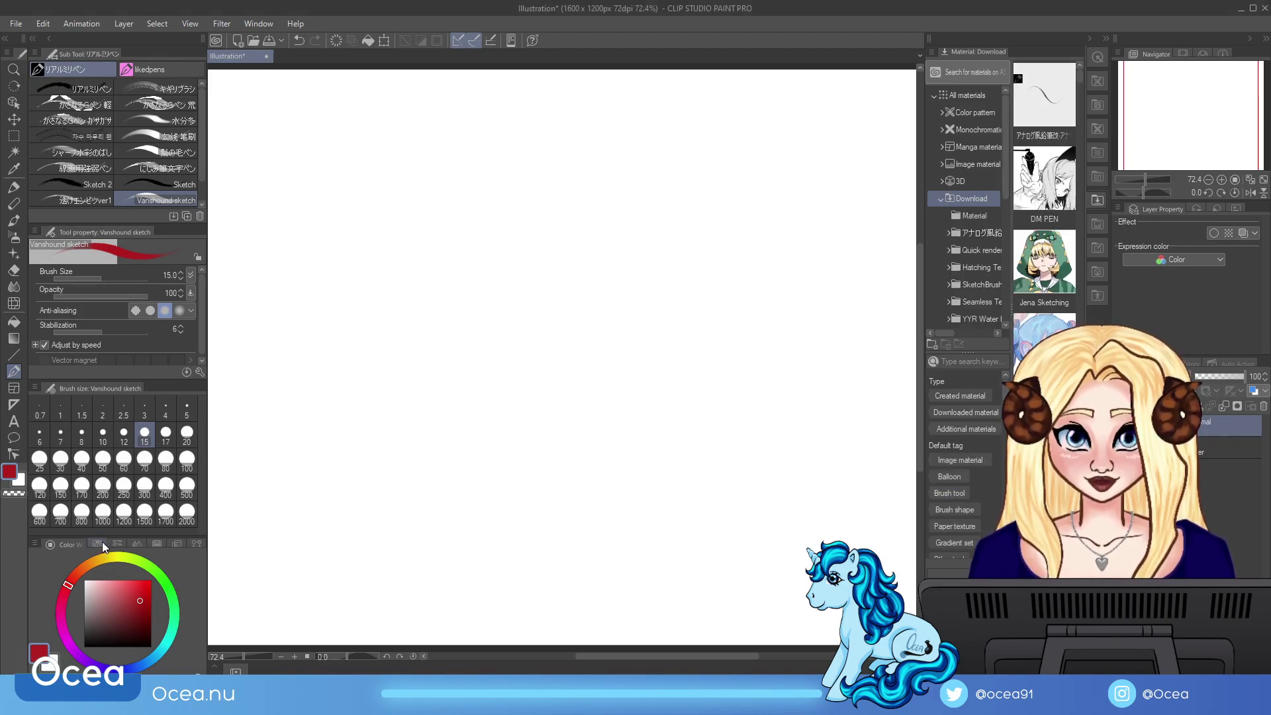
left_click(102, 543)
left_click(107, 558)
left_click(56, 586)
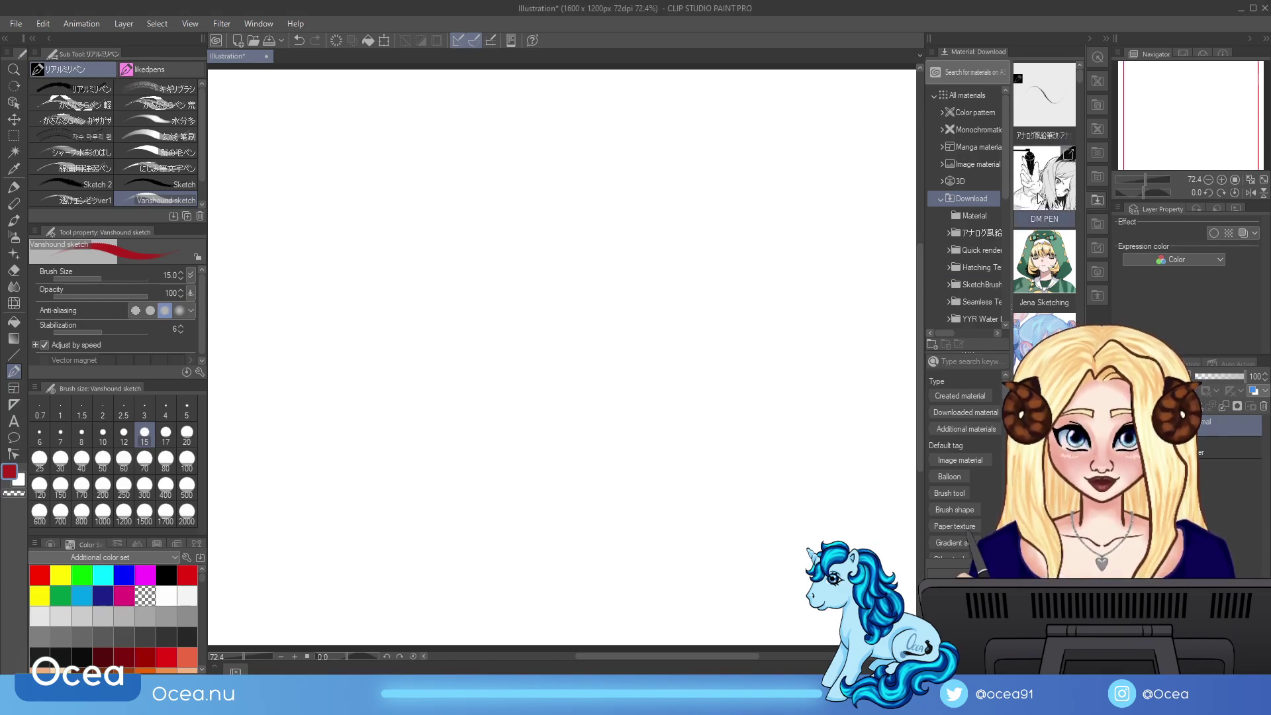
Step: Add the アナログ風鉛筆改, DM PEN and Jena Sketching brush materials to the リアルミリペン group
scroll(181, 187, "down", 1)
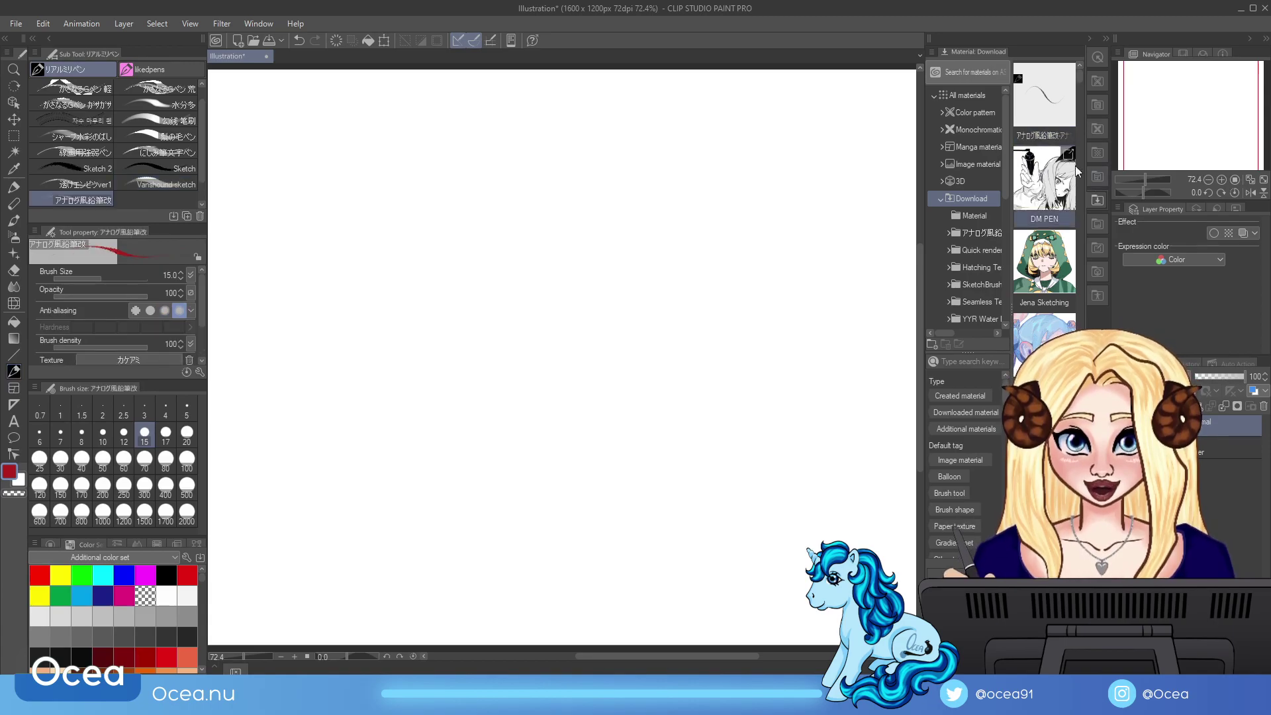
left_click_drag(1036, 191, 147, 202)
mouse_move(1044, 262)
left_mouse_down()
mouse_move(596, 245)
mouse_move(264, 196)
mouse_move(198, 200)
left_mouse_up()
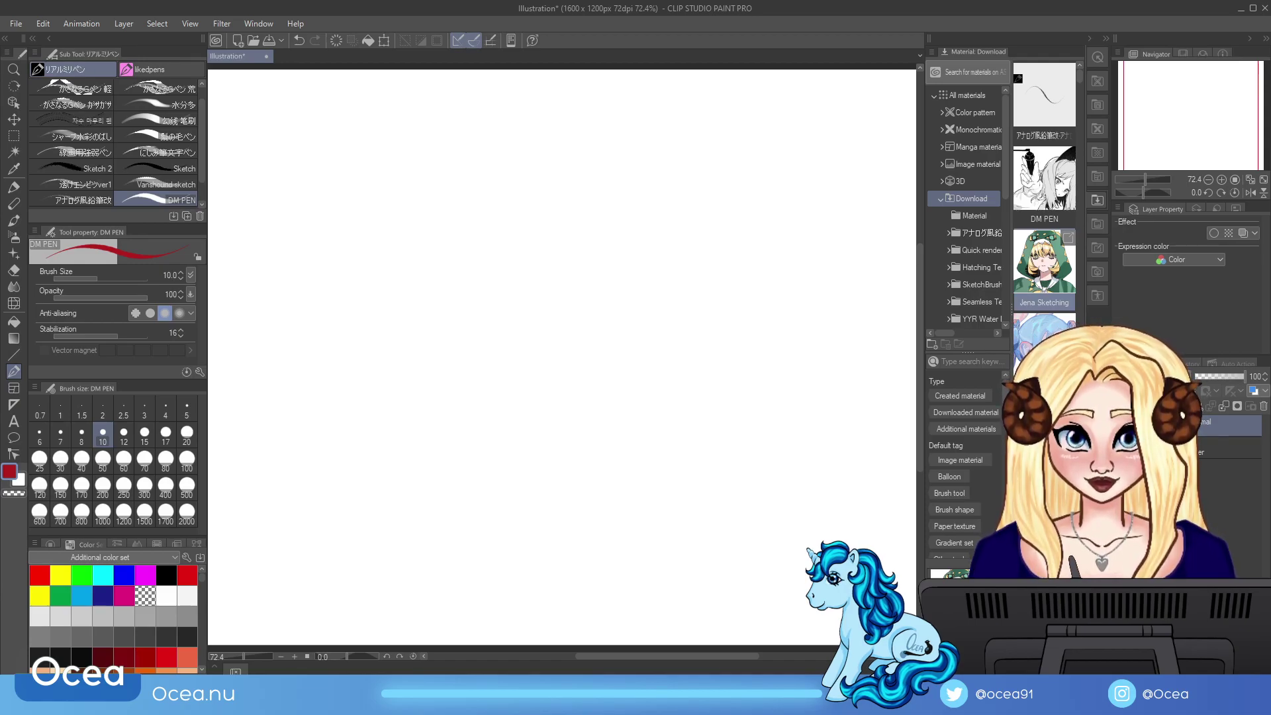
left_click(1069, 237)
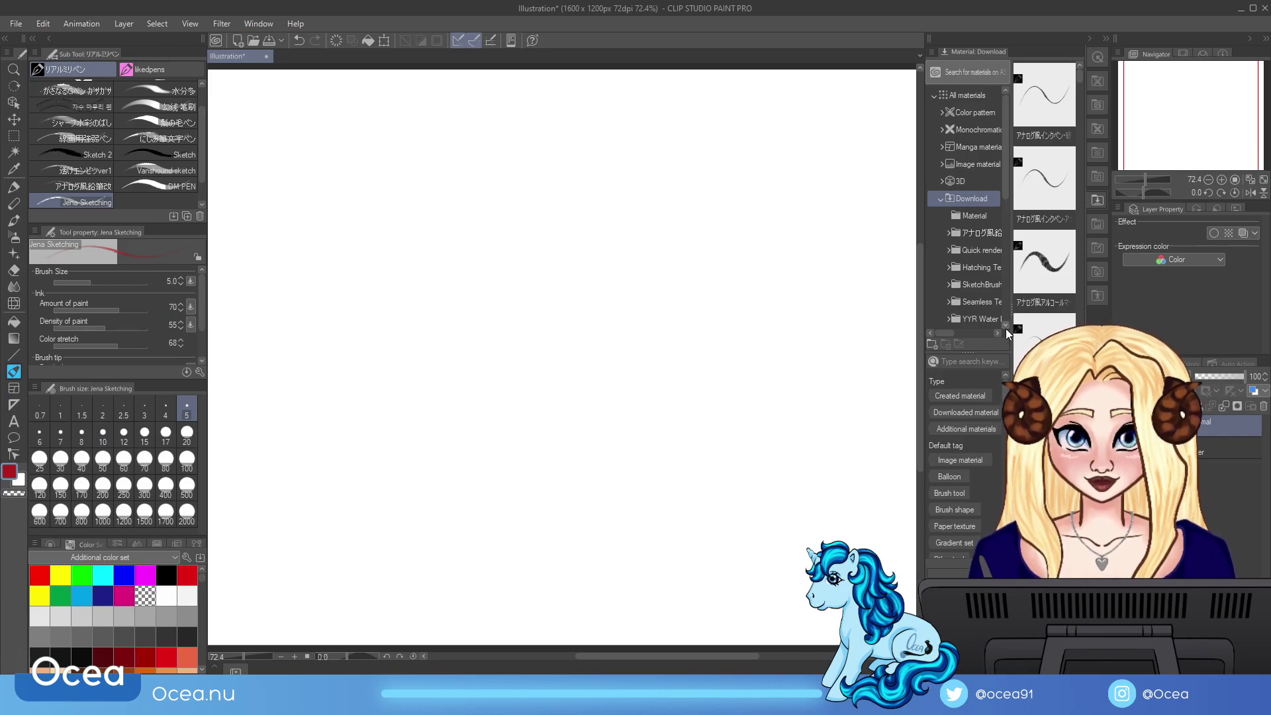
Step: Add the two アナログ風インクペン materials, the アナログ風アルコールマーカー marker and efubrush to the リアルミリペン group
left_click(1006, 327)
left_click_drag(1040, 118, 166, 206)
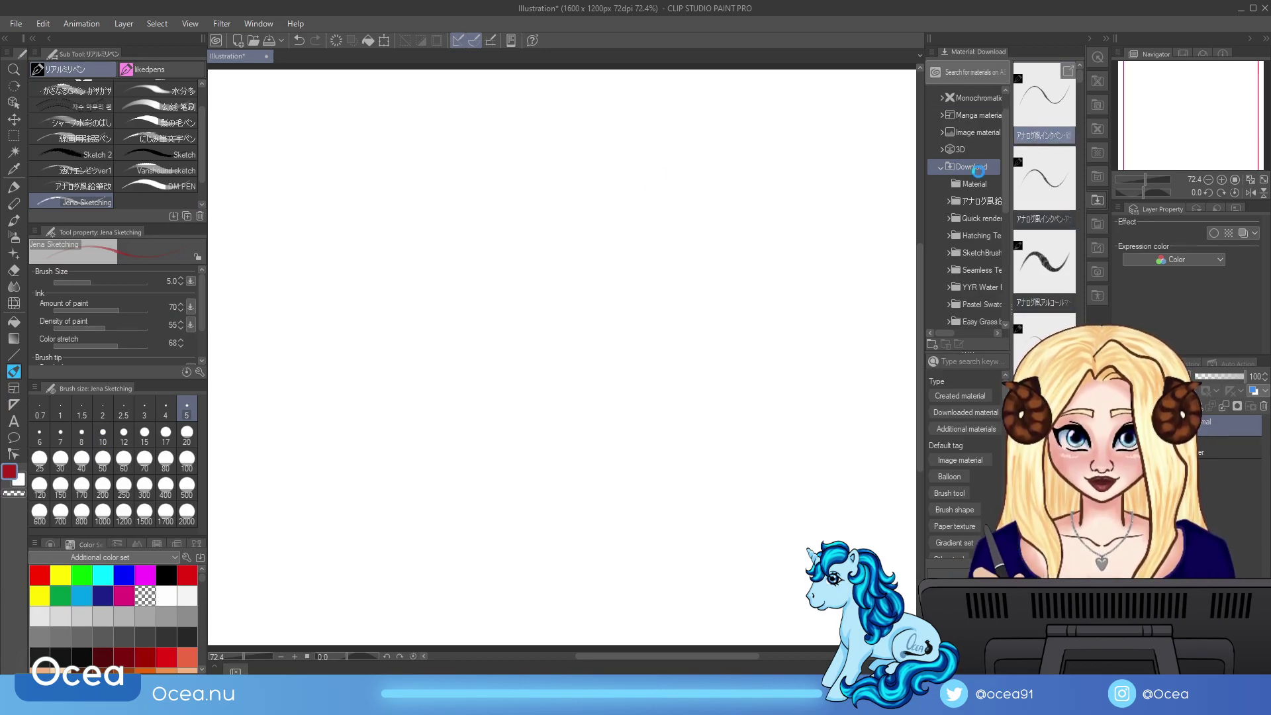
double_click(1045, 184)
left_click_drag(1046, 185, 179, 211)
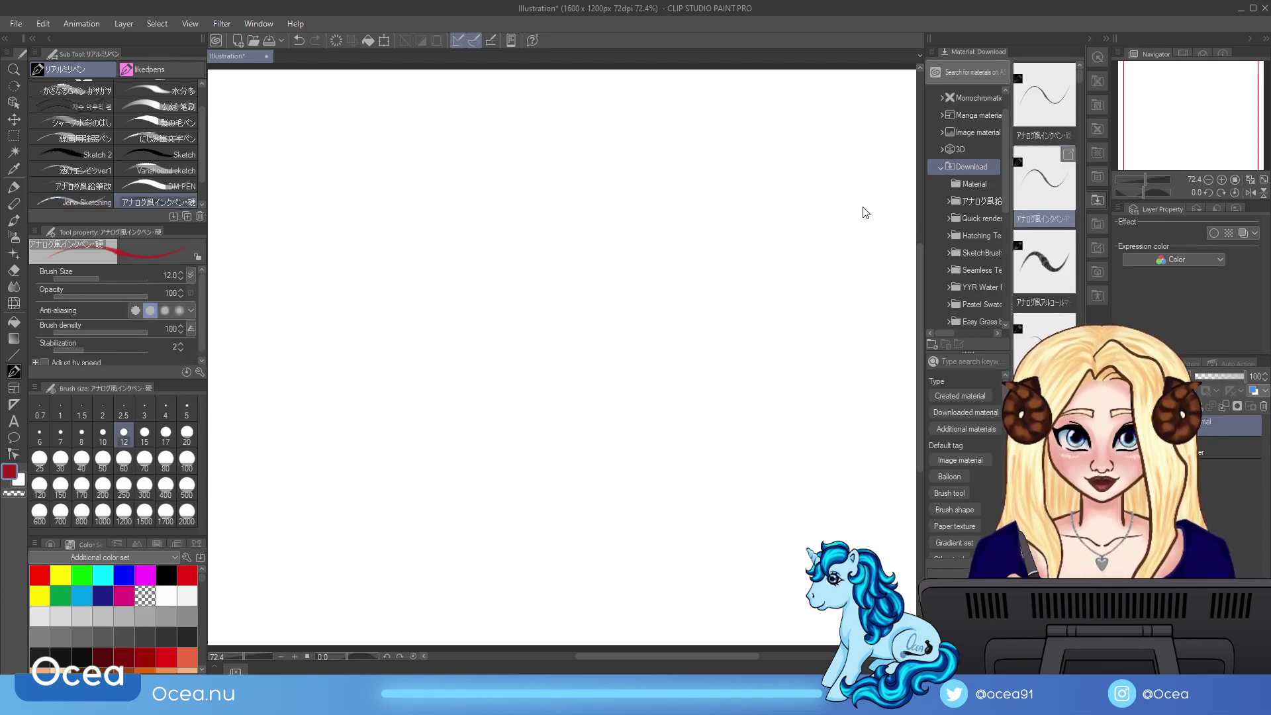
left_click(1064, 259)
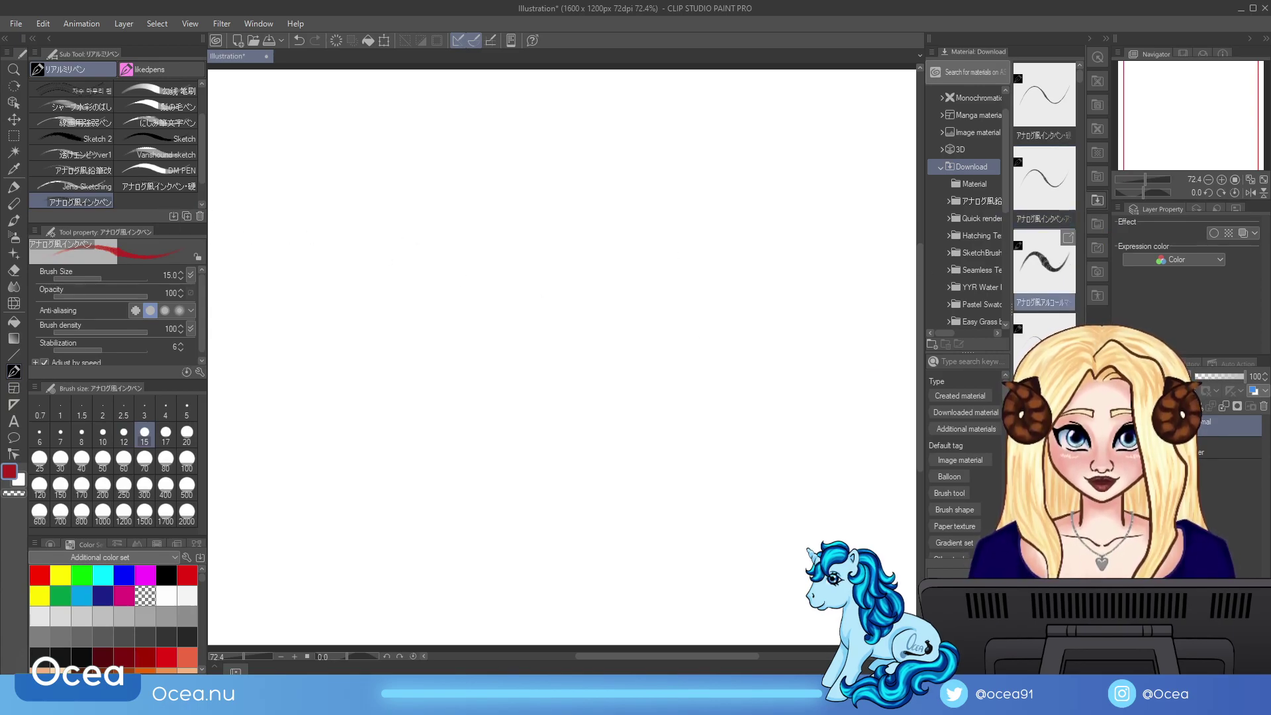
scroll(1046, 341, "down", 4)
left_click_drag(1044, 261, 203, 217)
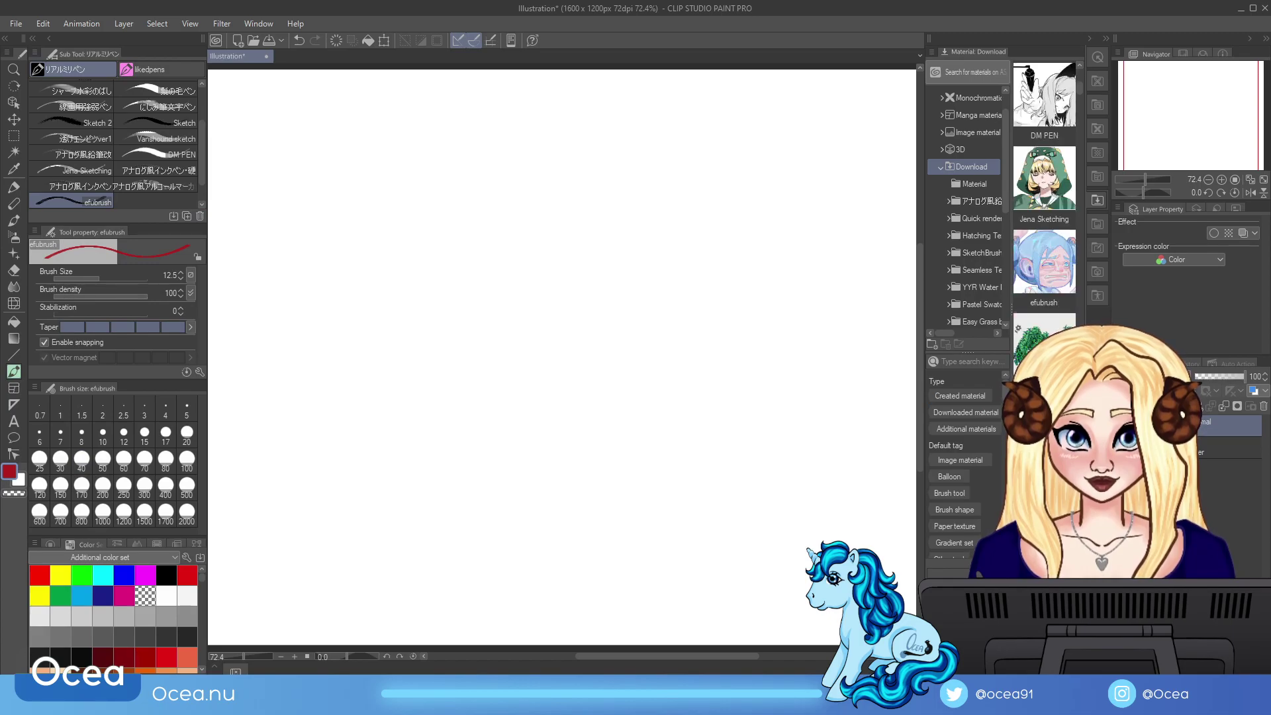
Step: Add the Free Painty brush, 【期間限定・無償】 brush, Limited Paint, Curve Hatch 3 and [기간한정무료] materials to the リアルミリペン group
scroll(328, 246, "down", 1)
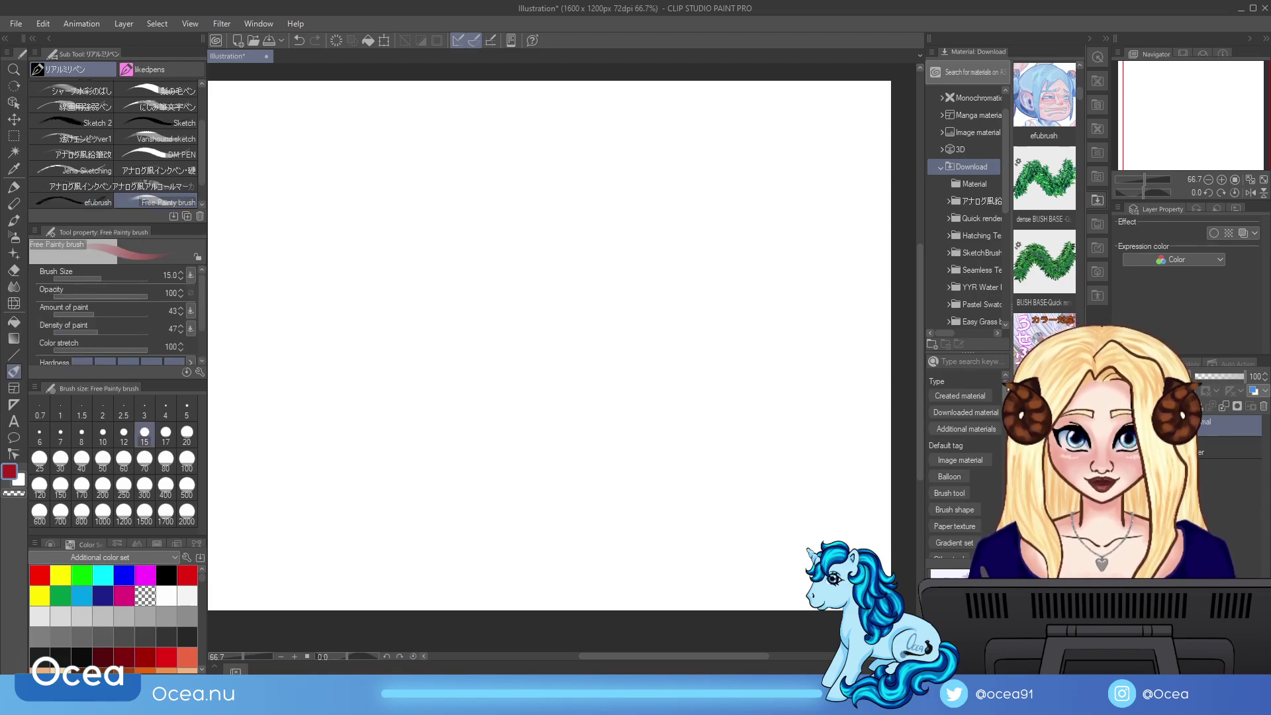
scroll(1030, 345, "down", 2)
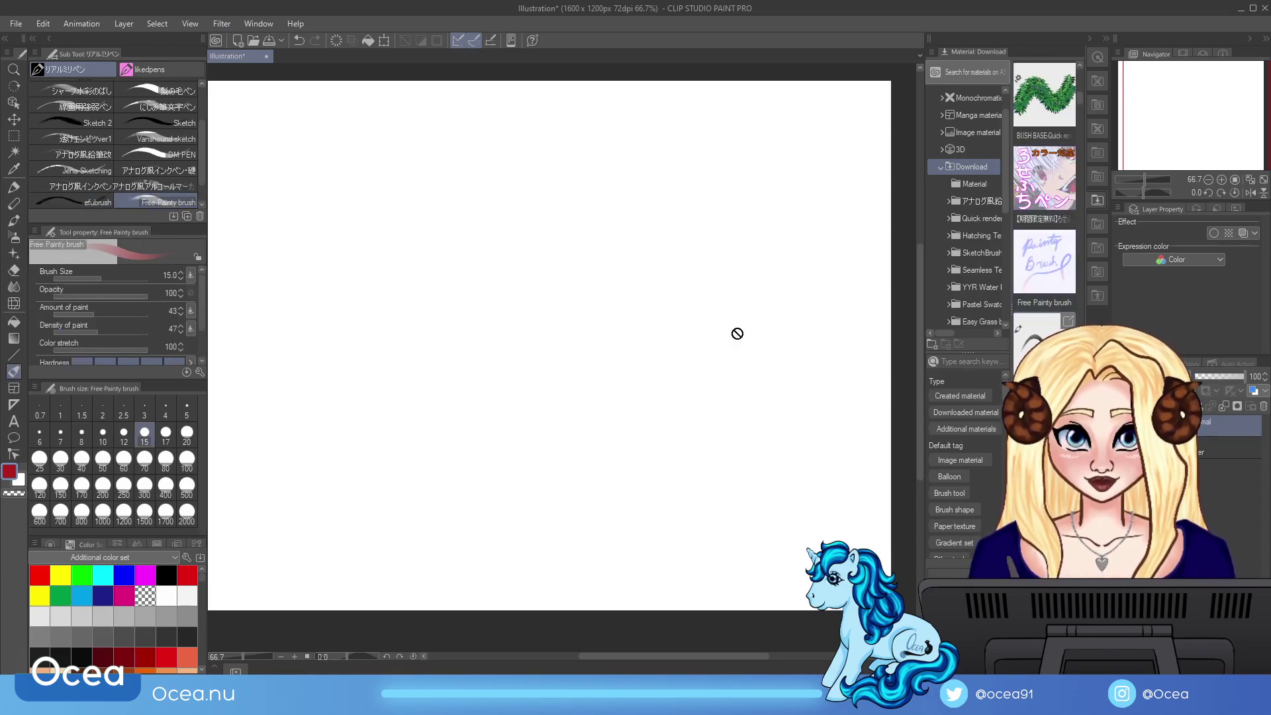
left_click_drag(781, 381, 149, 171)
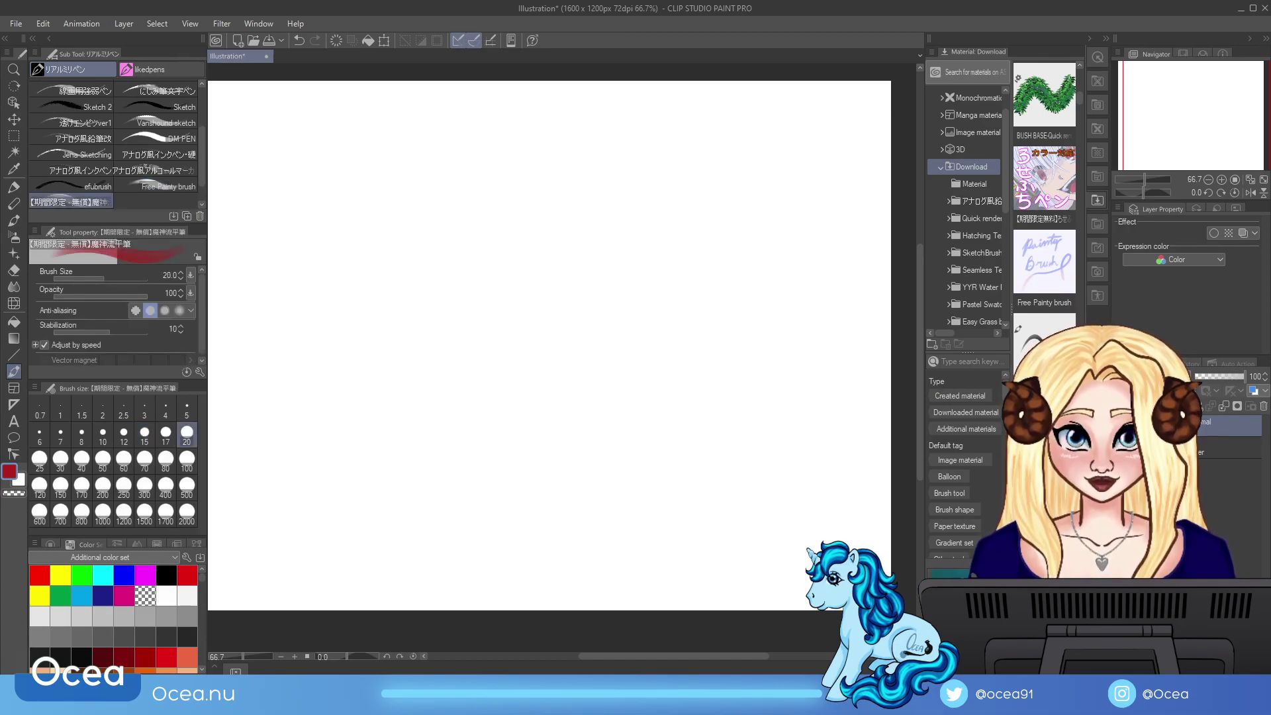
left_click_drag(160, 211, 159, 206)
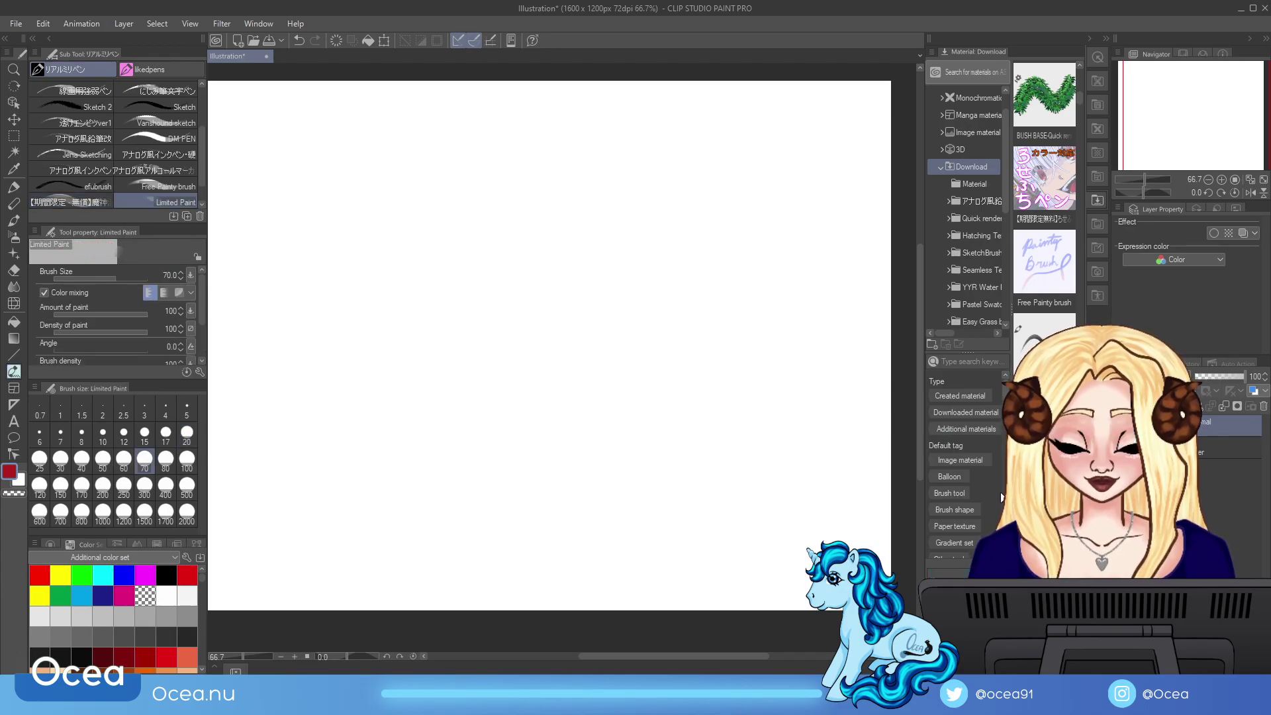
left_click_drag(197, 205, 194, 204)
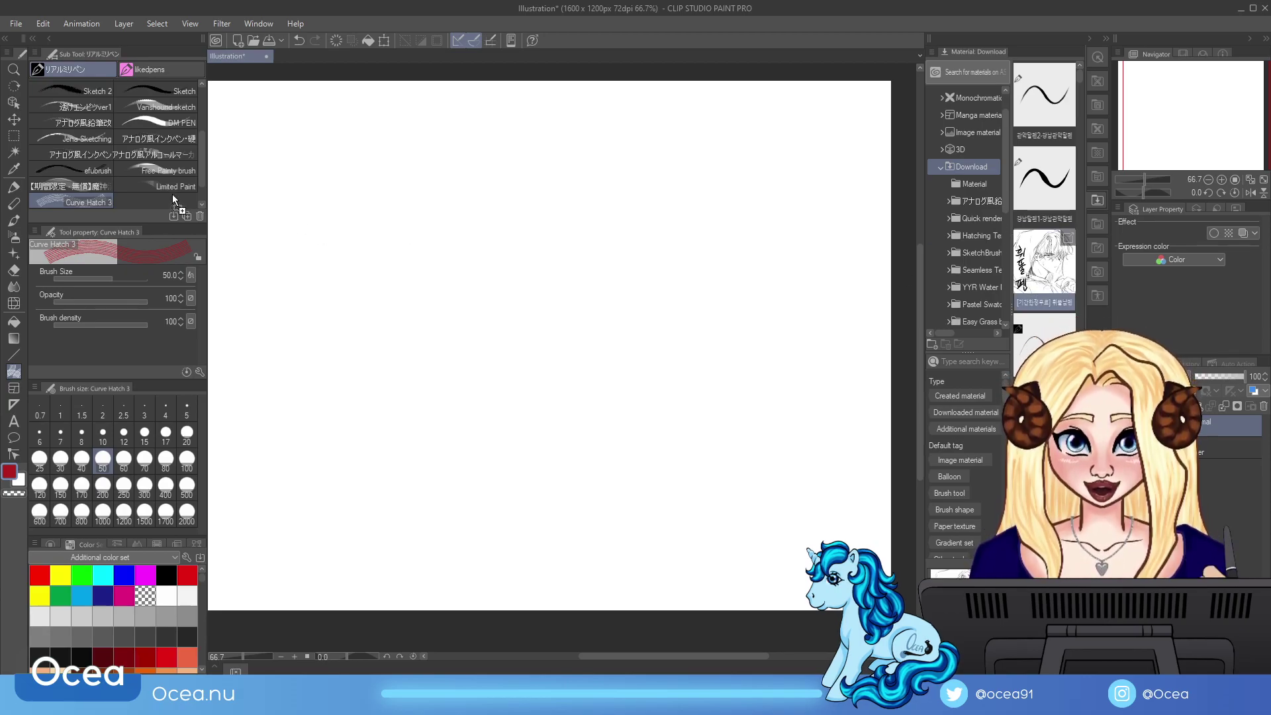
left_click_drag(1045, 262, 156, 192)
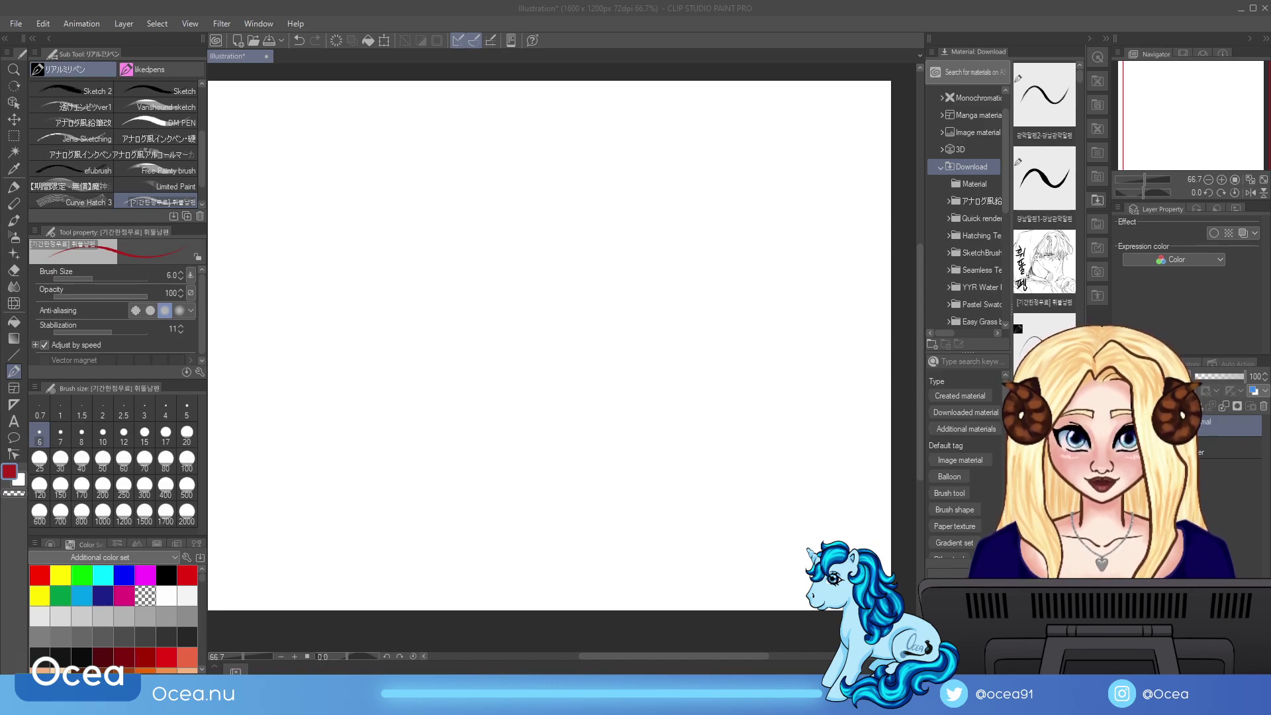
left_click(1045, 177)
mouse_move(900, 212)
left_mouse_down()
mouse_move(283, 170)
mouse_move(208, 180)
left_mouse_up()
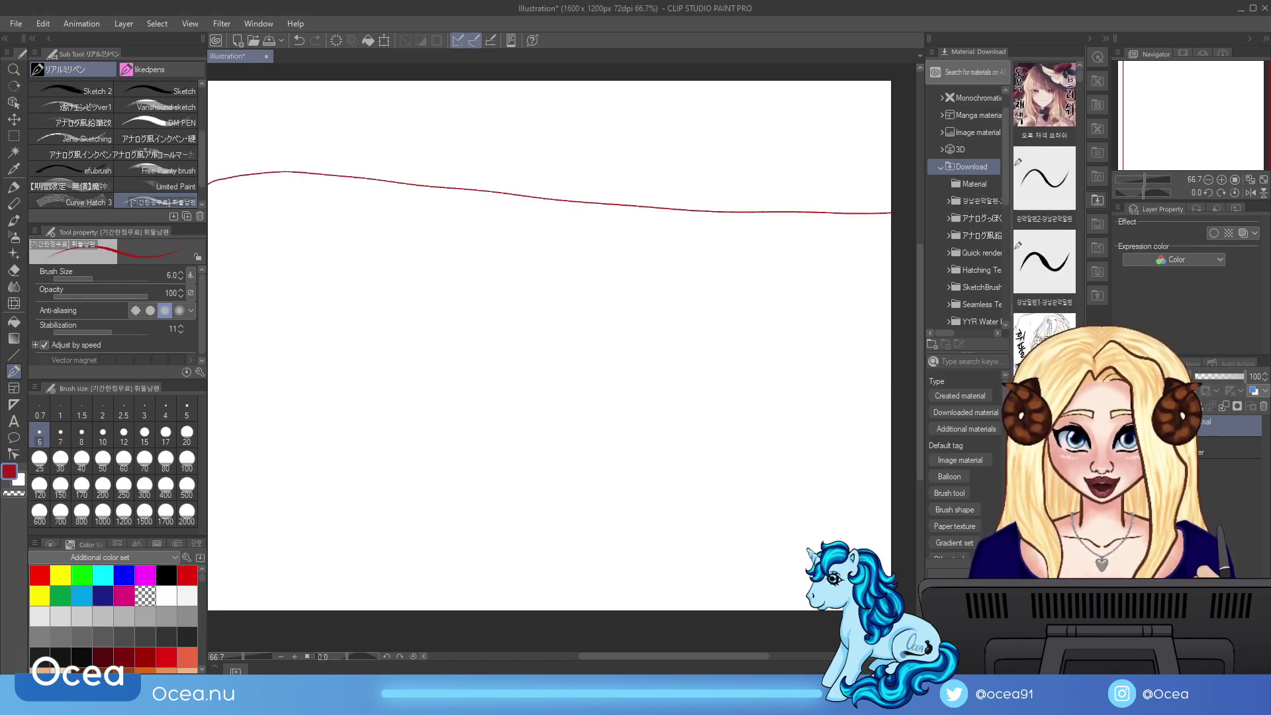
left_click(298, 41)
Step: Add the 강남관악 pens 1 and 2 and the schoolgirl-thumbnail brush material to the group, and collapse the material list
left_click(1068, 305)
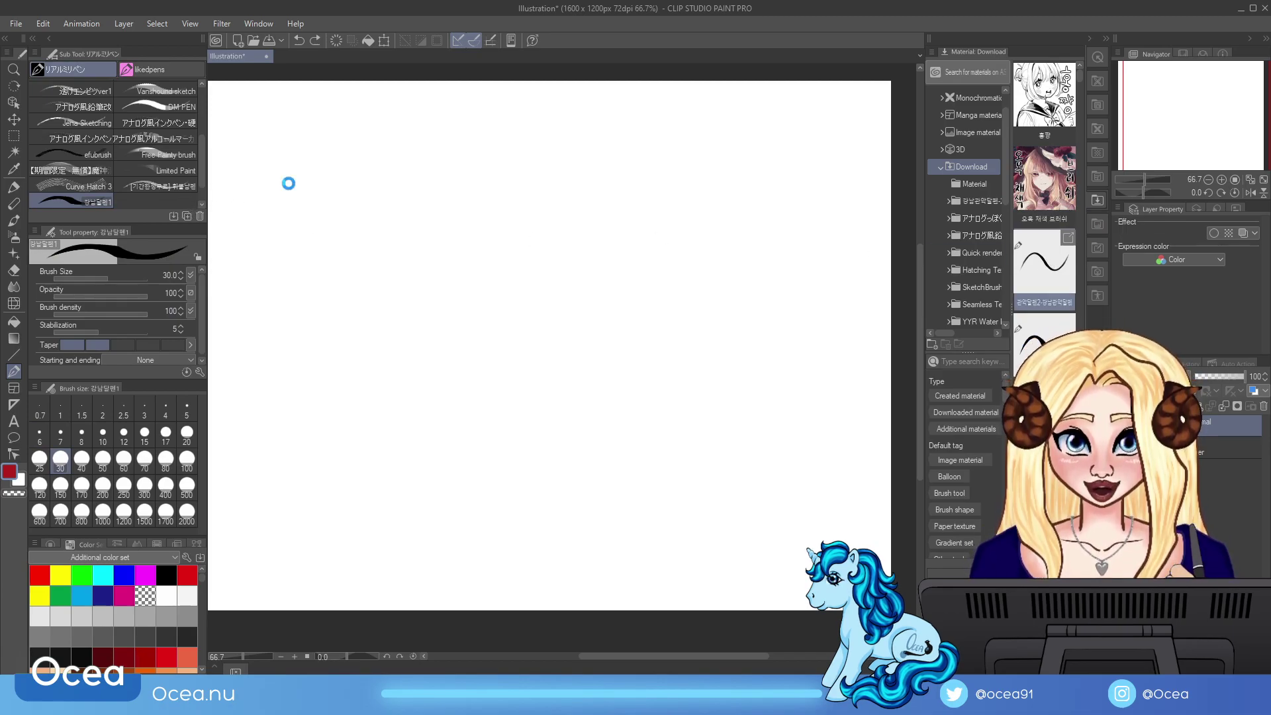
left_click(1051, 106)
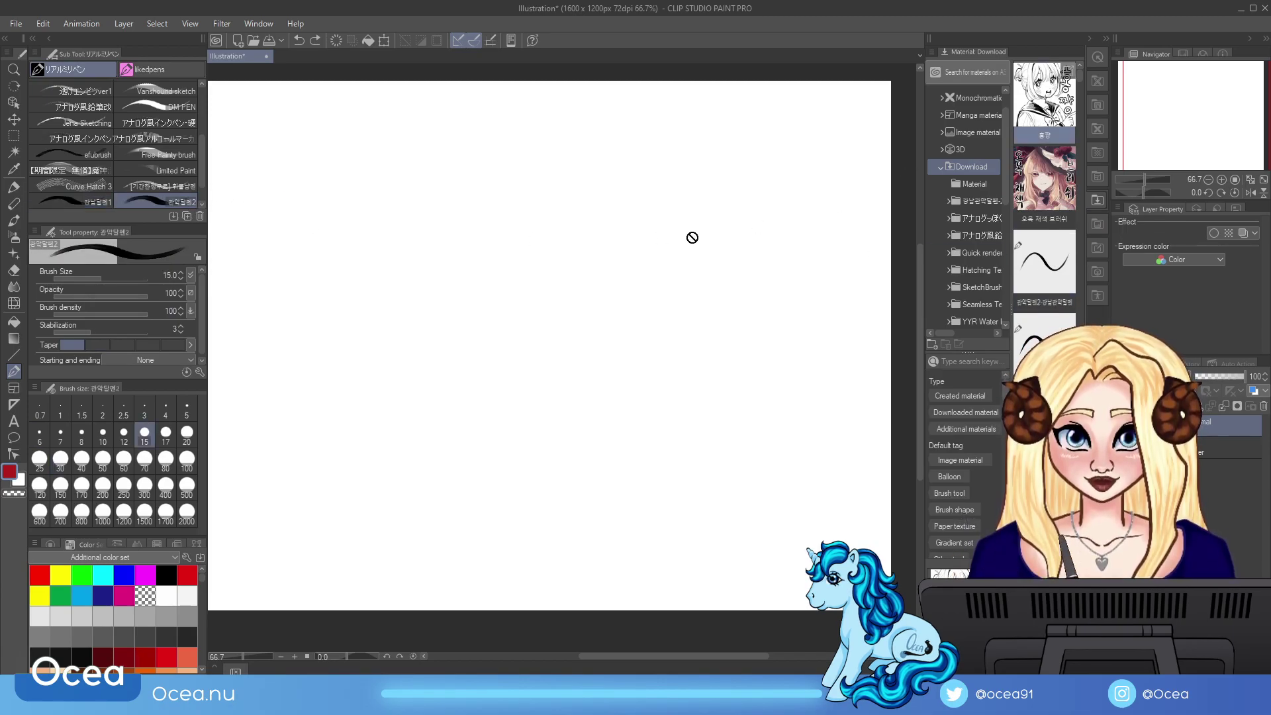
left_click_drag(1050, 106, 156, 171)
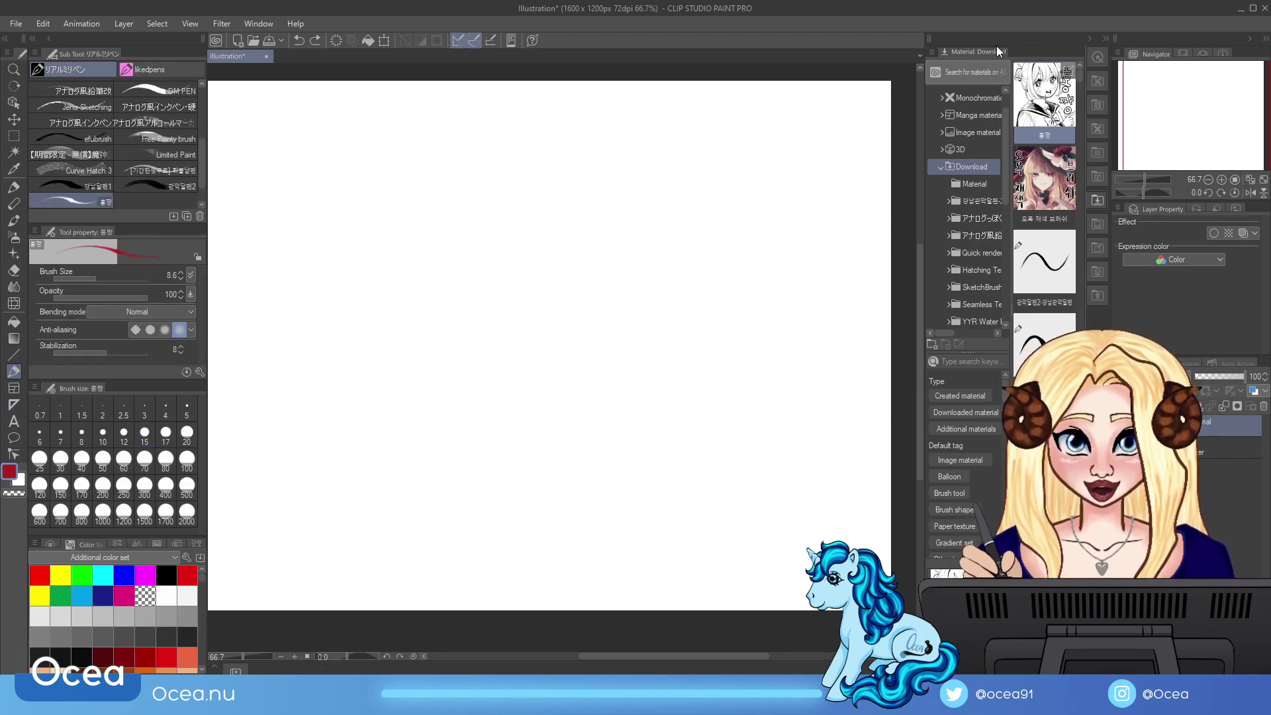
left_click(1106, 39)
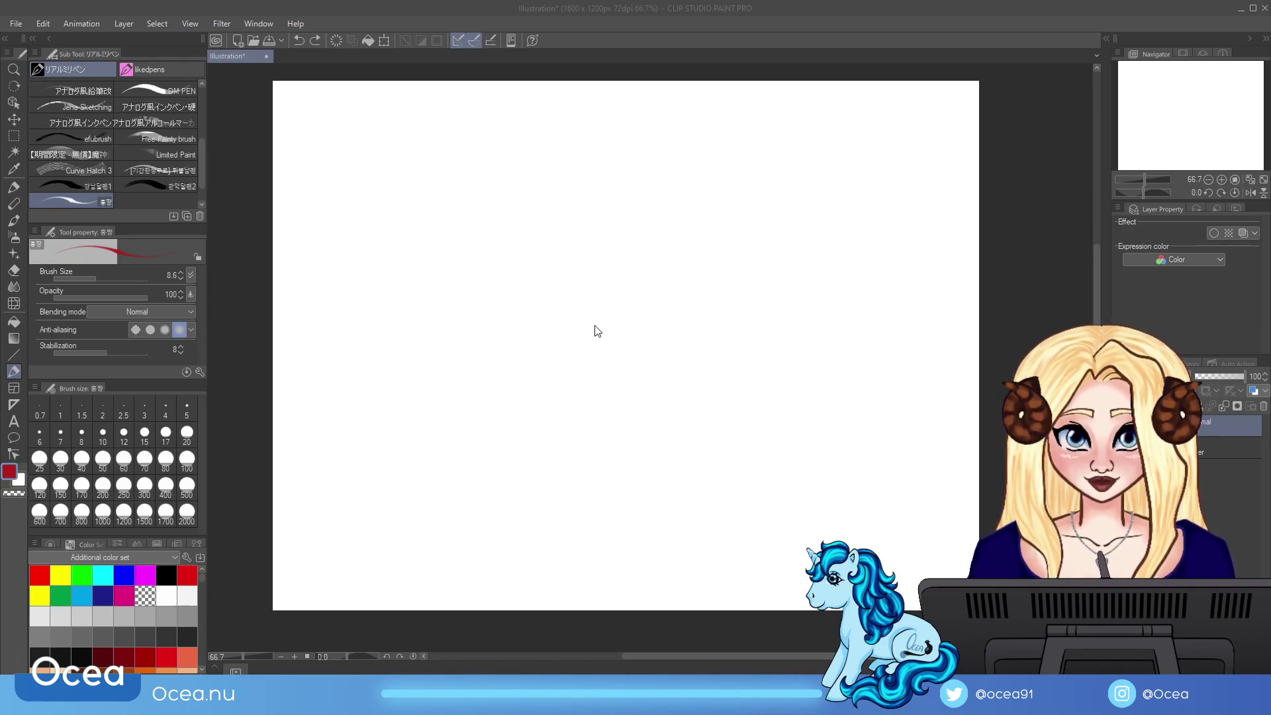
Step: Draw a short stroke and a long wavy dark red stroke with the newly added size 8.6 brush, and clear the layer
left_click_drag(595, 333, 594, 305)
mouse_move(646, 347)
left_mouse_down()
mouse_move(704, 461)
mouse_move(582, 479)
left_mouse_up()
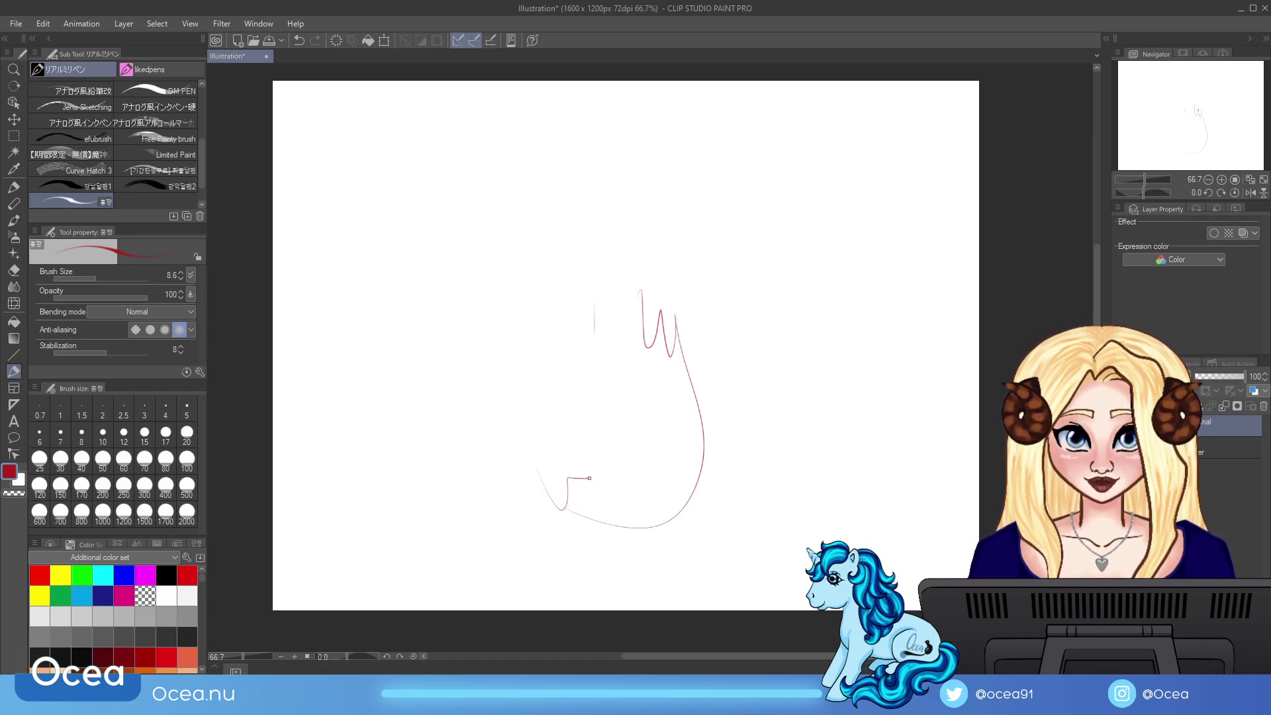
left_click(337, 41)
Step: Draw one dark red test stroke with the かさなるGペン 軽 brush at size 20 and undo it
scroll(201, 130, "up", 10)
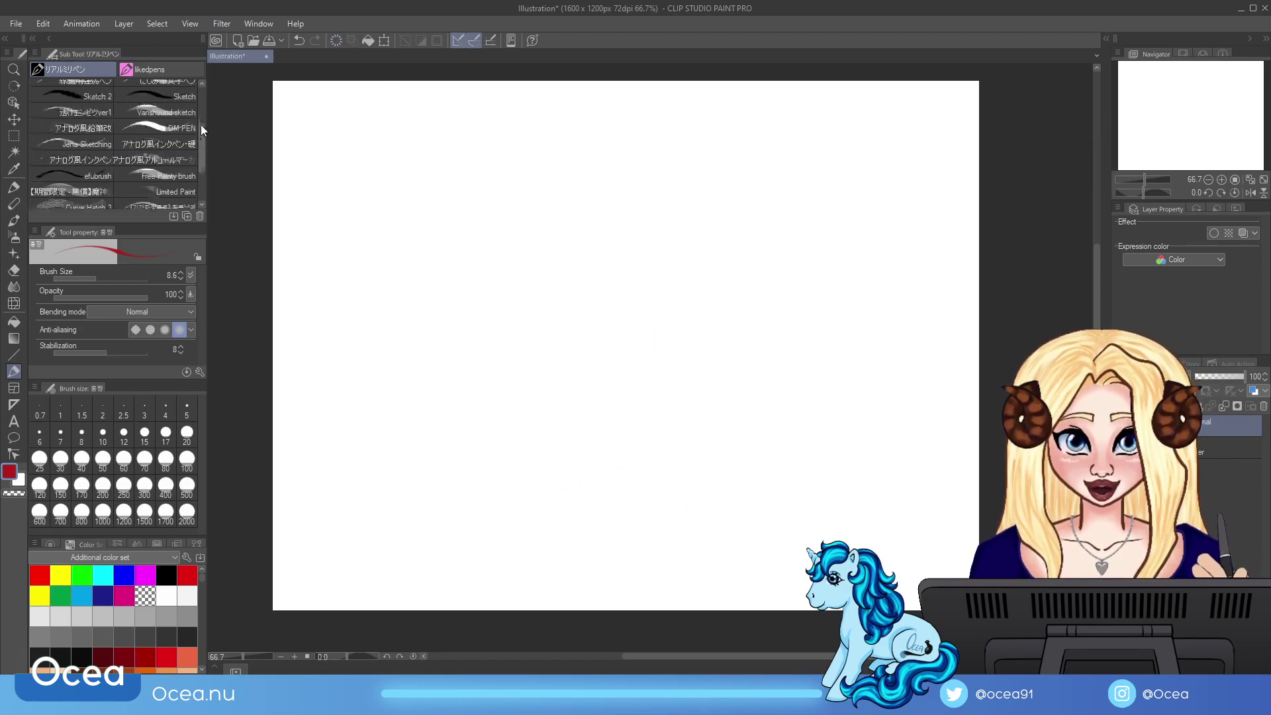
left_click(94, 102)
mouse_move(391, 261)
left_mouse_down()
mouse_move(492, 289)
mouse_move(515, 198)
left_mouse_up()
left_click(301, 42)
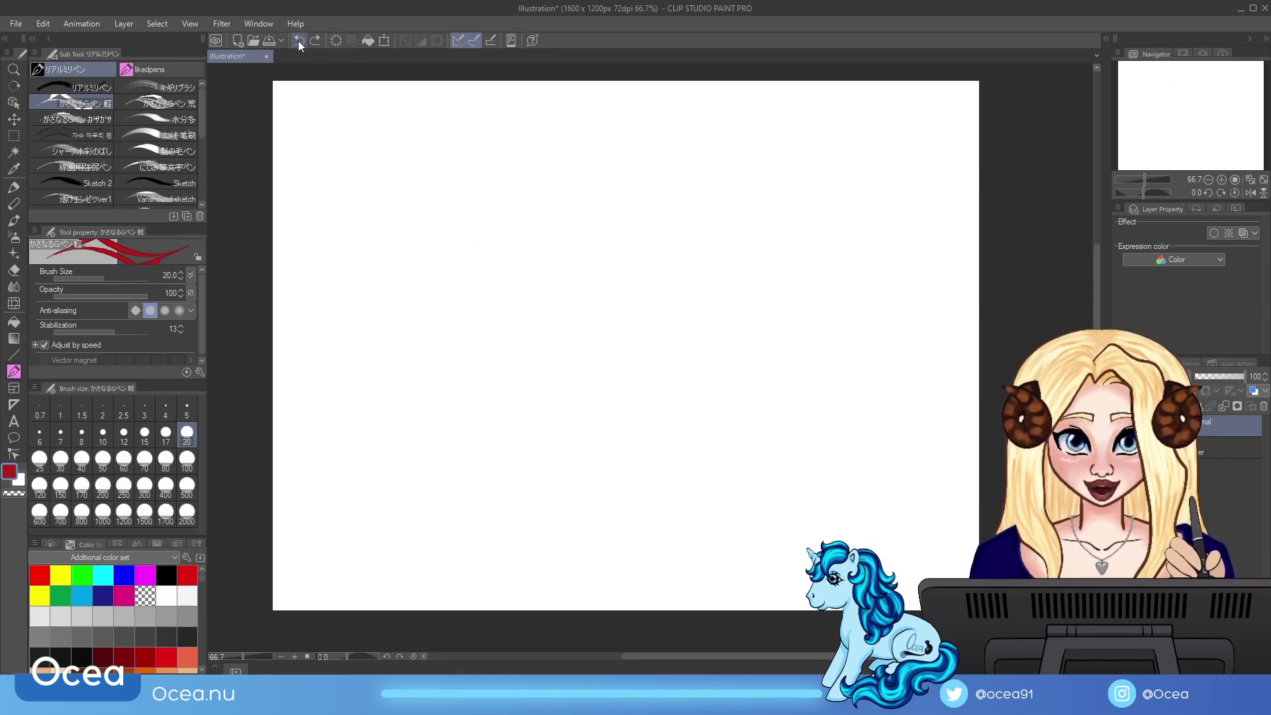
Step: Draw a wavy line and several tapered dark red strokes with the 髪の毛ペン brush at size 25.5, and clear the layer
left_click(187, 152)
mouse_move(398, 271)
left_mouse_down()
mouse_move(424, 222)
mouse_move(490, 308)
left_mouse_up()
mouse_move(488, 265)
left_mouse_down()
mouse_move(495, 388)
mouse_move(540, 414)
left_mouse_up()
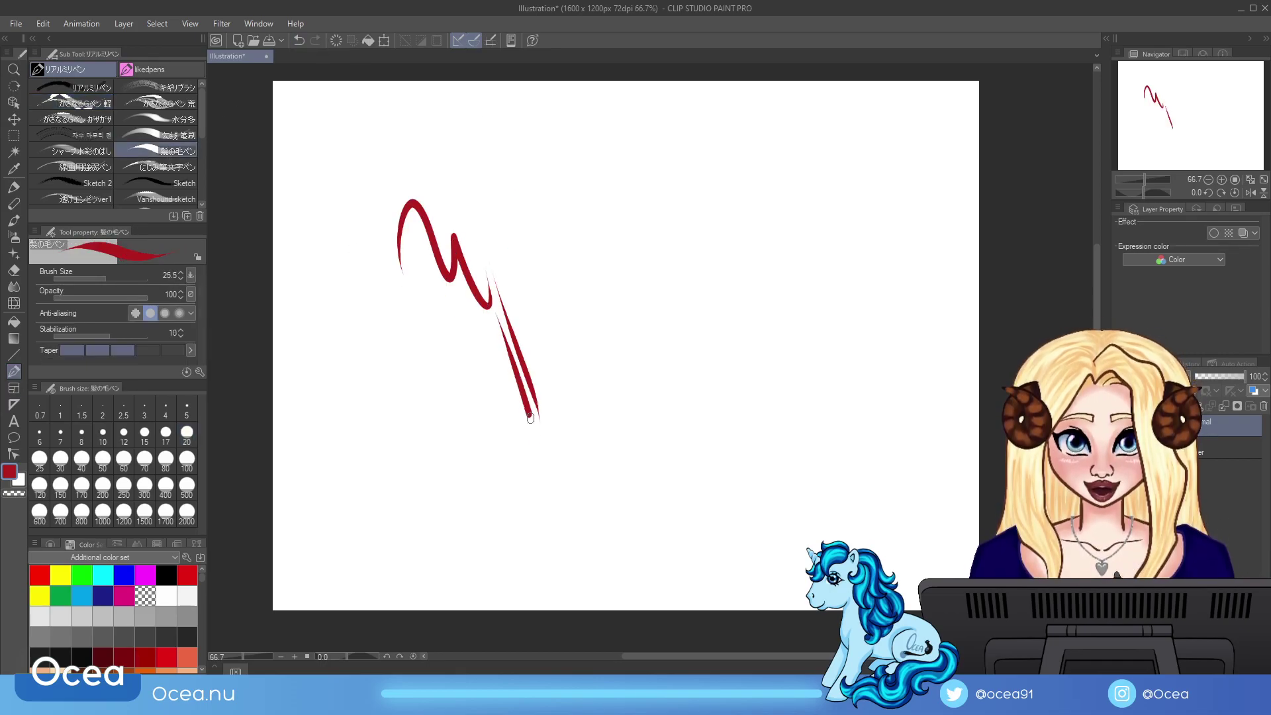
left_click_drag(506, 318, 474, 463)
left_click_drag(511, 392, 571, 456)
left_click_drag(557, 382, 615, 463)
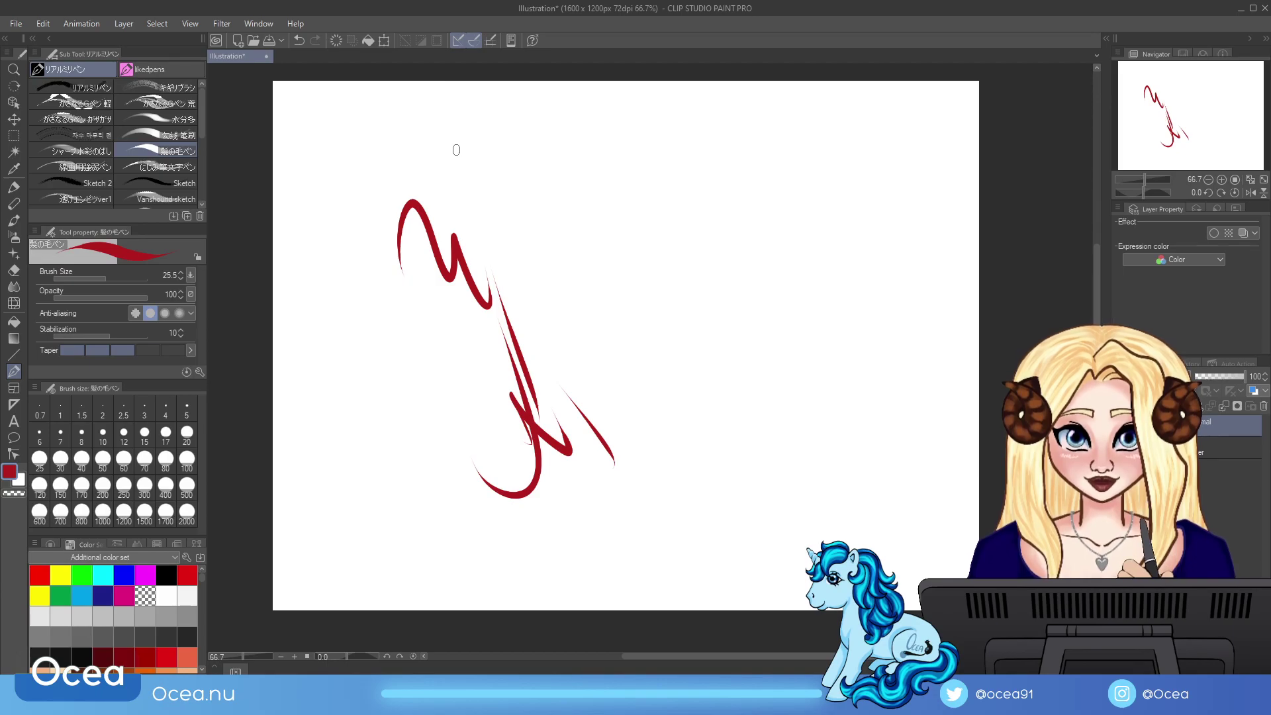
left_click(336, 40)
Step: Draw an arch and a series of long tapered dark red strokes with the 線画用強弱ペン brush at size 20, and clear the layer
left_click(108, 164)
mouse_move(452, 339)
left_mouse_down()
mouse_move(490, 329)
mouse_move(529, 393)
left_mouse_up()
left_click_drag(509, 311, 591, 478)
left_click_drag(534, 365, 596, 558)
left_click_drag(625, 325, 631, 507)
mouse_move(649, 403)
left_mouse_down()
mouse_move(658, 510)
mouse_move(719, 547)
left_mouse_up()
left_click_drag(672, 430, 748, 566)
left_click_drag(697, 357, 700, 497)
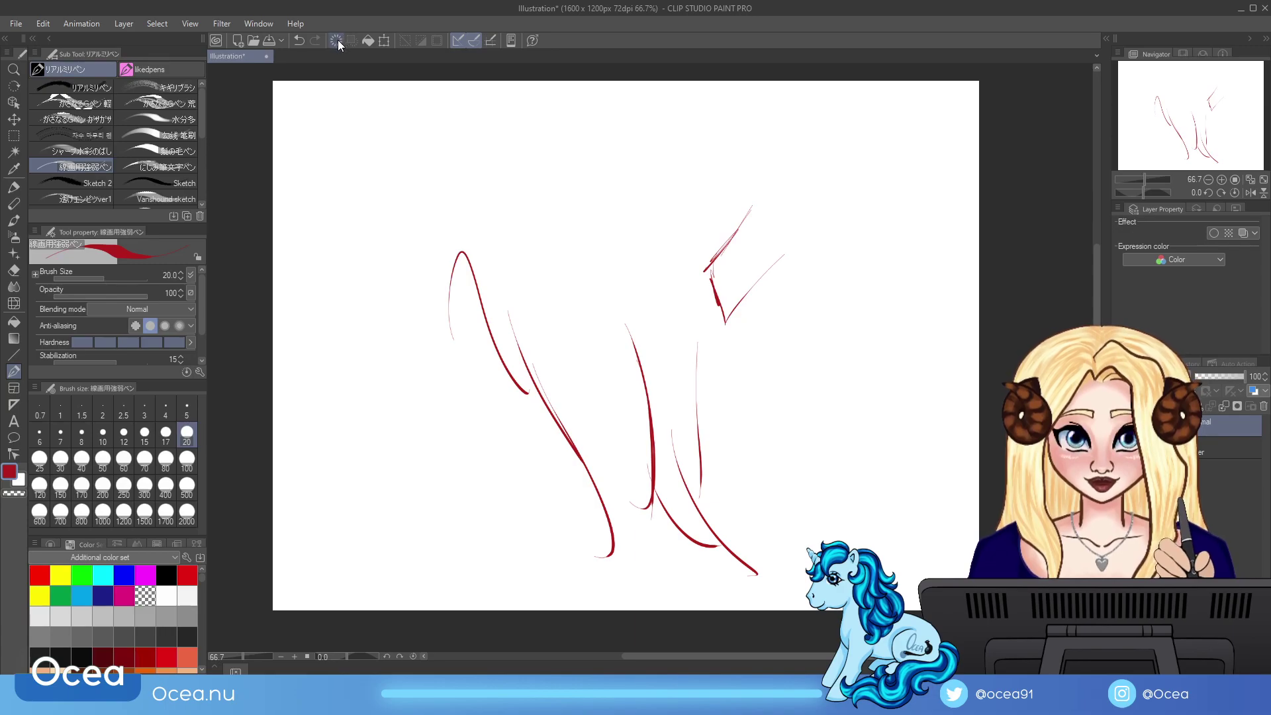
left_click(336, 40)
Step: Draw two parallel curved dark red strokes with the にじみ筆文字ペン brush at size 65, and clear the layer
left_click(157, 167)
left_click_drag(588, 237, 540, 373)
left_click_drag(602, 258, 516, 425)
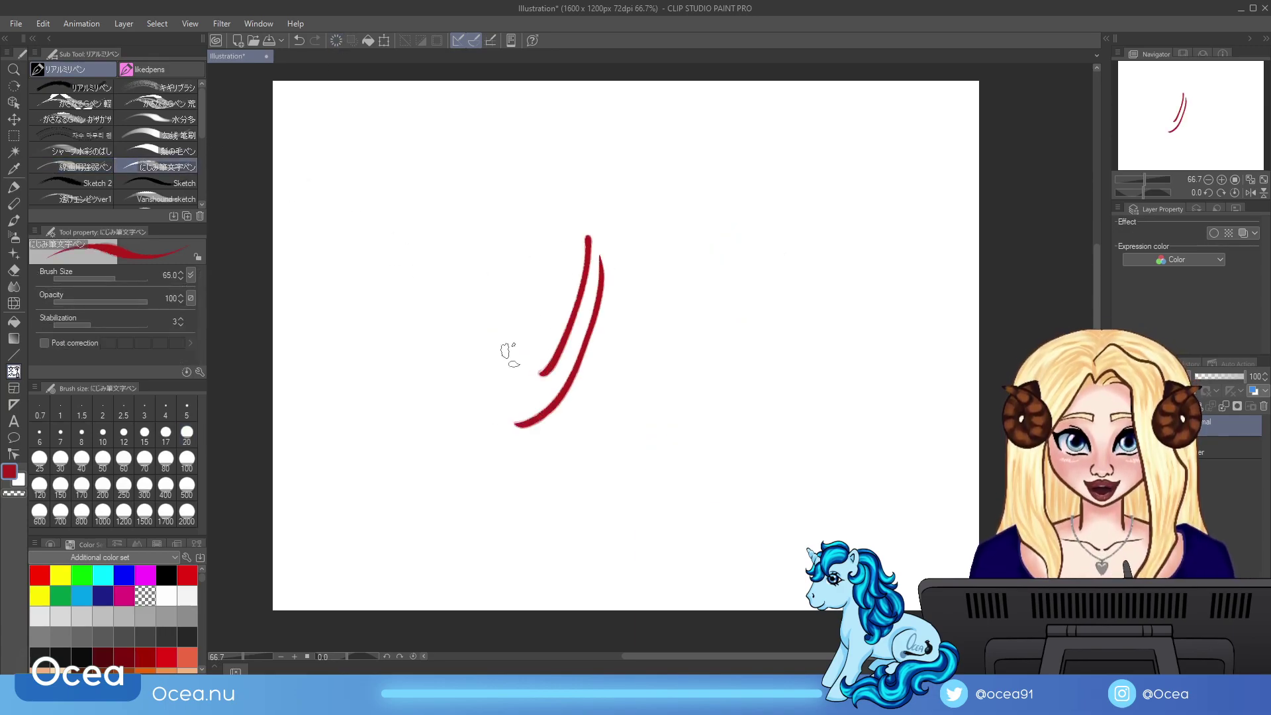
left_click(336, 40)
Step: Draw two dark red strokes with the Sketch 2 brush at size 6, and clear the layer
left_click(100, 182)
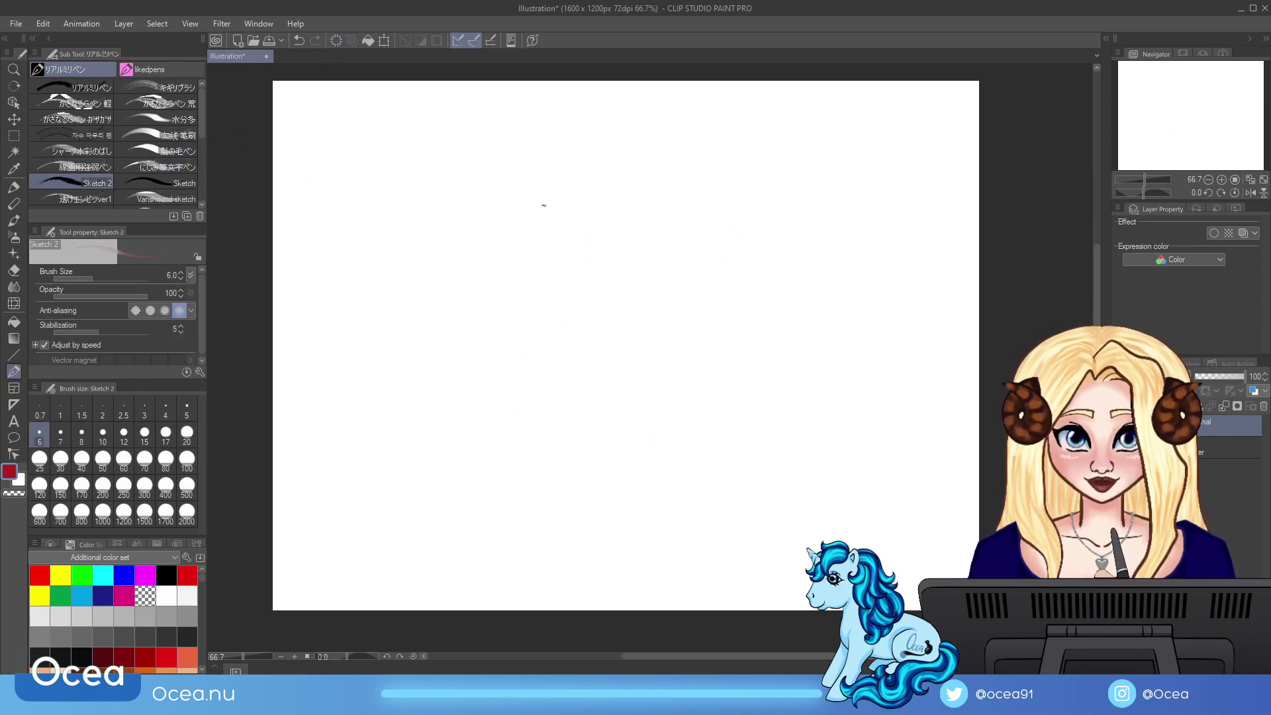
mouse_move(408, 245)
left_mouse_down()
mouse_move(454, 387)
mouse_move(484, 351)
left_mouse_up()
left_click_drag(488, 258, 556, 447)
left_click(337, 40)
Step: Draw curved lines and a rough face-like outline in dark red with the 透けエンピツver1 brush at size 5, and clear the layer
left_click(85, 199)
left_click_drag(548, 280, 509, 442)
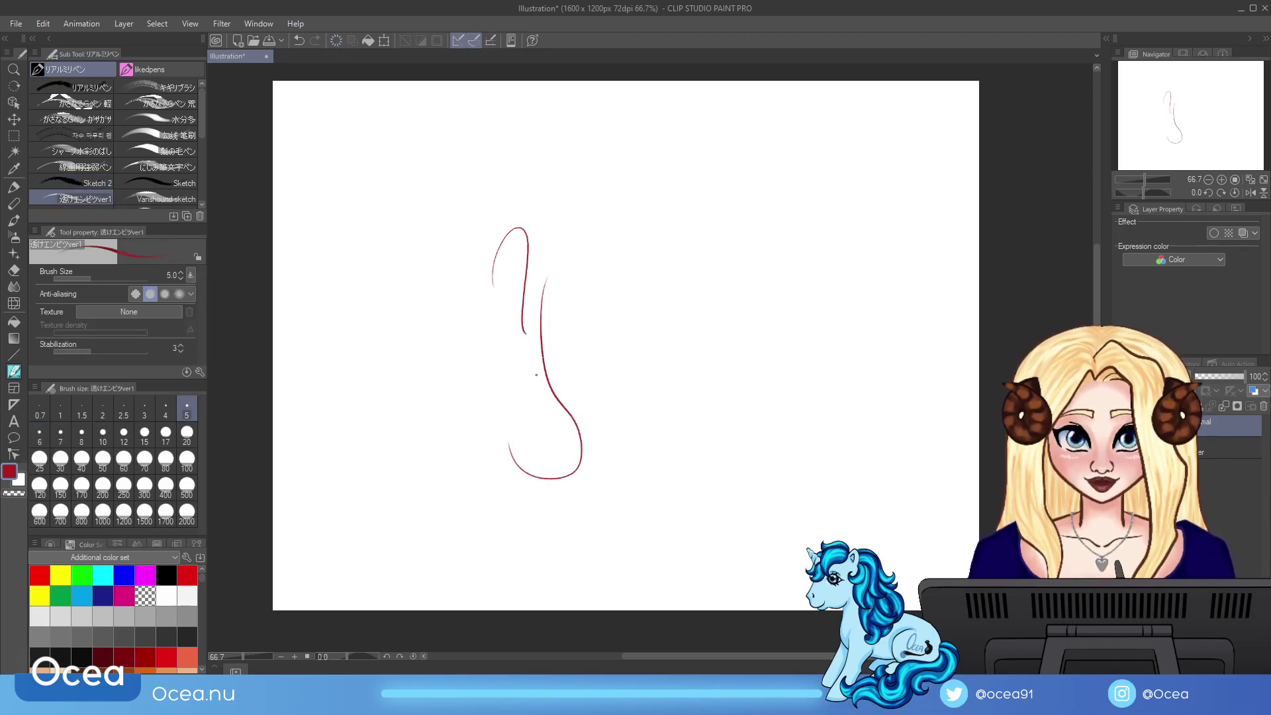
left_click_drag(594, 228, 624, 419)
mouse_move(588, 323)
left_mouse_down()
mouse_move(649, 433)
mouse_move(690, 351)
mouse_move(670, 319)
mouse_move(682, 223)
left_mouse_up()
left_click_drag(651, 262, 708, 307)
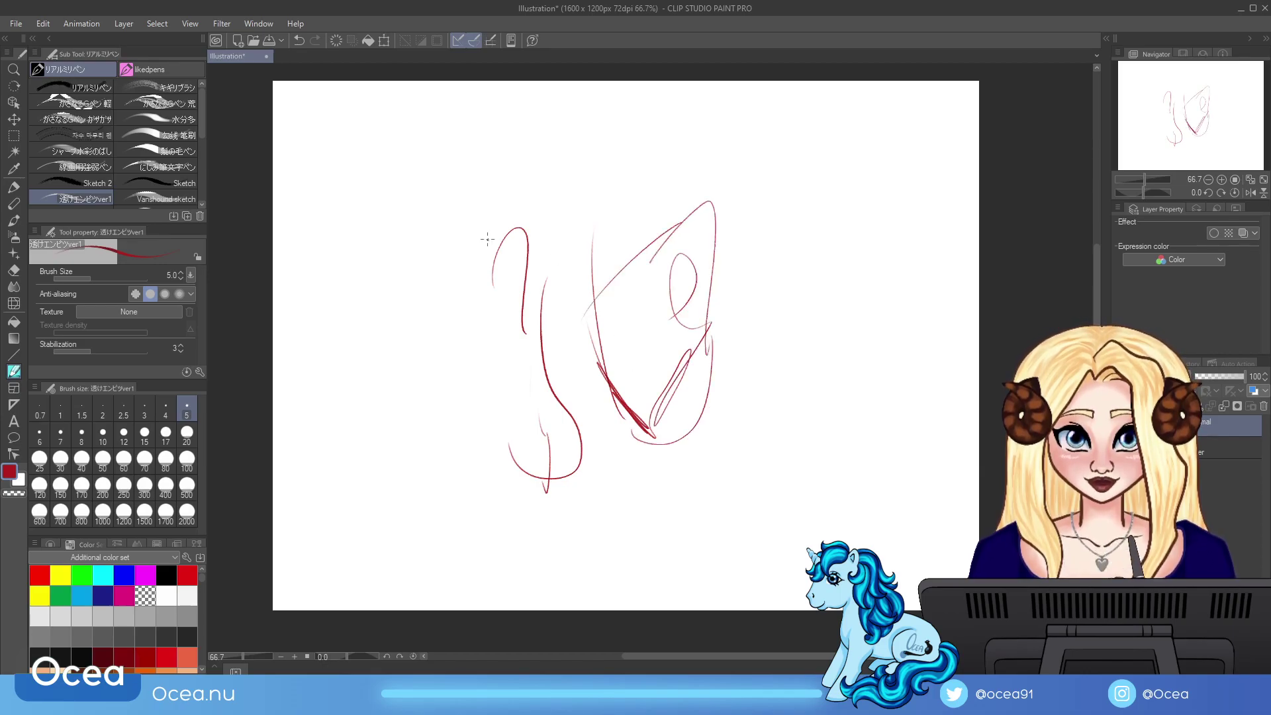
left_click(336, 40)
Step: Draw a large curve, several tapered strokes and a dense patch of dark red hatching with the Vanshound sketch brush at size 15
left_click(184, 197)
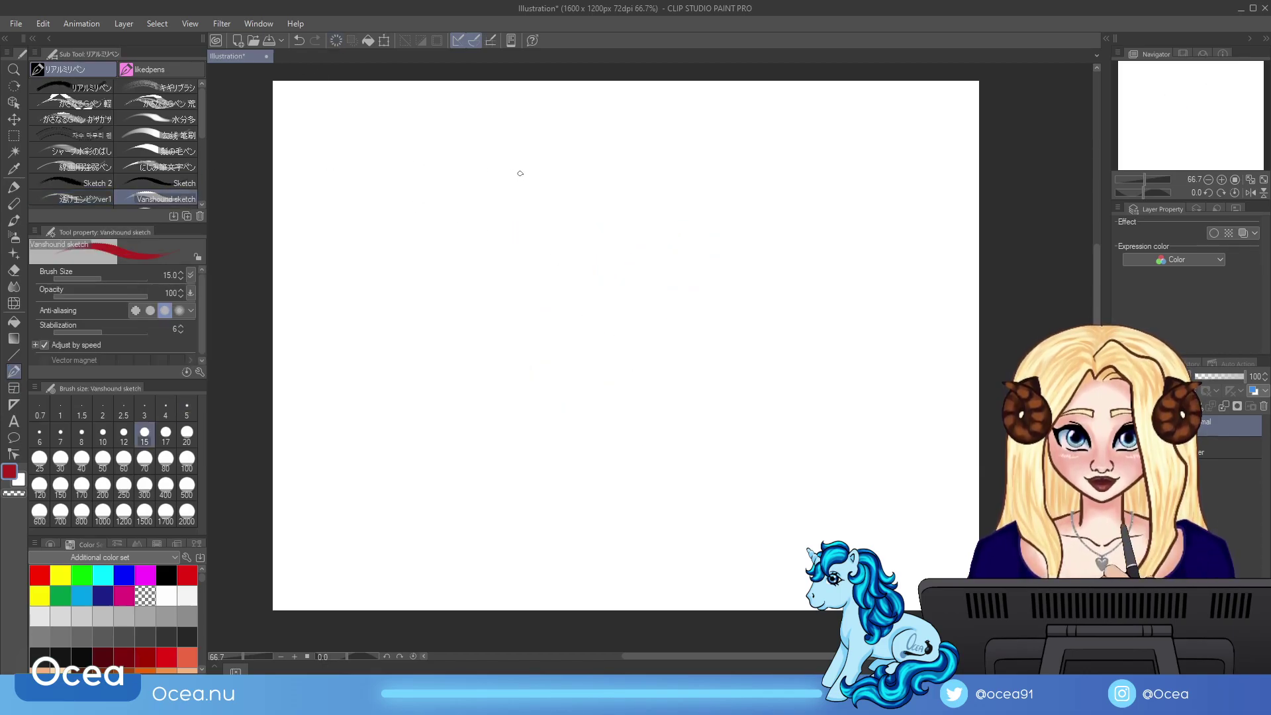
left_click_drag(522, 172, 520, 338)
left_click_drag(565, 259, 573, 440)
left_click_drag(560, 341, 607, 488)
left_click_drag(649, 334, 657, 498)
left_click_drag(675, 369, 674, 480)
mouse_move(687, 414)
left_mouse_down()
mouse_move(677, 508)
mouse_move(704, 527)
left_mouse_up()
mouse_move(686, 460)
left_mouse_down()
mouse_move(720, 527)
mouse_move(714, 502)
left_mouse_up()
left_click_drag(683, 444, 714, 498)
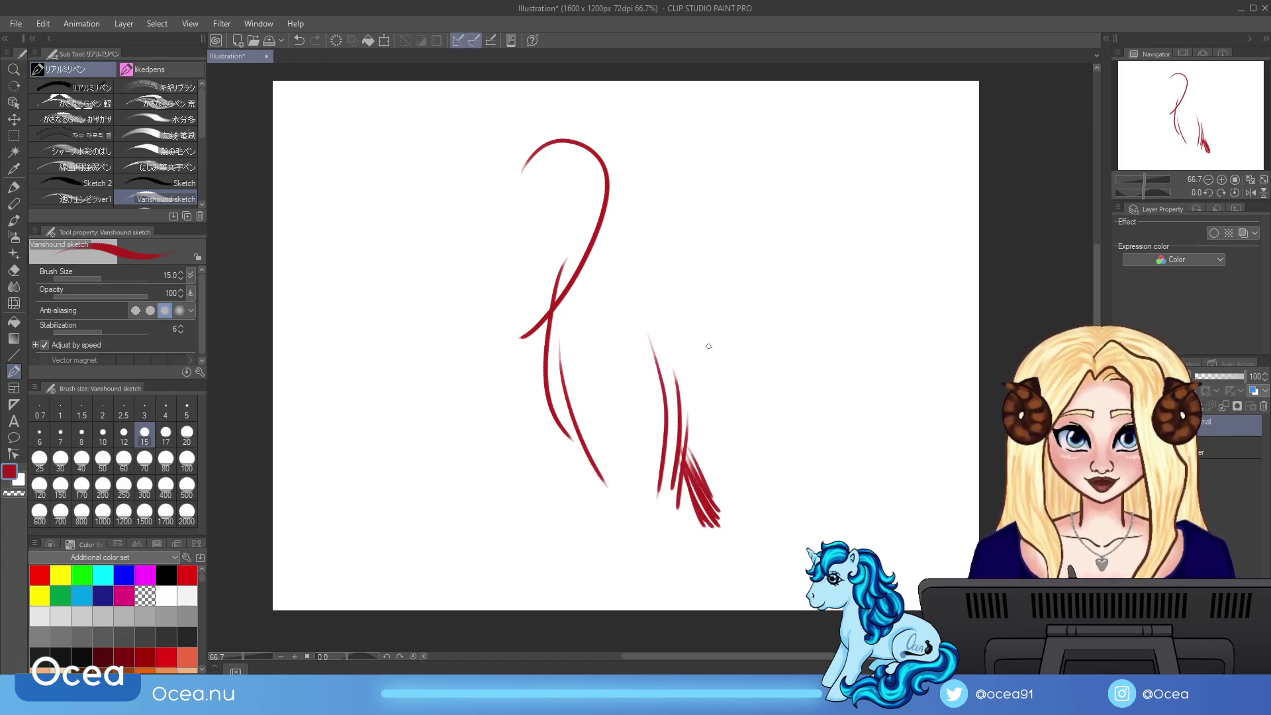
left_click_drag(703, 391, 672, 507)
left_click_drag(695, 414, 678, 521)
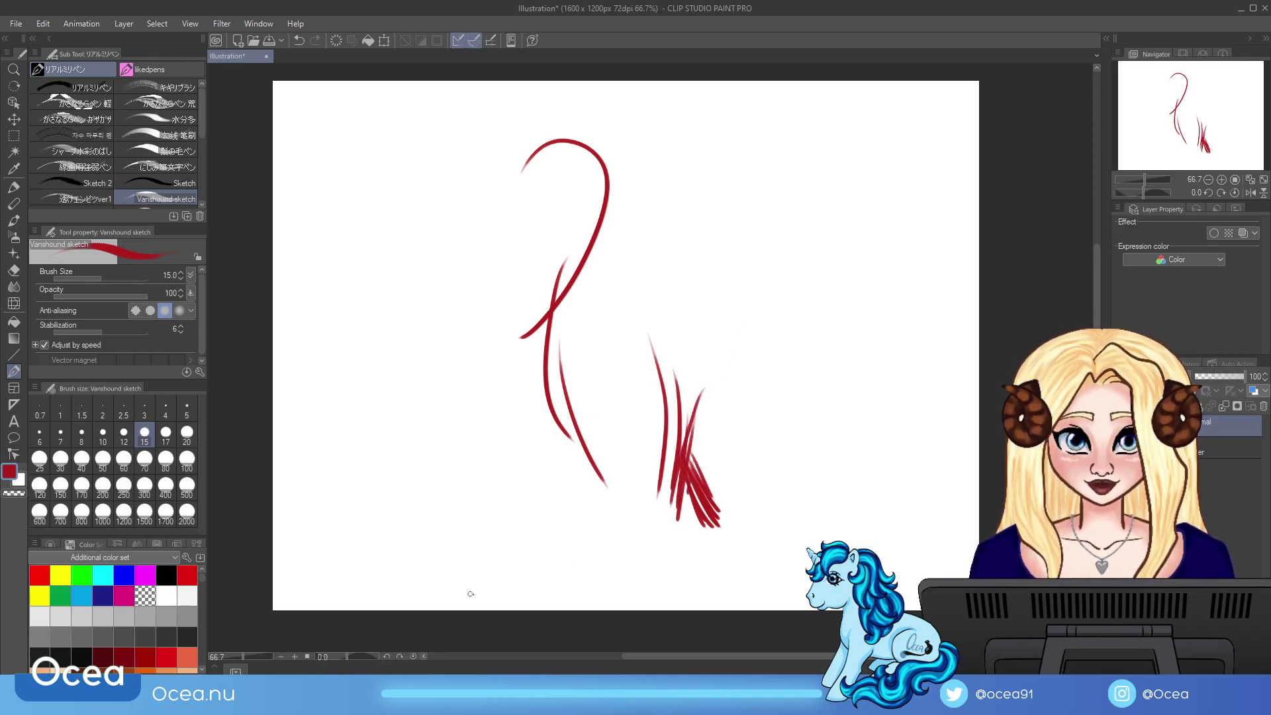
Step: Choose black from the color set and draw hatching strokes across the lower end of the dark red hatching
left_click(167, 575)
left_click_drag(714, 454, 675, 558)
mouse_move(721, 475)
left_mouse_down()
mouse_move(683, 560)
mouse_move(697, 561)
left_mouse_up()
left_click_drag(711, 434, 701, 525)
Step: Sketch a black head outline with crossing guidelines using Vanshound sketch, and move that brush to the likedpens group
left_click_drag(677, 240, 722, 347)
left_click_drag(695, 301, 747, 366)
left_click_drag(740, 358, 802, 283)
left_click_drag(763, 334, 844, 241)
left_click_drag(672, 211, 751, 141)
left_click_drag(755, 141, 818, 293)
left_click_drag(802, 288, 742, 344)
left_click_drag(701, 197, 741, 363)
mouse_move(683, 278)
left_mouse_down()
mouse_move(804, 205)
mouse_move(780, 197)
left_mouse_up()
left_click_drag(176, 196, 175, 67)
Step: Select the 透けエンピツver1 brush, draw several long and short black strokes across the canvas, and clear the layer
left_click(85, 200)
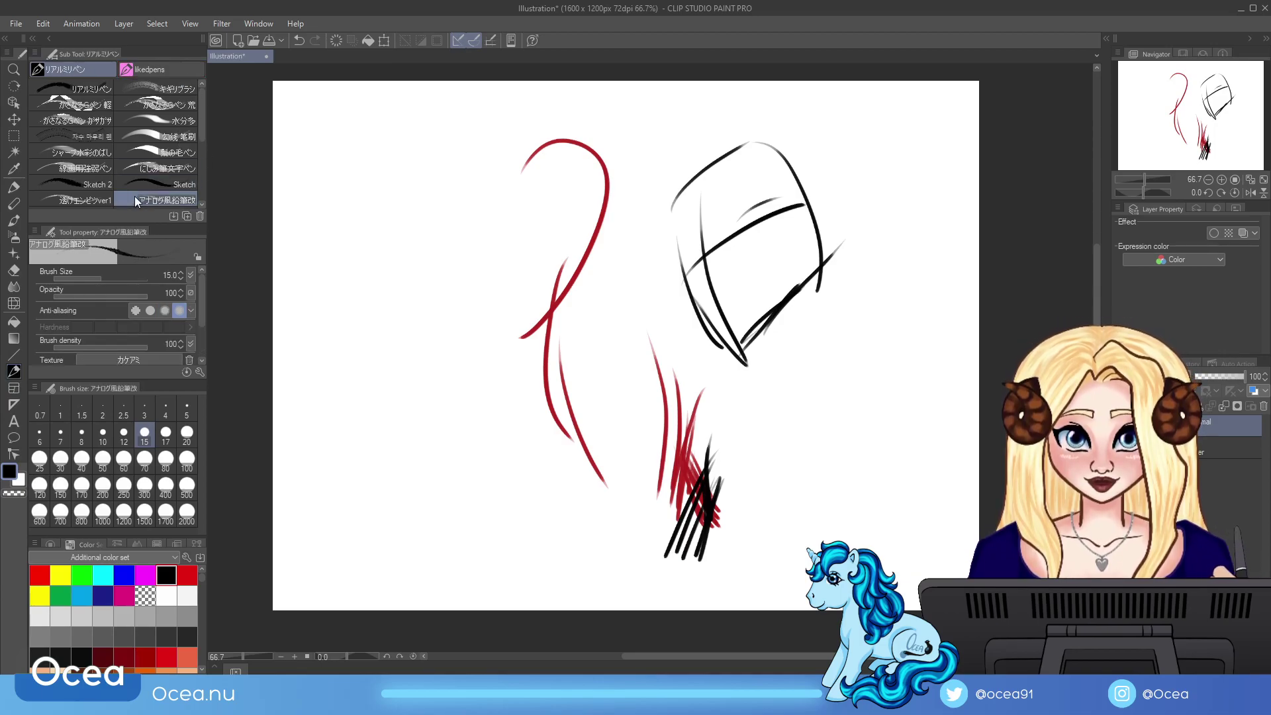
mouse_move(416, 325)
left_mouse_down()
mouse_move(421, 271)
mouse_move(471, 371)
left_mouse_up()
left_click_drag(467, 324, 516, 494)
left_click_drag(614, 358, 580, 520)
mouse_move(605, 415)
left_mouse_down()
mouse_move(578, 549)
mouse_move(609, 516)
mouse_move(641, 556)
left_mouse_up()
left_click_drag(529, 253, 560, 339)
mouse_move(571, 255)
left_mouse_down()
mouse_move(586, 299)
mouse_move(588, 265)
left_mouse_up()
left_click_drag(715, 376, 771, 365)
left_click_drag(765, 331, 759, 387)
left_click(349, 40)
Step: Draw three more black test strokes across the middle of the canvas and clear them
mouse_move(450, 328)
left_mouse_down()
mouse_move(497, 369)
mouse_move(478, 396)
left_mouse_up()
left_click_drag(509, 317, 504, 337)
mouse_move(600, 341)
left_mouse_down()
mouse_move(673, 255)
mouse_move(652, 329)
left_mouse_up()
left_click(336, 41)
Step: Select the アナログ風鉛筆改 brush, draw a curved stroke and some hatching on the canvas, and clear the layer
left_click(167, 200)
mouse_move(472, 329)
left_mouse_down()
mouse_move(533, 230)
mouse_move(529, 375)
mouse_move(541, 342)
left_mouse_up()
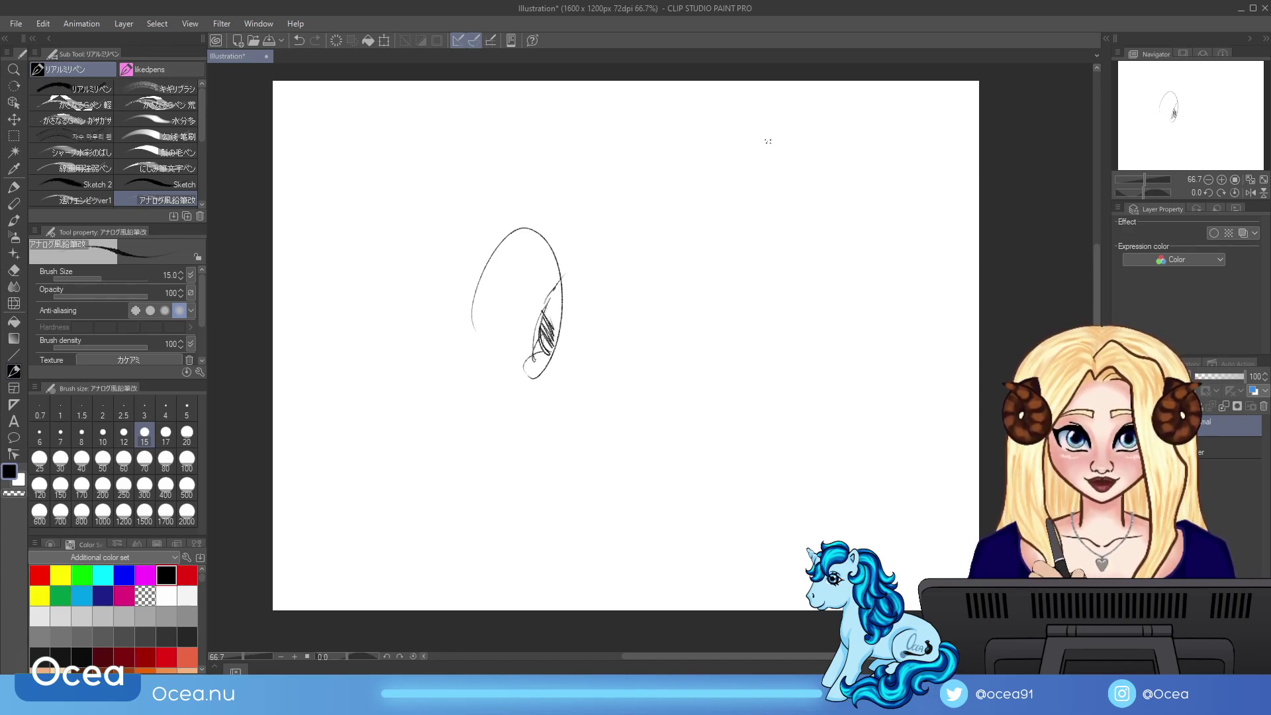
left_click_drag(704, 211, 653, 293)
left_click_drag(706, 245, 657, 354)
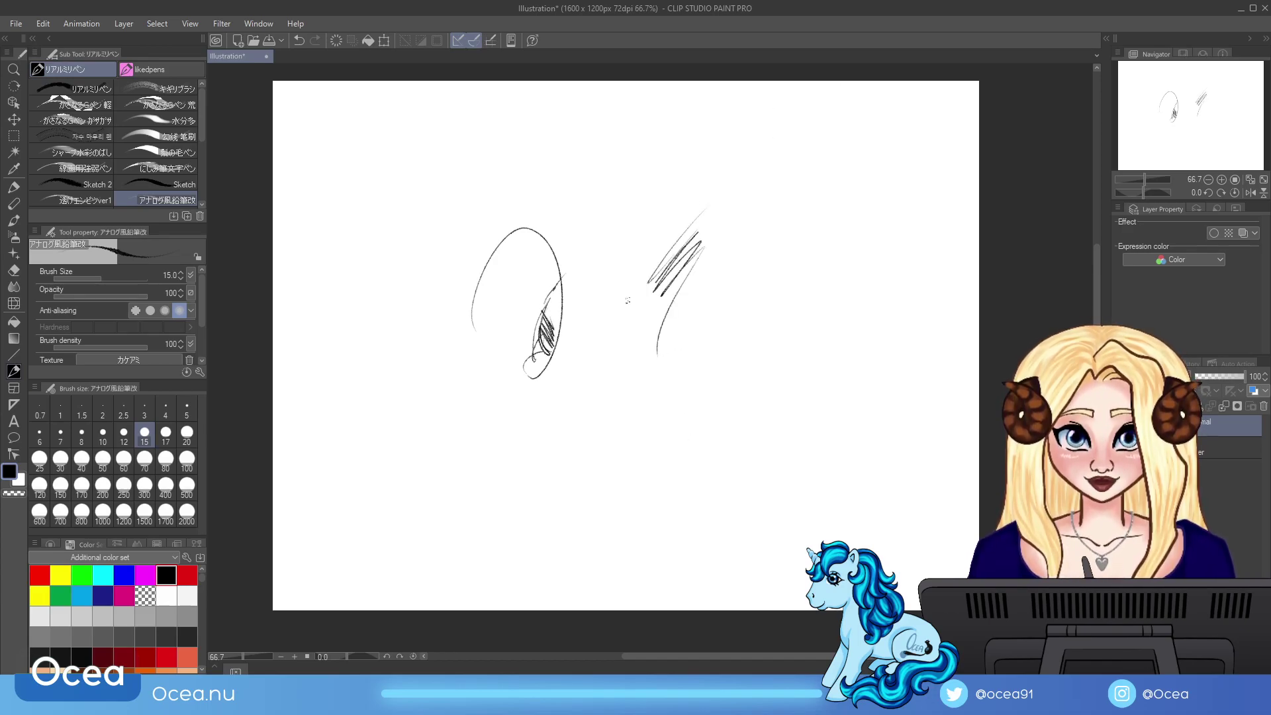
left_click(335, 41)
Step: Sketch a large eye with lid lines, lashes and a shaded iris in black near the middle of the canvas
left_click_drag(646, 251, 718, 344)
left_click_drag(652, 253, 718, 345)
mouse_move(662, 255)
left_mouse_down()
mouse_move(627, 287)
mouse_move(642, 274)
mouse_move(711, 324)
mouse_move(644, 288)
mouse_move(649, 245)
left_mouse_up()
mouse_move(618, 235)
left_mouse_down()
mouse_move(649, 209)
mouse_move(697, 271)
mouse_move(692, 395)
left_mouse_up()
mouse_move(710, 329)
left_mouse_down()
mouse_move(689, 383)
mouse_move(707, 368)
mouse_move(689, 384)
mouse_move(751, 301)
mouse_move(733, 303)
left_mouse_up()
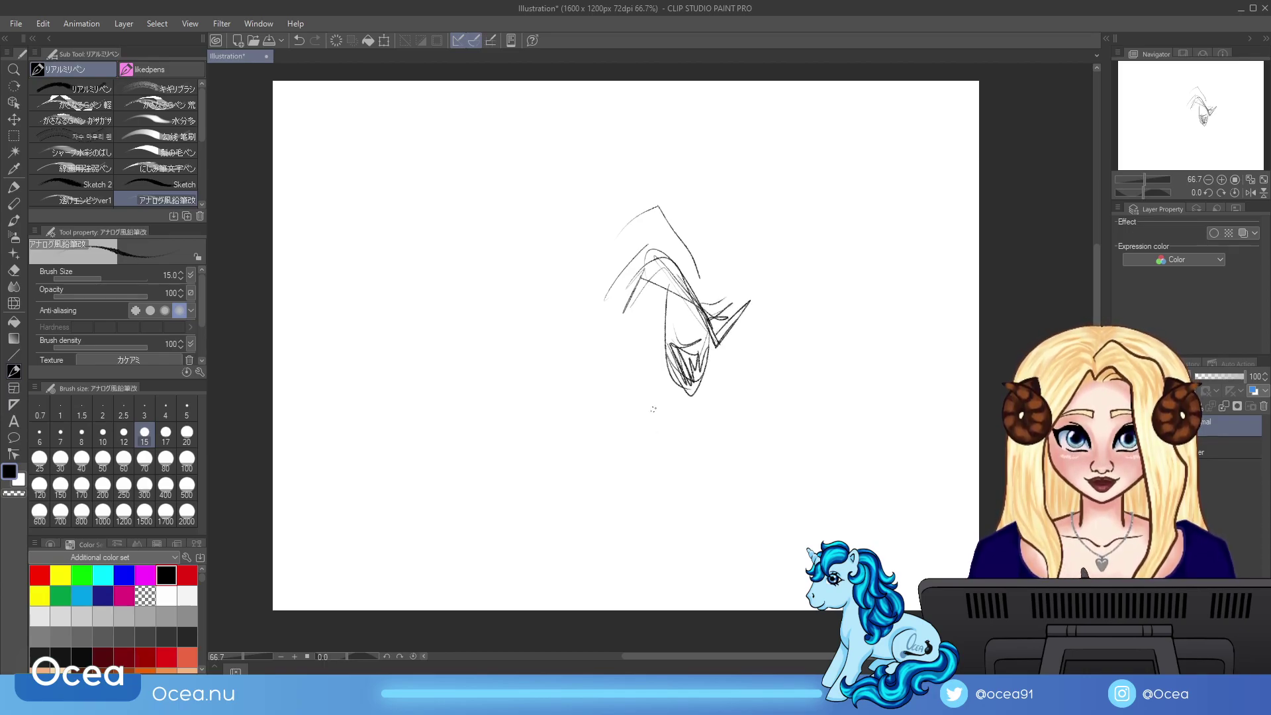
mouse_move(656, 414)
left_mouse_down()
mouse_move(685, 417)
mouse_move(649, 424)
mouse_move(656, 435)
left_mouse_up()
left_click_drag(616, 337, 645, 265)
left_click_drag(646, 268, 702, 302)
mouse_move(616, 302)
left_mouse_down()
mouse_move(701, 292)
mouse_move(670, 404)
mouse_move(705, 394)
left_mouse_up()
mouse_move(663, 355)
left_mouse_down()
mouse_move(709, 396)
mouse_move(689, 391)
mouse_move(702, 388)
left_mouse_up()
left_click_drag(699, 341, 712, 384)
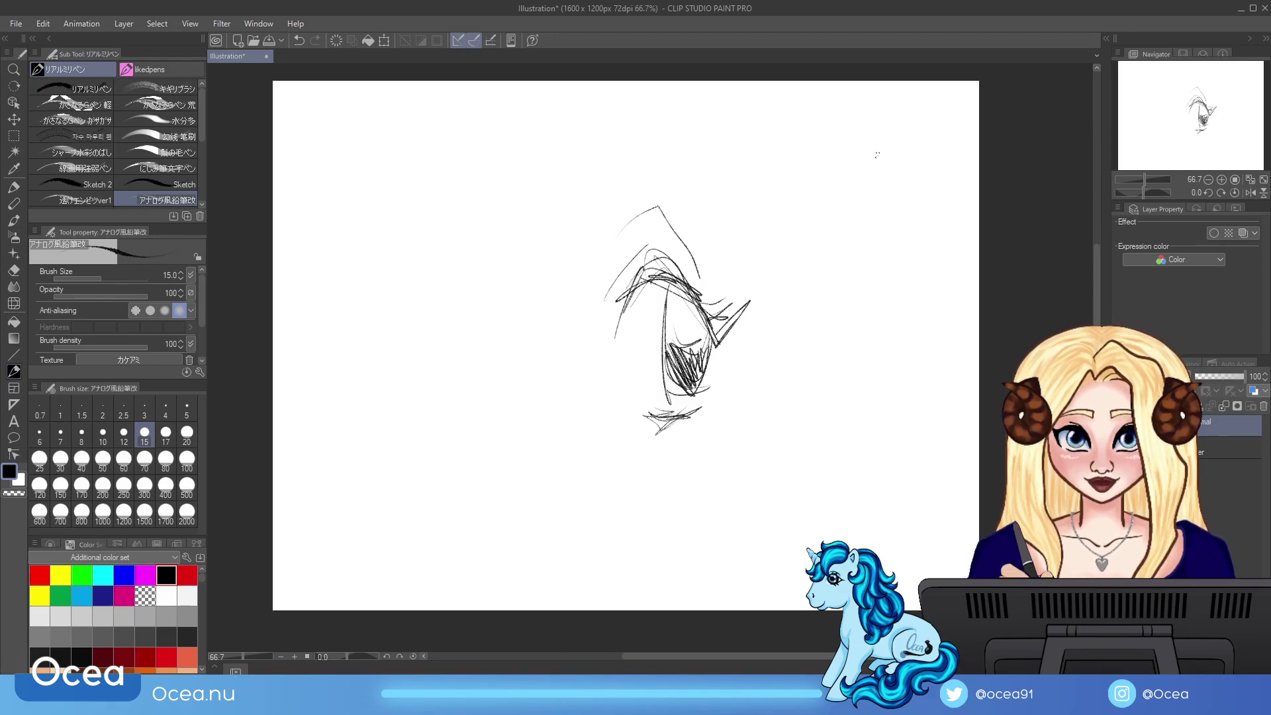
Step: Sketch a second eye with eyebrow and a nose beside the first eye, and clear the layer
mouse_move(833, 341)
left_mouse_down()
mouse_move(875, 305)
mouse_move(854, 334)
mouse_move(887, 329)
mouse_move(829, 353)
mouse_move(880, 331)
left_mouse_up()
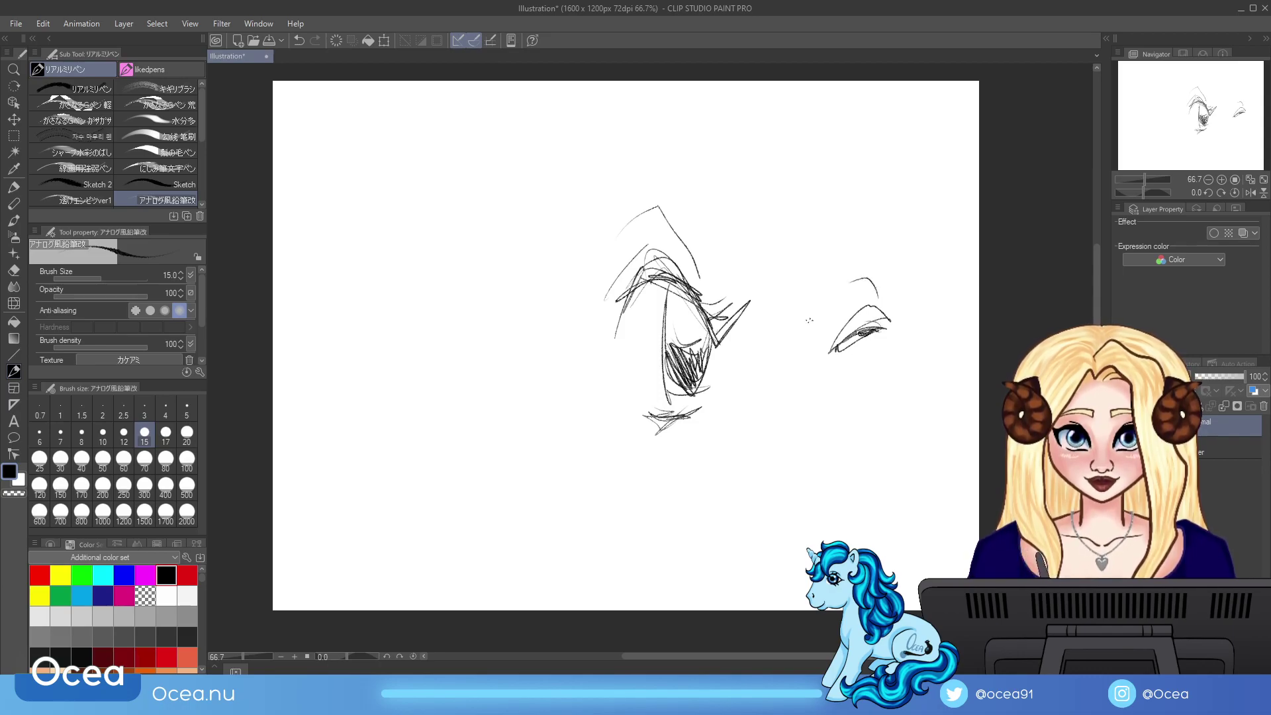
mouse_move(826, 295)
left_mouse_down()
mouse_move(860, 266)
mouse_move(817, 318)
mouse_move(883, 268)
left_mouse_up()
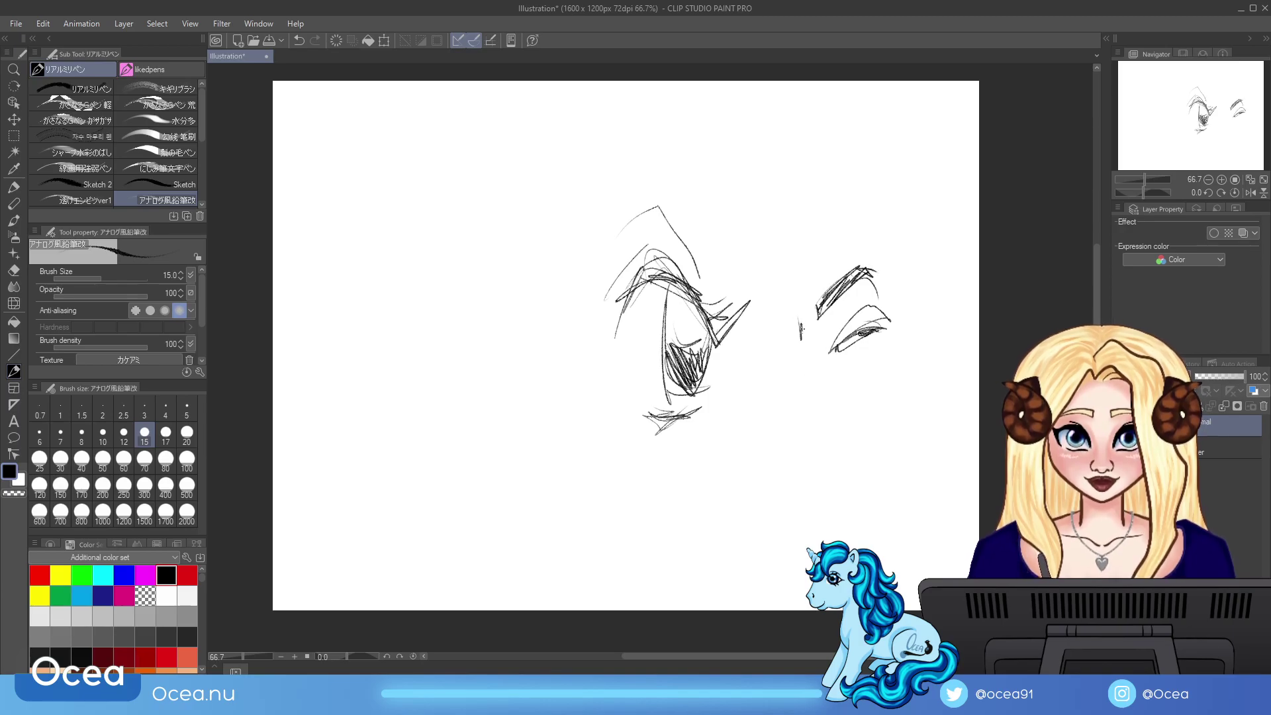
mouse_move(824, 358)
left_mouse_down()
mouse_move(839, 306)
mouse_move(866, 288)
left_mouse_up()
left_click_drag(809, 371, 794, 429)
left_click_drag(797, 383, 769, 440)
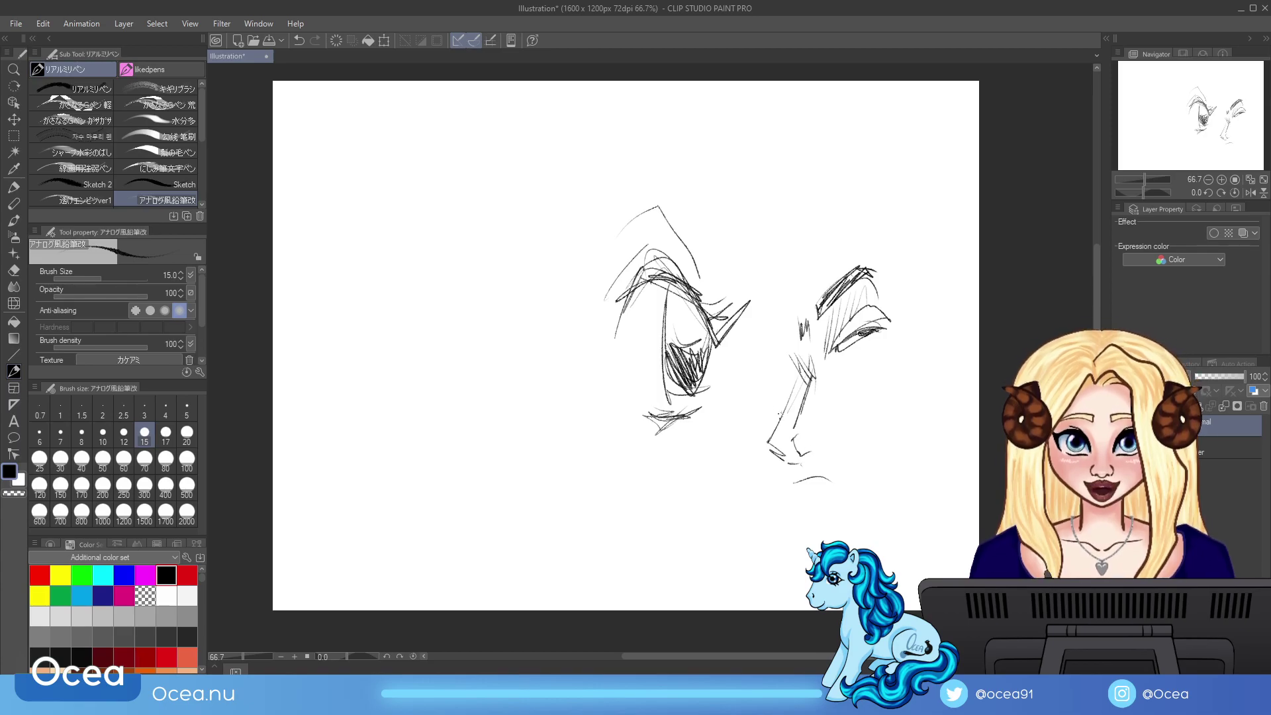
left_click(337, 40)
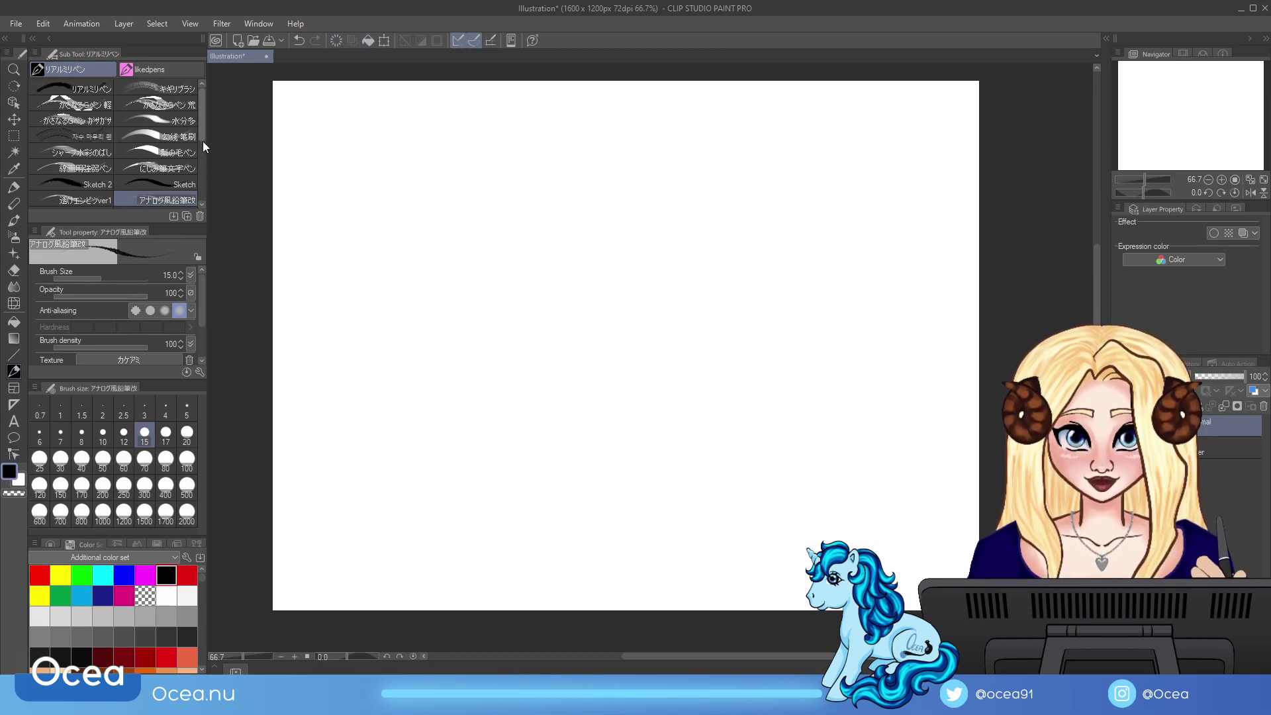
Step: Select the DM PEN brush, draw several long black strokes across the canvas, and clear the layer
scroll(202, 142, "down", 3)
left_click(99, 162)
mouse_move(461, 273)
left_mouse_down()
mouse_move(512, 269)
mouse_move(573, 415)
left_mouse_up()
left_click_drag(542, 295, 620, 550)
left_click_drag(586, 388, 611, 566)
left_click_drag(623, 437, 664, 586)
left_click_drag(655, 348, 705, 587)
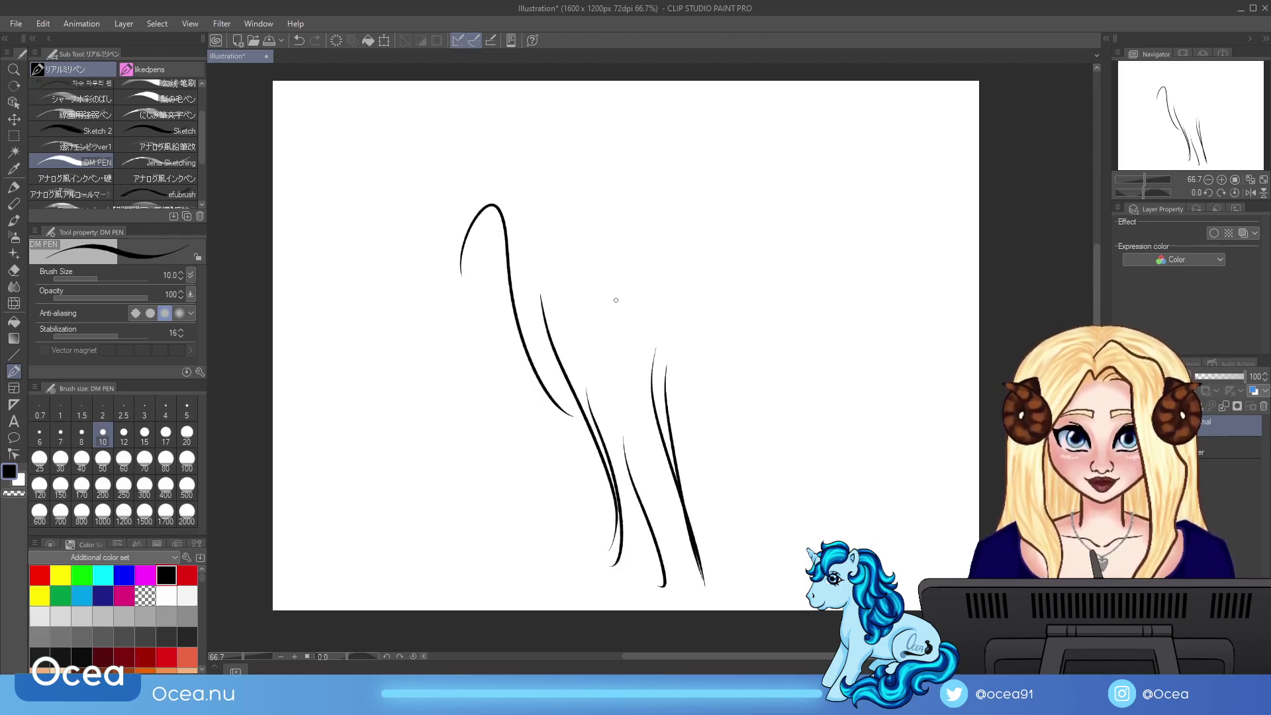
left_click(336, 39)
Step: Draw a small black eye shape with DM PEN and move that brush to the likedpens group
mouse_move(653, 367)
left_mouse_down()
mouse_move(667, 316)
mouse_move(714, 396)
mouse_move(732, 386)
mouse_move(715, 299)
mouse_move(721, 316)
left_mouse_up()
left_click_drag(81, 163, 178, 70)
Step: Draw thin curves and loops around the eye shape with the Jena Sketching brush, and clear the layer
left_click_drag(465, 331, 656, 366)
mouse_move(649, 287)
left_mouse_down()
mouse_move(666, 376)
mouse_move(732, 278)
left_mouse_up()
mouse_move(740, 238)
left_mouse_down()
mouse_move(724, 442)
mouse_move(650, 406)
left_mouse_up()
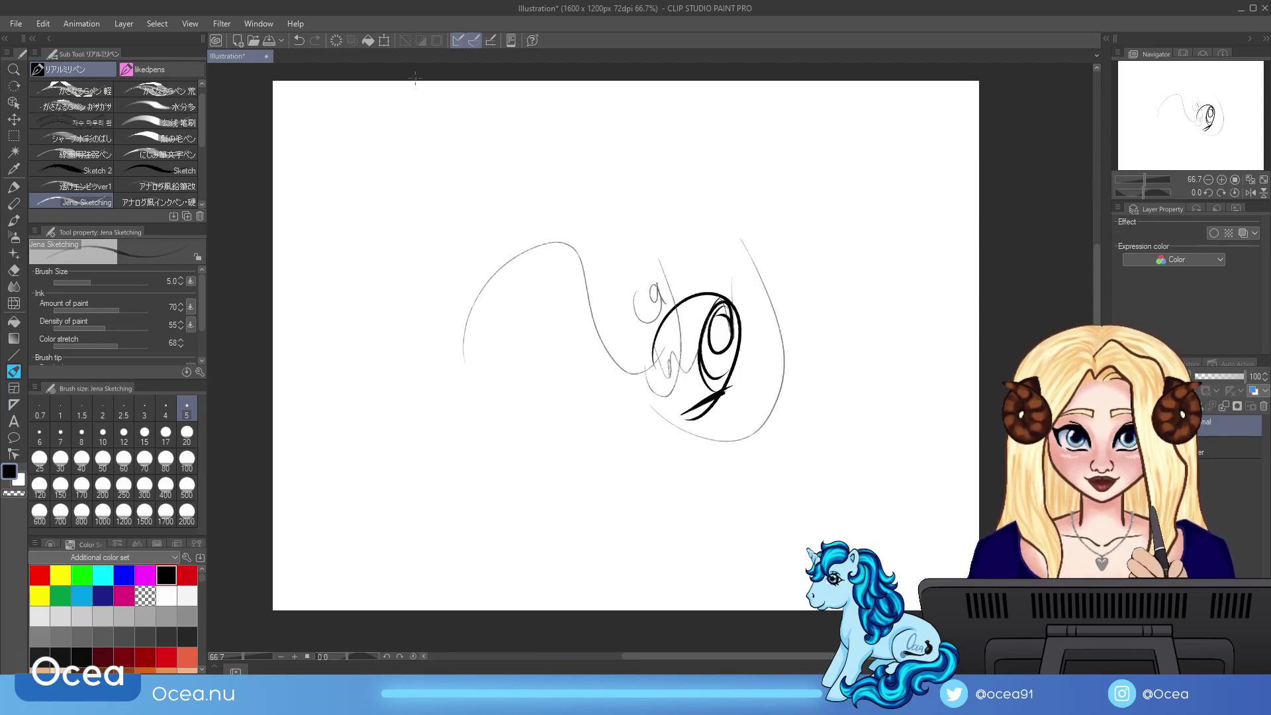
left_click(336, 39)
Step: Select the アナログ風インクペン-硬 brush, draw a row of black test strokes, and clear the layer
left_click(162, 202)
left_click_drag(454, 325, 505, 438)
left_click_drag(495, 372, 548, 506)
left_click_drag(550, 368, 596, 487)
left_click_drag(593, 382, 580, 467)
left_click_drag(606, 413, 591, 480)
mouse_move(621, 431)
left_mouse_down()
mouse_move(599, 477)
mouse_move(603, 510)
left_mouse_up()
left_click_drag(629, 466, 667, 544)
key("Delete")
Step: Select the アナログ風インクペン brush and draw a curve with several overlapping long black strokes
left_click(202, 206)
left_click(203, 205)
left_click(97, 185)
left_click_drag(491, 324, 526, 367)
left_click_drag(515, 306, 543, 406)
left_click_drag(522, 329, 535, 442)
left_click_drag(526, 300, 573, 471)
left_click_drag(539, 363, 598, 454)
Step: Test the アナログ風アルコールマーカーII brush with black strokes beside the ink lines, and add an overlapping red zigzag
left_click(179, 186)
left_click_drag(573, 311, 669, 385)
mouse_move(644, 331)
left_mouse_down()
mouse_move(659, 421)
mouse_move(672, 424)
left_mouse_up()
left_click_drag(702, 281, 664, 401)
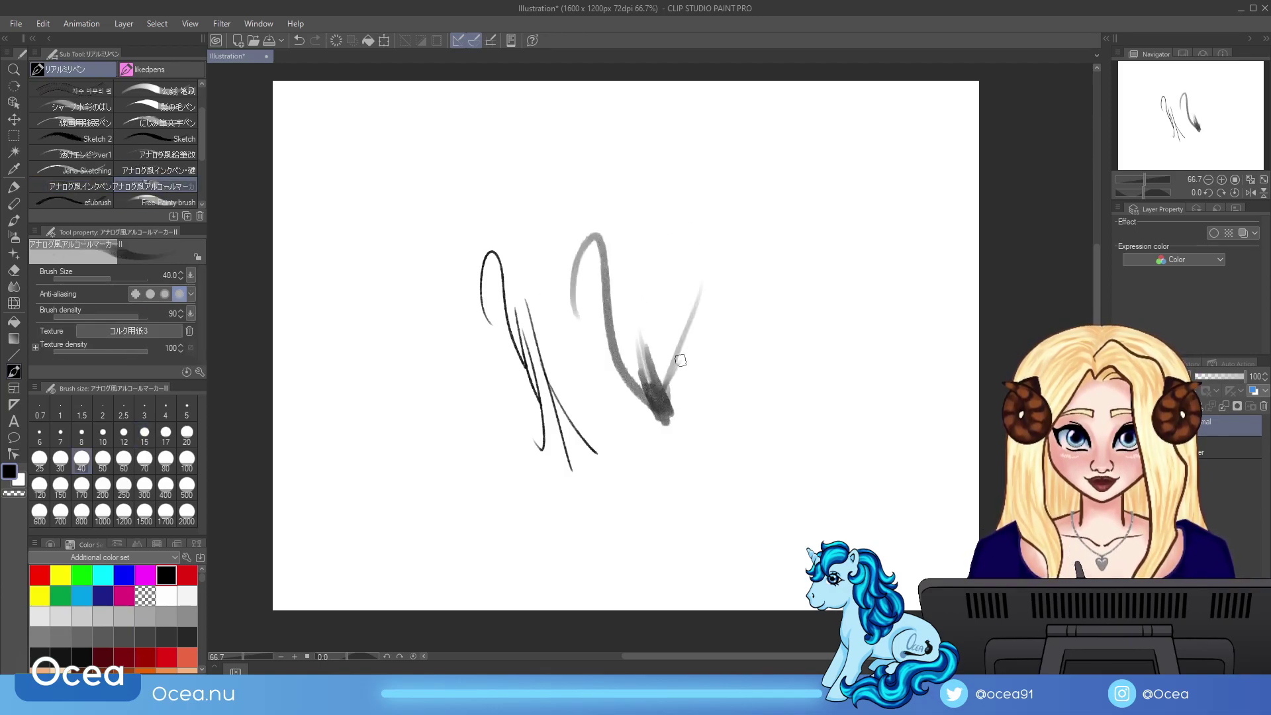
left_click_drag(700, 339, 662, 438)
left_click_drag(722, 376, 677, 437)
left_click(187, 575)
mouse_move(718, 317)
left_mouse_down()
mouse_move(707, 342)
mouse_move(730, 427)
mouse_move(788, 339)
left_mouse_up()
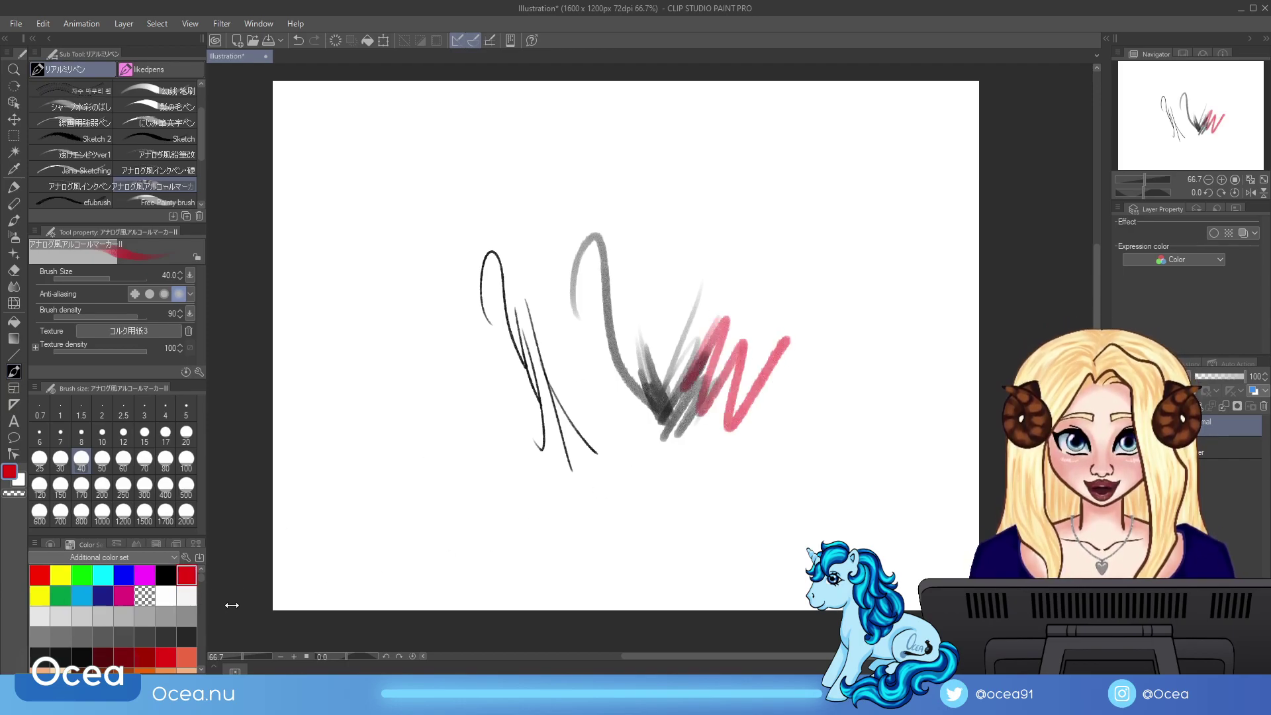
Step: Widen the palette column and replace the additional color set with Default color set 1
left_click_drag(208, 600, 232, 592)
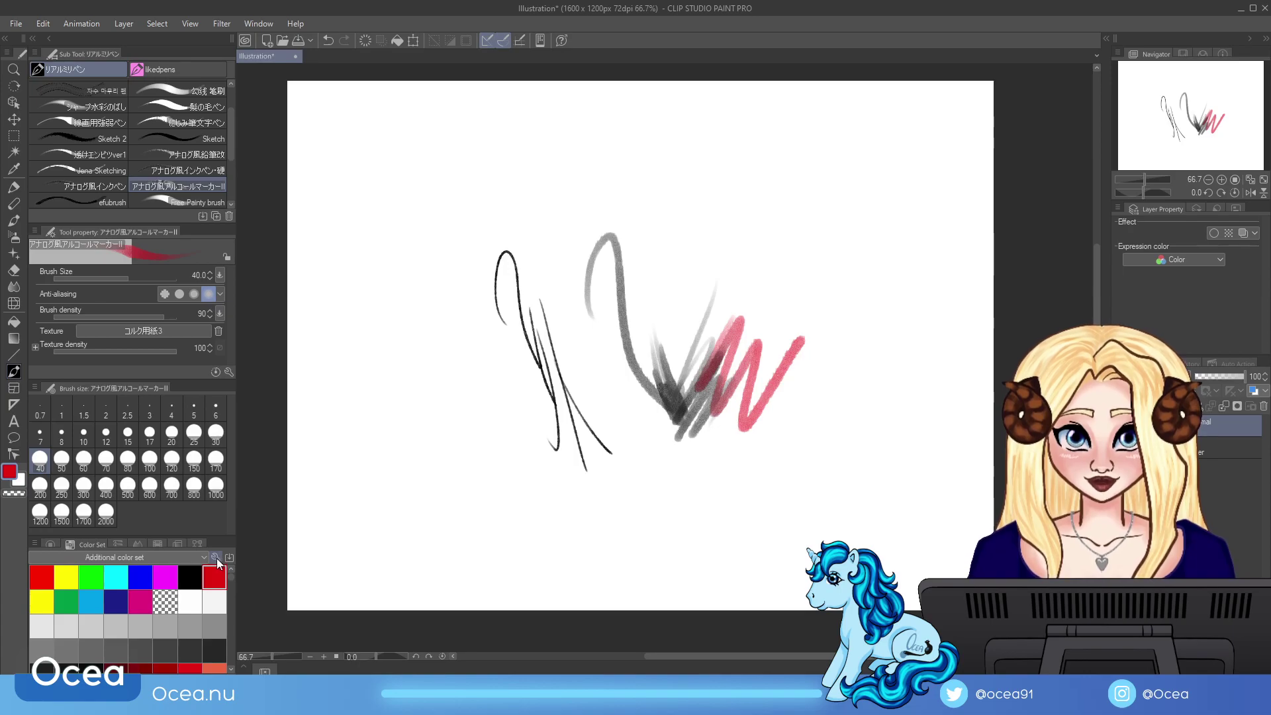
left_click(146, 578)
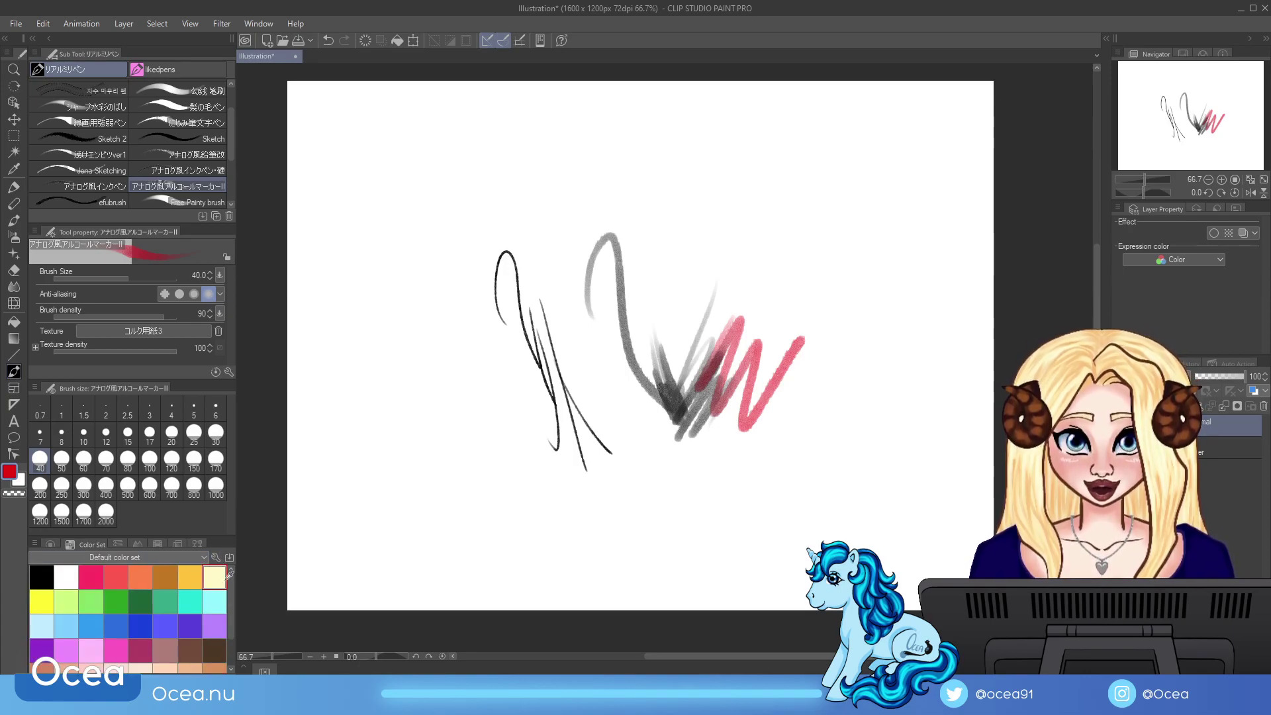
left_click(118, 543)
left_click(144, 544)
left_click(197, 543)
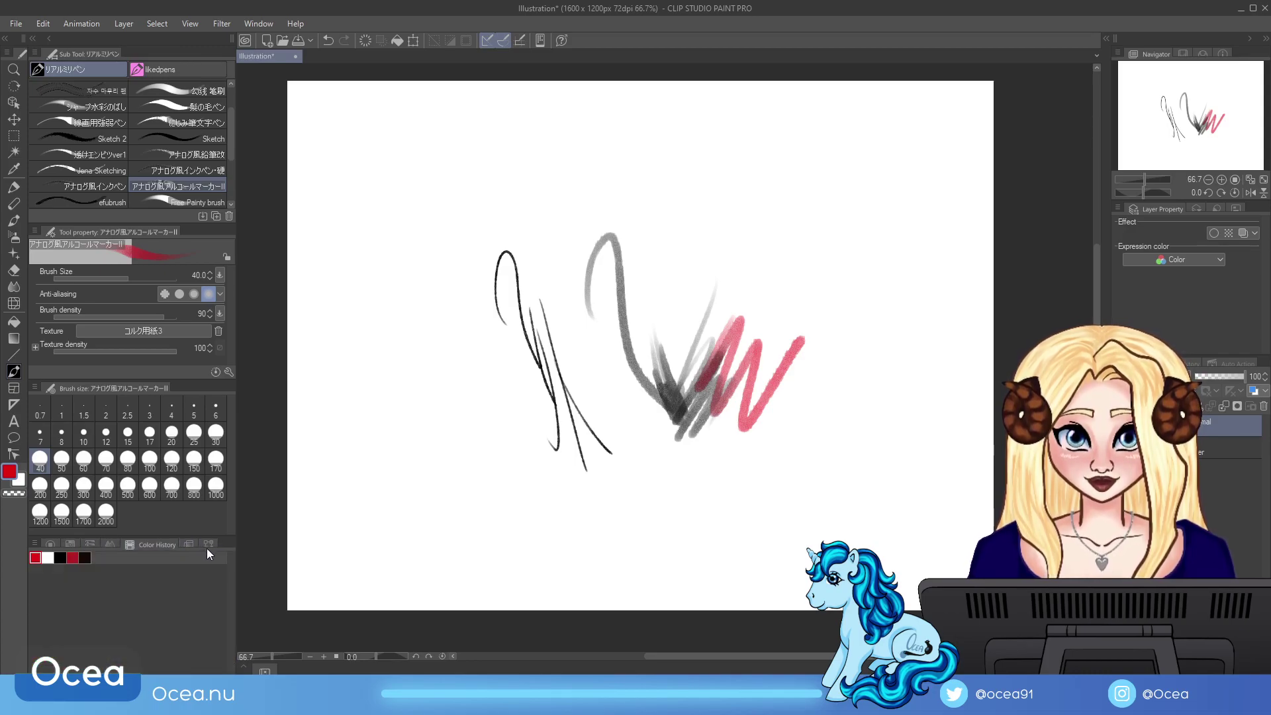
left_click(205, 543)
left_click(148, 542)
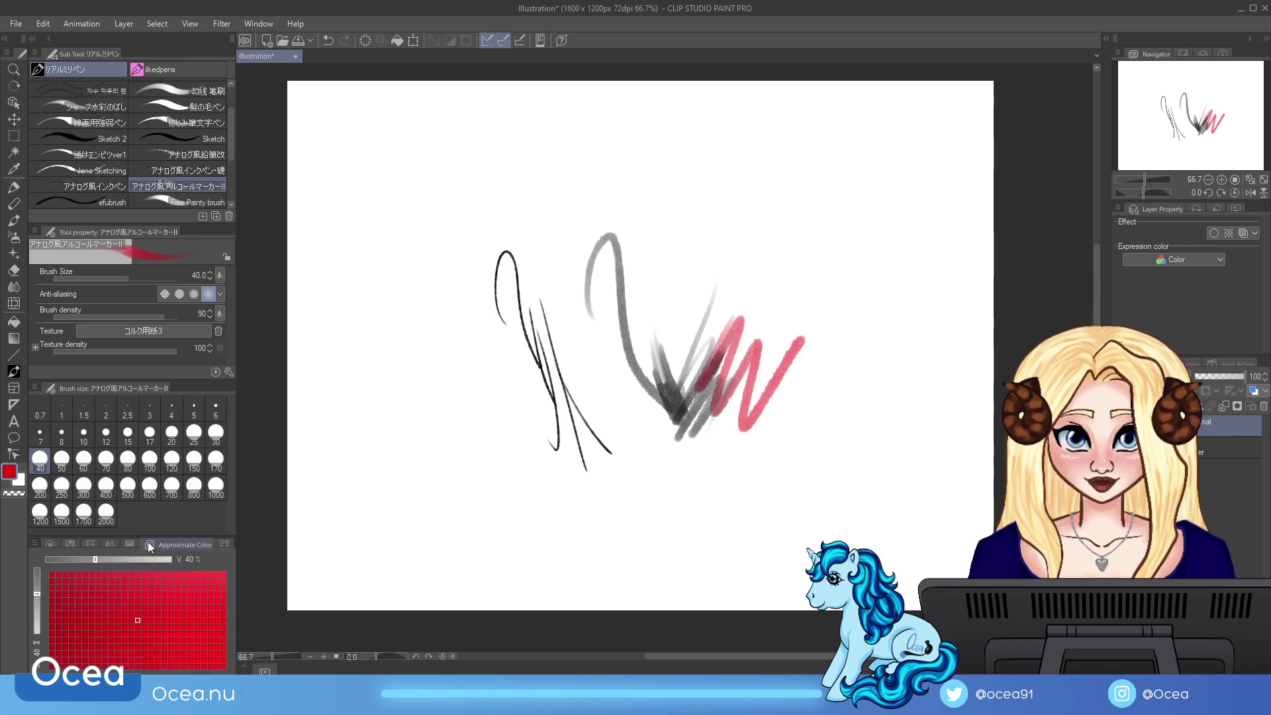
left_click(69, 544)
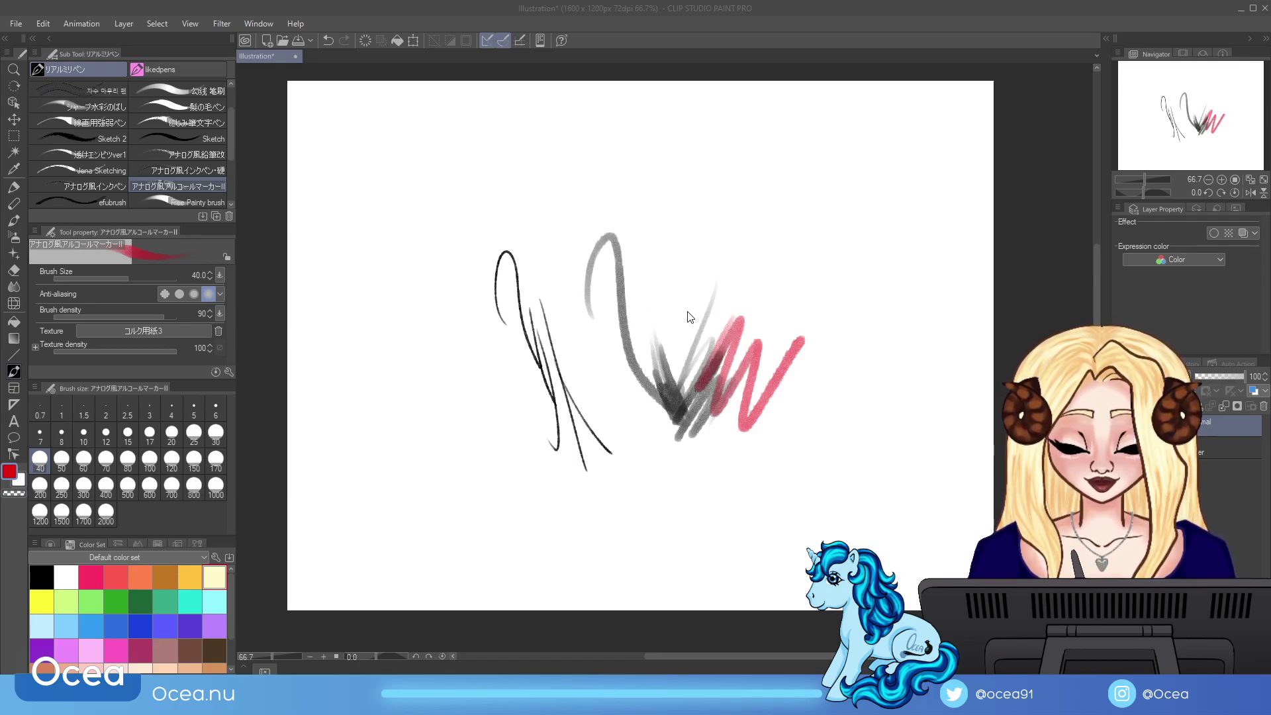
left_click(711, 263)
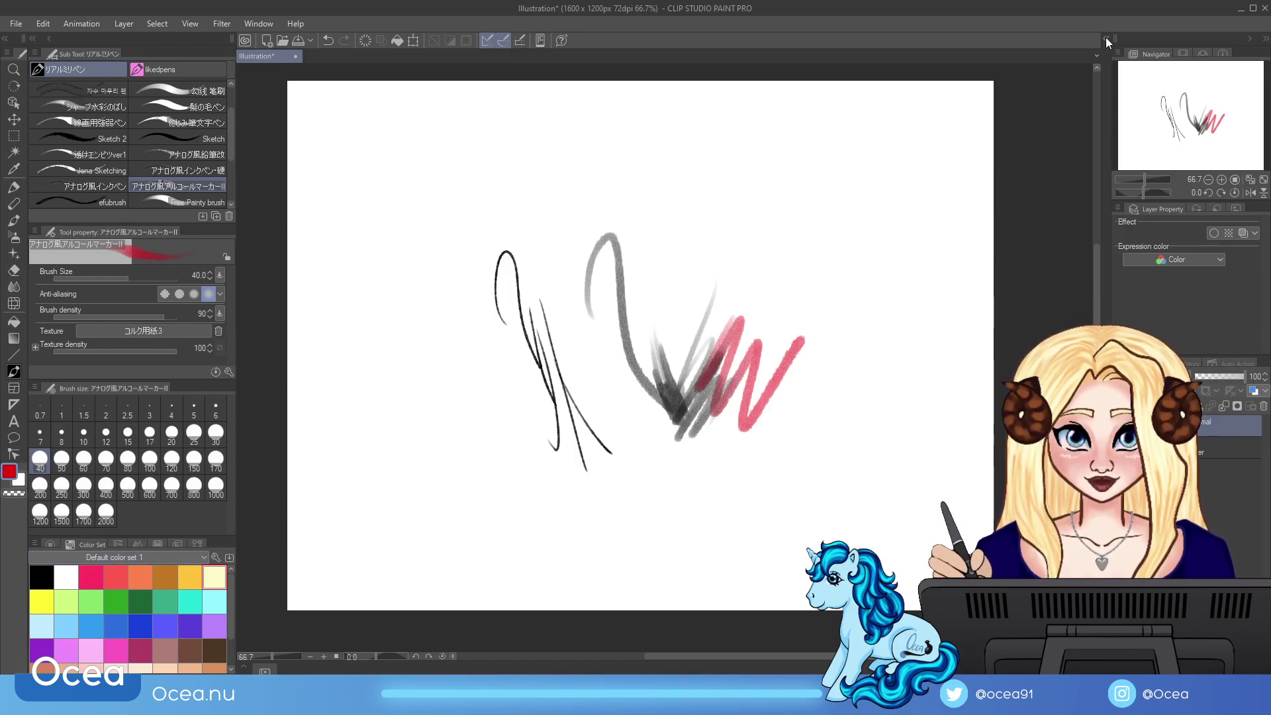
Step: Select efubrush and draw four red test strokes over the existing marks
left_click(109, 200)
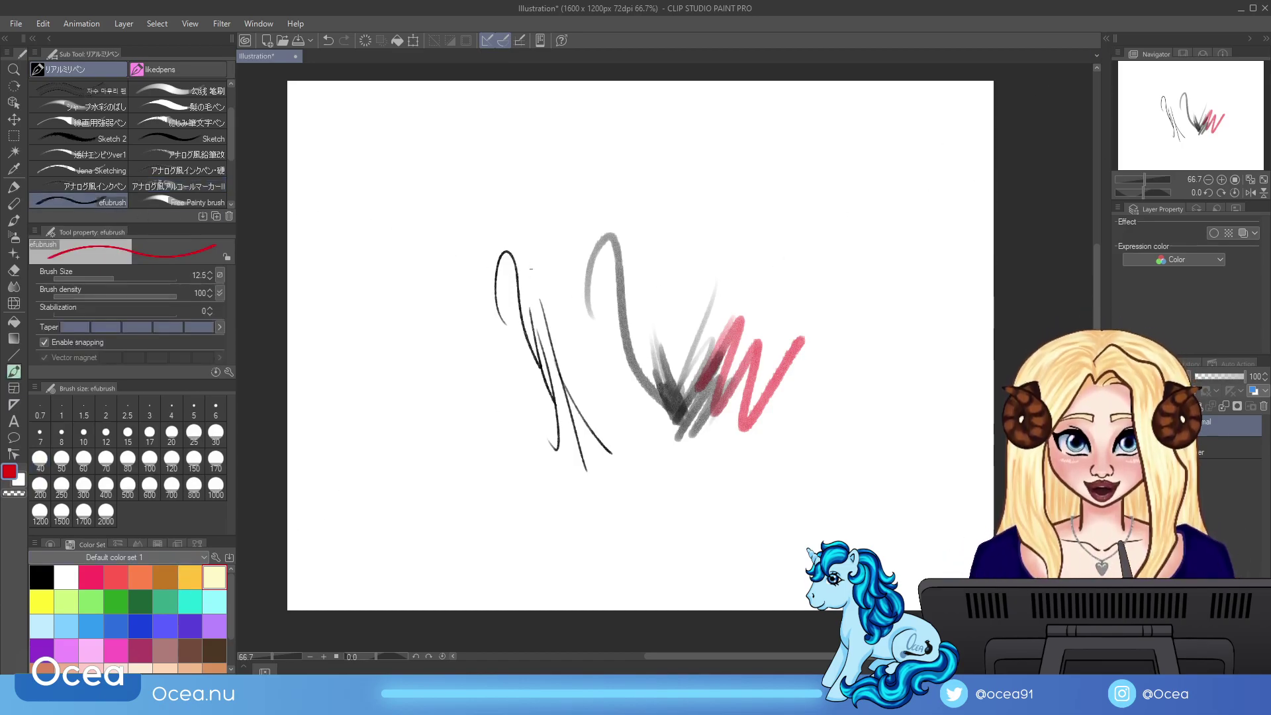
left_click_drag(593, 273, 619, 403)
left_click_drag(621, 308, 633, 407)
left_click_drag(630, 295, 650, 416)
mouse_move(639, 318)
left_mouse_down()
mouse_move(673, 459)
mouse_move(632, 493)
mouse_move(670, 482)
left_mouse_up()
Step: Choose black, clear the layer, and draw a curved stroke and narrow loops with efubrush
left_click(47, 567)
left_click(365, 40)
mouse_move(464, 312)
left_mouse_down()
mouse_move(518, 381)
mouse_move(576, 412)
left_mouse_up()
left_click_drag(514, 290, 582, 435)
Step: Test Free Painty brush with black strokes and dense shading, and blend turquoise hatching over the shading
left_click(197, 202)
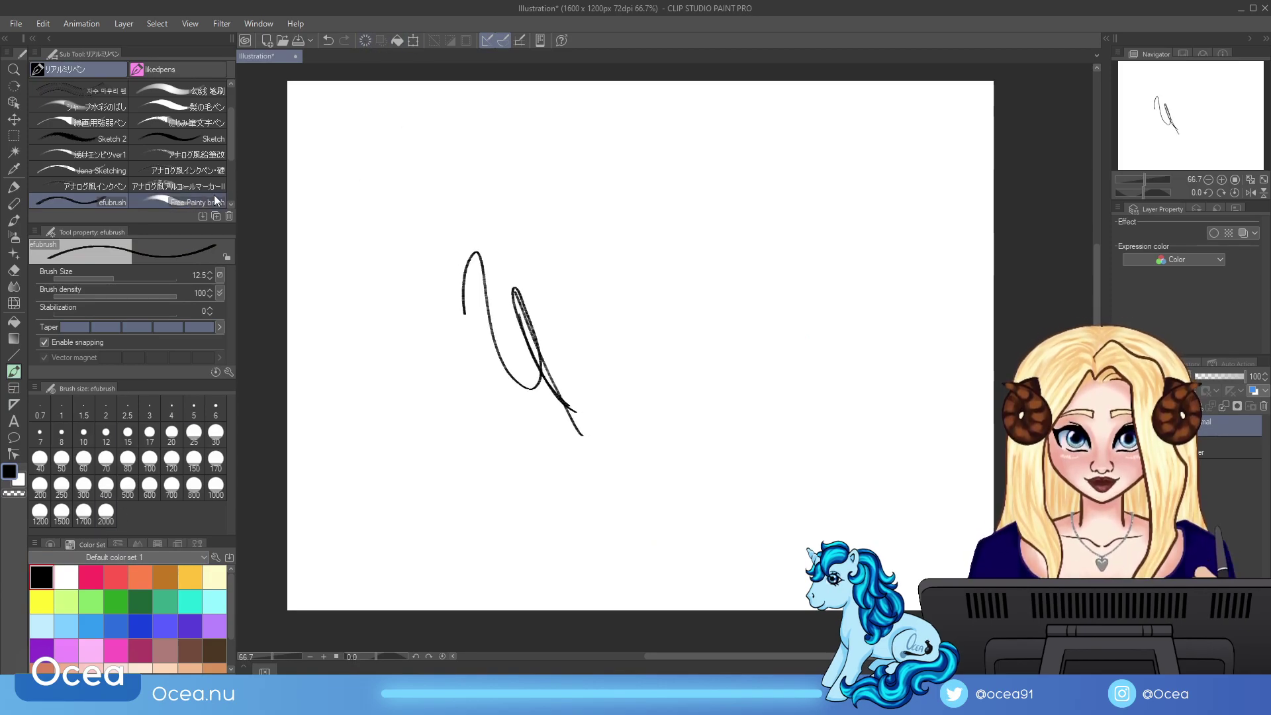
left_click_drag(594, 268, 619, 314)
mouse_move(653, 238)
left_mouse_down()
mouse_move(632, 398)
mouse_move(670, 437)
mouse_move(639, 376)
mouse_move(669, 423)
mouse_move(689, 417)
mouse_move(653, 361)
mouse_move(686, 407)
left_mouse_up()
left_click(190, 602)
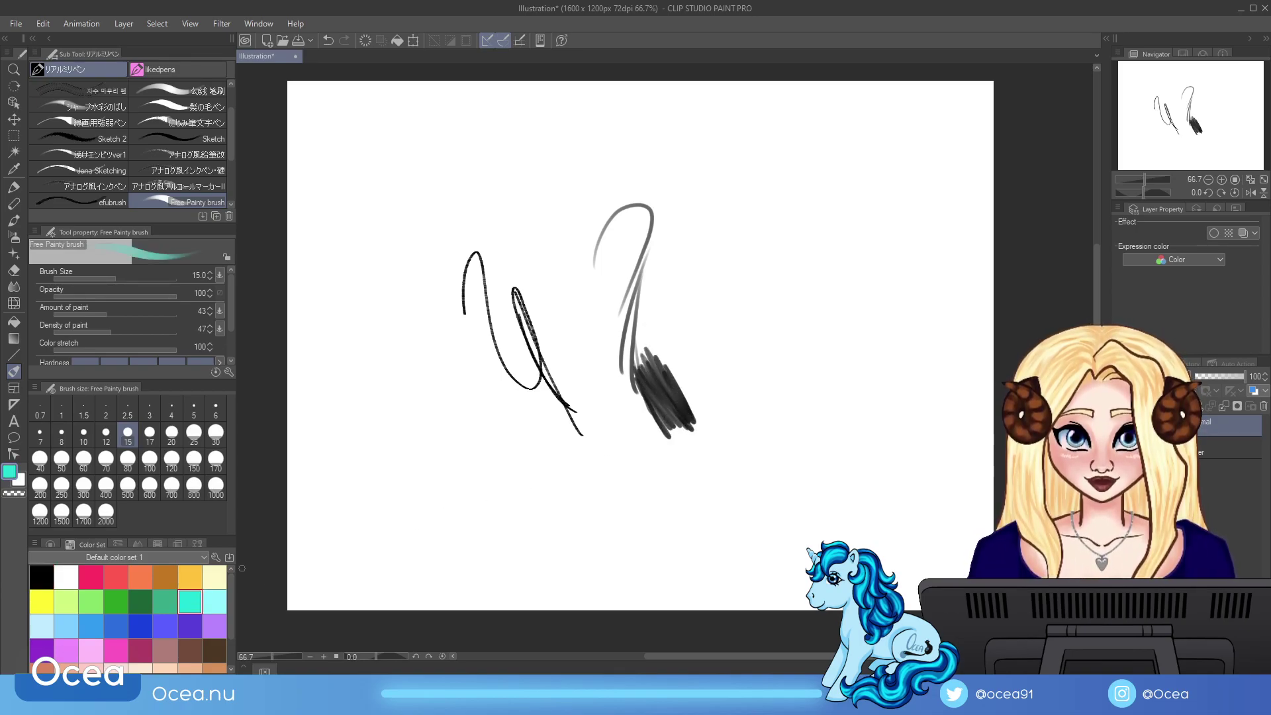
mouse_move(637, 343)
left_mouse_down()
mouse_move(665, 424)
mouse_move(682, 407)
left_mouse_up()
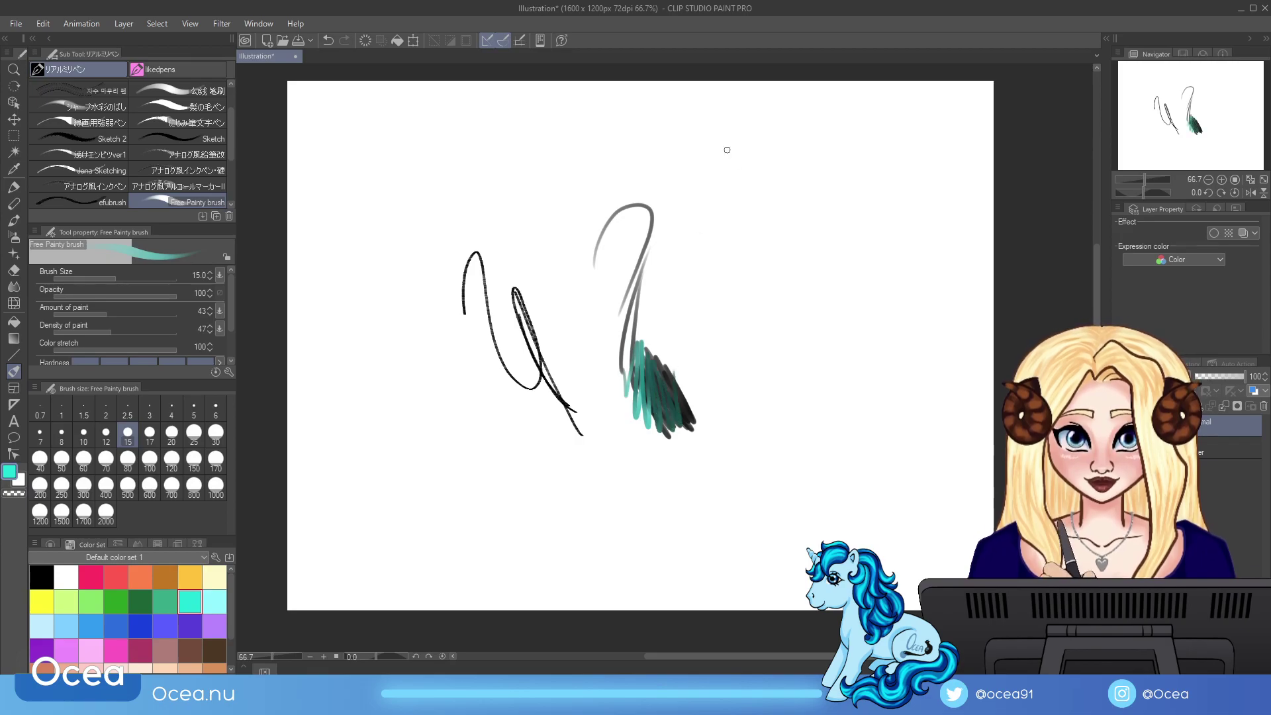
Step: Clear the layer and move Free Painty brush to the likedpens group
left_click(366, 43)
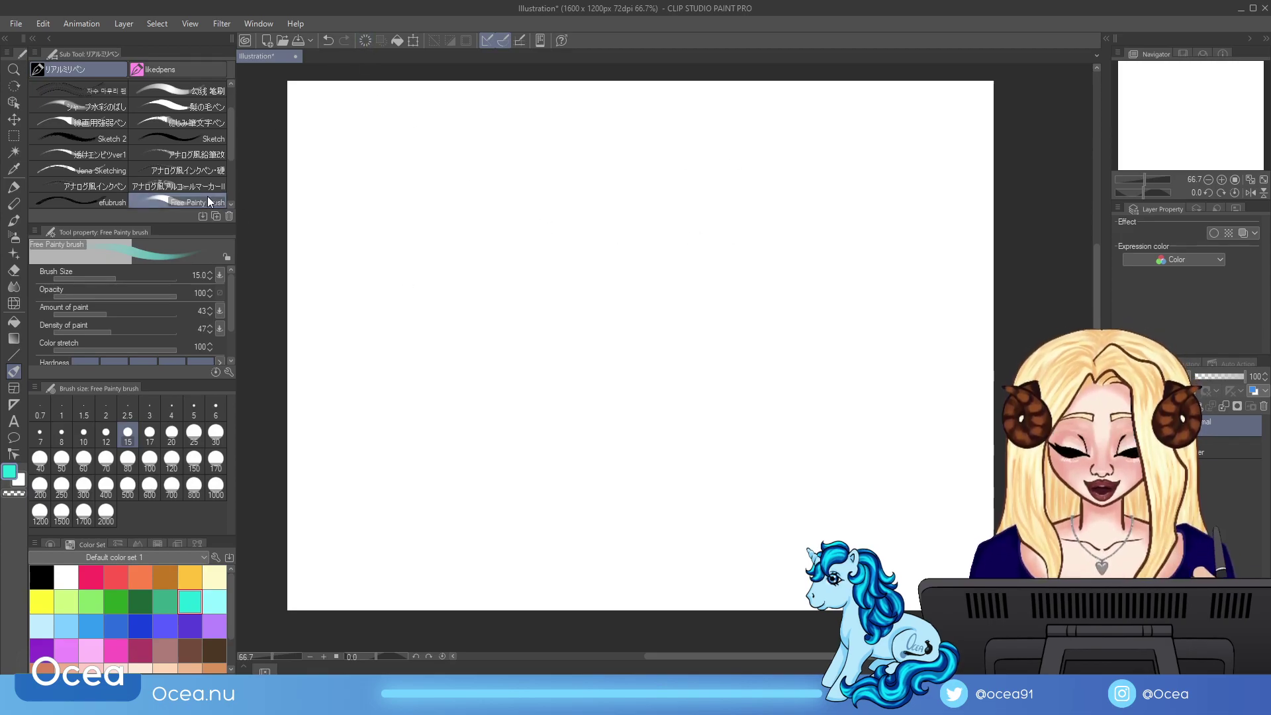
left_click_drag(200, 69, 198, 67)
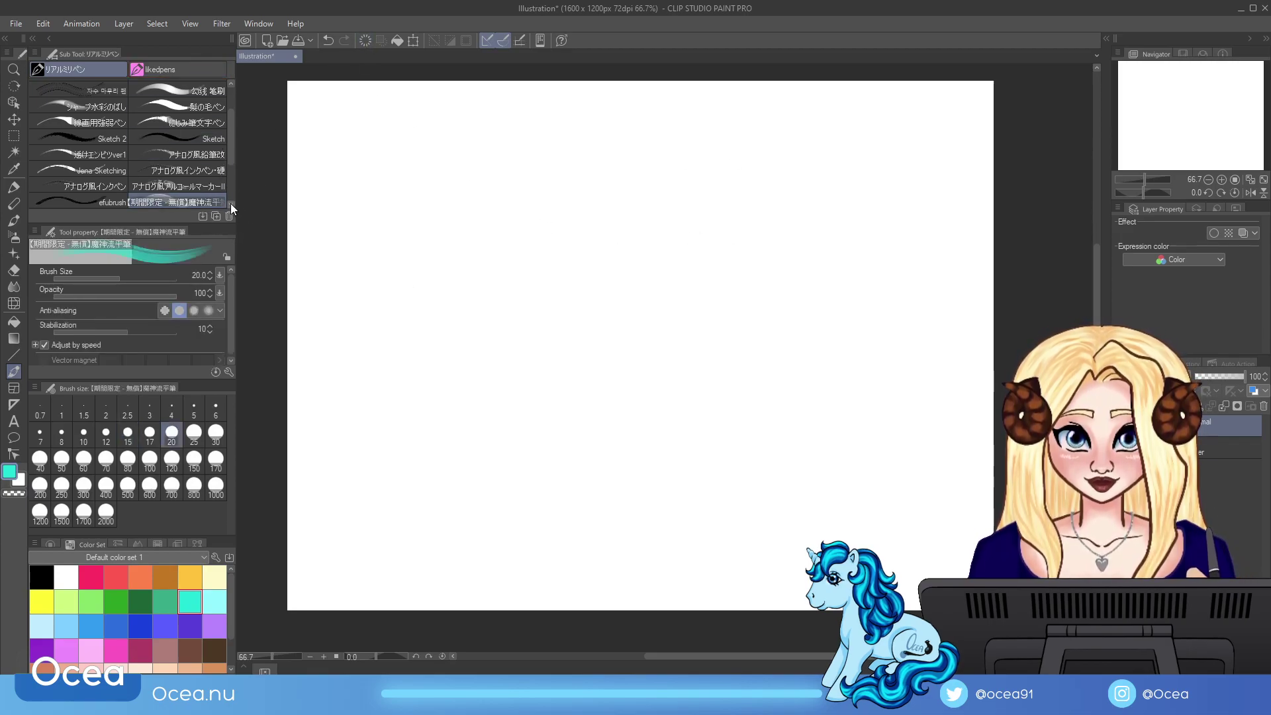
Step: Draw a long curve and several crossing turquoise strokes with the 【期間限定・無償】魔神流平筆 brush
left_click_drag(393, 292, 507, 380)
left_click_drag(471, 268, 545, 434)
left_click_drag(522, 339, 528, 510)
mouse_move(548, 358)
left_mouse_down()
mouse_move(525, 527)
mouse_move(500, 513)
left_mouse_up()
left_click_drag(559, 398, 498, 516)
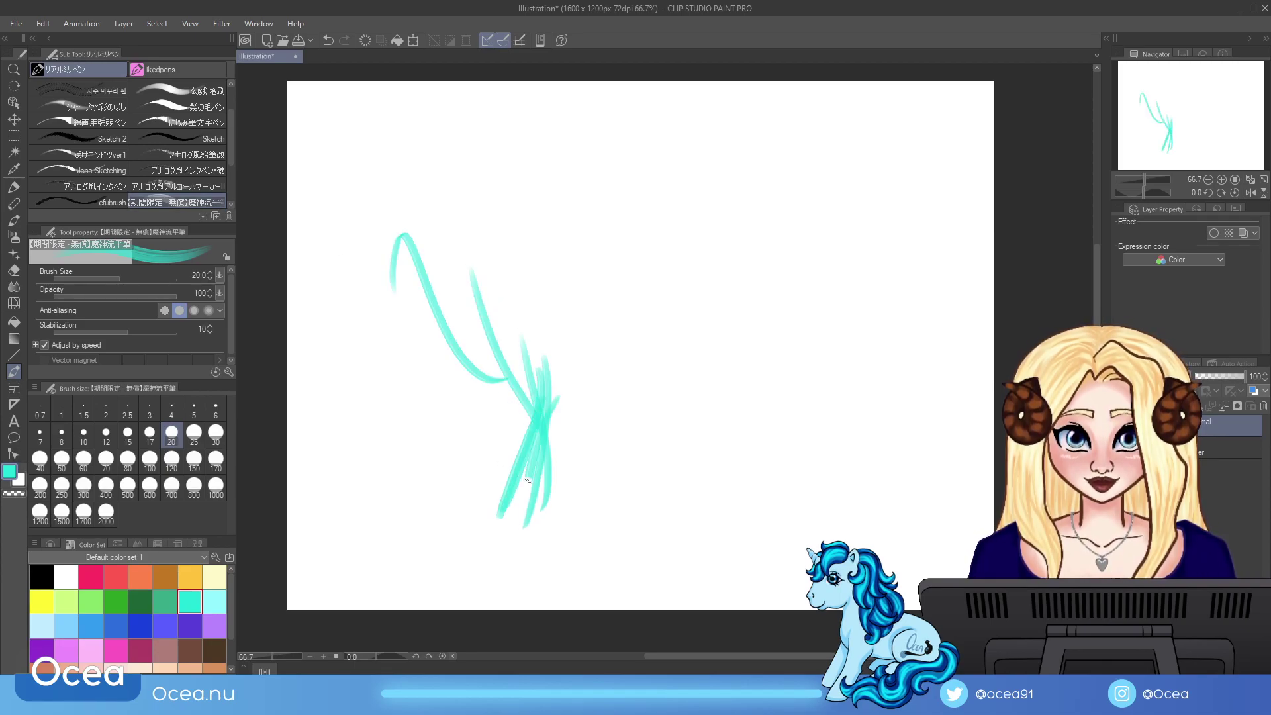
left_click_drag(531, 460, 553, 566)
left_click_drag(560, 445, 556, 553)
Step: Choose pale yellow and draw four strokes across the turquoise ones
left_click(214, 576)
left_click_drag(497, 379, 586, 490)
left_click_drag(526, 398, 580, 504)
left_click_drag(532, 422, 558, 539)
left_click_drag(521, 446, 548, 519)
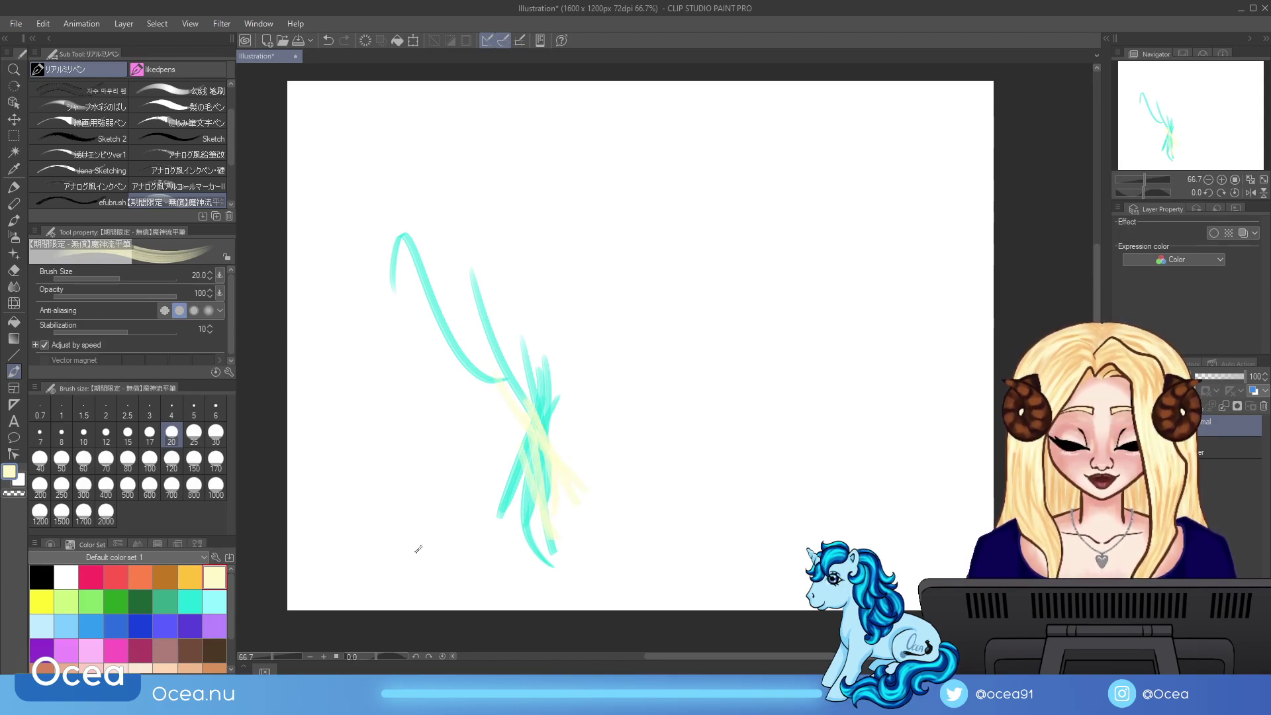
Step: Choose light purple, layer strokes over the turquoise and yellow marks, and clear the layer
left_click(214, 625)
left_click_drag(484, 416, 586, 540)
mouse_move(510, 447)
left_mouse_down()
mouse_move(576, 536)
mouse_move(536, 424)
left_mouse_up()
left_click_drag(540, 352, 564, 547)
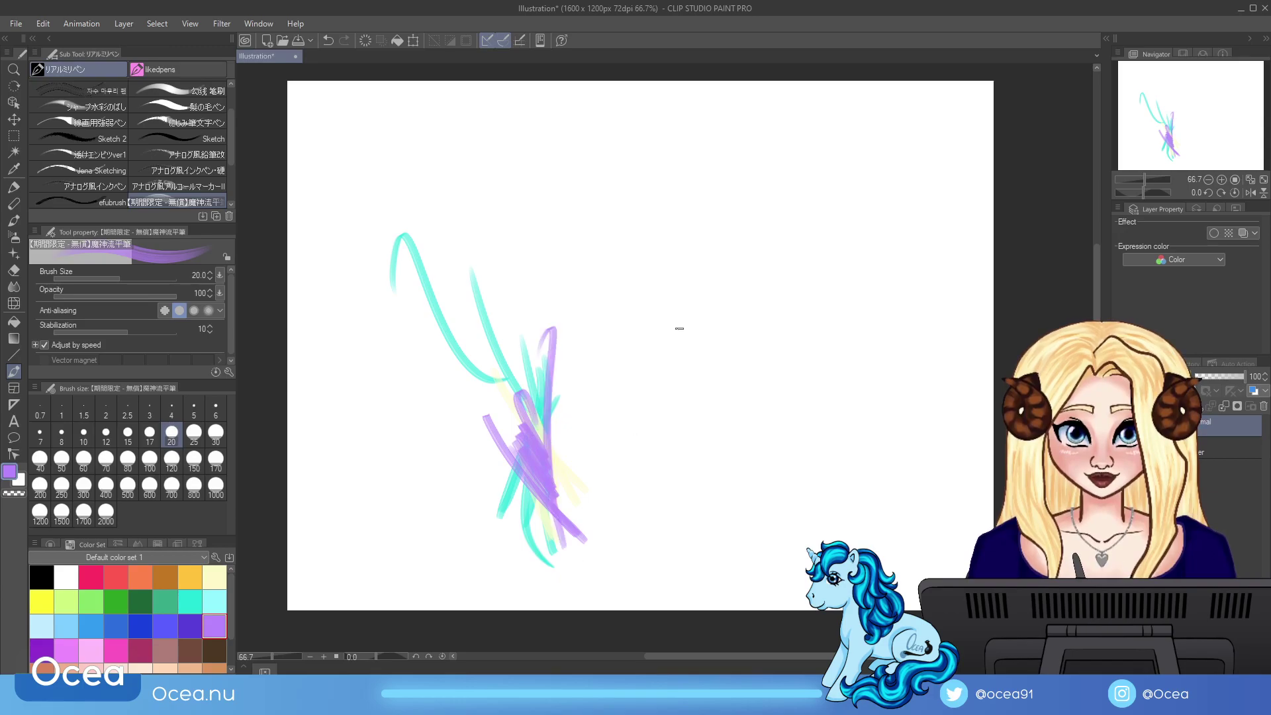
left_click(366, 40)
Step: Select the Limited Paint brush, brush overlapping purple strokes back and forth, and clear the layer
scroll(232, 201, "down", 3)
left_click(129, 137)
mouse_move(466, 368)
left_mouse_down()
mouse_move(506, 253)
mouse_move(476, 276)
mouse_move(478, 360)
mouse_move(455, 284)
mouse_move(463, 340)
mouse_move(470, 327)
left_mouse_up()
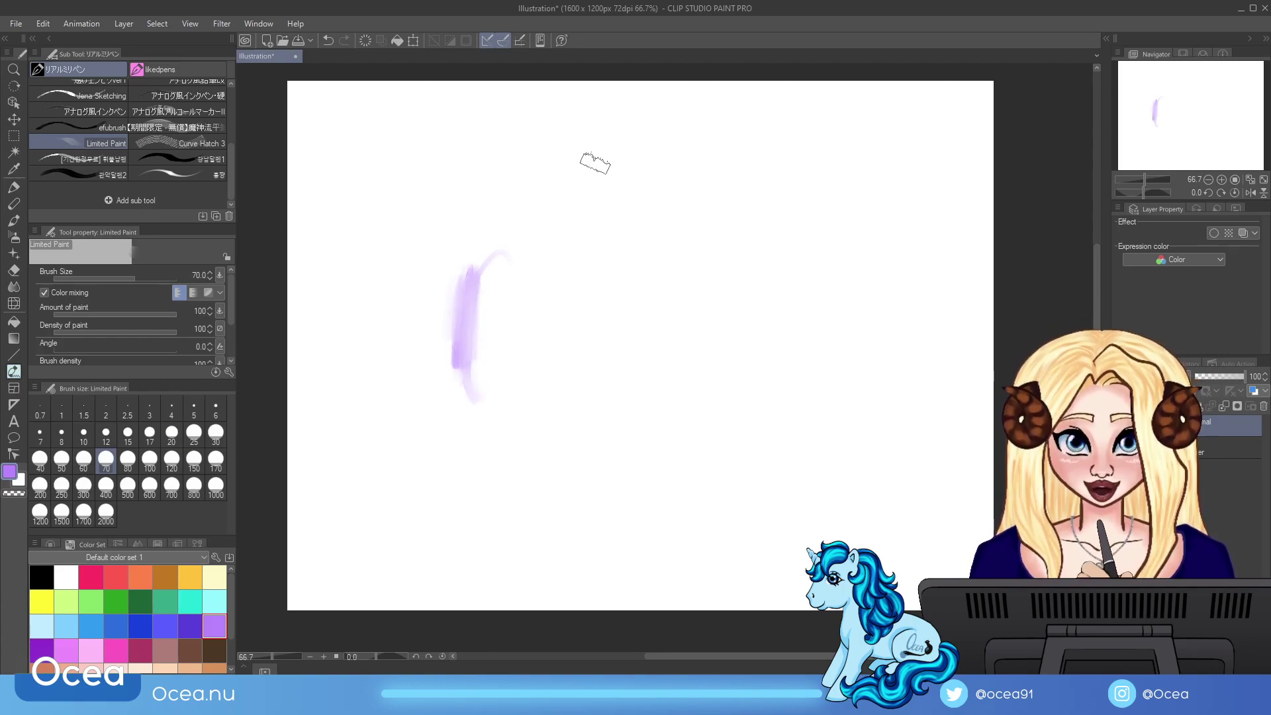
mouse_move(447, 374)
left_mouse_down()
mouse_move(519, 264)
mouse_move(470, 367)
mouse_move(503, 247)
mouse_move(443, 371)
left_mouse_up()
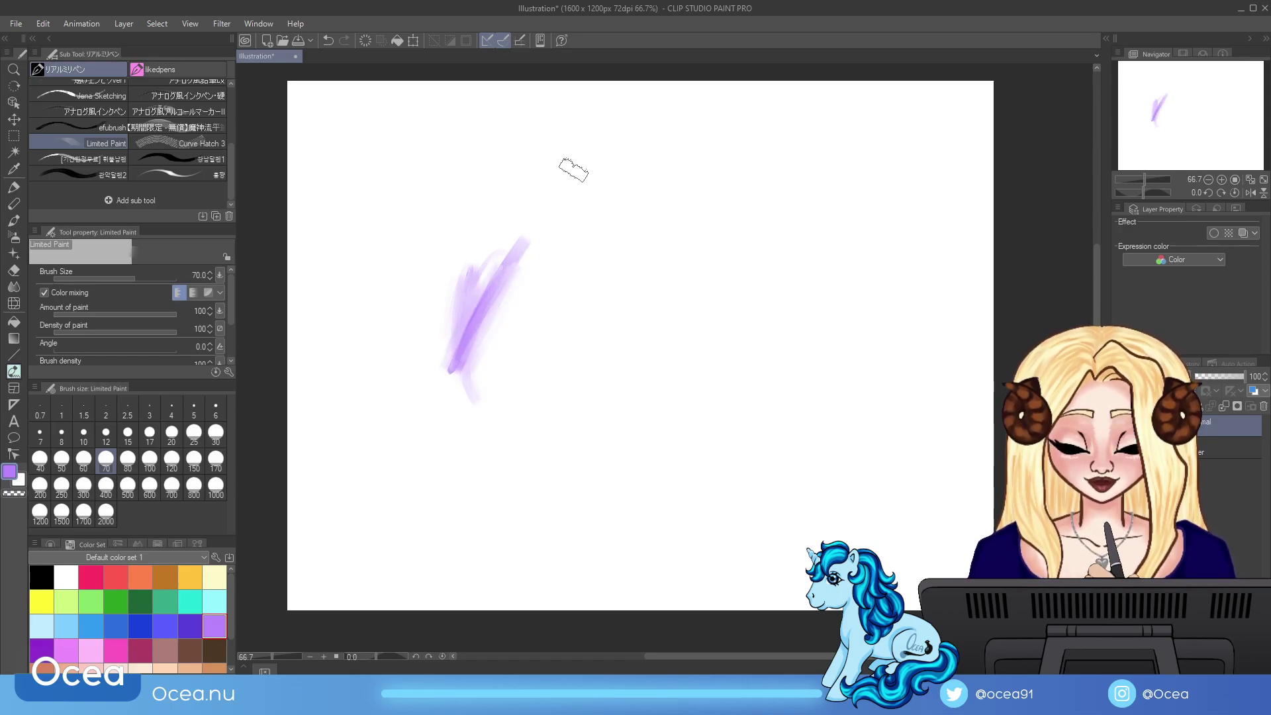
left_click(365, 41)
Step: Paint a fan of fading purple strokes downward from one point with Limited Paint, and clear the layer
left_click_drag(658, 282, 616, 350)
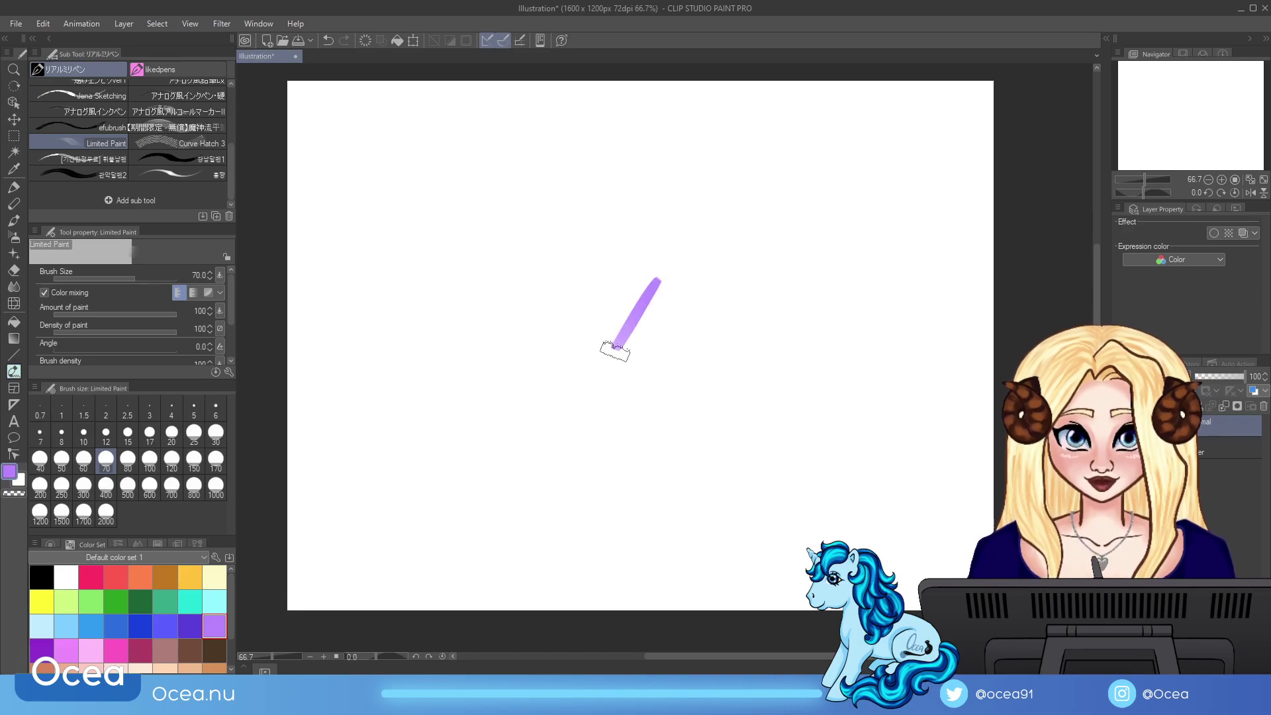
mouse_move(653, 291)
left_mouse_down()
mouse_move(612, 378)
mouse_move(571, 407)
mouse_move(612, 434)
left_mouse_up()
left_click_drag(639, 313, 603, 464)
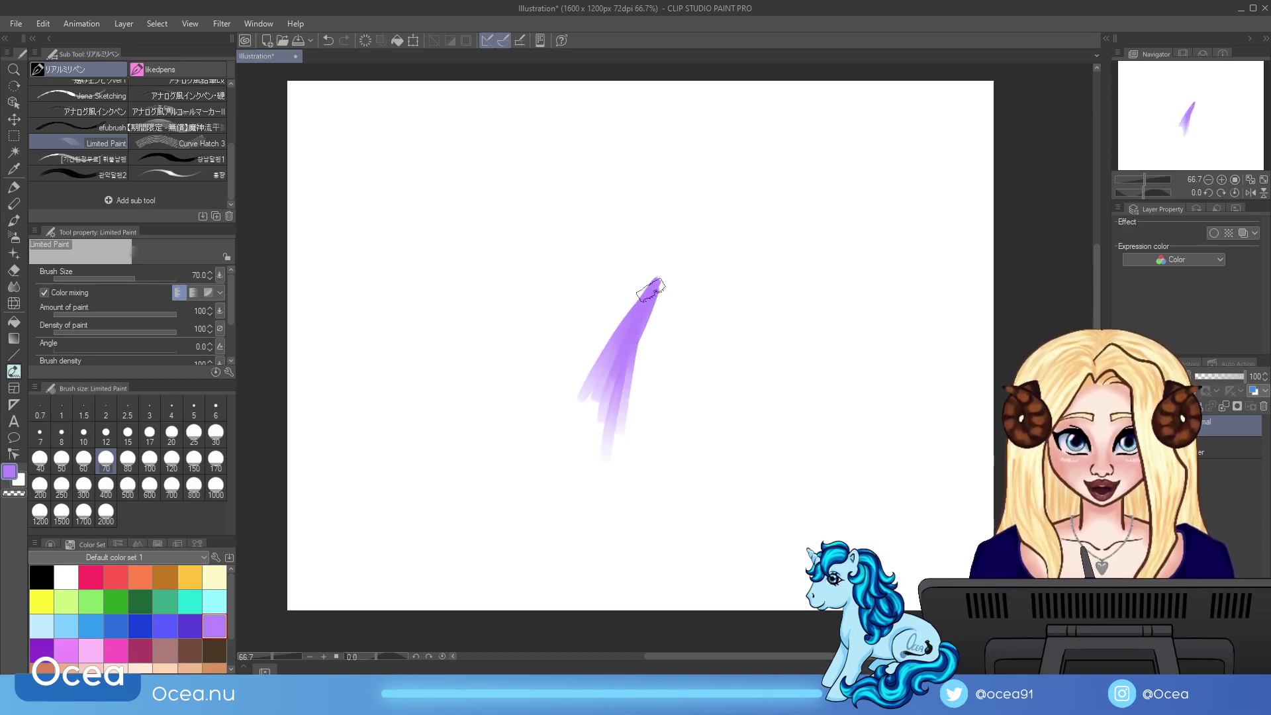
left_click_drag(655, 290, 659, 432)
left_click_drag(640, 329, 636, 424)
left_click_drag(643, 326, 641, 437)
left_click_drag(641, 345, 657, 462)
mouse_move(656, 299)
left_mouse_down()
mouse_move(708, 427)
mouse_move(679, 407)
left_mouse_up()
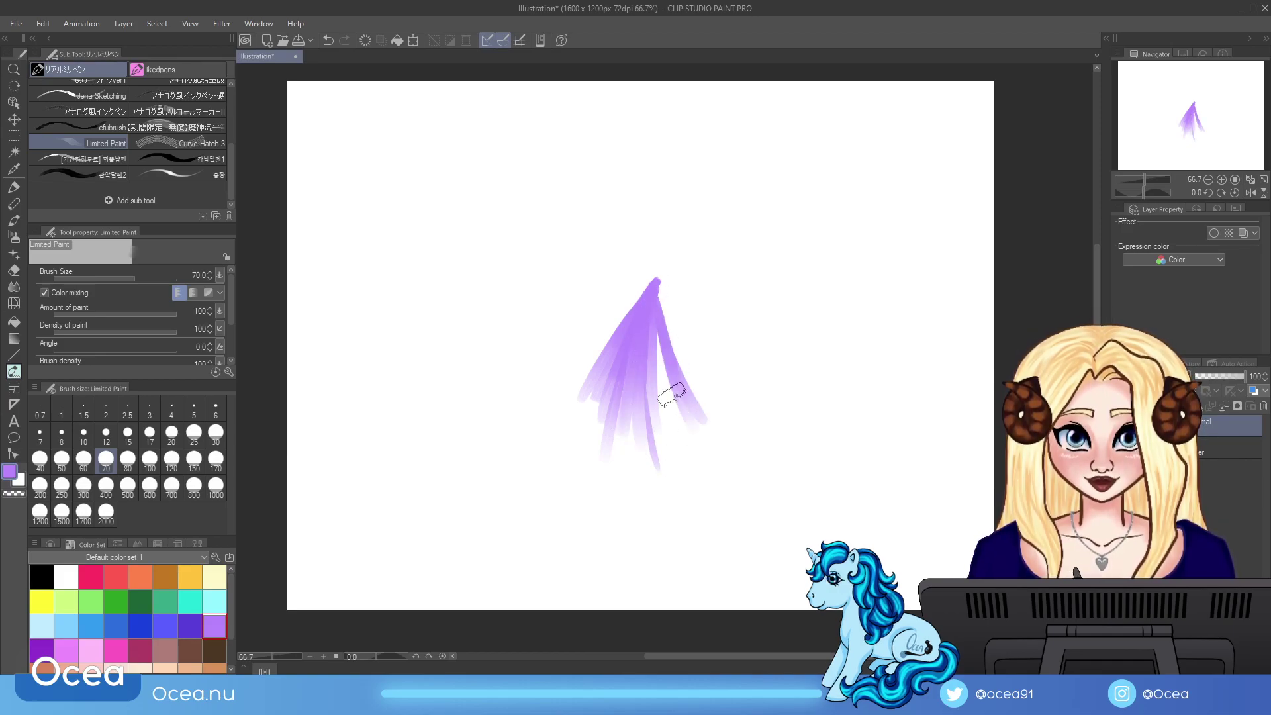
left_click_drag(647, 366, 699, 490)
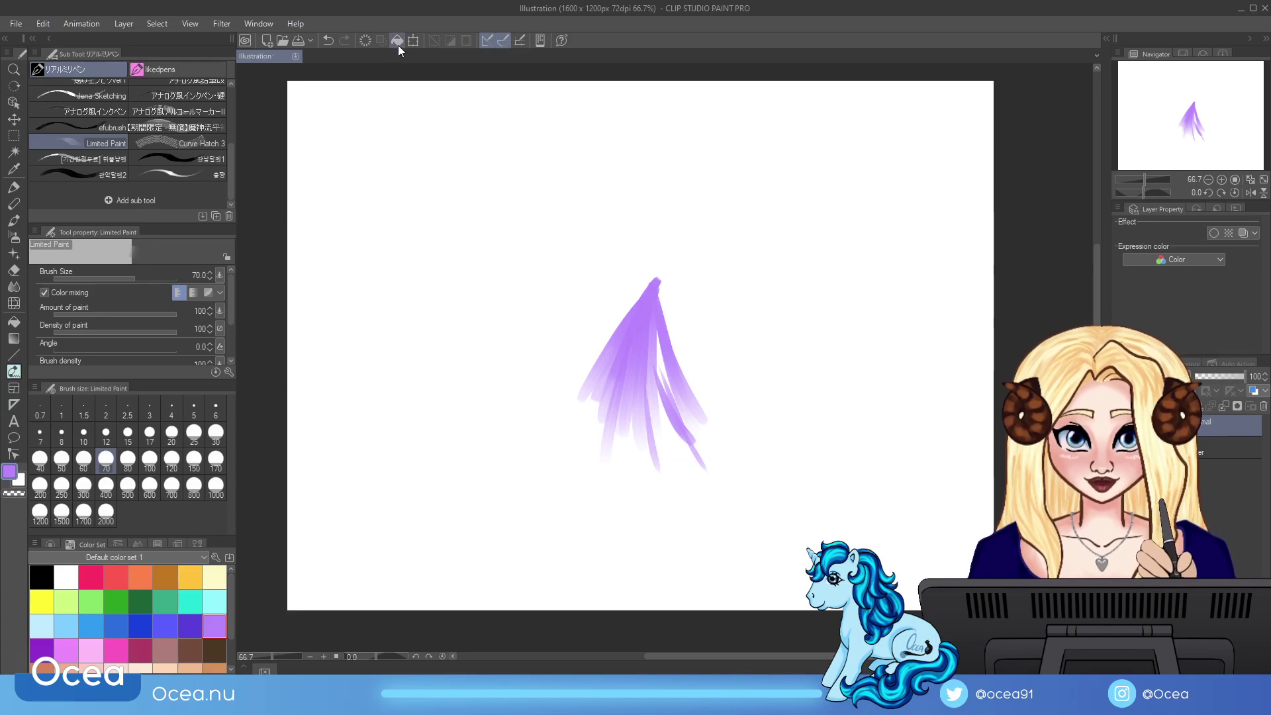
left_click(365, 40)
Step: Select the Korean-named pen directly below Curve Hatch 3 and draw a curve and several long black strokes
left_click(173, 159)
left_click_drag(457, 328, 517, 356)
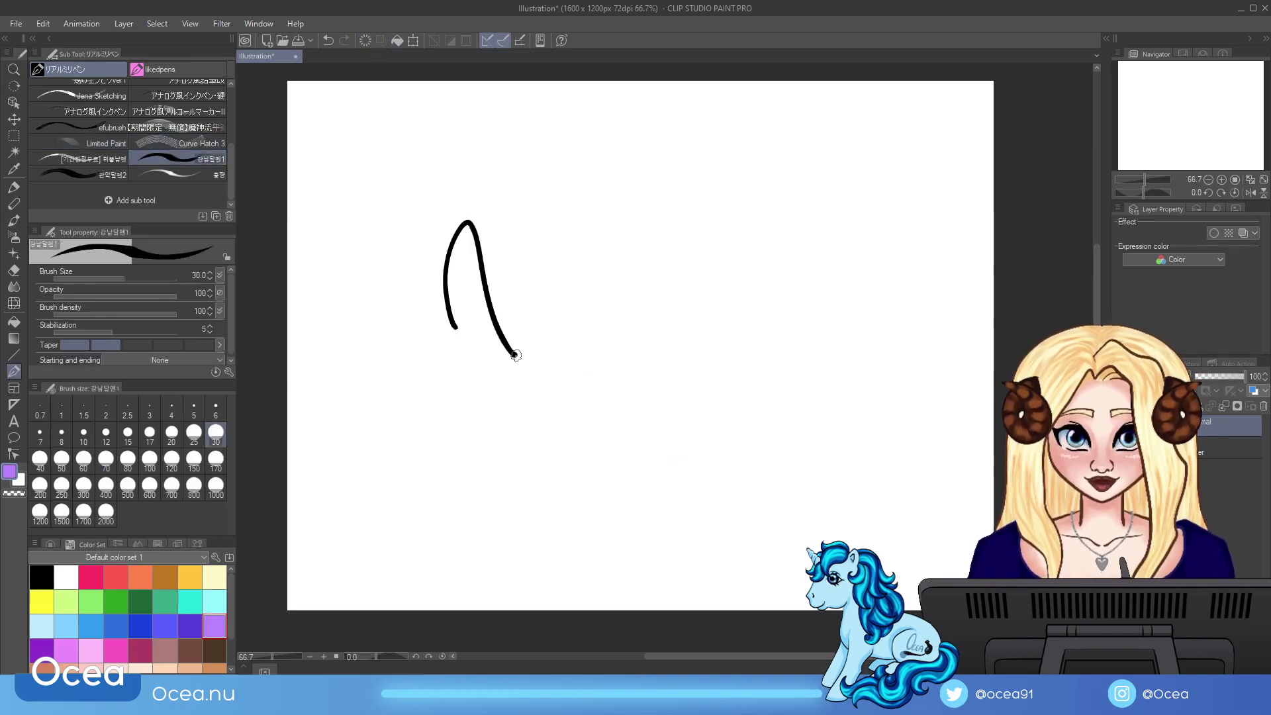
left_click_drag(512, 296, 559, 454)
mouse_move(533, 411)
left_mouse_down()
mouse_move(547, 530)
mouse_move(568, 527)
left_mouse_up()
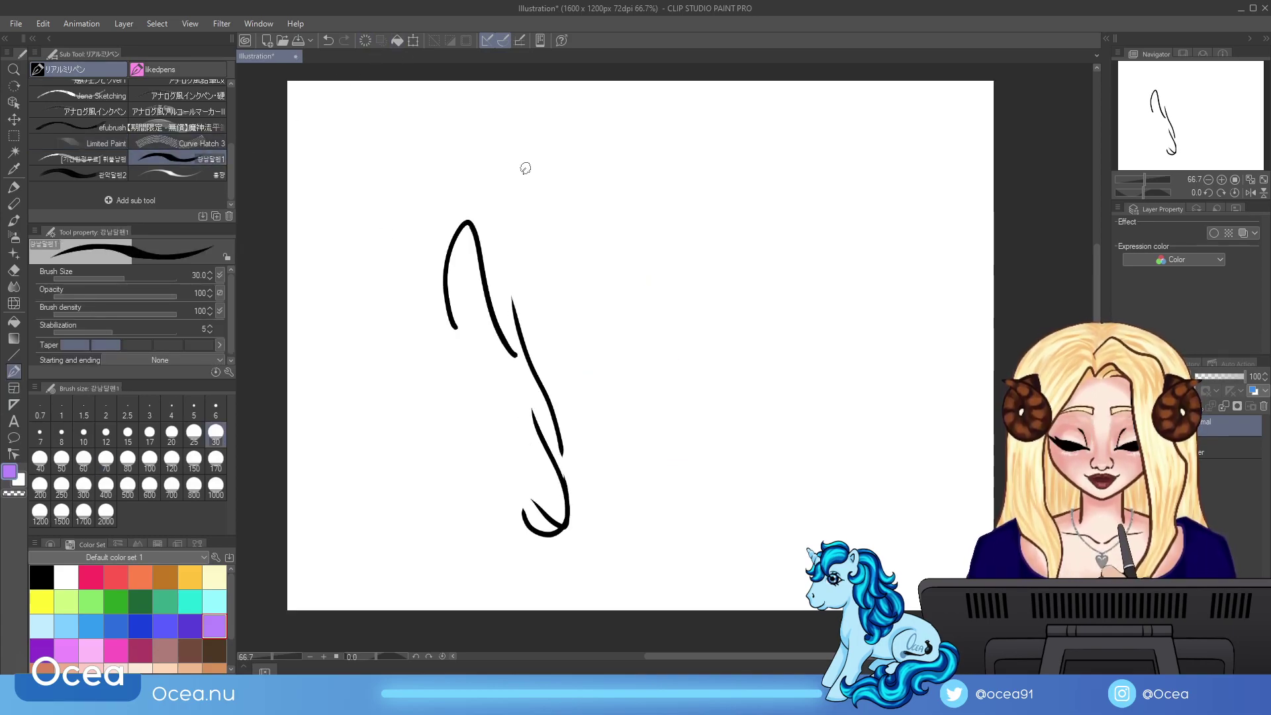
Step: Clear the layer, test the Korean-named pen numbered 2 with a long curve and tapered black strokes, and clear the layer
left_click(365, 40)
left_click(112, 175)
mouse_move(474, 374)
left_mouse_down()
mouse_move(503, 233)
mouse_move(585, 513)
left_mouse_up()
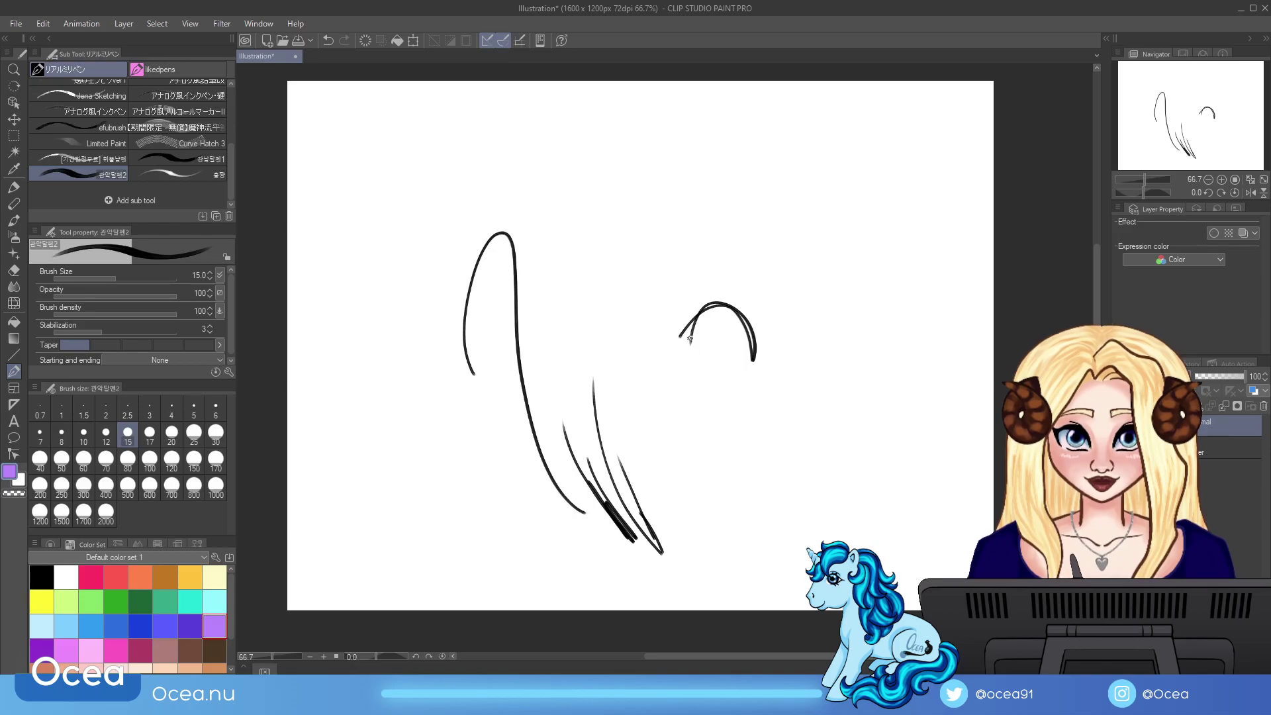
left_click(364, 41)
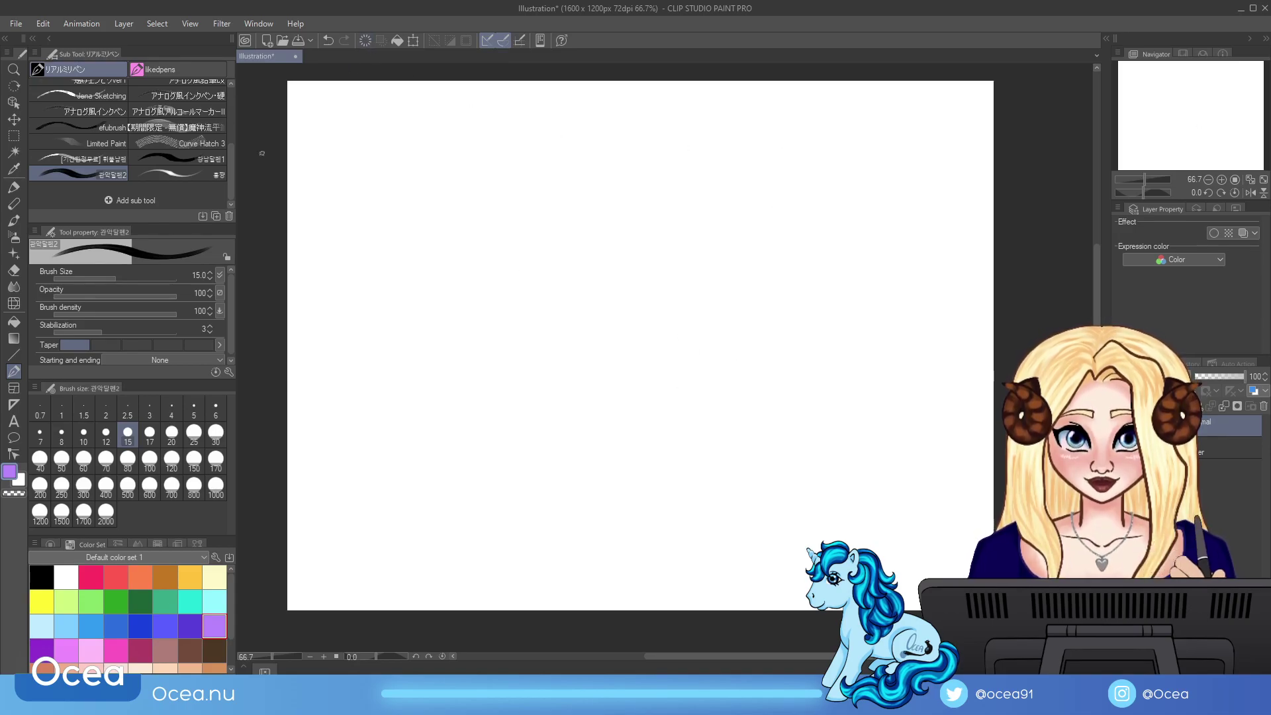
Step: Test the Korean-named pen beside it in light purple, then in black with a rounded curve and a shaded oval, clearing the layer after each color
left_click(176, 174)
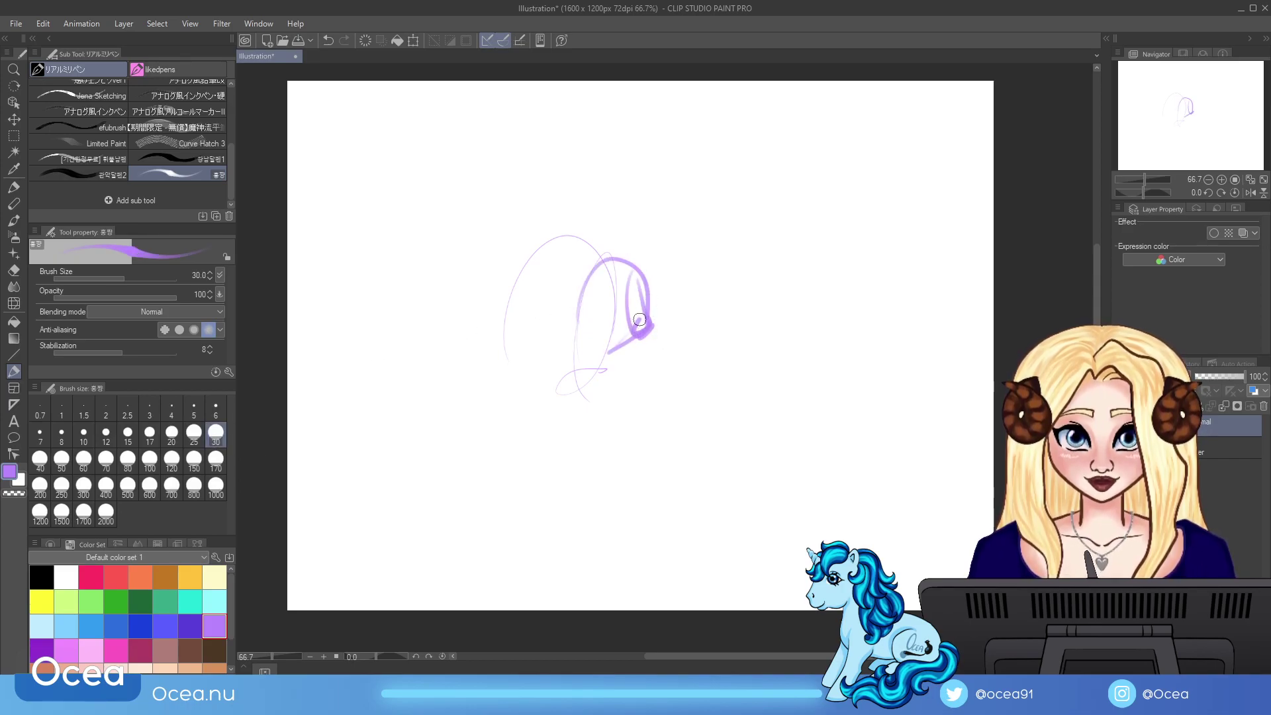
left_click(364, 40)
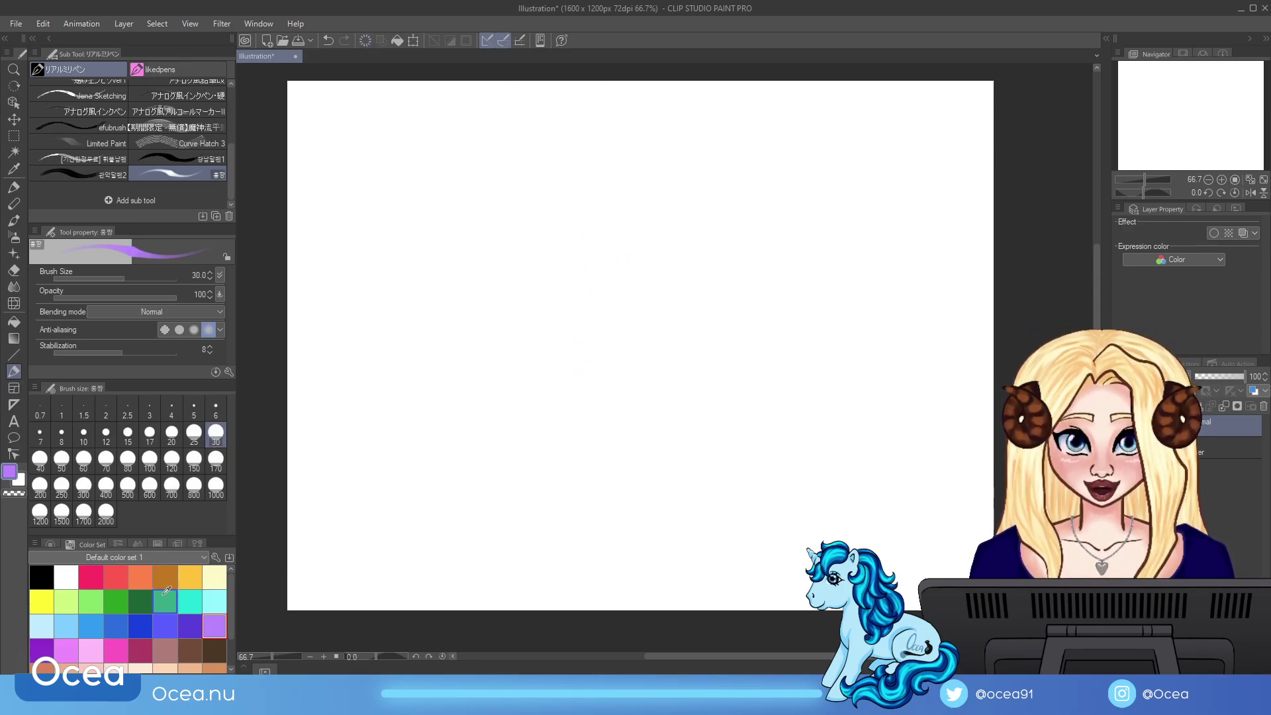
left_click(41, 577)
left_click_drag(560, 326, 621, 359)
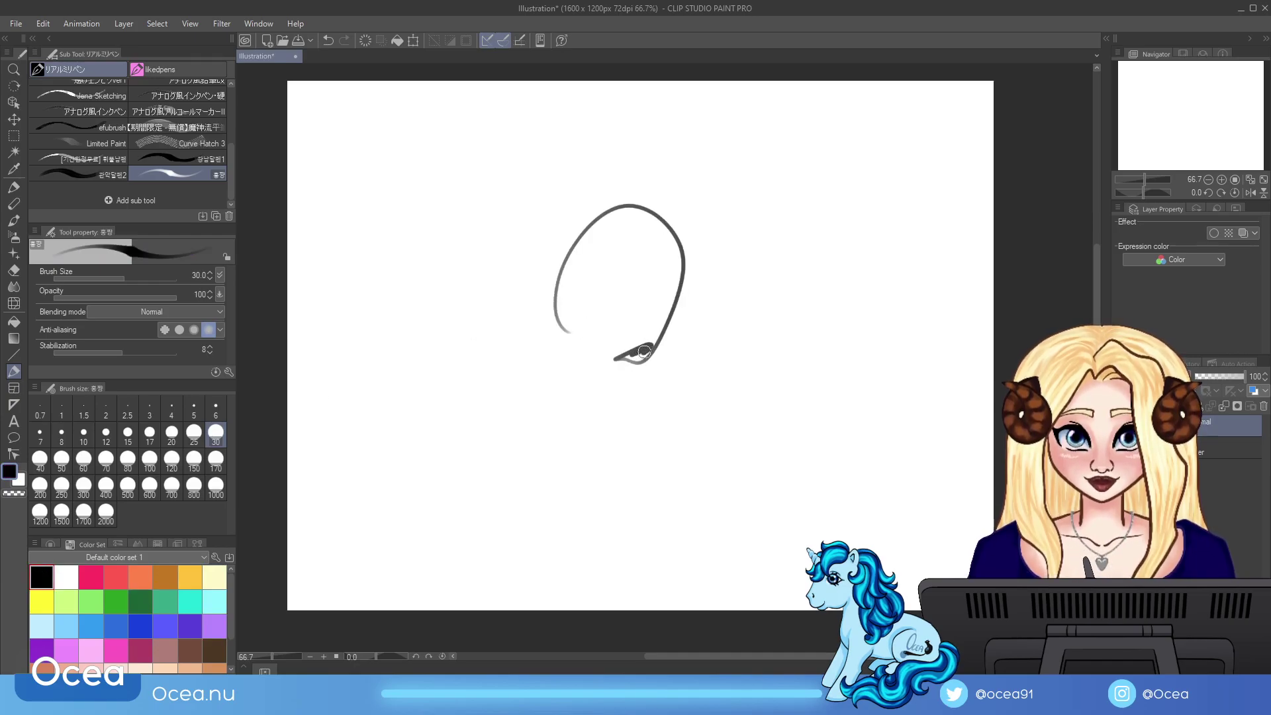
mouse_move(656, 217)
left_mouse_down()
mouse_move(678, 251)
mouse_move(675, 279)
left_mouse_up()
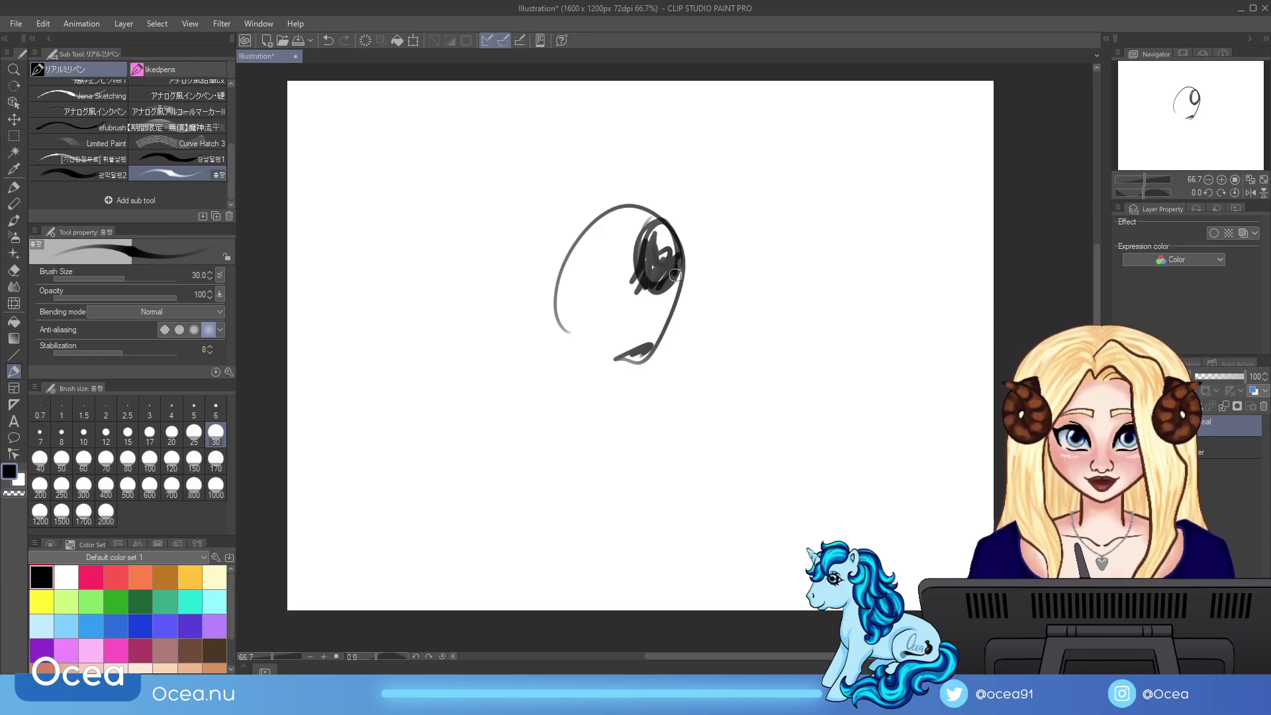
left_click_drag(647, 268, 654, 281)
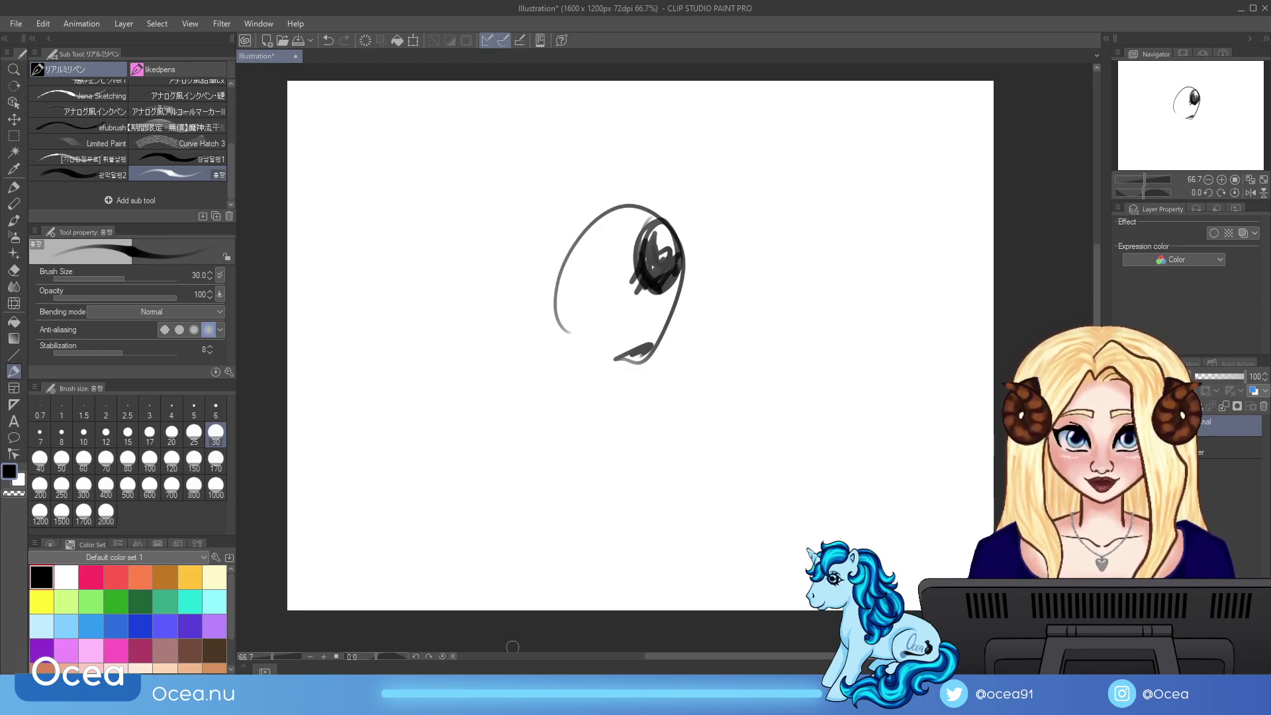
left_click(365, 41)
Step: Choose light cyan and sketch a rounded head outline with a narrowed chin, jaw and ear
left_click(214, 601)
mouse_move(593, 161)
left_mouse_down()
mouse_move(564, 379)
mouse_move(613, 144)
mouse_move(709, 336)
left_mouse_up()
mouse_move(509, 295)
left_mouse_down()
mouse_move(512, 336)
mouse_move(551, 404)
left_mouse_up()
left_click_drag(510, 333, 568, 424)
left_click_drag(568, 431, 670, 387)
left_click_drag(670, 387, 672, 331)
left_click_drag(670, 351, 655, 380)
left_click_drag(505, 311, 512, 358)
left_click_drag(500, 284, 716, 235)
left_click_drag(706, 288, 661, 345)
mouse_move(667, 325)
left_mouse_down()
mouse_move(702, 334)
mouse_move(664, 382)
left_mouse_up()
Step: Add a horizontal eye line, a vertical face guideline and two eye shapes to the head sketch
left_click_drag(523, 306, 656, 288)
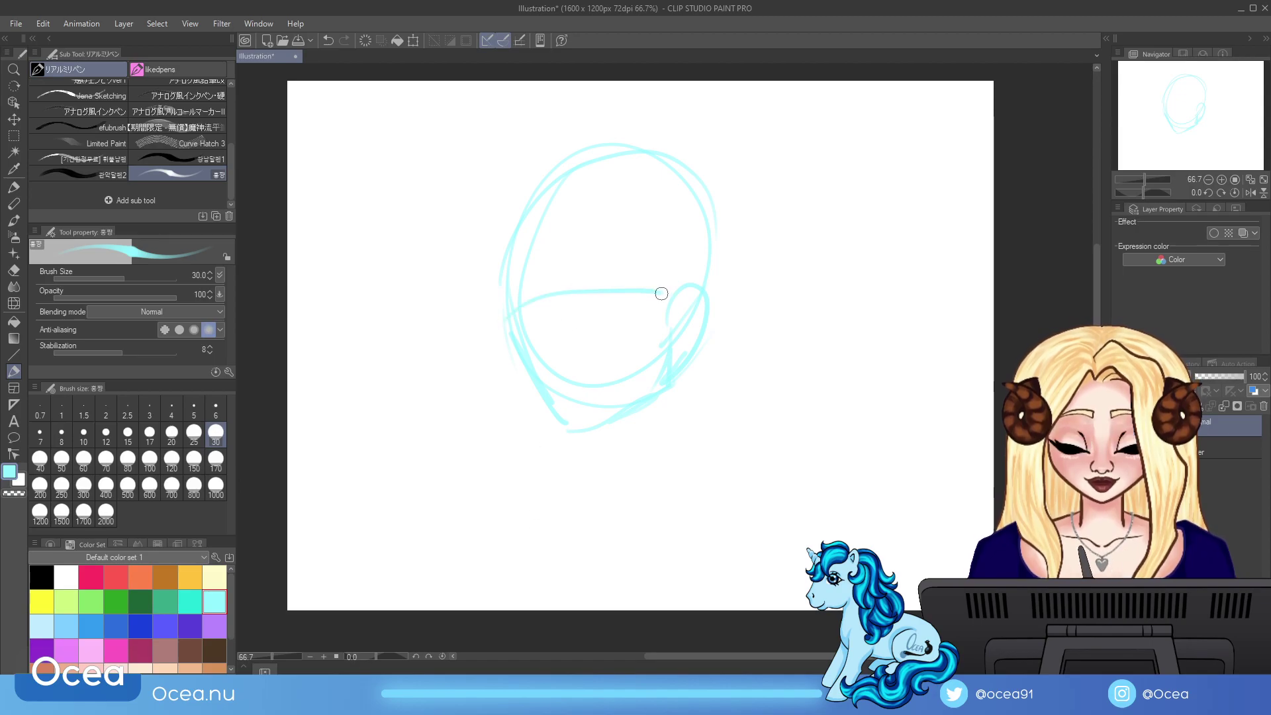
left_click_drag(561, 184, 584, 425)
left_click_drag(580, 285, 613, 304)
left_click_drag(613, 248, 625, 298)
mouse_move(505, 278)
left_mouse_down()
mouse_move(540, 293)
mouse_move(528, 329)
left_mouse_up()
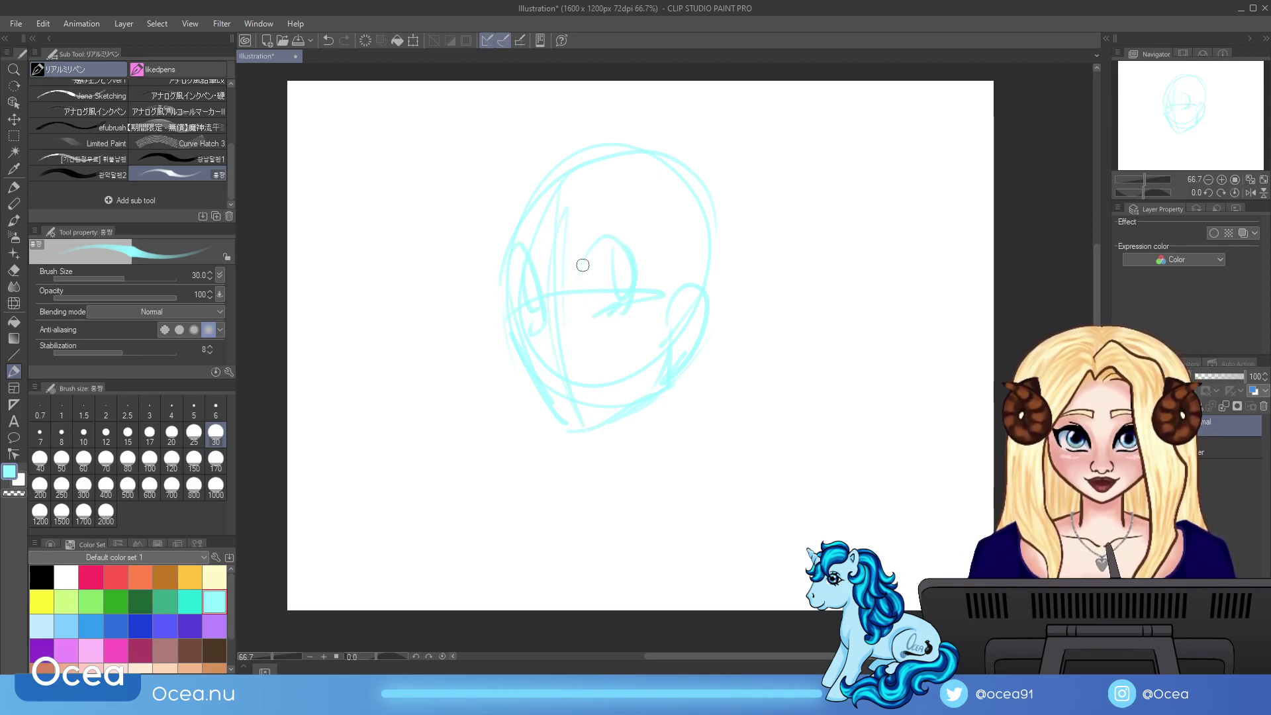
Step: Show the downloaded materials, filter them to brush tools, and browse the results for brushes to add
left_click(1107, 38)
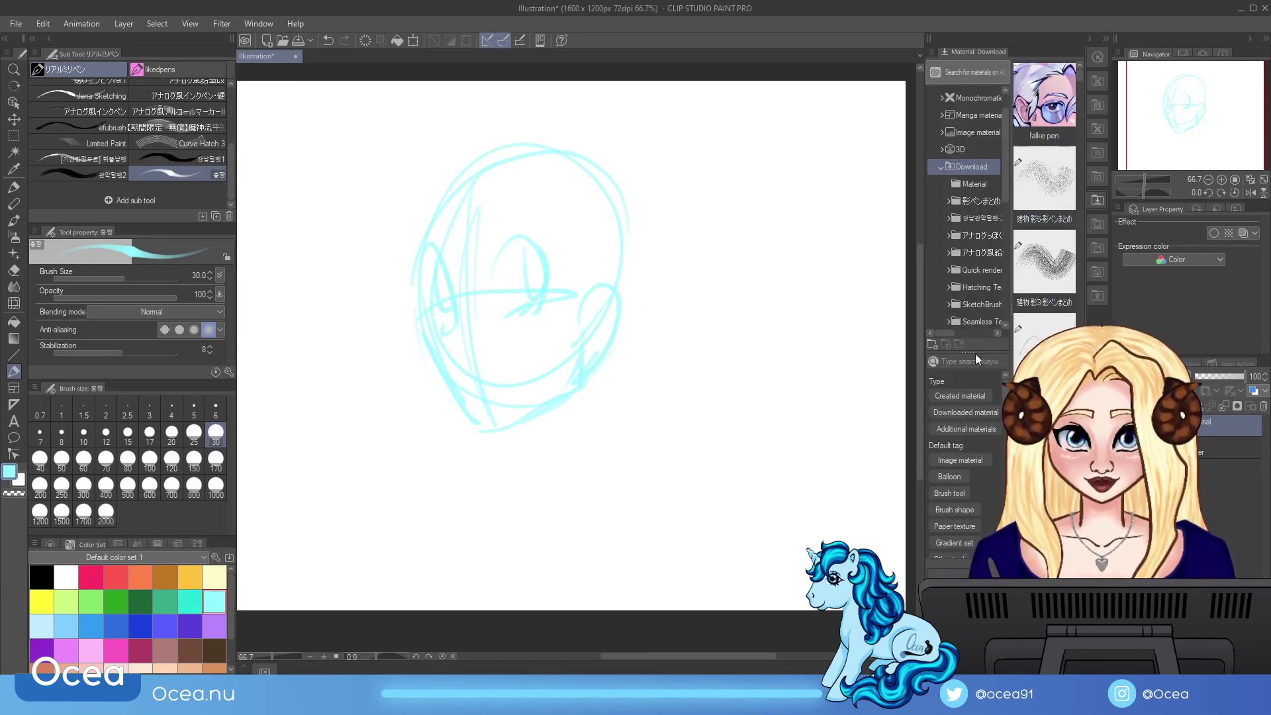
left_click(960, 493)
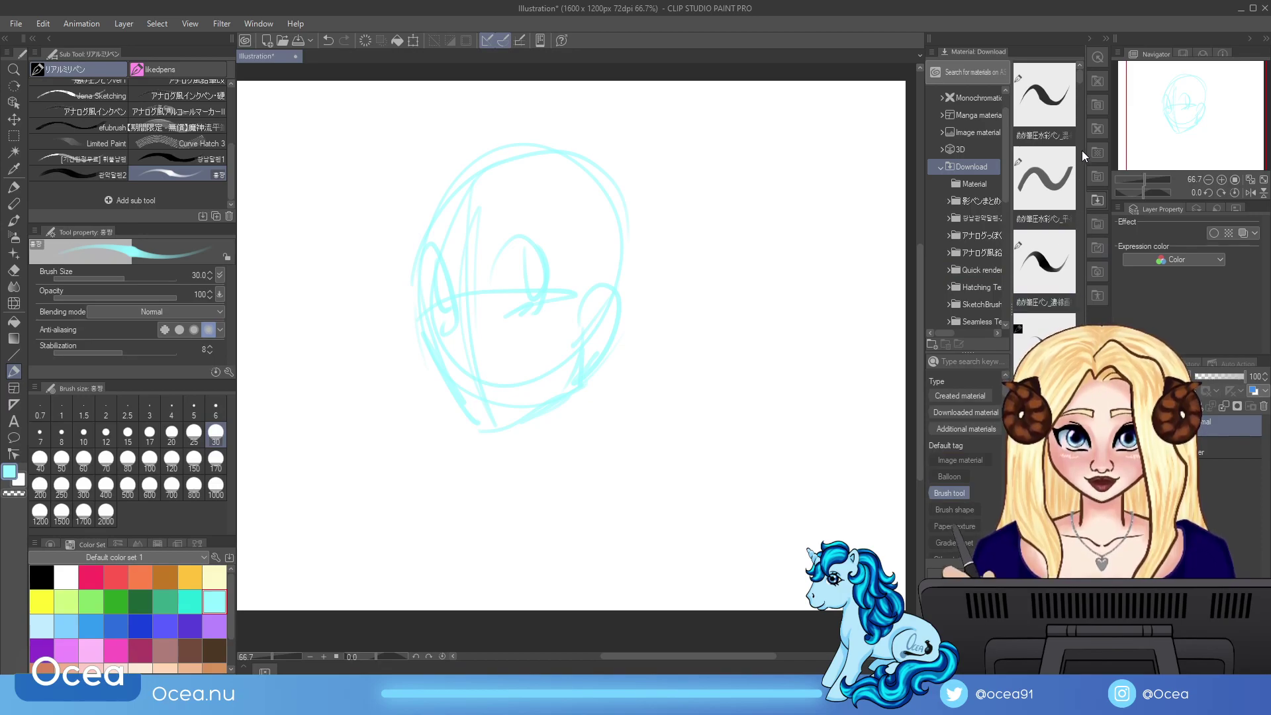
scroll(1080, 86, "down", 5)
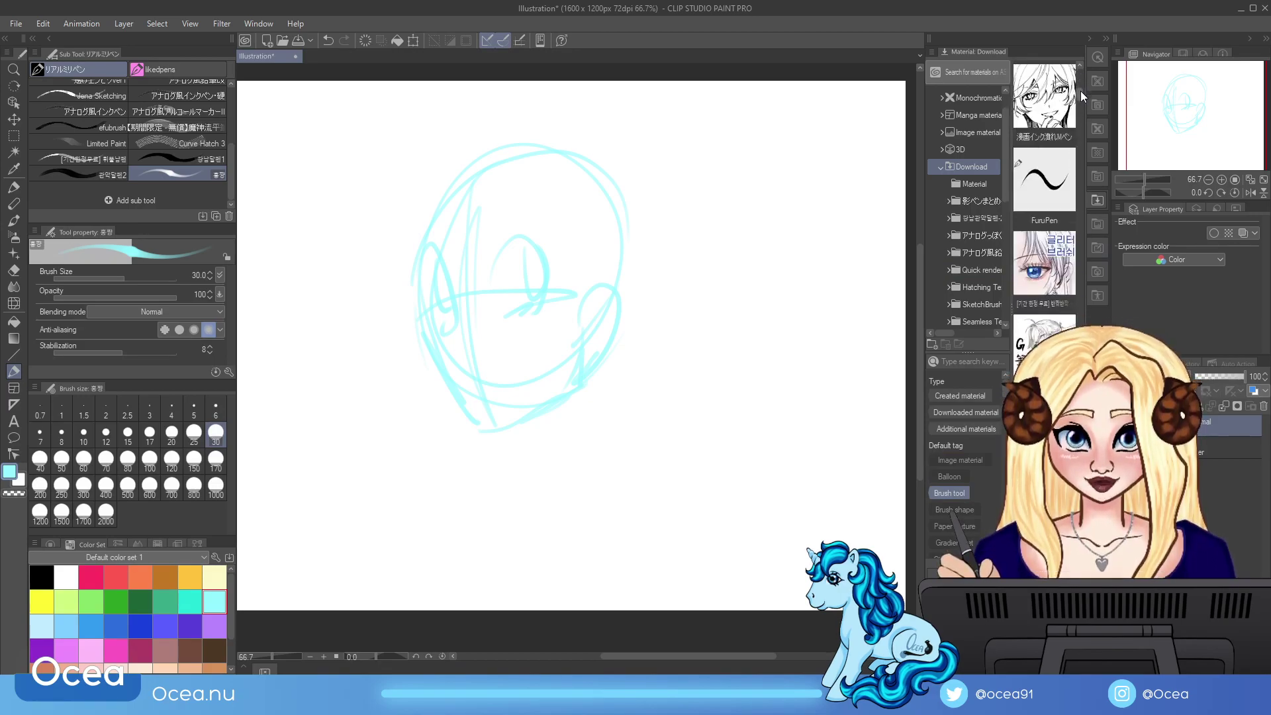
left_click_drag(1080, 96, 1078, 127)
scroll(1078, 129, "down", 8)
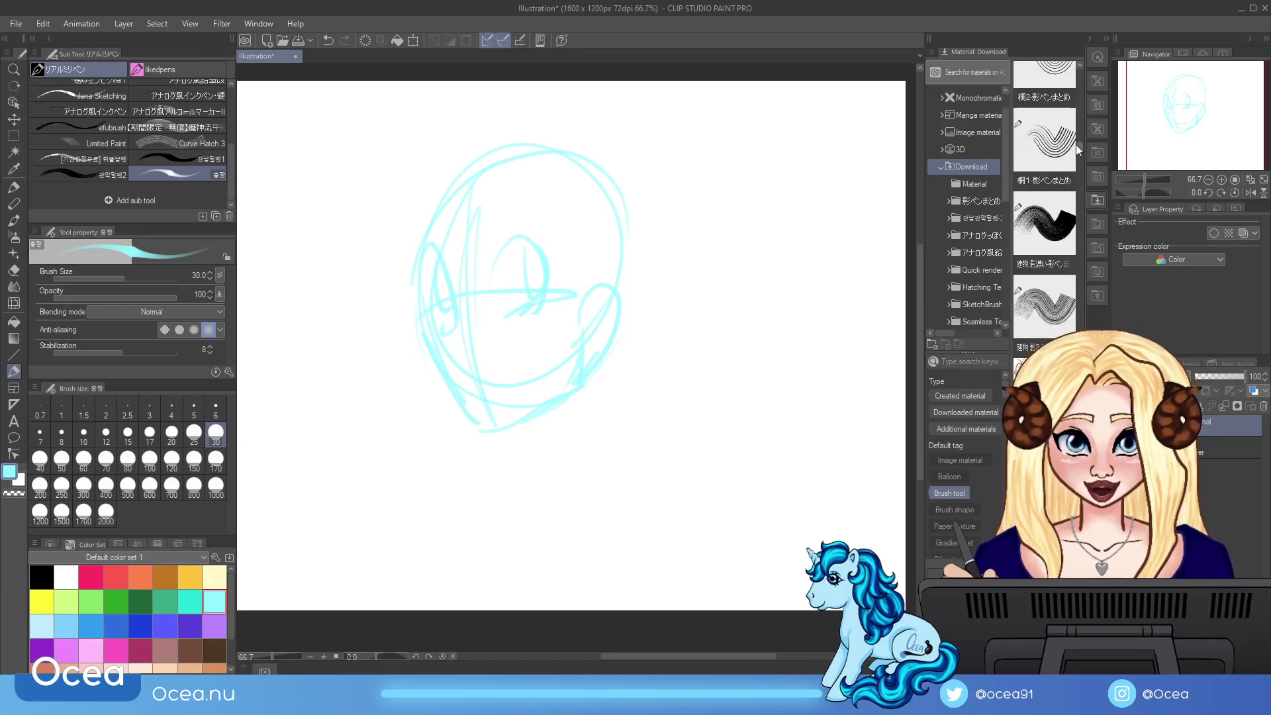
scroll(1076, 135, "up", 3)
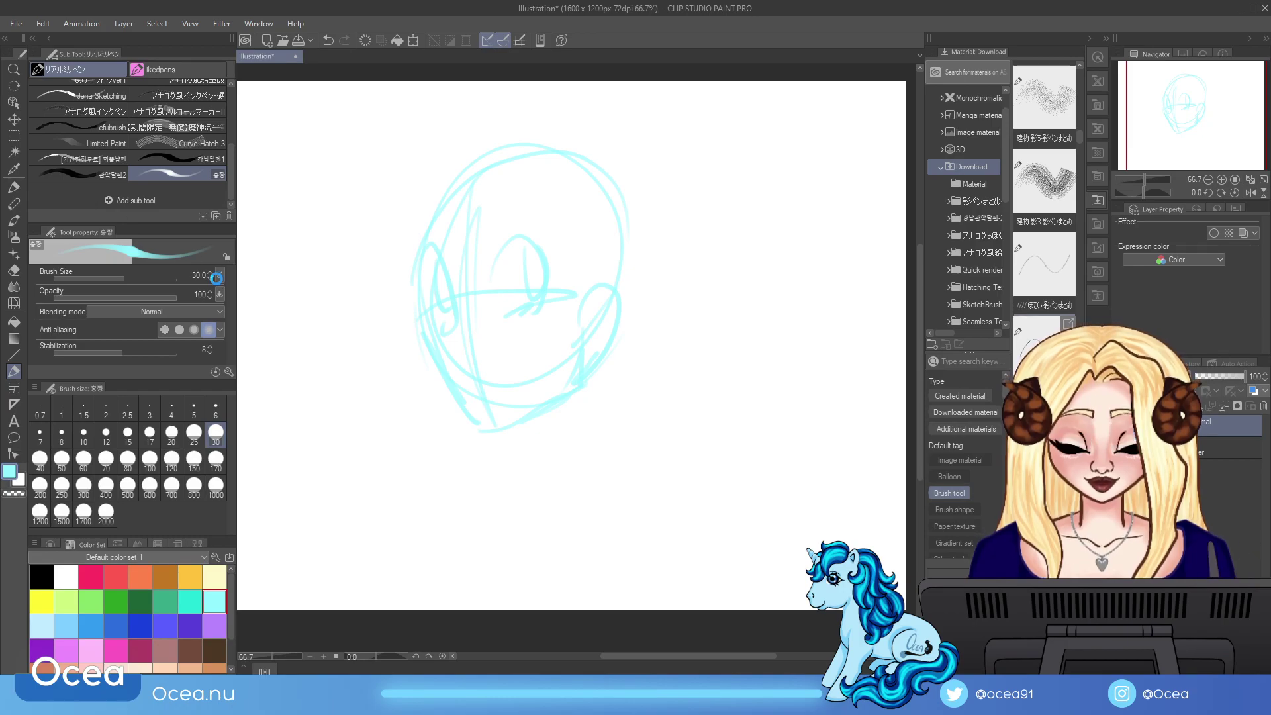
Step: Add the //// ふとい and //// ほそい brushes to the sub tool group, paint overlapping light cyan hatching beside the head, and clear the layer
left_click_drag(1045, 345, 153, 194)
left_click_drag(1045, 346, 976, 348)
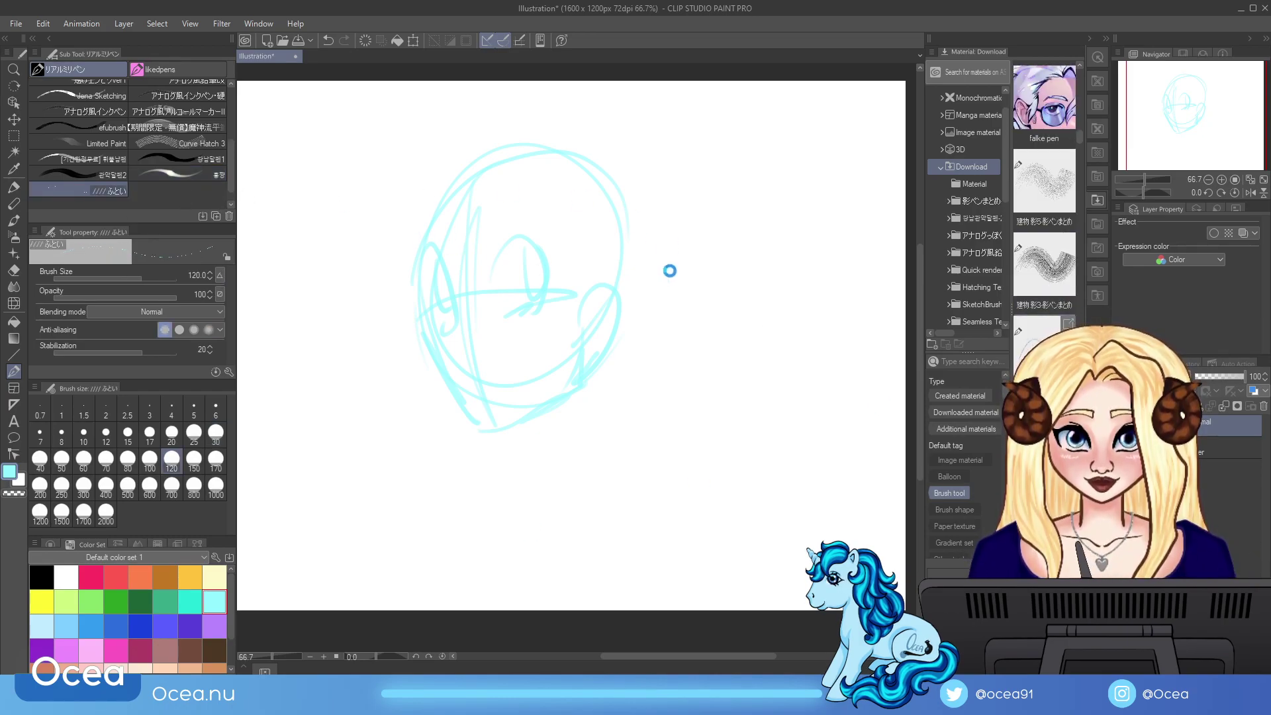
mouse_move(667, 284)
left_mouse_down()
mouse_move(624, 376)
mouse_move(641, 367)
mouse_move(639, 479)
mouse_move(670, 366)
mouse_move(678, 444)
mouse_move(734, 374)
mouse_move(768, 245)
left_mouse_up()
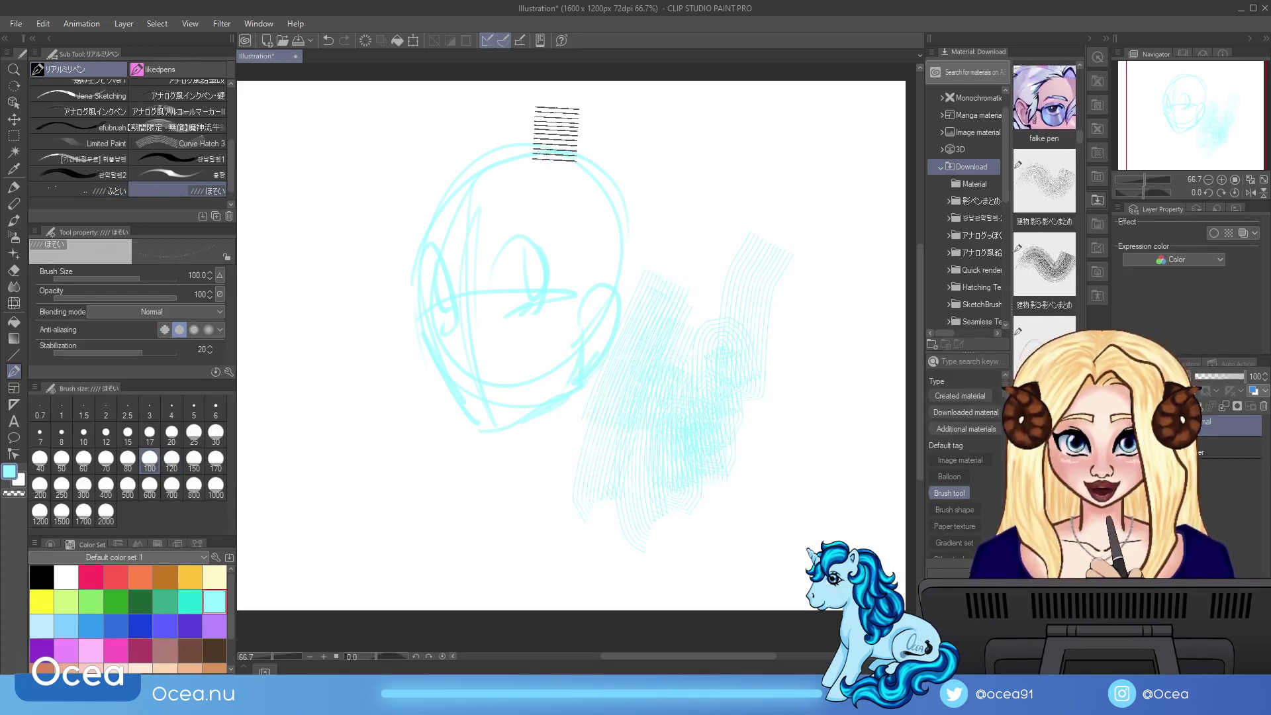
left_click(366, 41)
Step: Choose black, add the 建物 影5 brush to the sub tool group, test it with wide diagonal and curved strokes, and clear the layer
left_click(41, 577)
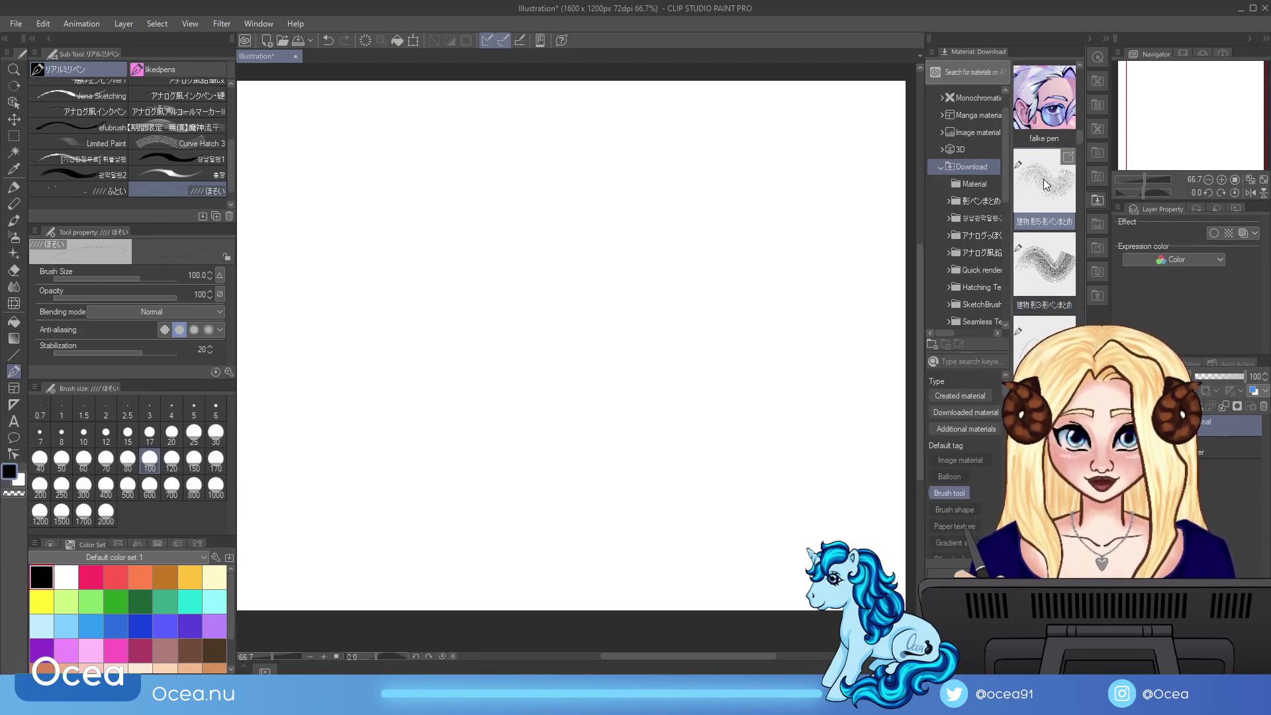
left_click_drag(389, 232, 188, 200)
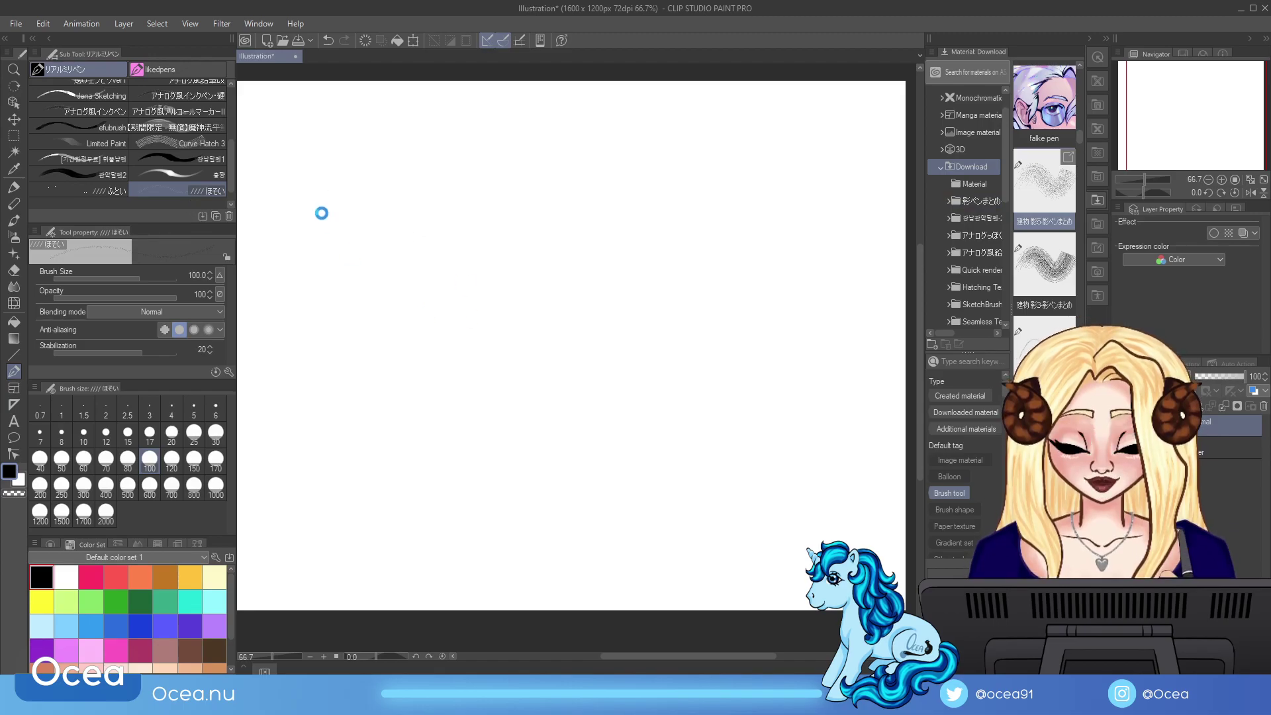
mouse_move(358, 219)
left_mouse_down()
mouse_move(476, 318)
mouse_move(701, 410)
mouse_move(701, 464)
mouse_move(662, 238)
mouse_move(609, 258)
left_mouse_up()
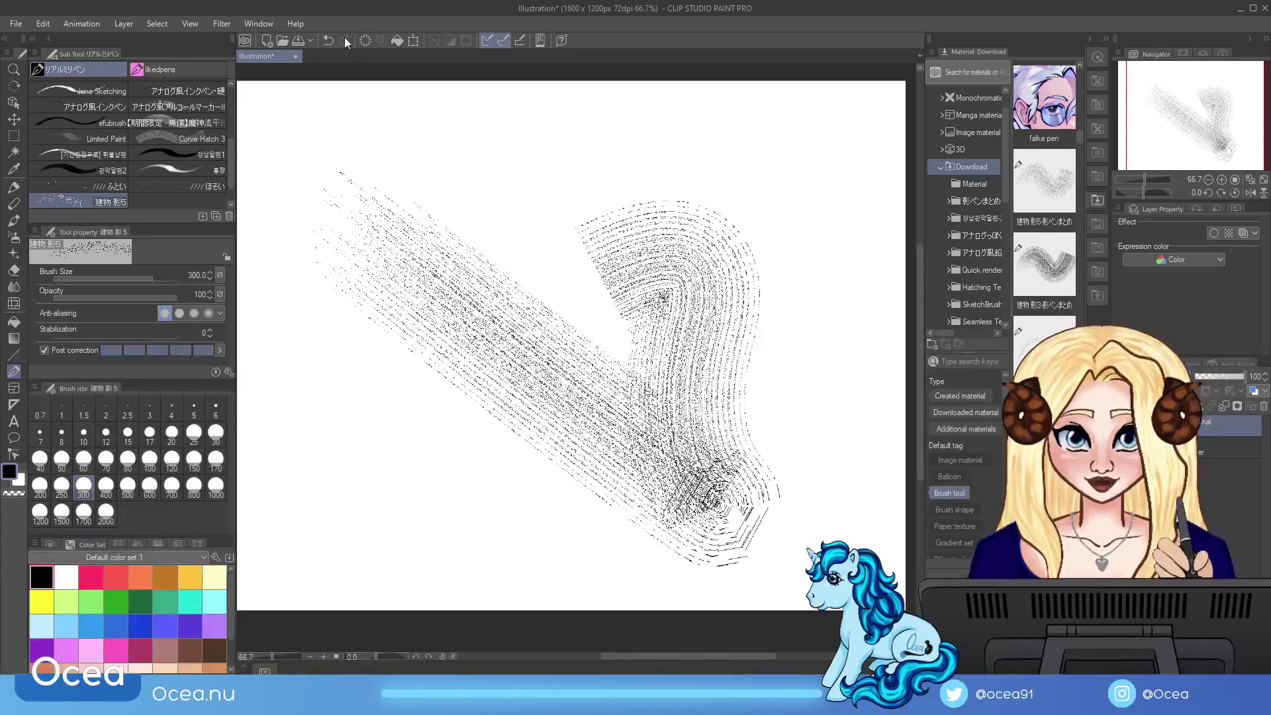
left_click(363, 41)
Step: Paint a wide diagonal texture stroke with 建物 影5, overlap its lower end with vertical strokes, and clear the layer
left_click_drag(430, 252, 636, 477)
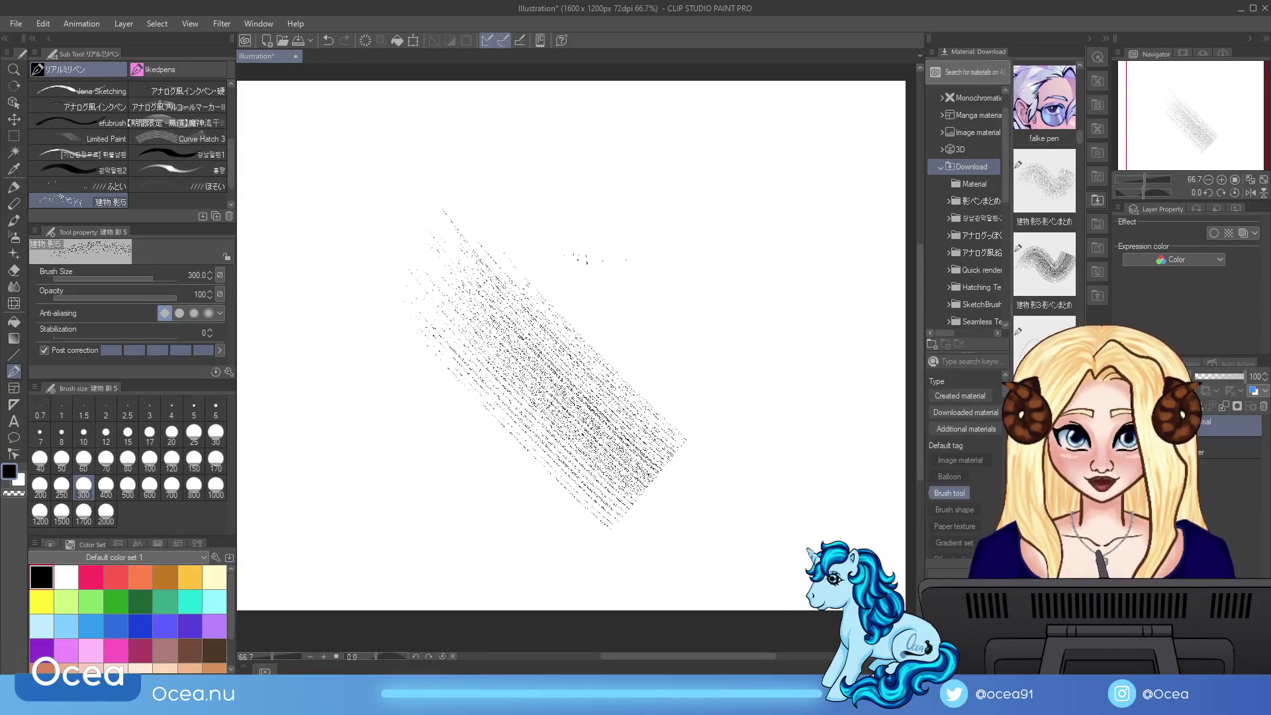
left_click_drag(596, 258, 654, 500)
left_click_drag(655, 351, 662, 523)
left_click_drag(663, 384, 657, 573)
left_click_drag(666, 450, 679, 560)
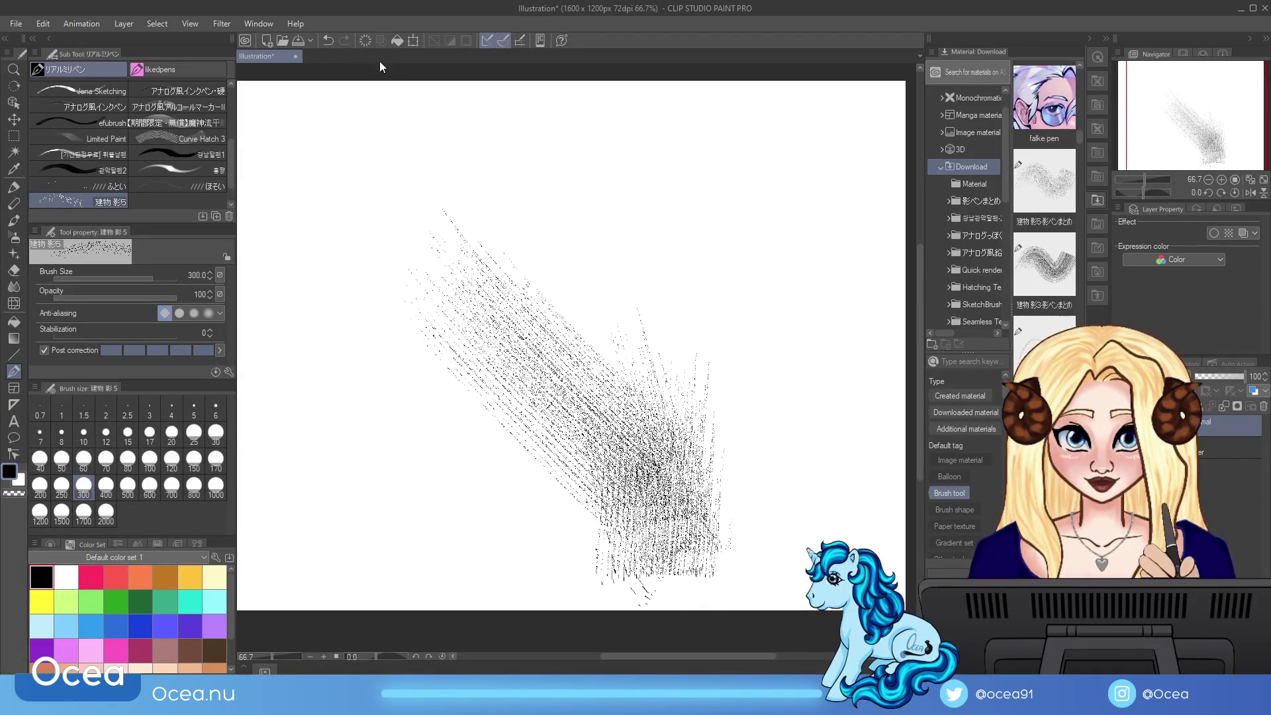
left_click(365, 41)
Step: Paint short overlapping 建物 影5 strokes down and to the left to build up shading, and clear the layer
left_click_drag(632, 301, 490, 381)
left_click_drag(569, 371, 484, 424)
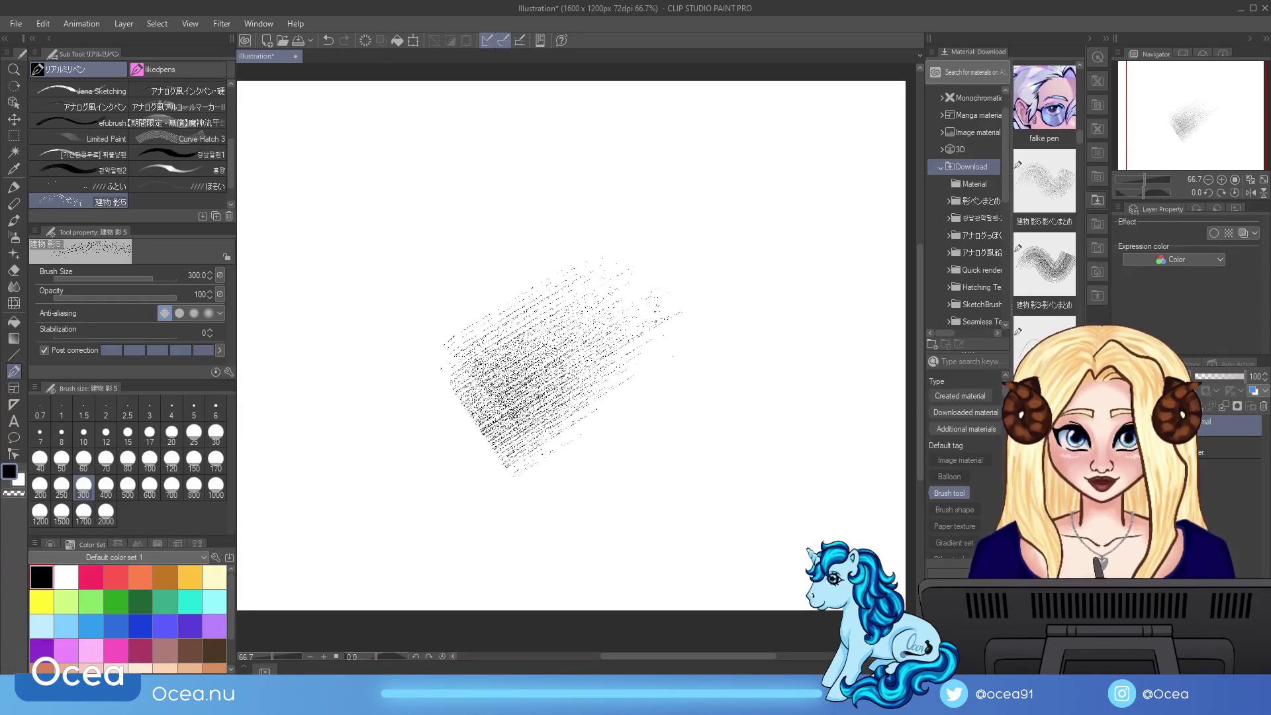
left_click_drag(553, 397, 469, 459)
left_click_drag(549, 424, 493, 487)
left_click_drag(550, 457, 527, 520)
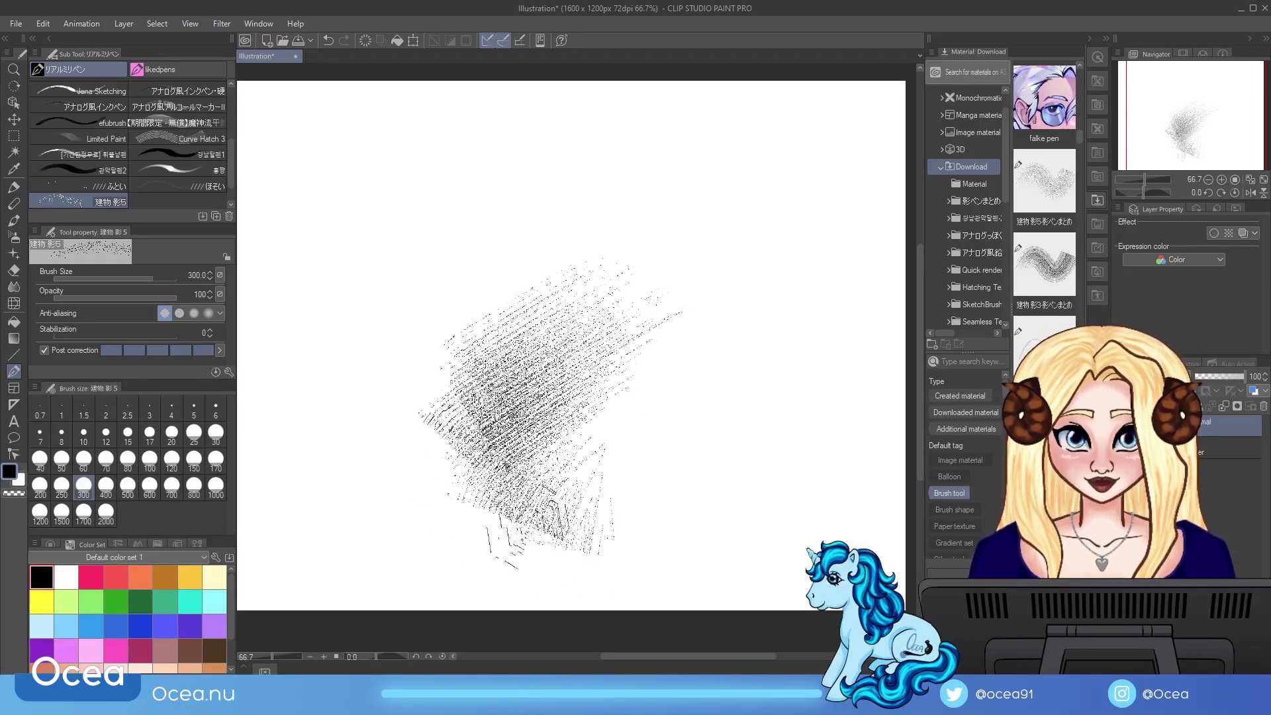
left_click(372, 41)
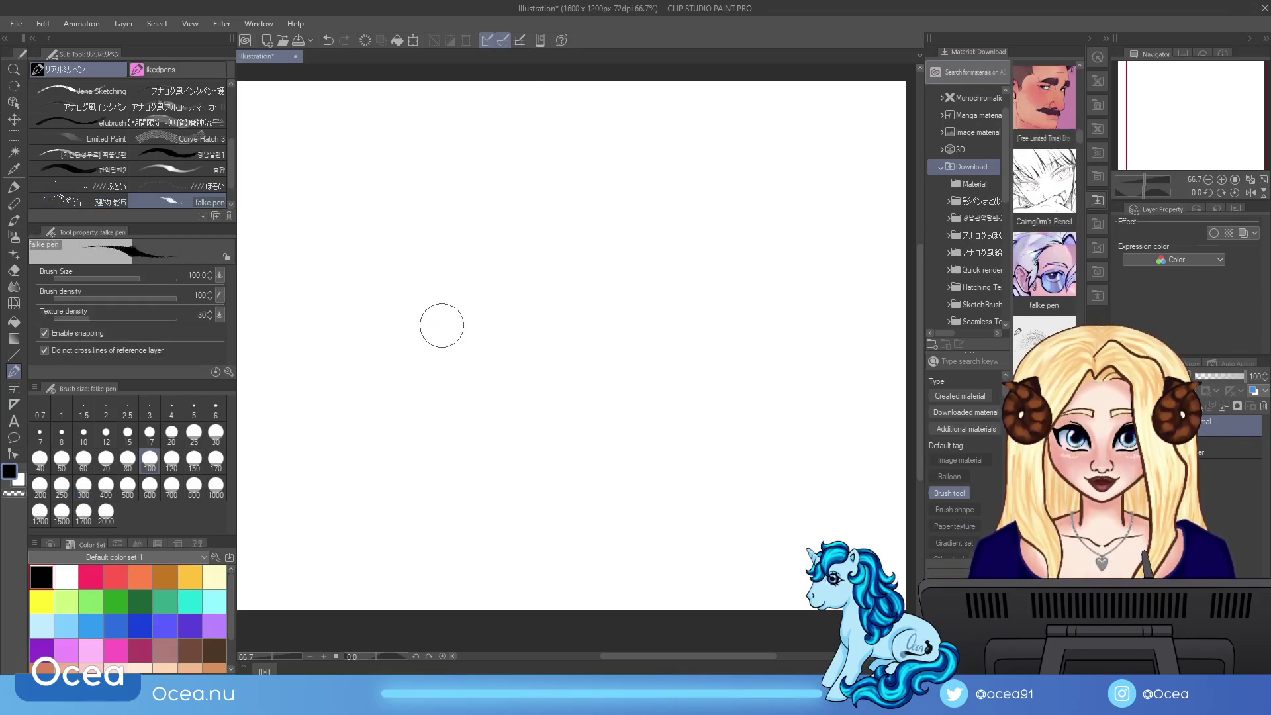
Step: Add falke pen to the sub tool group, test it with long curves and short thick black strokes, and clear the layer
mouse_move(441, 335)
left_mouse_down()
mouse_move(449, 272)
mouse_move(538, 460)
left_mouse_up()
left_click_drag(526, 371, 574, 461)
mouse_move(549, 391)
left_mouse_down()
mouse_move(583, 493)
mouse_move(618, 468)
left_mouse_up()
left_click_drag(630, 411, 717, 323)
mouse_move(659, 392)
left_mouse_down()
mouse_move(662, 372)
mouse_move(700, 344)
mouse_move(681, 304)
mouse_move(668, 306)
left_mouse_up()
left_click_drag(667, 306, 599, 339)
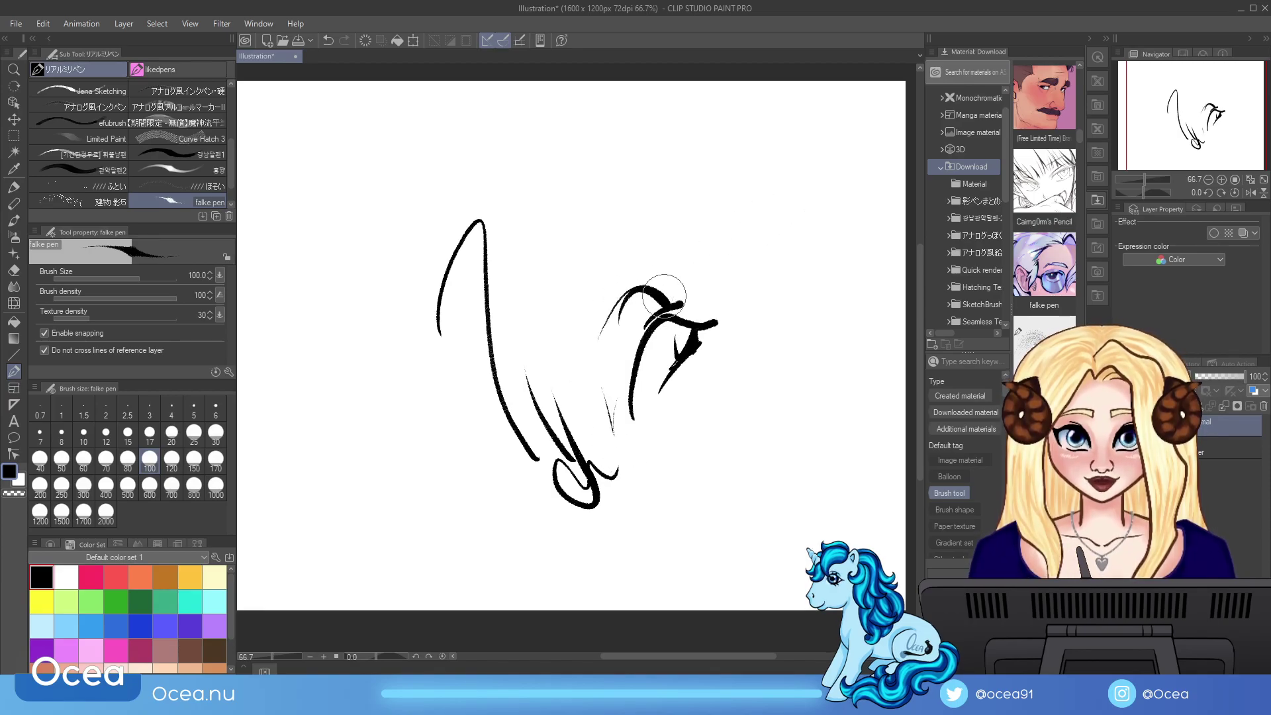
left_click(369, 41)
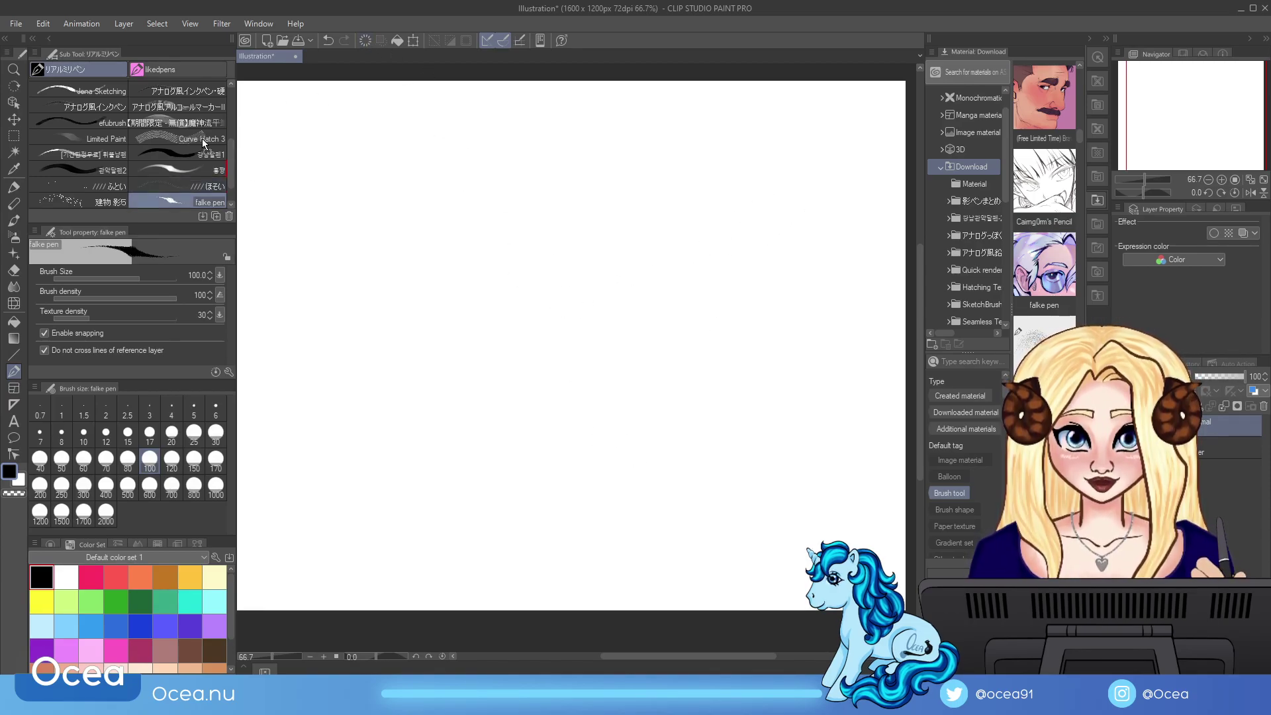
Step: Move falke pen ahead of 建物 影5 in the sub tool list and add Cairng0rm's Pencil to the group
left_click_drag(186, 205, 199, 173)
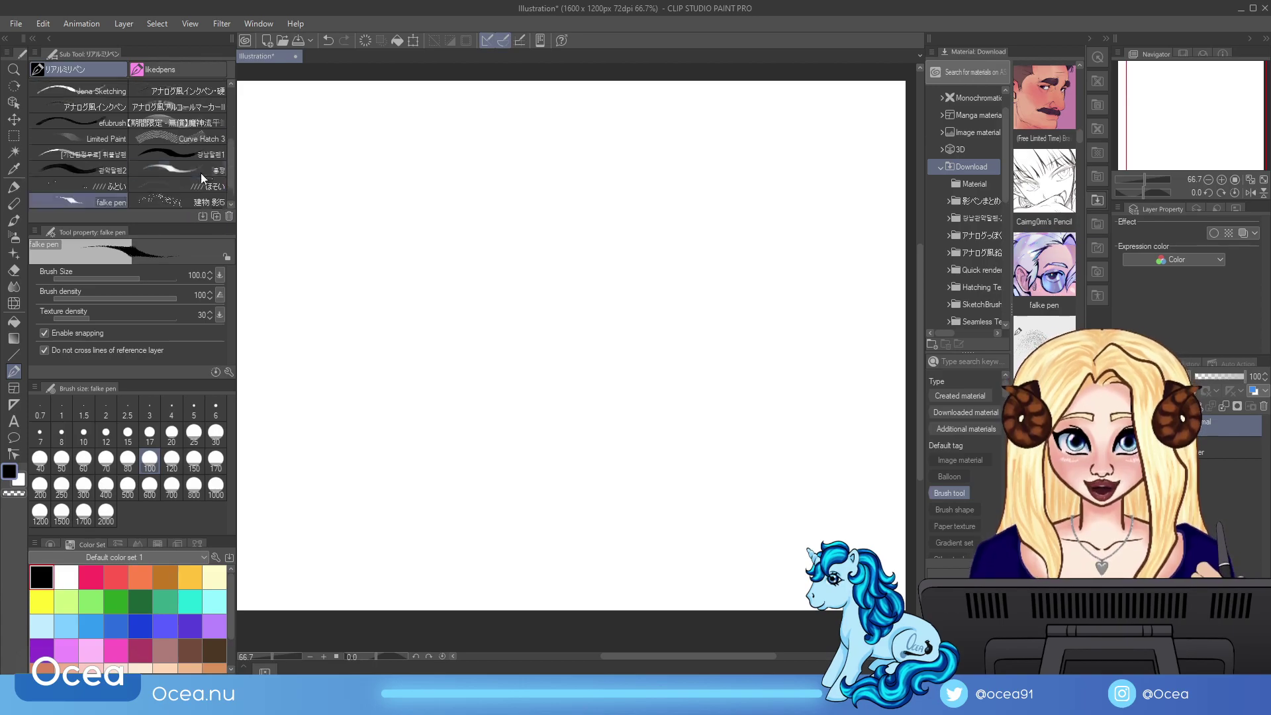
left_click_drag(1059, 185, 694, 218)
left_click_drag(224, 205, 224, 205)
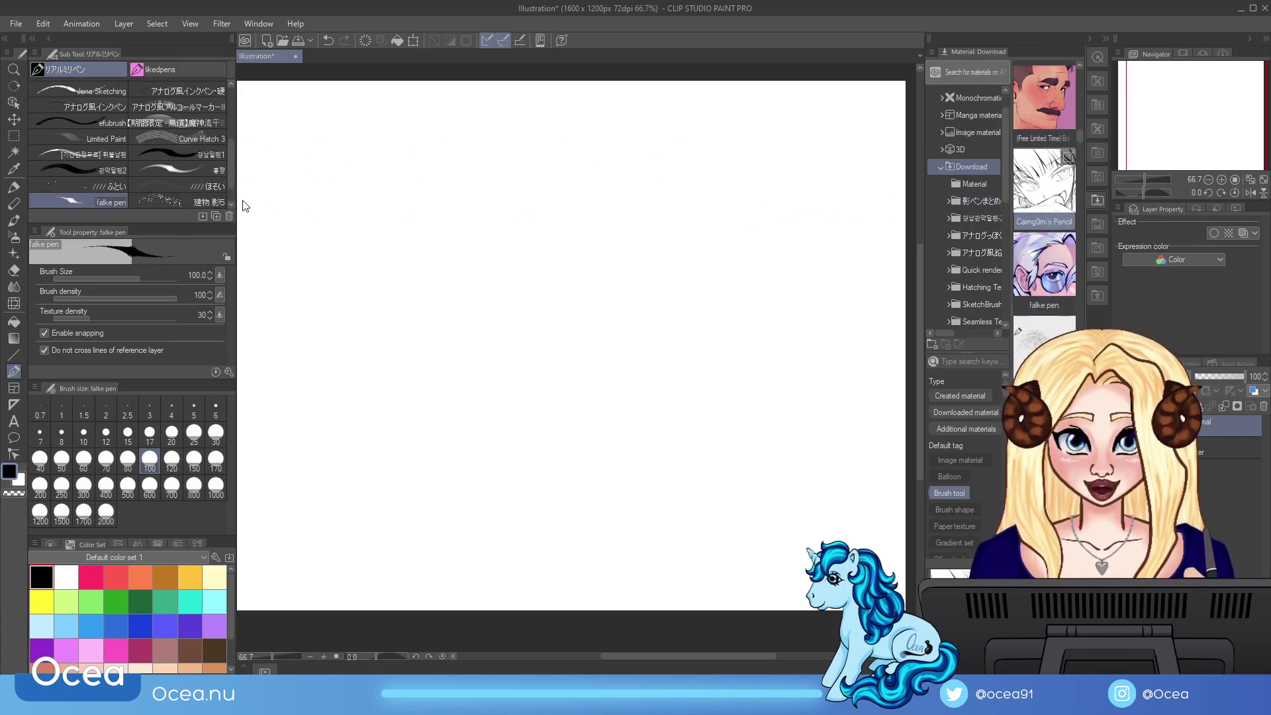
Step: Test Cairng0rm's Pencil with a looping black curve, overlapping slanted strokes and a small rounded shape
left_click_drag(454, 439, 545, 441)
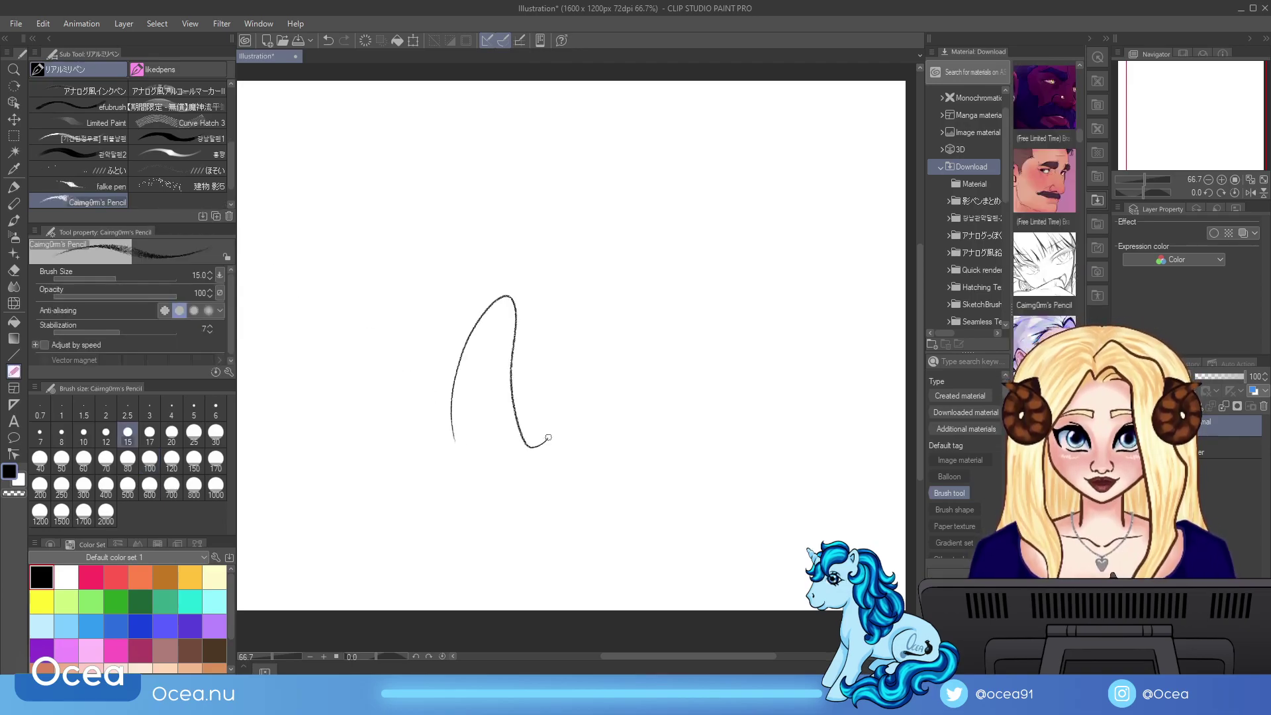
left_click_drag(528, 243, 563, 397)
left_click_drag(548, 319, 563, 398)
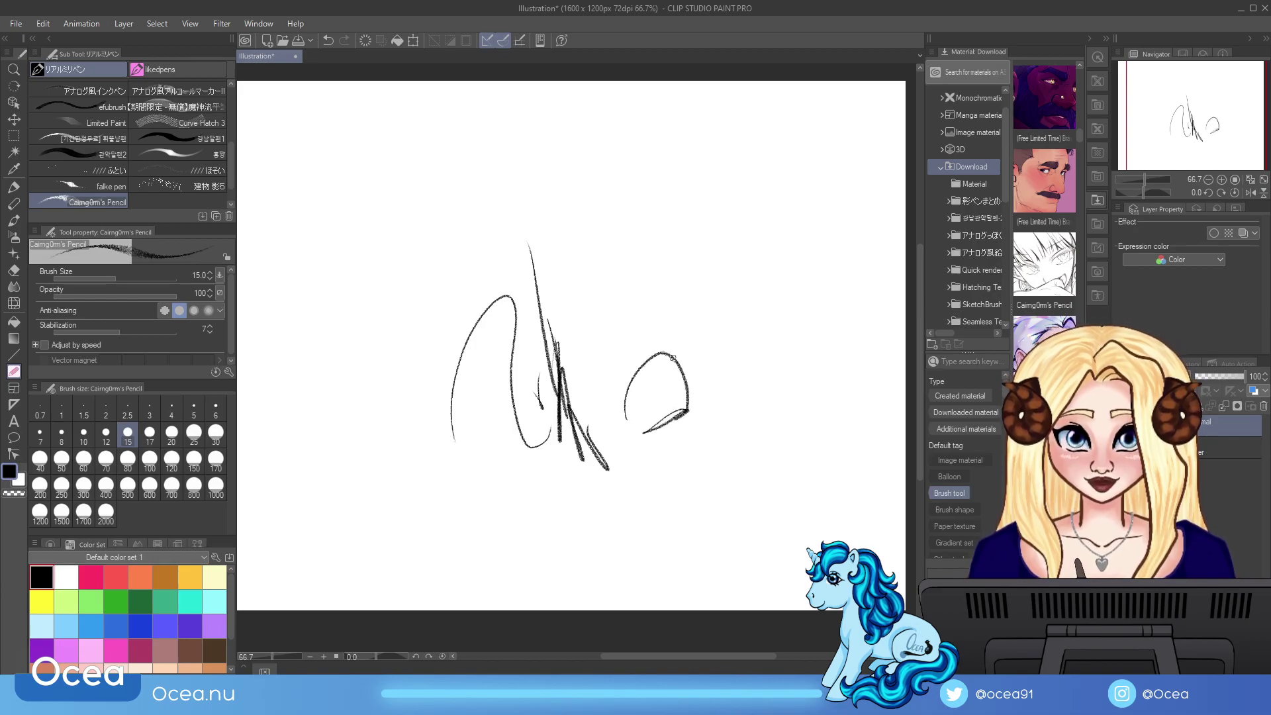
Step: Add (Free Limited Time) Brave's Chisel Tip to the group, clear the layer, draw thin black strokes, and set the brush size to 30
left_click_drag(1036, 193, 427, 258)
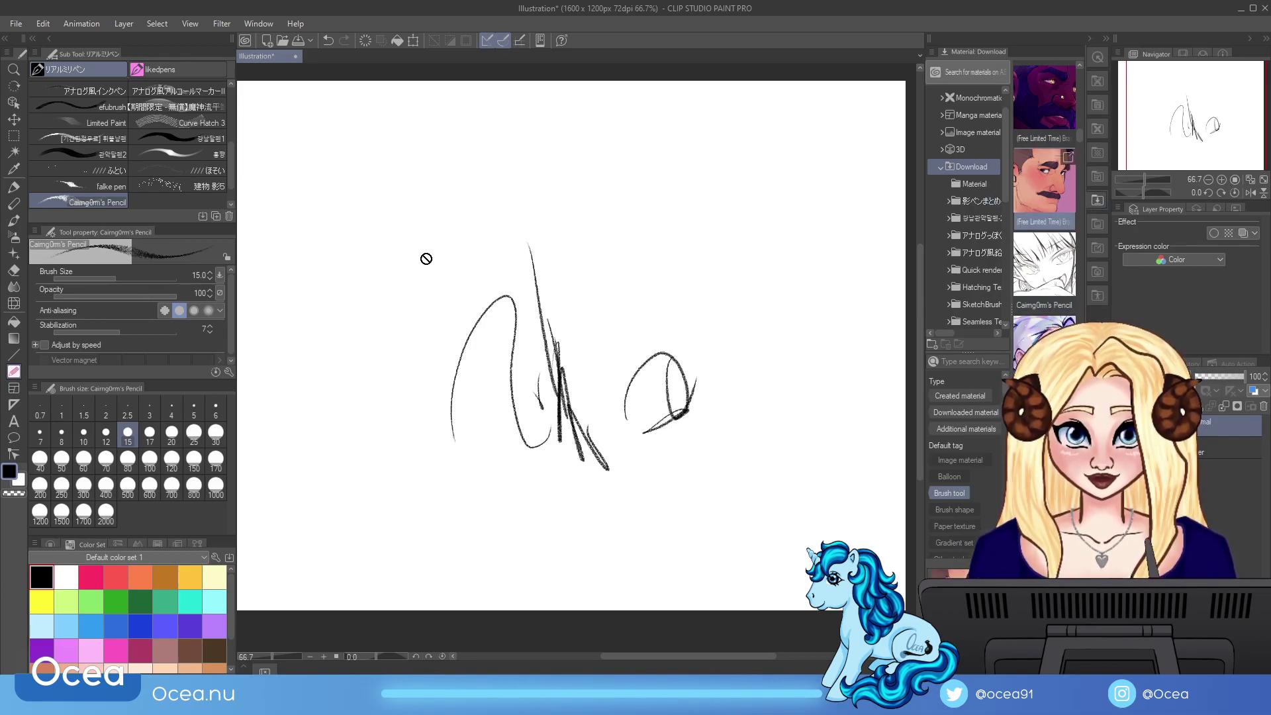
left_click(365, 41)
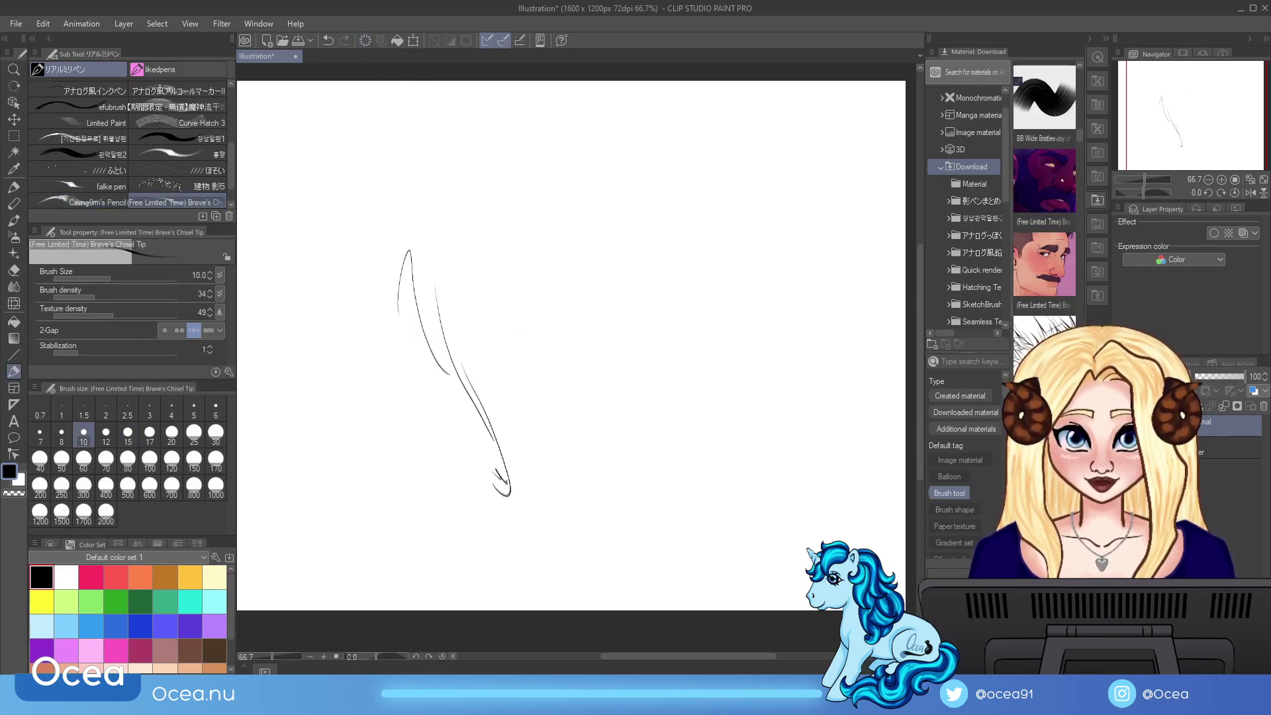
left_click(216, 432)
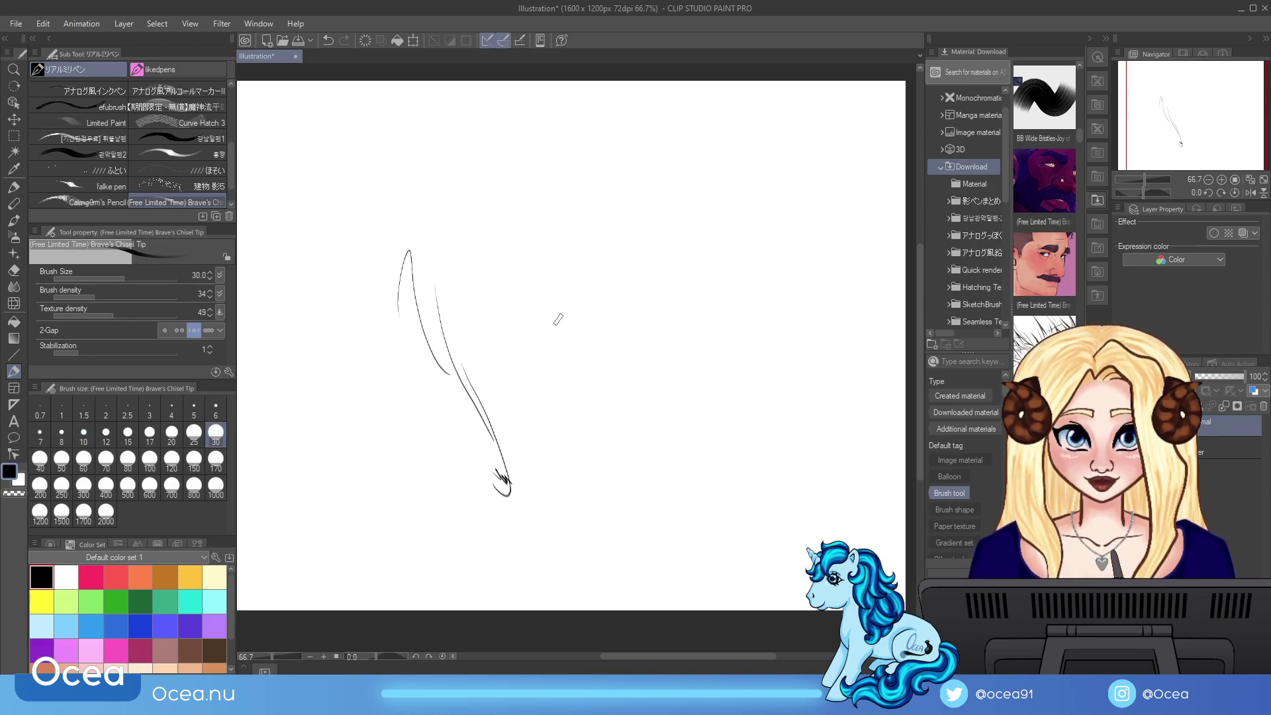
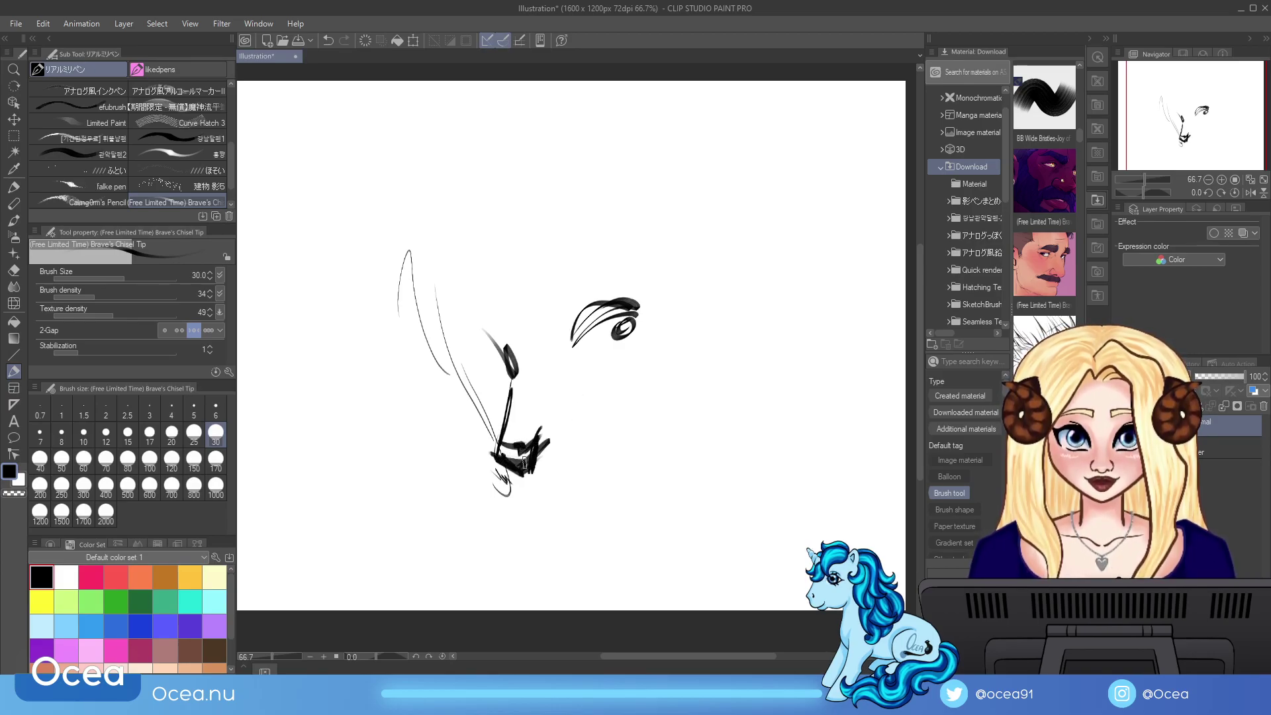
Step: Test Brave's Chisel Tip in light cyan over the thick black strokes, and clear the layer
left_click(214, 602)
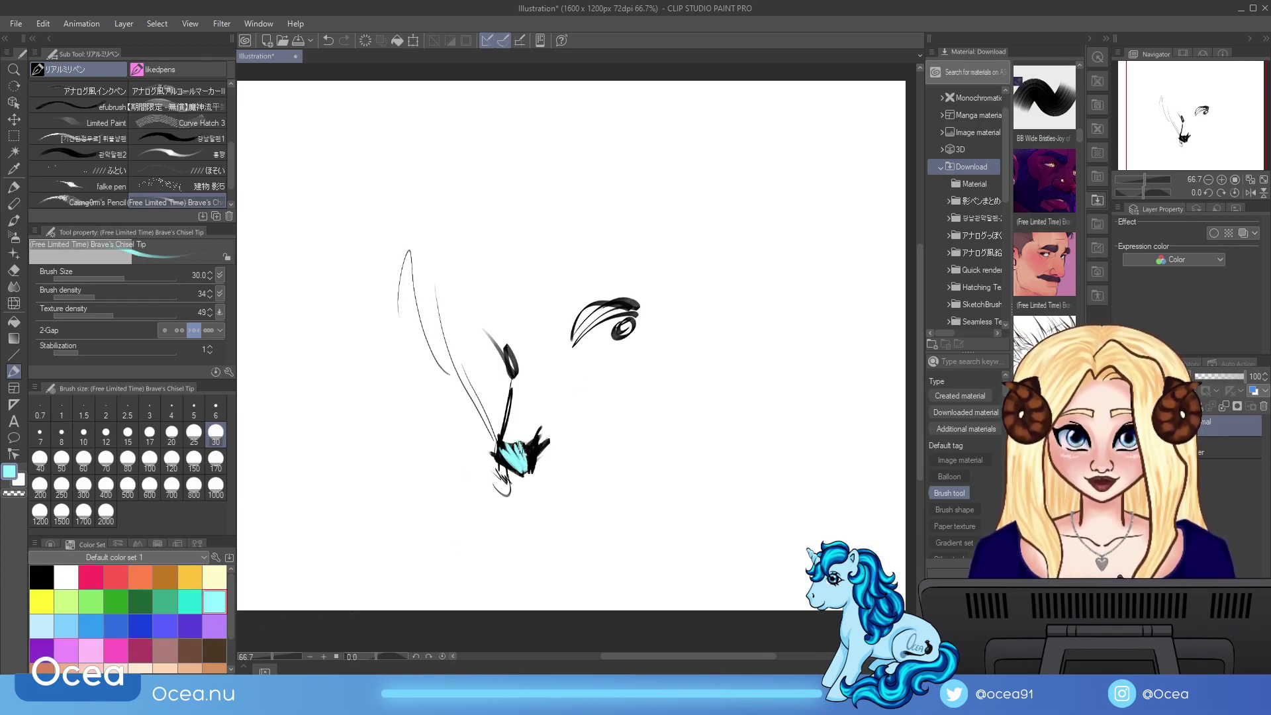
left_click(365, 41)
Step: Add (Free Limited Time) Brave's Flat to the sub tool group and test it with broad overlapping light cyan strokes
left_click_drag(1045, 189, 233, 174)
mouse_move(444, 233)
left_mouse_down()
mouse_move(518, 529)
mouse_move(642, 304)
left_mouse_up()
left_click_drag(586, 515, 687, 269)
mouse_move(581, 558)
left_mouse_down()
mouse_move(707, 264)
mouse_move(616, 498)
left_mouse_up()
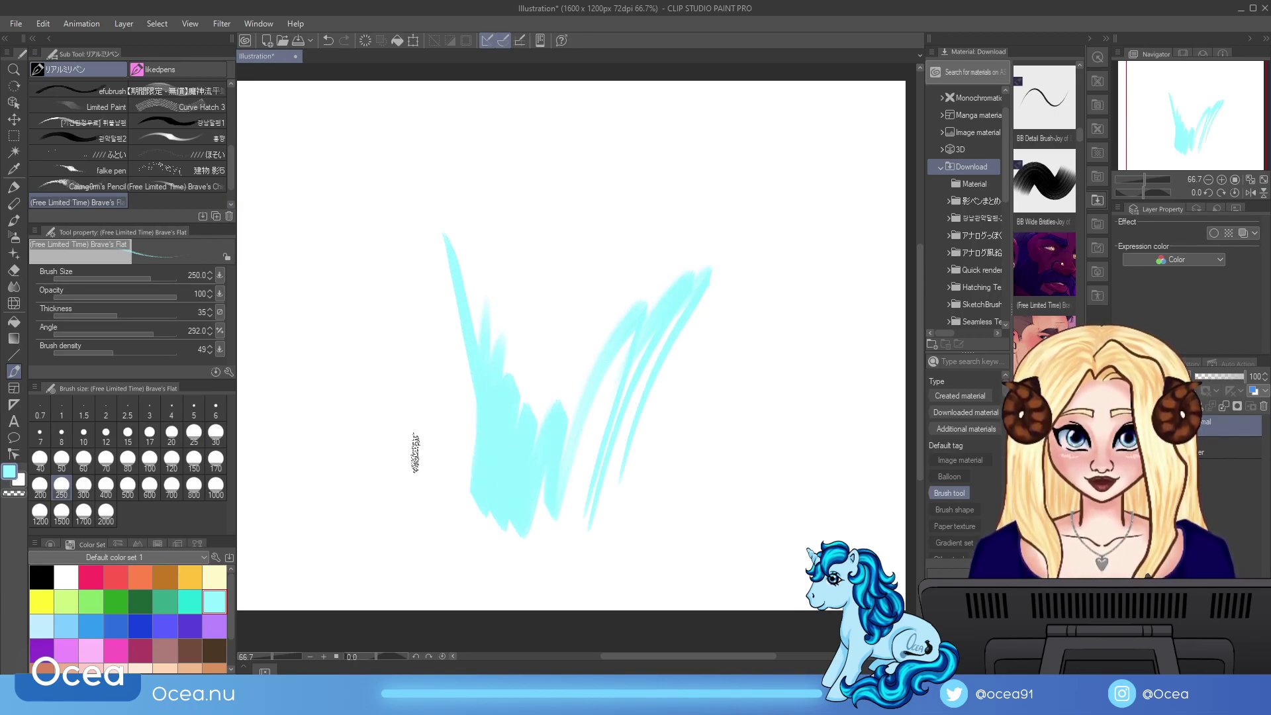
Step: Test Brave's Flat in red with diagonal and short curved strokes crossing the light cyan ones
left_click(116, 577)
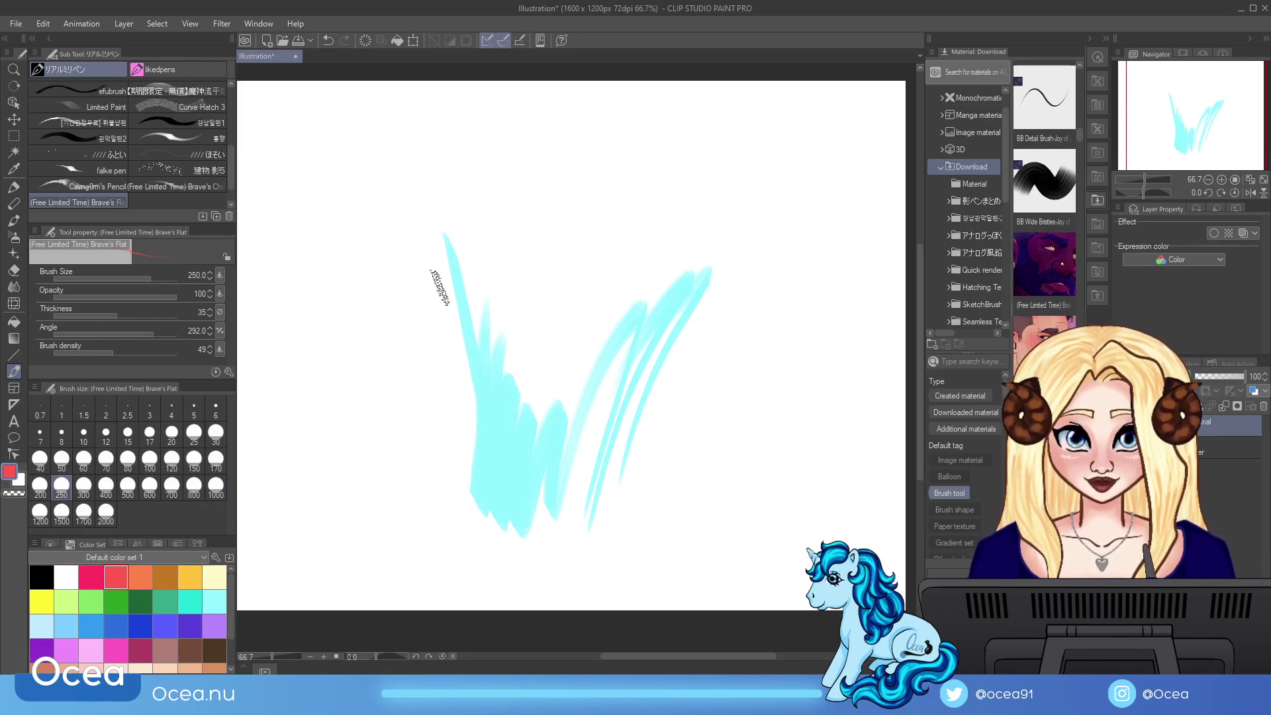
left_click_drag(438, 283, 548, 455)
left_click_drag(470, 305, 610, 489)
left_click_drag(565, 361, 560, 469)
left_click_drag(594, 404, 558, 510)
left_click_drag(619, 428, 533, 521)
Step: Draw long red curves and zigzag strokes beside the cyan ones with Brave's Flat, and clear the layer
left_click_drag(633, 177, 685, 404)
left_click_drag(729, 198, 745, 530)
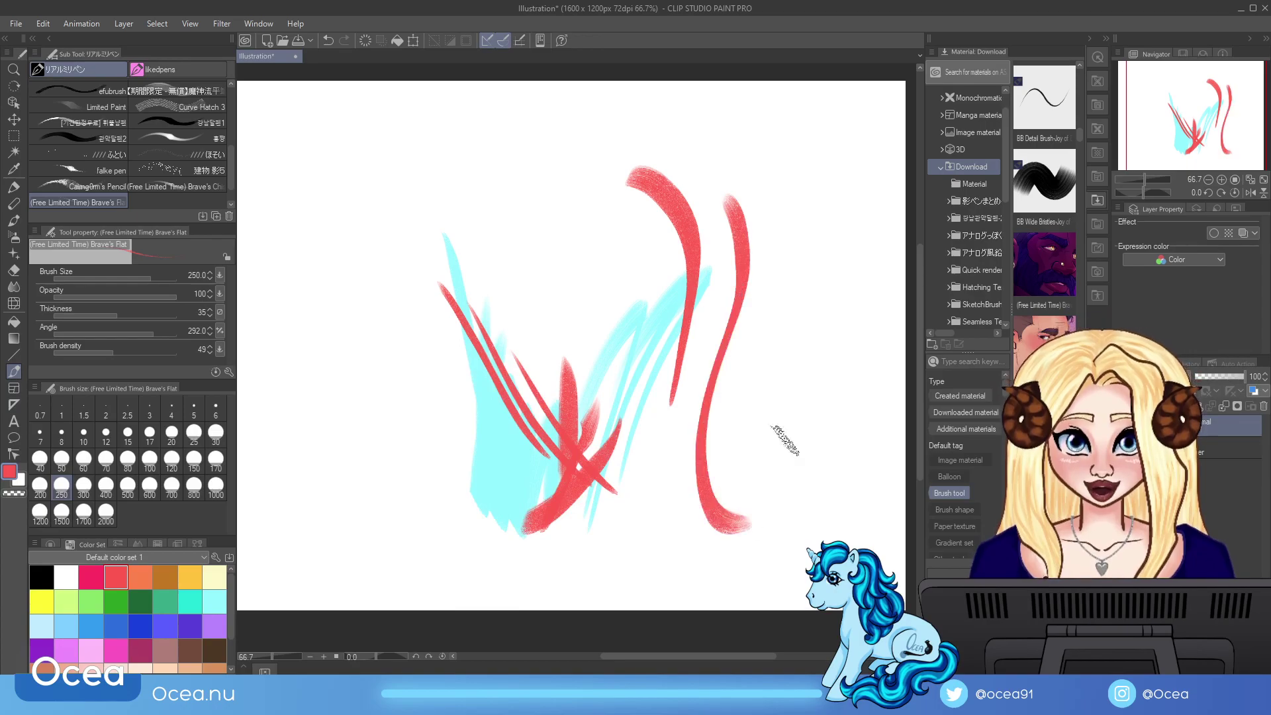
left_click_drag(748, 331, 822, 542)
mouse_move(751, 424)
left_mouse_down()
mouse_move(824, 530)
mouse_move(828, 572)
left_mouse_up()
mouse_move(813, 496)
left_mouse_down()
mouse_move(832, 271)
mouse_move(860, 513)
left_mouse_up()
left_click_drag(823, 348, 861, 517)
key("Delete")
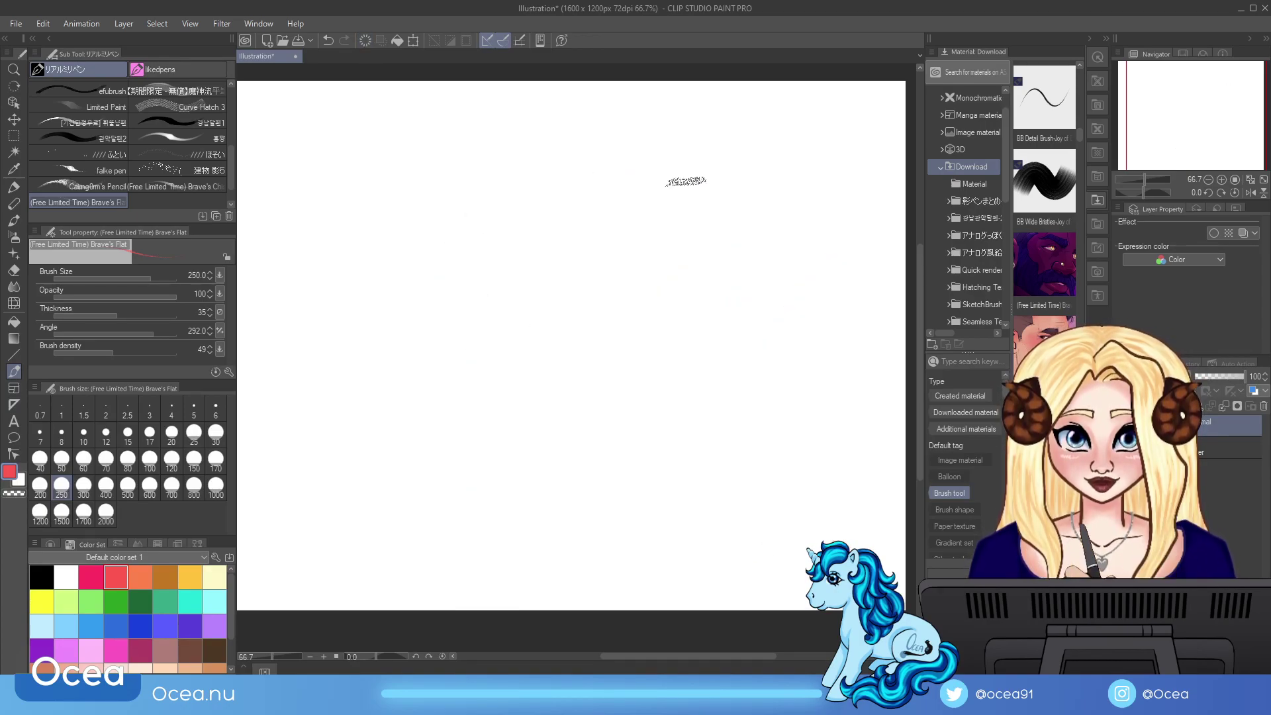
Step: Add BB Wide Bristles, move it into a new separate sub tool group, and put BB Detail Brush in that group
mouse_move(1056, 249)
left_click(1045, 197)
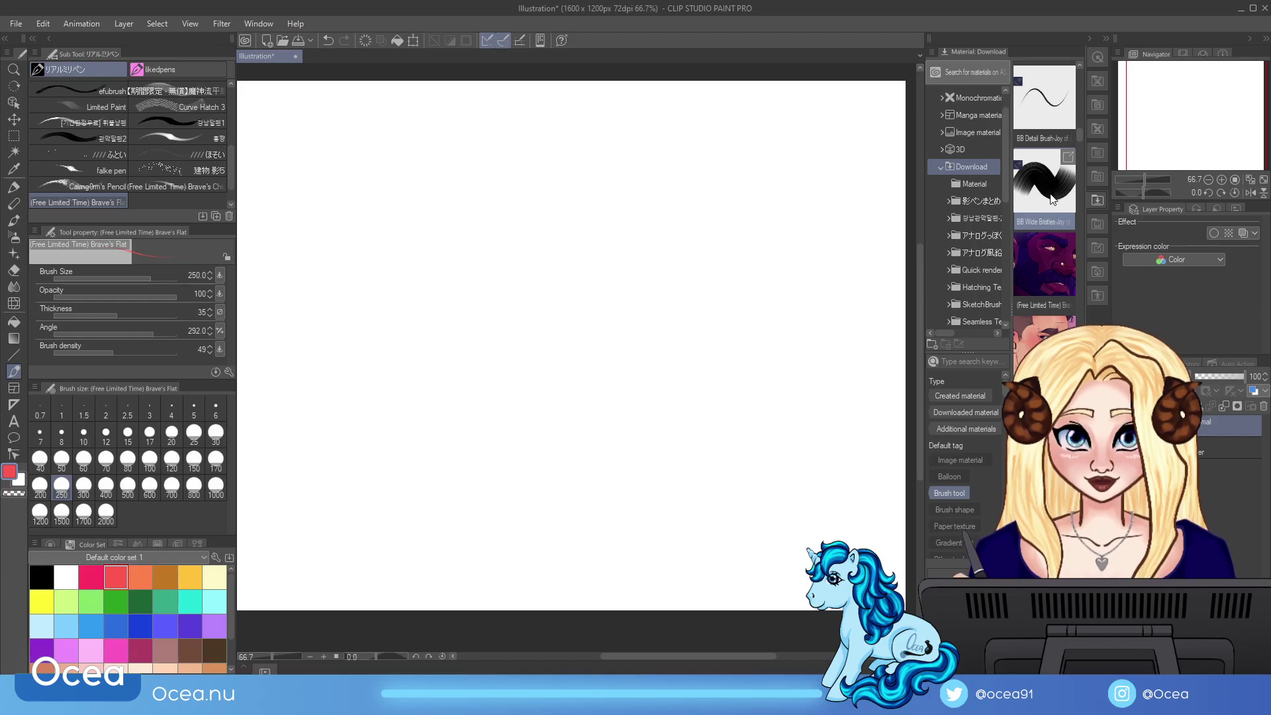
left_click(1069, 156)
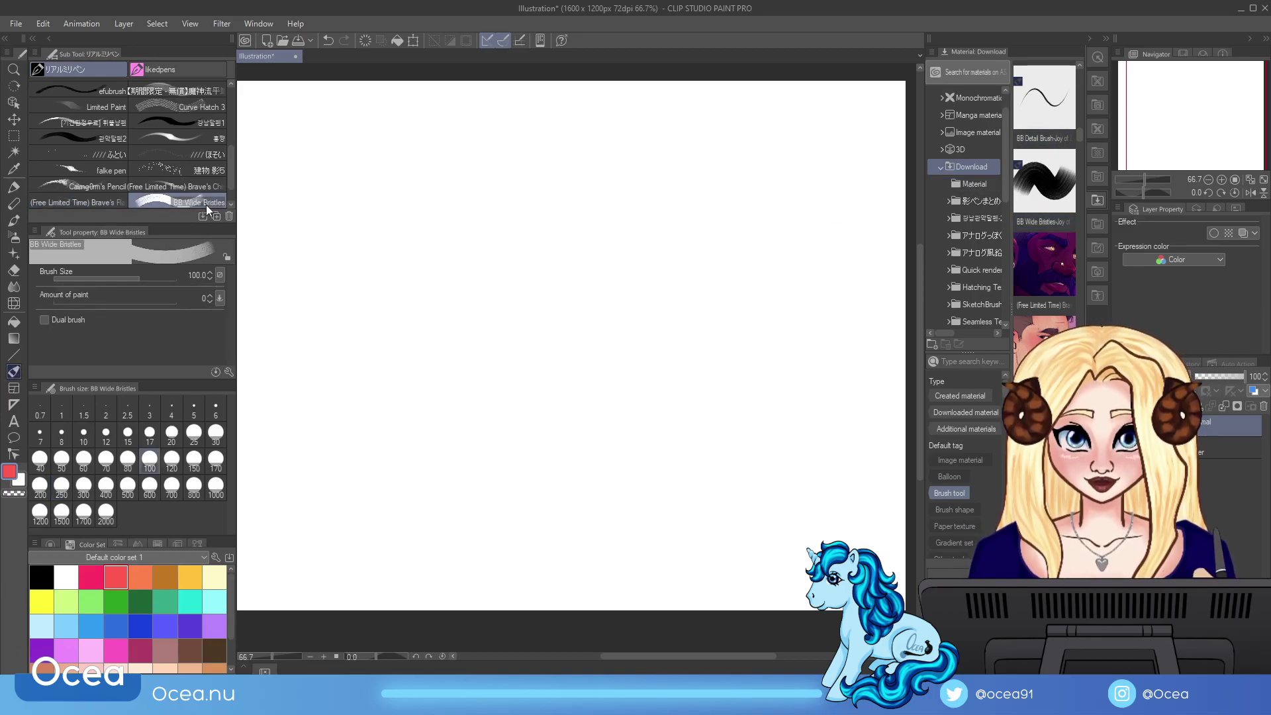
left_click_drag(229, 67, 229, 69)
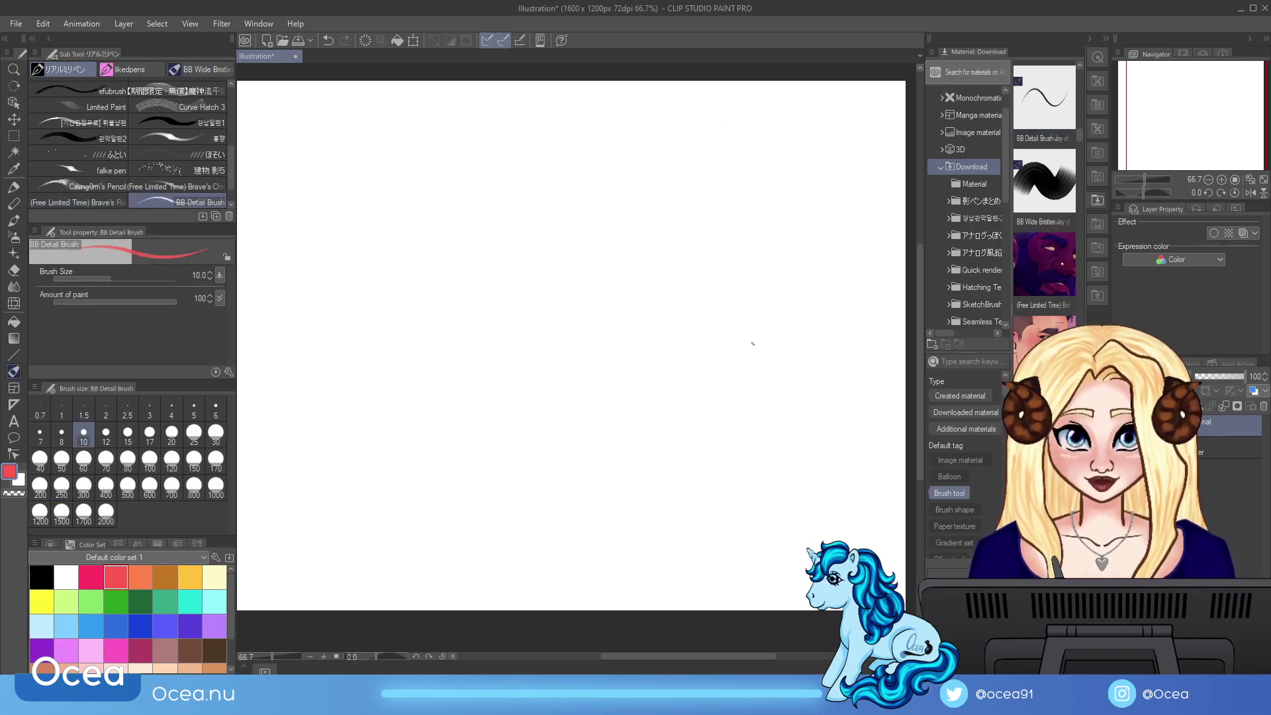
left_click_drag(192, 204, 211, 71)
left_click(212, 71)
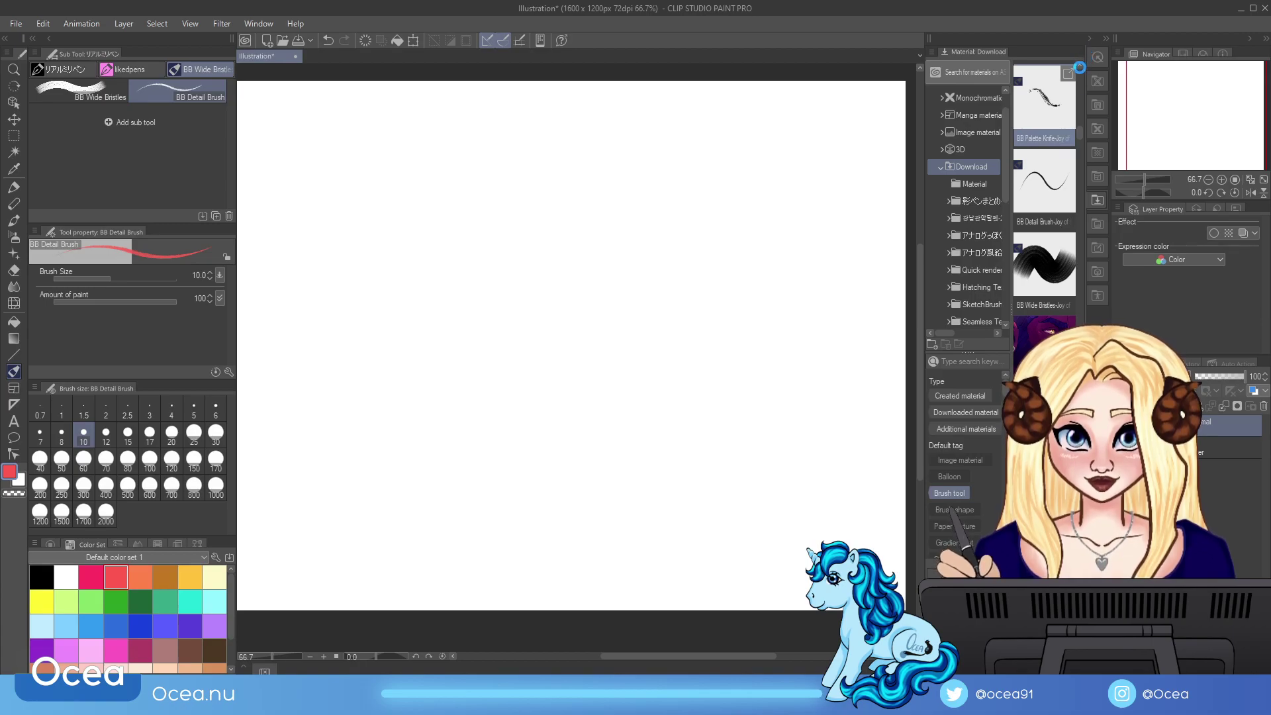
Step: Add BB Palette Knife, BB Square Bristles and BB Taps & Fan to the BB Wide Bristles group
left_click(1069, 73)
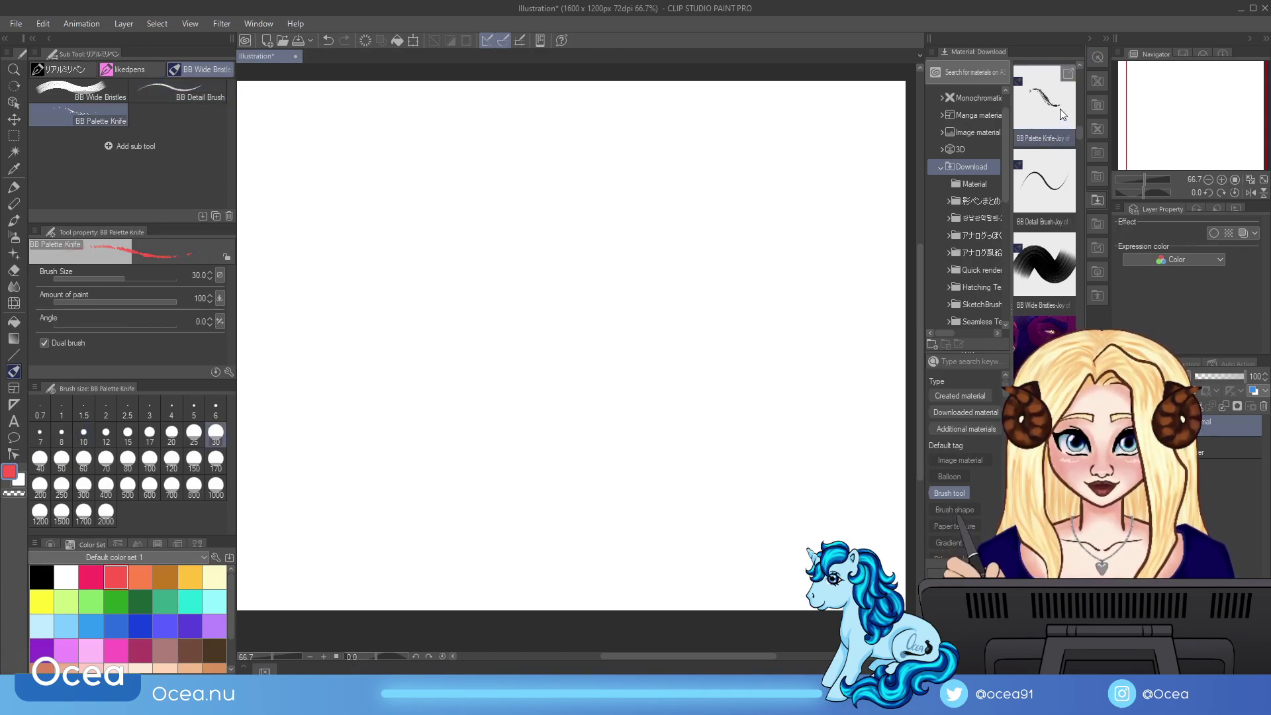
left_click(1079, 66)
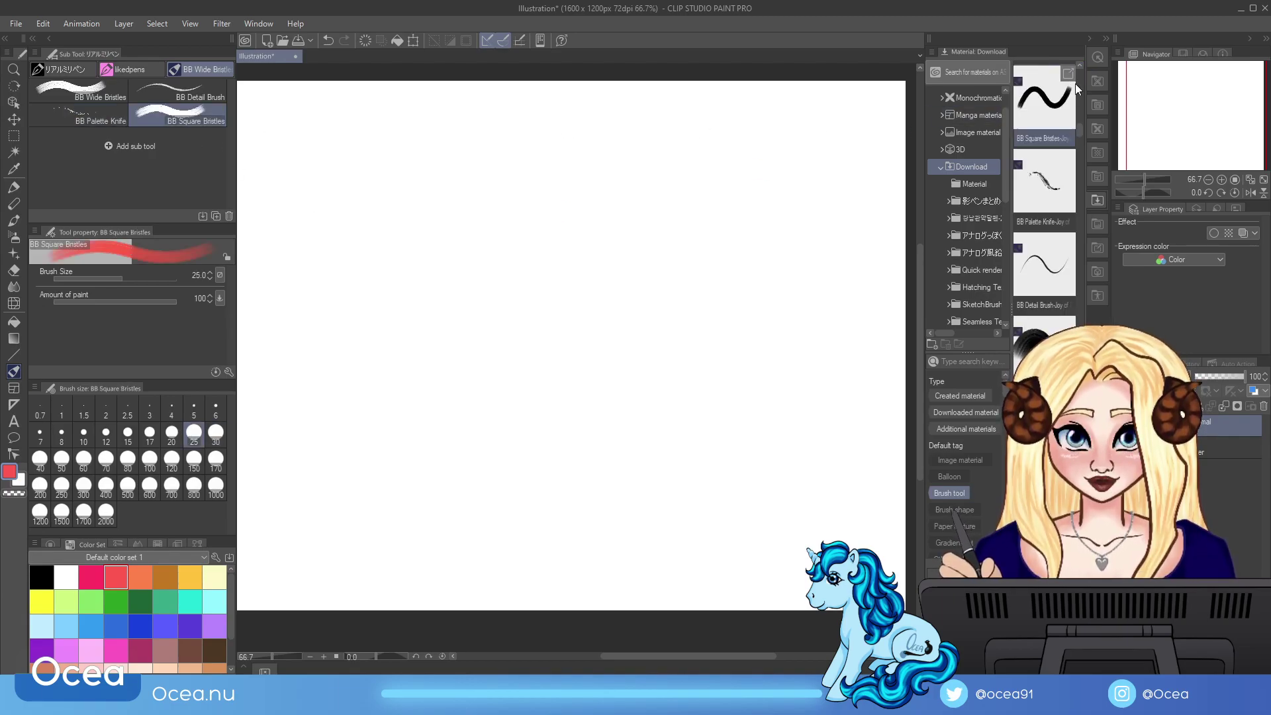
left_click_drag(1051, 98, 313, 150)
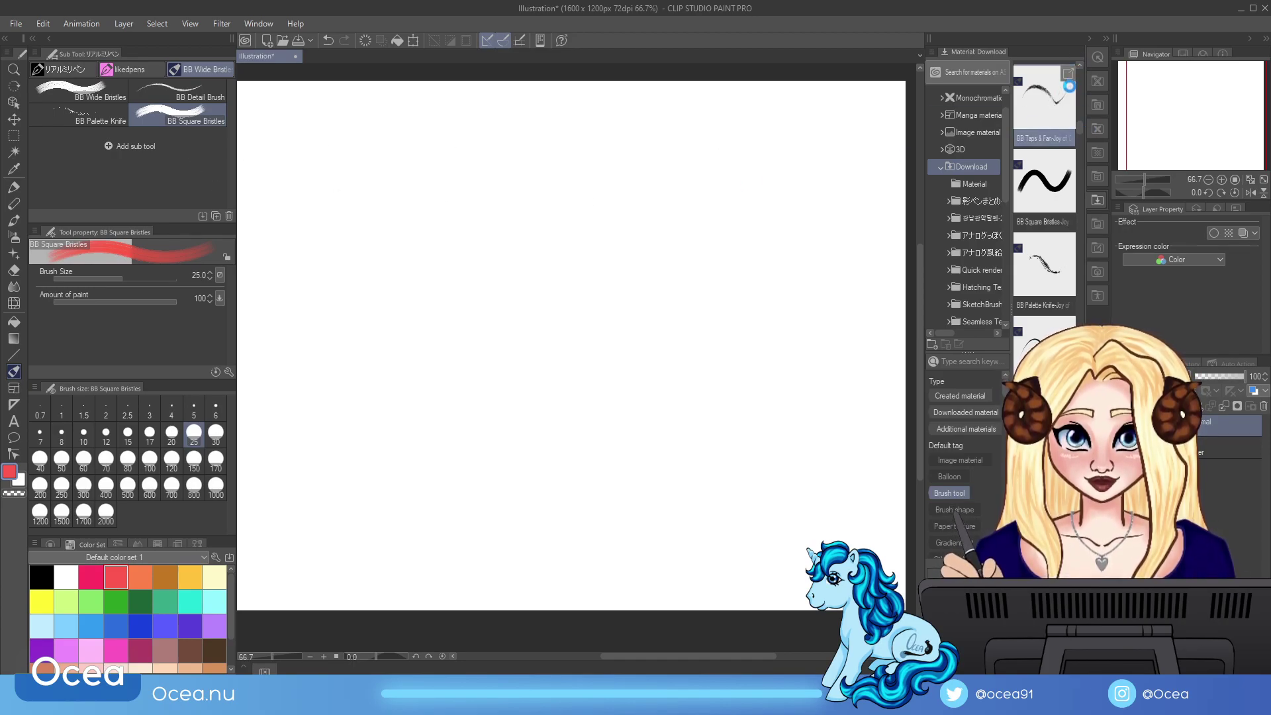
left_click(1079, 67)
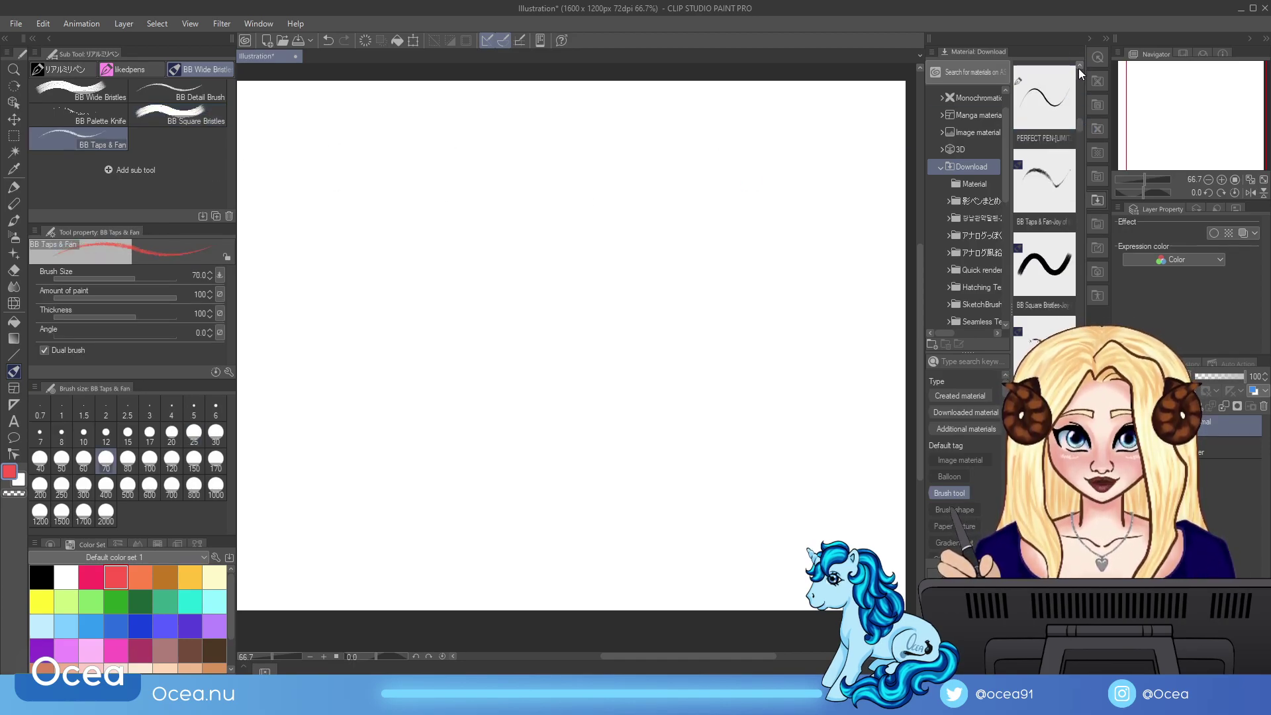
left_click(1079, 68)
Step: Add PERFECT PEN to the BB Wide Bristles group, test it with red strokes and looping black curves, and clear the layer
left_click(1053, 180)
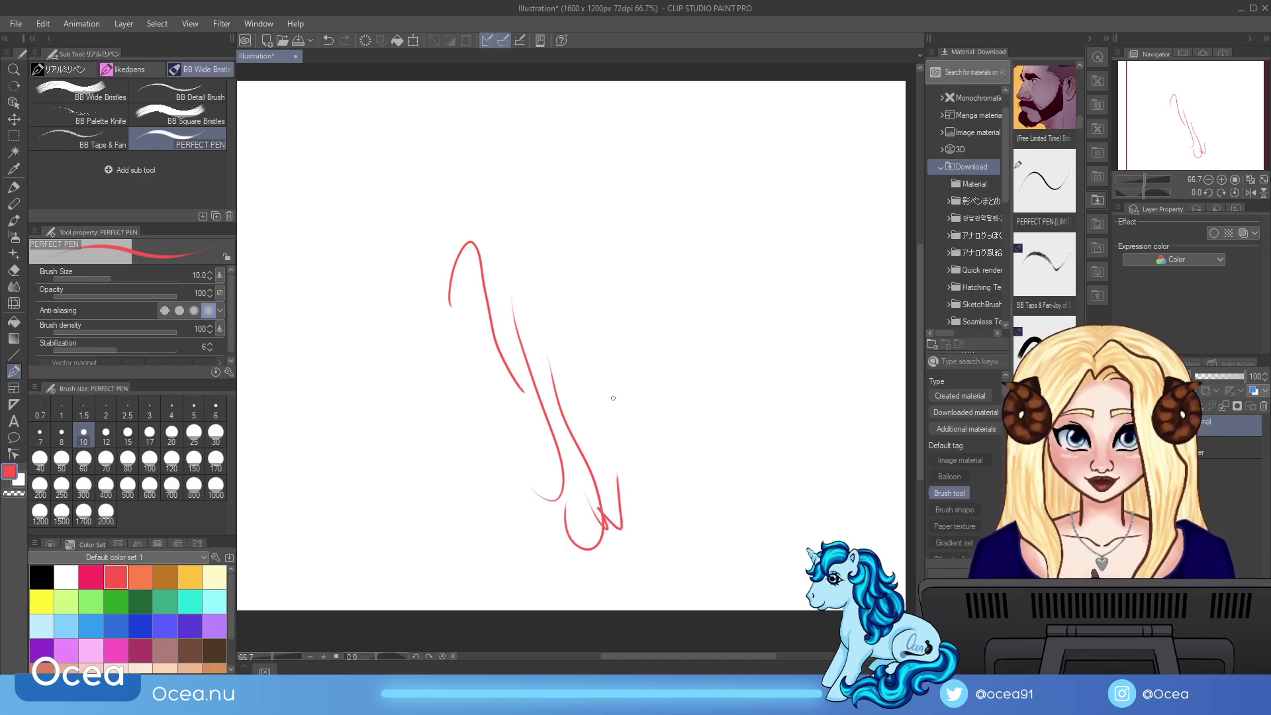
left_click(365, 40)
left_click(42, 577)
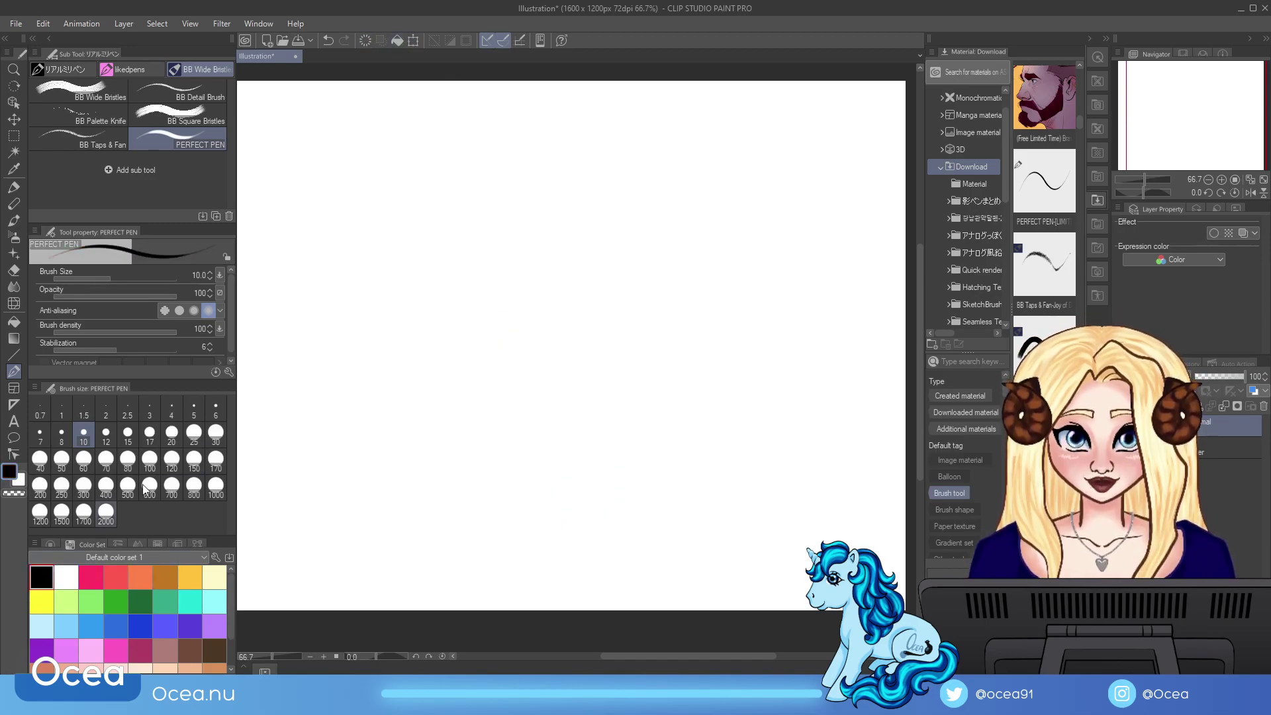
left_click_drag(519, 243, 529, 351)
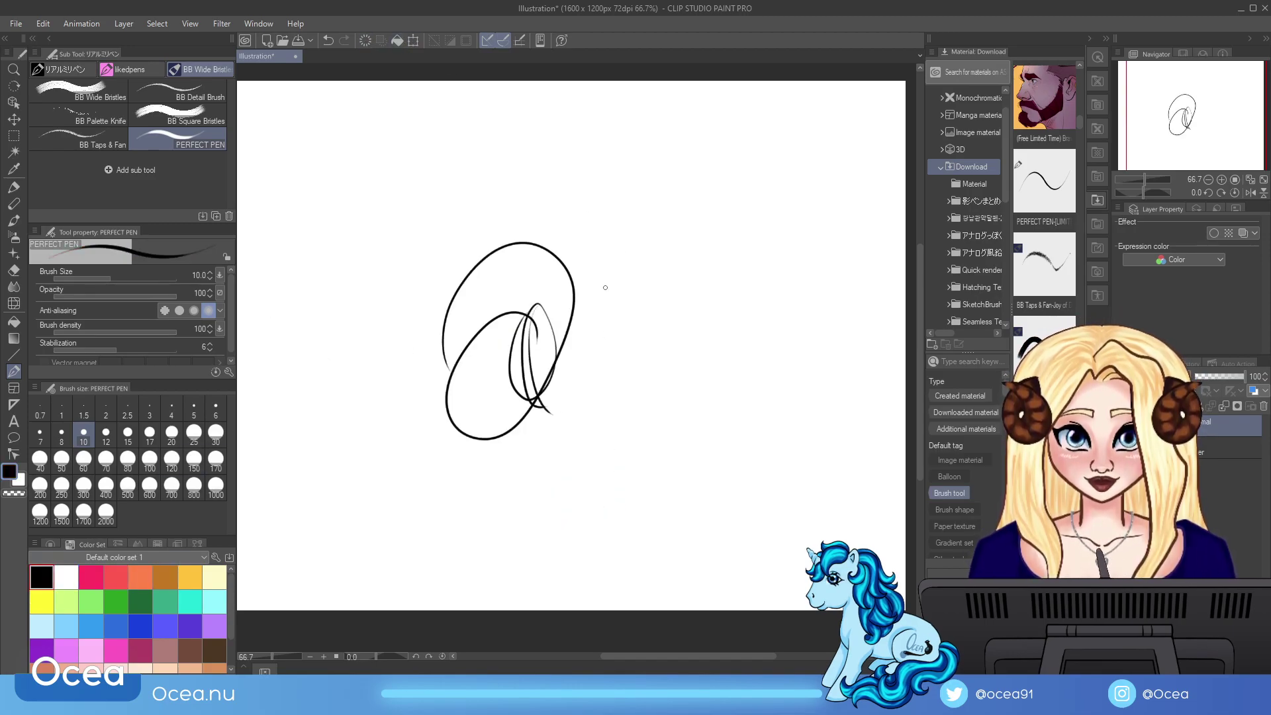
mouse_move(602, 427)
left_mouse_down()
mouse_move(593, 393)
mouse_move(694, 412)
left_mouse_up()
left_click_drag(725, 352, 703, 402)
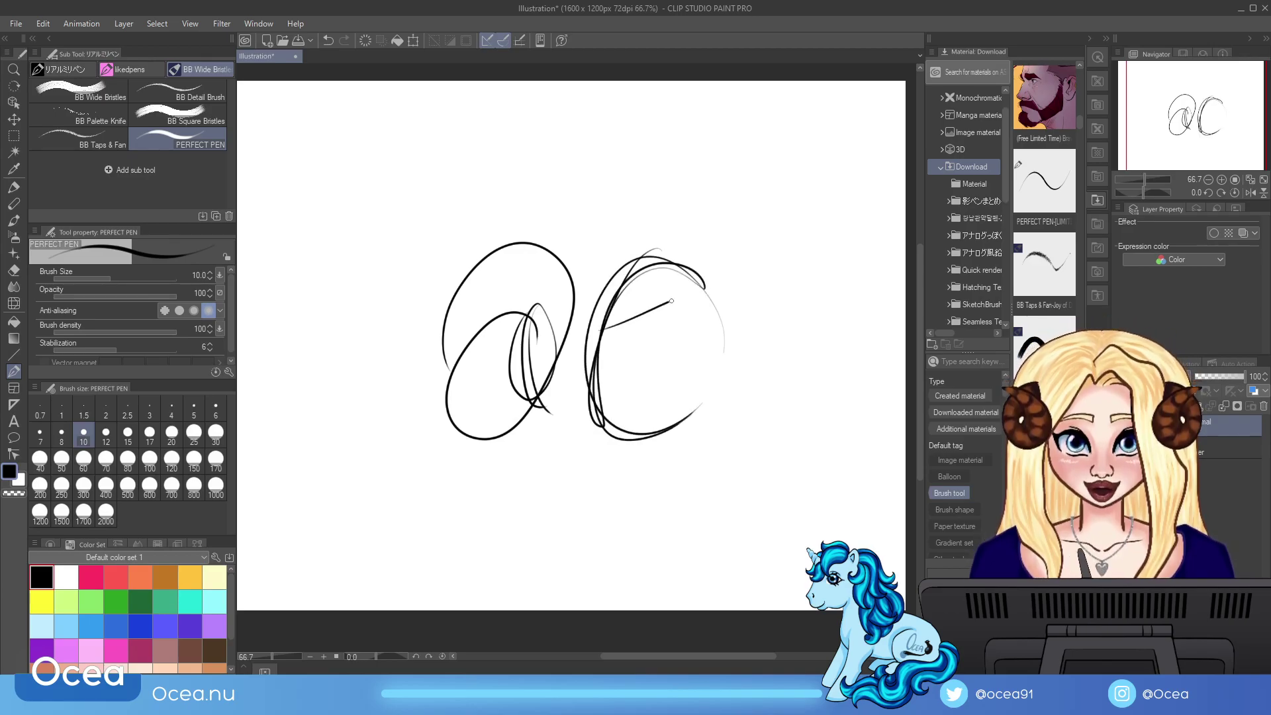
left_click_drag(638, 264, 662, 477)
left_click(367, 40)
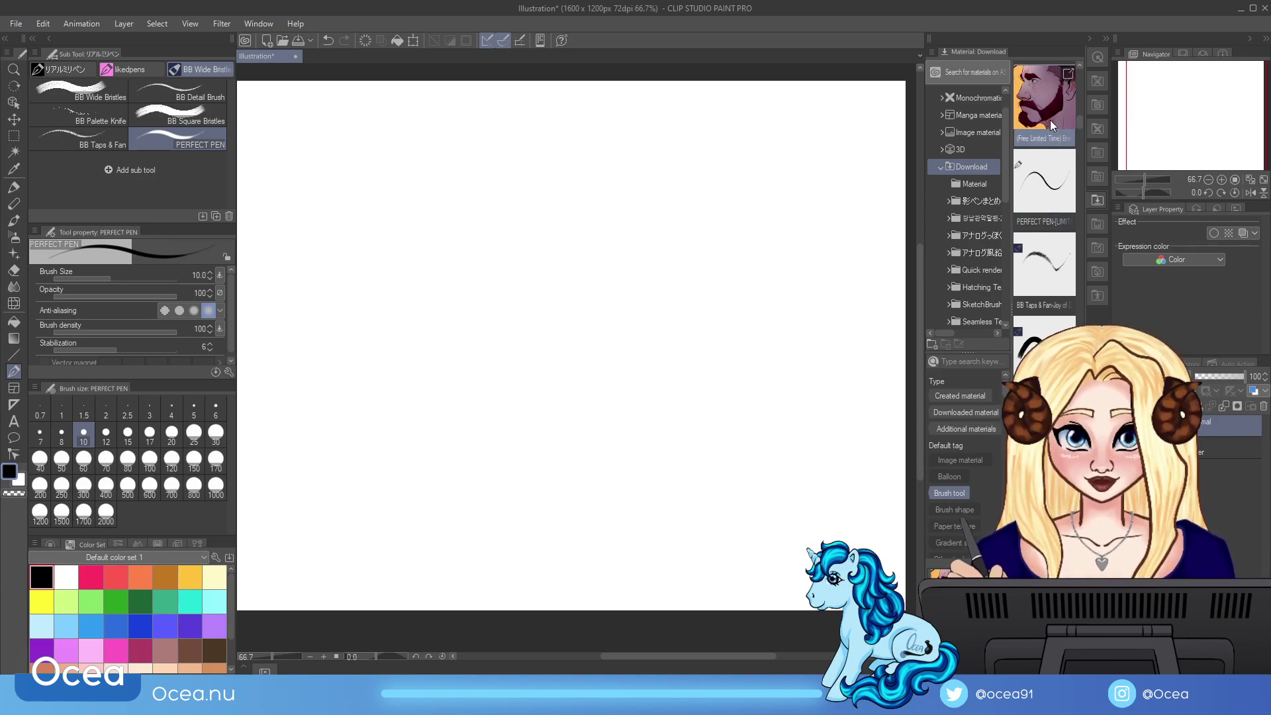
Step: Return to the リアルミリペン group, add (Free Limited Time) Brave's Tri-Pen, and test it with thin black strokes
left_click(72, 69)
left_click_drag(1011, 82, 527, 190)
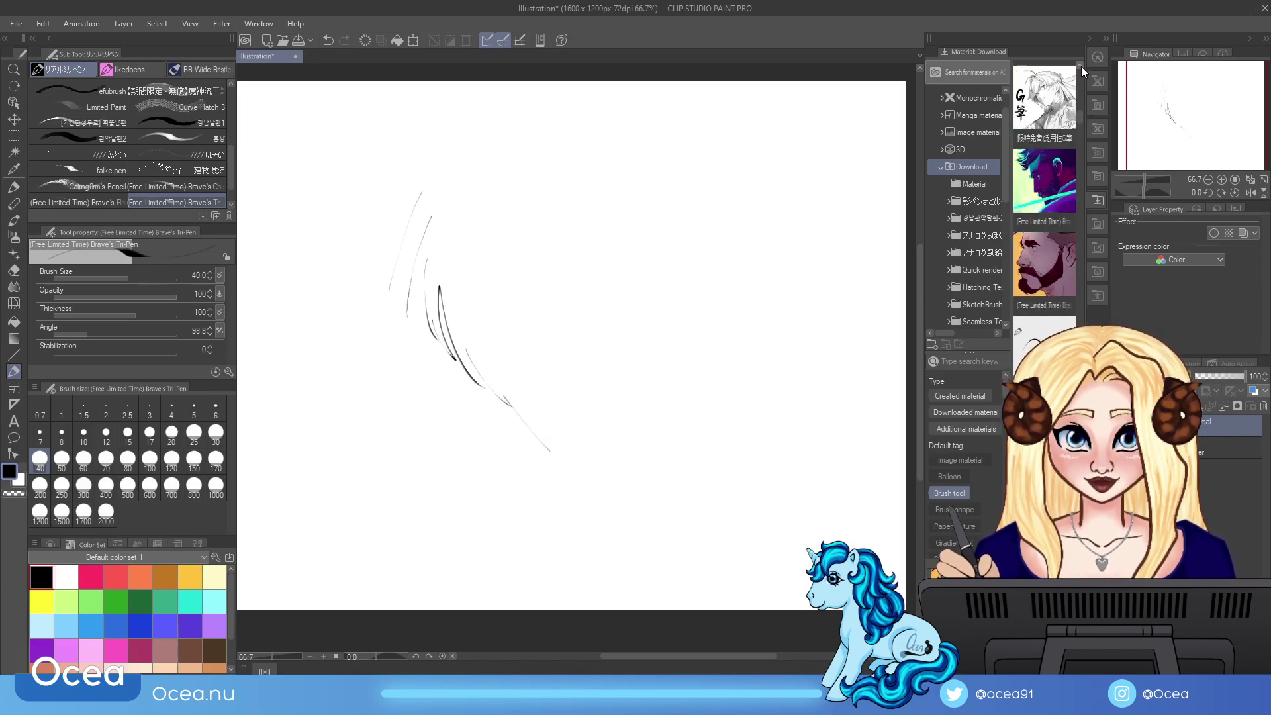
Step: Add (Free Limited Time) Brave's Hex Edge v3 and test it with long black curves and dense zigzag strokes
left_click_drag(1040, 166, 225, 200)
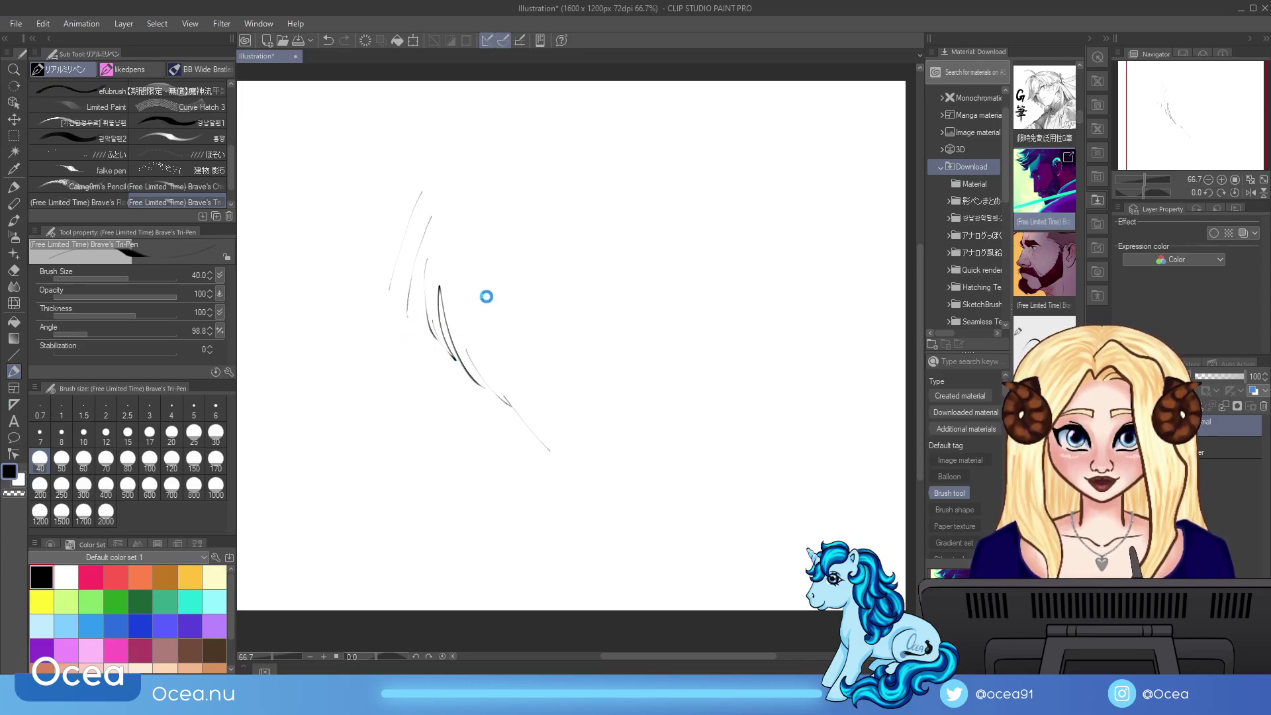
left_click_drag(490, 291, 566, 392)
left_click_drag(543, 311, 617, 439)
left_click_drag(583, 364, 610, 403)
left_click_drag(596, 391, 634, 526)
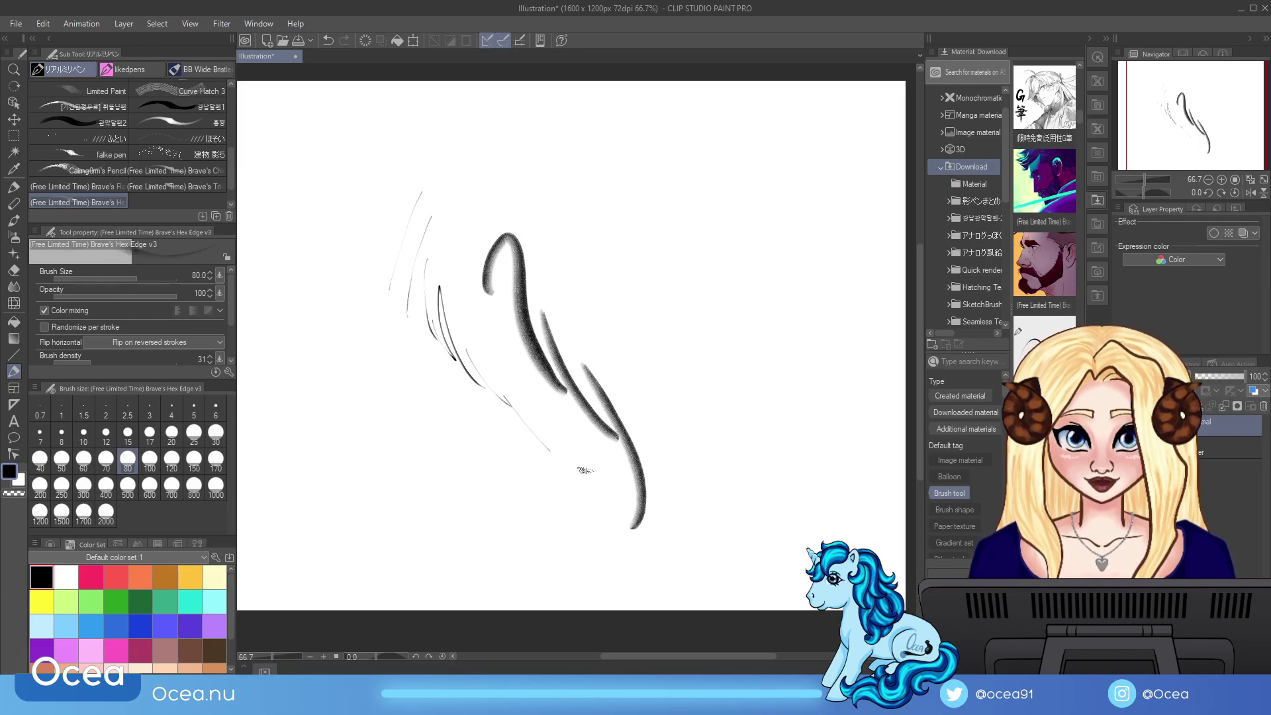
left_click_drag(685, 332, 659, 493)
left_click_drag(692, 404, 659, 511)
left_click_drag(699, 434, 692, 527)
mouse_move(722, 457)
left_mouse_down()
mouse_move(727, 509)
mouse_move(745, 526)
left_mouse_up()
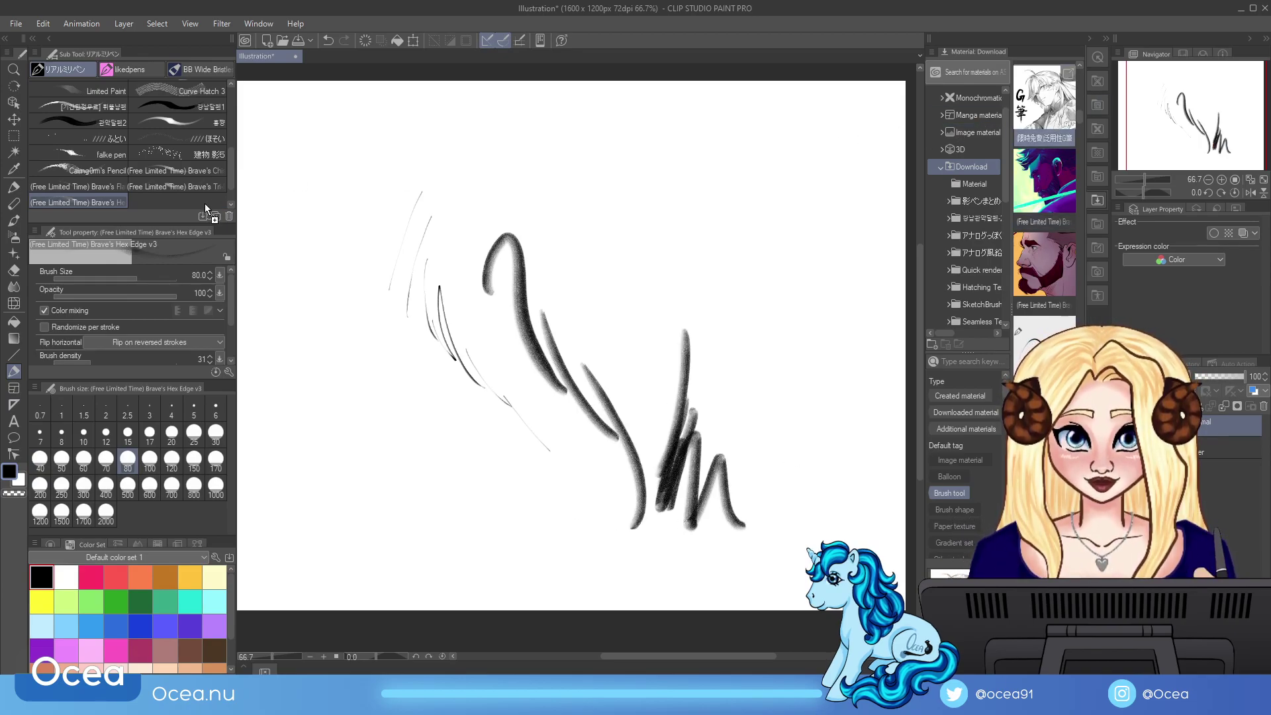
Step: Add 限時免費泛用性G筆 to the group, test it with several black strokes, and clear the layer
scroll(1079, 110, "down", 5)
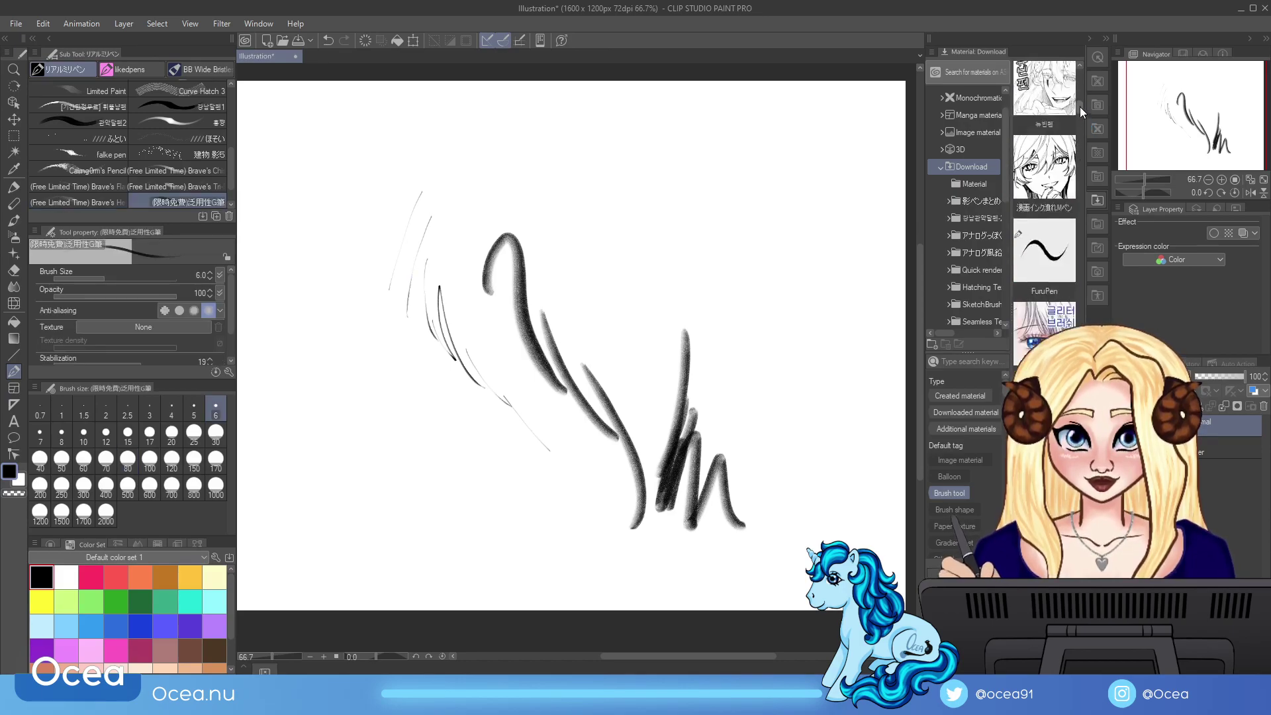
mouse_move(395, 246)
left_mouse_down()
mouse_move(417, 193)
mouse_move(490, 263)
left_mouse_up()
left_click_drag(536, 194, 581, 424)
left_click_drag(613, 372, 646, 420)
left_click_drag(653, 331, 669, 457)
left_click(366, 40)
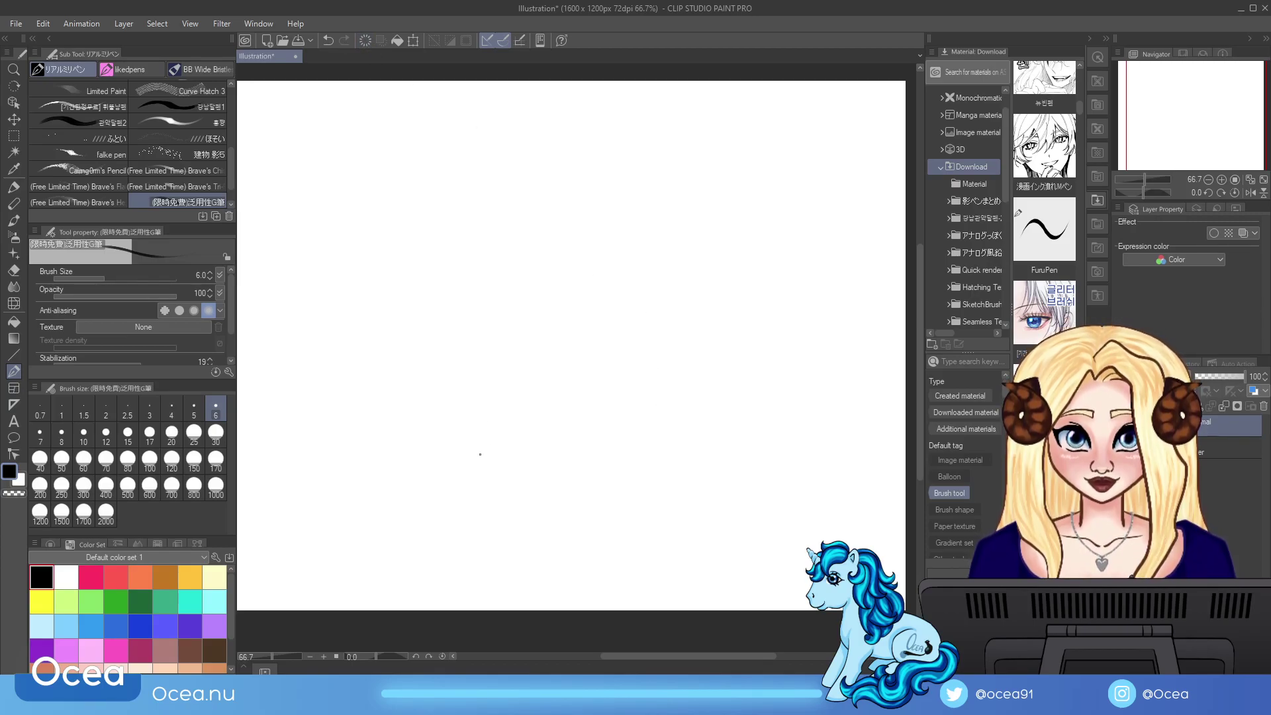
Step: Sketch a small black profile with an eye using 泛用性G筆, and move that brush to the likedpens group
left_click_drag(582, 297, 599, 351)
mouse_move(598, 296)
left_mouse_down()
mouse_move(641, 304)
mouse_move(613, 308)
mouse_move(638, 274)
left_mouse_up()
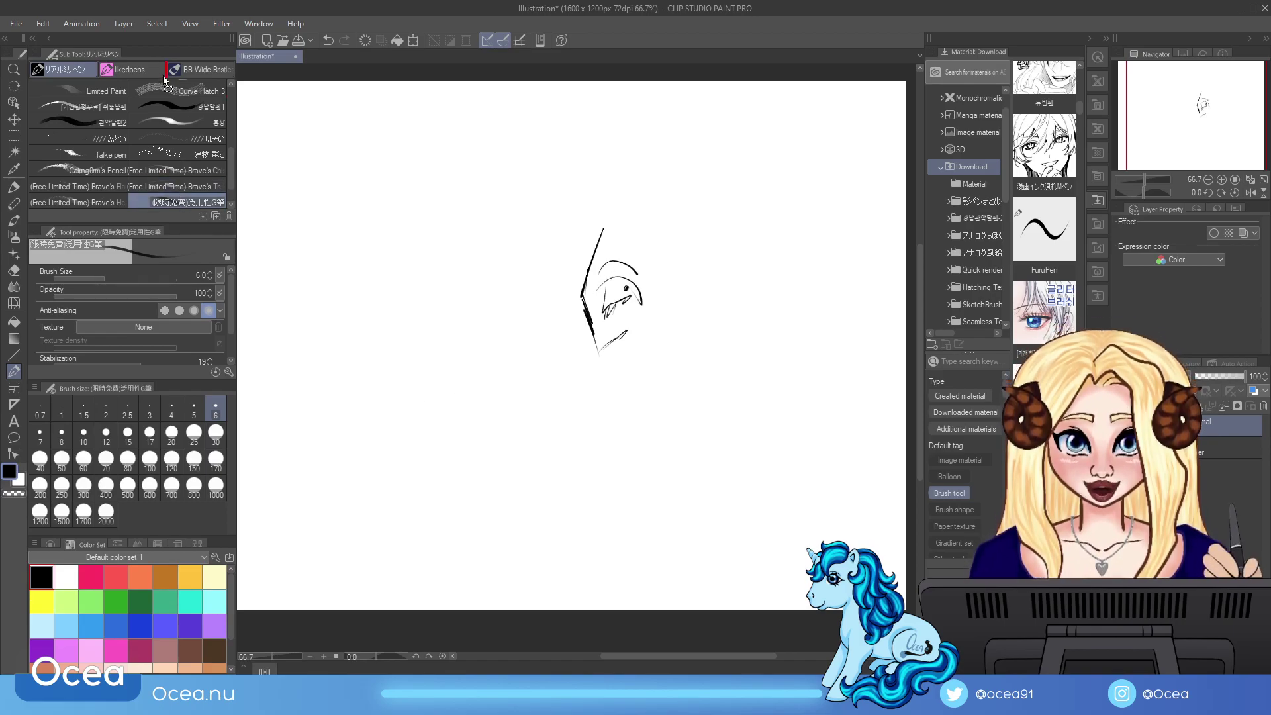
left_click(78, 202)
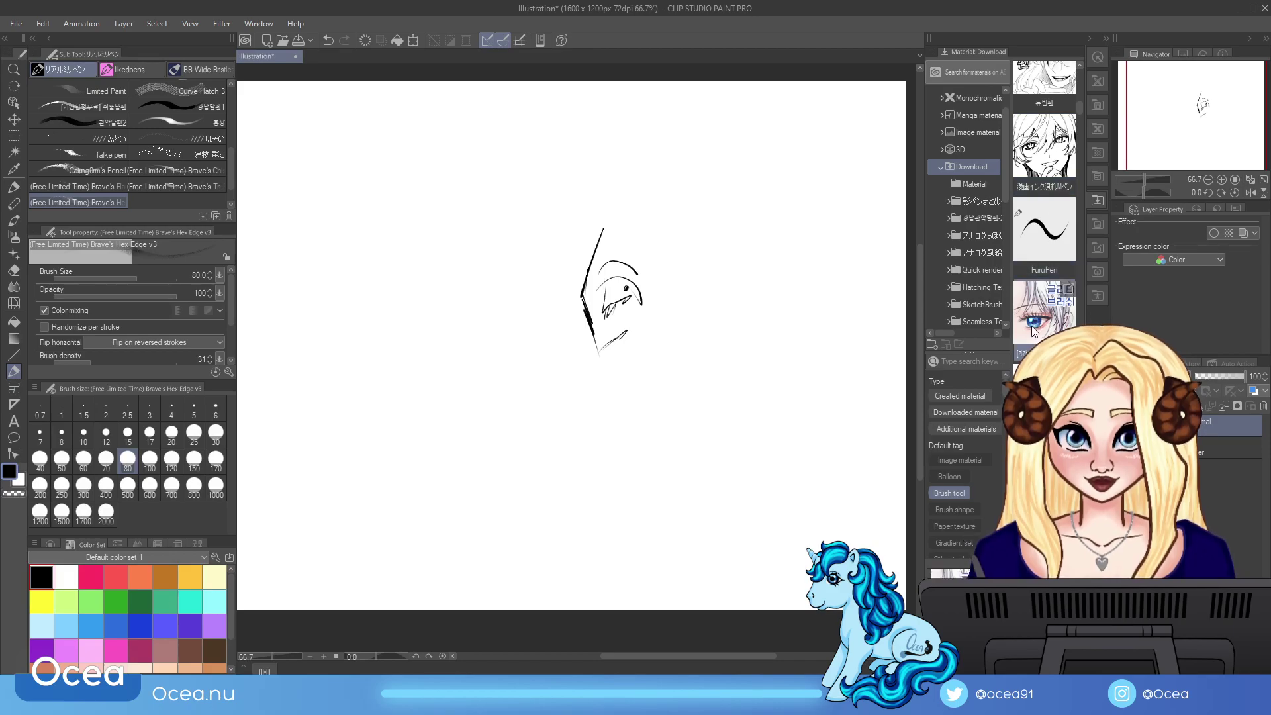
Step: Add the 반짝반짝 글리터 브러쉬 glitter brush, test it over the small eye sketch, and clear the layer
left_click_drag(239, 193, 220, 201)
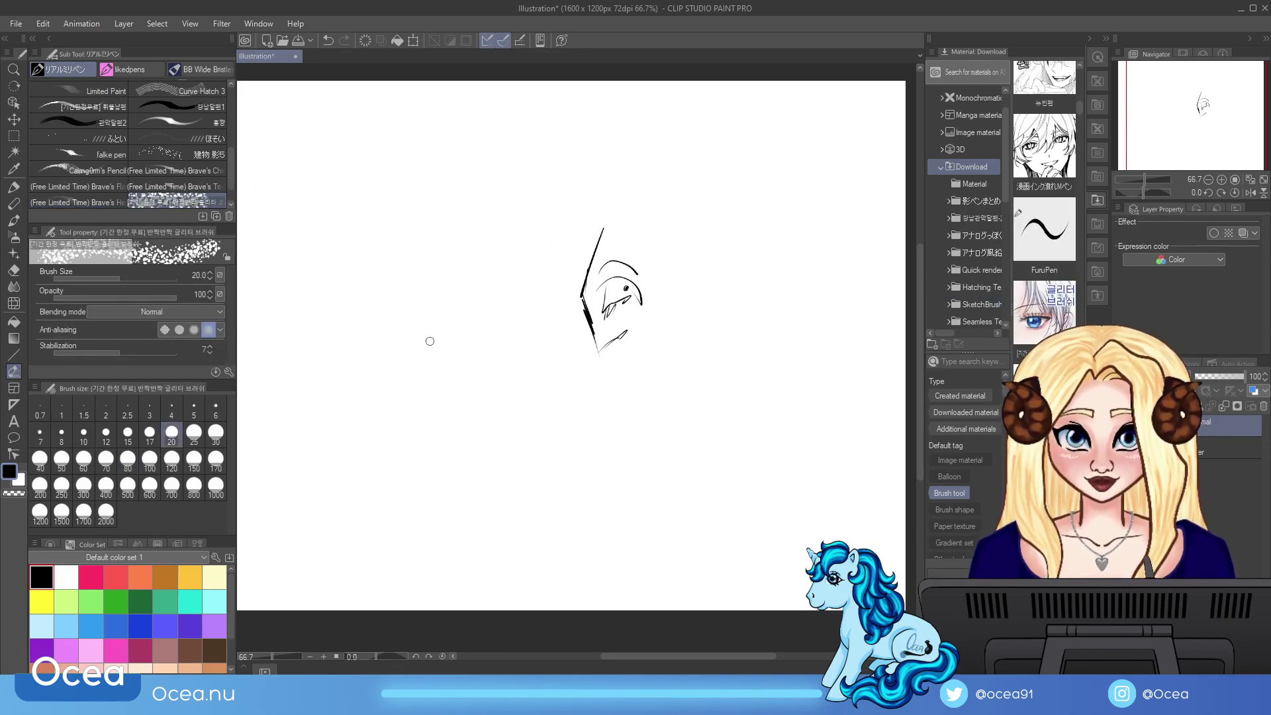
mouse_move(588, 323)
left_mouse_down()
mouse_move(619, 292)
mouse_move(640, 301)
left_mouse_up()
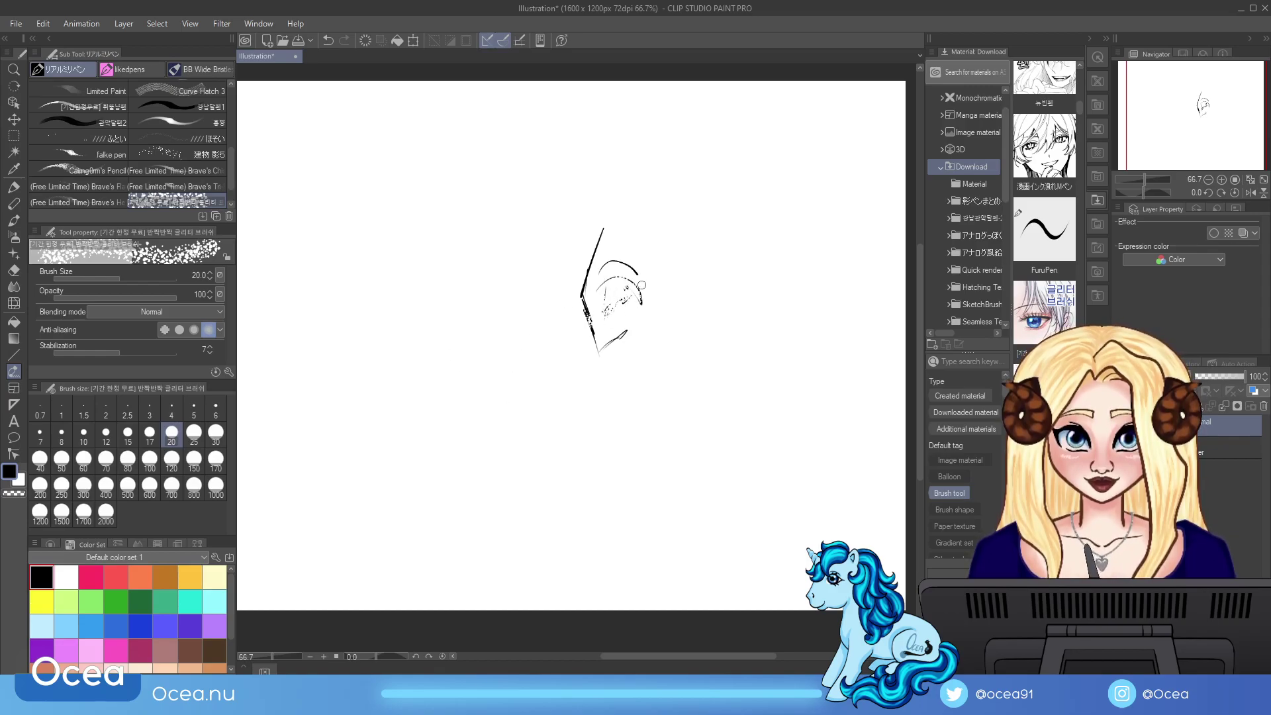
left_click(366, 40)
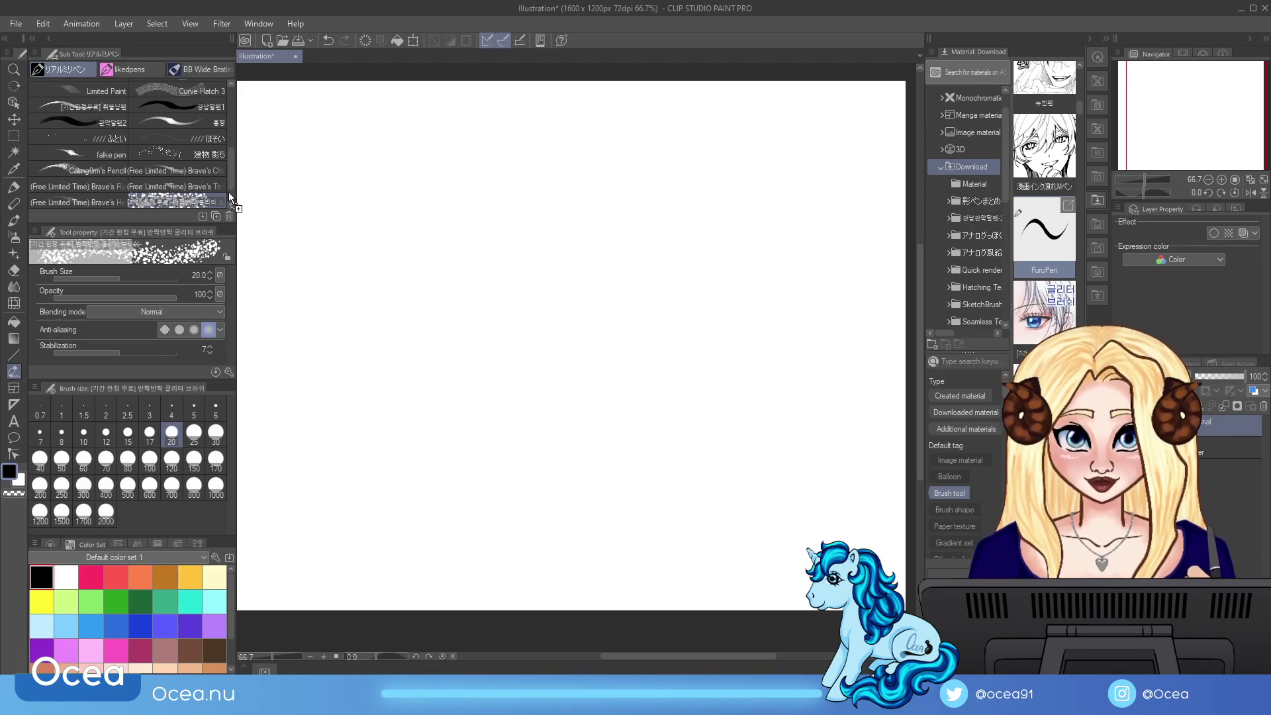
Step: Add FuruPen to the group, test it with thick black curved and diagonal shapes, and clear the layer
mouse_move(451, 306)
left_mouse_down()
mouse_move(464, 246)
mouse_move(493, 215)
mouse_move(480, 311)
mouse_move(497, 295)
left_mouse_up()
left_click_drag(478, 246, 498, 287)
mouse_move(660, 220)
left_mouse_down()
mouse_move(530, 384)
mouse_move(559, 434)
mouse_move(542, 385)
mouse_move(565, 437)
mouse_move(538, 391)
mouse_move(587, 424)
left_mouse_up()
mouse_move(675, 430)
left_mouse_down()
mouse_move(765, 386)
mouse_move(751, 438)
mouse_move(675, 480)
left_mouse_up()
mouse_move(745, 394)
left_mouse_down()
mouse_move(766, 421)
mouse_move(749, 399)
left_mouse_up()
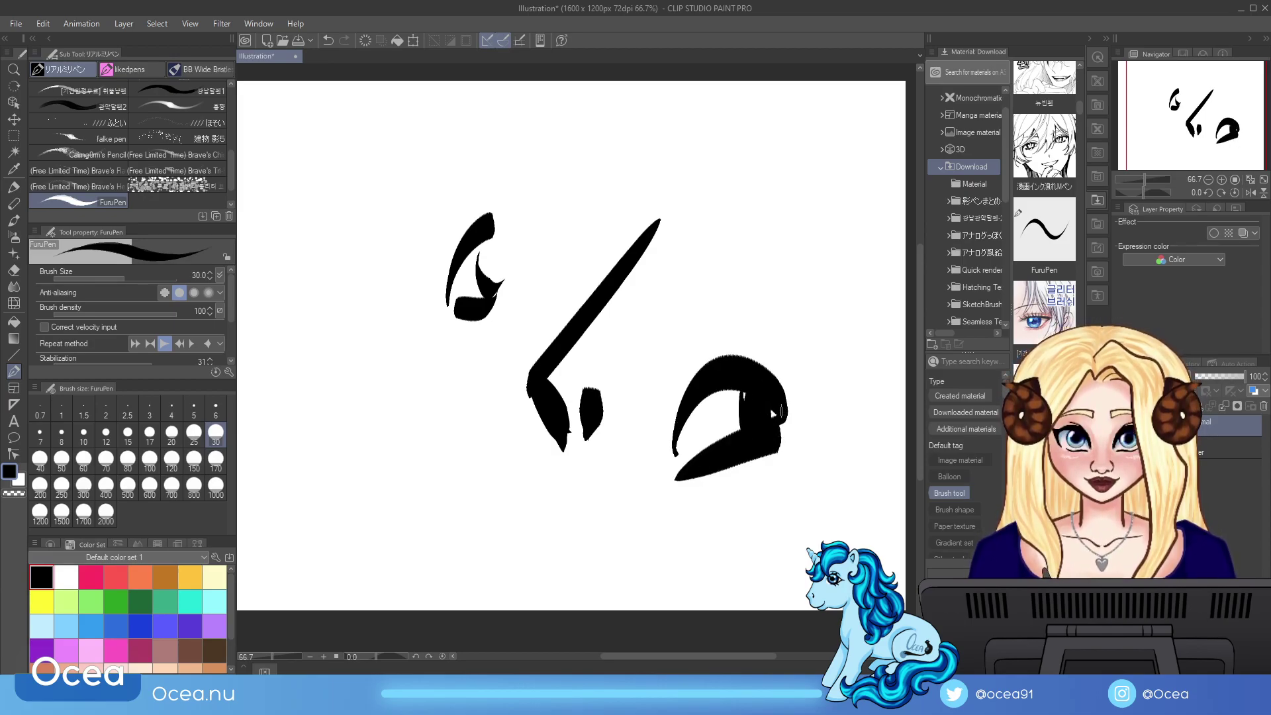
left_click(366, 40)
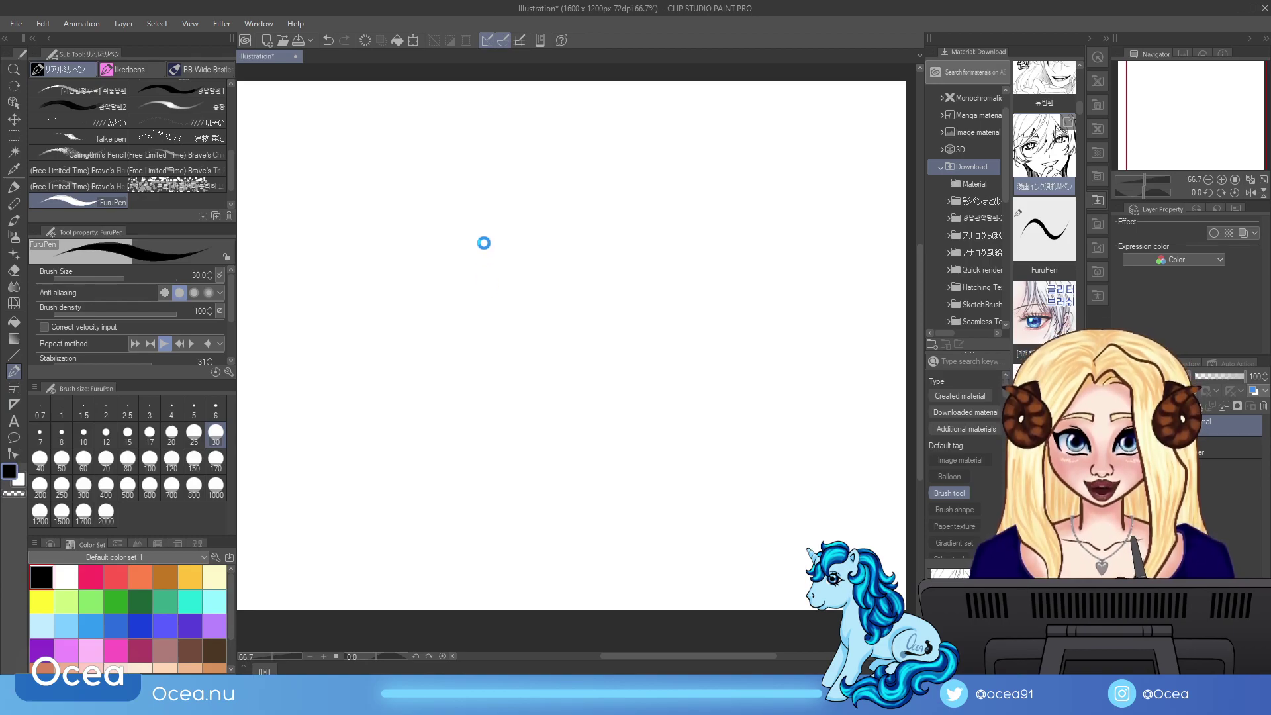
Step: Add 漫画インク潰れMペン and 뉴빈펜 to the リアルミリペン group
scroll(1044, 199, "up", 5)
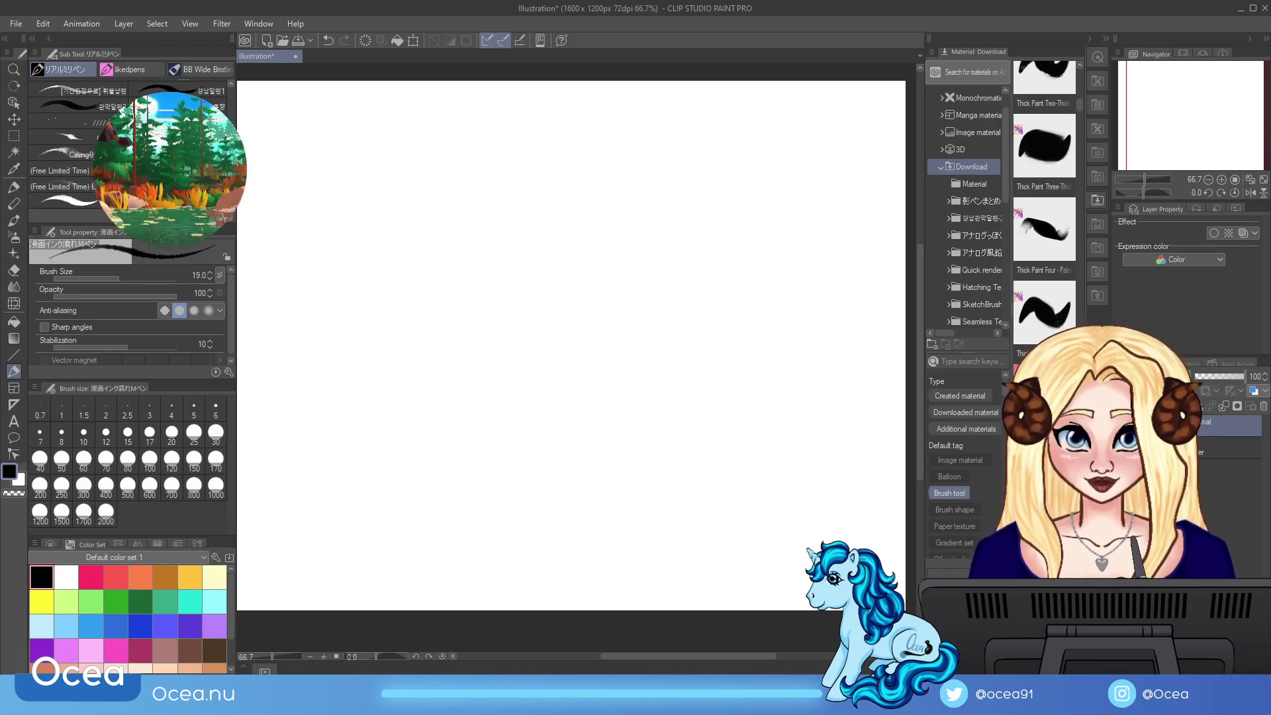
left_click(106, 408)
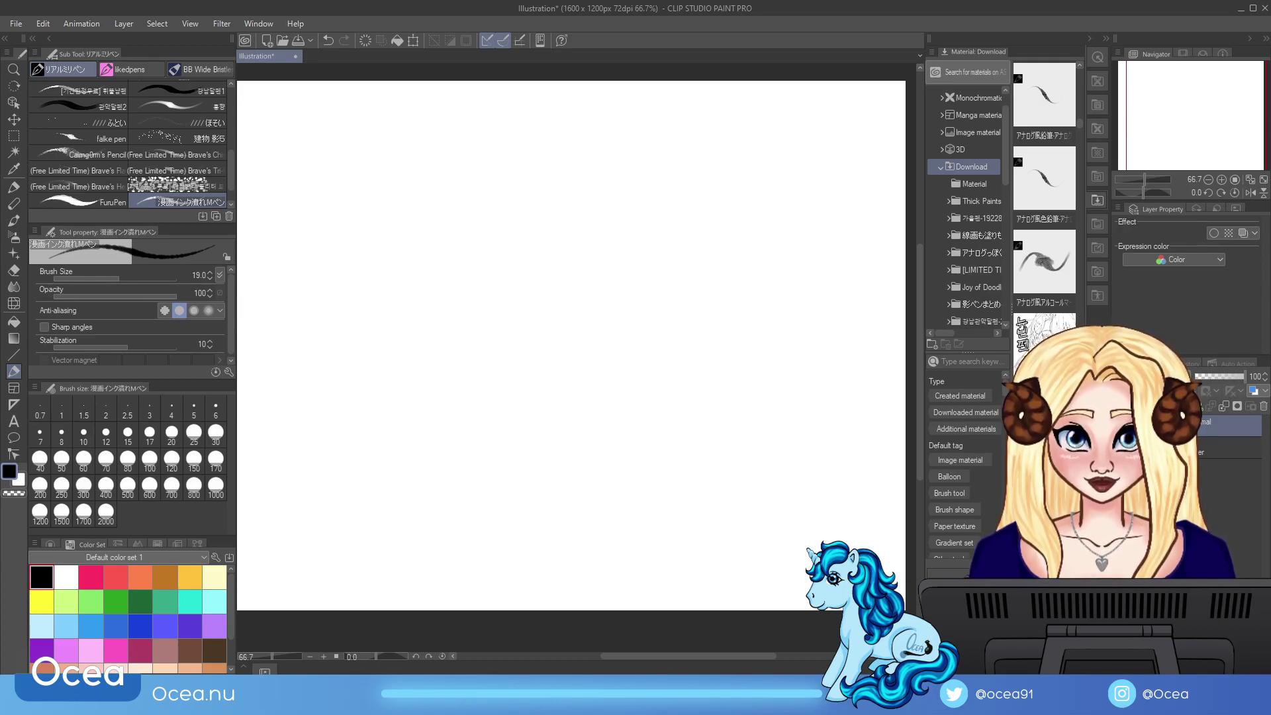
left_click_drag(227, 205, 227, 206)
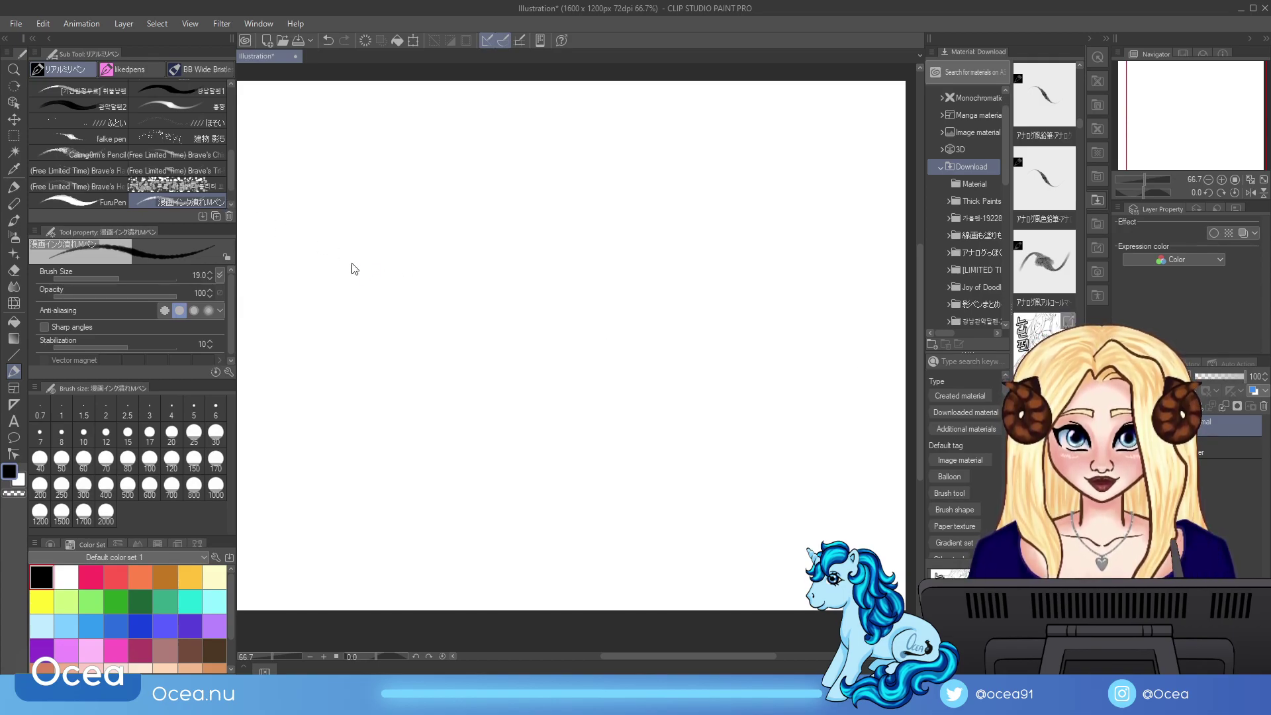
Step: Test 뉴빈펜 with a thick black curve and overlapping light yellow strokes across it
left_click(393, 312)
mouse_move(391, 306)
left_mouse_down()
mouse_move(440, 357)
mouse_move(476, 431)
mouse_move(473, 483)
mouse_move(454, 477)
left_mouse_up()
left_click(214, 578)
left_click_drag(455, 289, 431, 416)
left_click_drag(452, 329, 444, 410)
left_click_drag(462, 357, 459, 427)
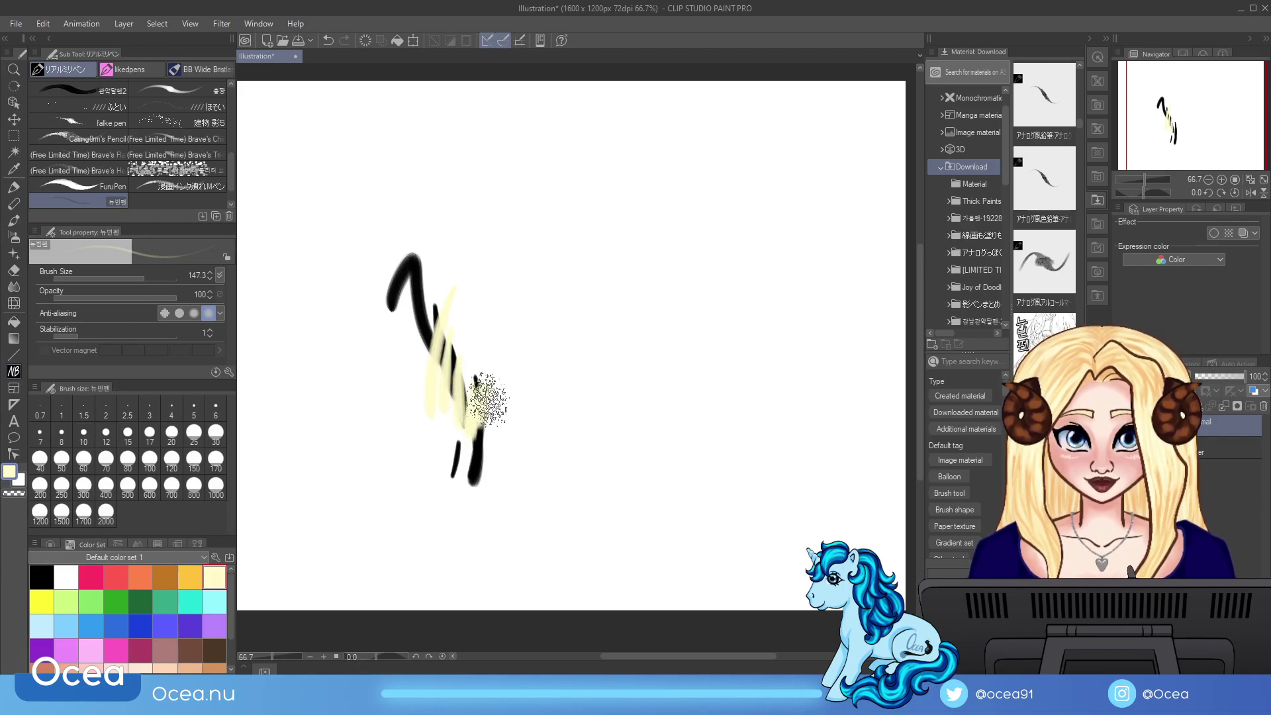
Step: Clear the layer, test アナログ風アルコールマーカー with light yellow, orange and black strokes, clear again and select 뉴빈펜
left_click(365, 41)
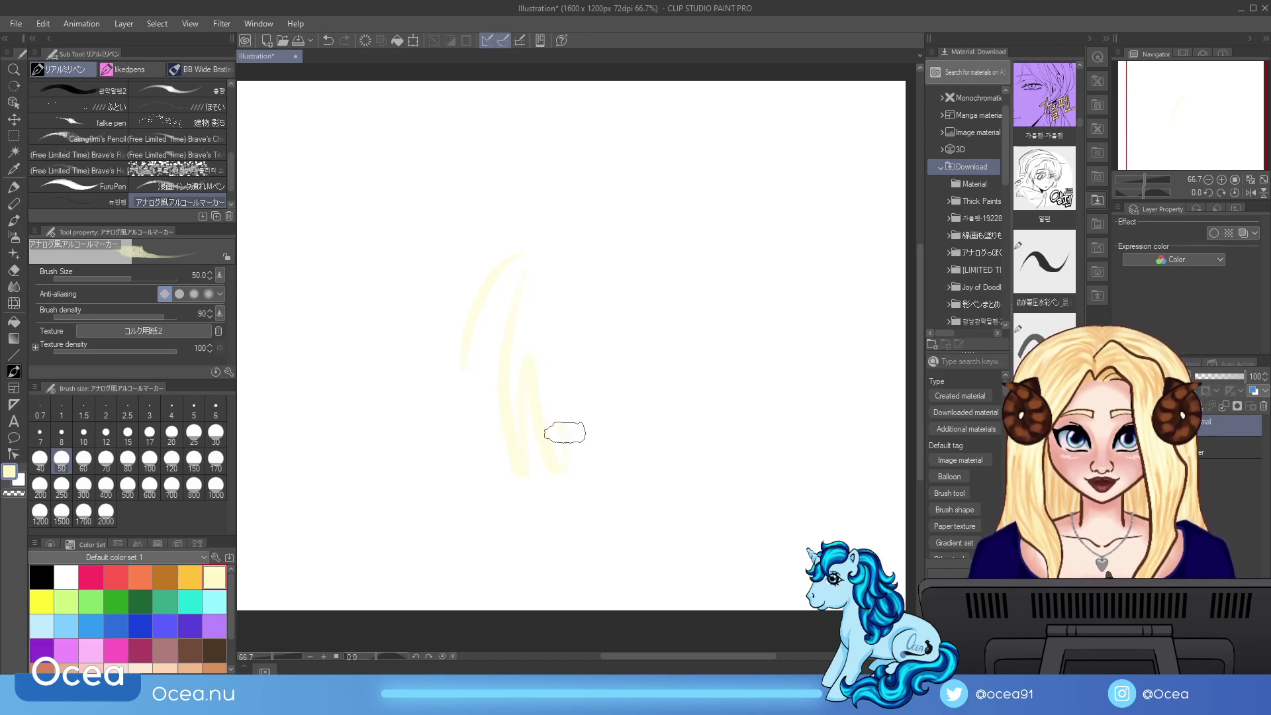
left_click(190, 578)
mouse_move(514, 383)
left_mouse_down()
mouse_move(542, 402)
mouse_move(587, 496)
mouse_move(610, 434)
mouse_move(635, 471)
mouse_move(704, 365)
left_mouse_up()
left_click(42, 578)
mouse_move(582, 391)
left_mouse_down()
mouse_move(589, 454)
mouse_move(583, 406)
mouse_move(599, 377)
mouse_move(649, 365)
mouse_move(672, 378)
mouse_move(667, 448)
mouse_move(701, 420)
mouse_move(692, 486)
left_mouse_up()
left_click(365, 40)
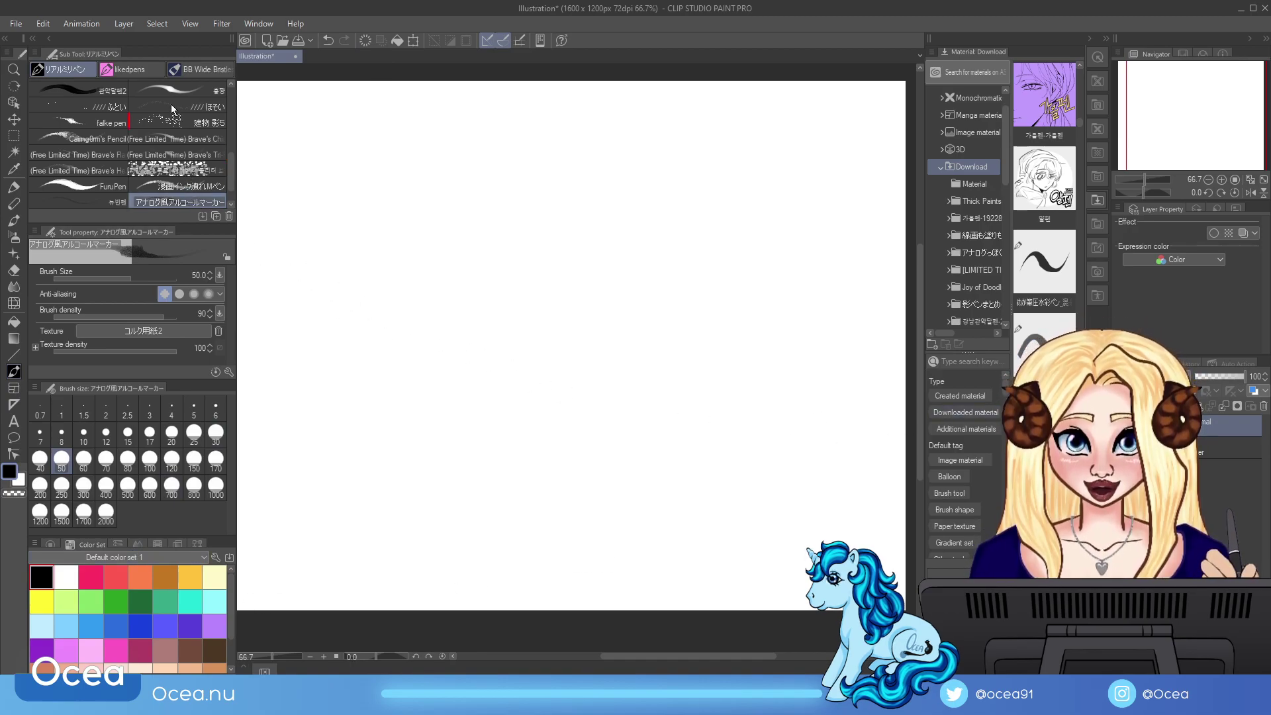
left_click(100, 201)
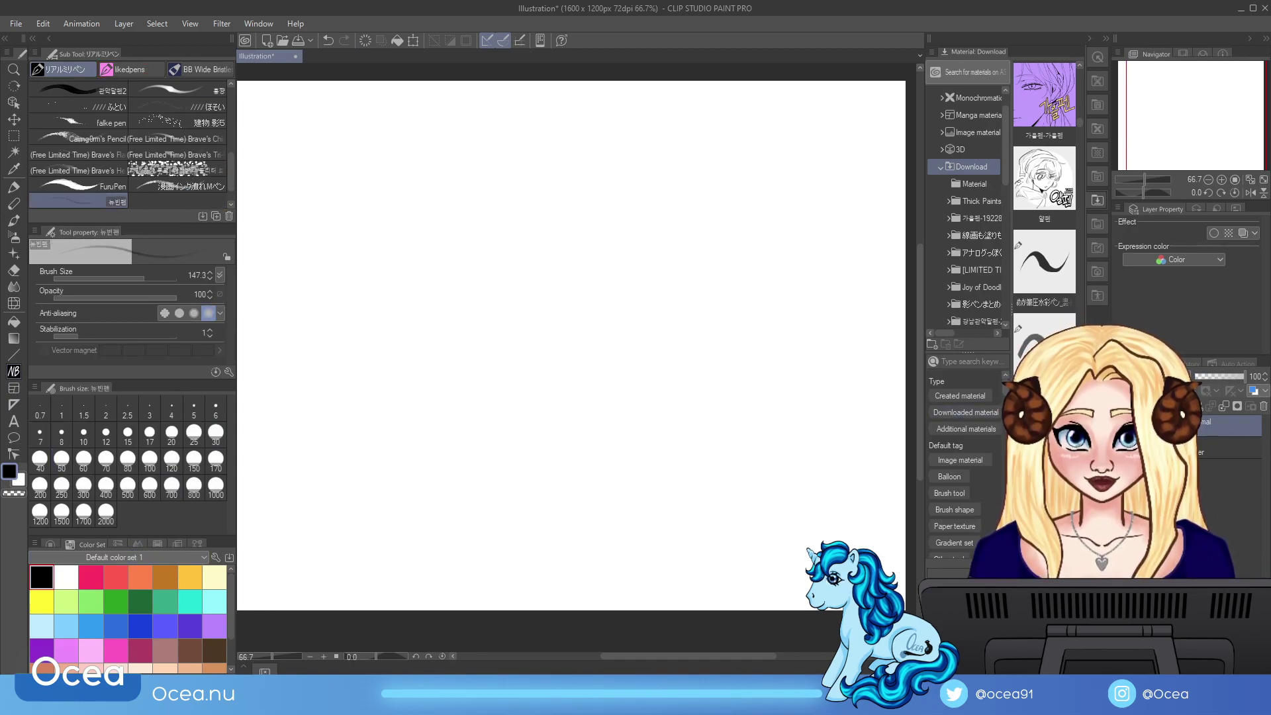
Step: Add アナログ風色鉛筆 to the group, test it with thin black strokes and again at size 30, and clear the layer
scroll(1045, 199, "down", 4)
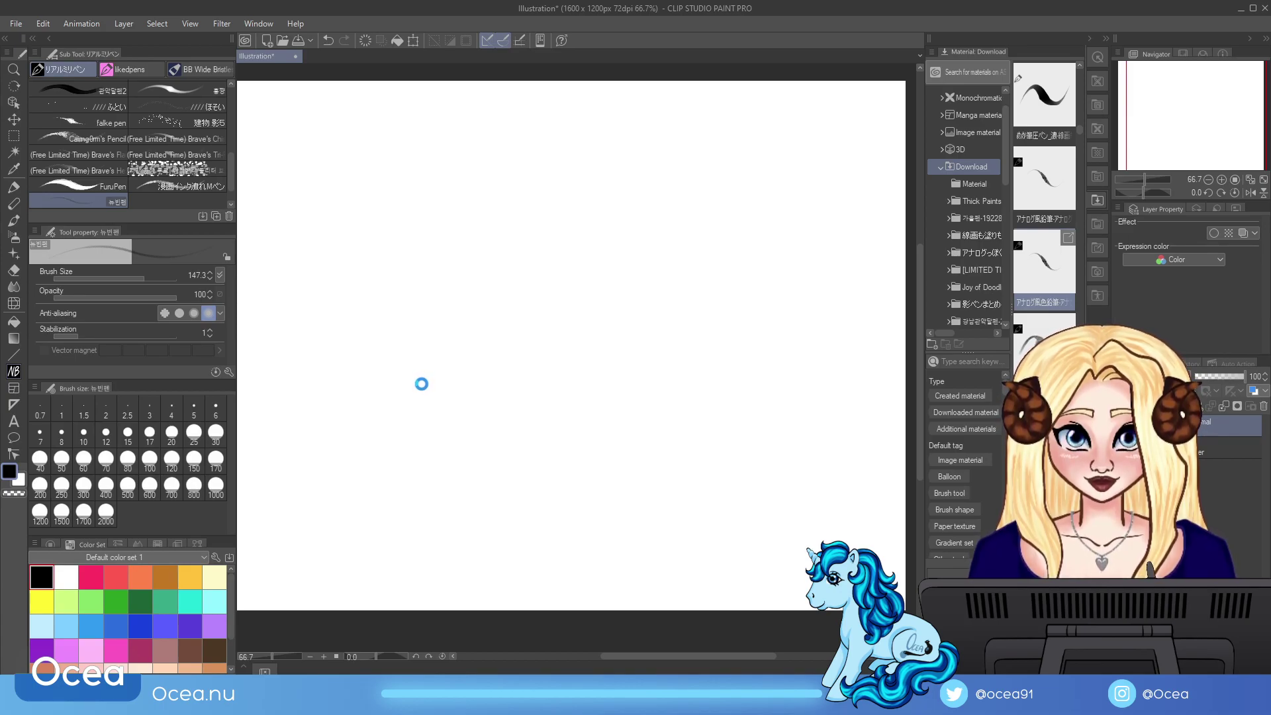
mouse_move(424, 378)
left_mouse_down()
mouse_move(475, 393)
mouse_move(493, 382)
mouse_move(526, 456)
left_mouse_up()
mouse_move(533, 345)
left_mouse_down()
mouse_move(519, 449)
mouse_move(511, 484)
left_mouse_up()
left_click_drag(563, 412, 493, 523)
left_click(216, 432)
left_click_drag(578, 341, 591, 434)
left_click_drag(585, 367, 616, 470)
mouse_move(595, 405)
left_mouse_down()
mouse_move(627, 519)
mouse_move(611, 500)
mouse_move(644, 532)
left_mouse_up()
mouse_move(651, 376)
left_mouse_down()
mouse_move(681, 350)
mouse_move(670, 380)
mouse_move(684, 373)
left_mouse_up()
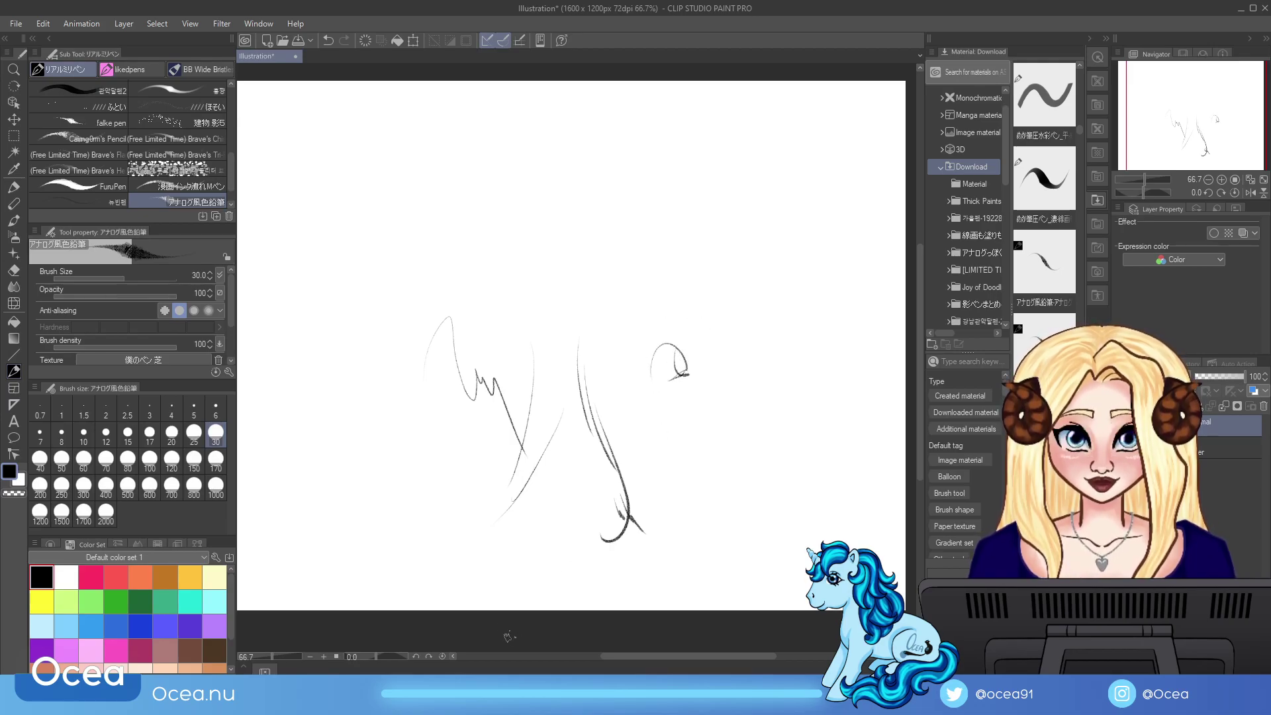
left_click(365, 40)
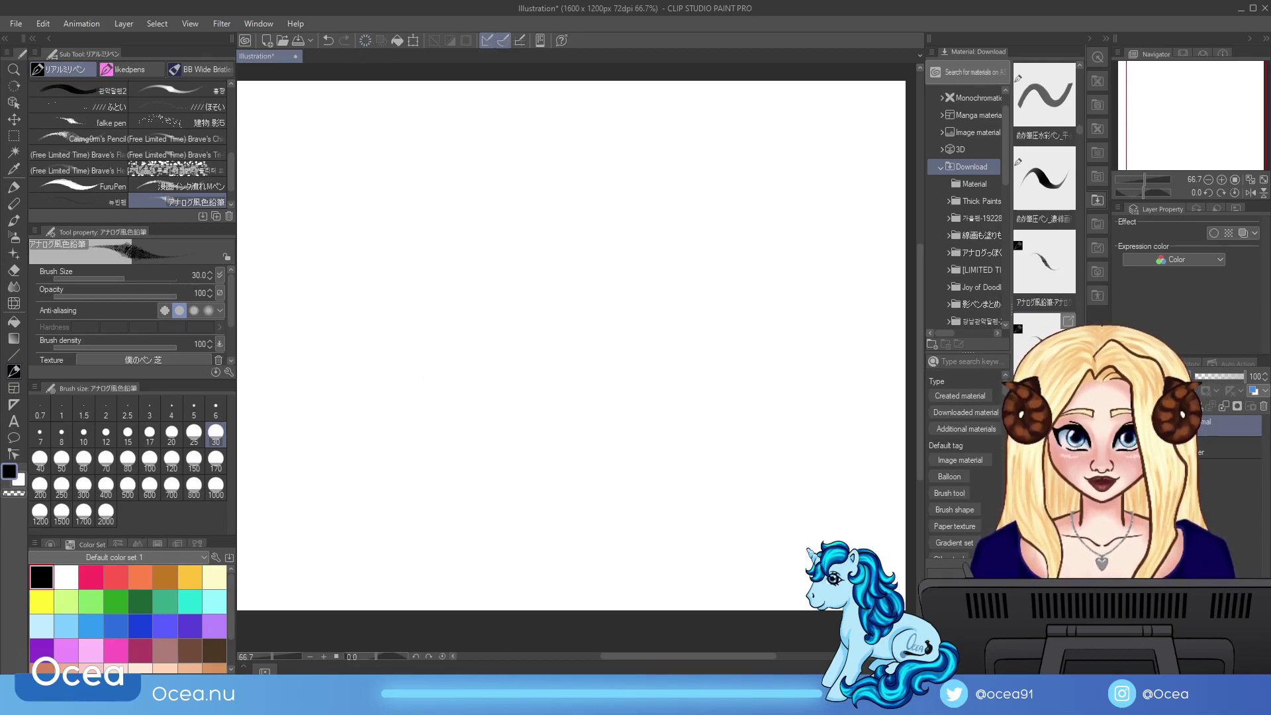
Step: Add アナログ風鉛筆 to the group, test it with a sketchy diagonal black line, and clear the layer
left_click_drag(1052, 281, 229, 212)
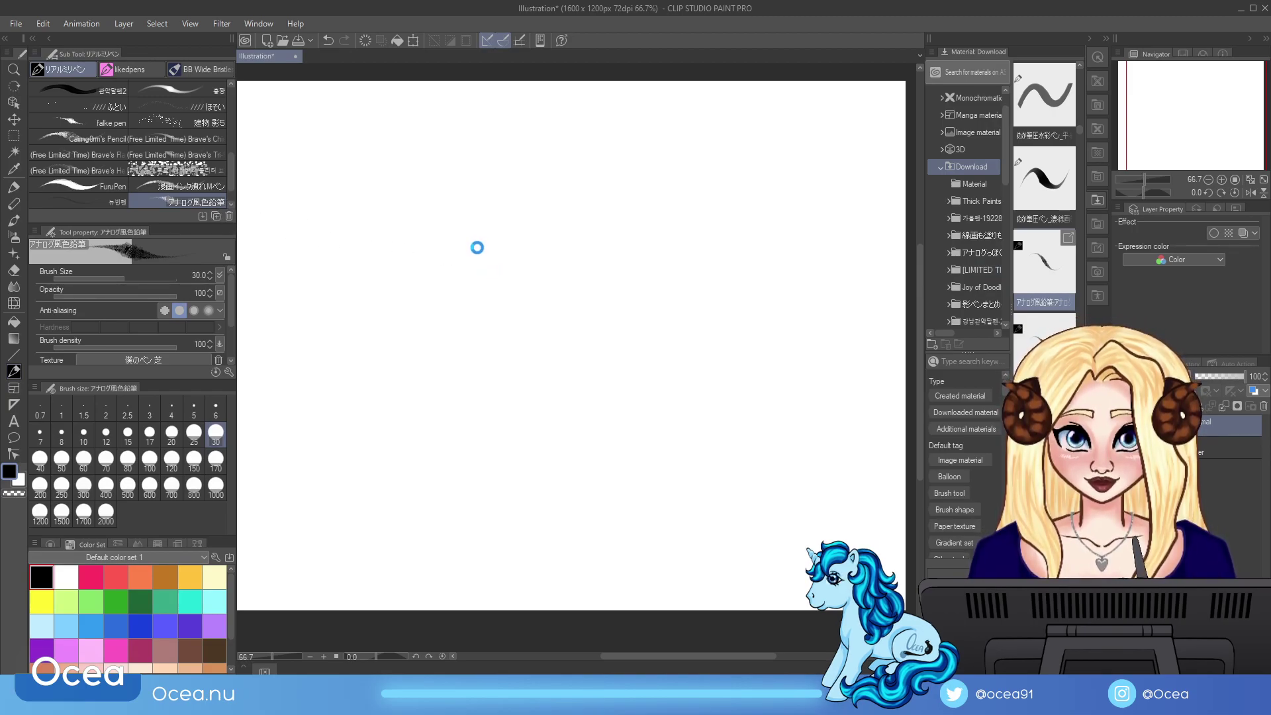
mouse_move(475, 245)
left_mouse_down()
mouse_move(464, 278)
mouse_move(479, 318)
mouse_move(496, 346)
mouse_move(491, 312)
mouse_move(598, 464)
left_mouse_up()
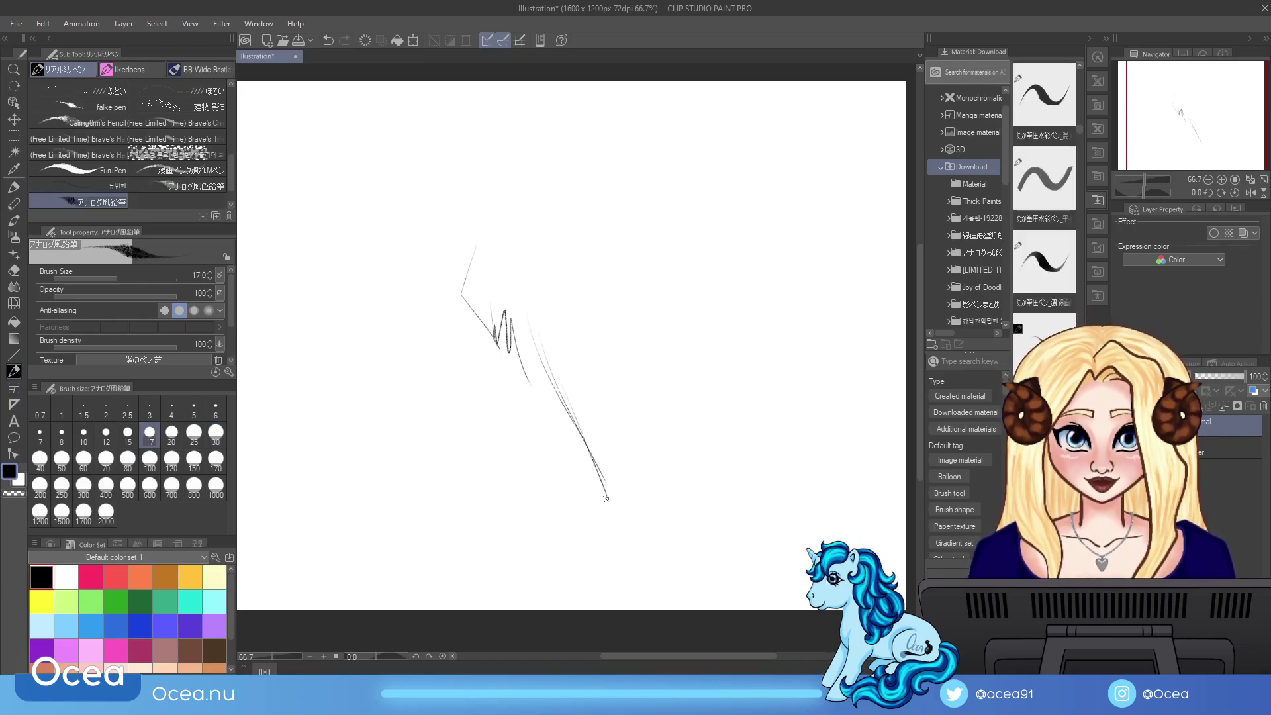
left_click(365, 40)
Step: Add めか筆圧ペン_濃 to the group and test it with black diagonal strokes overlaid by light yellow ones
mouse_move(1060, 268)
left_mouse_down()
mouse_move(1067, 258)
mouse_move(1046, 279)
mouse_move(834, 275)
mouse_move(200, 206)
left_mouse_up()
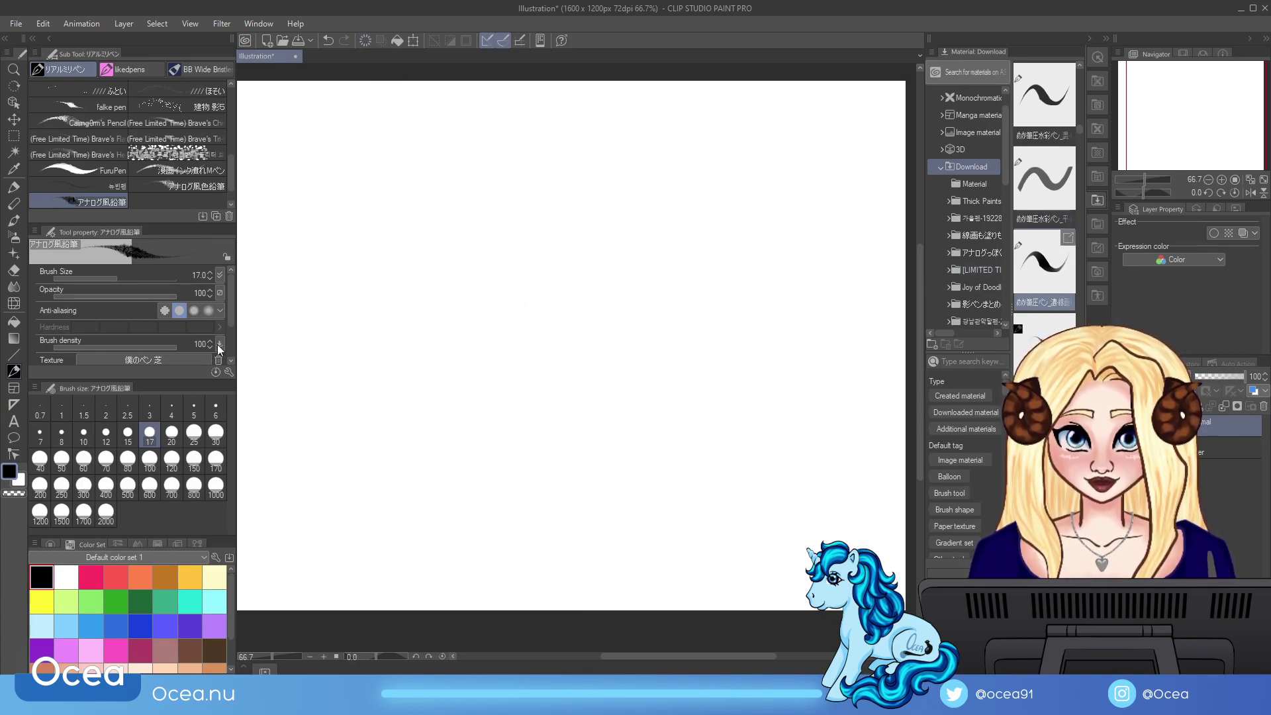
left_click_drag(457, 336, 513, 487)
left_click_drag(485, 397, 510, 507)
left_click_drag(509, 463, 511, 516)
left_click_drag(506, 427, 516, 520)
left_click(215, 577)
left_click_drag(507, 396, 519, 513)
mouse_move(514, 437)
left_mouse_down()
mouse_move(549, 528)
mouse_move(493, 416)
mouse_move(511, 480)
left_mouse_up()
mouse_move(482, 433)
left_mouse_down()
mouse_move(468, 399)
mouse_move(510, 493)
left_mouse_up()
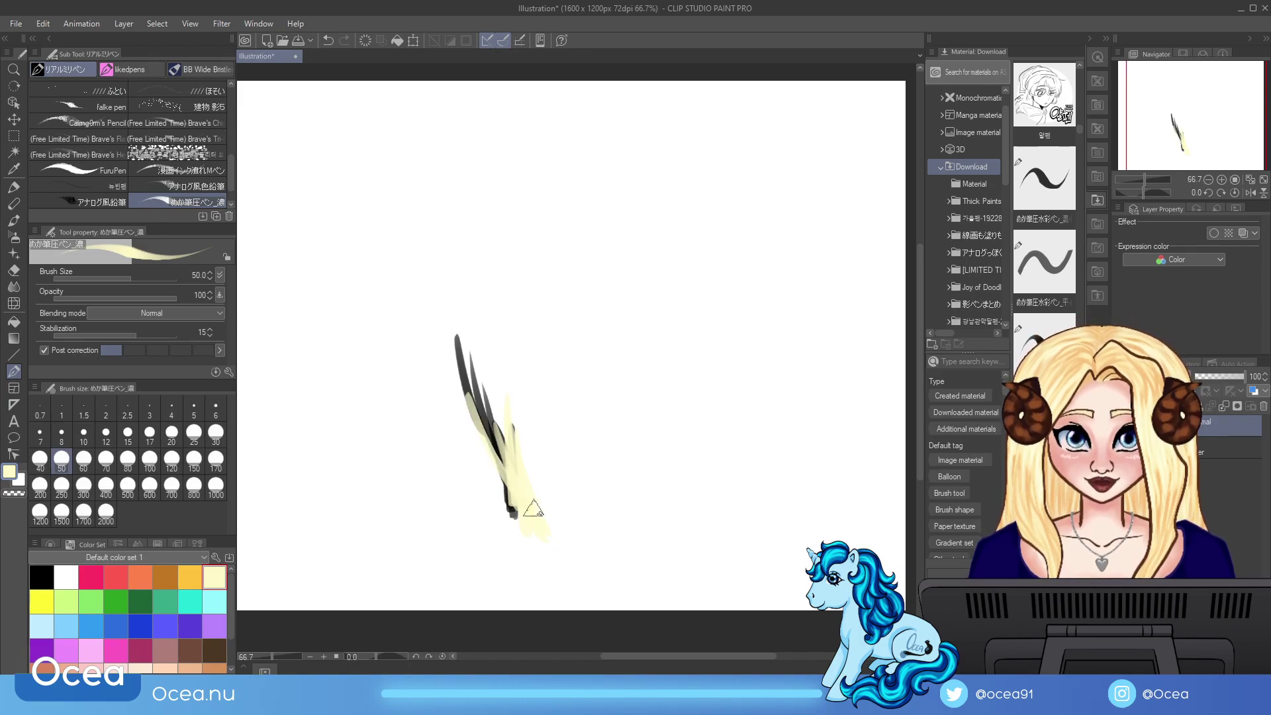
Step: Add めか筆圧水彩ペン_平 and めか筆圧水彩ペン_混 to the group and test both with overlapping black strokes
left_click(41, 577)
left_click_drag(1045, 264, 231, 207)
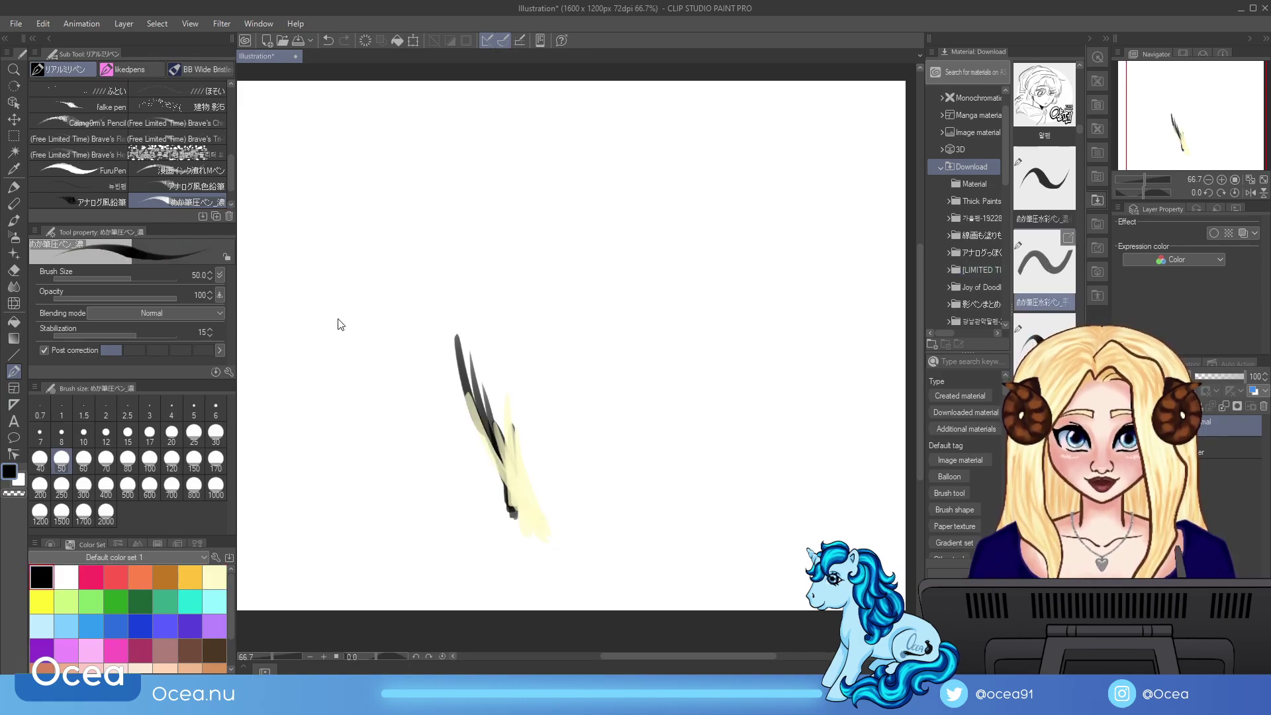
left_click_drag(601, 403, 655, 477)
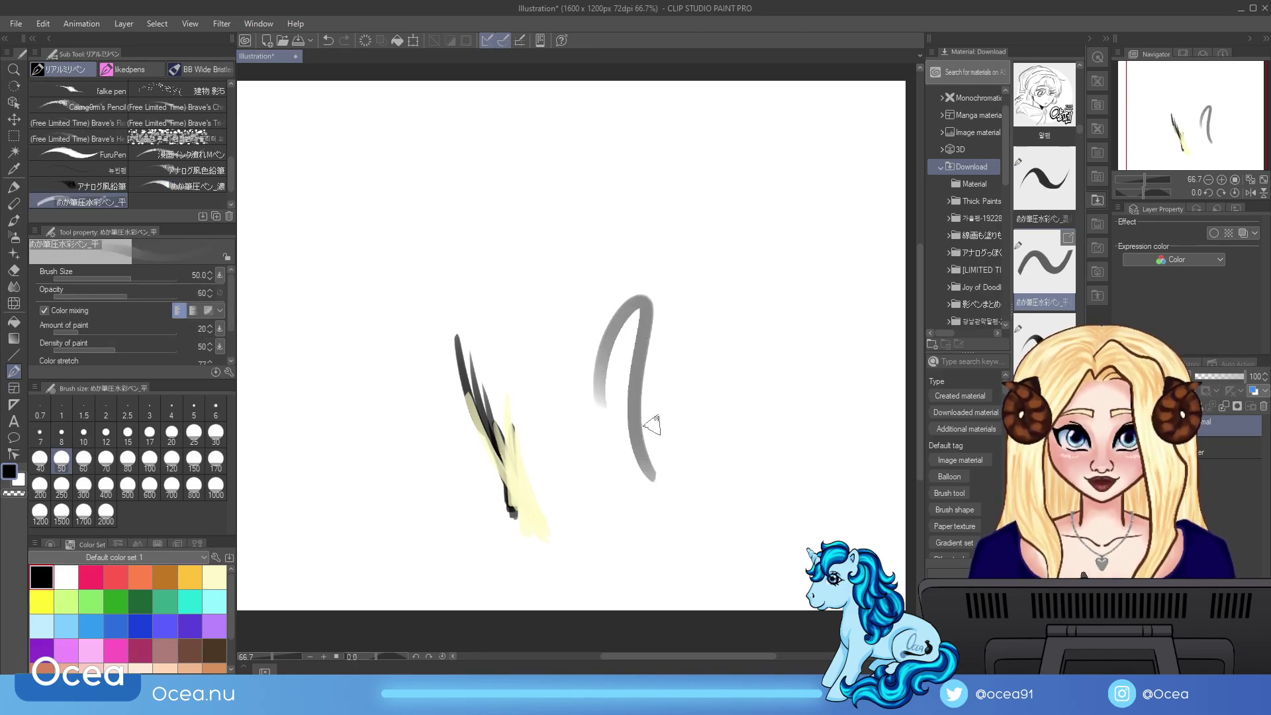
left_click_drag(648, 344, 681, 513)
left_click_drag(649, 402, 673, 495)
left_click_drag(648, 440, 696, 541)
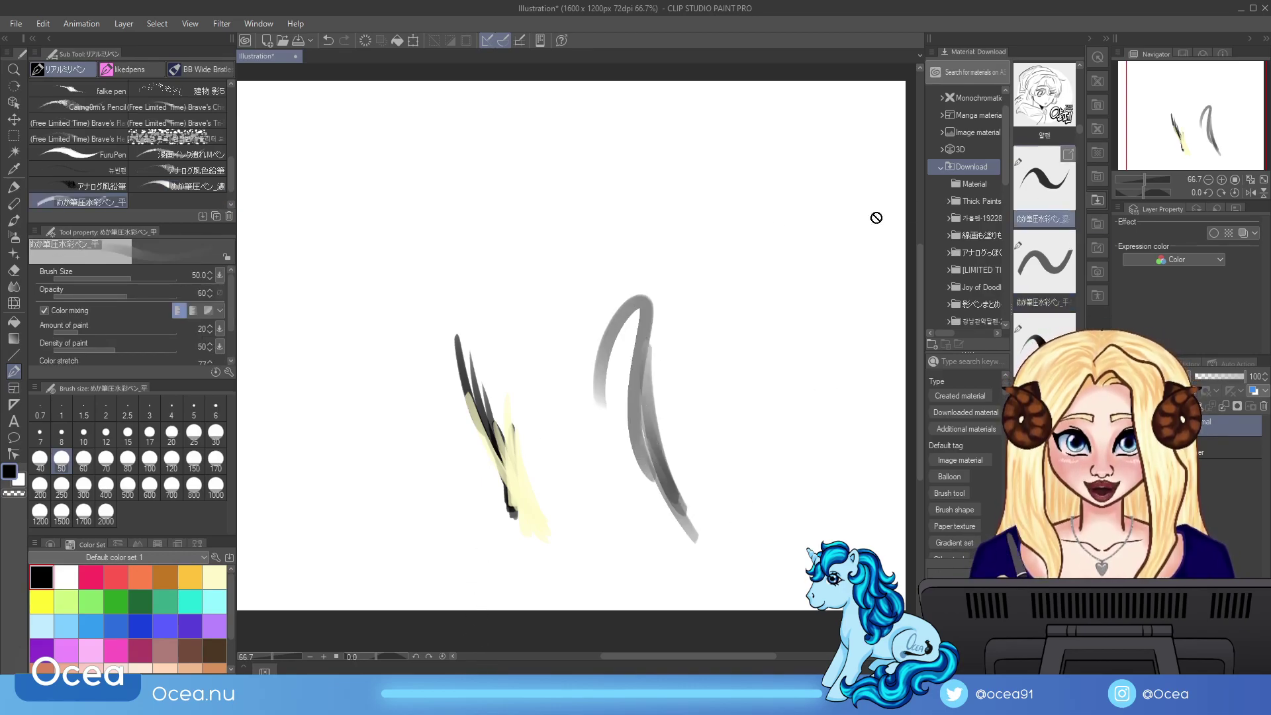
left_click_drag(1045, 179, 192, 200)
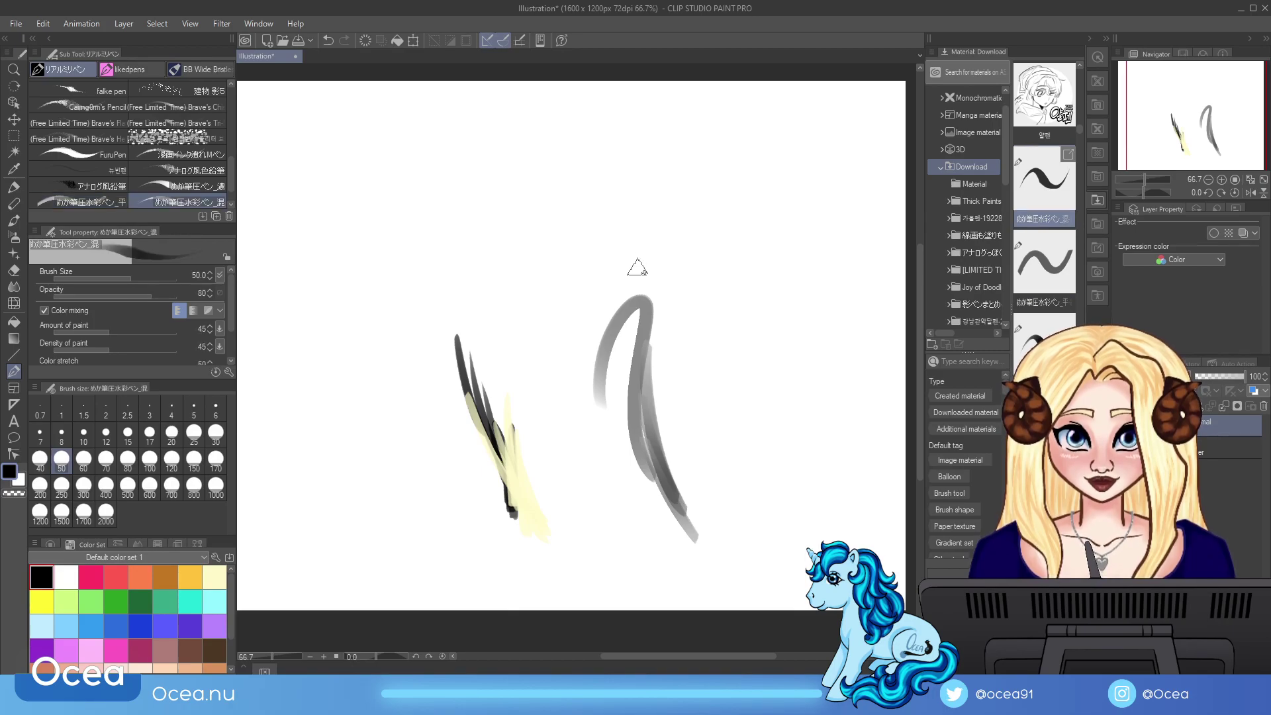
left_click_drag(663, 252, 642, 423)
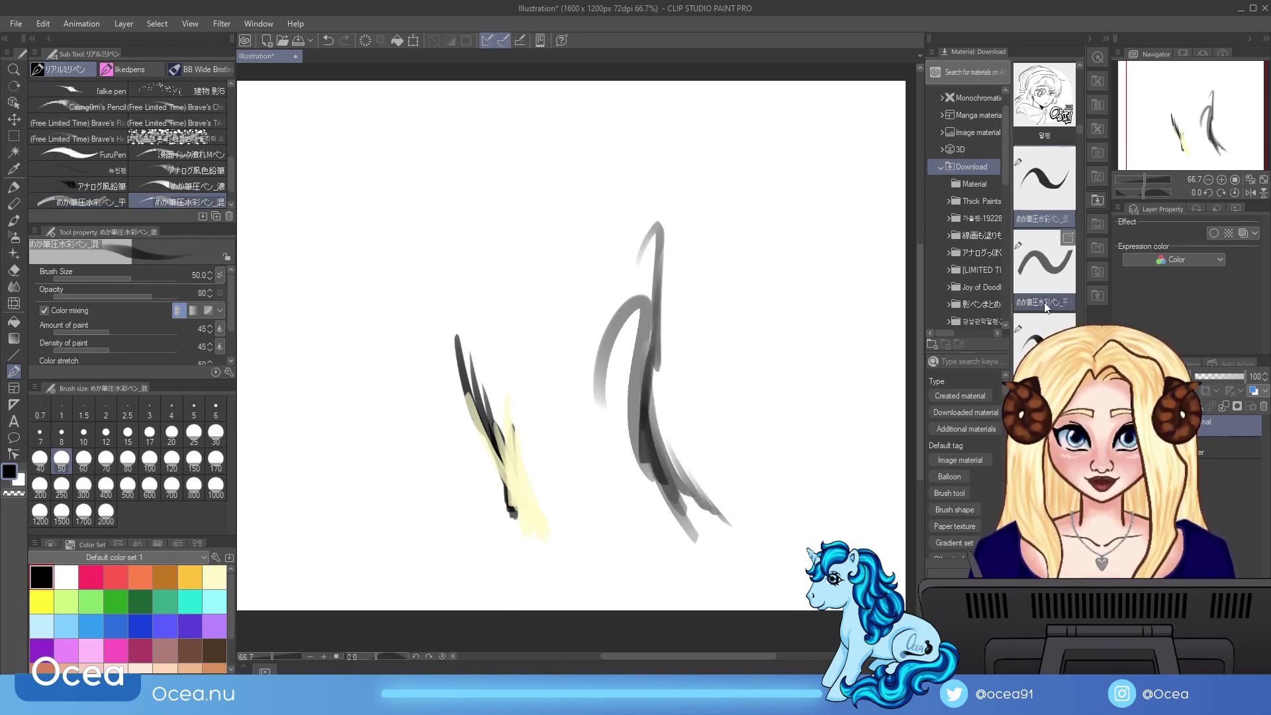
Step: Add the pen with the line-art portrait thumbnail to the group, test it with thick black curves, and clear the layer
left_click_drag(1044, 106, 404, 188)
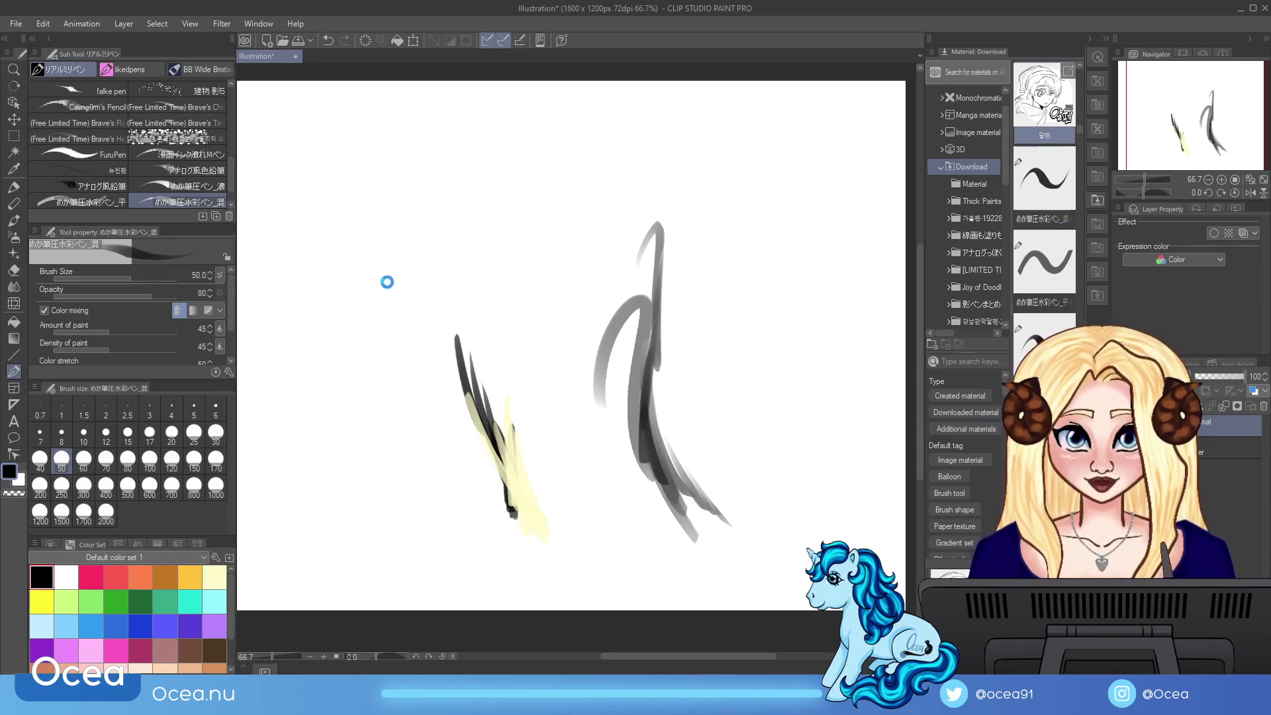
left_click_drag(699, 272, 756, 352)
left_click_drag(723, 291, 765, 388)
mouse_move(742, 305)
left_mouse_down()
mouse_move(772, 233)
mouse_move(836, 306)
mouse_move(788, 406)
mouse_move(764, 287)
mouse_move(820, 303)
left_mouse_up()
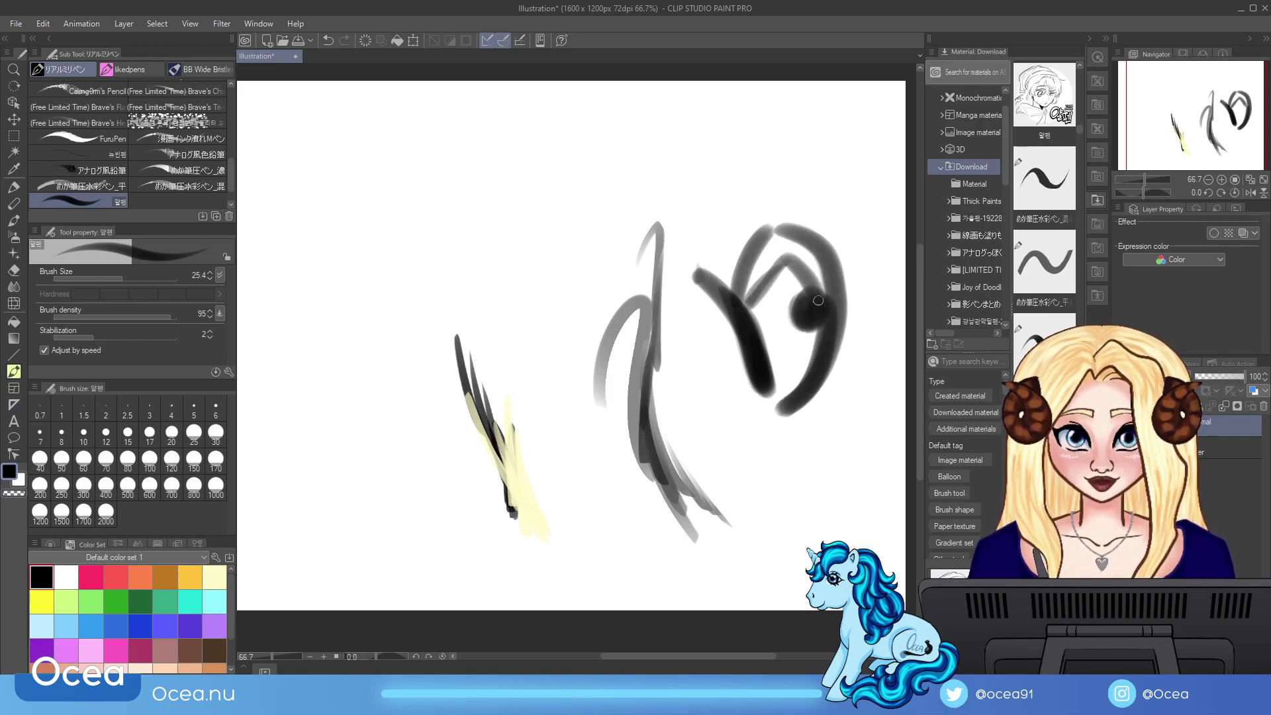
left_click(366, 40)
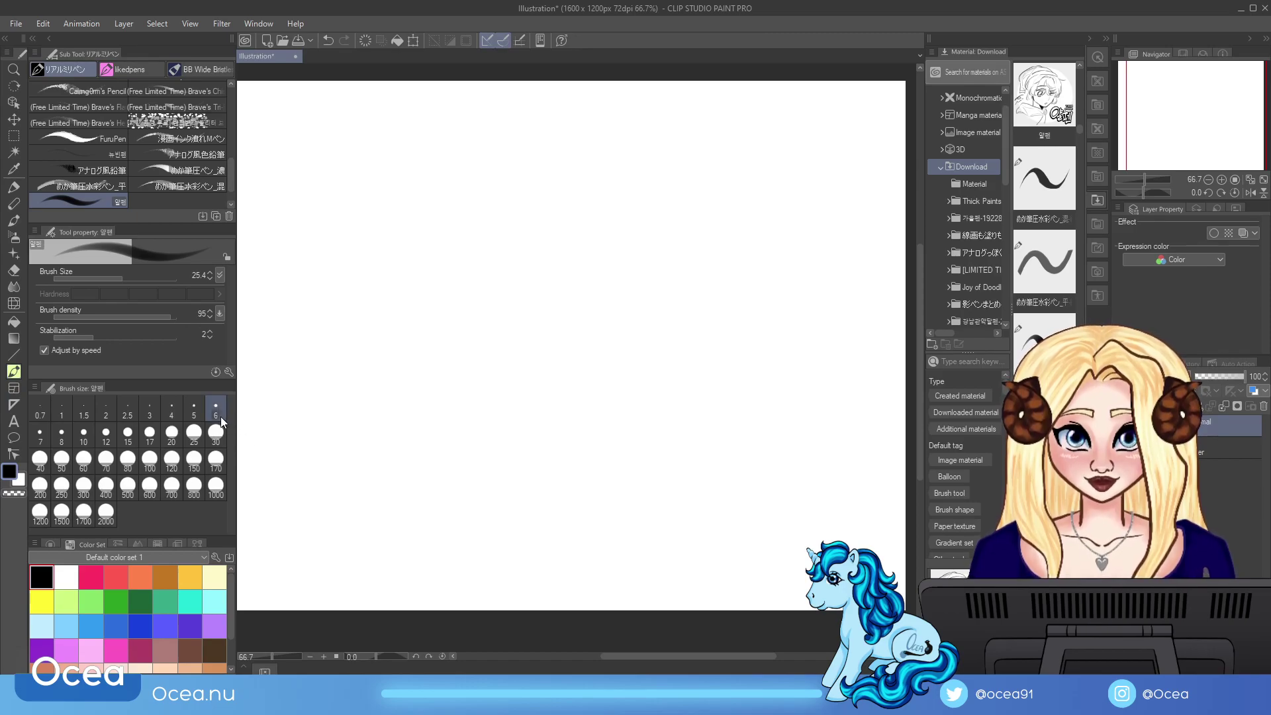
Step: Set the pen to size 12 and sketch a black eye with light yellow and orange shading, plus an orange circle beside it
left_click(108, 434)
mouse_move(585, 334)
left_mouse_down()
mouse_move(670, 325)
mouse_move(631, 364)
mouse_move(646, 362)
mouse_move(666, 320)
mouse_move(647, 353)
mouse_move(633, 304)
mouse_move(651, 297)
mouse_move(658, 322)
left_mouse_up()
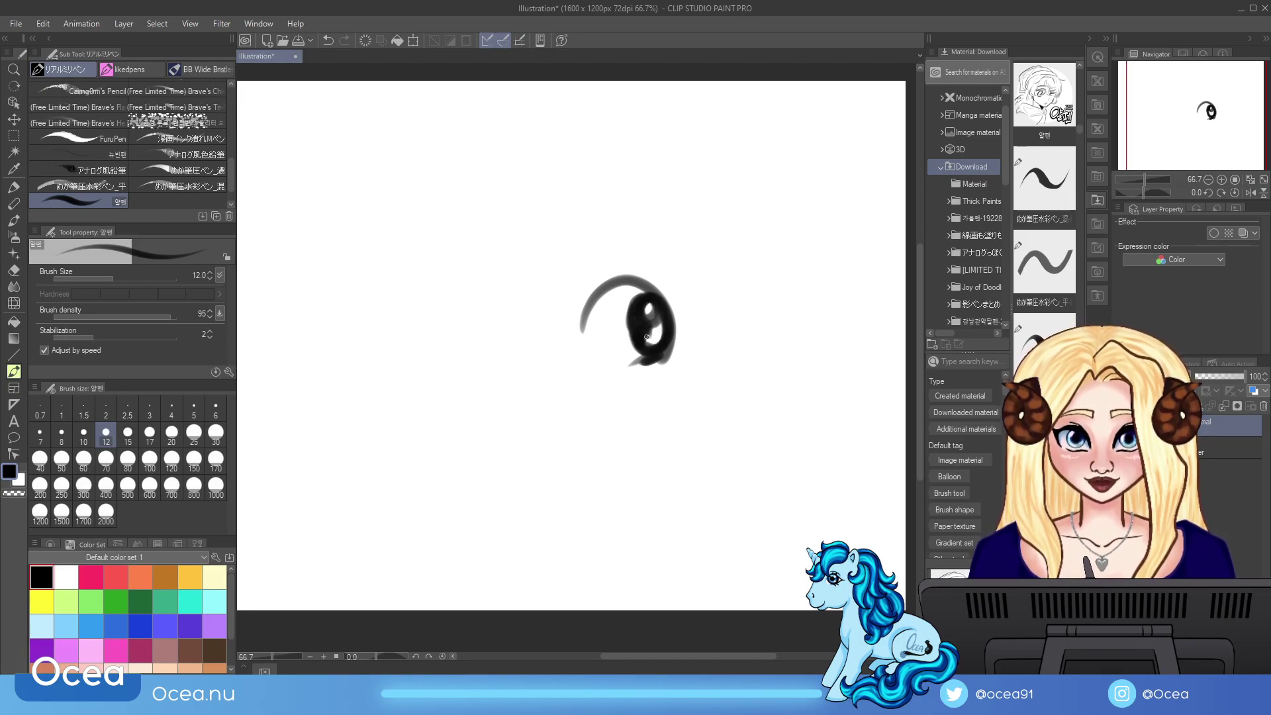
left_click(220, 577)
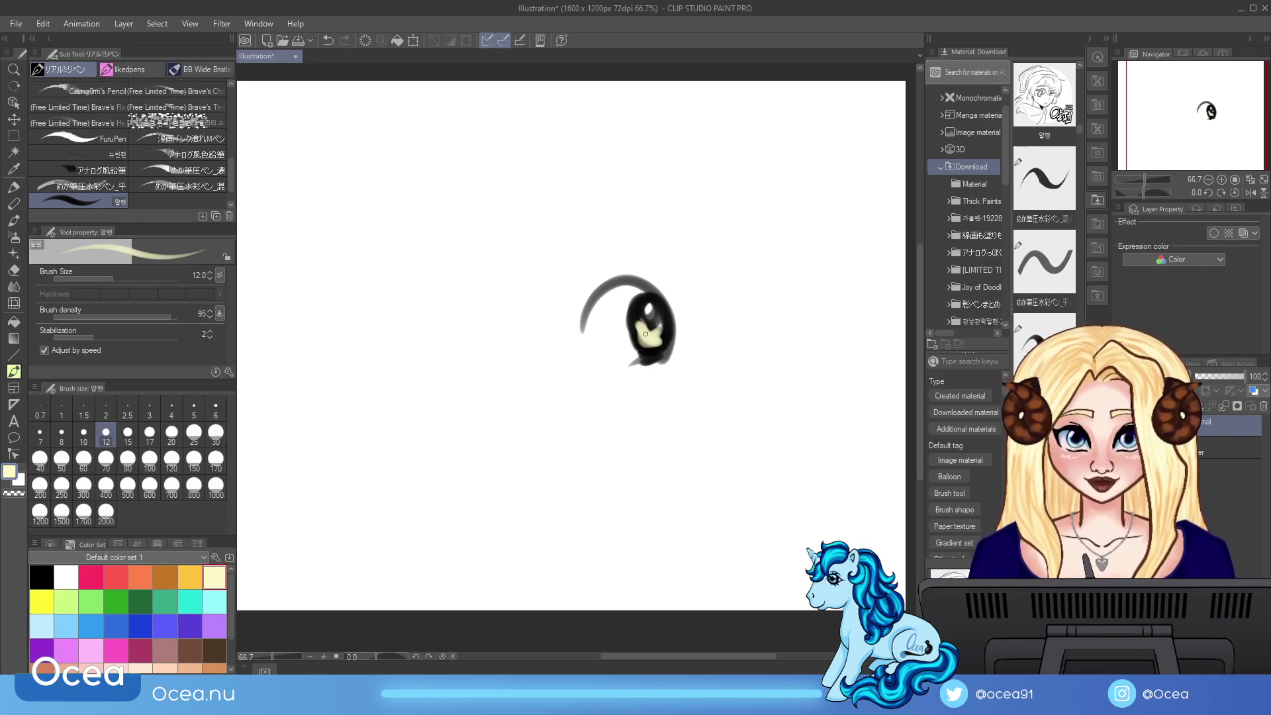
left_click(190, 577)
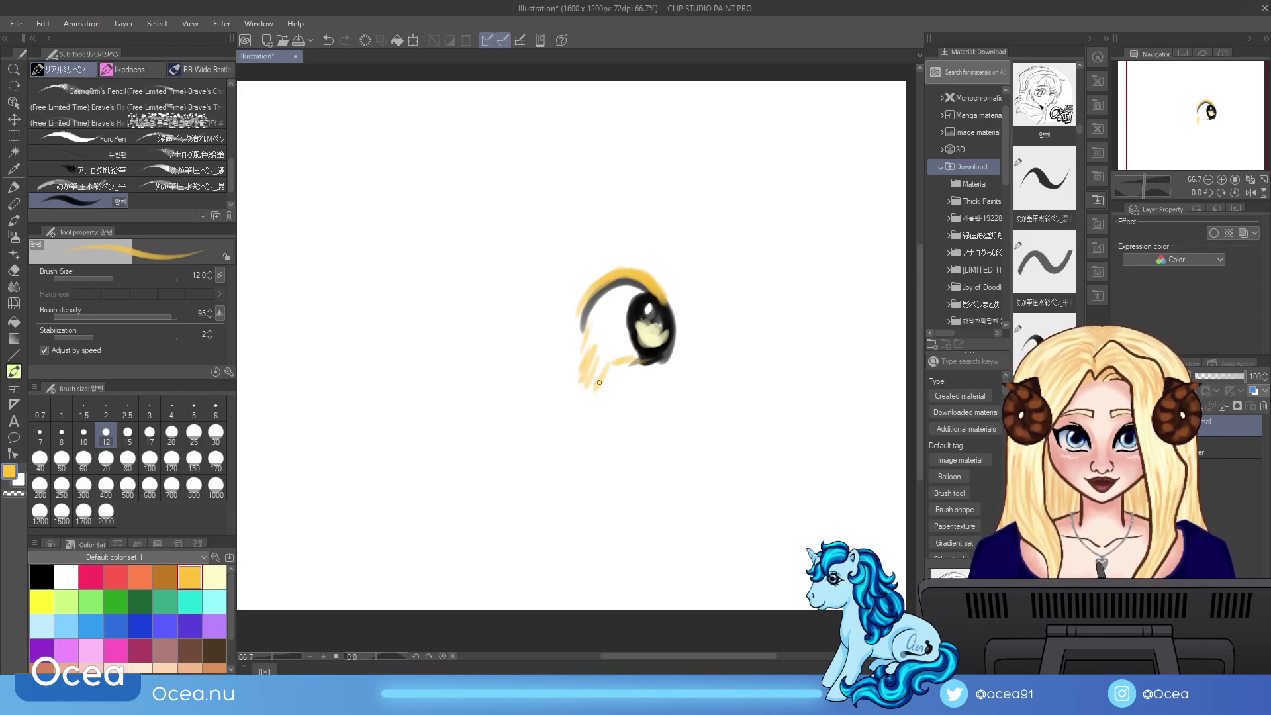
mouse_move(752, 321)
left_mouse_down()
mouse_move(782, 417)
mouse_move(801, 371)
left_mouse_up()
Step: Add 가을펜 to the group, test it with thin orange curves, and clear the layer
left_click(188, 186)
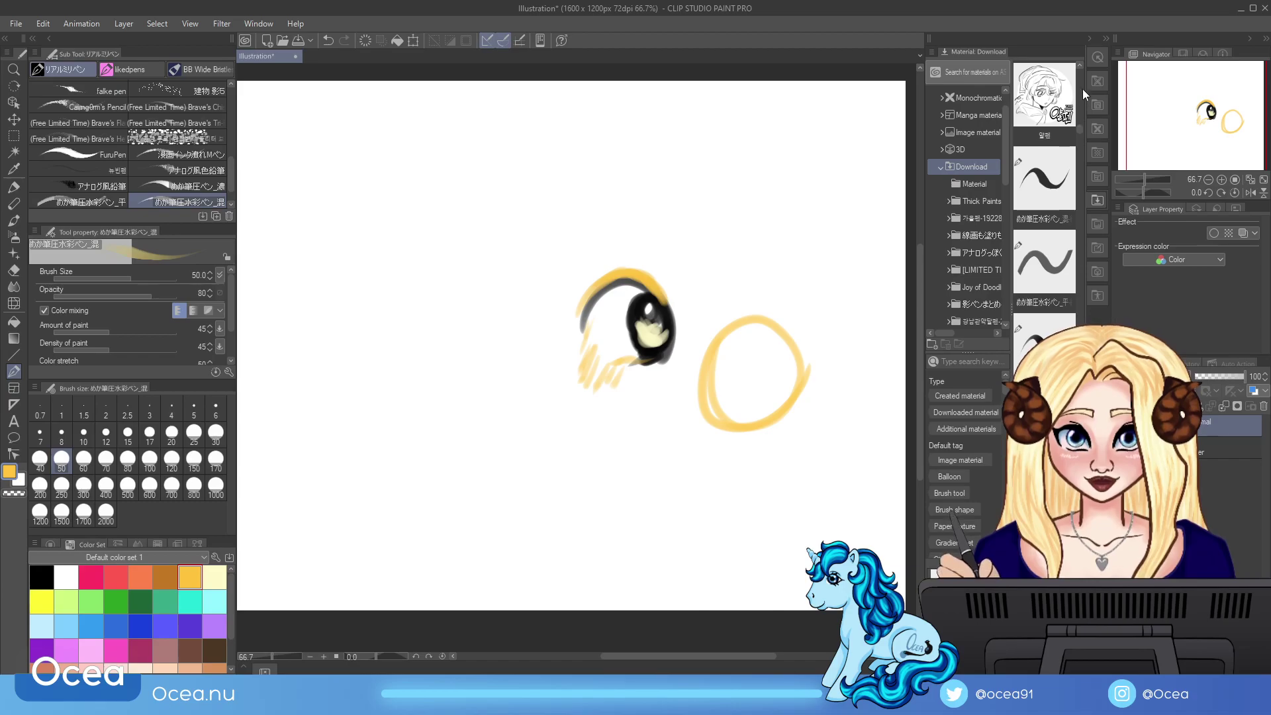
left_click(1079, 66)
left_click_drag(1055, 116, 946, 141)
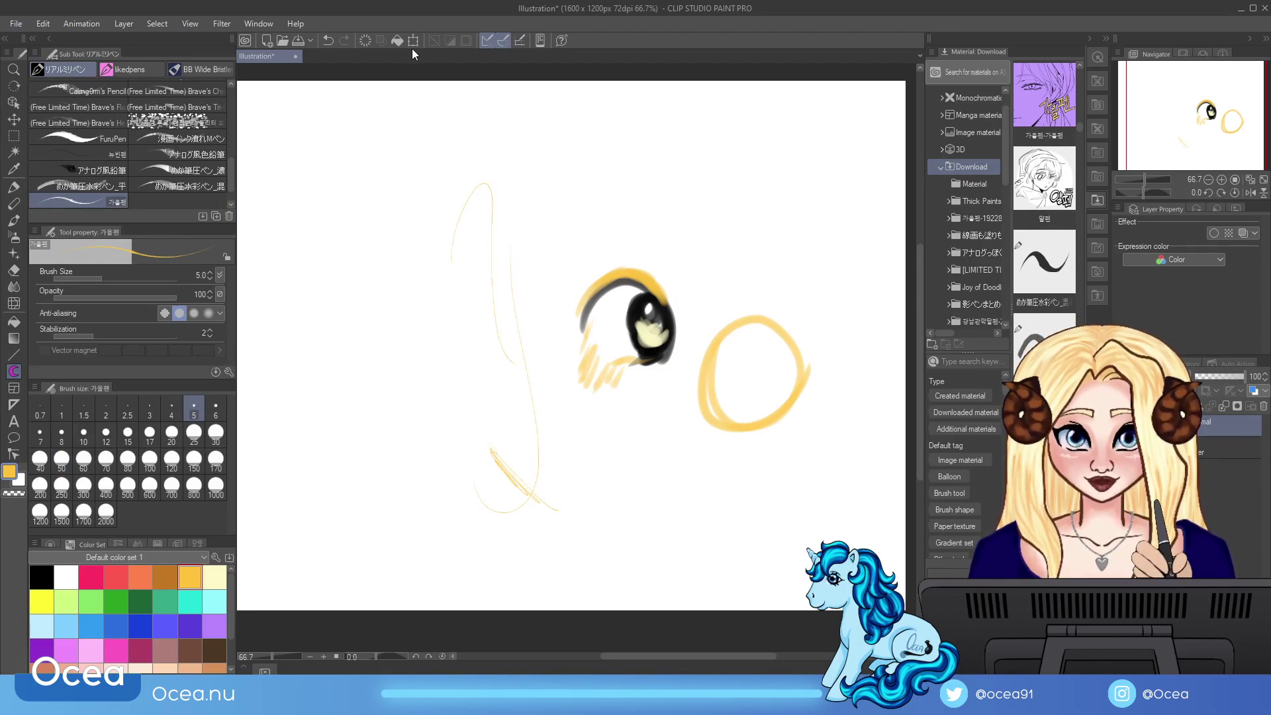
left_click(366, 41)
Step: Test 가을펜 in black with hatching, then curves and the handwritten word "Hello" at size 15, and clear the layer
left_click(41, 577)
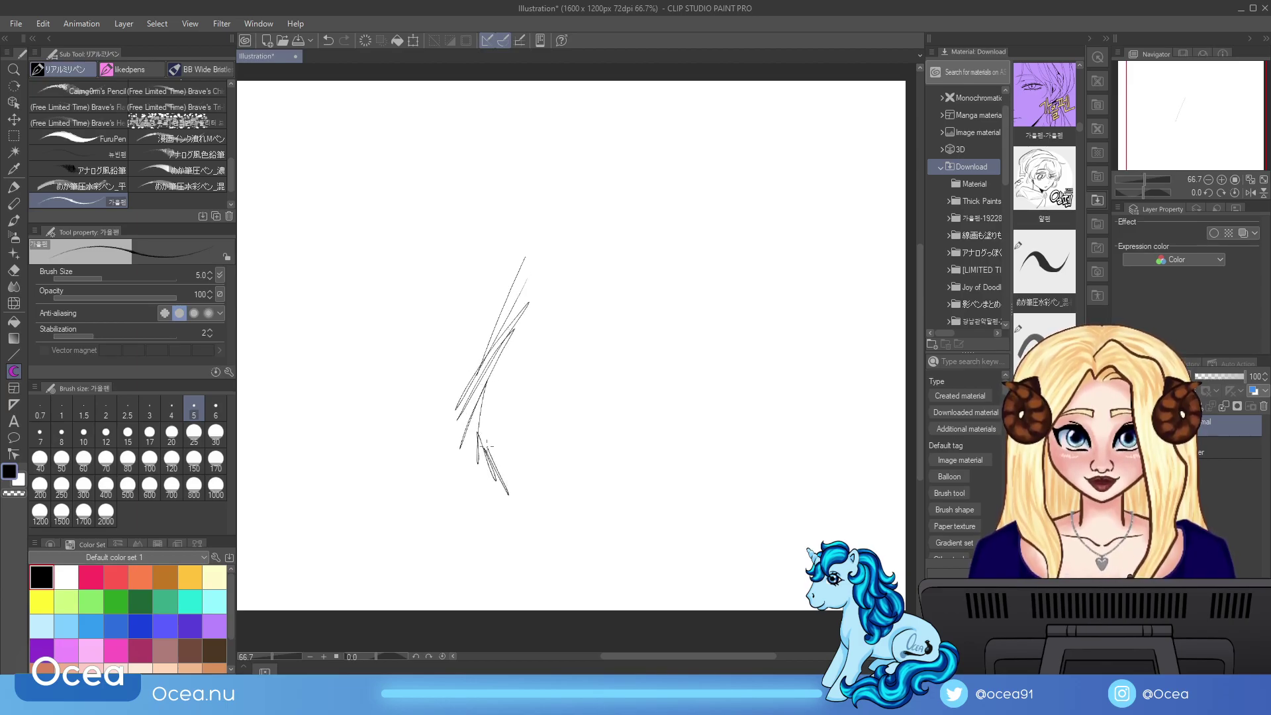
left_click(129, 435)
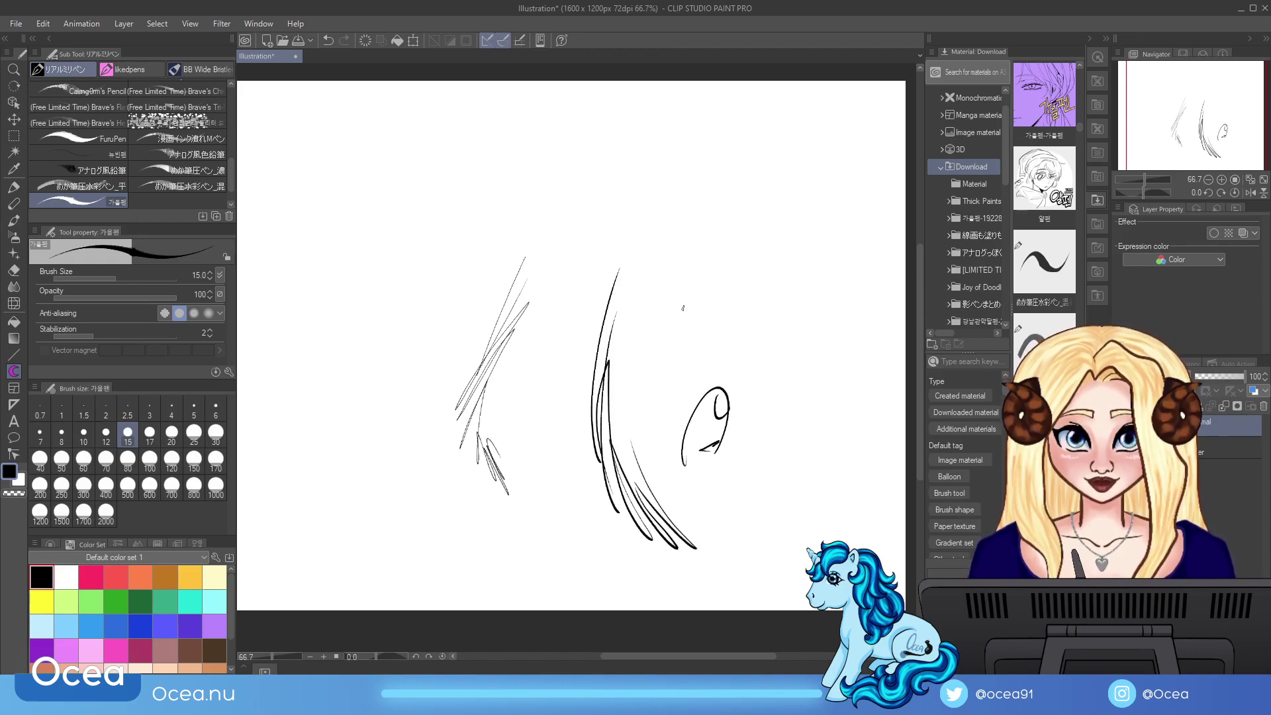
left_click_drag(354, 350, 399, 447)
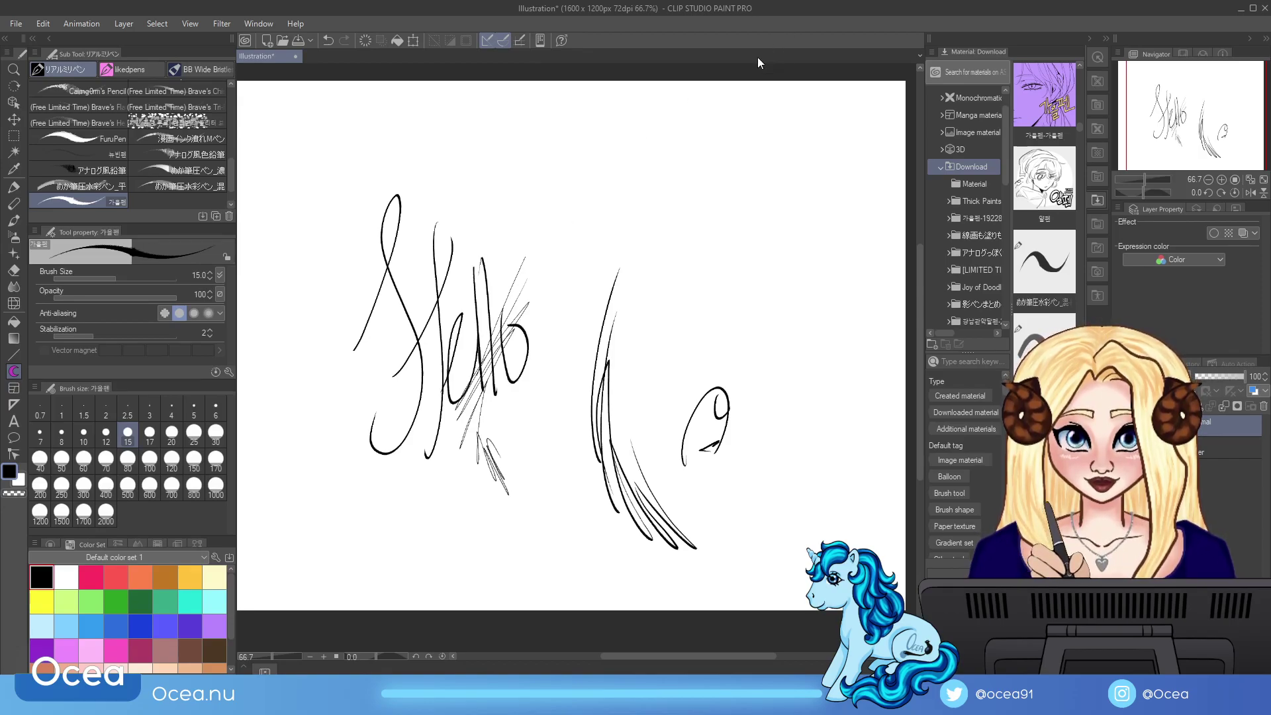
key("Delete")
Step: Practise flowing lettering with 가을펜, including two cursive K shapes, clear the layer between attempts, and undo the last stroke
mouse_move(387, 424)
left_mouse_down()
mouse_move(389, 234)
mouse_move(391, 402)
mouse_move(398, 366)
mouse_move(520, 434)
left_mouse_up()
mouse_move(559, 298)
left_mouse_down()
mouse_move(574, 361)
mouse_move(600, 326)
mouse_move(649, 351)
left_mouse_up()
left_click(365, 40)
left_click_drag(542, 305, 546, 464)
mouse_move(575, 327)
left_mouse_down()
mouse_move(563, 384)
mouse_move(632, 403)
mouse_move(665, 262)
mouse_move(679, 451)
mouse_move(684, 363)
mouse_move(796, 344)
left_mouse_up()
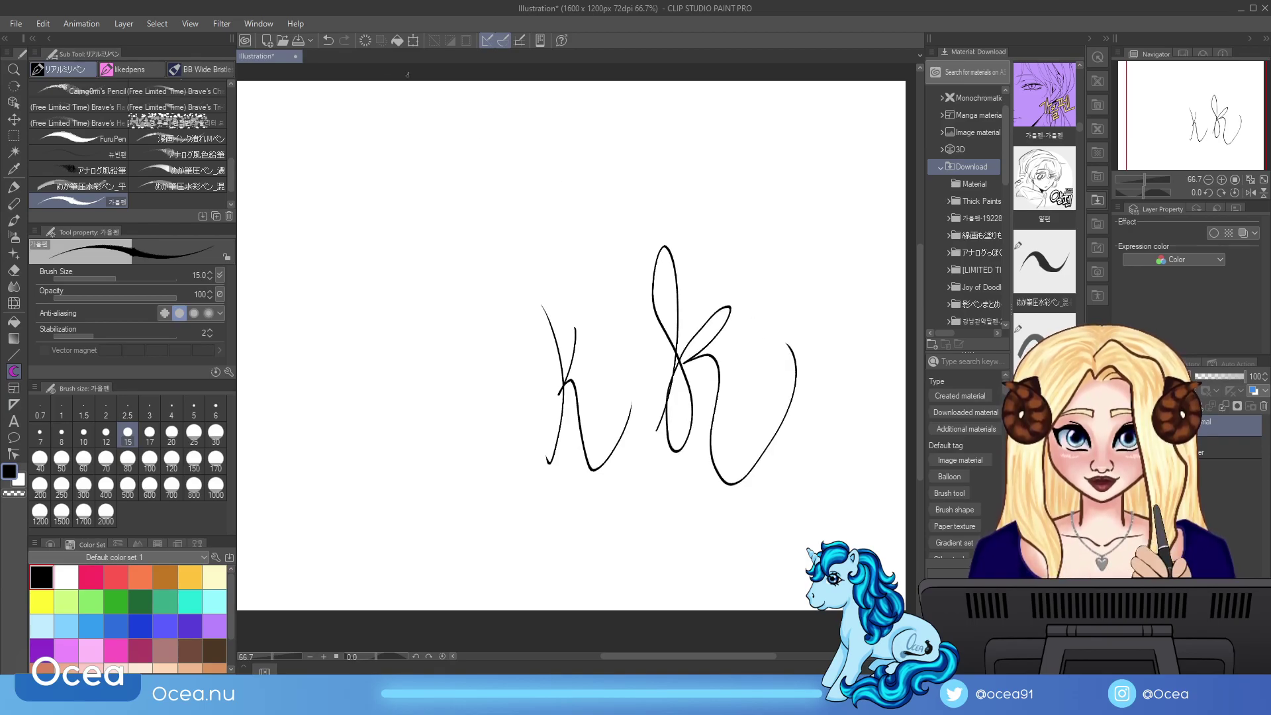
key("Delete")
mouse_move(451, 454)
left_mouse_down()
mouse_move(468, 230)
mouse_move(471, 489)
mouse_move(416, 458)
mouse_move(496, 382)
mouse_move(515, 331)
left_mouse_up()
left_click(328, 40)
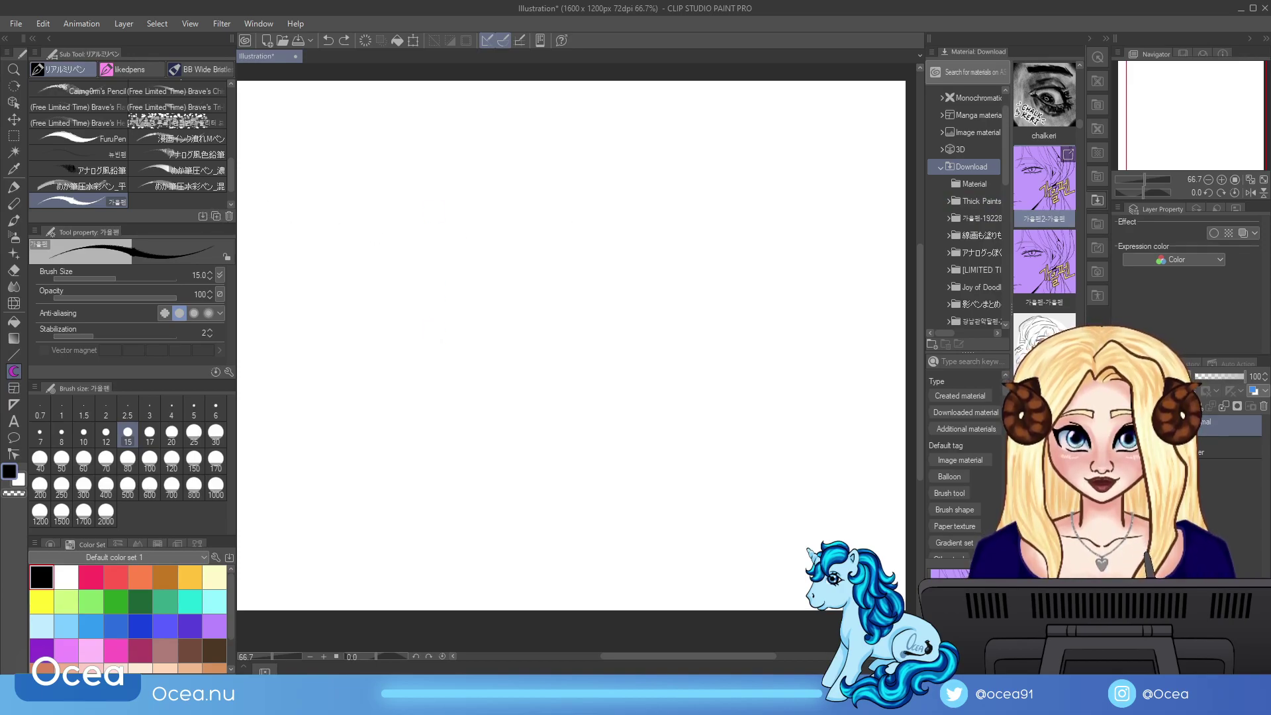
Step: Add 가을펜2 to the group, test it with a thin curve and overlapping strokes at size 30, and clear the layer
mouse_move(479, 233)
left_mouse_down()
mouse_move(527, 380)
mouse_move(578, 459)
left_mouse_up()
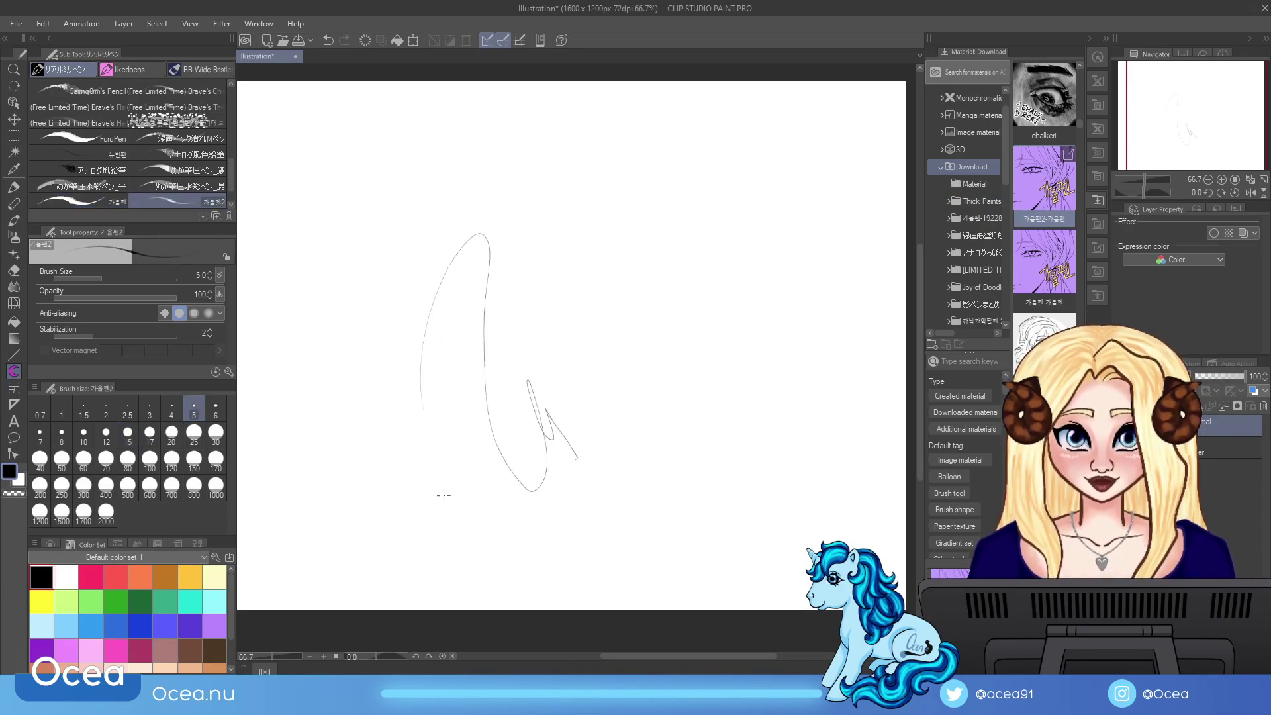
left_click(217, 435)
mouse_move(526, 329)
left_mouse_down()
mouse_move(560, 236)
mouse_move(609, 494)
left_mouse_up()
left_click_drag(575, 341, 629, 493)
left_click_drag(596, 419, 650, 499)
left_click_drag(610, 443, 652, 498)
left_click_drag(628, 469, 667, 507)
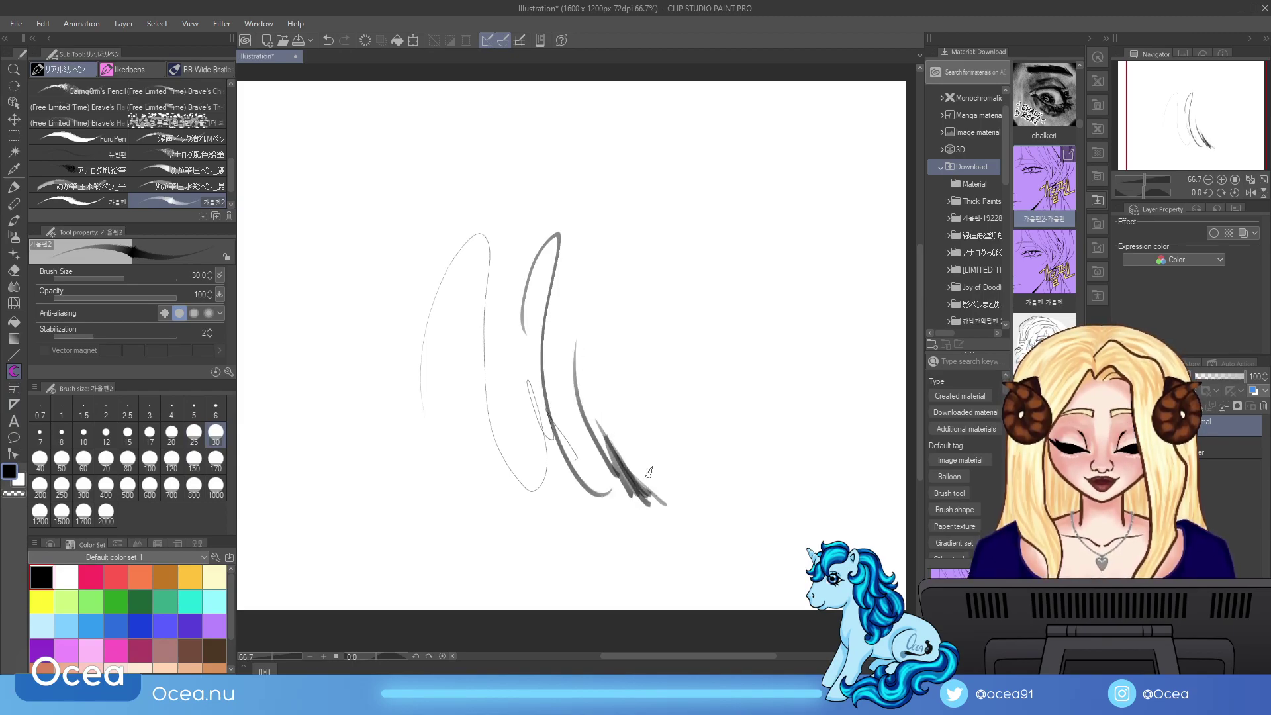
mouse_move(571, 294)
left_mouse_down()
mouse_move(589, 266)
mouse_move(594, 300)
mouse_move(639, 344)
mouse_move(696, 493)
left_mouse_up()
left_click_drag(726, 359, 743, 518)
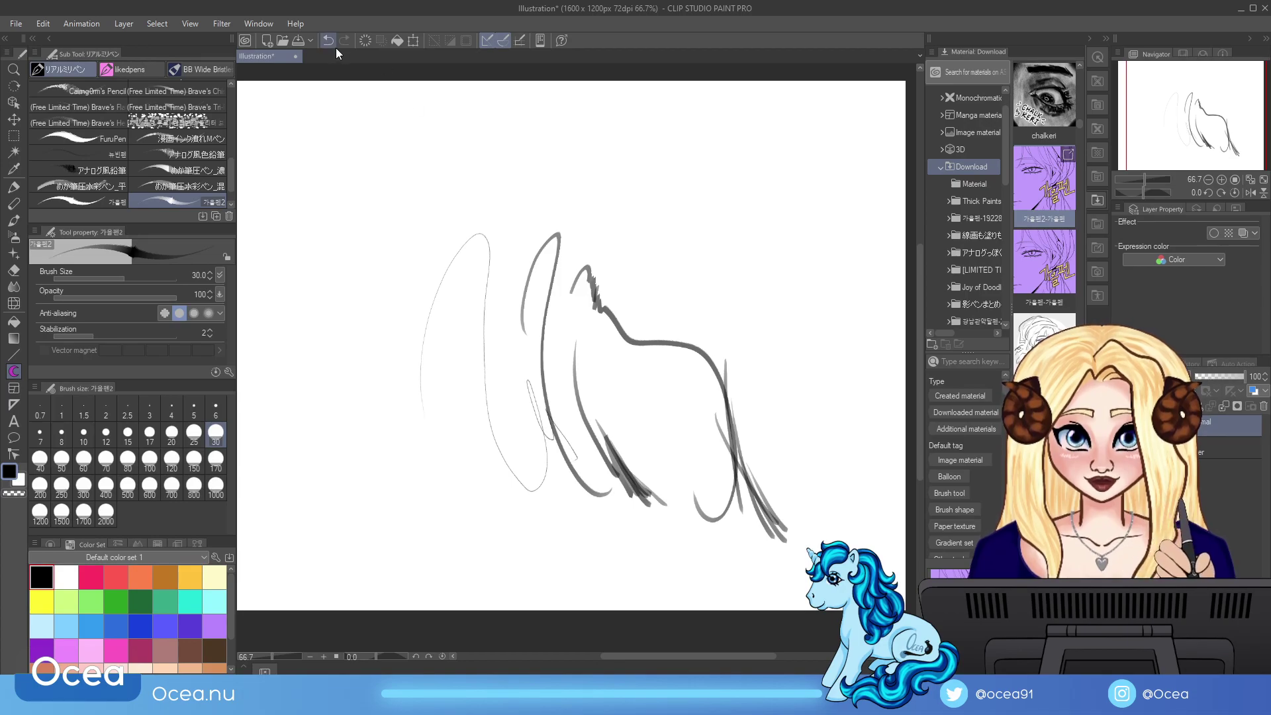
key("Delete")
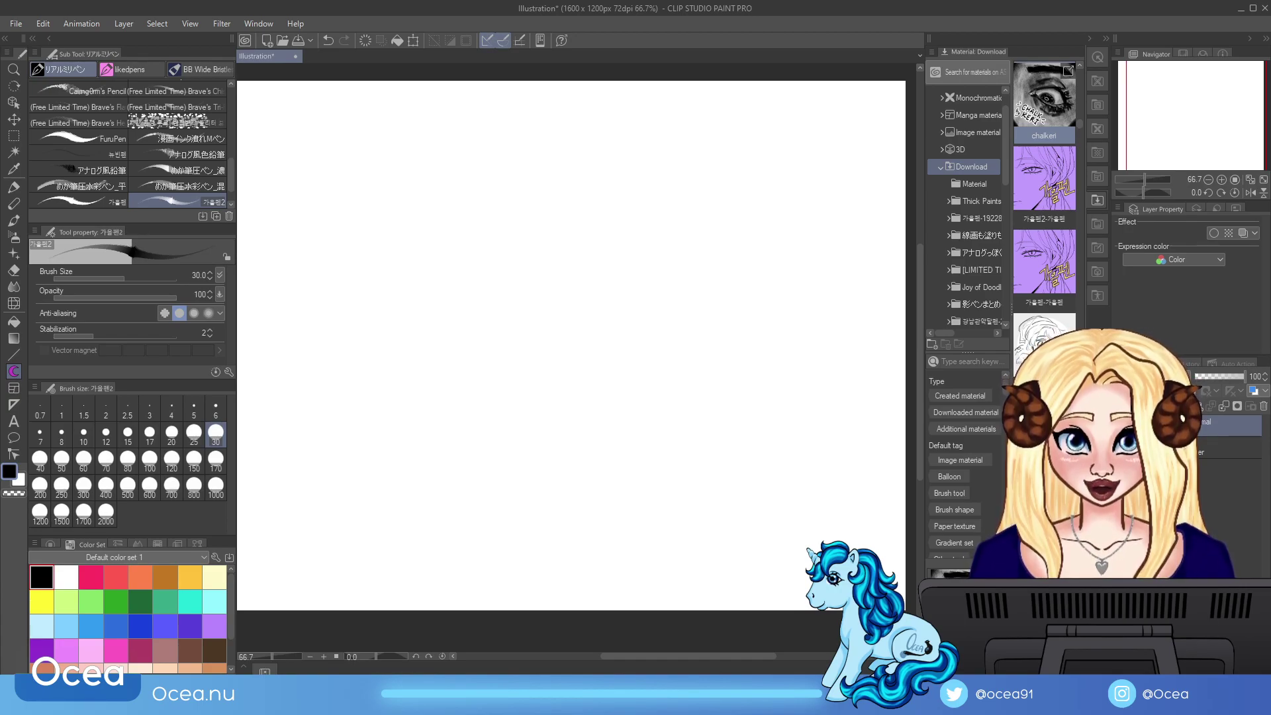
Step: Add chalkeri to the group, test it in black and at size 30 in pale yellow over black, and clear the layer
left_click_drag(1044, 100, 132, 165)
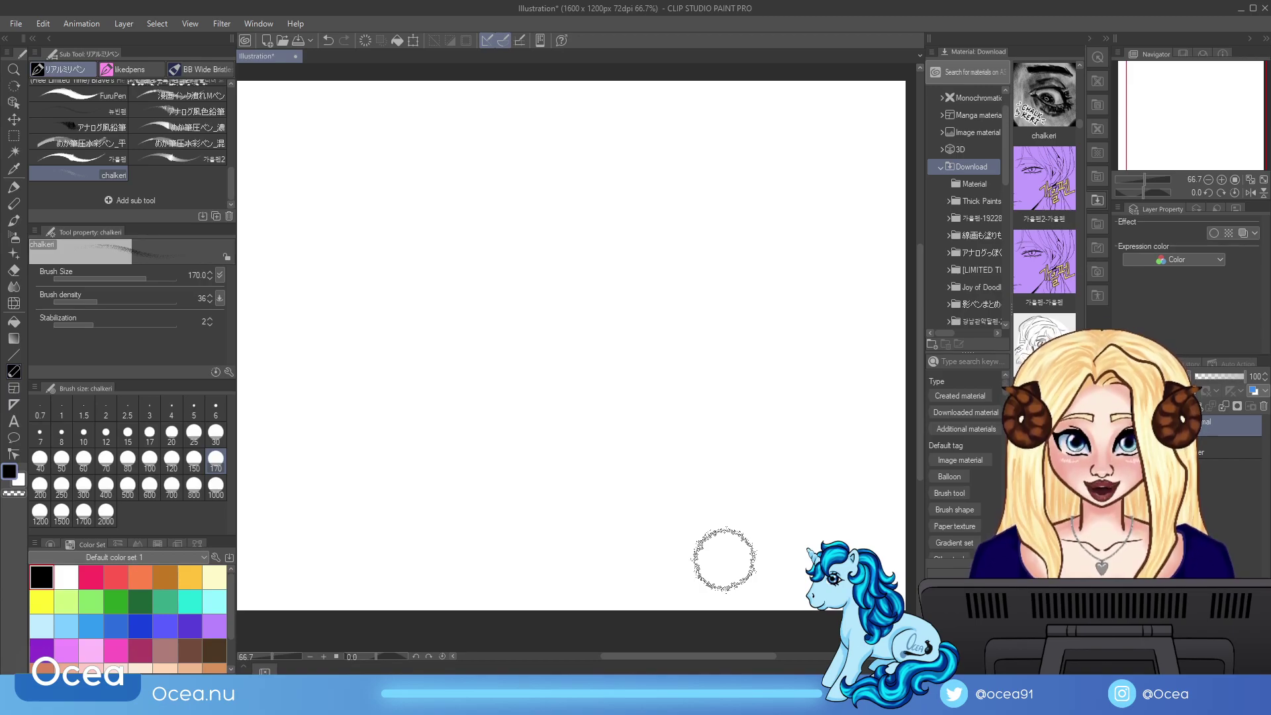
mouse_move(596, 349)
left_mouse_down()
mouse_move(619, 377)
mouse_move(627, 304)
mouse_move(655, 304)
mouse_move(654, 520)
left_mouse_up()
left_click(215, 434)
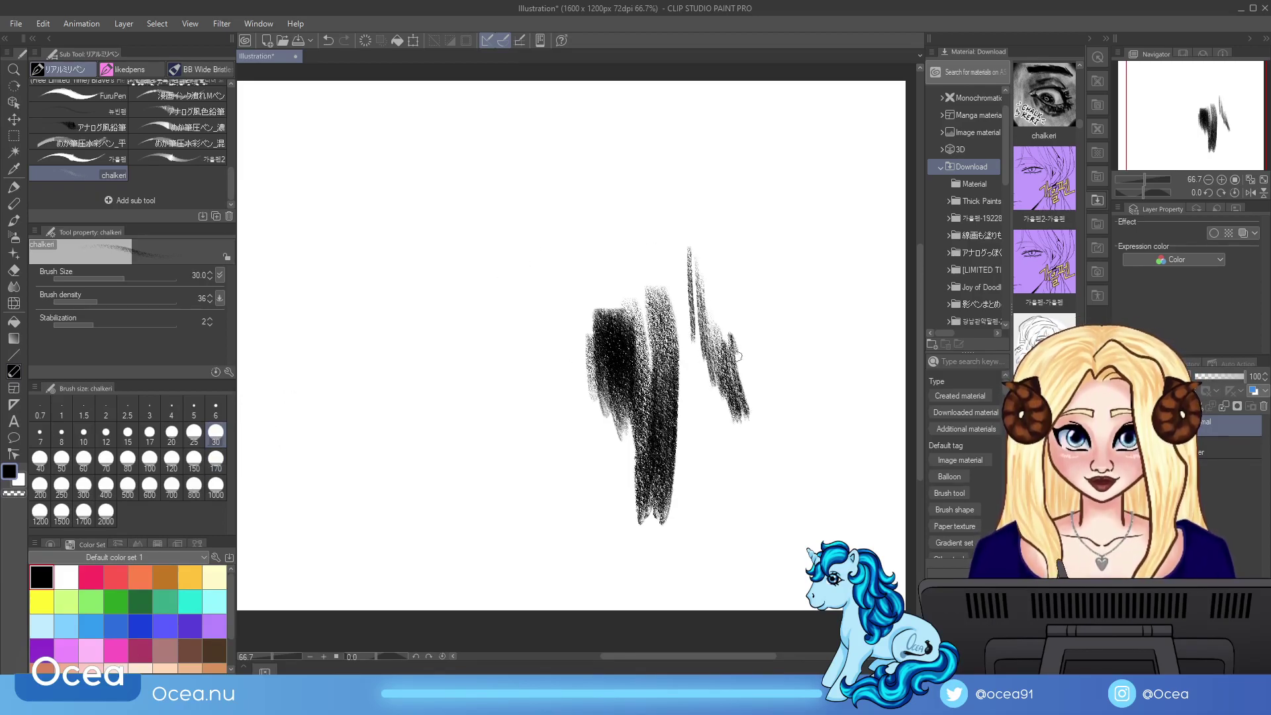
left_click(214, 577)
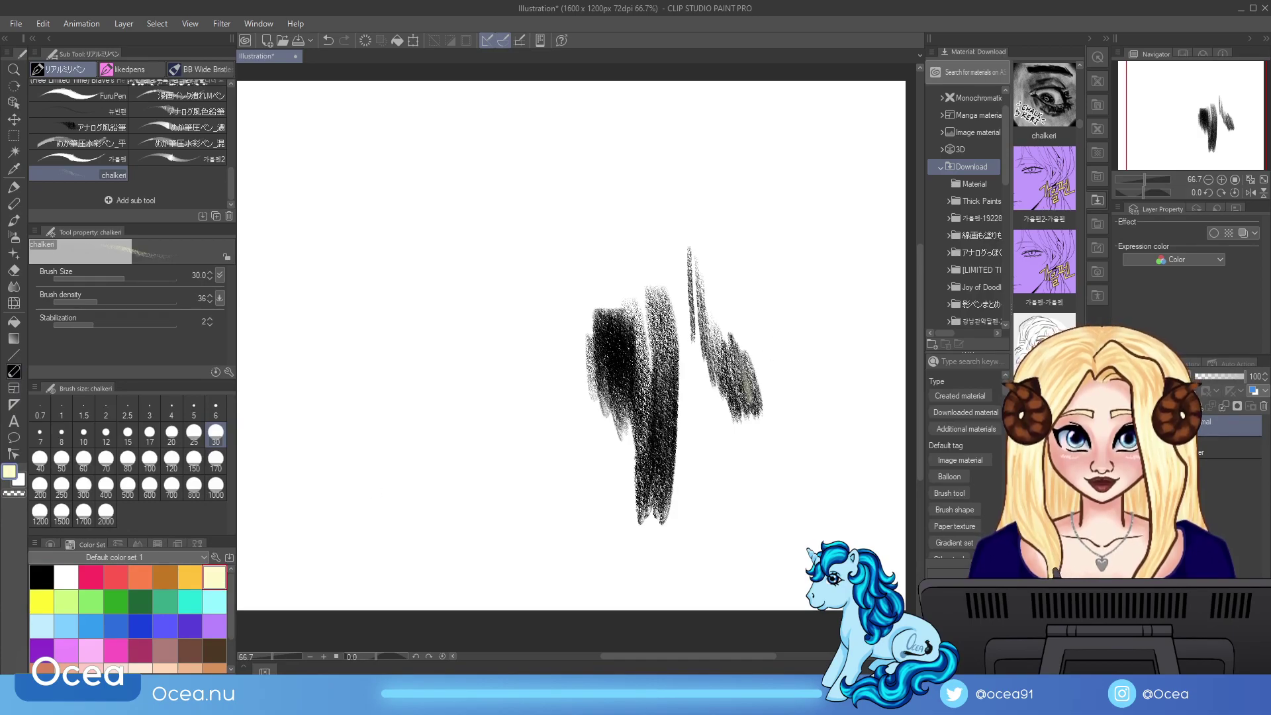
mouse_move(734, 345)
left_mouse_down()
mouse_move(704, 304)
mouse_move(744, 378)
left_mouse_up()
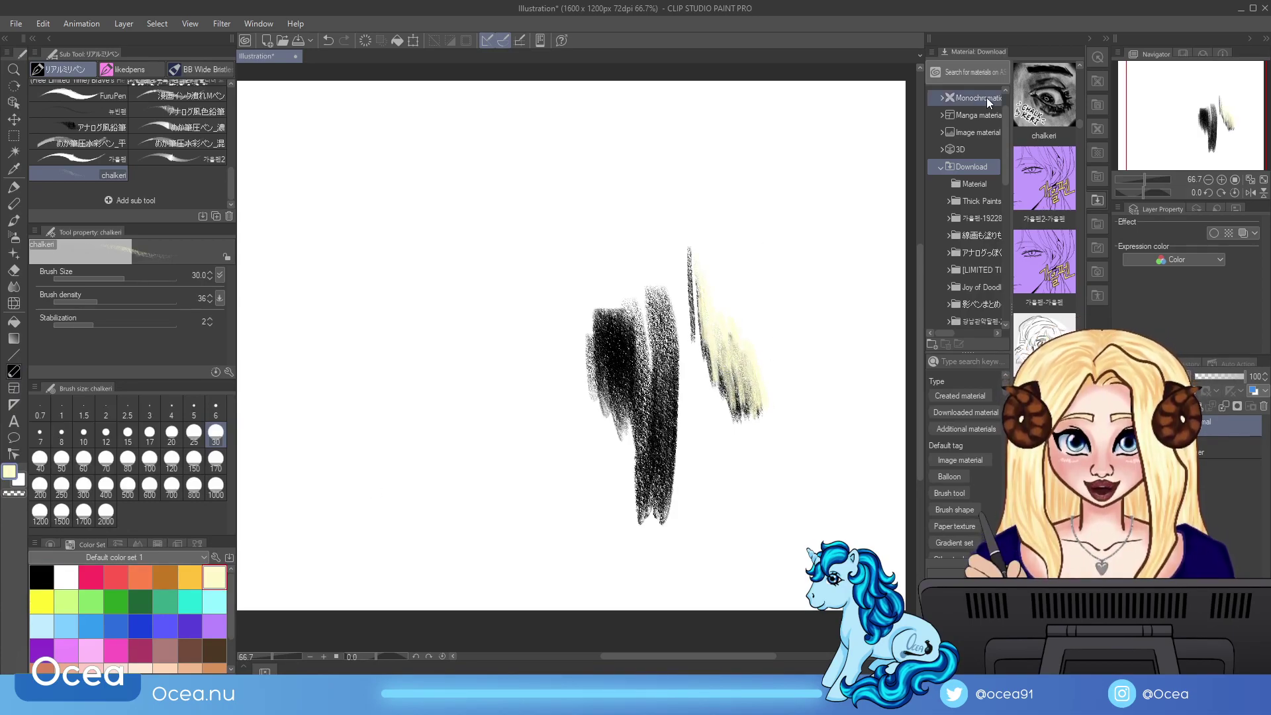
key("Delete")
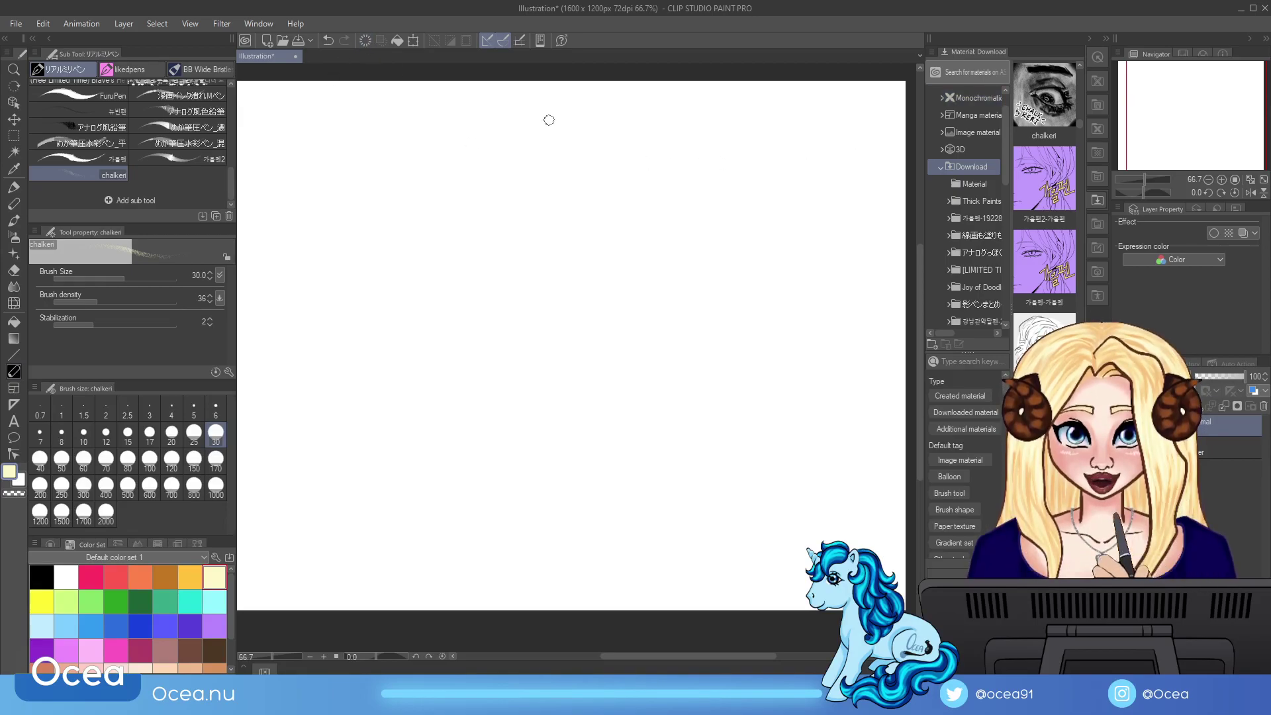
Step: Add Tペン to the group, test it in black with looping handwriting-like curves at size 7, and clear the layer
left_click(1080, 66)
left_click(1079, 65)
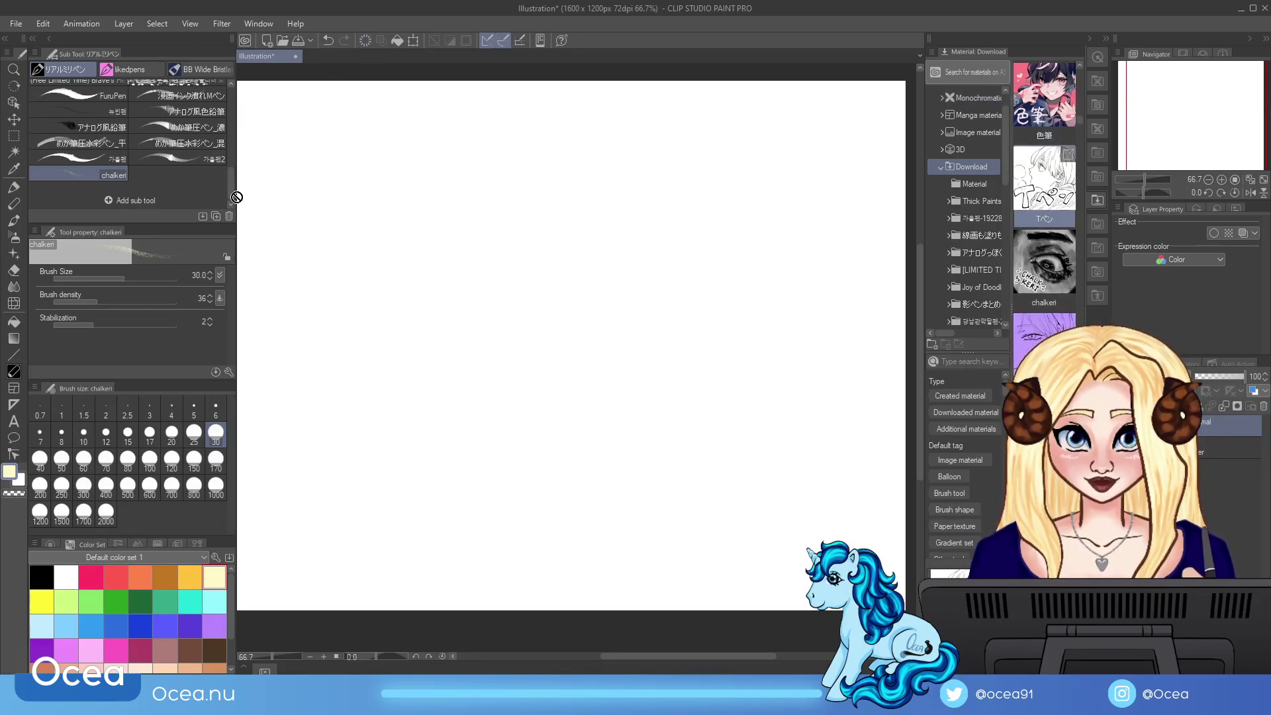
left_click(41, 577)
mouse_move(413, 341)
left_mouse_down()
mouse_move(431, 278)
mouse_move(472, 457)
left_mouse_up()
mouse_move(578, 460)
left_mouse_down()
mouse_move(586, 297)
mouse_move(581, 520)
mouse_move(626, 390)
mouse_move(646, 484)
mouse_move(654, 457)
mouse_move(692, 477)
left_mouse_up()
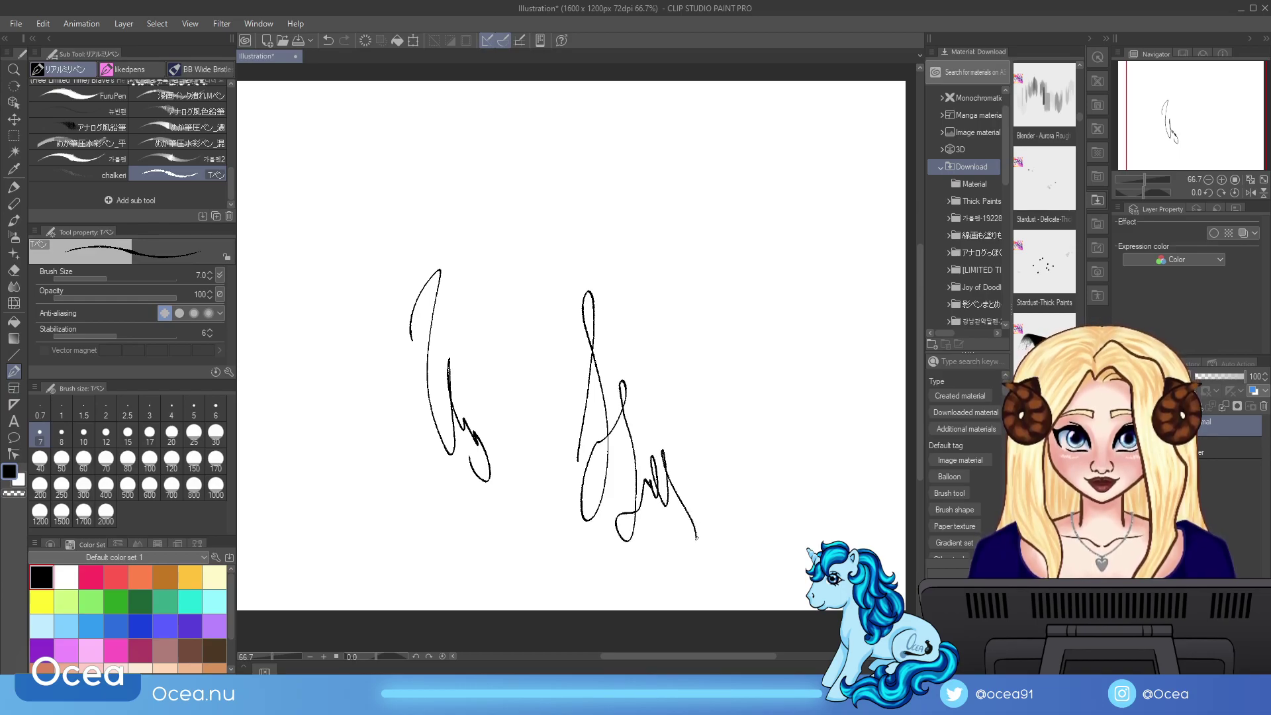
key("Delete")
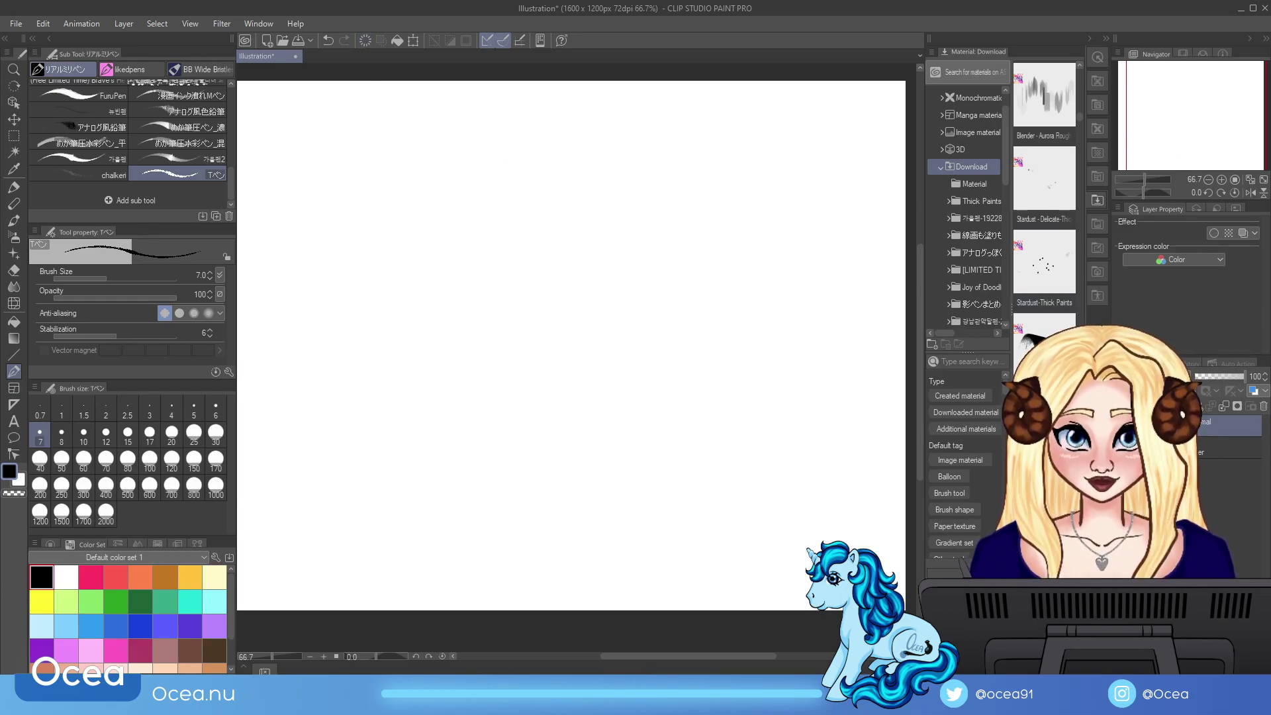
Step: Add 色筆, test it with black and pale yellow strokes at size 100, clear the layer, and move the brush into likedpens
scroll(1079, 116, "down", 2)
left_click_drag(1080, 120, 1079, 140)
left_click(1045, 265)
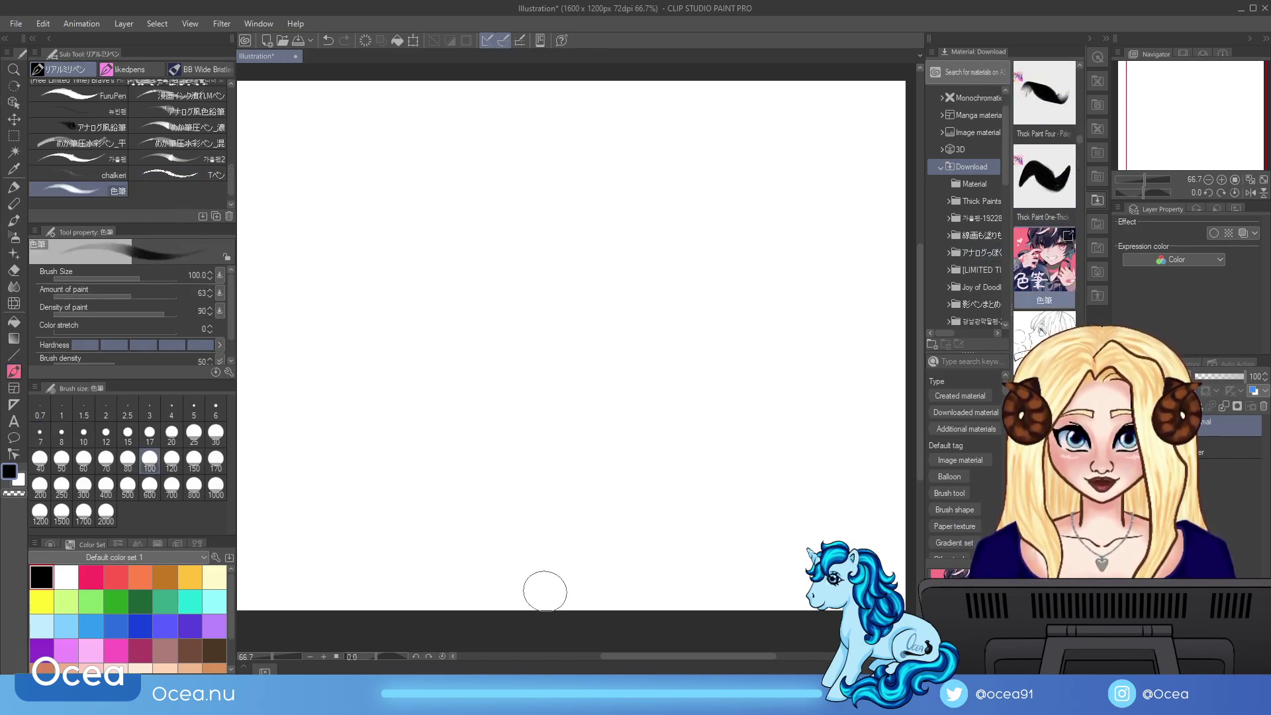
mouse_move(556, 474)
left_mouse_down()
mouse_move(590, 324)
mouse_move(604, 487)
left_mouse_up()
mouse_move(621, 359)
left_mouse_down()
mouse_move(636, 431)
mouse_move(690, 528)
mouse_move(630, 519)
mouse_move(674, 435)
mouse_move(752, 551)
left_mouse_up()
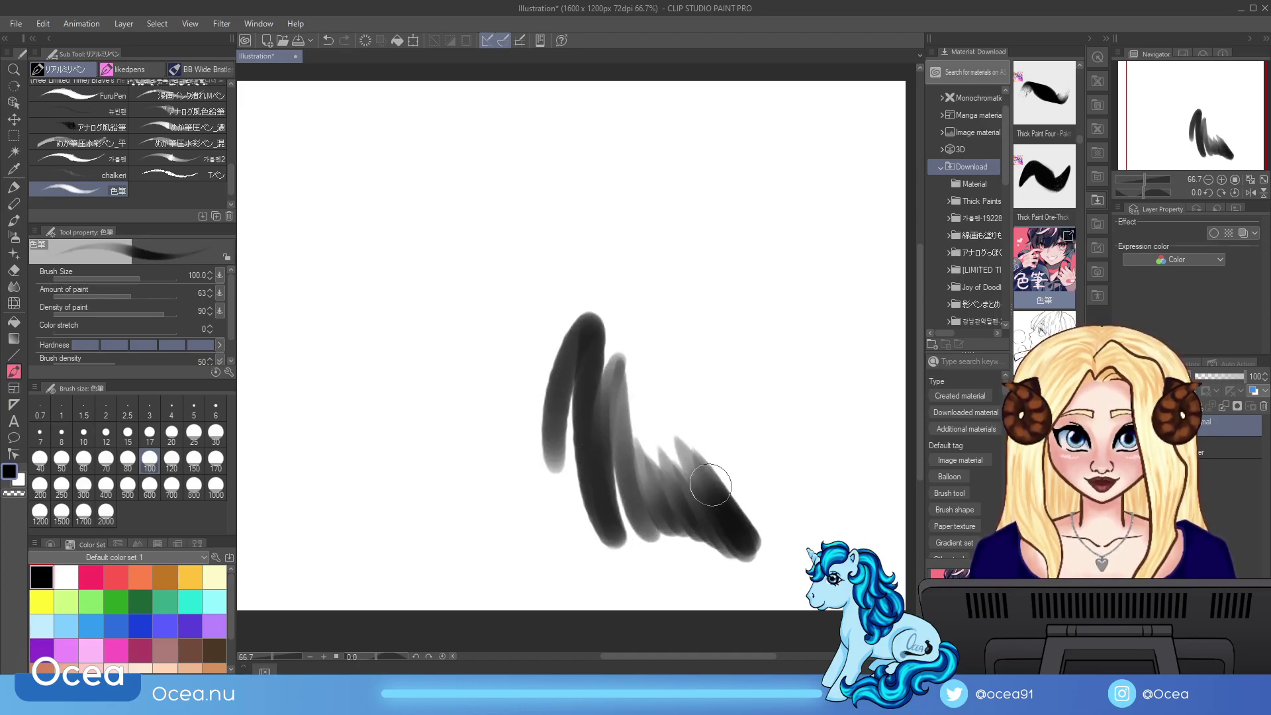
left_click(214, 576)
mouse_move(604, 471)
left_mouse_down()
mouse_move(626, 328)
mouse_move(662, 516)
left_mouse_up()
left_click_drag(144, 70, 146, 70)
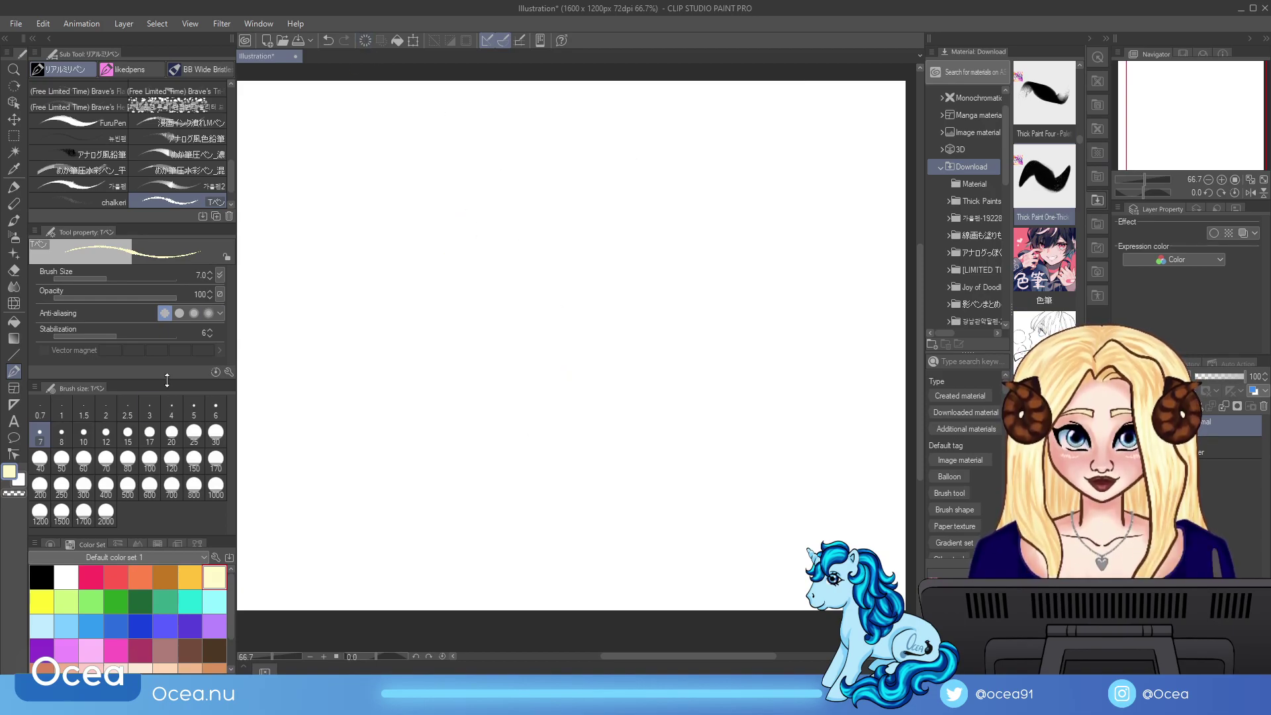
Step: Test Tペン in black with looping curves, narrowing the tool palettes and shrinking the color swatches in between, and clear the layer
left_click(50, 571)
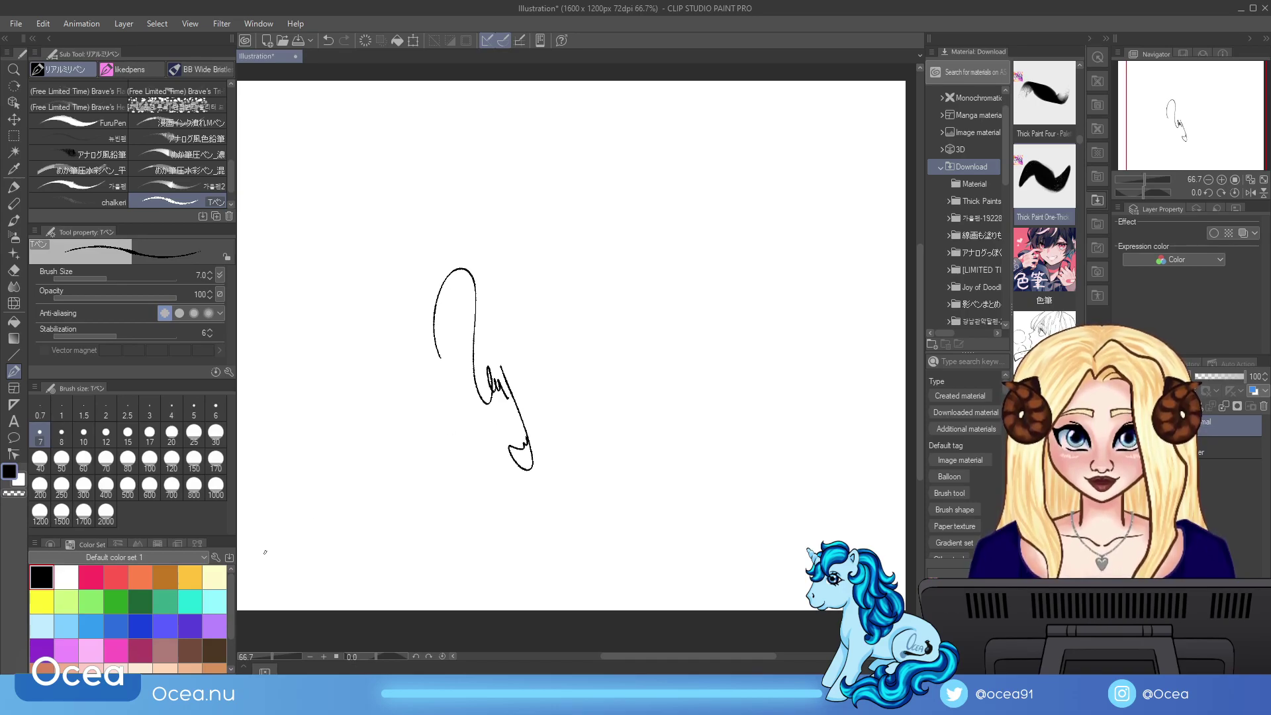
mouse_move(237, 637)
left_mouse_down()
mouse_move(277, 636)
mouse_move(223, 593)
left_mouse_up()
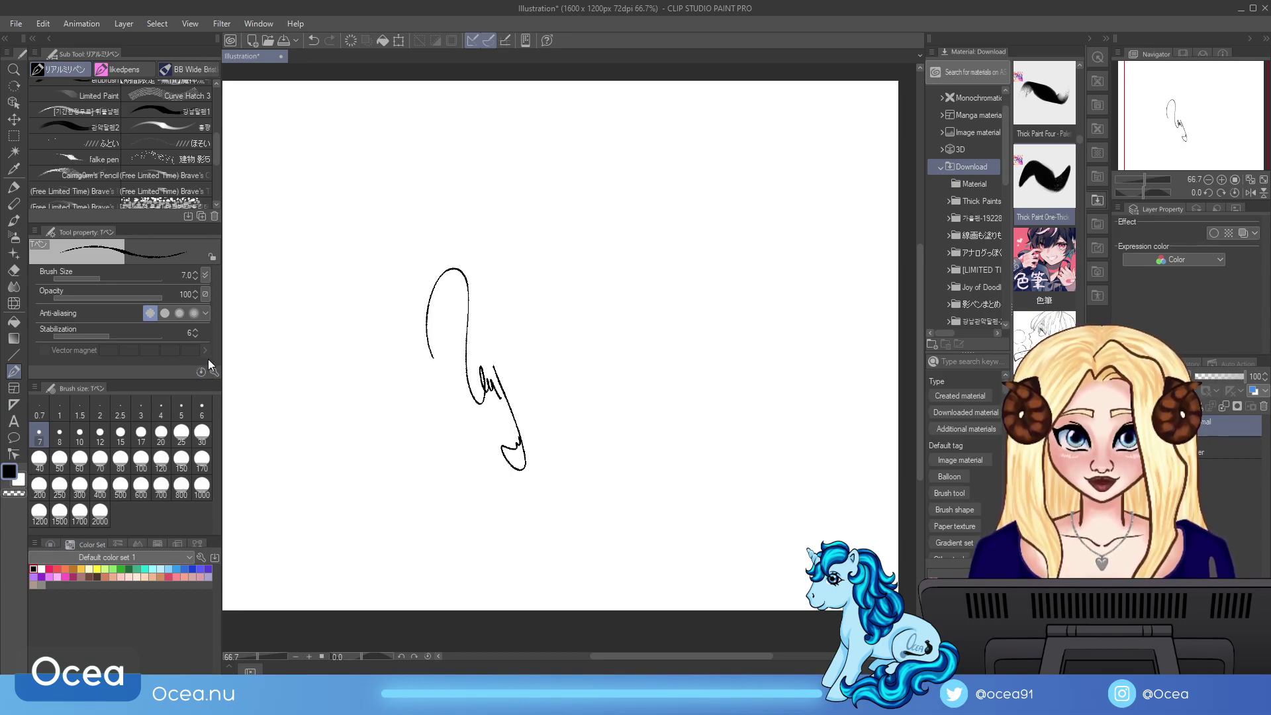
left_click(270, 398)
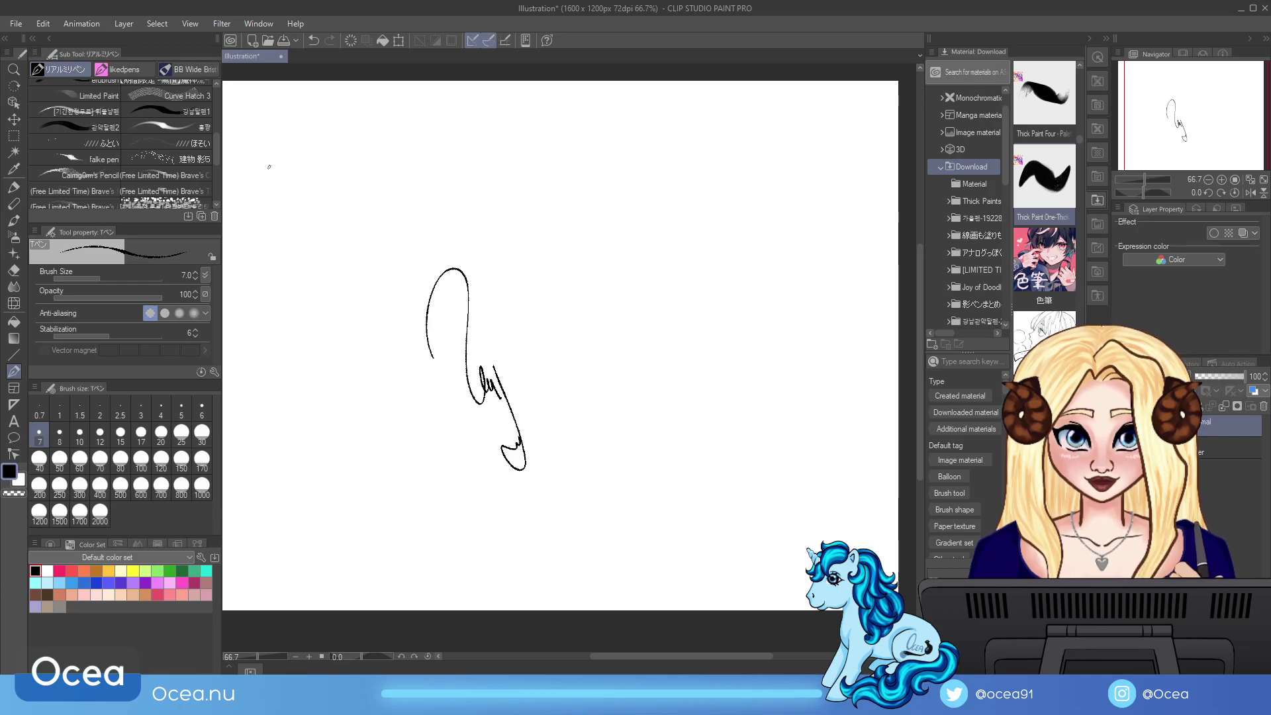
left_click_drag(218, 159, 220, 202)
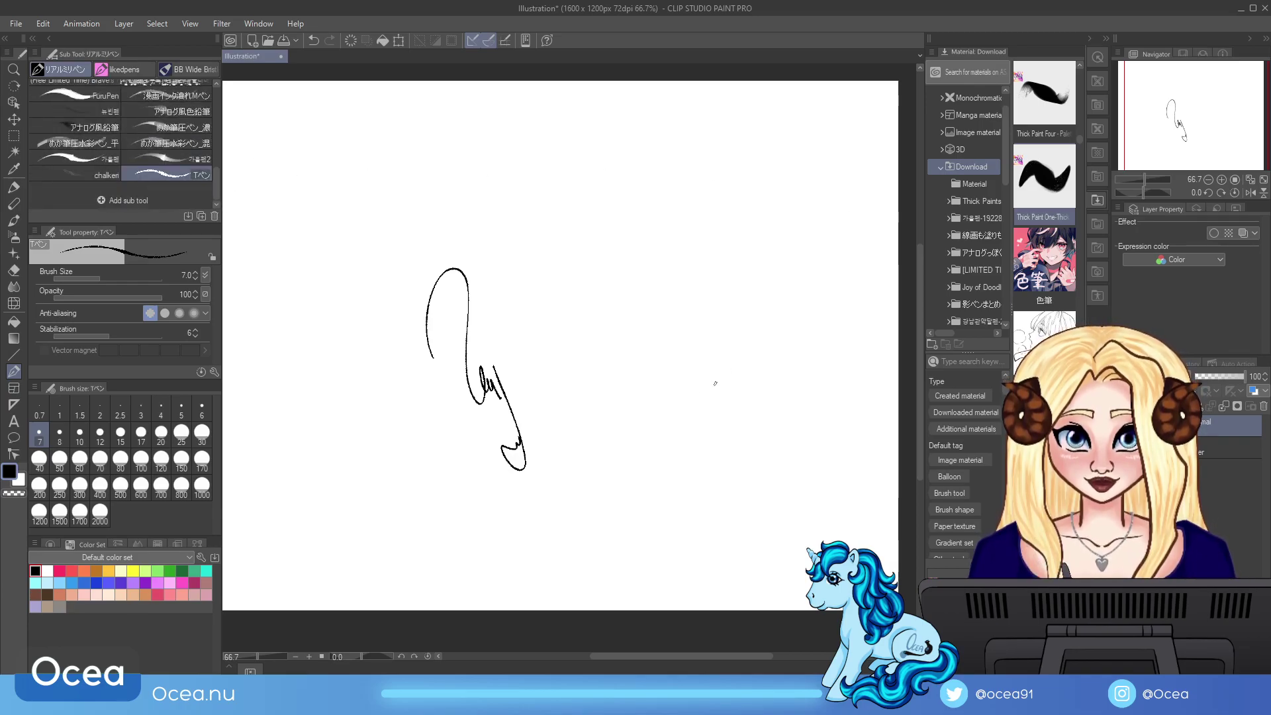
left_click(351, 41)
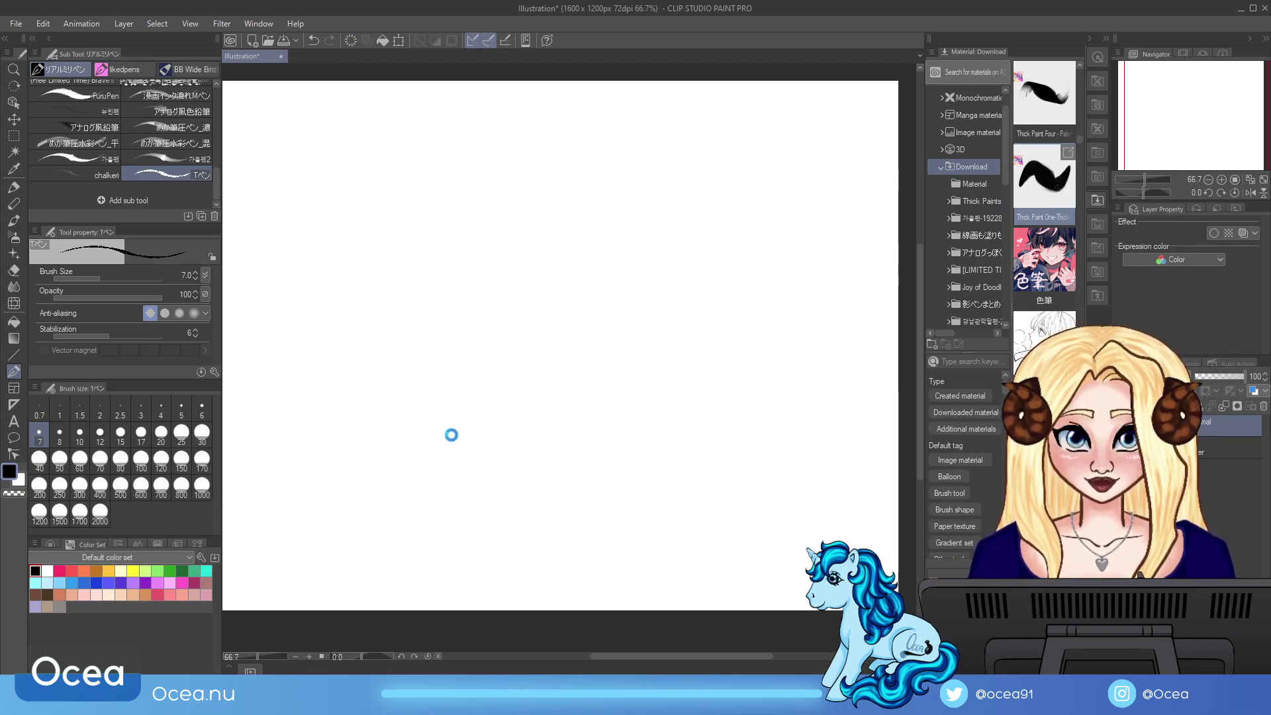
Step: Add Thick Paint One to the group and test it in black with broad strokes at size 250 and thin strokes at size 30
mouse_move(454, 454)
left_mouse_down()
mouse_move(474, 374)
mouse_move(527, 507)
mouse_move(501, 391)
left_mouse_up()
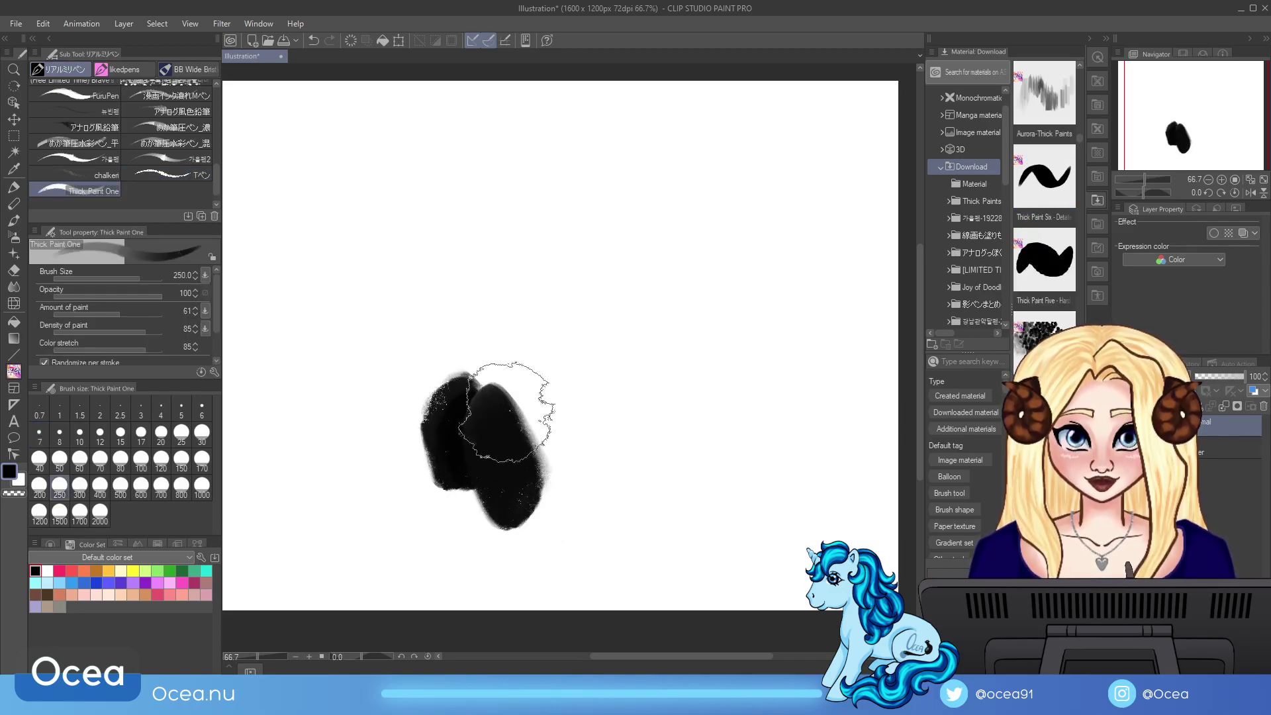
left_click_drag(508, 308, 530, 510)
left_click_drag(565, 314, 610, 483)
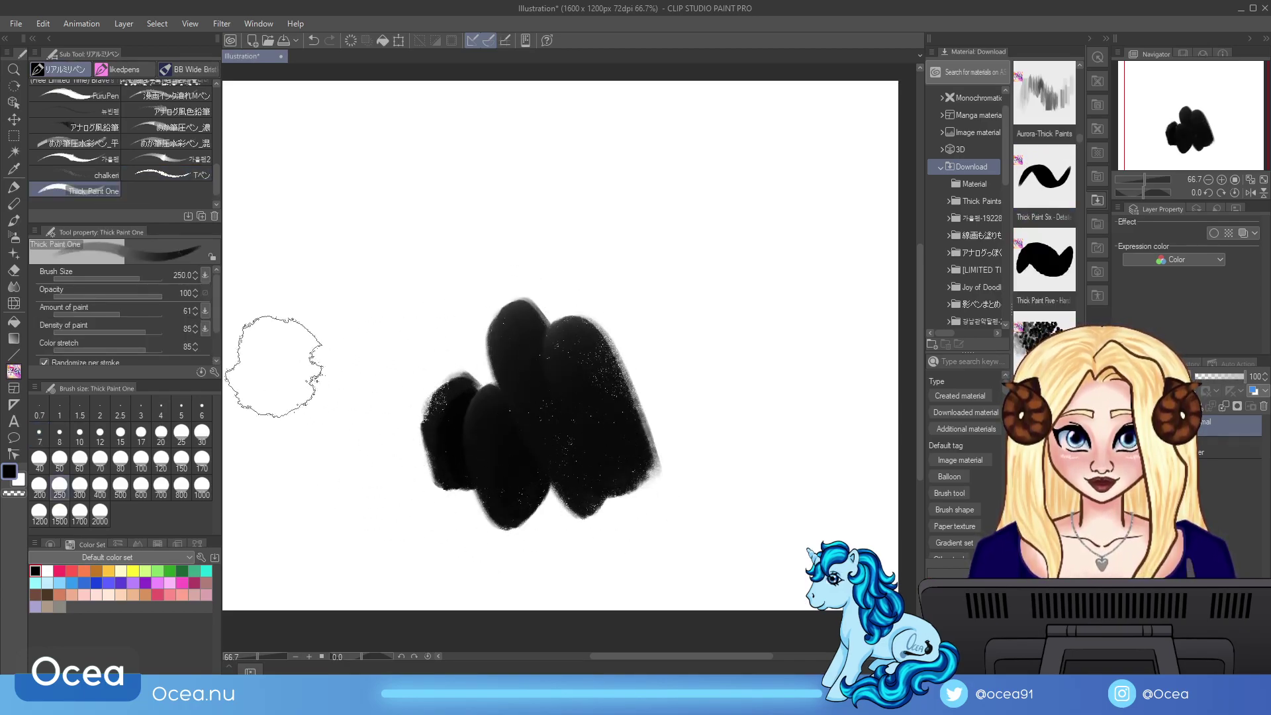
left_click(203, 436)
mouse_move(649, 265)
left_mouse_down()
mouse_move(675, 372)
mouse_move(664, 290)
mouse_move(667, 349)
mouse_move(649, 358)
mouse_move(598, 329)
mouse_move(613, 296)
mouse_move(639, 328)
left_mouse_up()
Step: Test Thick Paint One in green over and beside the black strokes, and move the brush into the BB Wide Bristle group
left_click(194, 571)
mouse_move(645, 269)
left_mouse_down()
mouse_move(655, 359)
mouse_move(683, 392)
mouse_move(696, 371)
mouse_move(692, 394)
mouse_move(813, 463)
mouse_move(821, 391)
left_mouse_up()
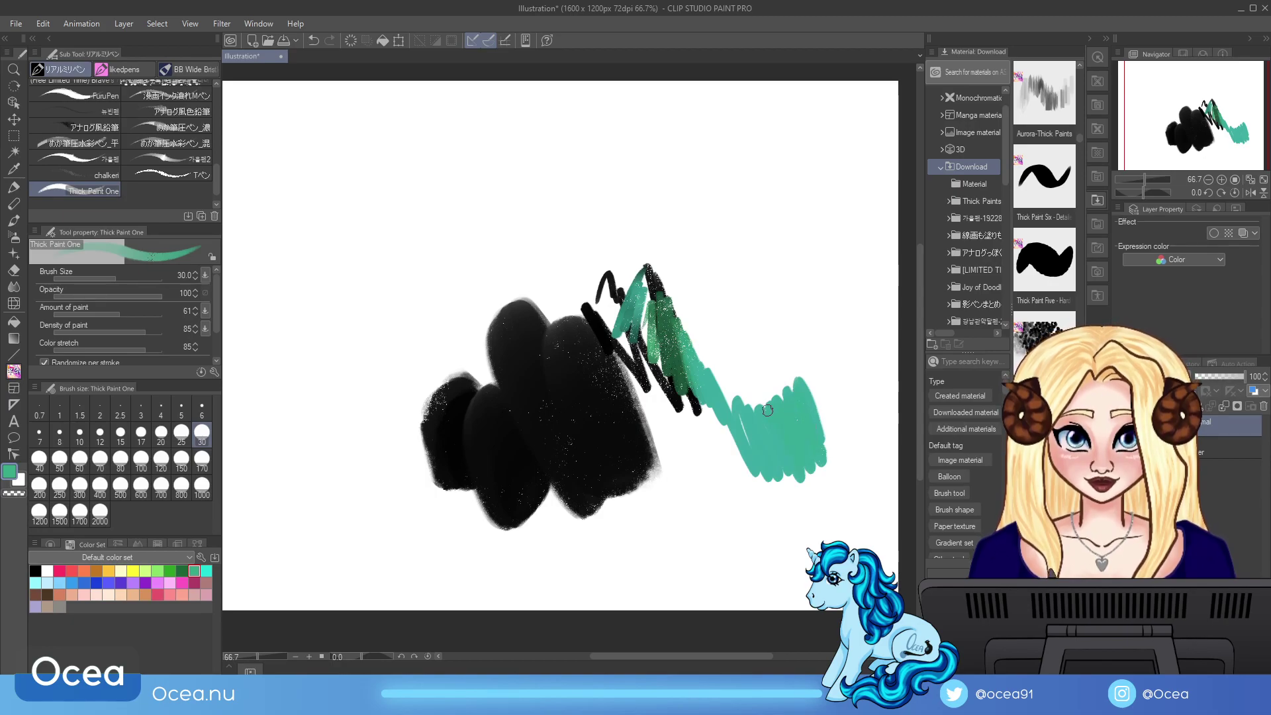
left_click_drag(761, 293, 791, 392)
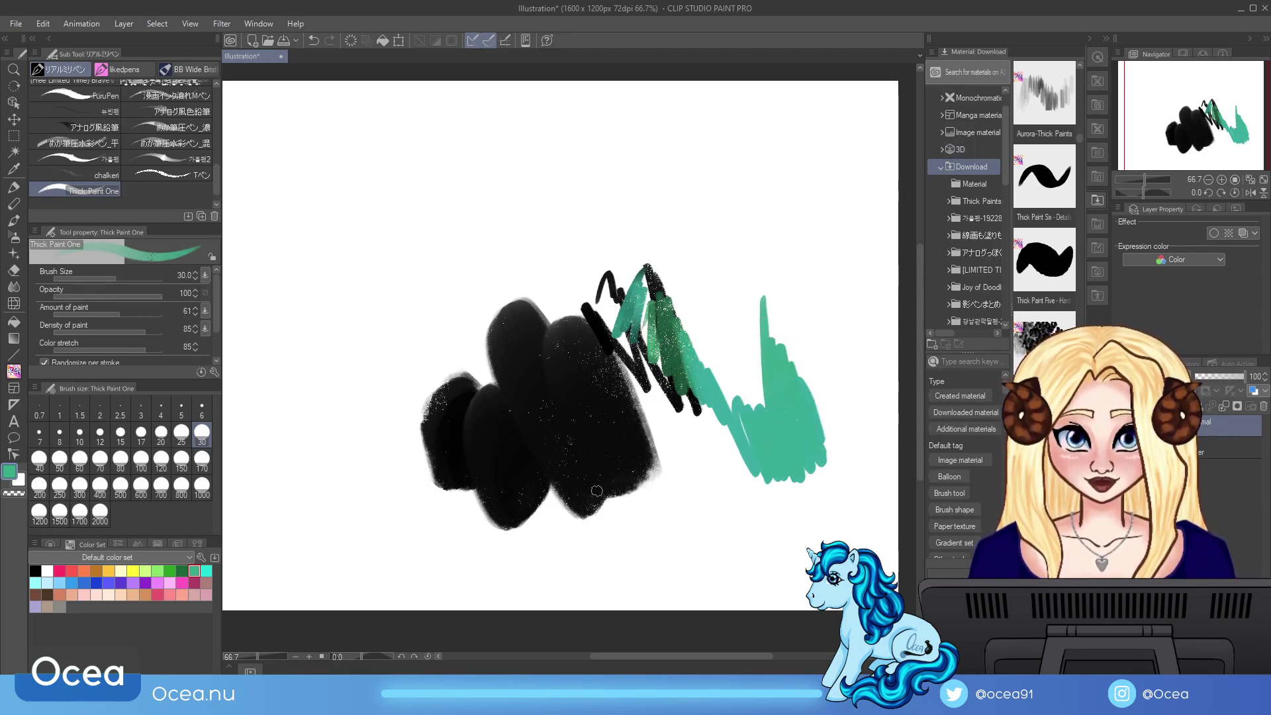
left_click_drag(191, 69, 192, 70)
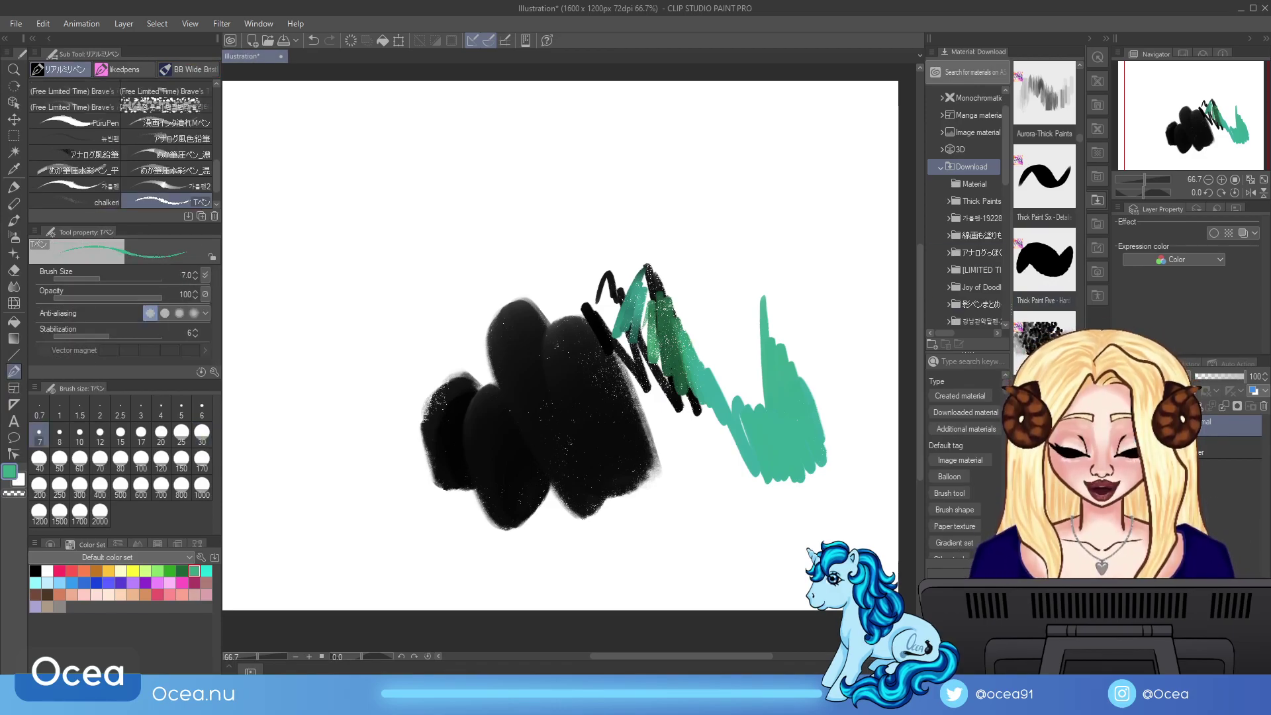
Step: Add Thick Paint Four - Palette Knife, test it in green at sizes 250 and 30 with hatching and curves, and clear the layer
scroll(1065, 308, "down", 2)
scroll(1066, 308, "down", 1)
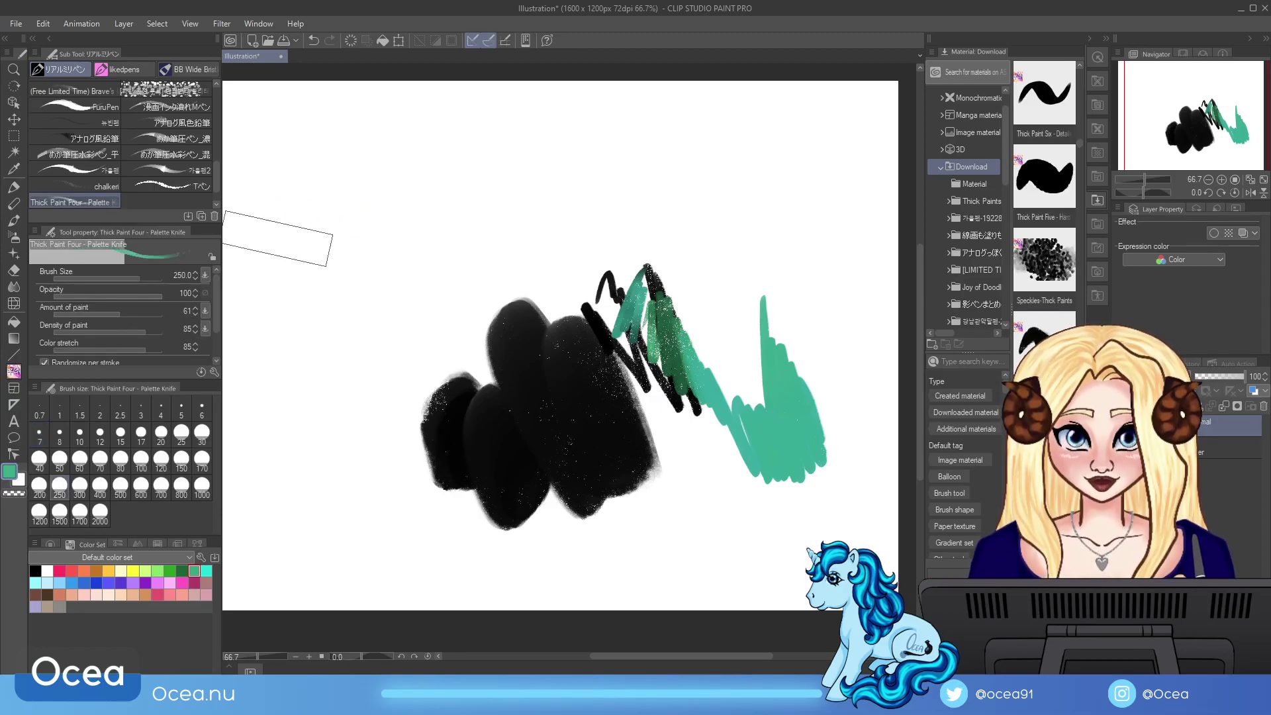
mouse_move(363, 312)
left_mouse_down()
mouse_move(430, 183)
mouse_move(478, 177)
mouse_move(410, 356)
mouse_move(448, 323)
left_mouse_up()
left_click(203, 434)
mouse_move(548, 243)
left_mouse_down()
mouse_move(568, 226)
mouse_move(621, 268)
mouse_move(653, 241)
left_mouse_up()
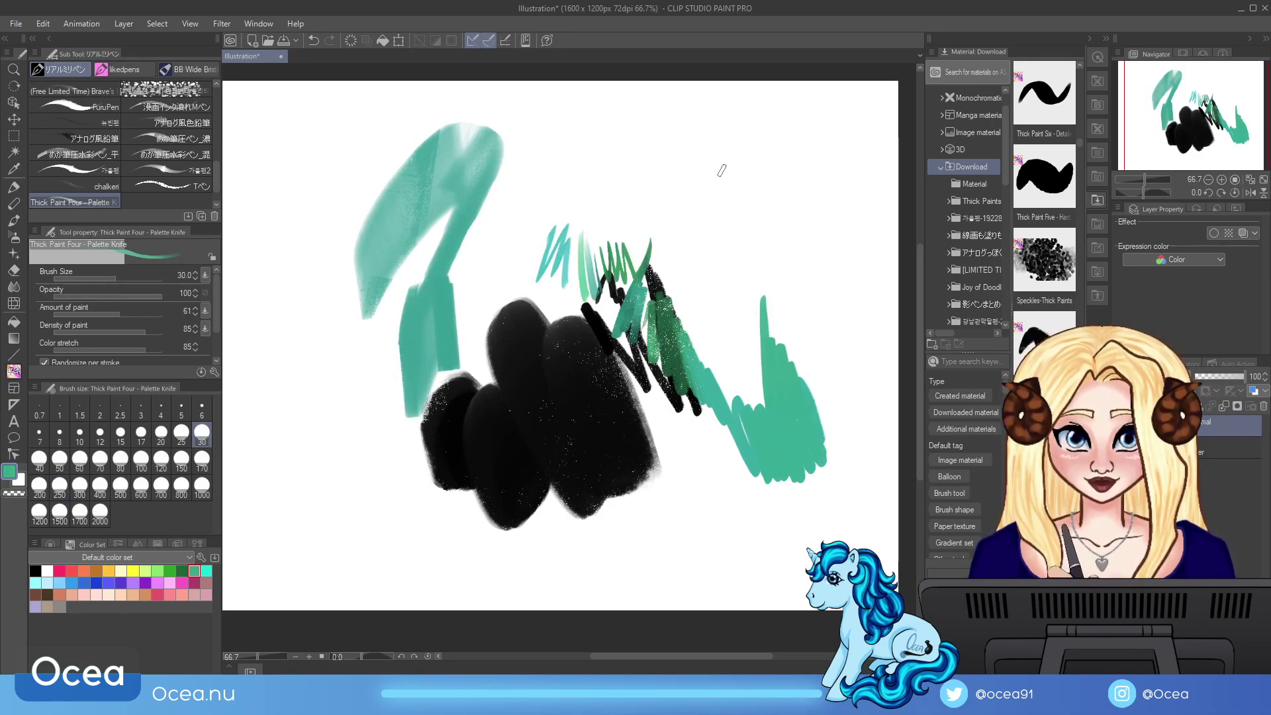
left_click_drag(752, 189, 761, 384)
left_click_drag(753, 486, 798, 476)
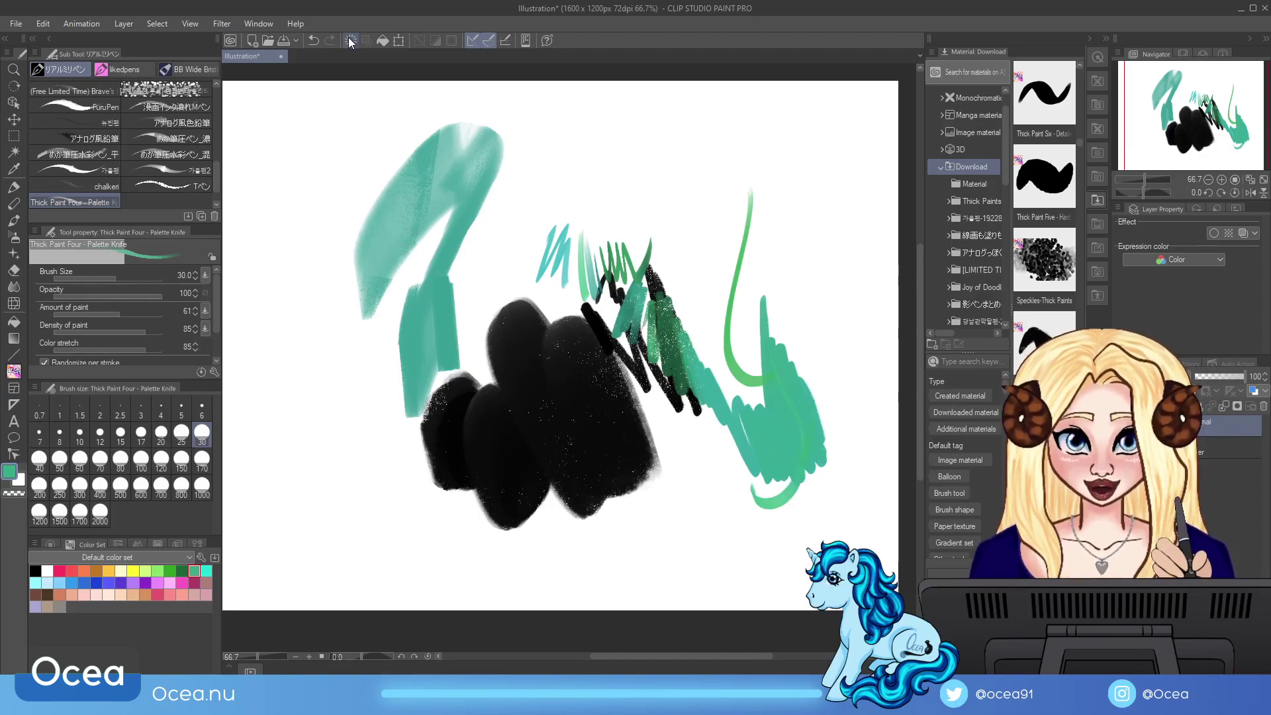
left_click(1103, 247)
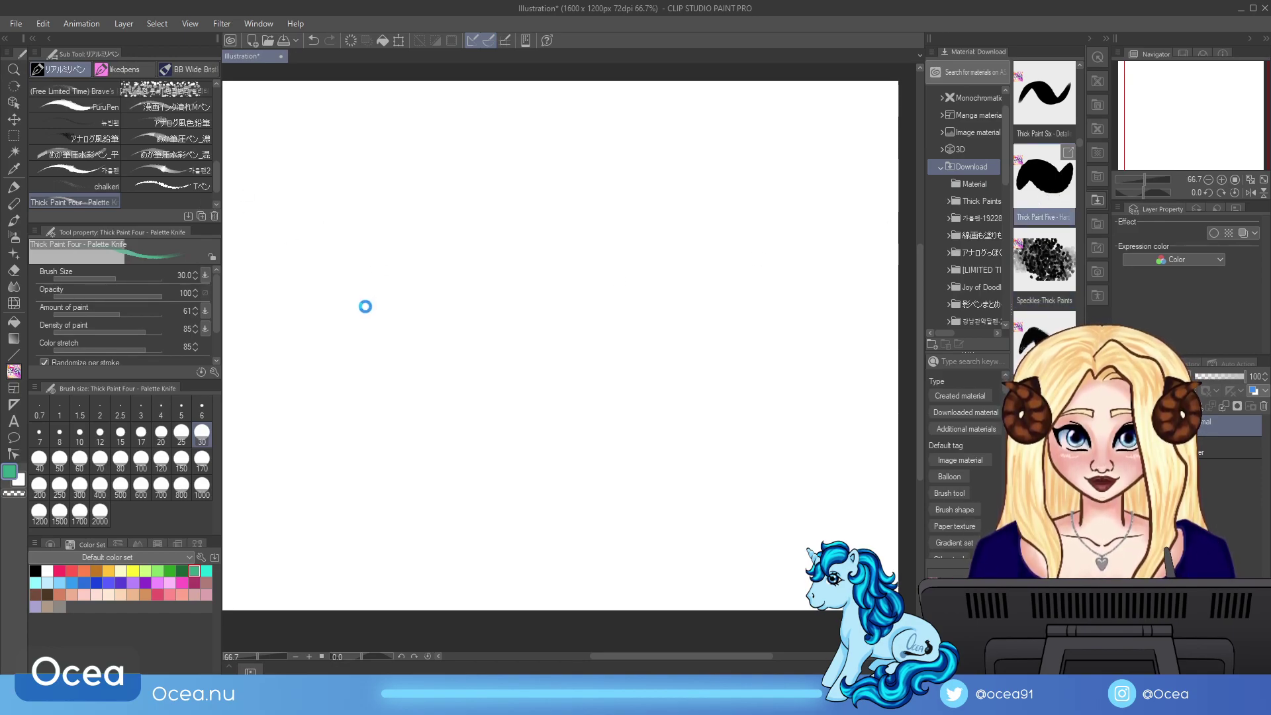
Step: Add Thick Paint Five - Hard Round, test it in green with overlapping strokes and a filled patch at size 30, and clear the layer
mouse_move(366, 302)
left_mouse_down()
mouse_move(374, 382)
mouse_move(427, 417)
mouse_move(400, 326)
mouse_move(457, 464)
mouse_move(447, 457)
left_mouse_up()
left_click(202, 434)
left_click_drag(560, 441, 572, 359)
mouse_move(565, 424)
left_mouse_down()
mouse_move(586, 355)
mouse_move(573, 449)
mouse_move(544, 349)
mouse_move(564, 449)
mouse_move(566, 349)
mouse_move(592, 419)
mouse_move(575, 451)
mouse_move(514, 388)
mouse_move(571, 463)
mouse_move(556, 441)
mouse_move(584, 366)
mouse_move(571, 454)
mouse_move(574, 425)
left_mouse_up()
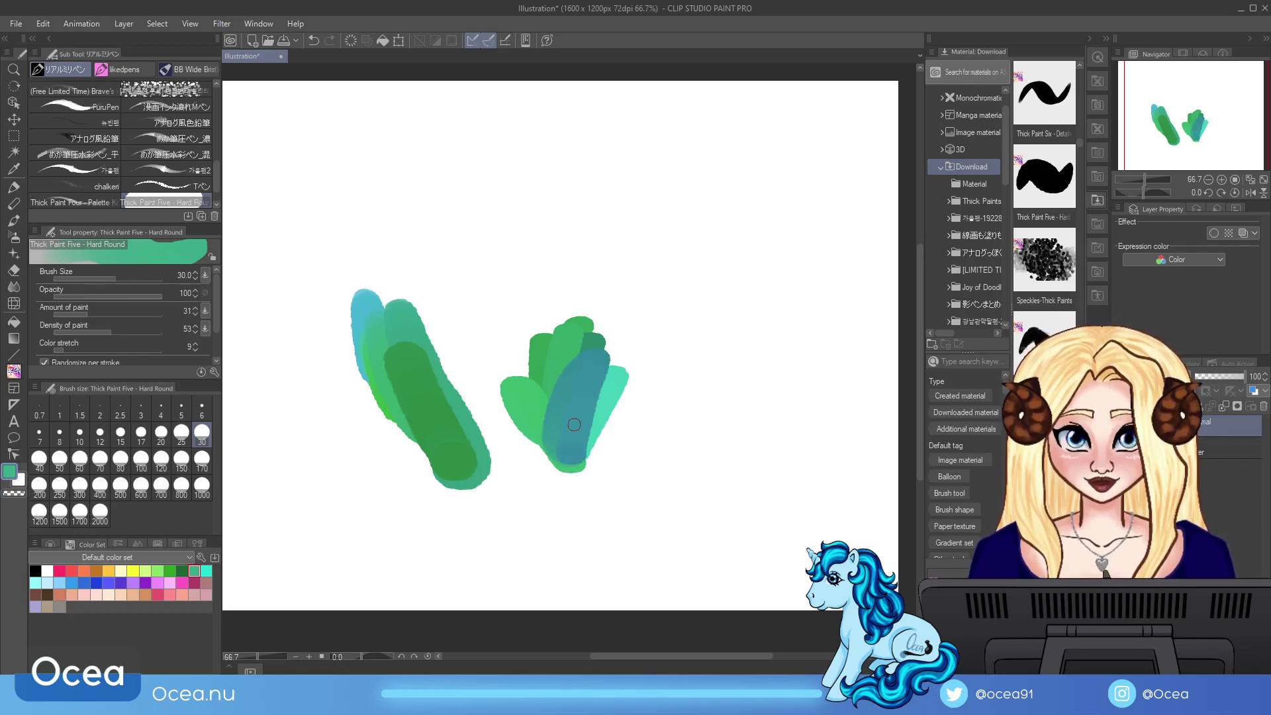
mouse_move(702, 368)
left_mouse_down()
mouse_move(712, 410)
mouse_move(719, 378)
mouse_move(746, 405)
left_mouse_up()
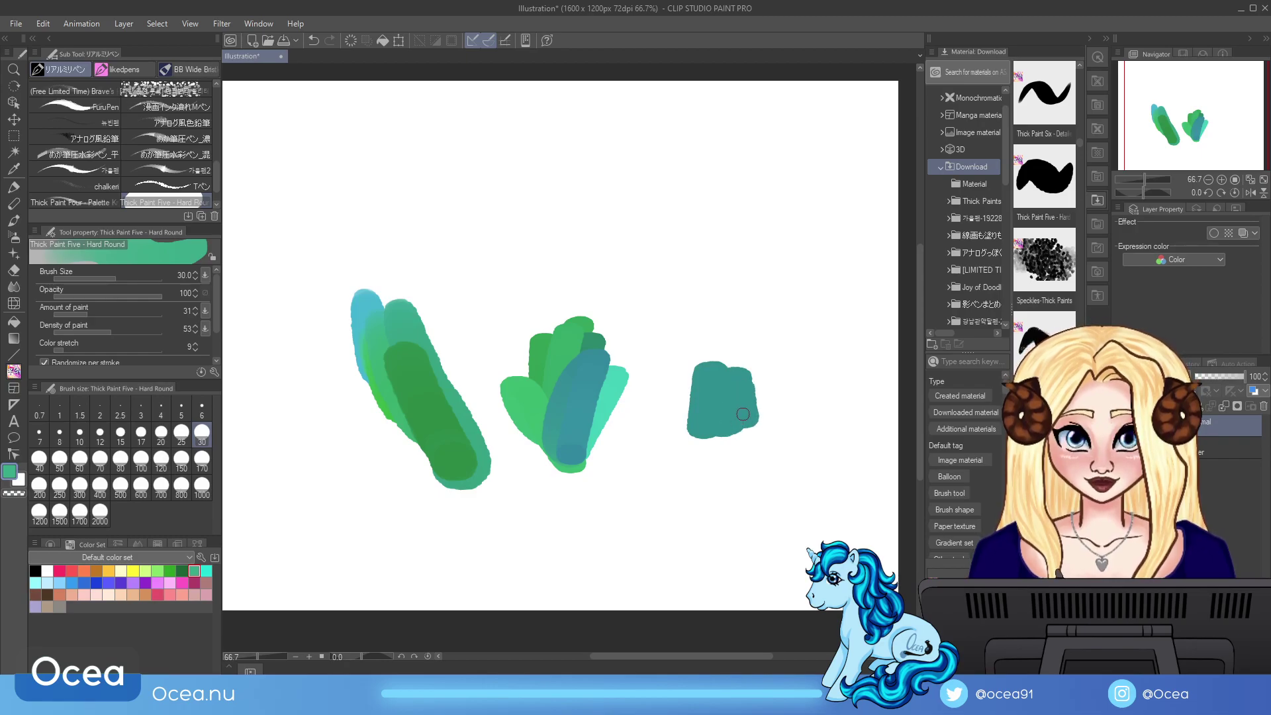
left_click(351, 41)
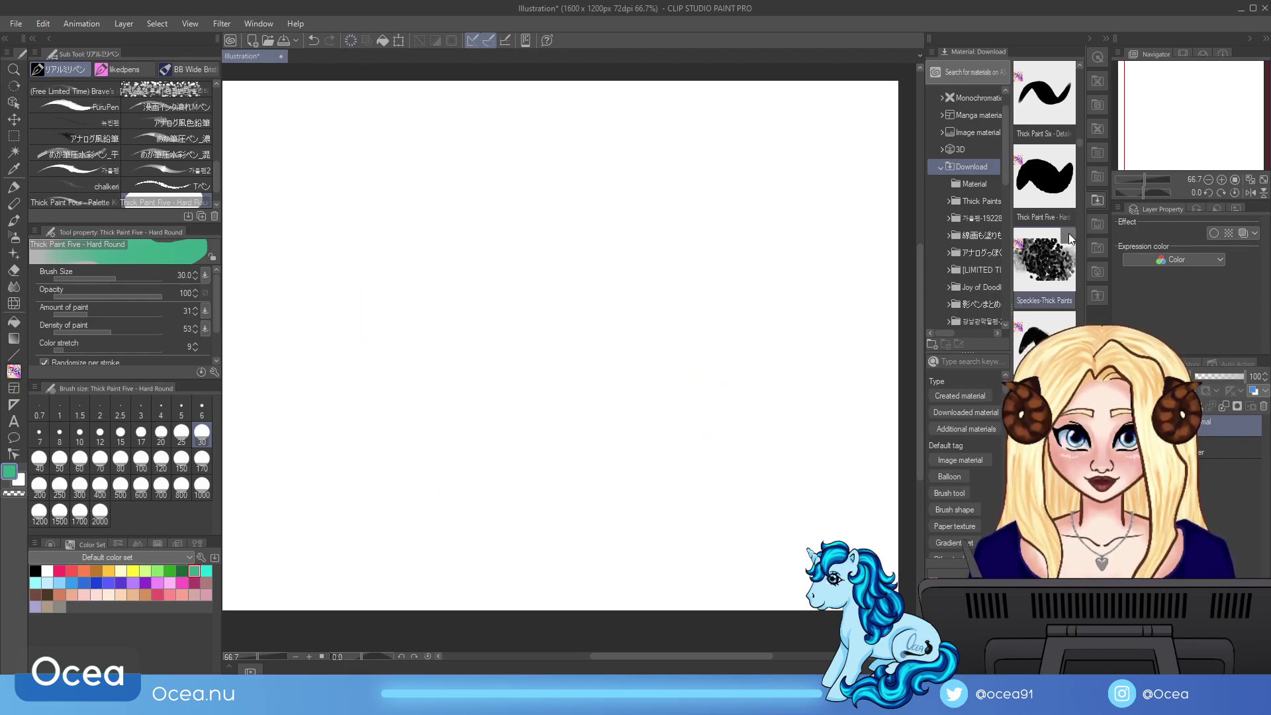
Step: Add Aurora to the group, test it with a green stroke across the canvas, and undo the stroke
left_click(1081, 64)
left_click(1081, 64)
left_click(1081, 65)
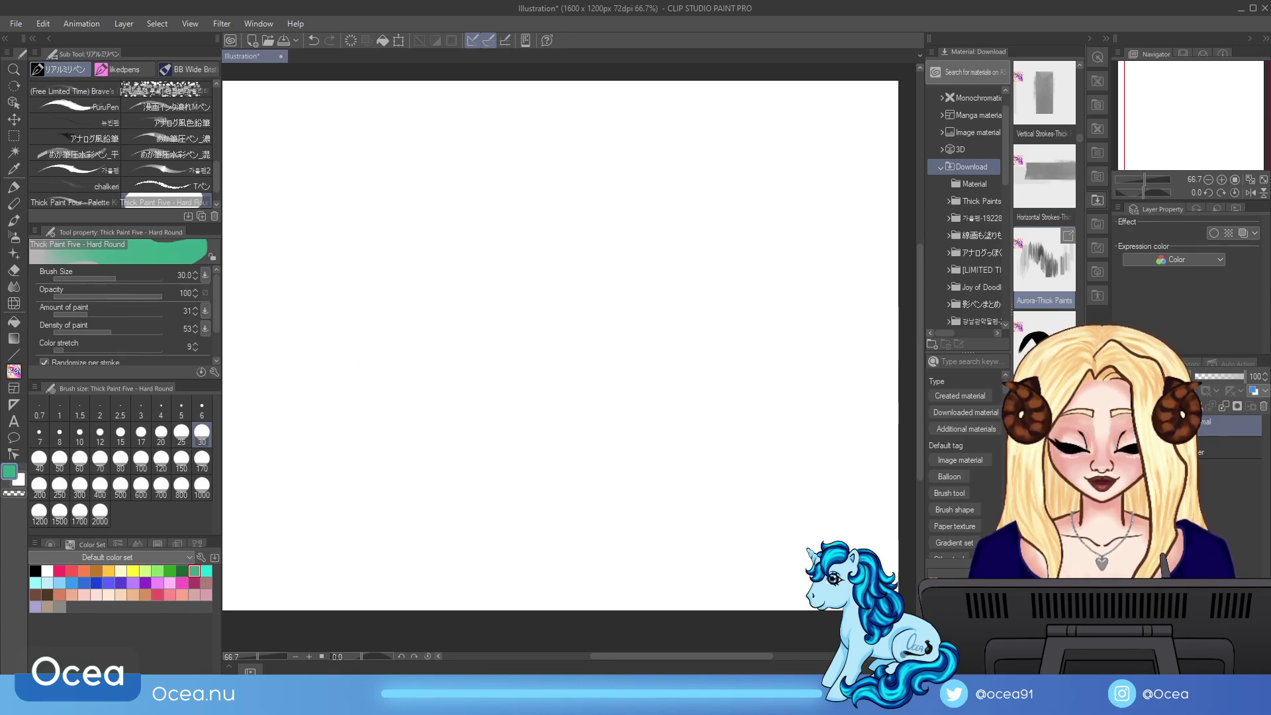
mouse_move(365, 341)
left_mouse_down()
mouse_move(386, 415)
mouse_move(446, 417)
mouse_move(506, 391)
mouse_move(566, 323)
mouse_move(625, 438)
mouse_move(692, 397)
mouse_move(784, 221)
left_mouse_up()
key("ctrl+z")
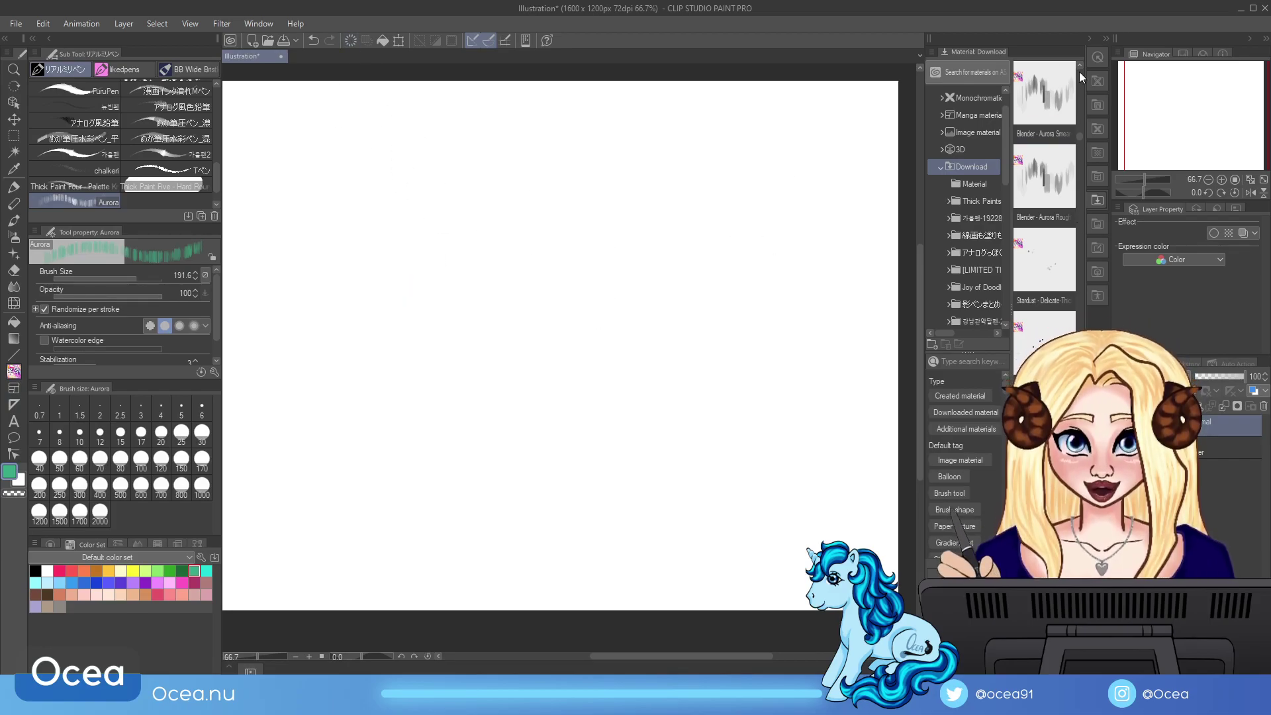
Step: Add RSpencil to the group, test it with green curves and black lines at size 10, and clear the layer
left_click_drag(1058, 154, 207, 204)
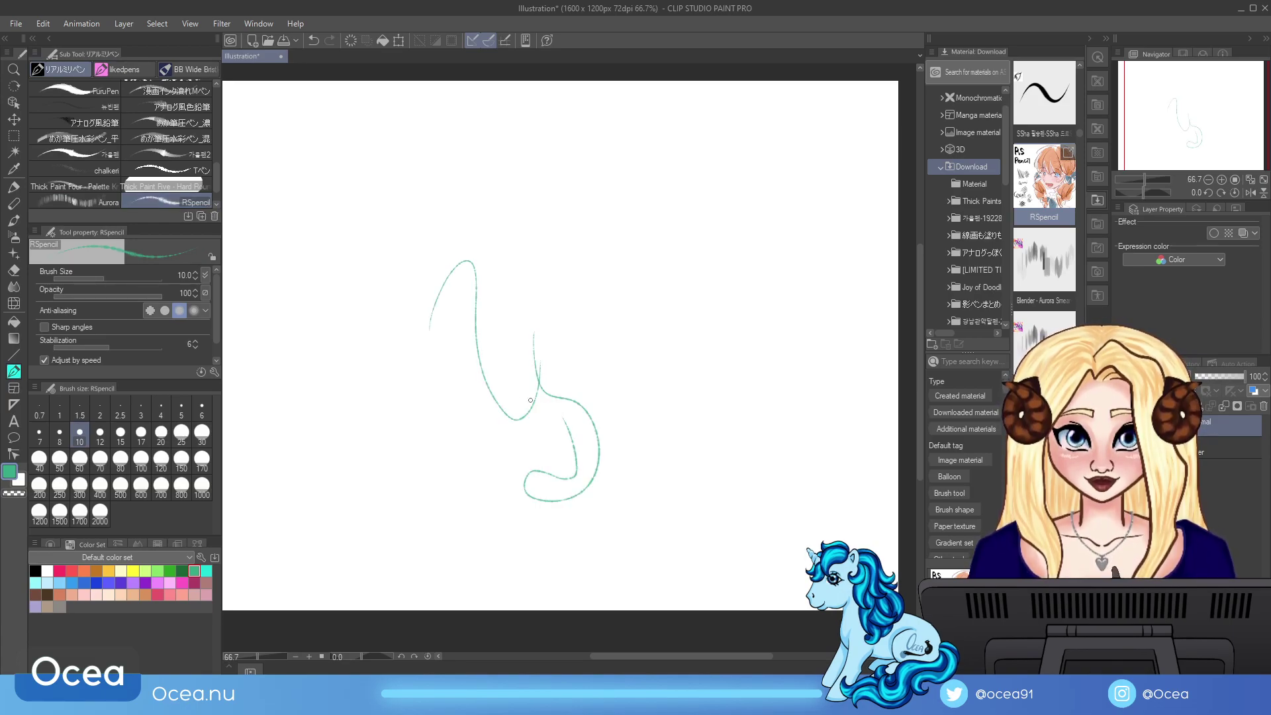
left_click(38, 571)
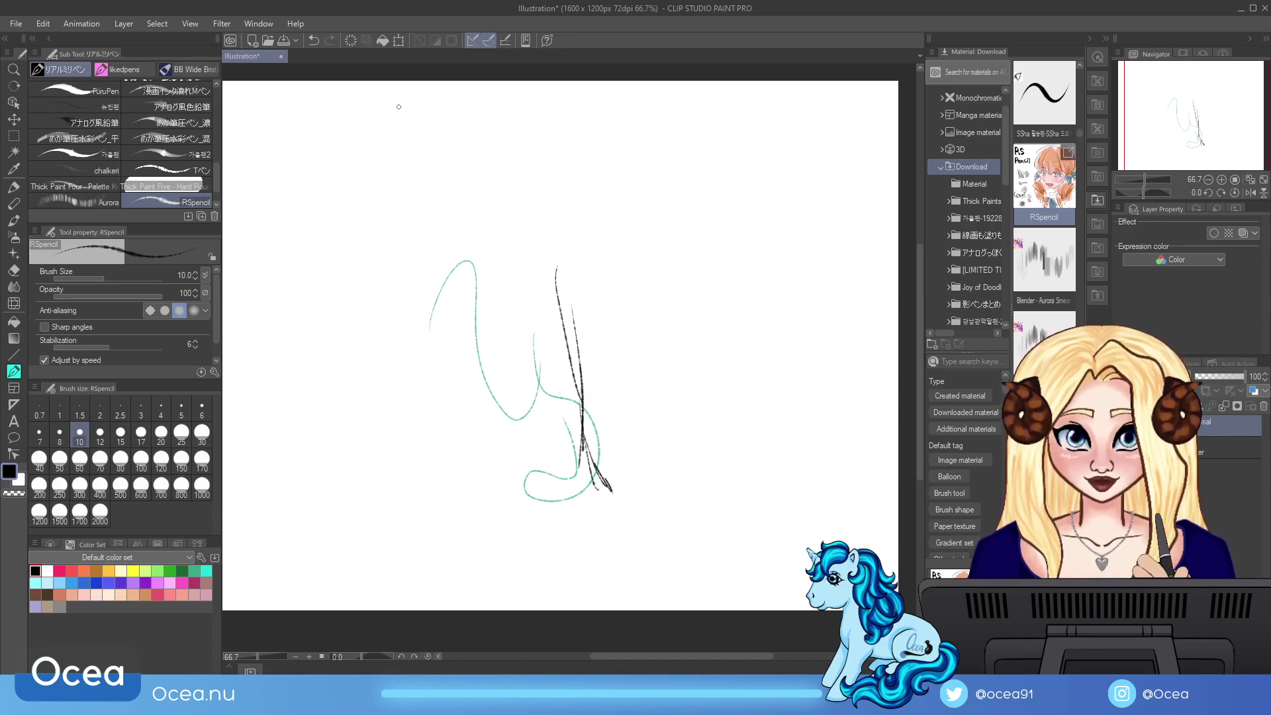
left_click(348, 41)
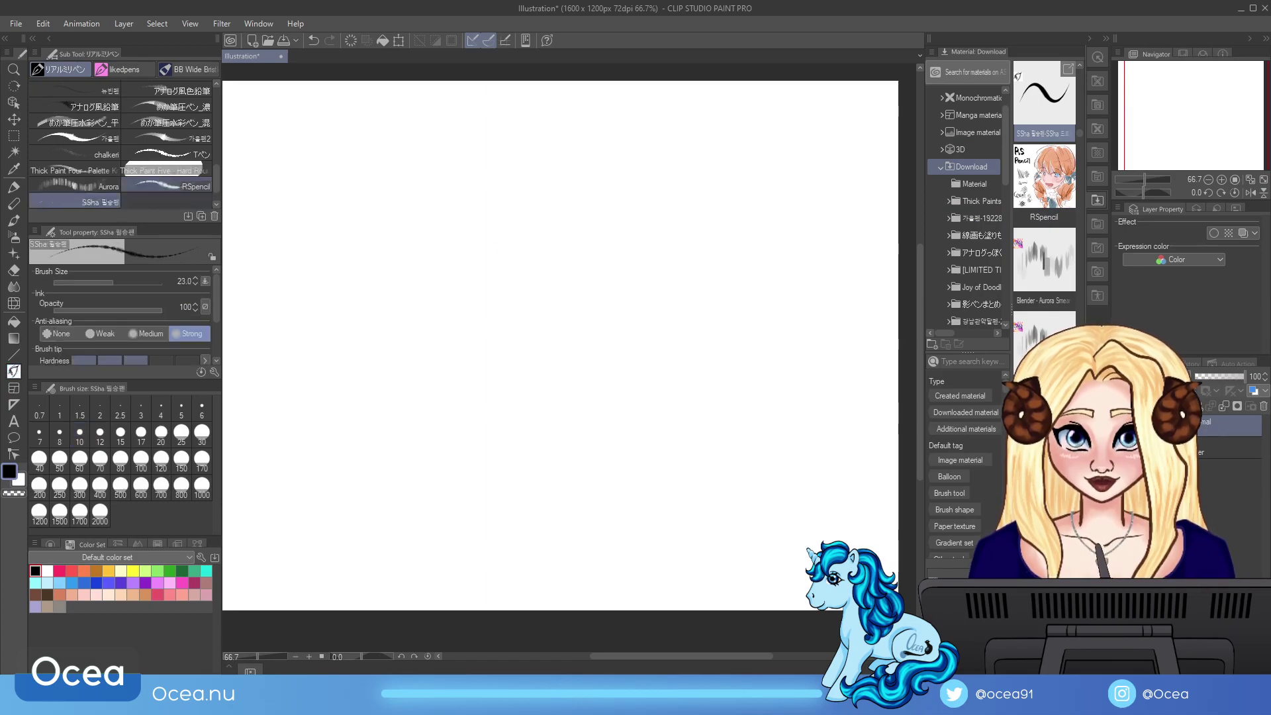
Step: Test the newly added SSha pen in black at size 23 with curves and hatching, and move it to the likedpens group
left_click_drag(404, 381, 491, 490)
left_click_drag(497, 394, 535, 525)
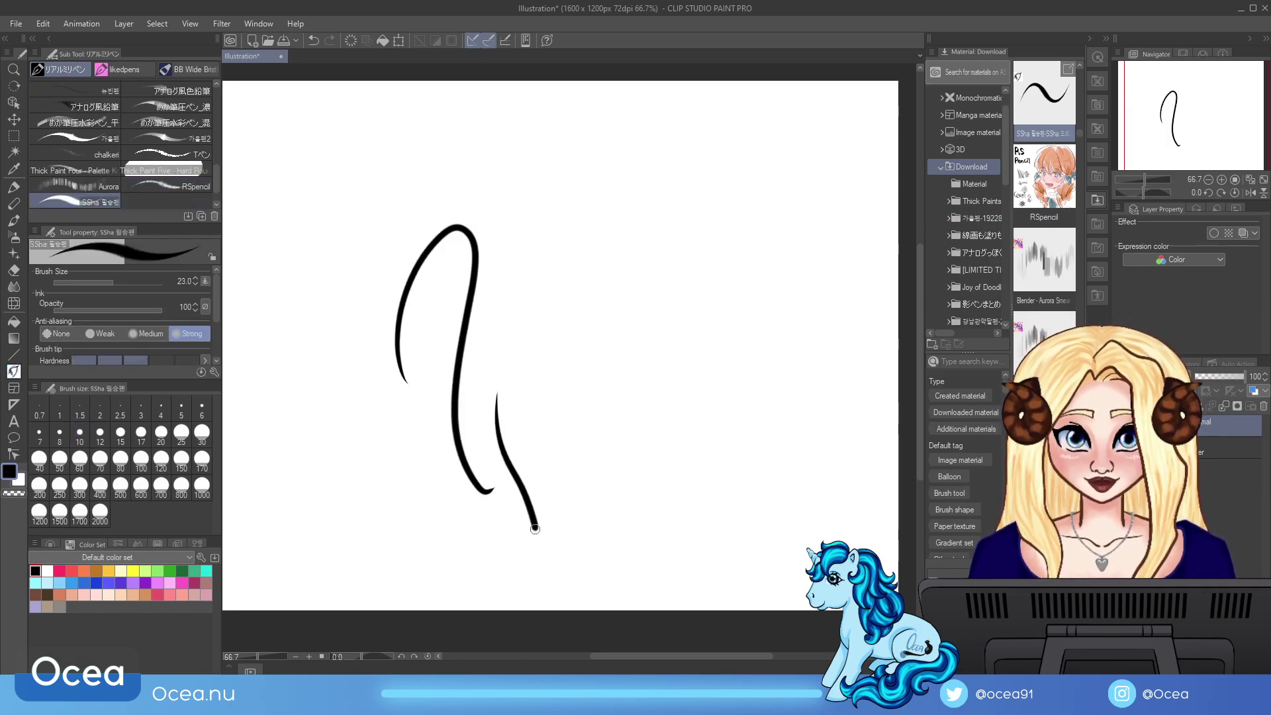
left_click_drag(538, 346, 576, 540)
left_click_drag(568, 390, 588, 529)
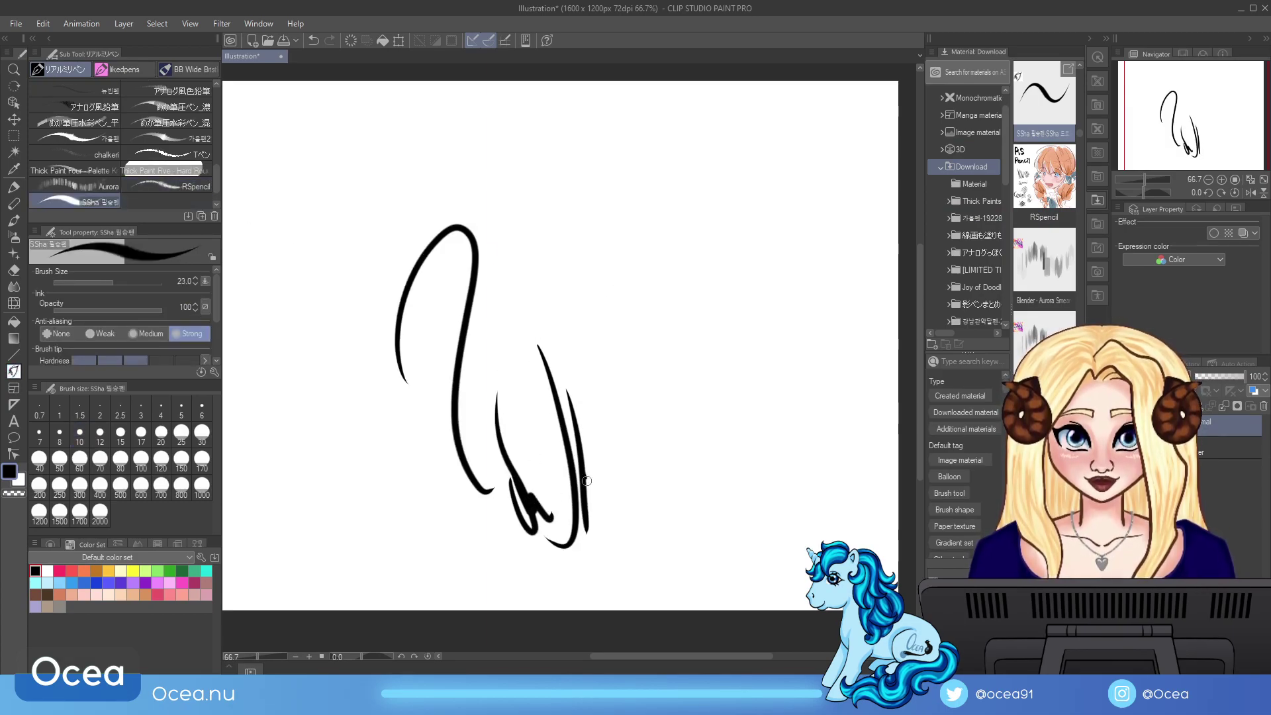
left_click_drag(99, 199, 136, 68)
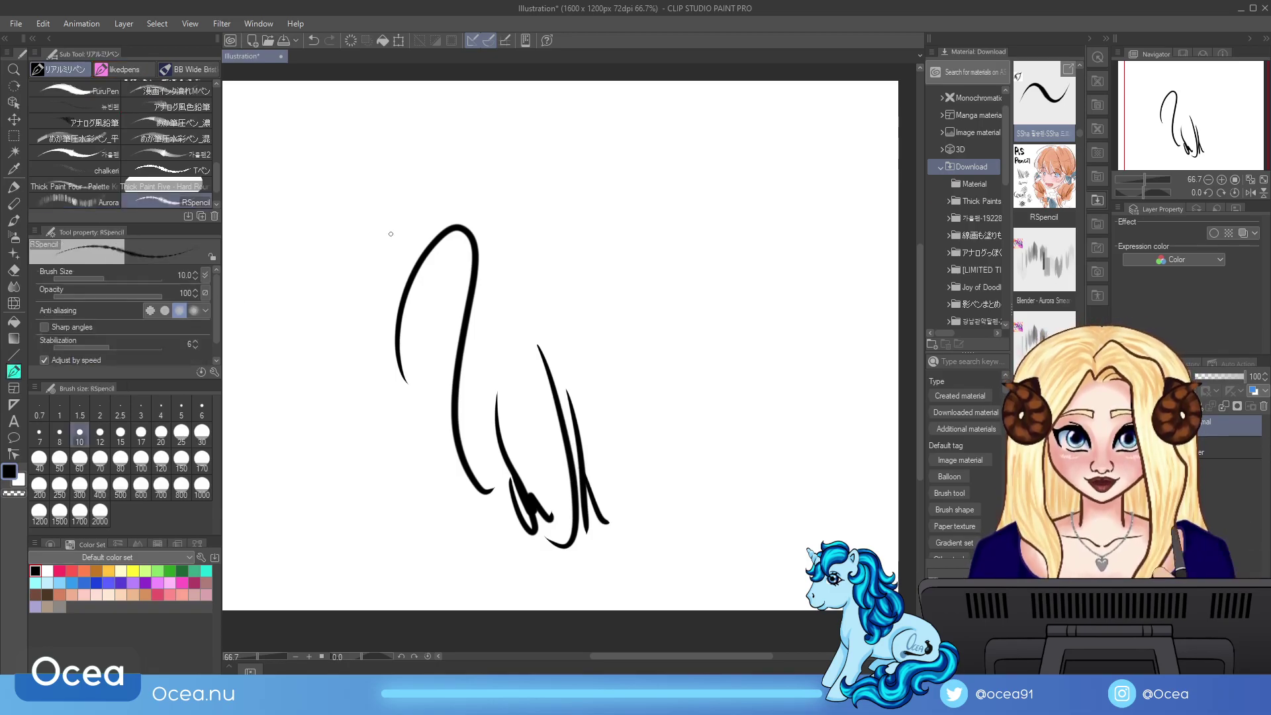
Step: Add SSha 개조펜 1 to the group, test it in black at size 30 with curves and hatching, and clear the layer
left_click(1081, 65)
left_click(1081, 65)
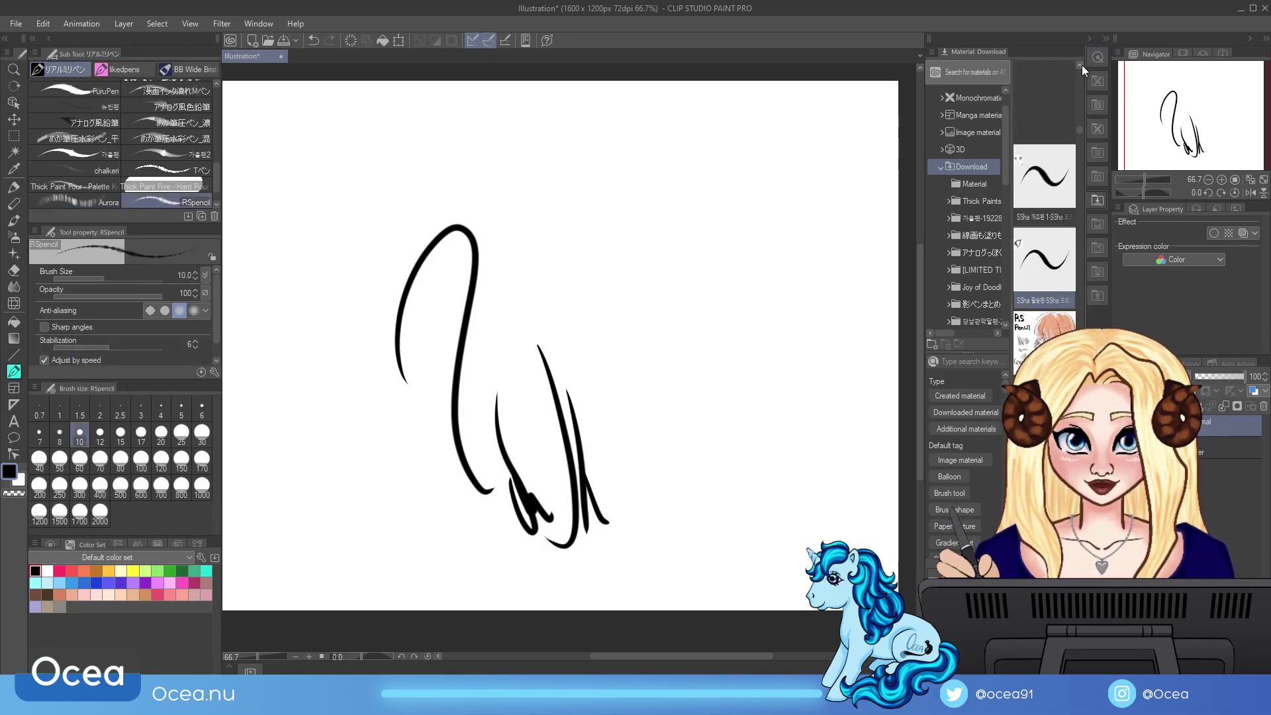
left_click(1047, 180)
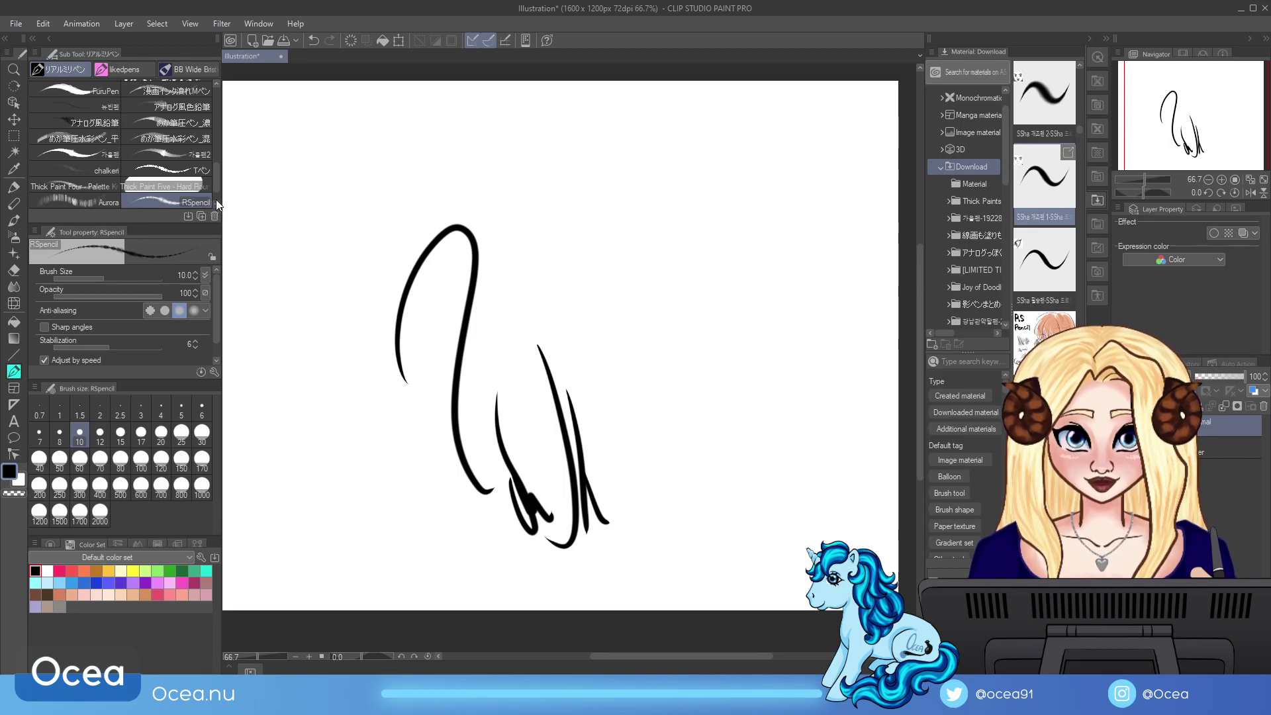
left_click_drag(538, 224, 621, 350)
mouse_move(614, 265)
left_mouse_down()
mouse_move(637, 446)
mouse_move(628, 439)
left_mouse_up()
mouse_move(641, 377)
left_mouse_down()
mouse_move(646, 459)
mouse_move(716, 504)
left_mouse_up()
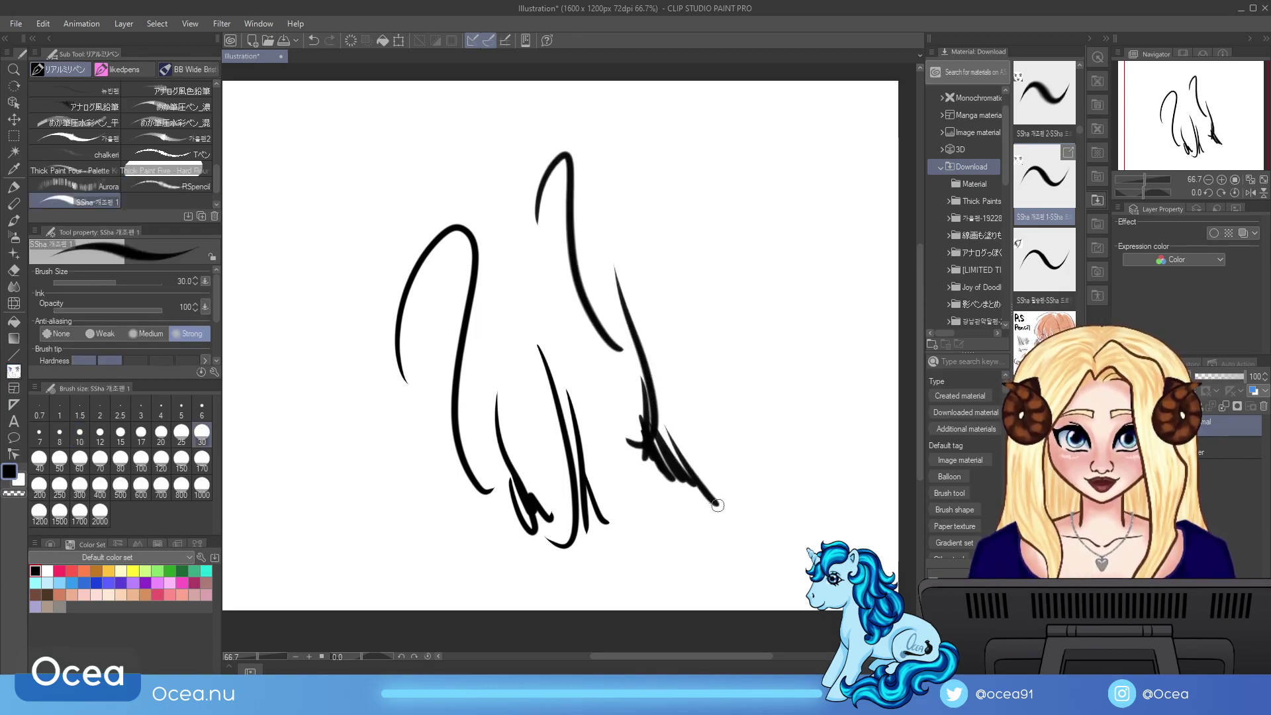
left_click_drag(708, 358, 755, 400)
left_click_drag(744, 349, 756, 353)
left_click(206, 571)
left_click(352, 40)
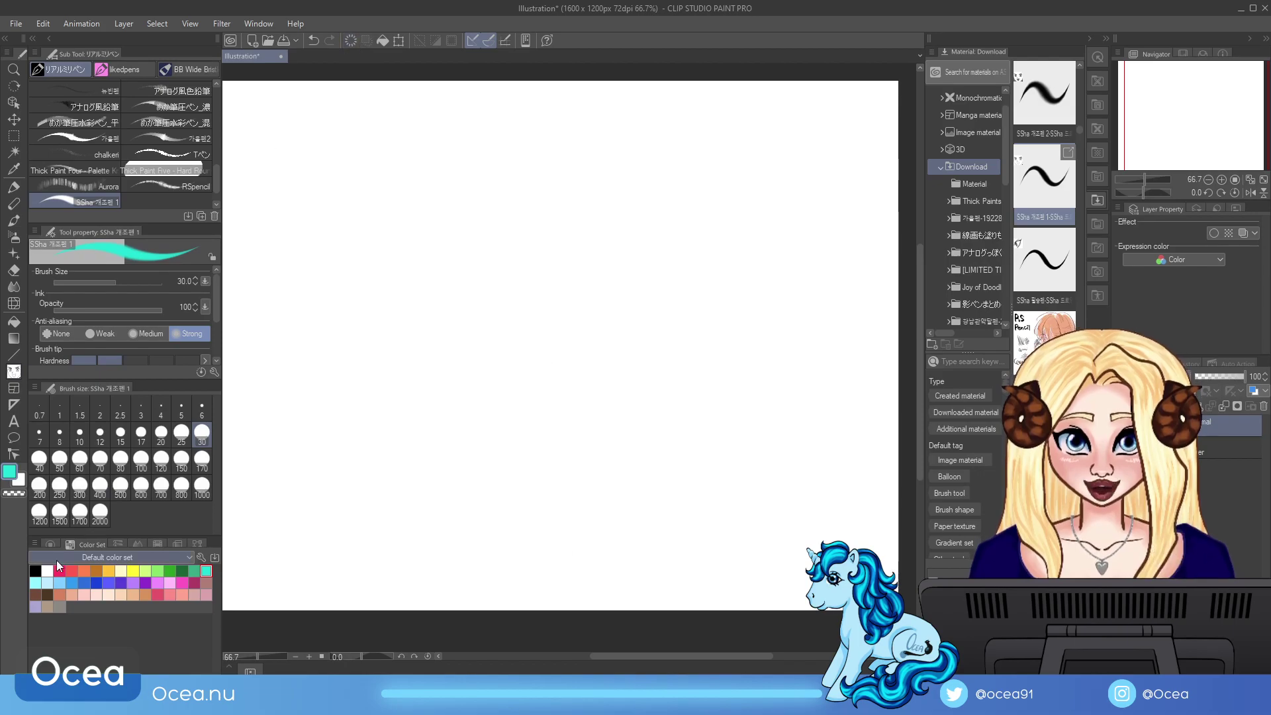
Step: Add SSha 개조펜 2 to the group, test it in black at sizes 50, 6 and 12 with strokes and ovals, and clear the layer
left_click(35, 571)
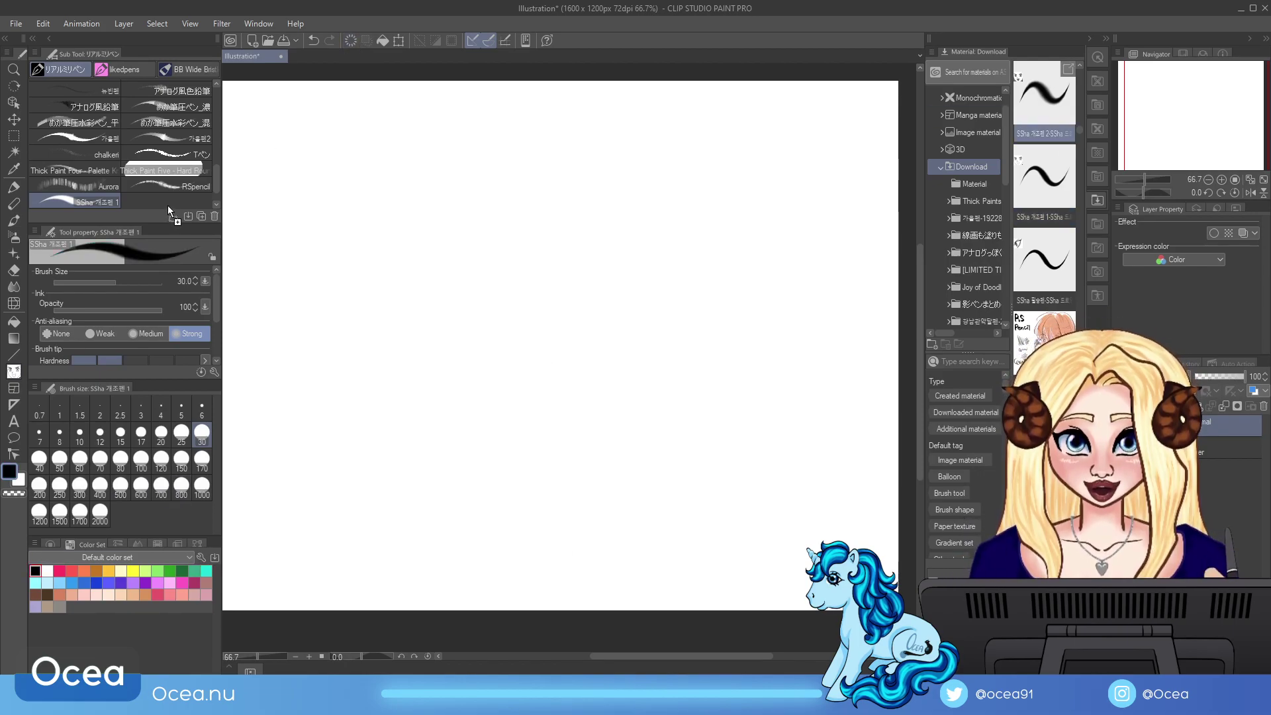
mouse_move(507, 381)
left_mouse_down()
mouse_move(526, 300)
mouse_move(547, 393)
mouse_move(551, 339)
mouse_move(532, 354)
mouse_move(558, 327)
mouse_move(550, 357)
left_mouse_up()
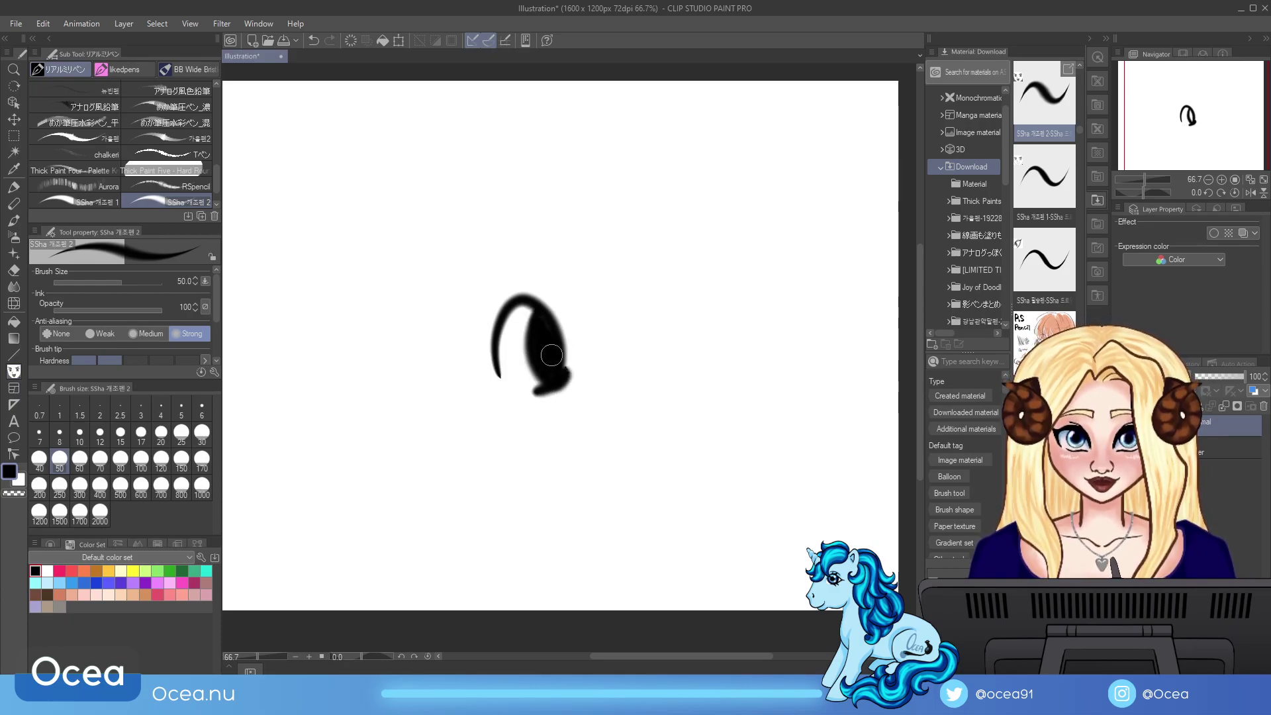
mouse_move(676, 254)
left_mouse_down()
mouse_move(639, 361)
mouse_move(662, 381)
left_mouse_up()
left_click(202, 408)
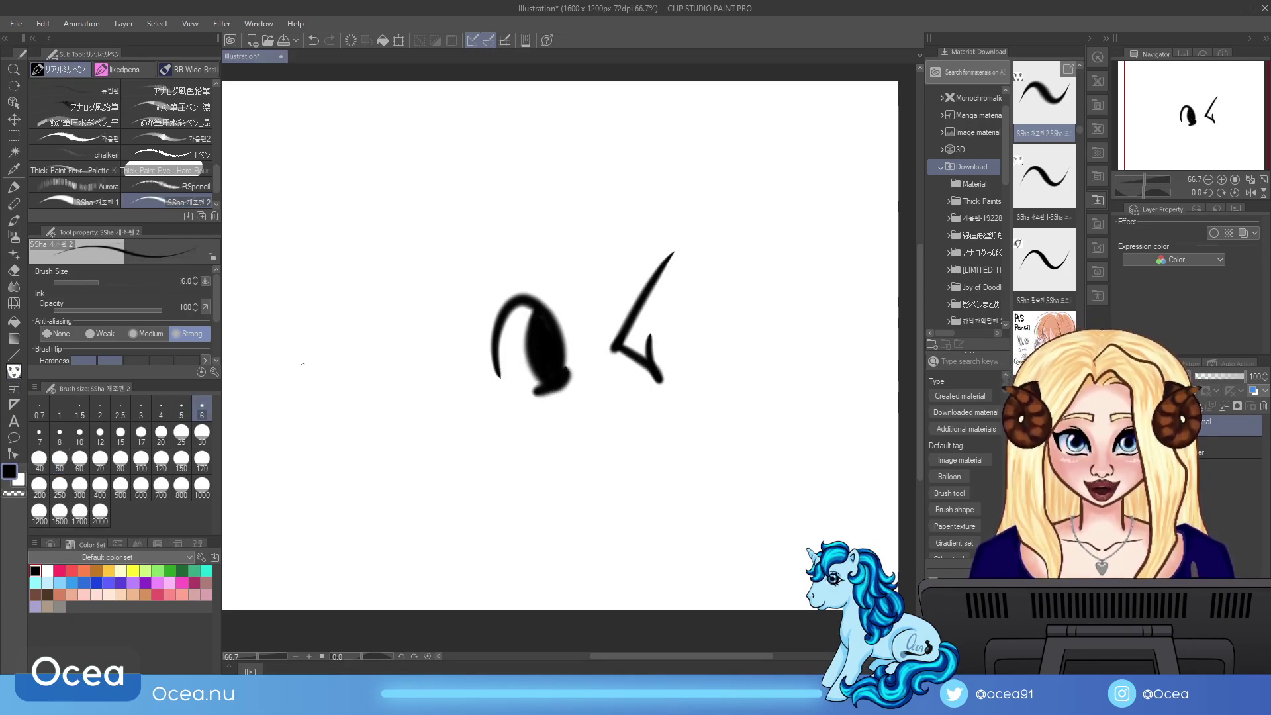
mouse_move(701, 280)
left_mouse_down()
mouse_move(734, 159)
mouse_move(803, 226)
left_mouse_up()
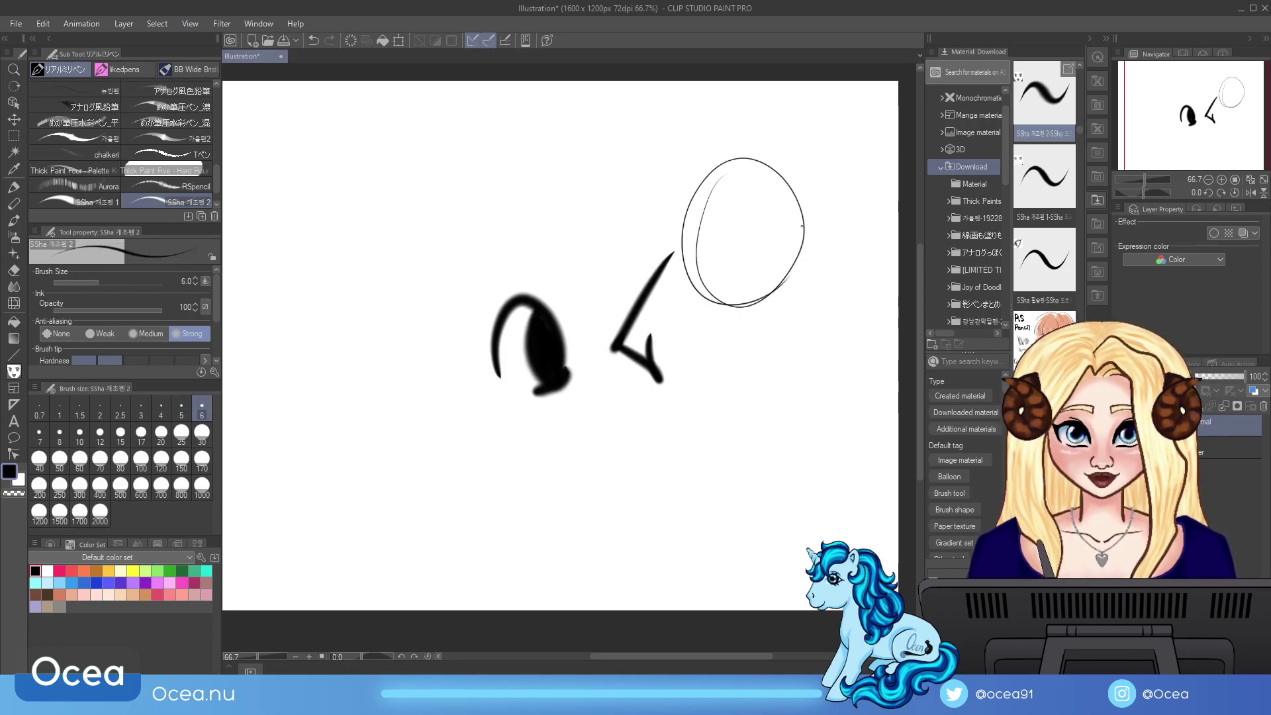
left_click(100, 432)
left_click_drag(511, 162, 456, 274)
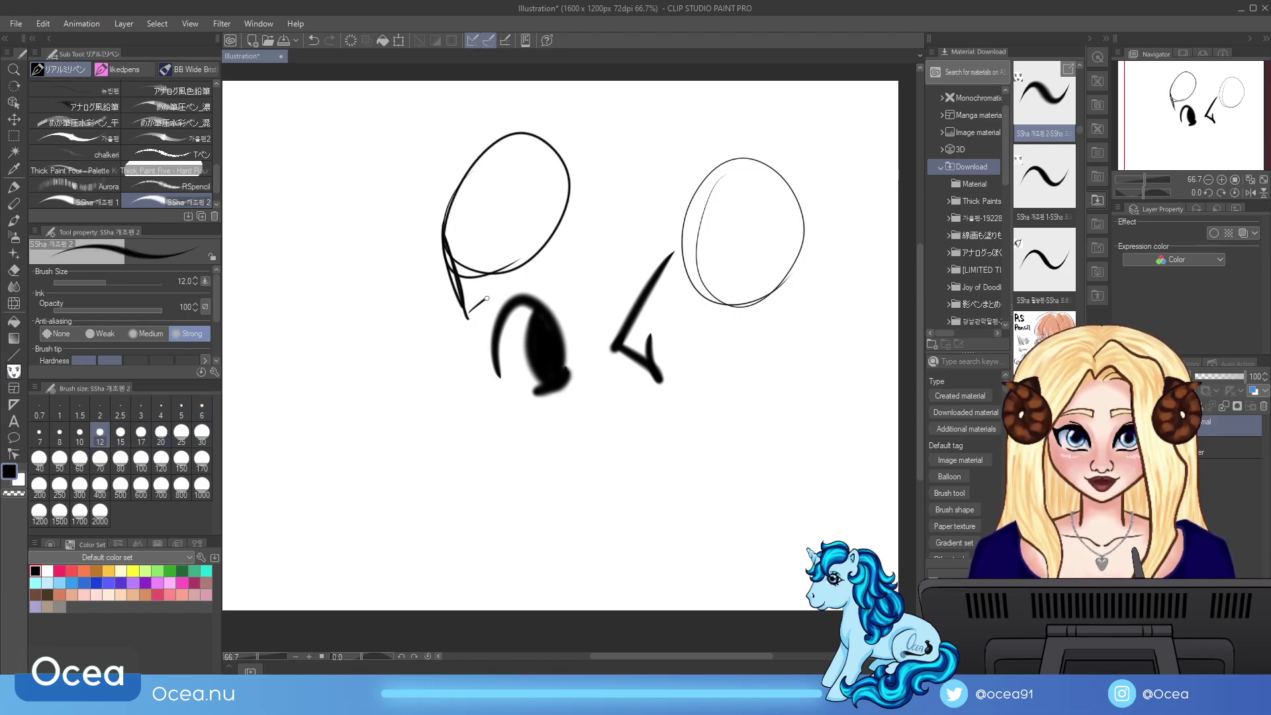
left_click(353, 42)
Step: Add SSha 개조펜 3 to the group, test it at size 19 by sketching an eye-like shape, and clear the layer
left_click(1080, 65)
left_click(1080, 65)
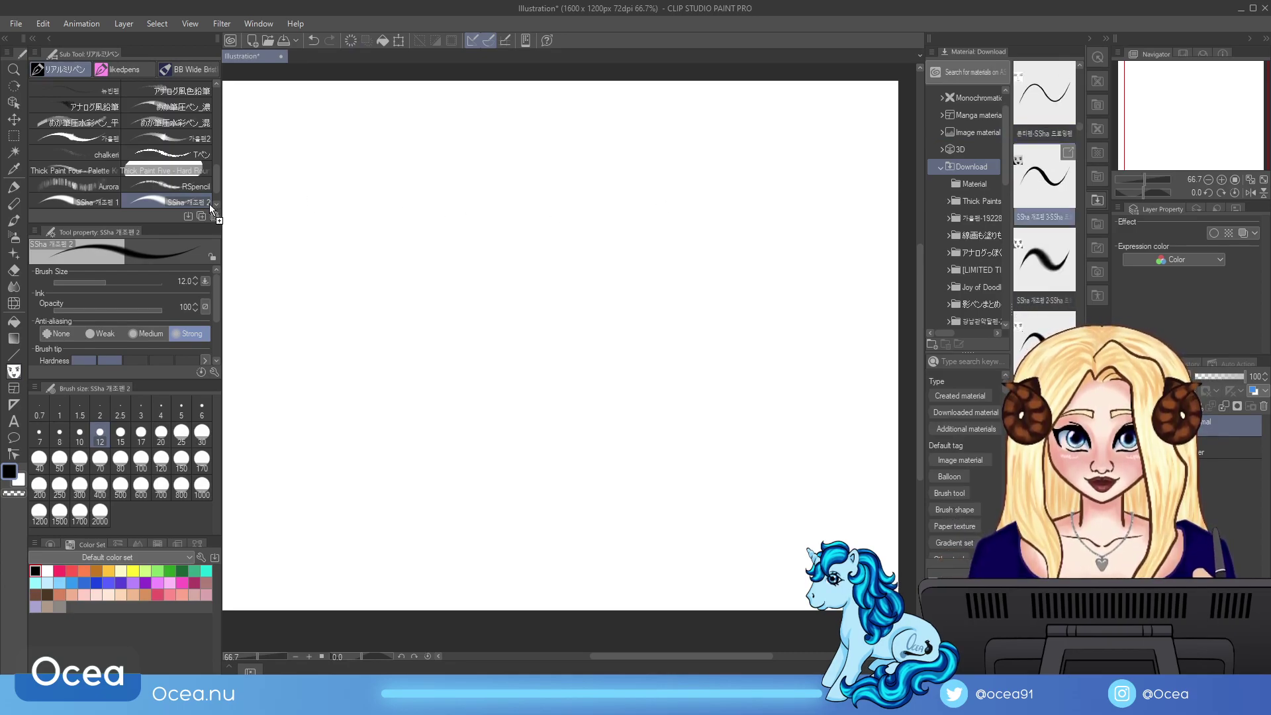
left_click_drag(498, 423, 548, 426)
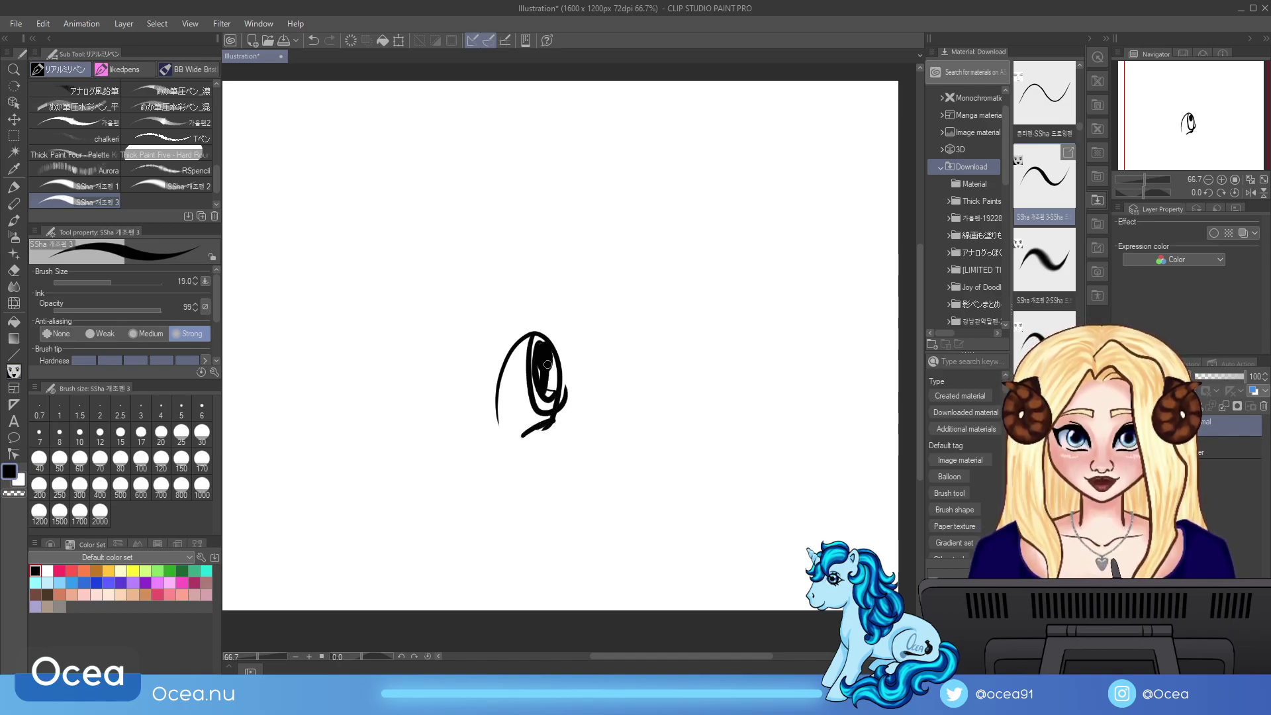
left_click_drag(471, 371, 549, 331)
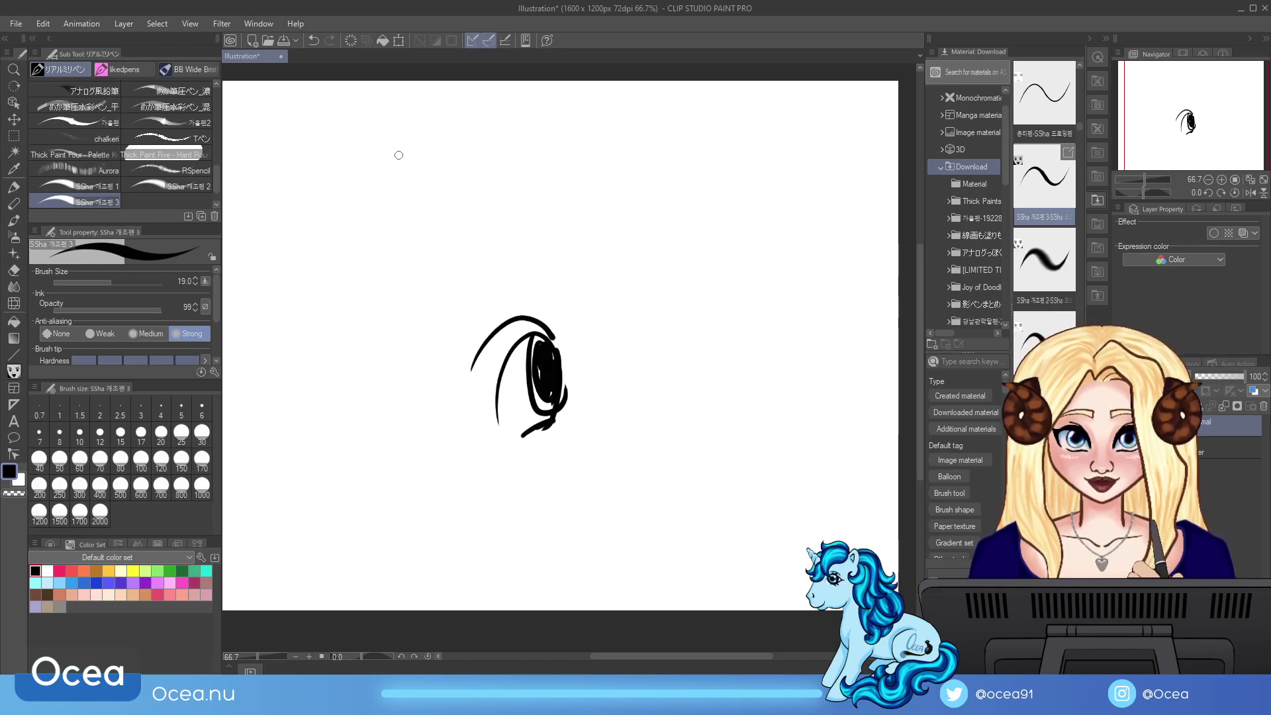
left_click(351, 40)
Step: Add the thin-line SSha pen material listed just above SSha 개조펜 3 to the tool group
left_click_drag(1042, 113, 476, 205)
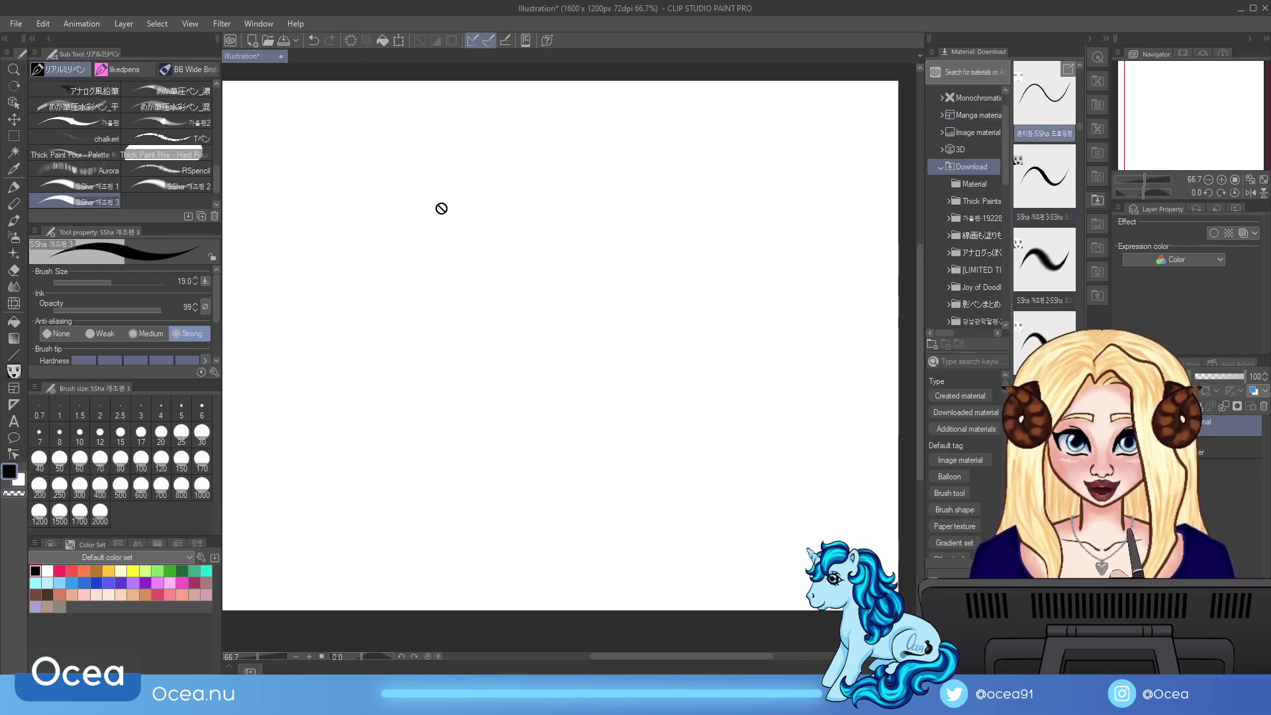
left_click(1081, 65)
Step: Add the custom pen material with the portrait thumbnail, test it with overlapping gray and yellow strokes, and move it to likedpens
left_click(1081, 65)
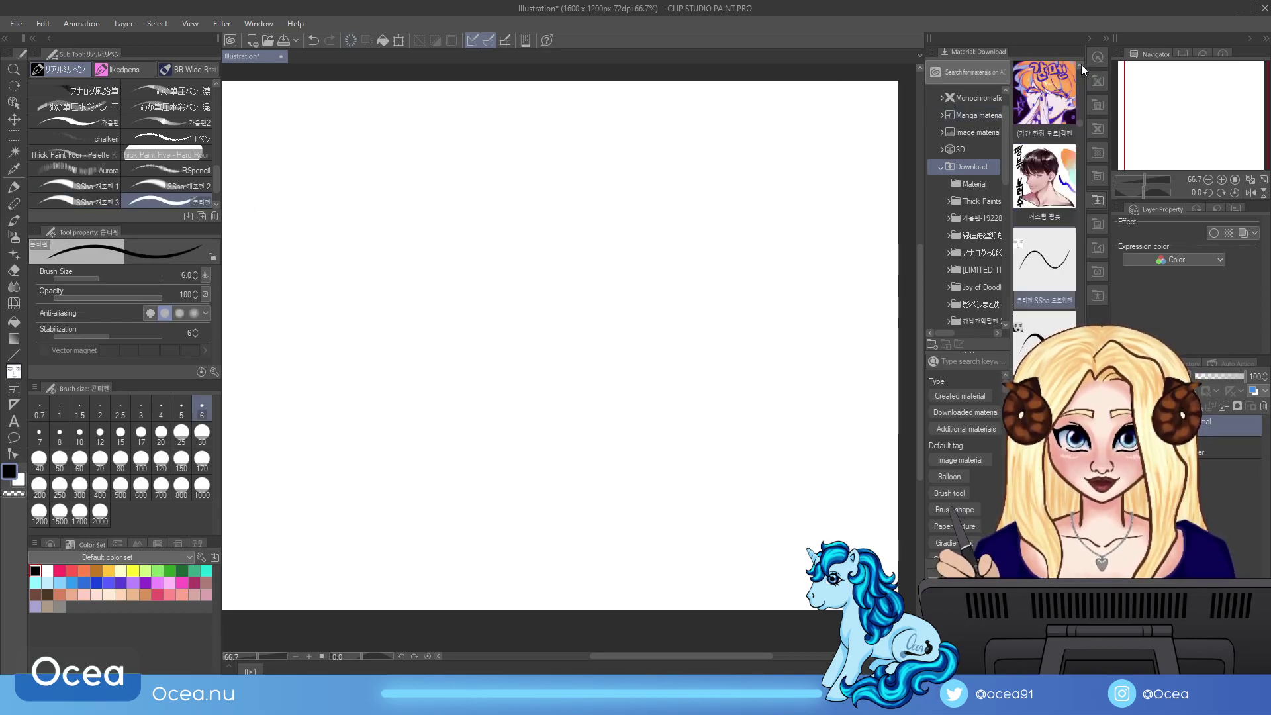
left_click(1081, 65)
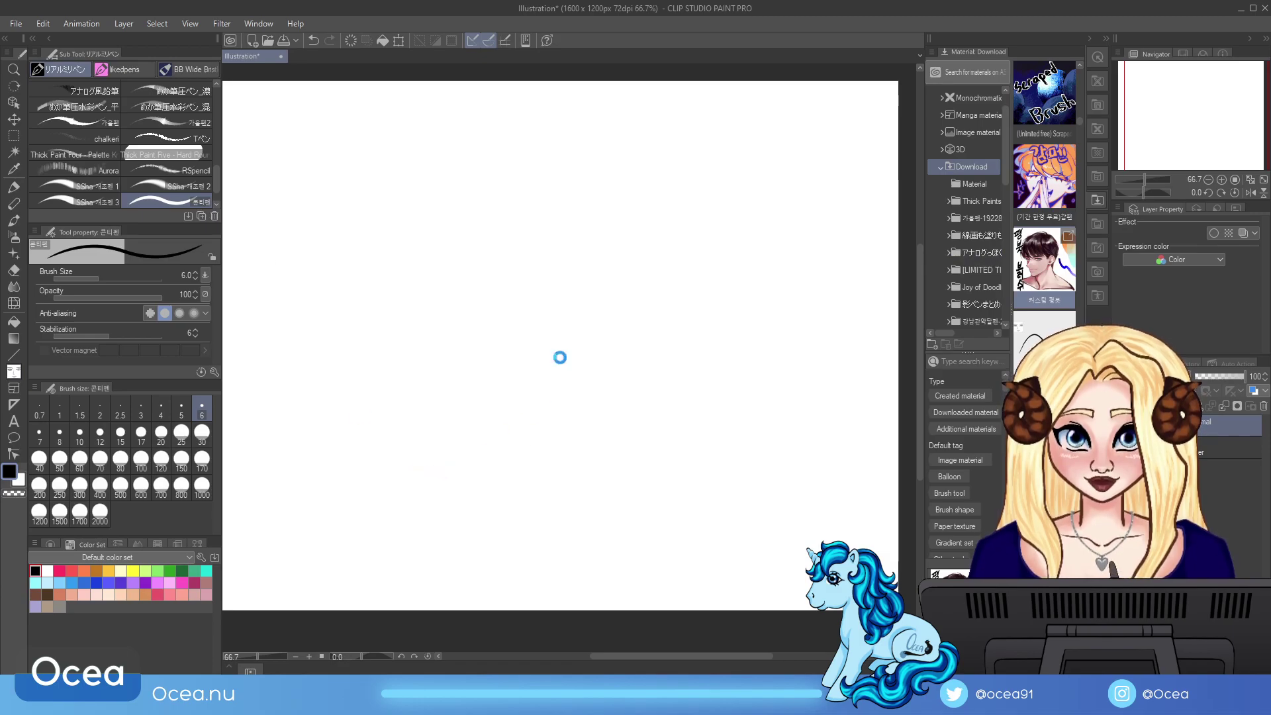
mouse_move(594, 294)
left_mouse_down()
mouse_move(613, 270)
mouse_move(646, 268)
mouse_move(595, 406)
mouse_move(622, 340)
mouse_move(629, 427)
left_mouse_up()
mouse_move(645, 371)
left_mouse_down()
mouse_move(657, 478)
mouse_move(704, 503)
left_mouse_up()
left_click_drag(676, 404, 706, 503)
left_click_drag(101, 202, 136, 69)
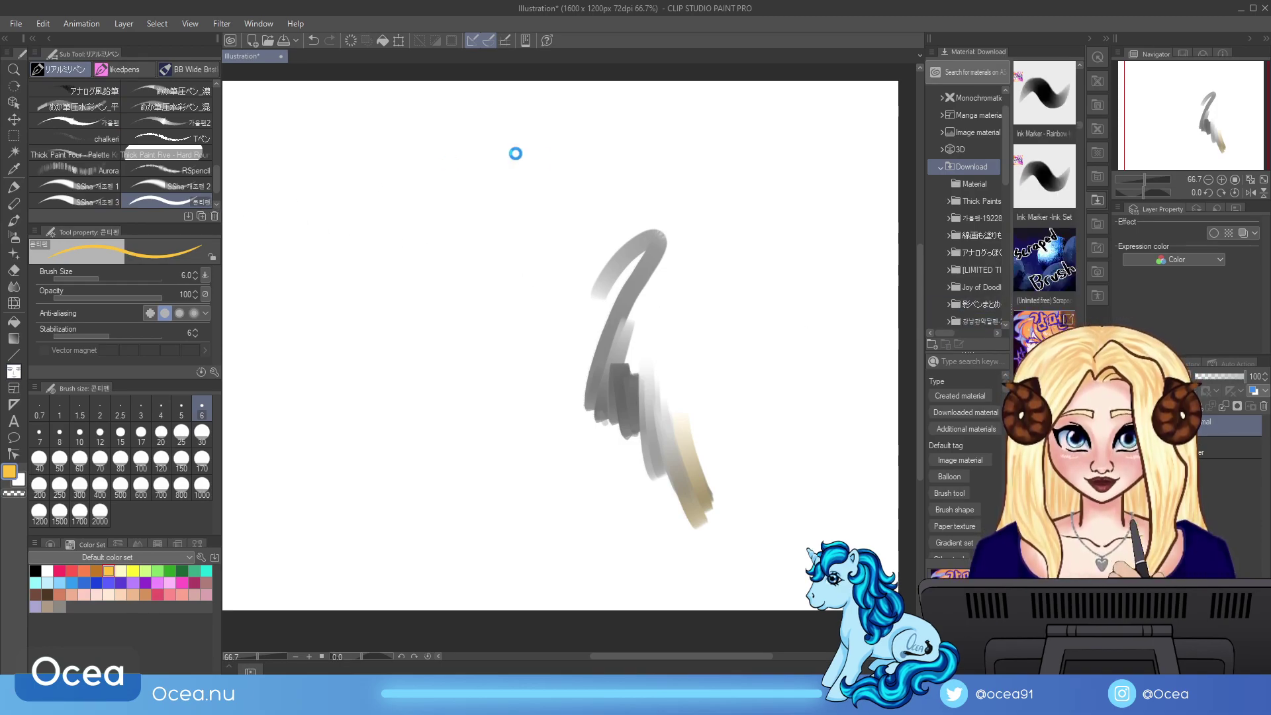
Step: Add the (기간 한정 무료) pen, test it with a thin orange loop and black lines at size 30, and clear the layer
key("comma")
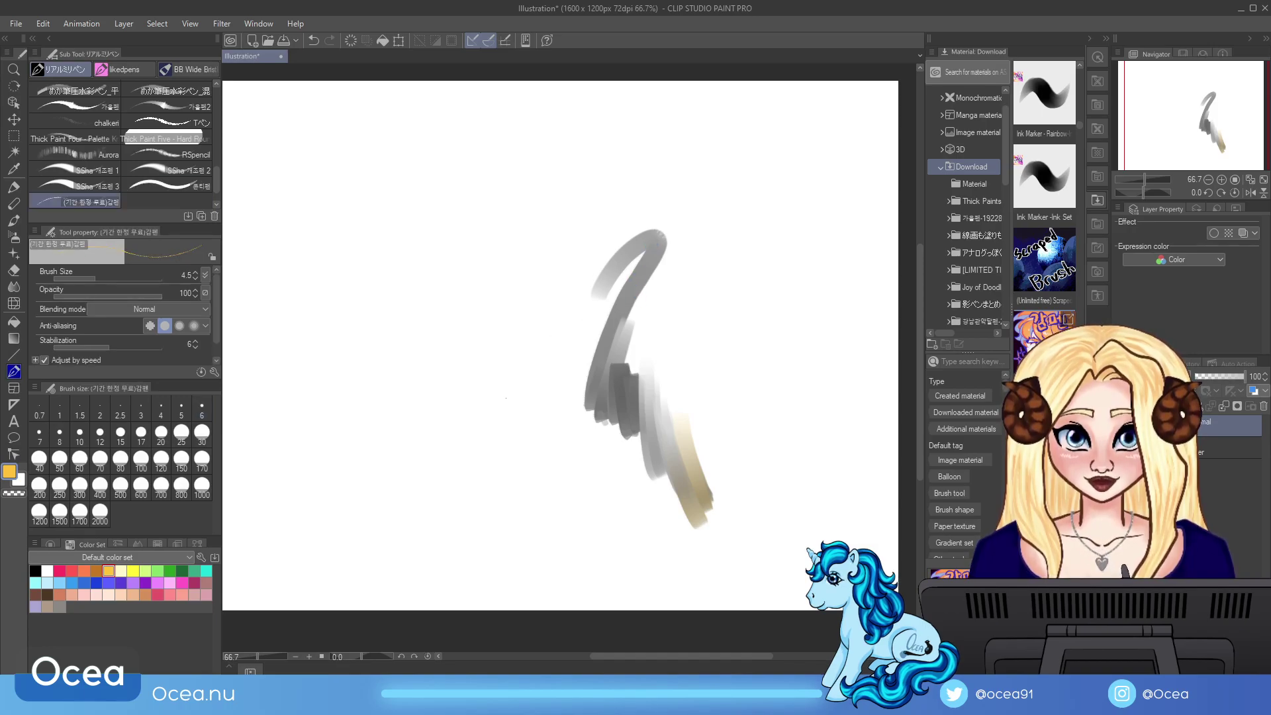
left_click(351, 41)
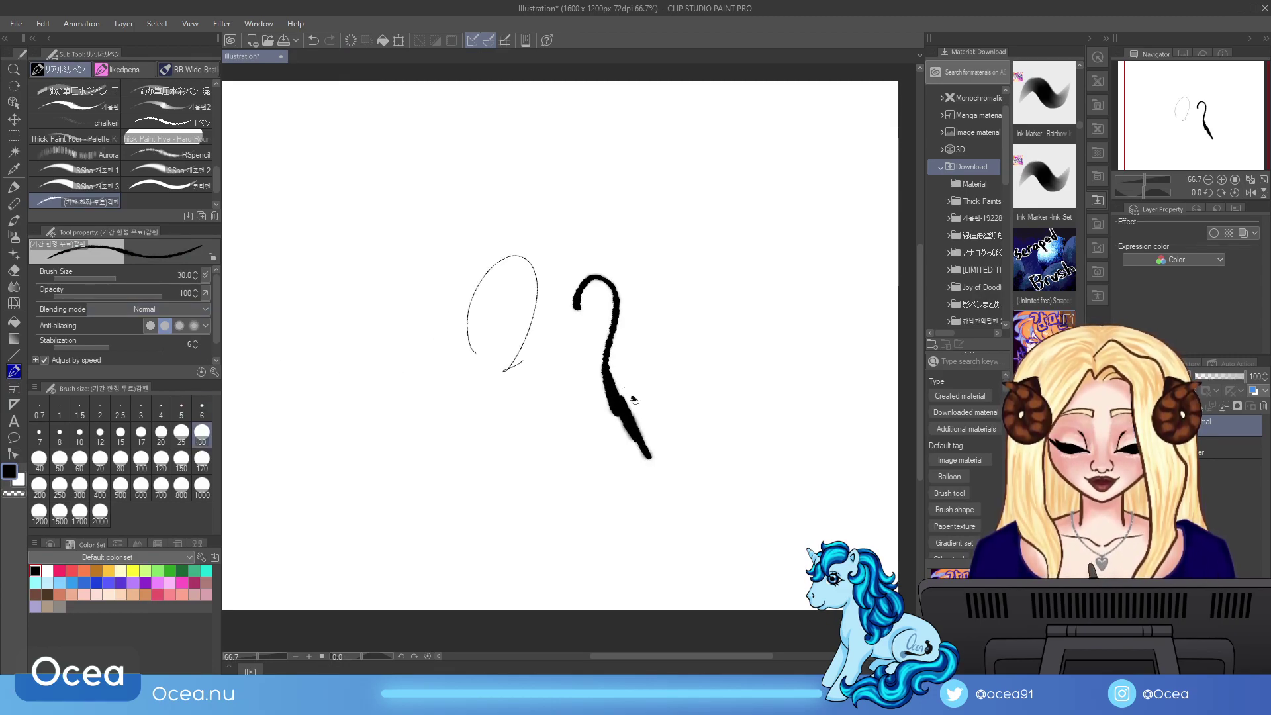
left_click_drag(704, 380, 598, 611)
left_click(351, 41)
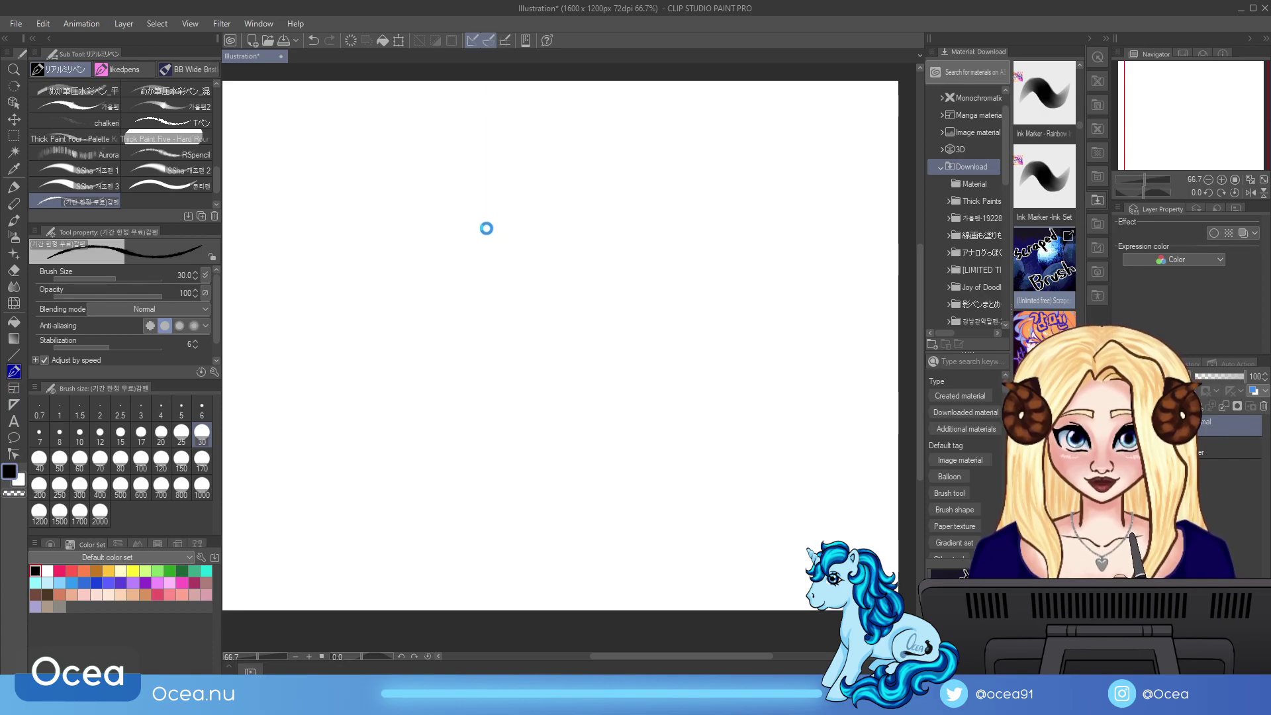
Step: Add (Unlimited free) Scraped Brush, test it in black at size 160.8 with broad solid and textured strokes, and clear the layer
mouse_move(487, 227)
left_mouse_down()
mouse_move(511, 347)
mouse_move(502, 283)
mouse_move(550, 388)
left_mouse_up()
mouse_move(620, 414)
left_mouse_down()
mouse_move(645, 265)
mouse_move(691, 232)
mouse_move(722, 344)
mouse_move(731, 540)
mouse_move(792, 494)
mouse_move(788, 348)
left_mouse_up()
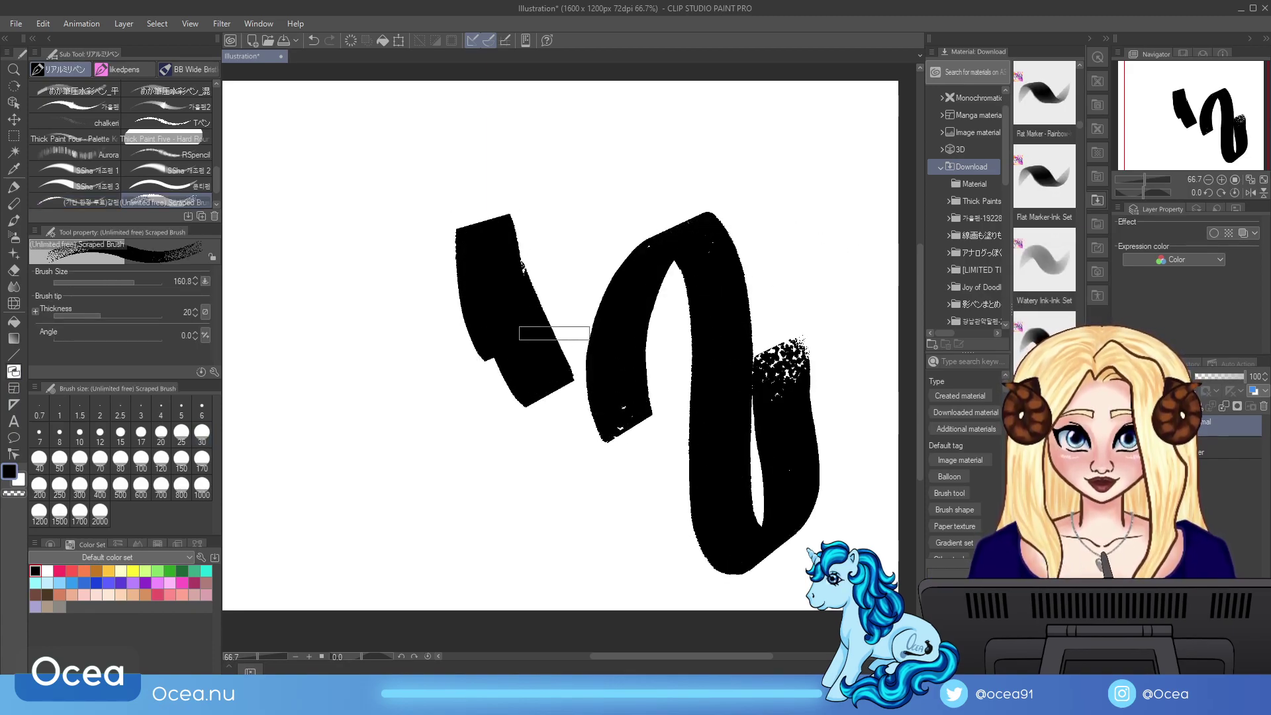
left_click_drag(354, 468, 430, 291)
left_click_drag(447, 457, 480, 576)
left_click_drag(510, 464, 576, 557)
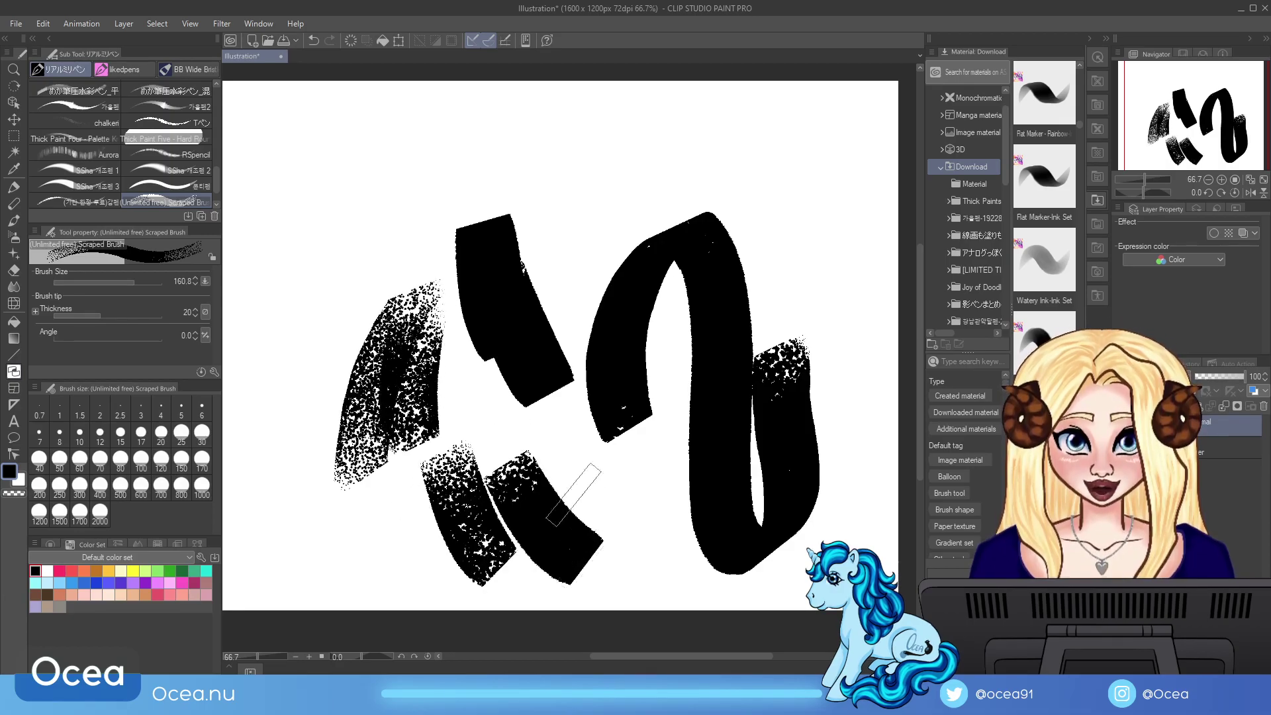
key("Delete")
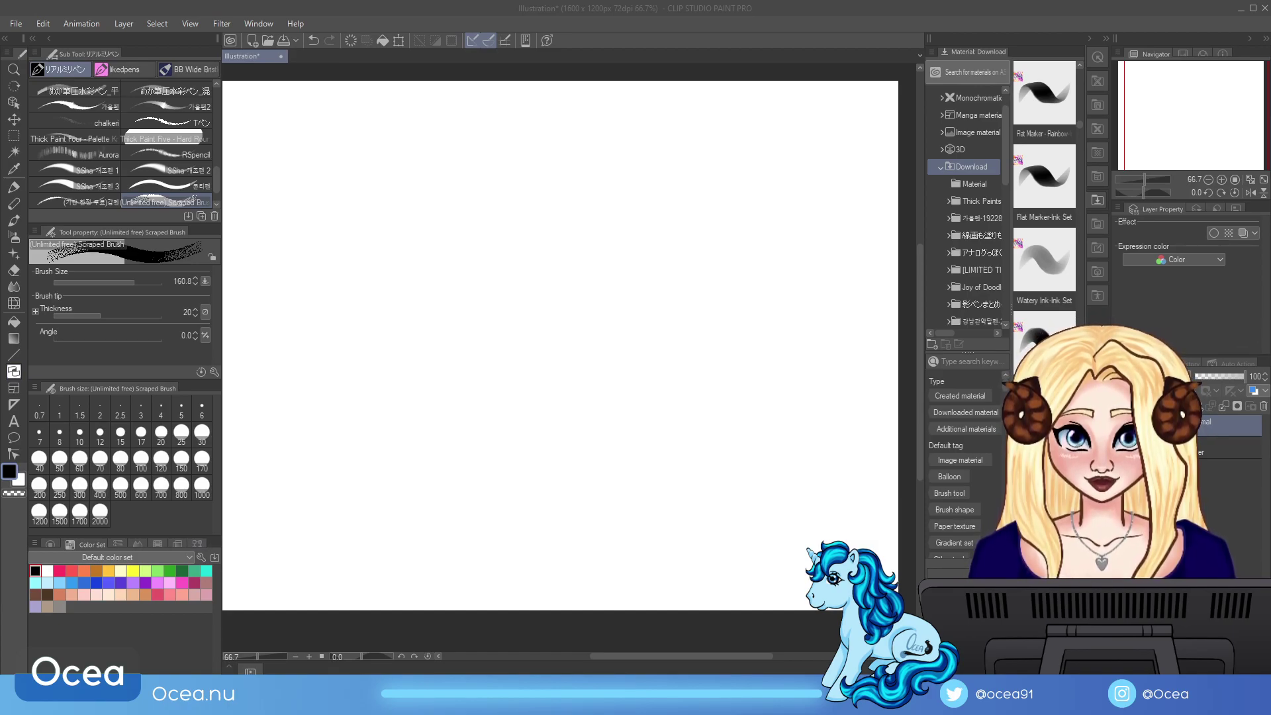
Step: Test Scraped Brush again with a few broad curved black strokes and clear the layer
mouse_move(600, 265)
left_mouse_down()
mouse_move(615, 366)
mouse_move(789, 523)
mouse_move(755, 560)
left_mouse_up()
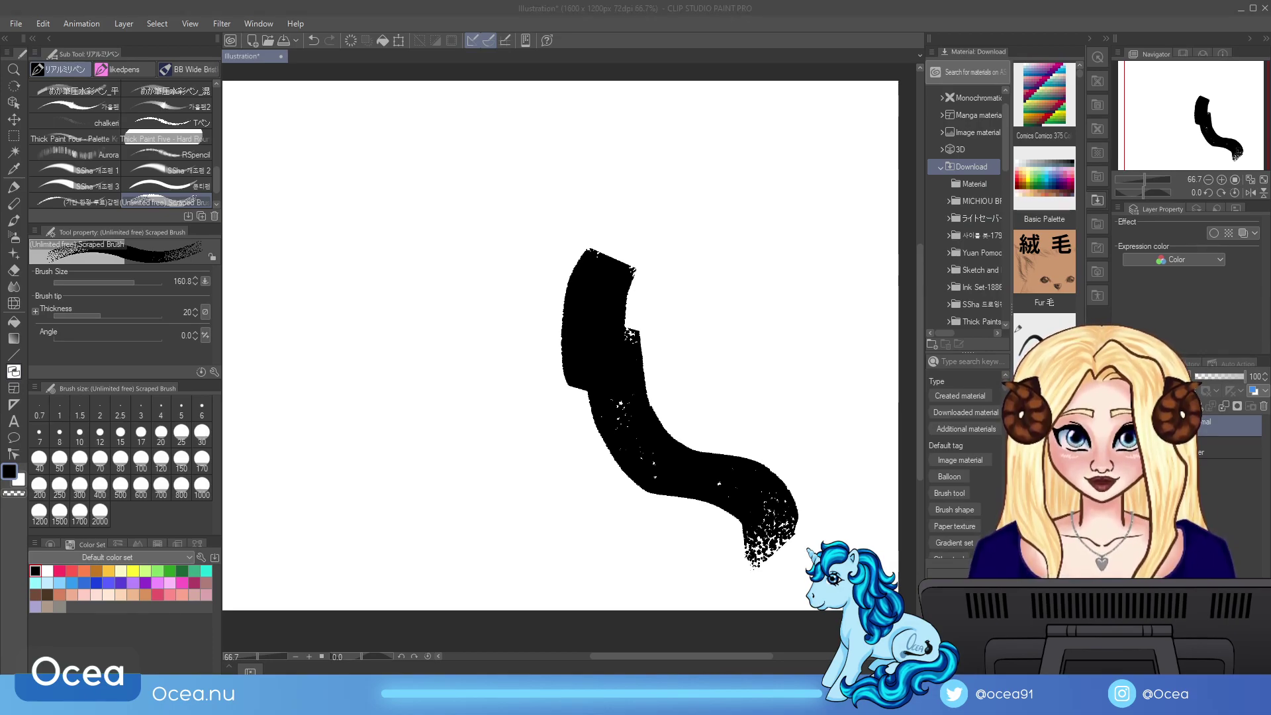
mouse_move(384, 443)
left_mouse_down()
mouse_move(493, 238)
mouse_move(535, 407)
mouse_move(590, 523)
left_mouse_up()
mouse_move(682, 308)
left_mouse_down()
mouse_move(798, 295)
mouse_move(831, 503)
left_mouse_up()
left_click(351, 40)
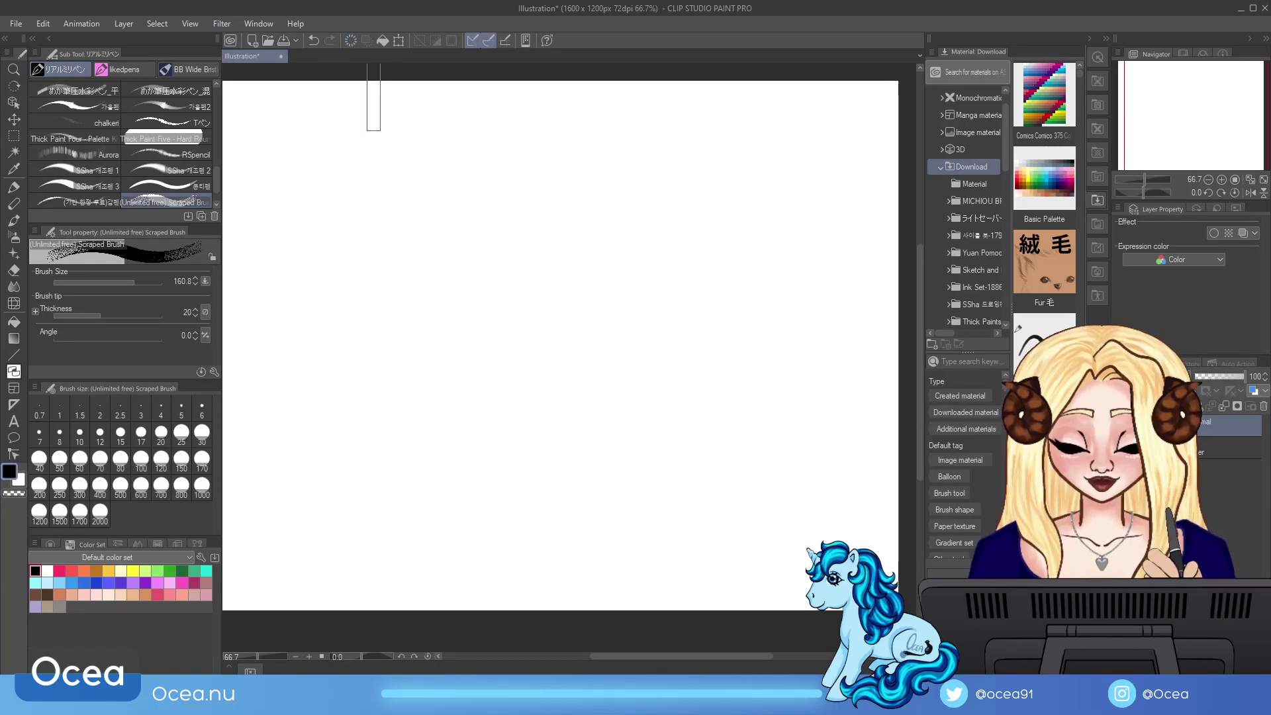
Step: Retest the (기간 한정 무료) pen in black at size 30 with a wavy line and short hatching, and clear the layer
left_click(105, 202)
mouse_move(475, 349)
left_mouse_down()
mouse_move(534, 346)
mouse_move(570, 385)
left_mouse_up()
mouse_move(577, 337)
left_mouse_down()
mouse_move(616, 526)
mouse_move(641, 546)
left_mouse_up()
left_click_drag(637, 507, 662, 545)
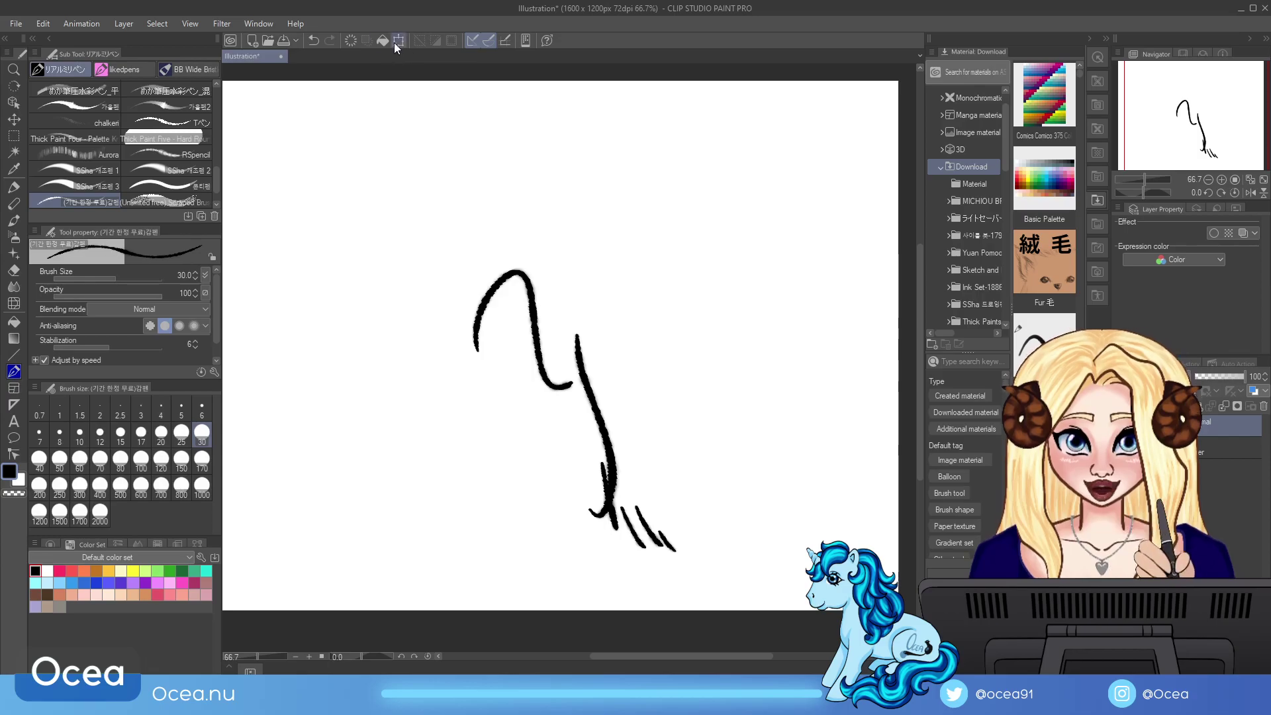
left_click(352, 42)
Step: Retest the thin-line SSha pen in black at size 6 with long curves and a small scribble, and clear the layer
left_click(168, 186)
left_click_drag(381, 258, 511, 355)
mouse_move(509, 273)
left_mouse_down()
mouse_move(509, 491)
mouse_move(555, 478)
mouse_move(649, 506)
left_mouse_up()
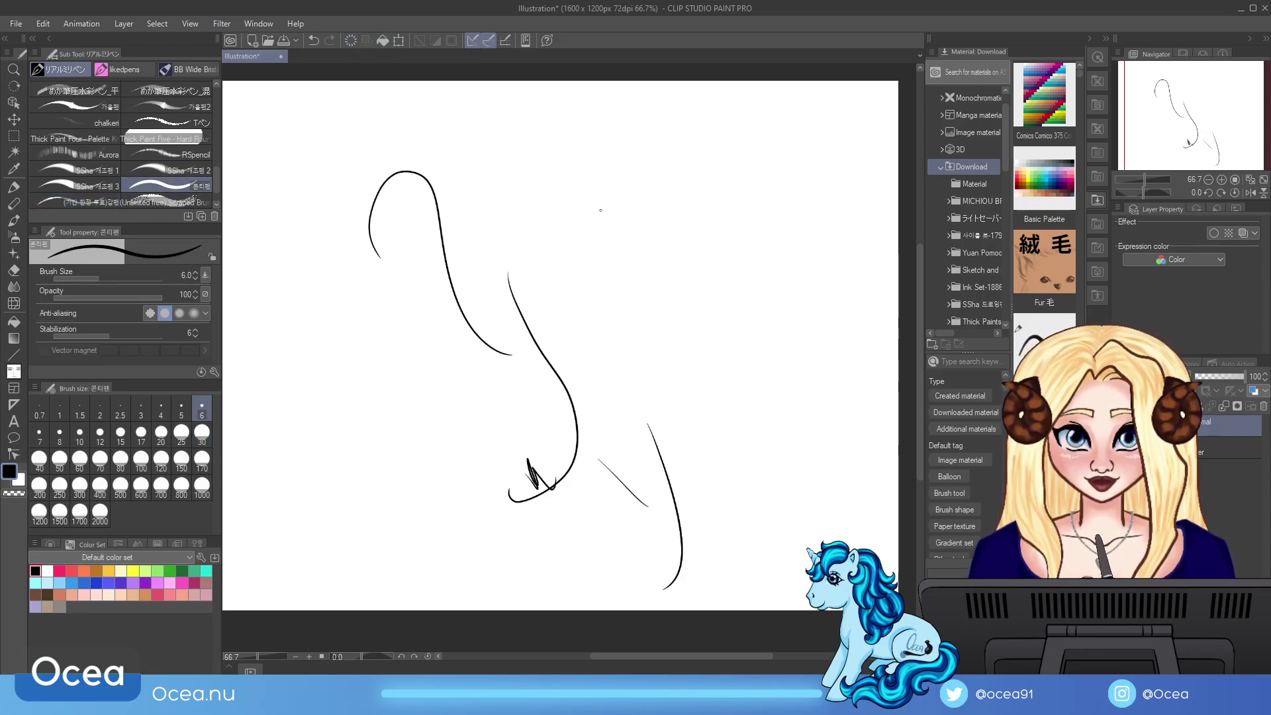
left_click(352, 41)
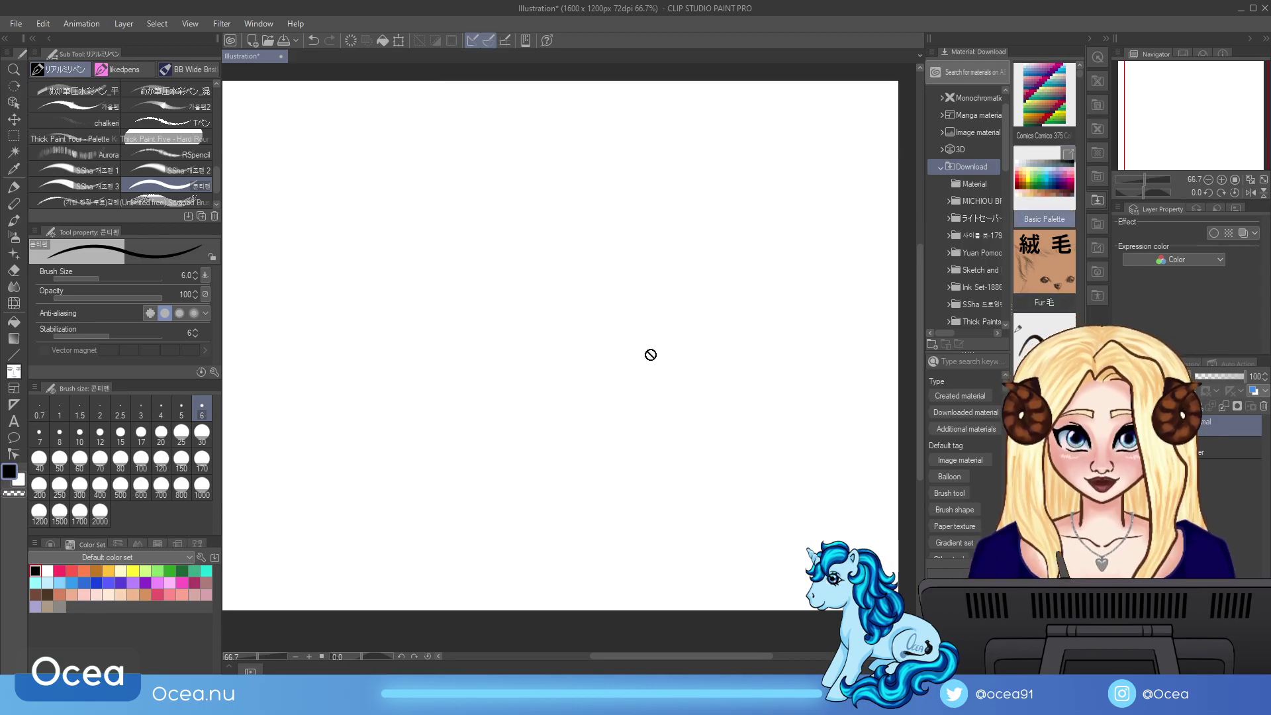
Step: Add the downloaded Basic Palette and Comico Comico 375 Color Palette to the color sets
left_click_drag(194, 570, 192, 570)
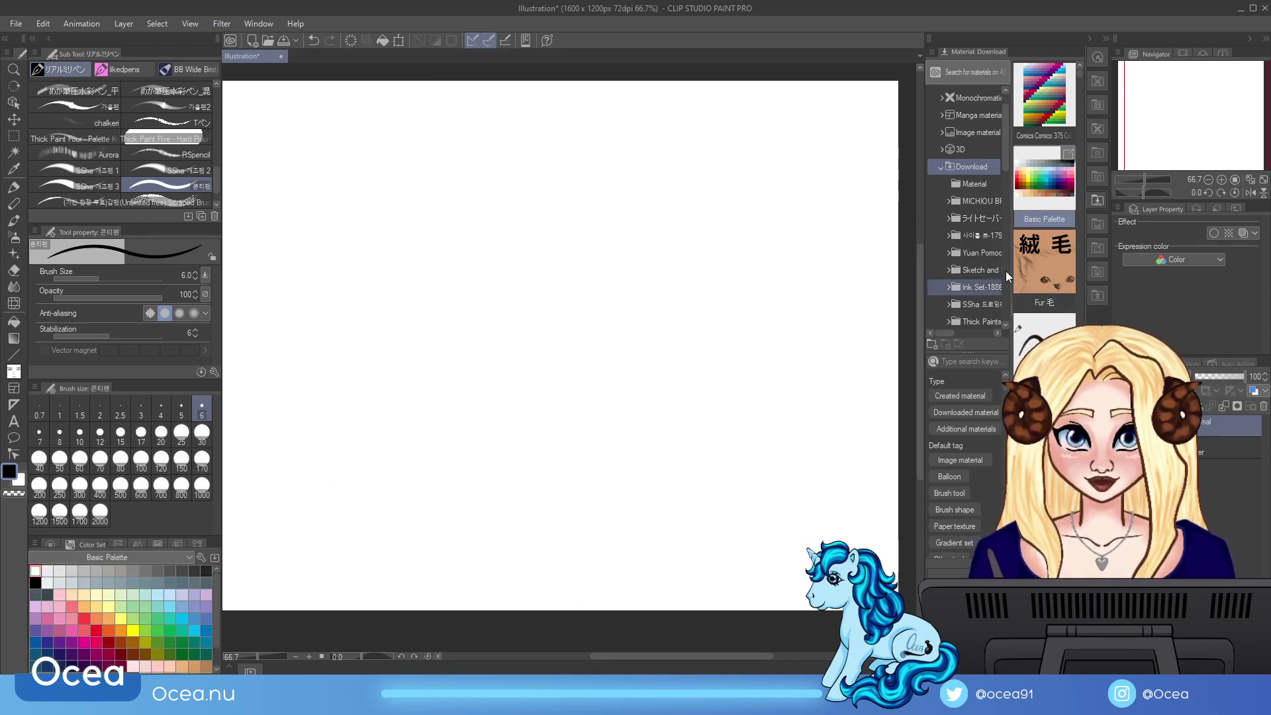
left_click_drag(1044, 101, 939, 176)
left_click_drag(164, 560, 193, 551)
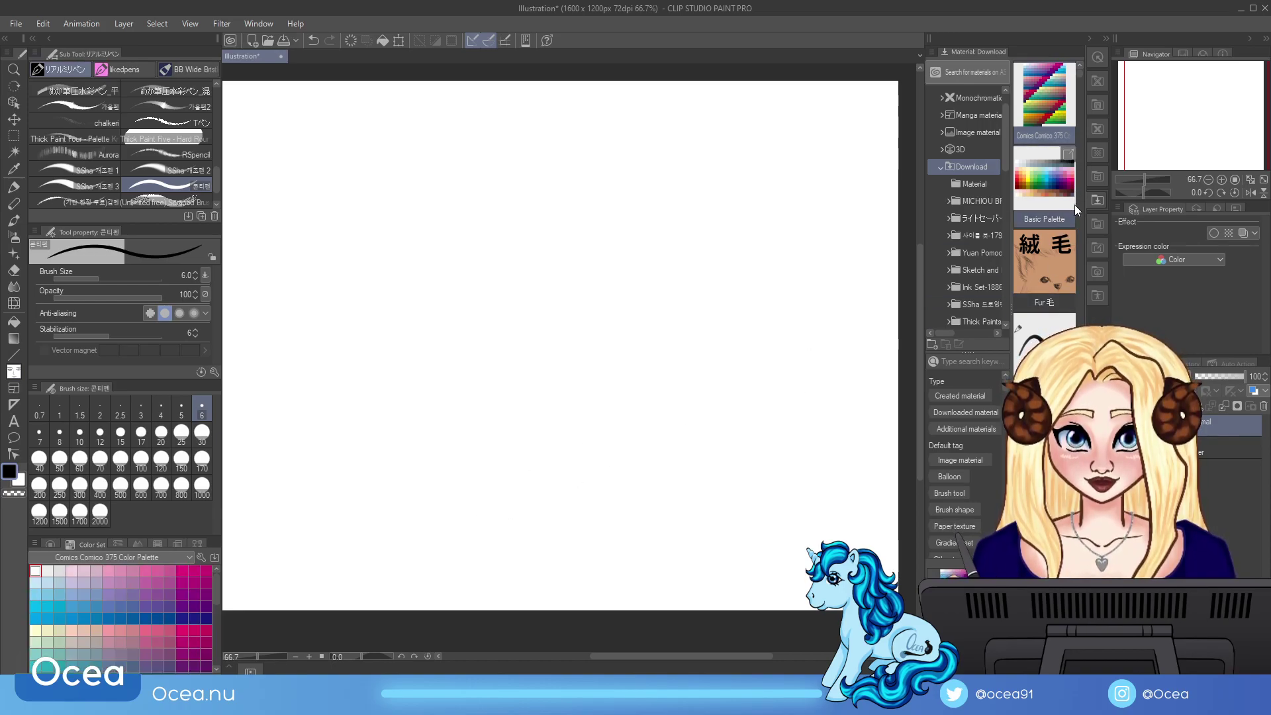
Step: Add Ink Marker to the group and test it in black at size 80 with long overlapping strokes
left_click_drag(1080, 75, 1080, 125)
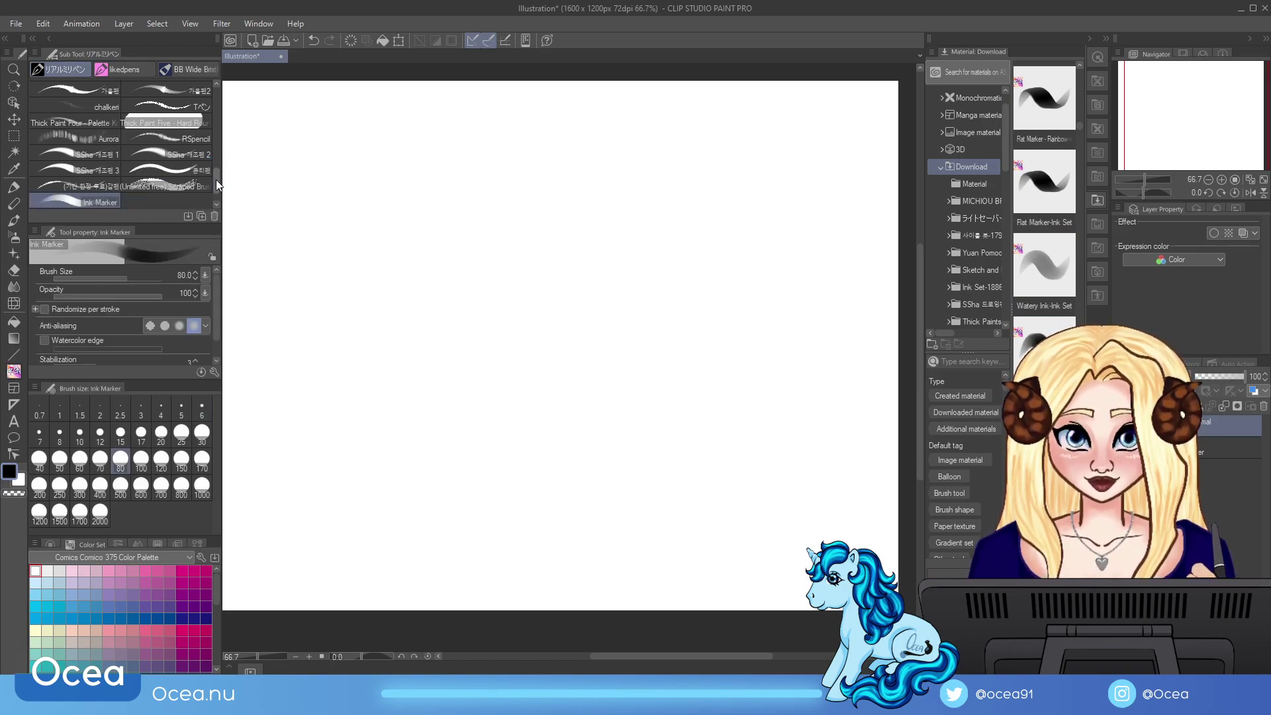
left_click_drag(216, 180, 226, 234)
mouse_move(439, 357)
left_mouse_down()
mouse_move(454, 311)
mouse_move(481, 416)
mouse_move(469, 375)
mouse_move(527, 477)
mouse_move(488, 421)
mouse_move(510, 467)
left_mouse_up()
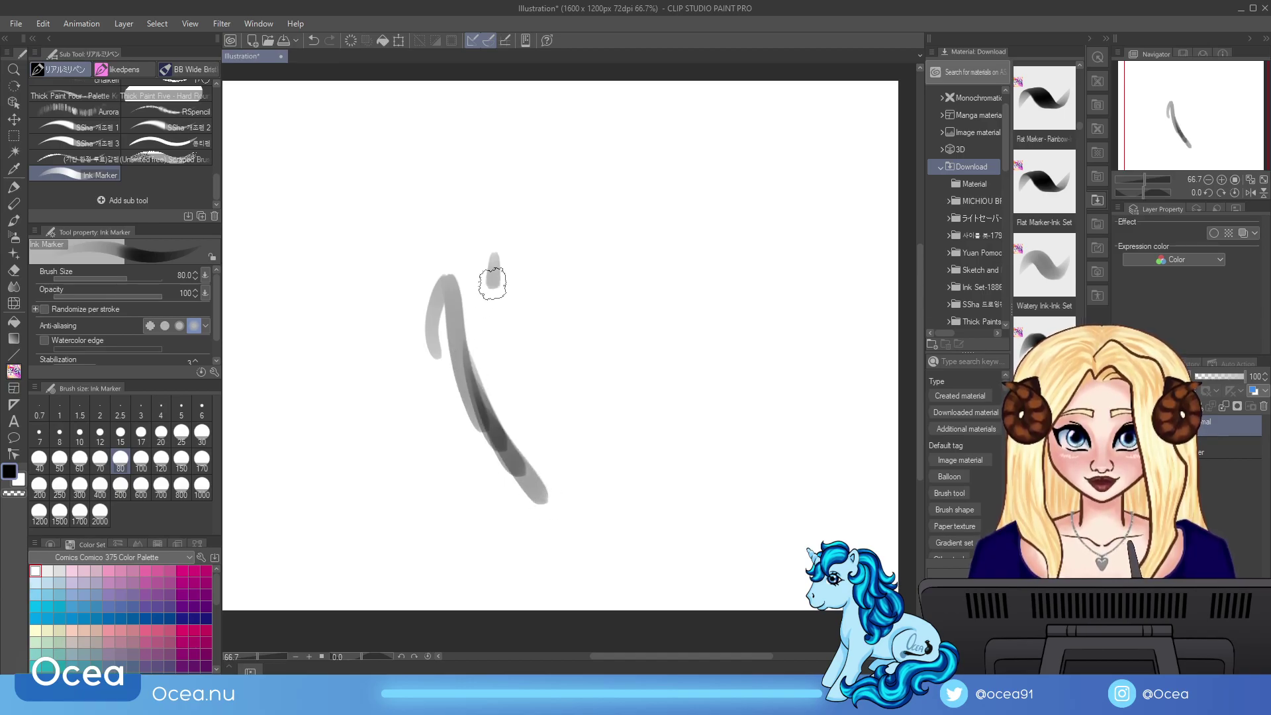
left_click_drag(490, 270, 507, 506)
mouse_move(488, 369)
left_mouse_down()
mouse_move(517, 463)
mouse_move(576, 522)
left_mouse_up()
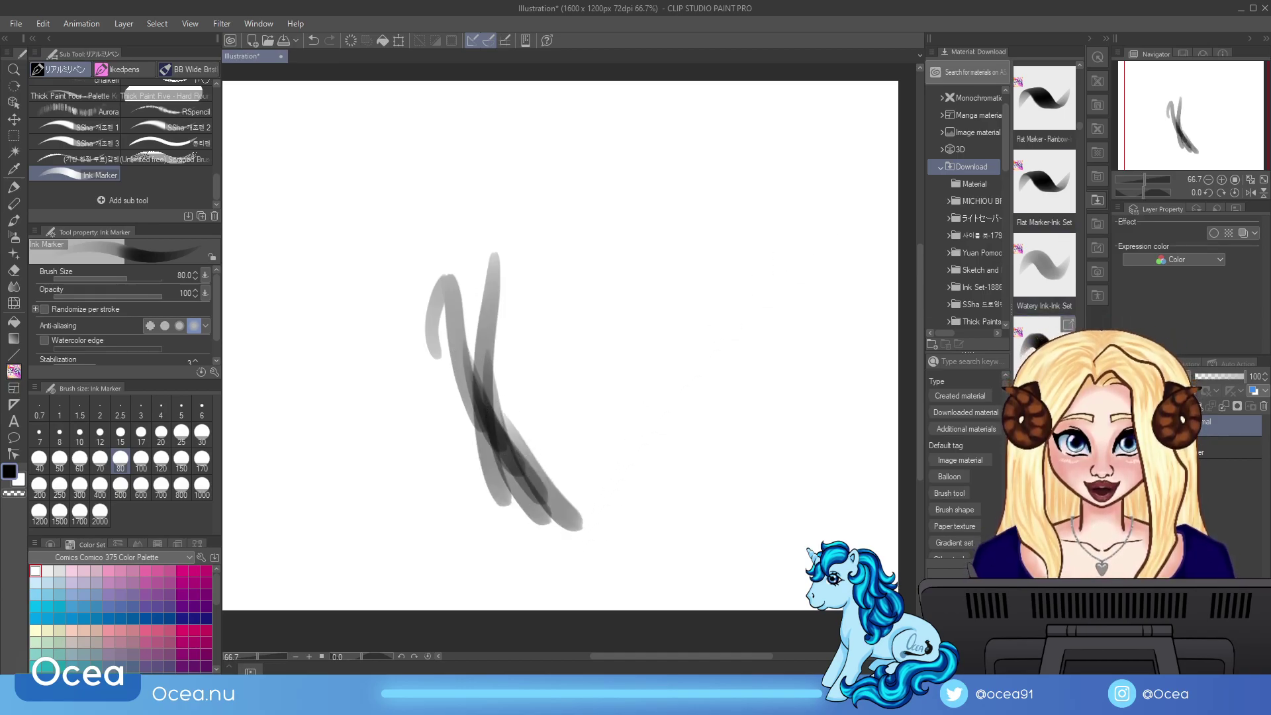
Step: Add Watery Ink to the group, test it in black at size 80 with long overlapping strokes, and clear the layer
mouse_move(1049, 275)
left_mouse_down()
mouse_move(1063, 288)
mouse_move(213, 205)
left_mouse_up()
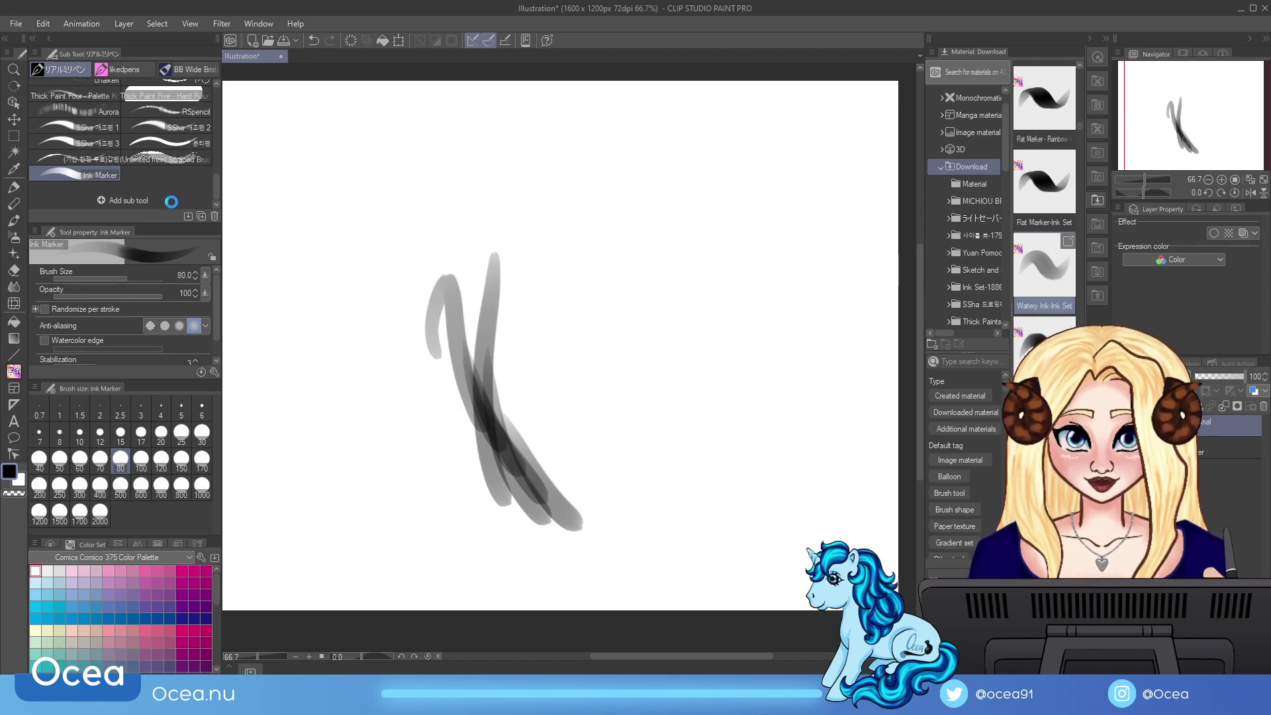
left_click_drag(535, 322, 575, 482)
mouse_move(548, 369)
left_mouse_down()
mouse_move(600, 525)
mouse_move(631, 567)
left_mouse_up()
left_click_drag(578, 399, 640, 562)
left_click(351, 40)
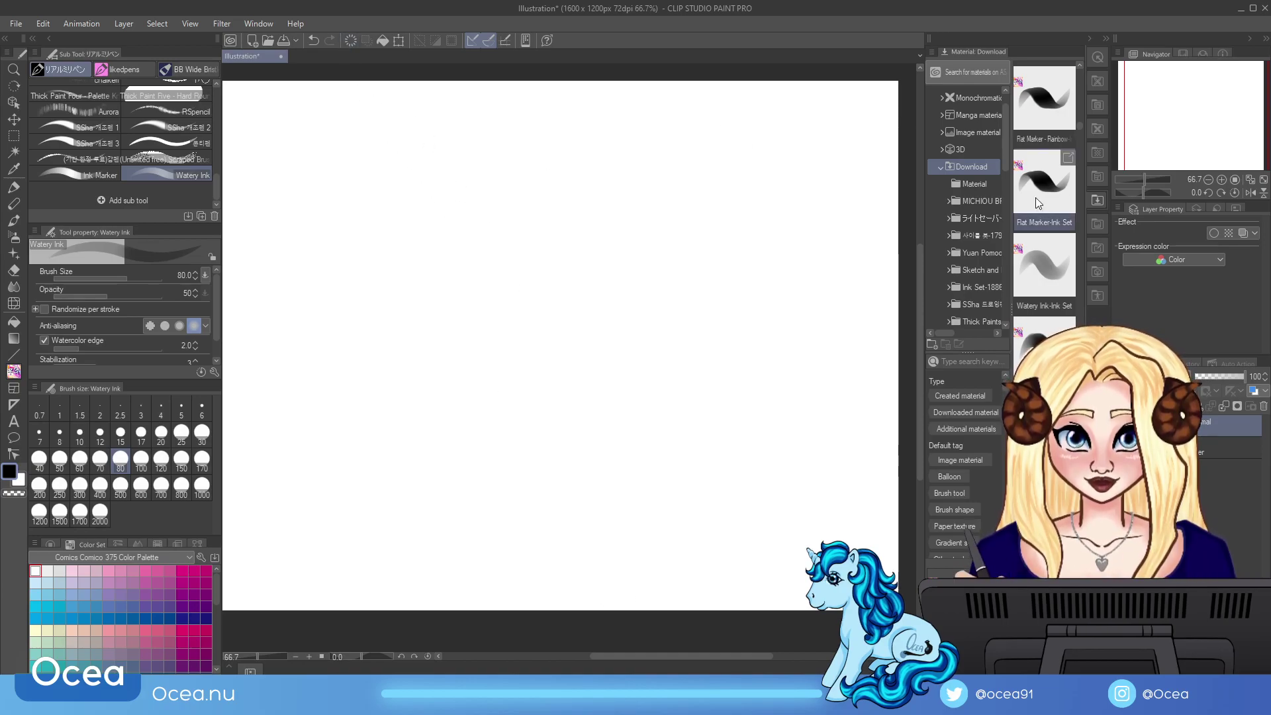
Step: Add Glow Effect to the group, test it at size 20 in black and dark blue over a Watery Ink scribble, and clear the layer
left_click(1081, 65)
left_click(1082, 65)
left_click(1082, 65)
left_click(1082, 66)
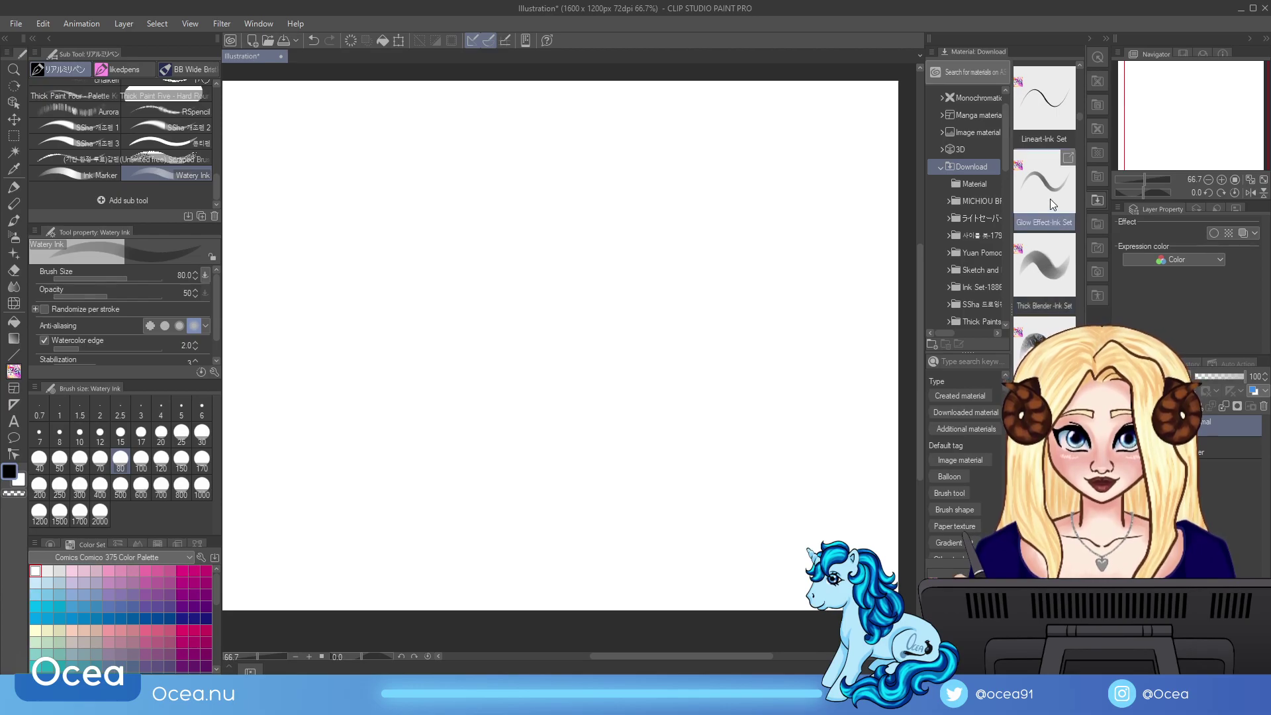
left_click_drag(1045, 207, 762, 243)
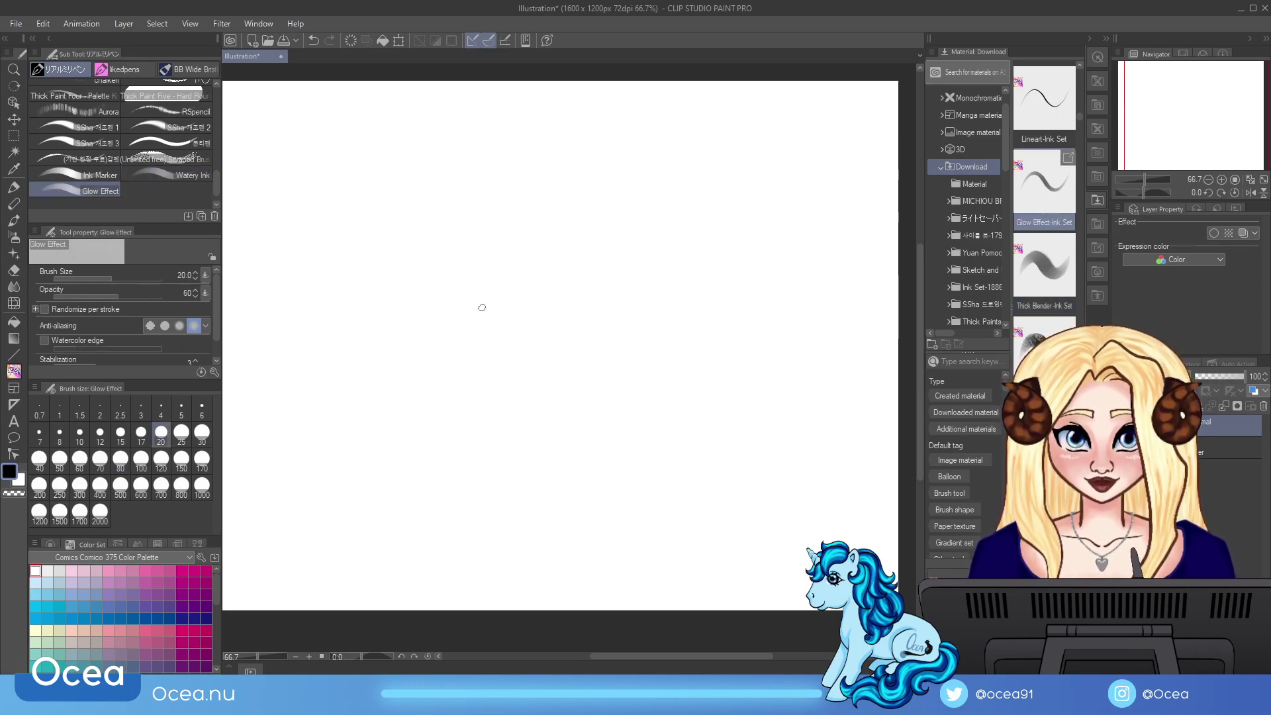
left_click(204, 174)
mouse_move(389, 247)
left_mouse_down()
mouse_move(435, 338)
mouse_move(521, 341)
left_mouse_up()
left_click(180, 192)
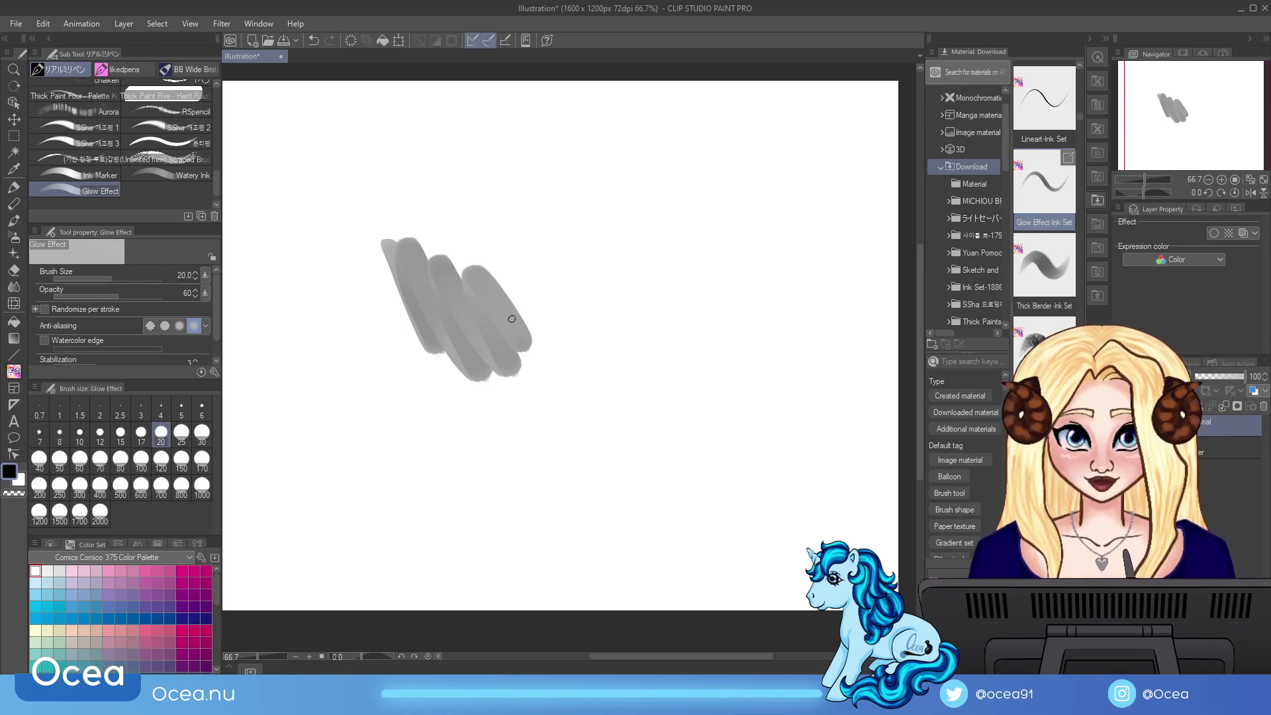
left_click(206, 619)
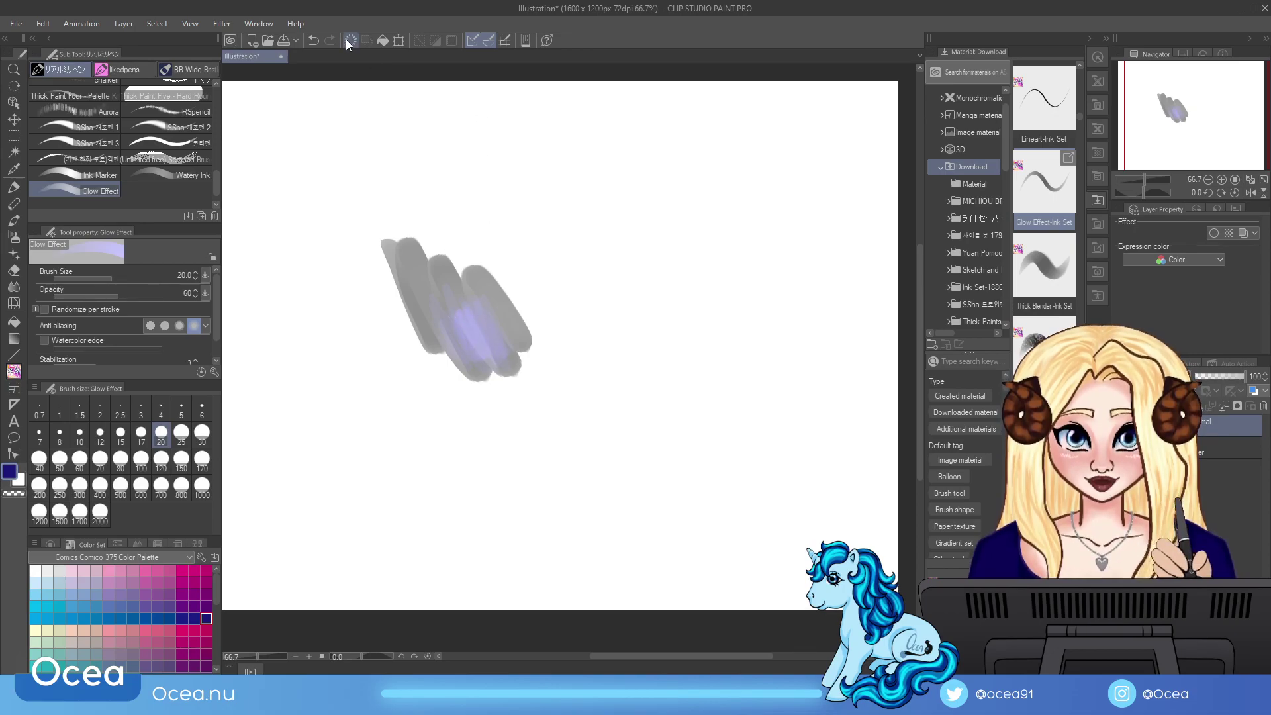
left_click(347, 42)
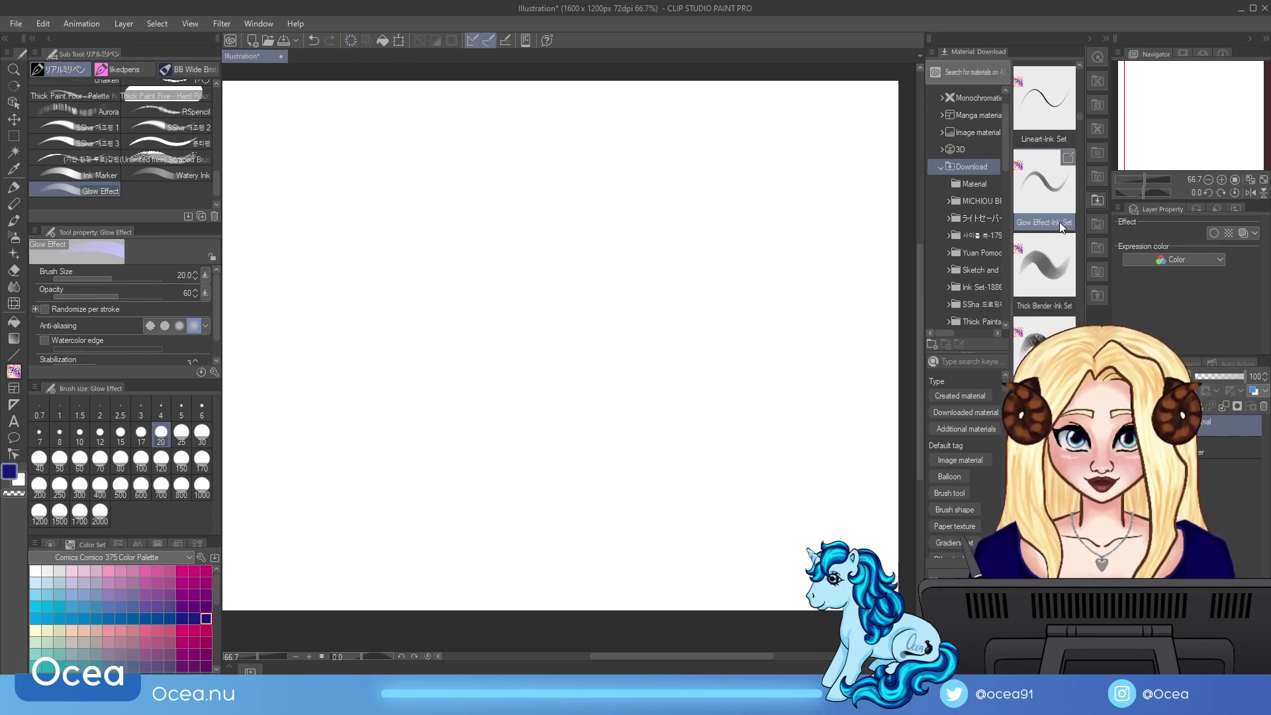
Step: Add Lineart to the group, test it in dark blue at sizes 7 and 30 with curves and hatching, and clear the layer
left_click_drag(1051, 130, 258, 193)
left_click_drag(306, 153, 169, 191)
mouse_move(432, 312)
left_mouse_down()
mouse_move(470, 238)
mouse_move(534, 459)
mouse_move(573, 445)
left_mouse_up()
mouse_move(529, 391)
left_mouse_down()
mouse_move(556, 341)
mouse_move(498, 473)
left_mouse_up()
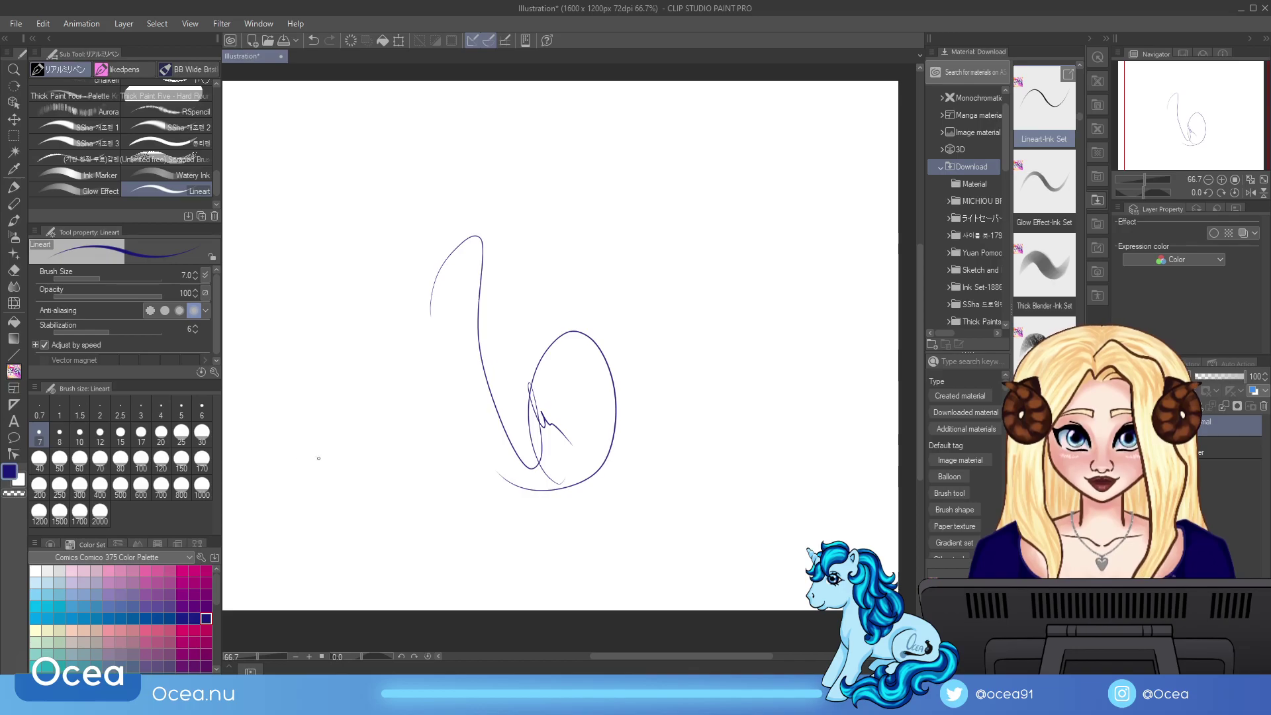
left_click(202, 431)
mouse_move(627, 196)
left_mouse_down()
mouse_move(550, 345)
mouse_move(582, 286)
mouse_move(581, 314)
mouse_move(649, 324)
left_mouse_up()
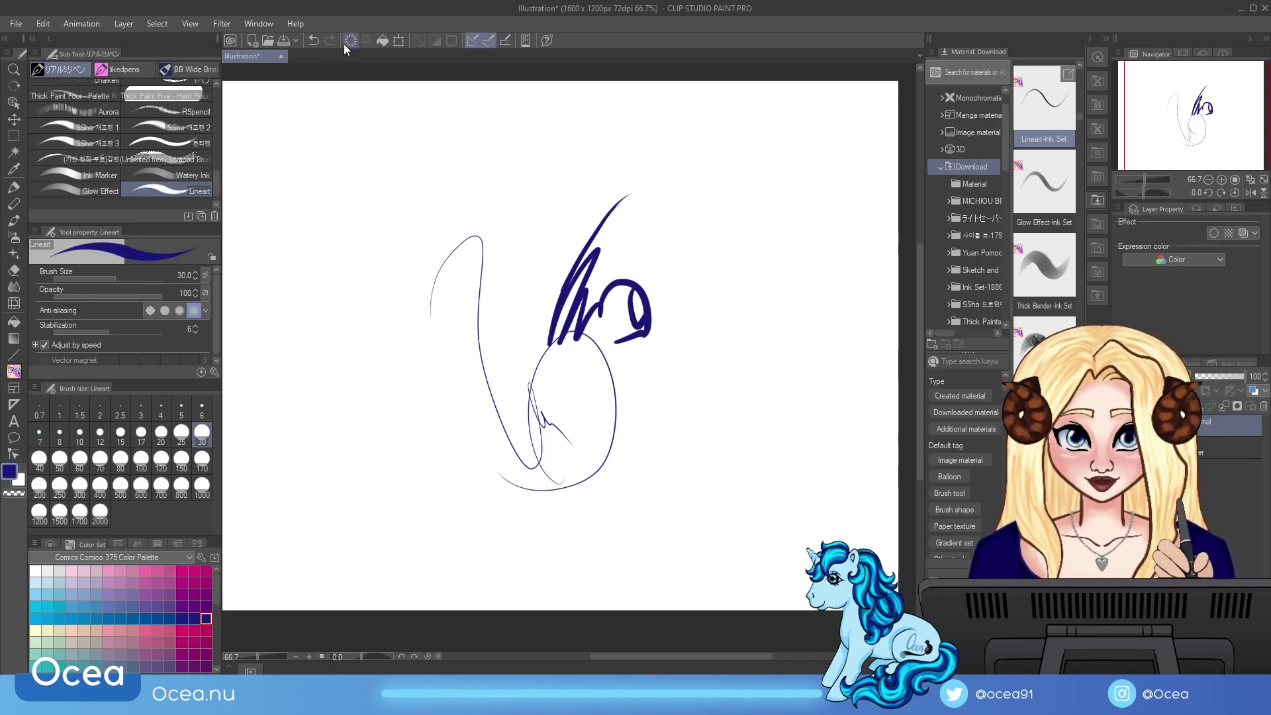
key("Delete")
Step: Add Shader to the group, test it in dark blue at size 80 with overlapping strokes, and clear the layer
scroll(1077, 68, "up", 4)
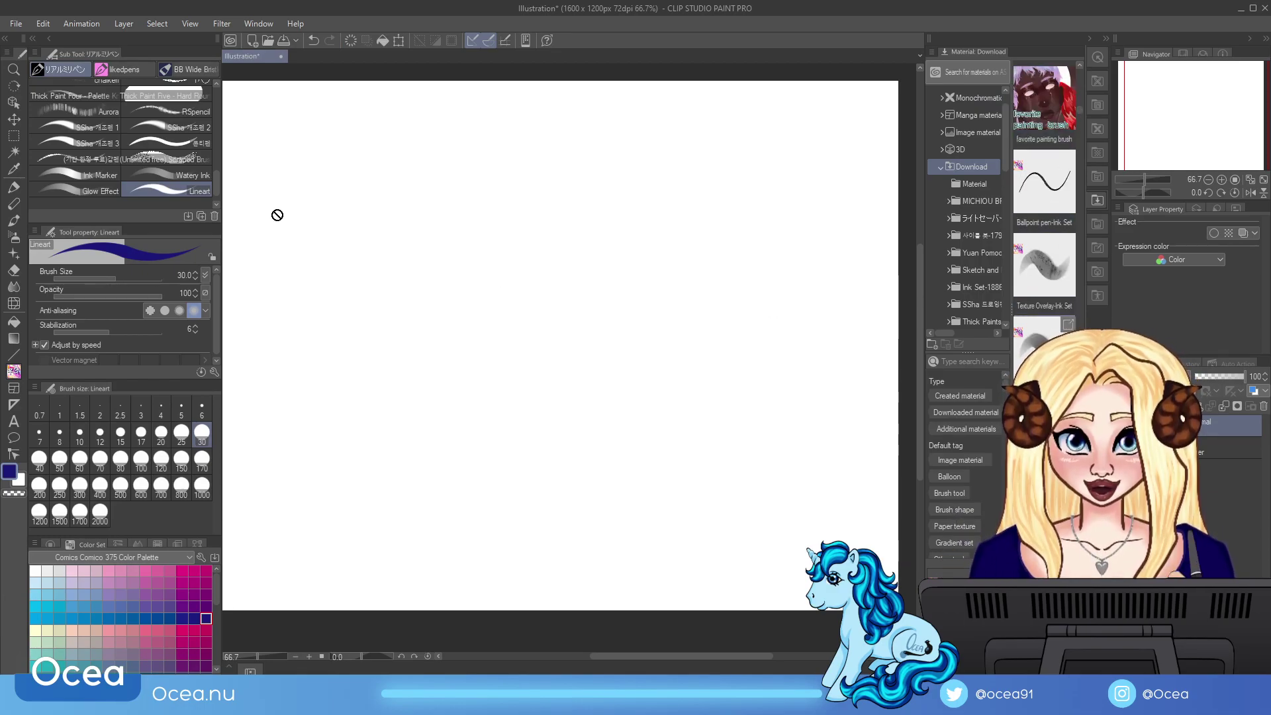
left_click_drag(454, 338, 454, 340)
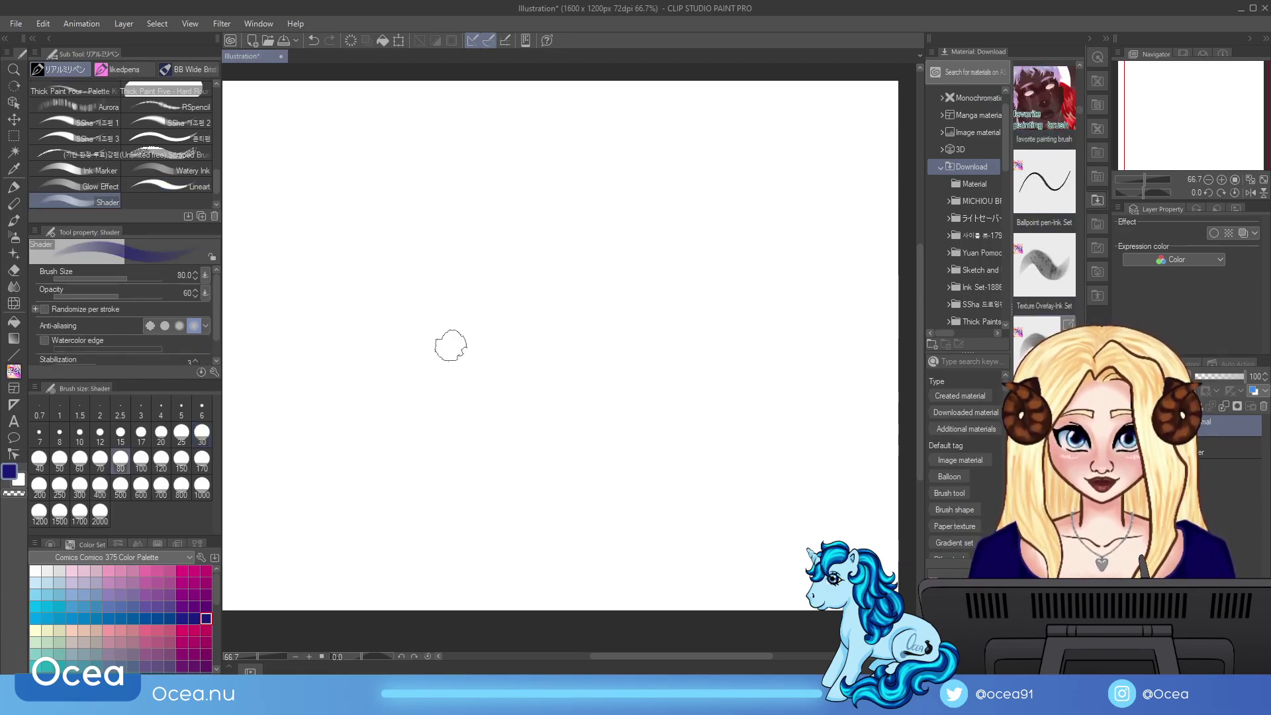
mouse_move(334, 329)
left_mouse_down()
mouse_move(355, 226)
mouse_move(460, 429)
left_mouse_up()
mouse_move(438, 292)
left_mouse_down()
mouse_move(478, 426)
mouse_move(467, 389)
mouse_move(496, 431)
mouse_move(455, 385)
mouse_move(506, 438)
left_mouse_up()
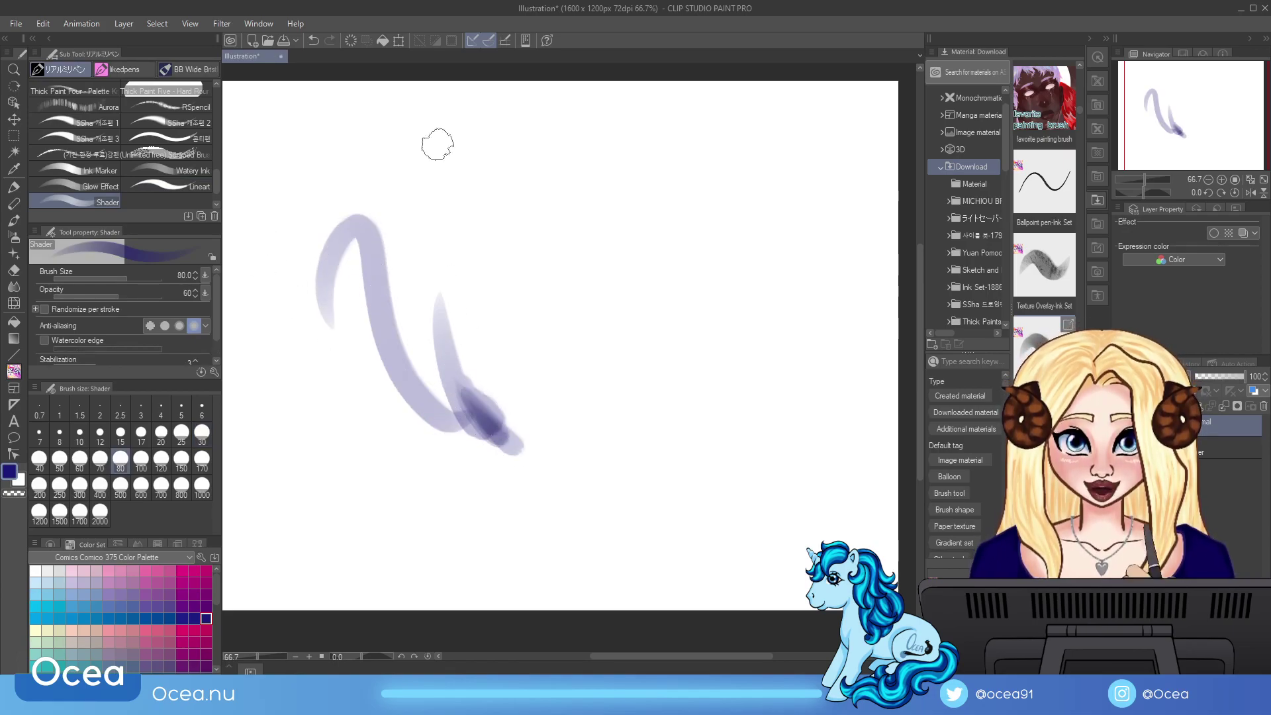
left_click(352, 42)
Step: Retest Lineart at size 30 with a small eye-like doodle, clear the layer, and move the brush into likedpens
mouse_move(501, 379)
left_mouse_down()
mouse_move(581, 329)
mouse_move(547, 383)
left_mouse_up()
left_click_drag(562, 277, 565, 357)
left_click_drag(569, 302, 568, 319)
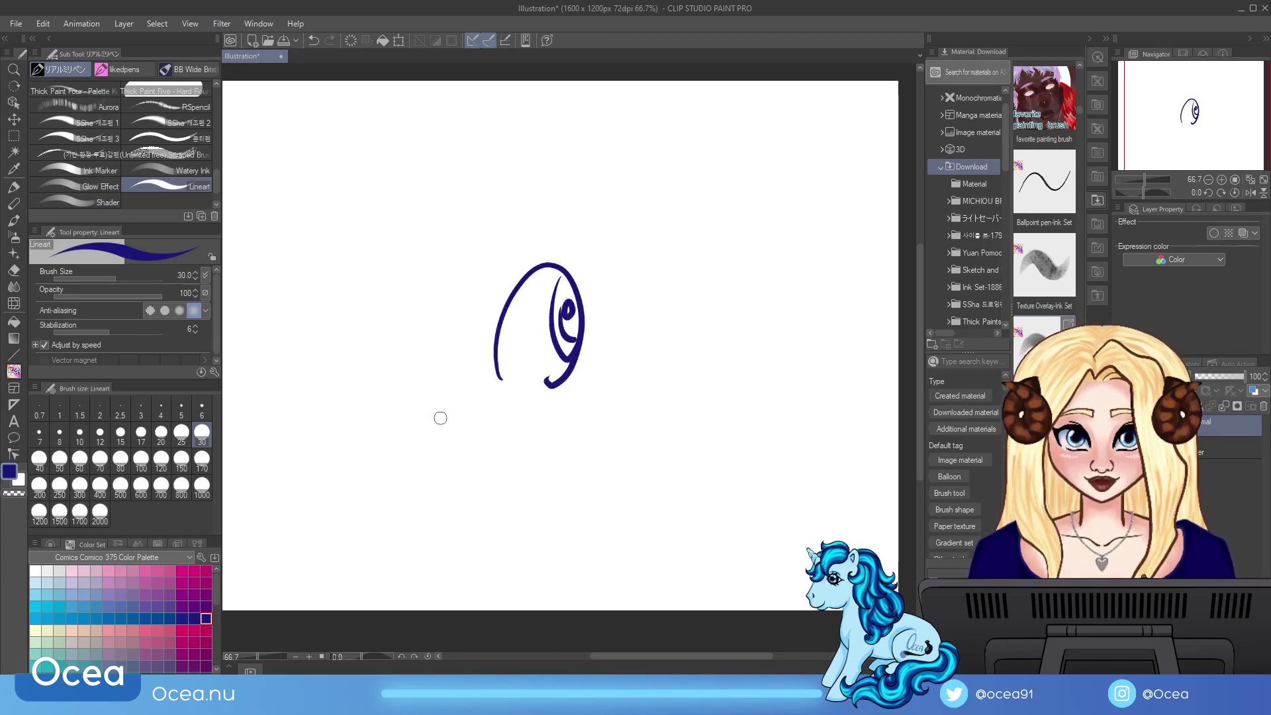
left_click(351, 40)
left_click_drag(192, 185, 132, 69)
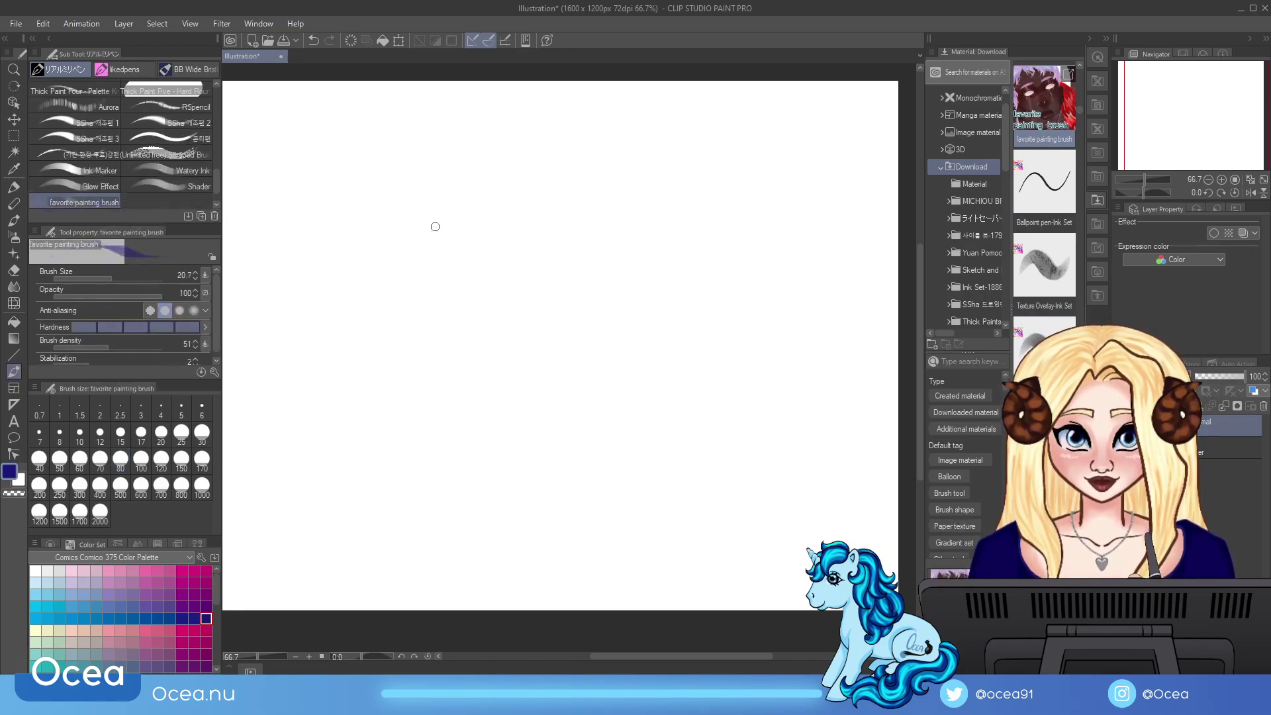
Step: Add favorite painting brush and test it in dark blue at sizes 20.7, 30 and 170, with purple strokes over the thick area
mouse_move(340, 302)
left_mouse_down()
mouse_move(375, 259)
mouse_move(389, 358)
left_mouse_up()
left_click_drag(391, 301, 454, 434)
left_click(202, 435)
mouse_move(513, 255)
left_mouse_down()
mouse_move(520, 371)
mouse_move(554, 443)
left_mouse_up()
left_click(202, 462)
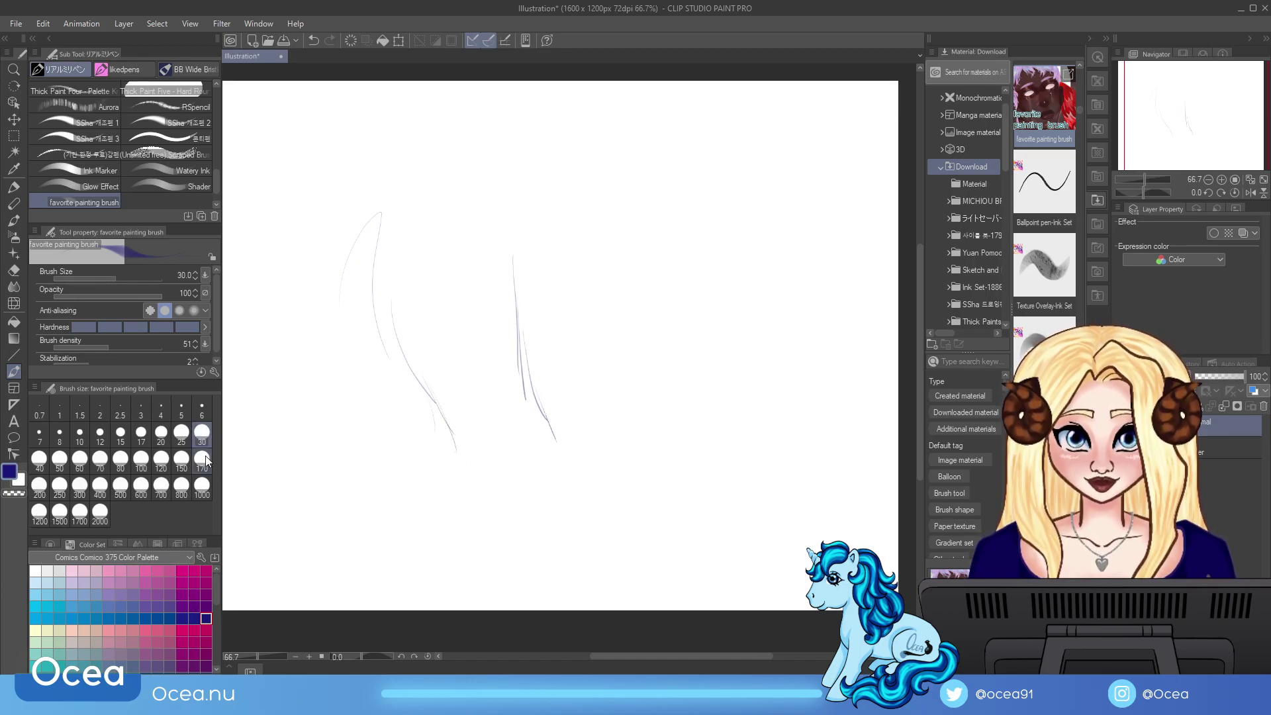
left_click_drag(577, 280, 600, 416)
mouse_move(580, 305)
left_mouse_down()
mouse_move(621, 440)
mouse_move(630, 408)
mouse_move(599, 398)
left_mouse_up()
mouse_move(582, 276)
left_mouse_down()
mouse_move(604, 369)
mouse_move(630, 369)
mouse_move(644, 400)
mouse_move(701, 406)
mouse_move(695, 367)
mouse_move(707, 394)
left_mouse_up()
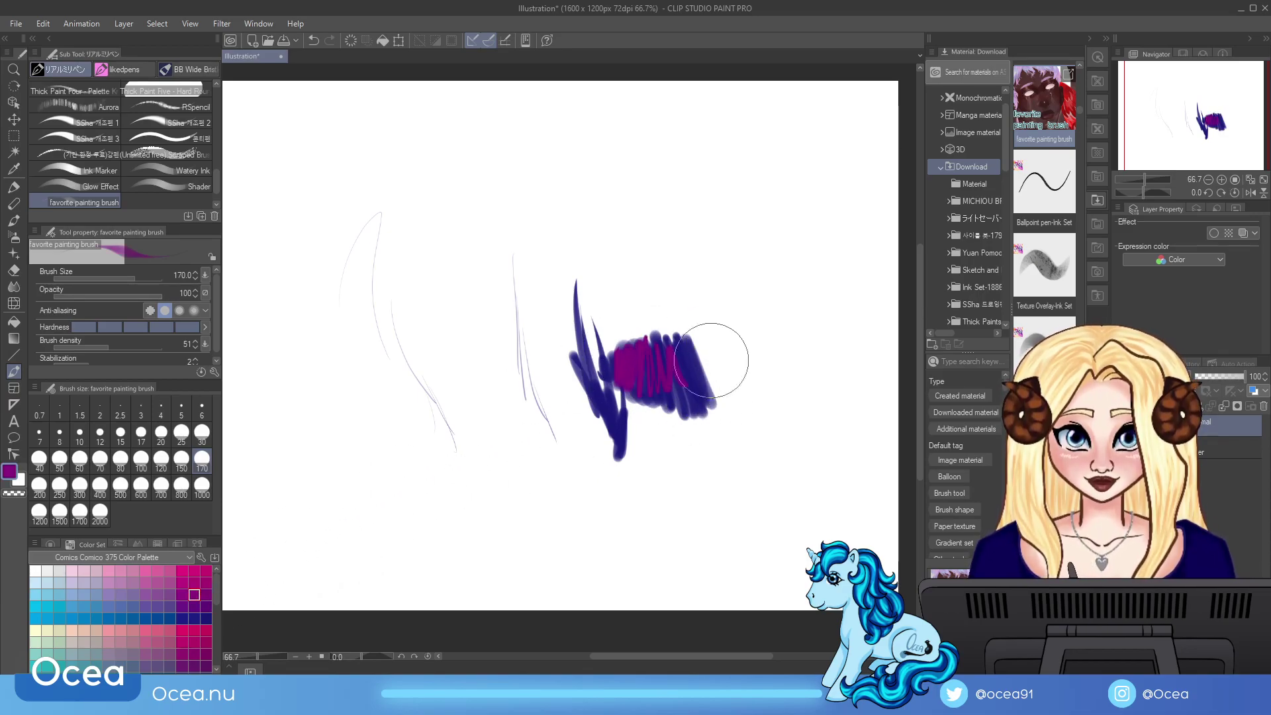
Step: Add Soft to the group, test it at size 38.8 by layering dark blue over purple strokes, and clear the layer
left_click(1079, 64)
left_click_drag(1049, 99, 835, 189)
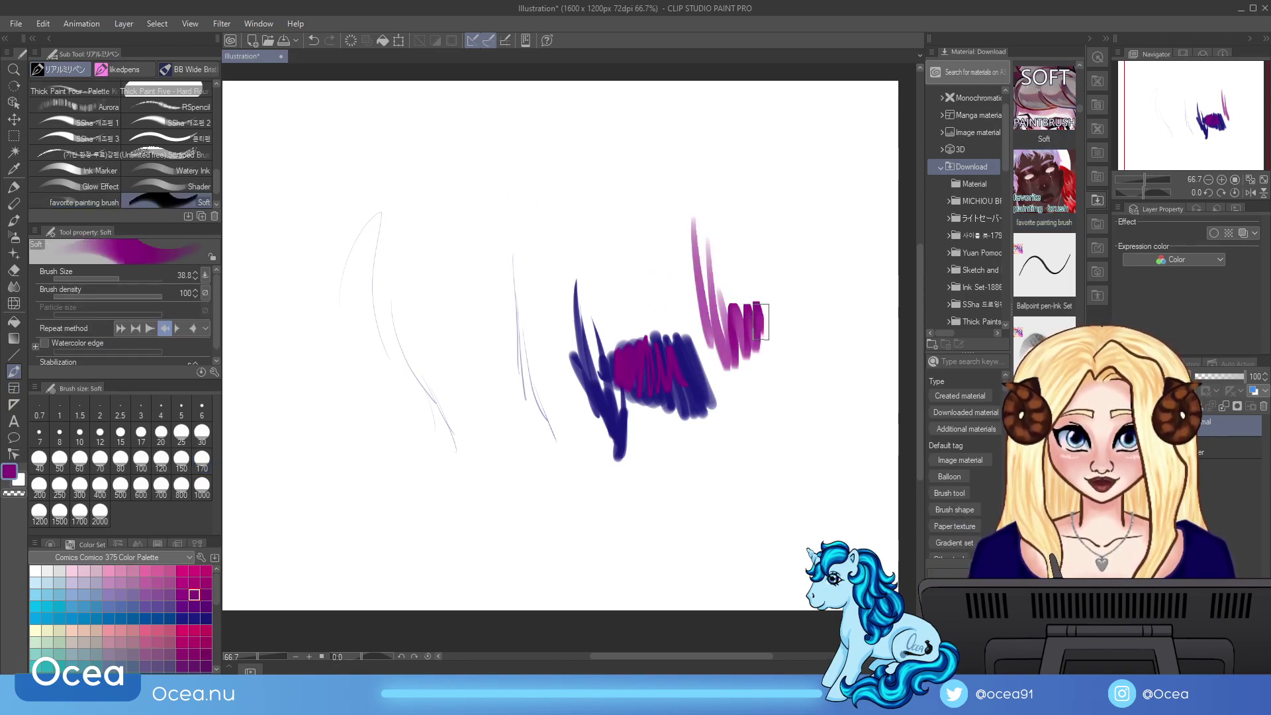
left_click_drag(755, 353, 744, 313)
mouse_move(823, 246)
left_mouse_down()
mouse_move(714, 324)
mouse_move(774, 345)
left_mouse_up()
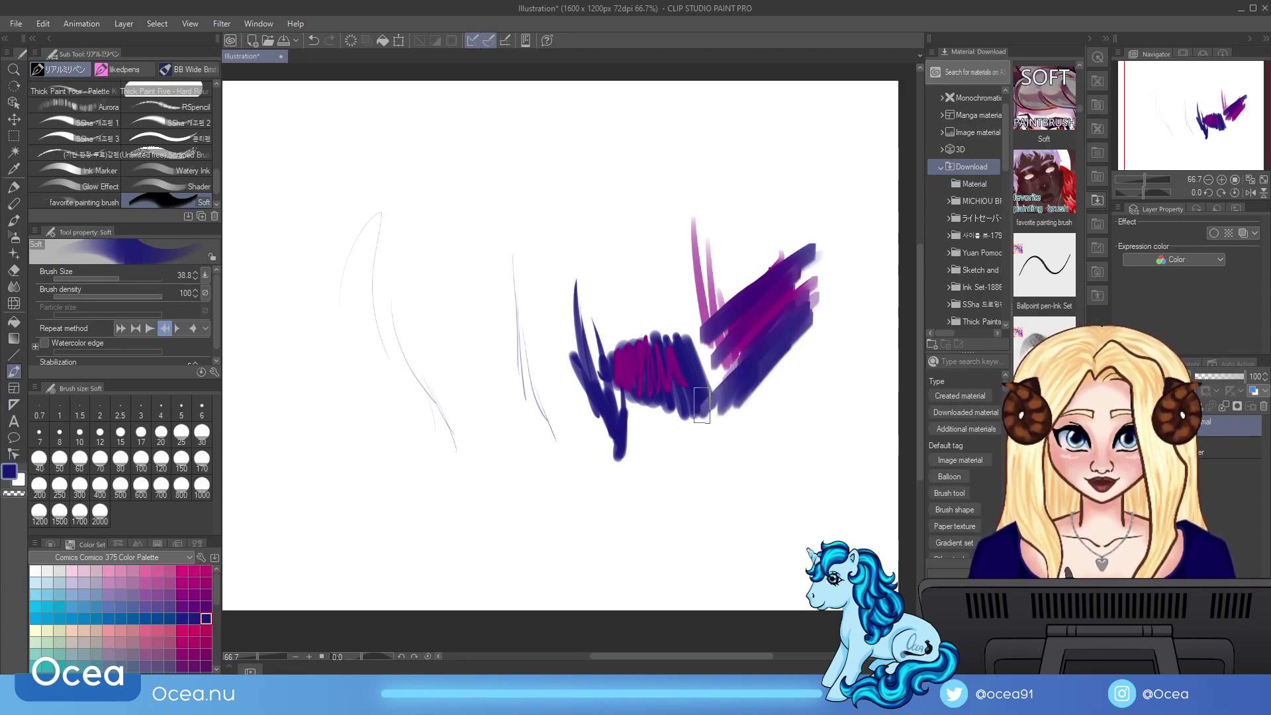
mouse_move(782, 368)
left_mouse_down()
mouse_move(710, 454)
mouse_move(844, 294)
mouse_move(801, 280)
left_mouse_up()
left_click_drag(798, 288, 869, 227)
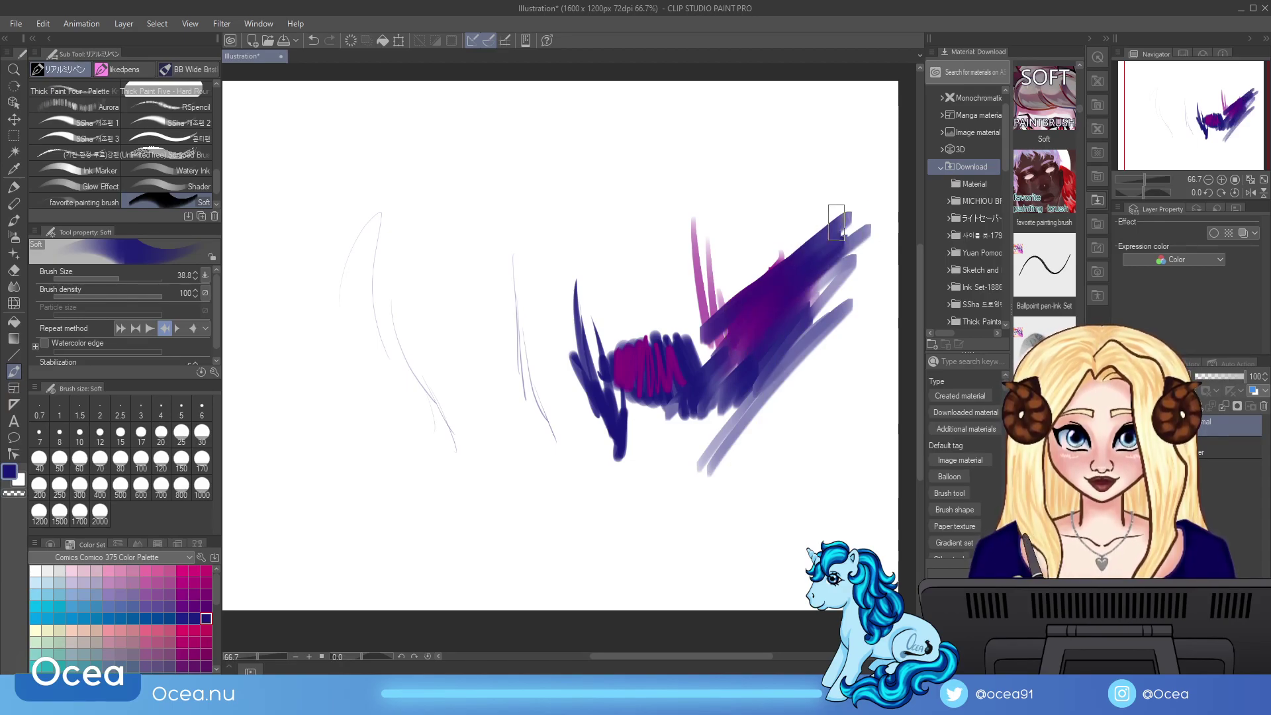
left_click(351, 41)
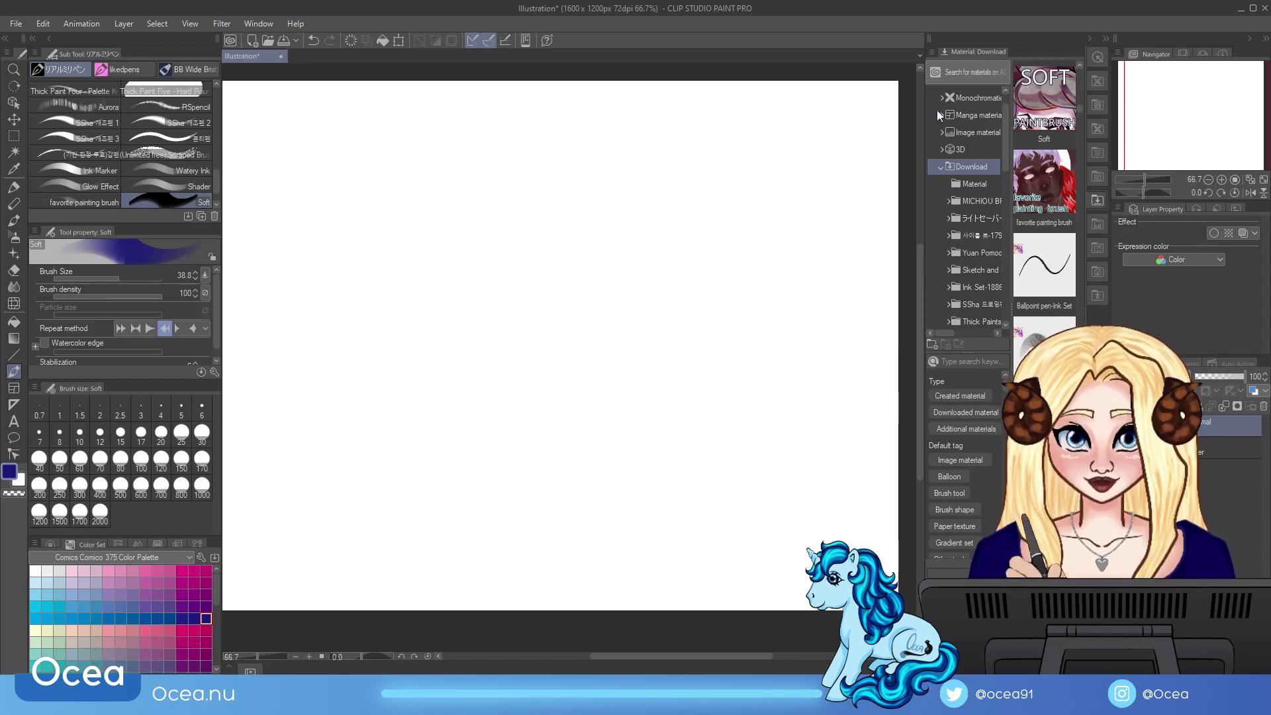
Step: Add Flashito to the group and test it in dark blue, including at size 170, with broad overlapping strokes
scroll(1082, 64, "up", 2)
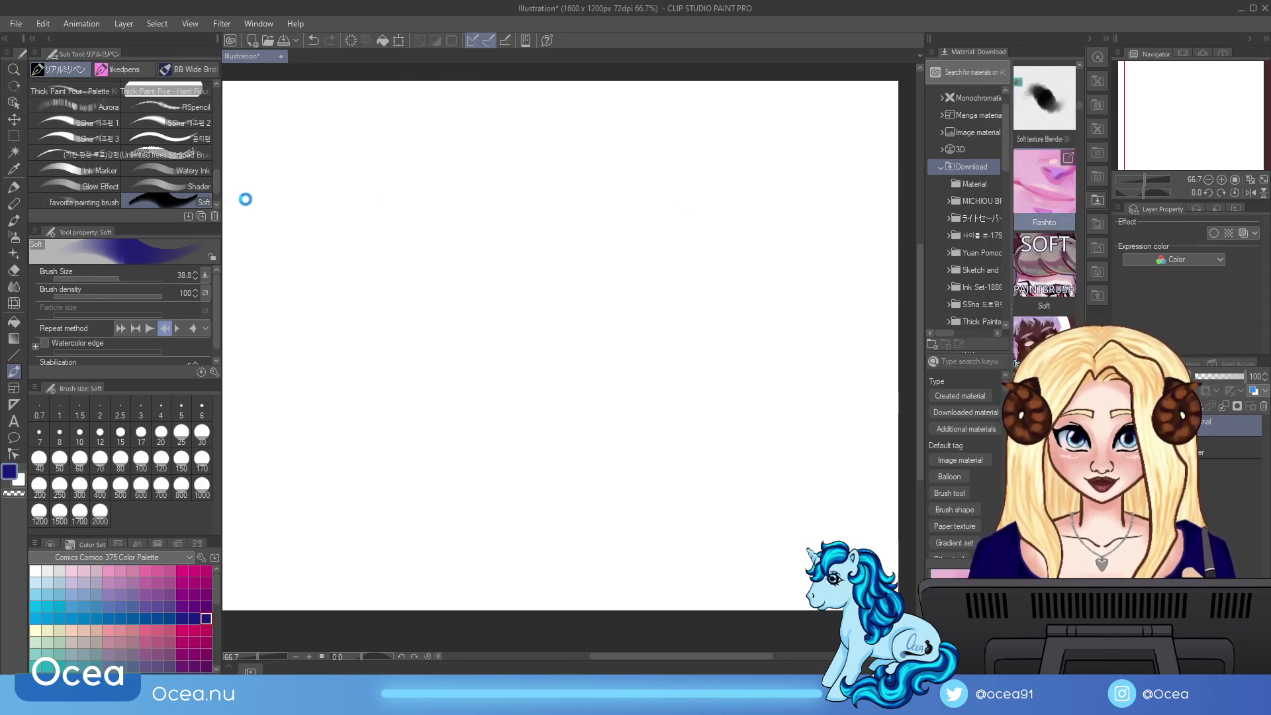
mouse_move(361, 305)
left_mouse_down()
mouse_move(426, 224)
mouse_move(496, 238)
mouse_move(519, 414)
mouse_move(553, 408)
left_mouse_up()
mouse_move(563, 364)
left_mouse_down()
mouse_move(595, 418)
mouse_move(575, 441)
left_mouse_up()
mouse_move(460, 315)
left_mouse_down()
mouse_move(657, 266)
mouse_move(653, 361)
mouse_move(677, 379)
mouse_move(729, 503)
left_mouse_up()
mouse_move(457, 179)
left_mouse_down()
mouse_move(391, 483)
mouse_move(415, 505)
mouse_move(468, 505)
mouse_move(568, 468)
mouse_move(695, 477)
left_mouse_up()
left_click(202, 459)
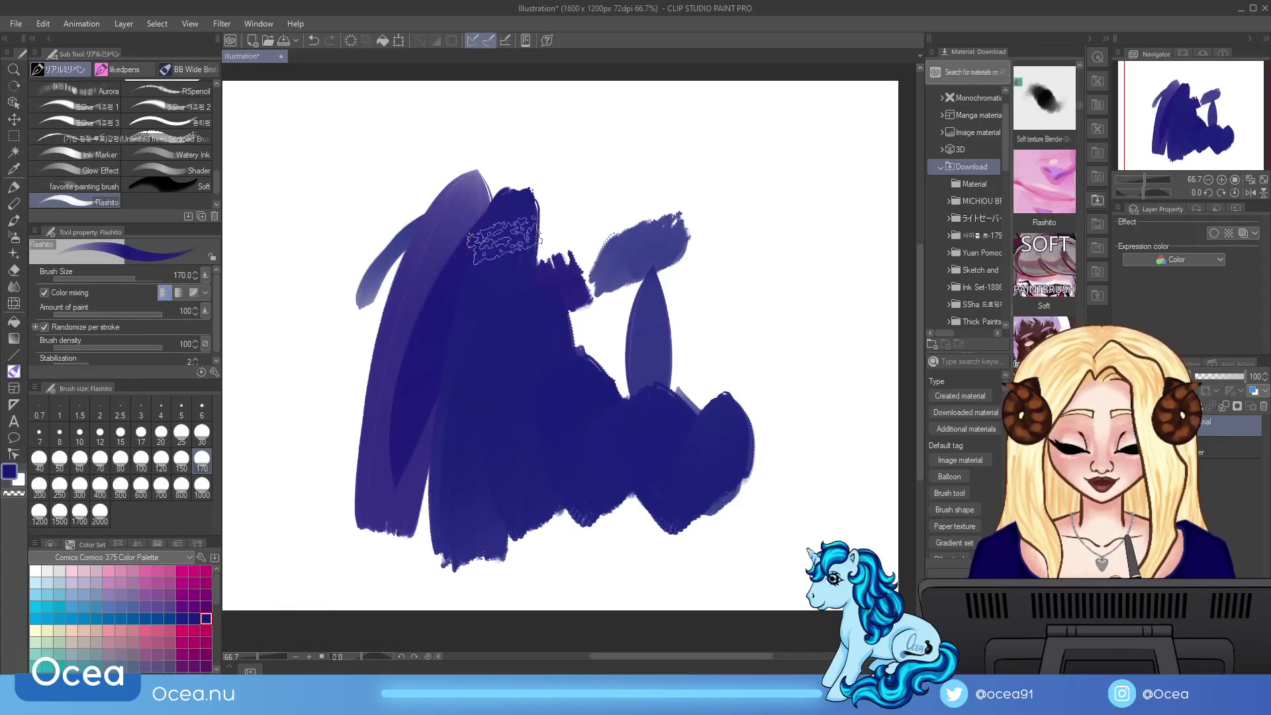
left_click_drag(543, 375, 563, 464)
left_click_drag(581, 327, 654, 490)
left_click_drag(605, 348, 706, 480)
left_click_drag(672, 362, 745, 497)
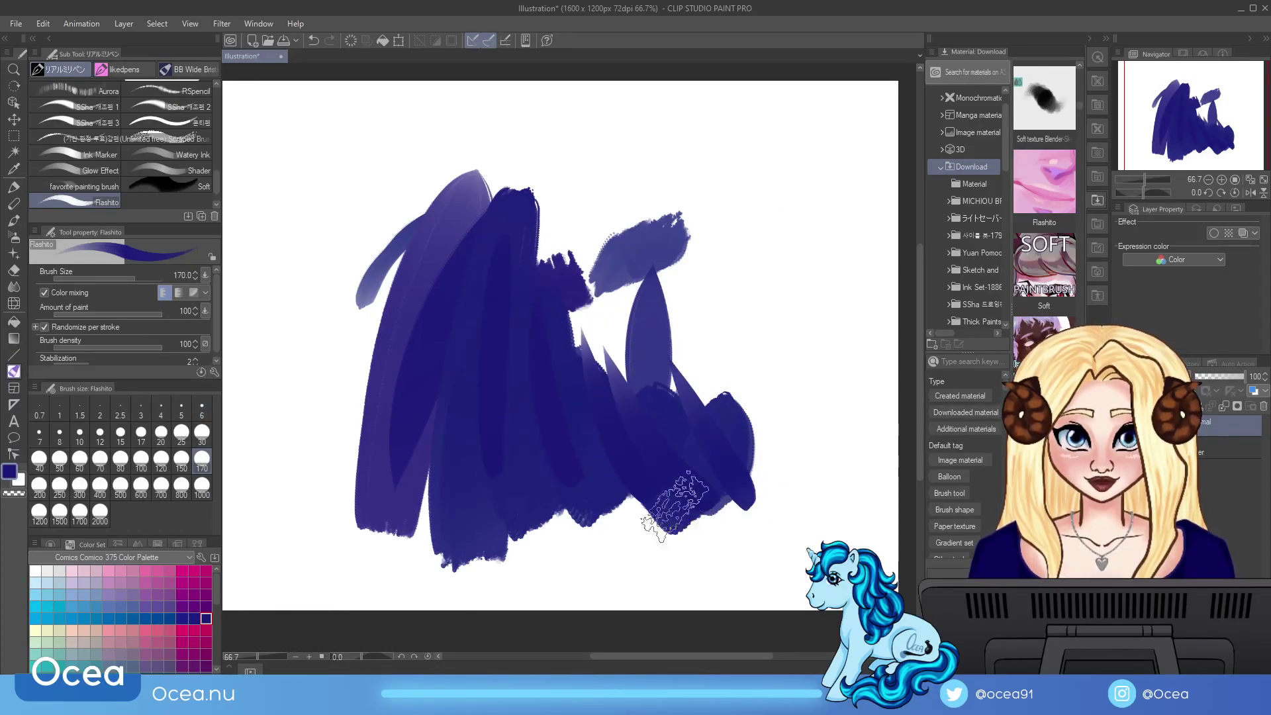
Step: Paint purple Flashito strokes over the lower end of the blue area and take the brush out of the current group
left_click(194, 594)
mouse_move(639, 292)
left_mouse_down()
mouse_move(662, 427)
mouse_move(725, 520)
left_mouse_up()
left_click_drag(681, 364, 722, 520)
left_click_drag(711, 384, 731, 523)
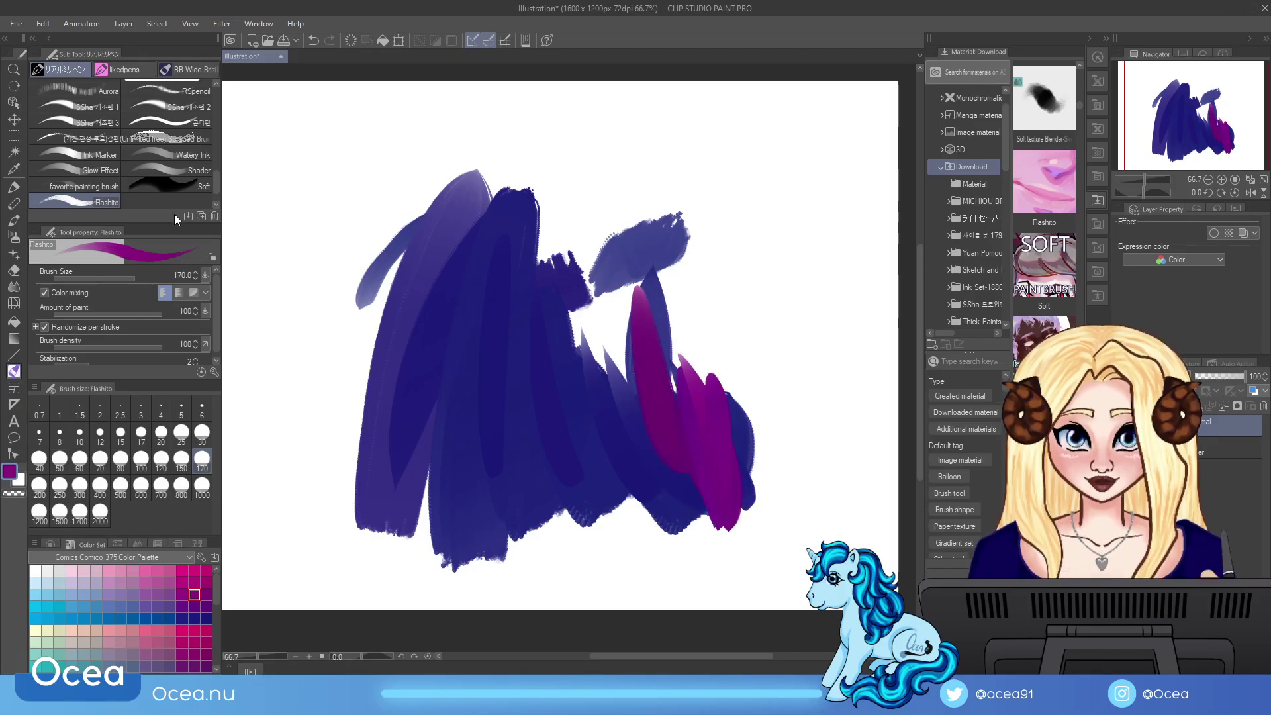
scroll(101, 203, "up", 1)
left_click(186, 196)
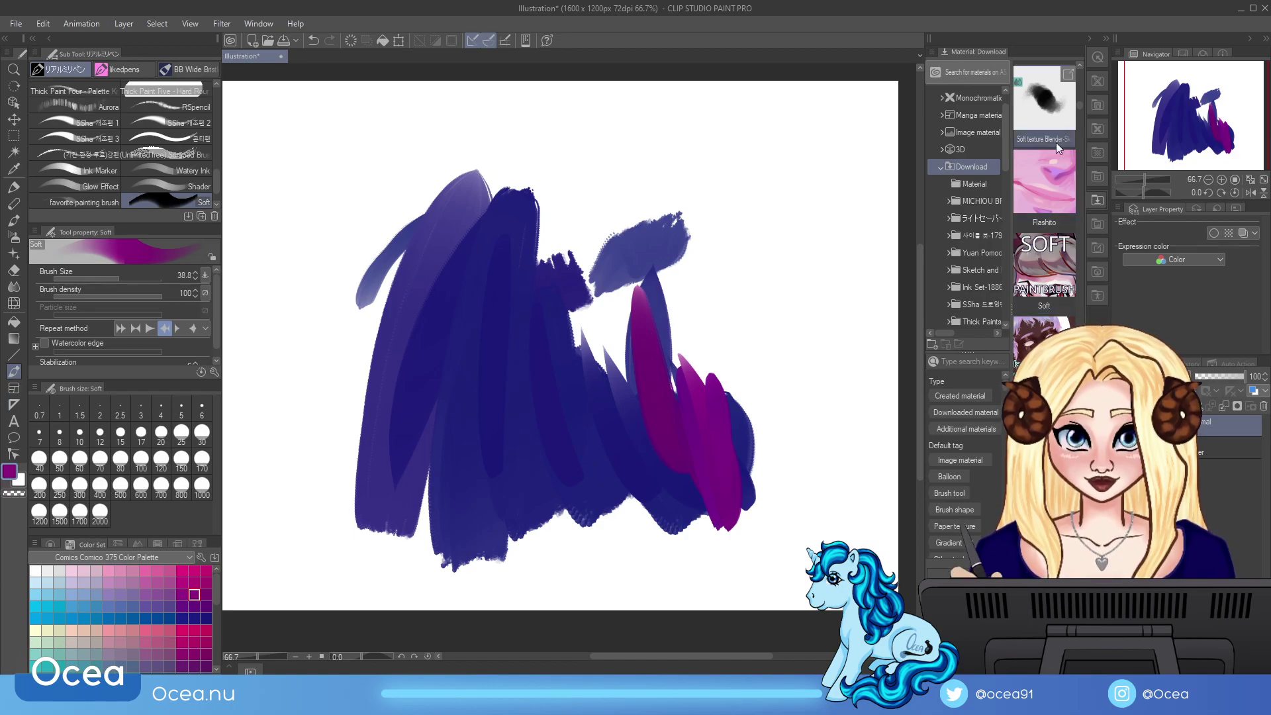
Step: Add Soft texture Blender and use it at size 170 to blend the small blue patch and the purple stroke
left_click(1079, 66)
scroll(1074, 106, "up", 2)
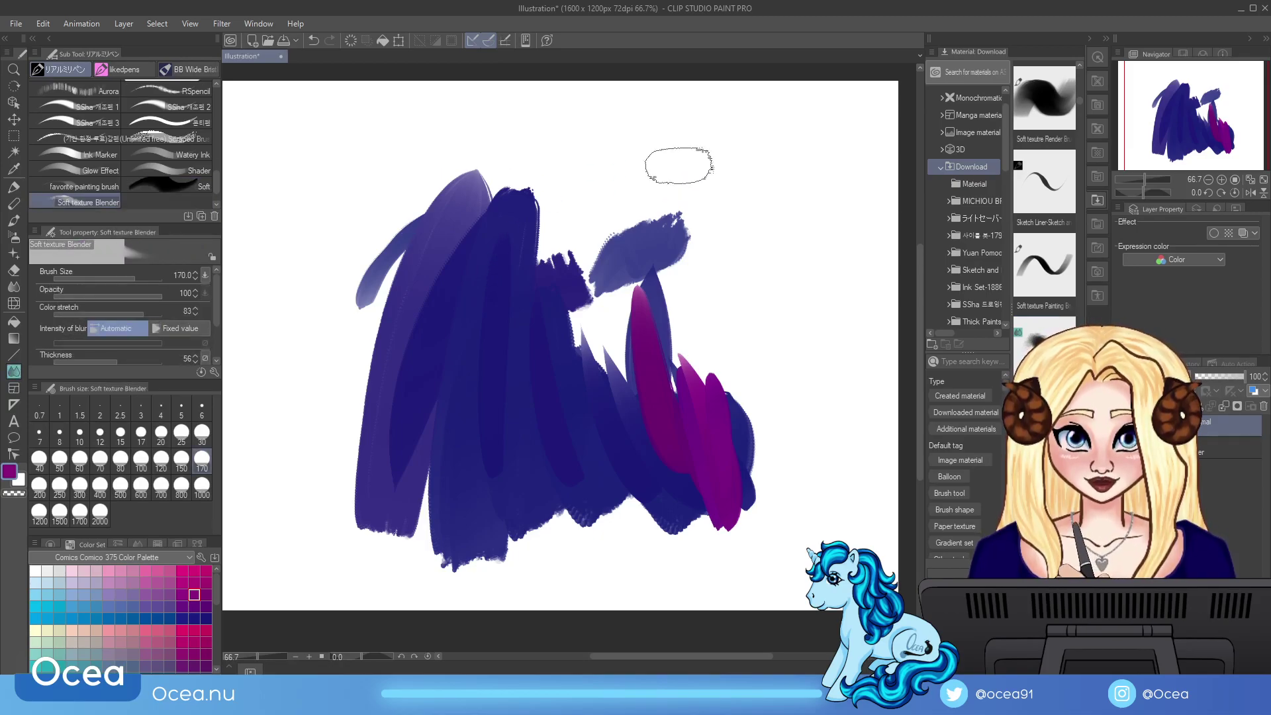
mouse_move(691, 196)
left_mouse_down()
mouse_move(624, 221)
mouse_move(647, 245)
mouse_move(672, 446)
mouse_move(650, 398)
mouse_move(655, 301)
left_mouse_up()
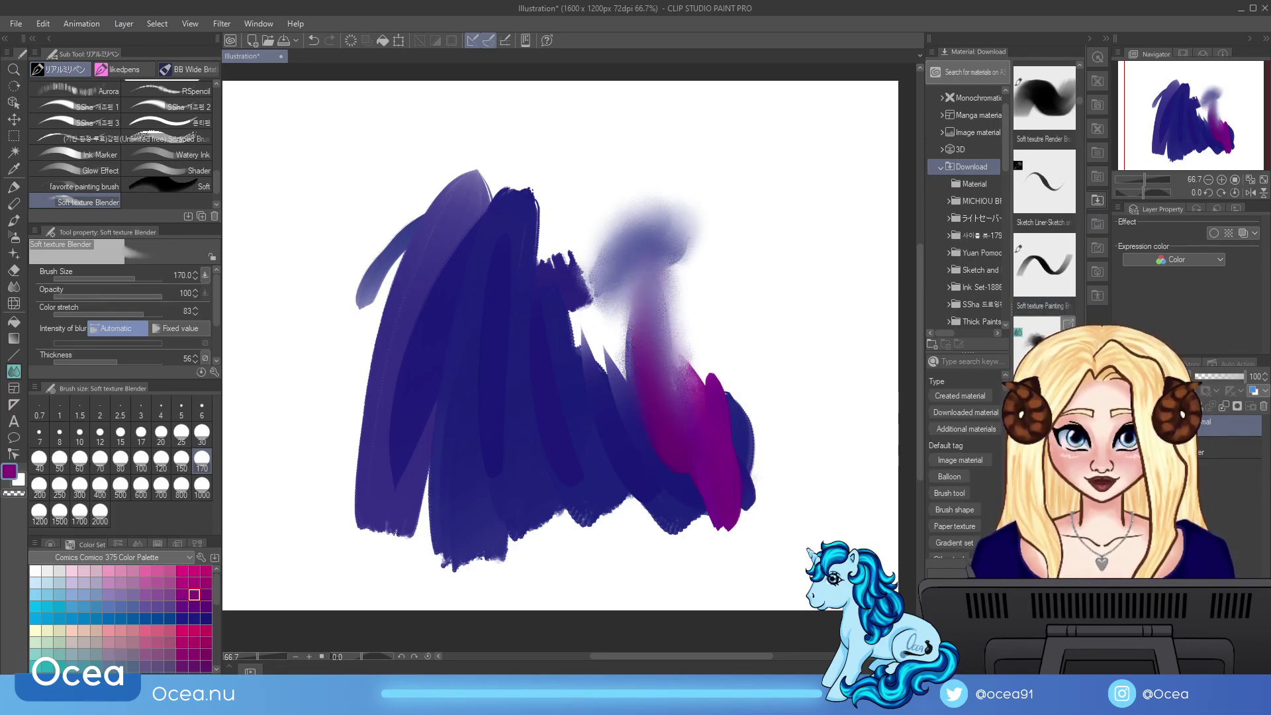
Step: Add Soft texture Painting Brush and test it at size 30 with purple and dark blue strokes beside the painted area
left_click_drag(381, 220, 198, 214)
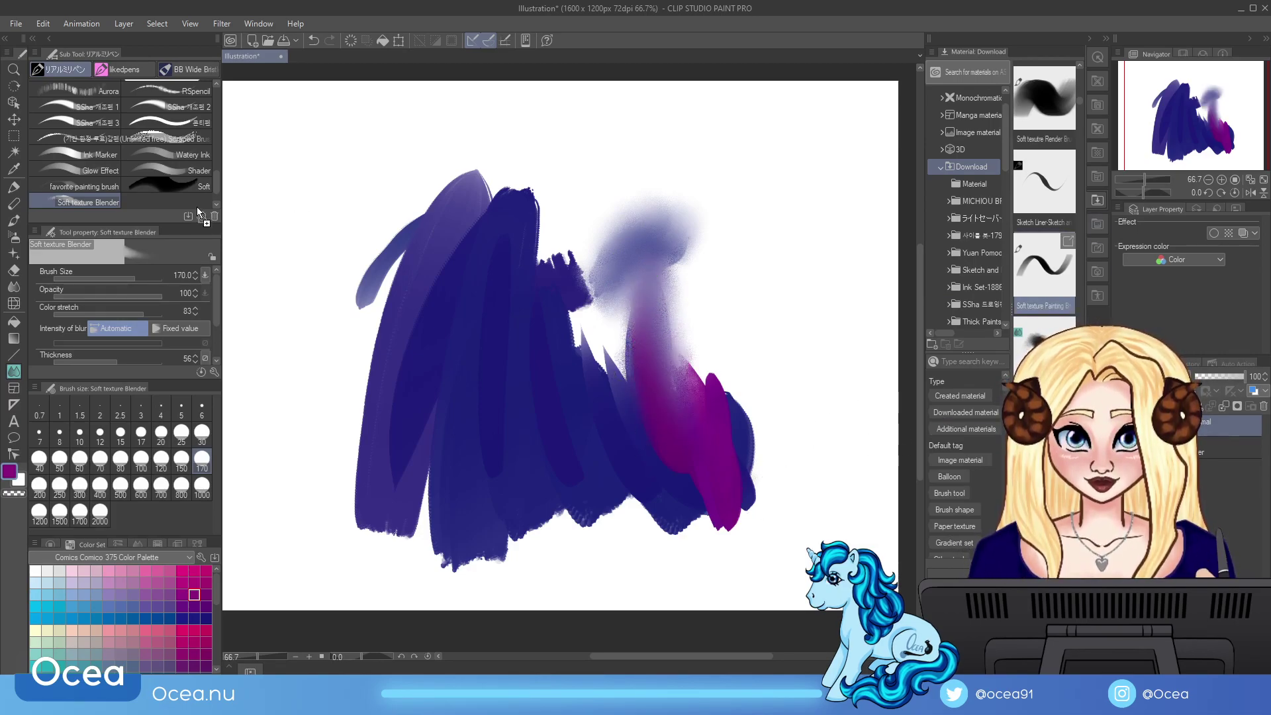
mouse_move(716, 293)
left_mouse_down()
mouse_move(722, 271)
mouse_move(737, 397)
mouse_move(751, 400)
left_mouse_up()
left_click_drag(754, 342, 780, 417)
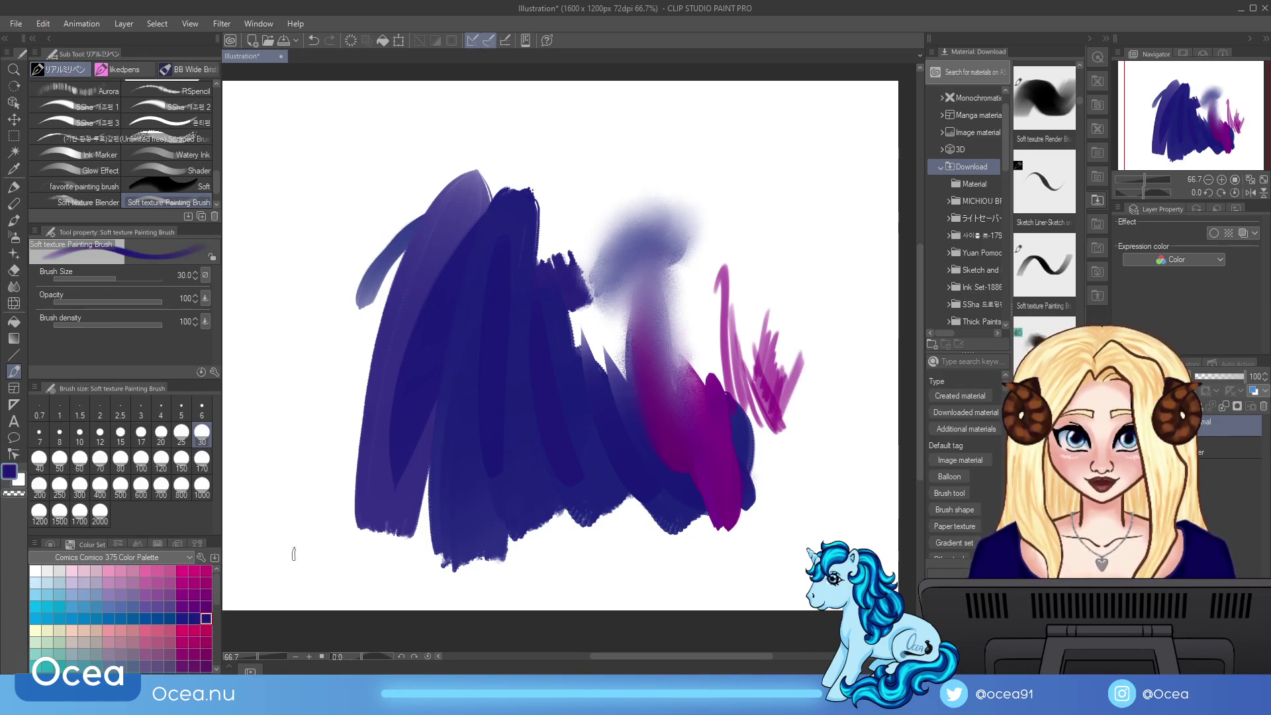
left_click_drag(801, 361, 770, 445)
left_click_drag(819, 390, 776, 448)
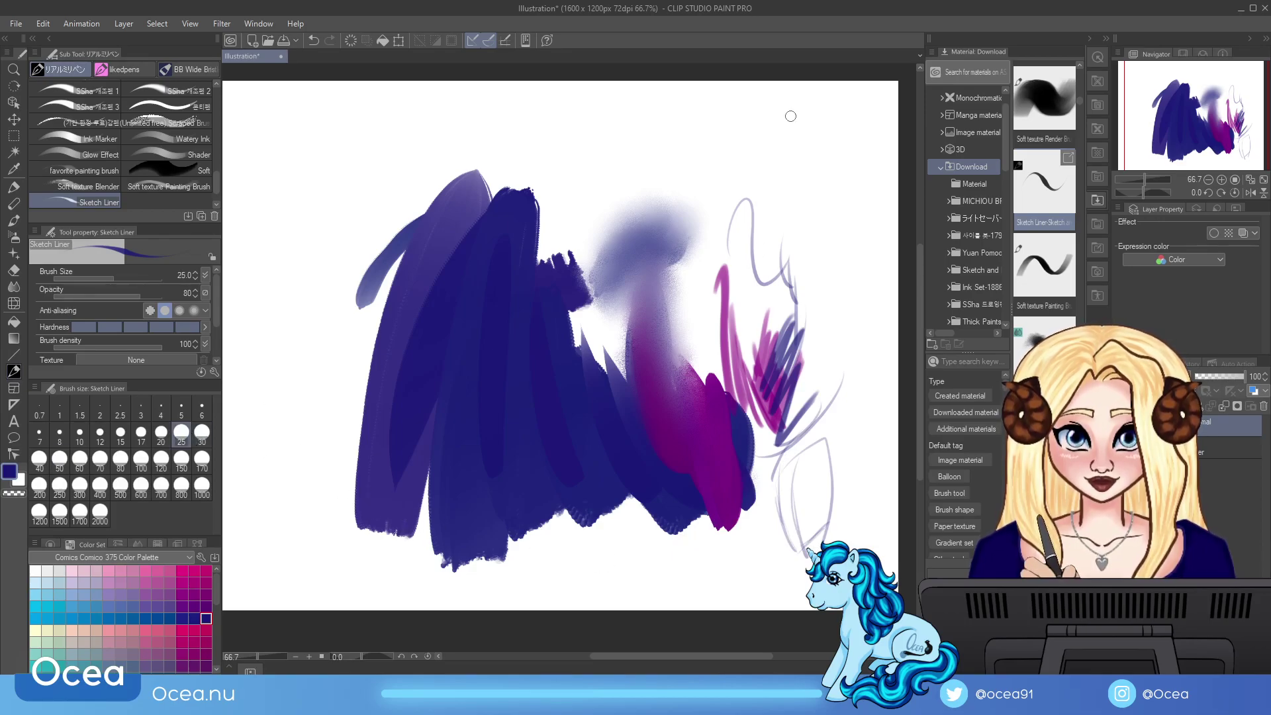
Step: Test the added Sketch Liner in dark blue at sizes 25 and 170 on a cleared layer, and clear the layer again
left_click(351, 41)
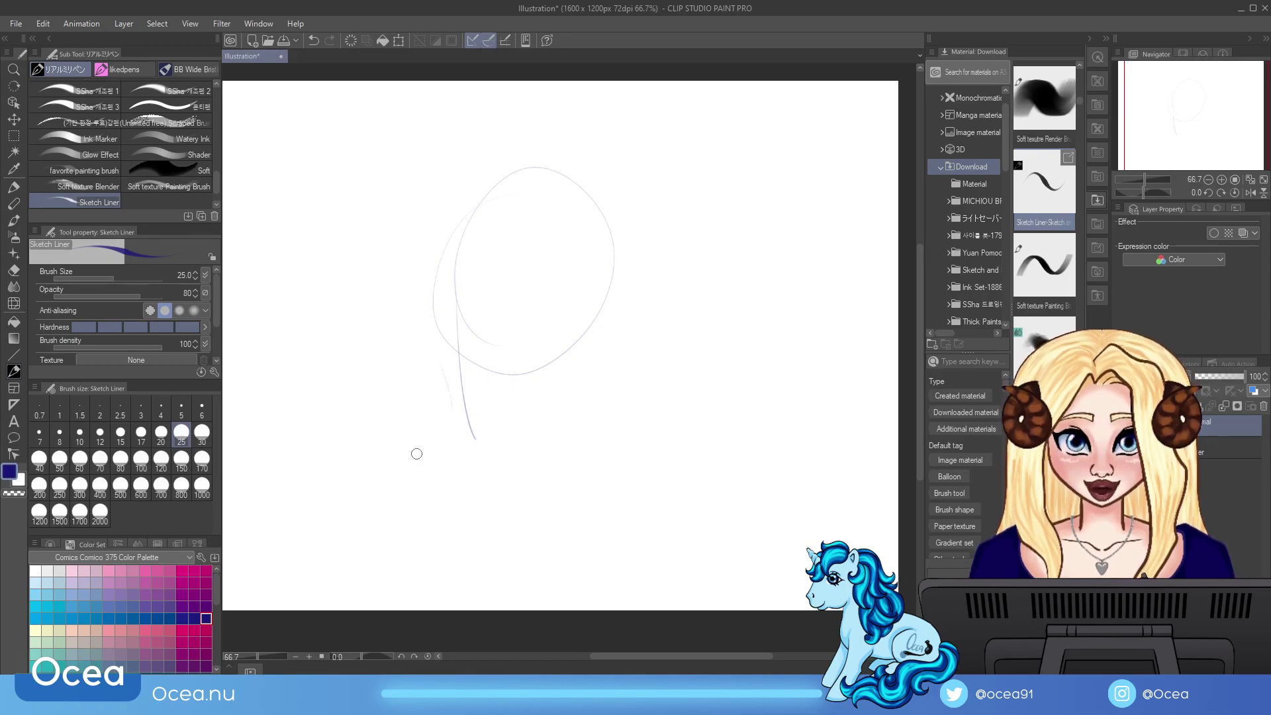
left_click(200, 460)
mouse_move(530, 180)
left_mouse_down()
mouse_move(468, 249)
mouse_move(468, 340)
mouse_move(476, 355)
mouse_move(567, 331)
left_mouse_up()
left_click_drag(564, 274, 565, 331)
left_click_drag(429, 253, 520, 165)
mouse_move(547, 166)
left_mouse_down()
mouse_move(579, 300)
mouse_move(468, 269)
mouse_move(525, 270)
mouse_move(511, 256)
mouse_move(531, 253)
mouse_move(531, 238)
mouse_move(451, 211)
mouse_move(477, 288)
left_mouse_up()
left_click_drag(451, 247, 445, 326)
left_click(351, 40)
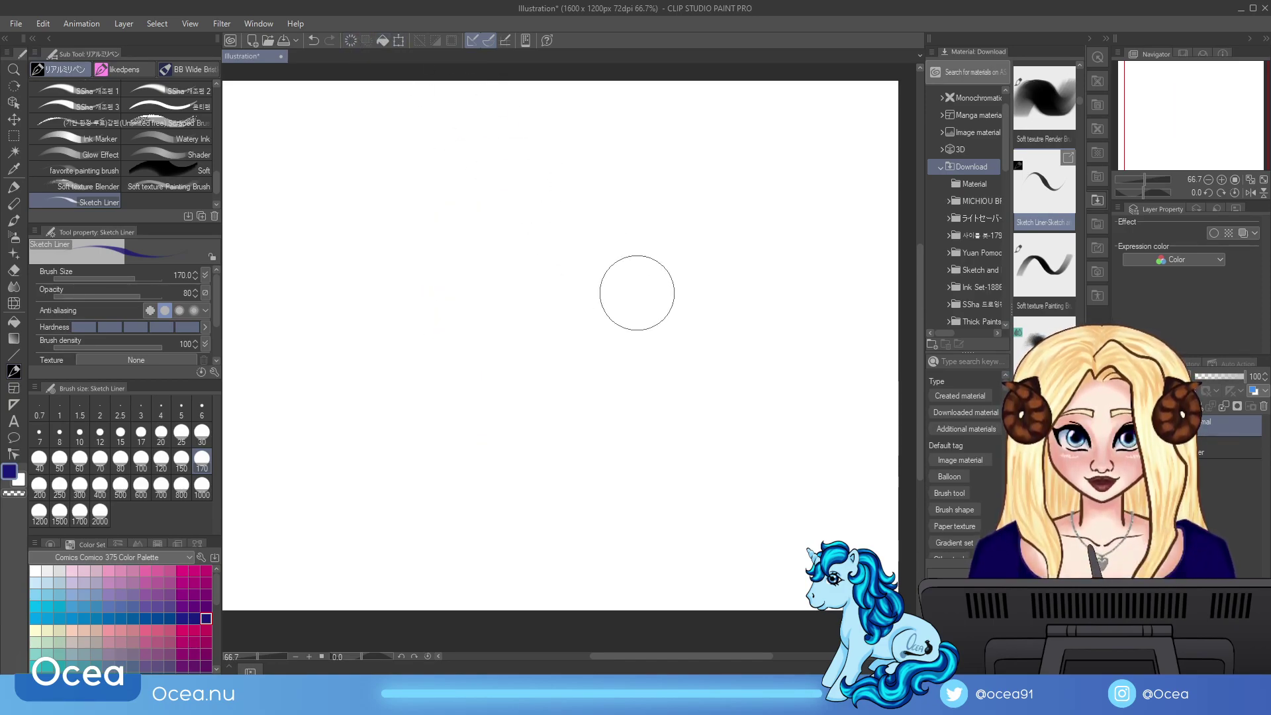
Step: Sketch a large circle and an eye with Sketch Liner at size 170, add small circles at size 6, and clear the layer
mouse_move(398, 181)
left_mouse_down()
mouse_move(618, 199)
mouse_move(563, 454)
mouse_move(594, 426)
left_mouse_up()
mouse_move(592, 190)
left_mouse_down()
mouse_move(343, 299)
mouse_move(417, 479)
left_mouse_up()
left_click_drag(355, 271, 399, 484)
mouse_move(520, 423)
left_mouse_down()
mouse_move(627, 365)
mouse_move(584, 426)
mouse_move(519, 369)
mouse_move(619, 307)
mouse_move(614, 406)
mouse_move(619, 311)
mouse_move(583, 371)
mouse_move(609, 304)
mouse_move(606, 348)
mouse_move(610, 335)
mouse_move(525, 398)
mouse_move(629, 394)
mouse_move(549, 437)
mouse_move(603, 419)
left_mouse_up()
left_click(202, 408)
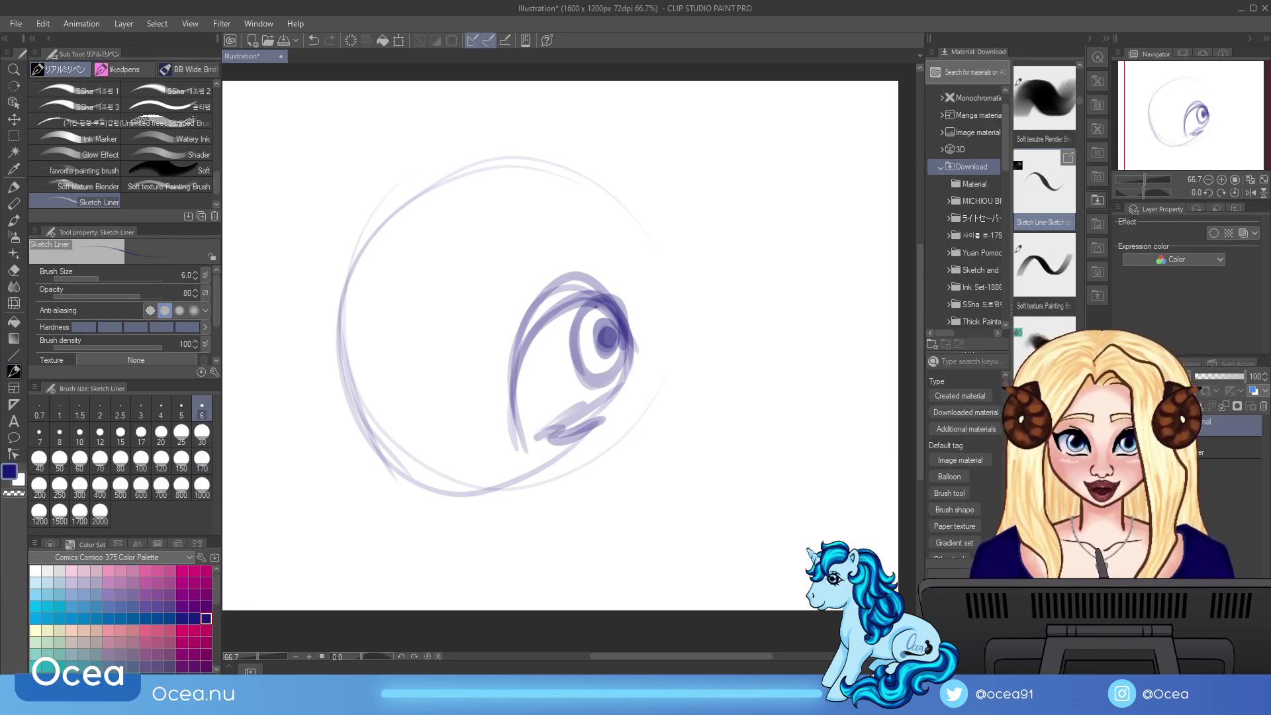
left_click_drag(713, 285, 710, 299)
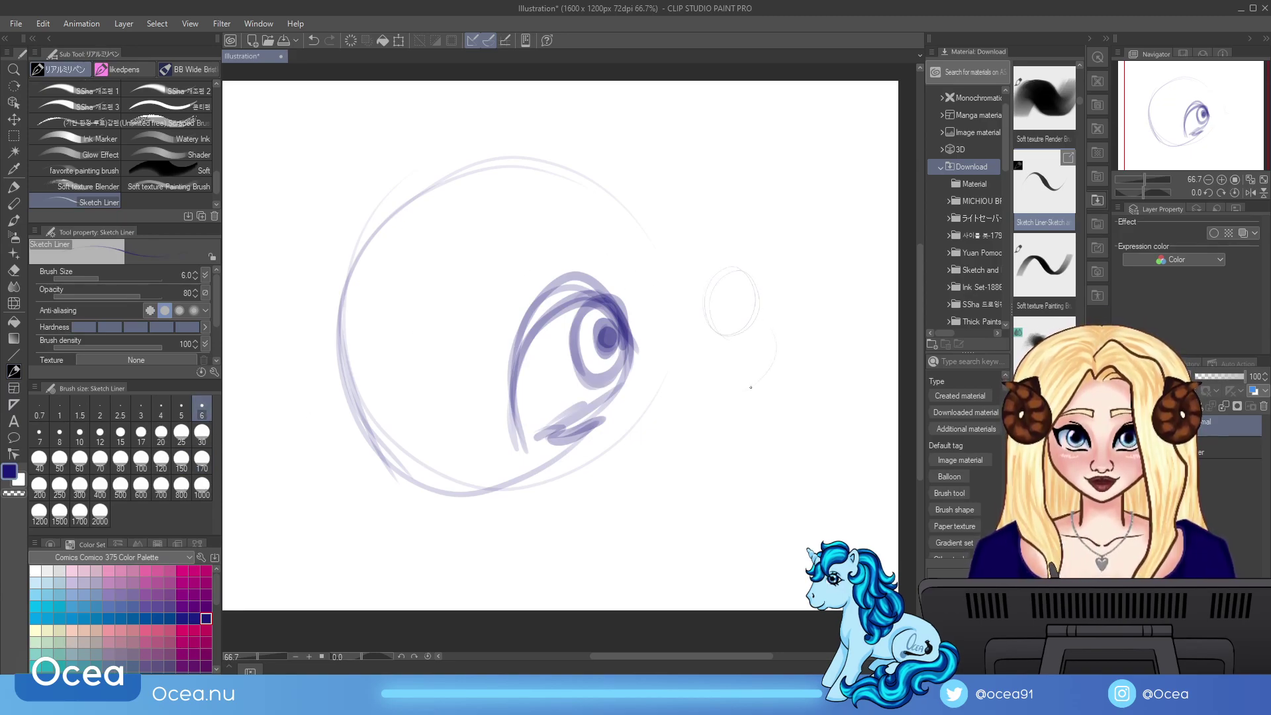
left_click(351, 41)
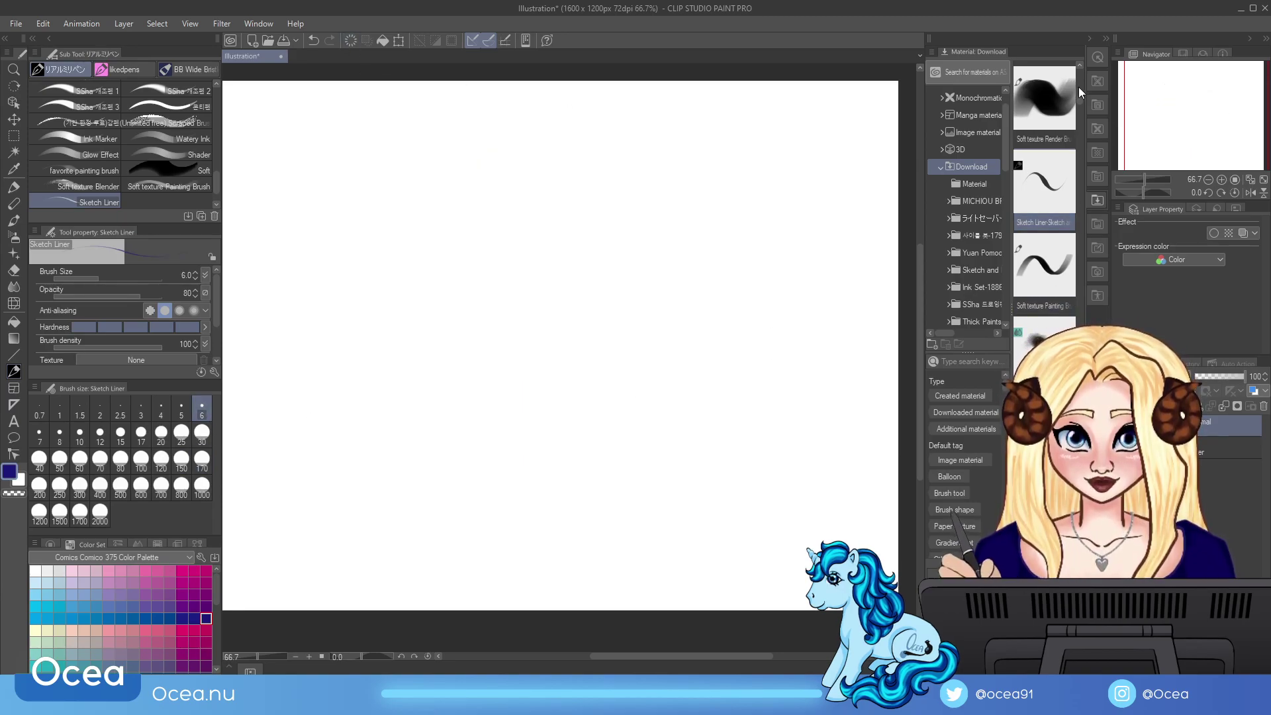
Step: Add Soft texutre Render Brush, test it with a broad dark blue patch at size 300, and clear the layer
left_click(1079, 66)
left_click(1078, 66)
left_click(1079, 67)
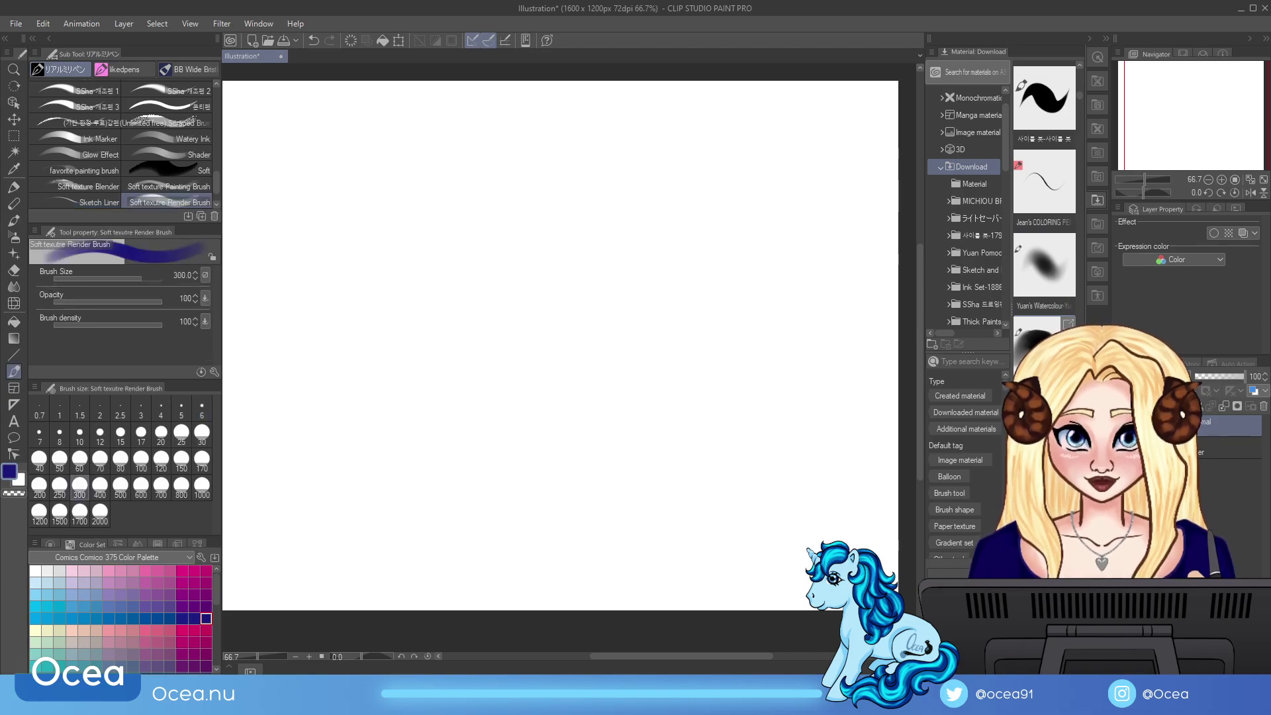
mouse_move(429, 428)
left_mouse_down()
mouse_move(425, 387)
mouse_move(463, 265)
mouse_move(500, 268)
mouse_move(493, 357)
mouse_move(511, 421)
left_mouse_up()
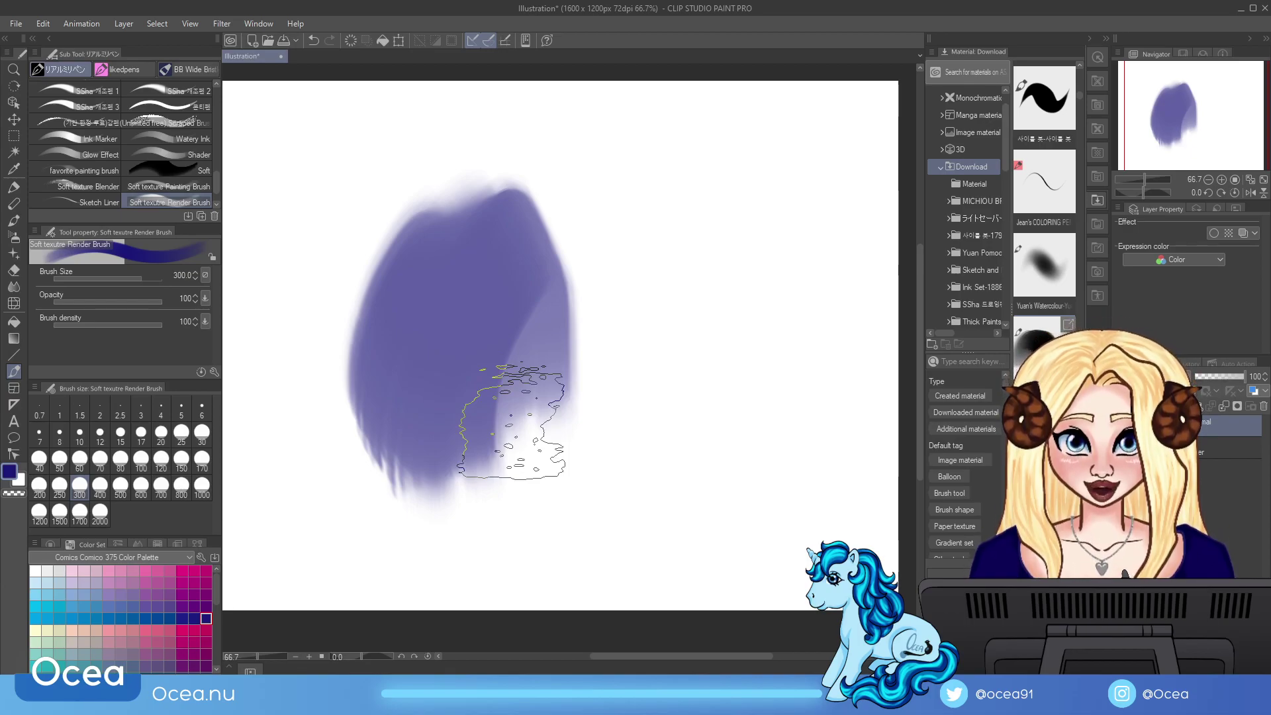
left_click(352, 38)
Step: Add Yuan's Watercolour, test it and use it to blend patches painted with Shader and Soft, and clear the layer
left_click_drag(1051, 260, 199, 193)
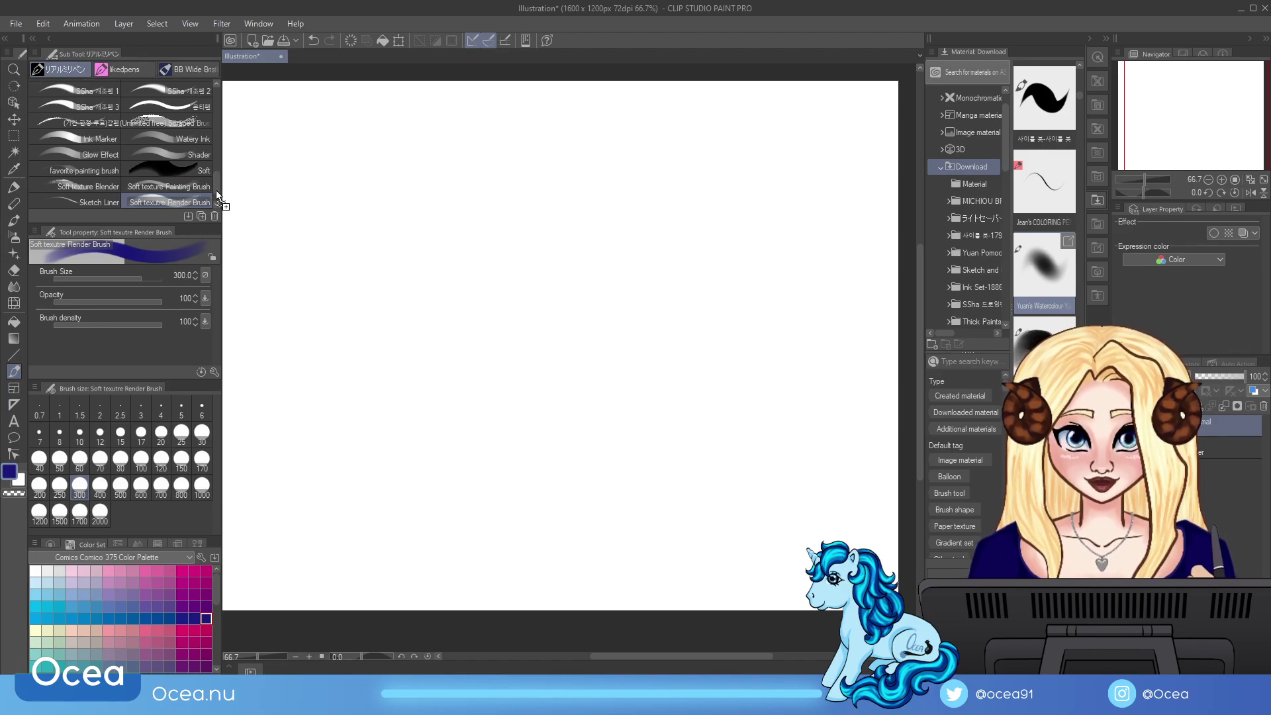
mouse_move(457, 299)
left_mouse_down()
mouse_move(477, 328)
mouse_move(480, 315)
mouse_move(488, 347)
left_mouse_up()
left_click(171, 139)
mouse_move(370, 240)
left_mouse_down()
mouse_move(393, 300)
mouse_move(450, 324)
mouse_move(454, 253)
left_mouse_up()
left_click(198, 154)
mouse_move(395, 219)
left_mouse_down()
mouse_move(417, 265)
mouse_move(457, 285)
mouse_move(533, 289)
left_mouse_up()
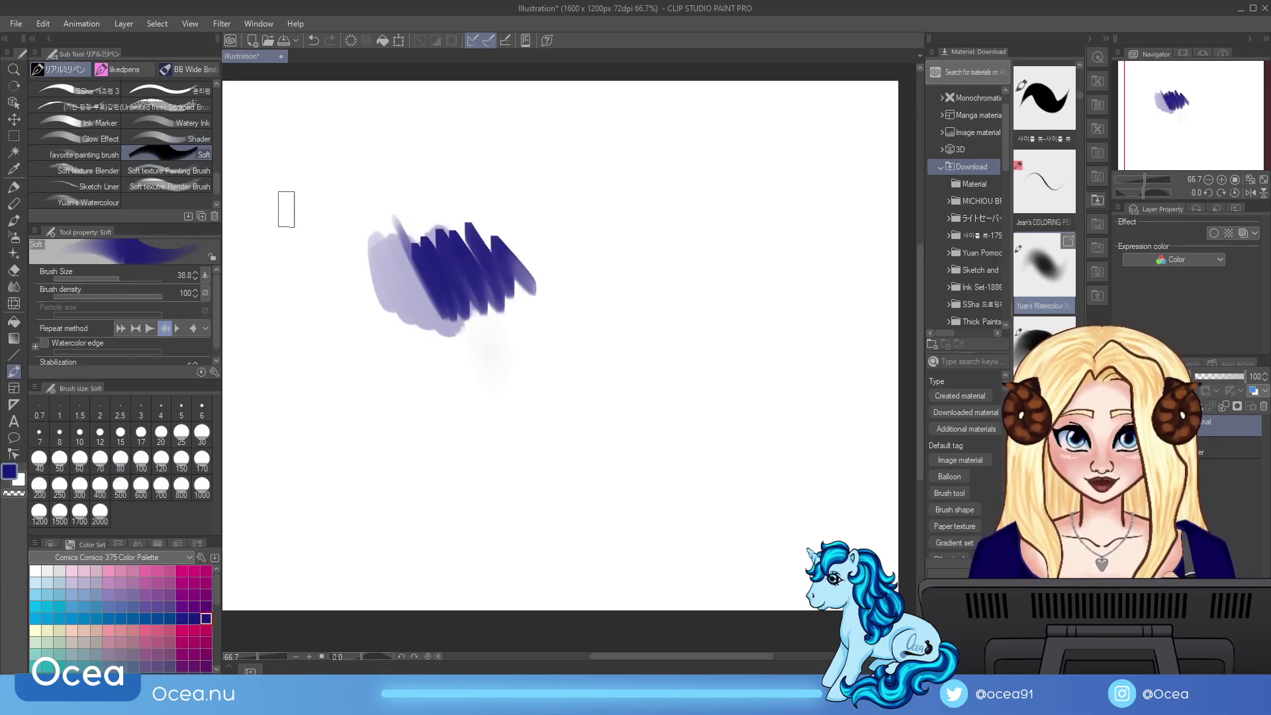
left_click(103, 201)
mouse_move(477, 255)
left_mouse_down()
mouse_move(513, 261)
mouse_move(502, 246)
mouse_move(500, 281)
mouse_move(480, 301)
mouse_move(452, 300)
mouse_move(403, 272)
left_mouse_up()
key("Delete")
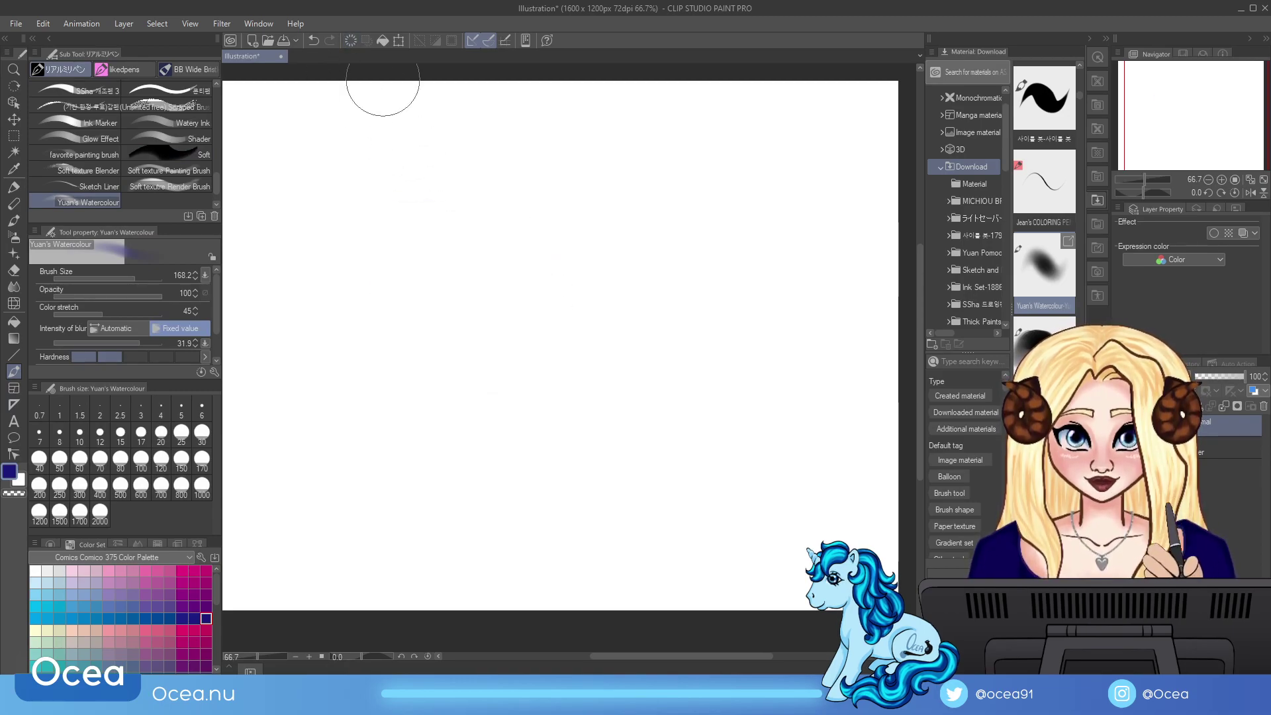
Step: Add Jean's COLORING PEN!!, sketch loose strokes and a head shape with it at size 7, and move it to likedpens
left_click_drag(1047, 202, 202, 197)
left_click_drag(458, 247, 513, 384)
left_click_drag(500, 312, 527, 389)
mouse_move(628, 259)
left_mouse_down()
mouse_move(711, 306)
mouse_move(685, 368)
left_mouse_up()
left_click_drag(630, 441, 672, 400)
left_click_drag(613, 323, 662, 319)
left_click_drag(613, 397, 653, 340)
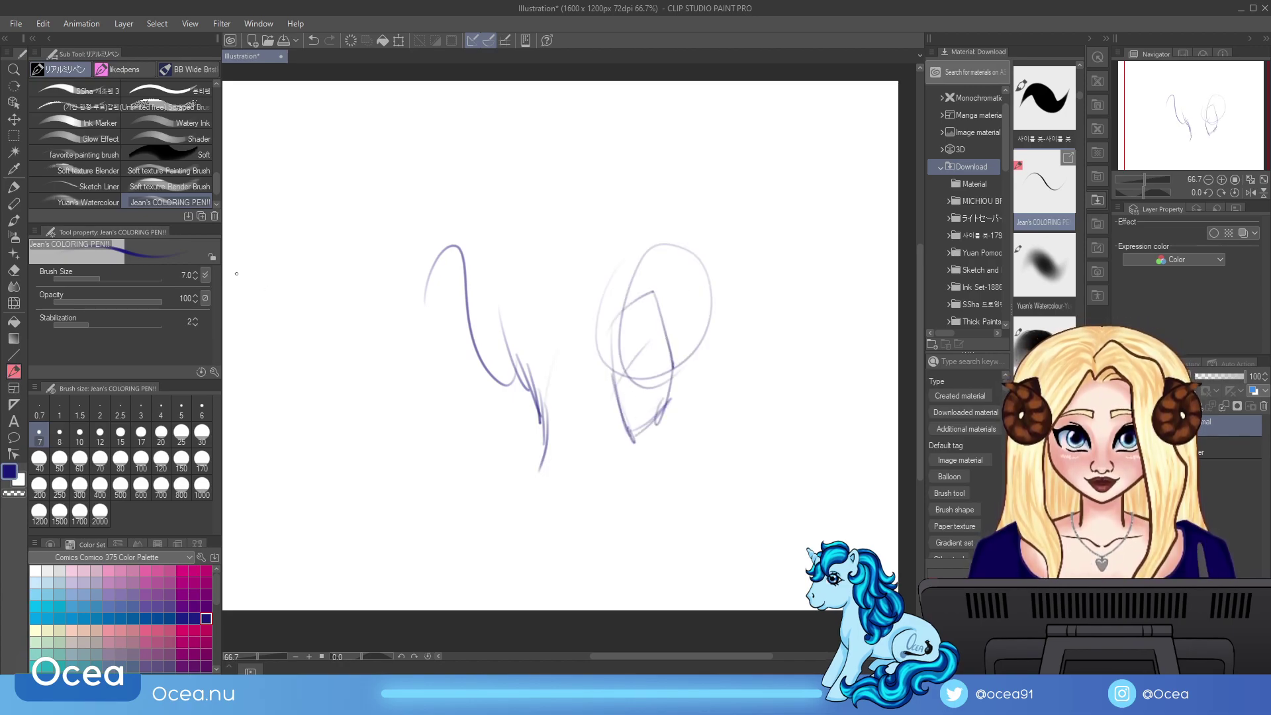
left_click_drag(160, 201, 140, 71)
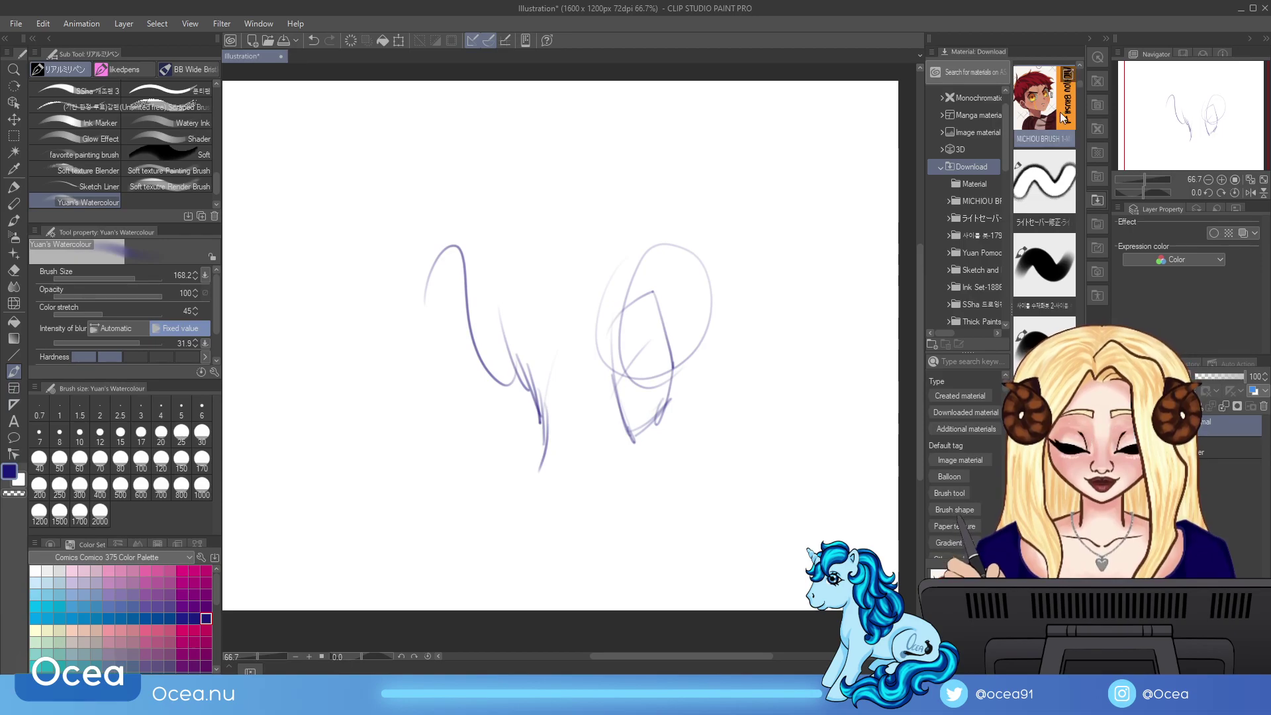
Step: Add MICHIOU BRUSH 1, test it with a thick stroke at size 68, and move it to likedpens
left_click_drag(212, 208, 192, 203)
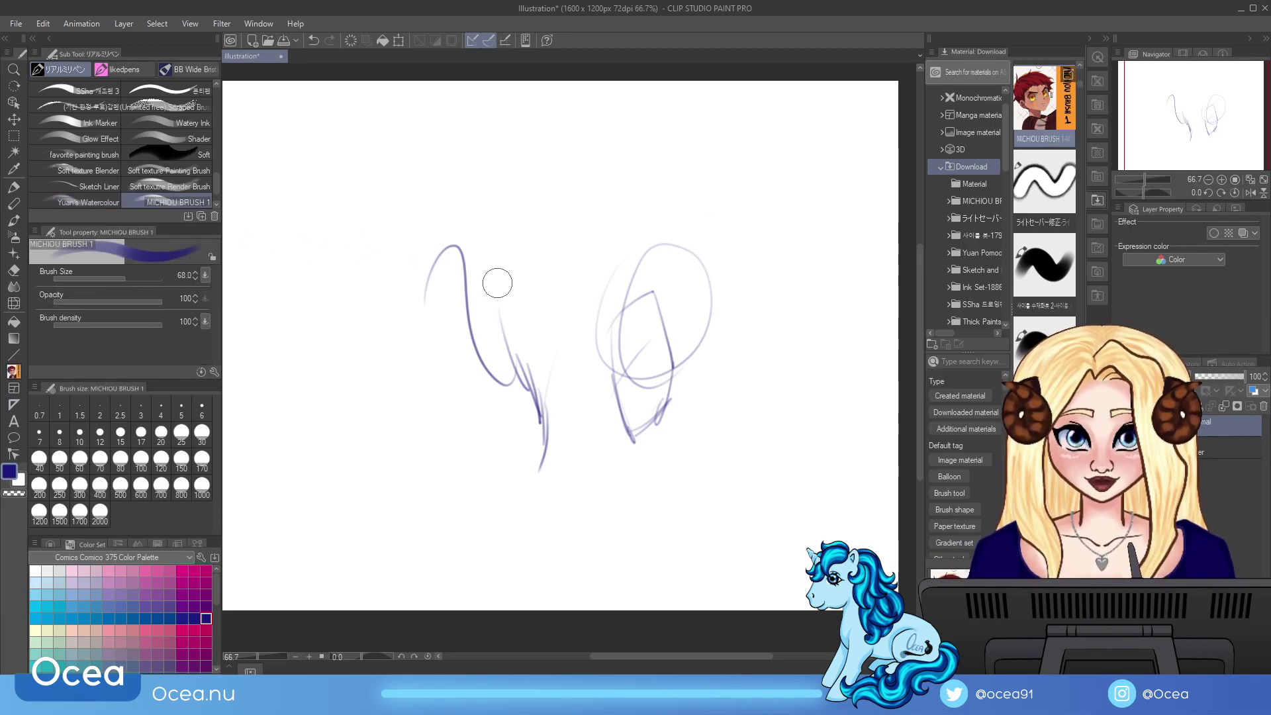
mouse_move(553, 375)
left_mouse_down()
mouse_move(626, 431)
mouse_move(647, 472)
mouse_move(598, 336)
mouse_move(656, 477)
mouse_move(635, 410)
left_mouse_up()
left_click_drag(184, 199, 136, 70)
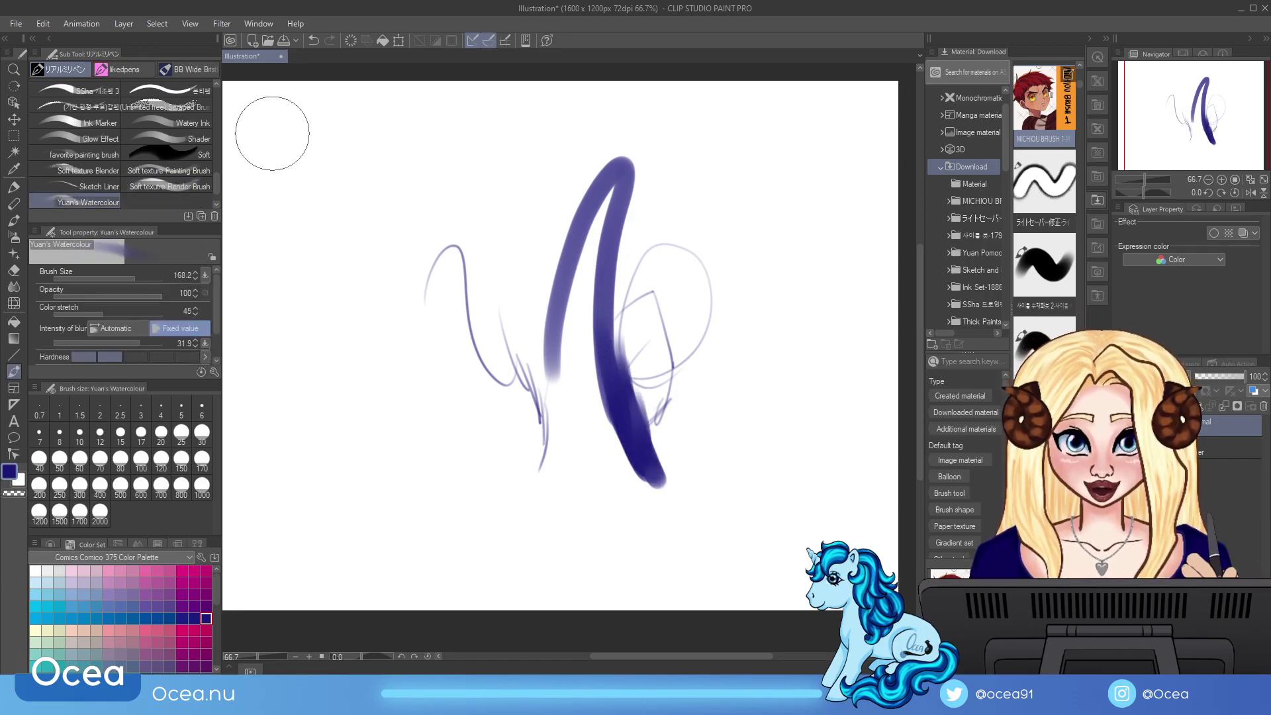
Step: Add MICHIOU BRUSH 2 and MICHIOU BRUSH 3, test them at sizes 30 and 8, and sort them into likedpens
left_click(1080, 65)
left_click(1081, 62)
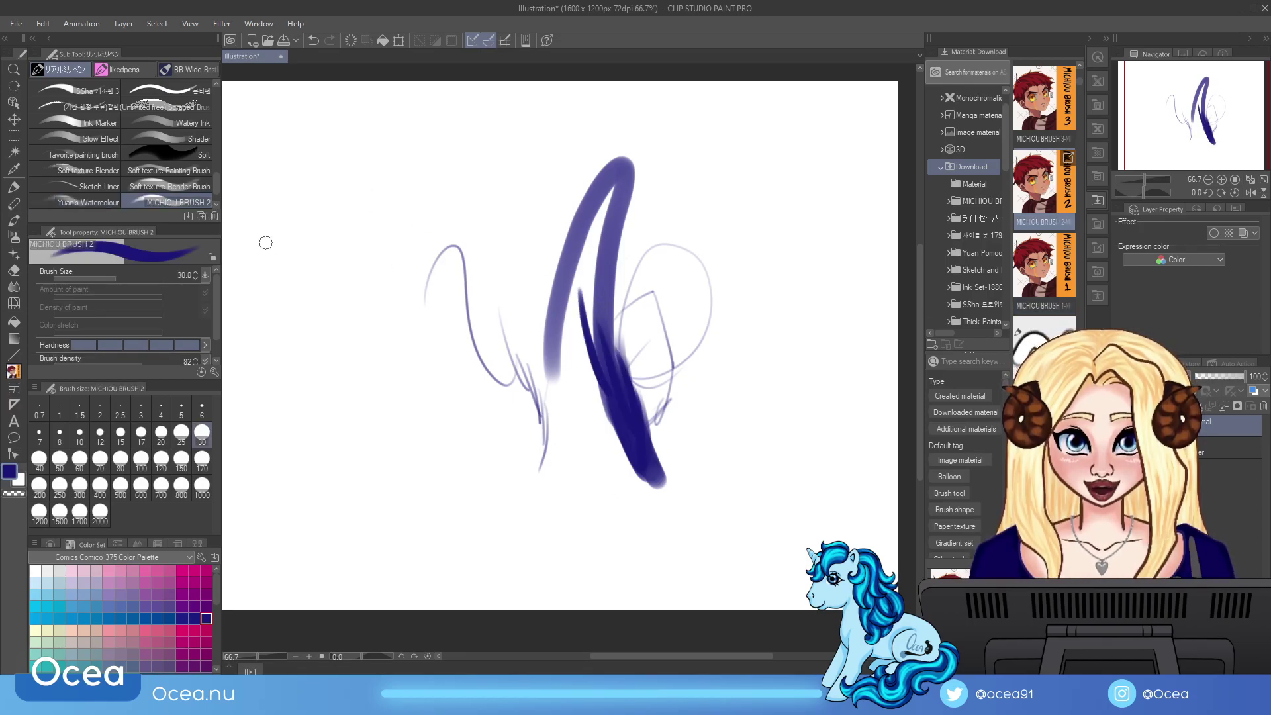
key("Delete")
left_click(1051, 114)
left_click_drag(208, 196, 204, 200)
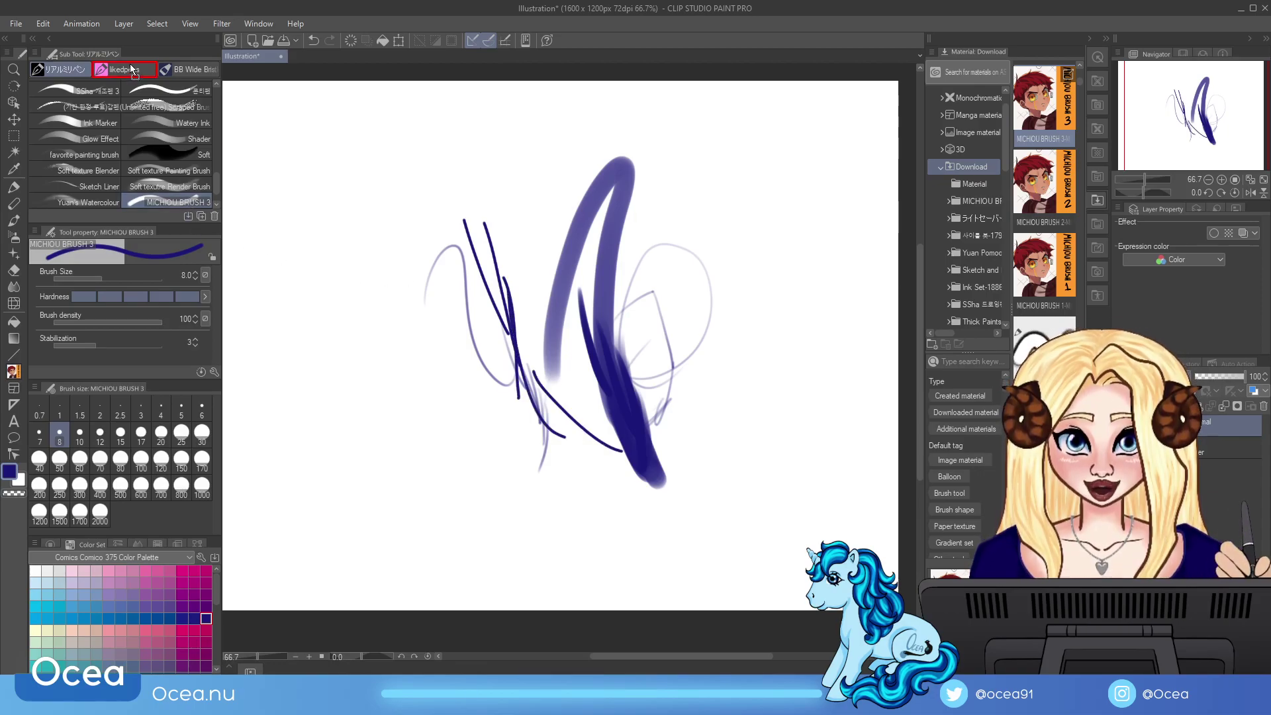
key("Delete")
Step: Add 貪欲なペン, draw a few tapered strokes and an eye with it at size 30, and clear the layer
scroll(1081, 62, "up", 2)
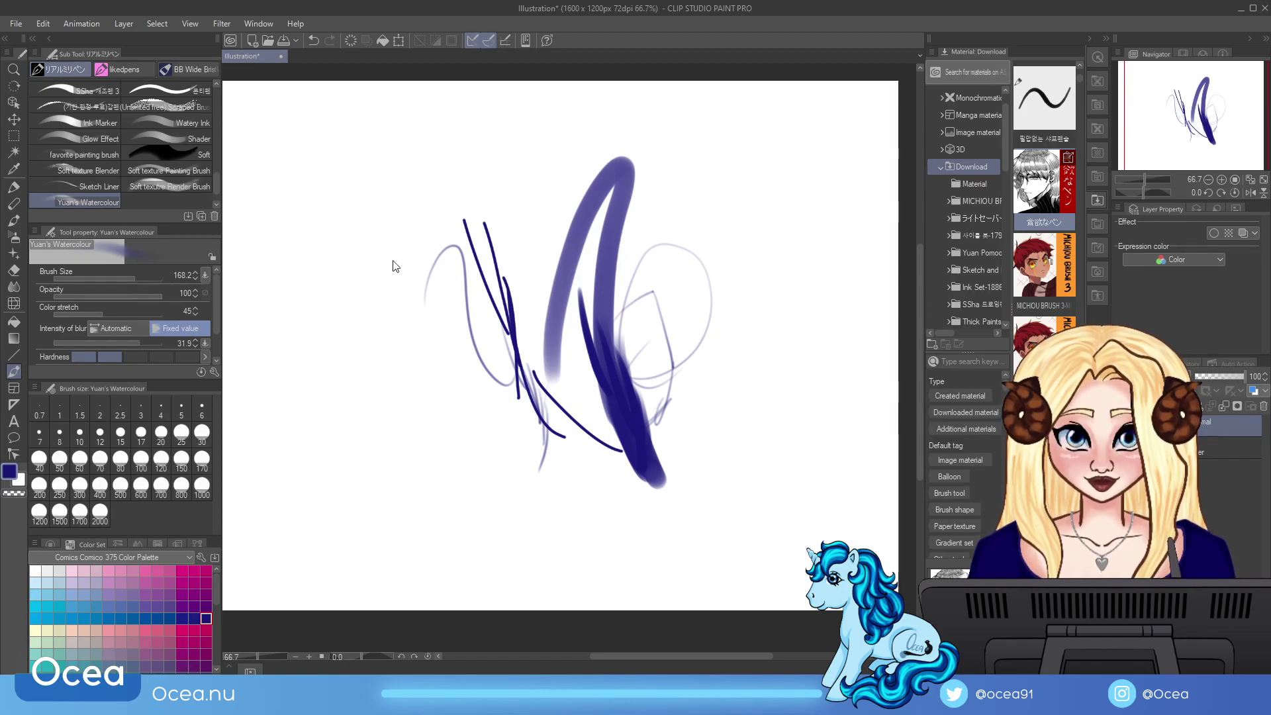
left_click_drag(535, 467, 541, 520)
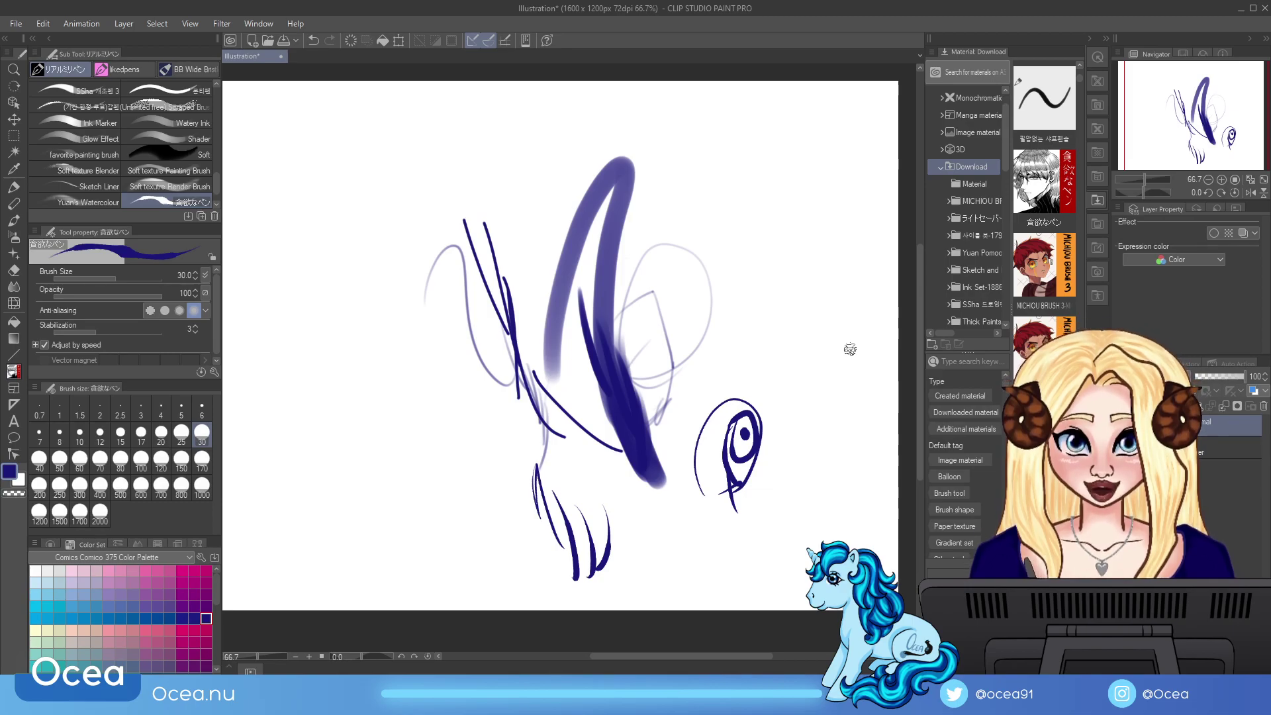
left_click(351, 41)
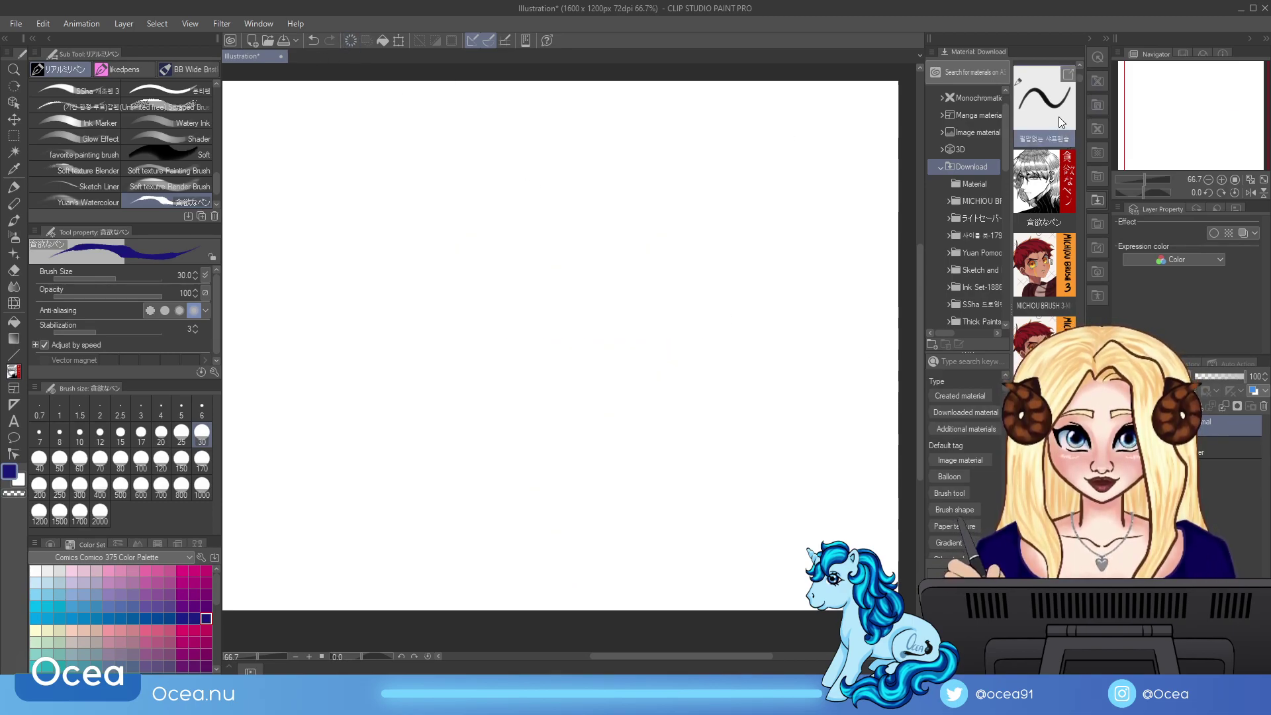
Step: Add 필압없는 샤프펜슬, sketch a head with it at size 25.2, and move the brush to likedpens
left_click_drag(216, 202, 216, 201)
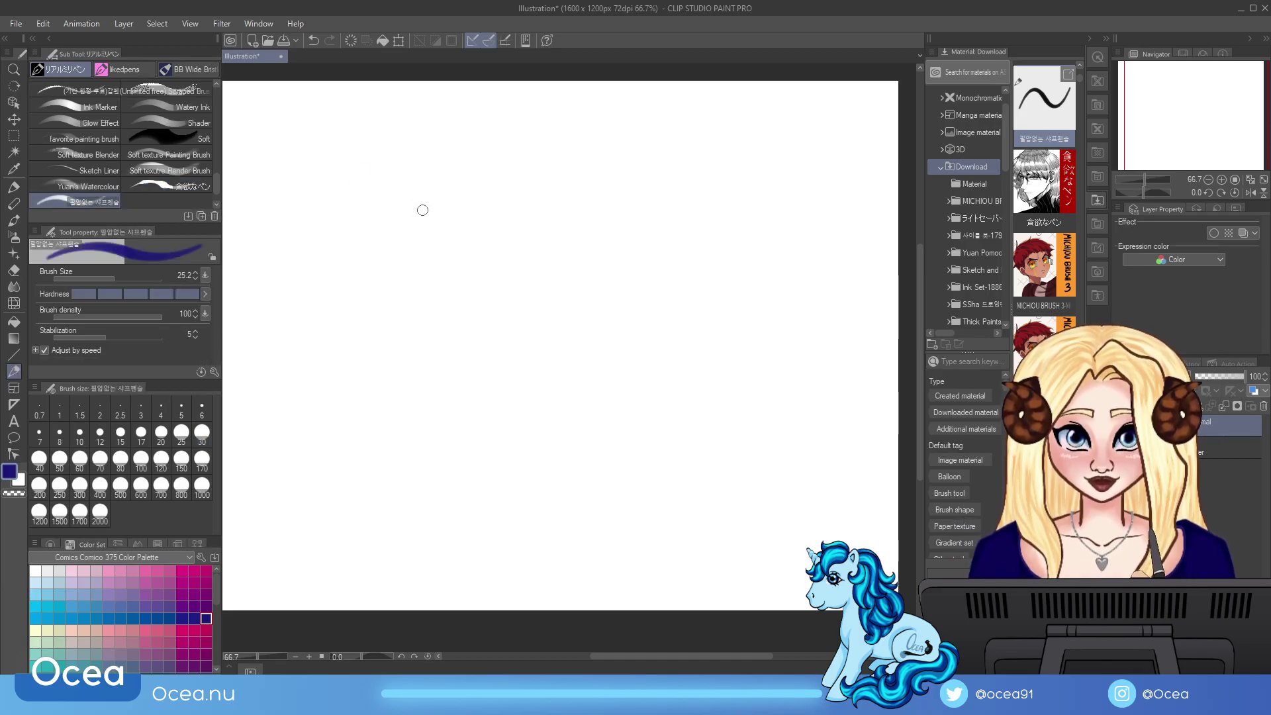
mouse_move(568, 212)
left_mouse_down()
mouse_move(636, 371)
mouse_move(590, 204)
mouse_move(559, 414)
left_mouse_up()
left_click_drag(538, 349, 563, 417)
left_click_drag(563, 424, 628, 395)
mouse_move(597, 420)
left_mouse_down()
mouse_move(631, 315)
mouse_move(647, 395)
left_mouse_up()
mouse_move(528, 293)
left_mouse_down()
mouse_move(529, 281)
mouse_move(640, 322)
left_mouse_up()
left_click_drag(98, 204, 136, 70)
Step: Add Fur 毛, build up a hanging tuft and a curved band of fur at size 150, and clear the layer
left_click(1080, 64)
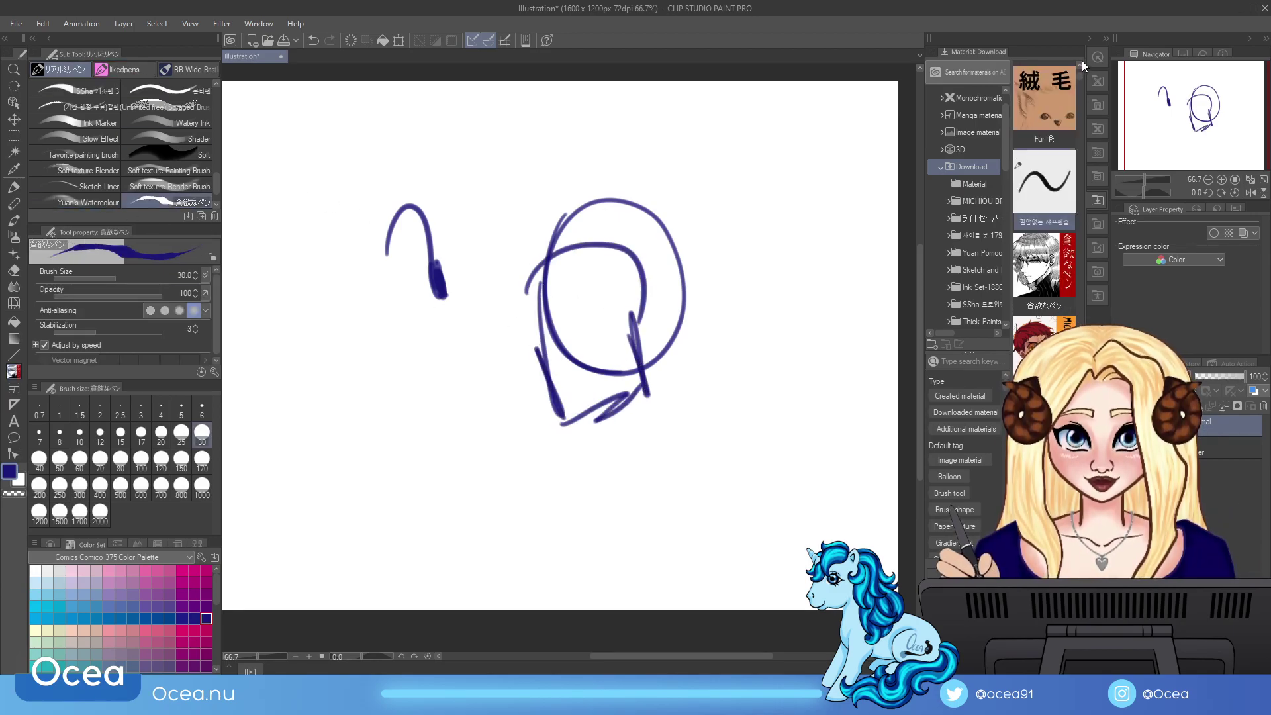
left_click(1080, 64)
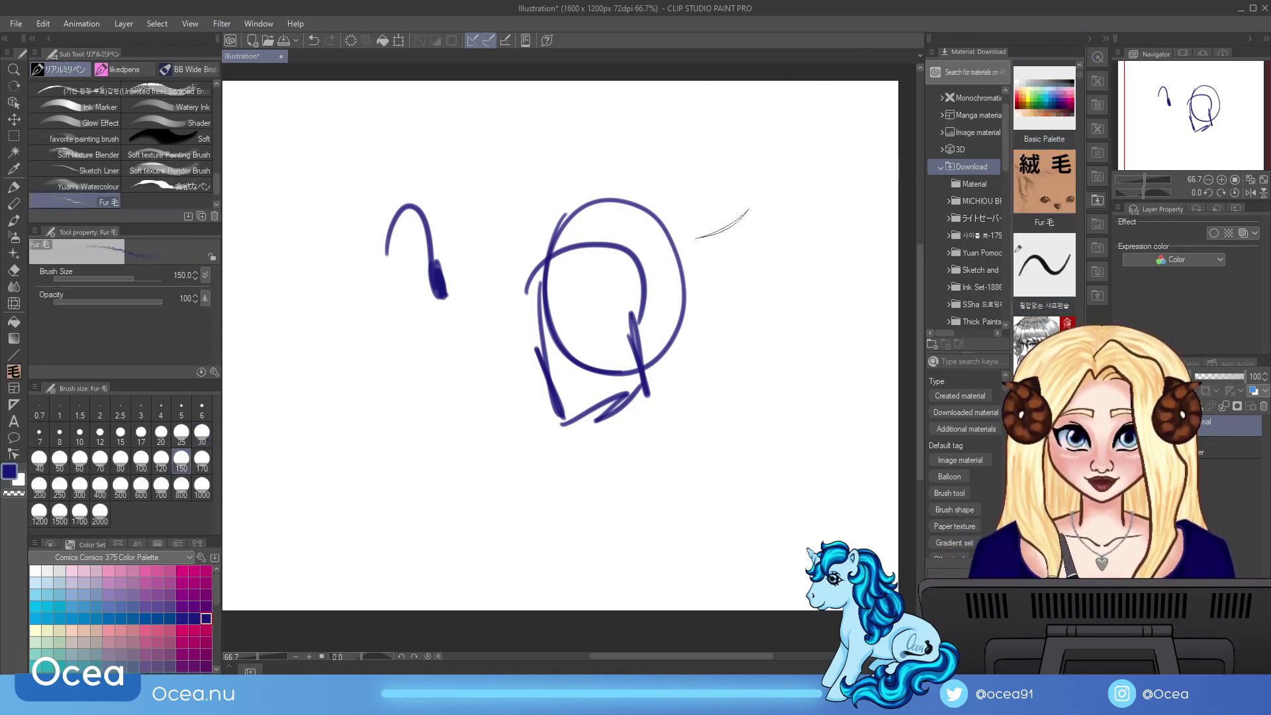
mouse_move(615, 289)
left_mouse_down()
mouse_move(656, 247)
mouse_move(733, 271)
mouse_move(741, 301)
mouse_move(724, 334)
mouse_move(741, 398)
mouse_move(736, 427)
mouse_move(724, 418)
mouse_move(724, 358)
mouse_move(735, 428)
mouse_move(700, 497)
mouse_move(707, 521)
mouse_move(737, 522)
mouse_move(750, 550)
mouse_move(707, 425)
mouse_move(717, 309)
mouse_move(771, 473)
left_mouse_up()
mouse_move(742, 338)
left_mouse_down()
mouse_move(725, 536)
mouse_move(738, 439)
mouse_move(702, 504)
mouse_move(748, 545)
mouse_move(718, 467)
mouse_move(738, 517)
left_mouse_up()
mouse_move(285, 311)
left_mouse_down()
mouse_move(345, 330)
mouse_move(529, 487)
left_mouse_up()
left_click_drag(363, 390, 581, 501)
left_click_drag(379, 365, 568, 491)
left_click_drag(403, 382, 551, 467)
left_click_drag(433, 394, 588, 473)
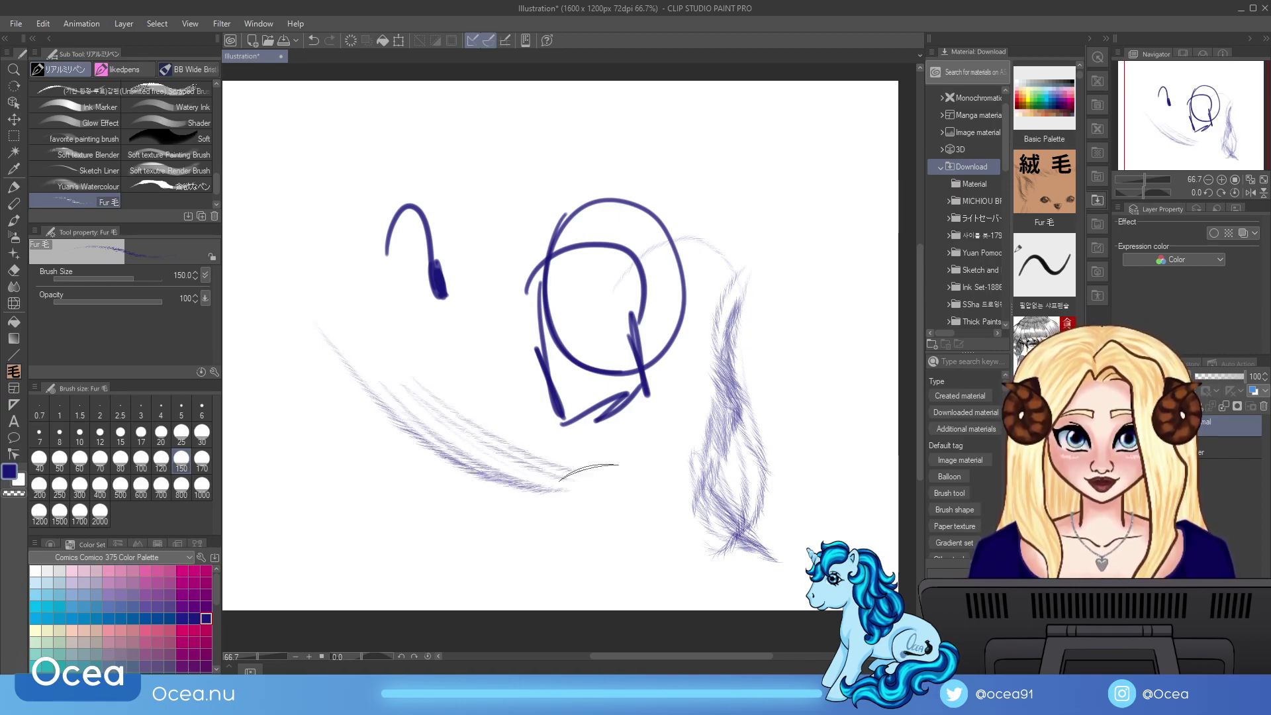
mouse_move(447, 431)
left_mouse_down()
mouse_move(573, 487)
mouse_move(592, 472)
left_mouse_up()
left_click_drag(482, 414, 625, 467)
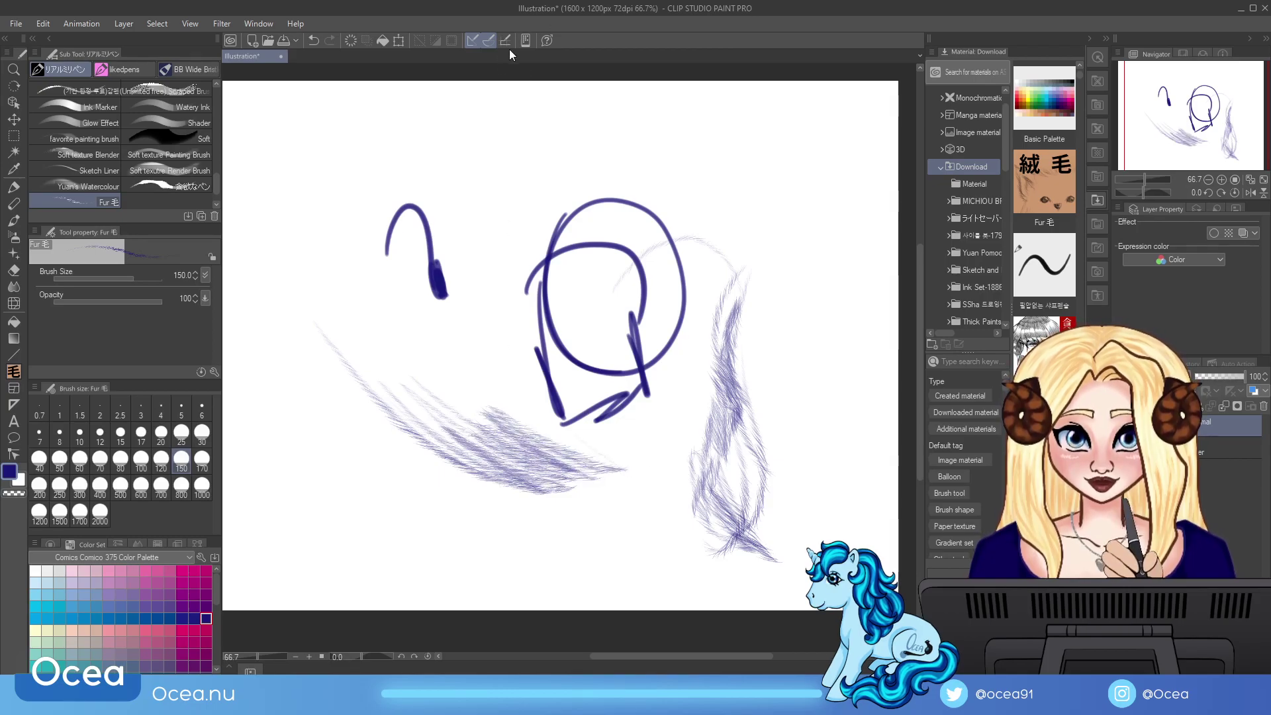
left_click(352, 40)
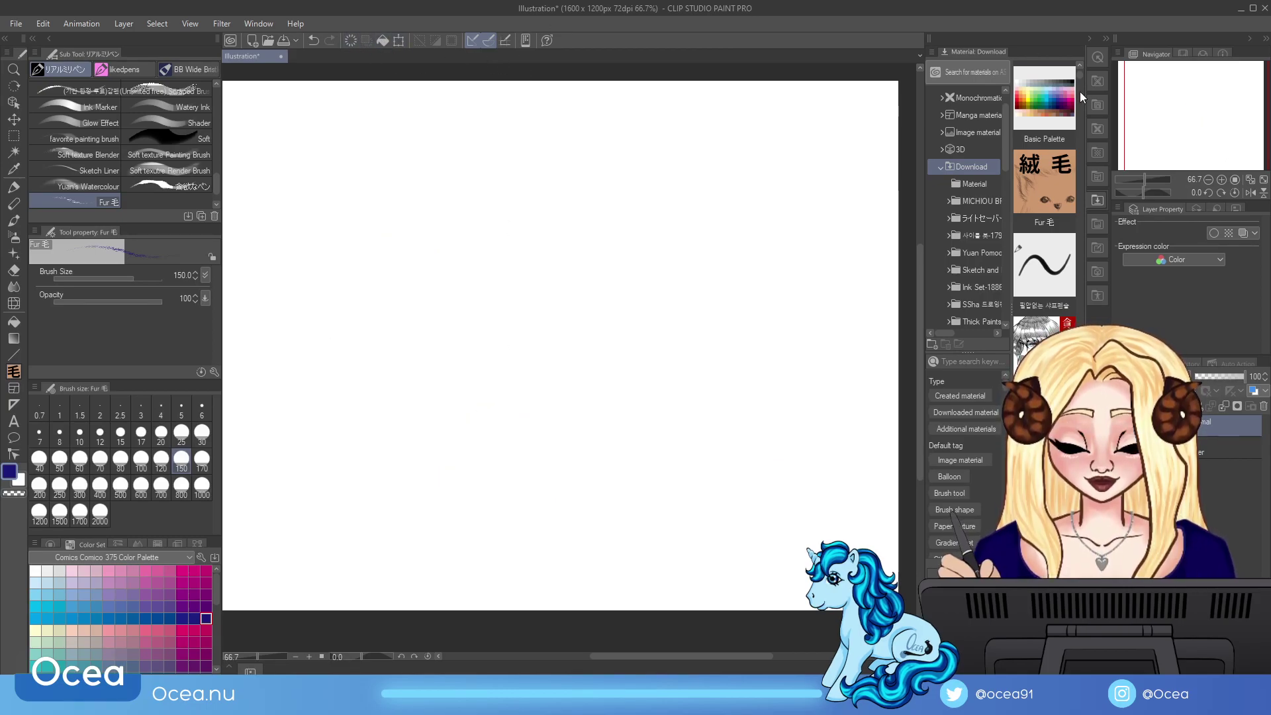
left_click(1079, 65)
left_click(1038, 257)
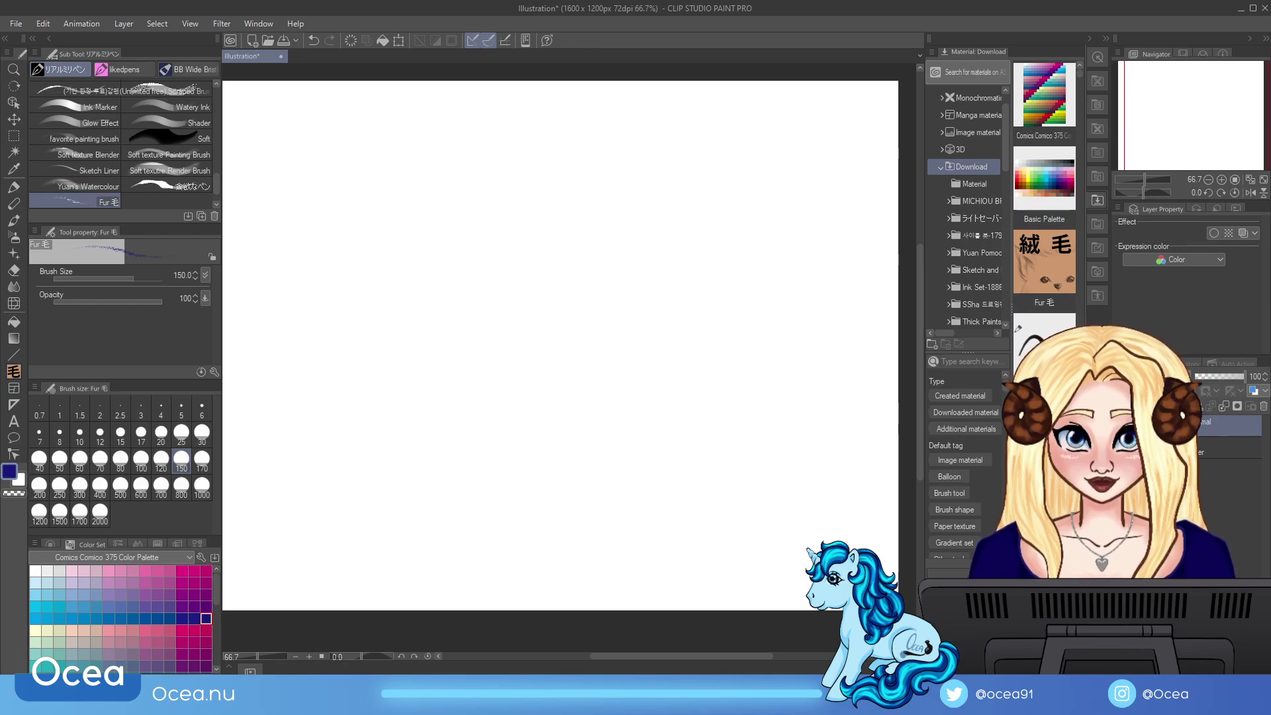
left_click_drag(822, 487, 800, 543)
key("ctrl+z")
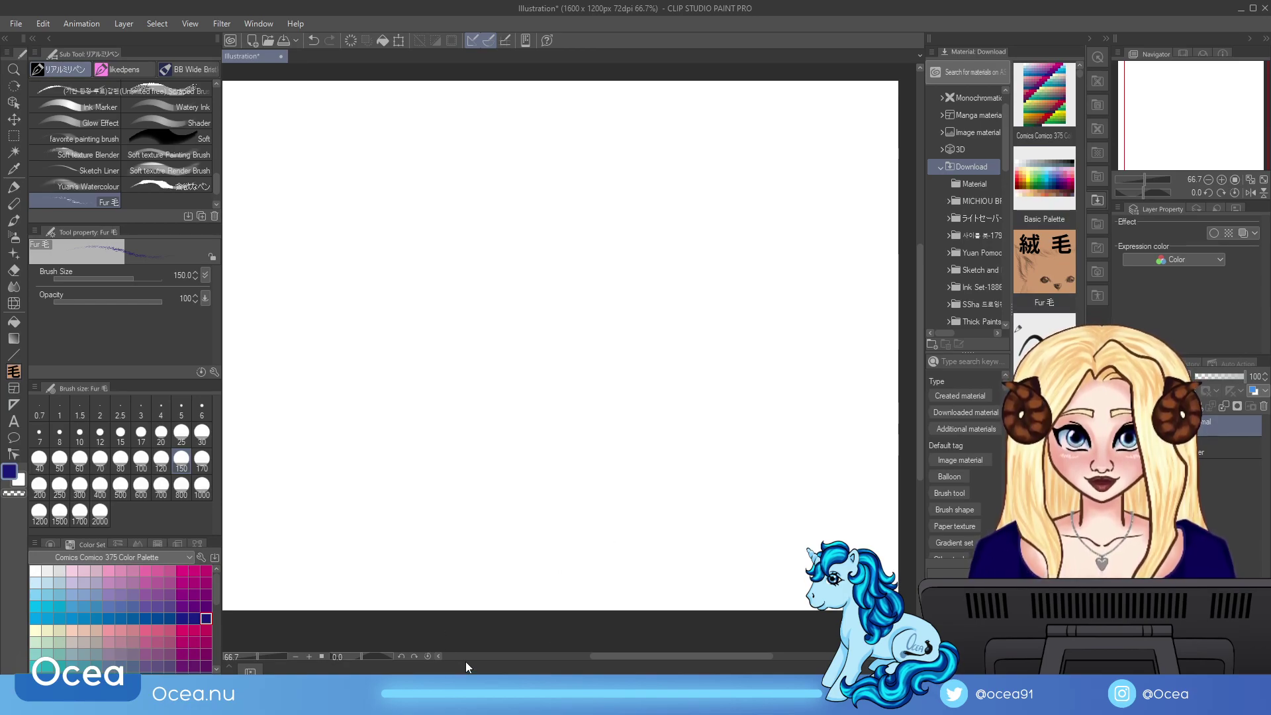
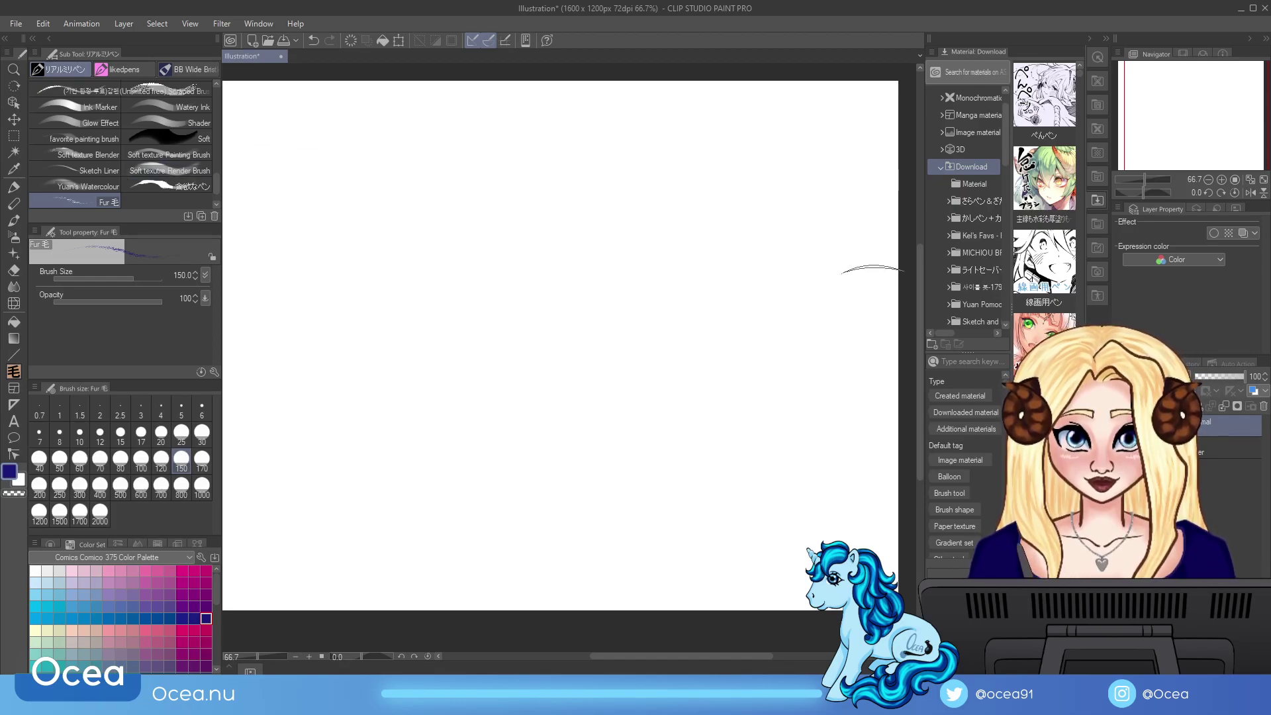
Step: Browse the downloaded materials and try to load the Skin Gradient Set into the color set list
scroll(1045, 164, "down", 10)
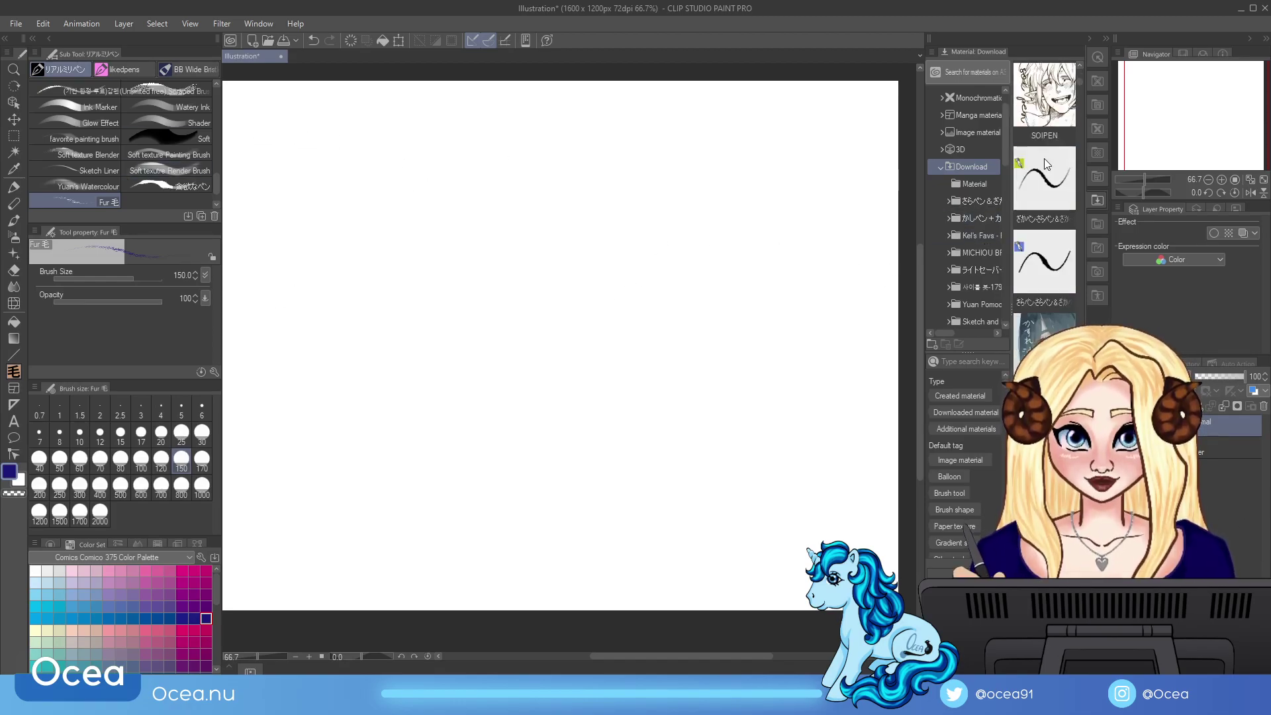
scroll(1045, 163, "up", 2)
scroll(1046, 164, "down", 8)
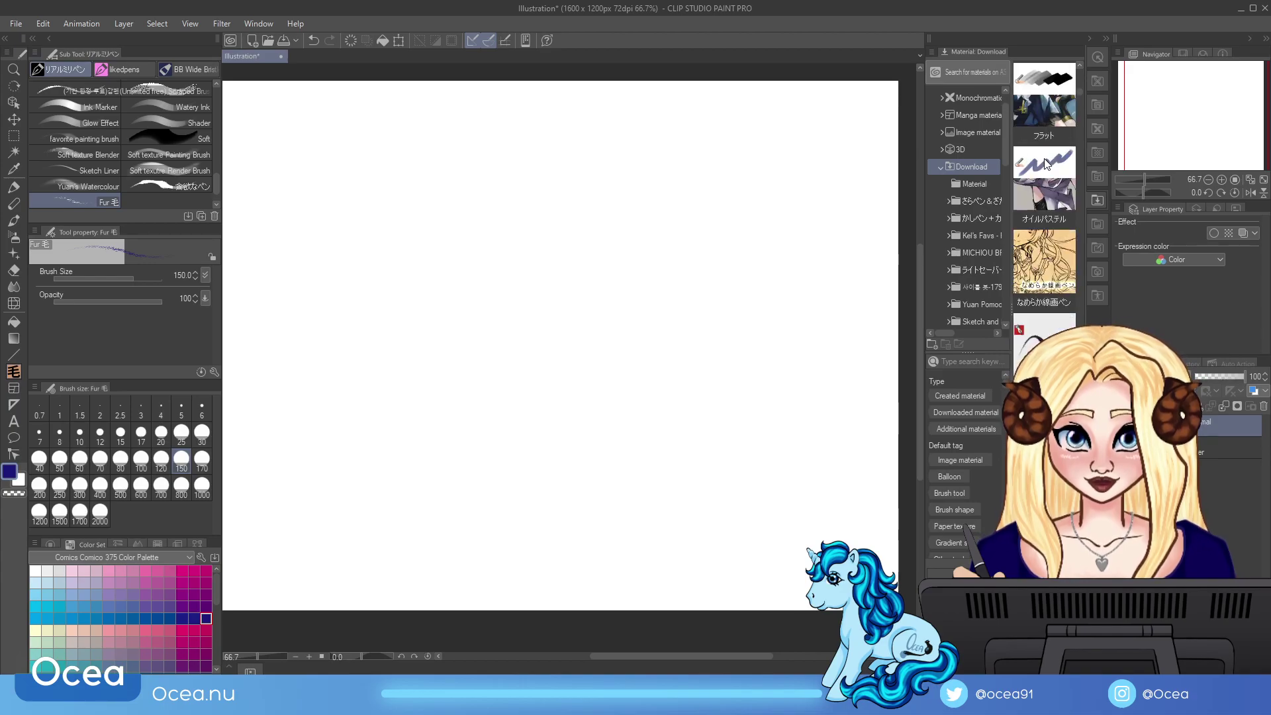
scroll(1045, 164, "down", 8)
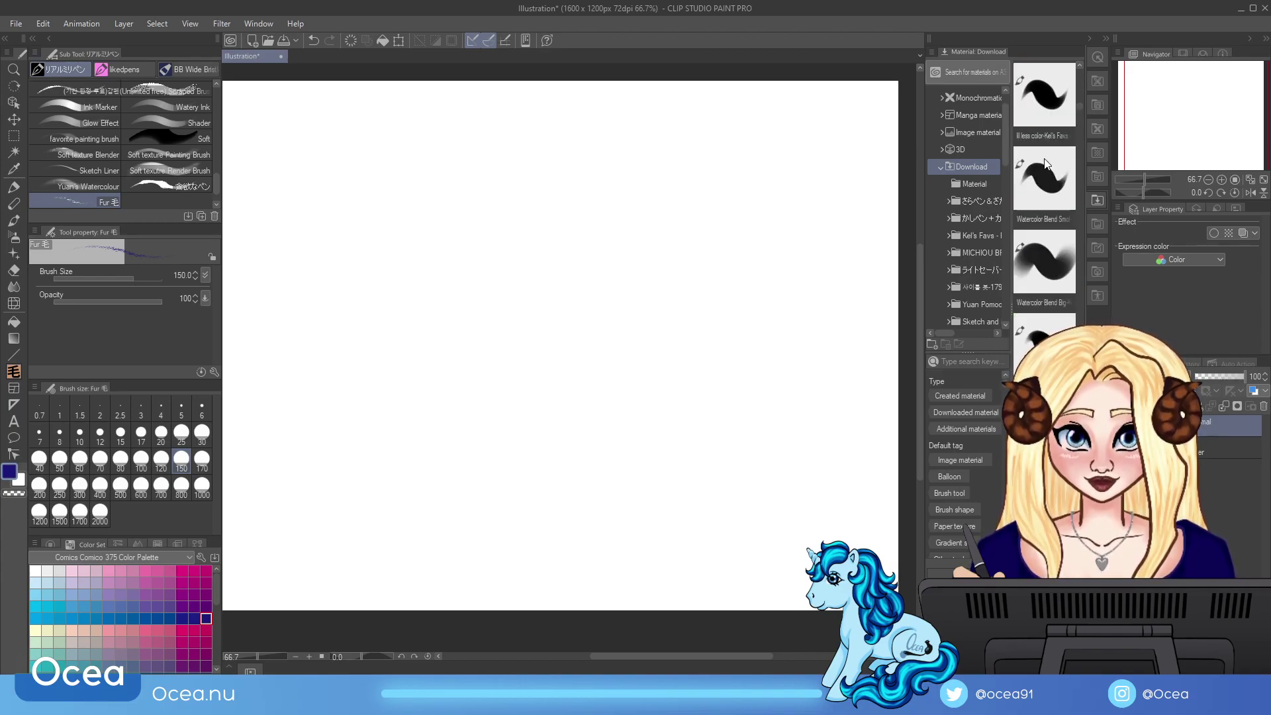
scroll(1044, 159, "down", 1)
scroll(1044, 159, "up", 1)
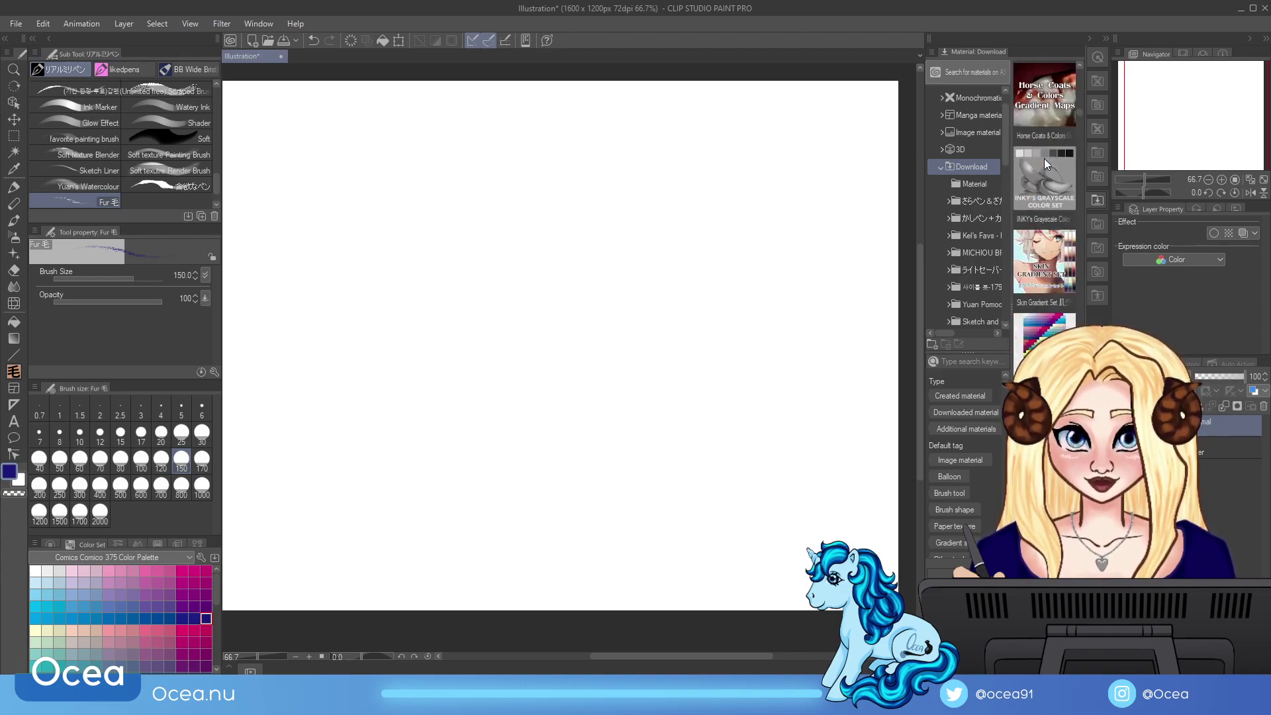
mouse_move(1045, 255)
left_mouse_down()
mouse_move(124, 547)
mouse_move(120, 563)
mouse_move(188, 562)
left_mouse_up()
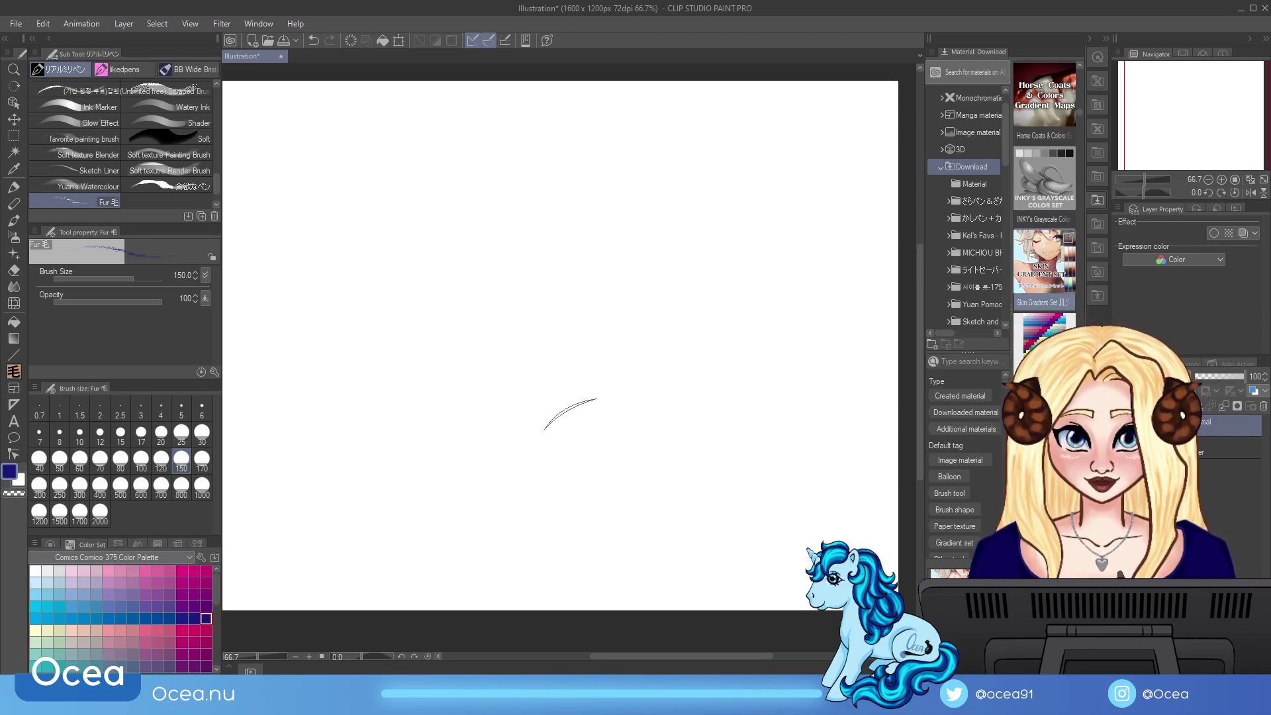
mouse_move(1045, 279)
left_mouse_down()
mouse_move(459, 504)
mouse_move(133, 562)
left_mouse_up()
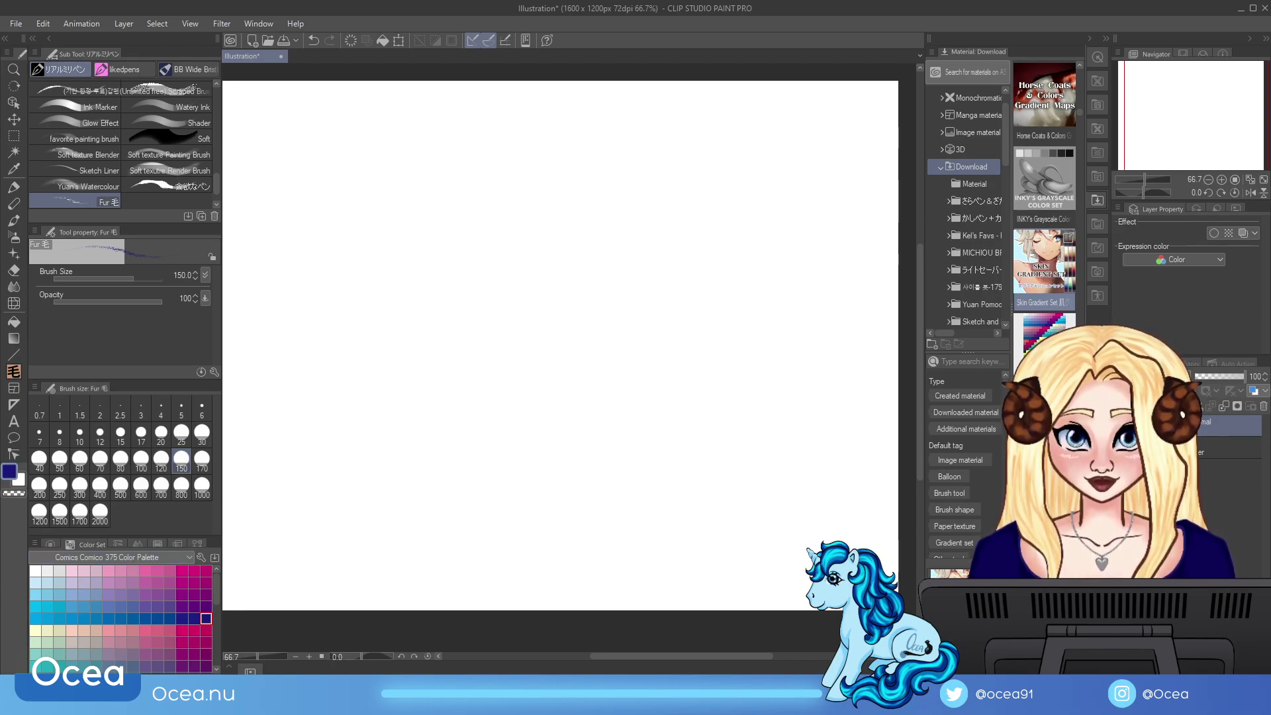
left_click_drag(1051, 292, 112, 567)
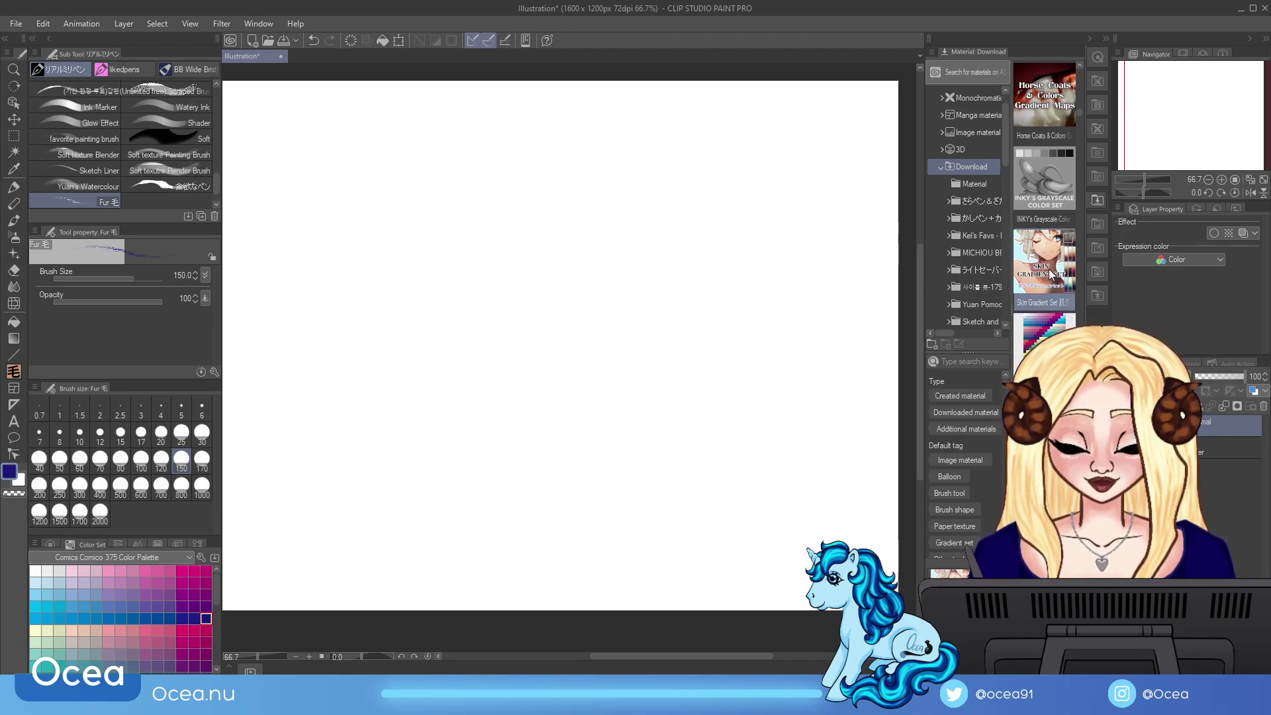
Step: Load INKY's Grayscale Color Set as a color set and add the Softer Blend brush from Kel's Favs
scroll(1050, 284, "up", 1)
left_click_drag(1051, 269, 171, 567)
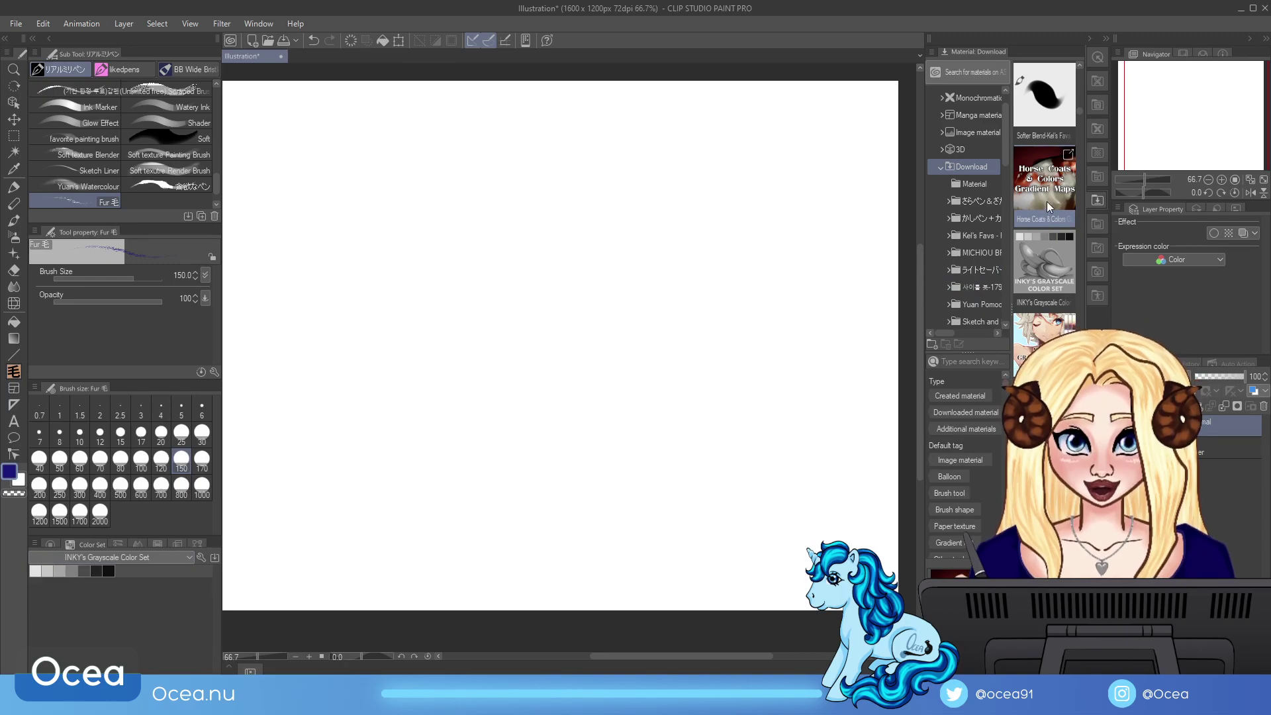
scroll(1058, 241, "up", 2)
left_click_drag(1059, 241, 200, 201)
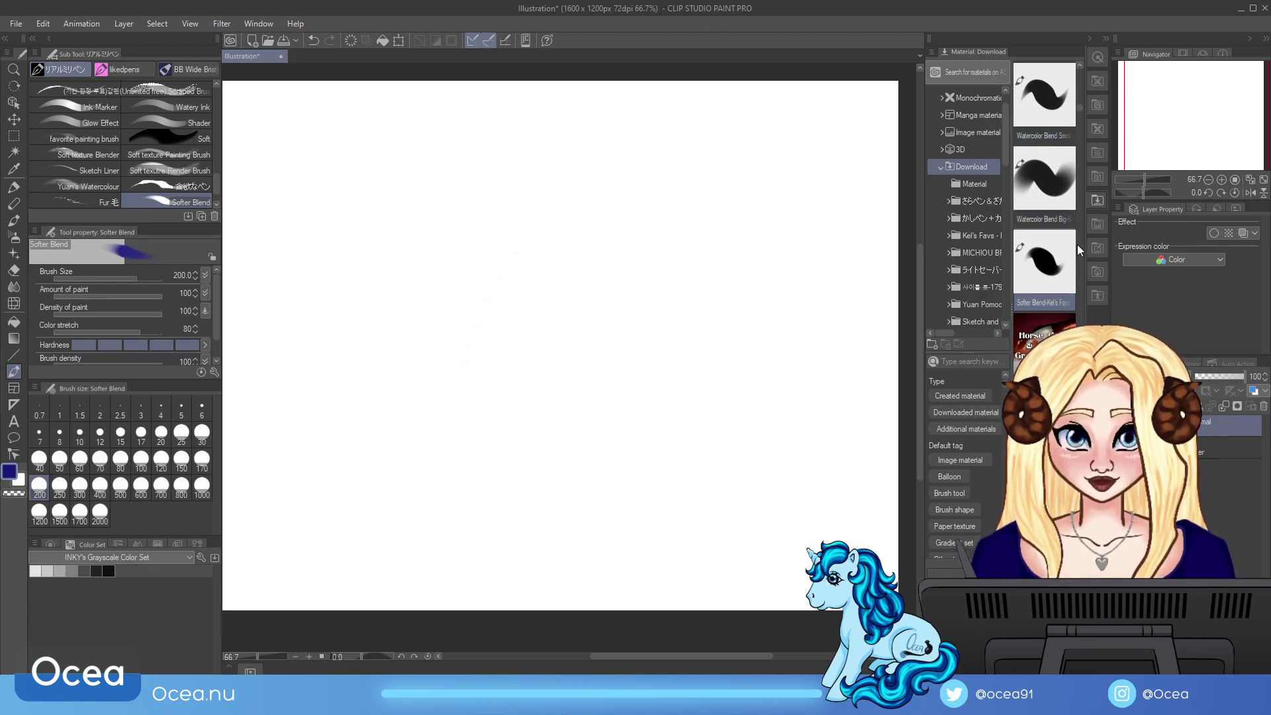
Step: Add the lil less color brush and test it in dark blue with wide strokes and size 30 strokes
scroll(1075, 80, "up", 2)
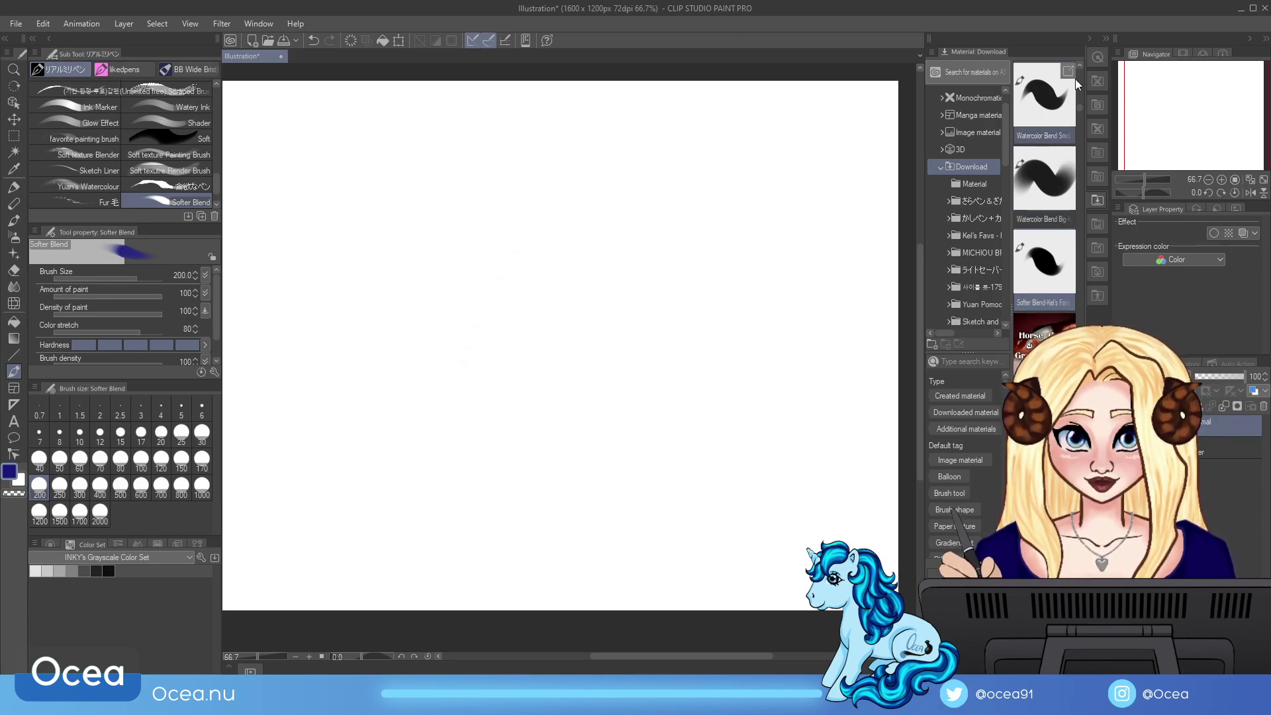
mouse_move(1045, 178)
left_mouse_down()
mouse_move(381, 264)
mouse_move(213, 208)
left_mouse_up()
mouse_move(489, 278)
left_mouse_down()
mouse_move(541, 315)
mouse_move(573, 401)
mouse_move(545, 289)
mouse_move(557, 390)
mouse_move(589, 460)
left_mouse_up()
left_click(207, 433)
mouse_move(594, 255)
left_mouse_down()
mouse_move(571, 358)
mouse_move(646, 457)
mouse_move(672, 468)
mouse_move(602, 472)
left_mouse_up()
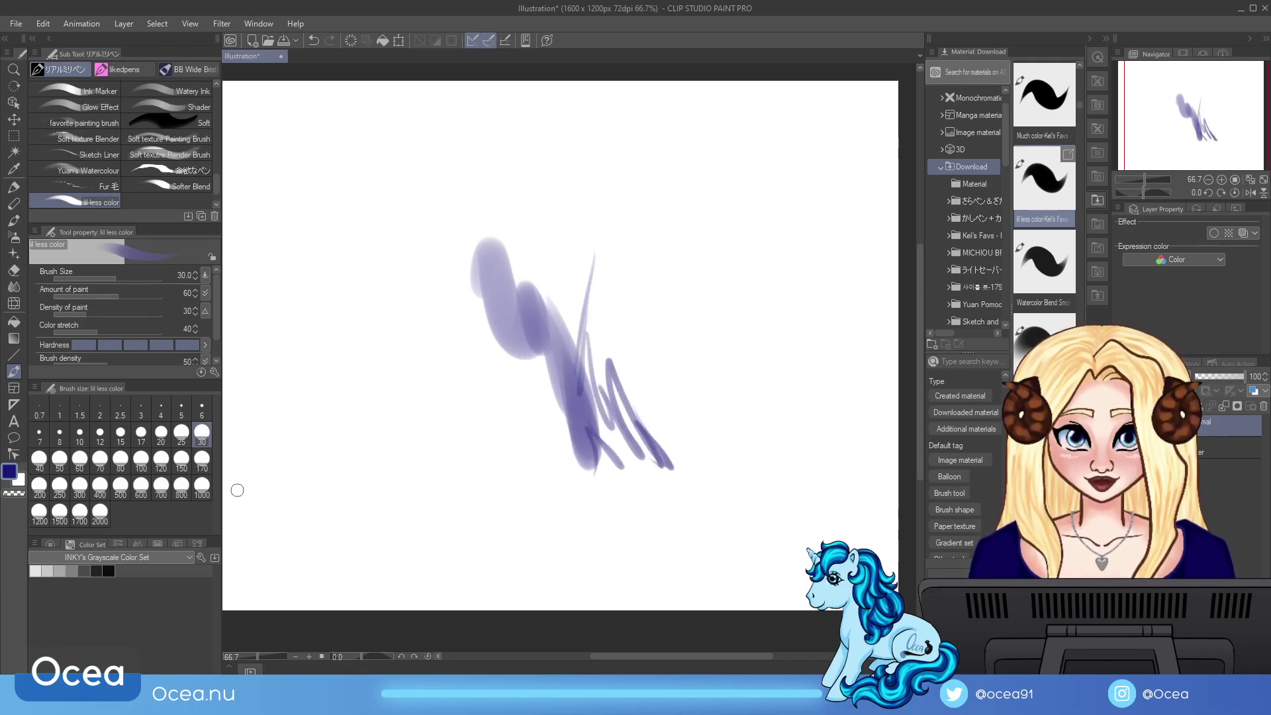
Step: Test lil less color with a dark gray from INKY's Grayscale Color Set over and beside the blue strokes, and sort the brush into likedpens
left_click(99, 570)
mouse_move(539, 420)
left_mouse_down()
mouse_move(568, 463)
mouse_move(596, 475)
mouse_move(620, 410)
mouse_move(681, 471)
left_mouse_up()
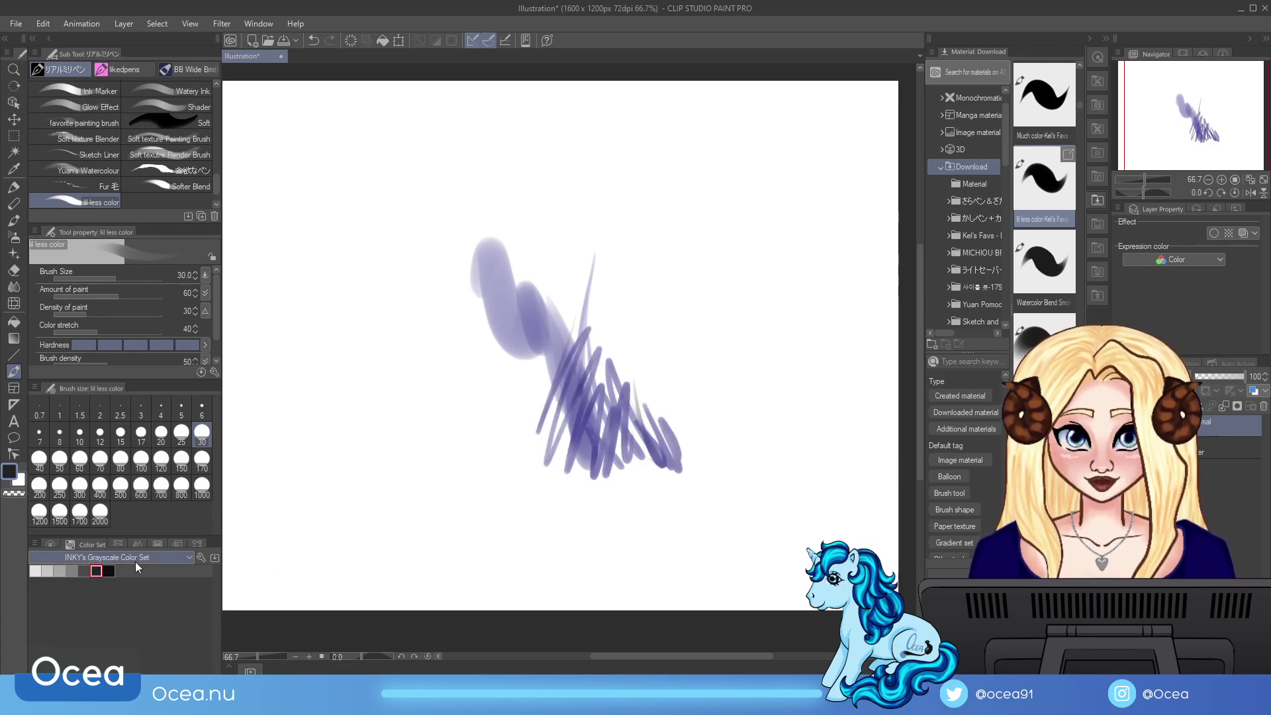
mouse_move(374, 381)
left_mouse_down()
mouse_move(434, 424)
mouse_move(531, 427)
left_mouse_up()
mouse_move(579, 441)
left_mouse_down()
mouse_move(562, 392)
mouse_move(550, 477)
mouse_move(530, 397)
left_mouse_up()
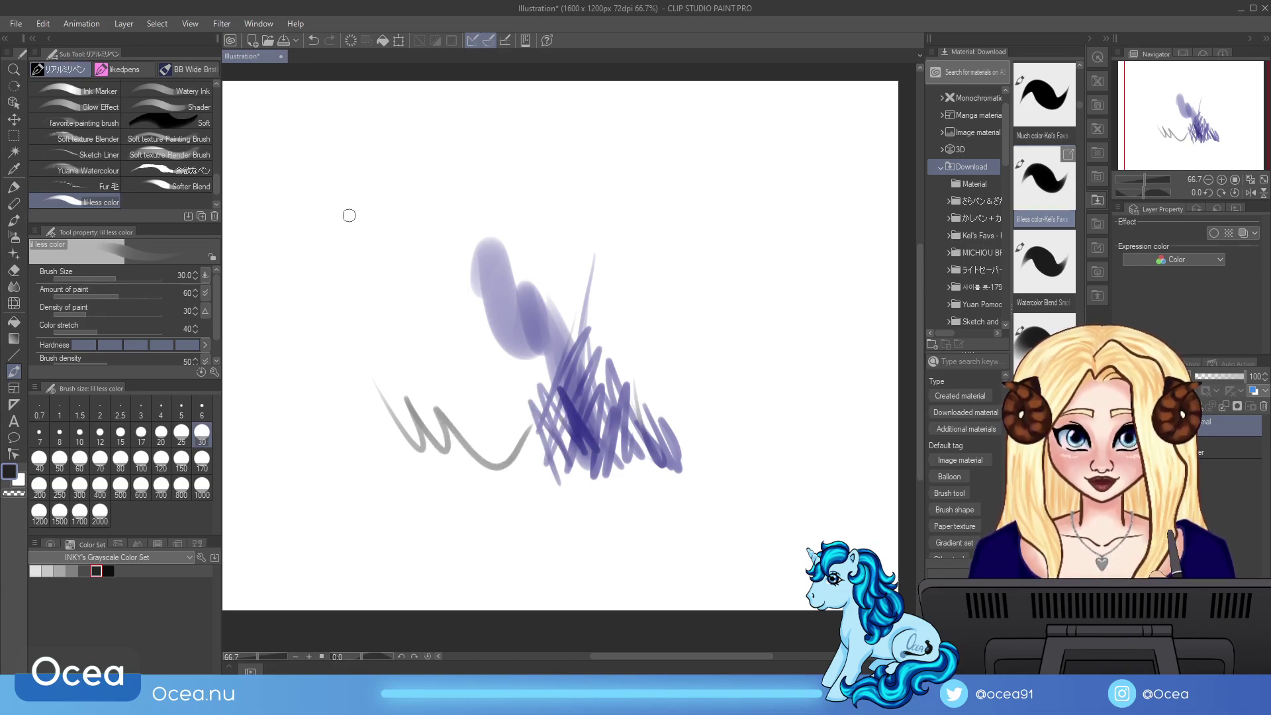
scroll(137, 97, "up", 1)
left_click(185, 202)
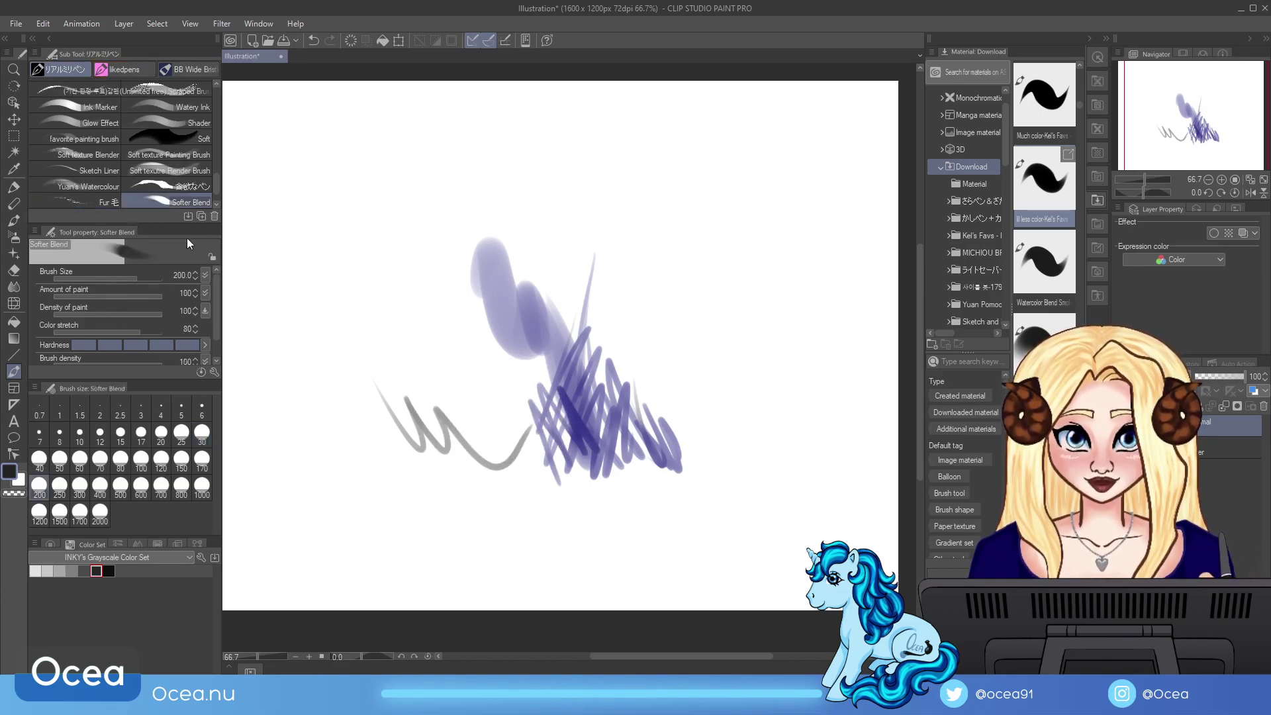
Step: Add the Much color brush, paint a dark blob and several tapered strokes with it at size 200, and move it to likedpens
left_click_drag(1048, 106, 208, 196)
left_click_drag(508, 249, 523, 262)
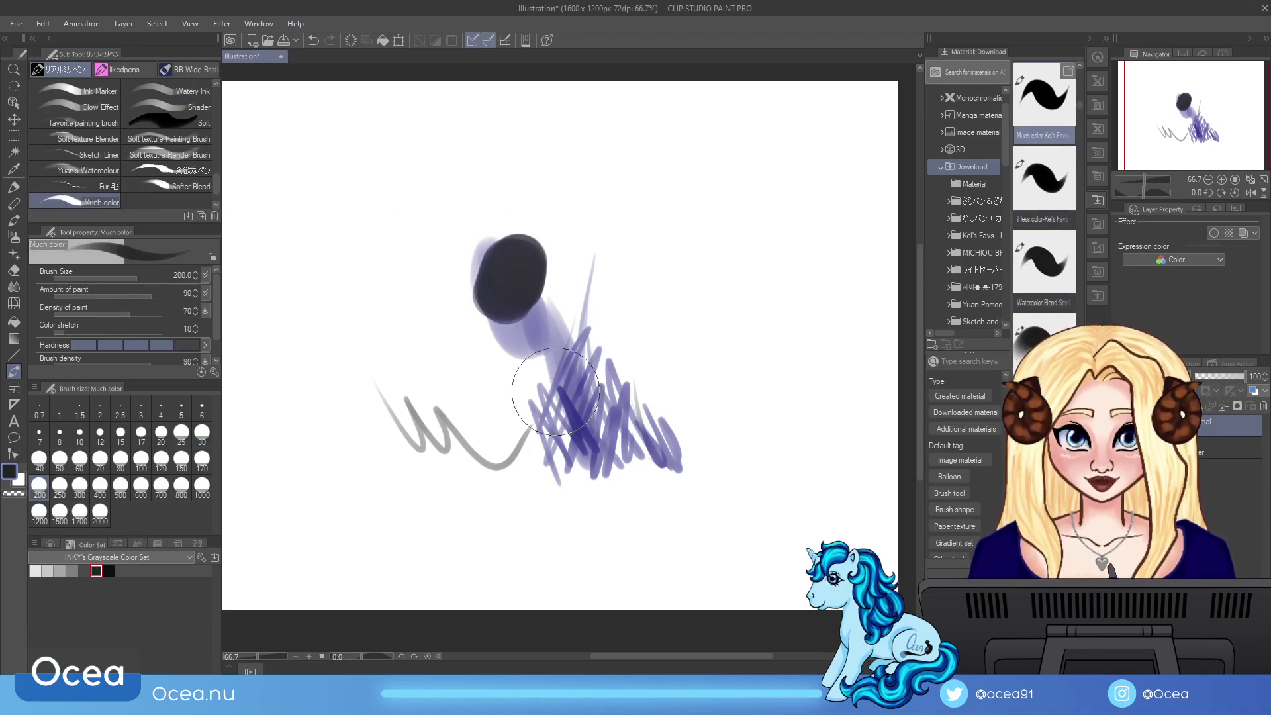
left_click_drag(557, 386, 547, 341)
left_click_drag(423, 376, 416, 300)
left_click_drag(434, 325, 504, 498)
left_click_drag(558, 437, 560, 255)
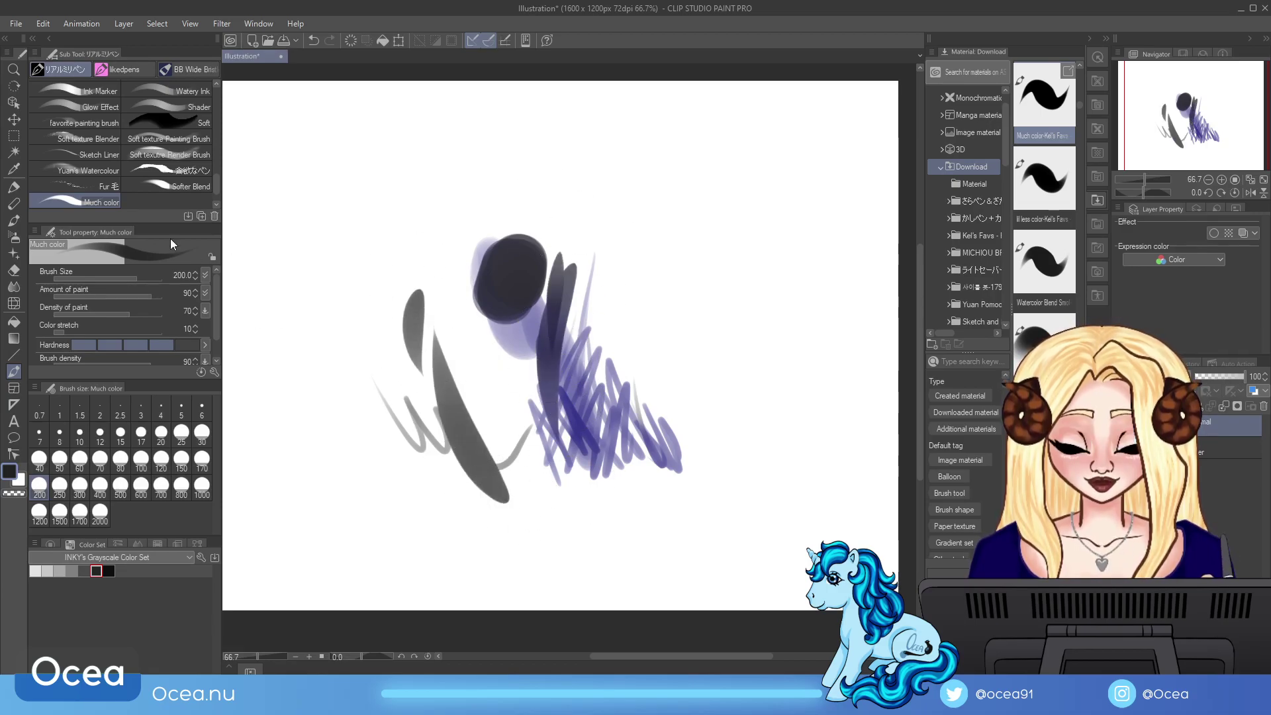
left_click_drag(107, 203, 133, 78)
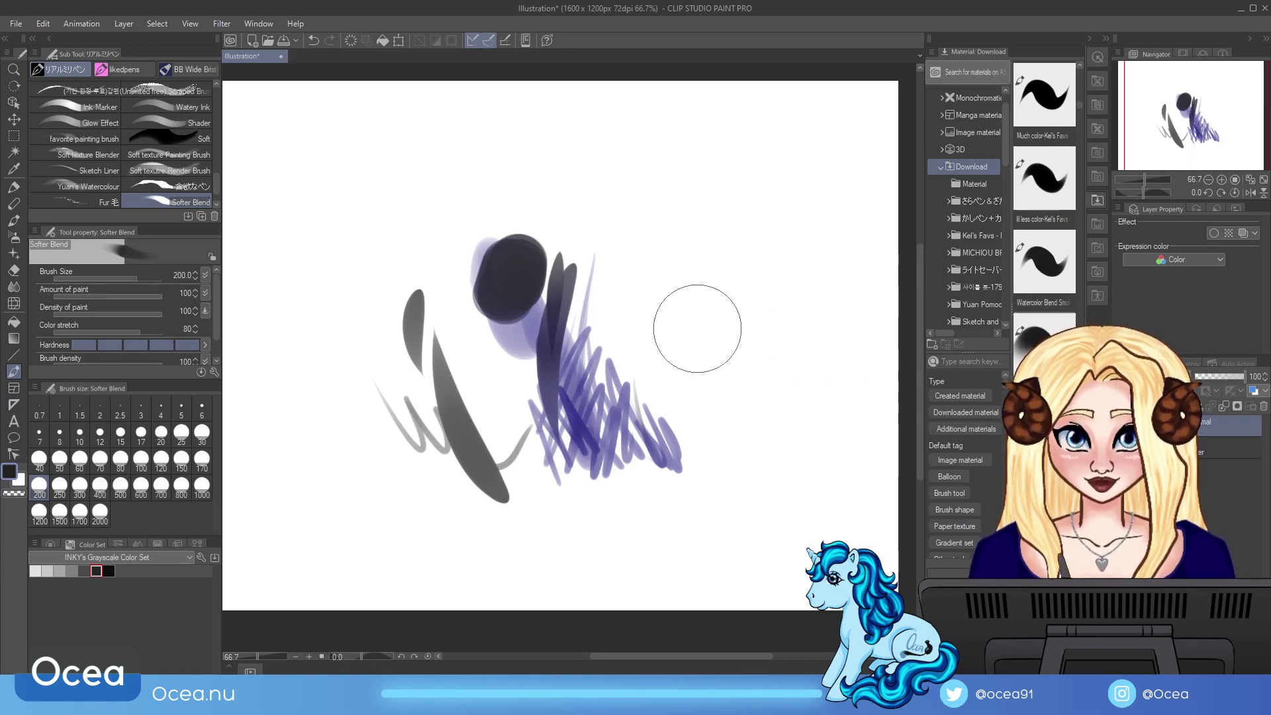
Step: Smudge the gray strokes and the dark blob with Softer Blend at size 200
scroll(213, 189, "down", 1)
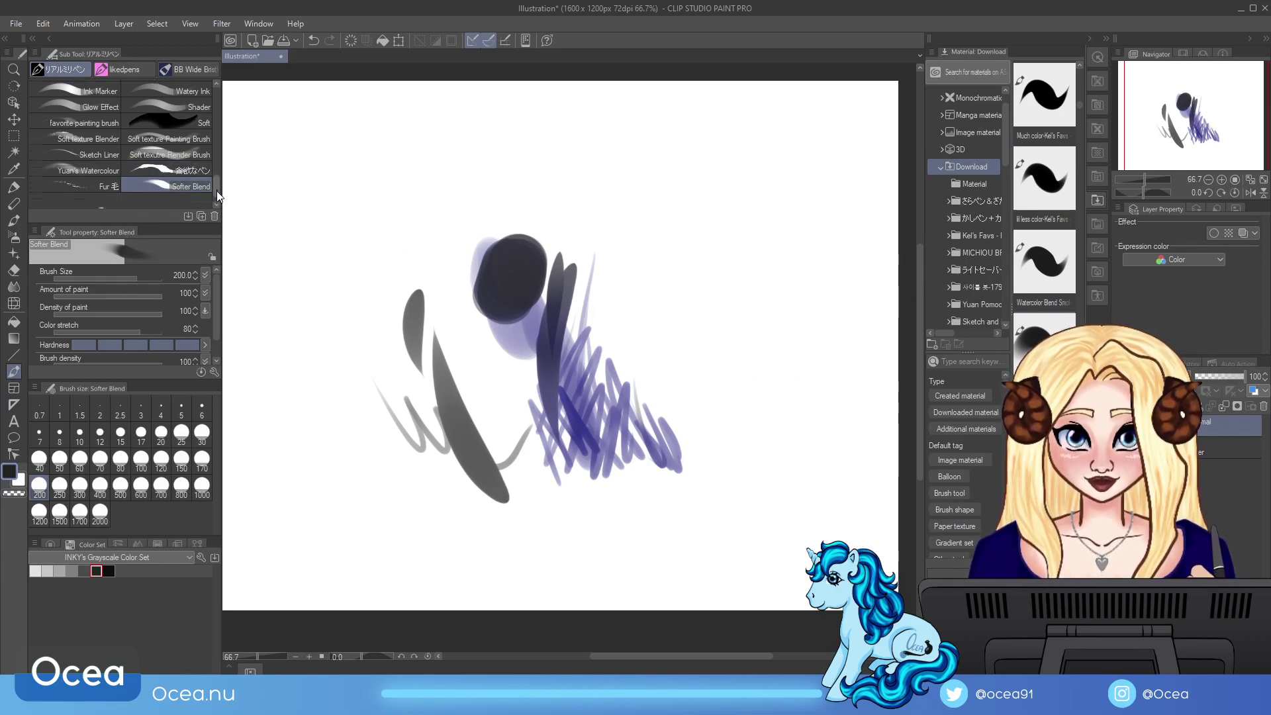
left_click_drag(412, 332, 418, 338)
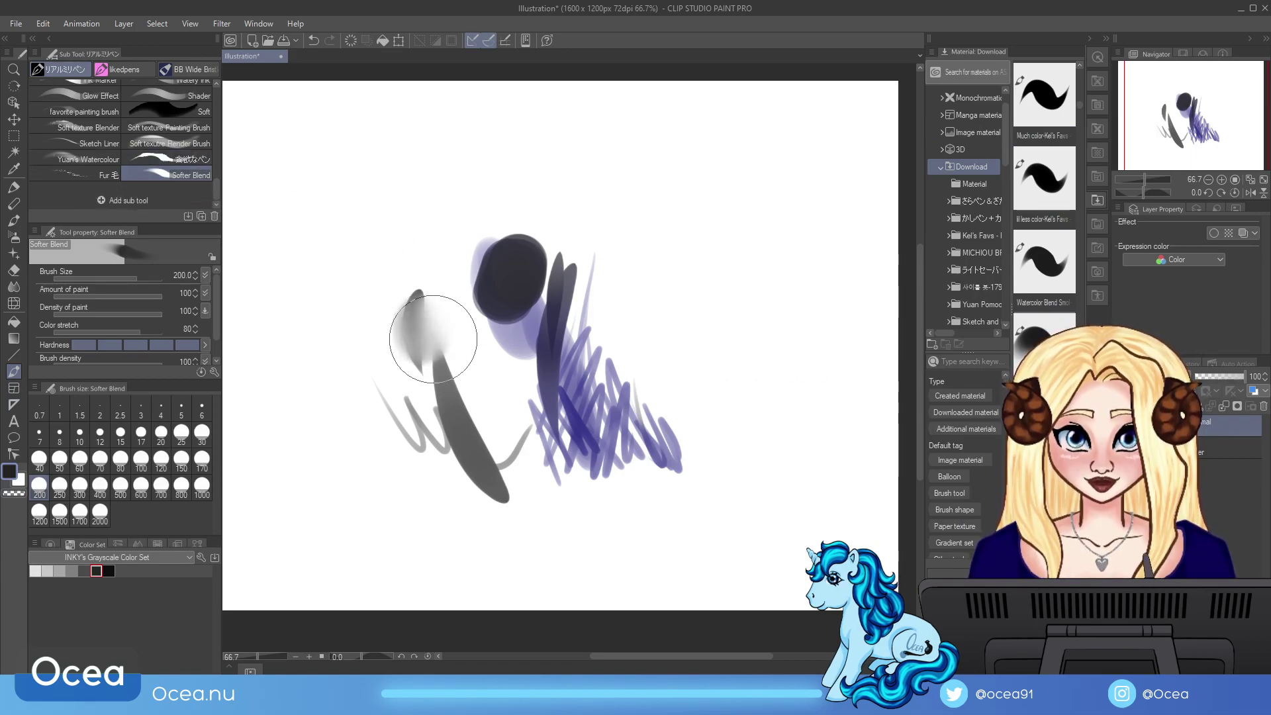
mouse_move(551, 291)
left_mouse_down()
mouse_move(539, 281)
mouse_move(553, 351)
mouse_move(563, 345)
left_mouse_up()
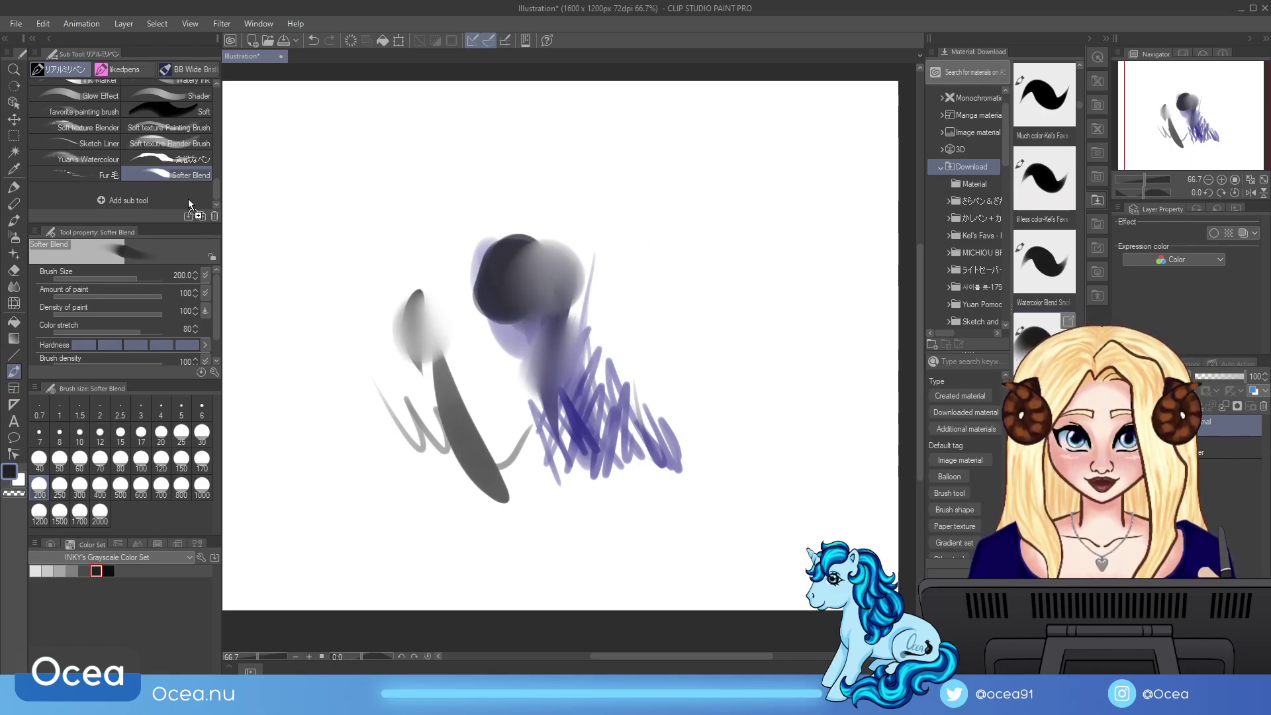
Step: Add the Watercolor Blend Big brush, paint broad soft strokes over the blue scribble and beside it, and move the brush to likedpens
mouse_move(596, 403)
left_mouse_down()
mouse_move(647, 369)
mouse_move(647, 384)
mouse_move(752, 285)
left_mouse_up()
mouse_move(704, 463)
left_mouse_down()
mouse_move(746, 515)
mouse_move(769, 500)
mouse_move(783, 409)
mouse_move(809, 385)
mouse_move(790, 313)
mouse_move(798, 425)
mouse_move(778, 510)
left_mouse_up()
left_click_drag(98, 193, 144, 69)
Step: Add 汗描くブラシ and draw several dark gray sweat-drop strokes over the test painting at size 102.5
left_click(1081, 64)
left_click(1081, 65)
left_click(1080, 65)
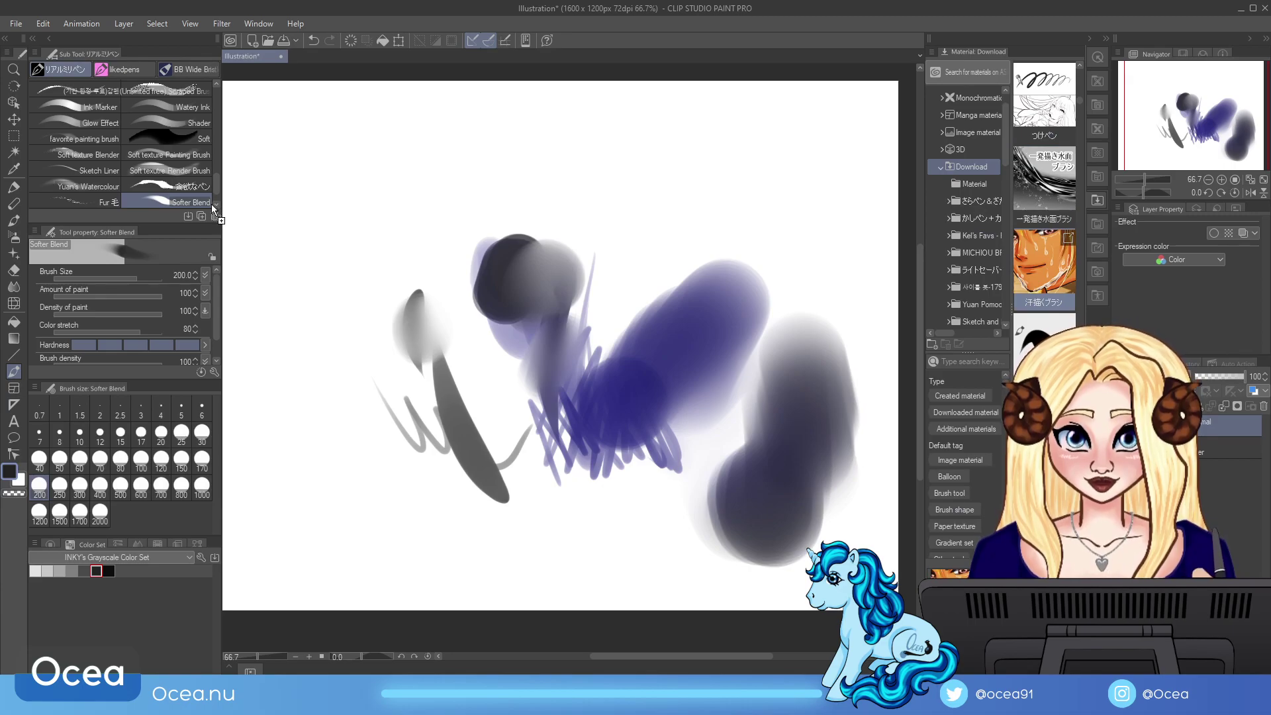
mouse_move(433, 174)
left_mouse_down()
mouse_move(440, 197)
mouse_move(497, 240)
mouse_move(555, 367)
left_mouse_up()
left_click_drag(663, 345, 692, 354)
left_click_drag(740, 314, 737, 401)
Step: Switch to the Comico 375 Color Palette, draw sweat drops in medium blue with 汗描くブラシ, and clear the layer
left_click(163, 561)
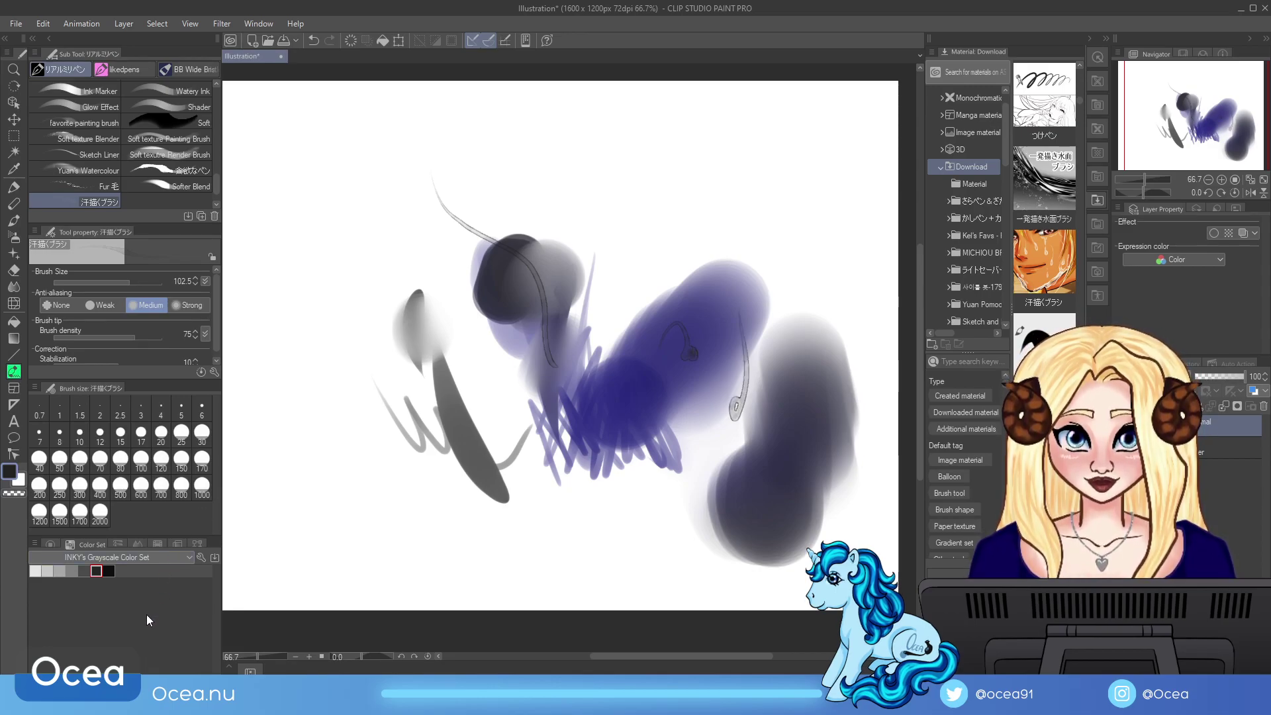
left_click(147, 619)
left_click(170, 618)
left_click_drag(712, 165, 749, 332)
left_click_drag(755, 255, 748, 325)
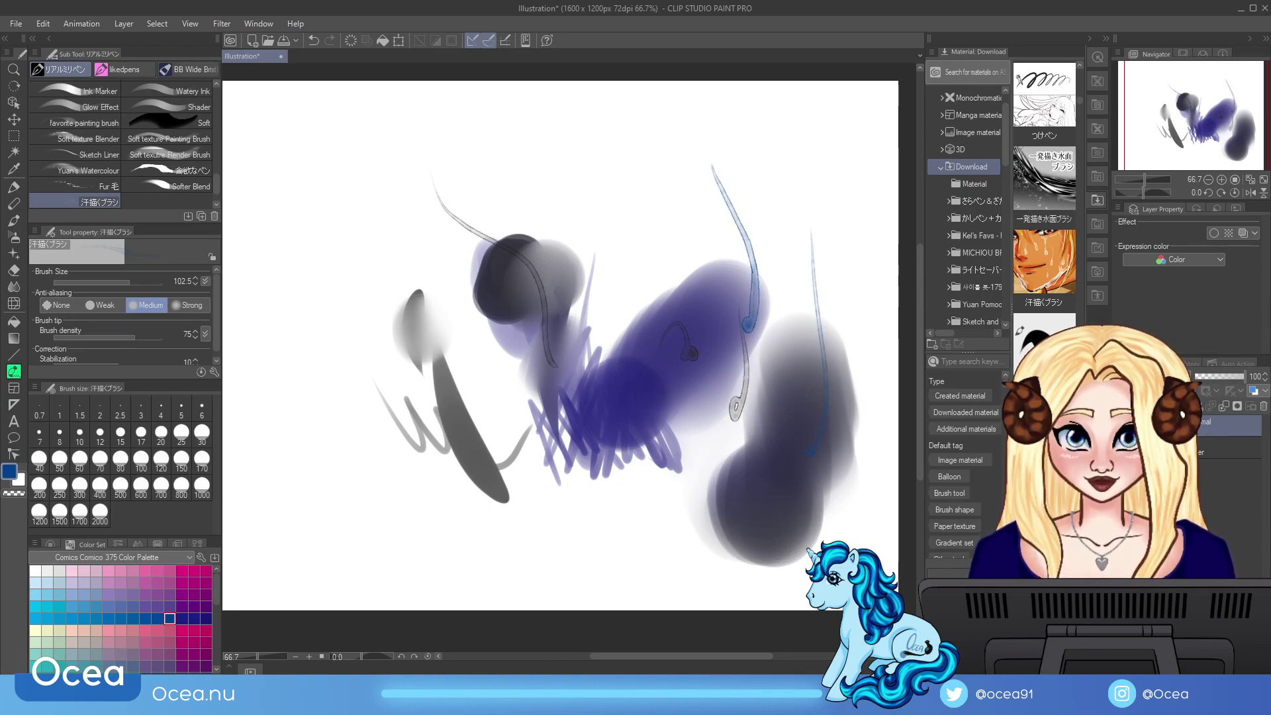
left_click(349, 43)
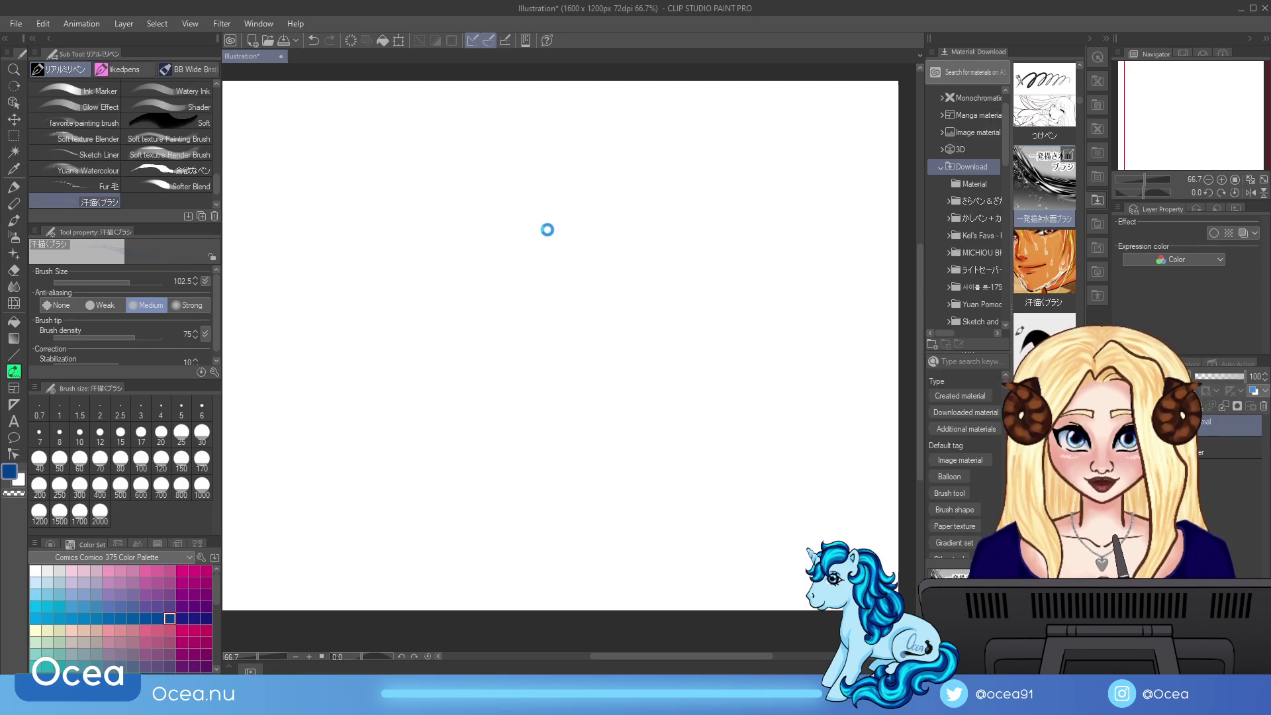
Step: Add 一発描き水面ブラシ, draw water loops at size 534, clear them, and paint a flowing water band diagonally across the canvas
mouse_move(628, 376)
left_mouse_down()
mouse_move(741, 240)
mouse_move(782, 262)
mouse_move(735, 371)
mouse_move(407, 444)
mouse_move(393, 535)
mouse_move(523, 532)
mouse_move(655, 424)
mouse_move(661, 437)
mouse_move(794, 430)
mouse_move(758, 409)
mouse_move(661, 402)
mouse_move(647, 438)
mouse_move(717, 462)
mouse_move(803, 447)
mouse_move(780, 411)
mouse_move(702, 407)
mouse_move(647, 423)
mouse_move(592, 490)
mouse_move(694, 521)
mouse_move(785, 502)
mouse_move(804, 458)
mouse_move(732, 434)
mouse_move(651, 497)
mouse_move(751, 509)
mouse_move(794, 450)
left_mouse_up()
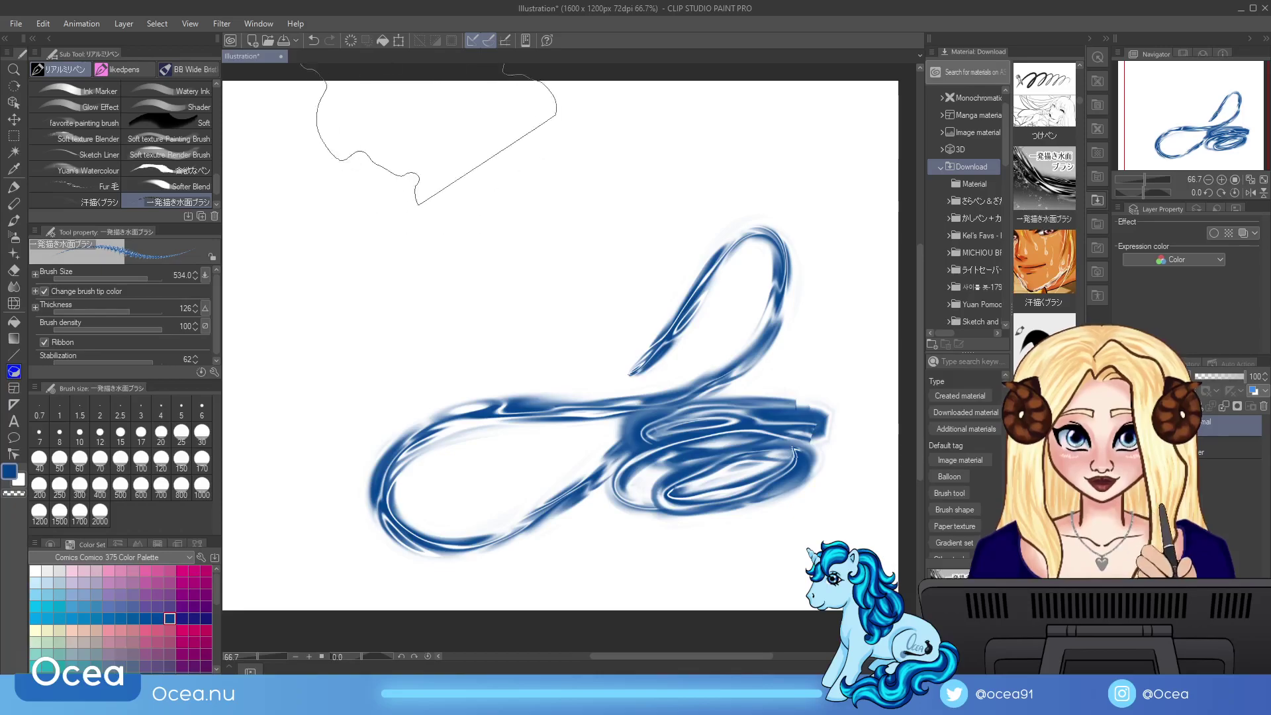
left_click(351, 40)
mouse_move(273, 153)
left_mouse_down()
mouse_move(398, 142)
mouse_move(498, 265)
mouse_move(610, 335)
mouse_move(744, 341)
mouse_move(832, 397)
mouse_move(861, 457)
mouse_move(881, 464)
left_mouse_up()
mouse_move(298, 152)
left_mouse_down()
mouse_move(428, 192)
mouse_move(570, 344)
mouse_move(781, 371)
mouse_move(874, 490)
mouse_move(887, 463)
mouse_move(905, 512)
left_mouse_up()
mouse_move(835, 463)
left_mouse_down()
mouse_move(892, 477)
mouse_move(845, 494)
mouse_move(577, 378)
mouse_move(694, 403)
mouse_move(772, 395)
mouse_move(806, 415)
mouse_move(847, 448)
mouse_move(891, 546)
left_mouse_up()
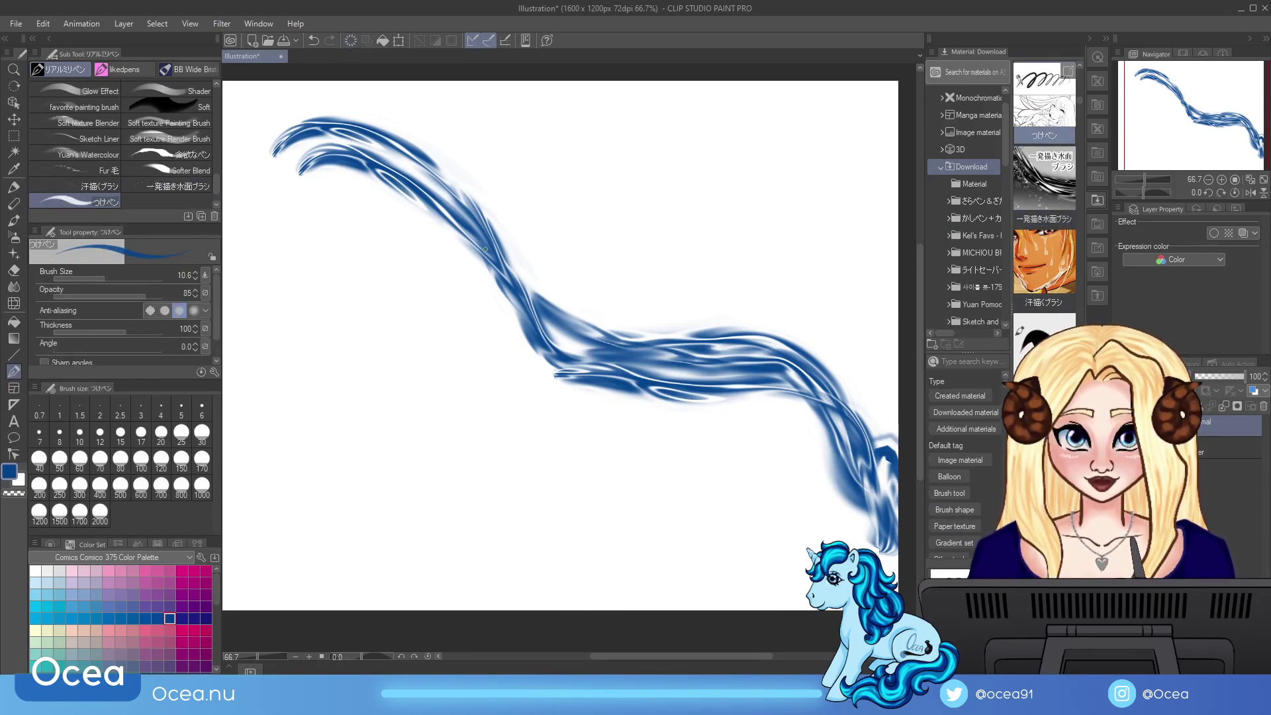
Step: Clear the water band, draw curves and tapered strokes with the added つけペン at size 10.6, and move it to likedpens
left_click(352, 43)
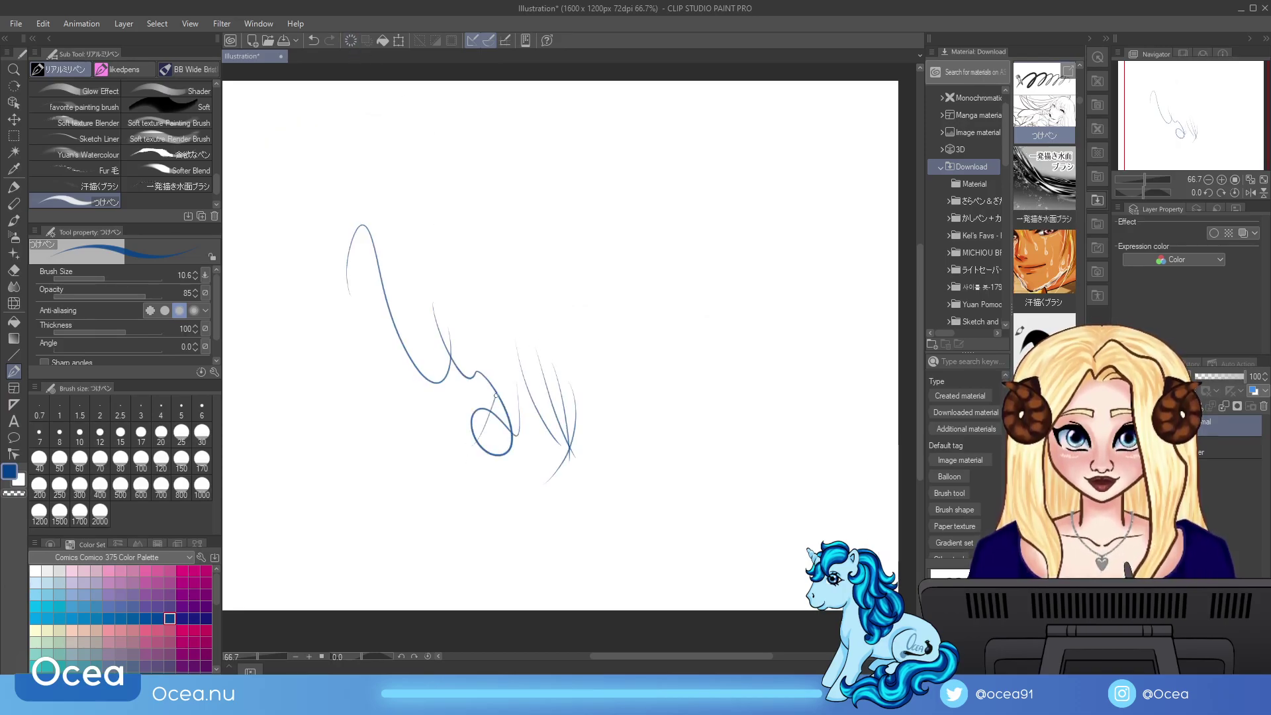
left_click_drag(97, 204, 136, 71)
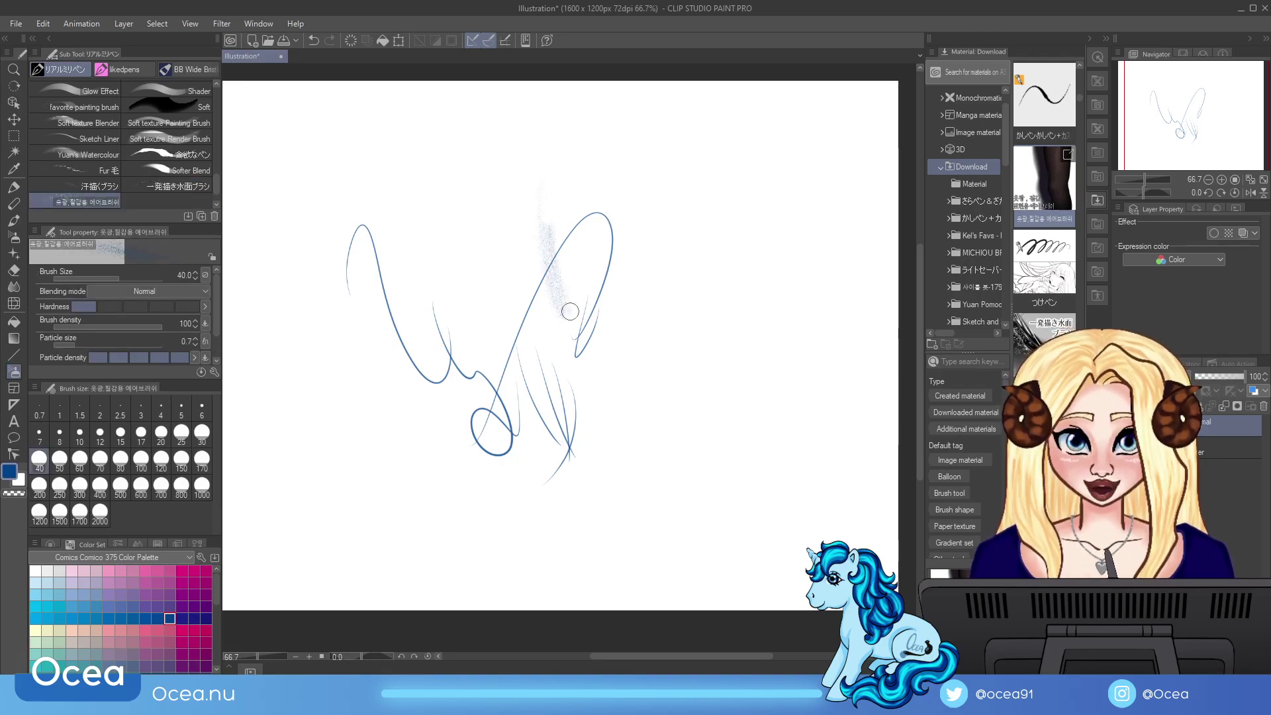
Step: Clear the airbrush test, add かしペン, and scribble a zigzag of fine lines with it at size 10
left_click(351, 41)
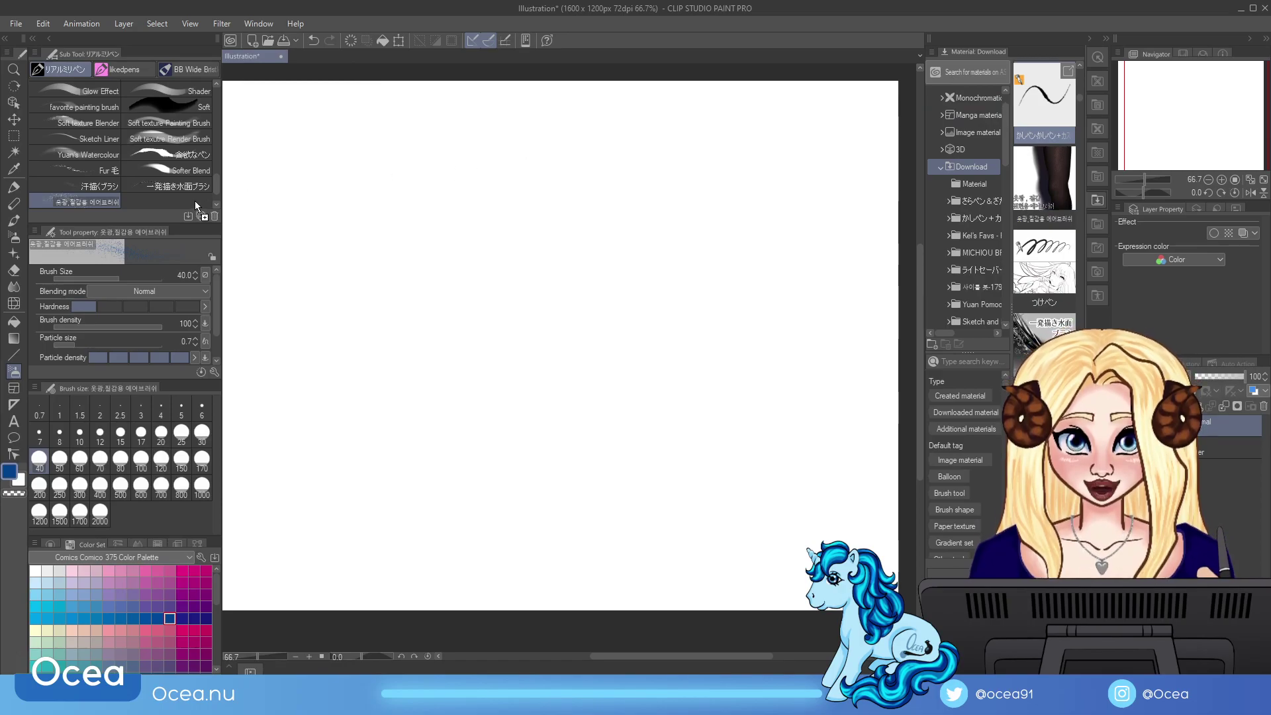
left_click_drag(480, 245, 512, 376)
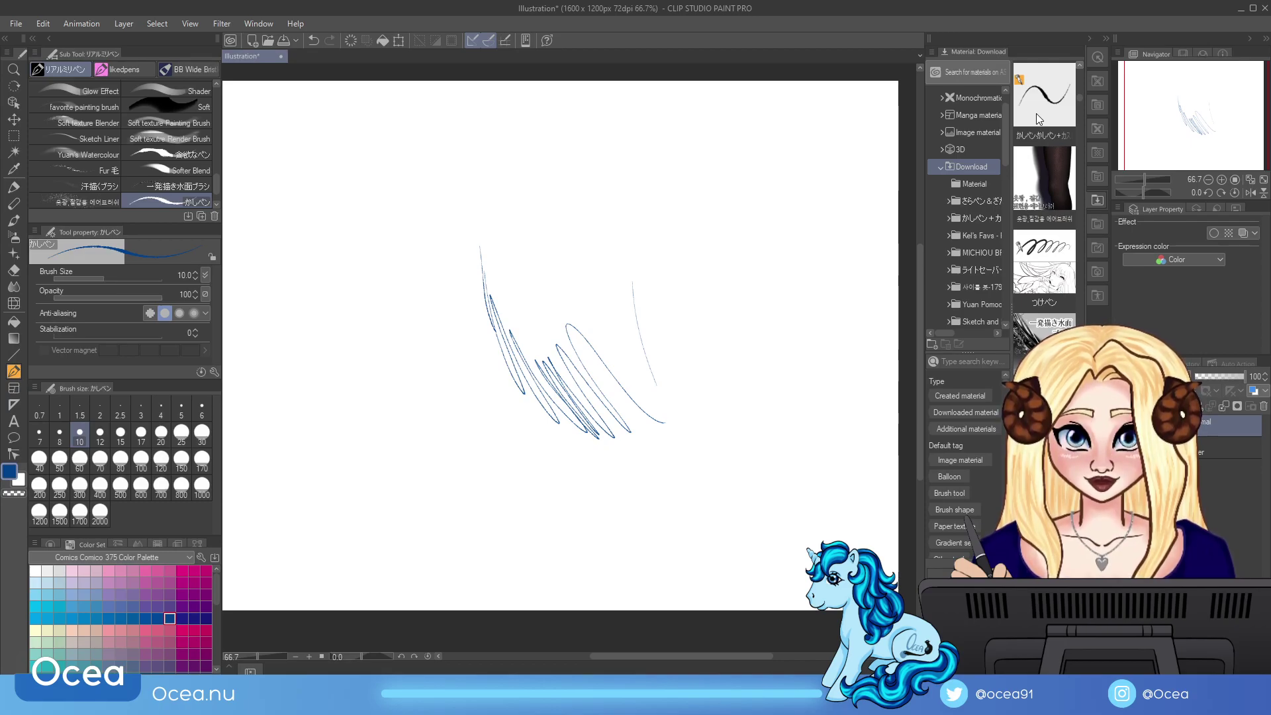
Step: Add なめらか線画ペン from the downloaded materials, draw short strokes with it on the canvas, and clear the layer
scroll(1037, 118, "up", 2)
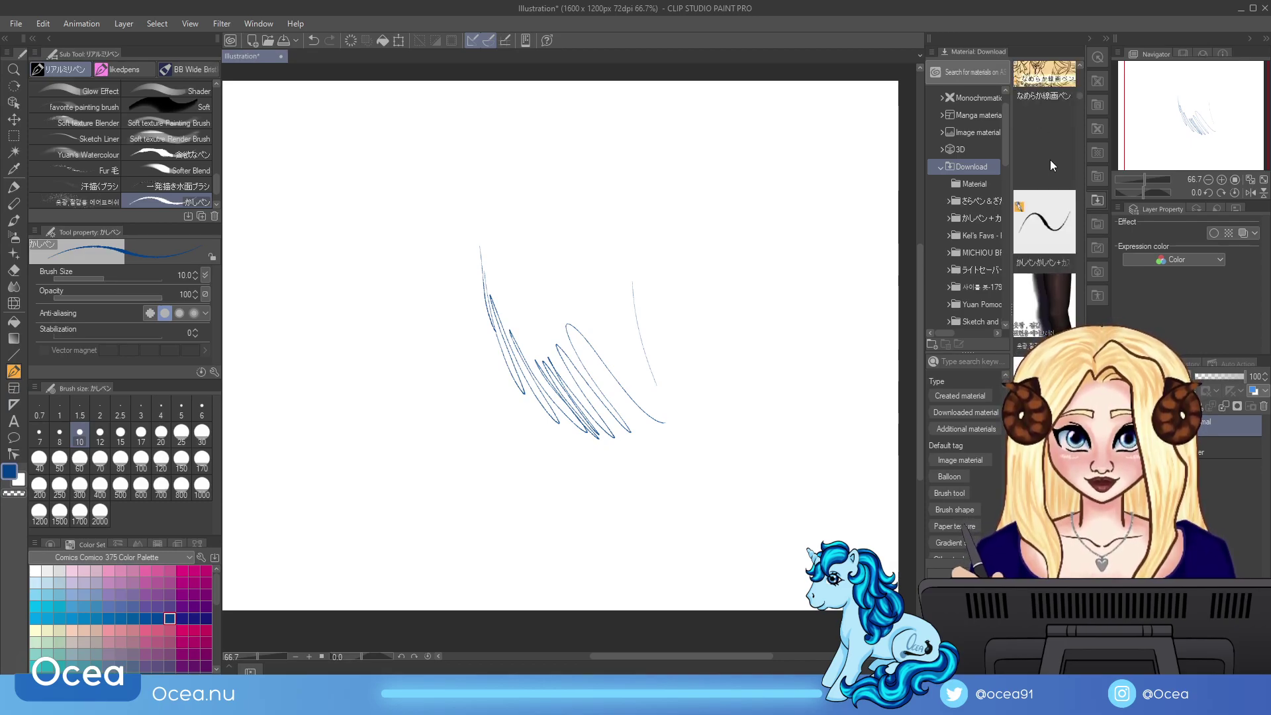
left_click(1079, 63)
left_click(1079, 66)
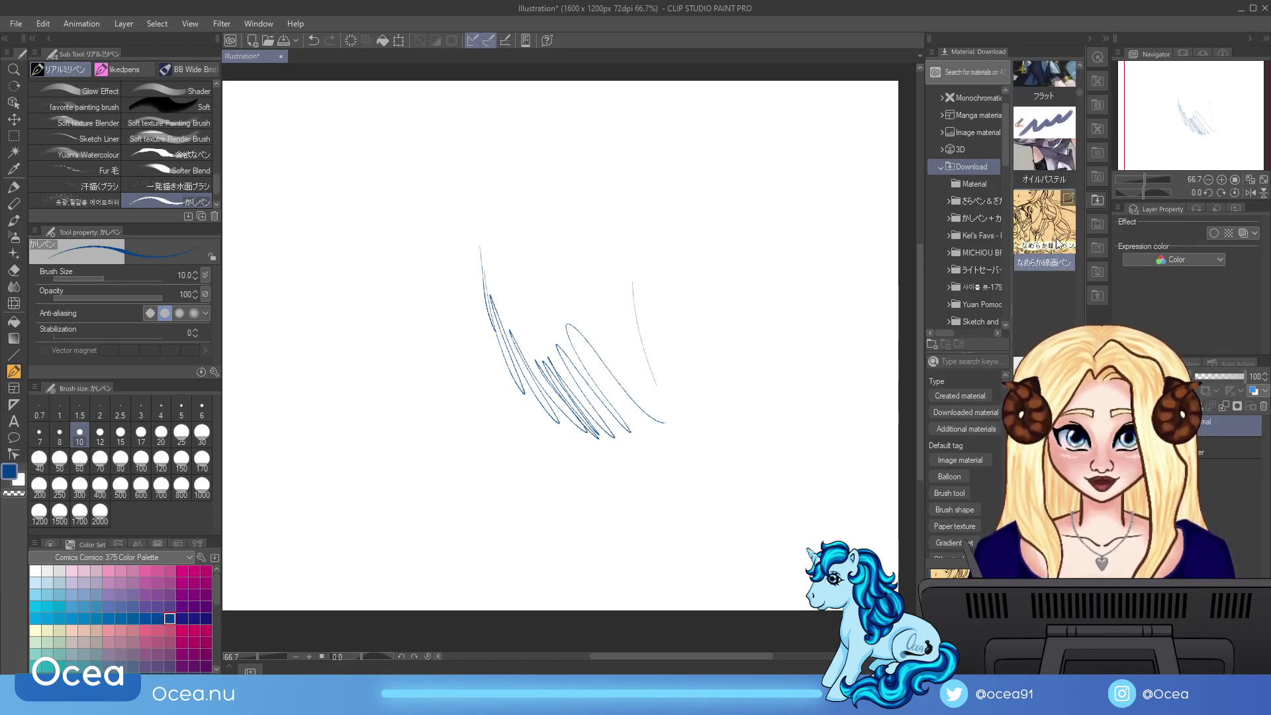
left_click_drag(288, 202, 213, 194)
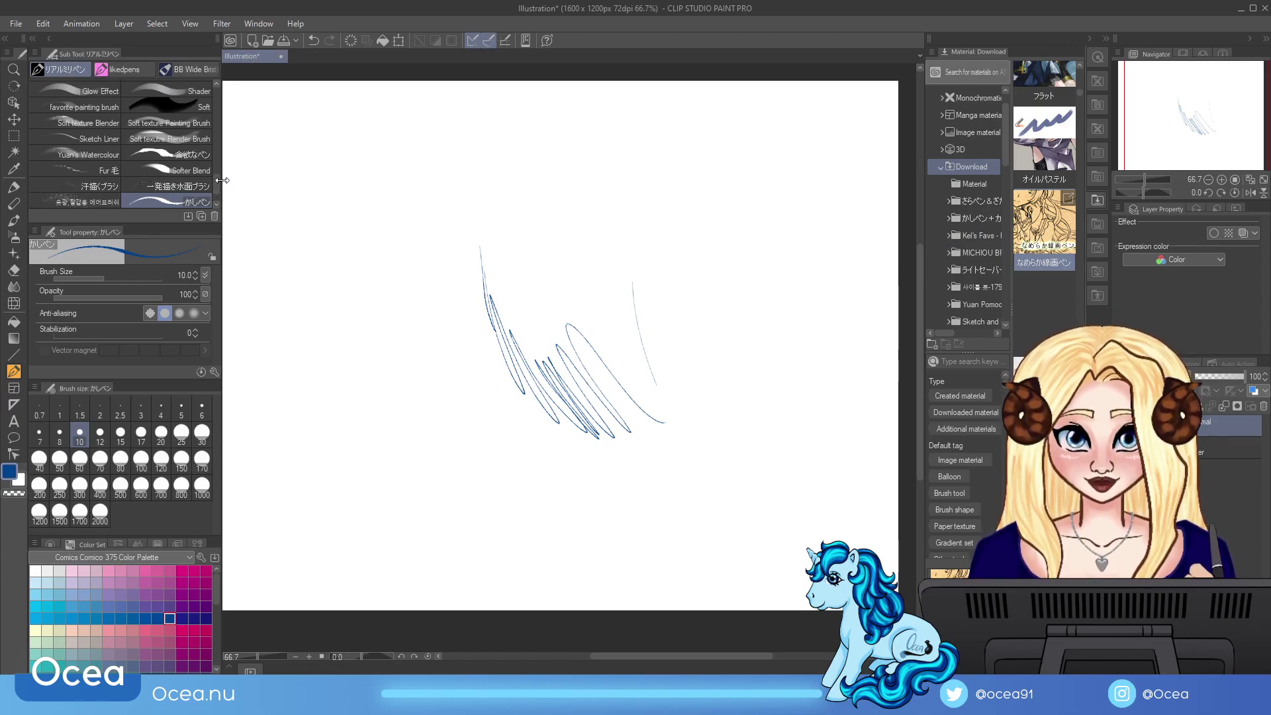
mouse_move(558, 347)
left_mouse_down()
mouse_move(562, 397)
mouse_move(592, 411)
left_mouse_up()
left_click_drag(594, 358, 625, 430)
left_click(351, 41)
Step: Set なめらか線画ペン to size 30 and draw a blue diagonal scribble crossed by dark purple strokes
left_click(200, 442)
mouse_move(440, 247)
left_mouse_down()
mouse_move(493, 384)
mouse_move(475, 292)
mouse_move(482, 355)
mouse_move(533, 435)
mouse_move(489, 350)
mouse_move(557, 447)
mouse_move(575, 492)
left_mouse_up()
left_click(206, 606)
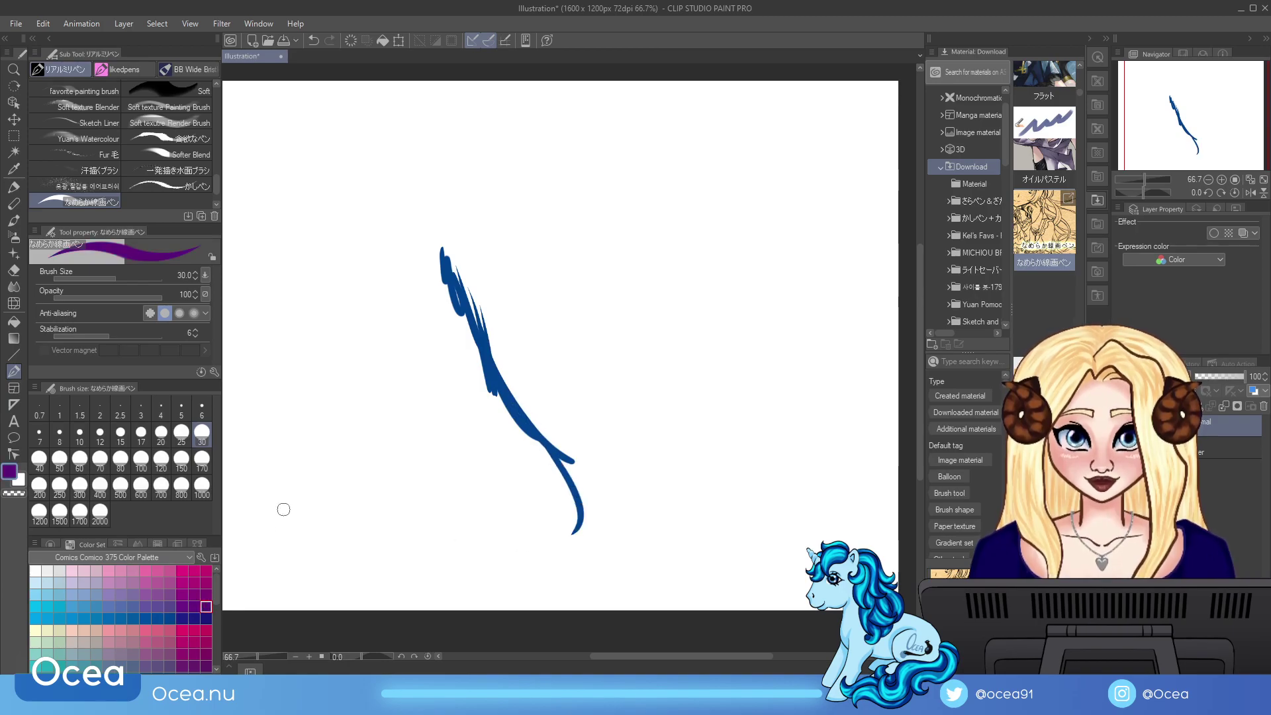
left_click_drag(510, 277, 478, 407)
left_click_drag(506, 311, 486, 416)
left_click_drag(507, 329, 499, 389)
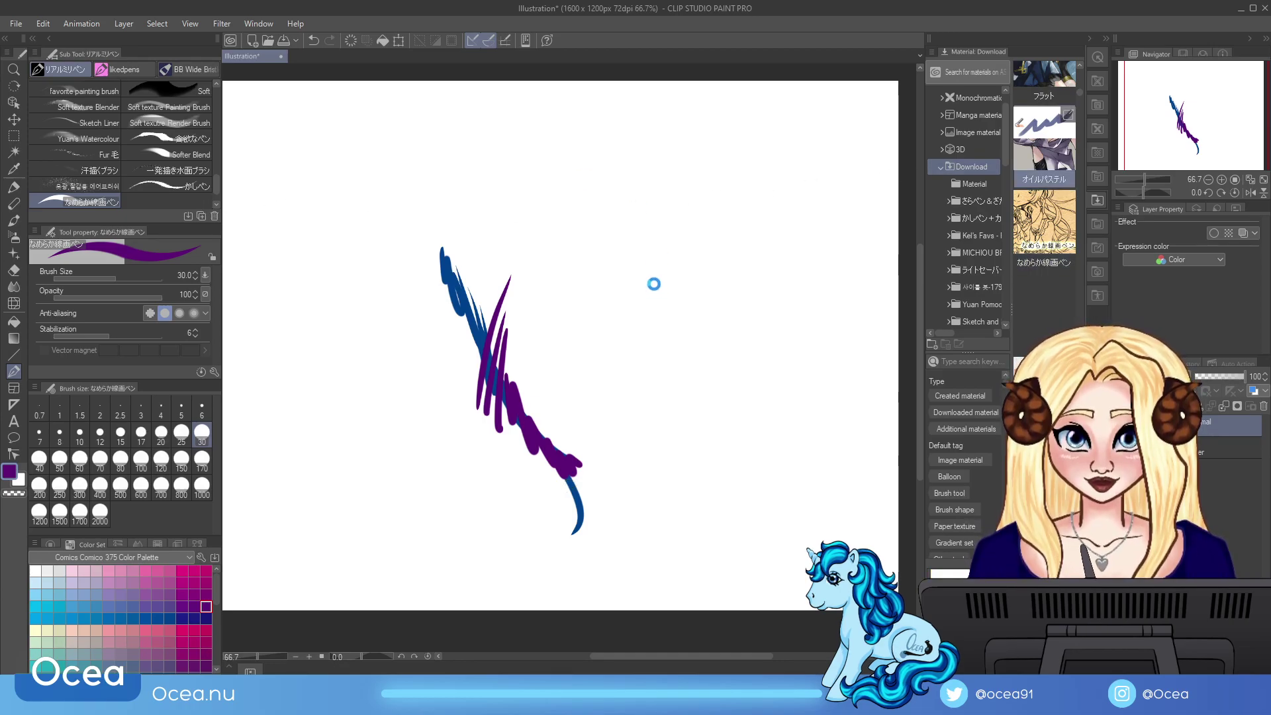
Step: Test the added オイルパステル brush at size 40 with overlapping purple and magenta scribbles beside the earlier strokes
mouse_move(605, 278)
left_mouse_down()
mouse_move(635, 424)
mouse_move(646, 386)
mouse_move(681, 435)
mouse_move(682, 378)
mouse_move(702, 372)
mouse_move(706, 406)
mouse_move(714, 389)
mouse_move(703, 415)
mouse_move(692, 425)
mouse_move(703, 358)
mouse_move(689, 462)
left_mouse_up()
left_click(194, 571)
mouse_move(682, 339)
left_mouse_down()
mouse_move(677, 429)
mouse_move(709, 446)
mouse_move(730, 404)
mouse_move(719, 331)
mouse_move(698, 330)
mouse_move(728, 435)
mouse_move(710, 412)
left_mouse_up()
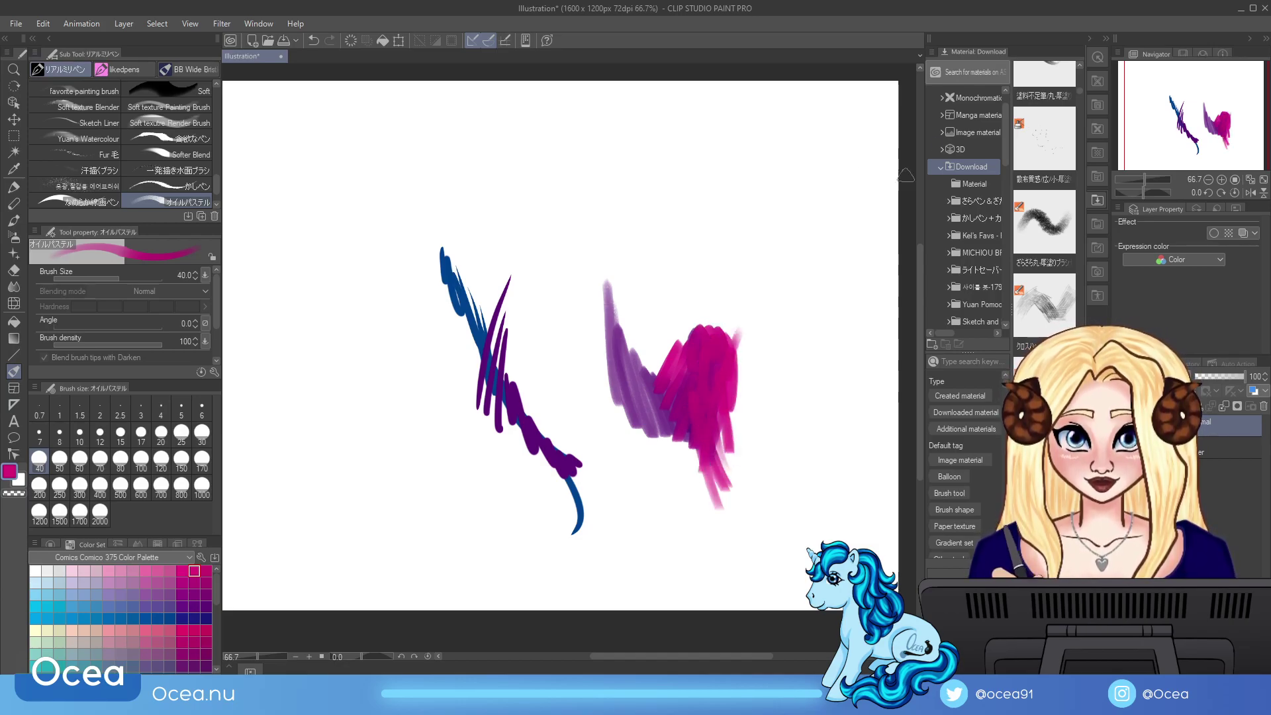
Step: Clear the layer, add フラット from the downloaded materials, and paint overlapping pink and purple bands with it at size 70
left_click(365, 41)
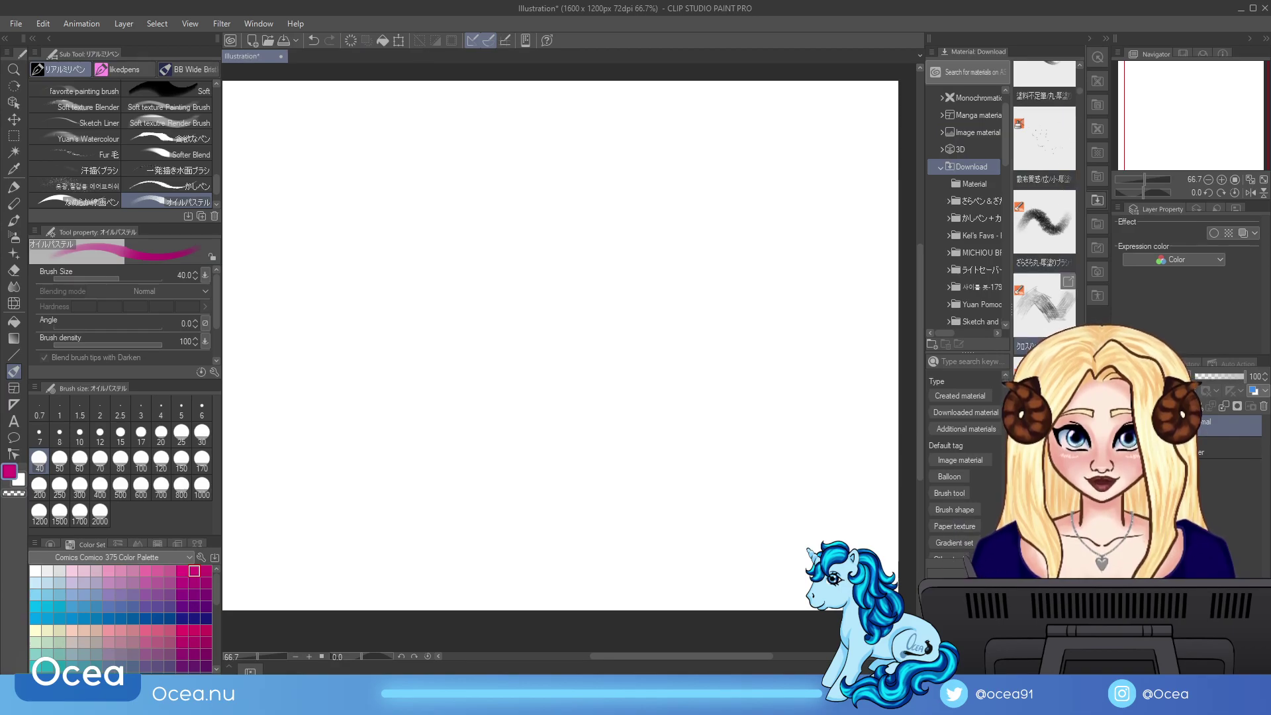
mouse_move(1081, 89)
left_mouse_down()
mouse_move(1084, 137)
mouse_move(1084, 126)
left_mouse_up()
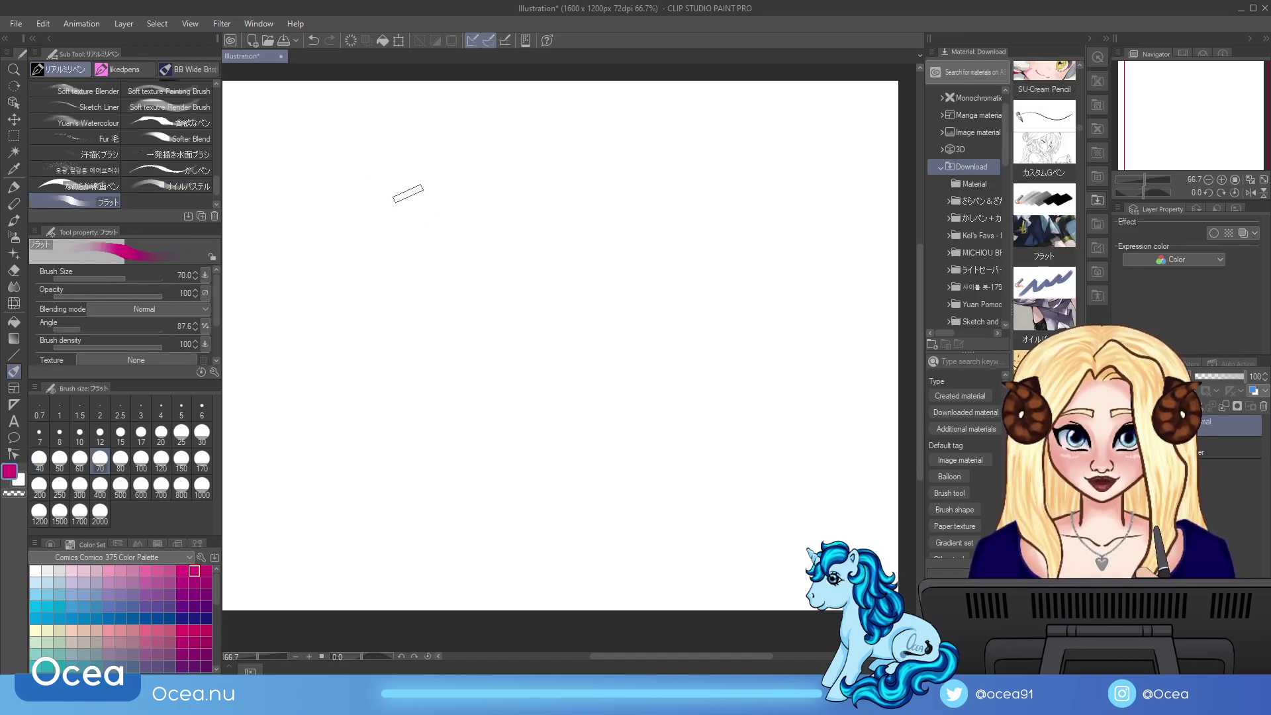
mouse_move(425, 242)
left_mouse_down()
mouse_move(499, 279)
mouse_move(546, 379)
mouse_move(521, 323)
mouse_move(549, 363)
left_mouse_up()
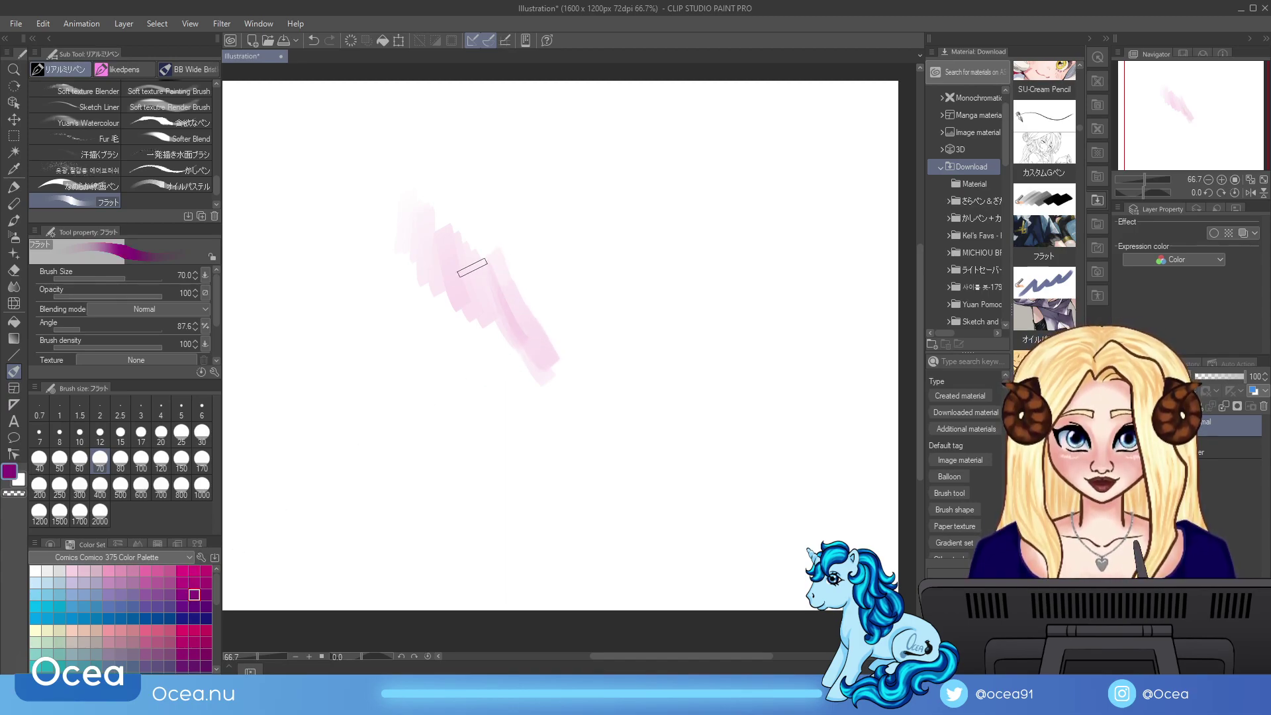
mouse_move(521, 356)
left_mouse_down()
mouse_move(543, 382)
mouse_move(552, 360)
mouse_move(540, 325)
mouse_move(550, 329)
mouse_move(517, 267)
mouse_move(546, 355)
left_mouse_up()
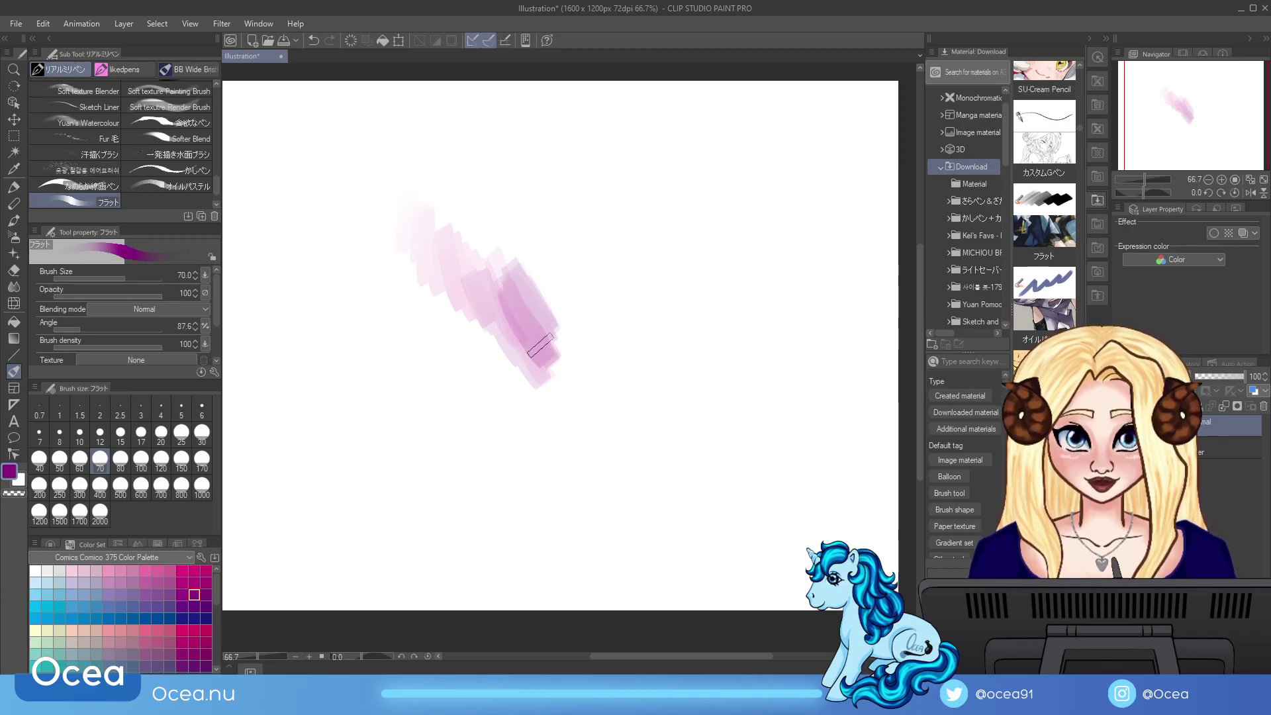
Step: Clear the painted bands, test the added カスタムGペン at size 30 with thin purple curves and a spiral, and clear the layer again
left_click(350, 41)
left_click_drag(1072, 109, 742, 188)
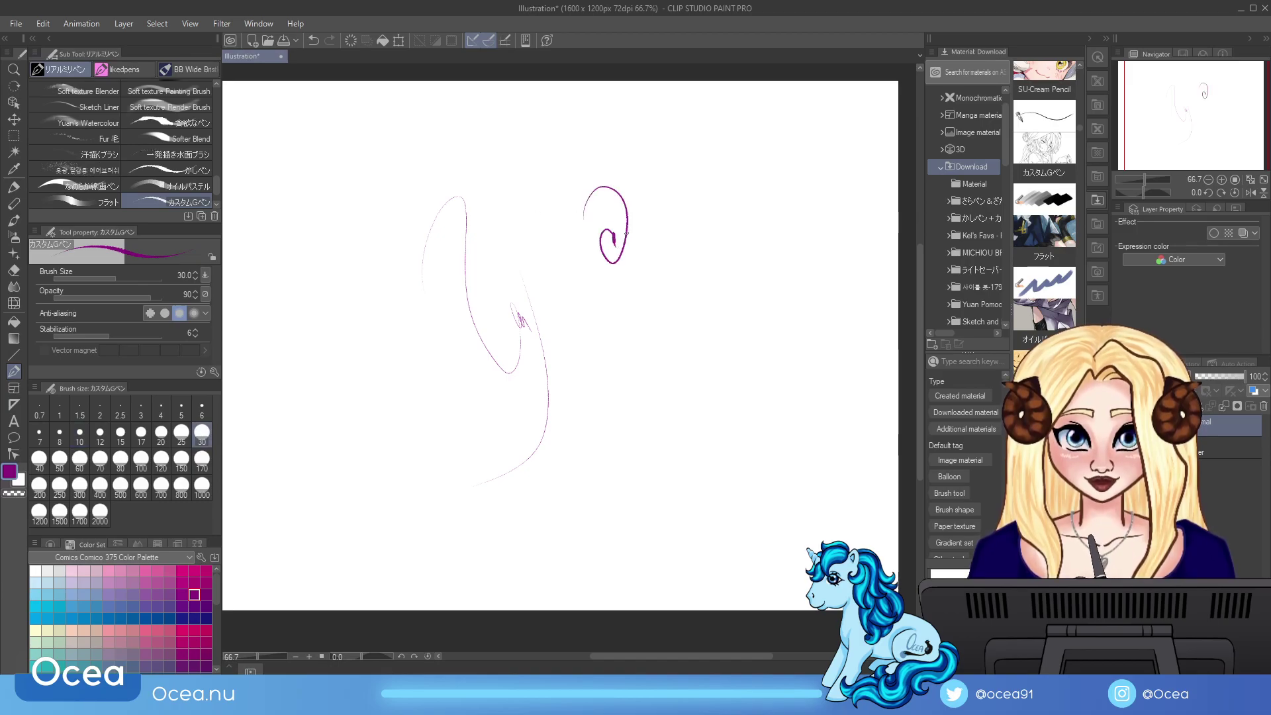
key("Delete")
Step: Add SU-Cream Pencil from the downloaded materials and draw curved and straight purple strokes with it at size 10
left_click(1081, 64)
left_click(1056, 118)
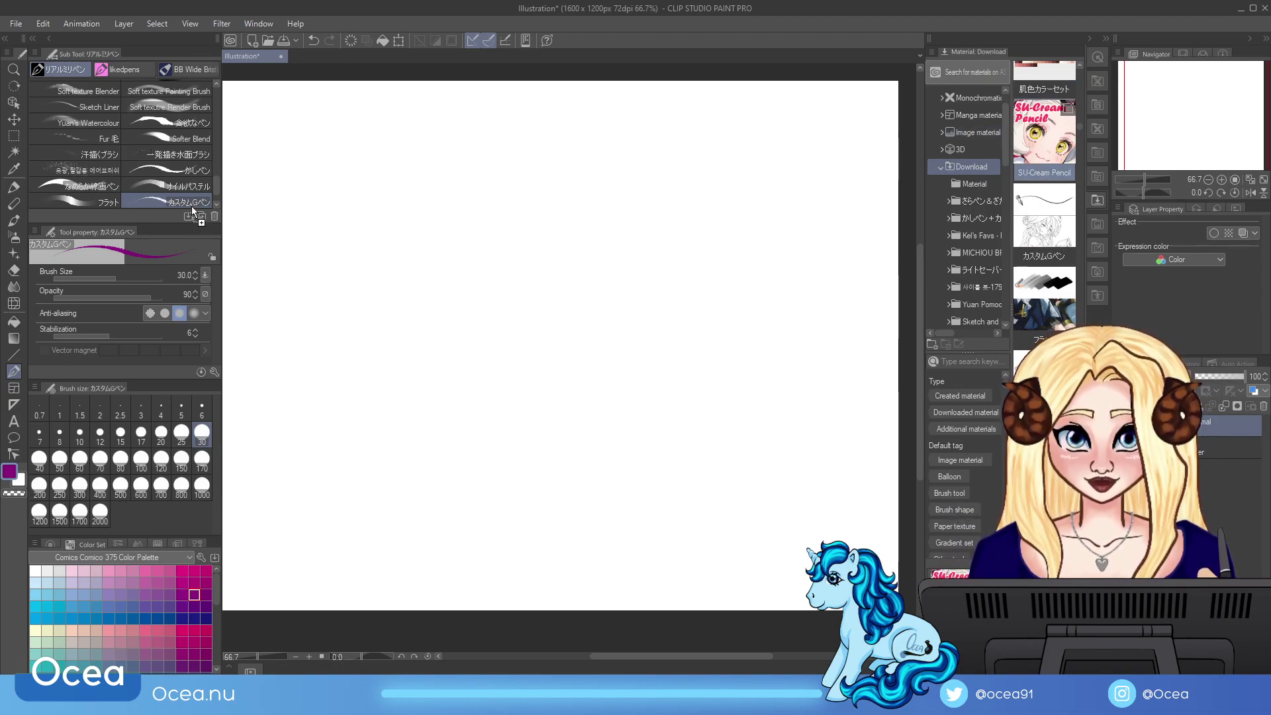
left_click_drag(446, 427, 456, 356)
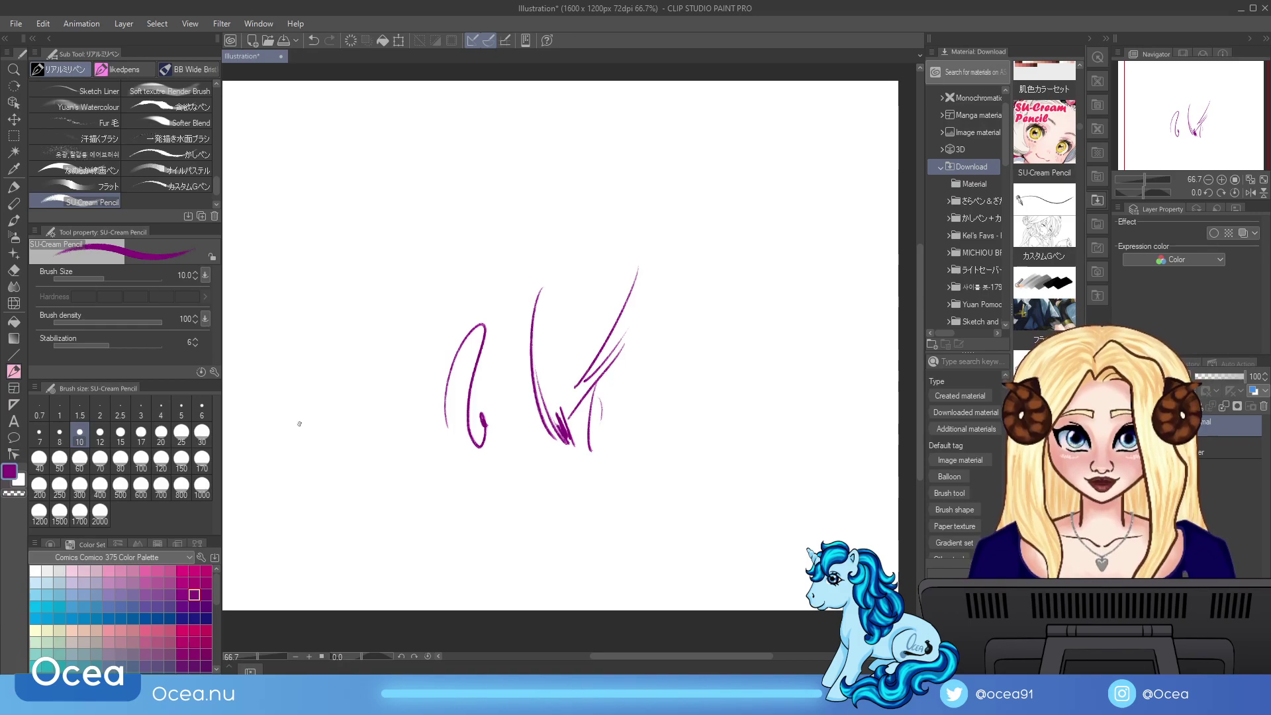
Step: Sketch a round head with an eye and jaw above the strokes using SU-Cream Pencil, and move the brush to likedpens
left_click_drag(1155, 177, 1149, 177)
left_click_drag(625, 186, 574, 208)
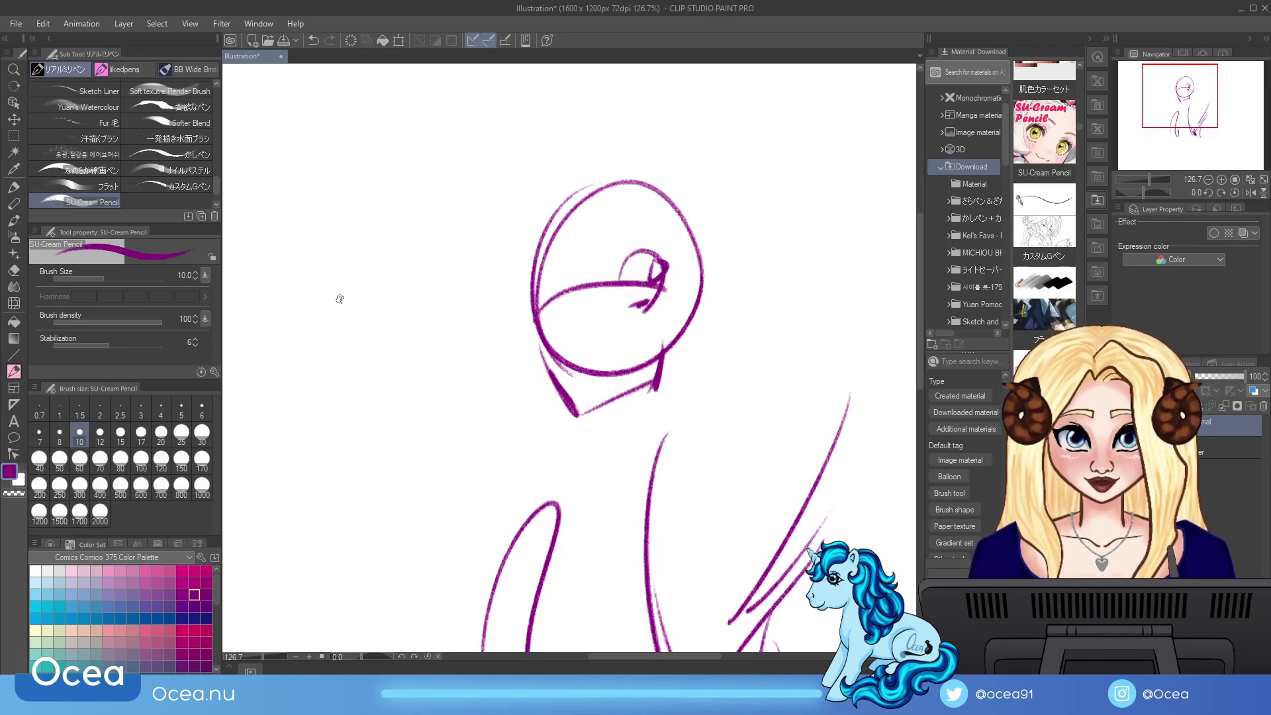
left_click_drag(137, 72, 137, 72)
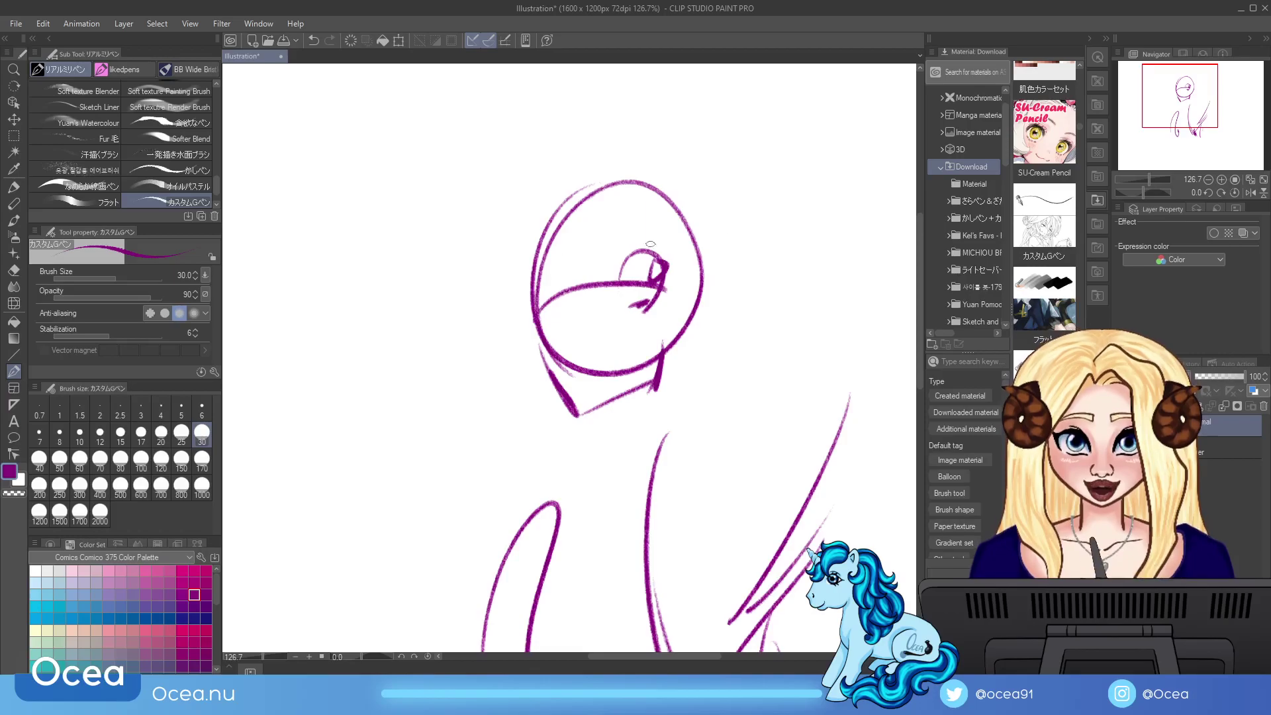
Step: Add the downloaded 肌色カラーセット to the color sets
left_click(1079, 65)
left_click_drag(1054, 136, 736, 247)
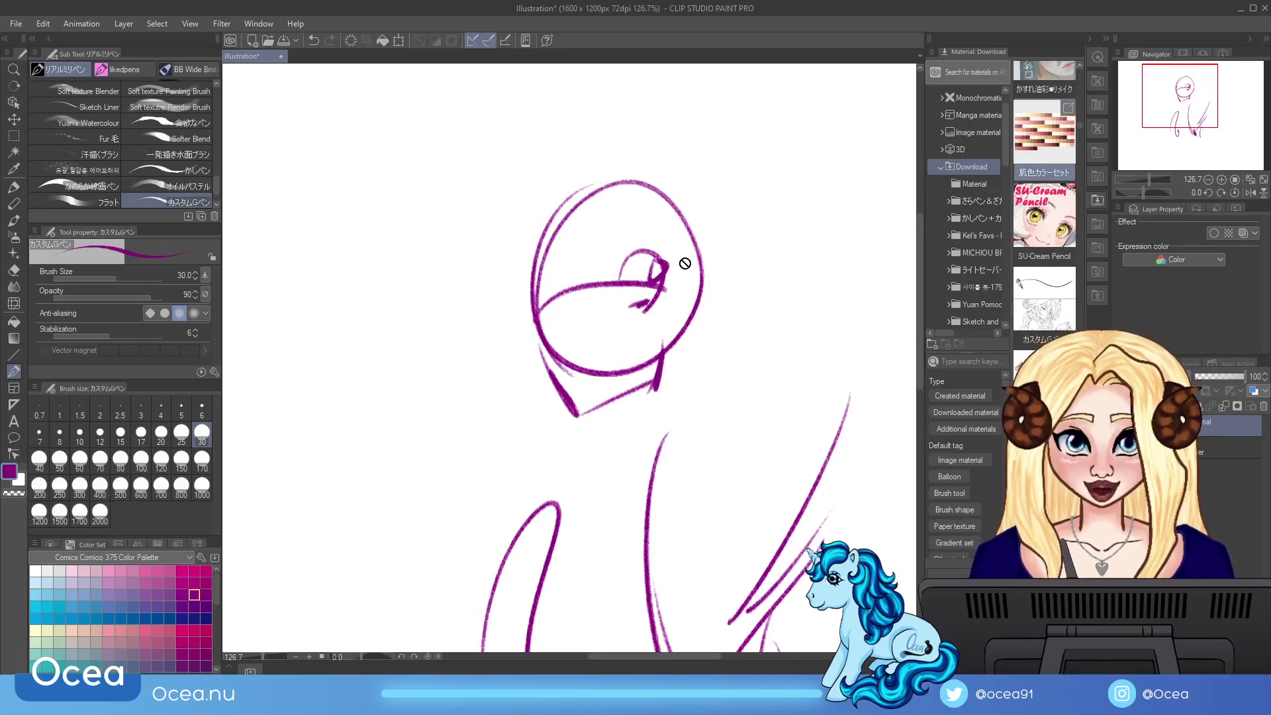
left_click_drag(151, 560, 150, 560)
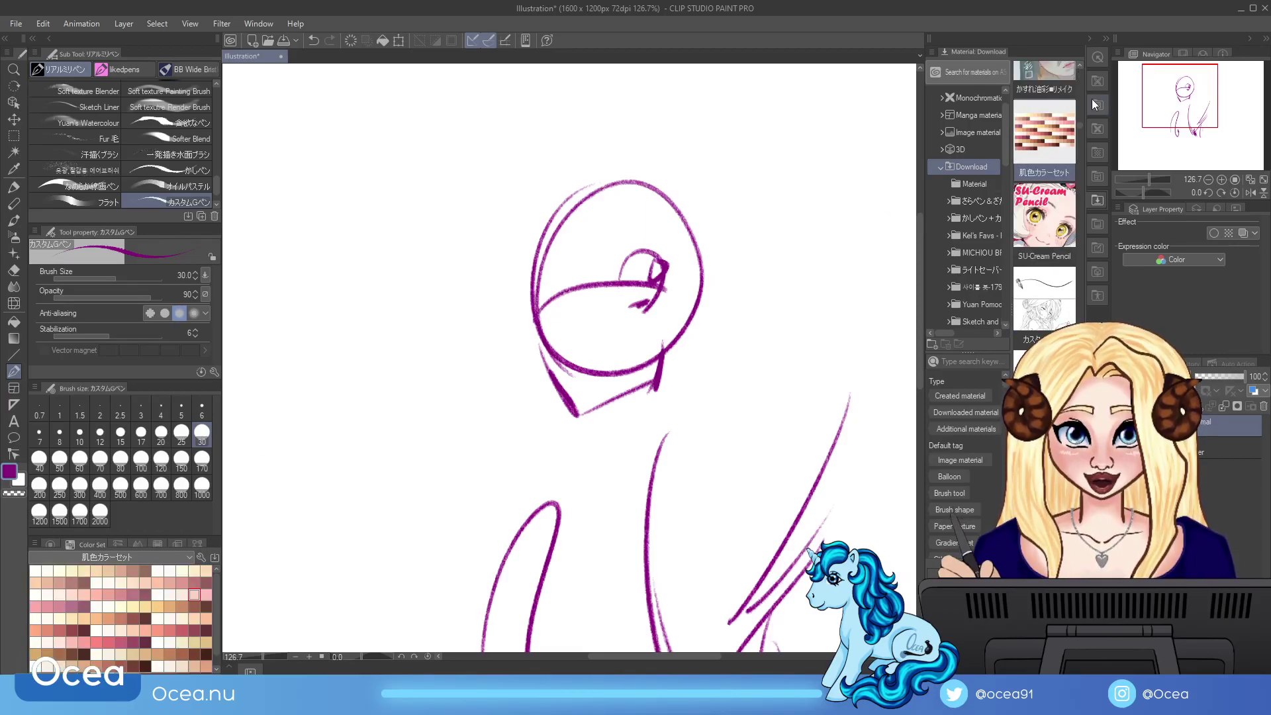
Step: Add かすれ油彩■リメイク from the downloaded materials and switch the color set to Comico Comico 375 Color Palette
left_click(1079, 67)
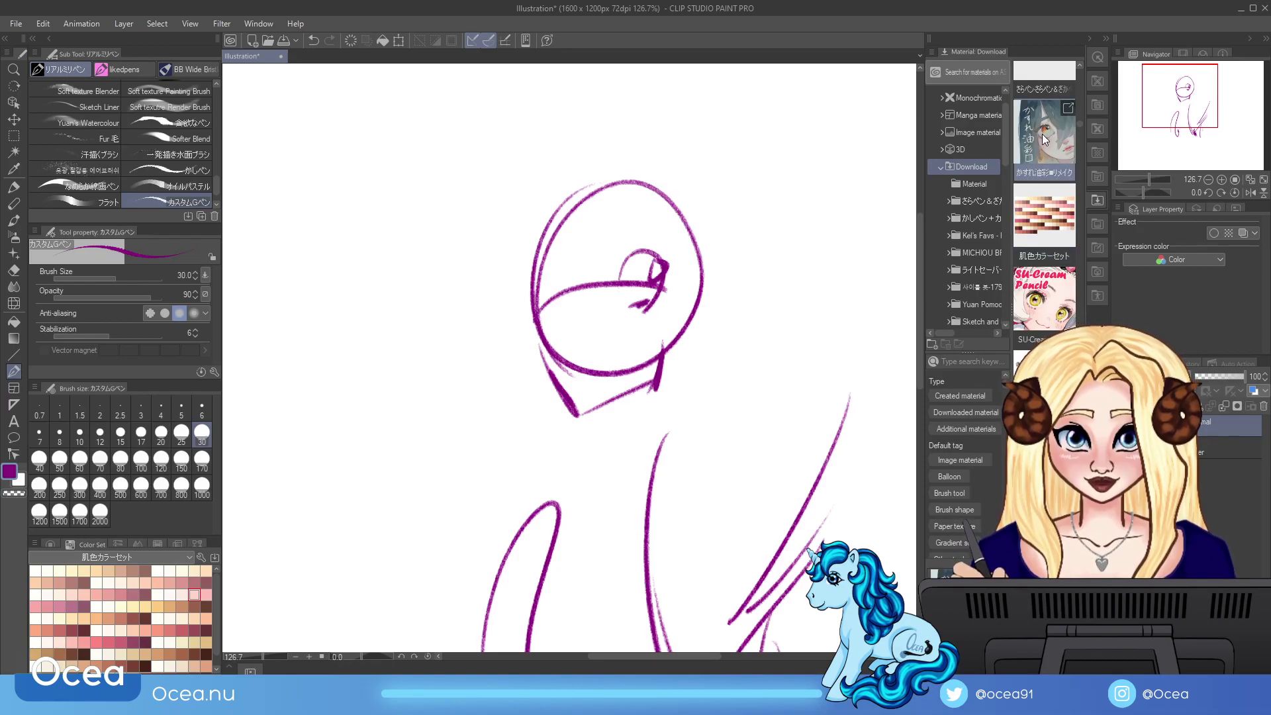
left_click_drag(1043, 136, 209, 222)
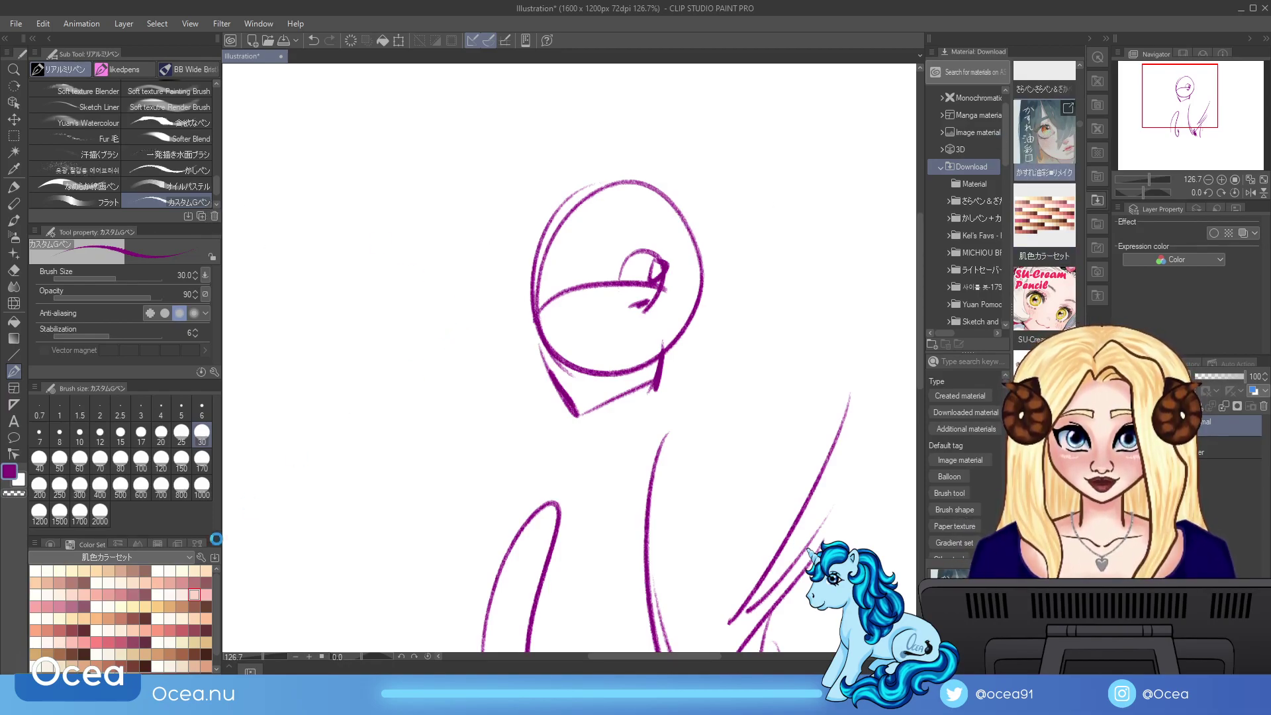
left_click(185, 557)
left_click(147, 631)
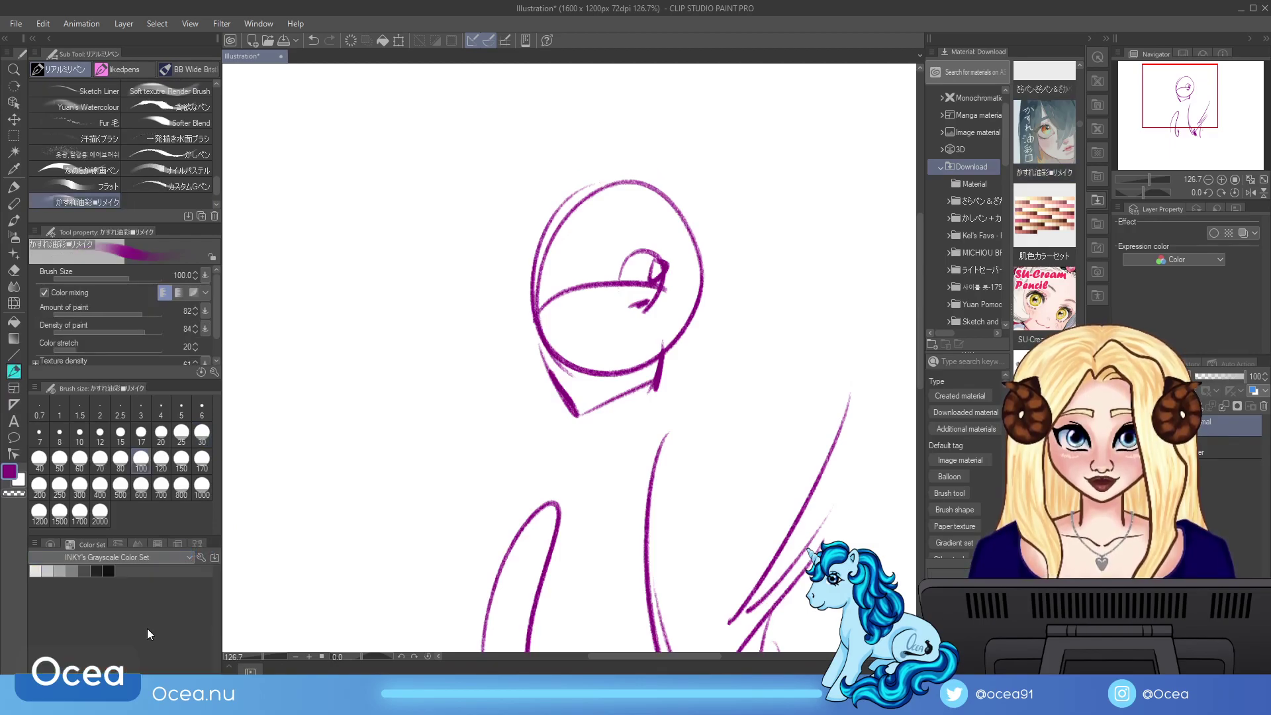
left_click(145, 620)
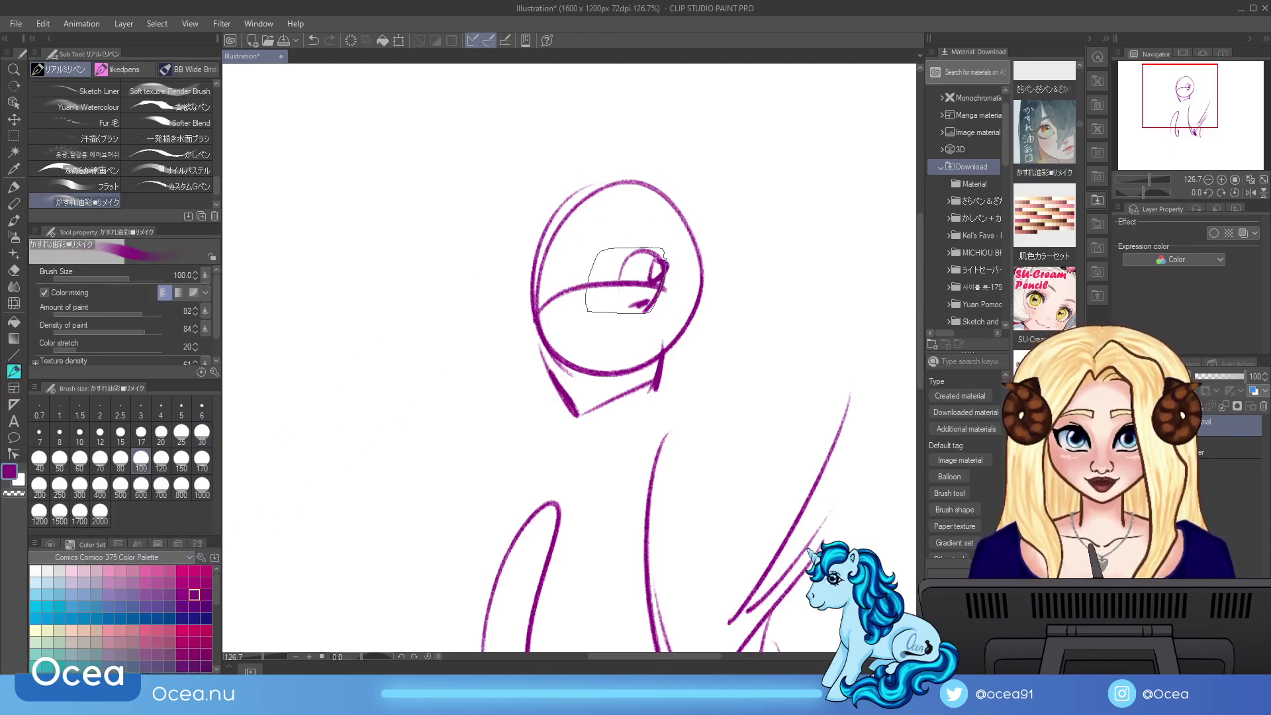
Step: Paint textured purple patches over the lower part of the head sketch with かすれ油彩■リメイク at sizes 100 and 170
mouse_move(371, 401)
left_mouse_down()
mouse_move(525, 384)
mouse_move(508, 312)
mouse_move(543, 431)
mouse_move(563, 404)
mouse_move(639, 388)
mouse_move(557, 372)
mouse_move(551, 424)
left_mouse_up()
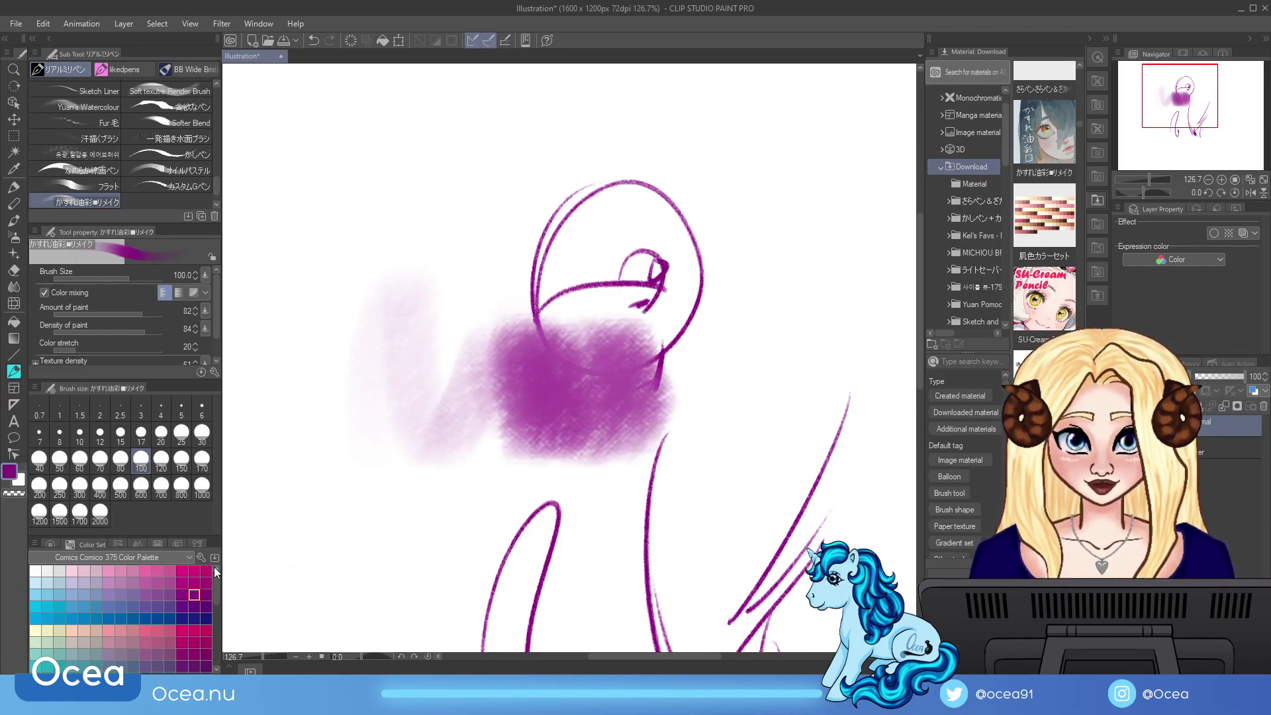
left_click(202, 458)
mouse_move(550, 284)
left_mouse_down()
mouse_move(479, 296)
mouse_move(404, 338)
left_mouse_up()
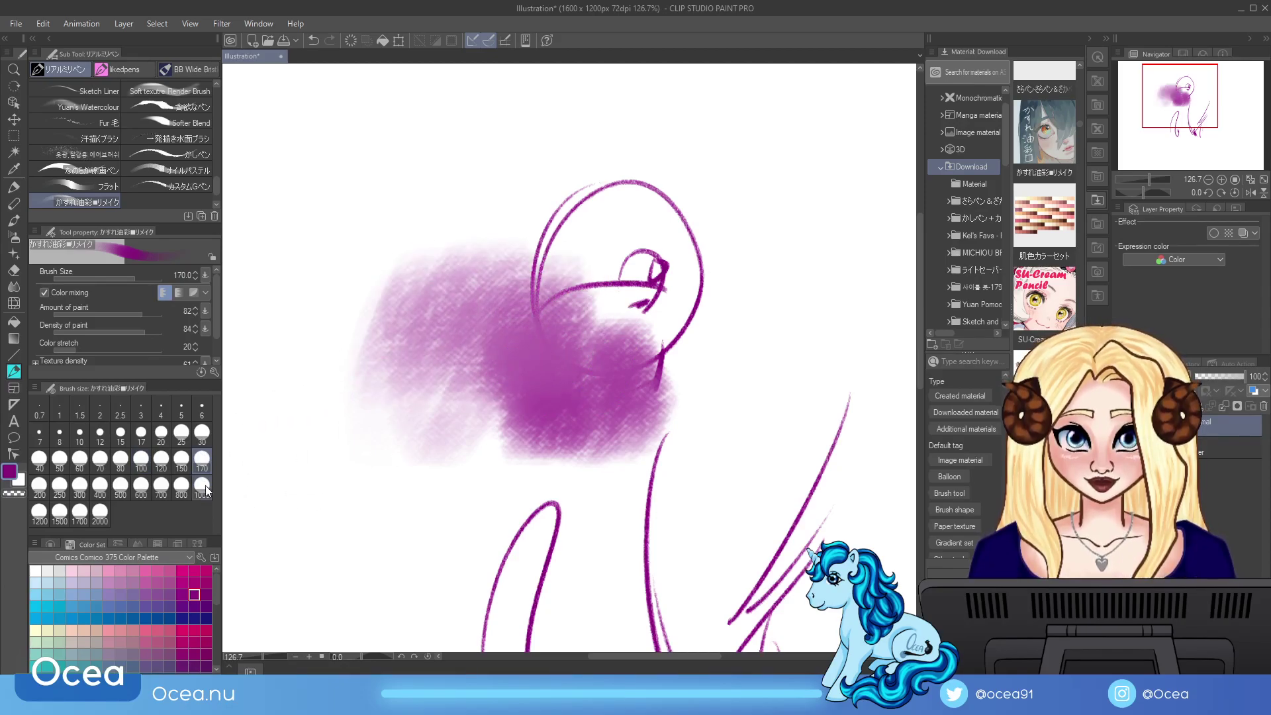
Step: Set かすれ油彩■リメイク to size 30 and blend dark blue strokes into the purple patch and along the head's edge
left_click(202, 432)
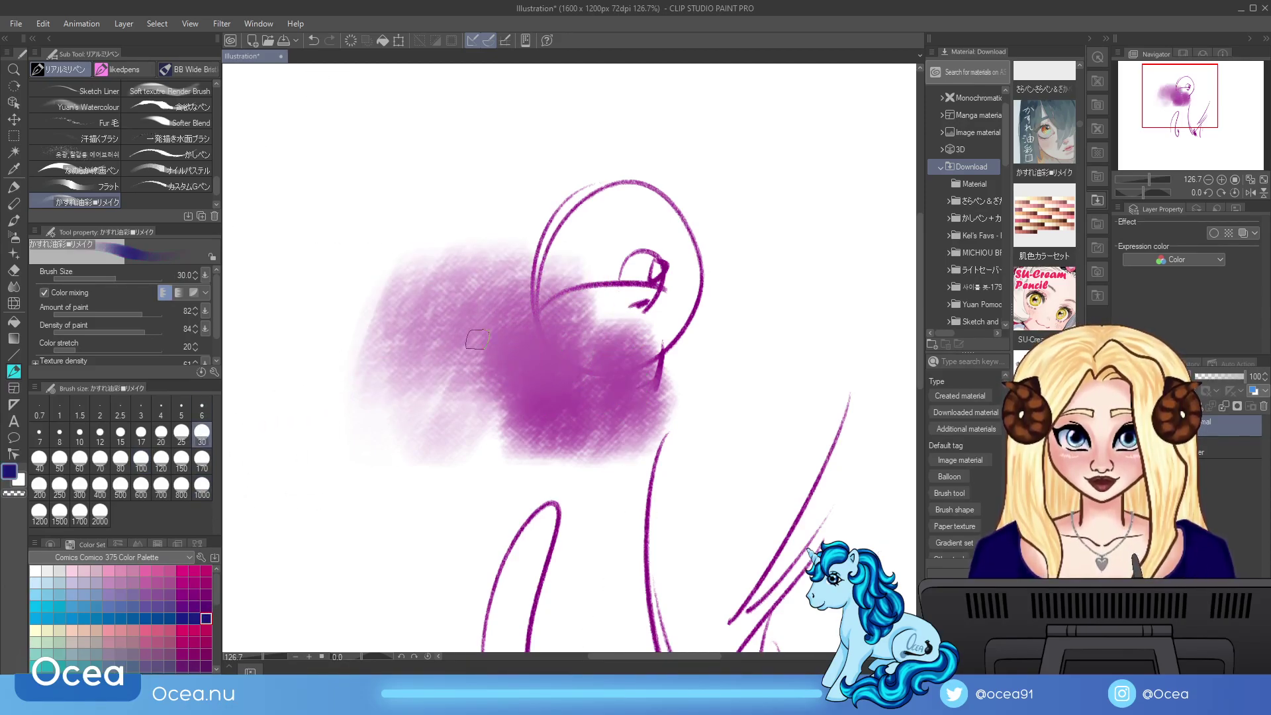
mouse_move(492, 364)
left_mouse_down()
mouse_move(544, 405)
mouse_move(567, 399)
mouse_move(582, 360)
left_mouse_up()
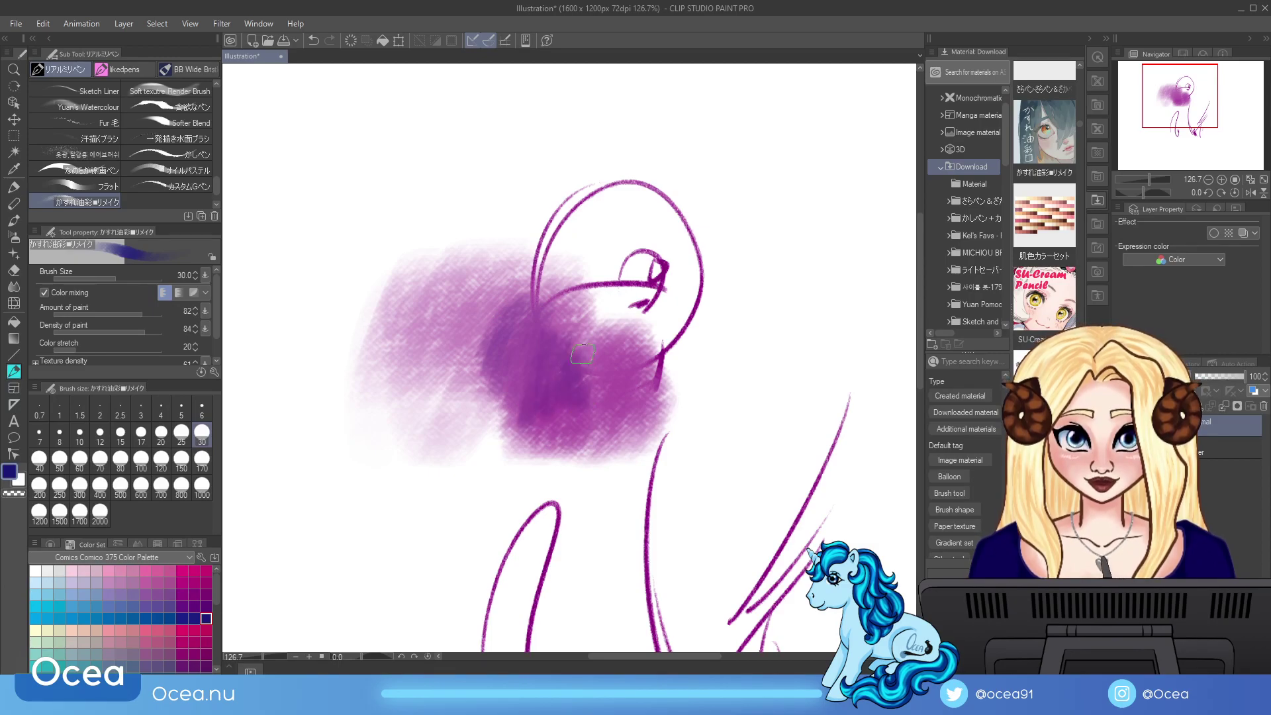
mouse_move(652, 330)
left_mouse_down()
mouse_move(648, 372)
mouse_move(690, 315)
left_mouse_up()
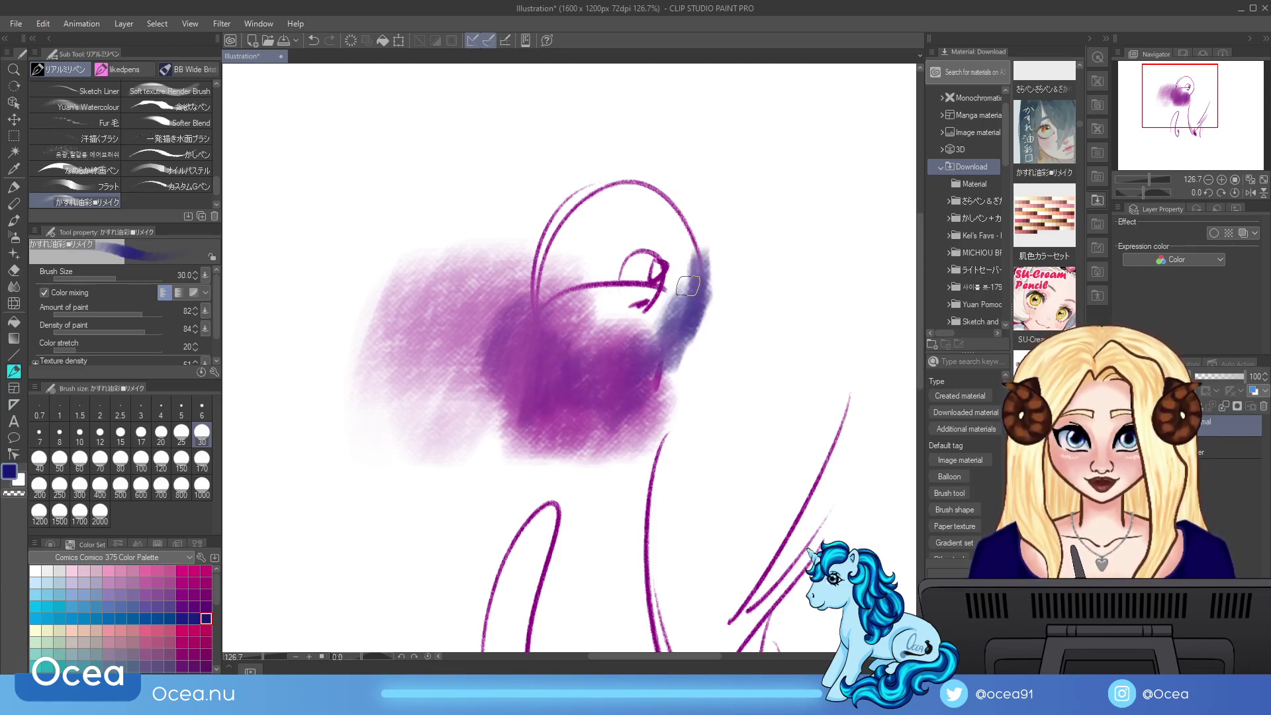
mouse_move(664, 338)
left_mouse_down()
mouse_move(673, 412)
mouse_move(704, 316)
left_mouse_up()
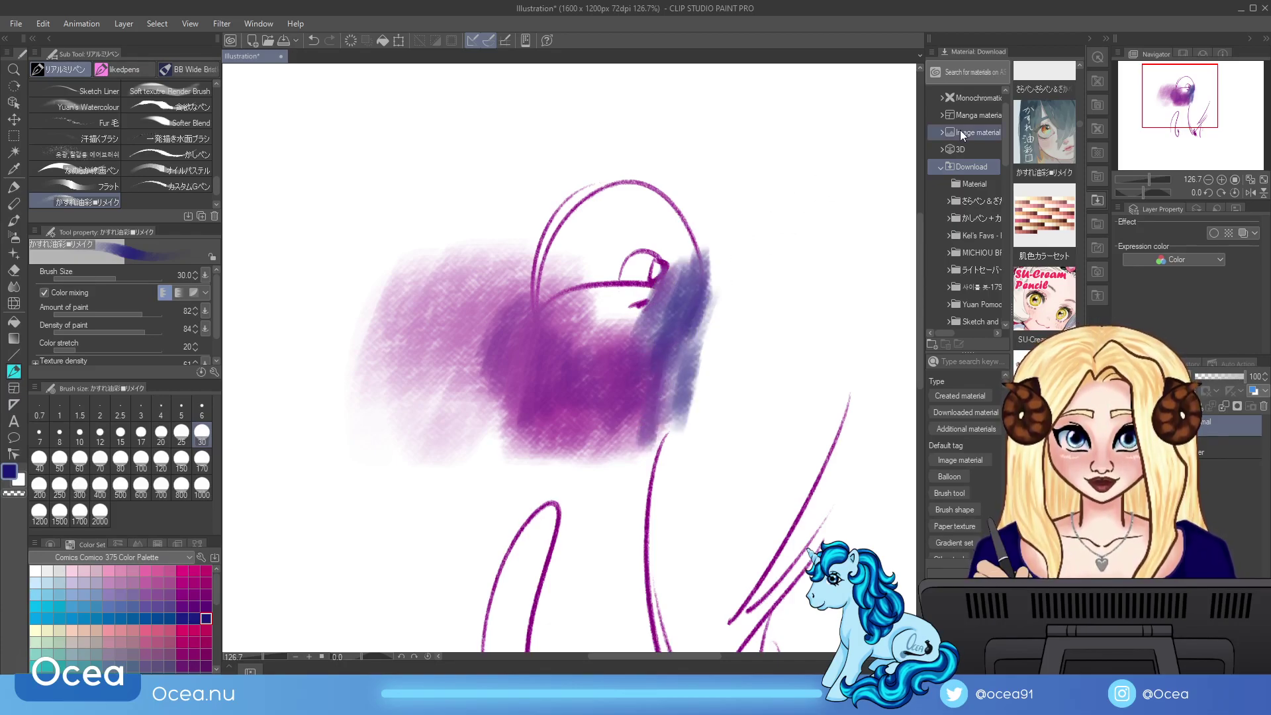
Step: Clear the head sketch and paint test, add さらペン from the downloaded materials, and draw a dark blue curve at size 10
left_click(353, 41)
left_click(1080, 66)
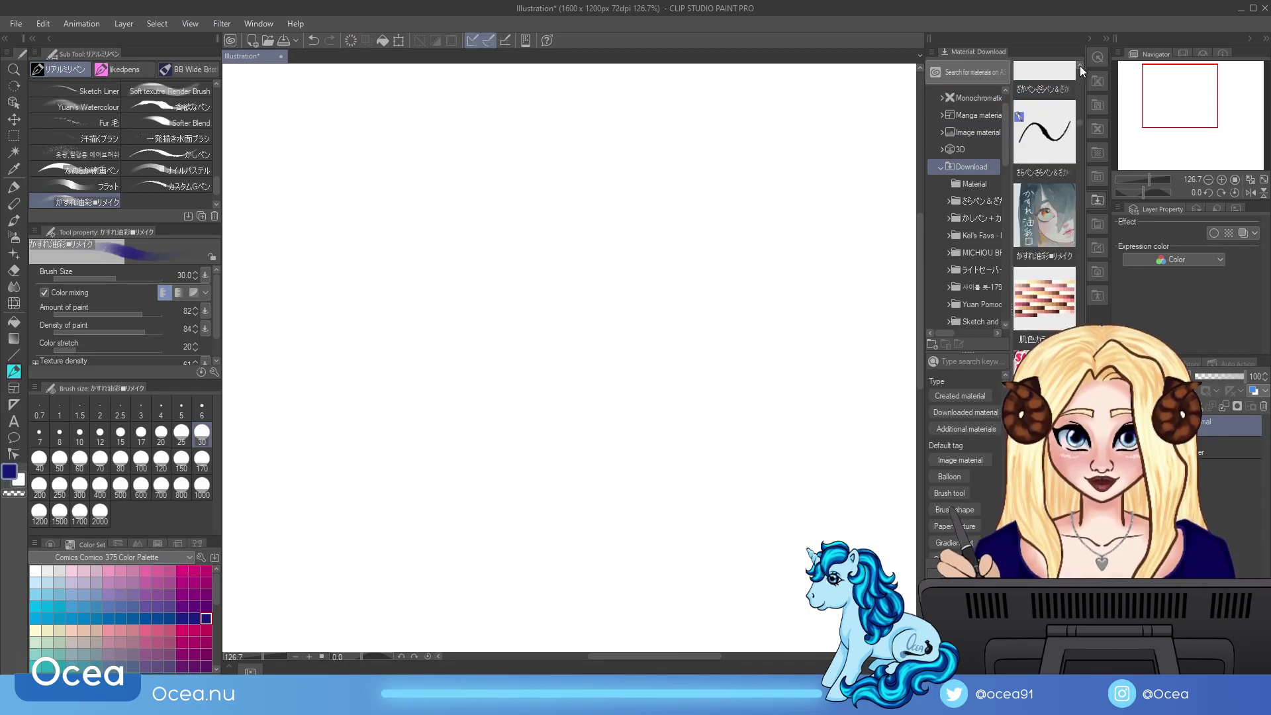
left_click(1080, 65)
left_click(1032, 202)
mouse_move(1031, 208)
left_mouse_down()
mouse_move(205, 213)
mouse_move(199, 203)
left_mouse_up()
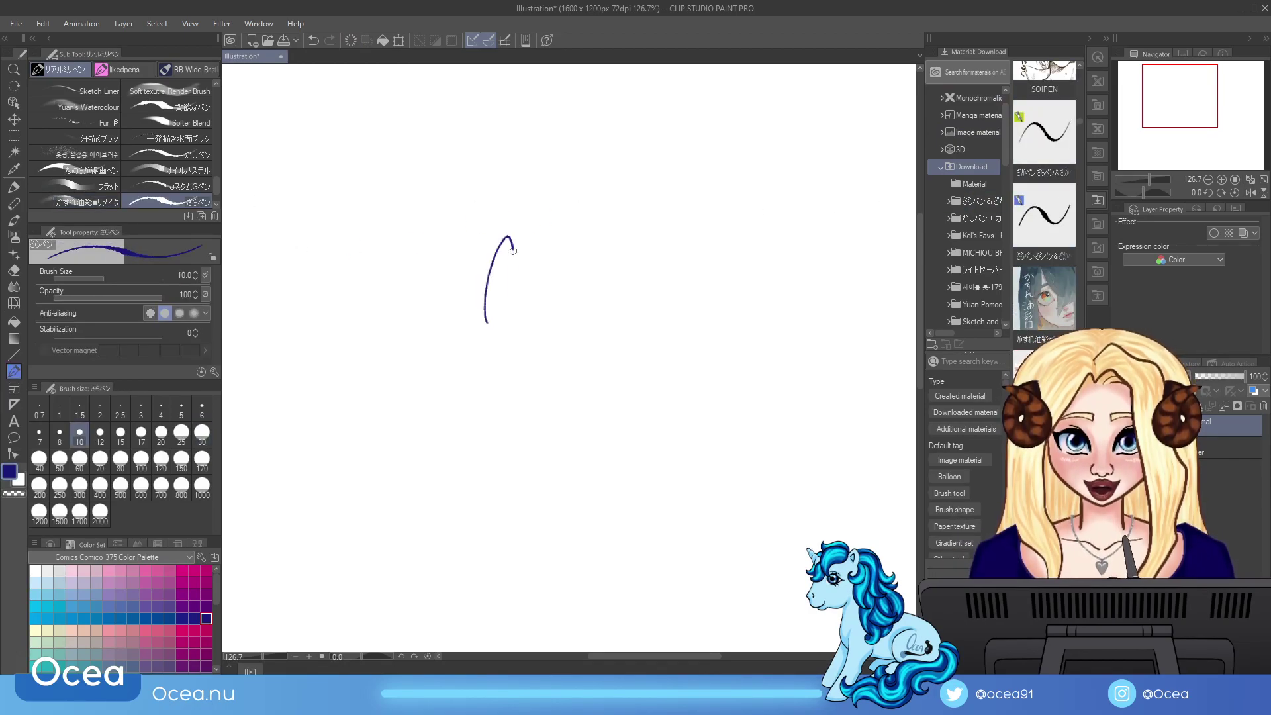
Step: Clear the さらペン curve, draw dark blue test curves with the added ざかペン at size 10, and clear the layer
left_click(345, 41)
left_click(1053, 133)
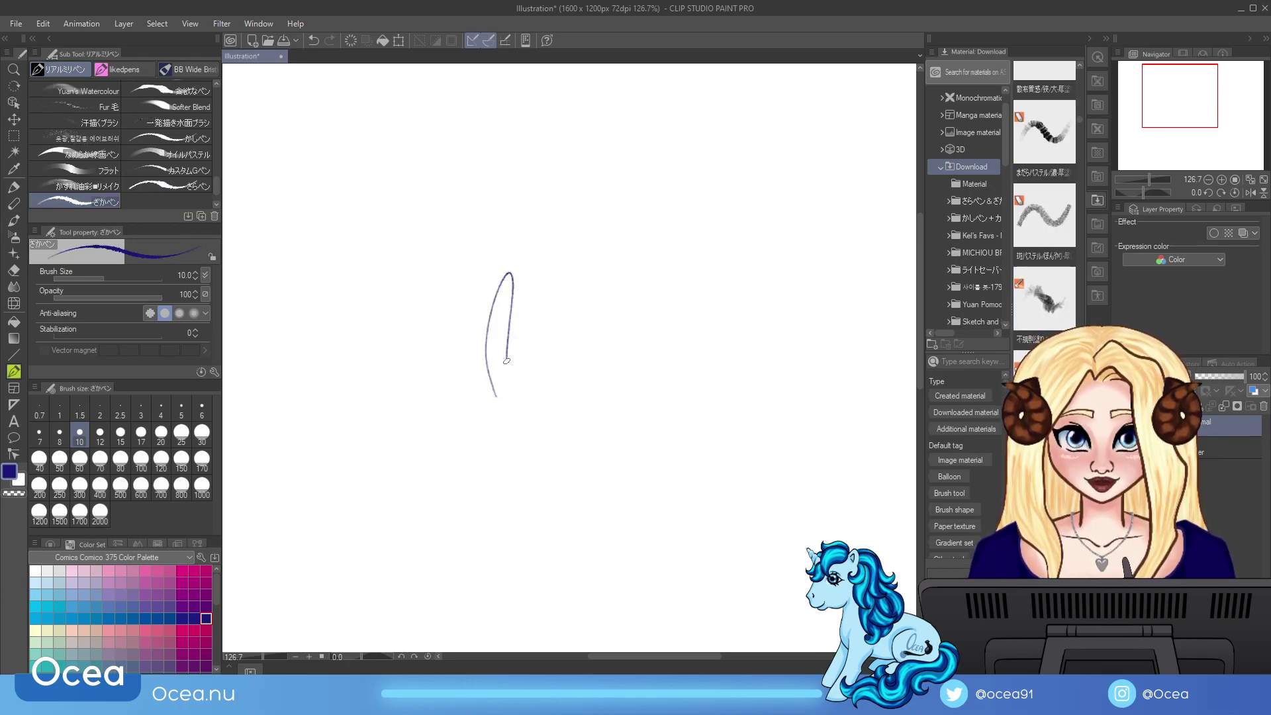
left_click_drag(572, 398, 558, 443)
key("Delete")
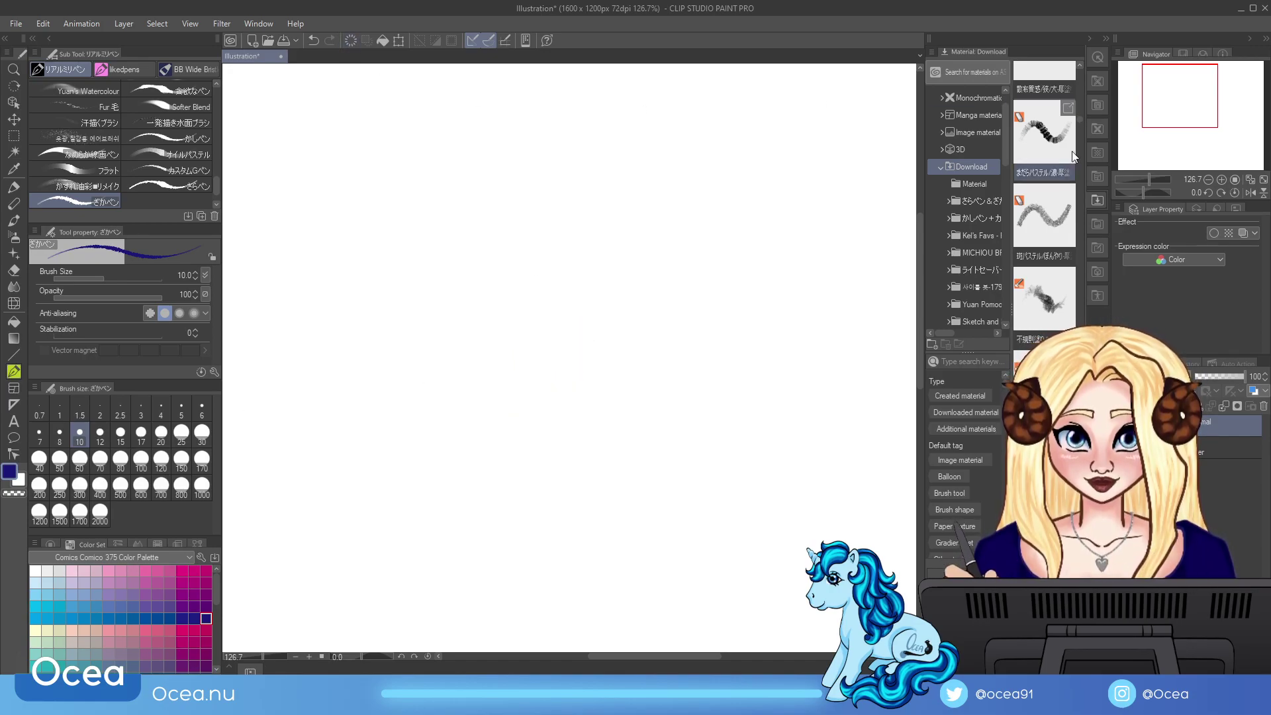
Step: Add SOIPEN from the downloaded materials, draw a looping curve and zigzag with it at size 6, and move it to likedpens
left_click_drag(1078, 114, 1078, 140)
left_click_drag(1046, 252, 1012, 253)
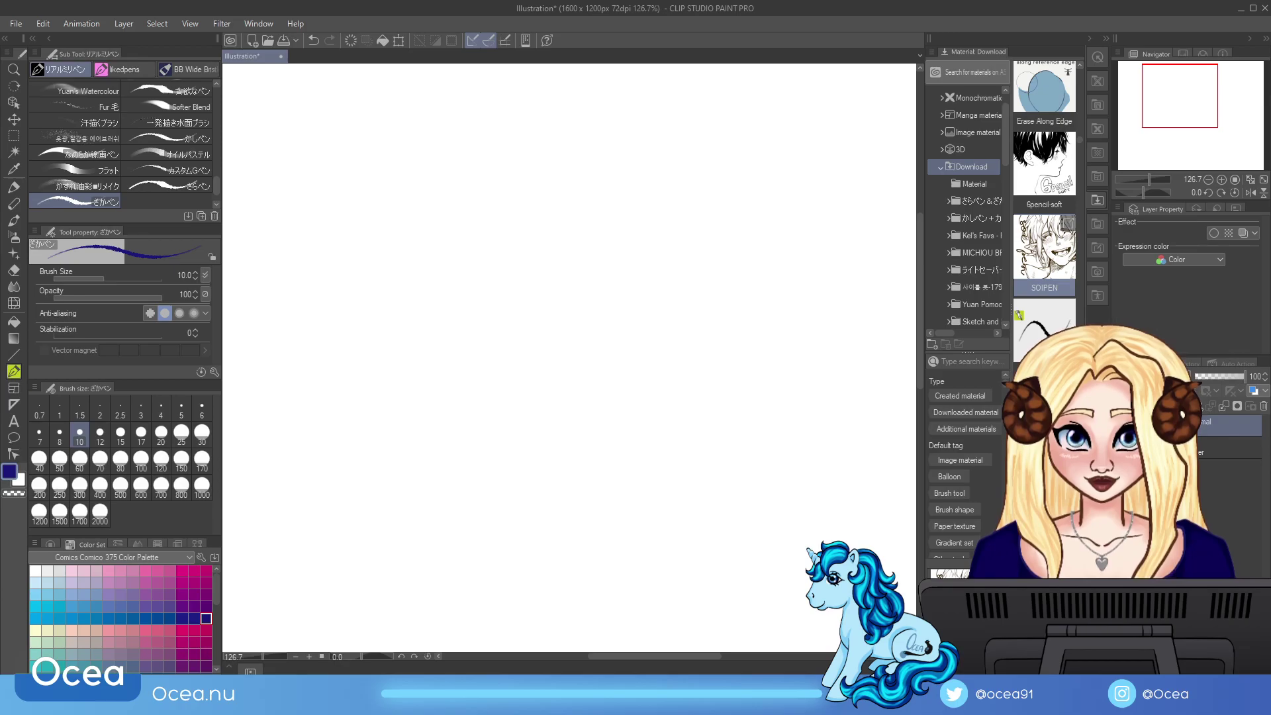
left_click_drag(1044, 247, 165, 202)
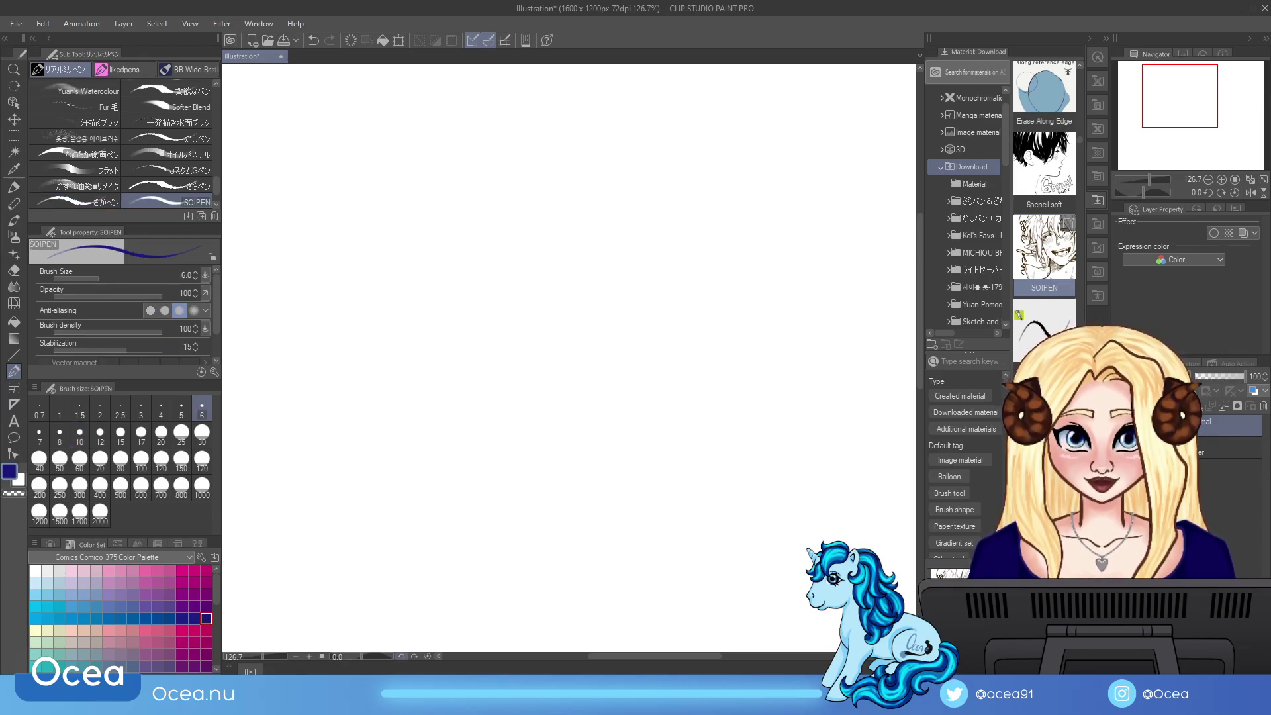
mouse_move(506, 407)
left_mouse_down()
mouse_move(542, 240)
mouse_move(577, 471)
left_mouse_up()
mouse_move(575, 377)
left_mouse_down()
mouse_move(606, 464)
mouse_move(655, 528)
left_mouse_up()
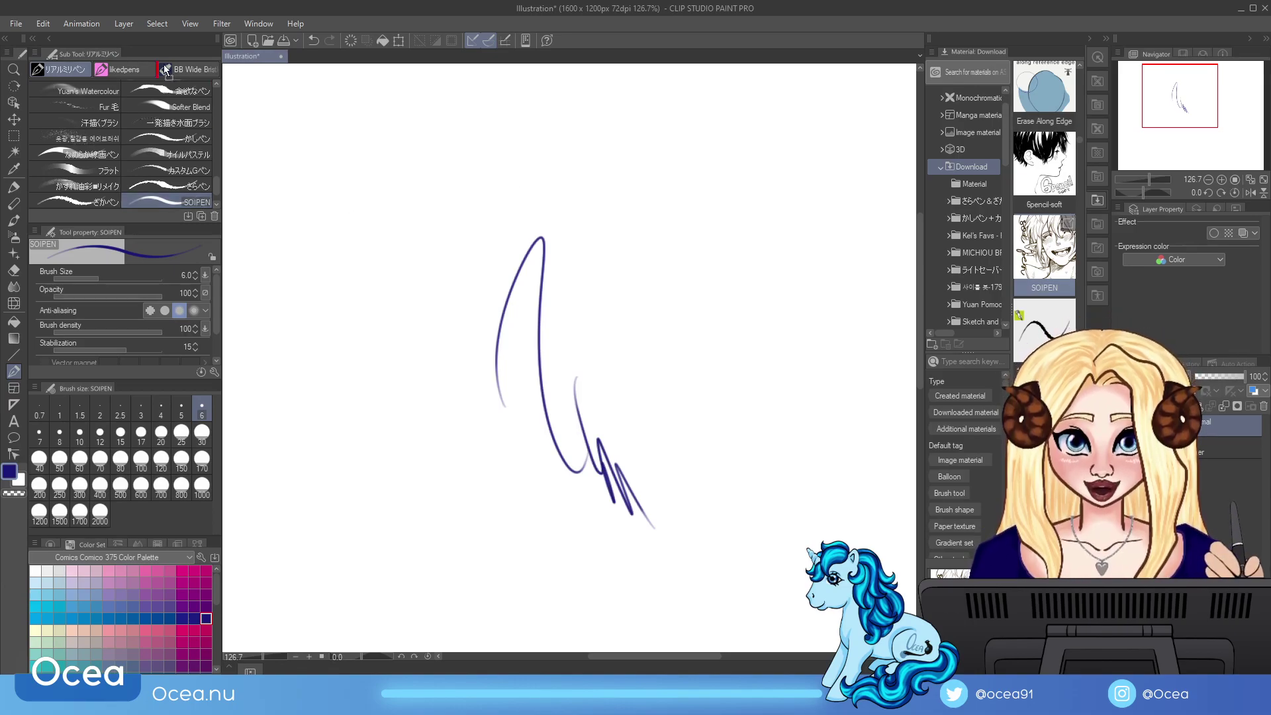
left_click_drag(166, 202, 139, 69)
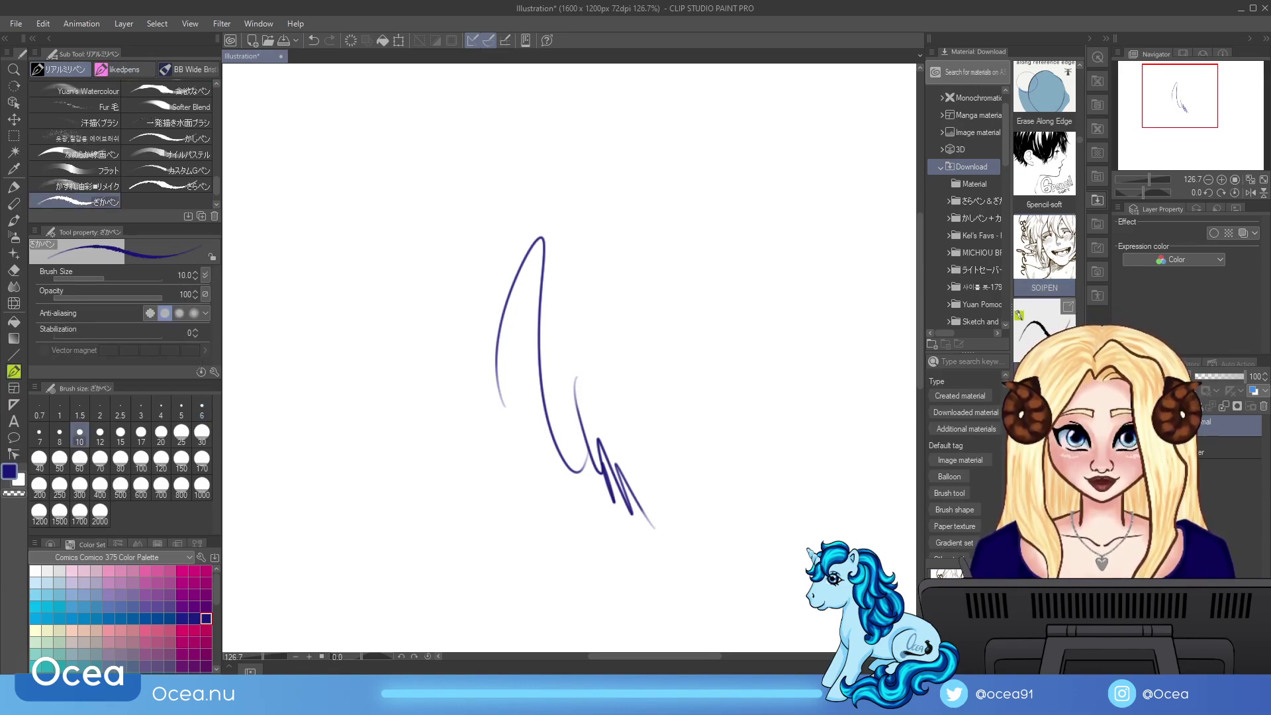
Step: Add 6pencil-soft from the downloaded materials and draw diagonal dark blue hatching with it at size 12 beside the SOIPEN strokes
left_click_drag(1050, 198, 964, 198)
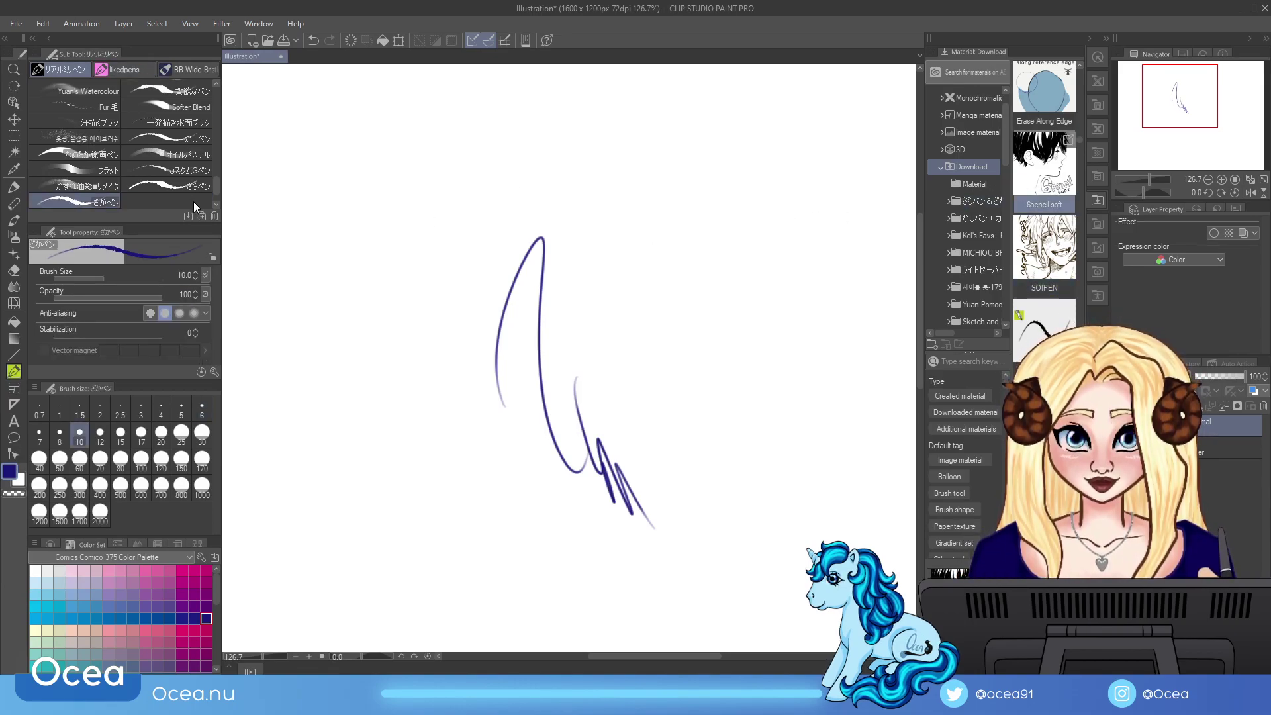
left_click_drag(629, 271, 651, 376)
left_click_drag(649, 290, 672, 432)
left_click_drag(670, 324, 670, 469)
mouse_move(682, 384)
left_mouse_down()
mouse_move(673, 443)
mouse_move(712, 520)
left_mouse_up()
left_click_drag(683, 436, 757, 568)
mouse_move(701, 452)
left_mouse_down()
mouse_move(756, 563)
mouse_move(718, 481)
left_mouse_up()
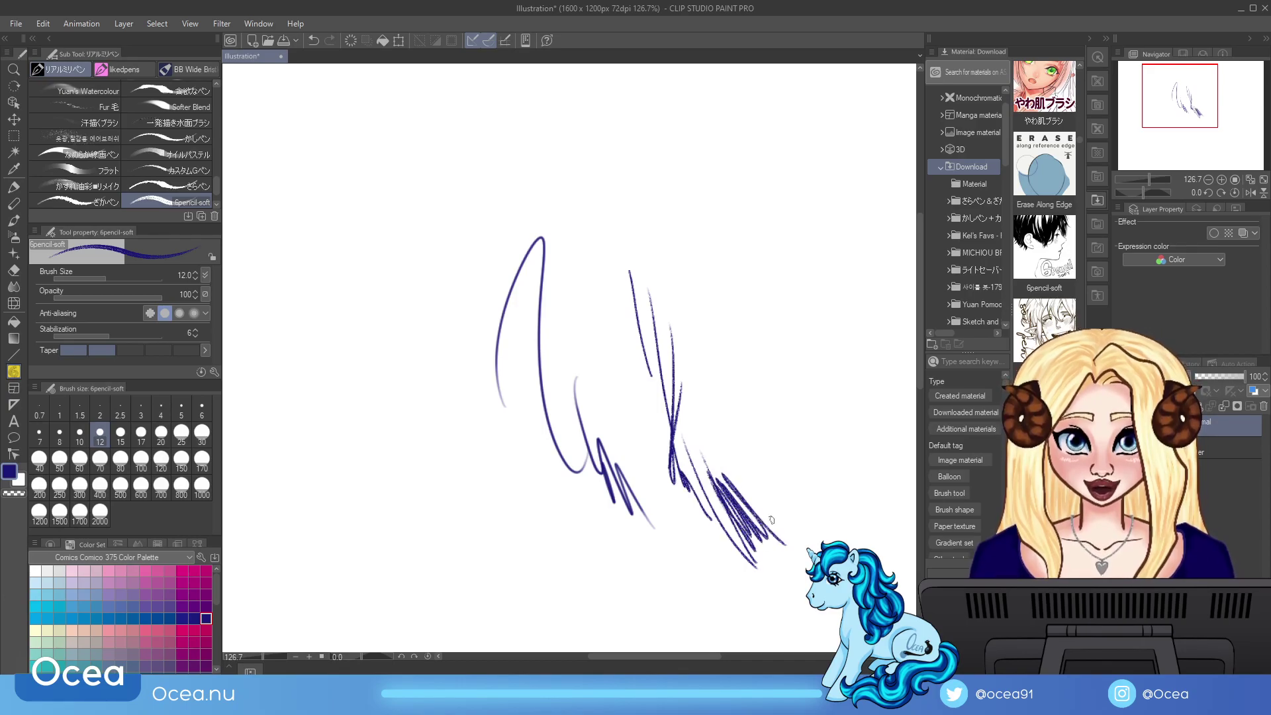
Step: Clear the layer, paint soft blended blue and magenta shapes with the added やわ肌ブラシ, and move that brush to likedpens
left_click(351, 40)
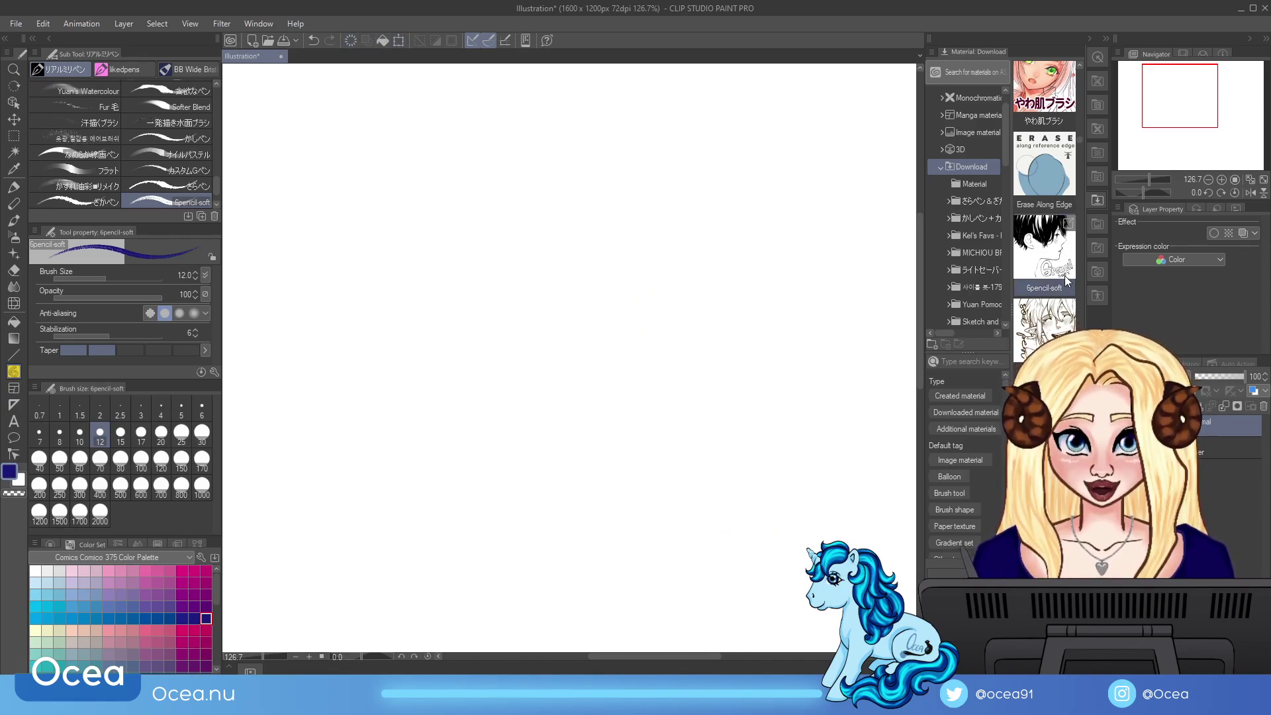
left_click_drag(1046, 102, 188, 211)
mouse_move(427, 400)
left_mouse_down()
mouse_move(455, 292)
mouse_move(479, 403)
mouse_move(473, 301)
mouse_move(518, 426)
mouse_move(508, 381)
mouse_move(533, 373)
mouse_move(550, 422)
mouse_move(596, 319)
mouse_move(576, 440)
mouse_move(609, 347)
mouse_move(577, 430)
mouse_move(567, 335)
mouse_move(584, 337)
mouse_move(559, 361)
left_mouse_up()
left_click(194, 582)
mouse_move(565, 249)
left_mouse_down()
mouse_move(567, 380)
mouse_move(483, 318)
mouse_move(569, 437)
left_mouse_up()
left_click_drag(126, 208, 140, 71)
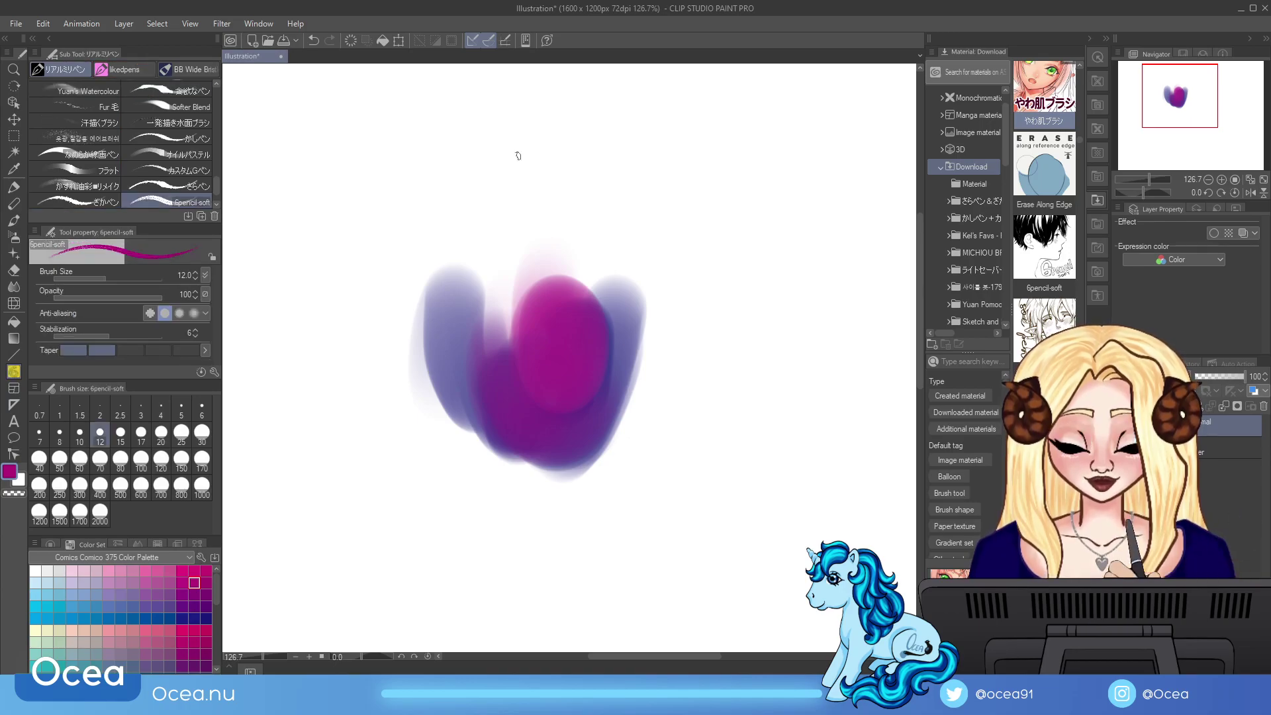
Step: Add 線画用ペン from the downloaded materials, draw magenta curves and hatching with it at size 7, and clear the layer
left_click(1080, 65)
left_click(1080, 64)
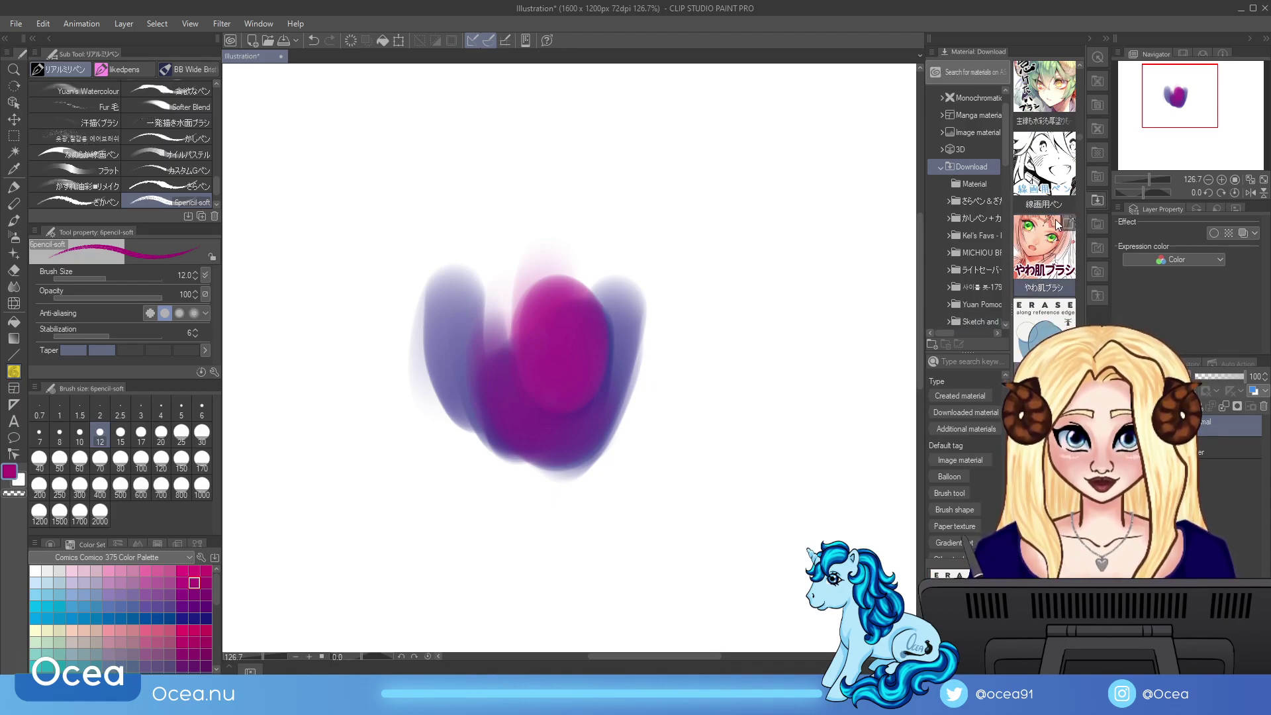
mouse_move(1047, 189)
left_mouse_down()
mouse_move(337, 205)
mouse_move(212, 189)
left_mouse_up()
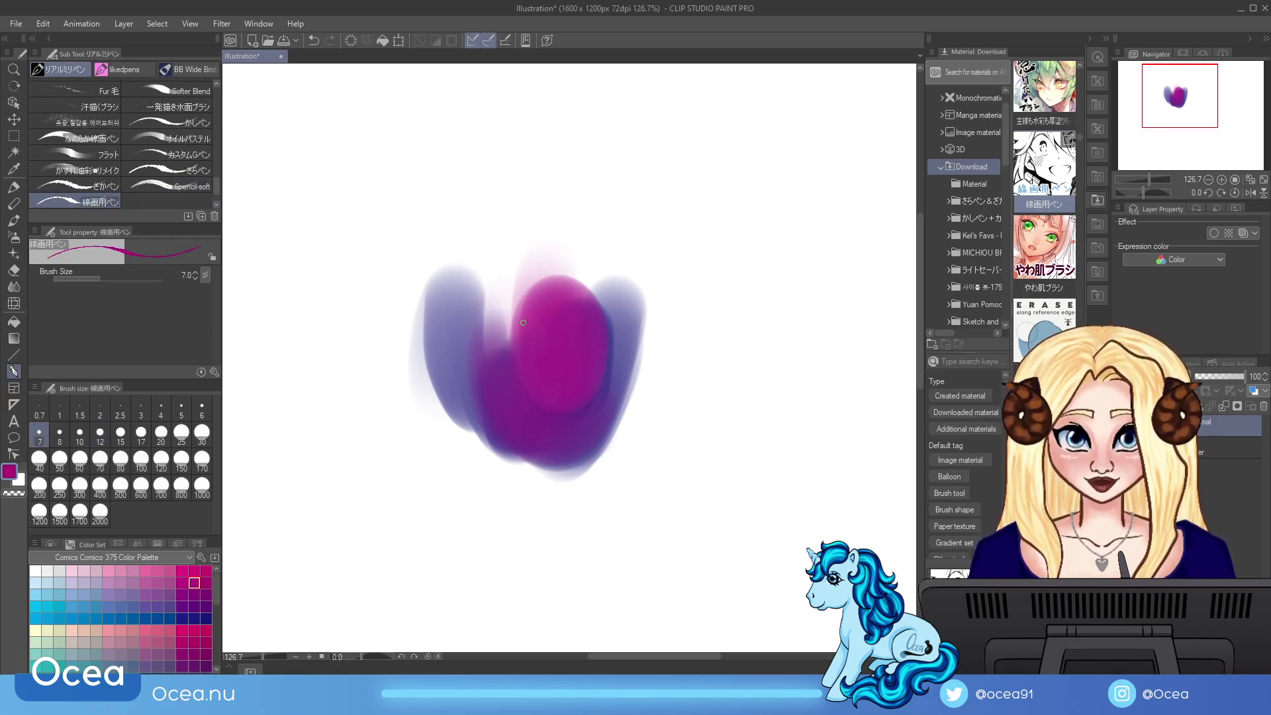
mouse_move(688, 263)
left_mouse_down()
mouse_move(752, 389)
mouse_move(775, 368)
left_mouse_up()
mouse_move(760, 294)
left_mouse_down()
mouse_move(788, 454)
mouse_move(750, 449)
mouse_move(700, 513)
left_mouse_up()
mouse_move(755, 445)
left_mouse_down()
mouse_move(697, 521)
mouse_move(715, 590)
left_mouse_up()
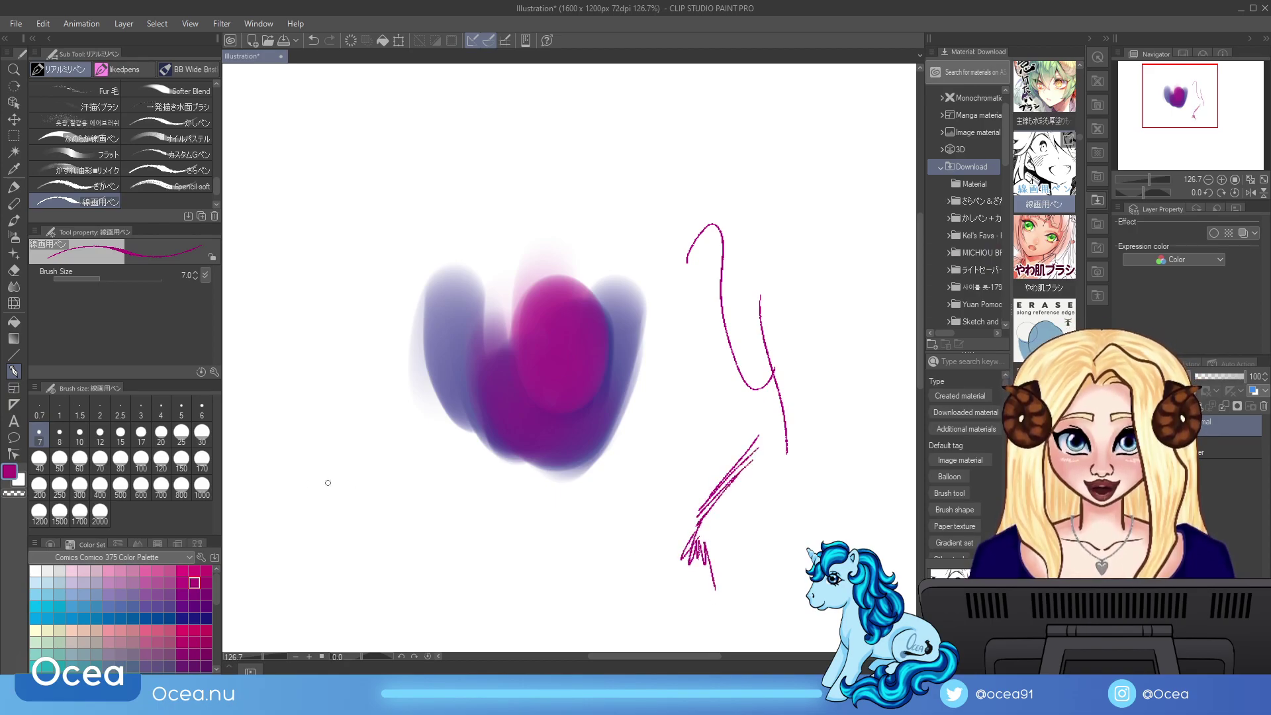
left_click_drag(578, 341, 652, 473)
left_click(352, 41)
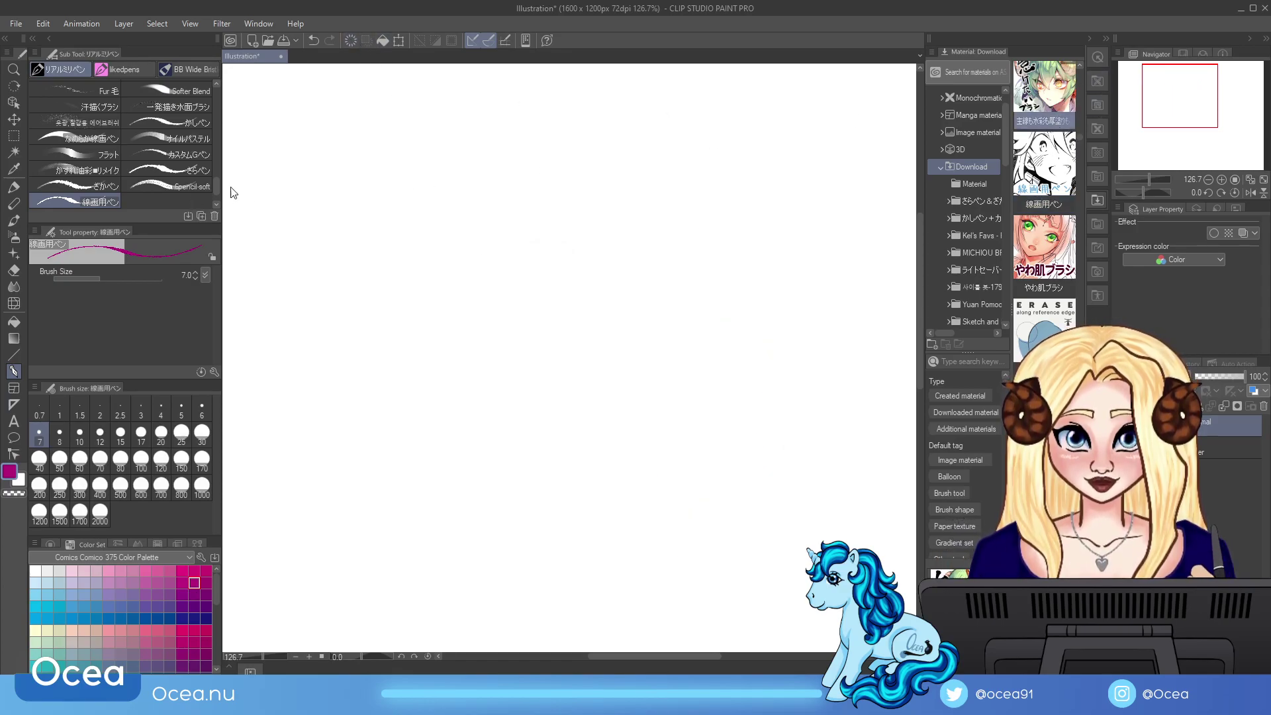
Step: Draw tapered magenta test strokes with the added 主線も水彩も厚塗り brush and move that brush to likedpens
left_click_drag(487, 290, 535, 371)
left_click_drag(524, 302, 559, 450)
left_click_drag(169, 200, 136, 70)
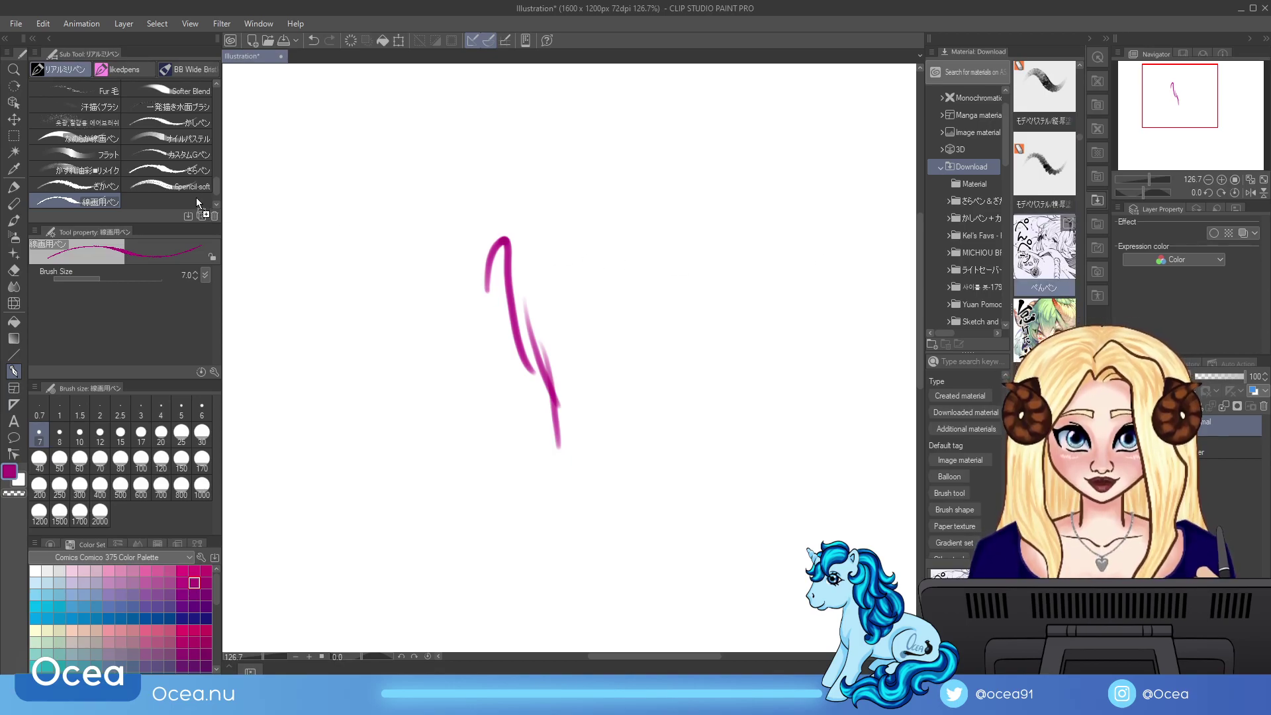
Step: Draw thin magenta curves with the added ぺんペン at size 20 beside the thicker strokes
left_click_drag(554, 219, 604, 374)
mouse_move(592, 260)
left_mouse_down()
mouse_move(619, 387)
mouse_move(686, 452)
left_mouse_up()
mouse_move(640, 334)
left_mouse_down()
mouse_move(726, 484)
mouse_move(695, 474)
left_mouse_up()
left_click_drag(705, 423, 772, 497)
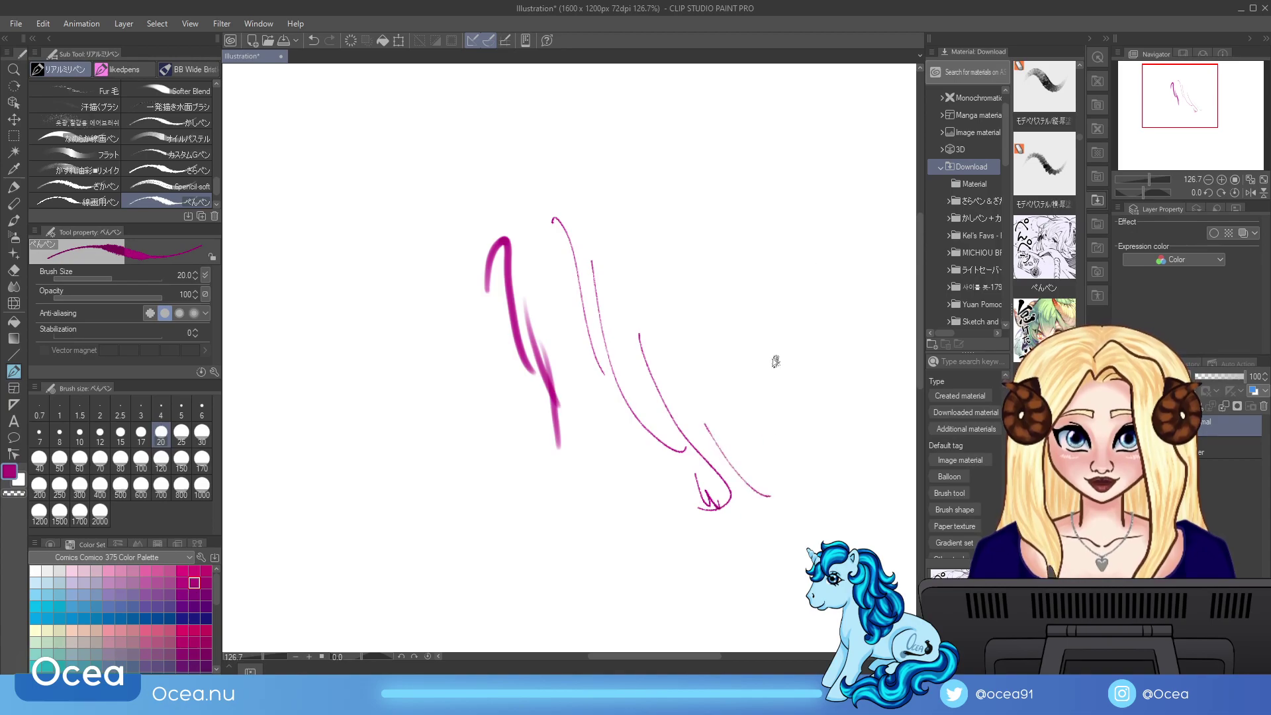
Step: Add モデペパステル/横 from the downloaded materials, paint broad textured magenta strokes with it at size 200, and clear the layer
mouse_move(1045, 184)
left_mouse_down()
mouse_move(525, 247)
mouse_move(204, 196)
left_mouse_up()
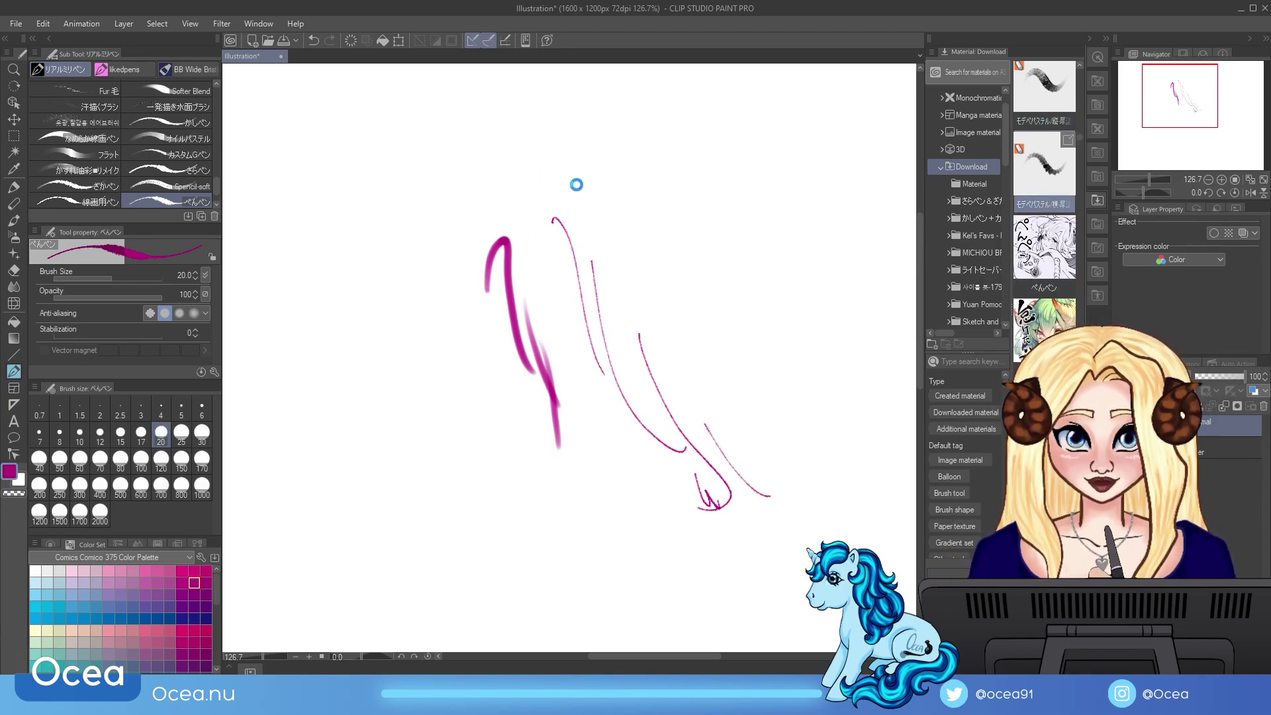
mouse_move(690, 309)
left_mouse_down()
mouse_move(726, 331)
mouse_move(739, 292)
mouse_move(732, 335)
mouse_move(752, 369)
mouse_move(772, 364)
mouse_move(784, 398)
mouse_move(781, 496)
mouse_move(812, 546)
left_mouse_up()
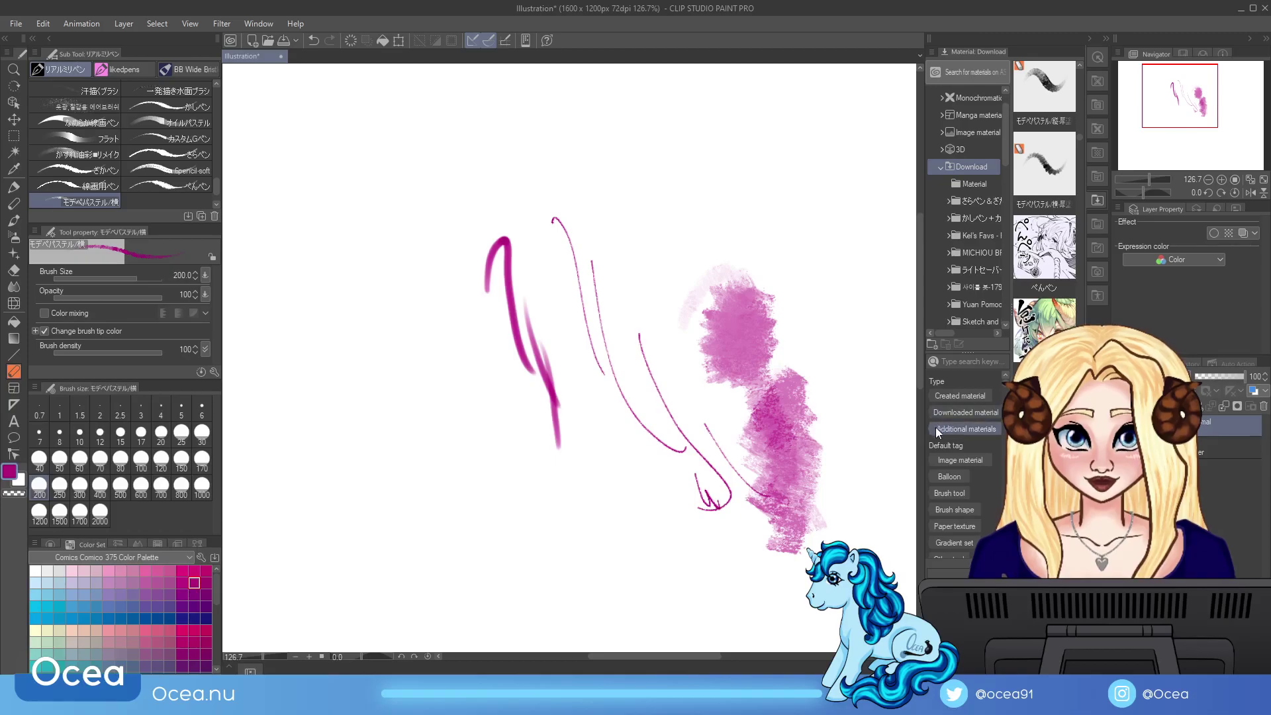
mouse_move(825, 172)
left_mouse_down()
mouse_move(815, 516)
mouse_move(833, 132)
mouse_move(851, 534)
mouse_move(871, 545)
mouse_move(855, 532)
mouse_move(821, 178)
mouse_move(796, 500)
mouse_move(772, 269)
mouse_move(794, 560)
left_mouse_up()
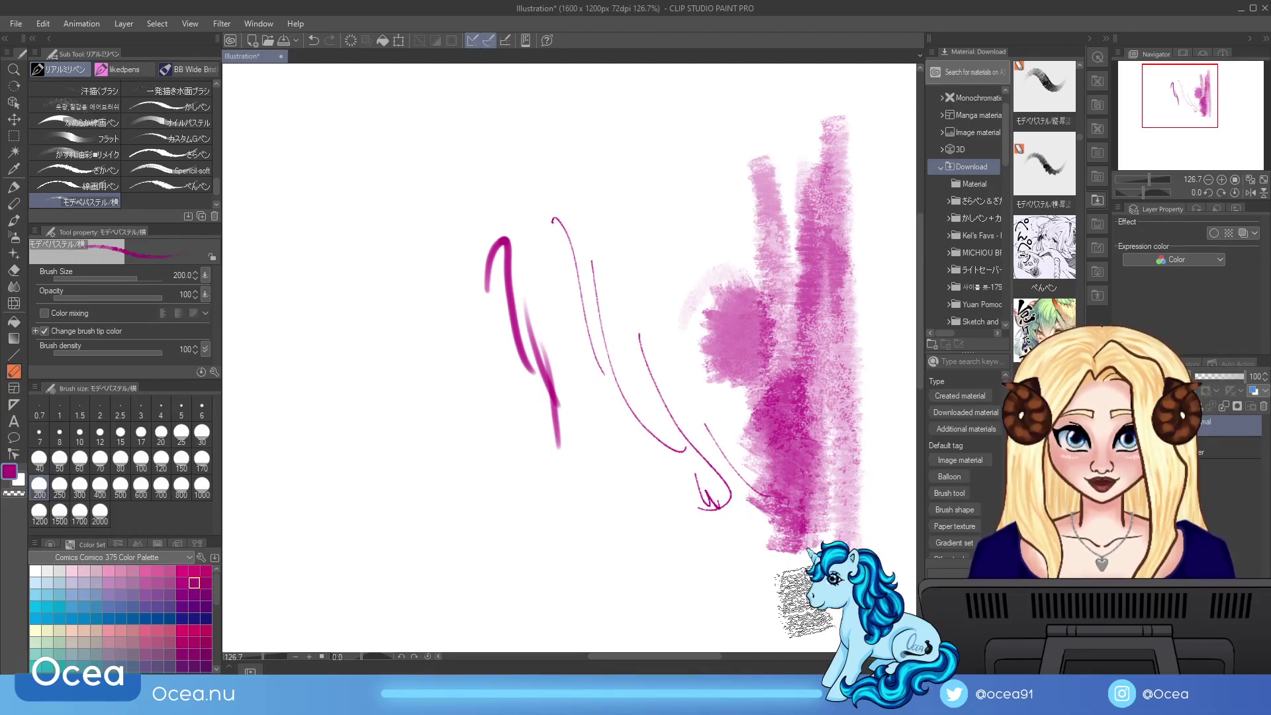
key("Delete")
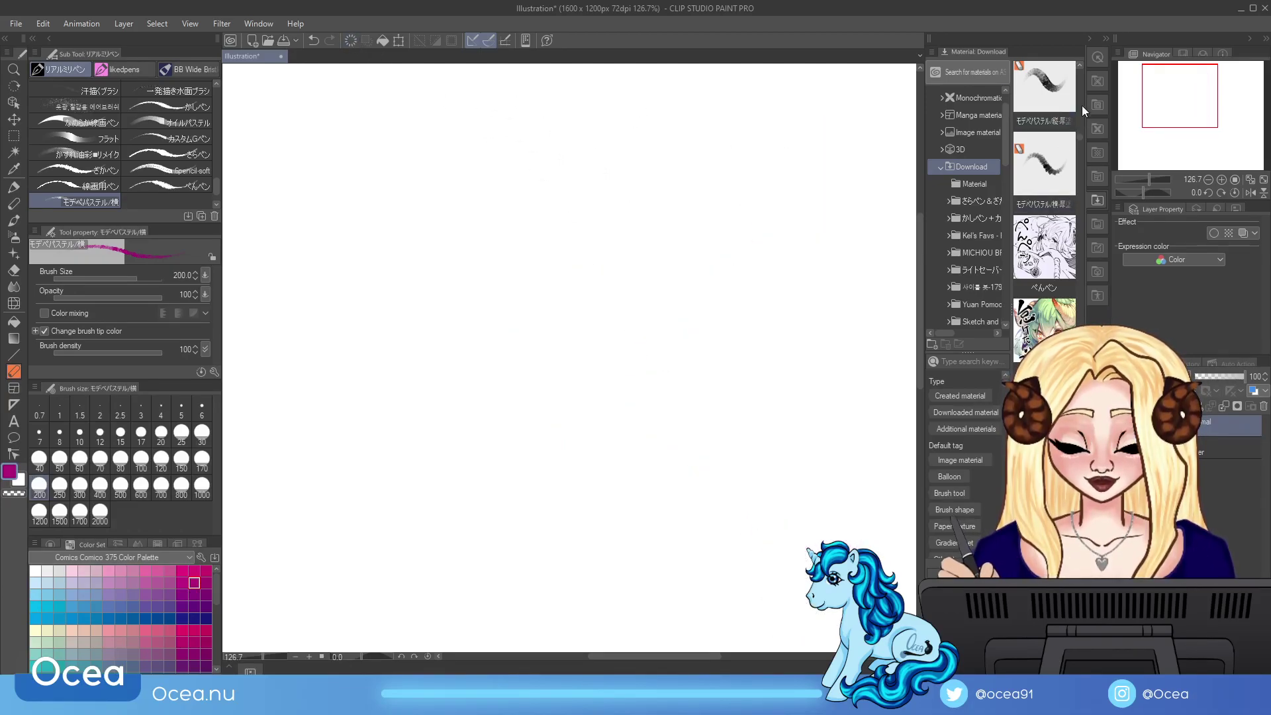
Step: Add モデペパステル/鋭角 from the downloaded materials and draw pale magenta zigzag and fan strokes with it at size 100
left_click(1081, 65)
left_click(1081, 65)
left_click(1080, 66)
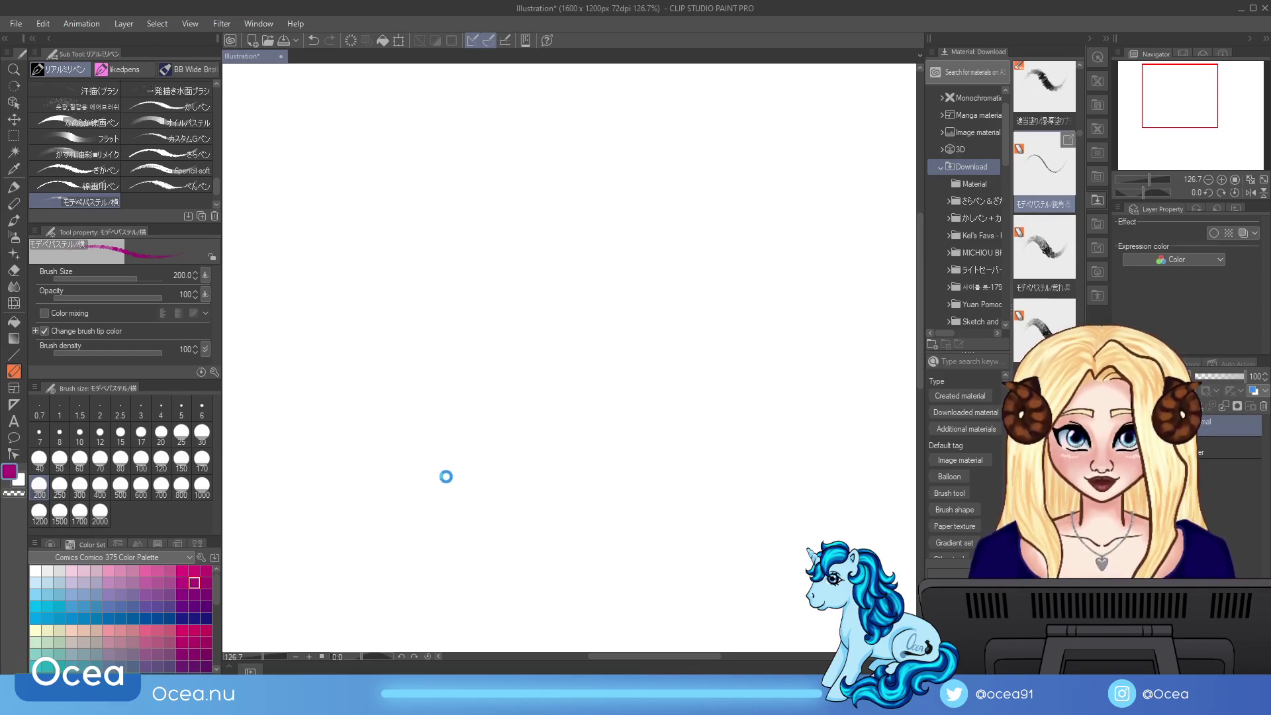
mouse_move(438, 427)
left_mouse_down()
mouse_move(508, 264)
mouse_move(532, 449)
mouse_move(584, 412)
left_mouse_up()
left_click_drag(590, 346, 629, 510)
mouse_move(629, 389)
left_mouse_down()
mouse_move(639, 437)
mouse_move(732, 448)
mouse_move(775, 394)
left_mouse_up()
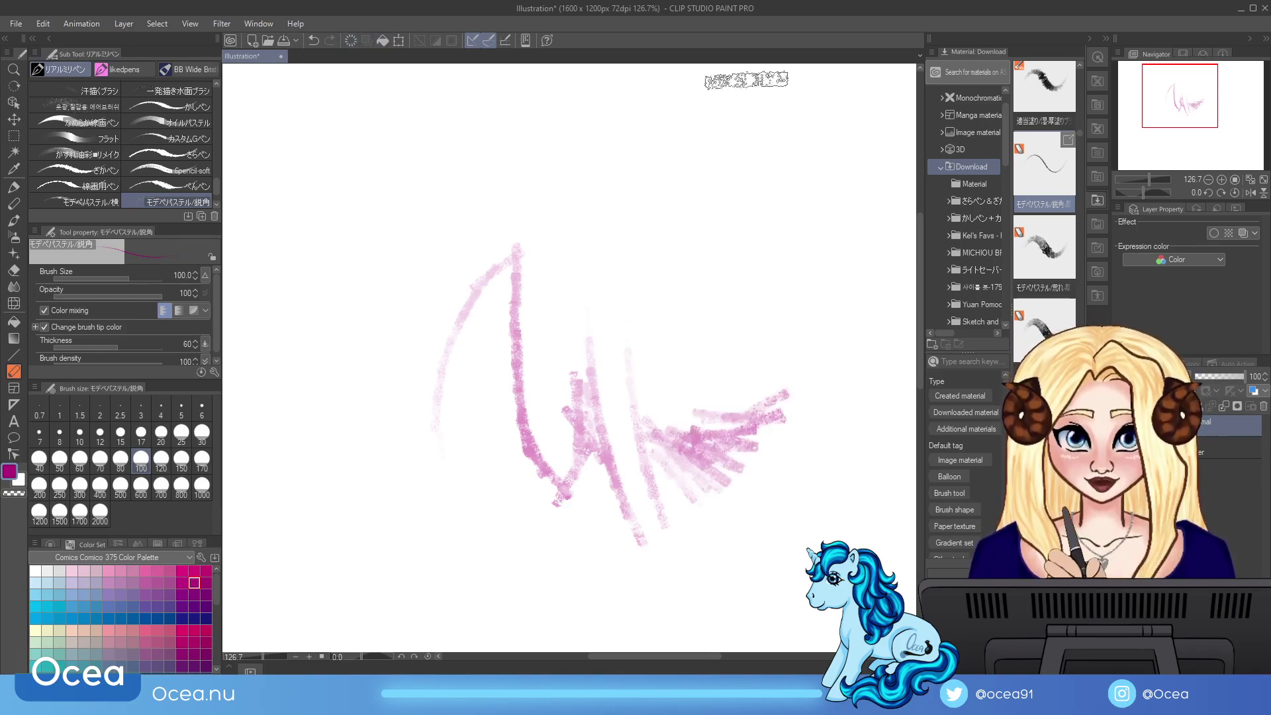
Step: Browse further through the downloaded materials and add the ハイライト● brush to the sub tools
left_click(1080, 64)
left_click(1081, 64)
left_click(1081, 64)
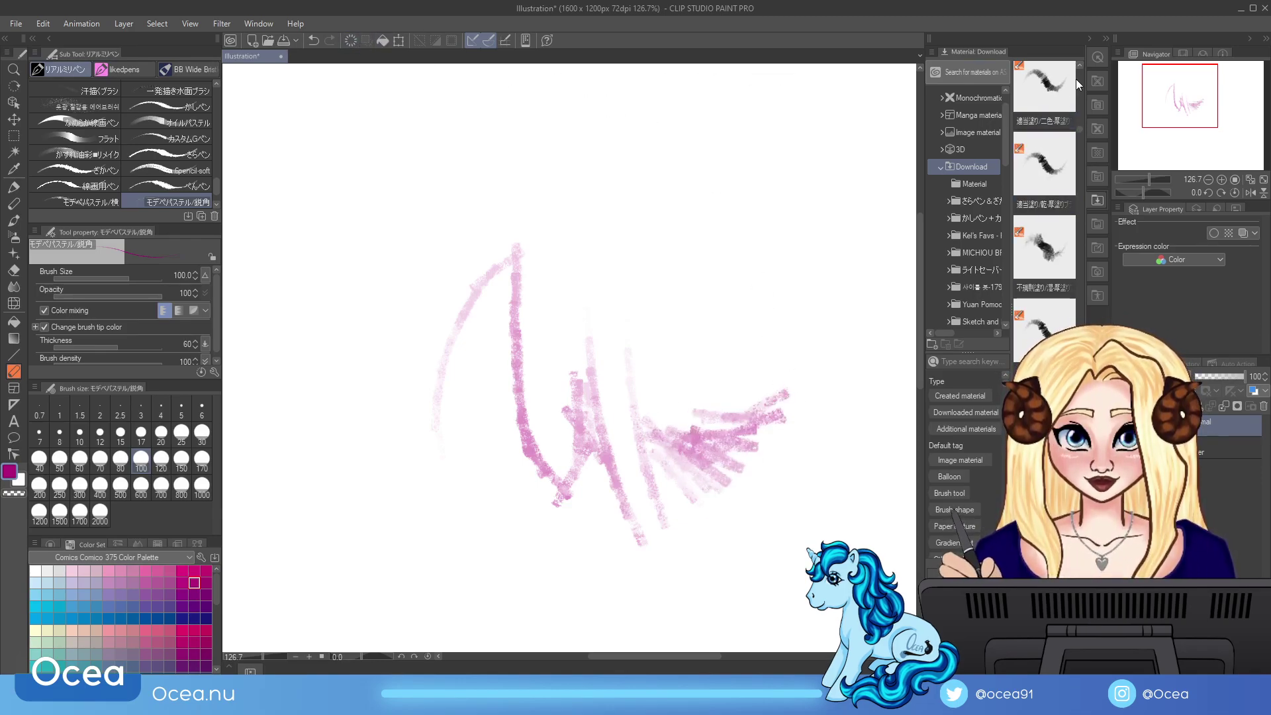
scroll(1079, 66, "up", 3)
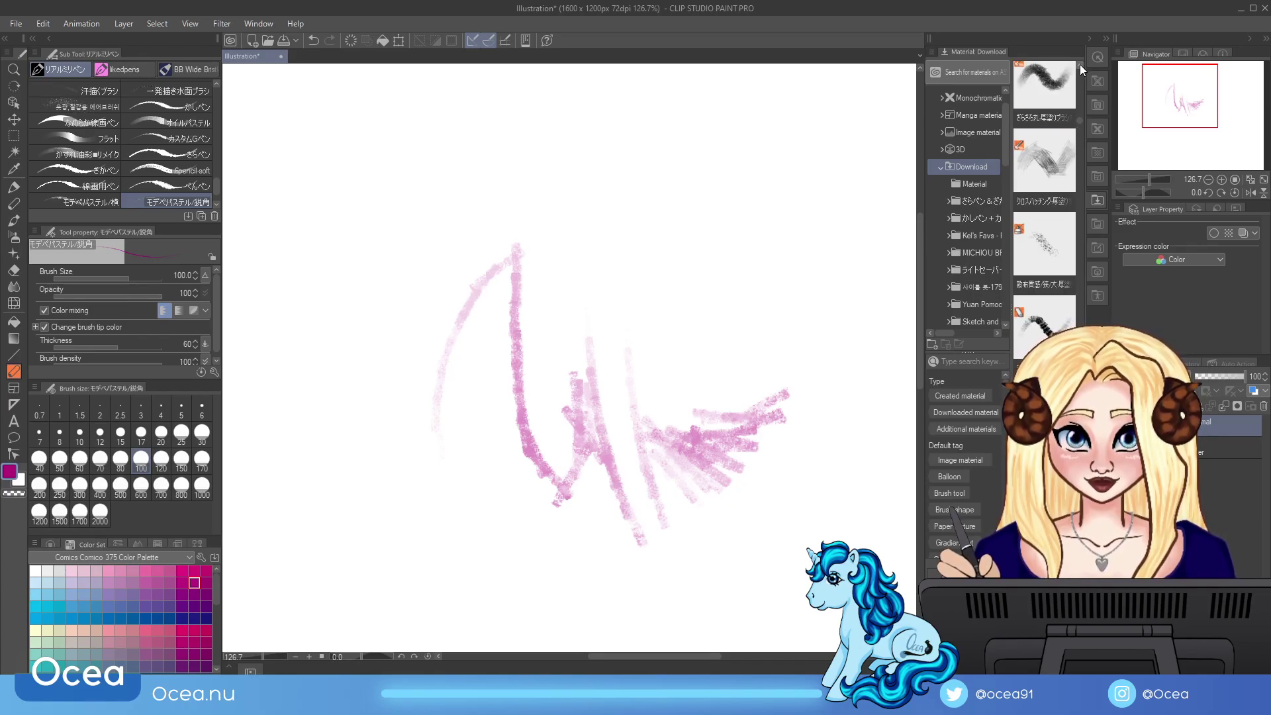
scroll(1081, 63, "up", 1)
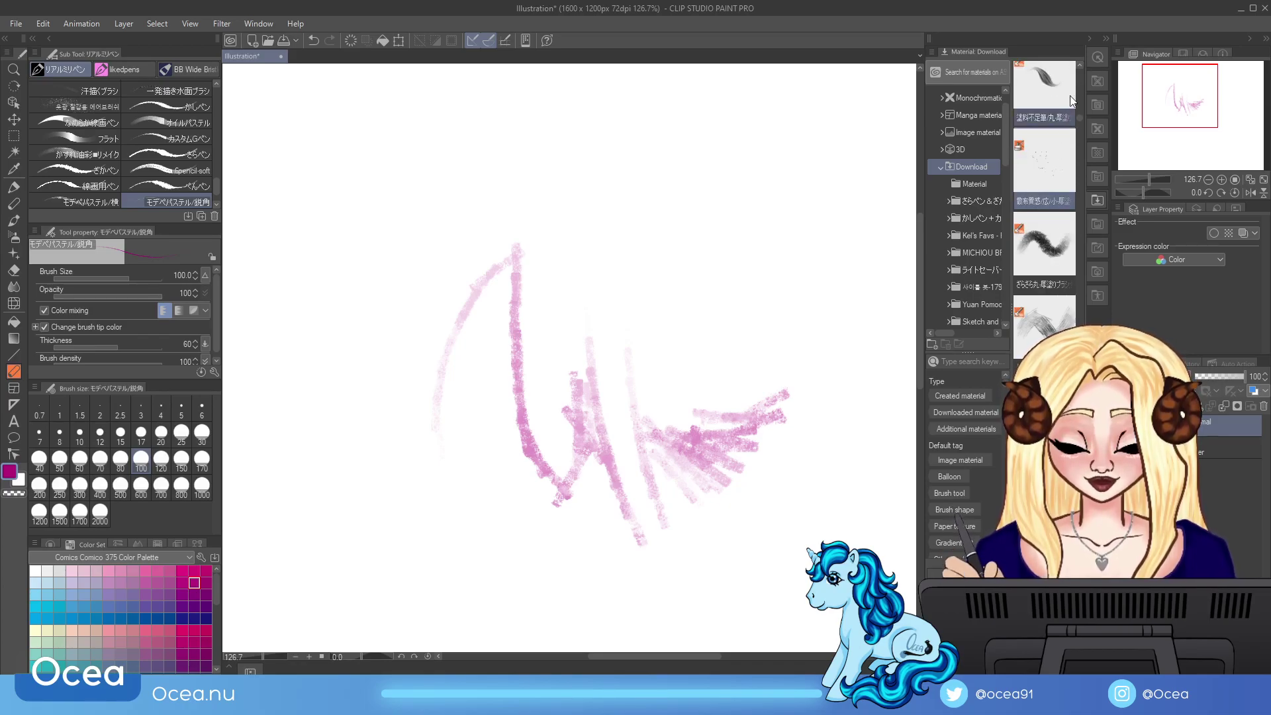
scroll(1078, 199, "up", 3)
scroll(1081, 65, "up", 3)
left_click(1080, 64)
mouse_move(760, 252)
left_mouse_down()
mouse_move(228, 237)
mouse_move(233, 189)
mouse_move(815, 249)
left_mouse_up()
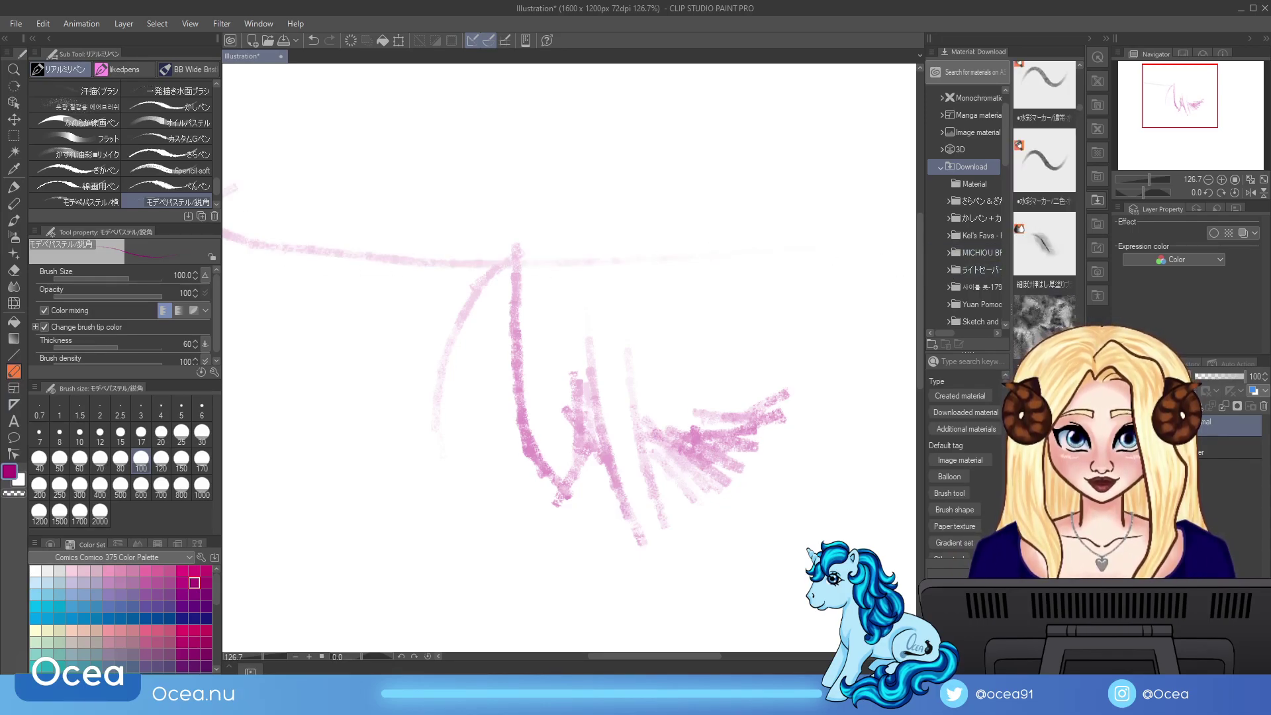
scroll(1045, 199, "down", 2)
scroll(1045, 199, "down", 3)
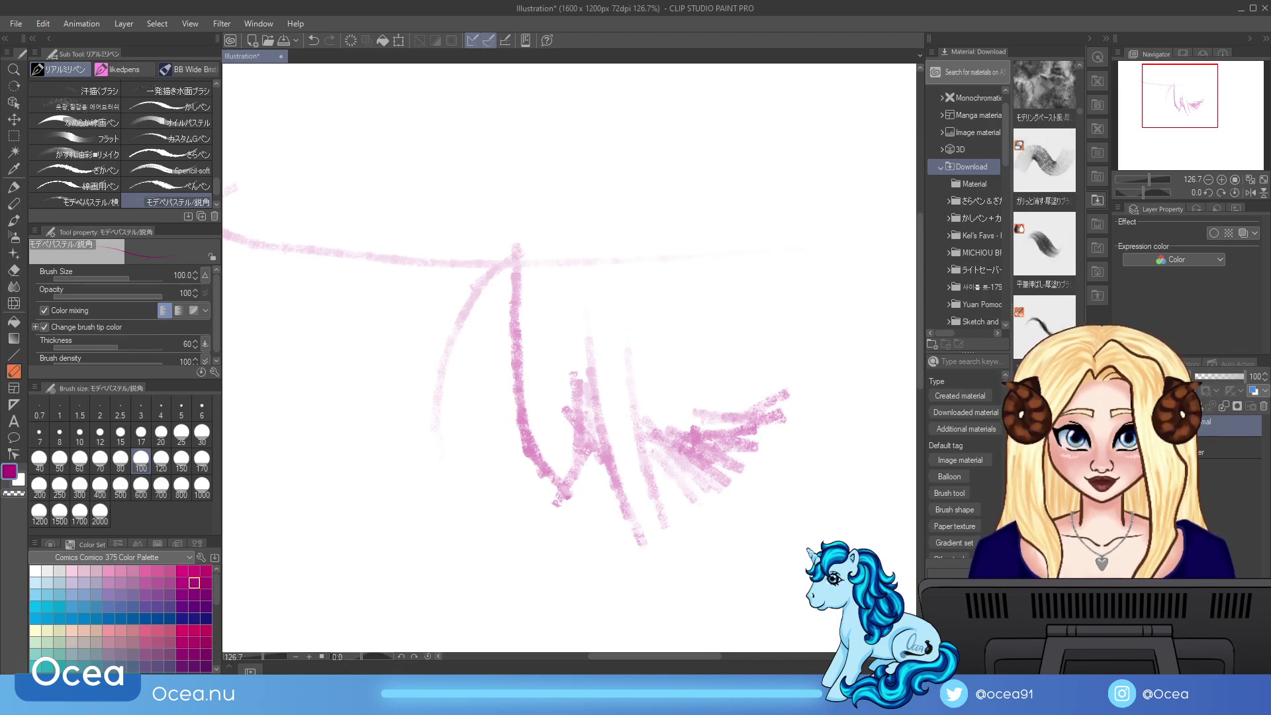
left_click_drag(299, 260, 209, 191)
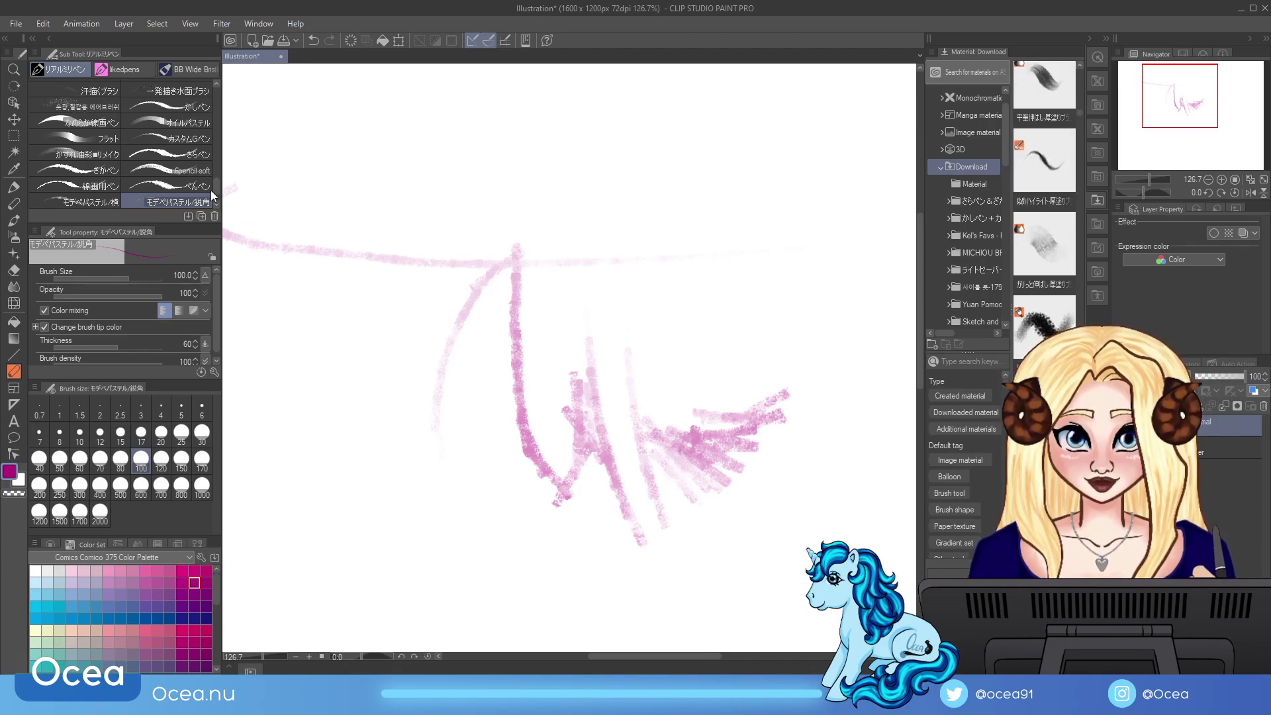
Step: Draw a looping dotted curve and more test strokes with ハイライト● at size 50, and clear the layer
mouse_move(408, 234)
left_mouse_down()
mouse_move(474, 140)
mouse_move(549, 244)
mouse_move(379, 478)
mouse_move(503, 452)
mouse_move(493, 466)
left_mouse_up()
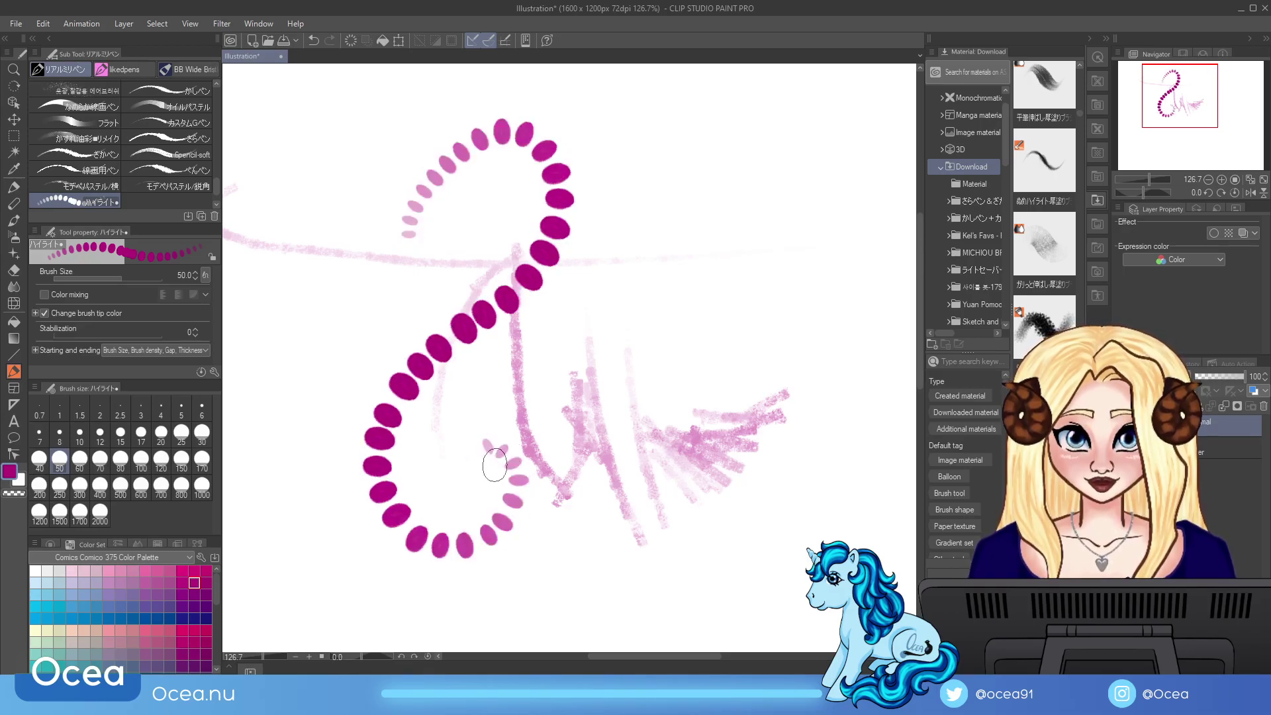
mouse_move(616, 233)
left_mouse_down()
mouse_move(758, 142)
mouse_move(737, 355)
mouse_move(643, 557)
left_mouse_up()
left_click_drag(784, 428, 853, 472)
left_click(351, 41)
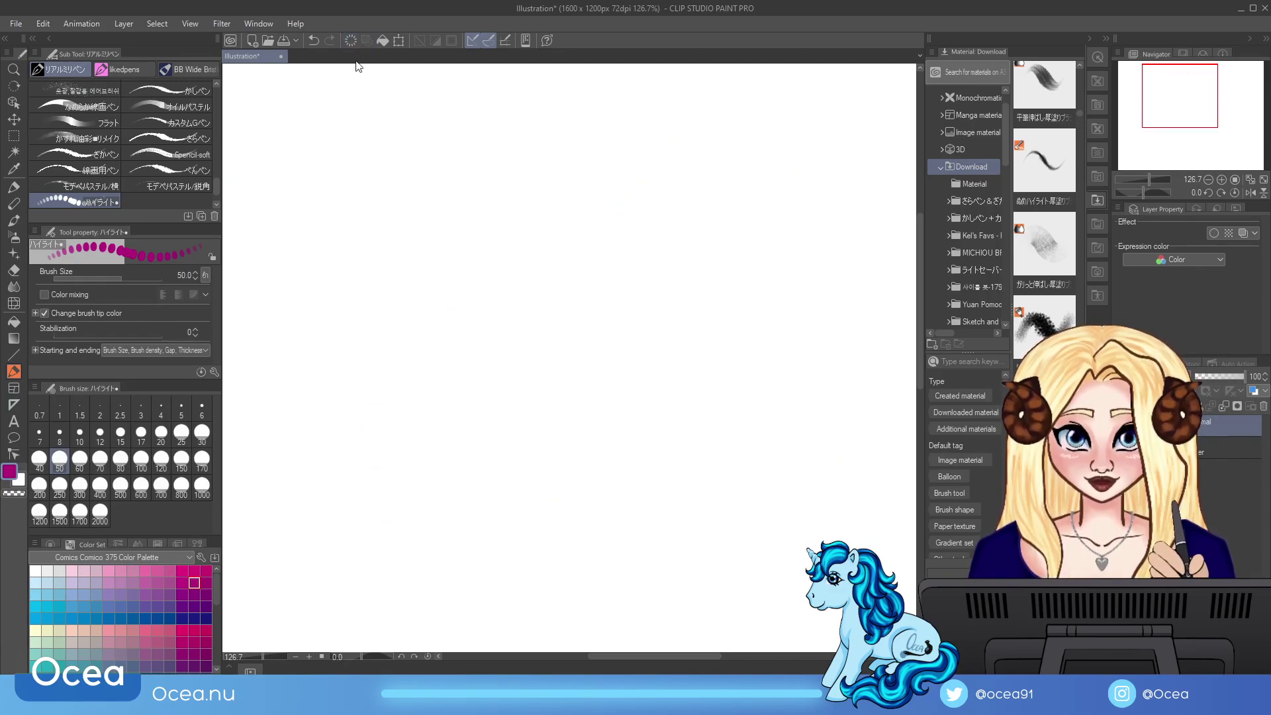
Step: Draw two dotted arcs and a dotted spiral with ハイライト● at size 50, and clear the layer
mouse_move(292, 247)
left_mouse_down()
mouse_move(359, 323)
mouse_move(496, 356)
mouse_move(626, 309)
left_mouse_up()
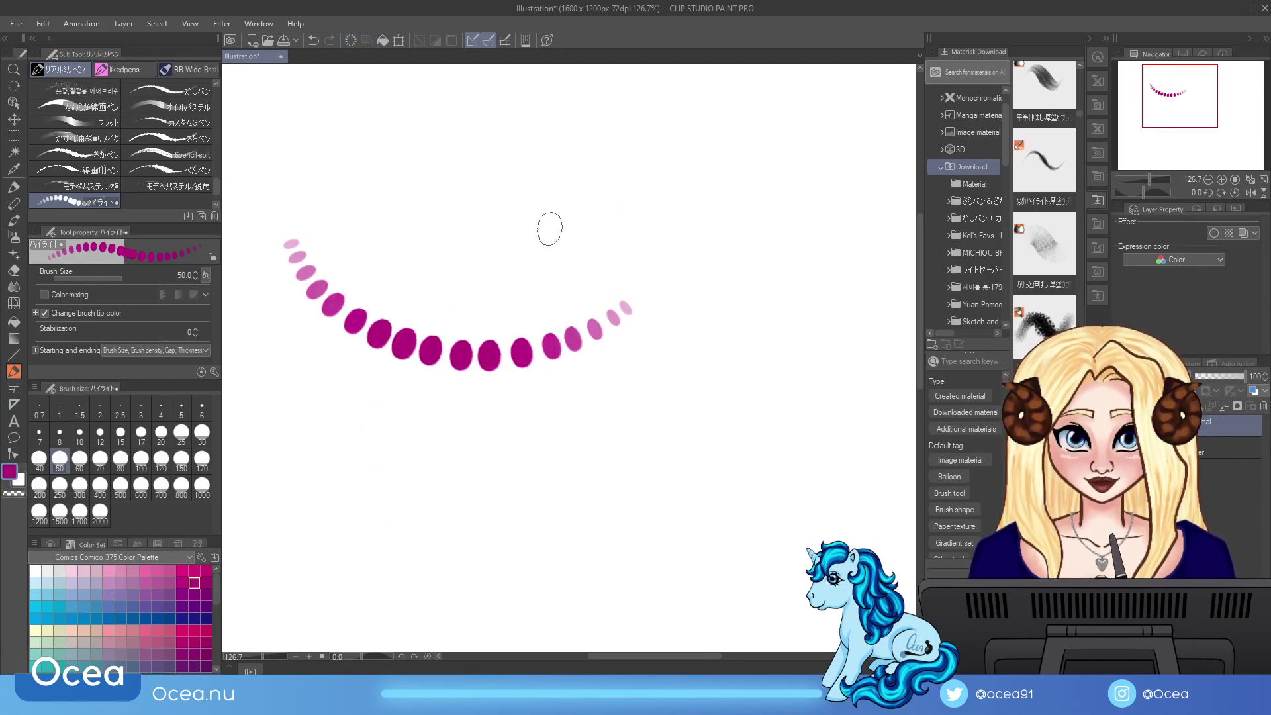
mouse_move(353, 176)
left_mouse_down()
mouse_move(441, 266)
mouse_move(652, 221)
left_mouse_up()
mouse_move(655, 118)
left_mouse_down()
mouse_move(455, 127)
mouse_move(498, 159)
left_mouse_up()
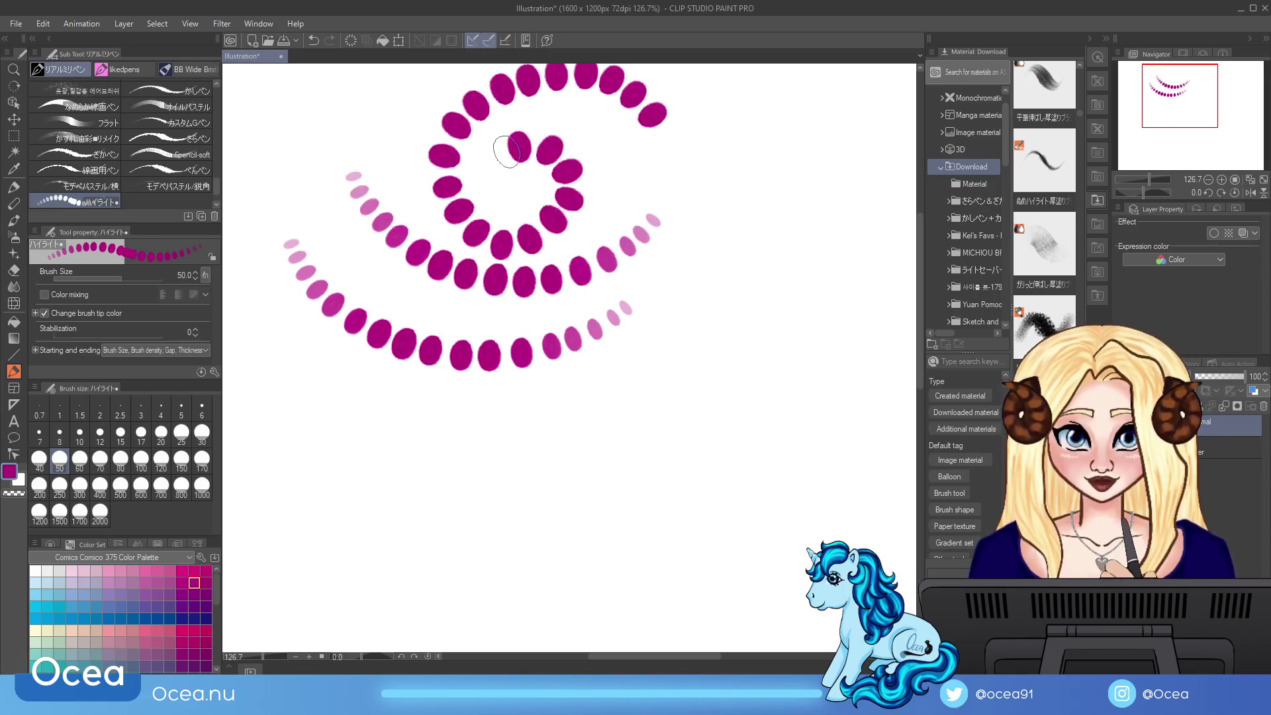
left_click(351, 40)
Step: Draw several dotted magenta rings one after another with ハイライト●, removing each one and leaving the layer empty
mouse_move(361, 434)
left_mouse_down()
mouse_move(459, 167)
mouse_move(604, 414)
mouse_move(398, 493)
mouse_move(388, 475)
left_mouse_up()
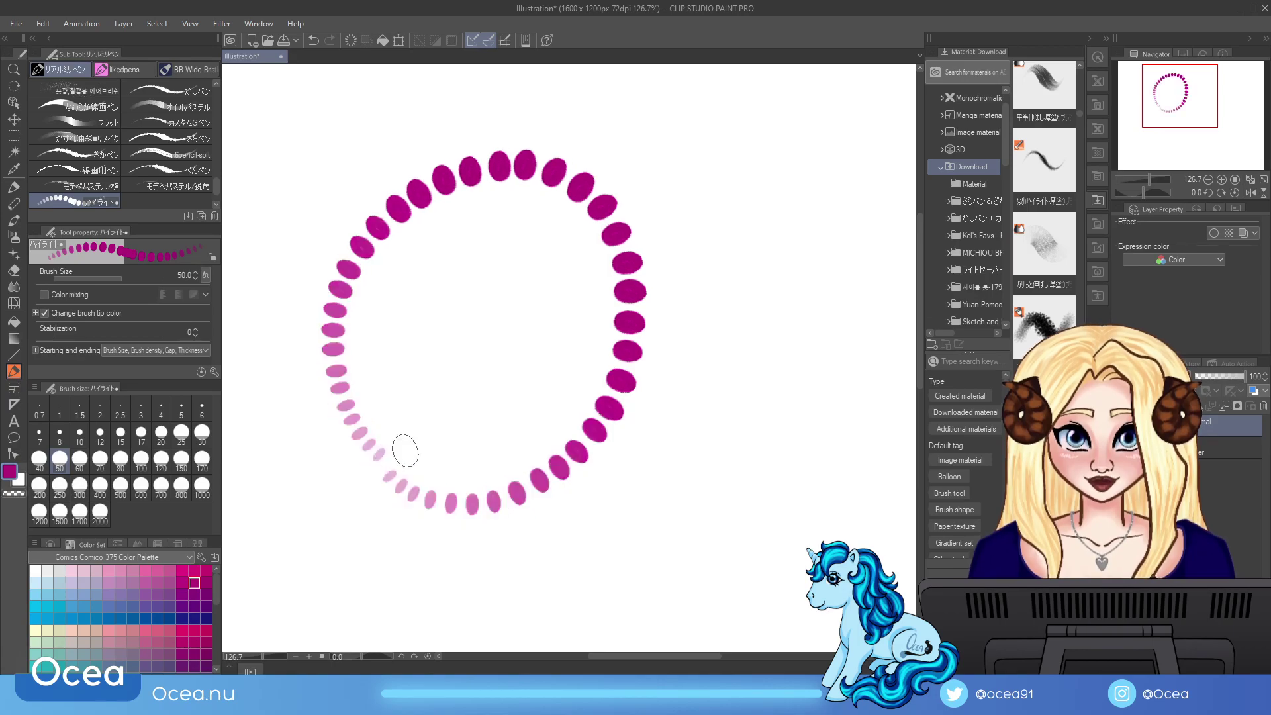
left_click(351, 41)
mouse_move(494, 387)
left_mouse_down()
mouse_move(410, 264)
mouse_move(620, 156)
mouse_move(610, 388)
mouse_move(516, 389)
left_mouse_up()
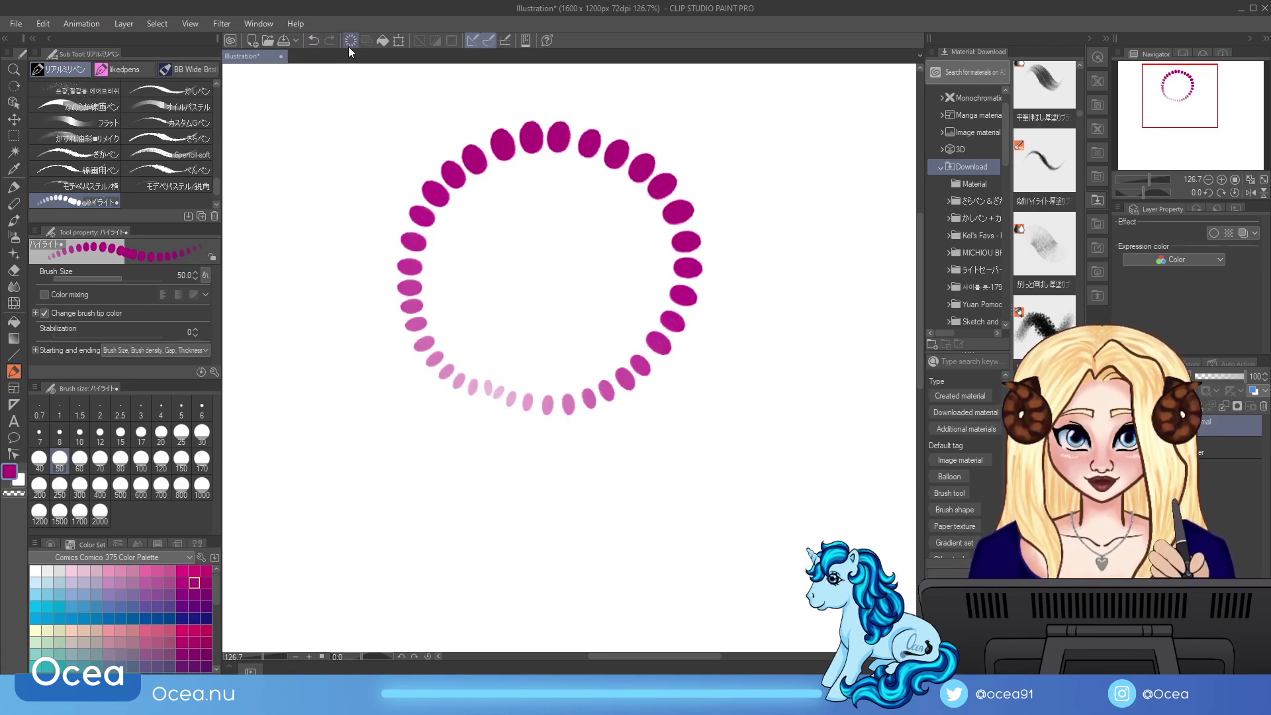
left_click(314, 41)
mouse_move(582, 448)
left_mouse_down()
mouse_move(491, 400)
mouse_move(673, 358)
mouse_move(618, 455)
mouse_move(592, 446)
left_mouse_up()
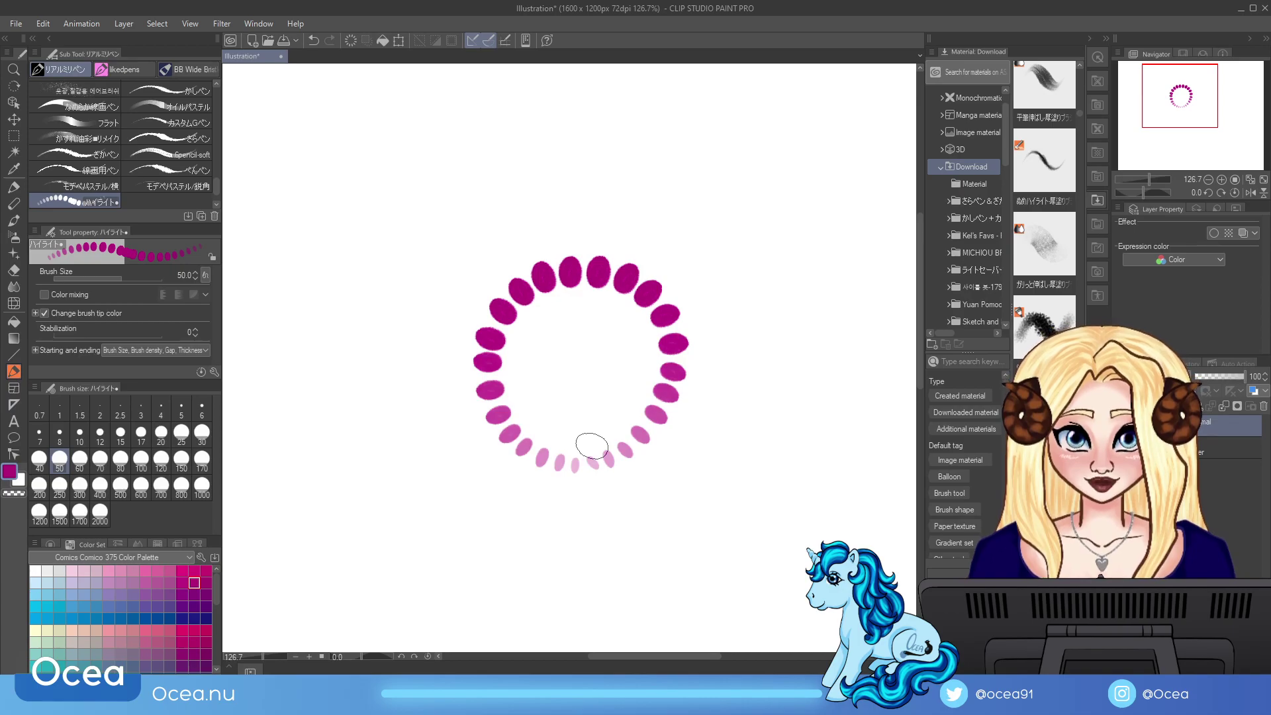
left_click(350, 40)
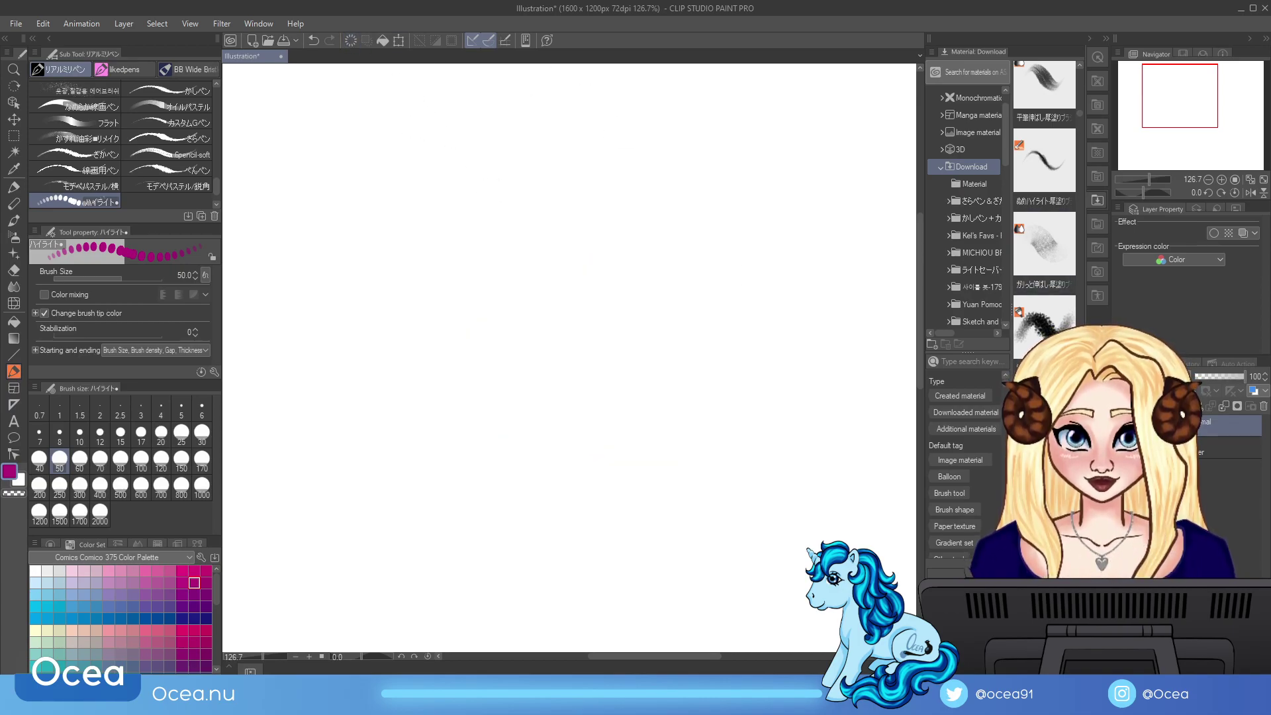
Step: Add ハイライト■ from the downloaded materials, draw a ring of square dashes with it at size 50, and undo the ring
left_click_drag(221, 191, 203, 204)
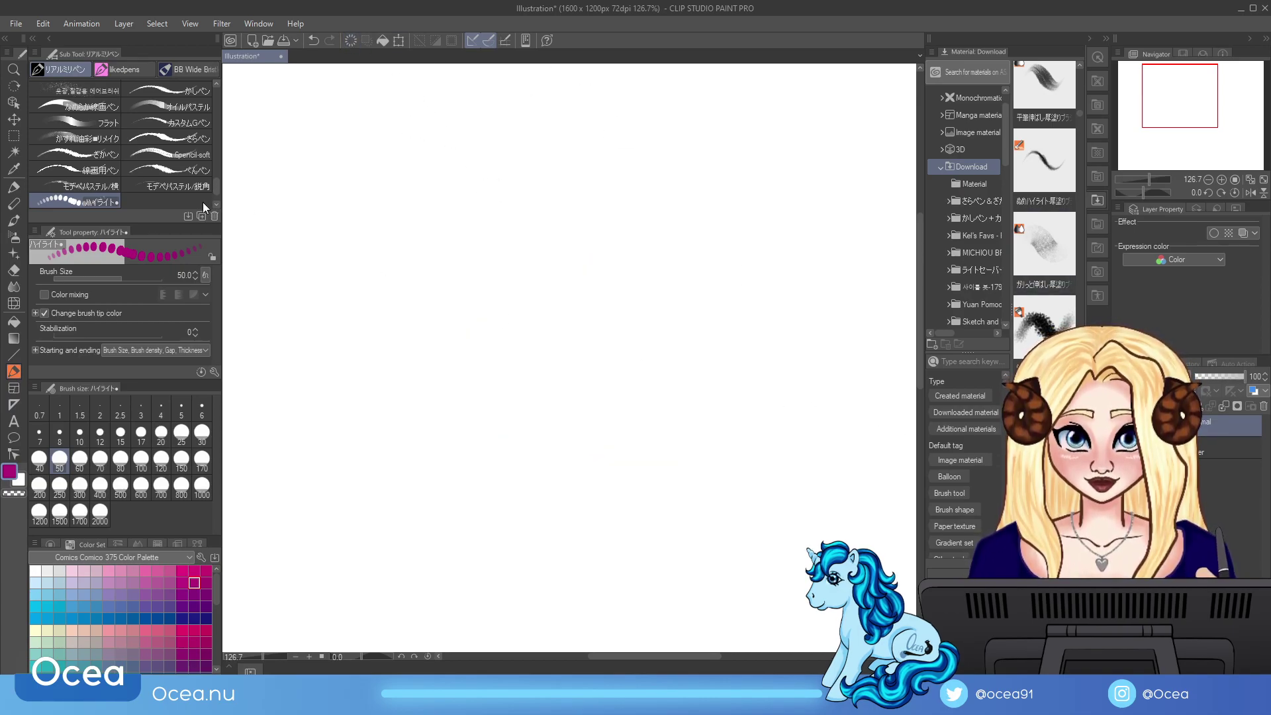
mouse_move(533, 366)
left_mouse_down()
mouse_move(561, 210)
mouse_move(698, 215)
mouse_move(677, 361)
mouse_move(546, 370)
left_mouse_up()
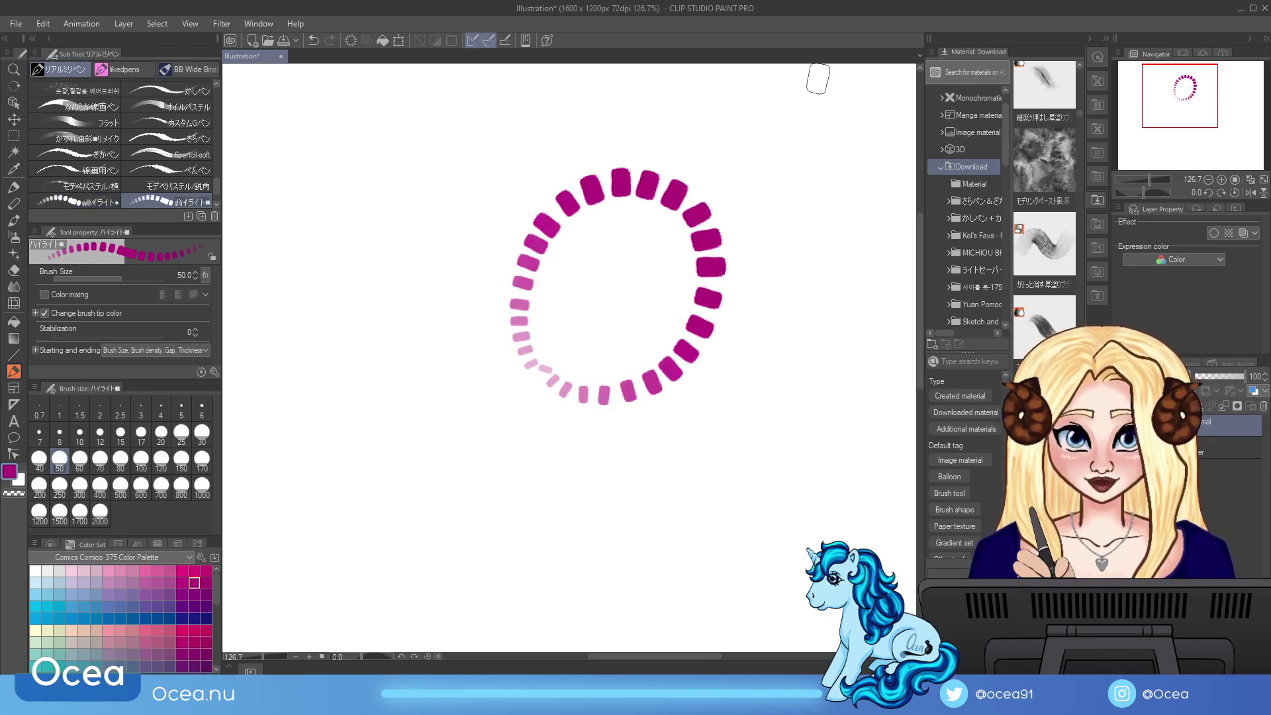
key("ctrl+z")
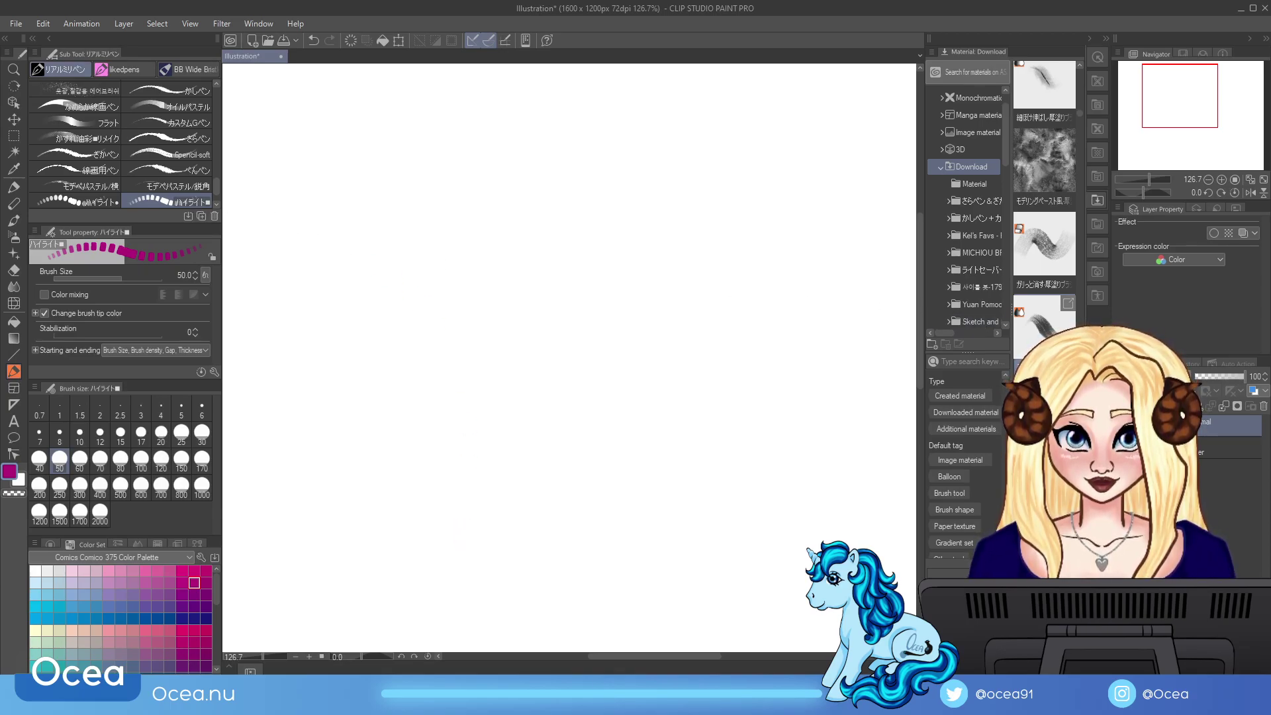
Step: Draw a magenta zigzag with さらペン at size 10, smear it using the added 平筆伸ばし at size 150, and clear the layer
key("period")
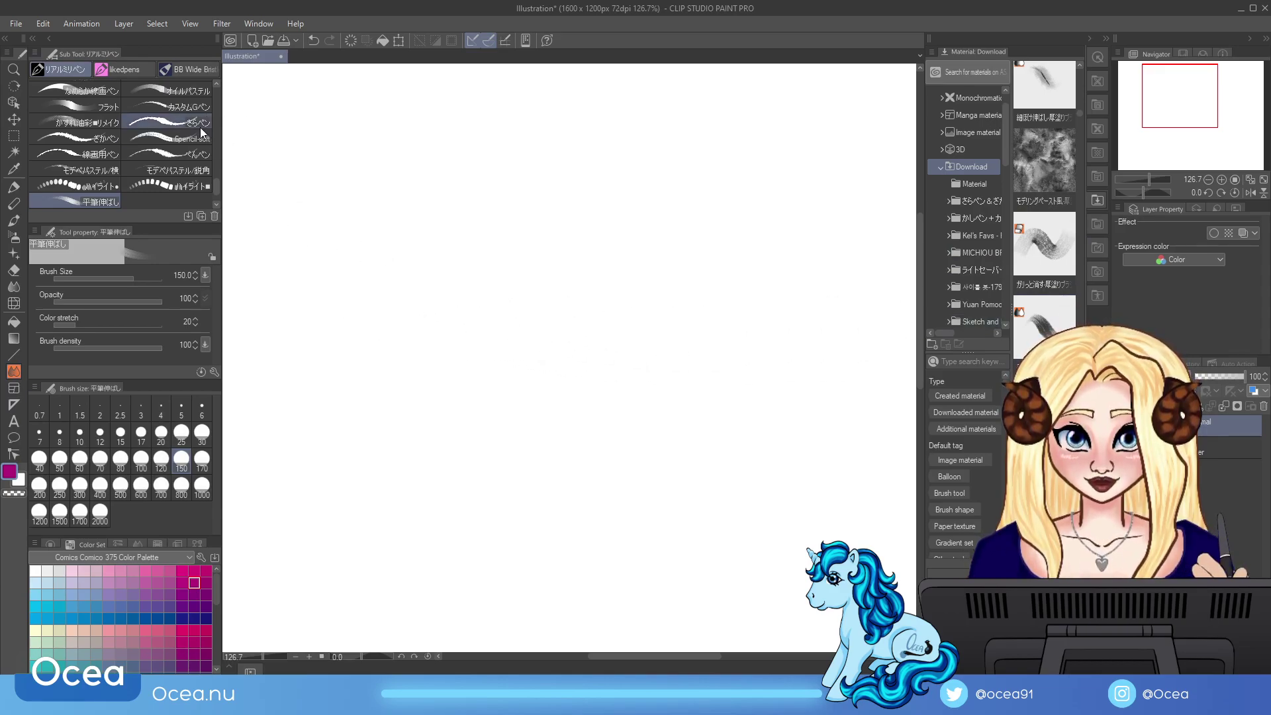
left_click(169, 123)
mouse_move(329, 207)
left_mouse_down()
mouse_move(456, 347)
mouse_move(468, 282)
mouse_move(527, 363)
left_mouse_up()
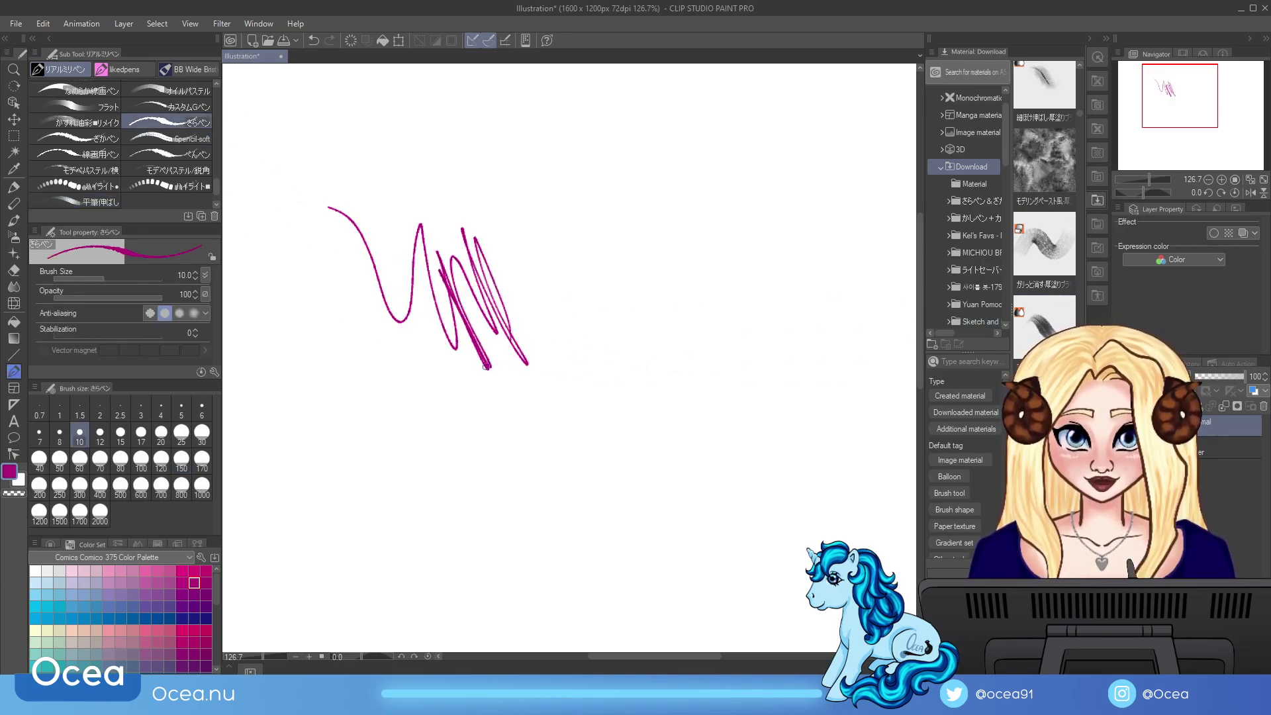
key("period")
mouse_move(447, 334)
left_mouse_down()
mouse_move(495, 262)
mouse_move(468, 340)
mouse_move(486, 437)
left_mouse_up()
left_click(351, 40)
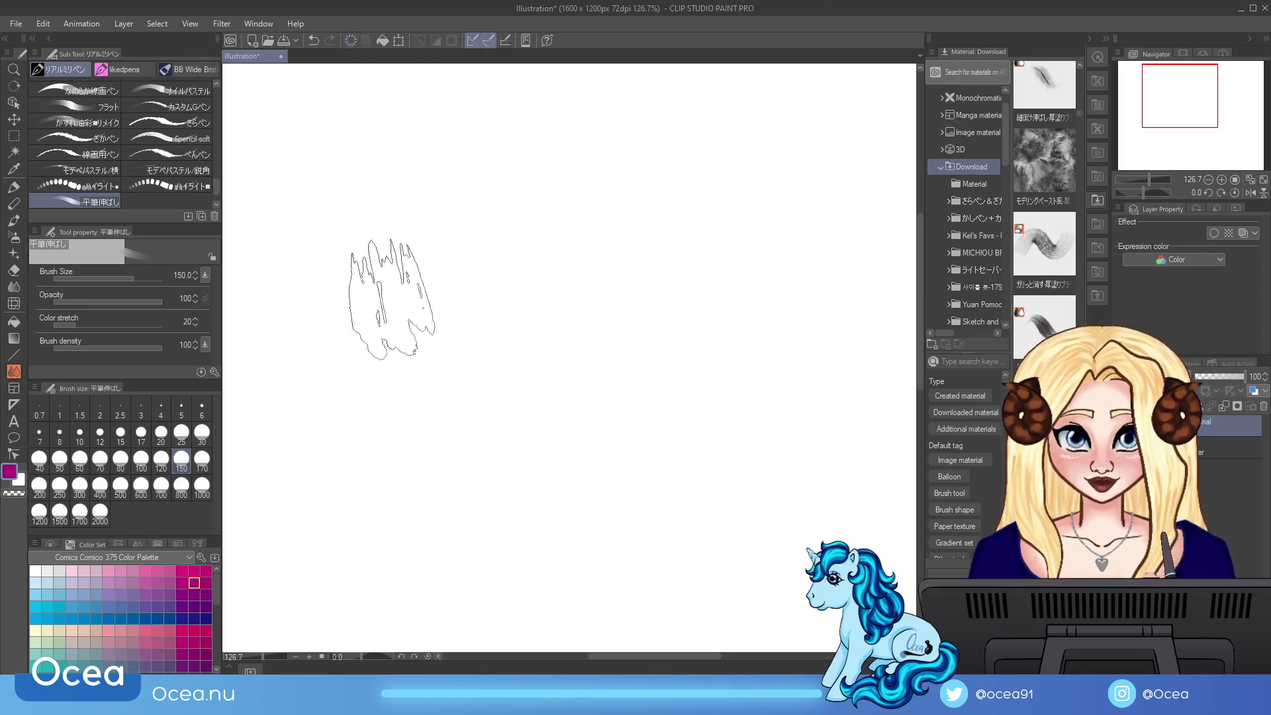
Step: Add 細ぼけ伸ばし from the downloaded materials, paint a thick magenta zigzag with オイルパステル, and blend its edges using 細ぼけ伸ばし at size 150
left_click(1079, 65)
left_click_drag(206, 201, 207, 202)
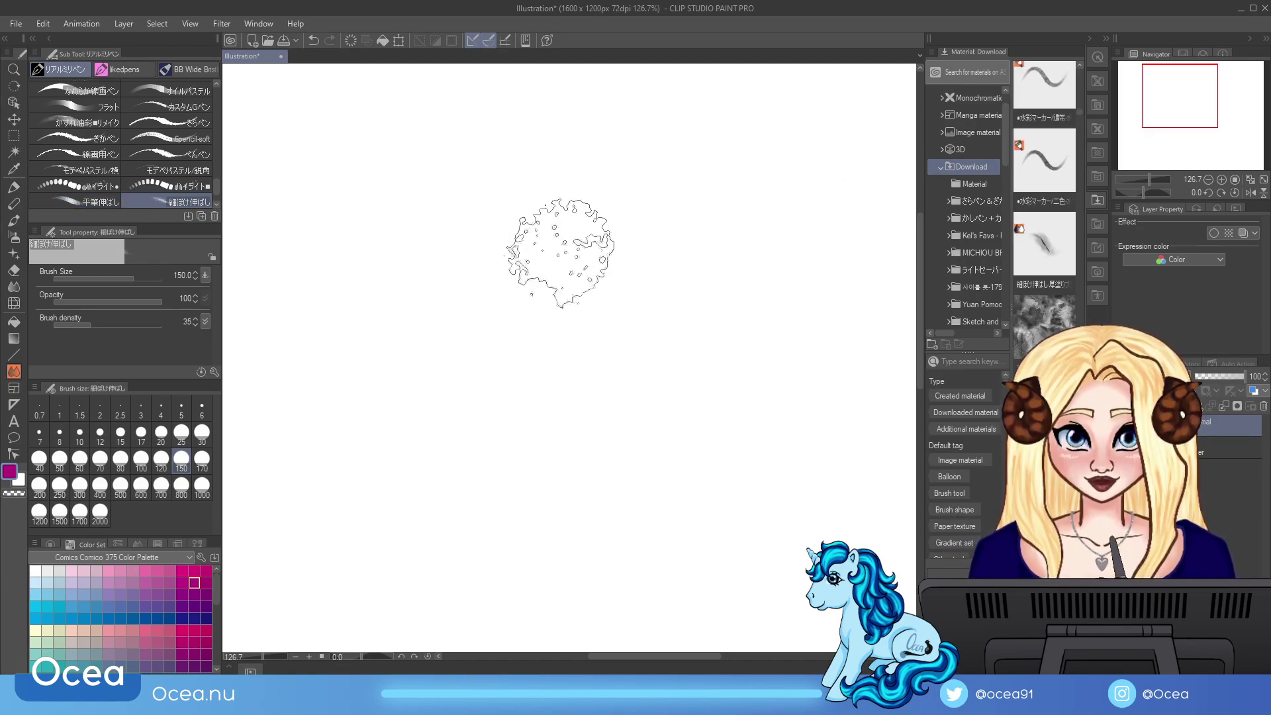
left_click(180, 88)
mouse_move(421, 251)
left_mouse_down()
mouse_move(409, 390)
mouse_move(426, 435)
mouse_move(477, 440)
mouse_move(510, 424)
mouse_move(568, 335)
mouse_move(596, 435)
mouse_move(656, 556)
mouse_move(720, 555)
mouse_move(636, 579)
mouse_move(557, 464)
mouse_move(583, 397)
left_mouse_up()
left_click(198, 201)
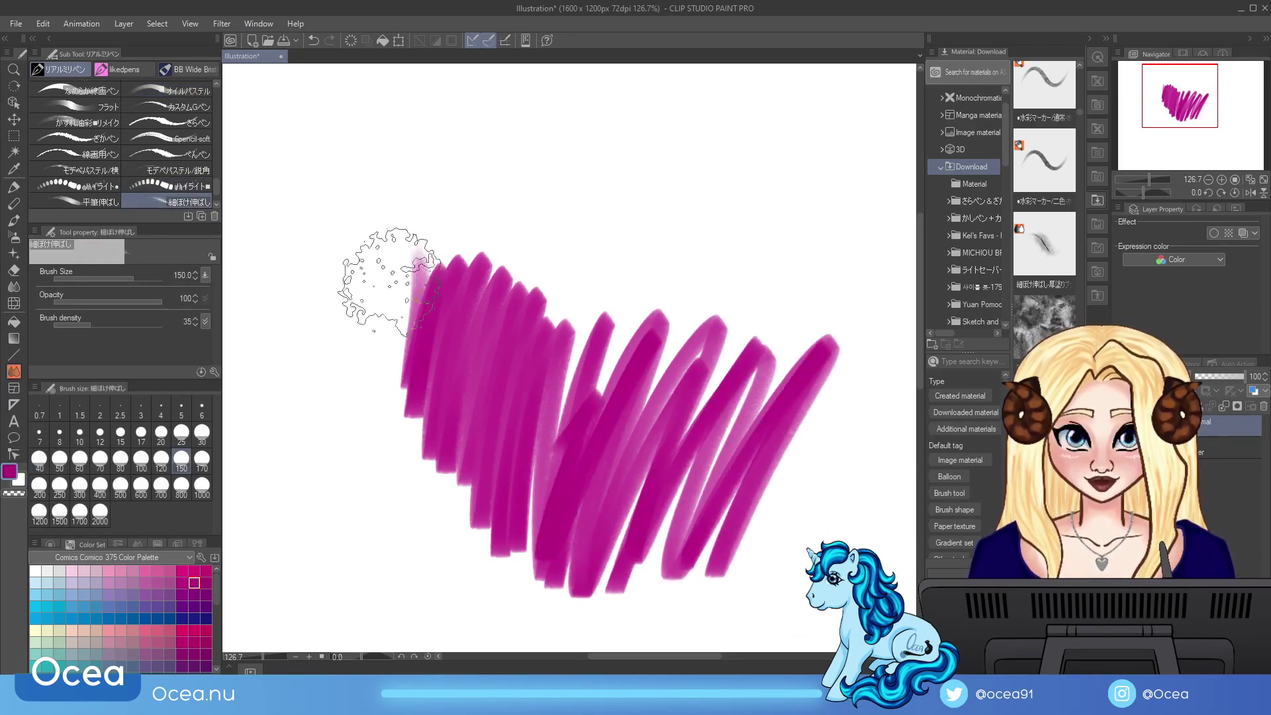
mouse_move(480, 255)
left_mouse_down()
mouse_move(464, 305)
mouse_move(446, 302)
mouse_move(457, 278)
mouse_move(510, 345)
mouse_move(469, 433)
mouse_move(535, 331)
mouse_move(448, 467)
left_mouse_up()
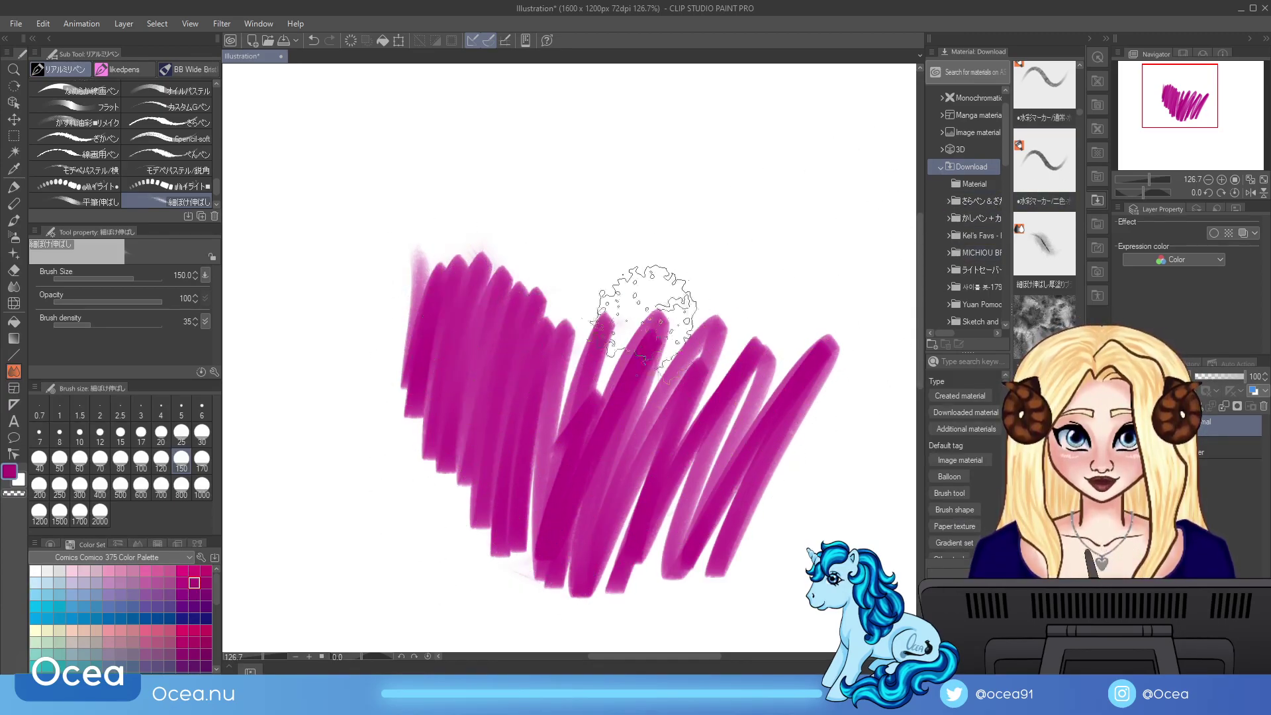
Step: Add 水彩マーカー/通常 and 穴抜きマーカー/二色 from the downloaded materials, testing them over the magenta zigzag at sizes 30 and 60
left_click(1074, 157)
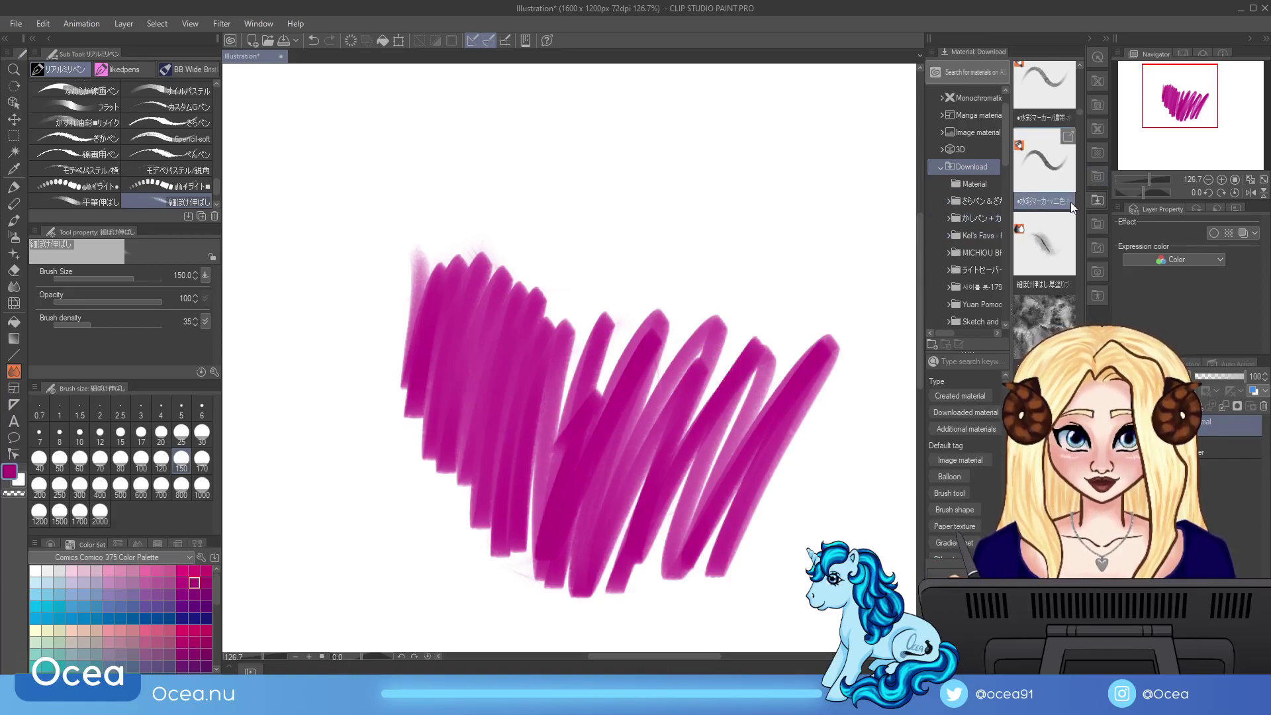
left_click(1050, 223)
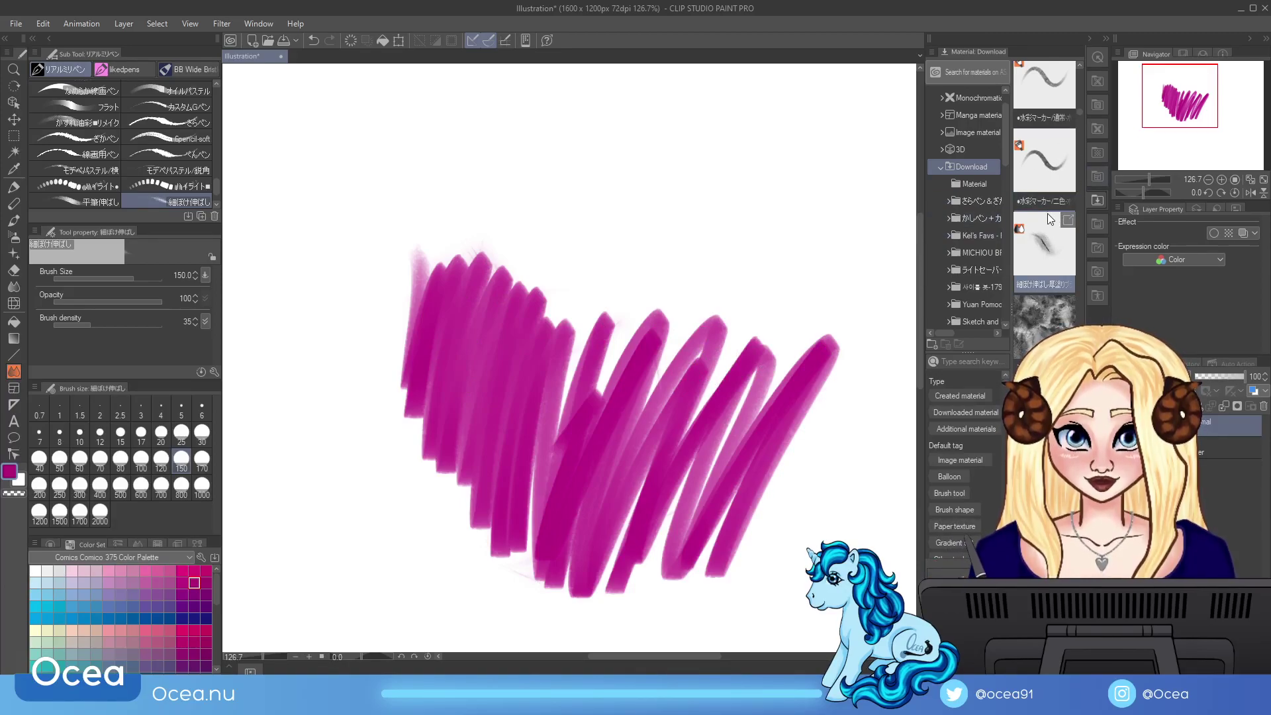
left_click(1080, 64)
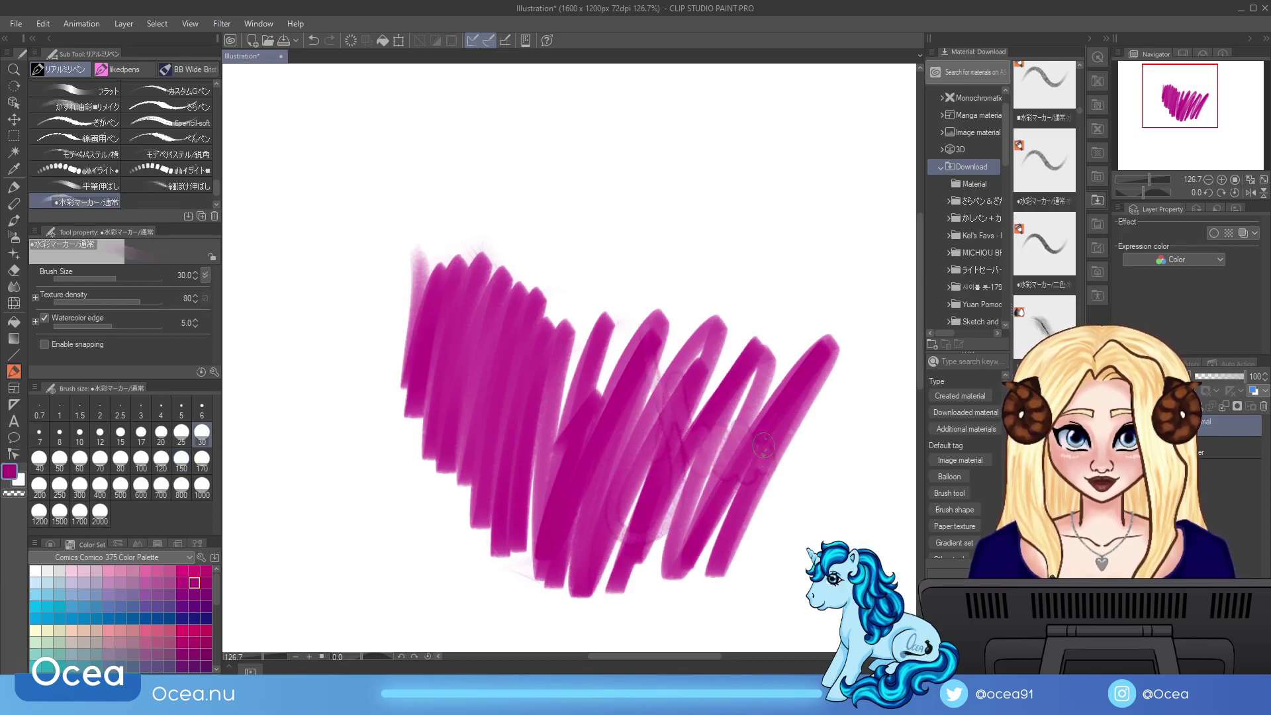
left_click_drag(780, 470, 834, 355)
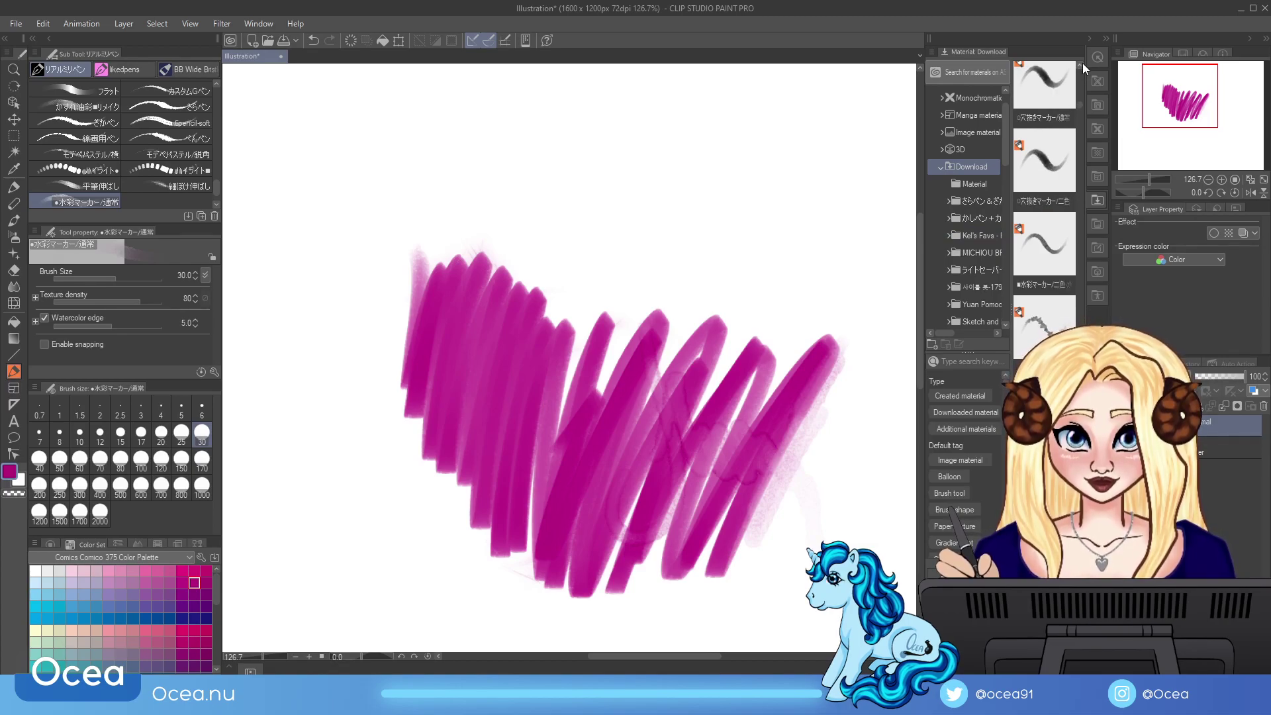
left_click_drag(1051, 157, 206, 200)
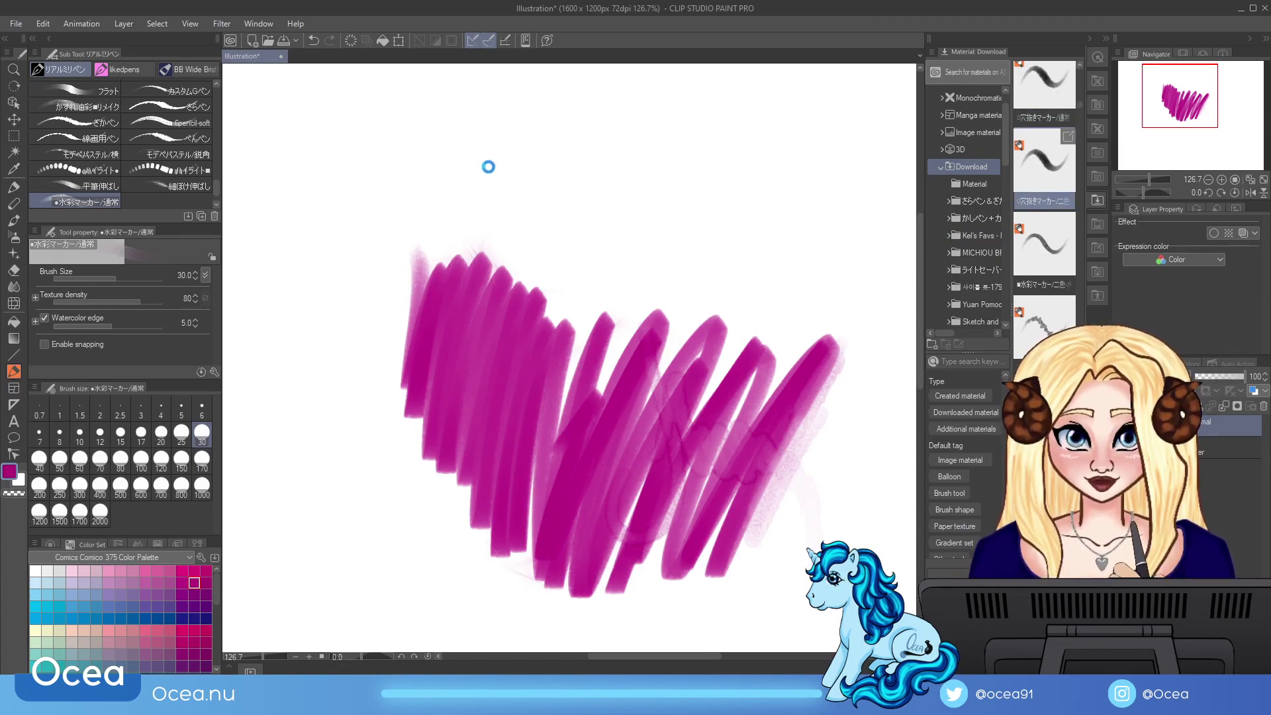
mouse_move(490, 198)
left_mouse_down()
mouse_move(583, 400)
mouse_move(588, 294)
mouse_move(675, 345)
mouse_move(583, 321)
mouse_move(519, 250)
mouse_move(665, 301)
left_mouse_up()
Step: Add ミルキーペン風ブラシ from the downloaded materials, sketch a small magenta loop above the zigzag at size 3, and add 水染みブラシ
left_click(1081, 65)
left_click(1081, 65)
left_click(1081, 64)
left_click(1082, 65)
scroll(1082, 63, "up", 5)
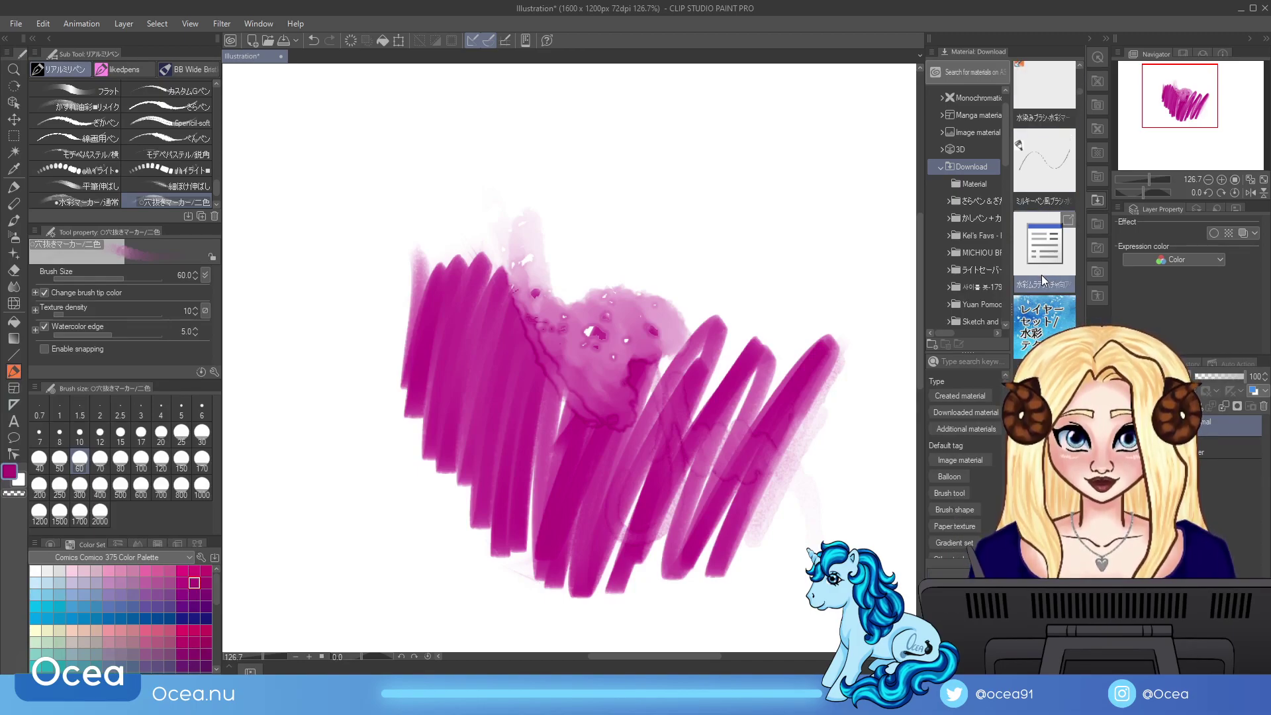
mouse_move(1063, 209)
left_mouse_down()
mouse_move(627, 230)
mouse_move(211, 211)
left_mouse_up()
mouse_move(696, 292)
left_mouse_down()
mouse_move(692, 306)
mouse_move(719, 281)
left_mouse_up()
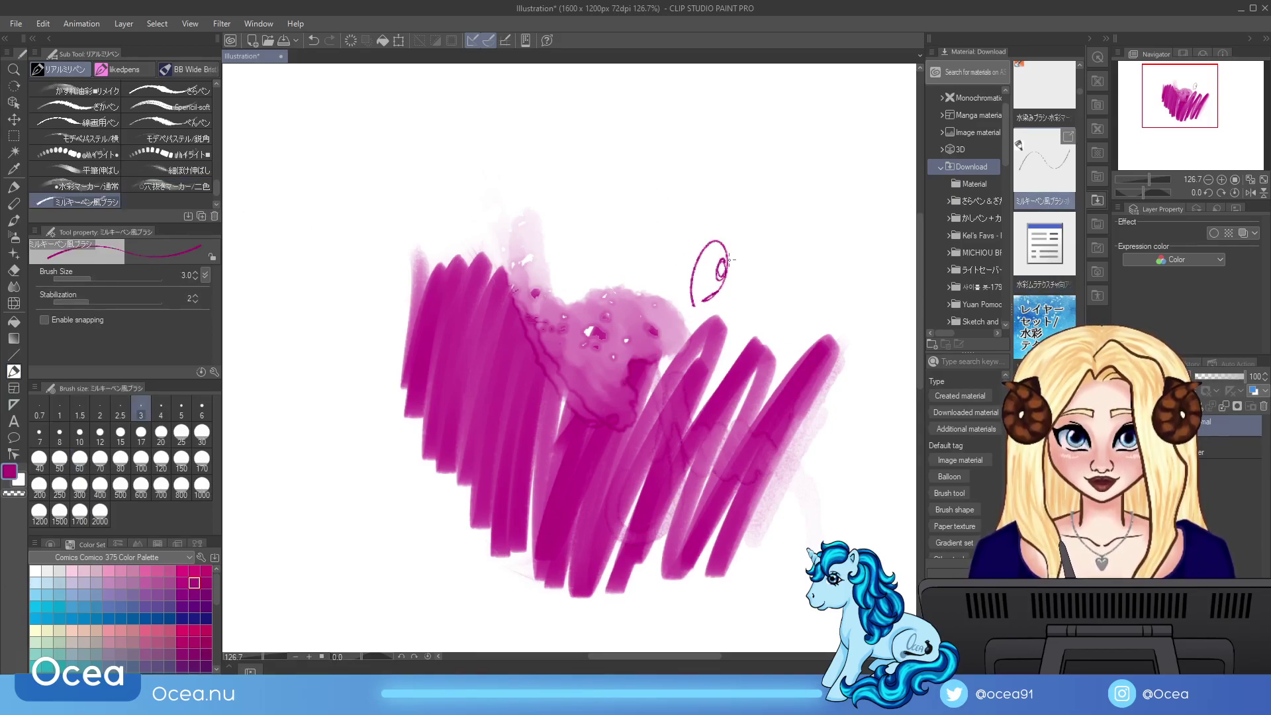
left_click(1063, 103)
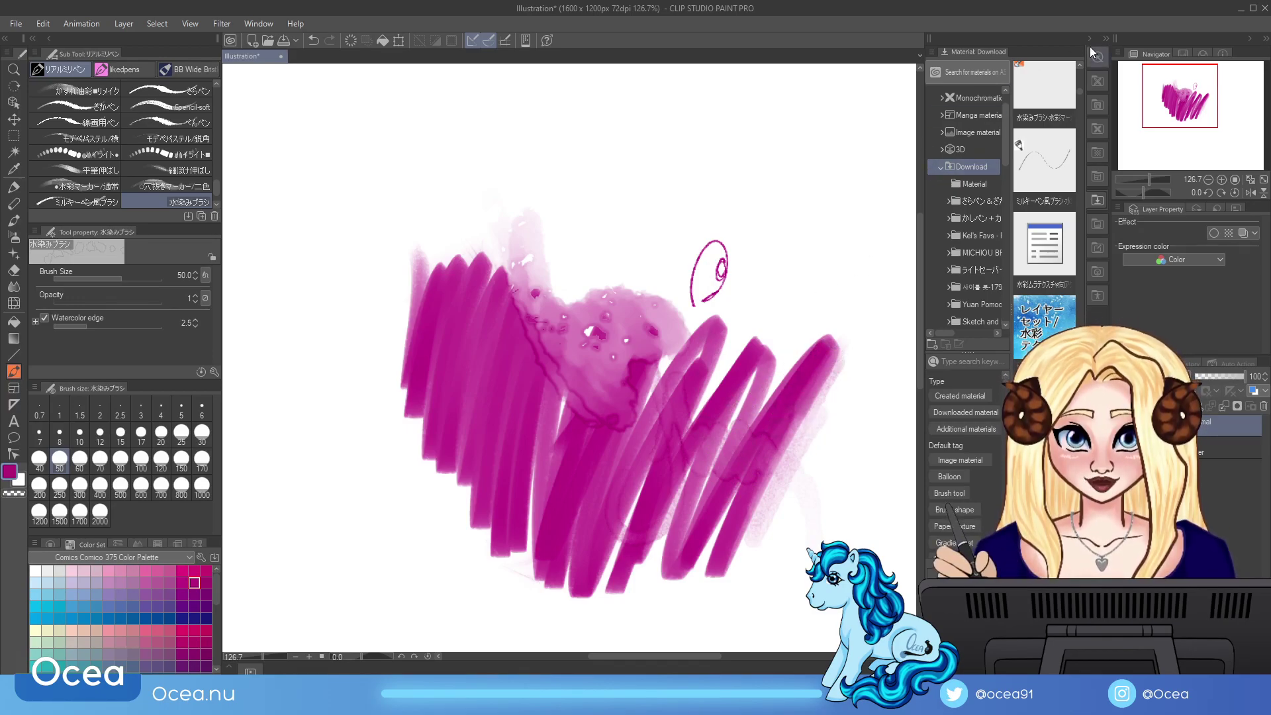
Step: Add 鉛筆R from the downloaded materials, sketch small magenta shapes with it at size 6, and clear the layer
left_click(1080, 66)
left_click(1080, 65)
left_click(1080, 65)
left_click(1080, 66)
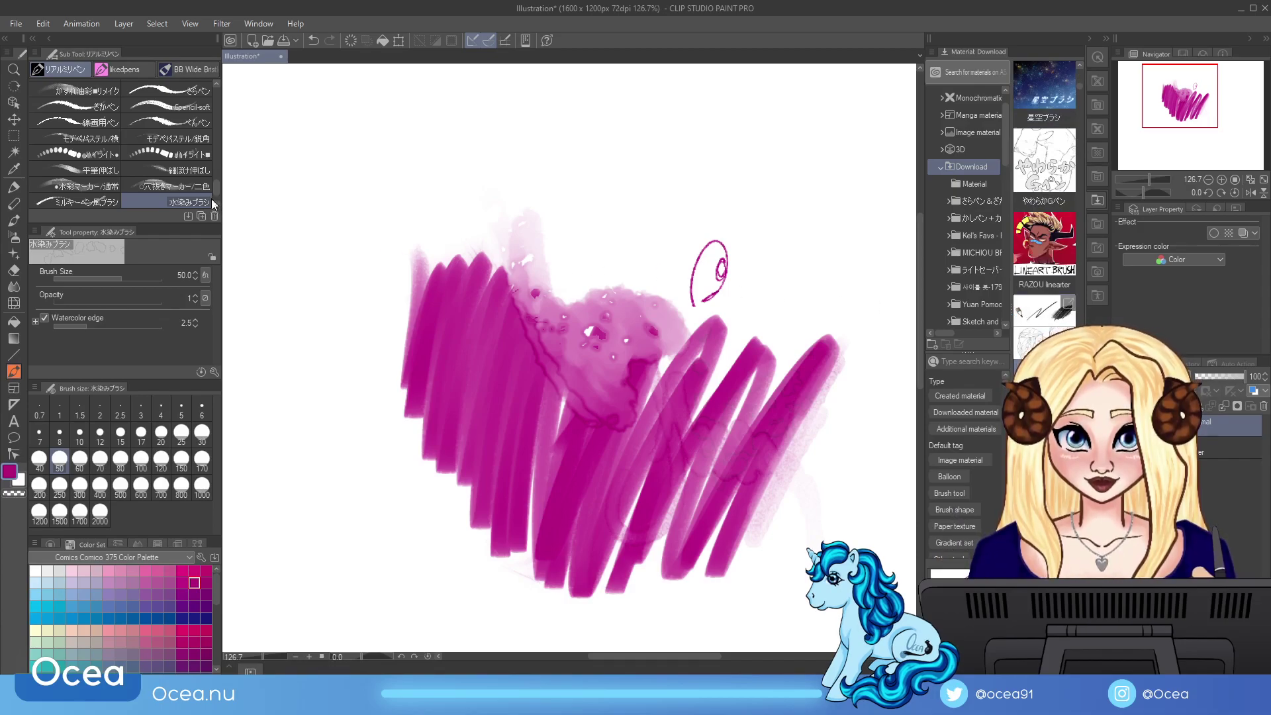
key("p")
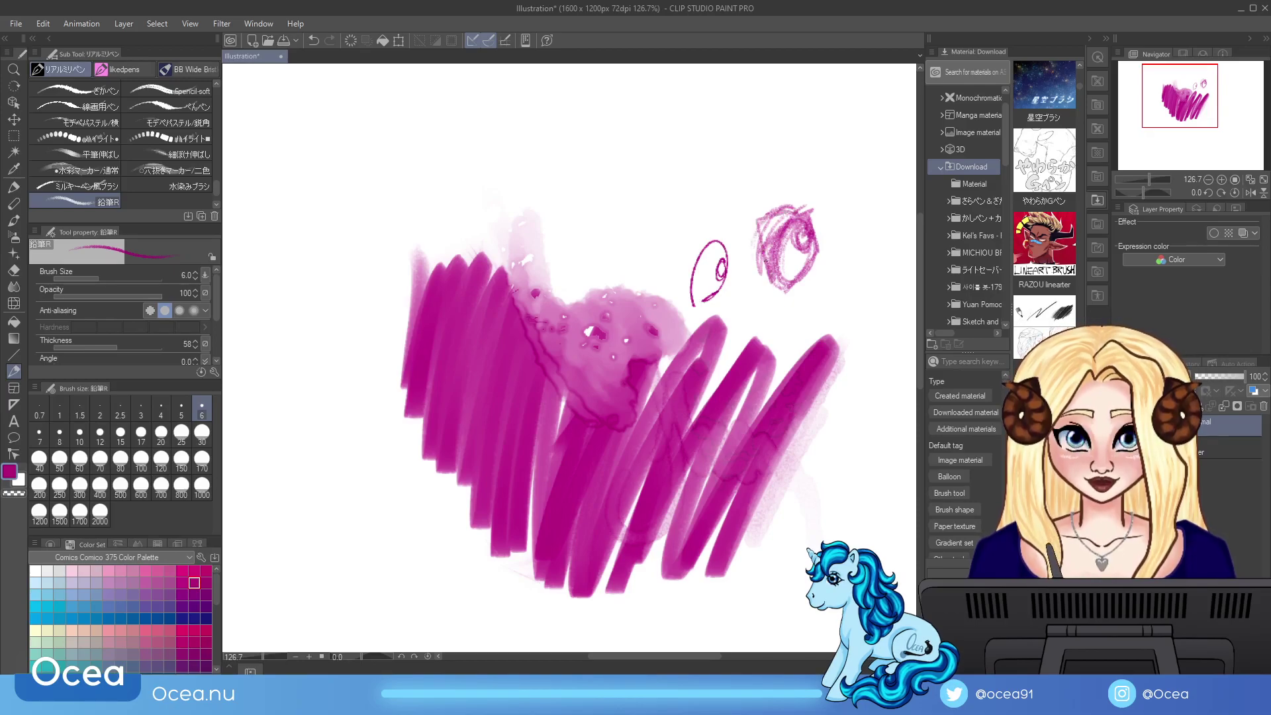
left_click(348, 42)
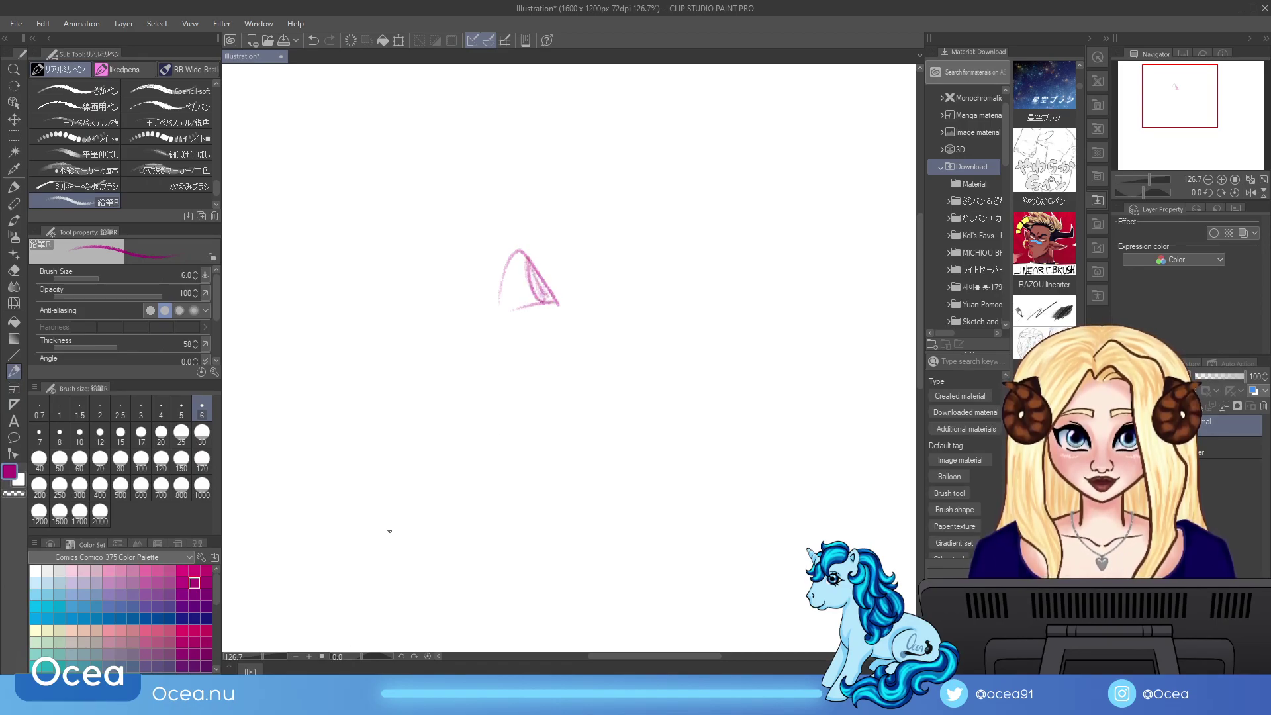
left_click(352, 44)
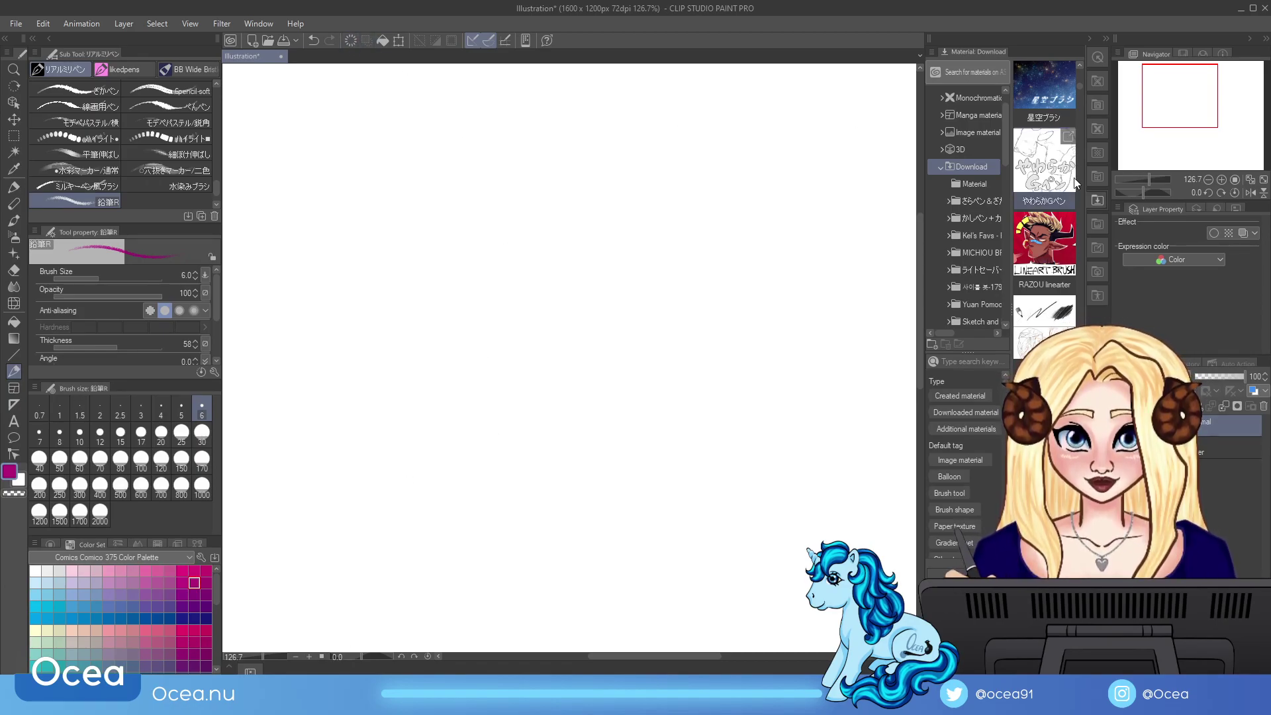
Step: Add RAZOU linearter from the downloaded materials, draw a test line with it at size 30, and clear the layer
left_click_drag(1050, 228, 1006, 227)
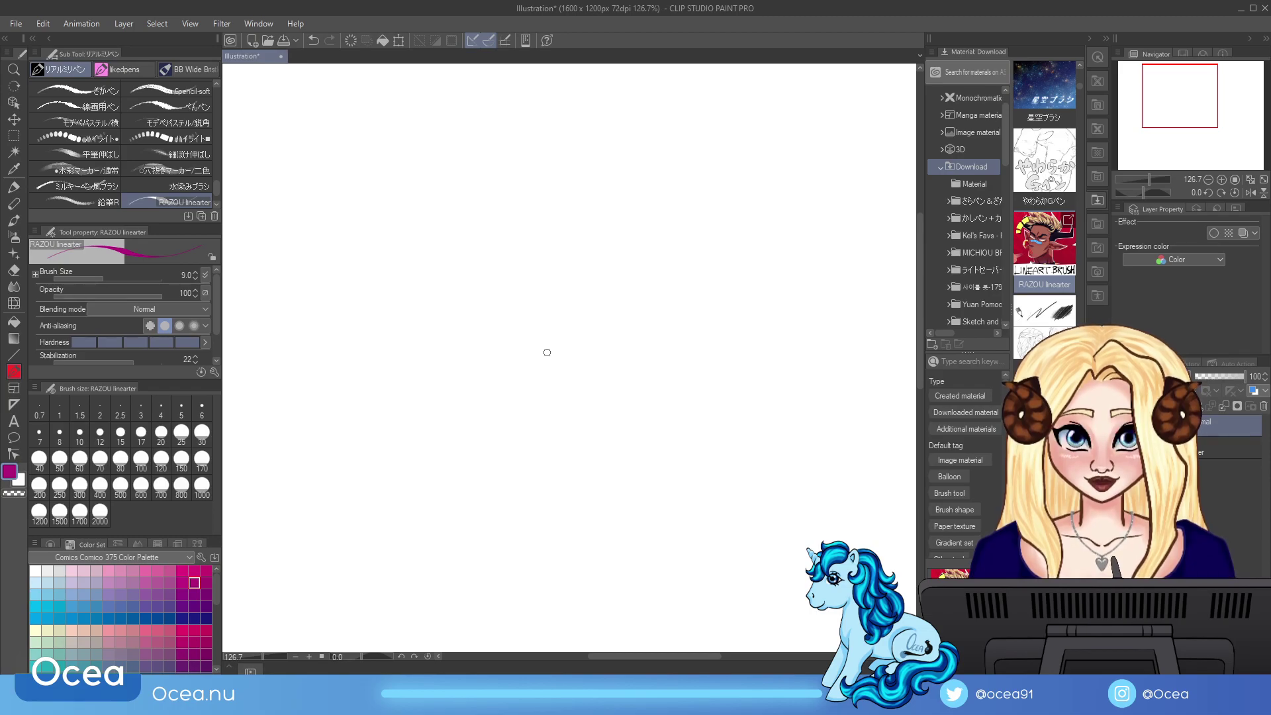
left_click(198, 440)
left_click_drag(627, 225, 706, 357)
left_click(382, 41)
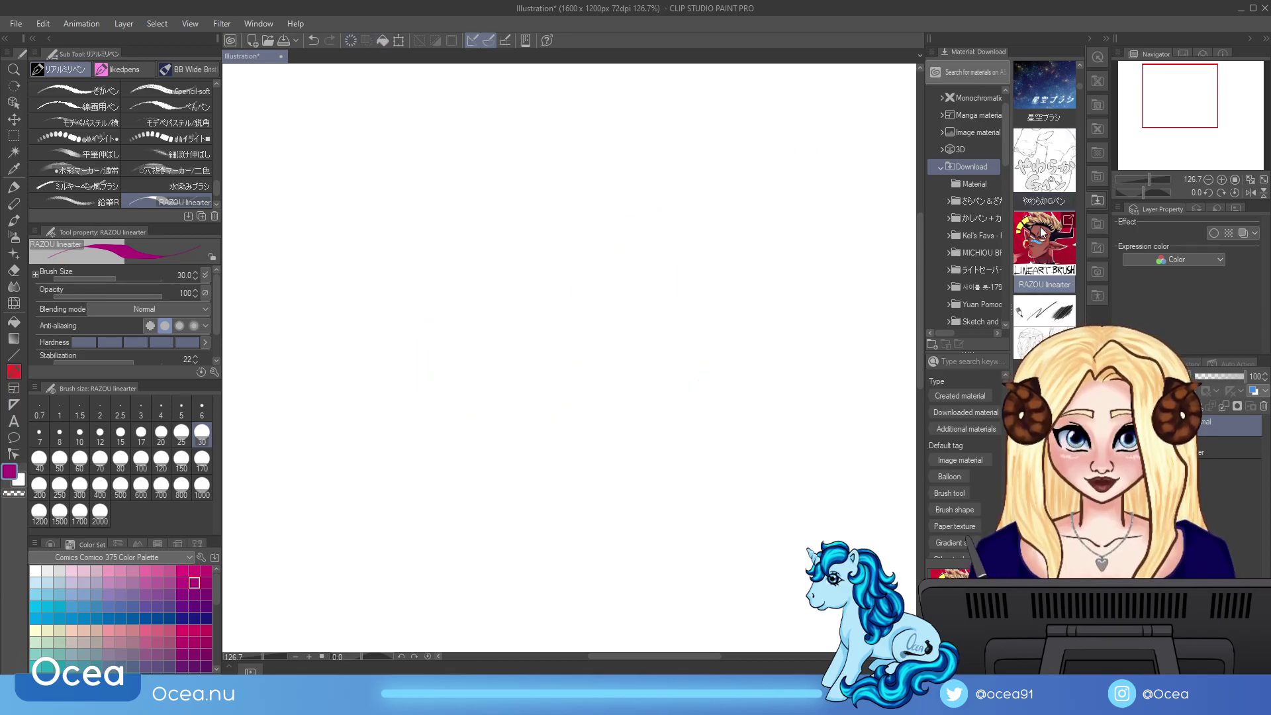
Step: Add やわらかGペン from the downloaded materials, draw thin curved magenta lines with it at size 10, and clear the layer
left_click(1025, 183)
left_click_drag(213, 200, 213, 199)
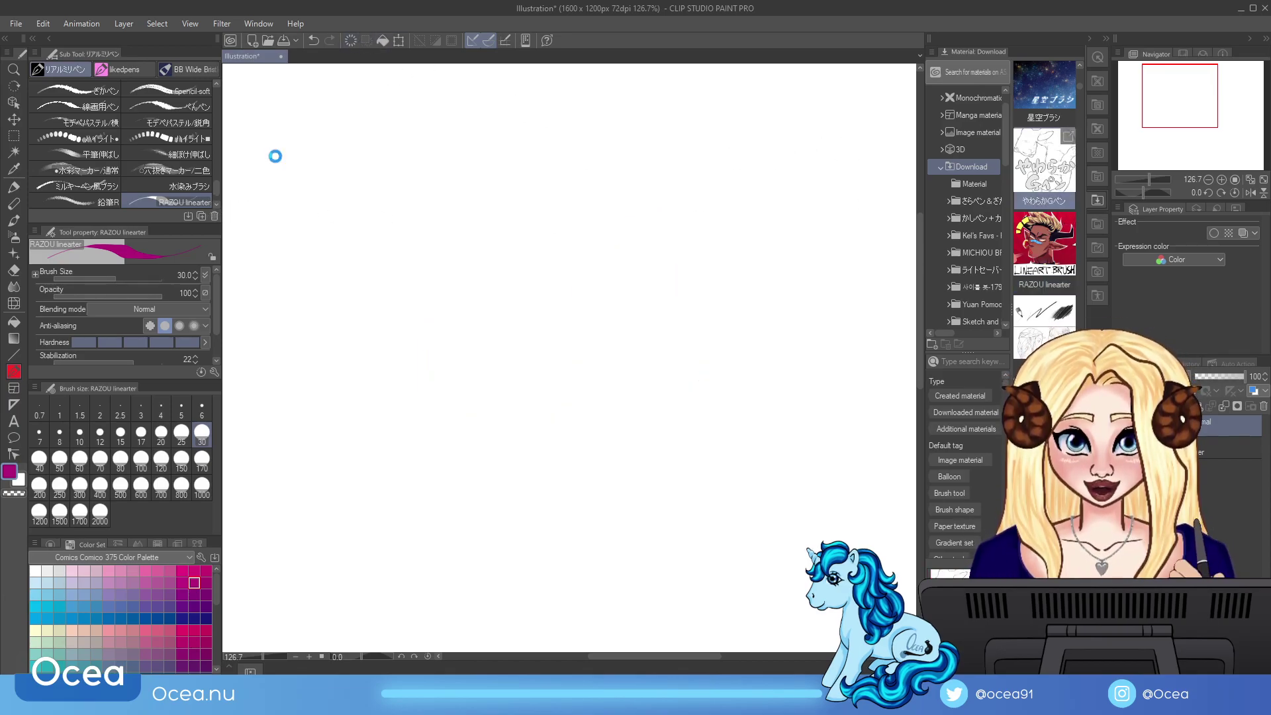
mouse_move(401, 372)
left_mouse_down()
mouse_move(467, 322)
mouse_move(518, 382)
left_mouse_up()
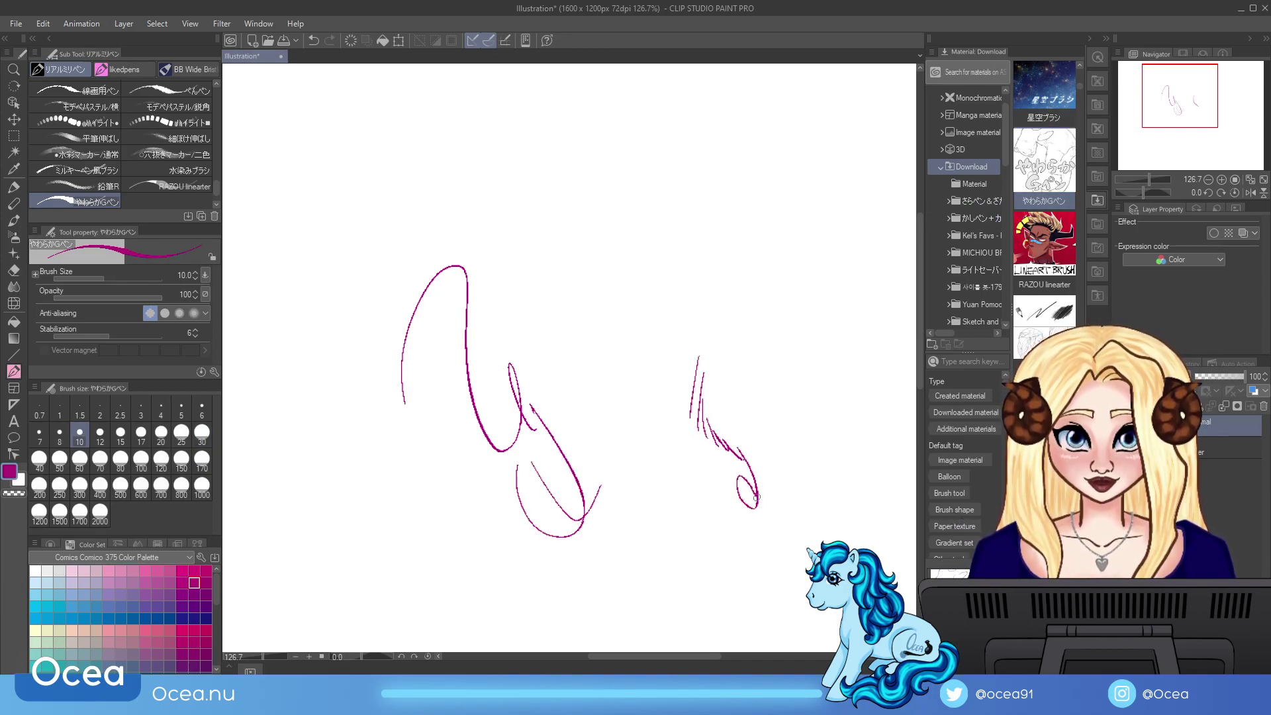
left_click(350, 43)
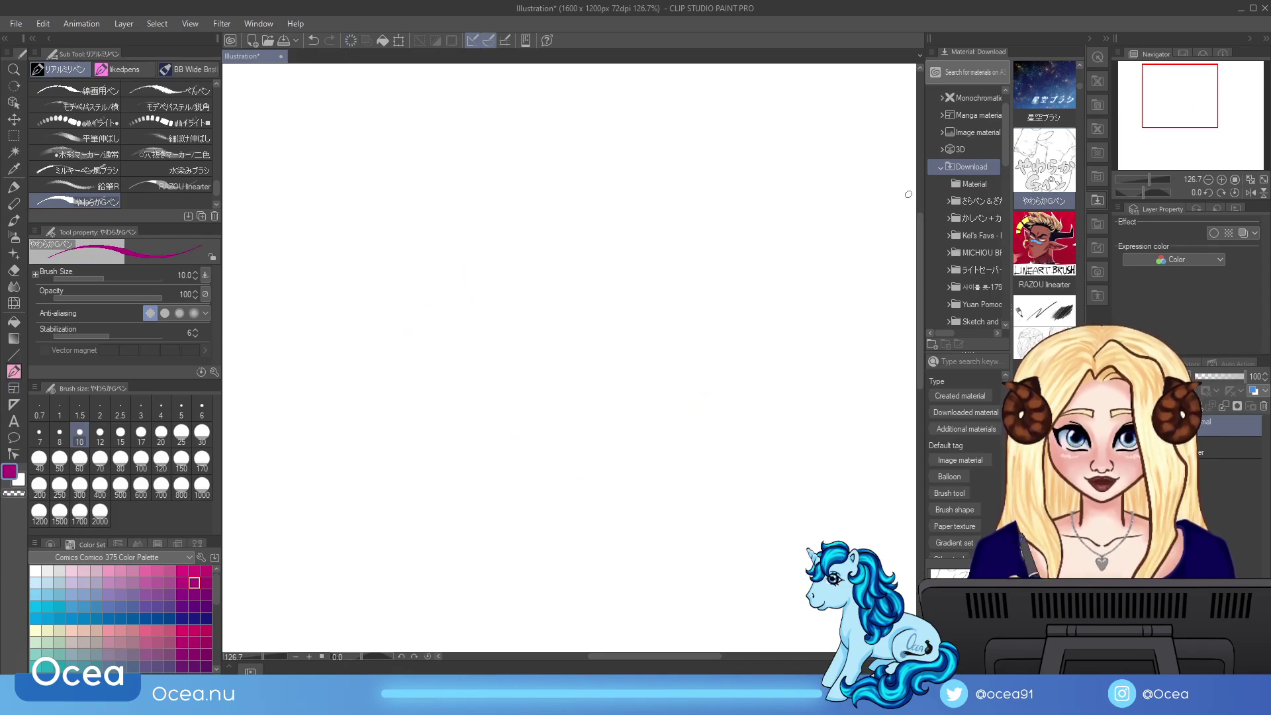
Step: Add 星空ブラシ from the downloaded materials, paint a speckled star cloud with it at size 137.6, and clear the layer
left_click(1080, 67)
left_click_drag(1045, 165, 215, 216)
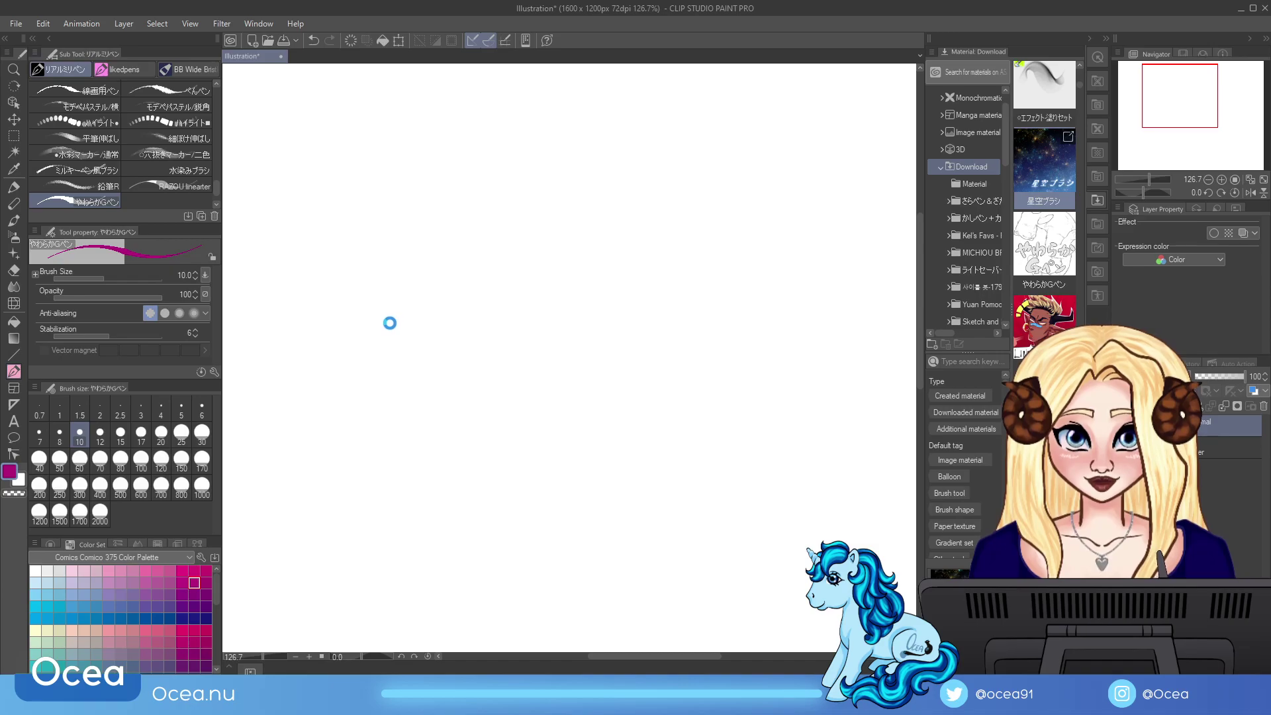
mouse_move(397, 411)
left_mouse_down()
mouse_move(424, 341)
mouse_move(508, 238)
mouse_move(534, 236)
mouse_move(404, 456)
mouse_move(482, 291)
mouse_move(451, 428)
mouse_move(460, 370)
mouse_move(425, 439)
mouse_move(427, 402)
mouse_move(451, 413)
mouse_move(514, 379)
mouse_move(509, 407)
mouse_move(457, 396)
mouse_move(442, 325)
mouse_move(466, 408)
mouse_move(434, 437)
mouse_move(431, 348)
mouse_move(472, 347)
left_mouse_up()
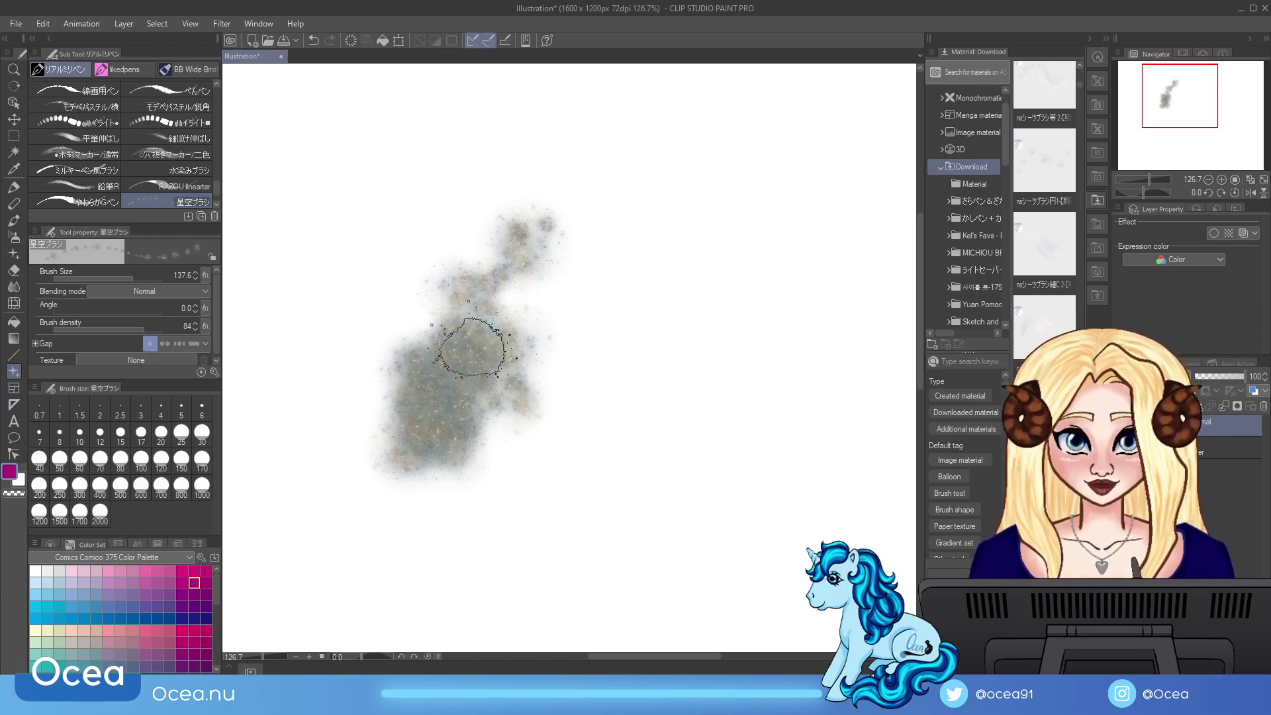
left_click(354, 41)
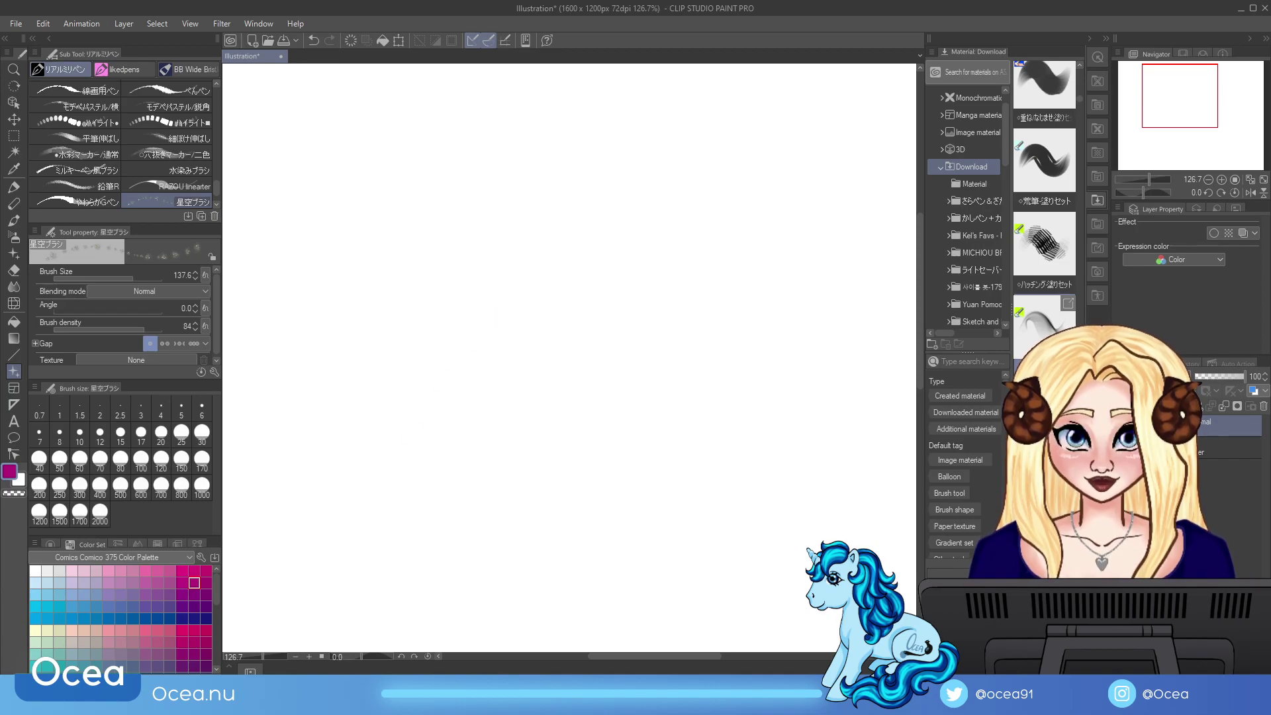
Step: Add エフェクト and 荒筆 from the downloaded materials, painting translucent loops at size 200 and a hatched magenta band at size 100
left_click_drag(1045, 328, 153, 165)
mouse_move(378, 533)
left_mouse_down()
mouse_move(370, 416)
mouse_move(493, 257)
left_mouse_up()
mouse_move(606, 443)
left_mouse_down()
mouse_move(661, 289)
mouse_move(622, 388)
mouse_move(673, 387)
mouse_move(678, 359)
mouse_move(788, 344)
left_mouse_up()
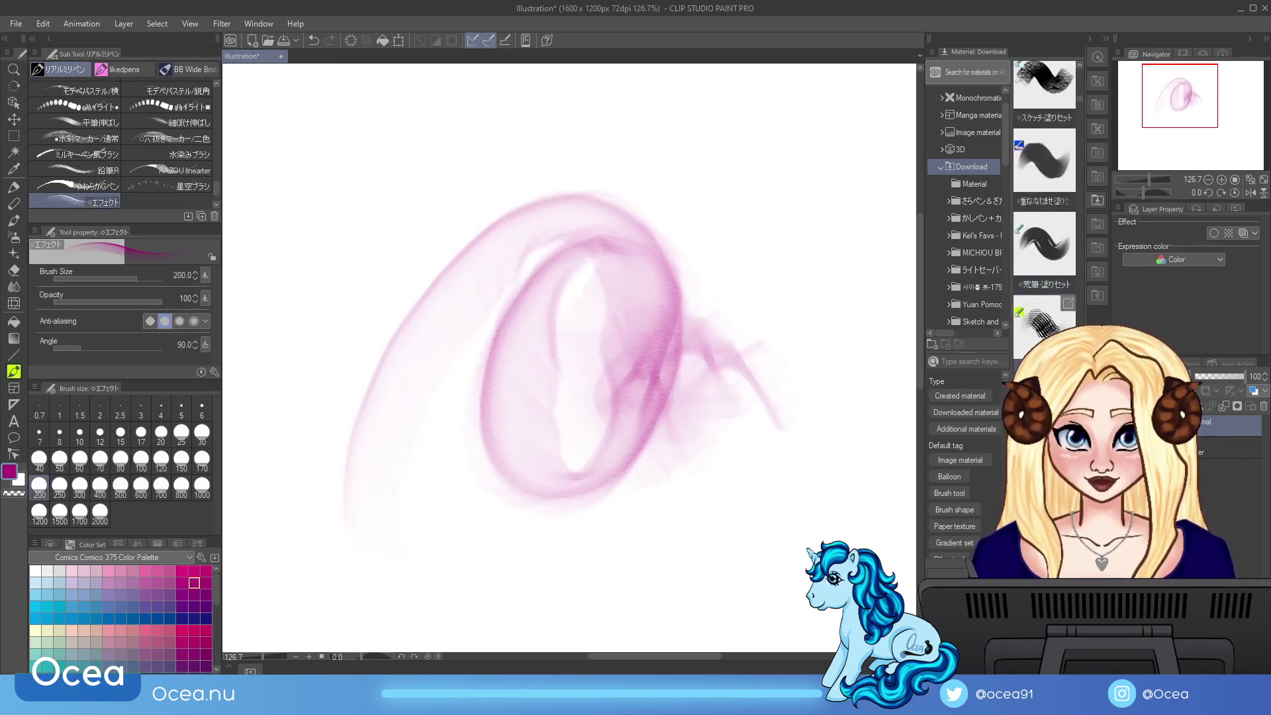
left_click_drag(1055, 243, 857, 243)
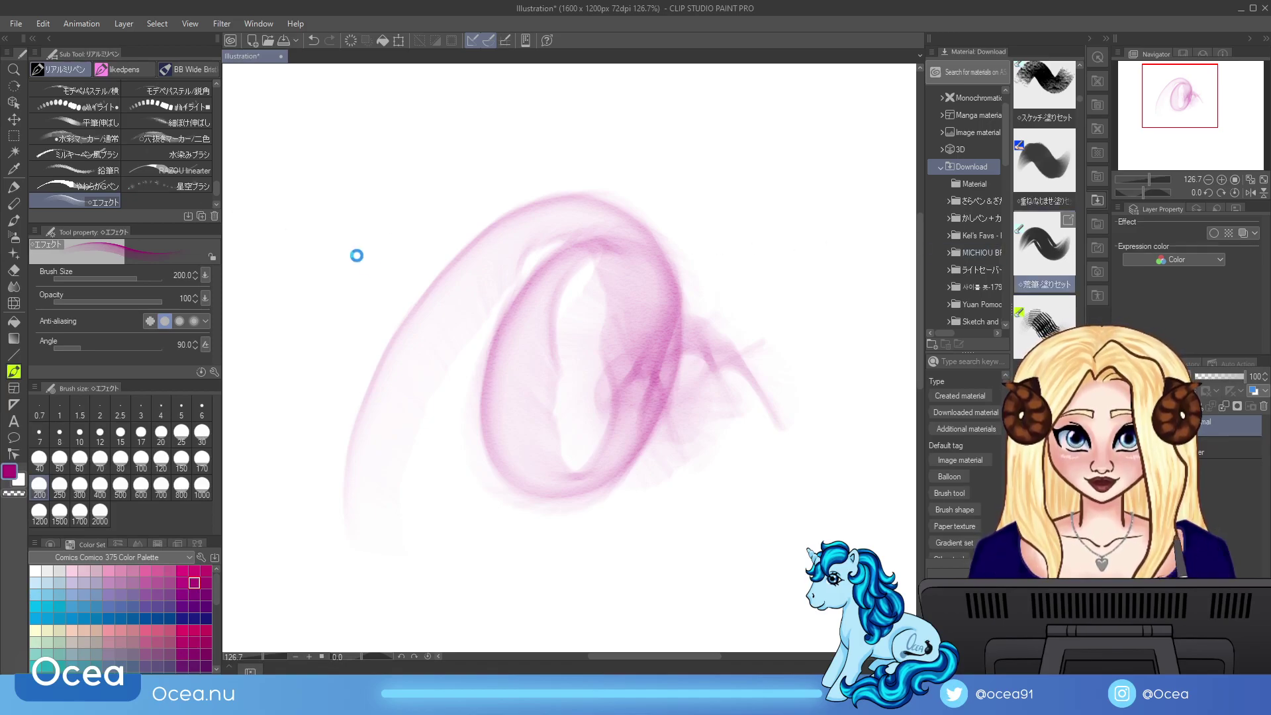
mouse_move(518, 331)
left_mouse_down()
mouse_move(569, 294)
mouse_move(616, 294)
mouse_move(748, 464)
mouse_move(761, 523)
left_mouse_up()
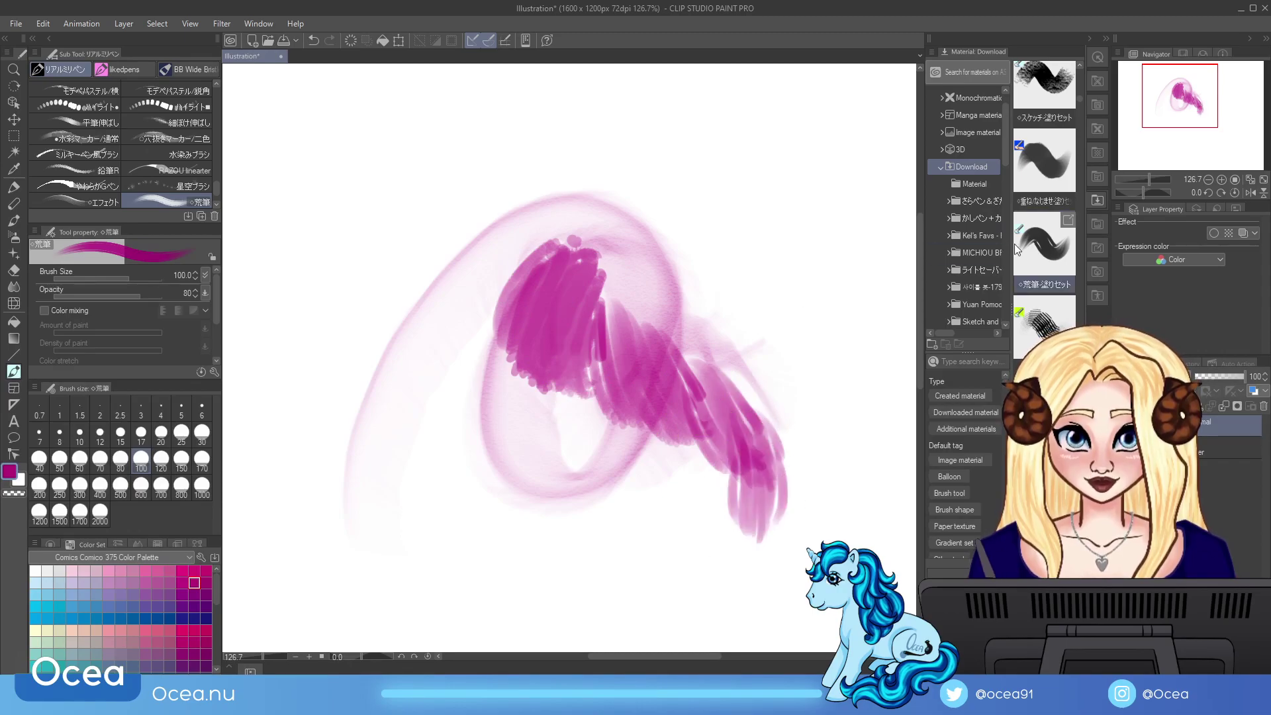
Step: Add 重ねなじませ from the downloaded materials, paint thick magenta strokes at size 120, and blend dark purple into them at sizes 120 and 30
left_click_drag(1050, 187, 679, 209)
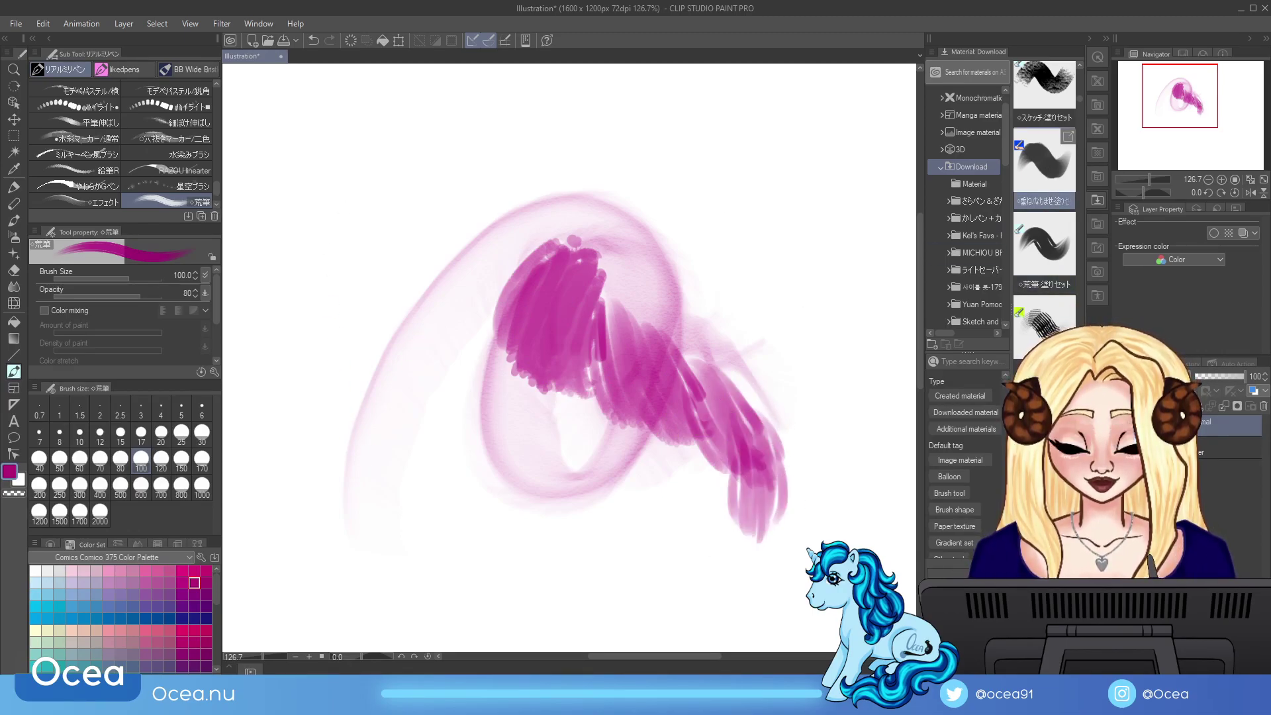
mouse_move(557, 217)
left_mouse_down()
mouse_move(622, 156)
mouse_move(743, 351)
mouse_move(782, 306)
mouse_move(814, 410)
mouse_move(745, 566)
mouse_move(729, 506)
mouse_move(686, 530)
mouse_move(636, 530)
mouse_move(682, 582)
mouse_move(659, 490)
mouse_move(575, 540)
left_mouse_up()
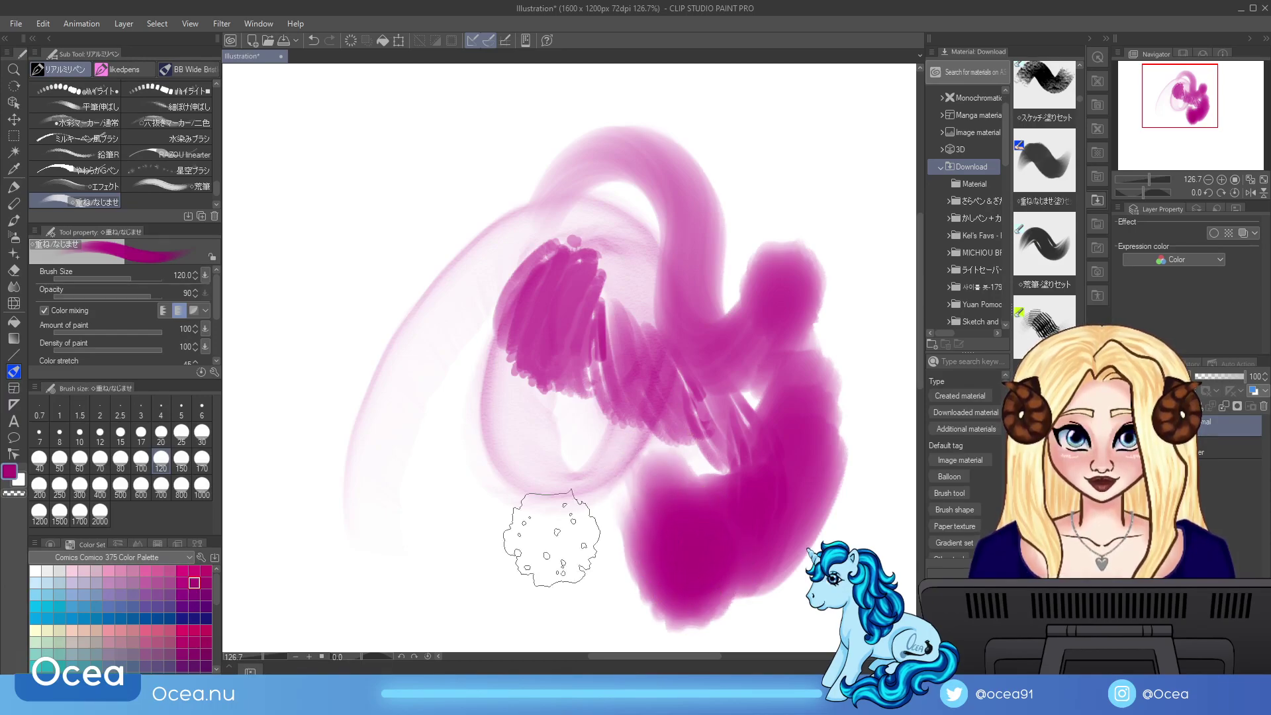
left_click(206, 607)
mouse_move(635, 504)
left_mouse_down()
mouse_move(723, 506)
mouse_move(775, 357)
mouse_move(751, 424)
left_mouse_up()
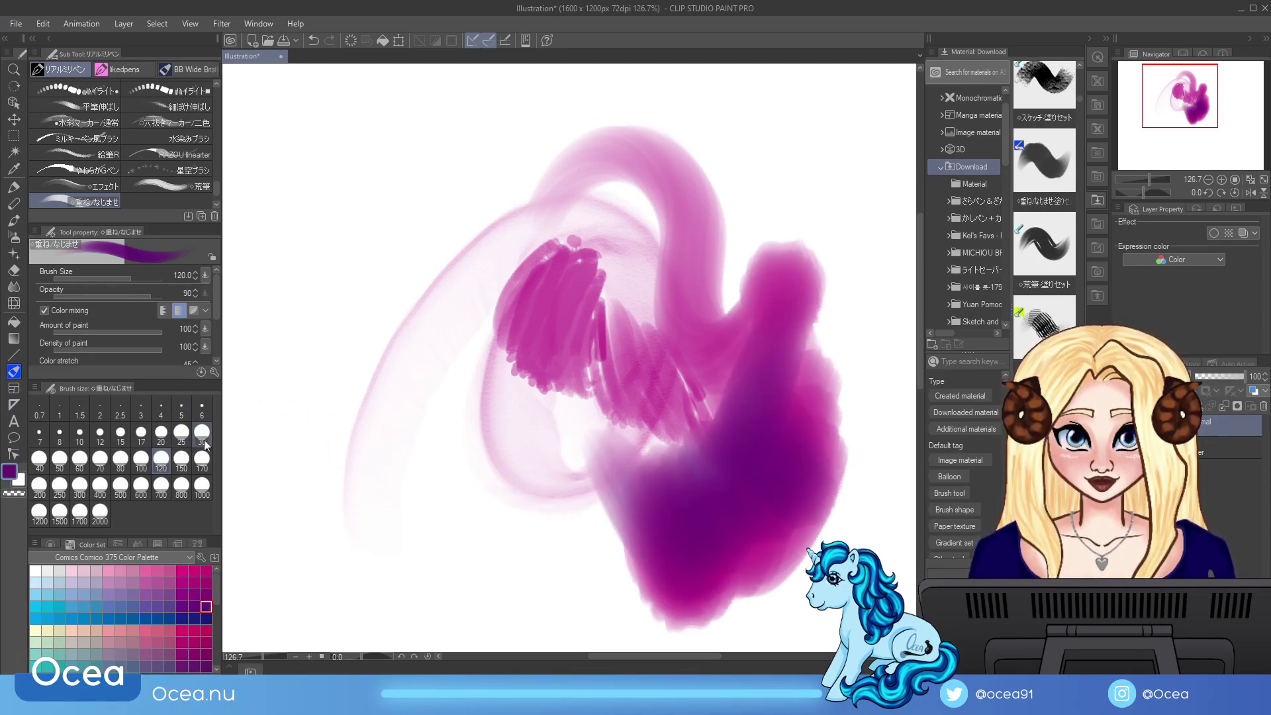
left_click(202, 436)
mouse_move(761, 184)
left_mouse_down()
mouse_move(721, 292)
mouse_move(773, 231)
mouse_move(780, 244)
mouse_move(818, 229)
mouse_move(859, 243)
mouse_move(801, 348)
mouse_move(782, 423)
mouse_move(791, 450)
mouse_move(813, 420)
mouse_move(825, 435)
mouse_move(852, 340)
mouse_move(839, 434)
mouse_move(852, 479)
mouse_move(835, 340)
mouse_move(818, 436)
left_mouse_up()
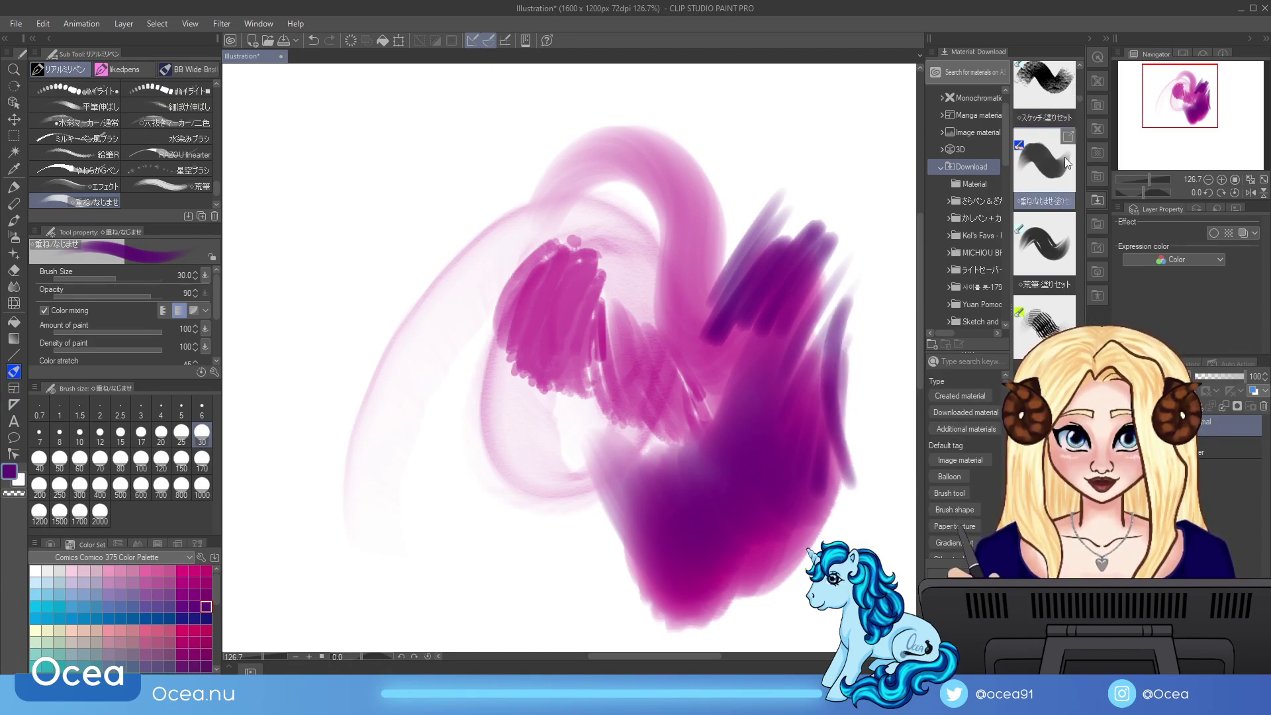
Step: Add スケッチ from the downloaded materials, paint textured purple strokes with it at sizes 30 and 15, and clear the layer
left_click(1079, 64)
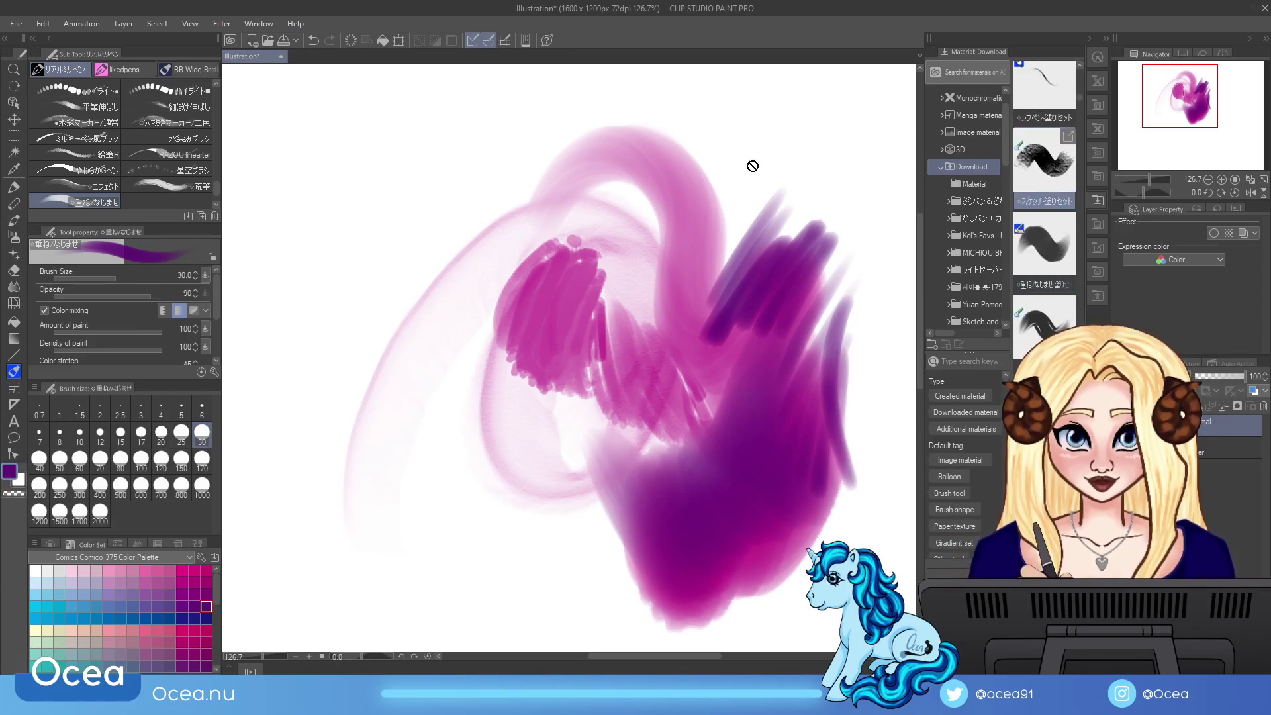
mouse_move(479, 187)
left_mouse_down()
mouse_move(461, 336)
mouse_move(478, 368)
mouse_move(482, 313)
mouse_move(500, 384)
mouse_move(503, 338)
left_mouse_up()
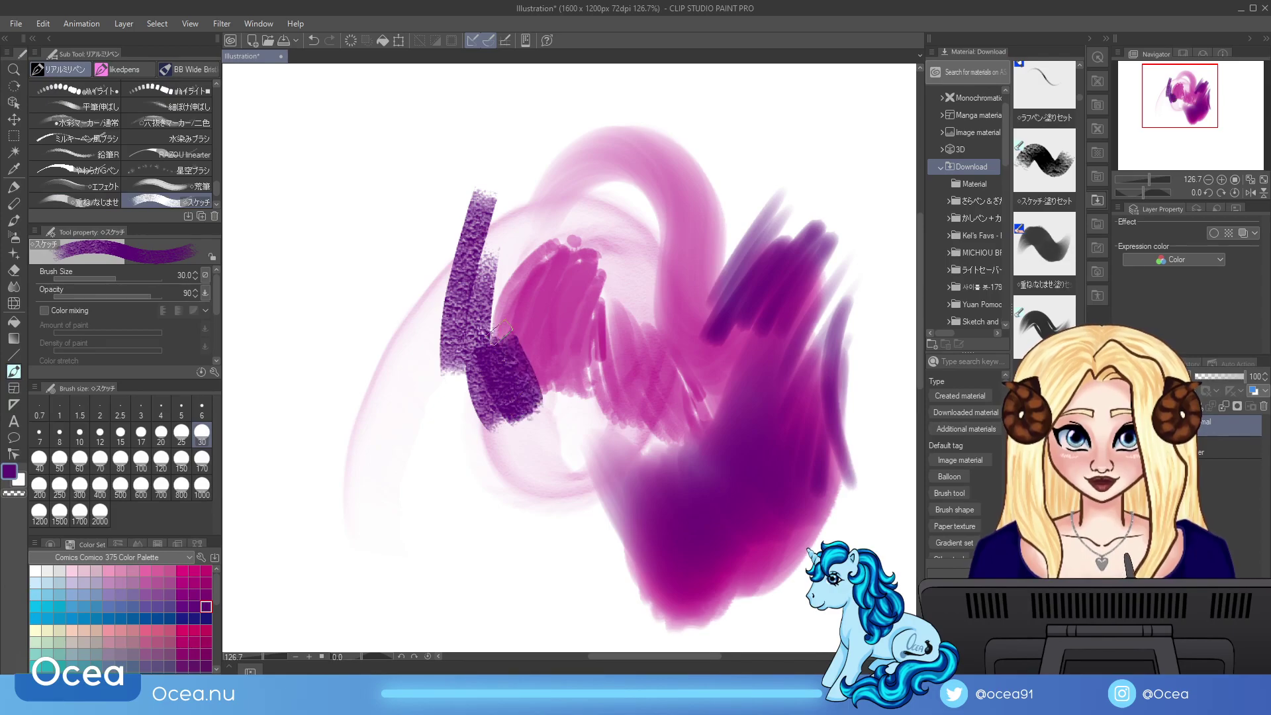
left_click(121, 432)
left_click_drag(531, 230, 574, 327)
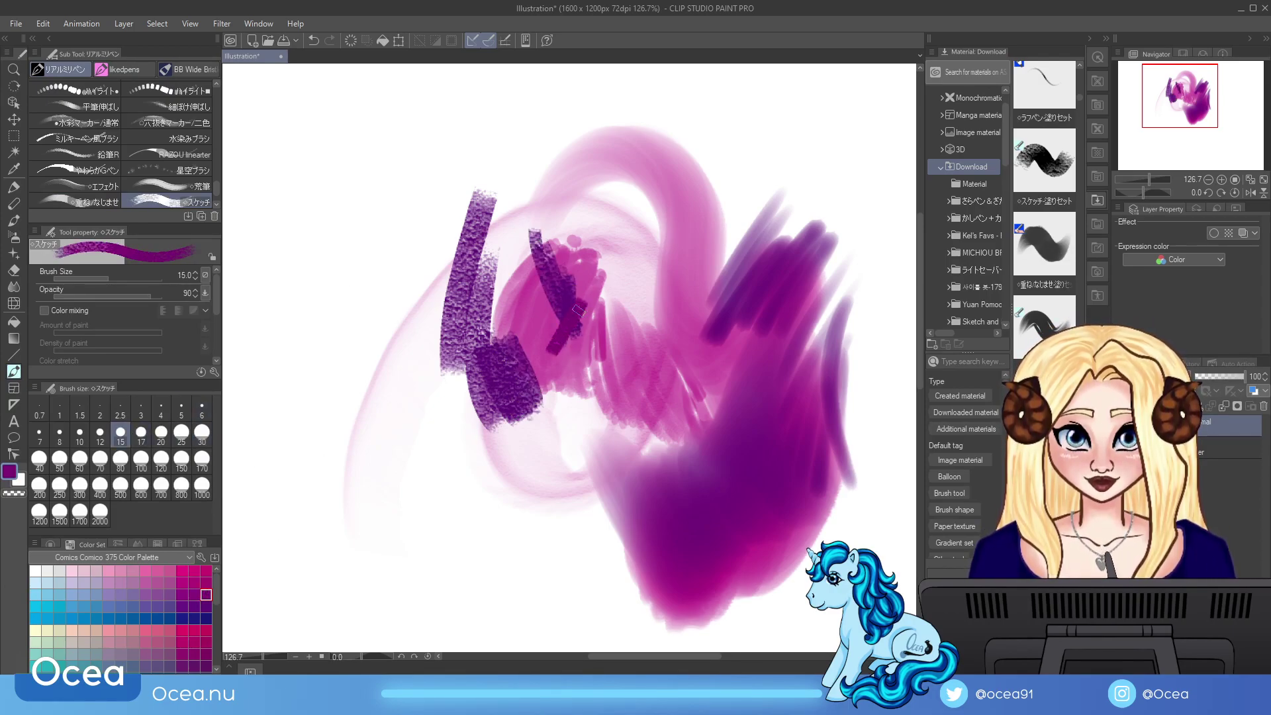
mouse_move(566, 303)
left_mouse_down()
mouse_move(549, 278)
mouse_move(571, 216)
left_mouse_up()
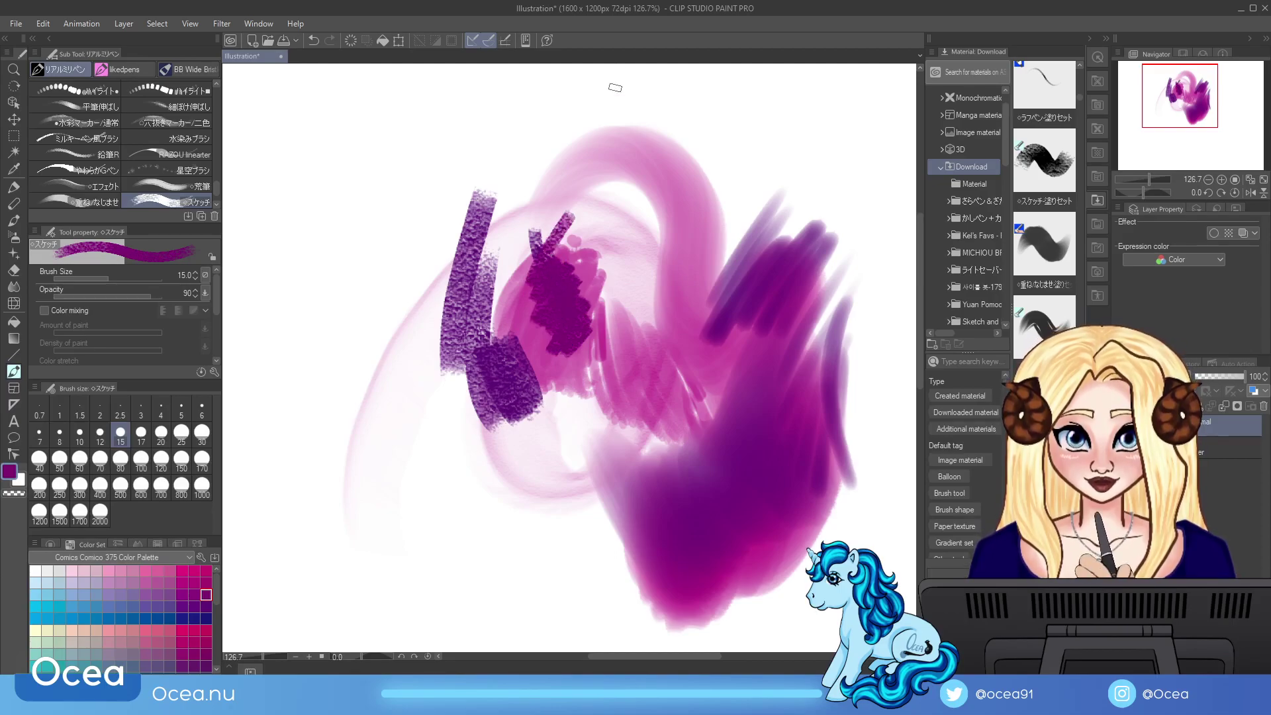
left_click(351, 41)
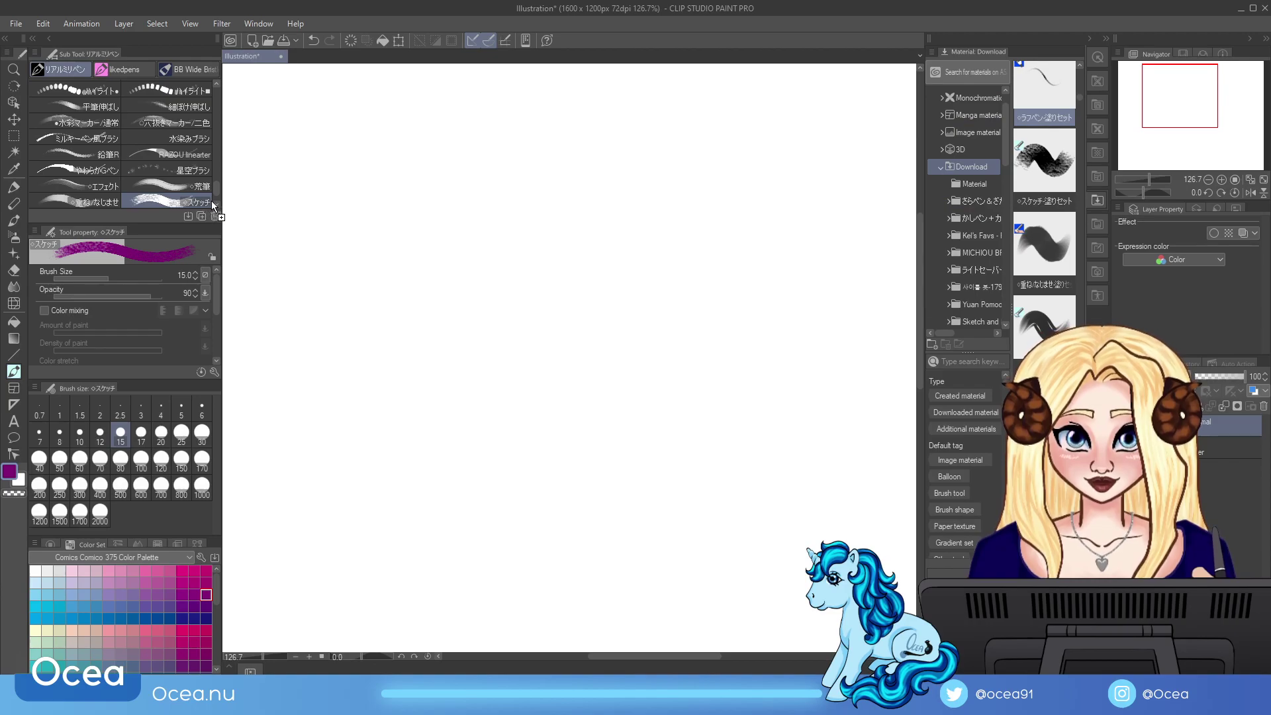
Step: Add ラフペン from the downloaded materials, scribble light purple hatching with it at size 30, and clear the layer
left_click_drag(1045, 88, 125, 153)
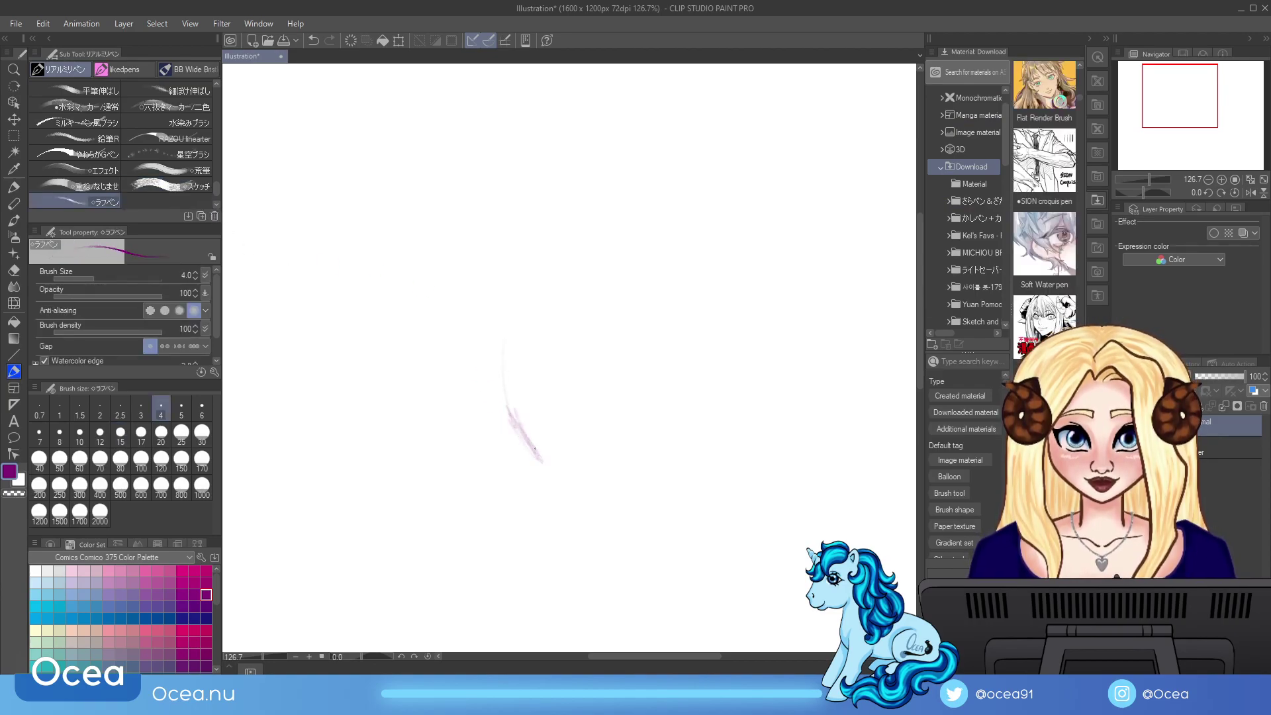
left_click(202, 434)
mouse_move(530, 366)
left_mouse_down()
mouse_move(524, 423)
mouse_move(553, 398)
mouse_move(547, 410)
left_mouse_up()
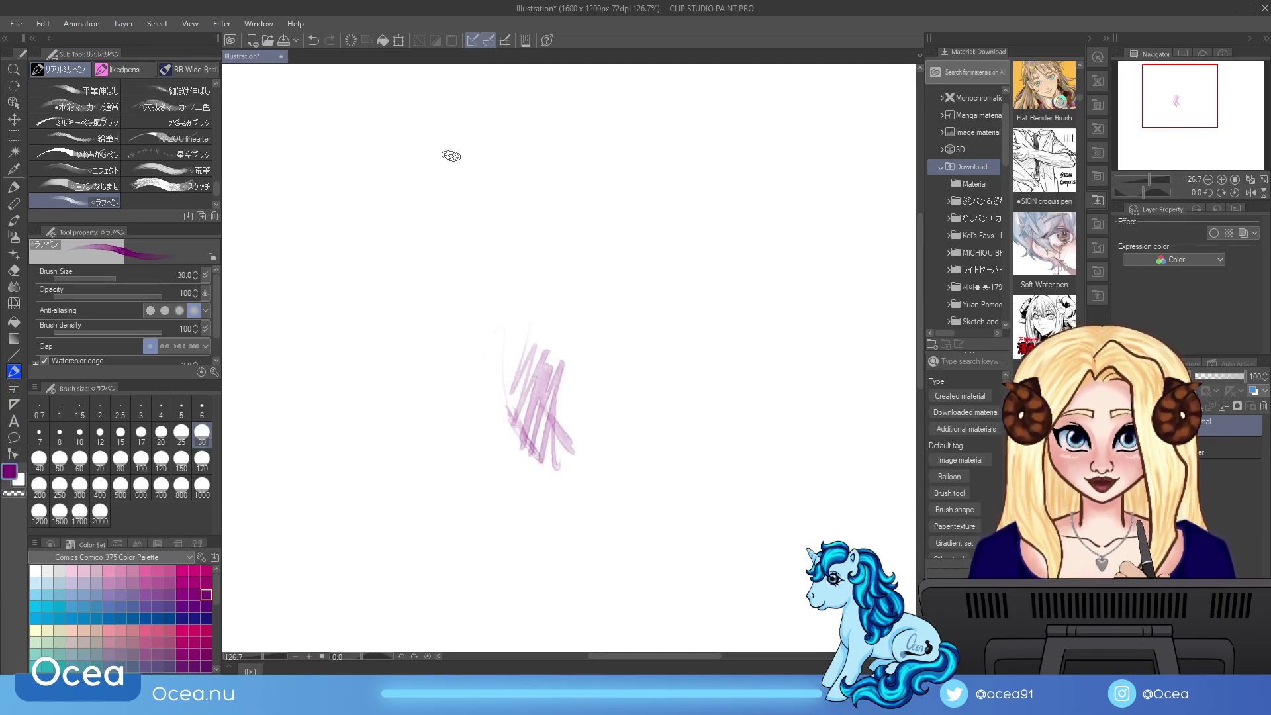
left_click(352, 41)
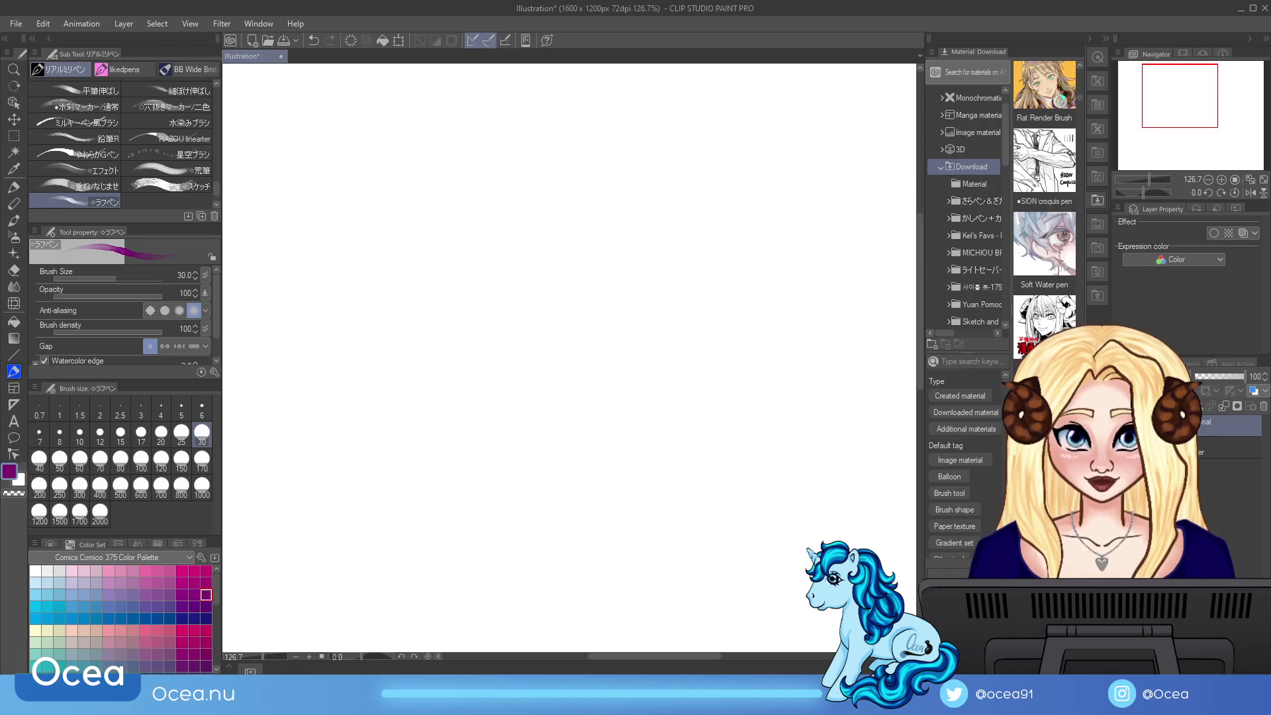
Step: Add ラフ丸ブラシ from the downloaded materials and paint overlapping purple and dark blue strokes with it at size 40
left_click(181, 201)
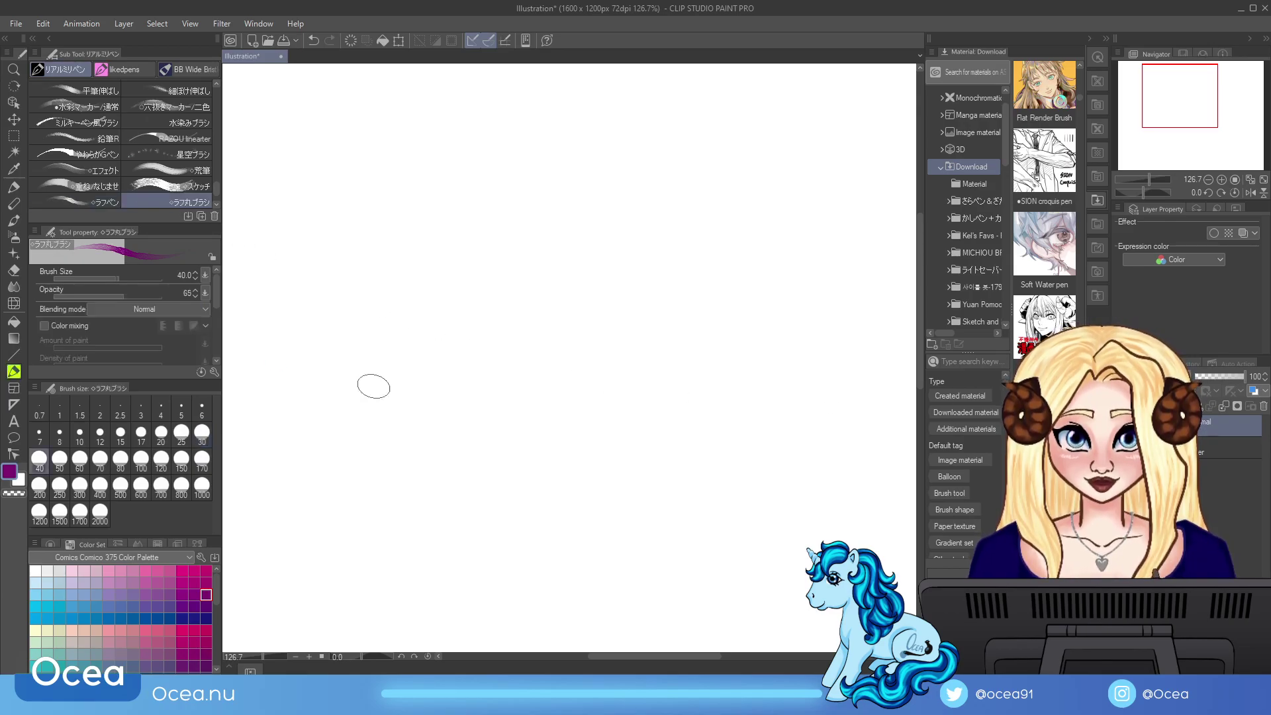
mouse_move(420, 455)
left_mouse_down()
mouse_move(508, 232)
mouse_move(471, 335)
mouse_move(457, 457)
left_mouse_up()
mouse_move(484, 371)
left_mouse_down()
mouse_move(485, 445)
mouse_move(539, 466)
left_mouse_up()
left_click(206, 618)
mouse_move(496, 341)
left_mouse_down()
mouse_move(473, 381)
mouse_move(506, 355)
mouse_move(514, 411)
mouse_move(564, 507)
mouse_move(525, 436)
mouse_move(482, 409)
mouse_move(554, 437)
mouse_move(606, 298)
left_mouse_up()
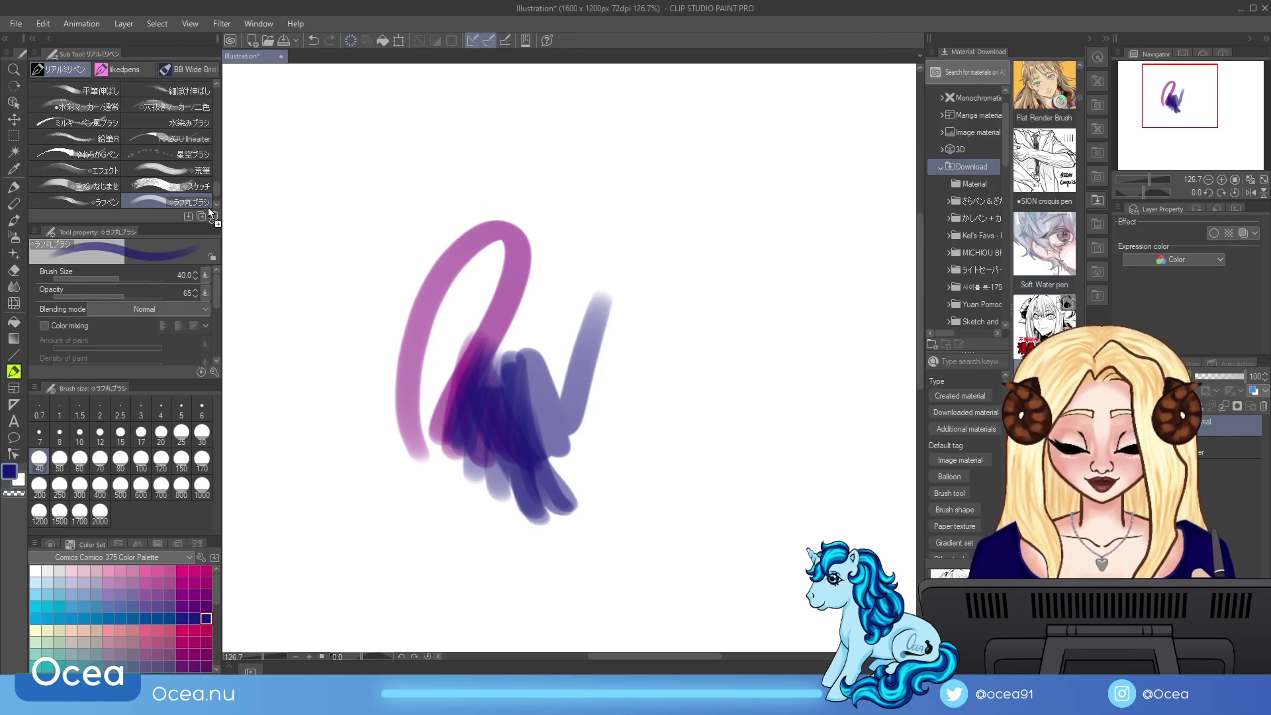
Step: Add 不器用ペン from the downloaded materials and draw dark blue curves, loops and small line shapes with it at size 25
key("p")
mouse_move(591, 245)
left_mouse_down()
mouse_move(592, 192)
mouse_move(685, 338)
mouse_move(669, 420)
mouse_move(690, 582)
mouse_move(761, 609)
mouse_move(778, 599)
mouse_move(785, 559)
left_mouse_up()
left_click(181, 432)
mouse_move(721, 413)
left_mouse_down()
mouse_move(756, 335)
mouse_move(744, 401)
mouse_move(755, 327)
mouse_move(734, 405)
left_mouse_up()
left_click(853, 403)
mouse_move(807, 460)
left_mouse_down()
mouse_move(862, 293)
mouse_move(825, 428)
left_mouse_up()
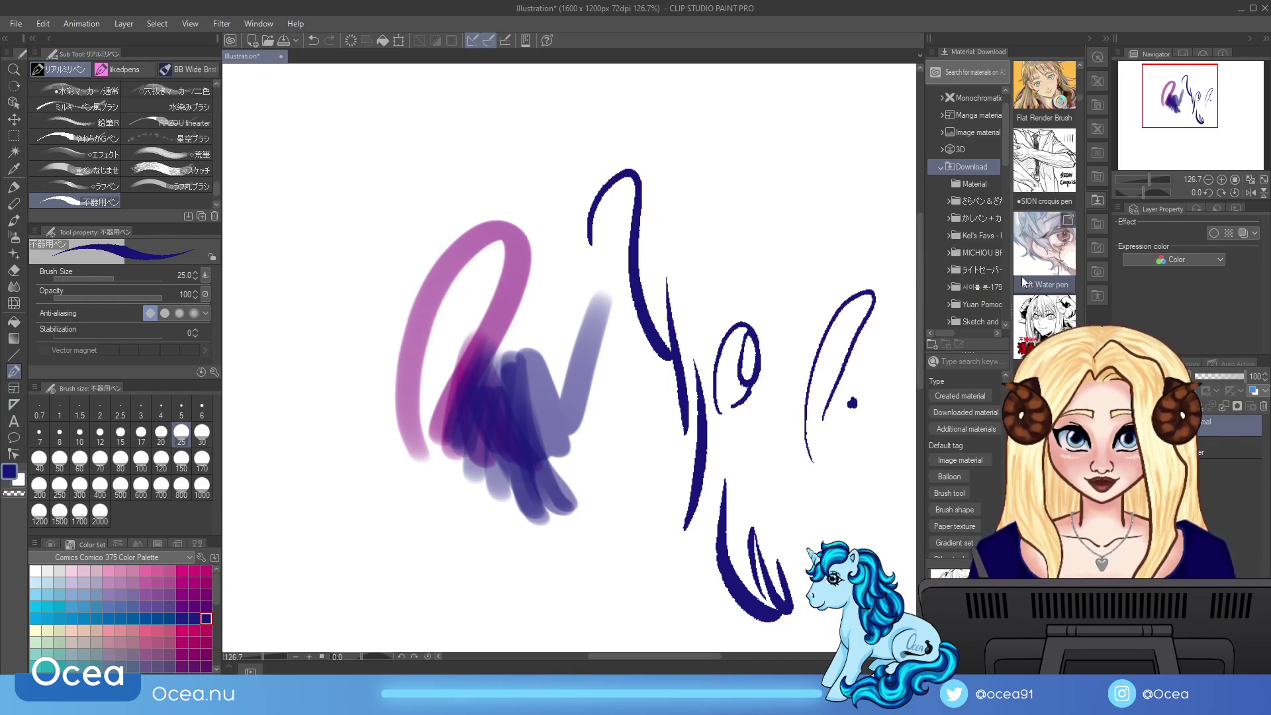
mouse_move(770, 131)
left_mouse_down()
mouse_move(745, 216)
mouse_move(710, 269)
mouse_move(766, 232)
mouse_move(729, 176)
mouse_move(769, 241)
mouse_move(745, 232)
left_mouse_up()
left_click_drag(765, 185, 737, 209)
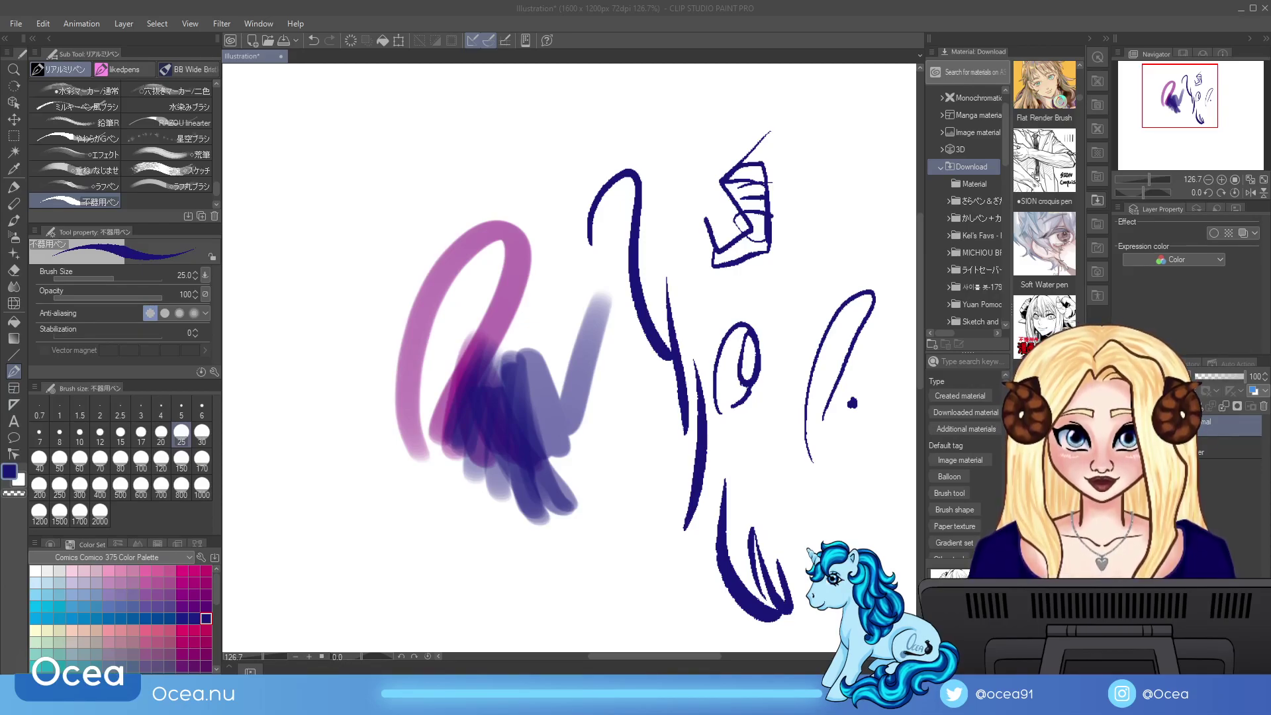
left_click_drag(224, 203, 568, 263)
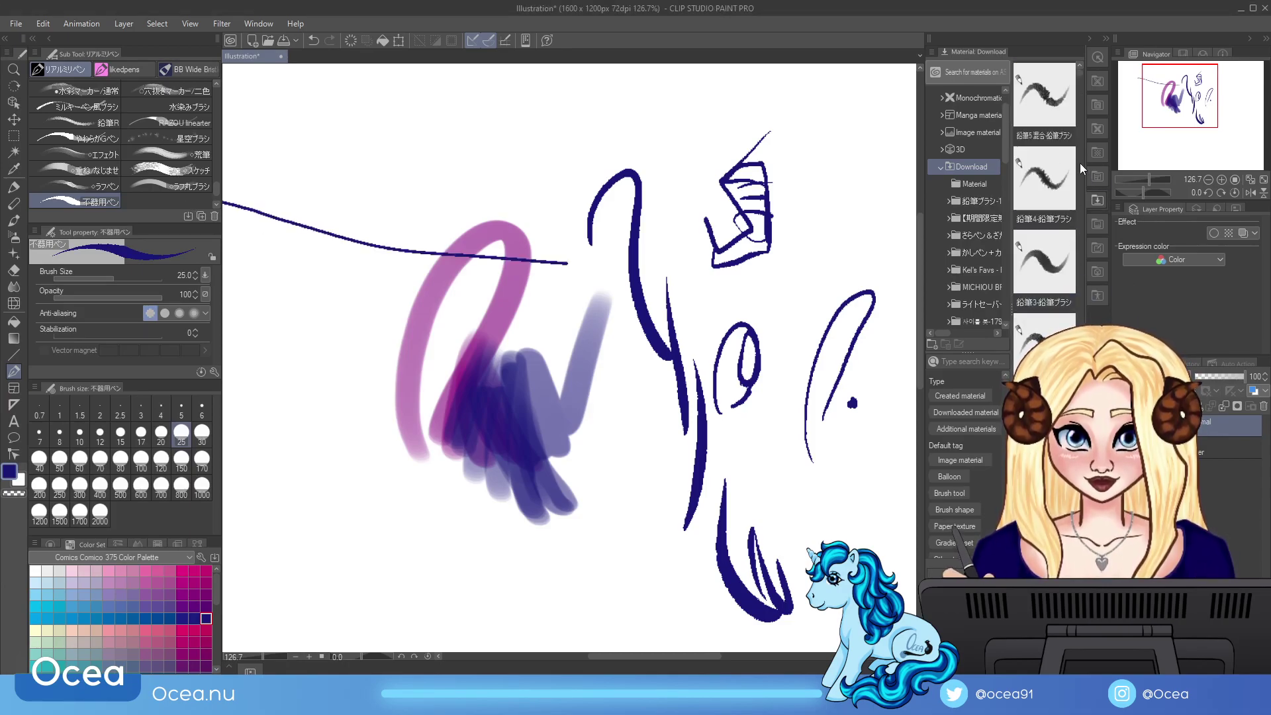
Step: Add Soft Water pen from the downloaded materials, paint overlapping translucent blue strokes at size 24.5, and clear the layer
scroll(1082, 167, "down", 5)
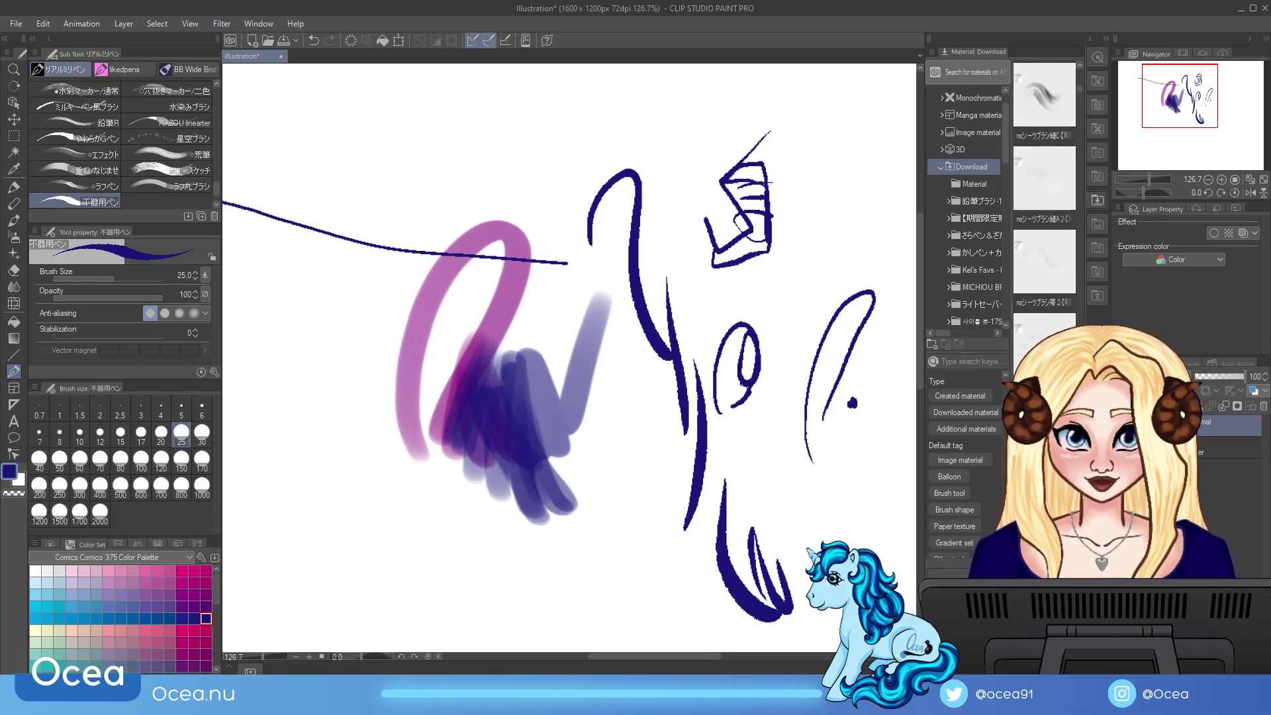
left_click_drag(987, 356, 184, 202)
mouse_move(459, 217)
left_mouse_down()
mouse_move(510, 196)
mouse_move(539, 291)
mouse_move(546, 258)
mouse_move(613, 417)
mouse_move(656, 454)
mouse_move(672, 440)
mouse_move(623, 396)
mouse_move(663, 457)
mouse_move(636, 384)
mouse_move(692, 431)
mouse_move(659, 375)
mouse_move(639, 414)
mouse_move(672, 457)
mouse_move(662, 420)
mouse_move(669, 454)
left_mouse_up()
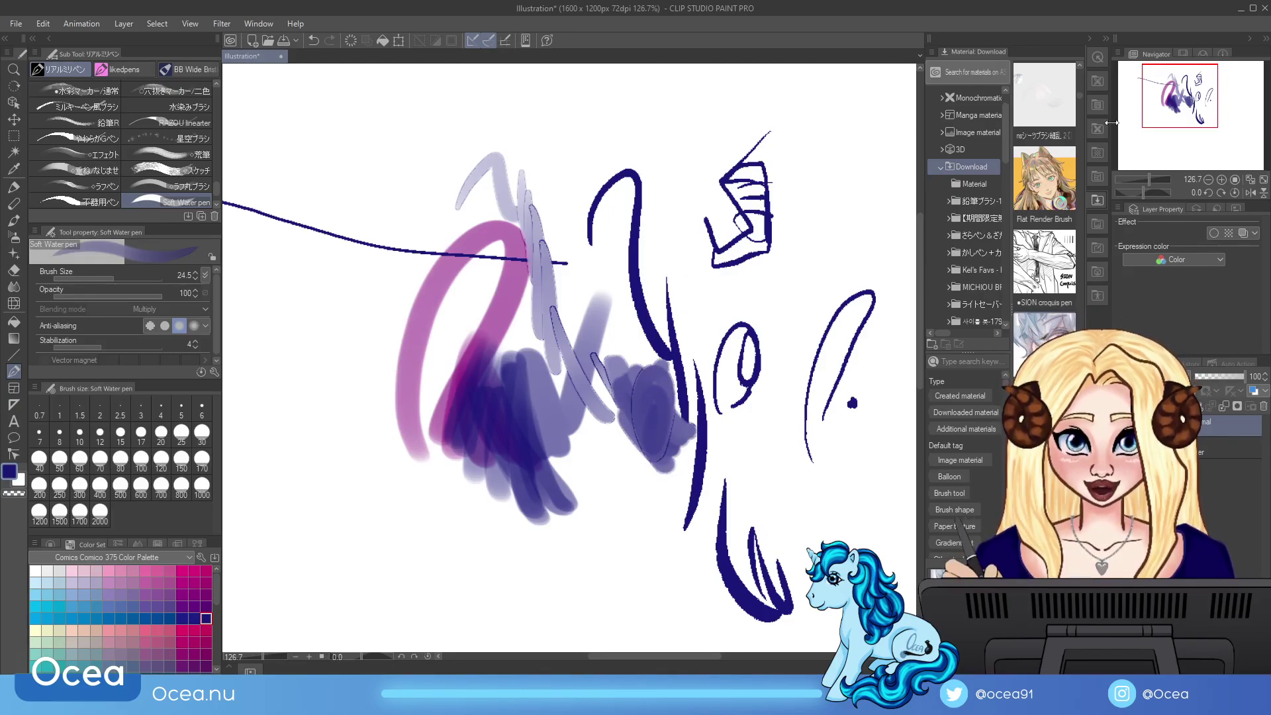
left_click_drag(1151, 179, 1156, 180)
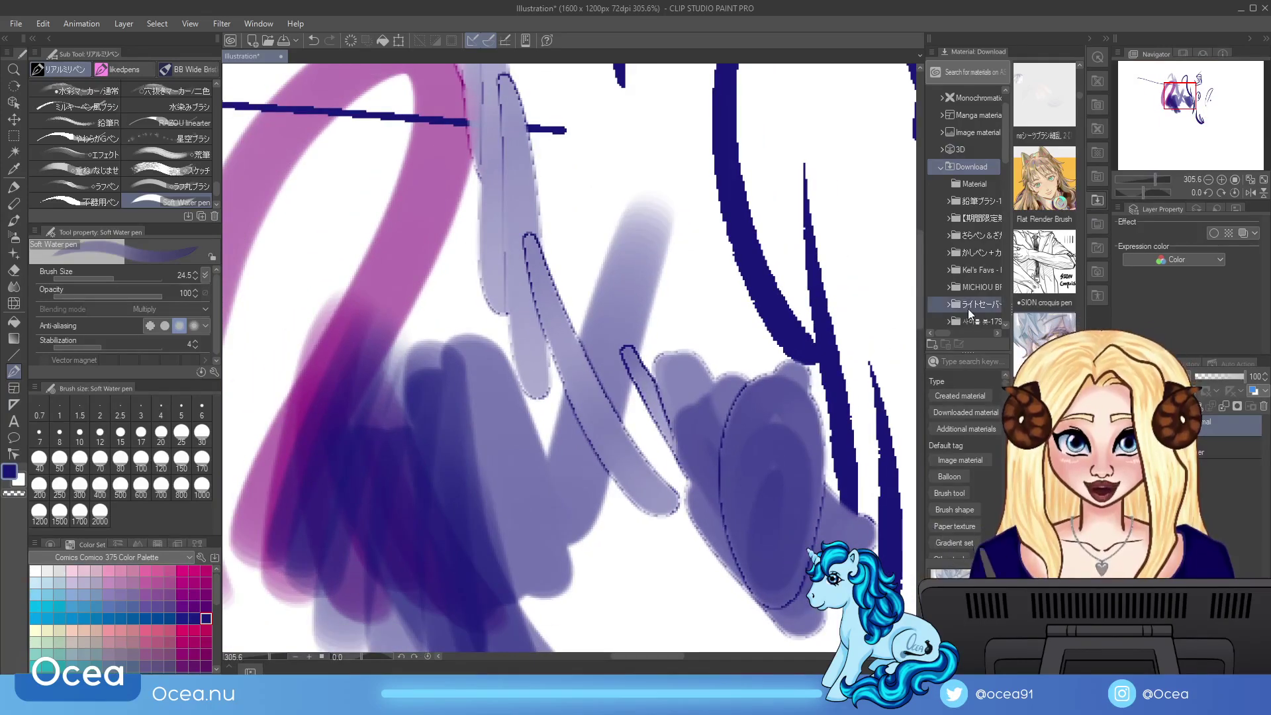
left_click_drag(689, 469, 702, 499)
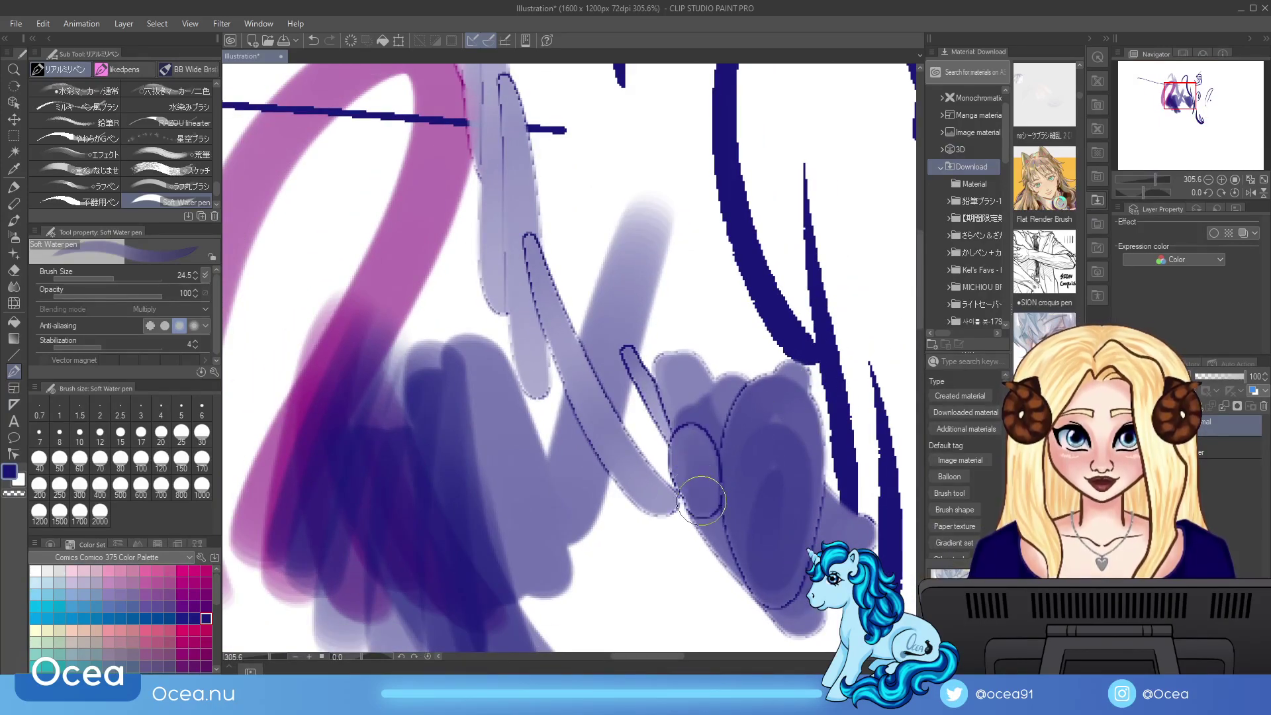
left_click(351, 40)
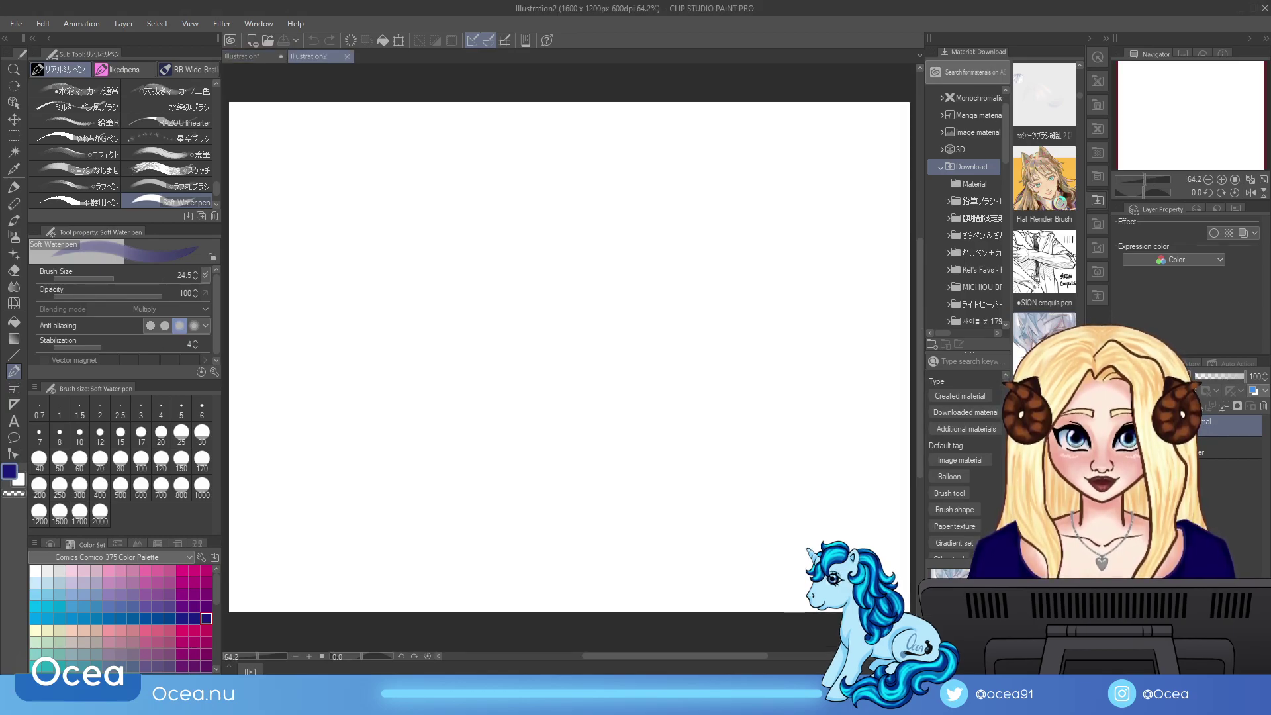
Step: Draw wavy Soft Water pen strokes on the 600 dpi Illustration2 canvas and close the original 72 dpi illustration
left_click_drag(611, 334, 641, 437)
mouse_move(655, 382)
left_mouse_down()
mouse_move(670, 458)
mouse_move(703, 517)
left_mouse_up()
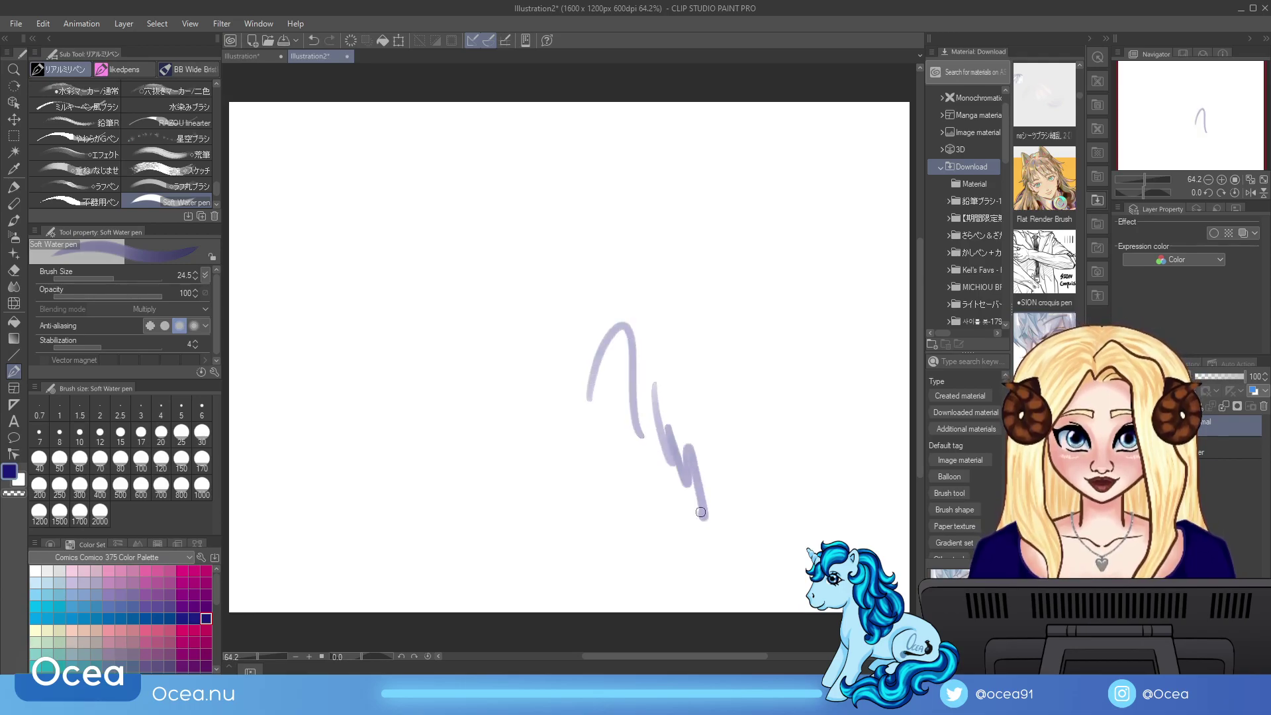
left_click(281, 57)
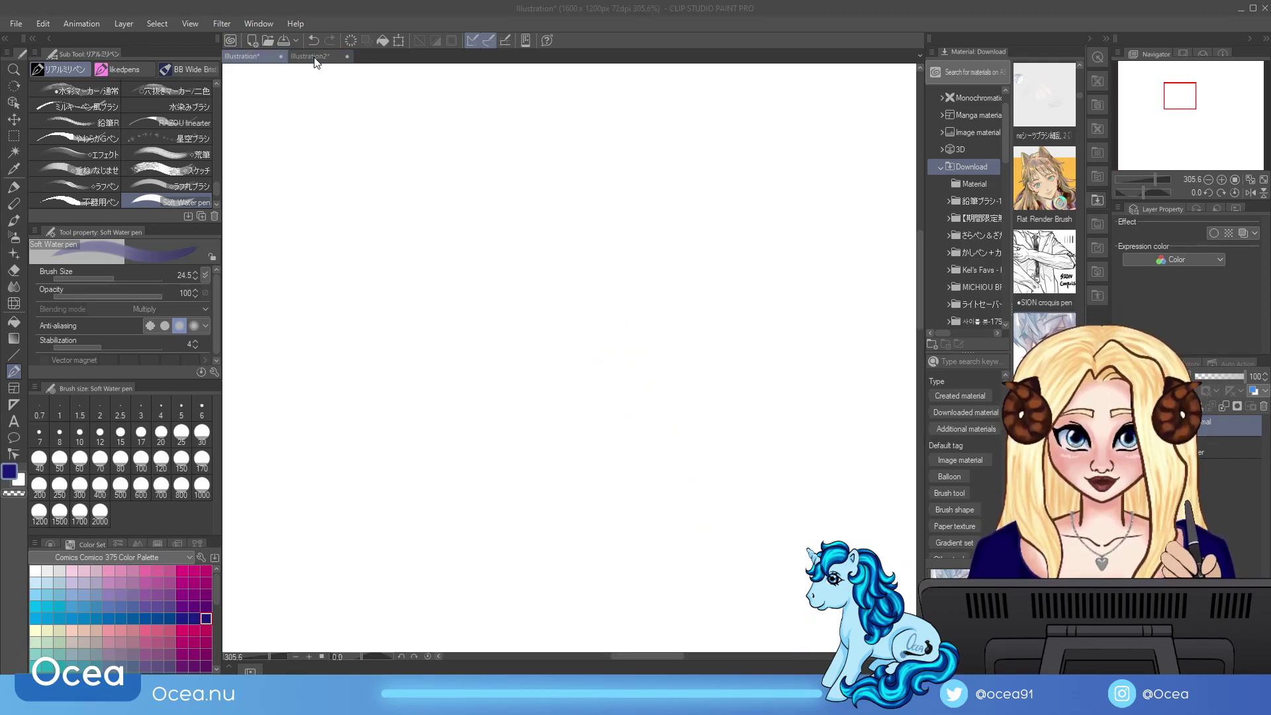
key("ctrl+w")
Step: Scribble more Soft Water pen strokes at size 24.5 across the Illustration2 canvas and clear the layer
mouse_move(695, 330)
left_mouse_down()
mouse_move(709, 530)
mouse_move(811, 553)
left_mouse_up()
mouse_move(776, 388)
left_mouse_down()
mouse_move(804, 457)
mouse_move(832, 364)
mouse_move(844, 533)
left_mouse_up()
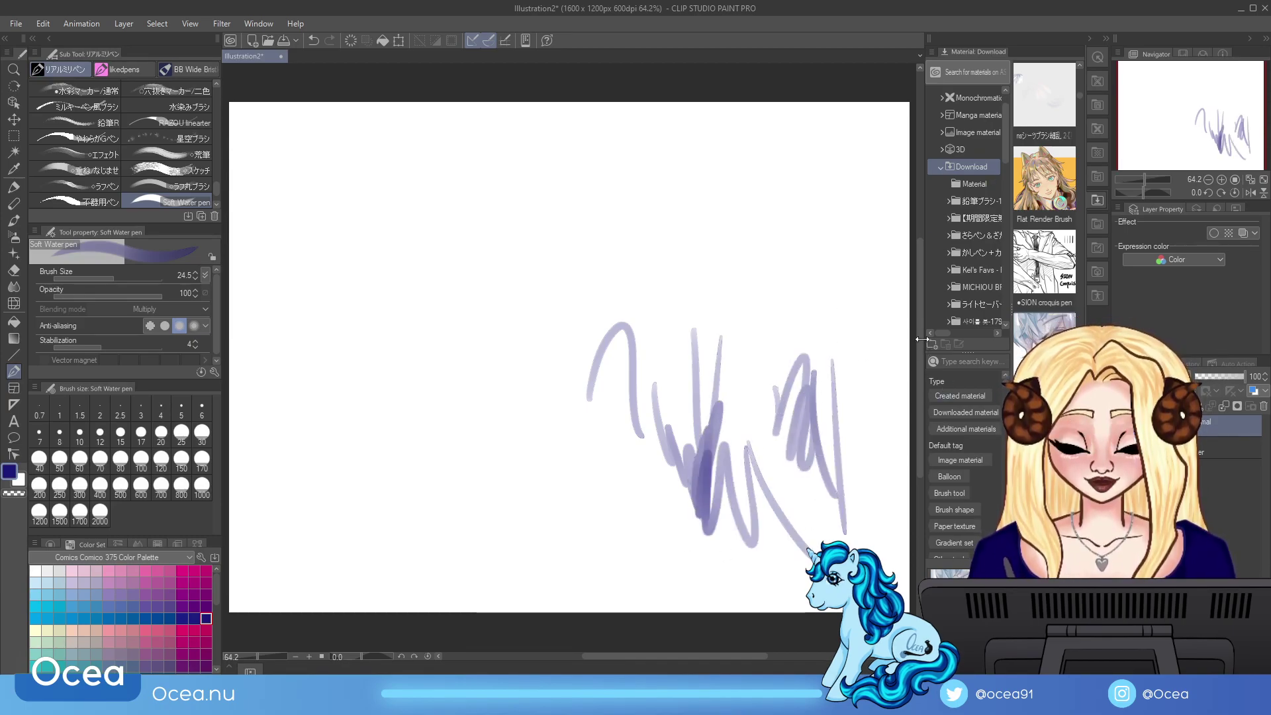
key("Delete")
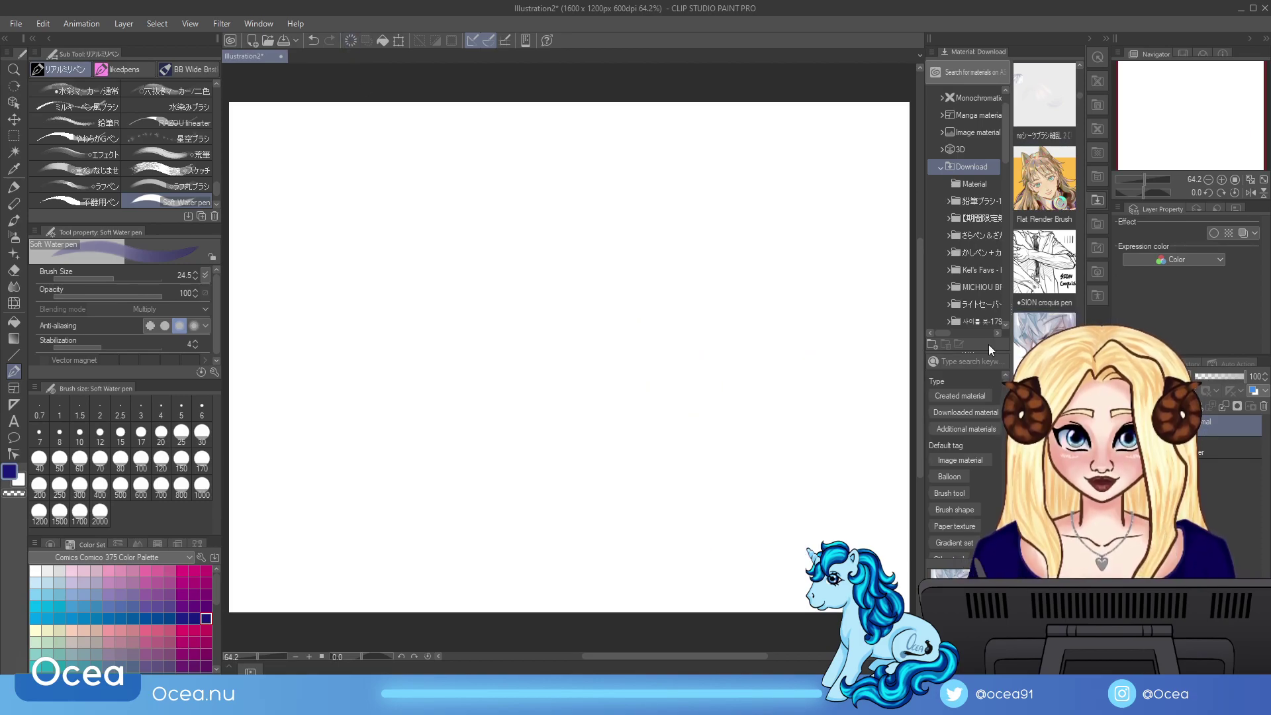
mouse_move(436, 310)
left_mouse_down()
mouse_move(502, 283)
mouse_move(460, 361)
left_mouse_up()
left_click_drag(487, 315, 523, 387)
mouse_move(529, 358)
left_mouse_down()
mouse_move(538, 440)
mouse_move(533, 407)
left_mouse_up()
key("Delete")
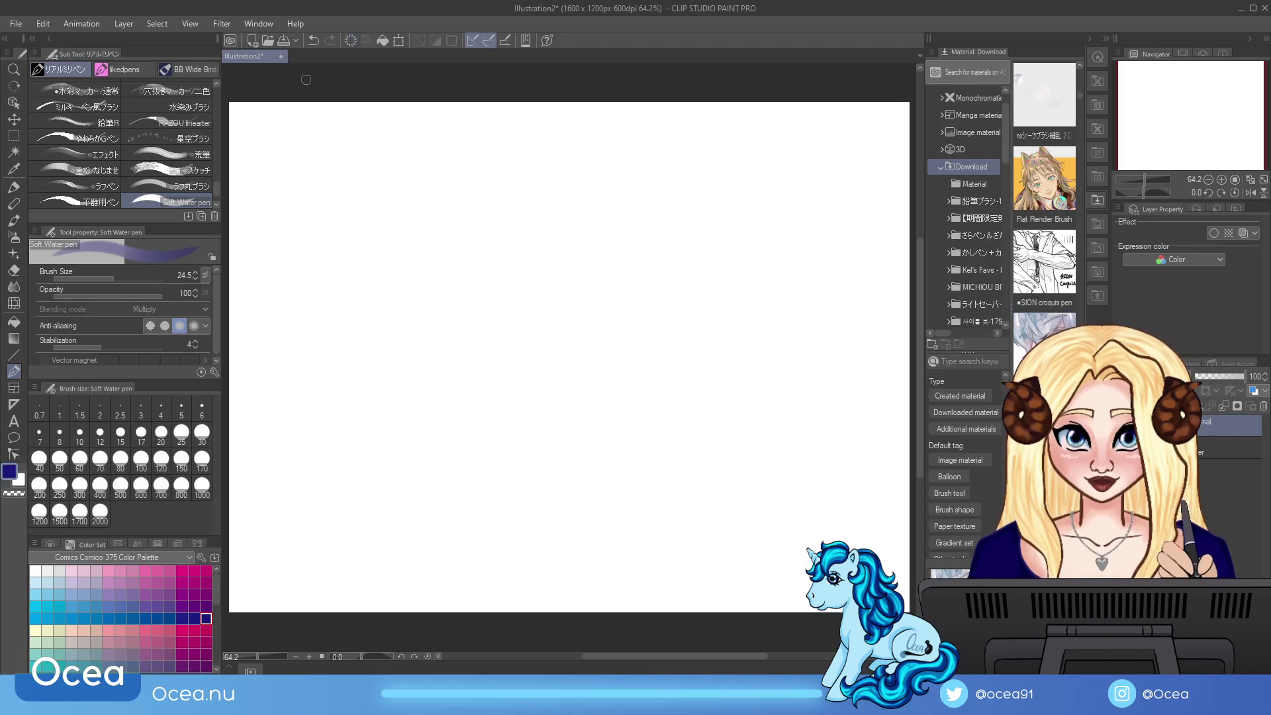
Step: Test ラフ丸ブラシ at size 40 and 不器用ペン at size 25 with dark blue strokes on Illustration2, clearing the layer at the end
left_click(170, 186)
mouse_move(404, 351)
left_mouse_down()
mouse_move(473, 314)
mouse_move(519, 354)
left_mouse_up()
left_click_drag(504, 325, 568, 485)
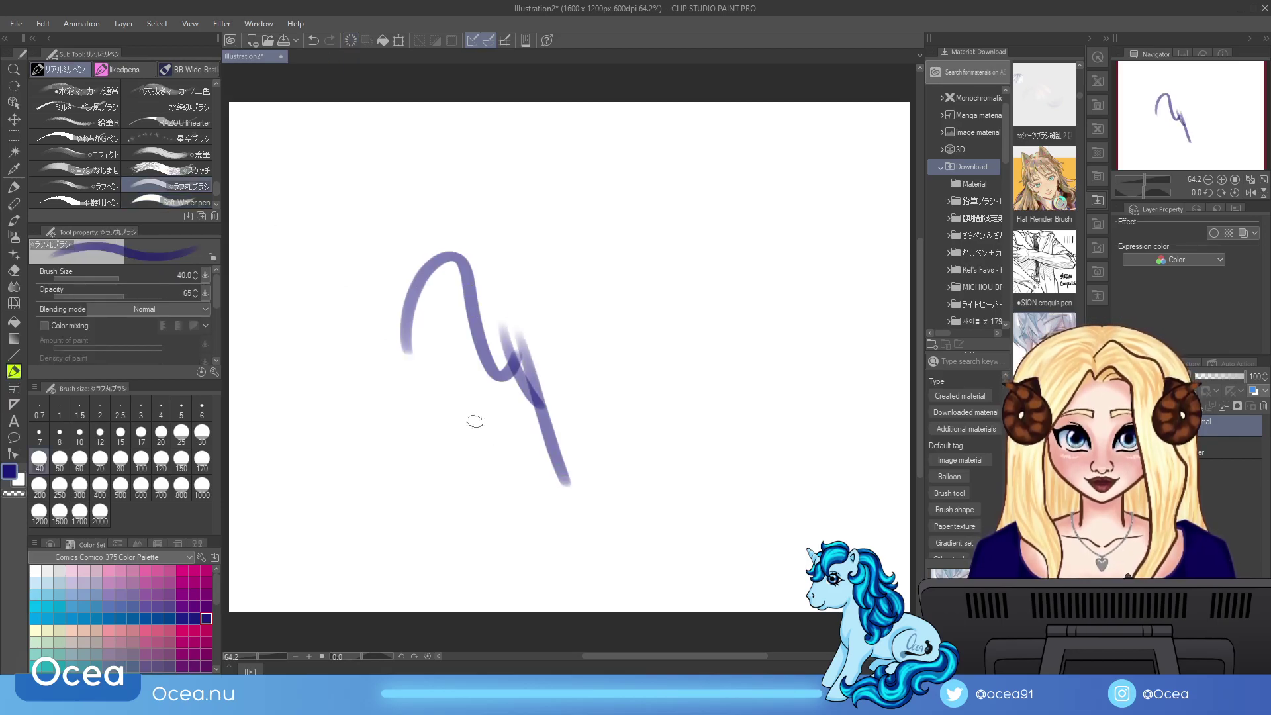
left_click(102, 201)
mouse_move(565, 405)
left_mouse_down()
mouse_move(621, 365)
mouse_move(671, 495)
left_mouse_up()
mouse_move(655, 414)
left_mouse_down()
mouse_move(709, 537)
mouse_move(687, 536)
left_mouse_up()
left_click_drag(690, 508, 727, 605)
key("Delete")
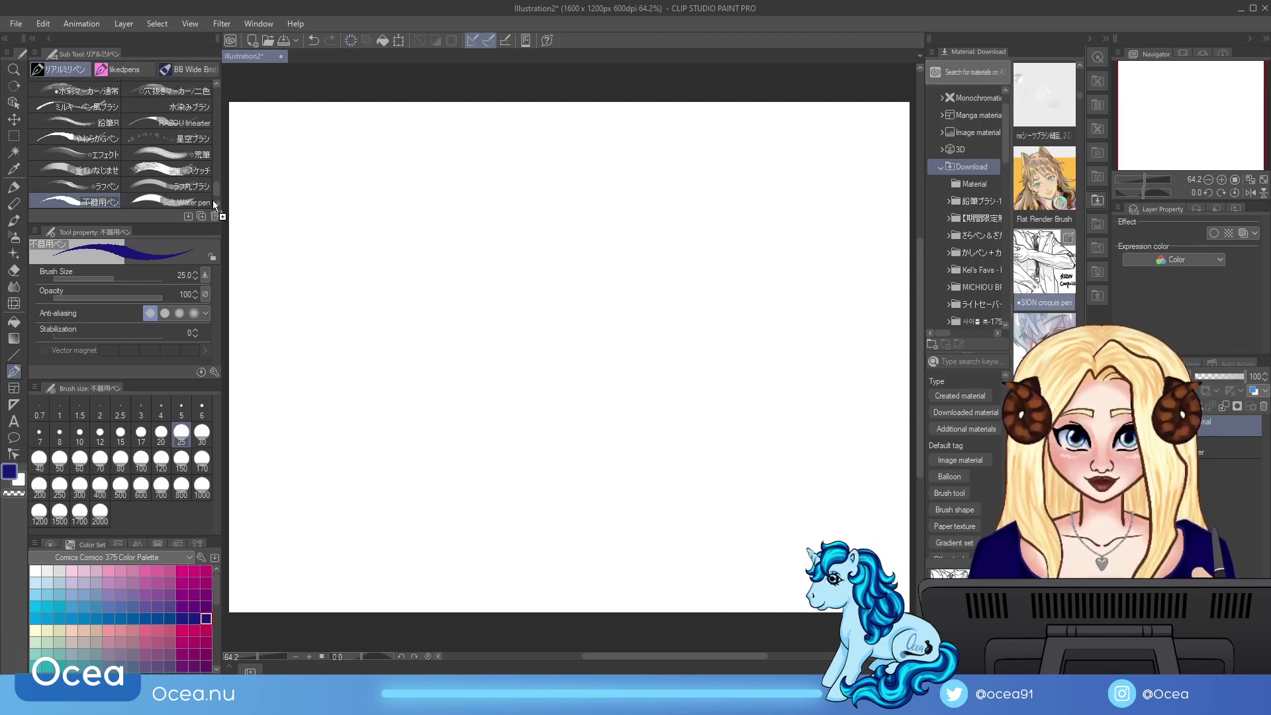
Step: Add SION croquis pen from the downloaded materials, draw thin dark blue strokes at size 8, and move the pen out of the リアルミリペン group
left_click_drag(1045, 262, 178, 189)
left_click_drag(502, 356, 556, 405)
left_click_drag(546, 331, 606, 535)
left_click_drag(576, 450, 576, 538)
left_click_drag(566, 483, 624, 560)
left_click_drag(616, 523, 674, 564)
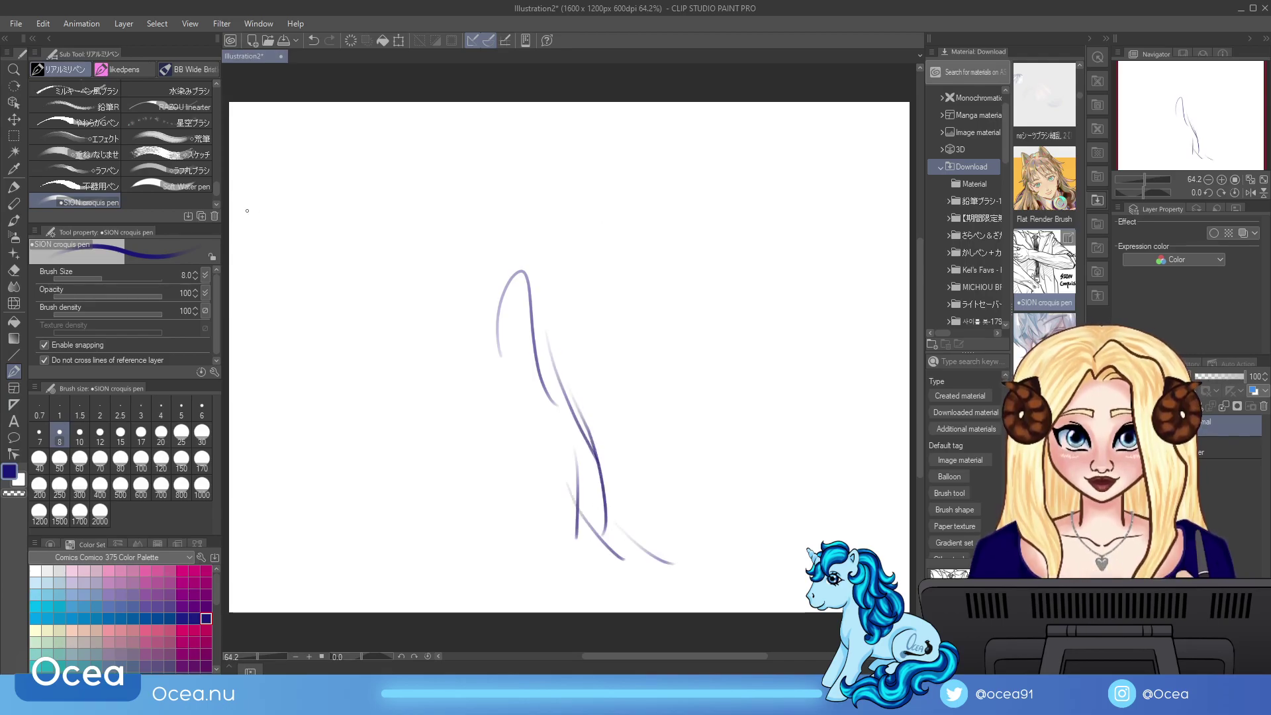
scroll(112, 163, "up", 1)
left_click(172, 202)
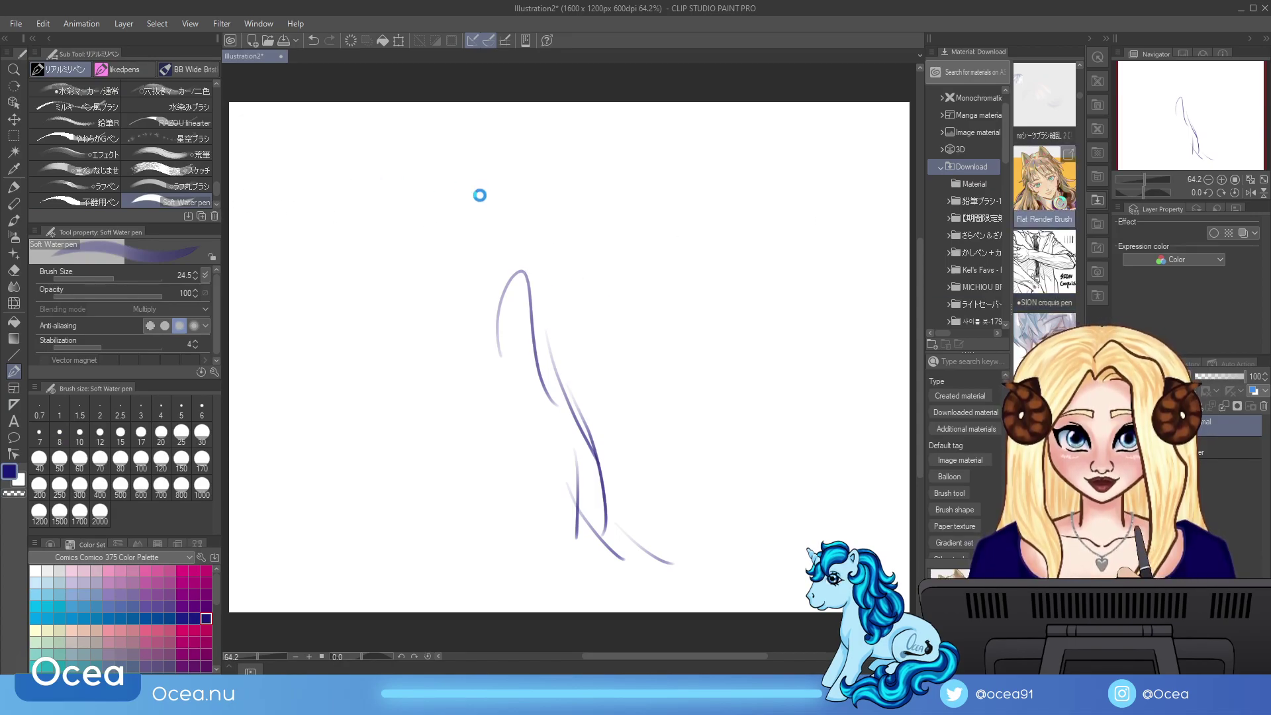
Step: Add Flat Render Brush, paint dark blue and magenta strokes at size 120, and move the brush out of the リアルミリペン group
mouse_move(540, 291)
left_mouse_down()
mouse_move(529, 330)
mouse_move(562, 349)
left_mouse_up()
mouse_move(604, 311)
left_mouse_down()
mouse_move(602, 460)
mouse_move(641, 439)
mouse_move(656, 516)
mouse_move(669, 446)
mouse_move(729, 530)
mouse_move(697, 472)
left_mouse_up()
left_click(206, 570)
mouse_move(627, 438)
left_mouse_down()
mouse_move(671, 501)
mouse_move(669, 456)
left_mouse_up()
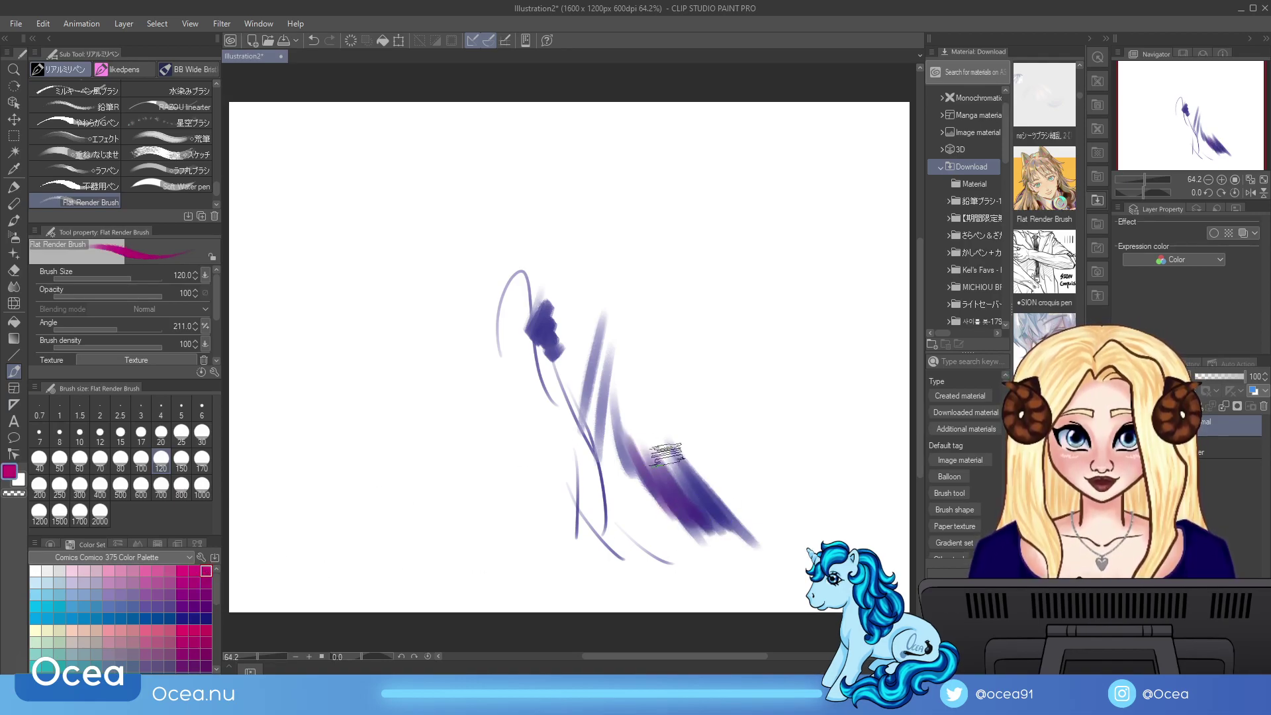
scroll(108, 196, "up", 1)
left_click(179, 201)
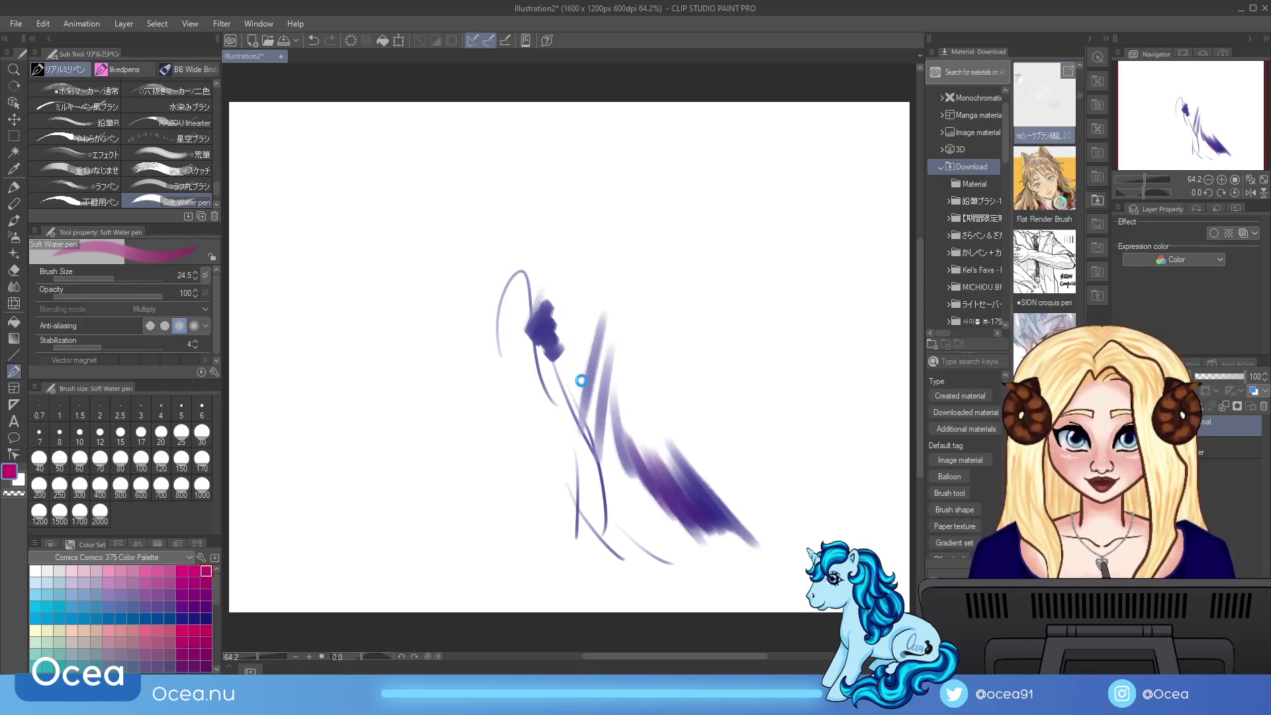
Step: Add nsシーツブラシ細乱 2 from the downloaded materials and paint faint fanned fabric folds with it at size 113.9
mouse_move(667, 389)
left_mouse_down()
mouse_move(711, 530)
mouse_move(739, 550)
mouse_move(665, 439)
mouse_move(655, 473)
left_mouse_up()
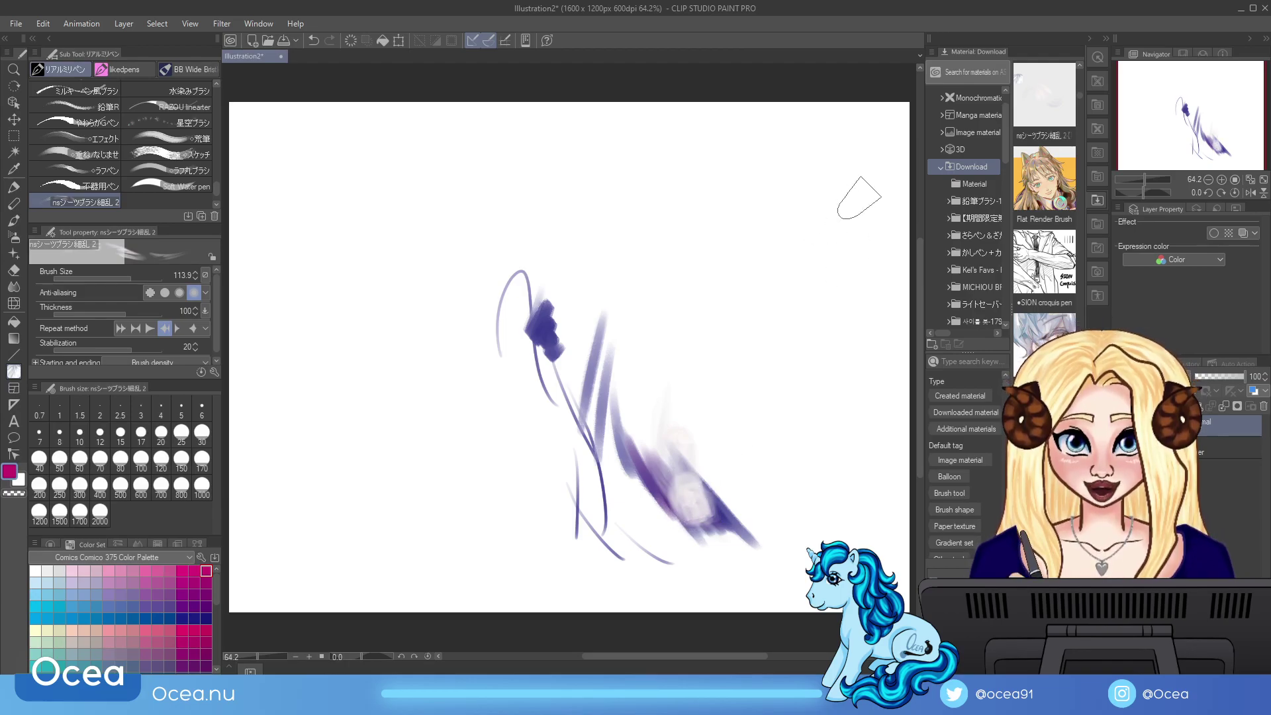
scroll(1082, 61, "up", 3)
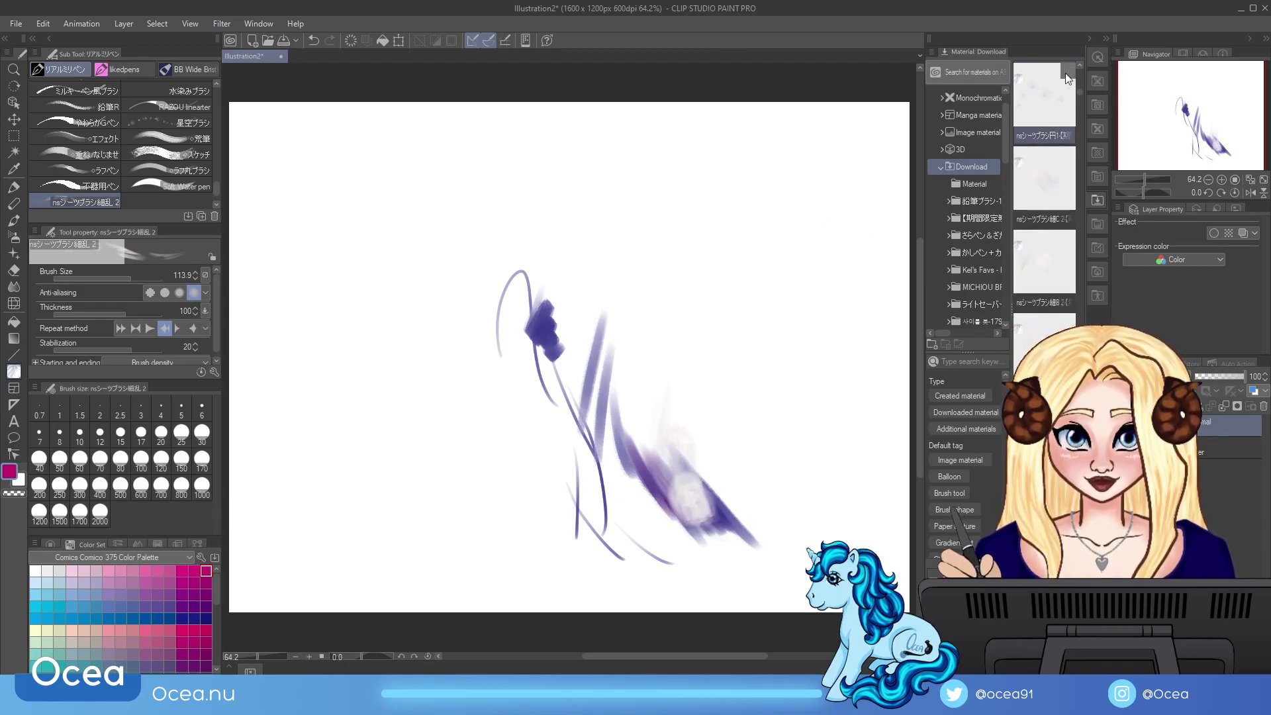
left_click_drag(705, 264, 808, 419)
left_click_drag(709, 260, 670, 363)
mouse_move(707, 290)
left_mouse_down()
mouse_move(721, 350)
mouse_move(712, 292)
mouse_move(636, 298)
left_mouse_up()
left_click_drag(715, 267, 732, 263)
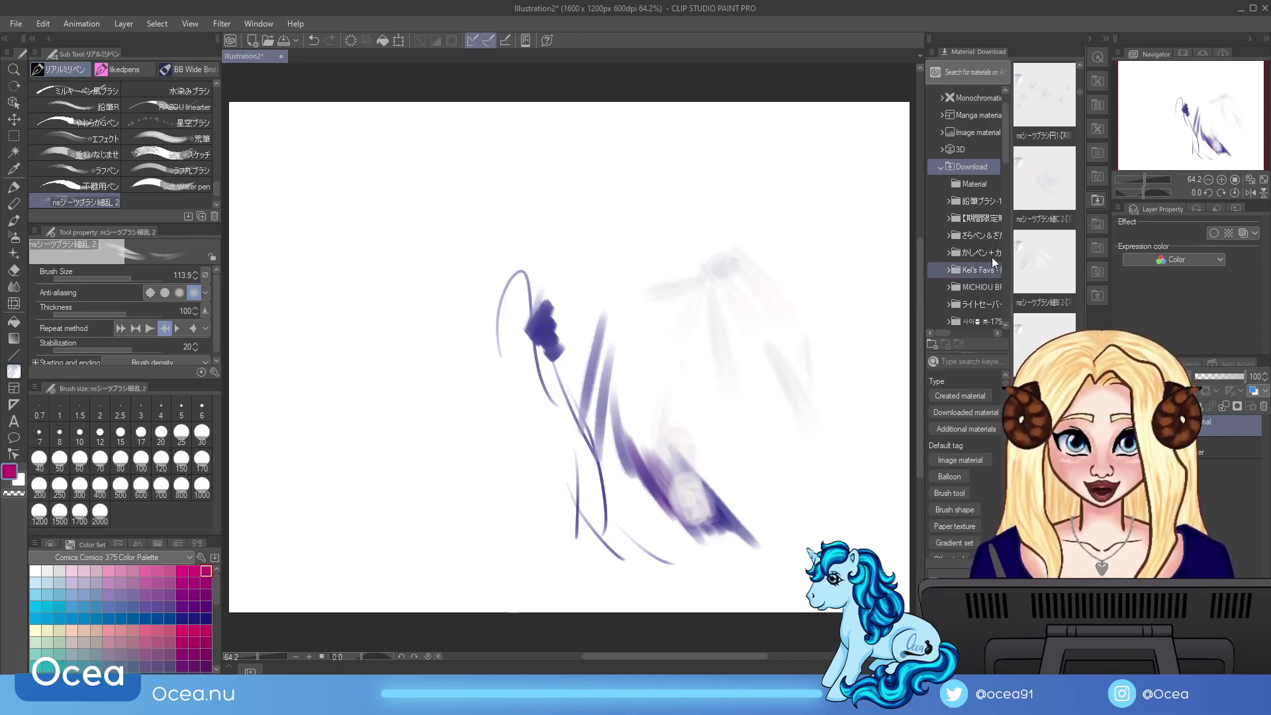
Step: Add Line G-pen from the downloaded materials, draw thin magenta curves with it at sizes 20 and 30, and clear the layer
left_click(1080, 65)
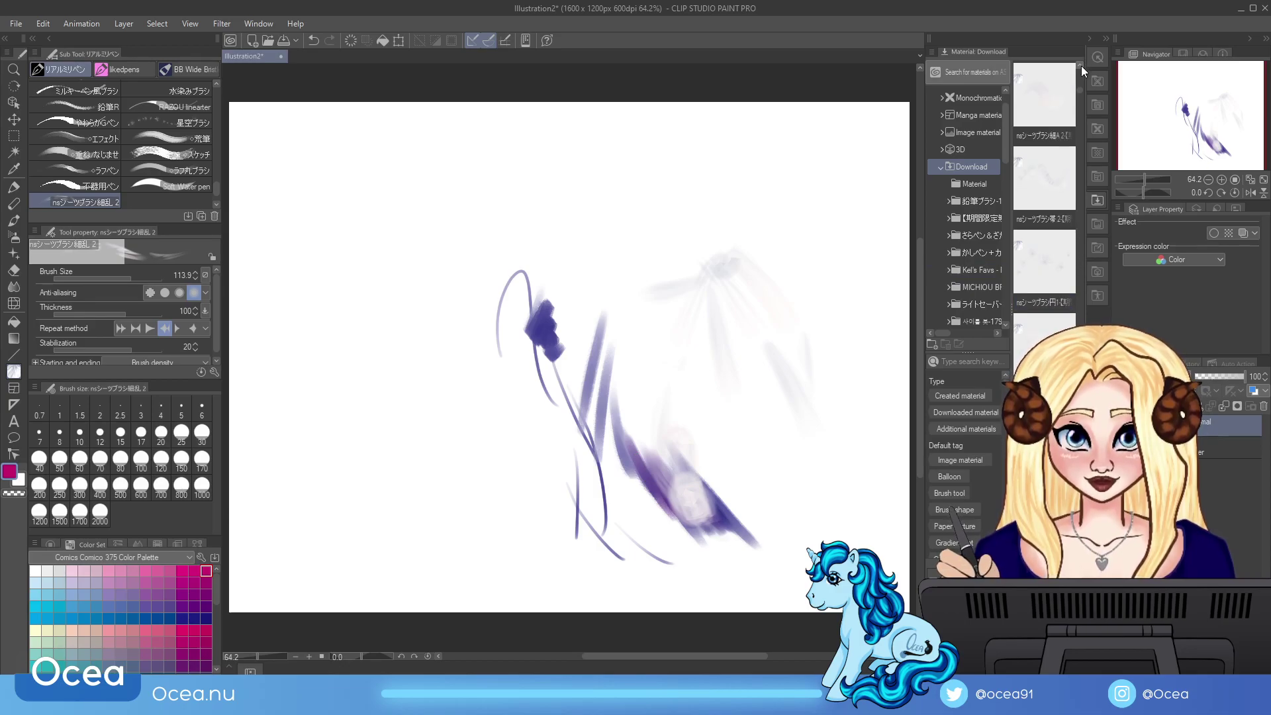
left_click(1082, 66)
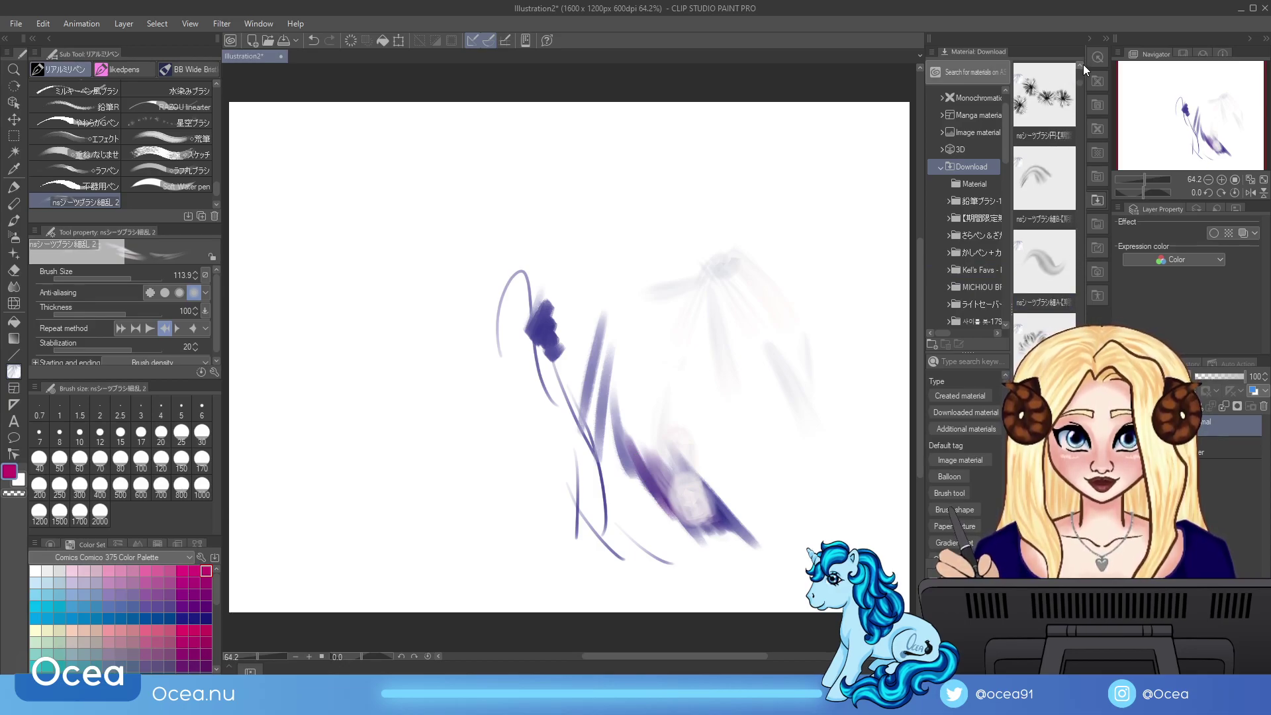
left_click(1080, 65)
left_click(1081, 65)
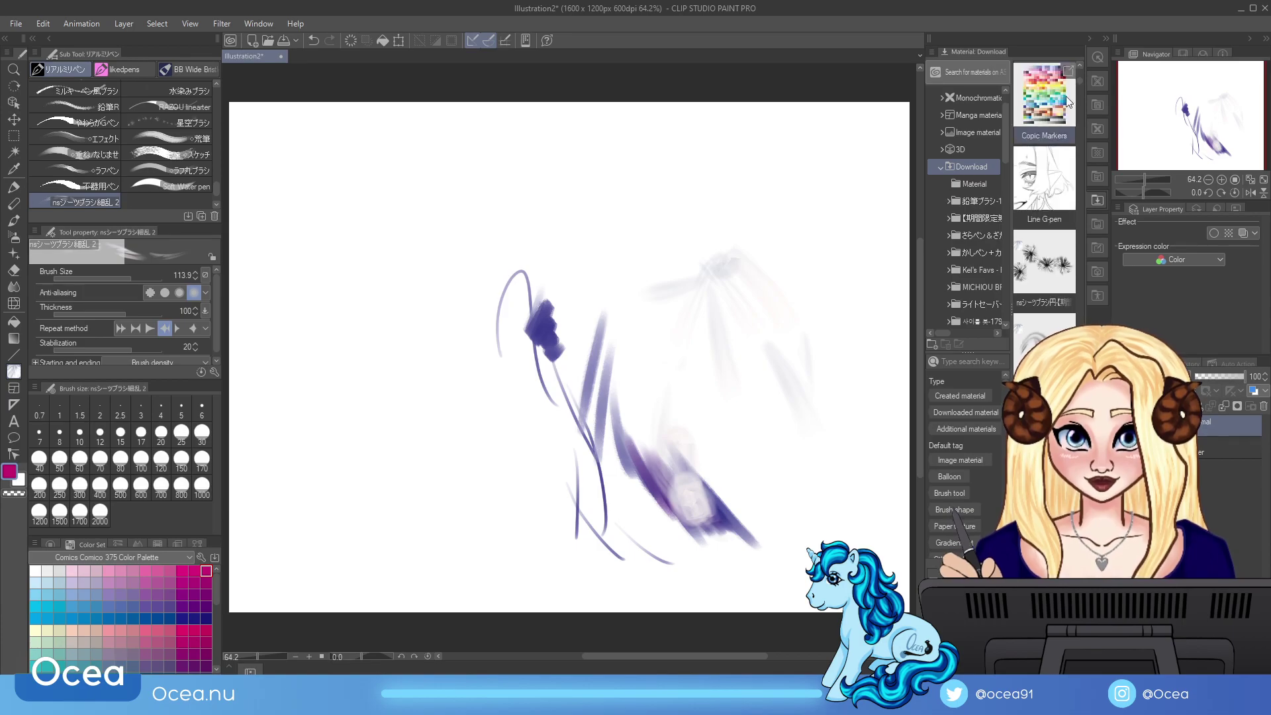
left_click_drag(747, 219, 209, 204)
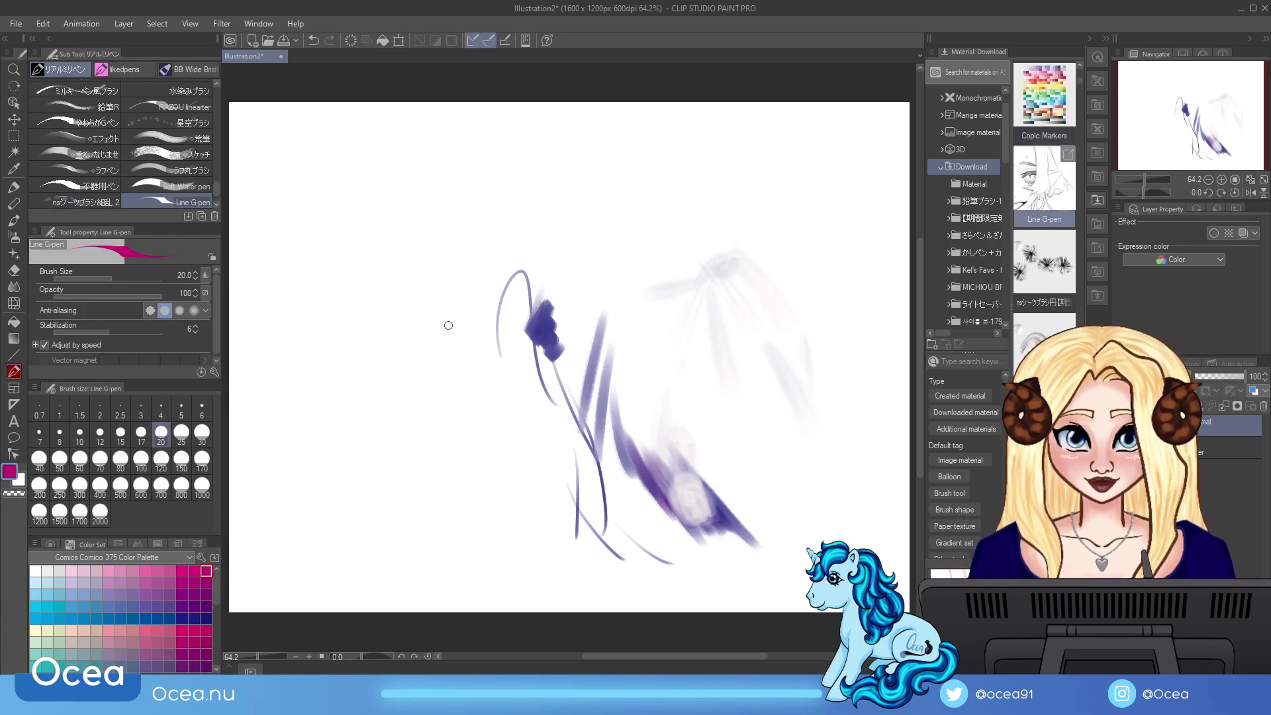
left_click_drag(442, 360, 482, 444)
left_click_drag(468, 412, 482, 442)
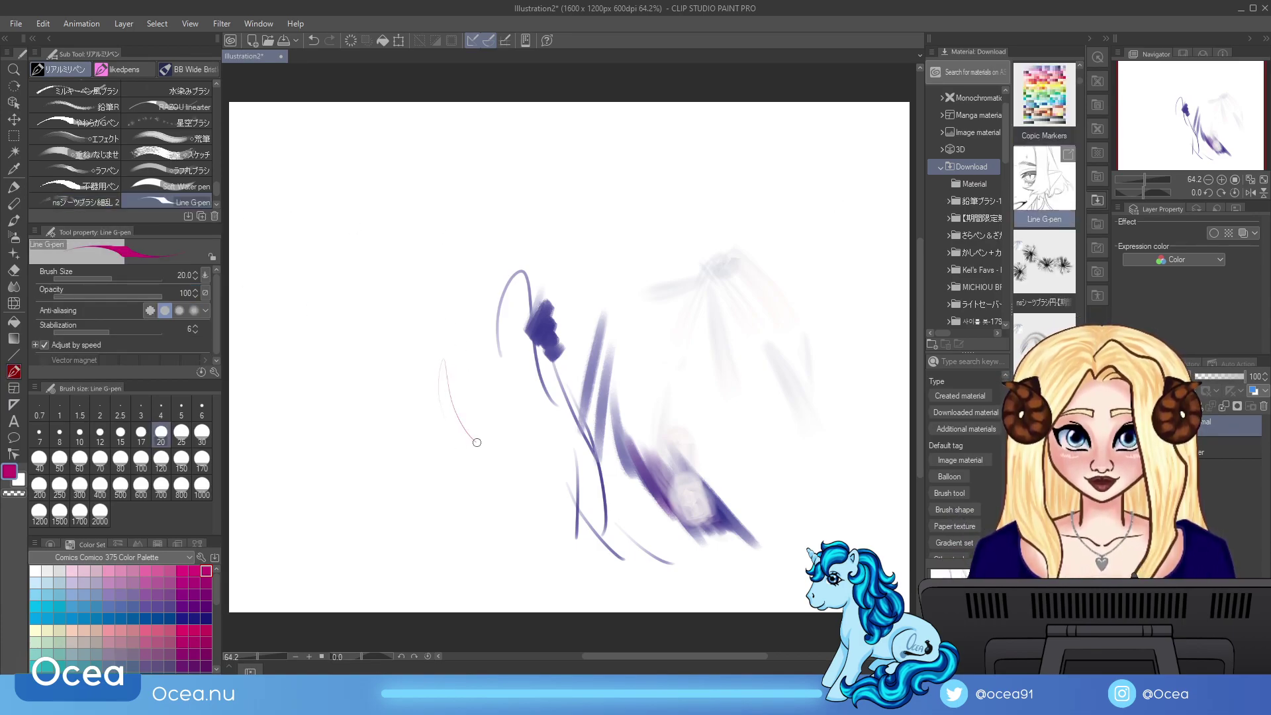
left_click(202, 431)
left_click_drag(449, 259, 469, 428)
left_click_drag(463, 374, 526, 484)
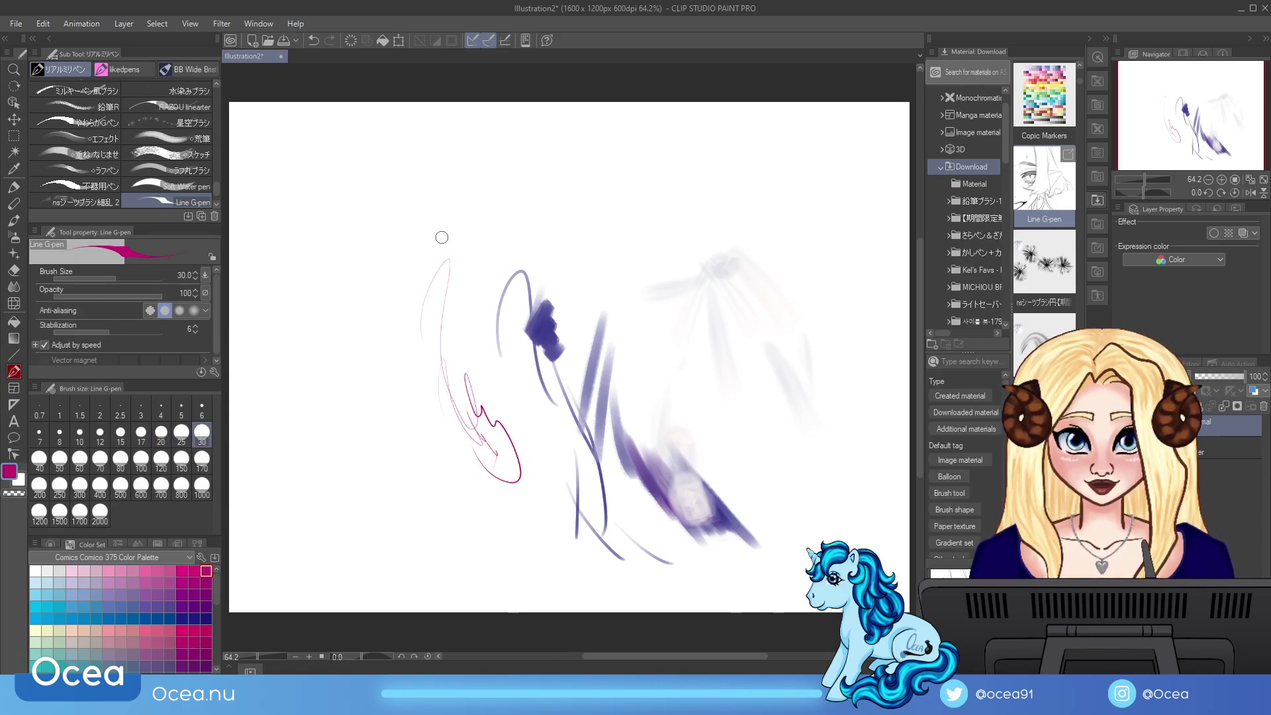
left_click(352, 41)
Step: Draw a long looping magenta line with Line G-pen at size 170, clear the layer, and move the pen to likedpens
left_click(202, 459)
mouse_move(325, 455)
left_mouse_down()
mouse_move(435, 483)
mouse_move(501, 408)
mouse_move(594, 463)
mouse_move(693, 398)
mouse_move(728, 338)
left_mouse_up()
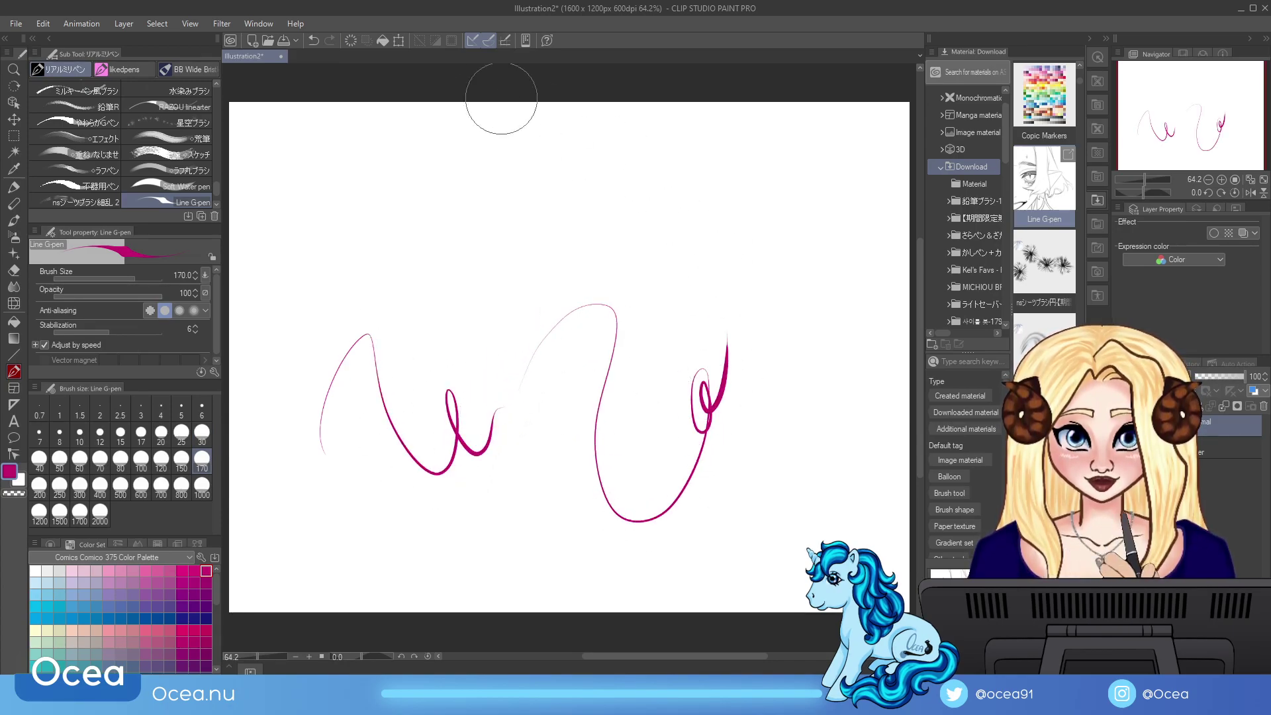
left_click(351, 41)
left_click(83, 202)
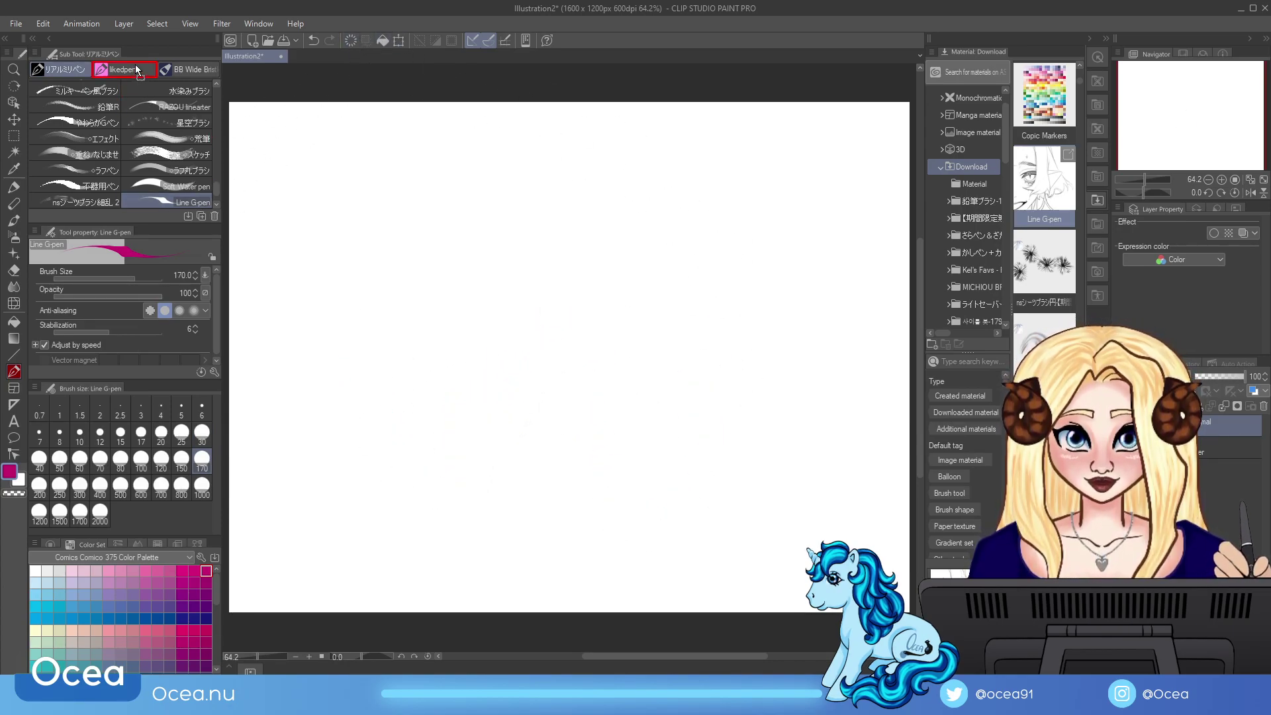
Step: Load the Copic Markers and Zorn Limited Palette color sets from the downloaded materials
left_click(1063, 83)
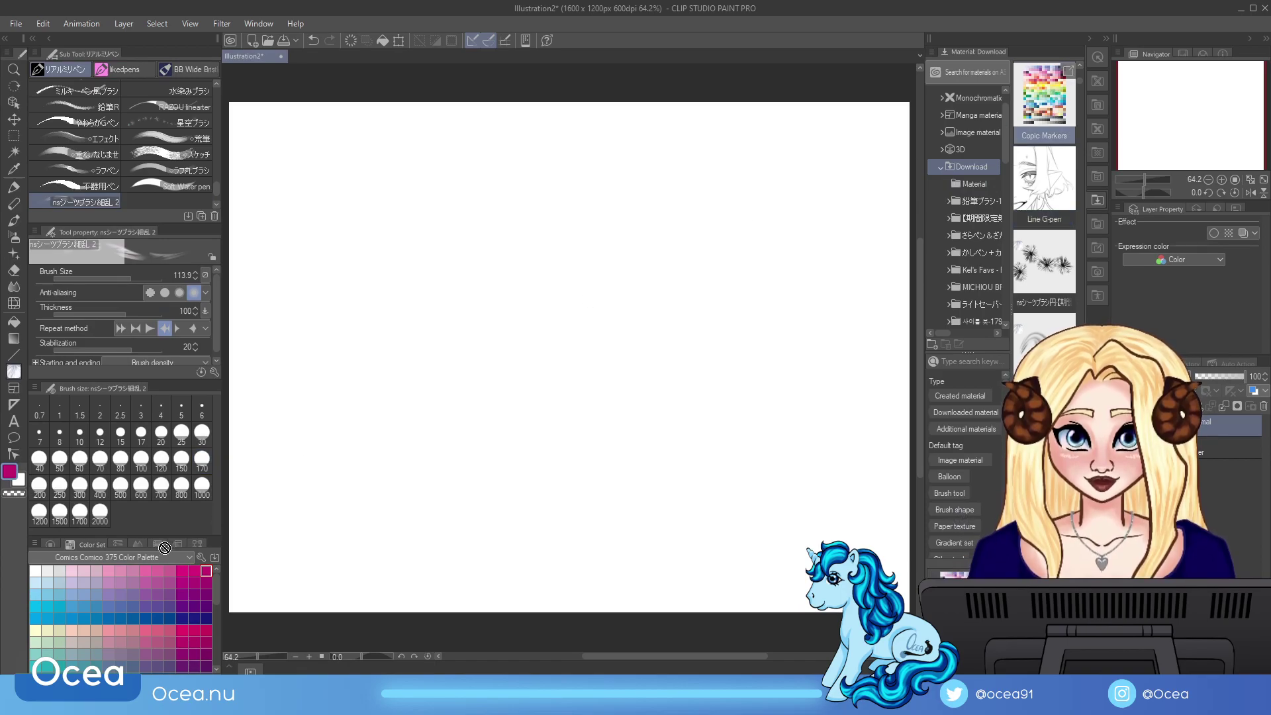
left_click_drag(162, 559, 163, 563)
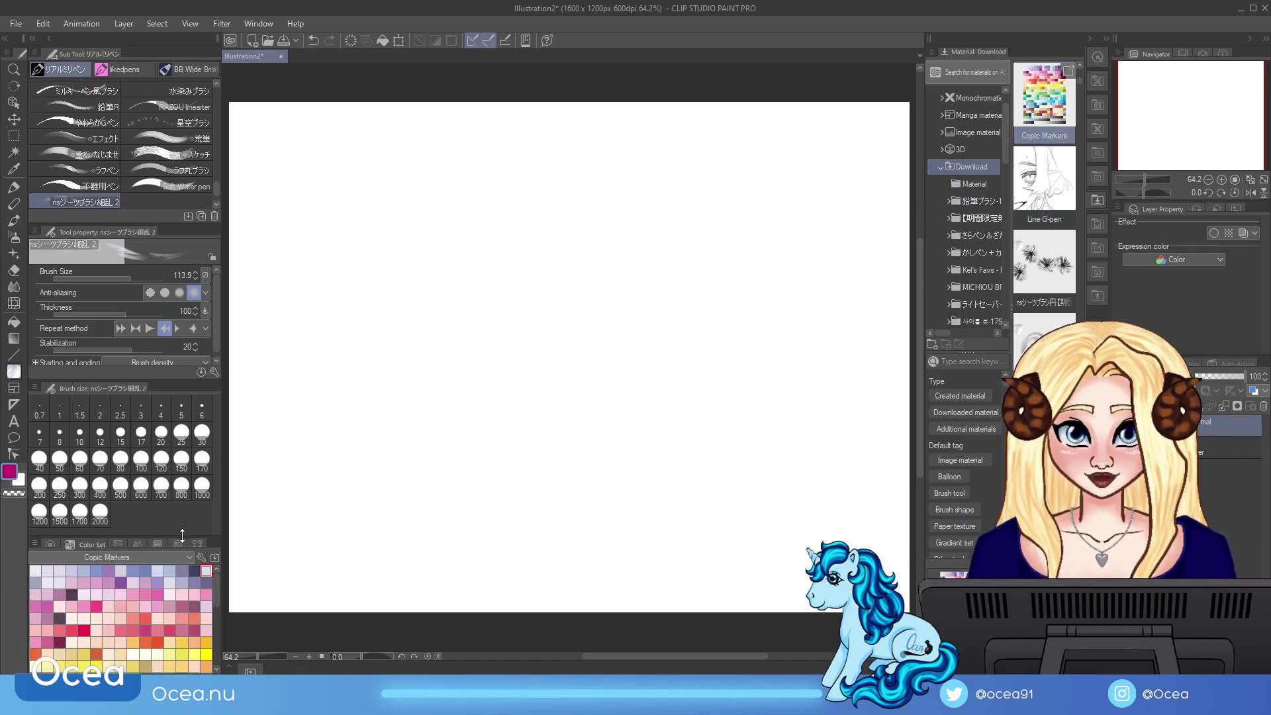
left_click(1082, 64)
left_click(1082, 65)
left_click_drag(1045, 182, 198, 568)
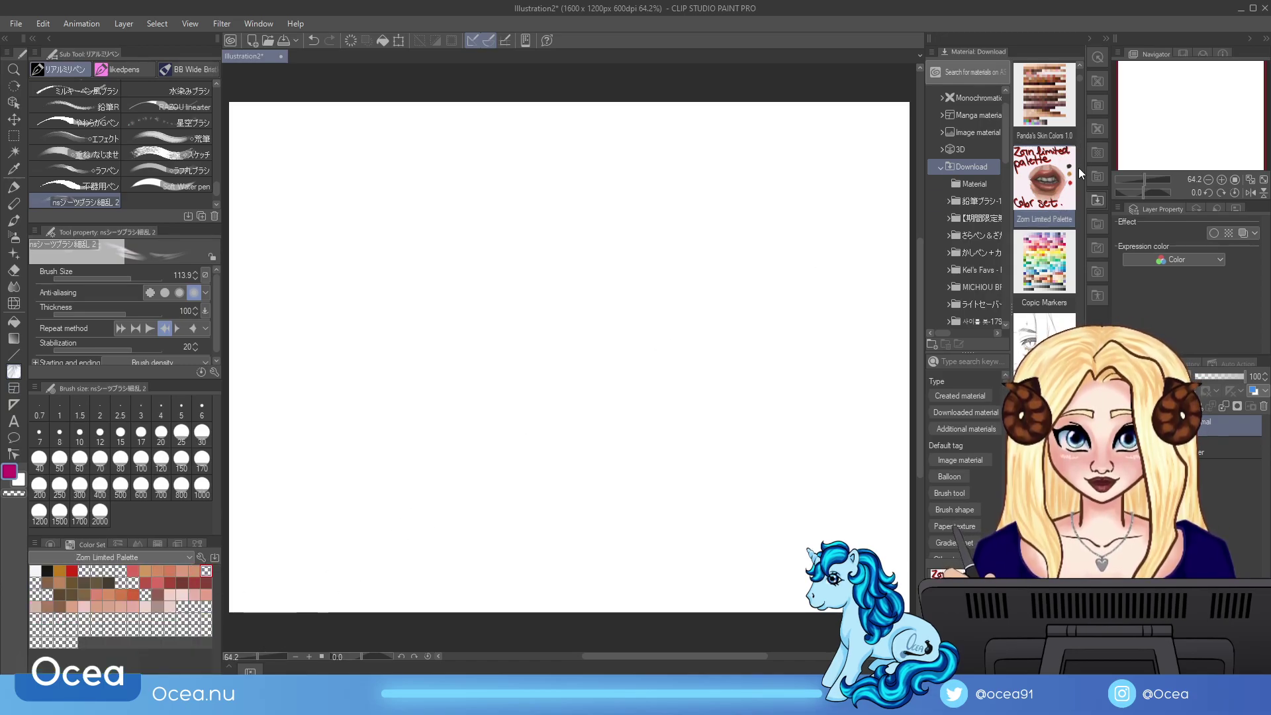
Step: Load the Panda's Skin Colors 1.0 color set from the downloaded materials
left_click_drag(1055, 111, 167, 557)
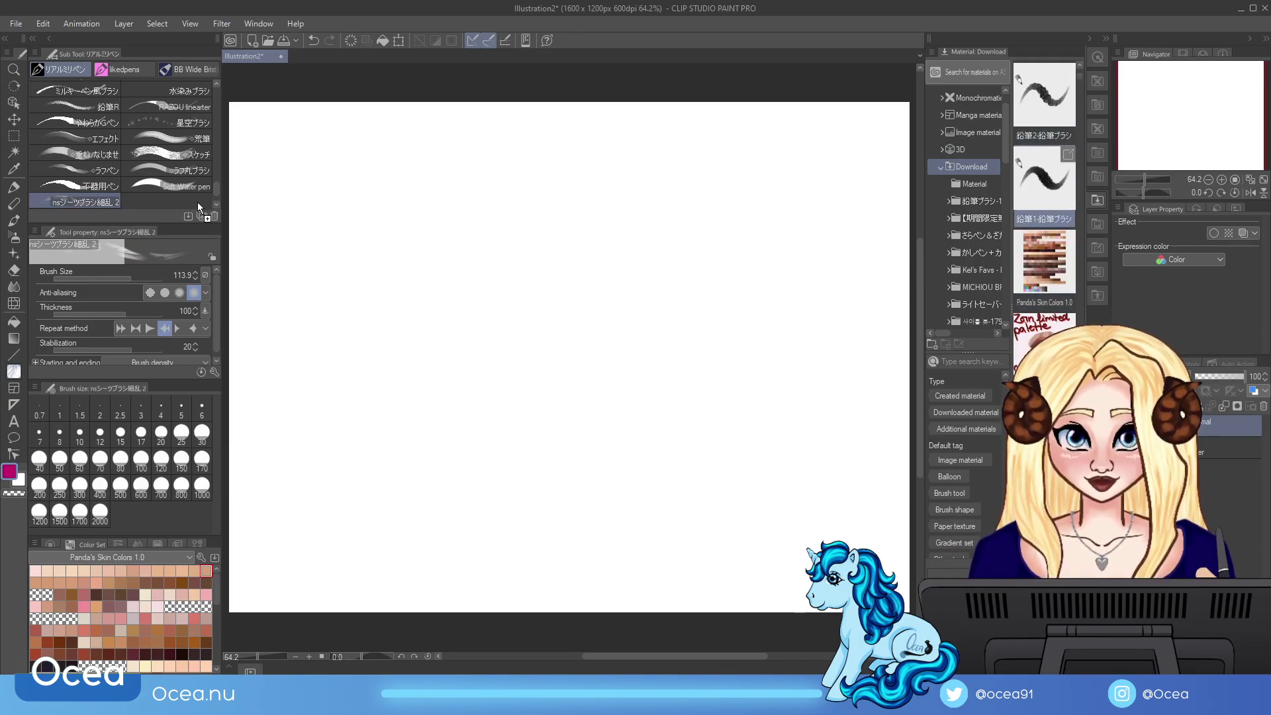
Step: Add 鉛筆1 and 鉛筆2 from the downloaded materials, paint broad overlapping magenta strokes with them, and clear the layer
mouse_move(437, 450)
left_mouse_down()
mouse_move(546, 285)
mouse_move(656, 348)
mouse_move(648, 412)
mouse_move(716, 432)
mouse_move(753, 341)
left_mouse_up()
mouse_move(1050, 110)
left_mouse_down()
mouse_move(585, 199)
mouse_move(208, 196)
left_mouse_up()
mouse_move(658, 199)
left_mouse_down()
mouse_move(677, 361)
mouse_move(623, 395)
mouse_move(664, 345)
mouse_move(695, 361)
mouse_move(778, 358)
left_mouse_up()
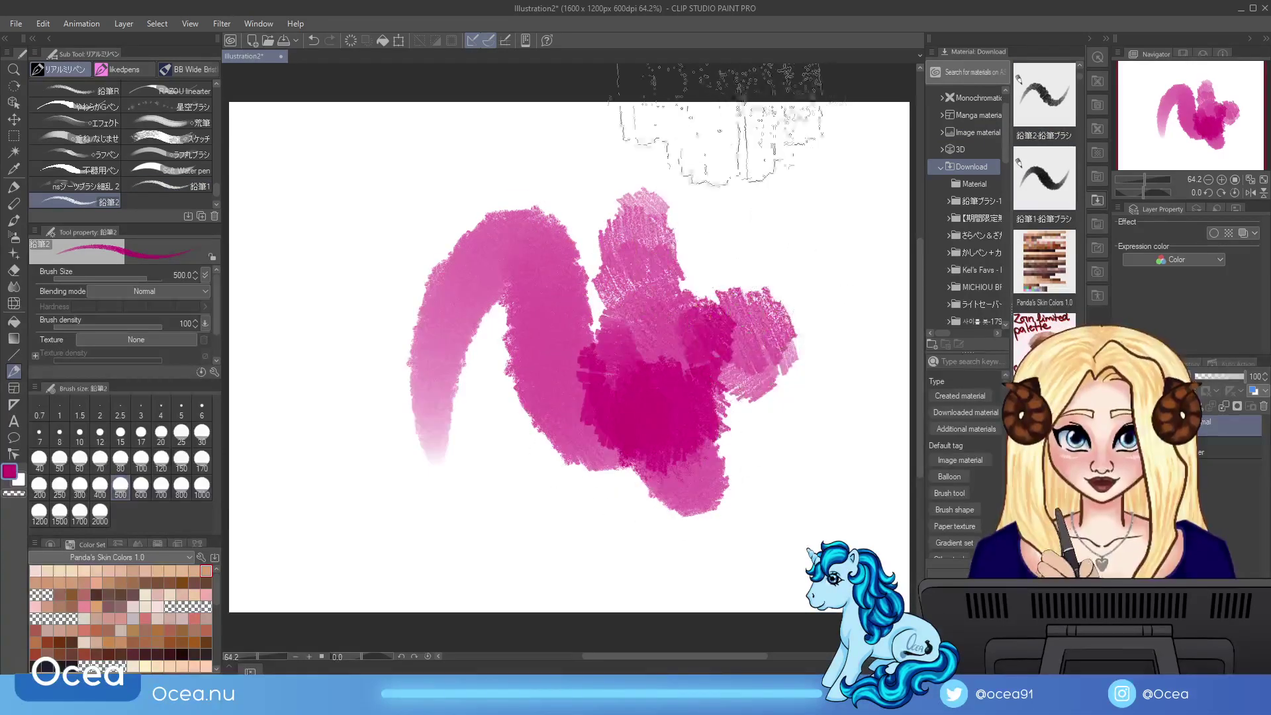
left_click(349, 40)
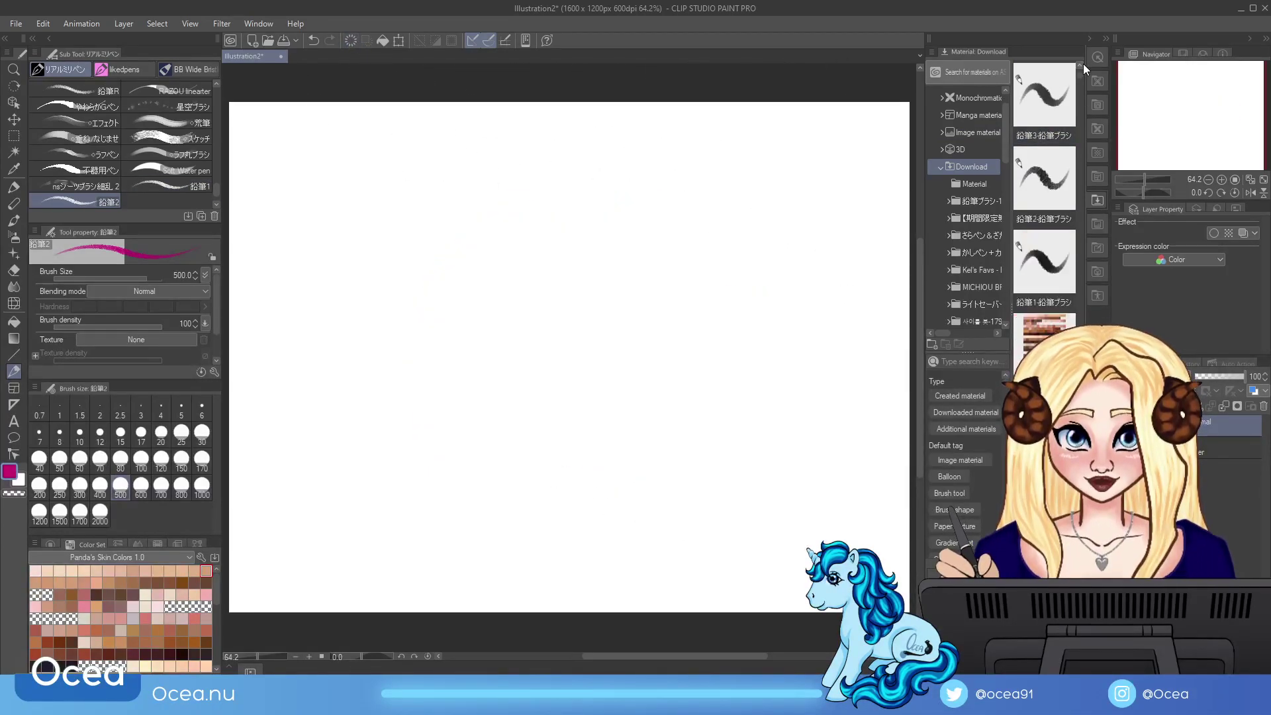
Step: Add 鉛筆3 and 鉛筆4 from the downloaded materials, test them in magenta at sizes 500 and 1000, and clear the layer
left_click(1034, 173)
left_click_drag(208, 201, 199, 201)
left_click_drag(523, 231, 496, 374)
mouse_move(510, 324)
left_mouse_down()
mouse_move(503, 399)
mouse_move(550, 397)
left_mouse_up()
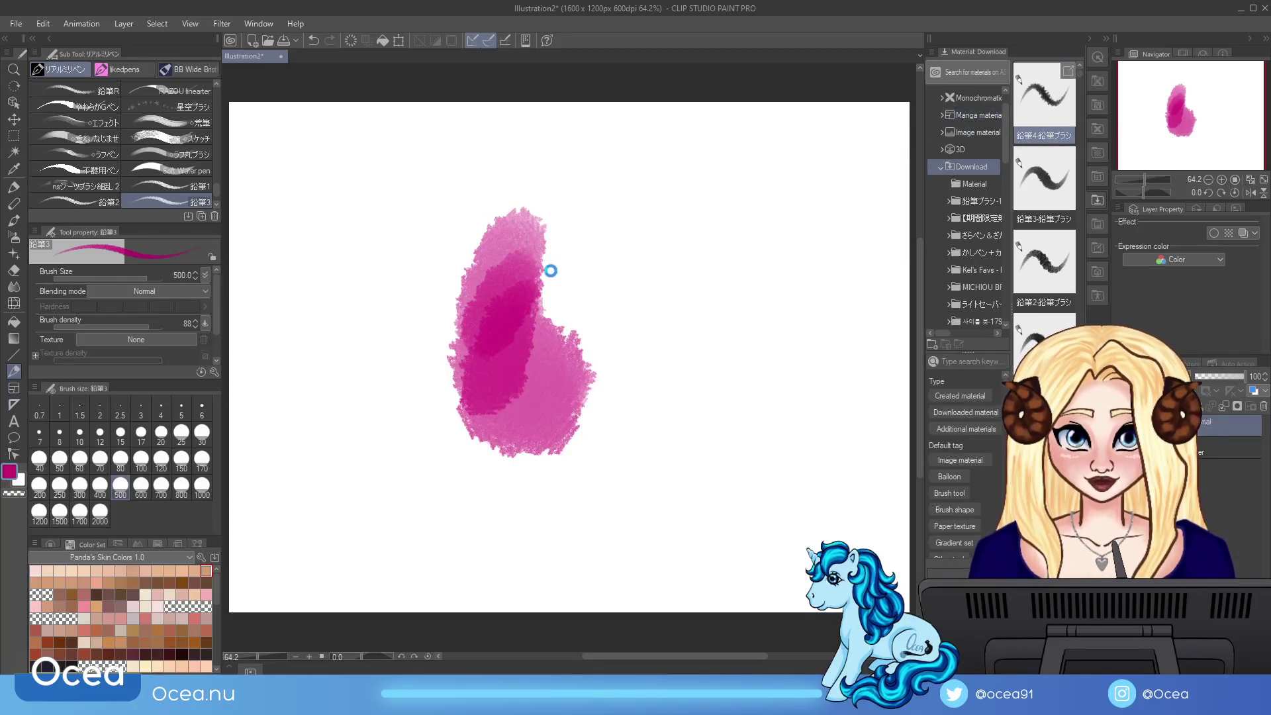
mouse_move(646, 231)
left_mouse_down()
mouse_move(659, 298)
mouse_move(742, 456)
left_mouse_up()
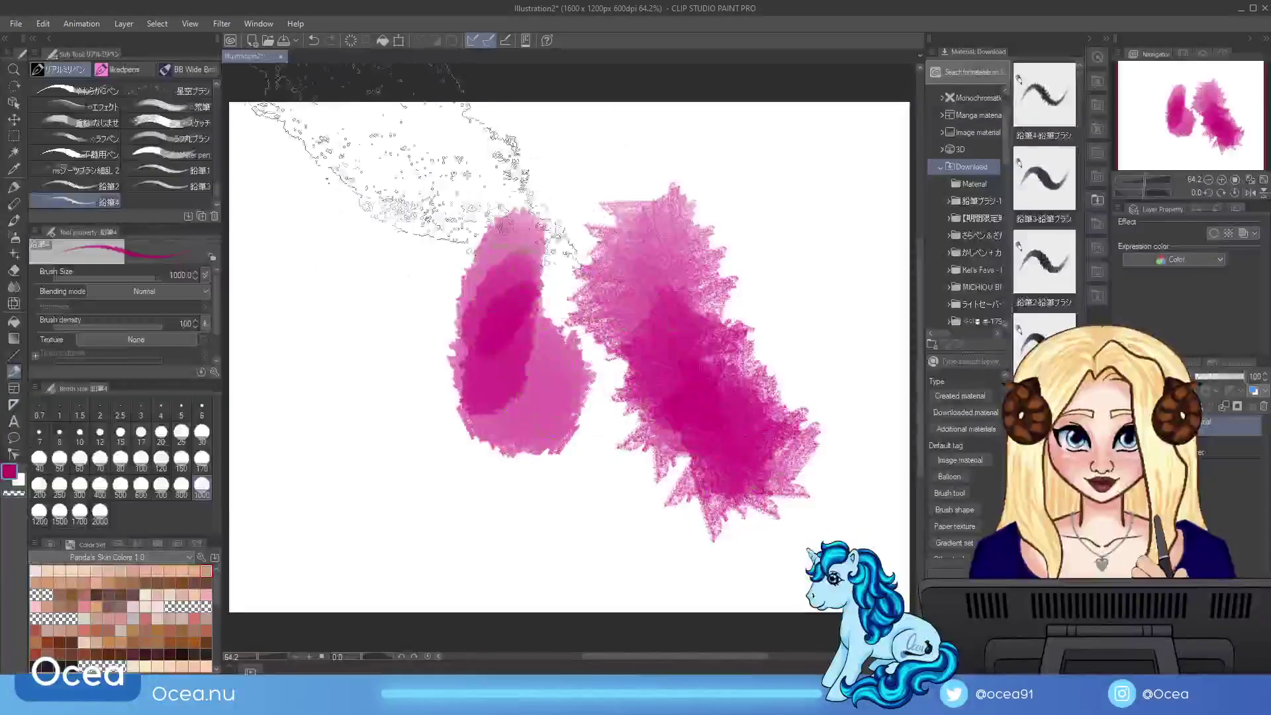
left_click(351, 41)
Step: Add 鉛筆5 混合 from the downloaded materials, paint a test stroke with it at size 1700, and clear the layer
left_click(1081, 65)
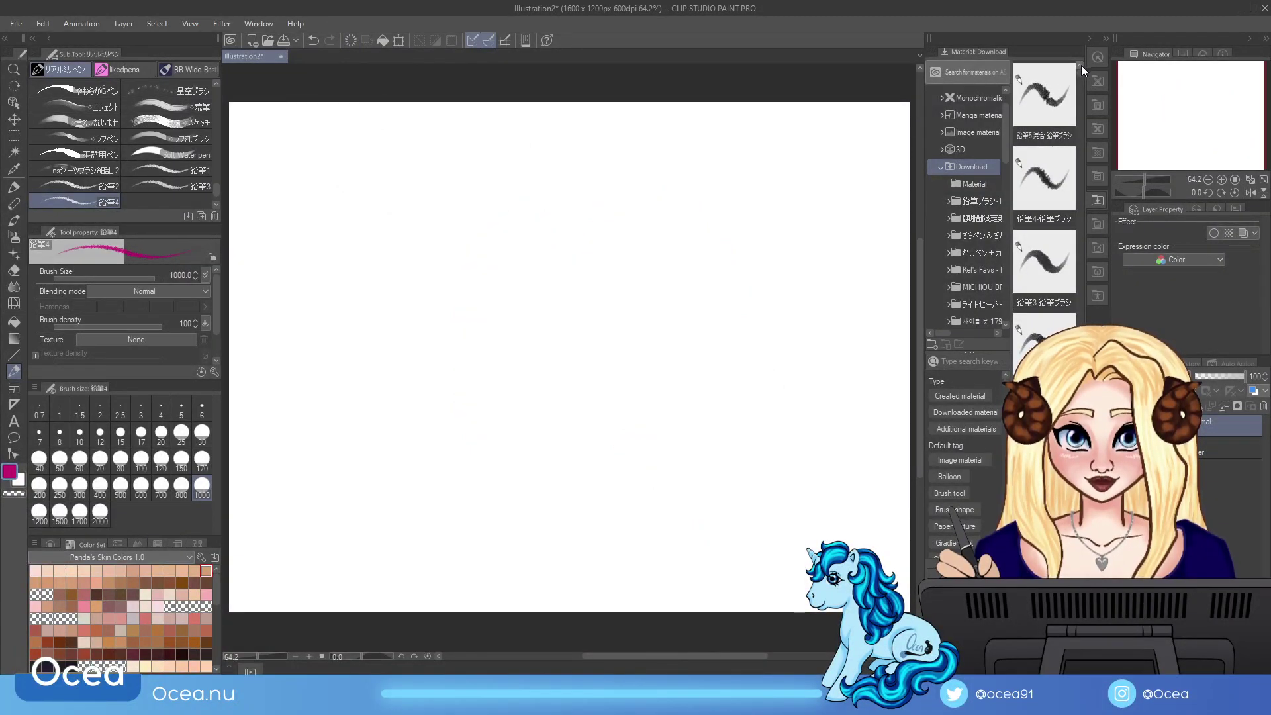
left_click(1067, 78)
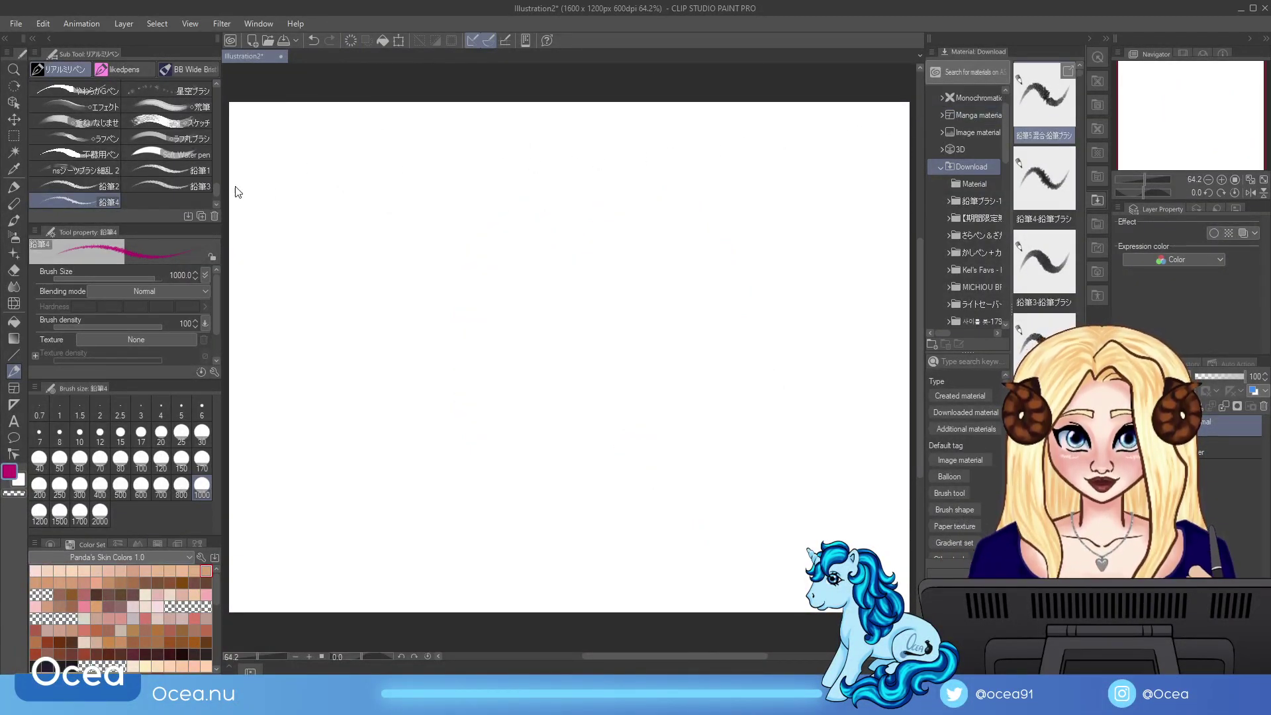
mouse_move(457, 357)
left_mouse_down()
mouse_move(410, 391)
mouse_move(503, 251)
mouse_move(662, 298)
mouse_move(556, 348)
mouse_move(516, 331)
left_mouse_up()
key("Delete")
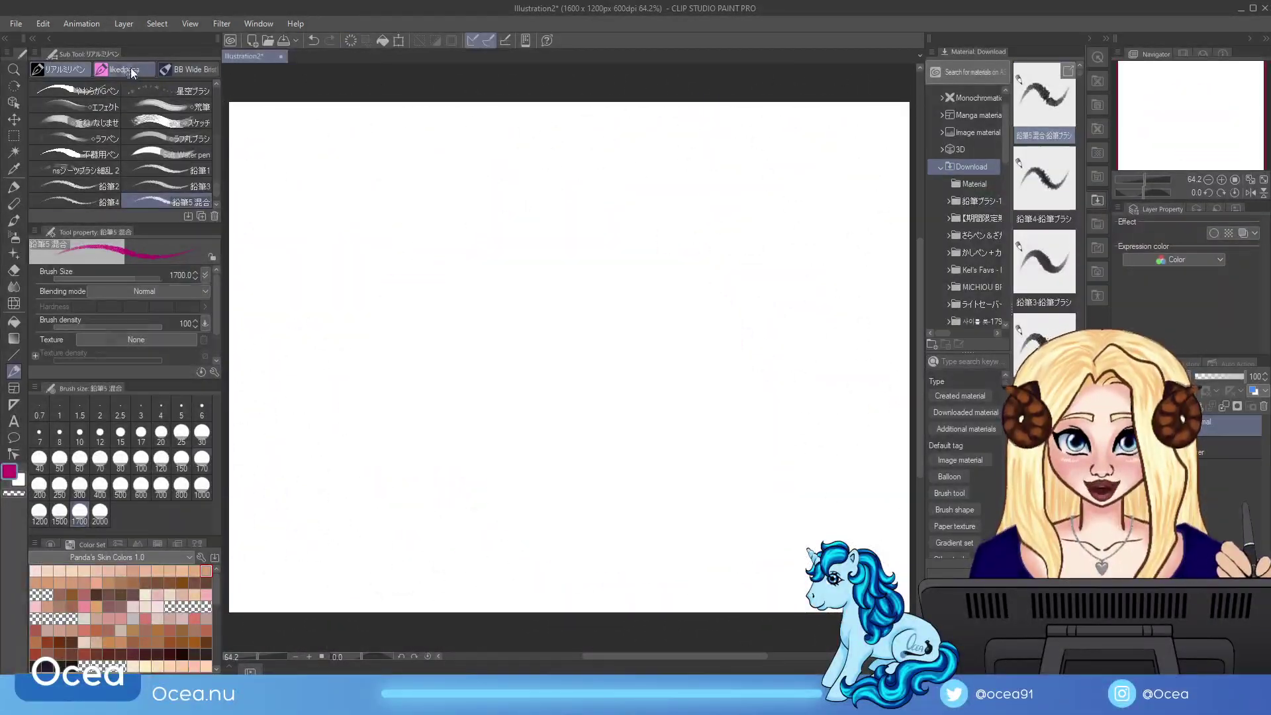
Step: Try a magenta stroke with SOIPEN from the likedpens group at size 6 and undo it
left_click(126, 68)
left_click(192, 154)
mouse_move(480, 235)
left_mouse_down()
mouse_move(463, 311)
mouse_move(568, 317)
left_mouse_up()
key("ctrl+z")
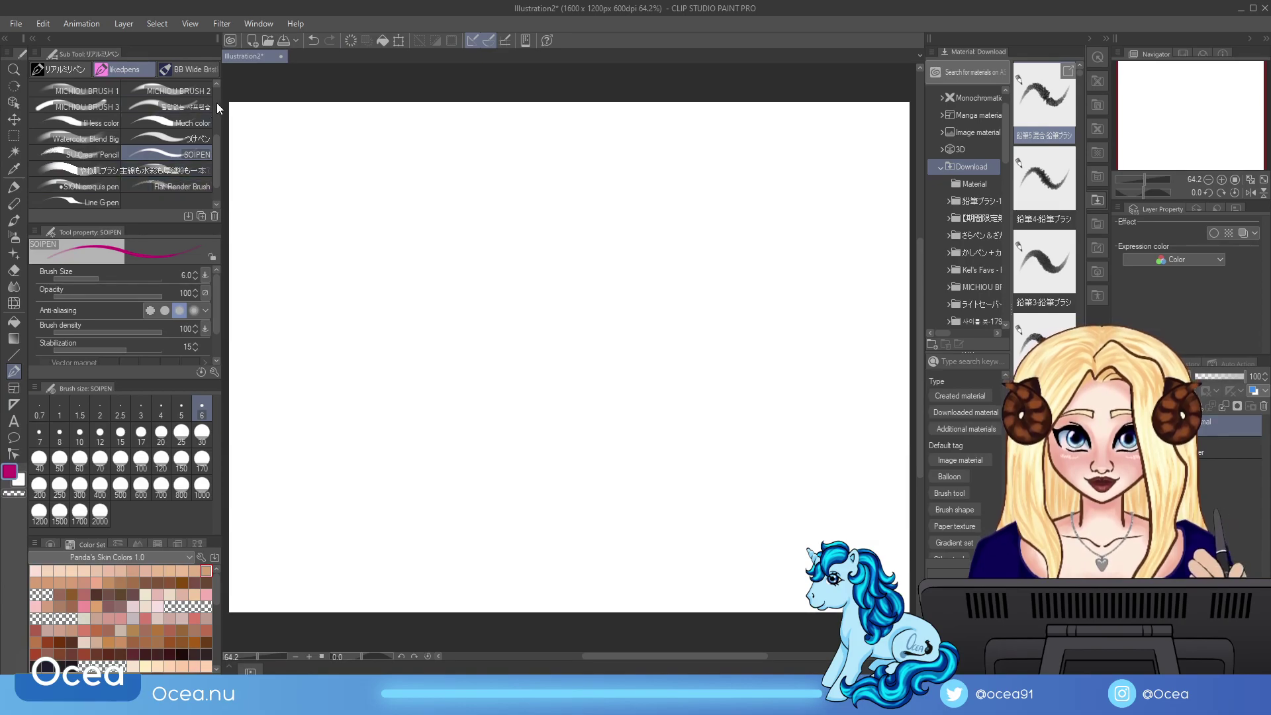
Step: Test Vanshound sketch from likedpens, clear the first stroke, and draw a loose magenta head oval at size 30
left_click_drag(216, 136, 217, 83)
left_click(118, 104)
mouse_move(479, 230)
left_mouse_down()
mouse_move(577, 291)
mouse_move(487, 351)
mouse_move(516, 218)
mouse_move(576, 323)
left_mouse_up()
left_click(351, 41)
left_click(202, 433)
mouse_move(513, 204)
left_mouse_down()
mouse_move(585, 324)
mouse_move(553, 194)
mouse_move(469, 281)
left_mouse_up()
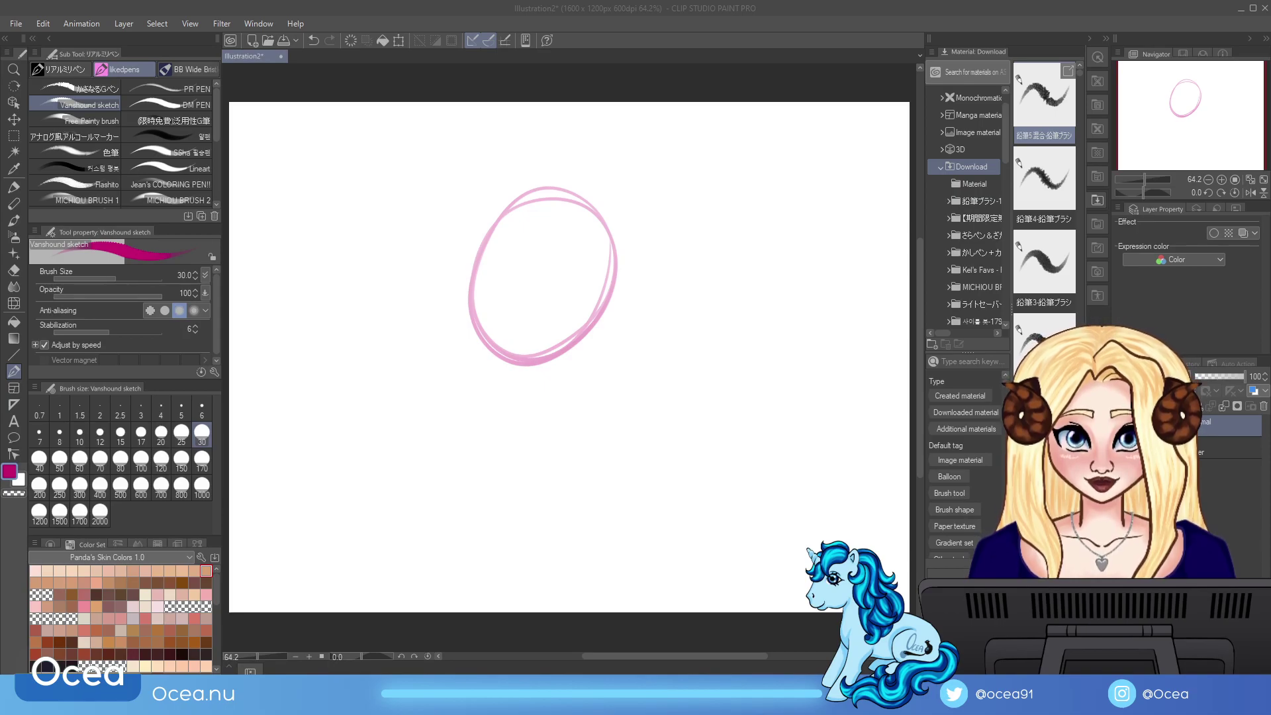
Step: Collapse the materials palette, sketch face and jaw lines over the oval with Vanshound sketch, and clear the layer
left_click(1104, 38)
left_click_drag(599, 232, 613, 393)
left_click_drag(601, 225, 598, 352)
left_click_drag(556, 313, 562, 380)
left_click_drag(558, 335, 572, 384)
left_click_drag(572, 380, 612, 422)
left_click_drag(612, 422, 672, 379)
mouse_move(671, 382)
left_mouse_down()
mouse_move(642, 412)
mouse_move(693, 300)
left_mouse_up()
mouse_move(694, 301)
left_mouse_down()
mouse_move(672, 377)
mouse_move(614, 430)
left_mouse_up()
mouse_move(615, 425)
left_mouse_down()
mouse_move(551, 326)
mouse_move(565, 354)
mouse_move(629, 211)
mouse_move(690, 341)
left_mouse_up()
mouse_move(677, 353)
left_mouse_down()
mouse_move(684, 313)
mouse_move(714, 341)
mouse_move(688, 367)
left_mouse_up()
mouse_move(589, 336)
left_mouse_down()
mouse_move(613, 311)
mouse_move(725, 284)
left_mouse_up()
mouse_move(628, 266)
left_mouse_down()
mouse_move(647, 249)
mouse_move(682, 259)
left_mouse_up()
mouse_move(563, 311)
left_mouse_down()
mouse_move(609, 293)
mouse_move(636, 262)
mouse_move(650, 361)
mouse_move(666, 332)
left_mouse_up()
left_click(351, 39)
left_click(351, 40)
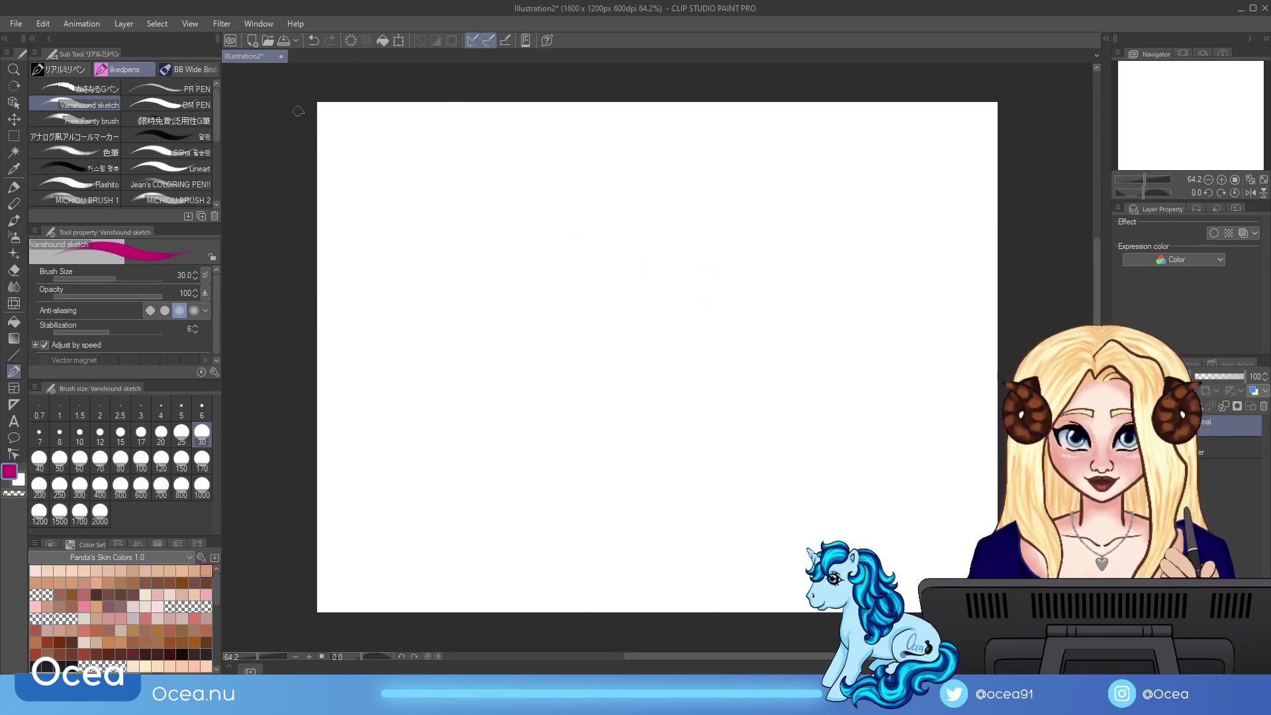
Step: Test Free Painty brush at size 15 by sketching a head with jaw and eye lines, and clear the layer
left_click(93, 121)
mouse_move(522, 272)
left_mouse_down()
mouse_move(579, 272)
mouse_move(629, 438)
mouse_move(634, 424)
left_mouse_up()
left_click(352, 40)
mouse_move(545, 250)
left_mouse_down()
mouse_move(608, 355)
mouse_move(707, 288)
mouse_move(621, 345)
left_mouse_up()
mouse_move(515, 298)
left_mouse_down()
mouse_move(536, 384)
mouse_move(565, 426)
mouse_move(650, 369)
mouse_move(594, 423)
mouse_move(556, 405)
left_mouse_up()
mouse_move(548, 226)
left_mouse_down()
mouse_move(592, 208)
mouse_move(650, 347)
mouse_move(663, 326)
mouse_move(648, 361)
left_mouse_up()
left_click_drag(654, 309, 637, 329)
mouse_move(546, 324)
left_mouse_down()
mouse_move(657, 300)
mouse_move(595, 320)
mouse_move(570, 269)
mouse_move(553, 288)
left_mouse_up()
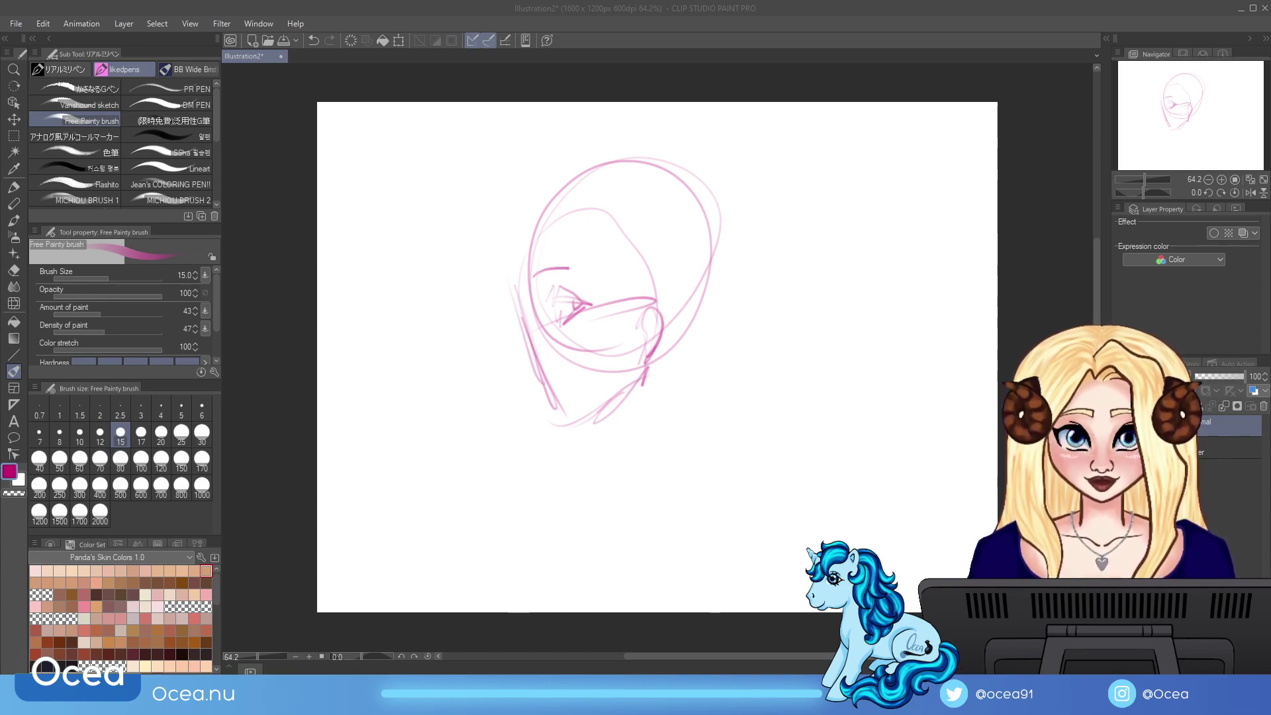
left_click(351, 40)
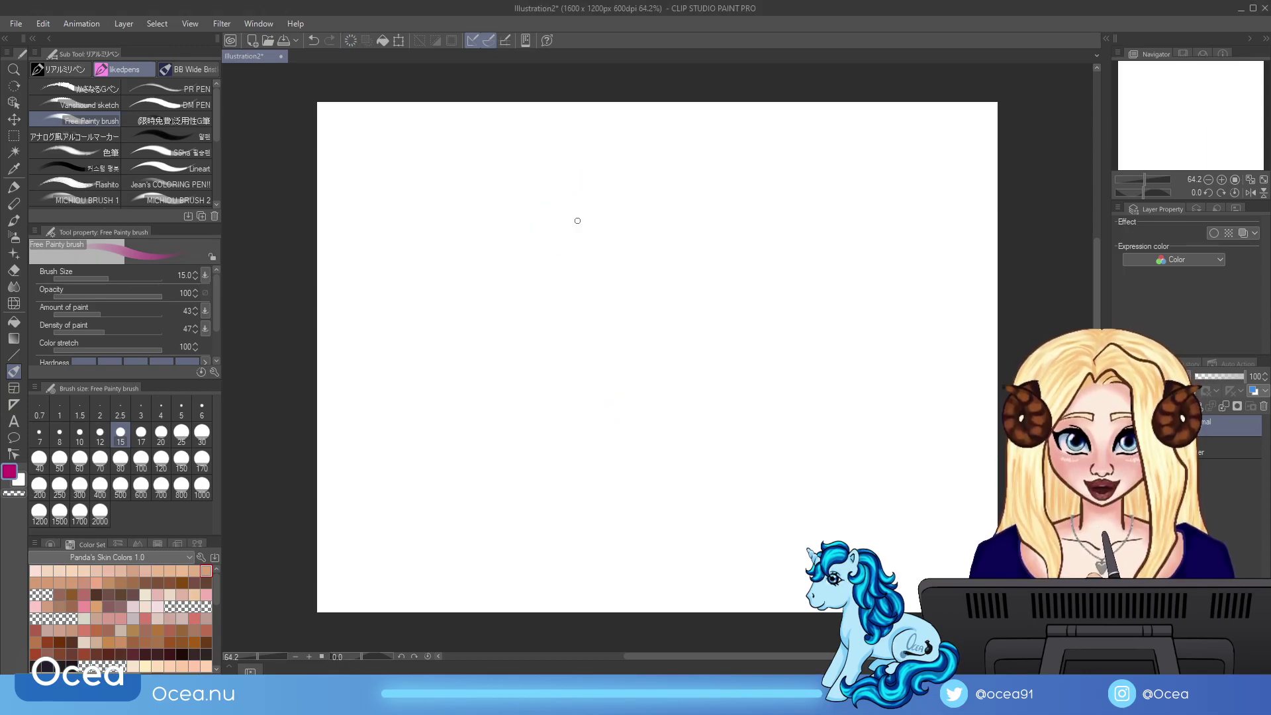
Step: Sketch a smaller oval head with a pointed chin and center lines using Free Painty brush, and clear the layer
mouse_move(556, 191)
left_mouse_down()
mouse_move(550, 221)
mouse_move(653, 207)
left_mouse_up()
mouse_move(554, 190)
left_mouse_down()
mouse_move(614, 198)
mouse_move(596, 296)
left_mouse_up()
mouse_move(581, 175)
left_mouse_down()
mouse_move(596, 296)
mouse_move(572, 268)
mouse_move(584, 311)
left_mouse_up()
mouse_move(559, 261)
left_mouse_down()
mouse_move(570, 287)
mouse_move(633, 266)
left_mouse_up()
mouse_move(547, 202)
left_mouse_down()
mouse_move(617, 167)
mouse_move(630, 254)
mouse_move(611, 284)
left_mouse_up()
mouse_move(543, 228)
left_mouse_down()
mouse_move(552, 271)
mouse_move(568, 300)
mouse_move(537, 208)
mouse_move(583, 309)
left_mouse_up()
left_click_drag(591, 299, 634, 261)
mouse_move(548, 169)
left_mouse_down()
mouse_move(633, 188)
mouse_move(628, 253)
mouse_move(606, 288)
left_mouse_up()
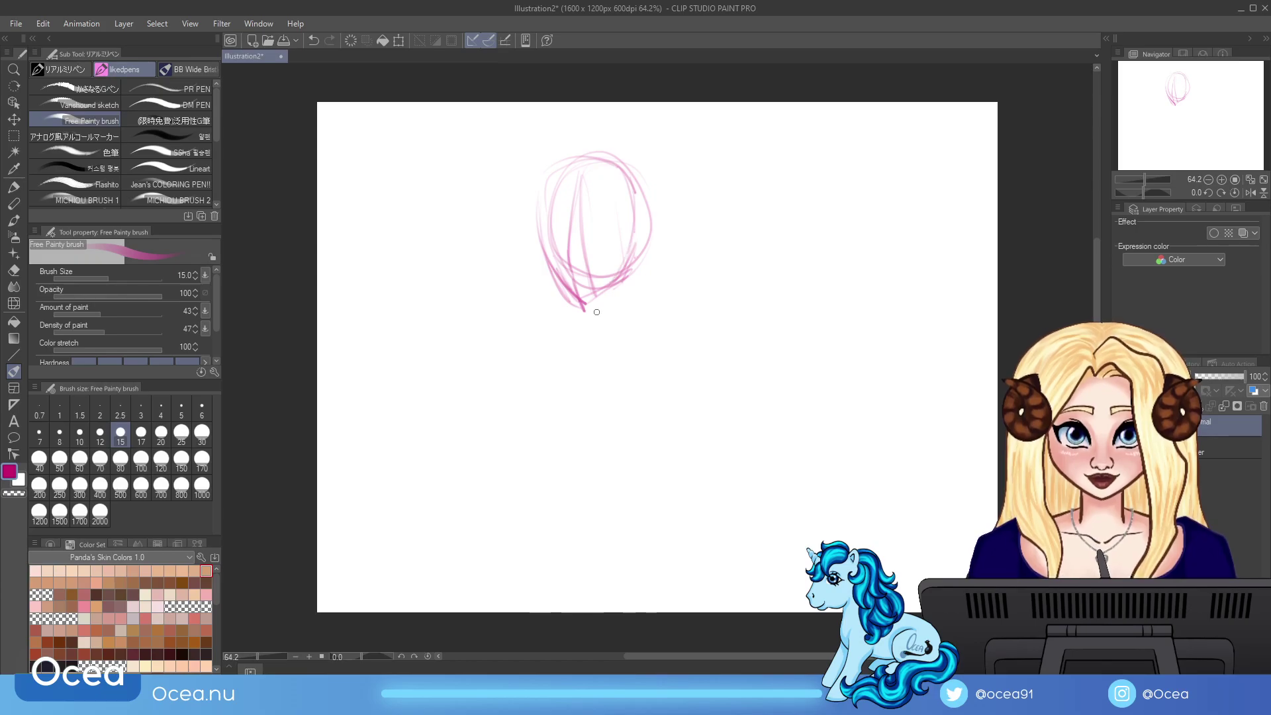
left_click(351, 41)
Step: Flip the canvas view horizontally and sketch an oval head with tilted guide lines using Free Painty brush at size 15
left_click(1250, 193)
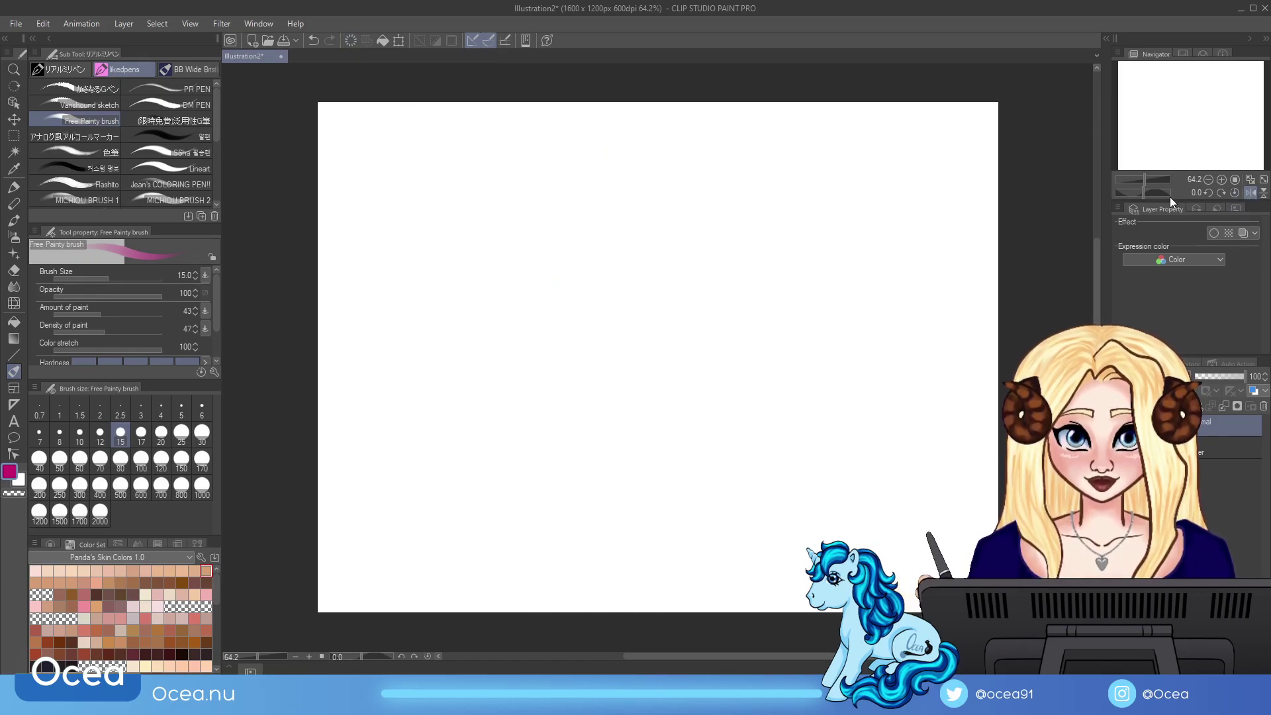
mouse_move(585, 274)
left_mouse_down()
mouse_move(647, 285)
mouse_move(659, 221)
mouse_move(590, 160)
mouse_move(618, 289)
mouse_move(586, 195)
left_mouse_up()
left_click_drag(600, 220, 630, 298)
mouse_move(593, 192)
left_mouse_down()
mouse_move(620, 284)
mouse_move(649, 219)
left_mouse_up()
mouse_move(580, 254)
left_mouse_down()
mouse_move(649, 218)
mouse_move(657, 239)
left_mouse_up()
mouse_move(564, 234)
left_mouse_down()
mouse_move(646, 190)
mouse_move(621, 200)
left_mouse_up()
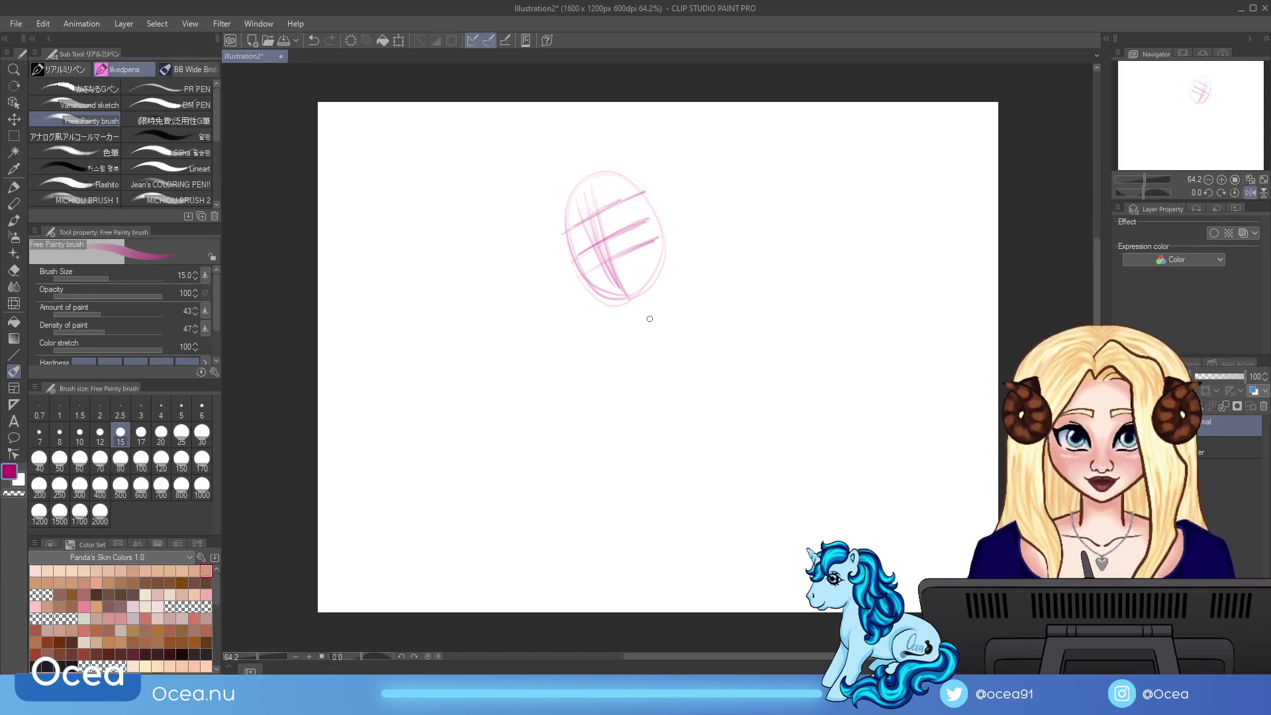
Step: Sketch the neck, sloping shoulders and upper torso below the head
left_click_drag(643, 305, 628, 442)
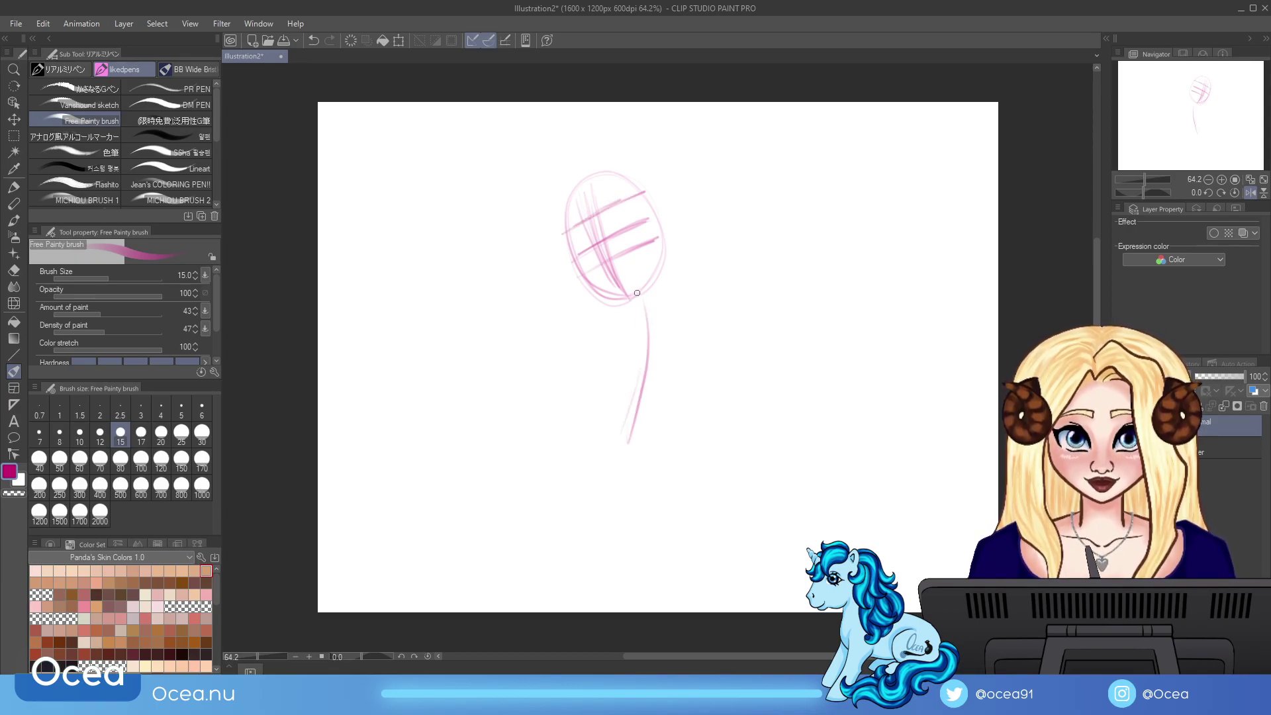
mouse_move(608, 312)
left_mouse_down()
mouse_move(595, 343)
mouse_move(655, 347)
mouse_move(684, 374)
left_mouse_up()
mouse_move(598, 348)
left_mouse_down()
mouse_move(558, 360)
mouse_move(513, 396)
left_mouse_up()
mouse_move(664, 360)
left_mouse_down()
mouse_move(684, 417)
mouse_move(684, 396)
mouse_move(697, 428)
mouse_move(646, 457)
left_mouse_up()
mouse_move(566, 373)
left_mouse_down()
mouse_move(549, 402)
mouse_move(570, 442)
left_mouse_up()
left_click_drag(595, 356, 539, 364)
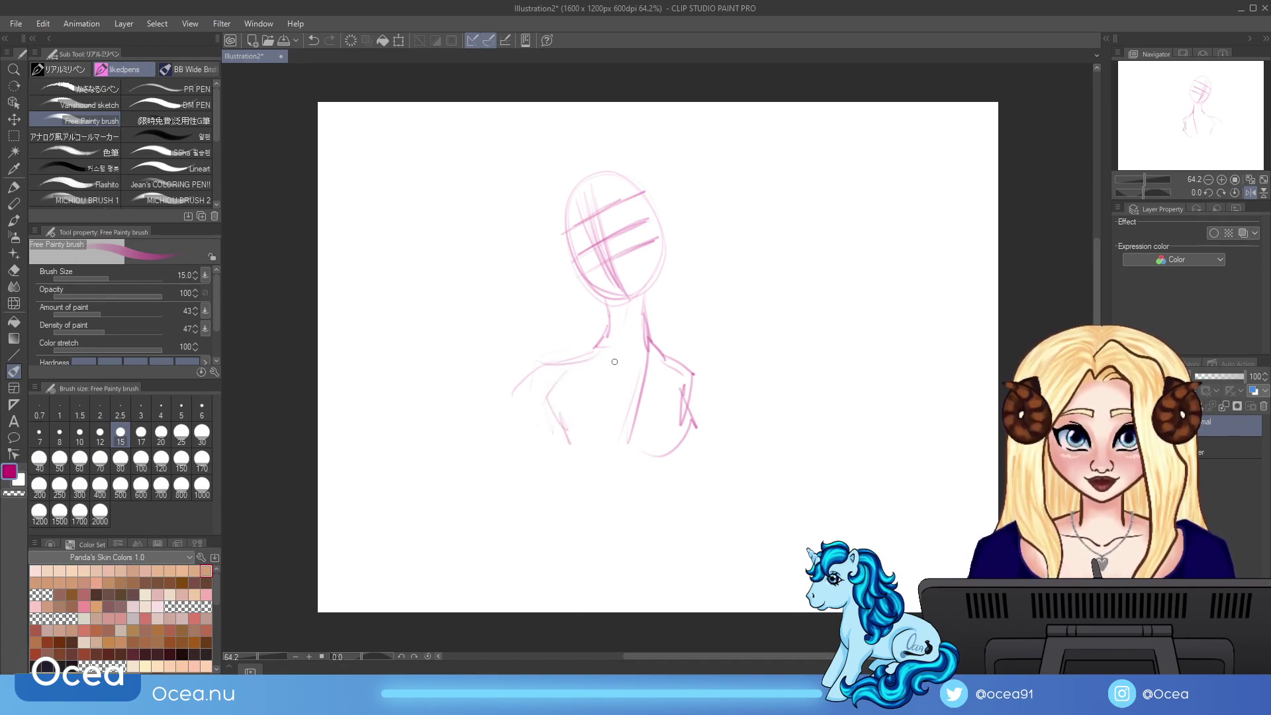
left_click_drag(690, 379, 683, 469)
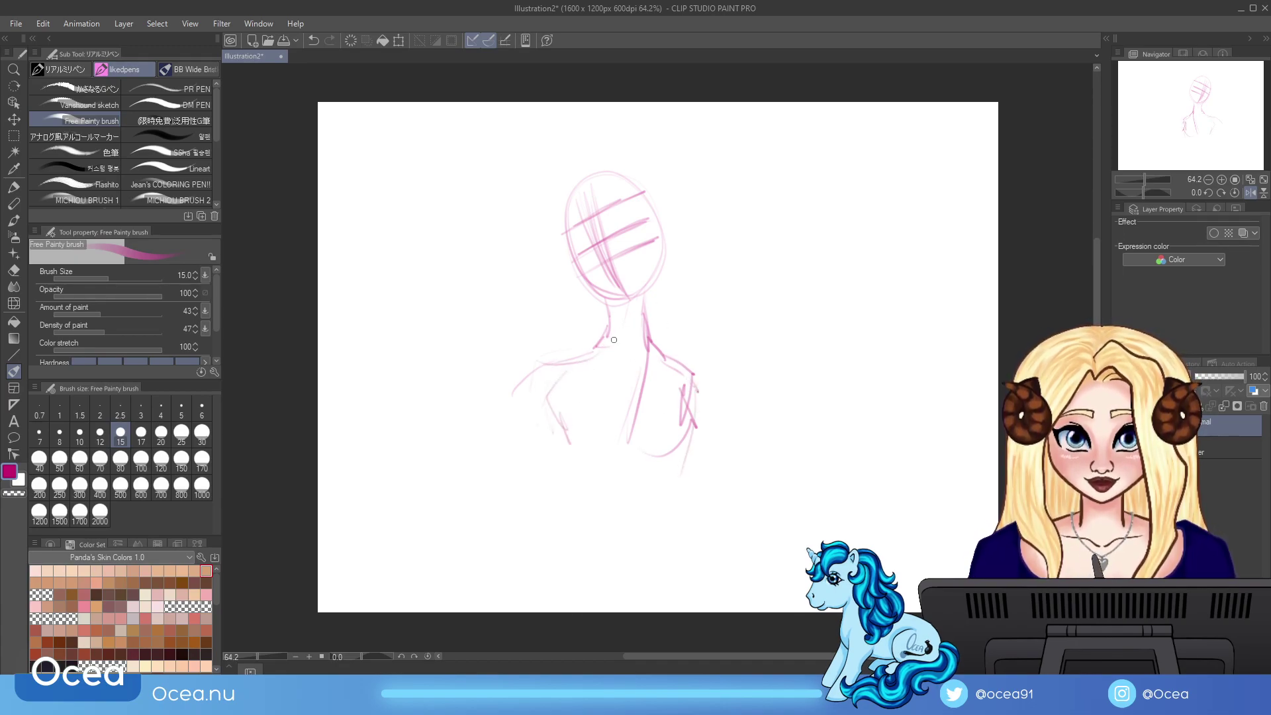
Step: Darken the jaw, chin and head outline, and draw a curved neckline at the base of the neck
mouse_move(585, 286)
left_mouse_down()
mouse_move(635, 302)
mouse_move(663, 260)
mouse_move(642, 294)
left_mouse_up()
mouse_move(663, 224)
left_mouse_down()
mouse_move(663, 257)
mouse_move(640, 295)
left_mouse_up()
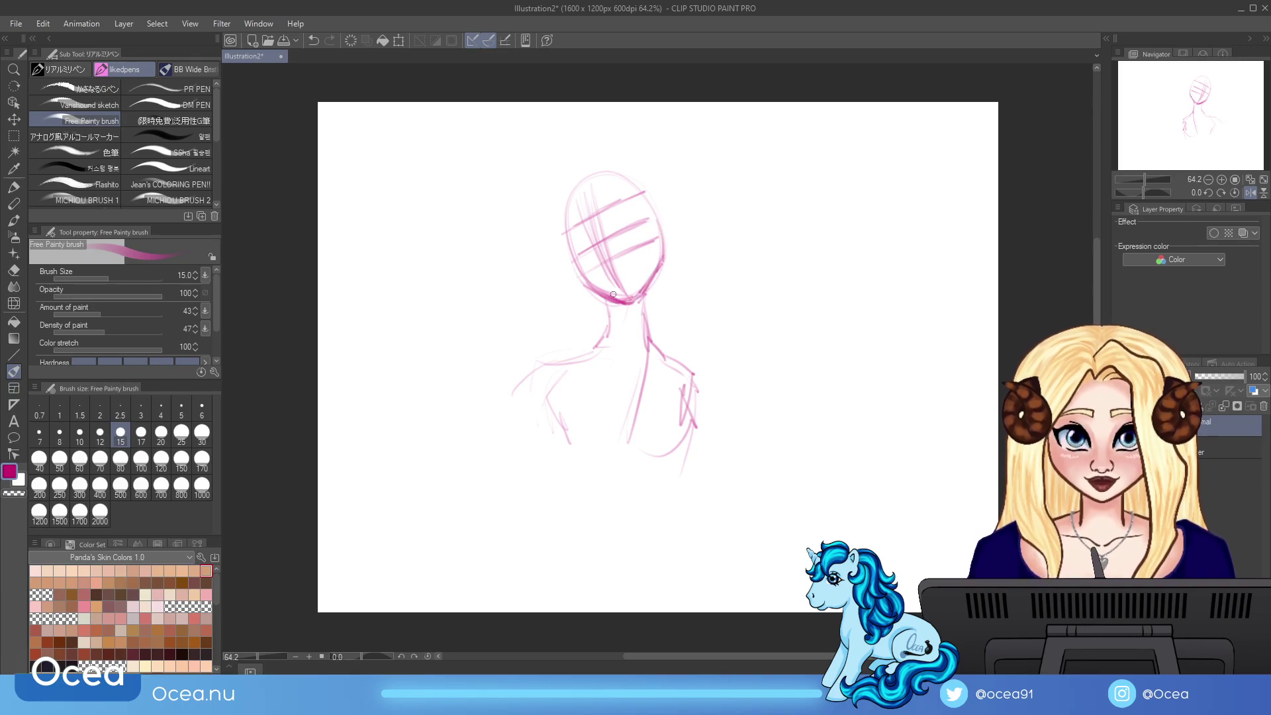
mouse_move(562, 235)
left_mouse_down()
mouse_move(632, 173)
mouse_move(659, 242)
left_mouse_up()
mouse_move(607, 299)
left_mouse_down()
mouse_move(604, 364)
mouse_move(649, 340)
mouse_move(625, 360)
left_mouse_up()
mouse_move(603, 342)
left_mouse_down()
mouse_move(652, 346)
mouse_move(629, 362)
mouse_move(656, 336)
mouse_move(639, 300)
mouse_move(665, 251)
mouse_move(659, 243)
mouse_move(625, 306)
mouse_move(573, 252)
mouse_move(578, 189)
mouse_move(626, 176)
mouse_move(641, 189)
mouse_move(625, 299)
mouse_move(636, 259)
left_mouse_up()
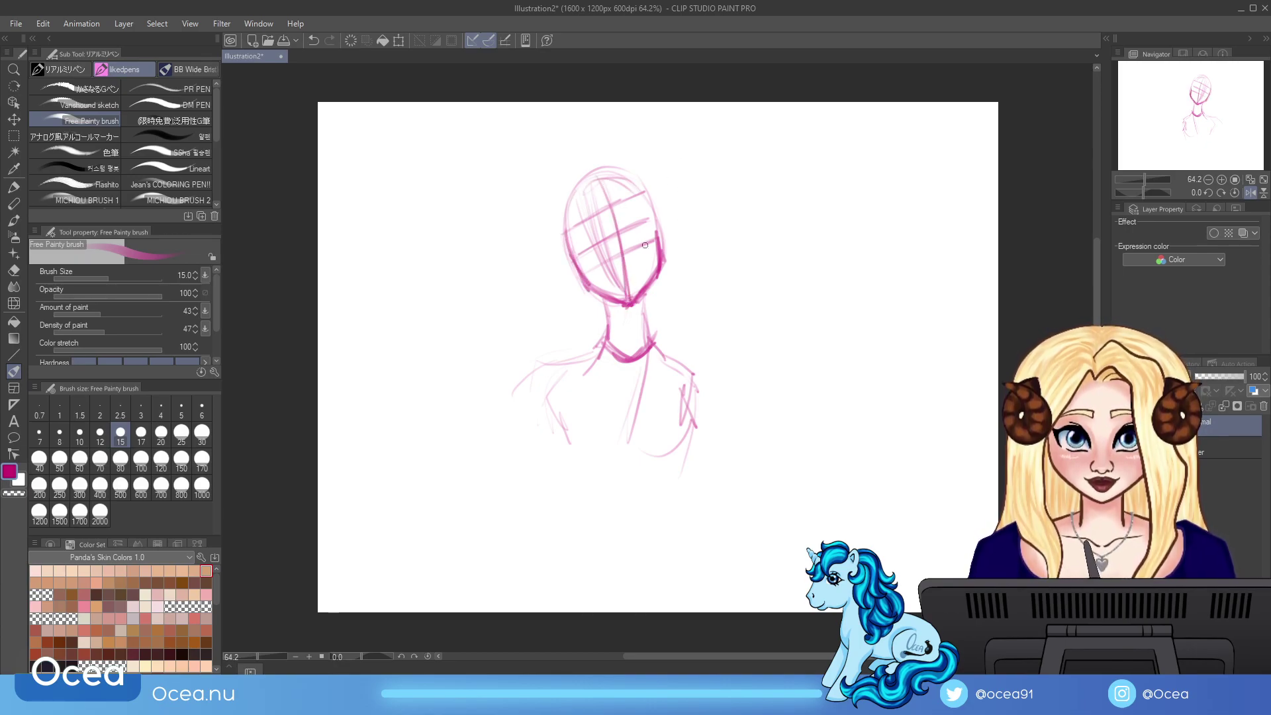
Step: Undo the last two strokes, then redraw the facial center line and rough in the mouth, eyes and brows
left_click(315, 41)
left_click(316, 42)
left_click_drag(610, 292, 645, 284)
left_click_drag(594, 188, 625, 296)
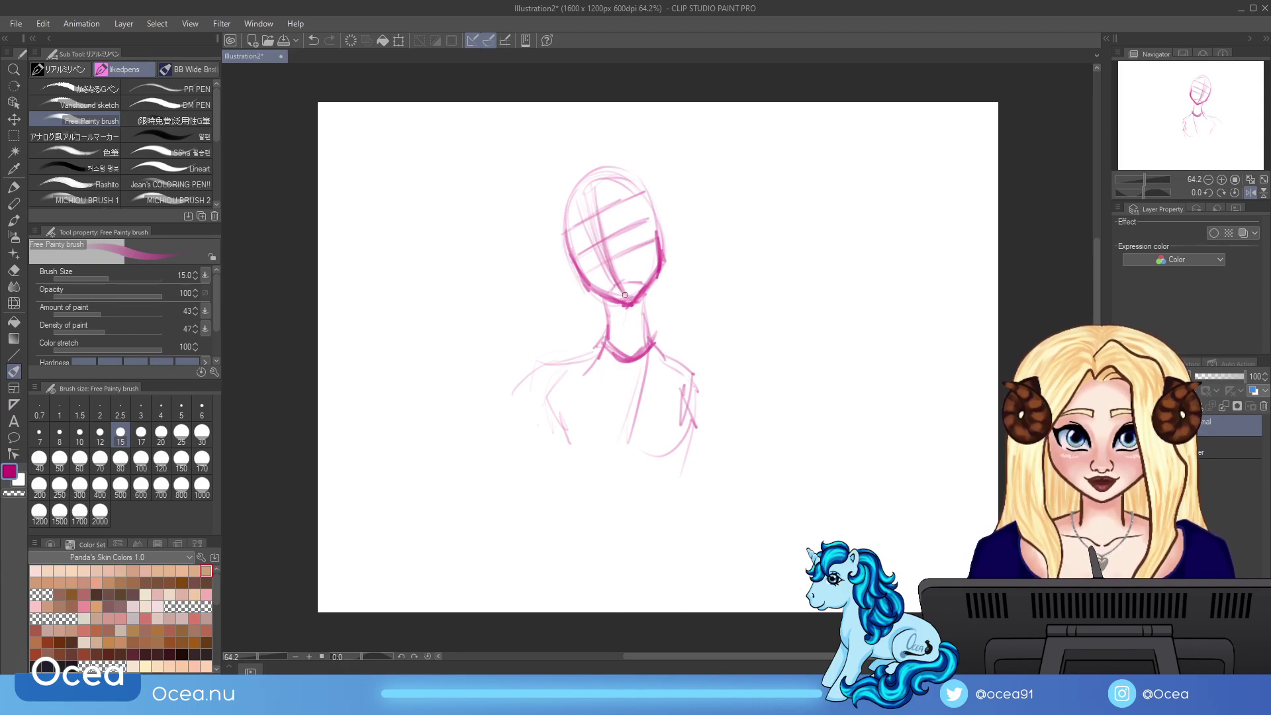
mouse_move(609, 223)
left_mouse_down()
mouse_move(636, 206)
mouse_move(596, 250)
mouse_move(575, 237)
left_mouse_up()
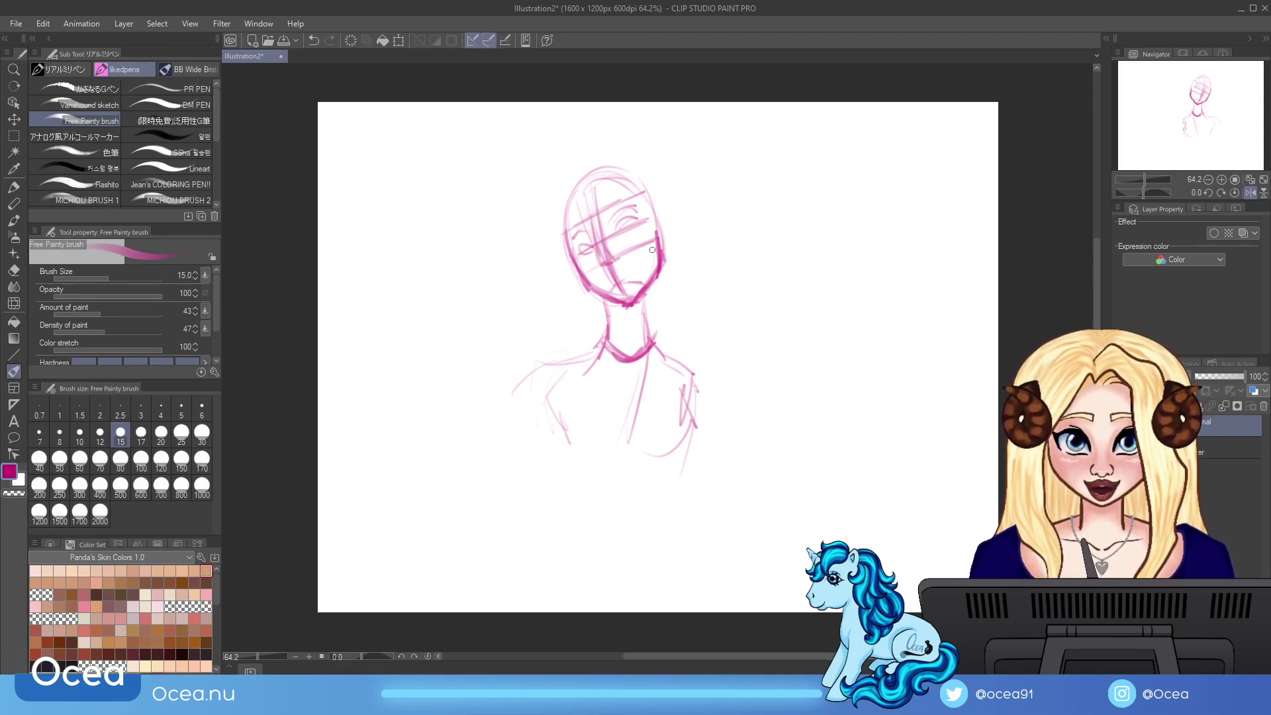
Step: Add ears on both sides of the head and sketch the outer shoulders and upper arms
left_click_drag(661, 200, 670, 245)
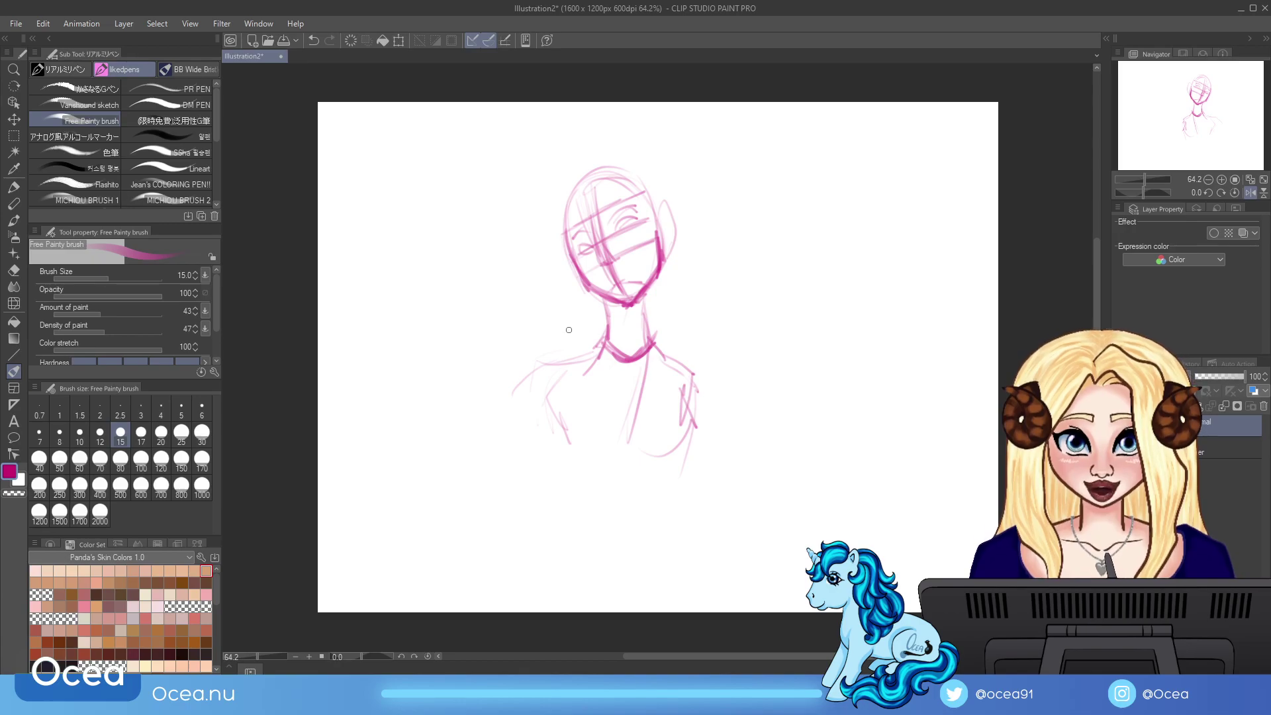
left_click_drag(564, 261, 586, 291)
left_click_drag(561, 238, 585, 290)
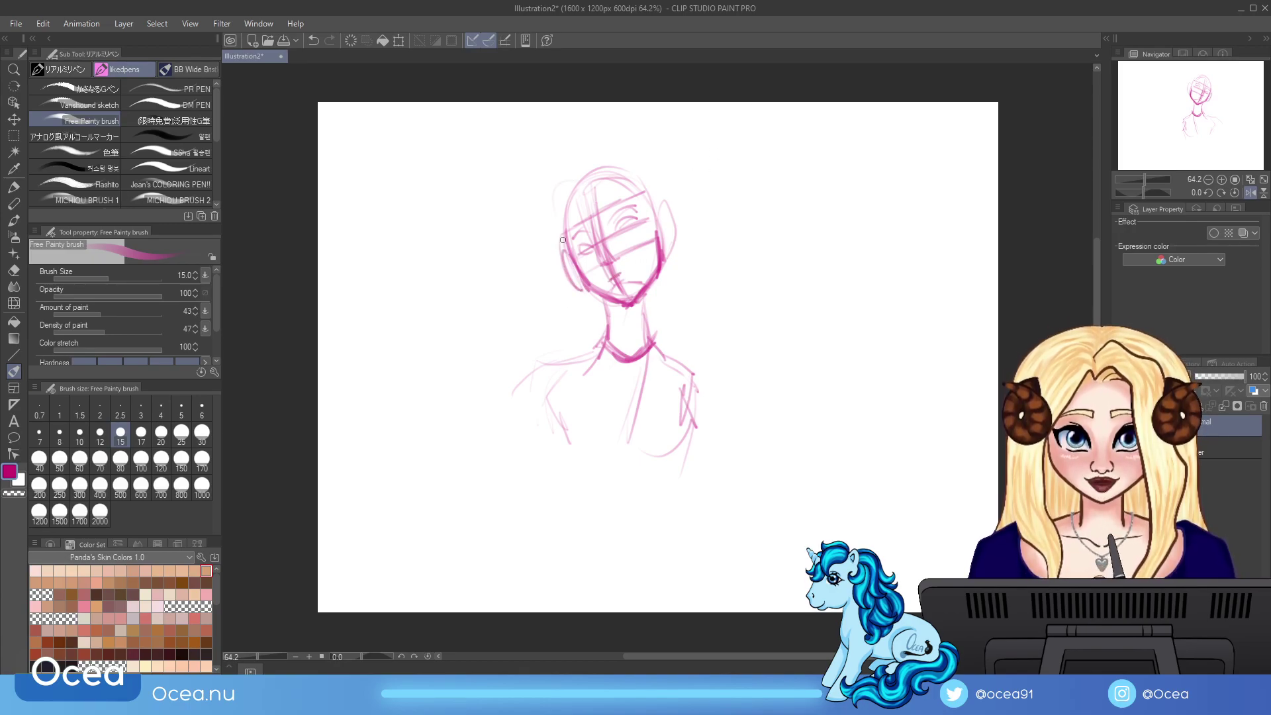
left_click_drag(526, 371, 547, 457)
left_click_drag(669, 358, 707, 392)
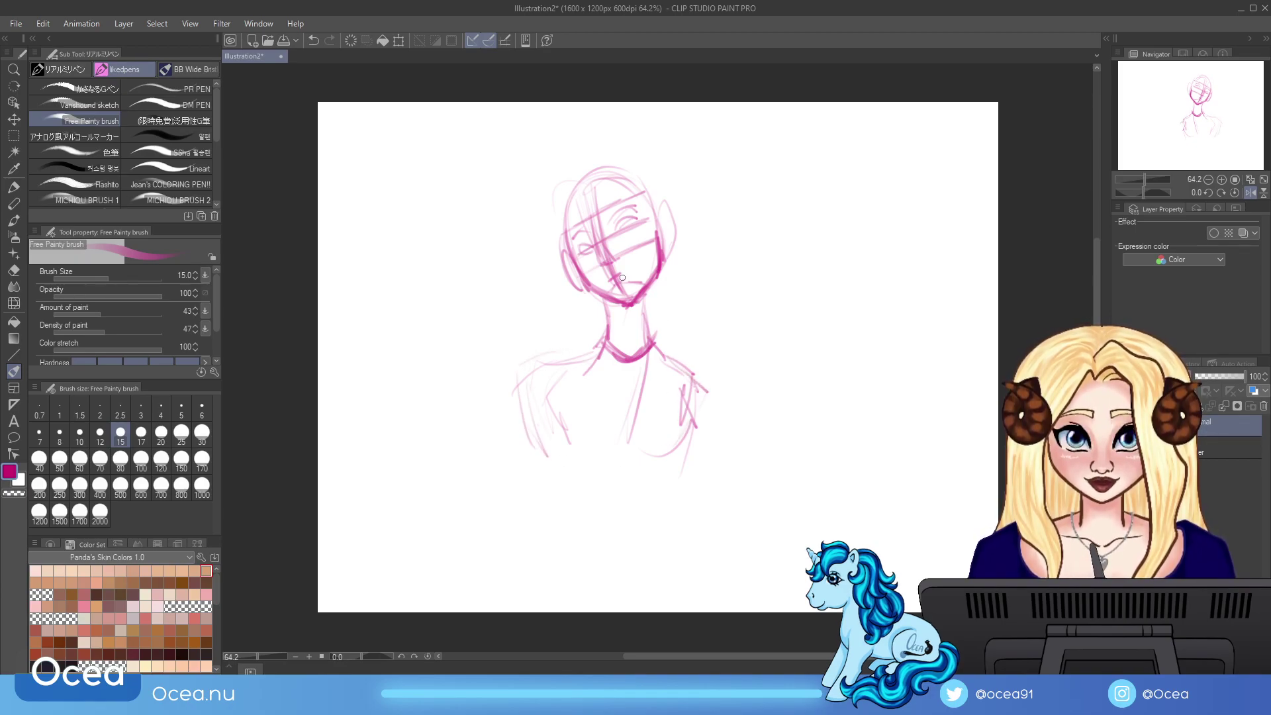
Step: Define the nose, lips, eyes and brows, and darken the jaw and ear contours
left_click_drag(616, 282, 621, 275)
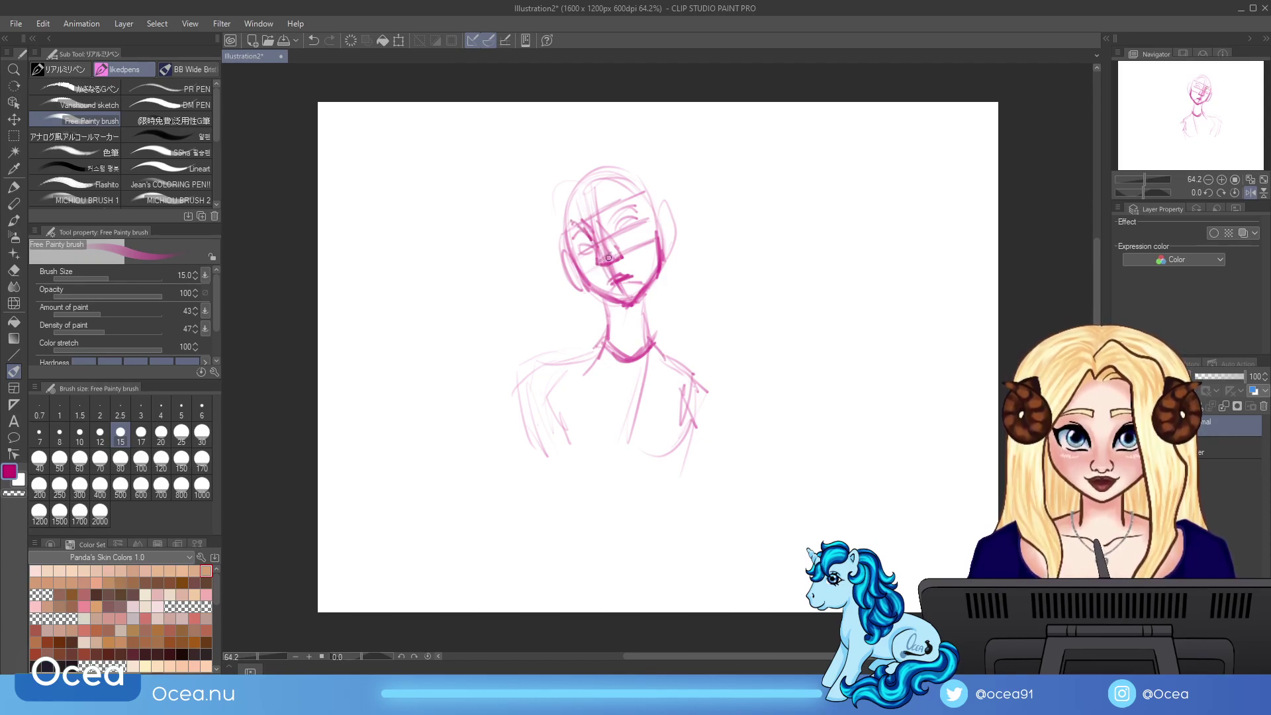
mouse_move(616, 242)
left_mouse_down()
mouse_move(635, 216)
mouse_move(614, 247)
mouse_move(576, 248)
mouse_move(592, 253)
mouse_move(629, 229)
mouse_move(613, 226)
mouse_move(638, 206)
left_mouse_up()
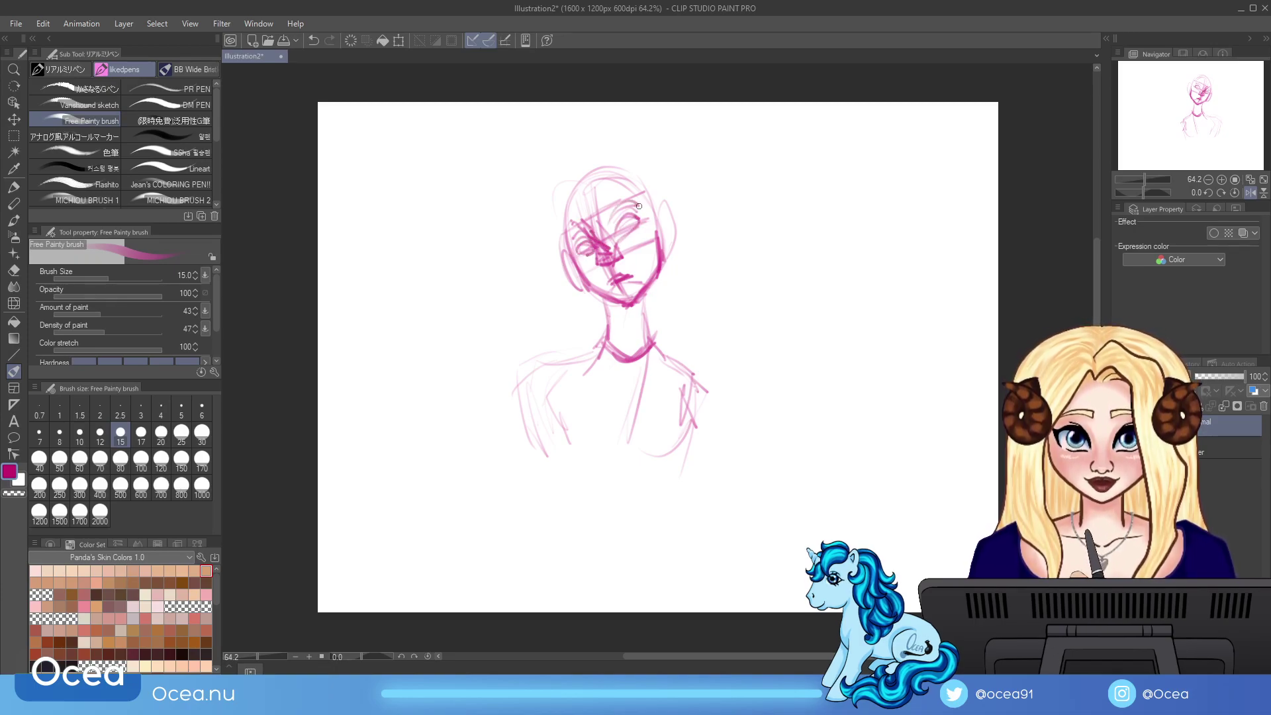
mouse_move(661, 251)
left_mouse_down()
mouse_move(633, 304)
mouse_move(576, 281)
left_mouse_up()
mouse_move(657, 213)
left_mouse_down()
mouse_move(672, 257)
mouse_move(660, 261)
left_mouse_up()
left_click_drag(578, 249, 590, 253)
mouse_move(567, 239)
left_mouse_down()
mouse_move(582, 191)
mouse_move(657, 188)
left_mouse_up()
Step: Strengthen the neck and shoulder contours with darker strokes
left_click_drag(655, 282, 649, 329)
mouse_move(653, 285)
left_mouse_down()
mouse_move(653, 341)
mouse_move(648, 281)
left_mouse_up()
mouse_move(652, 331)
left_mouse_down()
mouse_move(653, 301)
mouse_move(683, 374)
left_mouse_up()
mouse_move(596, 349)
left_mouse_down()
mouse_move(530, 373)
mouse_move(523, 411)
left_mouse_up()
mouse_move(667, 354)
left_mouse_down()
mouse_move(704, 398)
mouse_move(680, 391)
mouse_move(687, 418)
left_mouse_up()
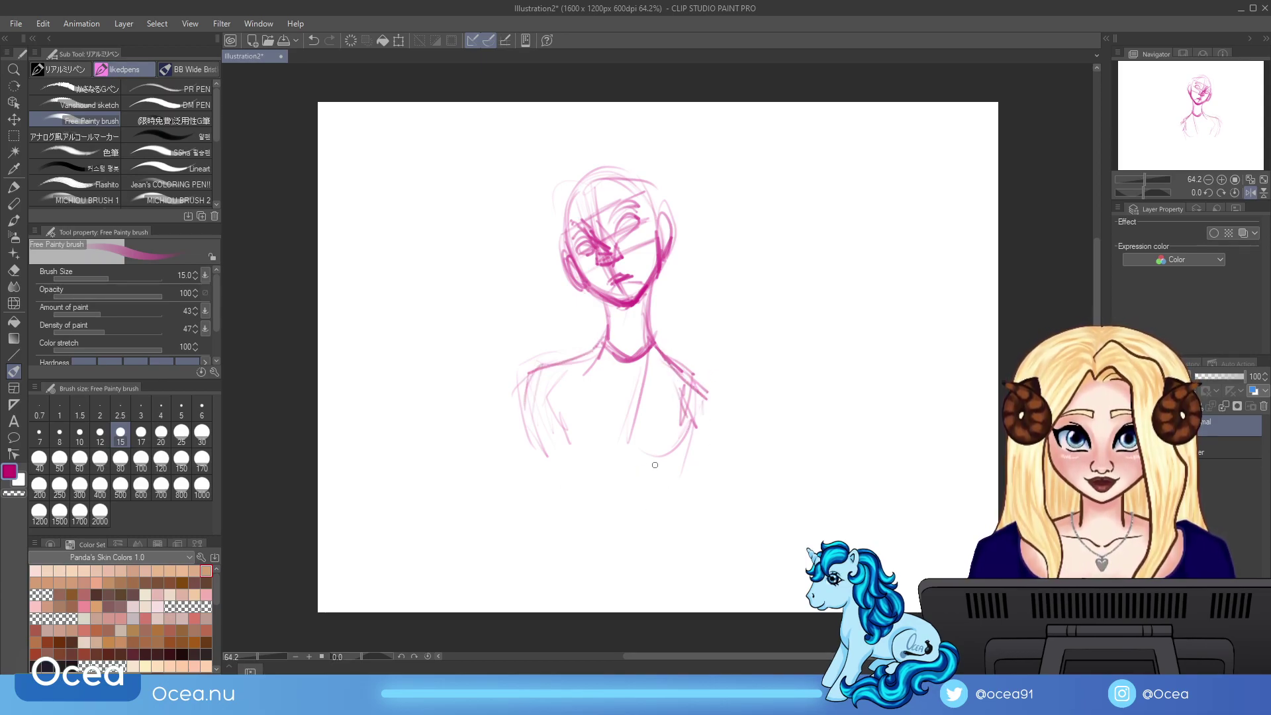
Step: Extend the torso downward with curved lines for the narrowing waist and flaring hips
mouse_move(676, 372)
left_mouse_down()
mouse_move(694, 430)
mouse_move(669, 481)
left_mouse_up()
left_click_drag(562, 431, 580, 468)
mouse_move(567, 439)
left_mouse_down()
mouse_move(578, 494)
mouse_move(554, 542)
left_mouse_up()
mouse_move(674, 467)
left_mouse_down()
mouse_move(654, 508)
mouse_move(684, 549)
left_mouse_up()
Step: Restore the unflipped canvas view and refine the figure's neck, shoulders, jaw and eyes
left_click(1251, 193)
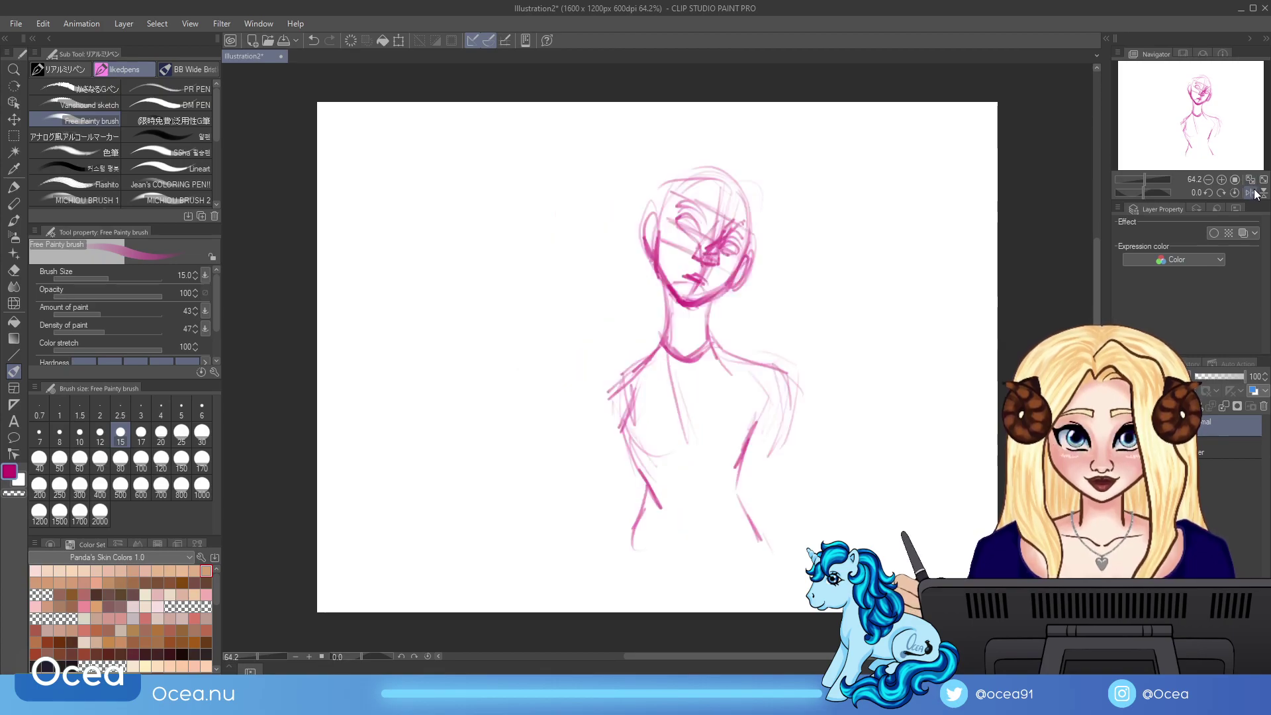
mouse_move(659, 273)
left_mouse_down()
mouse_move(673, 329)
mouse_move(670, 315)
mouse_move(636, 373)
left_mouse_up()
left_click_drag(706, 327, 779, 380)
left_click_drag(660, 259, 689, 306)
mouse_move(658, 232)
left_mouse_down()
mouse_move(646, 253)
mouse_move(702, 212)
mouse_move(677, 236)
mouse_move(685, 226)
mouse_move(736, 258)
left_mouse_up()
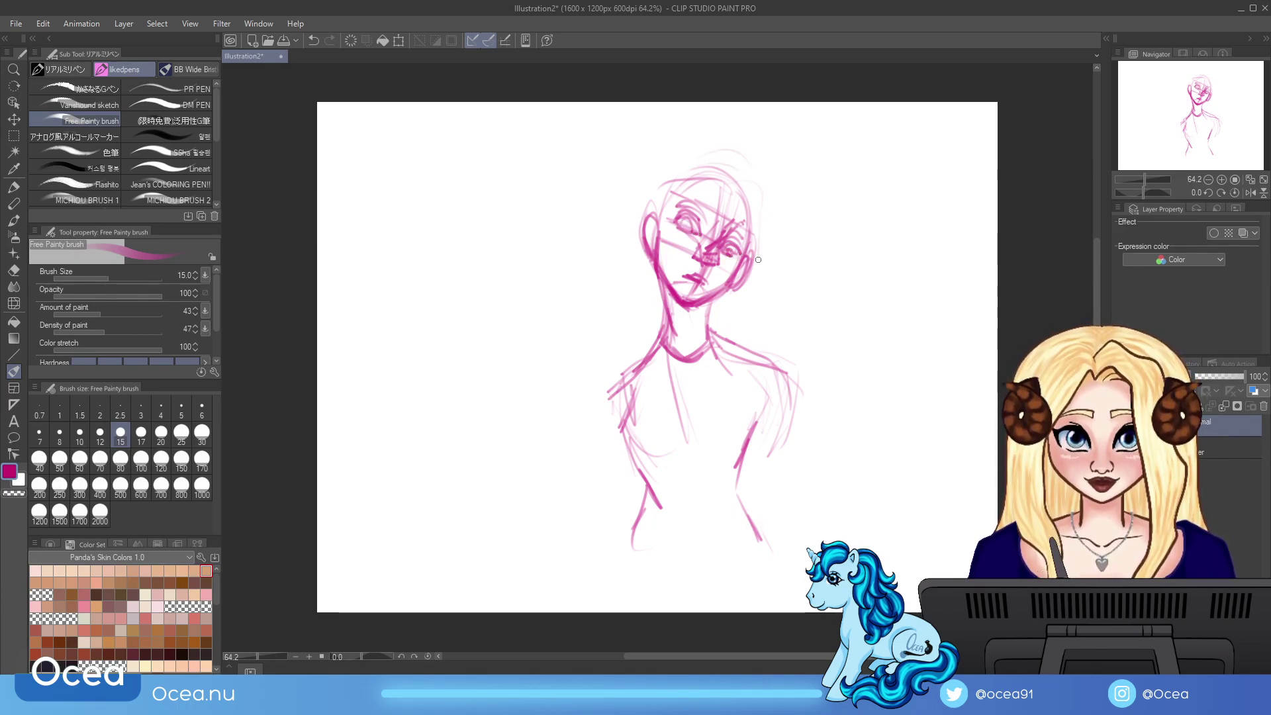
Step: Sketch long vertical strands falling from both sides of the head past the shoulders and torso
left_click_drag(748, 303, 754, 424)
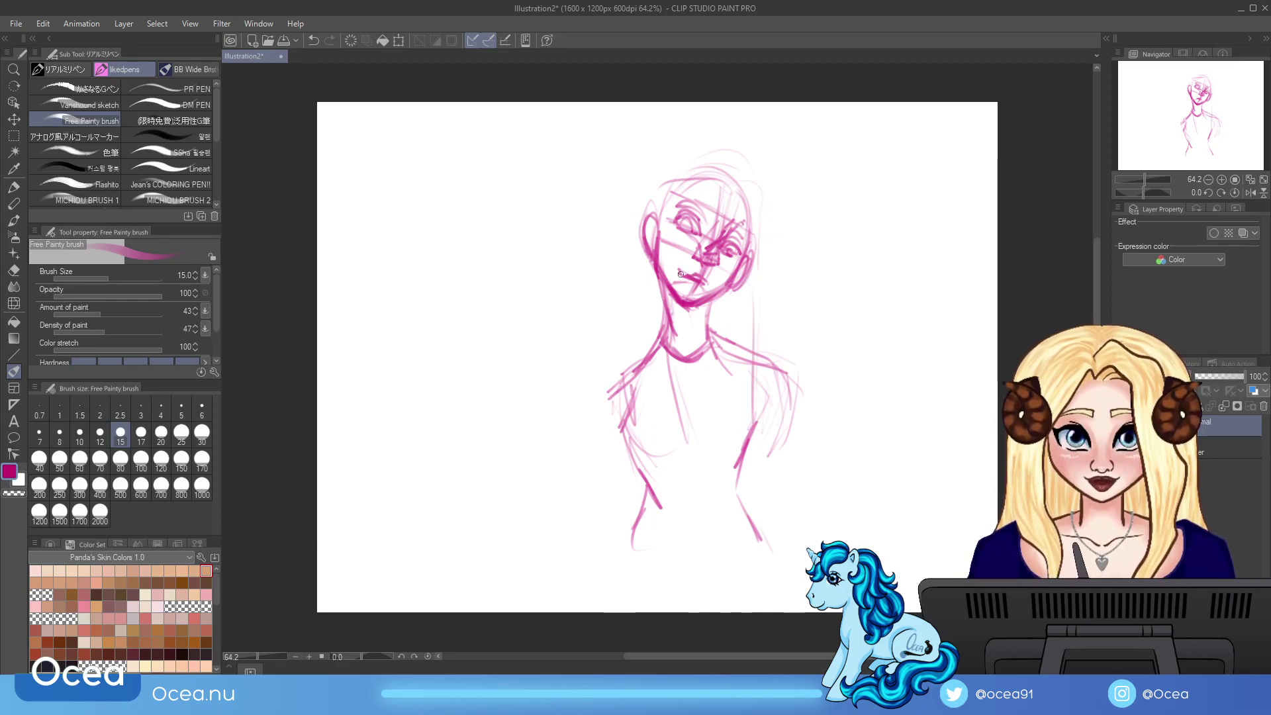
left_click_drag(630, 265, 633, 363)
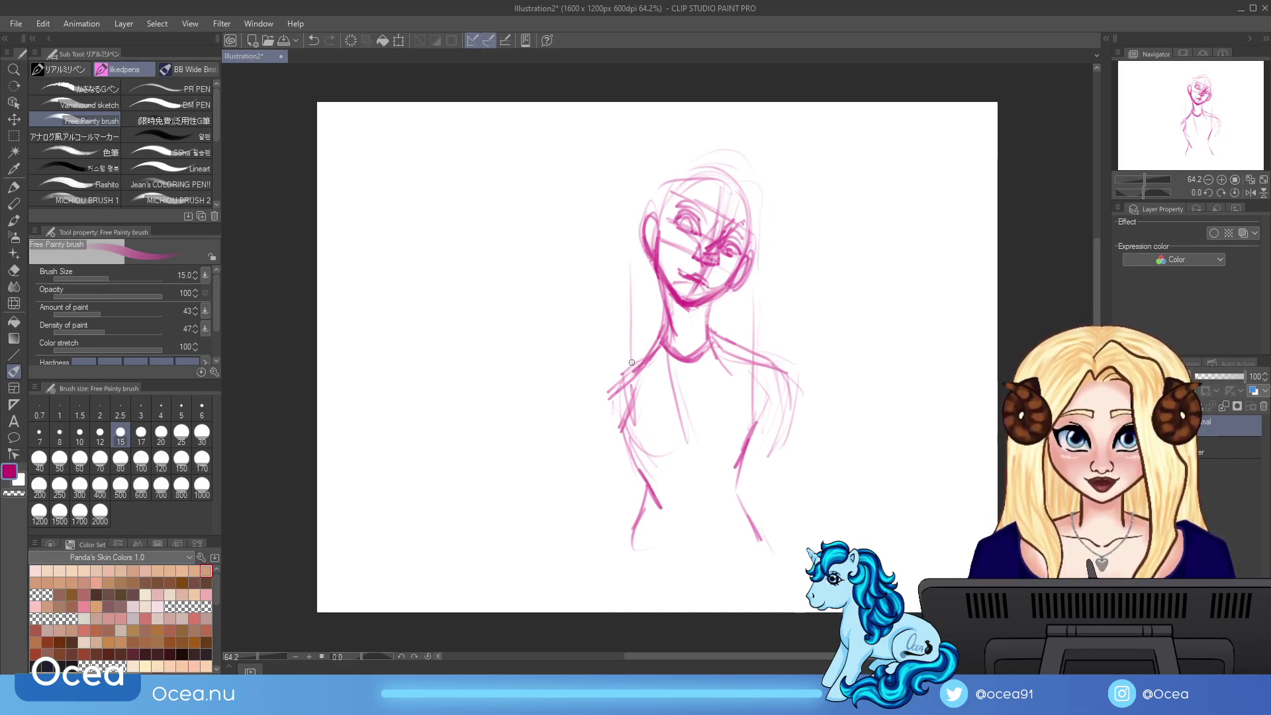
left_click_drag(652, 310, 643, 355)
left_click_drag(662, 292, 653, 328)
left_click_drag(740, 320, 765, 533)
left_click_drag(756, 443, 766, 549)
Step: Sketch the outer arms and the forearms crossed over the torso
mouse_move(658, 339)
left_mouse_down()
mouse_move(590, 369)
mouse_move(589, 511)
left_mouse_up()
left_click_drag(635, 466, 723, 425)
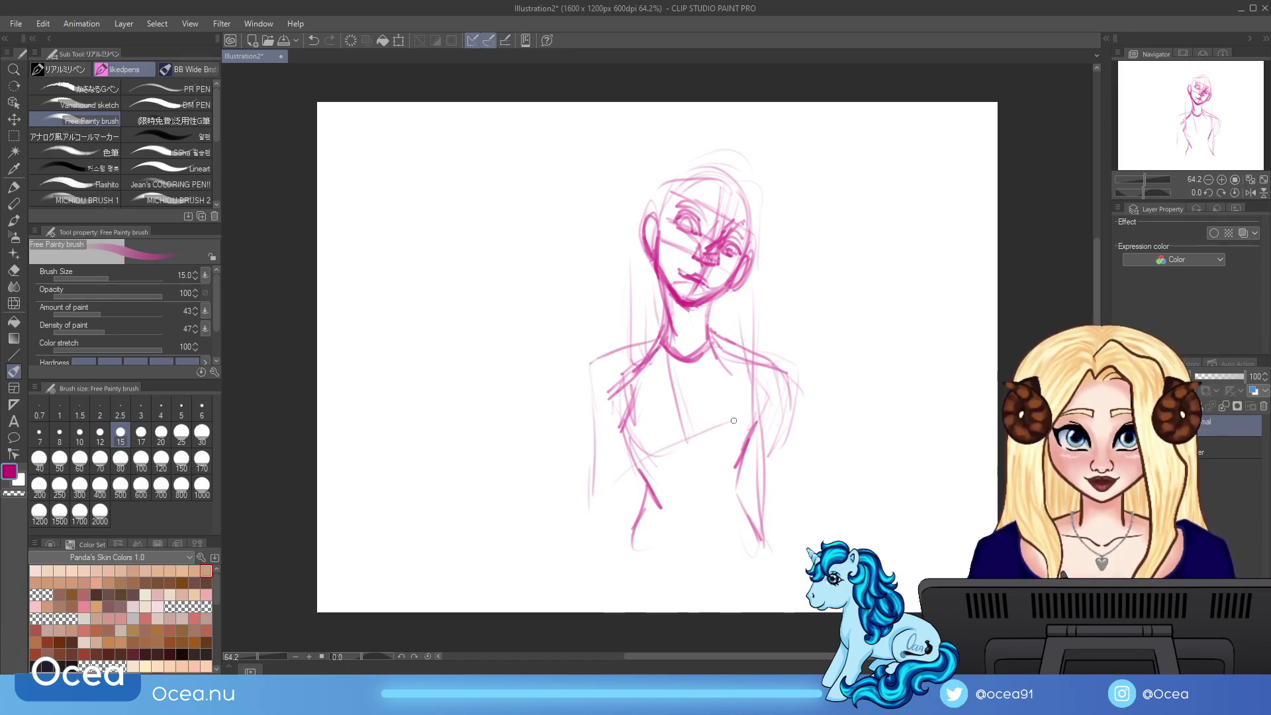
left_click_drag(592, 513, 597, 555)
left_click_drag(597, 554, 677, 504)
mouse_move(755, 431)
left_mouse_down()
mouse_move(596, 566)
mouse_move(649, 480)
mouse_move(675, 509)
mouse_move(809, 547)
left_mouse_up()
left_click_drag(790, 439, 794, 537)
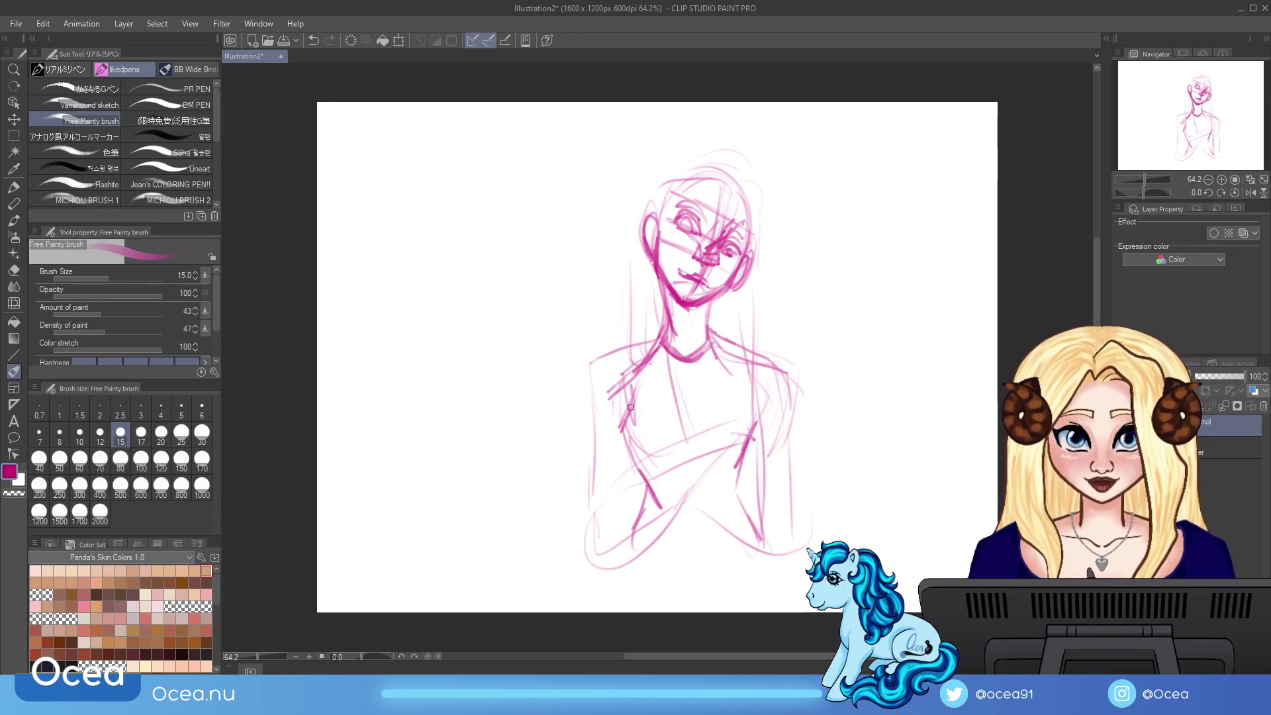
Step: Sketch a rounded shoulder joint on the figure's left-hand side, with an upper arm slanting outward to the elbow and a forearm crossing the torso
mouse_move(630, 348)
left_mouse_down()
mouse_move(593, 371)
mouse_move(559, 526)
mouse_move(653, 486)
left_mouse_up()
mouse_move(707, 439)
left_mouse_down()
mouse_move(732, 428)
mouse_move(724, 451)
mouse_move(729, 434)
mouse_move(540, 533)
left_mouse_up()
left_click_drag(637, 405, 702, 473)
left_click_drag(552, 530, 535, 544)
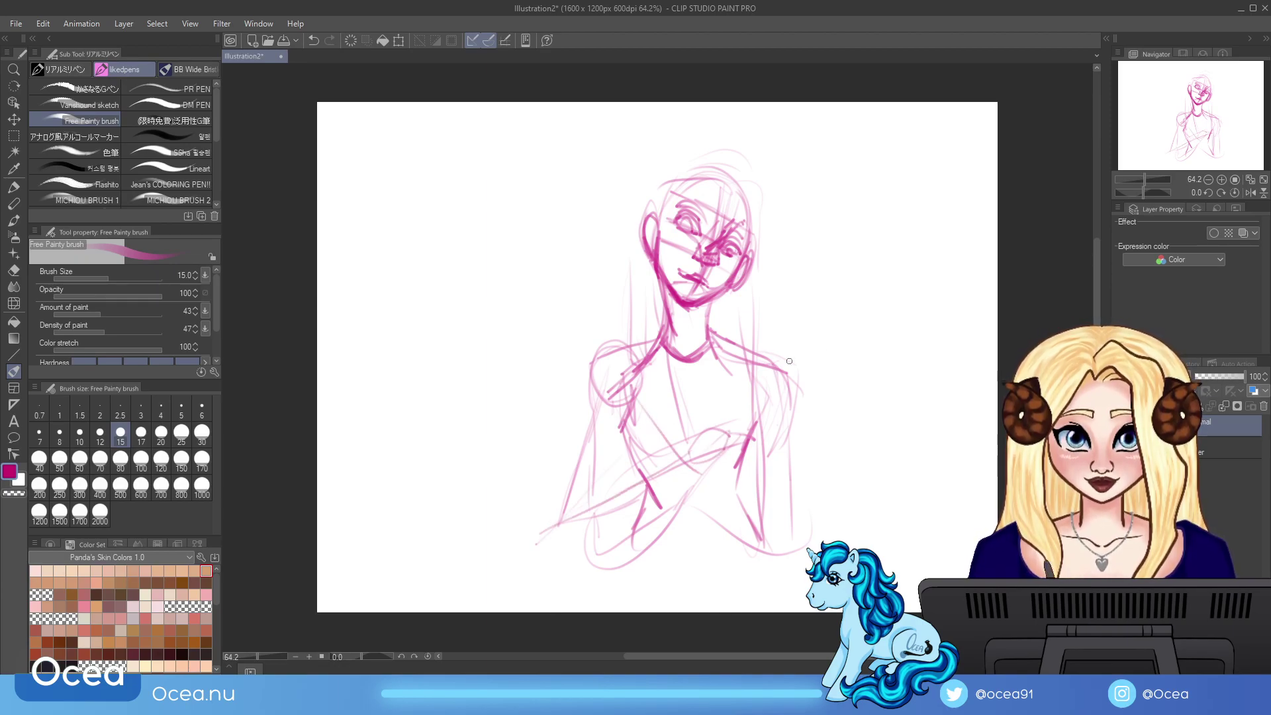
Step: Build up the crossed forearms and the opposite outer arm, and add curved hip lines below the elbows
mouse_move(634, 440)
left_mouse_down()
mouse_move(623, 481)
mouse_move(668, 462)
left_mouse_up()
mouse_move(620, 489)
left_mouse_down()
mouse_move(660, 447)
mouse_move(676, 480)
left_mouse_up()
left_click_drag(761, 503, 780, 559)
mouse_move(703, 501)
left_mouse_down()
mouse_move(762, 467)
mouse_move(770, 551)
left_mouse_up()
left_click_drag(788, 356, 784, 460)
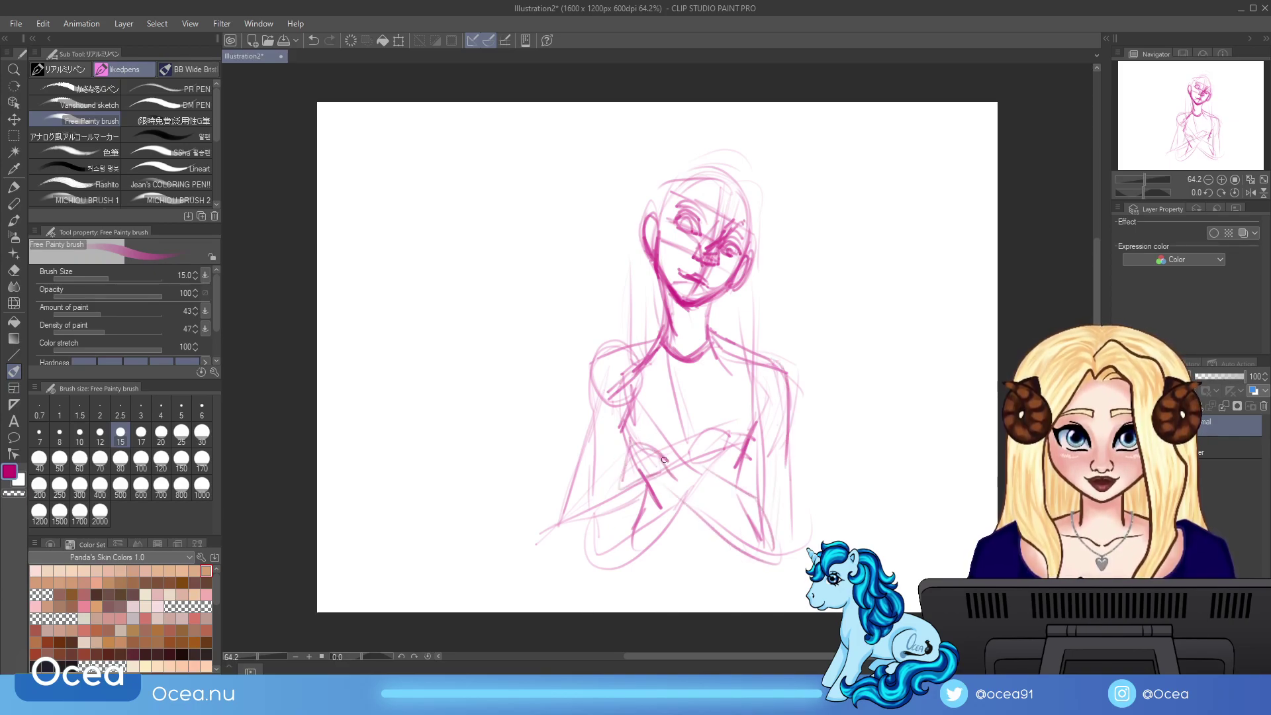
left_click_drag(628, 534, 531, 586)
left_click_drag(762, 548, 746, 610)
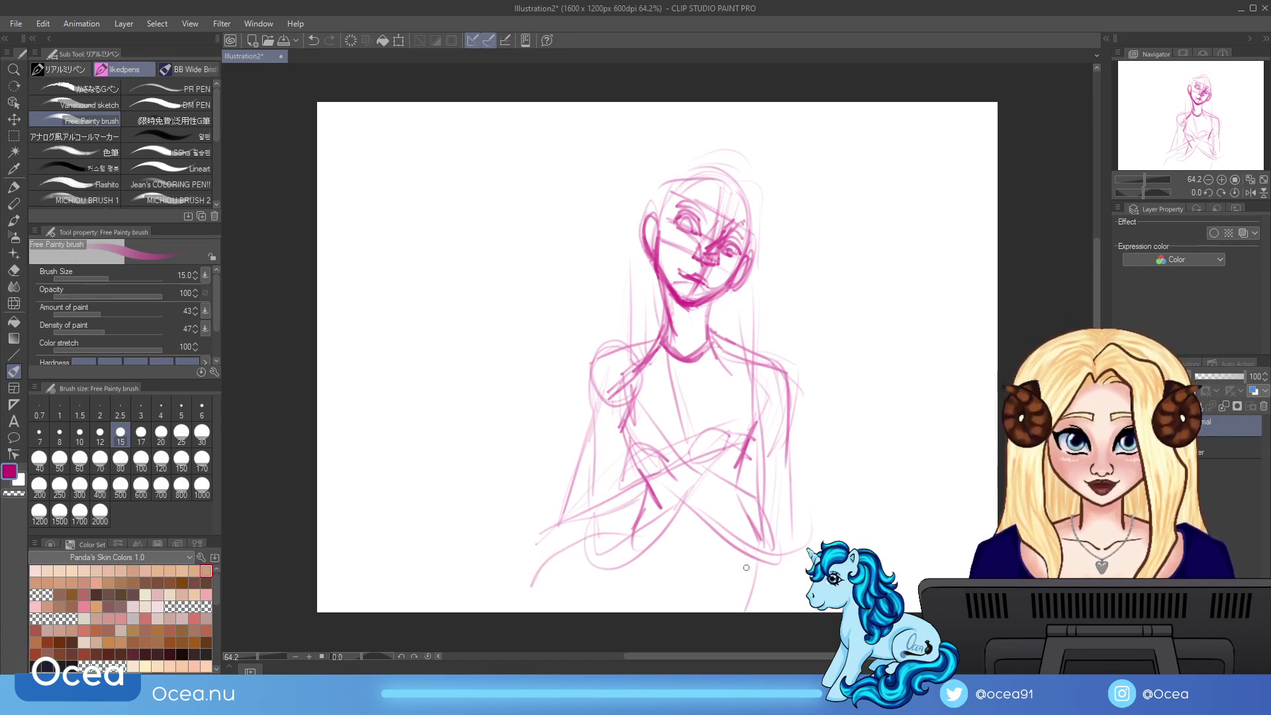
Step: Scale the whole figure sketch down to 85% and apply the transformation
left_click(399, 41)
mouse_move(528, 148)
left_mouse_down()
mouse_move(585, 224)
mouse_move(576, 172)
left_mouse_up()
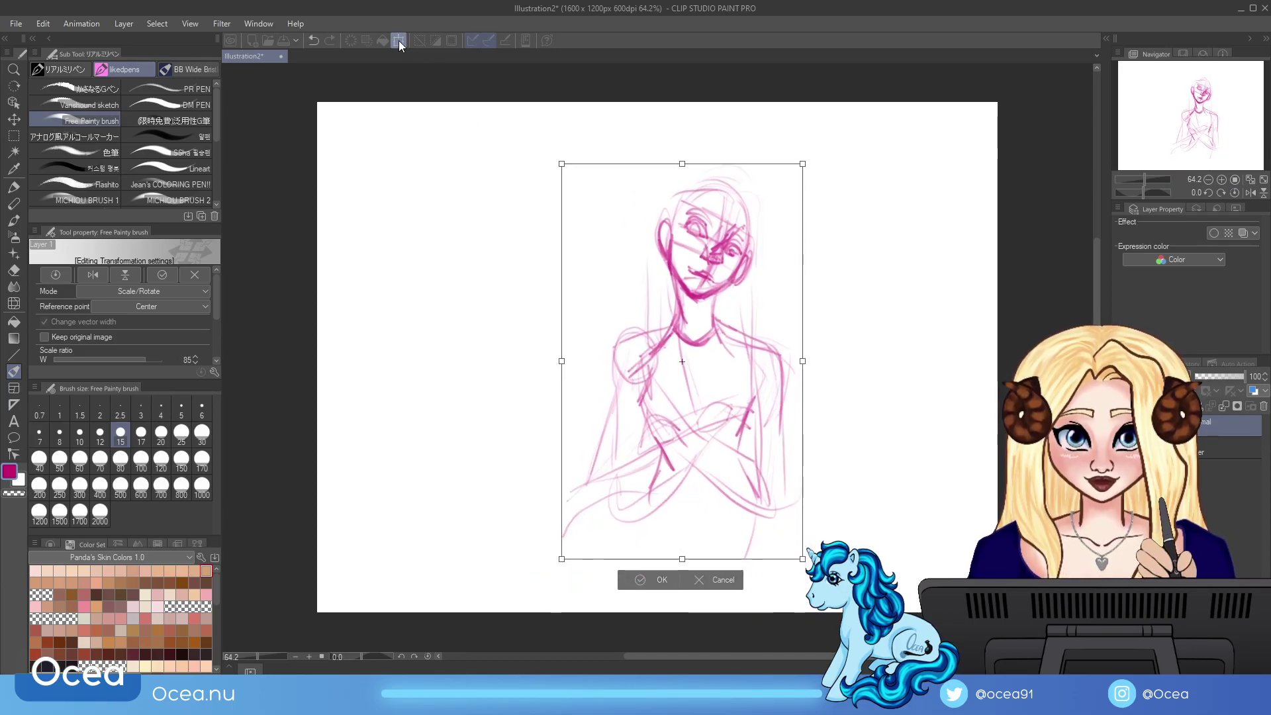
left_click(639, 581)
Step: Sketch a vertical torso centre line and curved strokes descending below the crossed forearms
left_click_drag(701, 366, 698, 535)
left_click_drag(700, 463, 649, 561)
left_click_drag(684, 500, 641, 547)
Step: Darken the contours of the armpits, chest and sides of the torso above the crossed forearms
left_click_drag(642, 353, 631, 401)
mouse_move(640, 398)
left_mouse_down()
mouse_move(662, 451)
mouse_move(735, 434)
left_mouse_up()
left_click_drag(747, 364, 743, 433)
left_click_drag(752, 341, 738, 424)
mouse_move(660, 334)
left_mouse_down()
mouse_move(626, 357)
mouse_move(632, 397)
left_mouse_up()
mouse_move(655, 337)
left_mouse_down()
mouse_move(669, 398)
mouse_move(632, 421)
mouse_move(673, 447)
left_mouse_up()
Step: Redraw the outer arms with firmer lines and shape the elbow and forearm across the waist
mouse_move(632, 401)
left_mouse_down()
mouse_move(668, 460)
mouse_move(654, 349)
mouse_move(586, 437)
mouse_move(569, 490)
mouse_move(636, 462)
mouse_move(642, 487)
mouse_move(583, 504)
left_mouse_up()
mouse_move(595, 502)
left_mouse_down()
mouse_move(637, 509)
mouse_move(649, 485)
mouse_move(706, 513)
left_mouse_up()
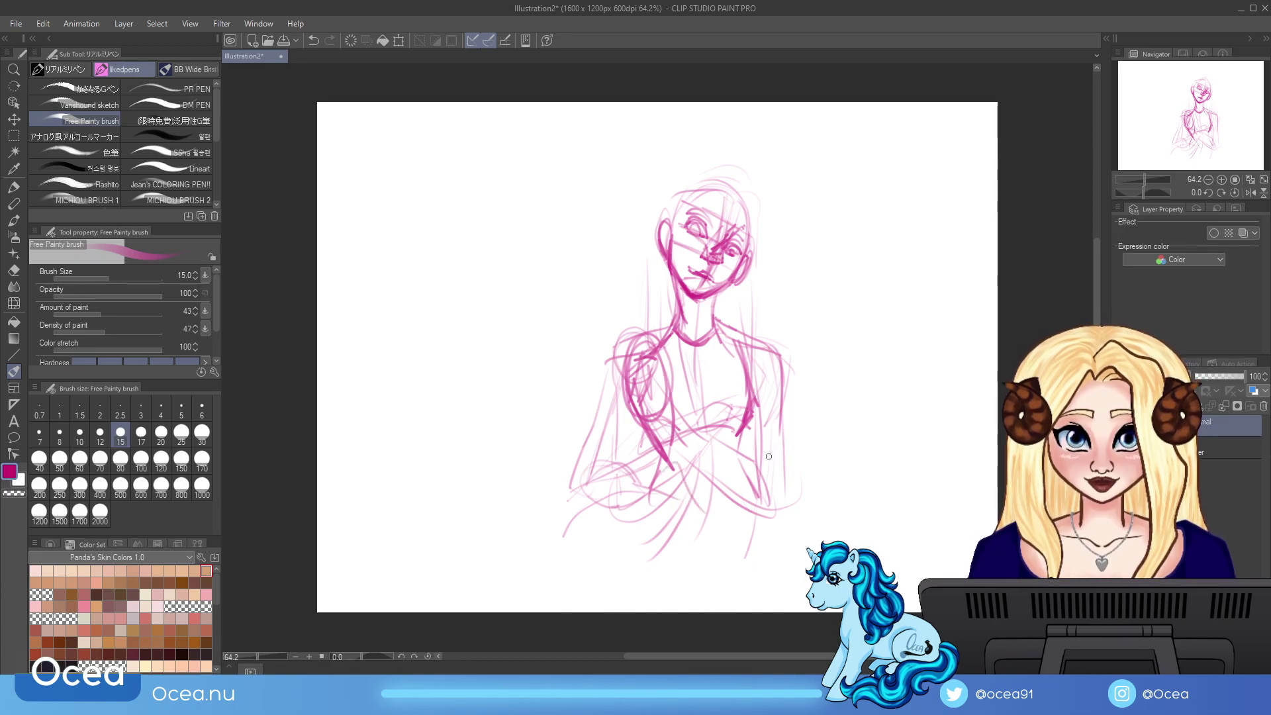
left_click_drag(750, 346, 786, 459)
Step: Erase the raised top of the shoulder circle and redraw the shoulder and arm with a lower, sloping contour
mouse_move(654, 330)
left_mouse_down()
mouse_move(619, 343)
mouse_move(652, 341)
left_mouse_up()
mouse_move(648, 281)
left_mouse_down()
mouse_move(646, 262)
mouse_move(648, 318)
mouse_move(661, 285)
left_mouse_up()
mouse_move(654, 342)
left_mouse_down()
mouse_move(604, 397)
mouse_move(573, 495)
mouse_move(643, 476)
left_mouse_up()
Step: Define the lower forearm and sketch a hand with fingers where the arms meet at the waist
mouse_move(588, 507)
left_mouse_down()
mouse_move(660, 494)
mouse_move(692, 455)
mouse_move(700, 474)
left_mouse_up()
mouse_move(664, 491)
left_mouse_down()
mouse_move(688, 486)
mouse_move(692, 436)
mouse_move(712, 462)
mouse_move(686, 491)
mouse_move(699, 483)
mouse_move(692, 510)
left_mouse_up()
left_click_drag(714, 465, 705, 515)
mouse_move(674, 435)
left_mouse_down()
mouse_move(649, 473)
mouse_move(685, 453)
left_mouse_up()
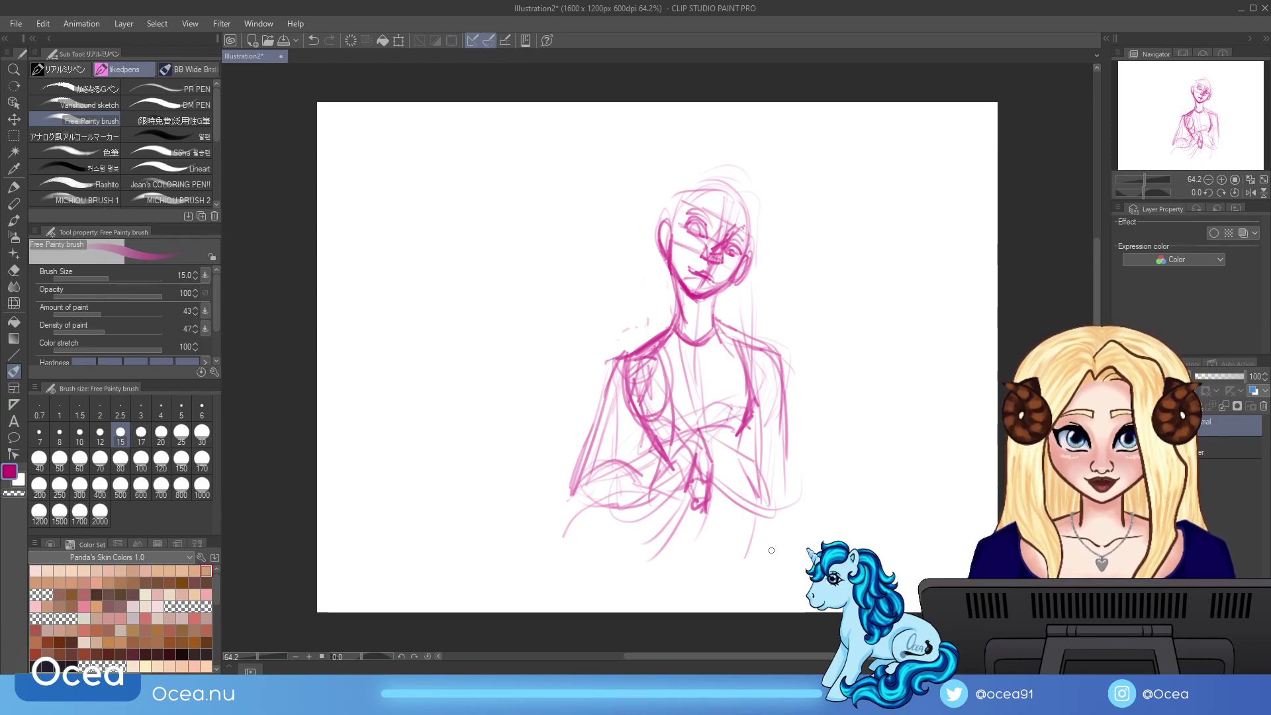
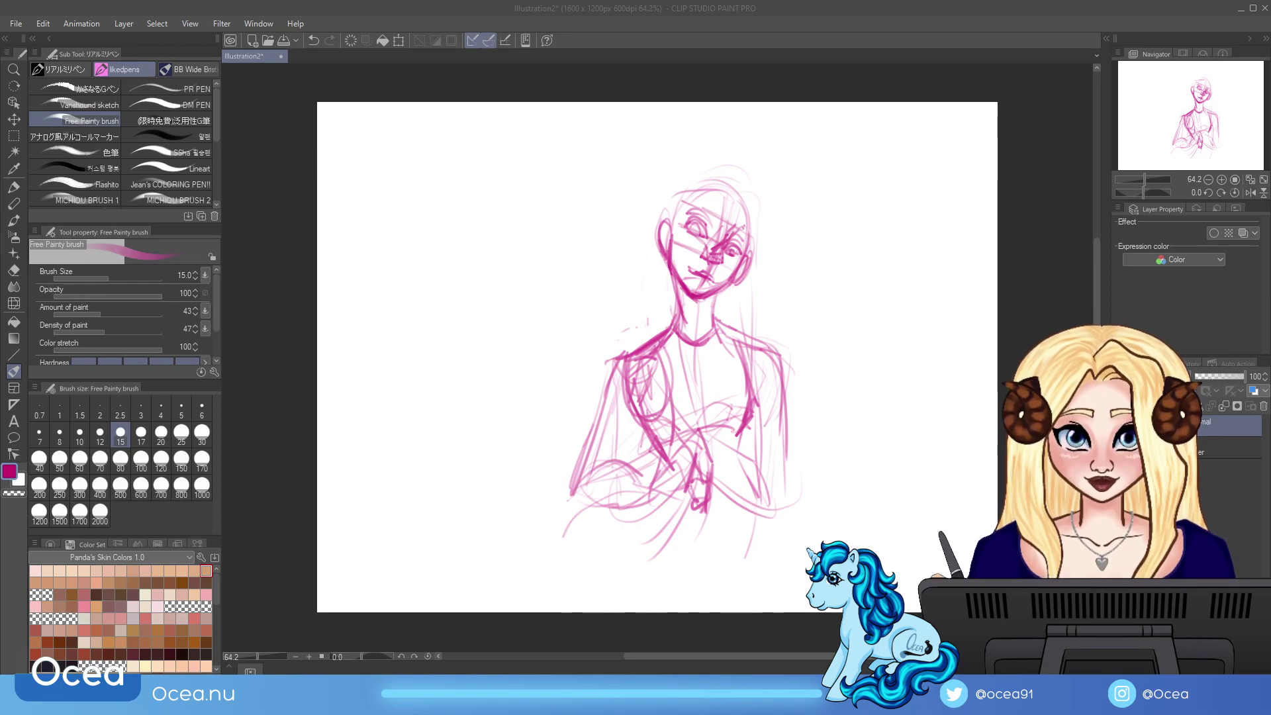
Step: Darken the upper eyelid of the larger eye in the magenta face sketch with thicker Free Painty brush strokes
left_click_drag(1149, 179, 1155, 180)
left_click_drag(1195, 101, 1196, 90)
mouse_move(690, 296)
left_mouse_down()
mouse_move(781, 312)
mouse_move(791, 353)
left_mouse_up()
mouse_move(687, 286)
left_mouse_down()
mouse_move(768, 275)
mouse_move(784, 332)
left_mouse_up()
left_click_drag(742, 263, 790, 333)
left_click_drag(656, 309, 760, 263)
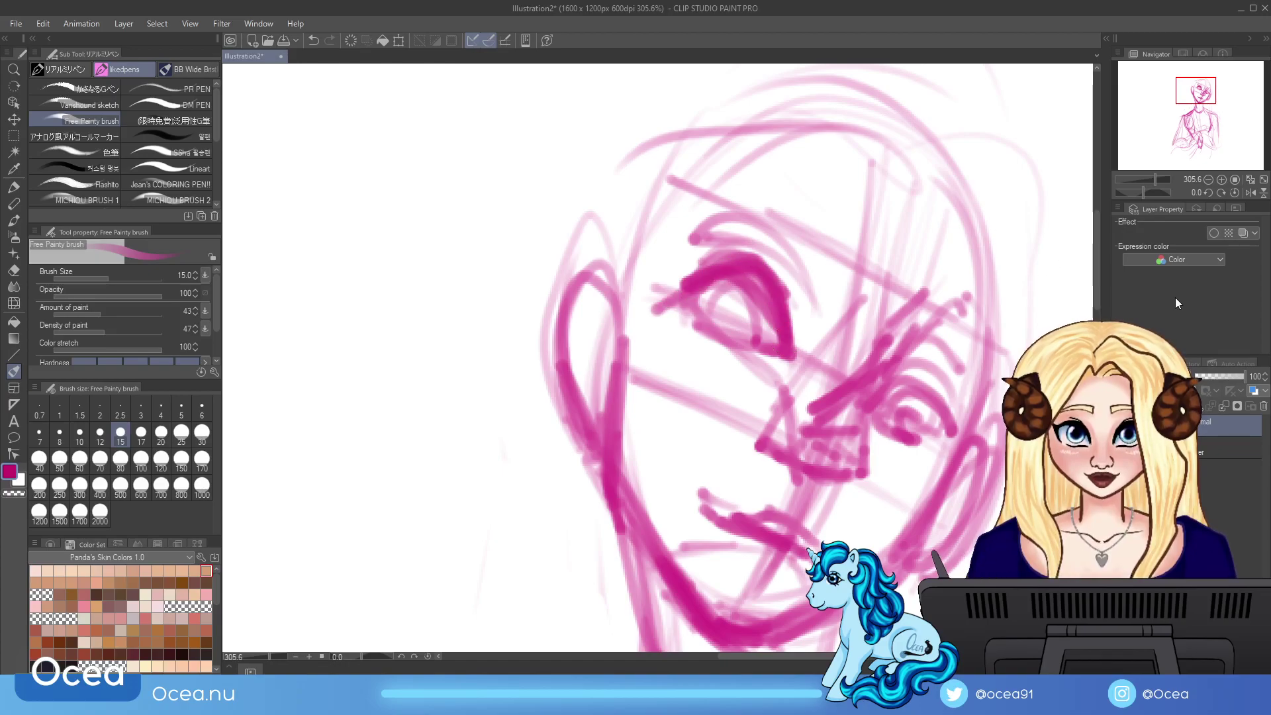
Step: Lower the opacity of the sketch layer so the sketch is pale, and add a new layer for the line art
left_click(1217, 377)
left_click(1172, 406)
Step: Try a dark eyelid line with the Free Painty brush at size 6, and undo it
left_click(202, 409)
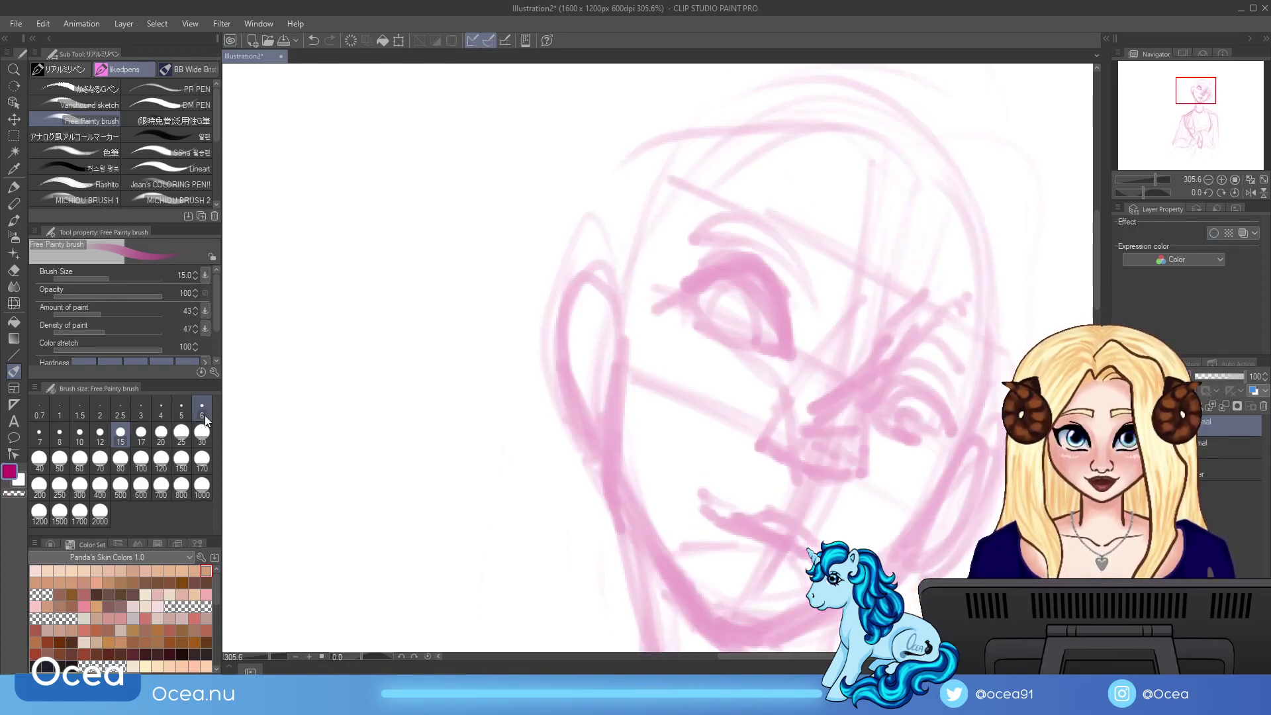
left_click(206, 653)
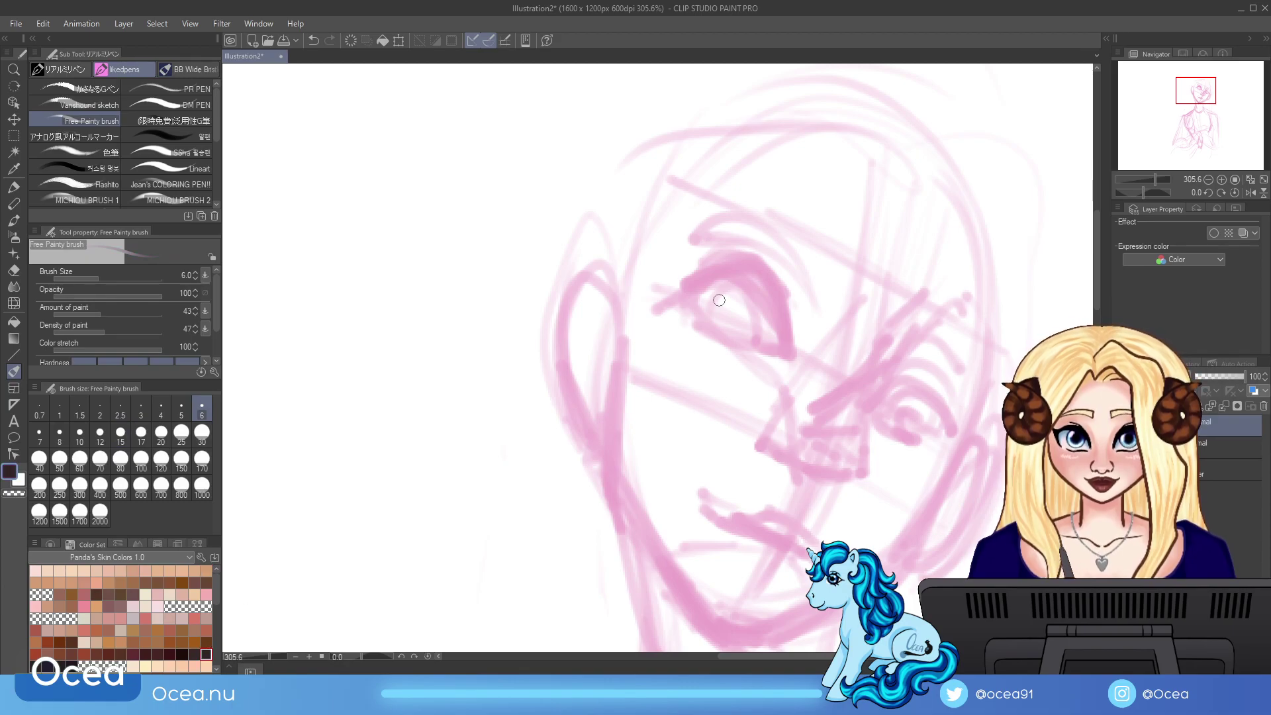
mouse_move(742, 272)
left_mouse_down()
mouse_move(779, 328)
mouse_move(722, 278)
mouse_move(683, 305)
left_mouse_up()
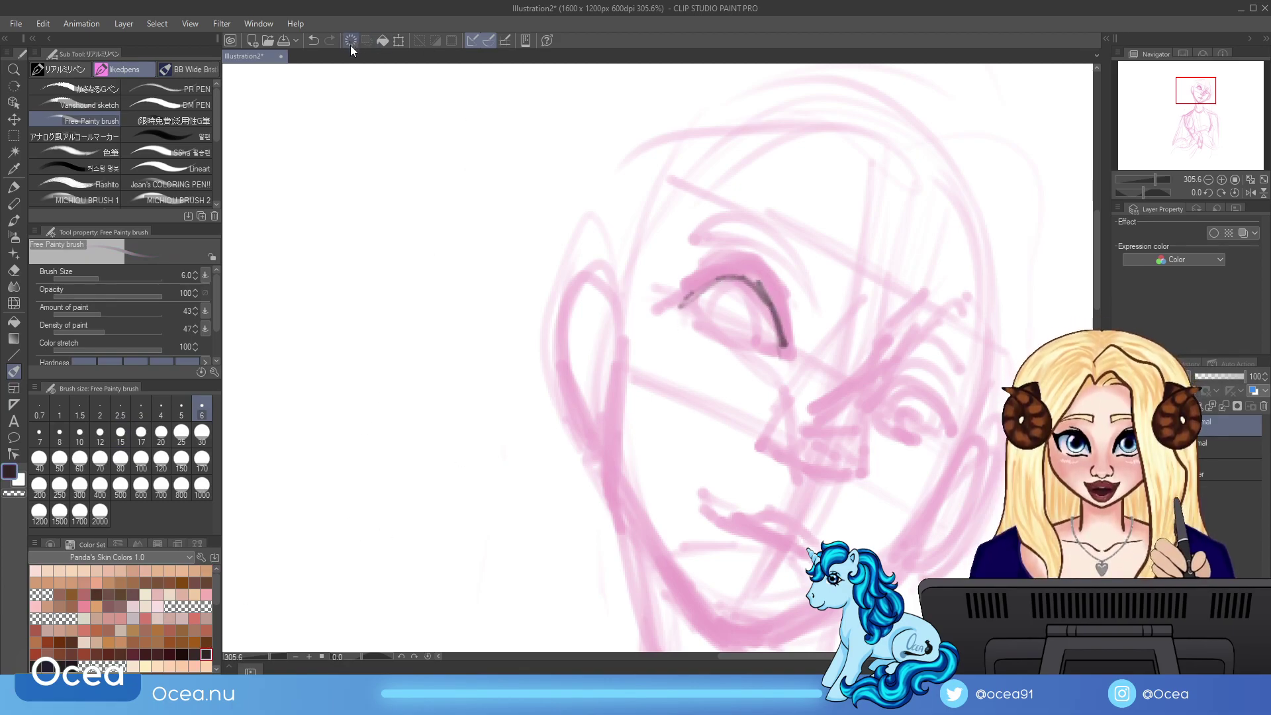
left_click(314, 41)
Step: Test two more likedpens brushes, one at size 12 and 色筆 at size 100, with strokes over the face and clear them
left_click(167, 137)
mouse_move(668, 306)
left_mouse_down()
mouse_move(755, 261)
mouse_move(791, 357)
mouse_move(668, 306)
left_mouse_up()
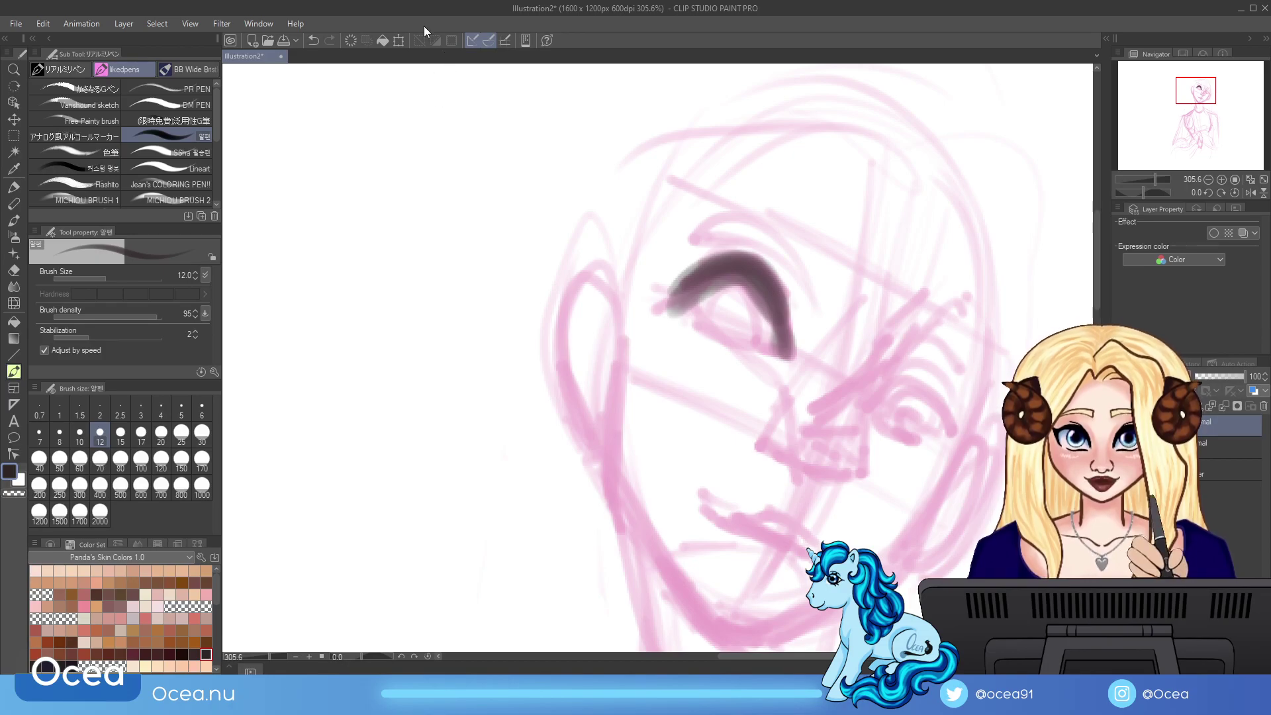
left_click(351, 41)
left_click(112, 155)
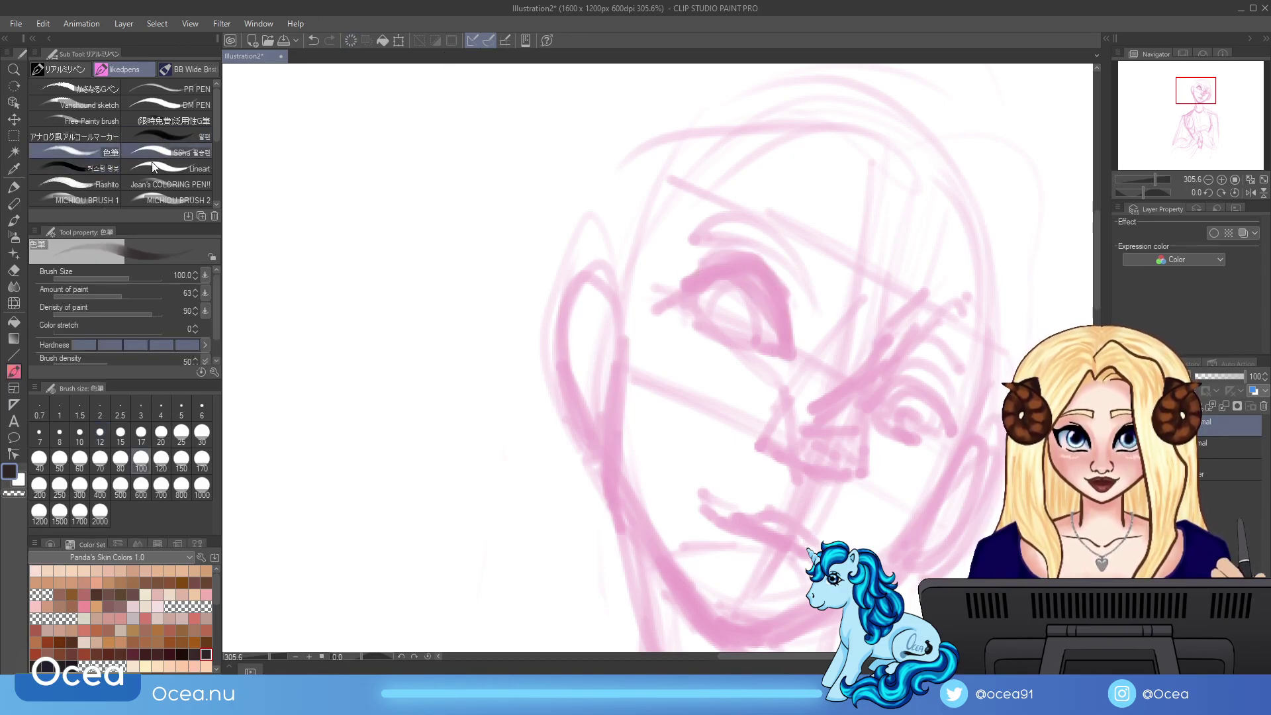
mouse_move(662, 313)
left_mouse_down()
mouse_move(696, 241)
mouse_move(775, 365)
mouse_move(682, 298)
mouse_move(689, 516)
mouse_move(695, 483)
mouse_move(729, 583)
left_mouse_up()
left_click_drag(1167, 180, 1147, 182)
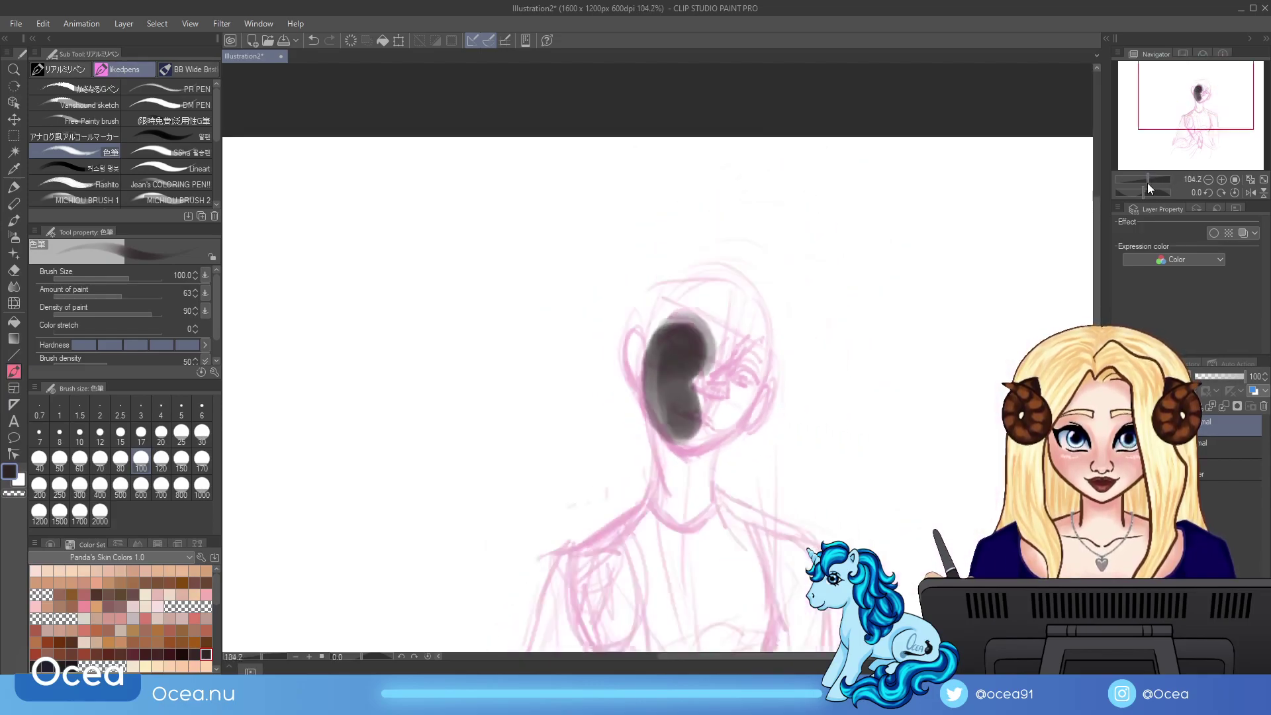
left_click(350, 40)
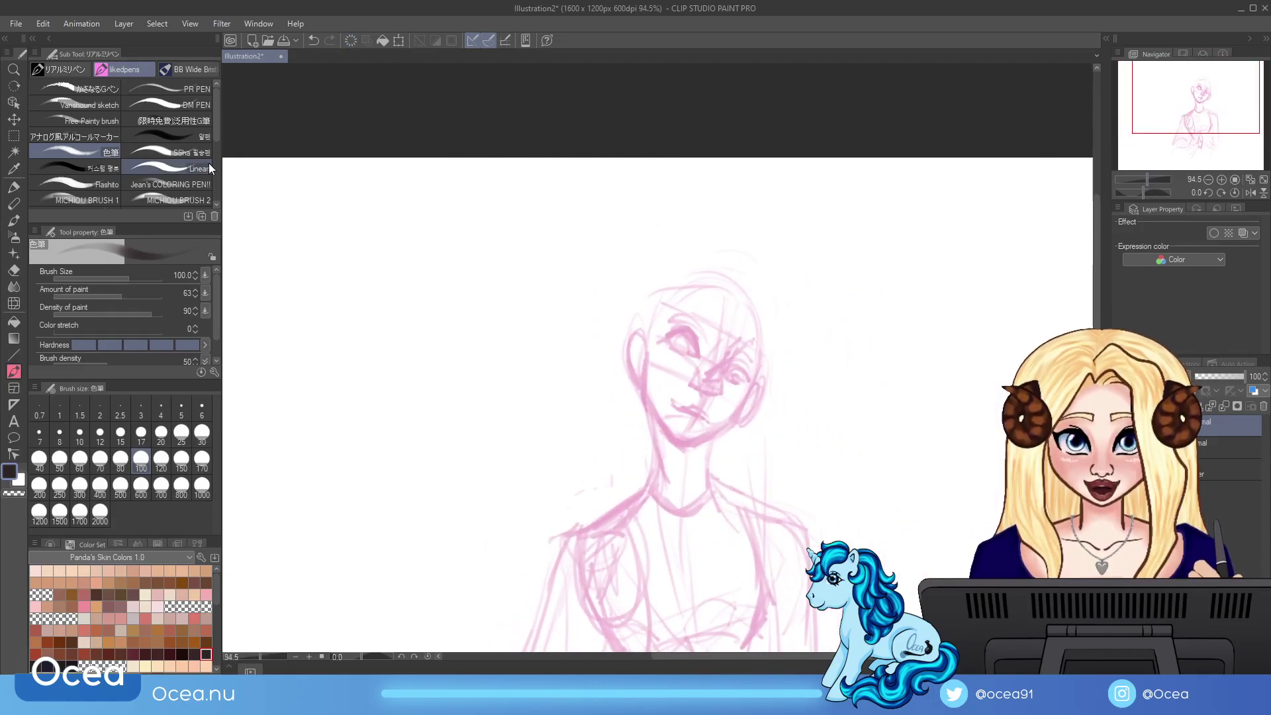
Step: Switch to the Lineart brush, test it over the face, and clear the layer
left_click(205, 166)
mouse_move(665, 339)
left_mouse_down()
mouse_move(692, 341)
mouse_move(701, 359)
left_mouse_up()
left_click_drag(1149, 179, 1153, 178)
left_click(350, 40)
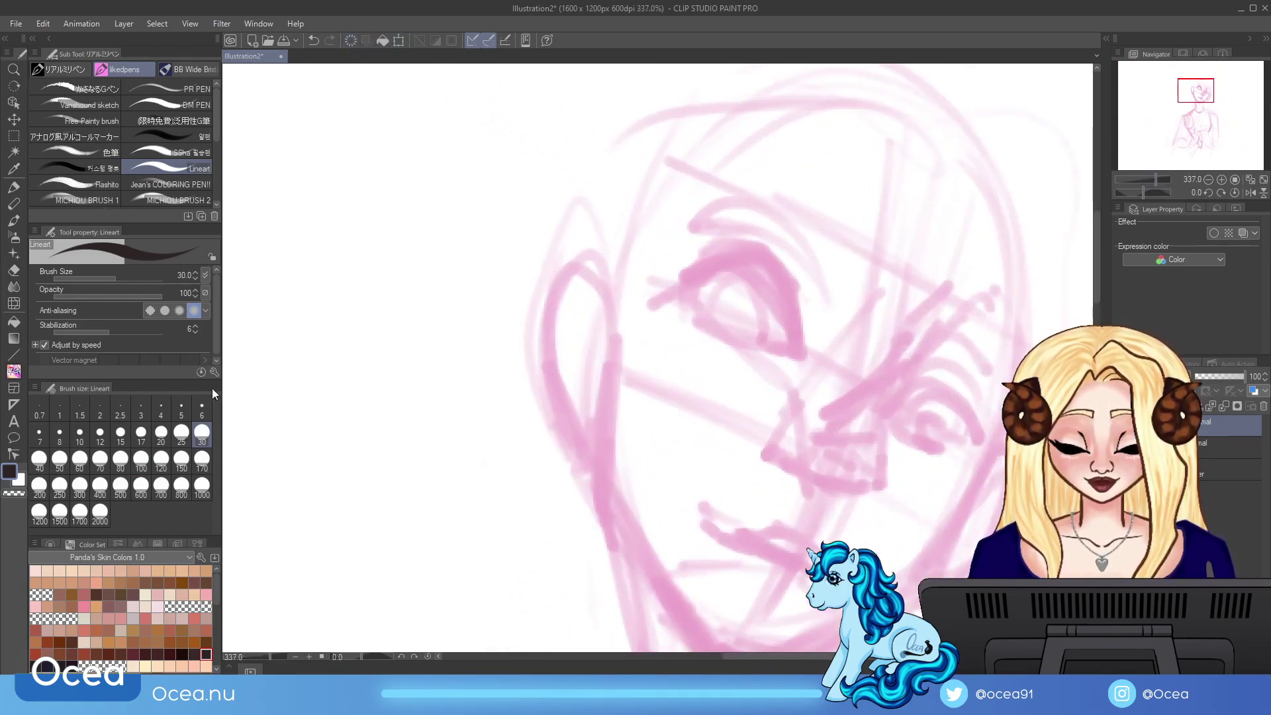
Step: Outline the upper and lower lids of both eyes with the Lineart brush at size 6 in near-black
left_click(201, 409)
left_click(71, 664)
mouse_move(666, 296)
left_mouse_down()
mouse_move(778, 285)
mouse_move(800, 354)
mouse_move(752, 269)
mouse_move(680, 276)
mouse_move(668, 294)
mouse_move(685, 324)
mouse_move(672, 286)
mouse_move(692, 325)
mouse_move(780, 354)
left_mouse_up()
mouse_move(892, 402)
left_mouse_down()
mouse_move(925, 384)
mouse_move(967, 397)
mouse_move(981, 437)
mouse_move(918, 423)
mouse_move(961, 445)
left_mouse_up()
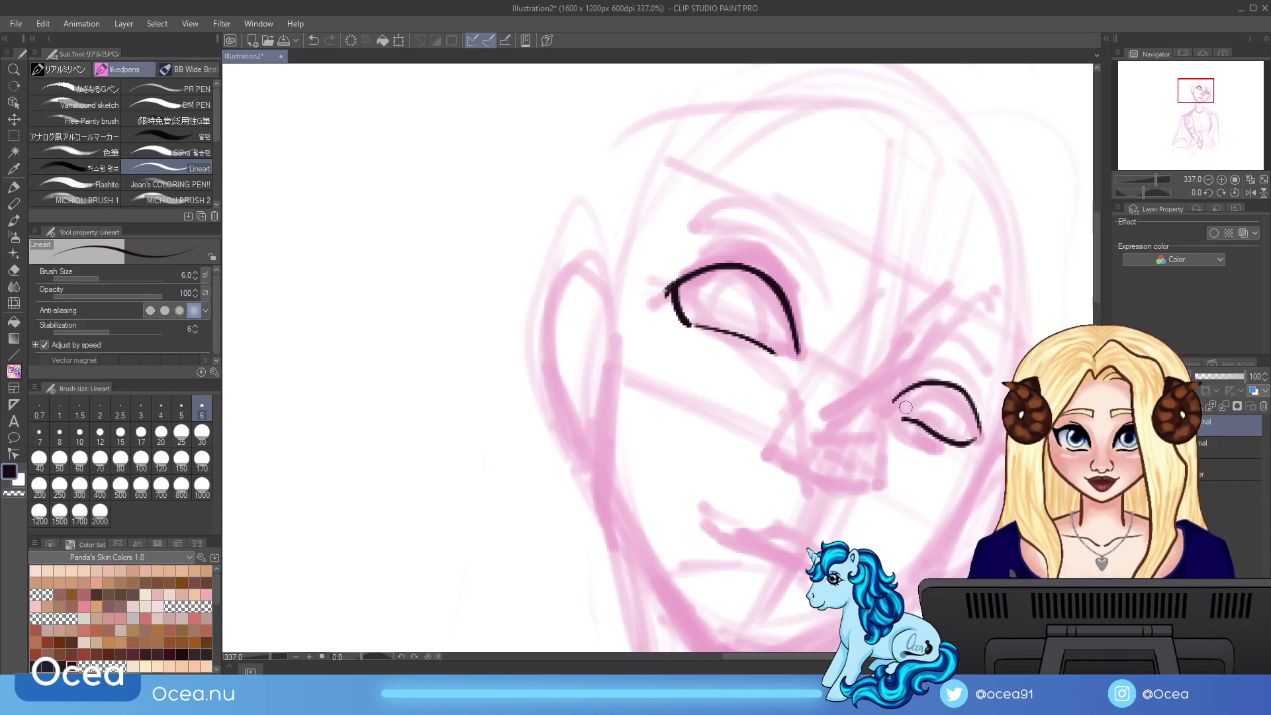
Step: Draw the irises in both eyes and add a short crease line beside the larger eye's upper lid
mouse_move(746, 337)
left_mouse_down()
mouse_move(744, 300)
mouse_move(722, 281)
left_mouse_up()
left_click_drag(694, 327, 722, 281)
mouse_move(933, 431)
left_mouse_down()
mouse_move(938, 404)
mouse_move(896, 391)
mouse_move(947, 375)
left_mouse_up()
left_click_drag(790, 289, 797, 337)
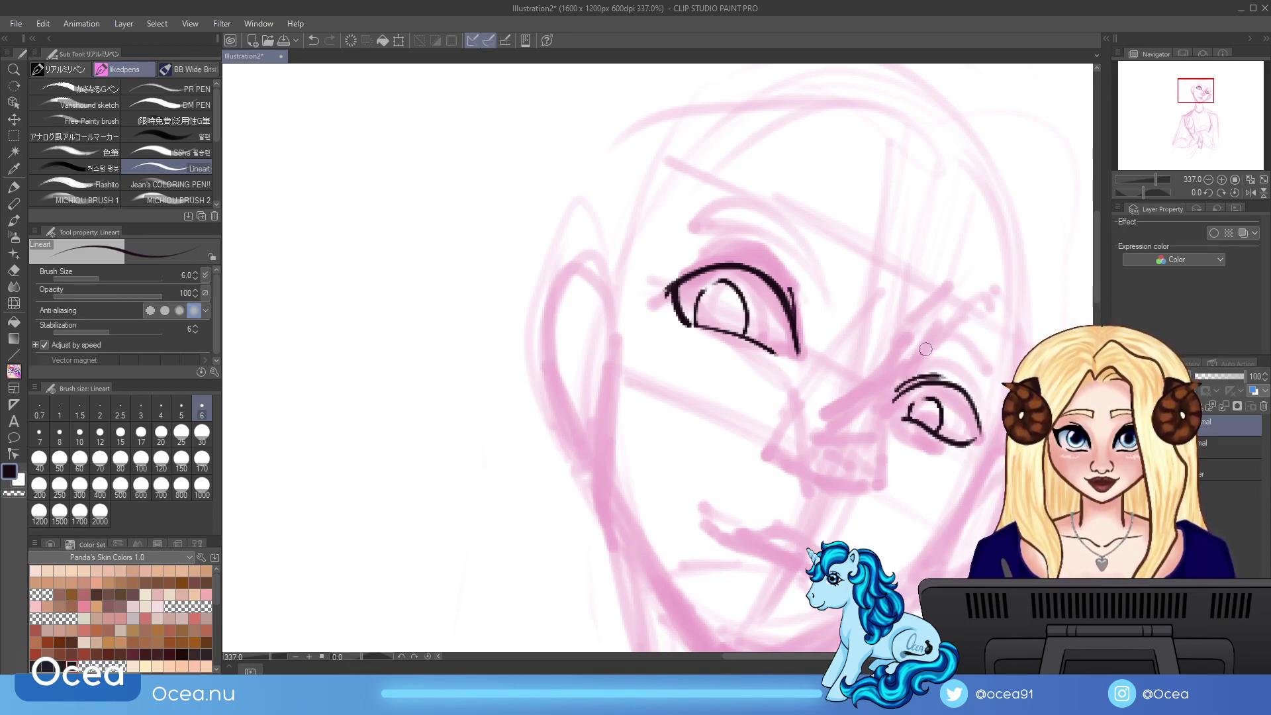
Step: Ink the base and bridge of the nose and outline both eyebrows
mouse_move(790, 475)
left_mouse_down()
mouse_move(848, 499)
mouse_move(871, 484)
left_mouse_up()
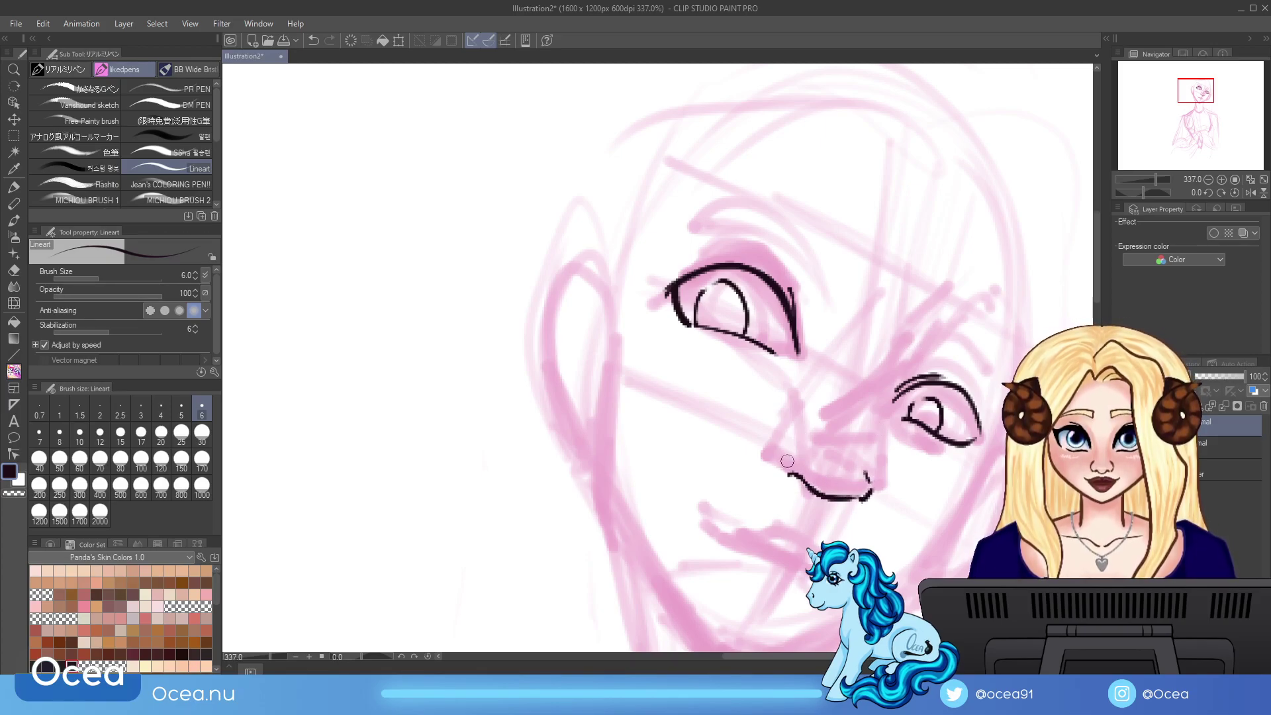
mouse_move(834, 464)
left_mouse_down()
mouse_move(842, 478)
mouse_move(856, 469)
mouse_move(827, 457)
mouse_move(872, 429)
mouse_move(986, 300)
left_mouse_up()
mouse_move(802, 273)
left_mouse_down()
mouse_move(799, 223)
mouse_move(715, 216)
mouse_move(759, 220)
mouse_move(800, 260)
left_mouse_up()
mouse_move(954, 307)
left_mouse_down()
mouse_move(983, 296)
mouse_move(998, 330)
left_mouse_up()
Step: Ink the mouth line, the upper lip and the curved lower lip over the sketch
left_click_drag(702, 509, 731, 529)
mouse_move(748, 528)
left_mouse_down()
mouse_move(815, 545)
mouse_move(767, 546)
mouse_move(811, 563)
left_mouse_up()
left_click_drag(763, 548, 691, 504)
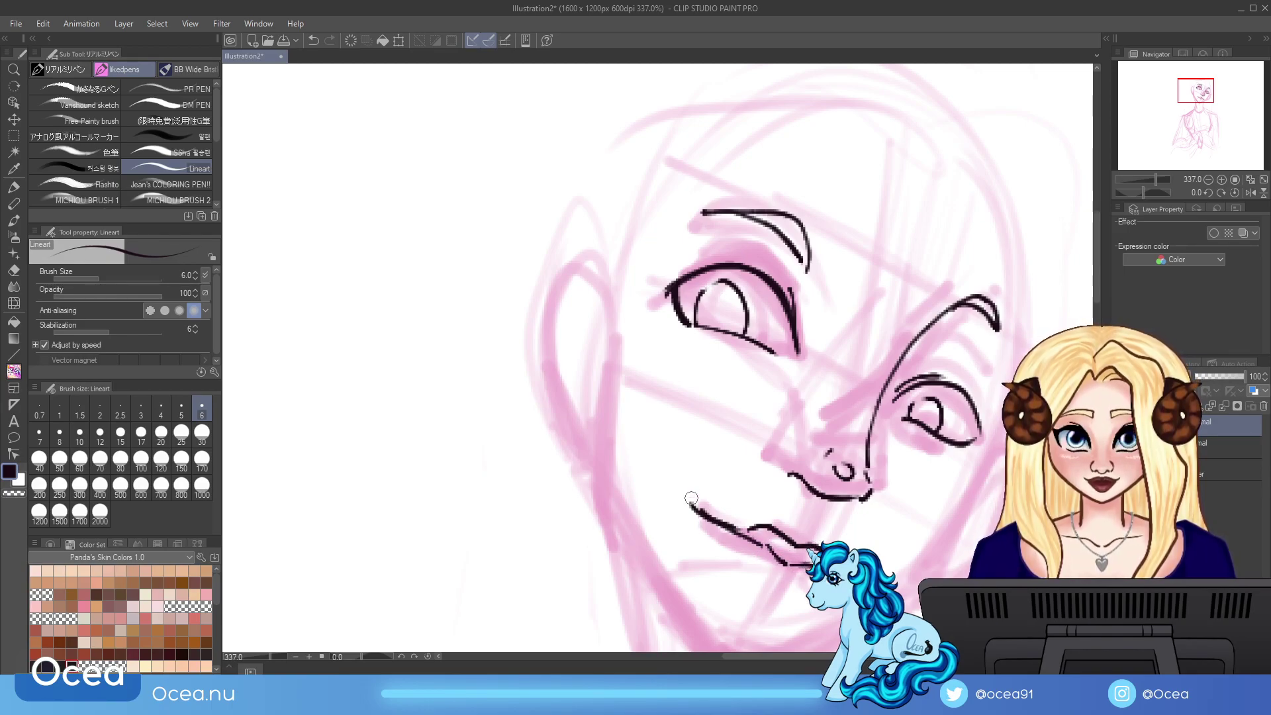
left_click_drag(1196, 92, 1196, 100)
mouse_move(740, 296)
left_mouse_down()
mouse_move(783, 344)
mouse_move(849, 346)
left_mouse_up()
left_click_drag(1188, 104, 1192, 97)
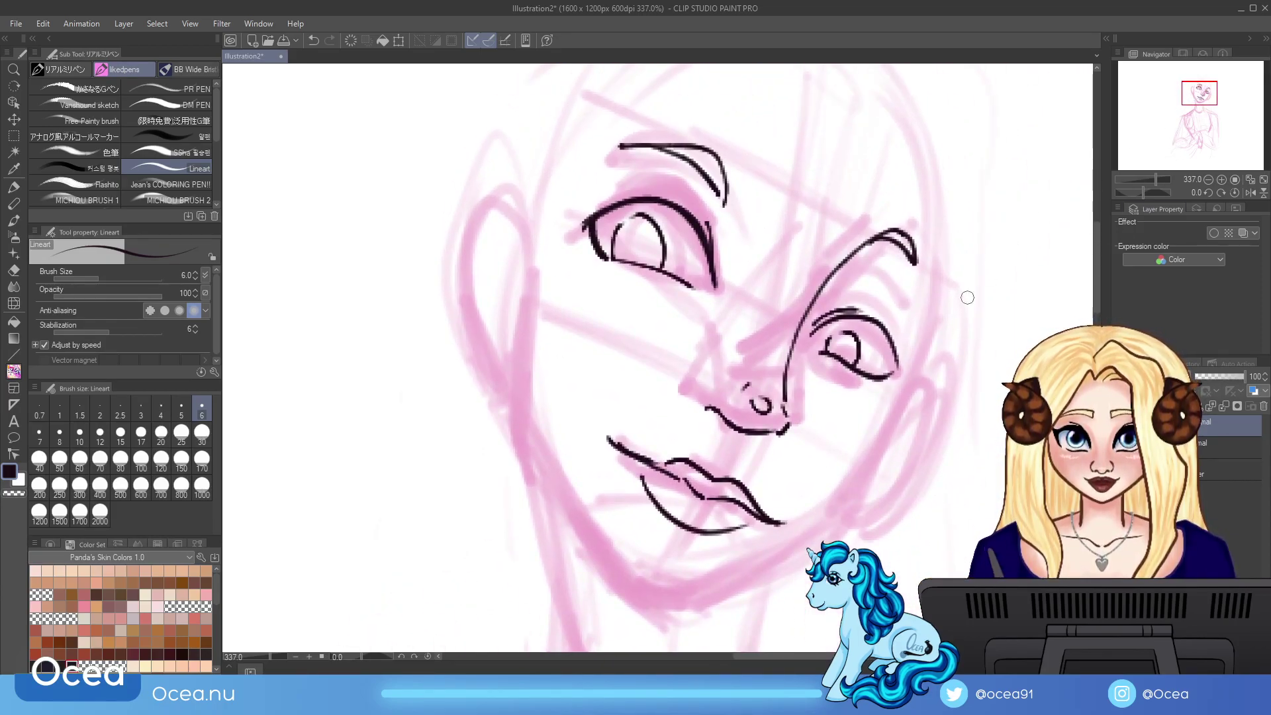
Step: Ink the jaw and chin contour on both sides of the face, rounding the cheek near the visible ear
mouse_move(939, 333)
left_mouse_down()
mouse_move(897, 390)
mouse_move(853, 508)
mouse_move(778, 572)
mouse_move(679, 617)
left_mouse_up()
mouse_move(523, 269)
left_mouse_down()
mouse_move(498, 409)
mouse_move(527, 476)
mouse_move(619, 600)
mouse_move(674, 633)
left_mouse_up()
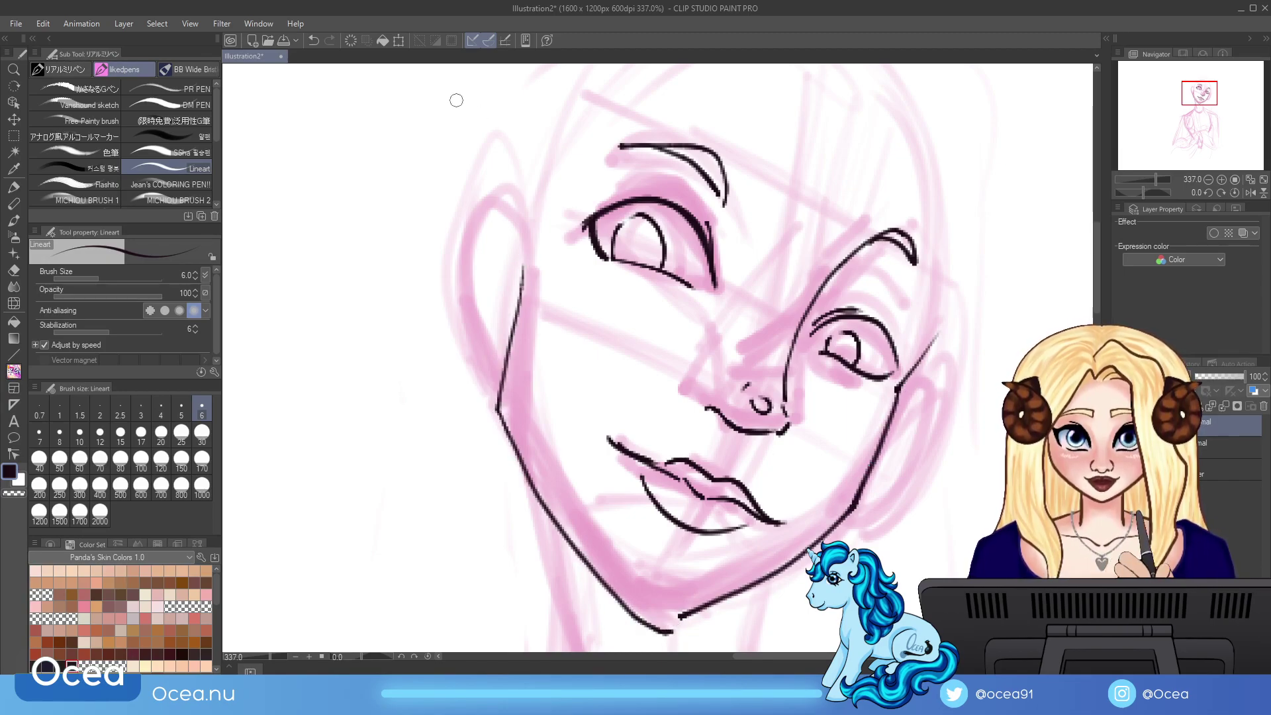
left_click(314, 41)
mouse_move(674, 613)
left_mouse_down()
mouse_move(634, 599)
mouse_move(548, 497)
mouse_move(498, 400)
left_mouse_up()
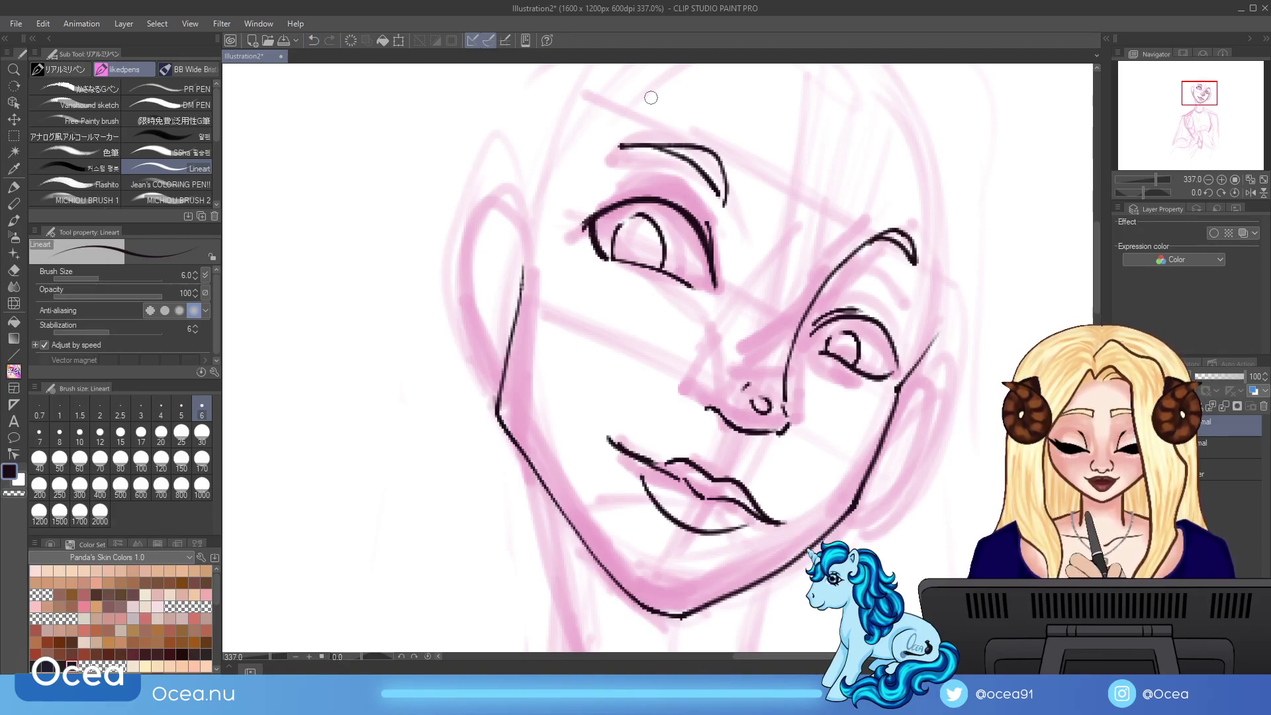
mouse_move(521, 310)
left_mouse_down()
mouse_move(510, 341)
mouse_move(535, 485)
left_mouse_up()
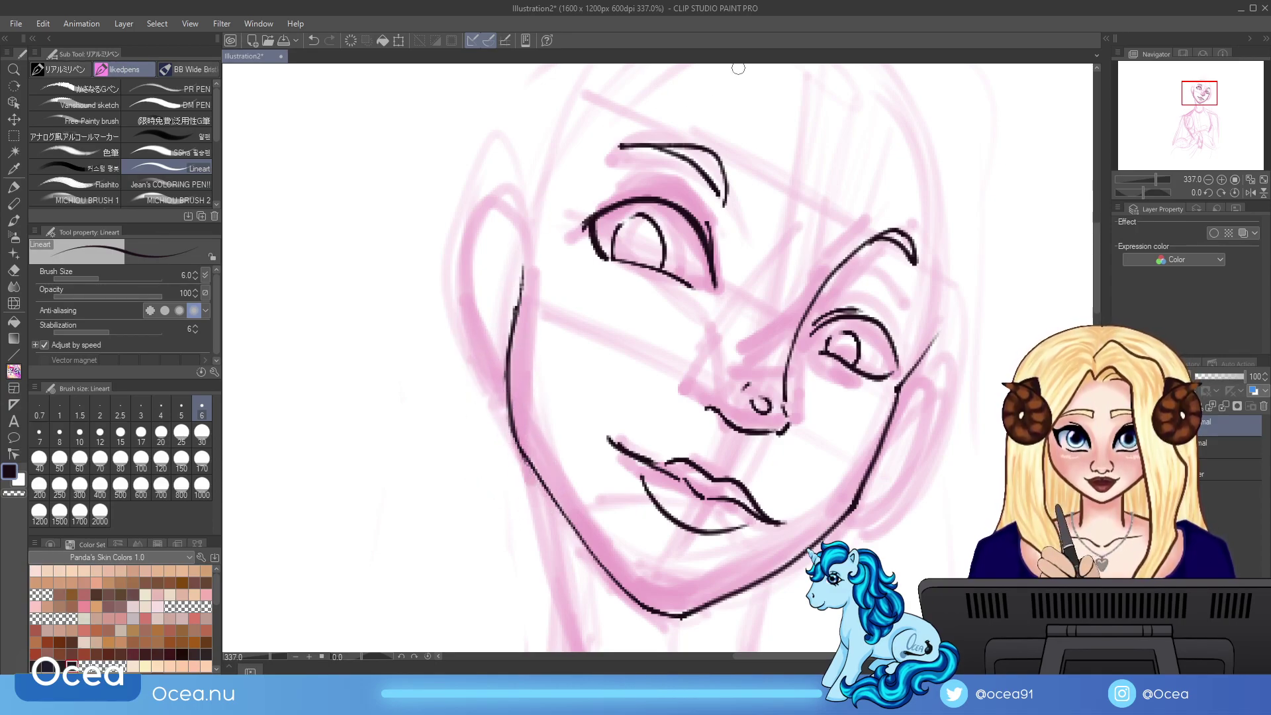
Step: Draw the ear with its inner folds, and add pupils and thicker lash lines to both eyes
left_click_drag(1156, 180, 1155, 180)
left_click_drag(1200, 94, 1198, 86)
mouse_move(586, 438)
left_mouse_down()
mouse_move(556, 377)
mouse_move(545, 506)
mouse_move(563, 524)
mouse_move(549, 380)
mouse_move(574, 469)
mouse_move(578, 451)
mouse_move(569, 410)
mouse_move(550, 434)
mouse_move(567, 514)
mouse_move(561, 422)
mouse_move(550, 484)
left_mouse_up()
left_click_drag(676, 409, 678, 413)
left_click(845, 497)
left_click_drag(846, 497, 852, 501)
left_click_drag(677, 411, 679, 413)
mouse_move(822, 494)
left_mouse_down()
mouse_move(872, 476)
mouse_move(897, 511)
left_mouse_up()
left_click_drag(867, 470, 898, 511)
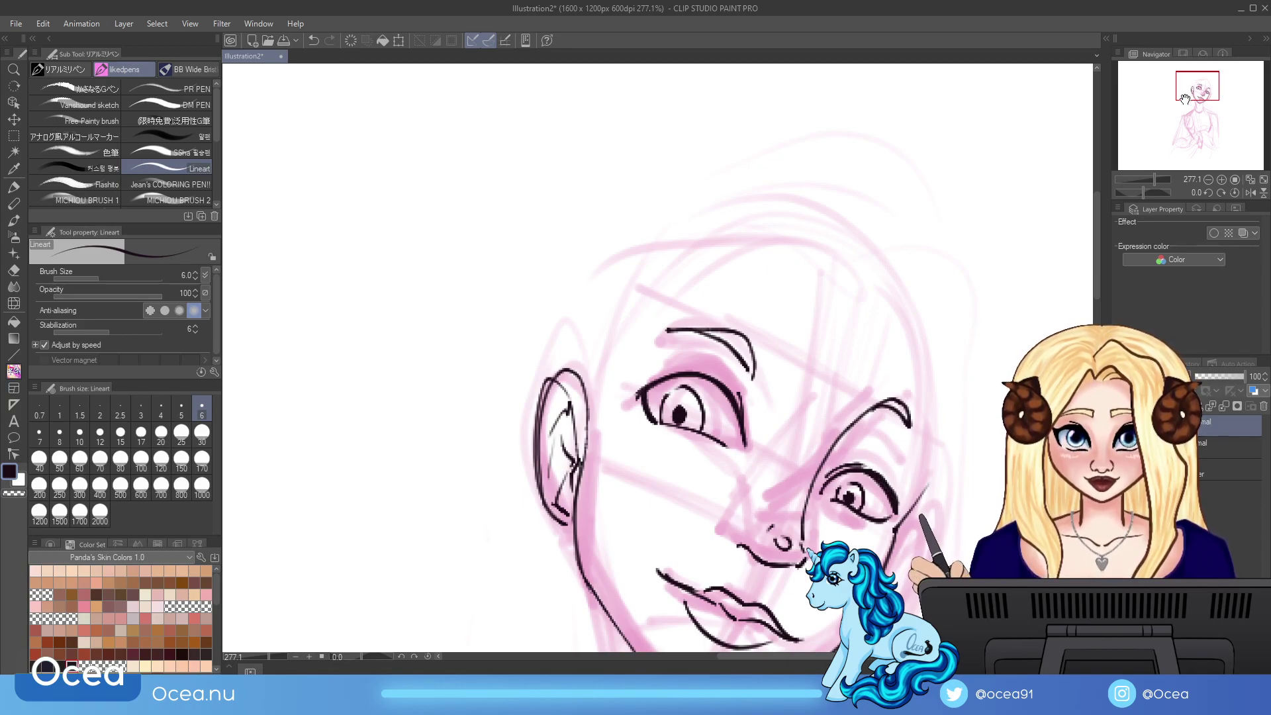
Step: Add the wing of the nose and check the face in a horizontally flipped view
left_click_drag(1198, 86, 1198, 94)
left_click_drag(721, 400, 736, 368)
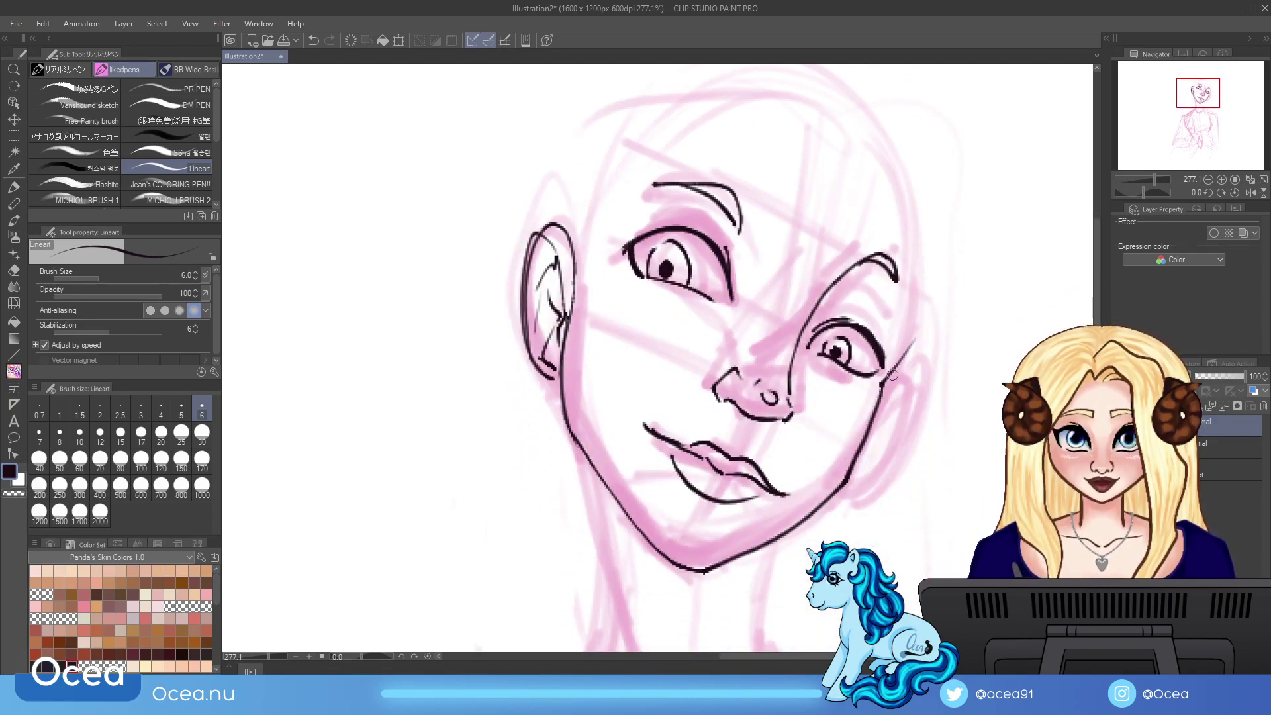
left_click(1251, 193)
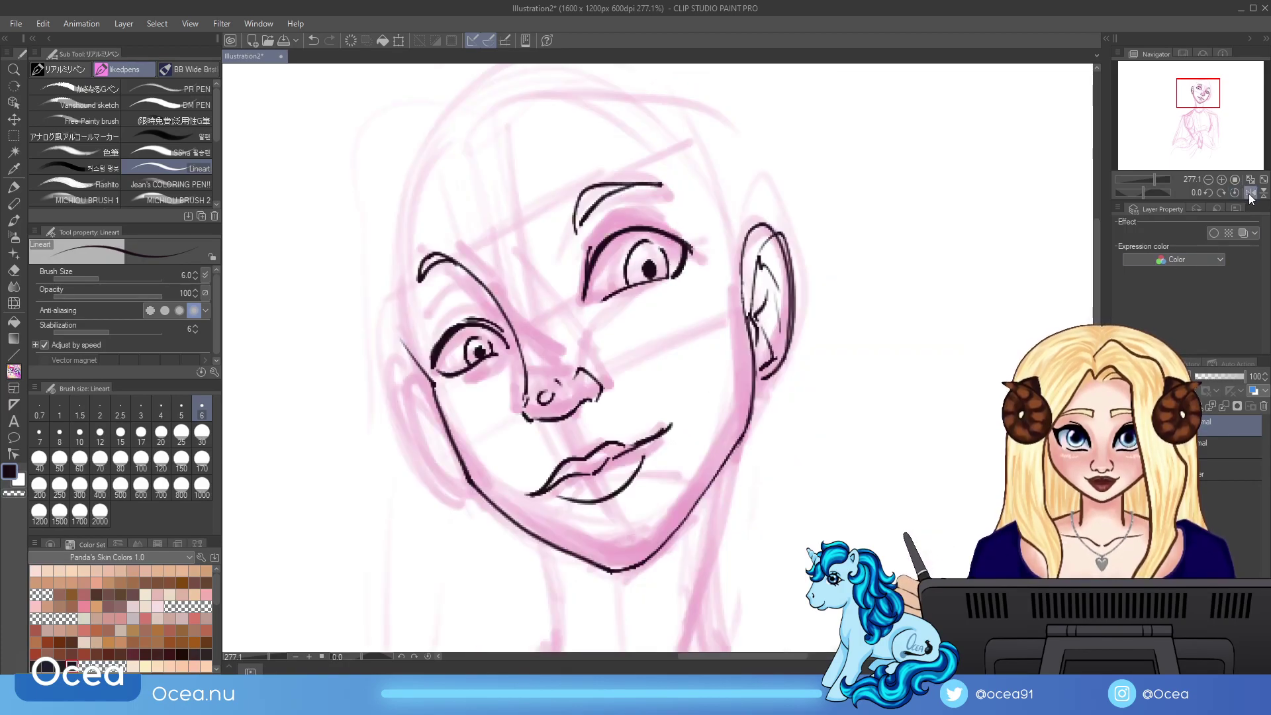
left_click(1251, 193)
Step: Ink both sides of the neck and the shoulder lines down to the upper arms
left_click_drag(1154, 178, 1150, 177)
left_click_drag(1185, 115, 1181, 121)
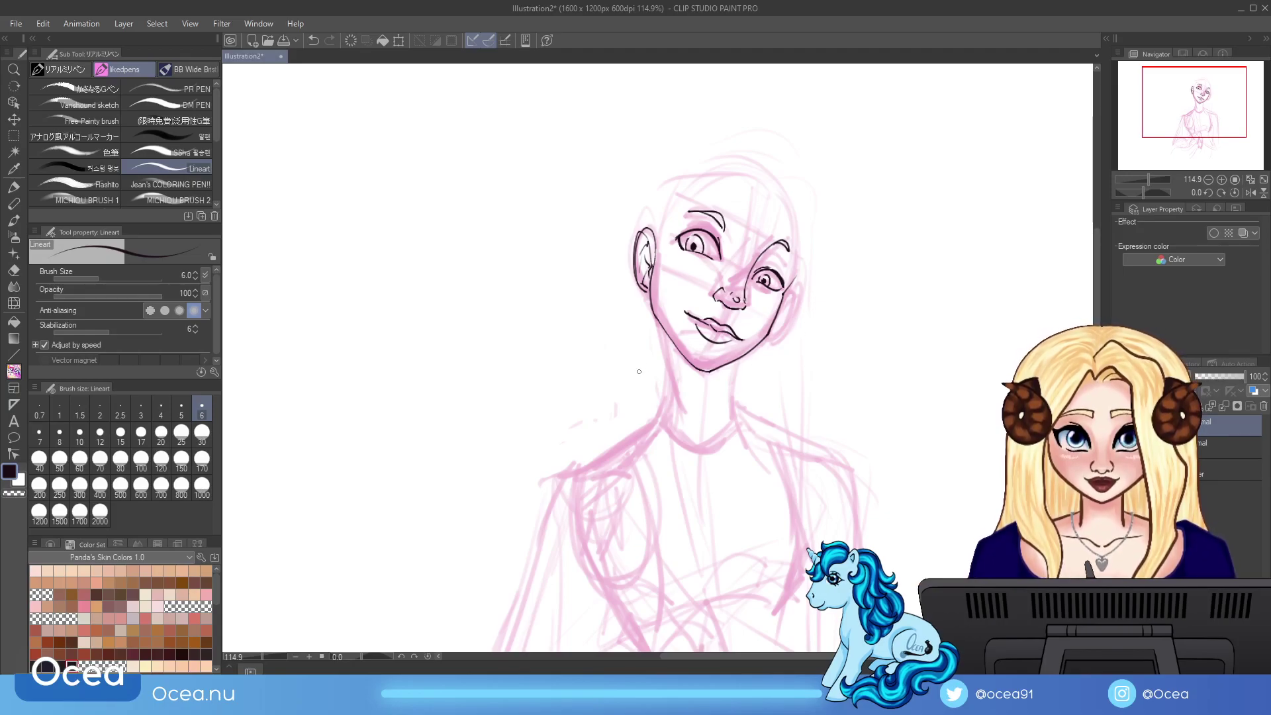
mouse_move(653, 313)
left_mouse_down()
mouse_move(670, 408)
mouse_move(663, 370)
mouse_move(664, 428)
left_mouse_up()
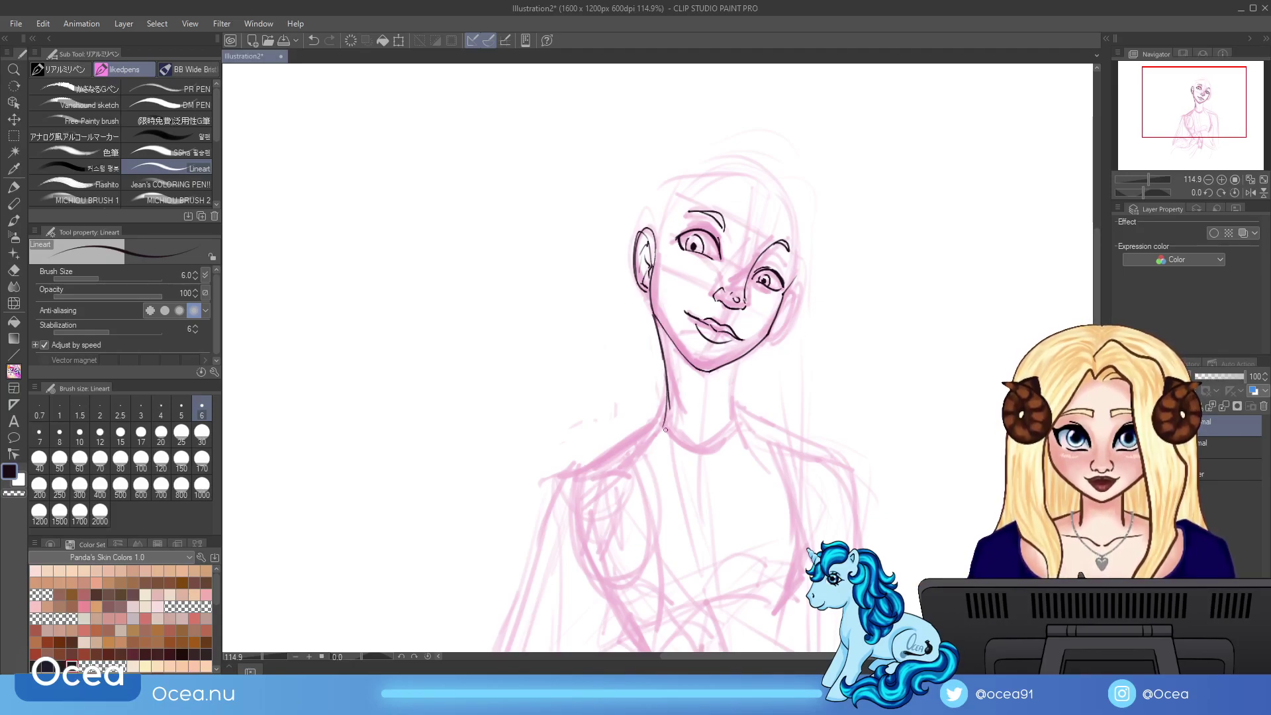
mouse_move(735, 361)
left_mouse_down()
mouse_move(728, 425)
mouse_move(728, 400)
mouse_move(745, 424)
left_mouse_up()
mouse_move(665, 414)
left_mouse_down()
mouse_move(569, 456)
mouse_move(535, 515)
left_mouse_up()
mouse_move(728, 418)
left_mouse_down()
mouse_move(844, 459)
mouse_move(866, 502)
left_mouse_up()
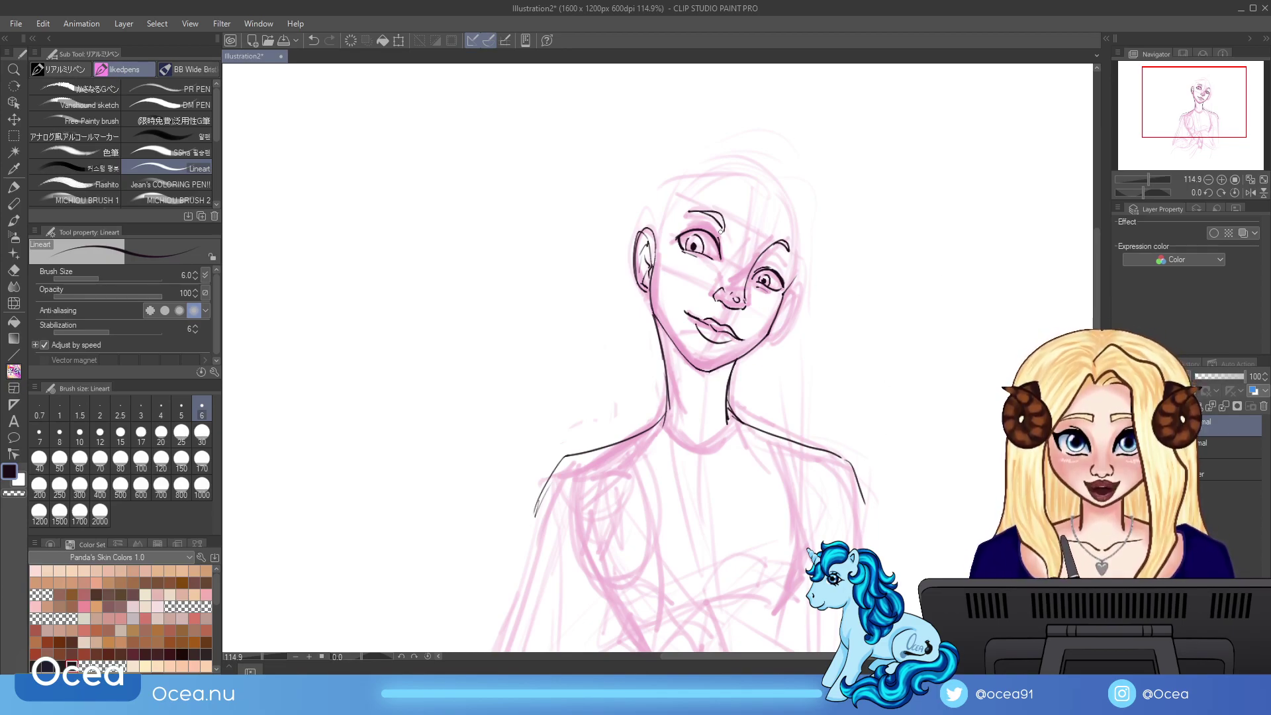
Step: Extend and thicken both eyebrows, and add short detail strokes around the nose and mouth corner
left_click_drag(694, 212, 722, 226)
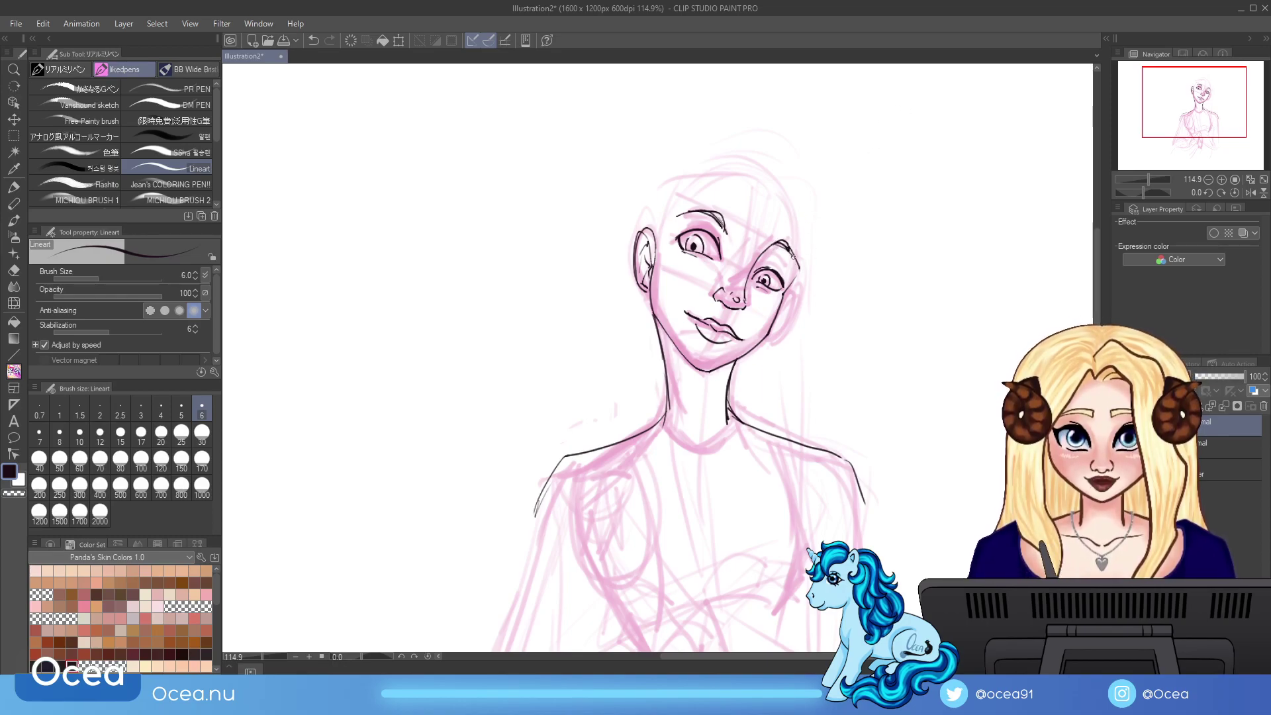
left_click_drag(1150, 179, 1154, 179)
left_click_drag(1182, 117, 1184, 111)
left_click_drag(681, 365, 794, 430)
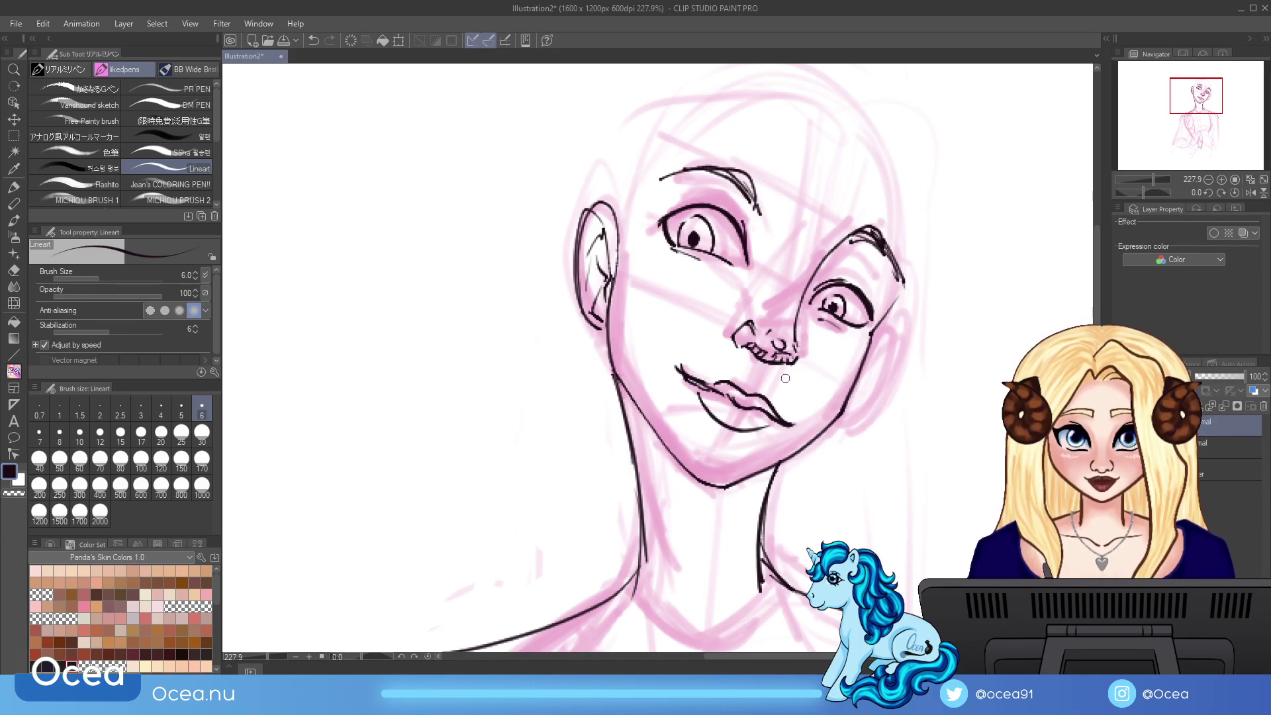
Step: Add eyelashes at the outer corners of both eyes and crease lines above the lids
mouse_move(662, 223)
left_mouse_down()
mouse_move(641, 225)
mouse_move(698, 200)
mouse_move(748, 267)
left_mouse_up()
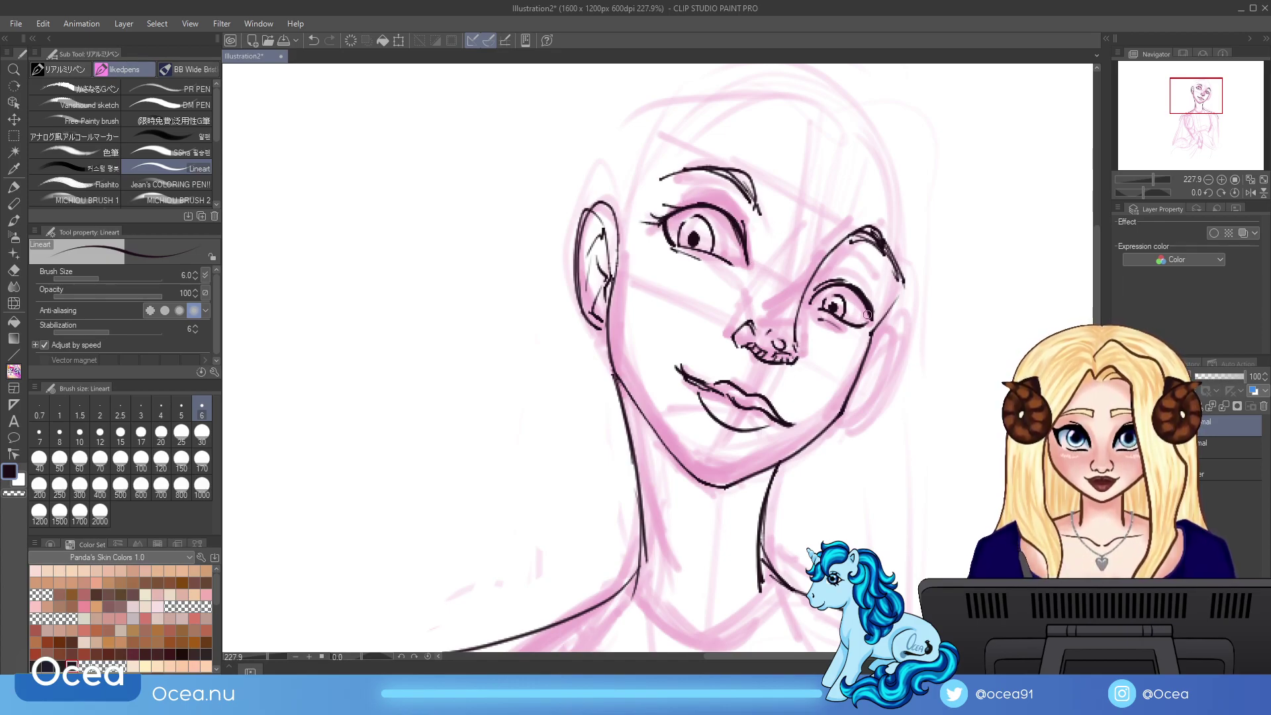
mouse_move(823, 276)
left_mouse_down()
mouse_move(858, 273)
mouse_move(873, 306)
left_mouse_up()
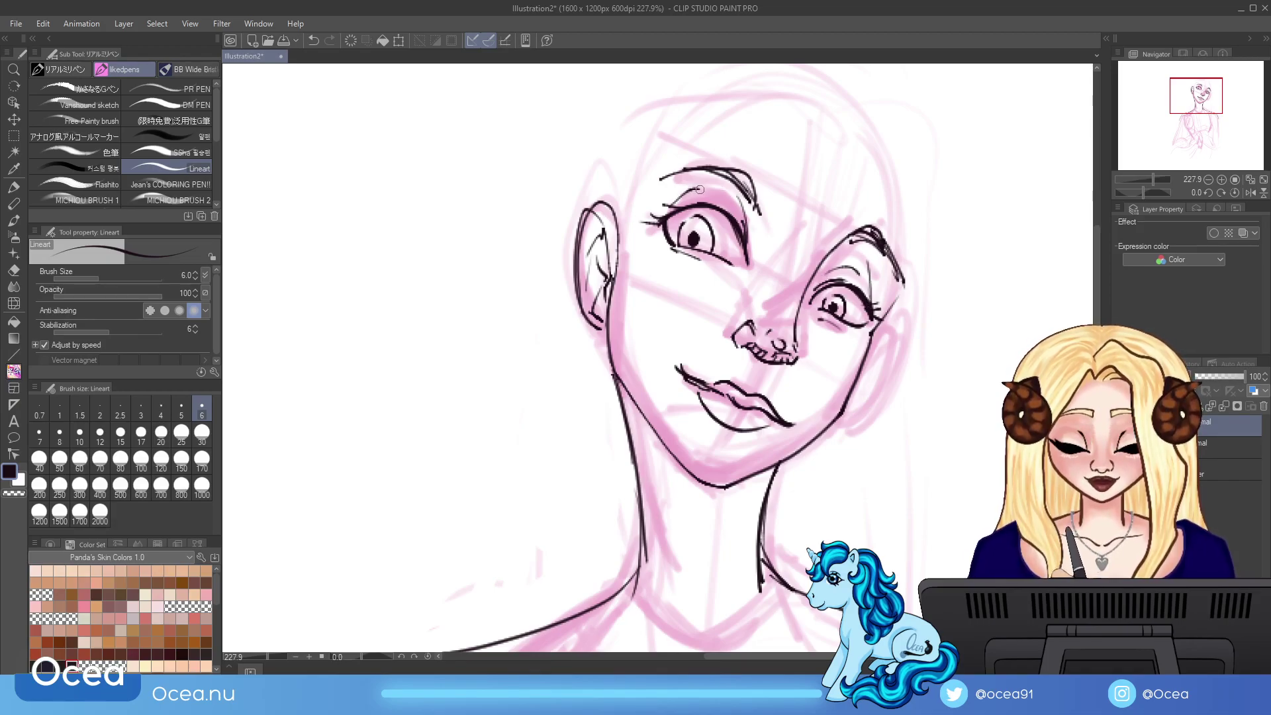
Step: Draw long hair strands falling from the parting past the smaller eye to the shoulder
left_click_drag(1153, 178, 1150, 181)
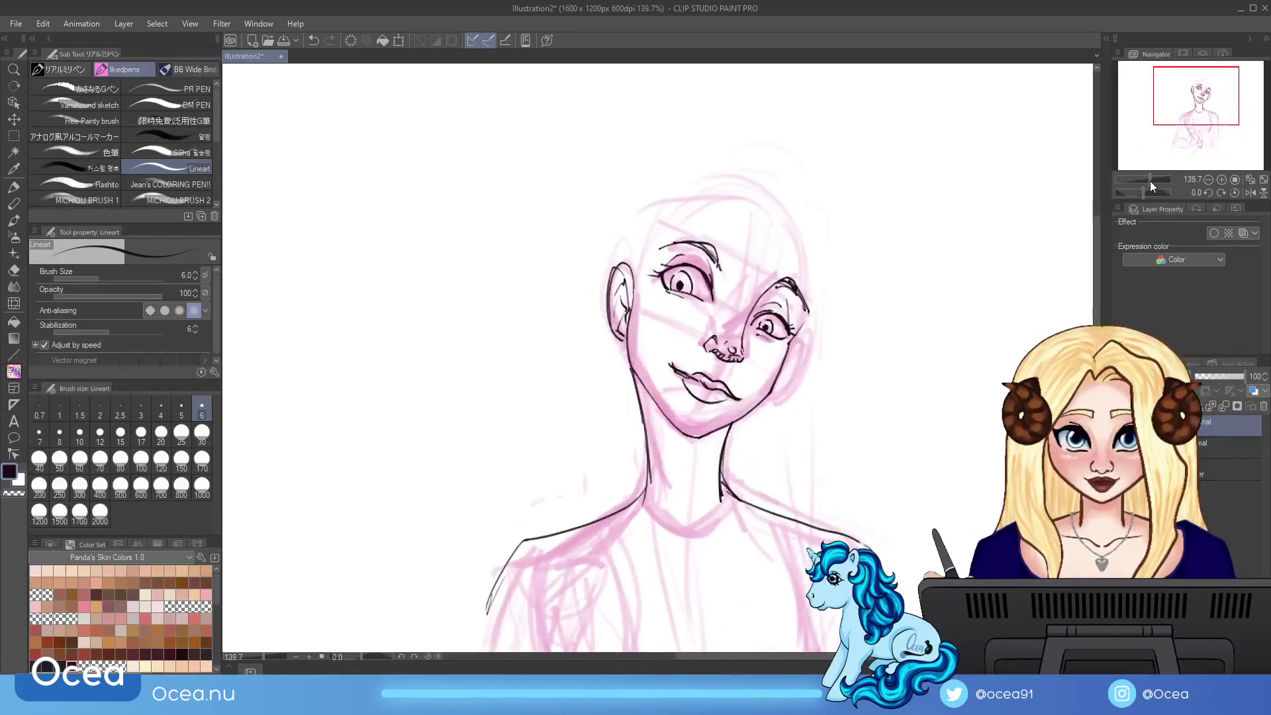
mouse_move(748, 208)
left_mouse_down()
mouse_move(819, 325)
mouse_move(788, 475)
left_mouse_up()
mouse_move(803, 326)
left_mouse_down()
mouse_move(781, 434)
mouse_move(792, 503)
left_mouse_up()
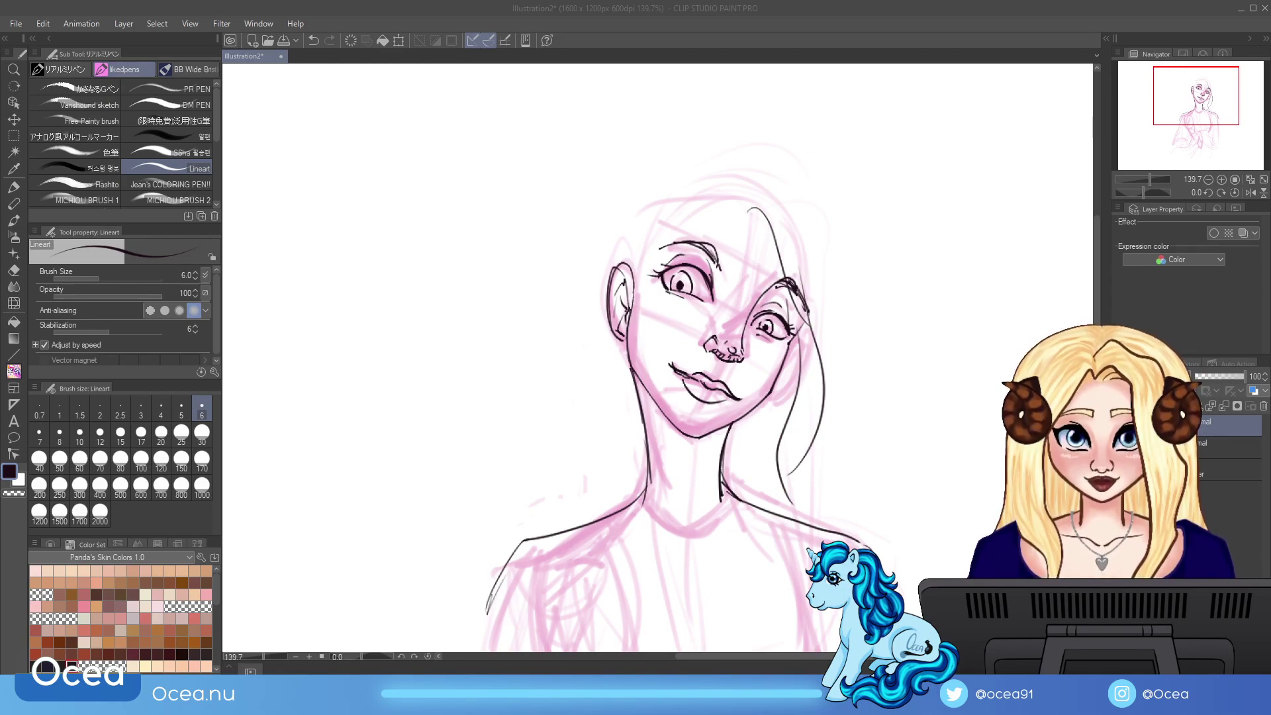
mouse_move(729, 217)
left_mouse_down()
mouse_move(752, 215)
mouse_move(770, 276)
mouse_move(807, 331)
mouse_move(786, 467)
left_mouse_up()
left_click_drag(799, 349, 757, 461)
left_click_drag(770, 395, 750, 496)
mouse_move(747, 415)
left_mouse_down()
mouse_move(739, 493)
mouse_move(748, 415)
mouse_move(757, 496)
mouse_move(772, 409)
mouse_move(771, 503)
left_mouse_up()
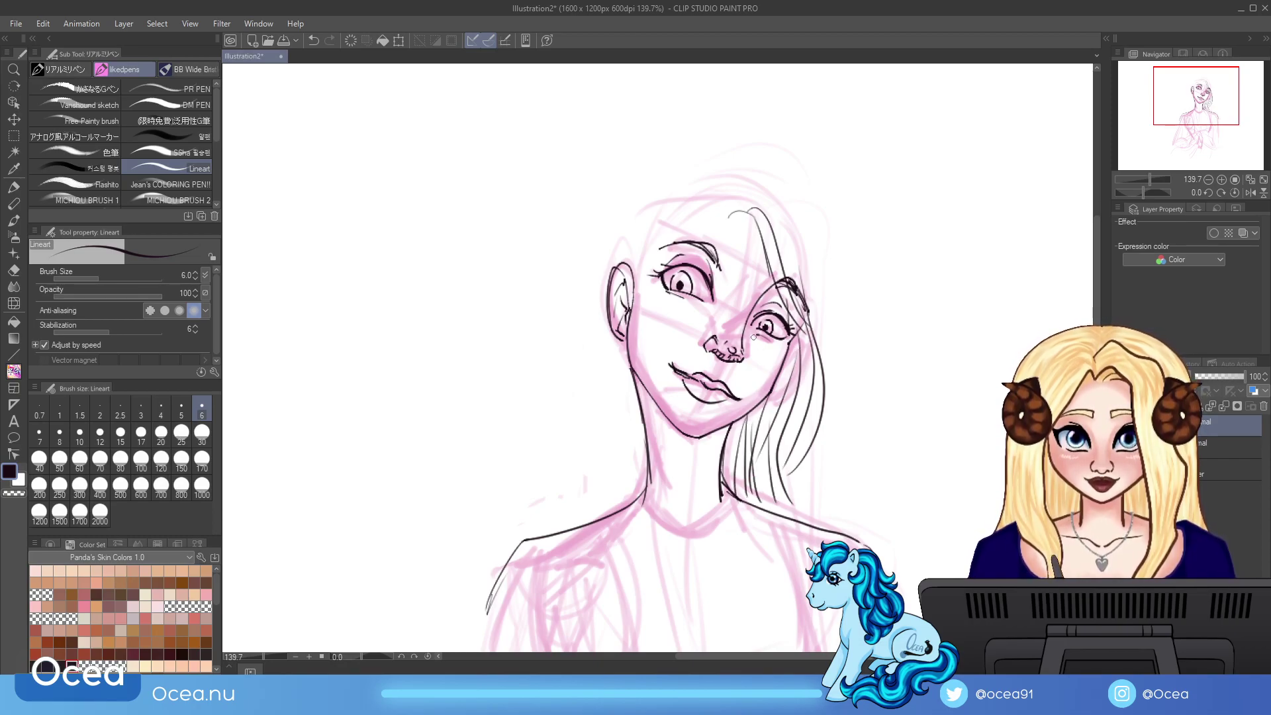
Step: Draw hair strands behind the ear down to the shoulder and outline the hair's outer silhouette around the head
mouse_move(637, 282)
left_mouse_down()
mouse_move(646, 404)
mouse_move(673, 441)
left_mouse_up()
left_click_drag(595, 354, 574, 511)
mouse_move(596, 423)
left_mouse_down()
mouse_move(618, 525)
mouse_move(616, 481)
mouse_move(645, 507)
left_mouse_up()
left_click_drag(576, 453, 587, 544)
mouse_move(684, 186)
left_mouse_down()
mouse_move(795, 156)
mouse_move(843, 271)
mouse_move(761, 162)
mouse_move(811, 228)
mouse_move(848, 430)
mouse_move(844, 523)
mouse_move(607, 212)
mouse_move(514, 545)
left_mouse_up()
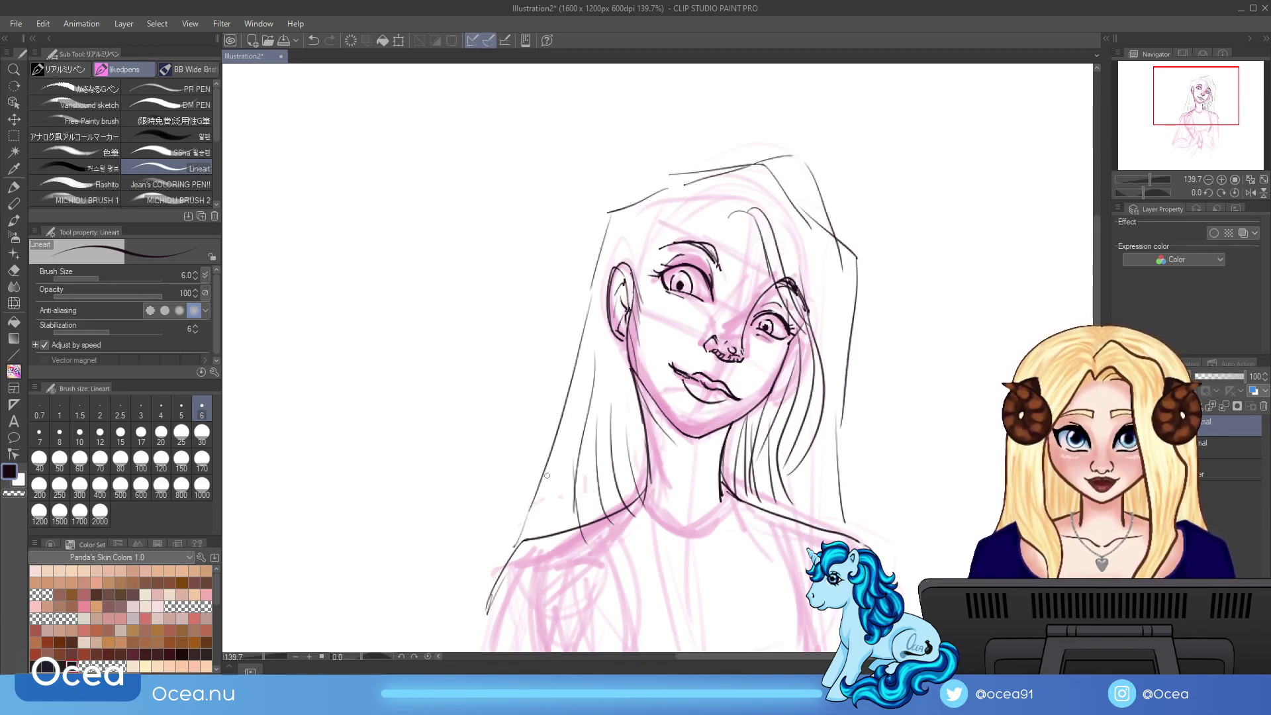
Step: Draw the front hairline and loose strands running in front of the ear along the cheek
mouse_move(633, 291)
left_mouse_down()
mouse_move(729, 209)
mouse_move(759, 208)
mouse_move(698, 220)
mouse_move(697, 192)
mouse_move(675, 227)
mouse_move(650, 355)
left_mouse_up()
left_click_drag(646, 265, 646, 397)
left_click_drag(645, 341, 681, 438)
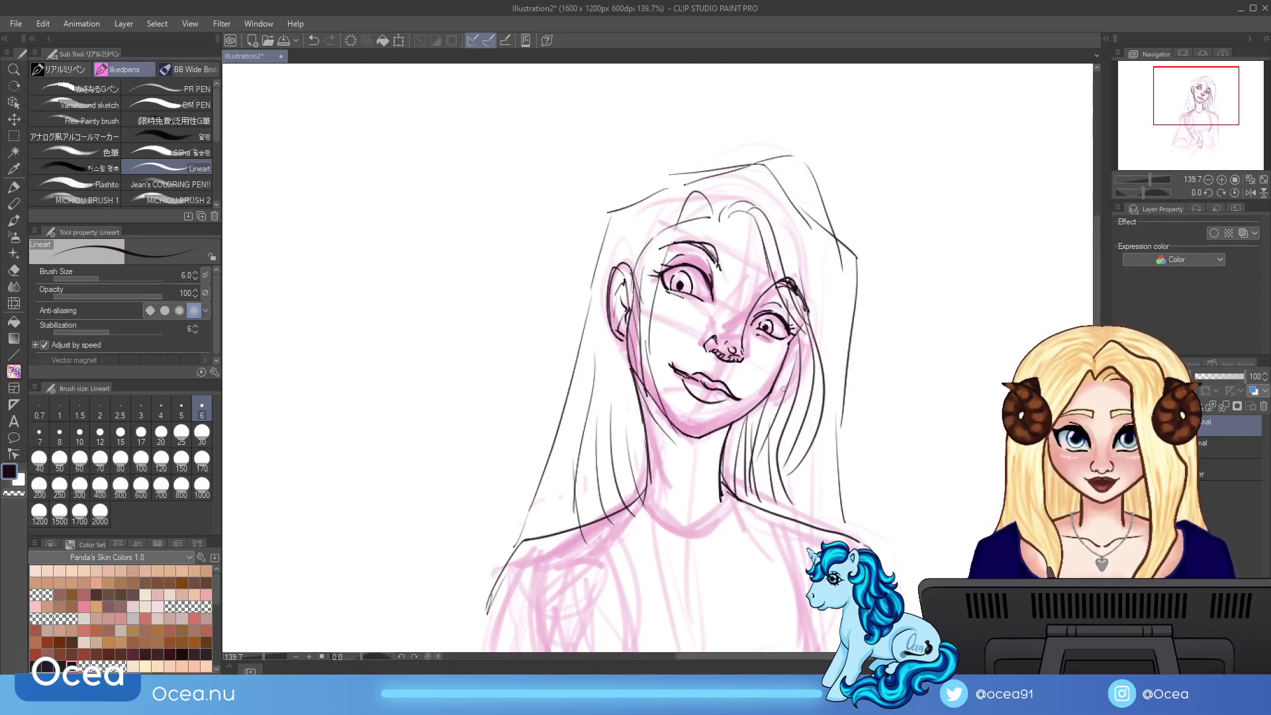
Step: Ink a line from the neck across the chest and the contours of both armpits and sides of the torso
left_click_drag(1098, 155, 1118, 211)
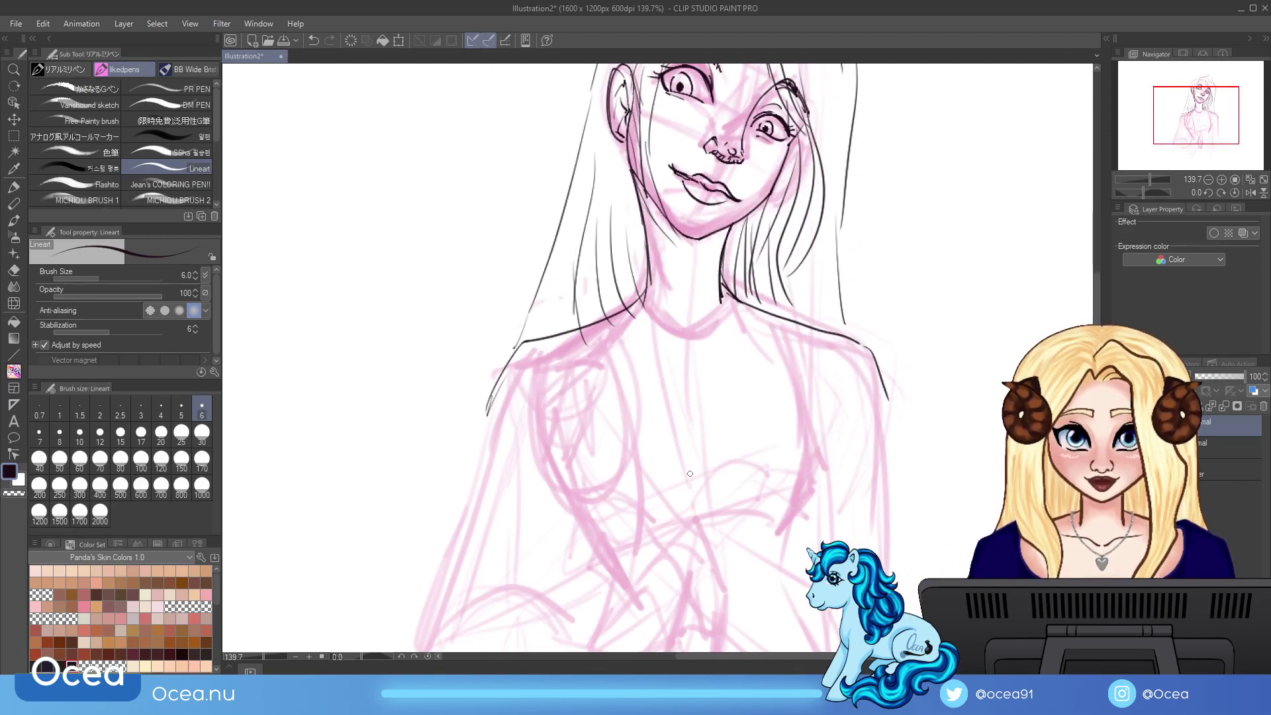
left_click_drag(727, 317, 820, 473)
left_click_drag(586, 383, 550, 515)
left_click_drag(585, 400, 550, 501)
left_click_drag(550, 501, 581, 563)
mouse_move(816, 438)
left_mouse_down()
mouse_move(832, 506)
mouse_move(808, 548)
left_mouse_up()
left_click_drag(803, 415, 827, 525)
Step: Reinforce the face contour from below the ear along the jaw toward the chin
left_click_drag(1153, 181, 1150, 181)
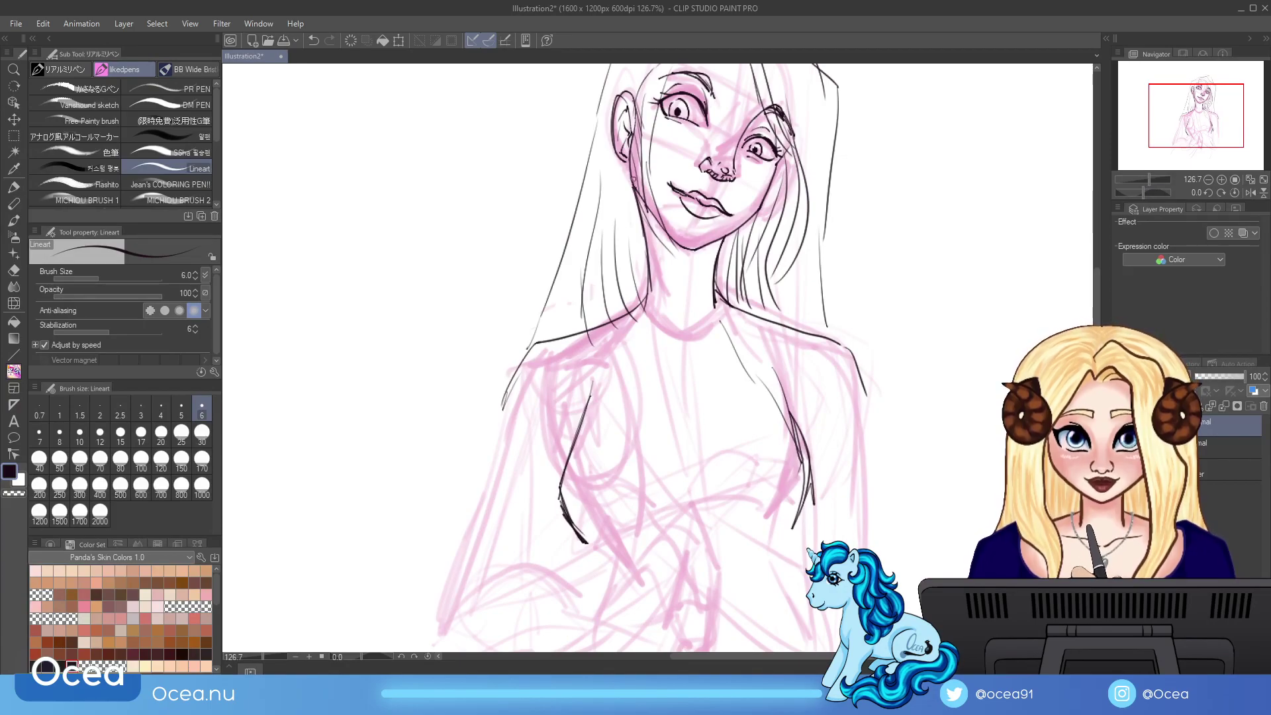
left_click_drag(629, 170, 669, 240)
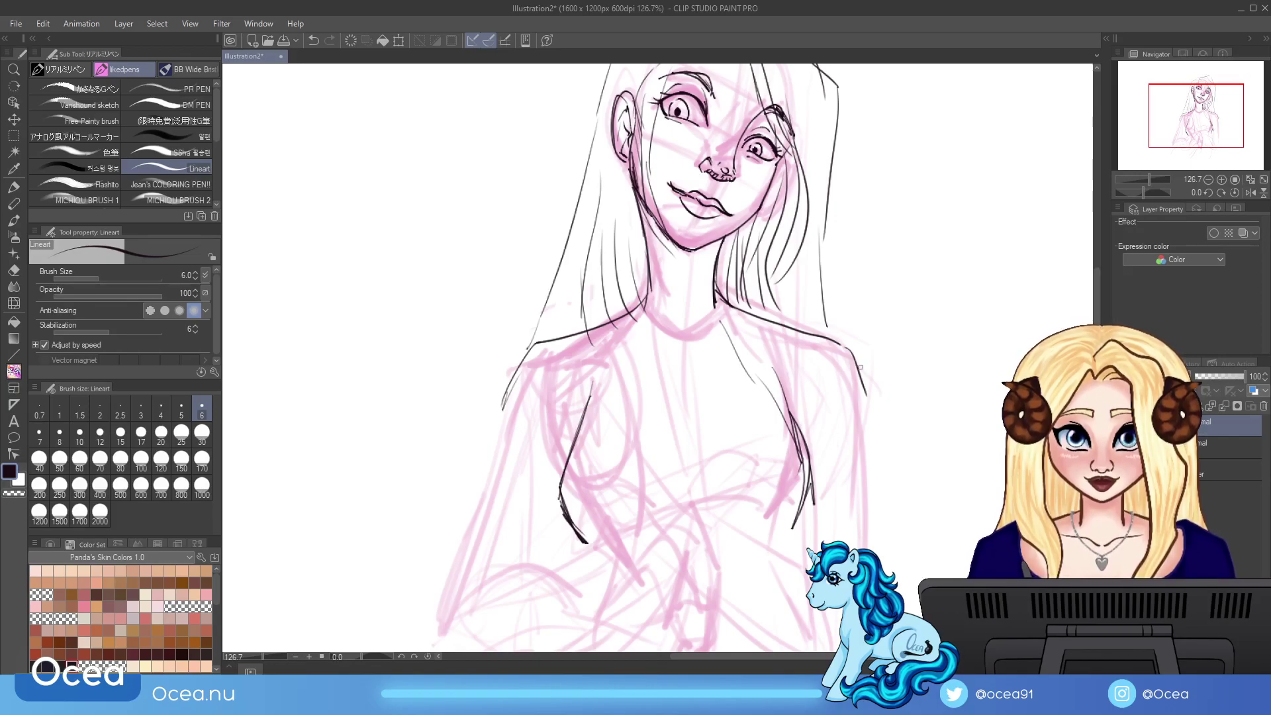
Step: Ink a short line above the clasped hands and reinforce the torso contour below the right-hand armpit
left_click_drag(1198, 125, 1194, 134)
left_click_drag(694, 359, 747, 352)
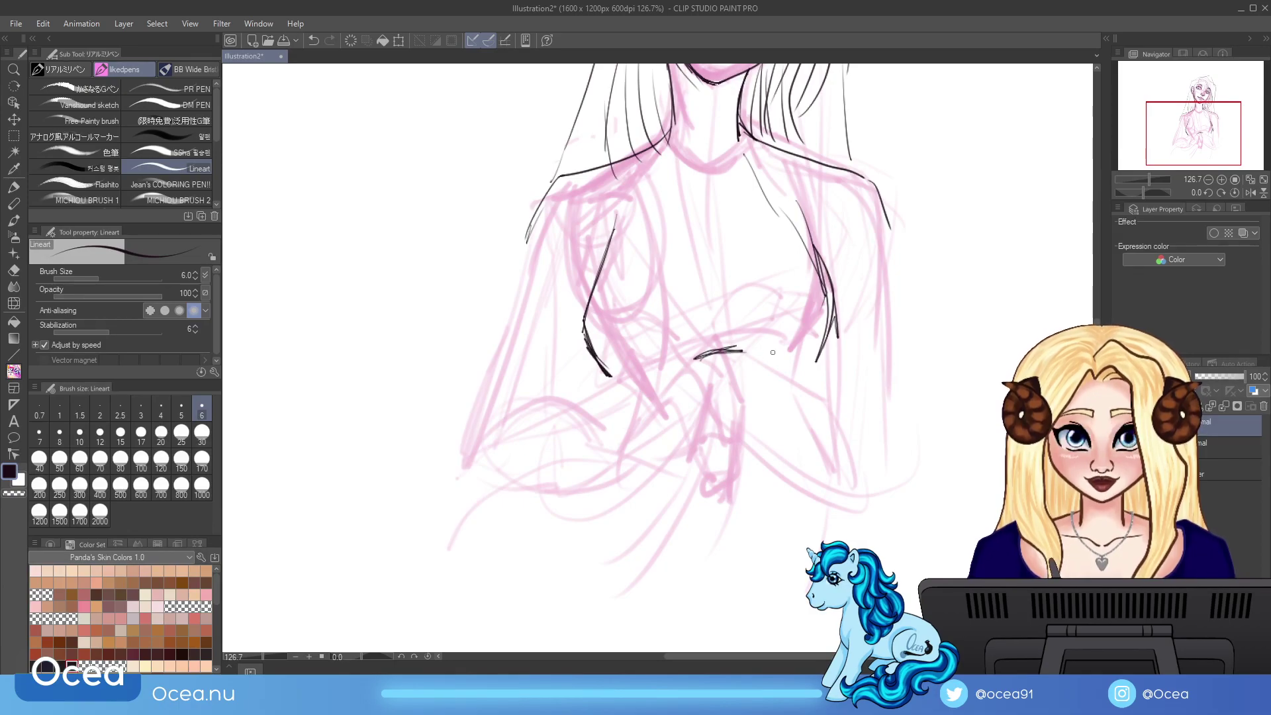
left_click_drag(828, 335, 805, 359)
left_click_drag(833, 308, 814, 356)
mouse_move(837, 272)
left_mouse_down()
mouse_move(800, 352)
mouse_move(833, 316)
left_mouse_up()
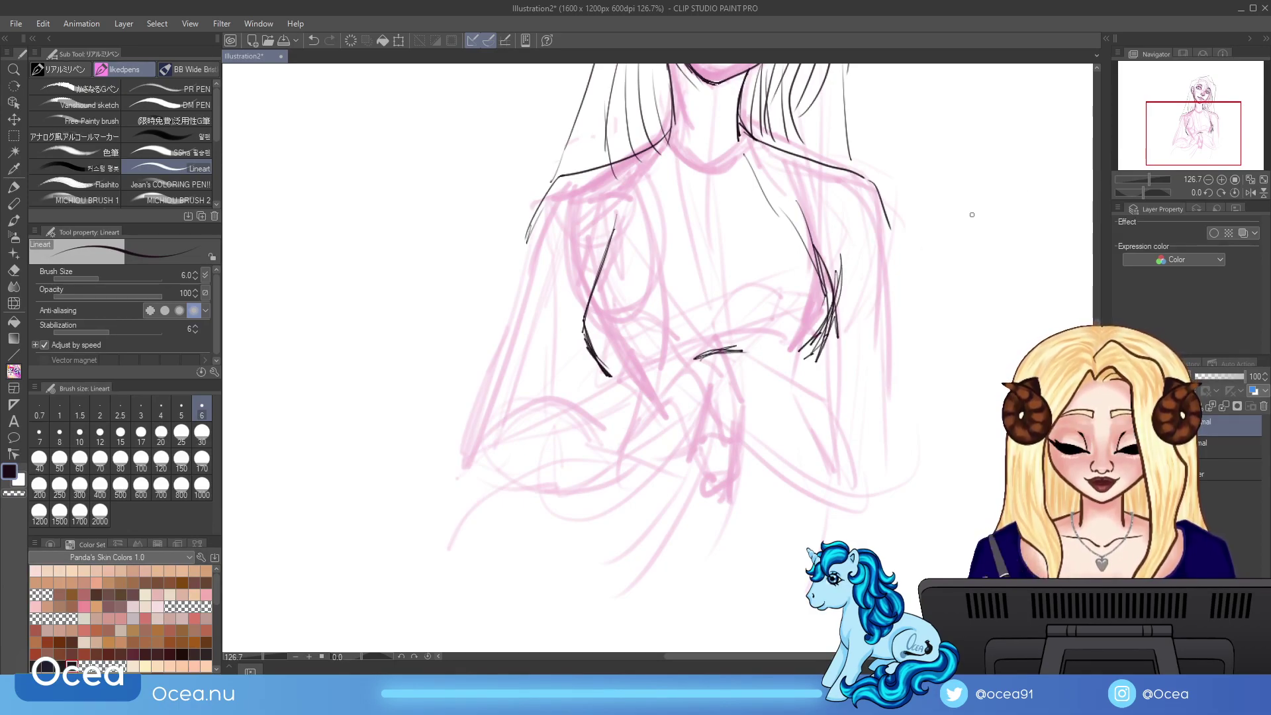
Step: Ink the outlines of the clasped hands, including the near wrist edge, knuckles and back of the second hand
mouse_move(642, 423)
left_mouse_down()
mouse_move(706, 335)
mouse_move(728, 397)
left_mouse_up()
mouse_move(709, 342)
left_mouse_down()
mouse_move(753, 405)
mouse_move(747, 388)
mouse_move(753, 428)
left_mouse_up()
mouse_move(699, 430)
left_mouse_down()
mouse_move(688, 456)
mouse_move(733, 462)
mouse_move(720, 419)
left_mouse_up()
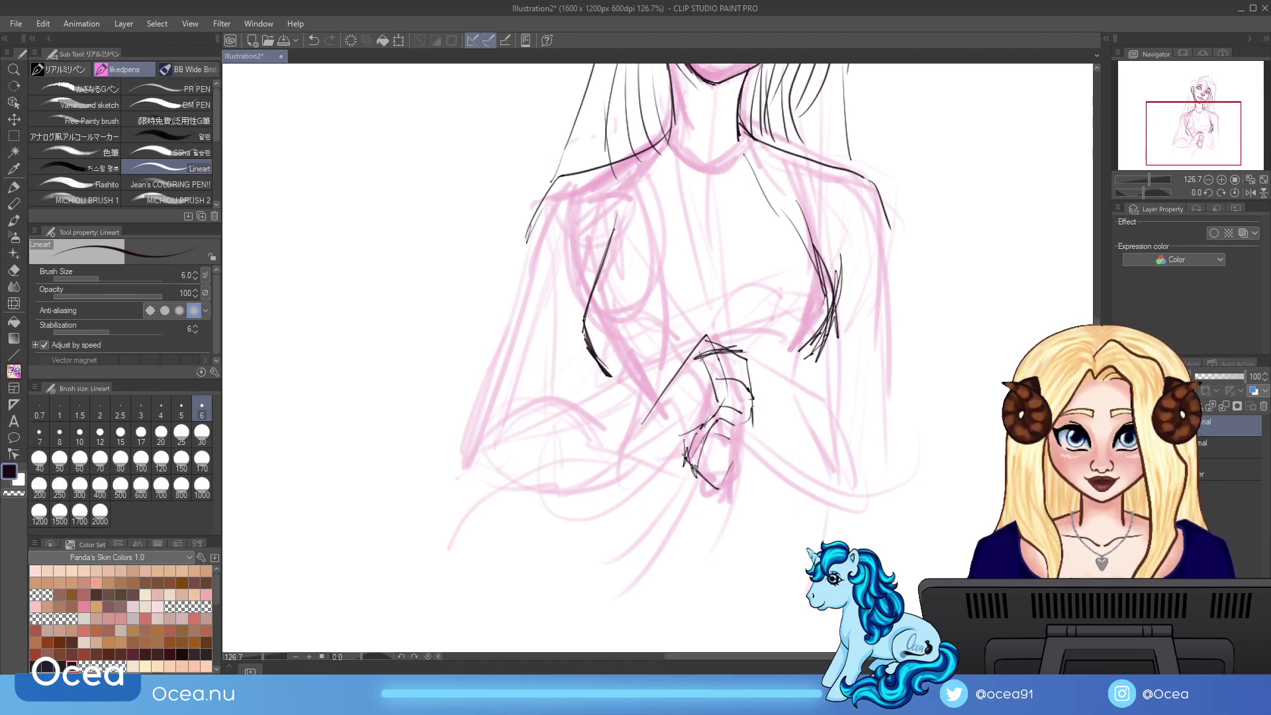
left_click_drag(730, 457, 795, 502)
left_click_drag(790, 440, 796, 489)
mouse_move(748, 384)
left_mouse_down()
mouse_move(787, 417)
mouse_move(770, 472)
left_mouse_up()
mouse_move(773, 460)
left_mouse_down()
mouse_move(751, 469)
mouse_move(765, 474)
left_mouse_up()
Step: Draw the right-hand arm from the shoulder down to the elbow and its forearm leading to the clasped hands
mouse_move(741, 466)
left_mouse_down()
mouse_move(789, 435)
mouse_move(784, 460)
mouse_move(862, 524)
left_mouse_up()
left_click_drag(781, 427, 873, 470)
left_click_drag(874, 189, 941, 459)
left_click_drag(839, 292, 828, 333)
mouse_move(838, 339)
left_mouse_down()
mouse_move(872, 422)
mouse_move(861, 388)
mouse_move(871, 409)
mouse_move(832, 451)
left_mouse_up()
mouse_move(891, 405)
left_mouse_down()
mouse_move(786, 435)
mouse_move(908, 384)
left_mouse_up()
mouse_move(858, 398)
left_mouse_down()
mouse_move(845, 408)
mouse_move(936, 421)
left_mouse_up()
left_click_drag(939, 425, 772, 495)
Step: Erase the excess lines below the right-hand forearm and redraw its lower edge from elbow to wrist
left_click_drag(1152, 181, 1151, 180)
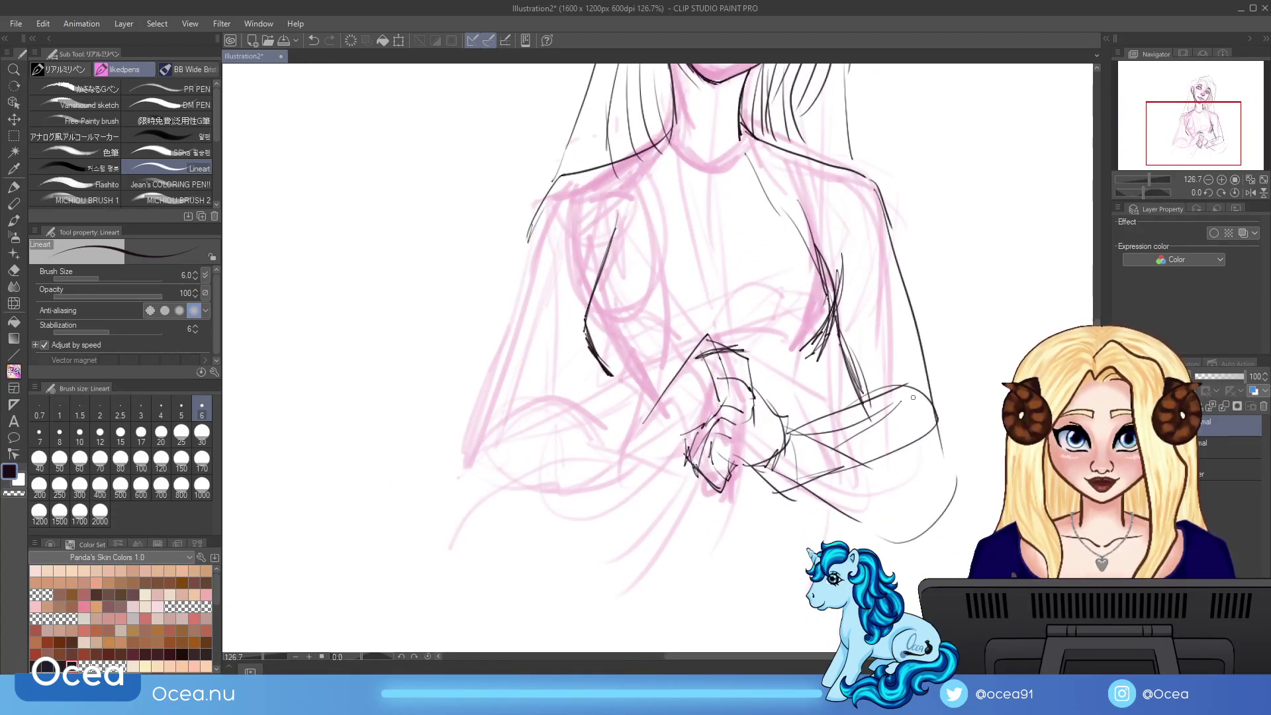
left_click_drag(824, 503, 983, 473)
mouse_move(935, 519)
left_mouse_down()
mouse_move(797, 478)
mouse_move(760, 489)
mouse_move(807, 490)
mouse_move(812, 431)
mouse_move(781, 463)
mouse_move(801, 427)
left_mouse_up()
mouse_move(772, 472)
left_mouse_down()
mouse_move(918, 463)
mouse_move(937, 401)
mouse_move(785, 431)
left_mouse_up()
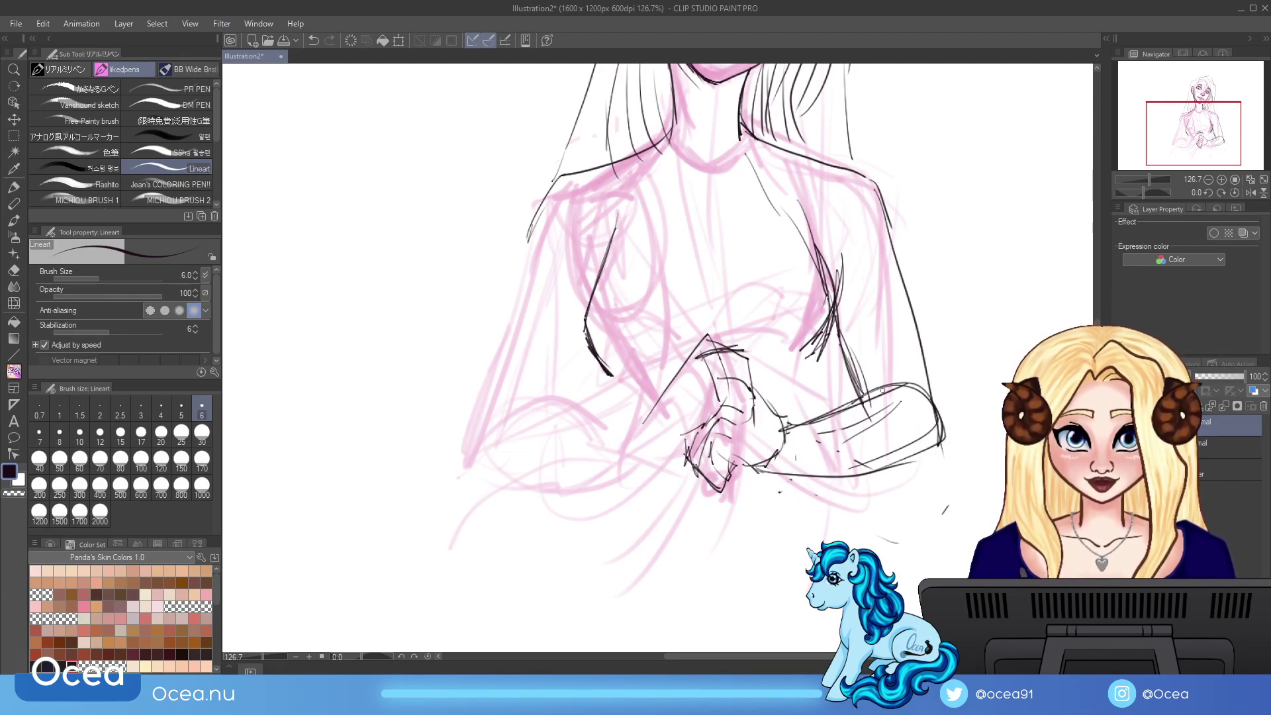
Step: Ink the left-hand arm with its rounded forearm, the waist on both sides and the flaring hip lines
mouse_move(656, 410)
left_mouse_down()
mouse_move(665, 454)
mouse_move(461, 489)
left_mouse_up()
mouse_move(464, 457)
left_mouse_down()
mouse_move(516, 434)
mouse_move(666, 412)
left_mouse_up()
mouse_move(497, 432)
left_mouse_down()
mouse_move(646, 413)
mouse_move(545, 224)
mouse_move(514, 327)
mouse_move(563, 397)
mouse_move(546, 440)
left_mouse_up()
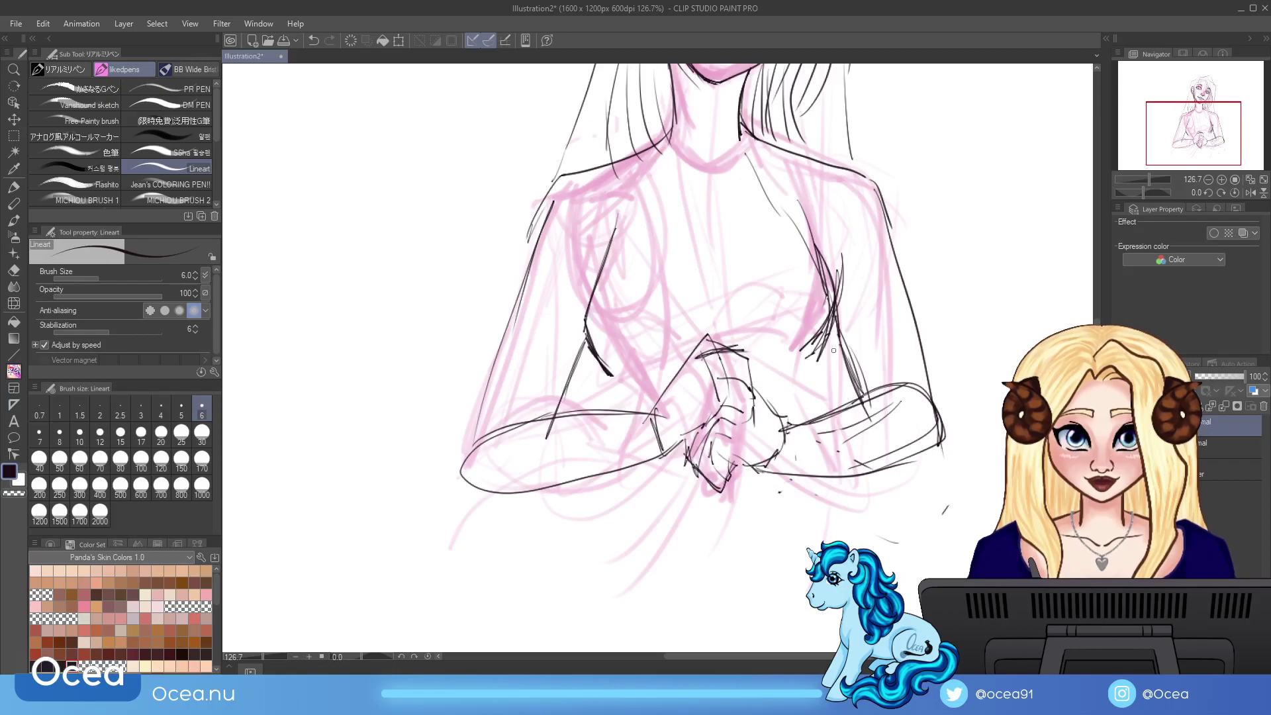
left_click_drag(813, 374, 820, 414)
mouse_move(618, 374)
left_mouse_down()
mouse_move(654, 381)
mouse_move(640, 371)
mouse_move(682, 349)
mouse_move(618, 389)
mouse_move(631, 410)
left_mouse_up()
left_click_drag(586, 481, 507, 569)
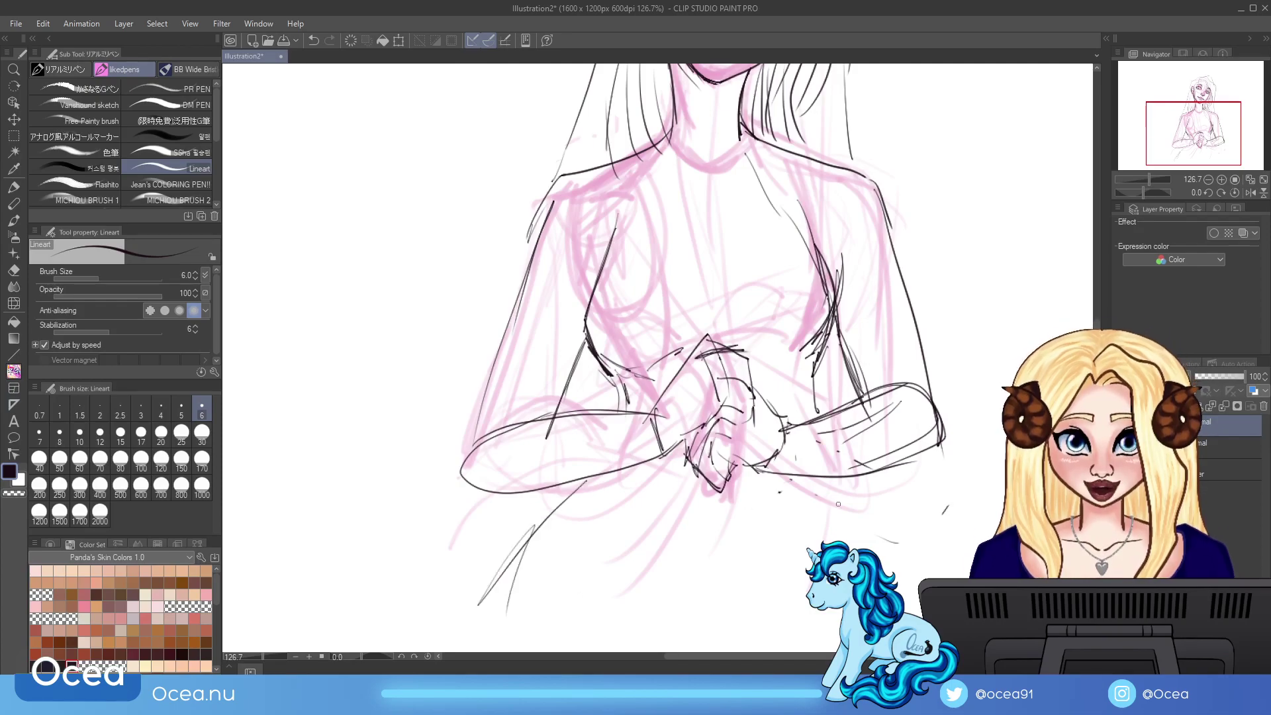
Step: Mark the left-hand wrist, draw a V-shaped neckline below the neck and reinforce the left-hand hip line
left_click_drag(1186, 132, 1189, 98)
left_click_drag(1147, 179, 1148, 184)
left_click_drag(1171, 142, 1171, 159)
left_click_drag(652, 428, 659, 454)
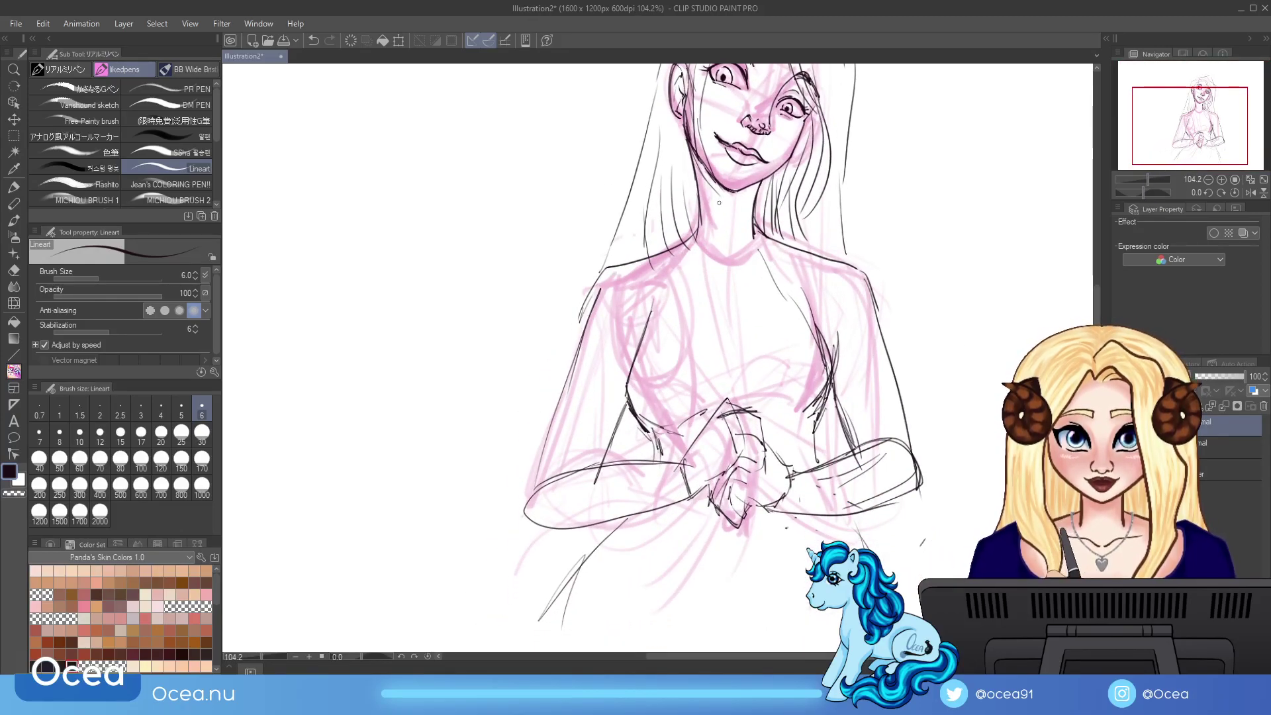
mouse_move(758, 242)
left_mouse_down()
mouse_move(780, 289)
mouse_move(738, 295)
left_mouse_up()
left_click_drag(616, 522, 549, 650)
Step: Define the individual fingers and knuckles of the clasped hands
mouse_move(735, 441)
left_mouse_down()
mouse_move(770, 463)
mouse_move(762, 482)
left_mouse_up()
left_click_drag(758, 482, 772, 478)
mouse_move(766, 468)
left_mouse_down()
mouse_move(776, 477)
mouse_move(758, 479)
left_mouse_up()
mouse_move(737, 434)
left_mouse_down()
mouse_move(775, 471)
mouse_move(754, 424)
mouse_move(772, 456)
left_mouse_up()
left_click_drag(721, 405, 754, 434)
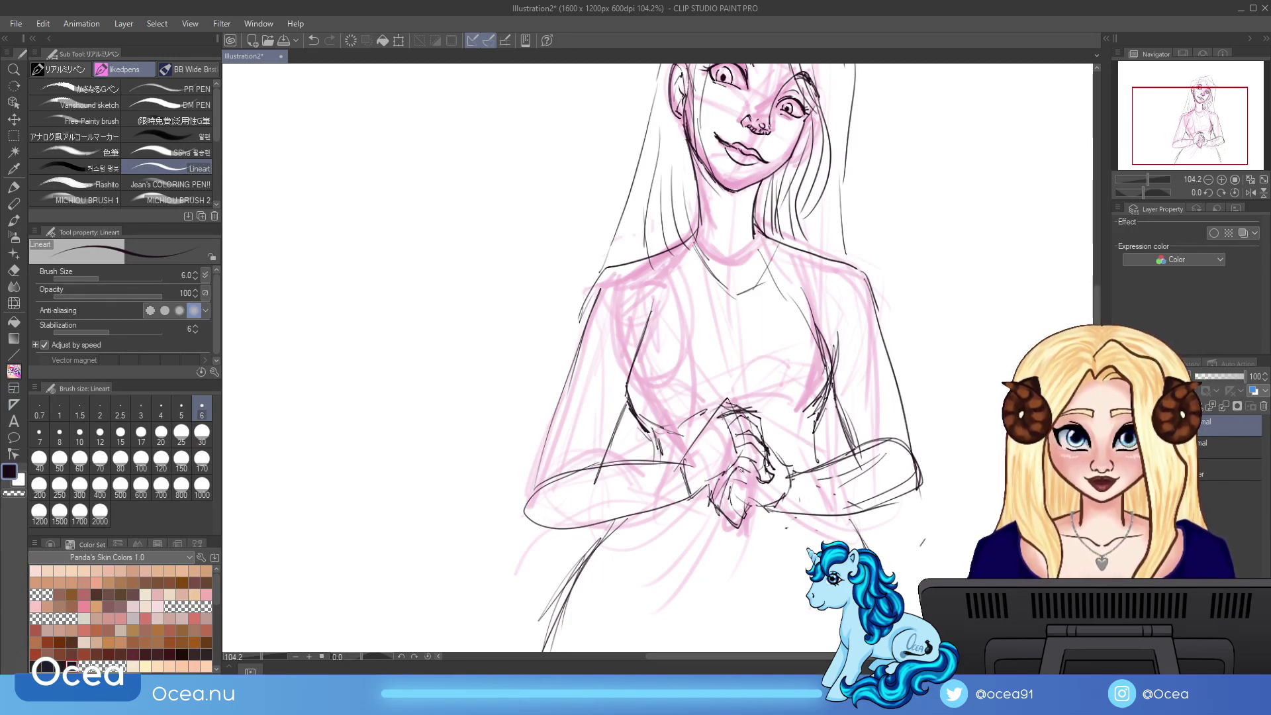
Step: Reinforce the right-hand forearm's edges, the elbow and the inner line of the upper arm
mouse_move(742, 515)
left_mouse_down()
mouse_move(745, 494)
mouse_move(766, 514)
mouse_move(786, 493)
mouse_move(780, 509)
mouse_move(853, 508)
left_mouse_up()
mouse_move(784, 478)
left_mouse_down()
mouse_move(896, 446)
mouse_move(904, 459)
left_mouse_up()
mouse_move(867, 468)
left_mouse_down()
mouse_move(895, 462)
mouse_move(898, 495)
left_mouse_up()
left_click_drag(902, 487, 882, 504)
left_click_drag(866, 428, 871, 459)
Step: Strengthen the side and lower contours of the bust and hatch a shadow on the neck under the chin
mouse_move(802, 266)
left_mouse_down()
mouse_move(836, 358)
mouse_move(827, 392)
left_mouse_up()
mouse_move(647, 287)
left_mouse_down()
mouse_move(622, 384)
mouse_move(632, 410)
left_mouse_up()
mouse_move(635, 416)
left_mouse_down()
mouse_move(676, 438)
mouse_move(811, 416)
mouse_move(820, 435)
left_mouse_up()
mouse_move(694, 153)
left_mouse_down()
mouse_move(702, 188)
mouse_move(747, 232)
left_mouse_up()
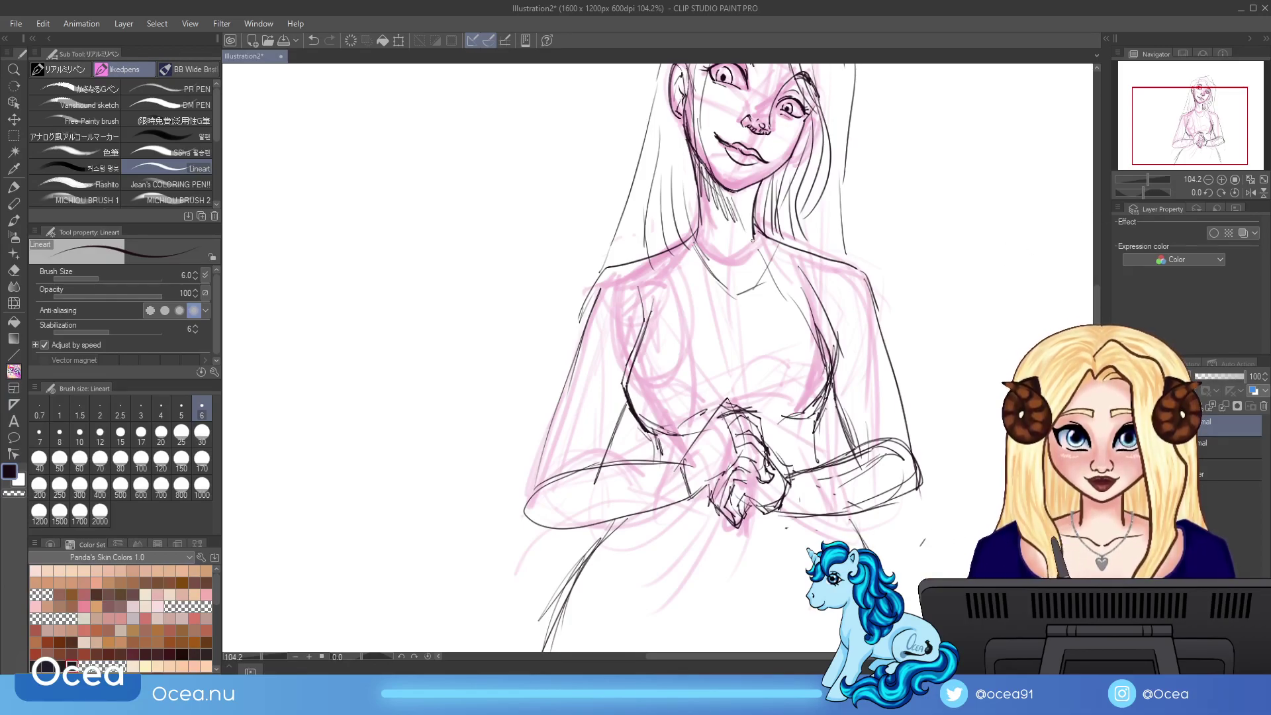
Step: Extend the hair in long outer strands from the head down past both elbows
left_click_drag(1148, 178, 1149, 178)
left_click_drag(1180, 122, 1180, 112)
left_click_drag(1147, 180, 1144, 178)
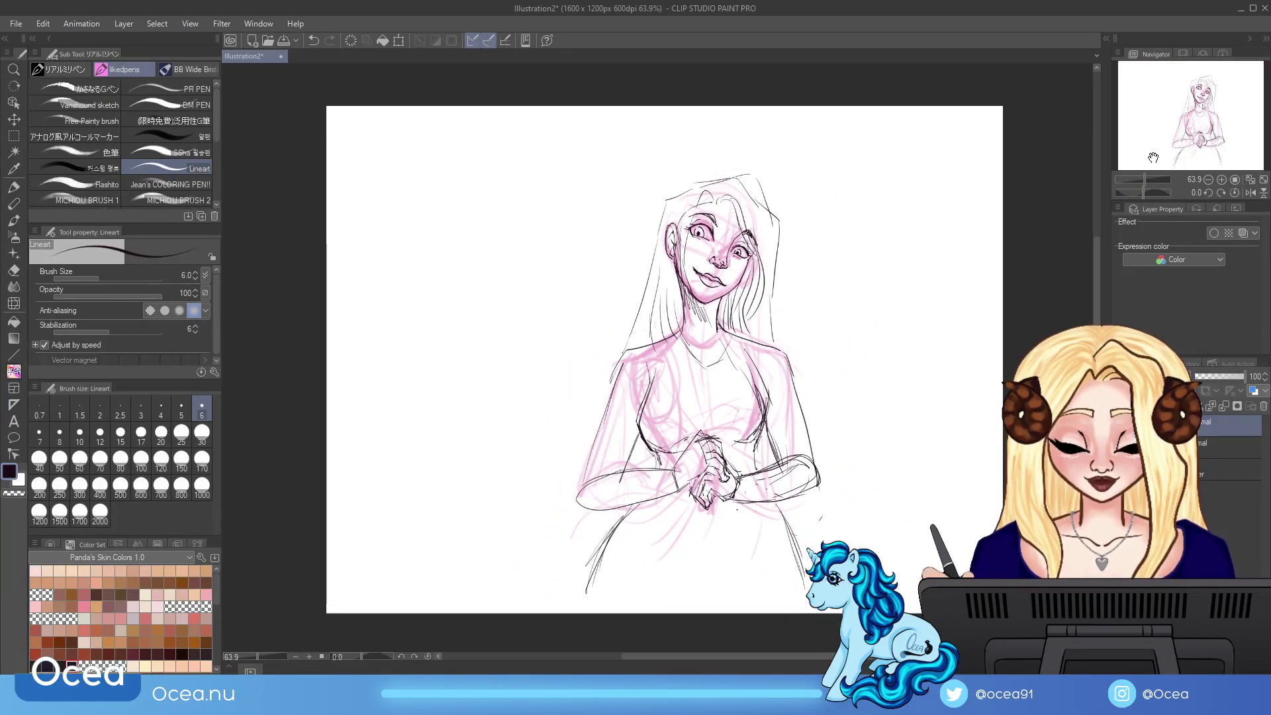
mouse_move(699, 182)
left_mouse_down()
mouse_move(649, 210)
mouse_move(622, 328)
mouse_move(573, 414)
mouse_move(748, 189)
mouse_move(798, 265)
mouse_move(827, 397)
mouse_move(818, 541)
left_mouse_up()
mouse_move(613, 344)
left_mouse_down()
mouse_move(568, 447)
mouse_move(565, 536)
mouse_move(591, 563)
left_mouse_up()
mouse_move(831, 412)
left_mouse_down()
mouse_move(849, 450)
mouse_move(816, 548)
left_mouse_up()
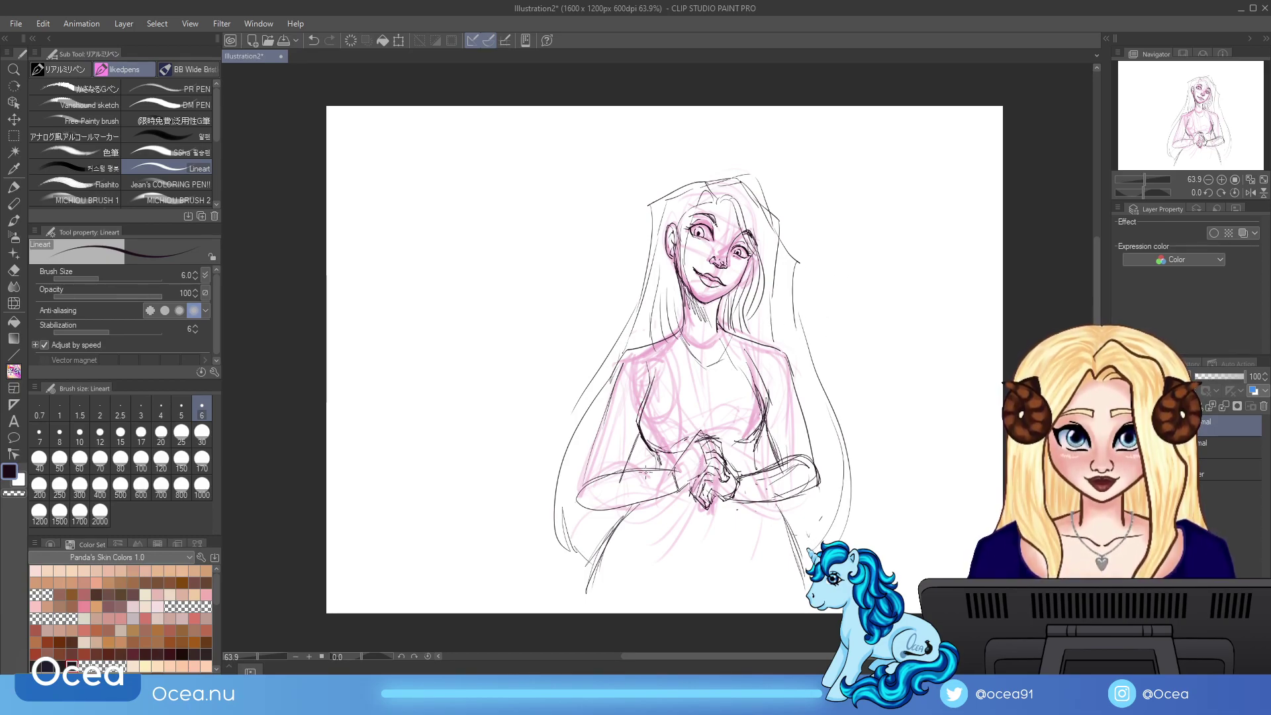
Step: Reinforce the left-hand forearm and elbow, and check the line art with the pink sketch layer briefly hidden
mouse_move(670, 467)
left_mouse_down()
mouse_move(596, 474)
mouse_move(585, 498)
mouse_move(616, 512)
mouse_move(689, 484)
mouse_move(590, 515)
left_mouse_up()
left_click_drag(593, 447, 578, 515)
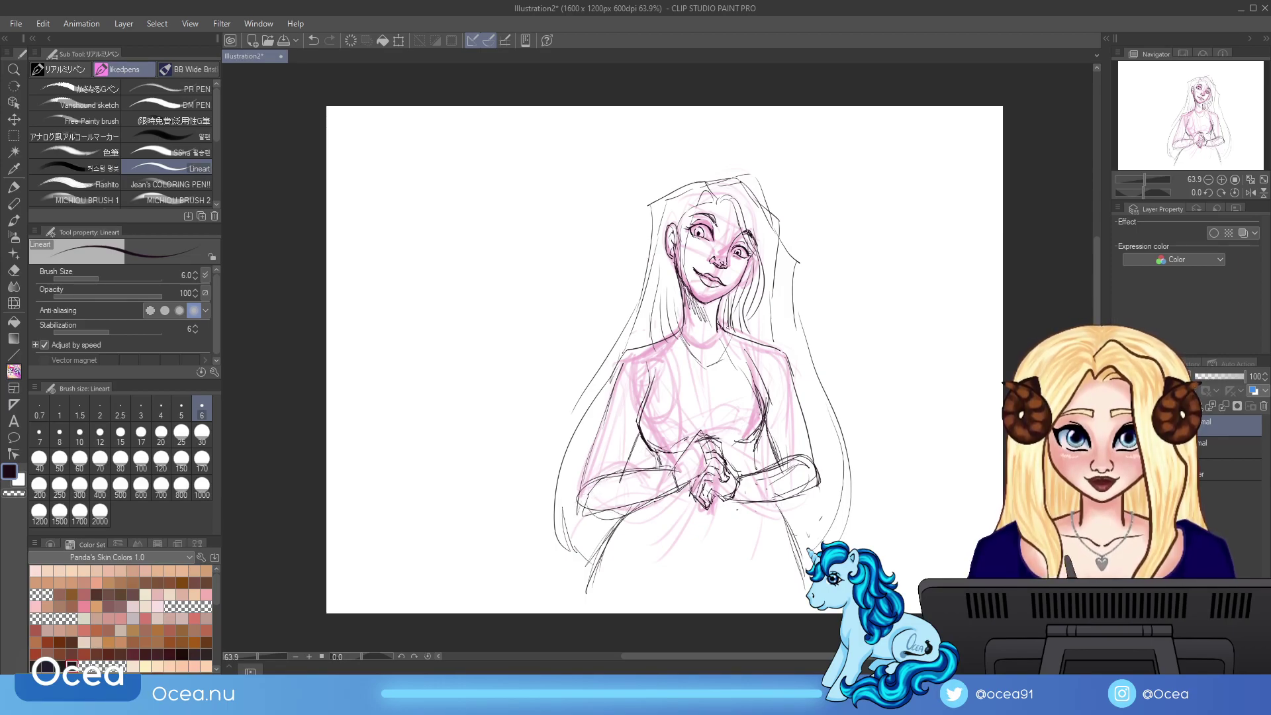
left_click(1120, 447)
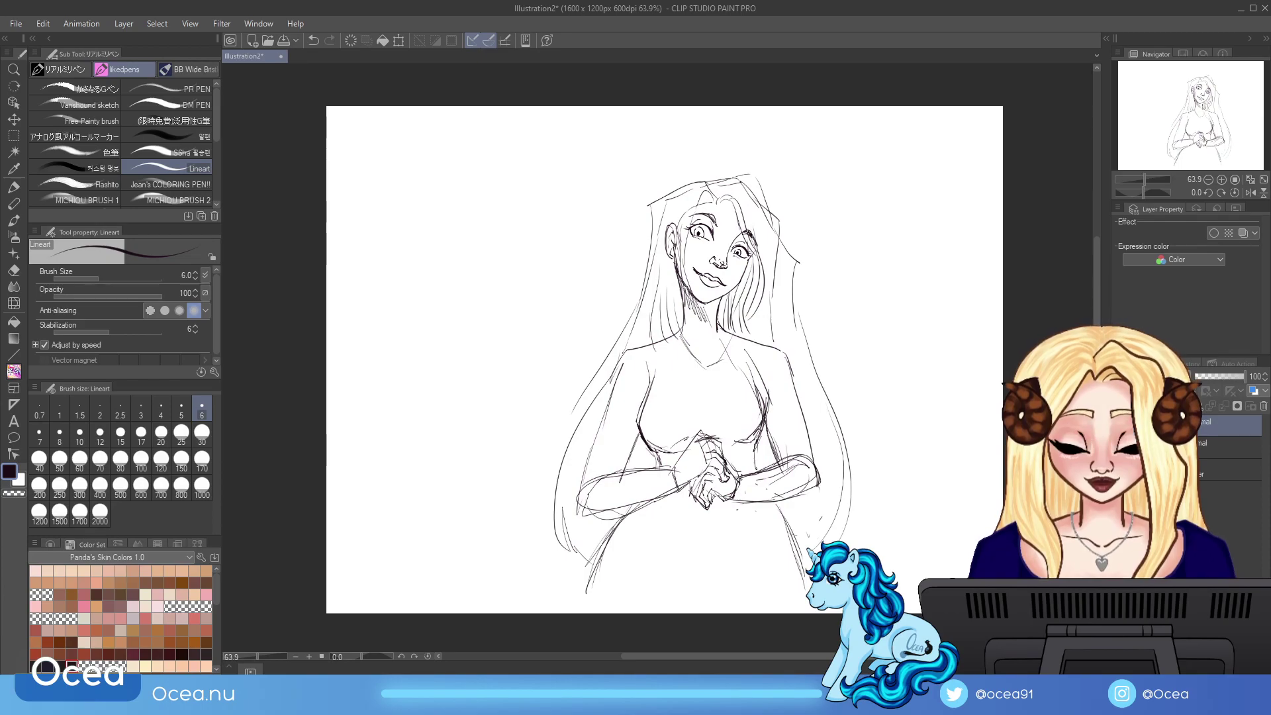
left_click(1121, 448)
Step: Erase the flaring hip lines and redraw narrower ones running from the waist to the canvas's lower edge
left_click_drag(757, 448, 784, 612)
left_click_drag(764, 540, 778, 600)
mouse_move(647, 505)
left_mouse_down()
mouse_move(604, 549)
mouse_move(606, 585)
left_mouse_up()
left_click_drag(614, 524, 603, 613)
left_click_drag(609, 516, 587, 615)
left_click_drag(602, 557, 585, 614)
mouse_move(783, 519)
left_mouse_down()
mouse_move(795, 563)
mouse_move(796, 529)
mouse_move(817, 521)
left_mouse_up()
left_click_drag(615, 527, 589, 617)
left_click_drag(603, 563, 605, 623)
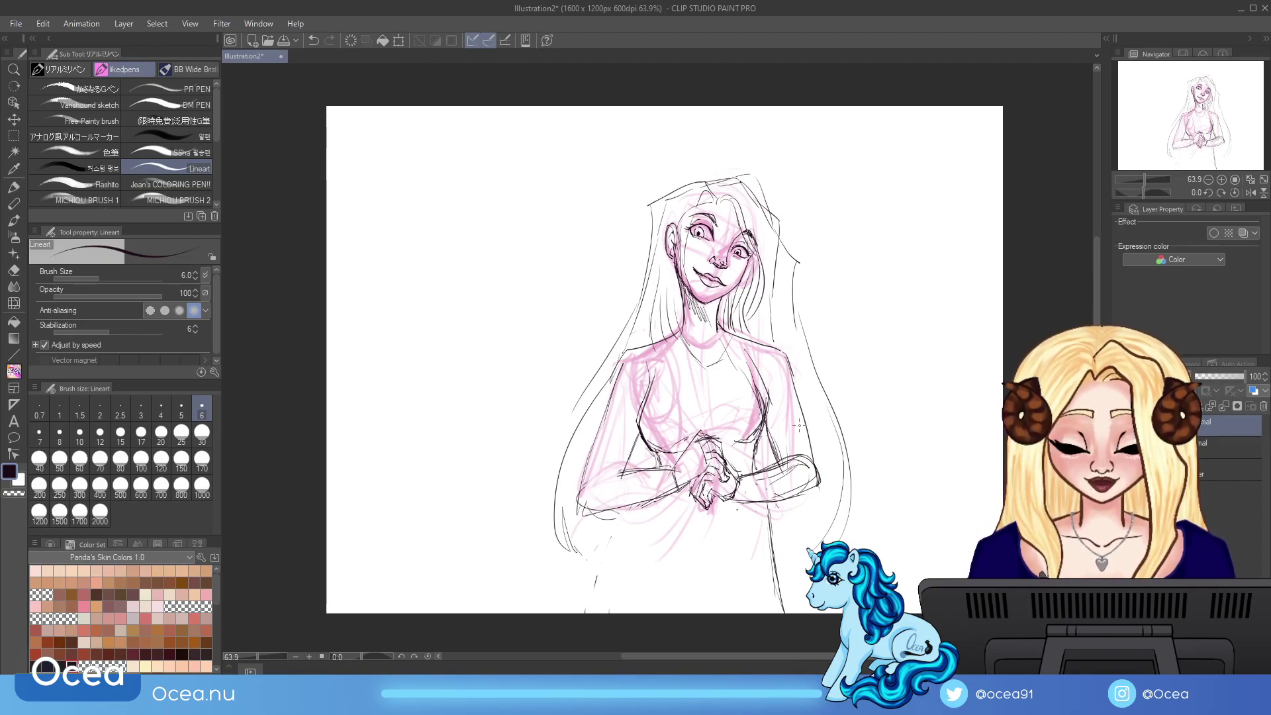
left_click_drag(634, 511, 594, 609)
left_click_drag(767, 505, 777, 613)
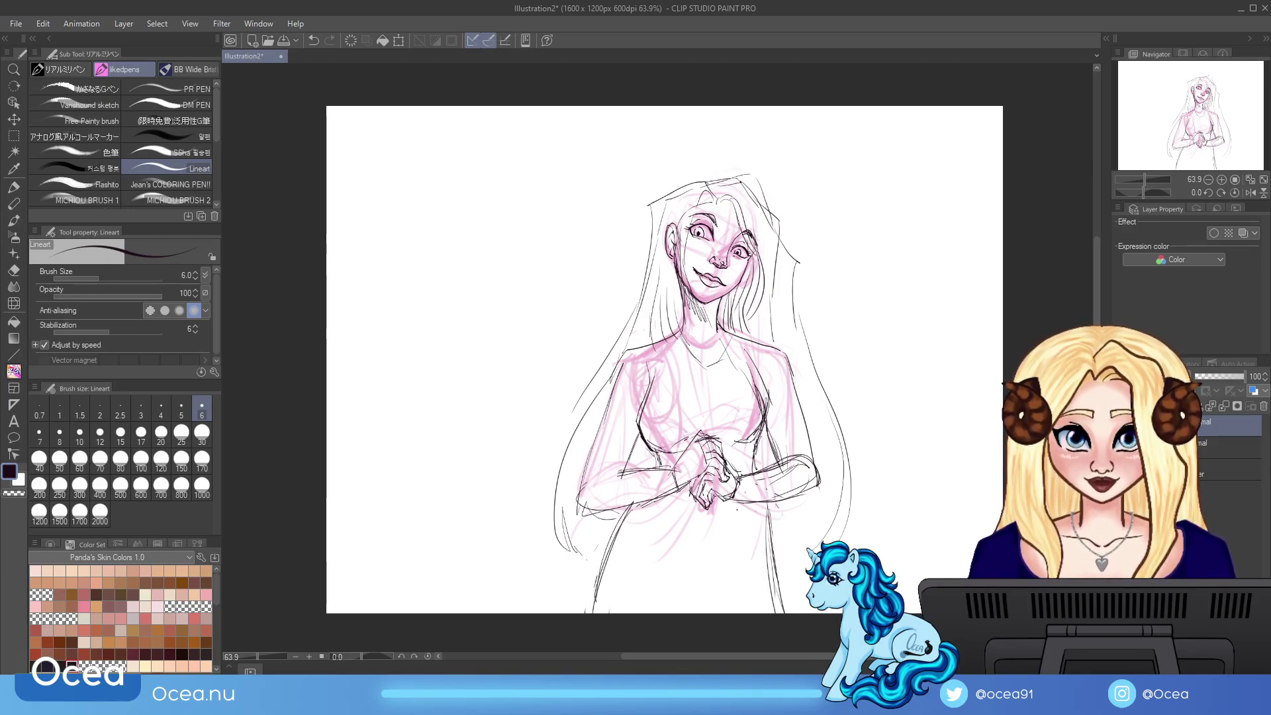
Step: Correct the left-hand elbow, forearm and shoulder line while viewing the canvas mirrored, and restore the normal view
left_click_drag(1146, 180, 1146, 180)
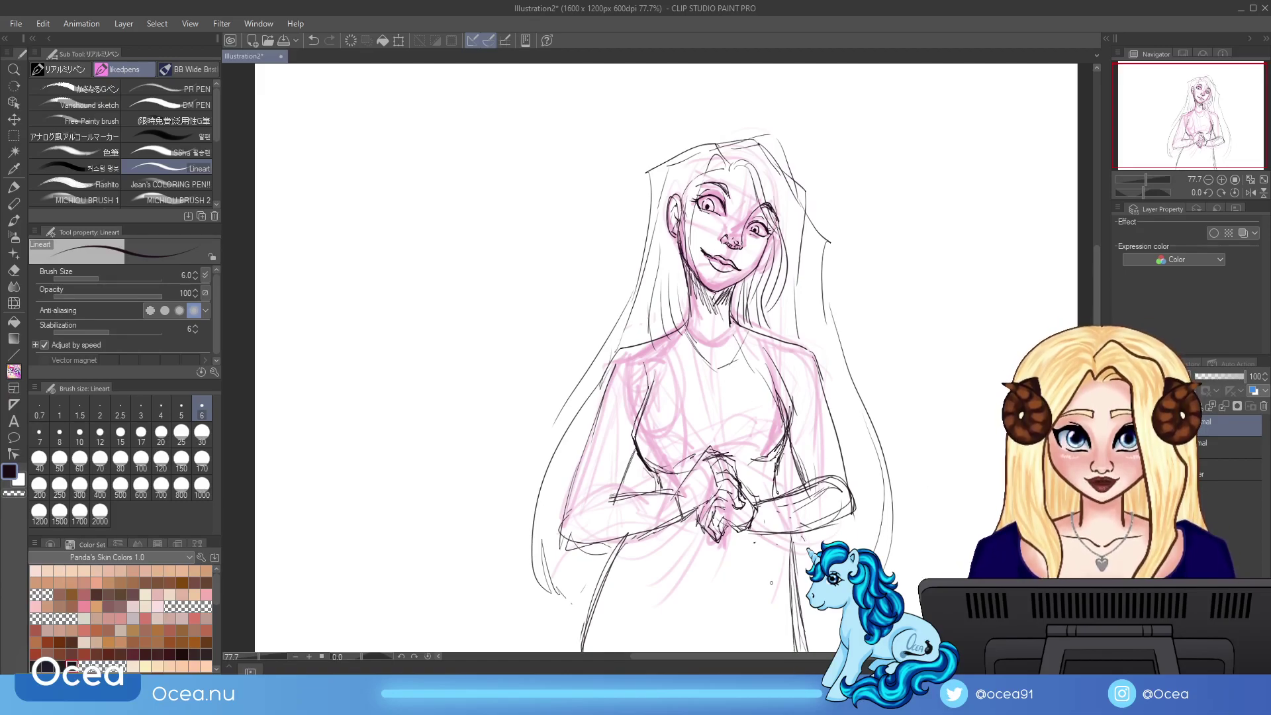
mouse_move(600, 482)
left_mouse_down()
mouse_move(639, 491)
mouse_move(565, 523)
left_mouse_up()
left_click_drag(575, 491, 565, 534)
left_click(1249, 193)
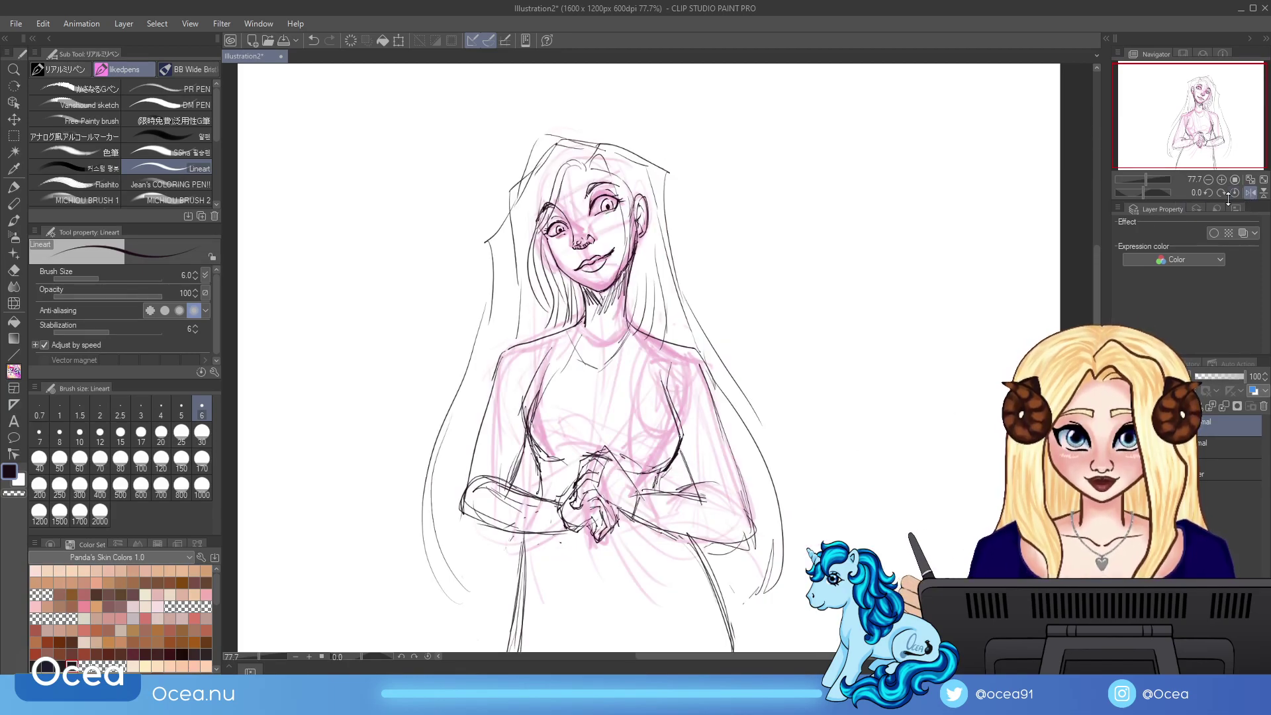
mouse_move(744, 485)
left_mouse_down()
mouse_move(752, 510)
mouse_move(750, 496)
left_mouse_up()
mouse_move(641, 331)
left_mouse_down()
mouse_move(711, 372)
mouse_move(733, 477)
left_mouse_up()
left_click_drag(629, 490, 669, 494)
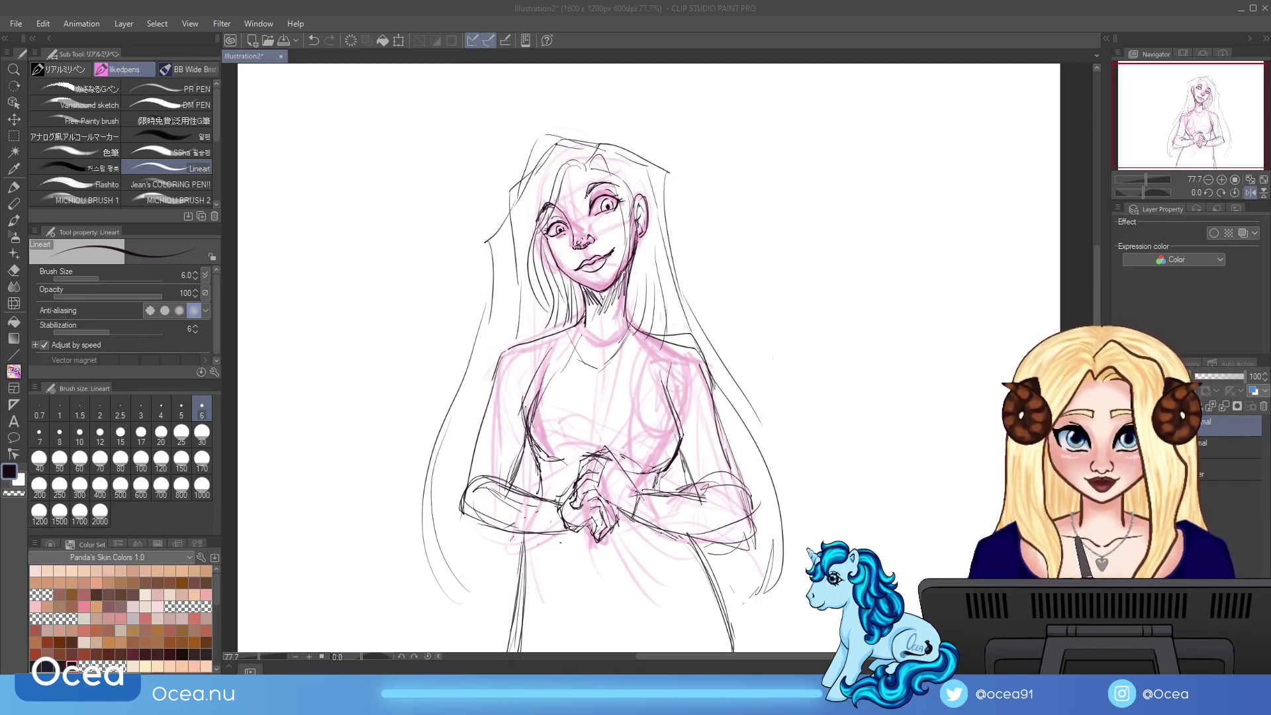
left_click(1251, 193)
Step: On the layer directly beneath the line art, test a dark brown stroke along the cheek with MICHIOU BRUSH 2
left_click(1232, 447)
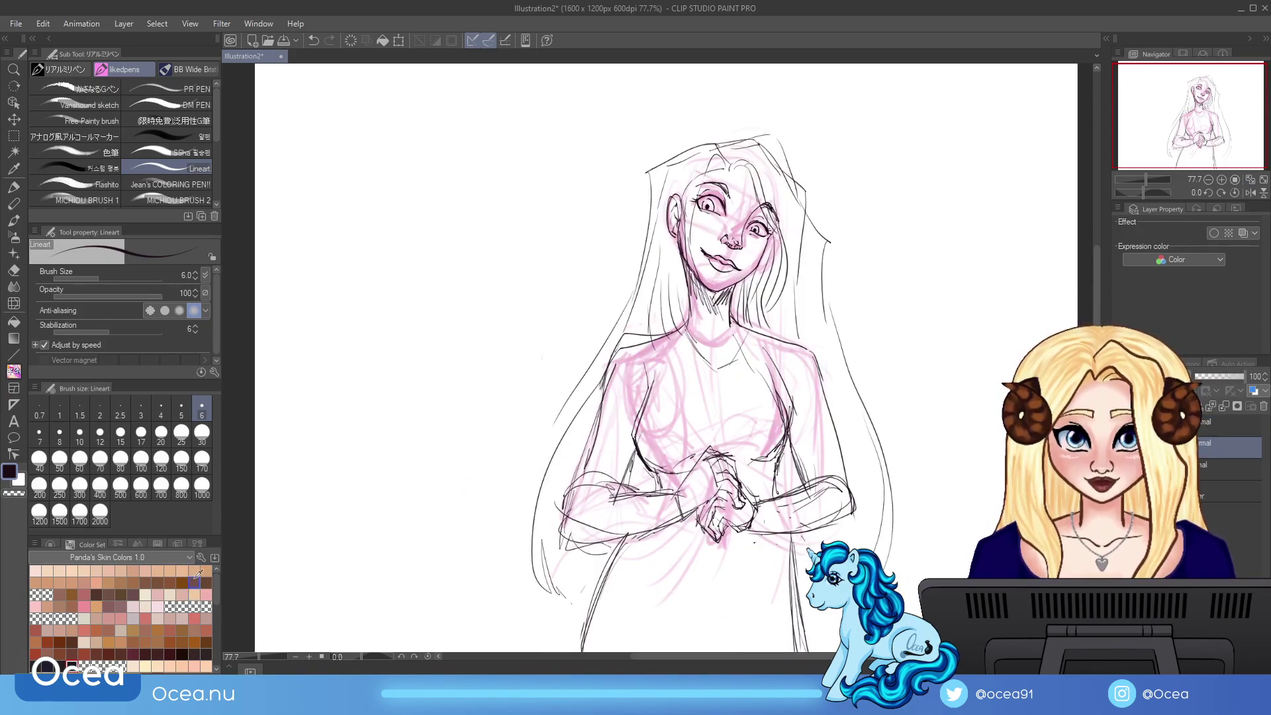
left_click(121, 593)
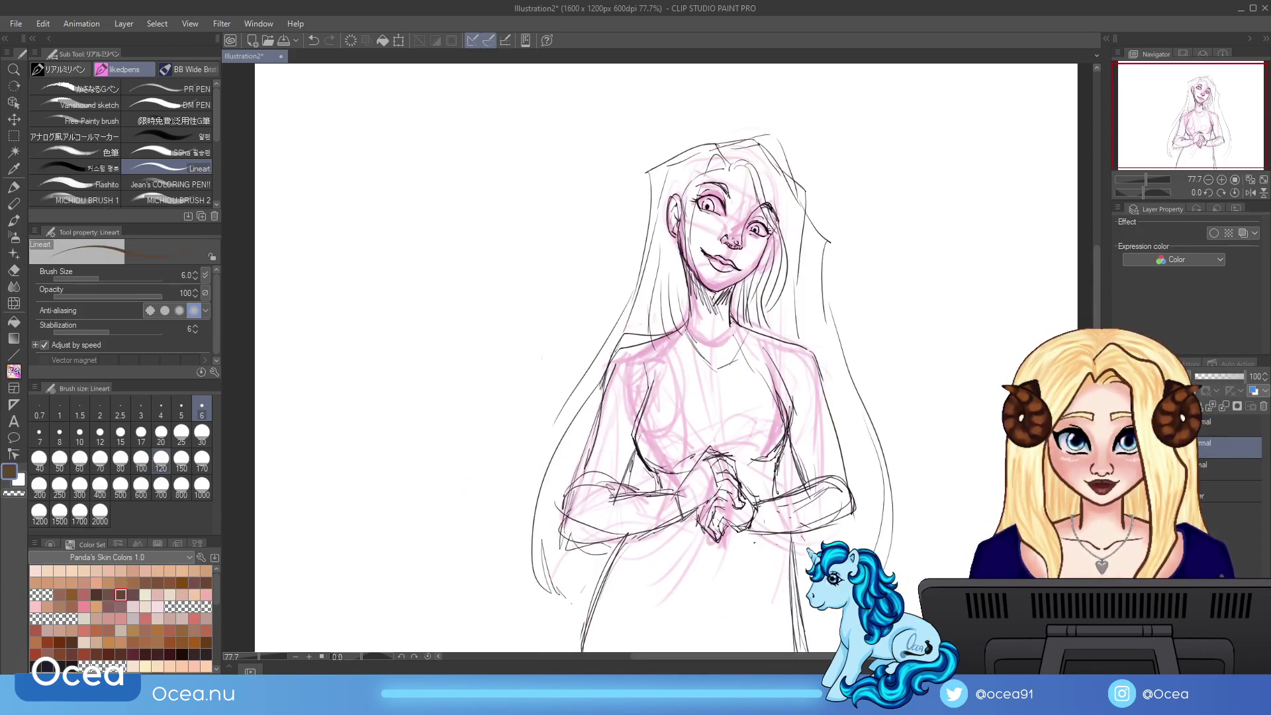
left_click(185, 198)
mouse_move(686, 231)
left_mouse_down()
mouse_move(689, 258)
mouse_move(687, 201)
mouse_move(700, 261)
left_mouse_up()
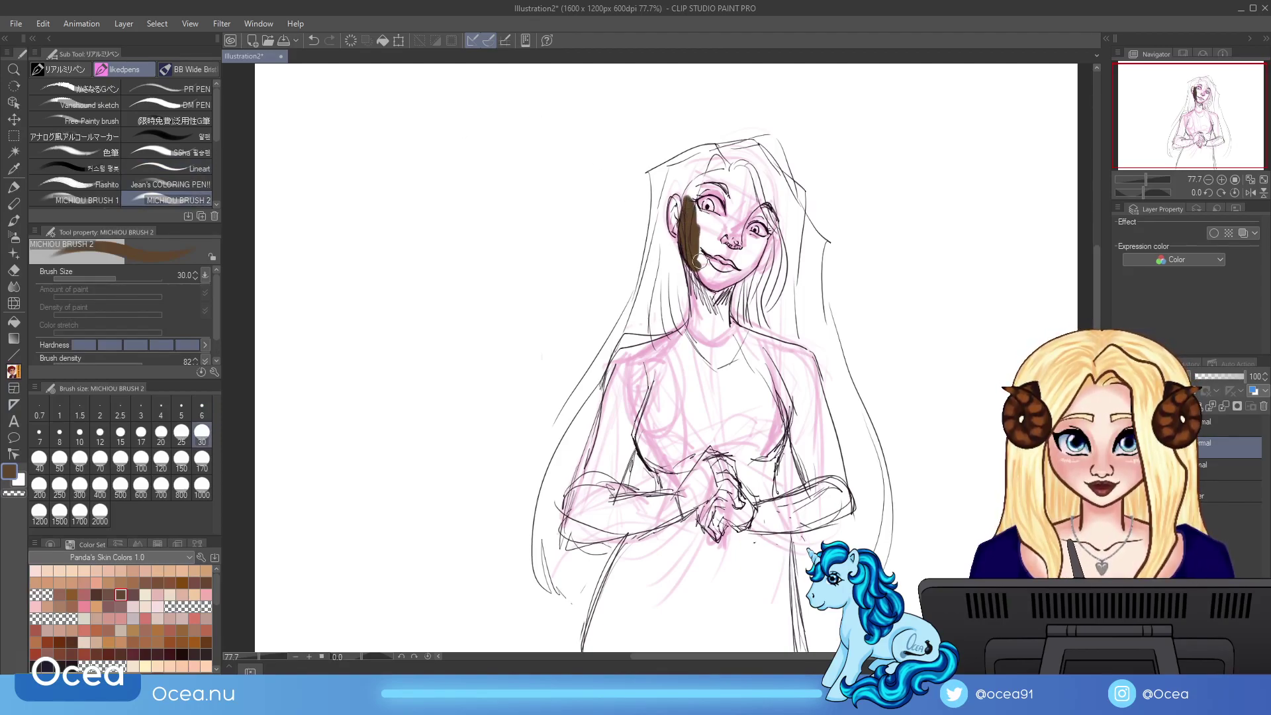
Step: Paint the face, ear, neck, upper chest and shoulders in light tan with MICHIOU BRUSH 2
left_click(194, 570)
mouse_move(696, 192)
left_mouse_down()
mouse_move(698, 269)
mouse_move(692, 199)
mouse_move(729, 211)
mouse_move(733, 258)
mouse_move(749, 253)
mouse_move(736, 223)
mouse_move(749, 209)
mouse_move(740, 279)
mouse_move(753, 172)
mouse_move(758, 254)
mouse_move(727, 283)
mouse_move(692, 251)
mouse_move(709, 359)
mouse_move(717, 285)
mouse_move(722, 338)
mouse_move(695, 321)
mouse_move(703, 337)
mouse_move(751, 330)
mouse_move(718, 360)
mouse_move(720, 341)
mouse_move(740, 343)
mouse_move(678, 347)
mouse_move(658, 380)
mouse_move(665, 402)
mouse_move(680, 389)
mouse_move(701, 414)
mouse_move(769, 400)
mouse_move(692, 387)
mouse_move(706, 405)
mouse_move(692, 384)
mouse_move(709, 363)
mouse_move(730, 364)
mouse_move(740, 330)
mouse_move(703, 345)
left_mouse_up()
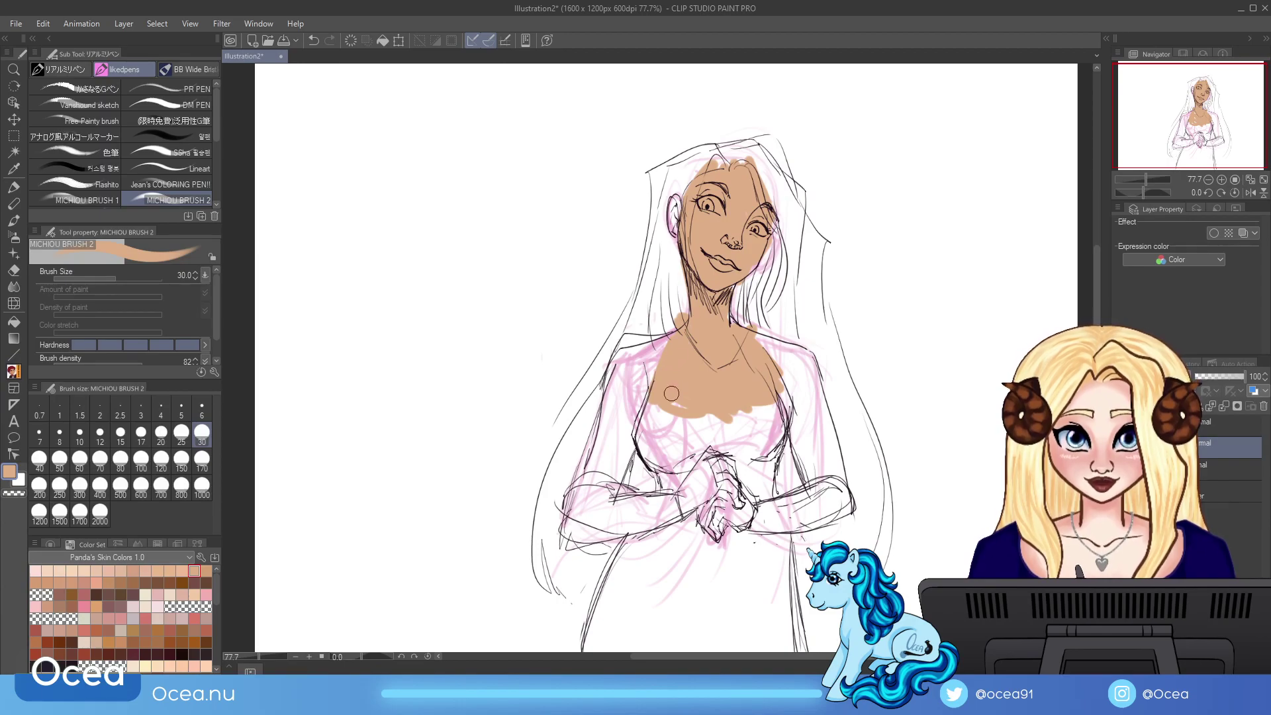
mouse_move(670, 349)
left_mouse_down()
mouse_move(625, 353)
mouse_move(620, 370)
mouse_move(659, 363)
left_mouse_up()
mouse_move(776, 355)
left_mouse_down()
mouse_move(791, 380)
mouse_move(800, 360)
mouse_move(816, 386)
mouse_move(763, 336)
mouse_move(771, 362)
left_mouse_up()
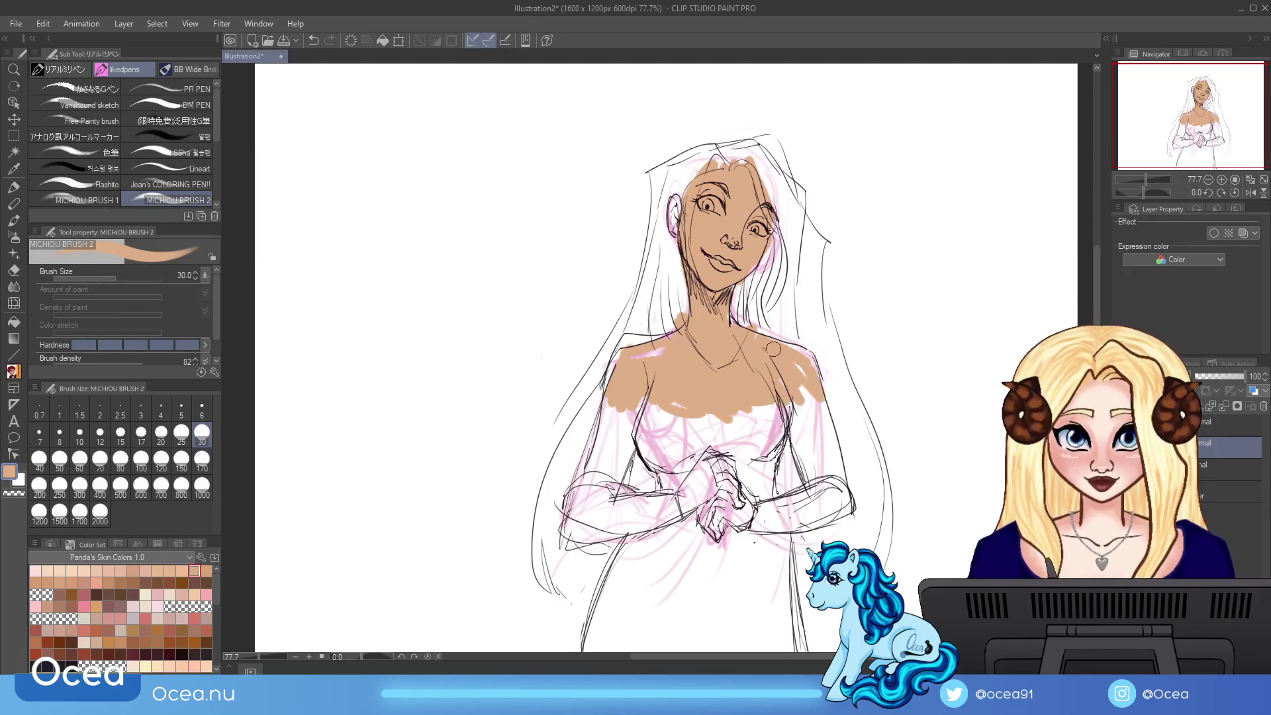
left_click_drag(678, 342, 663, 348)
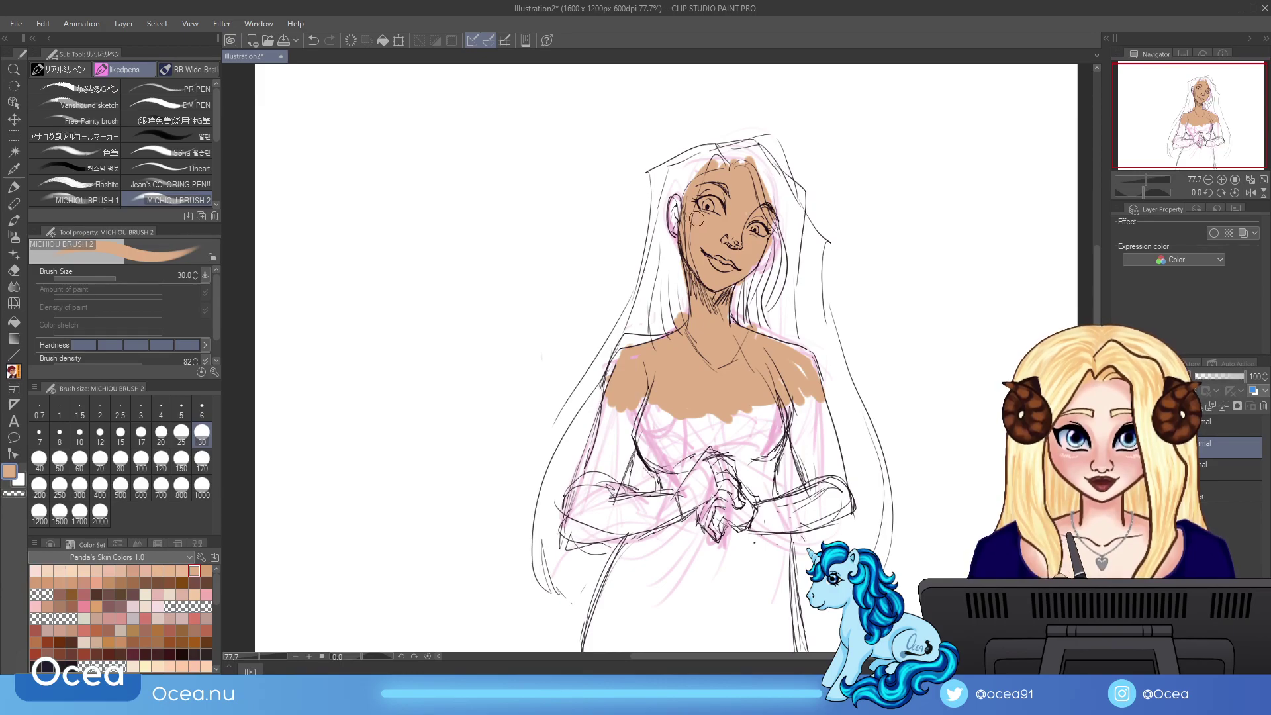
left_click_drag(671, 204, 677, 212)
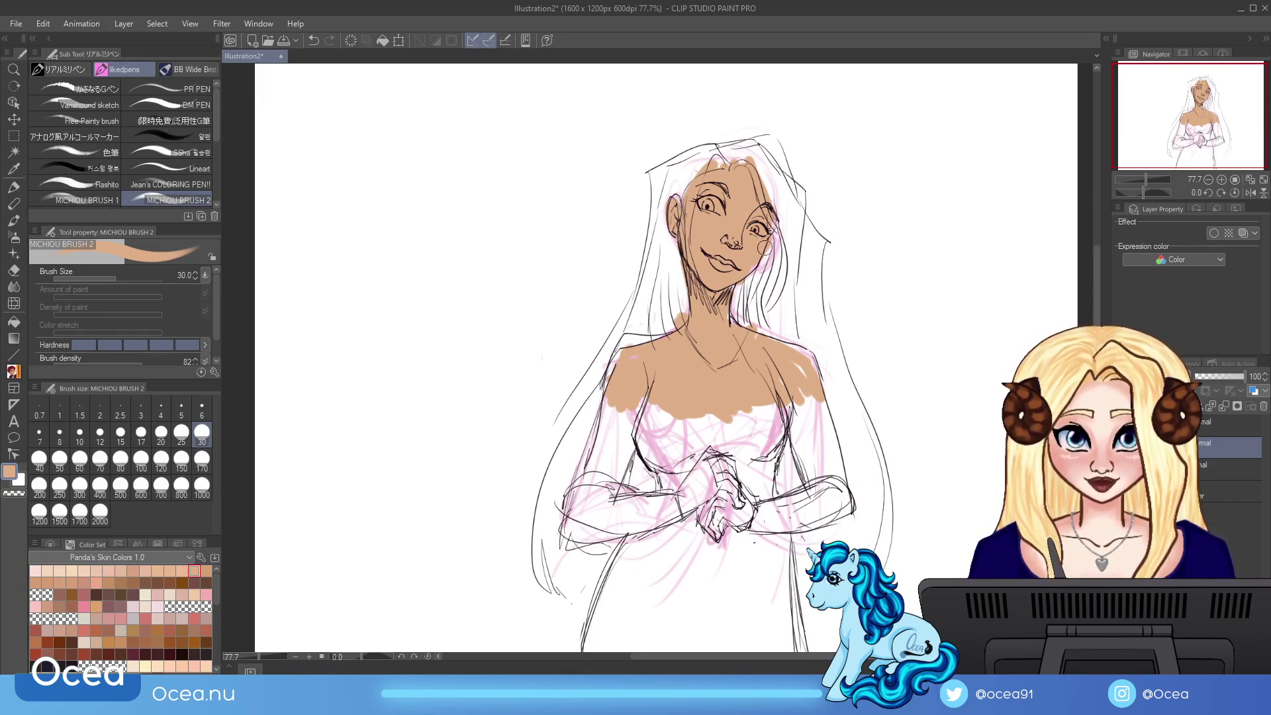
mouse_move(729, 158)
left_mouse_down()
mouse_move(783, 246)
mouse_move(775, 228)
mouse_move(770, 265)
mouse_move(735, 305)
mouse_move(771, 249)
mouse_move(775, 279)
left_mouse_up()
Step: Fill the clasped hands and both forearms with the same light tan
mouse_move(696, 496)
left_mouse_down()
mouse_move(704, 465)
mouse_move(683, 499)
mouse_move(722, 465)
mouse_move(722, 523)
mouse_move(710, 501)
mouse_move(697, 525)
mouse_move(720, 547)
mouse_move(749, 512)
mouse_move(814, 527)
mouse_move(836, 498)
mouse_move(752, 521)
mouse_move(836, 494)
left_mouse_up()
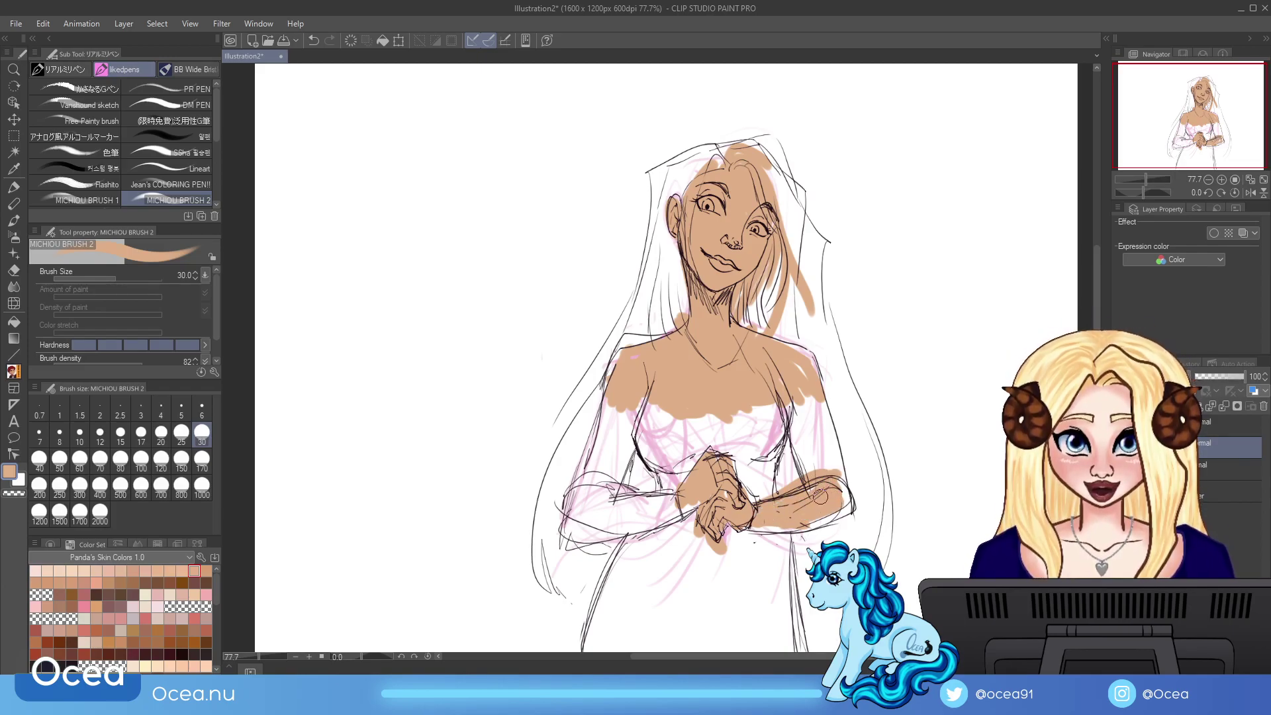
mouse_move(658, 490)
left_mouse_down()
mouse_move(595, 486)
mouse_move(581, 506)
mouse_move(636, 499)
left_mouse_up()
mouse_move(573, 532)
left_mouse_down()
mouse_move(628, 534)
mouse_move(685, 505)
mouse_move(571, 526)
mouse_move(594, 500)
mouse_move(646, 509)
mouse_move(672, 498)
mouse_move(662, 512)
left_mouse_up()
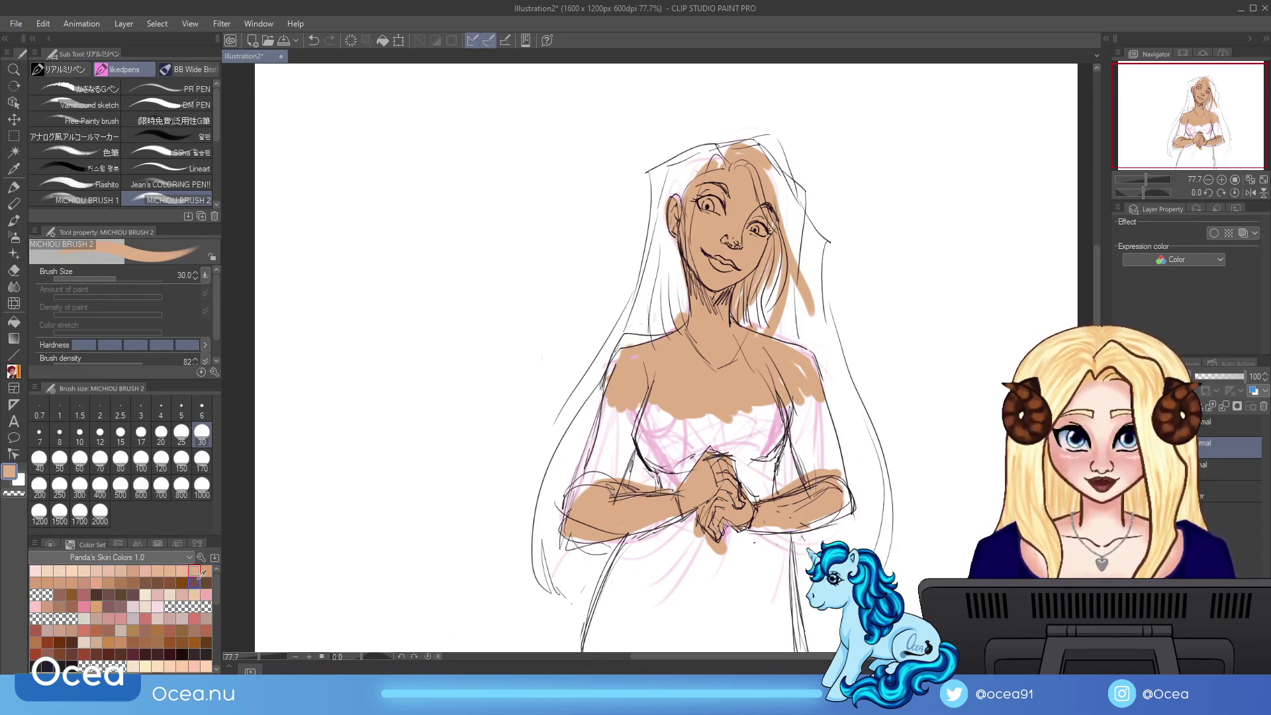
Step: Pick a light peach from Panda's Skin Colors 1.0 and try it as a highlight on the cheek
left_click(97, 569)
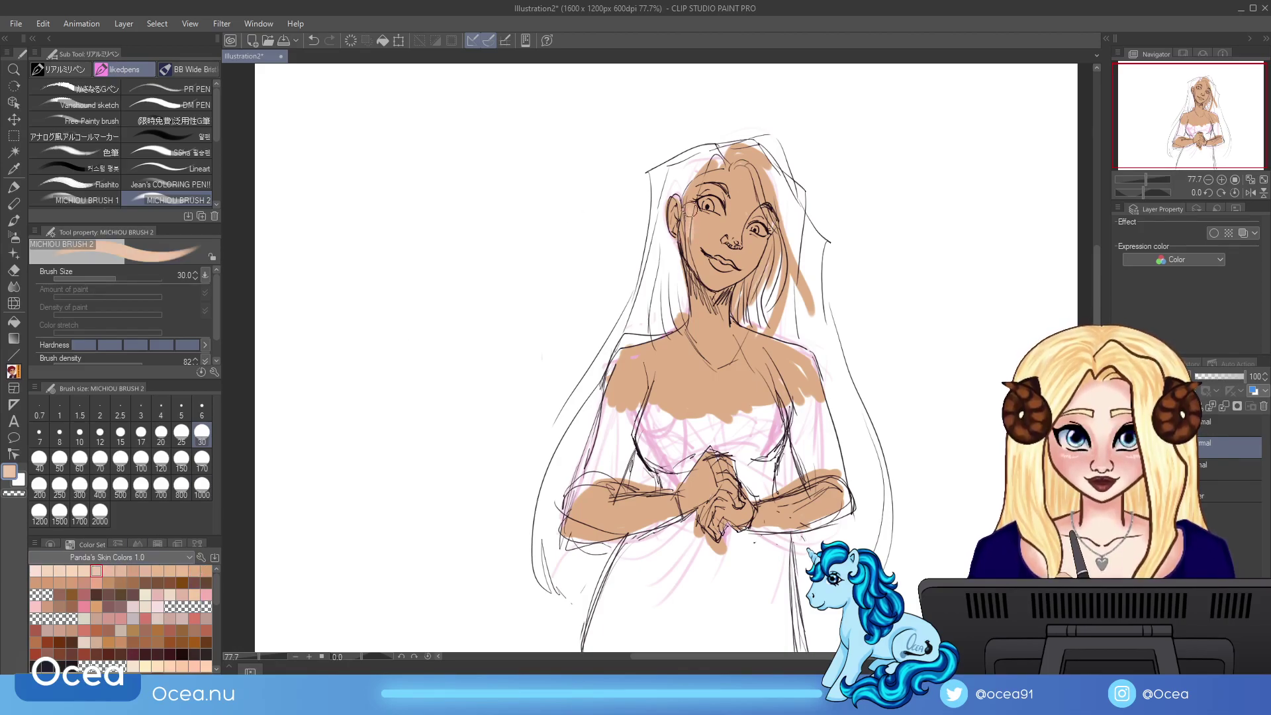
left_click_drag(688, 227, 702, 269)
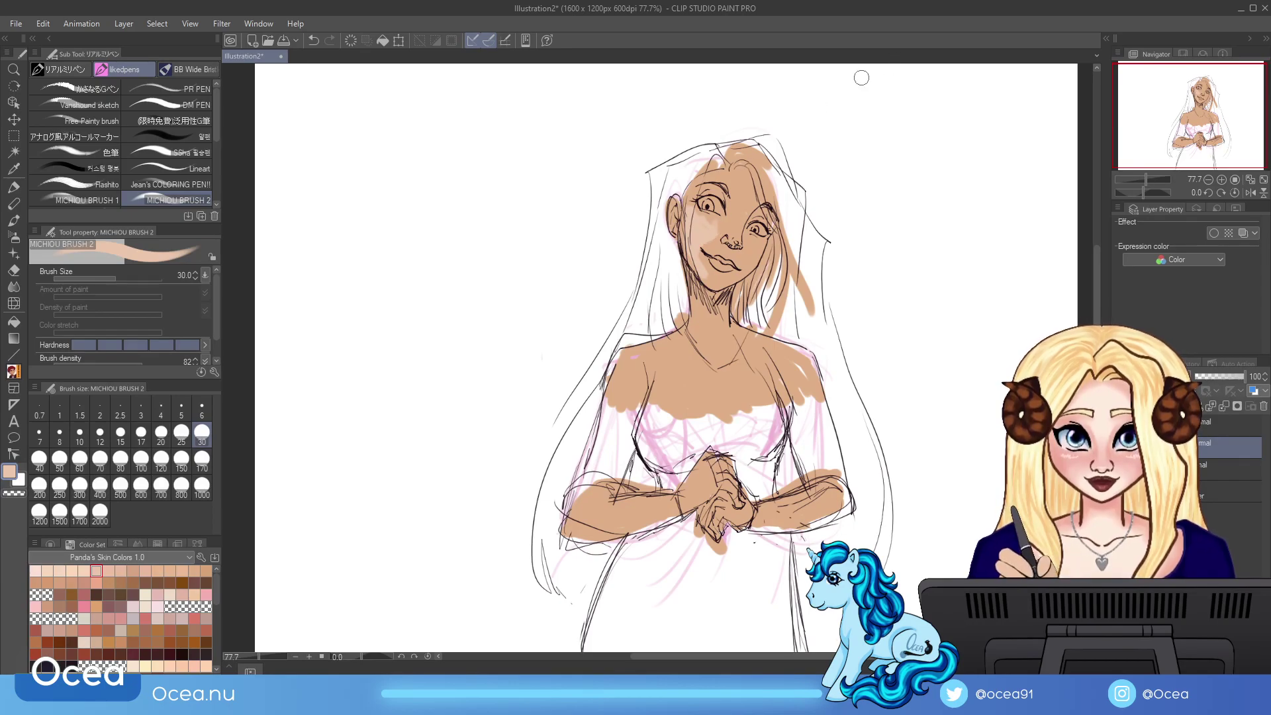
left_click(196, 153)
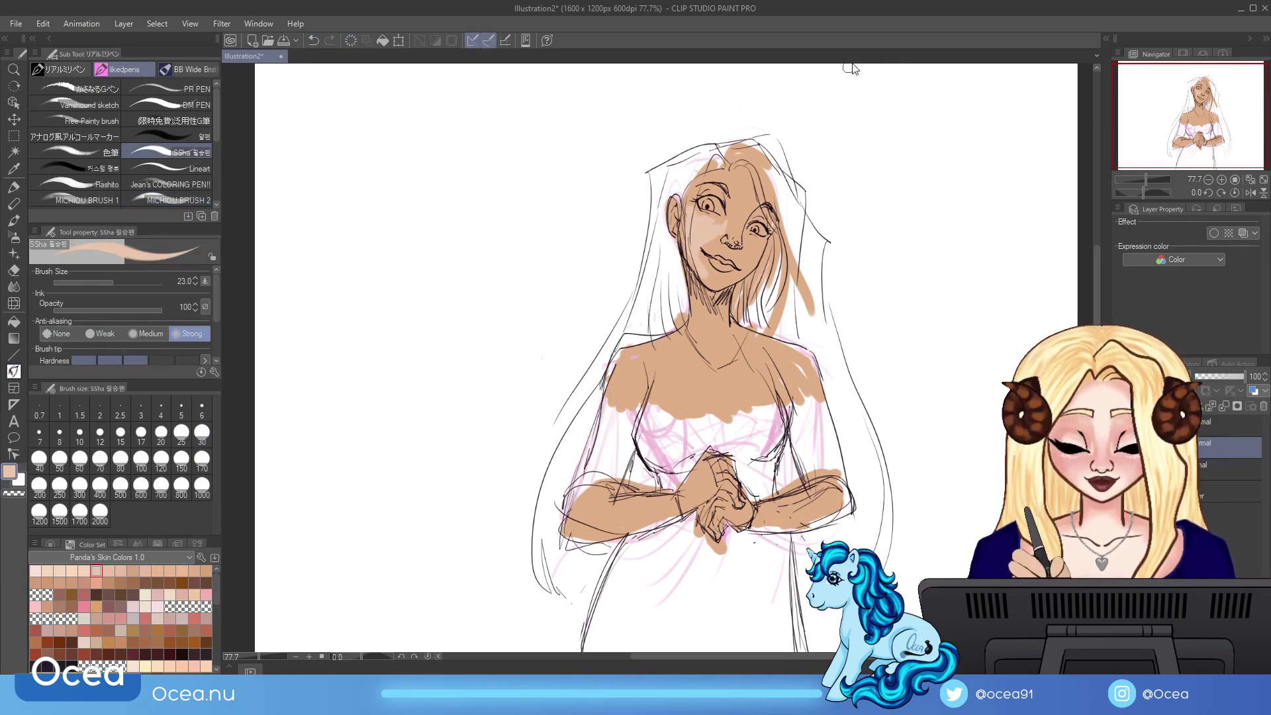
left_click(319, 44)
Step: Blend light peach highlights over the face, neck, chest, shoulders and forearms with MICHIOU BRUSH 1
left_click(99, 200)
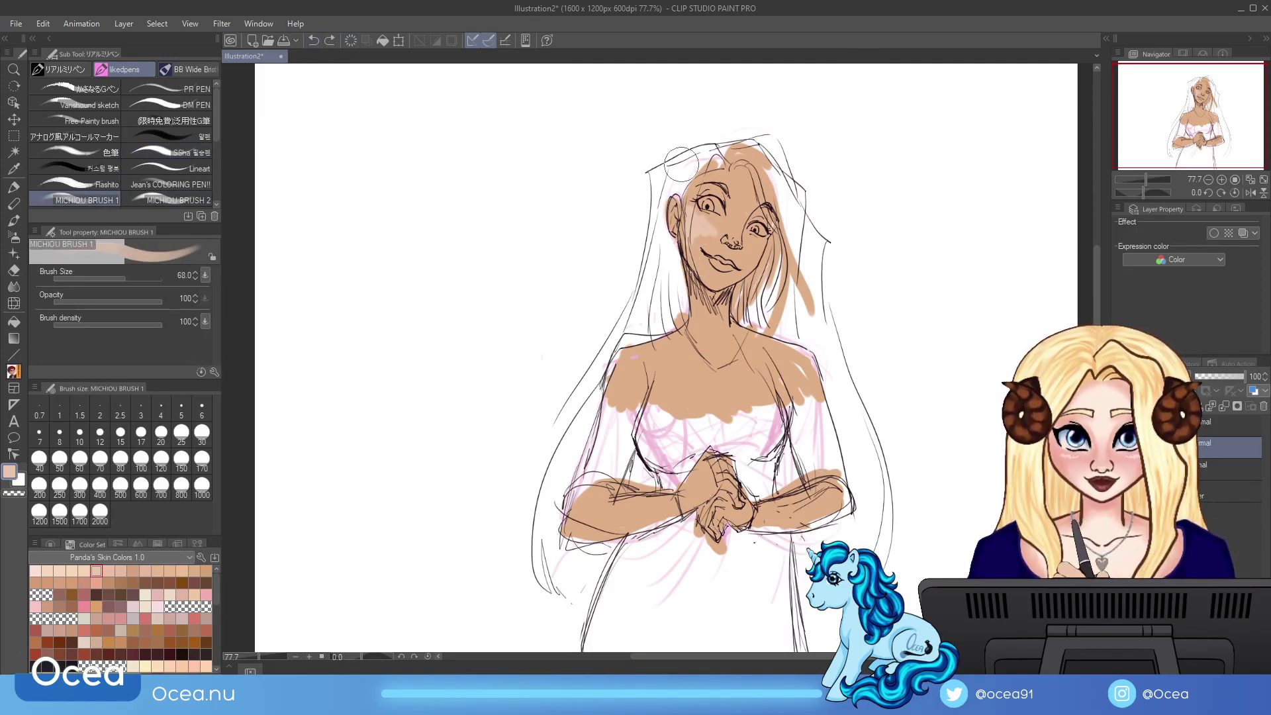
mouse_move(715, 226)
left_mouse_down()
mouse_move(695, 228)
mouse_move(702, 267)
left_mouse_up()
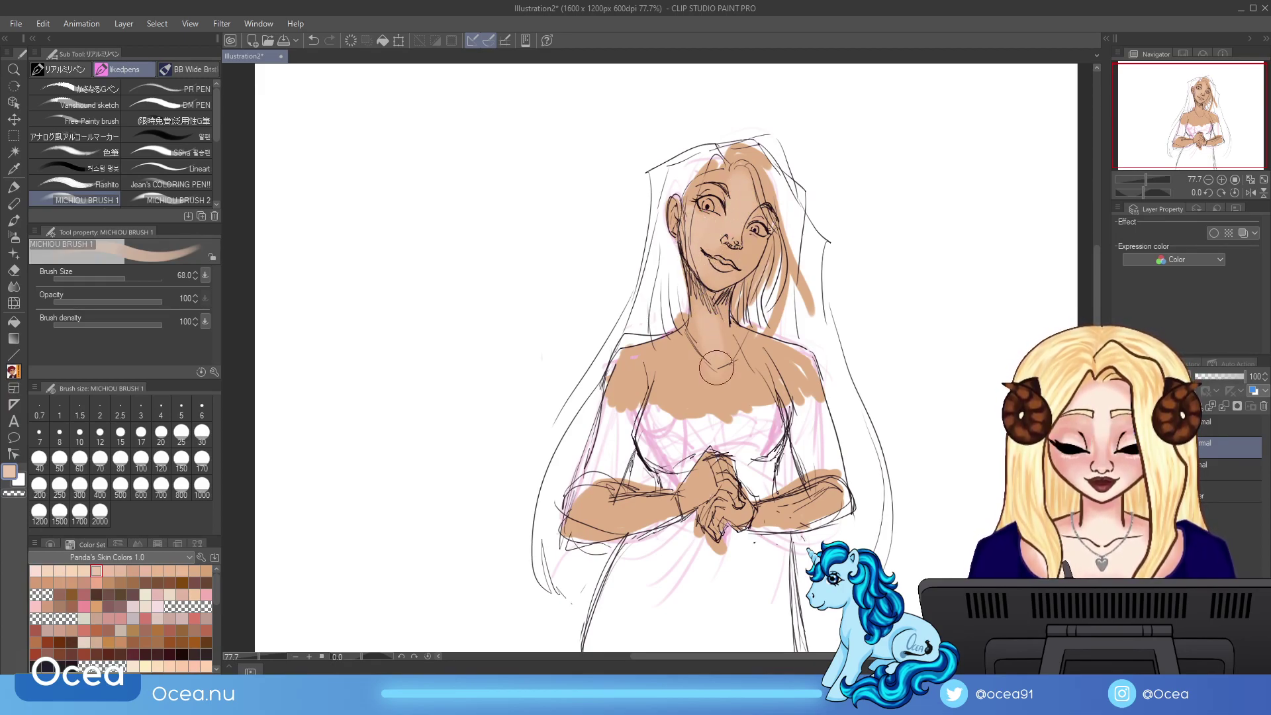
mouse_move(633, 360)
left_mouse_down()
mouse_move(638, 382)
mouse_move(702, 404)
mouse_move(725, 380)
left_mouse_up()
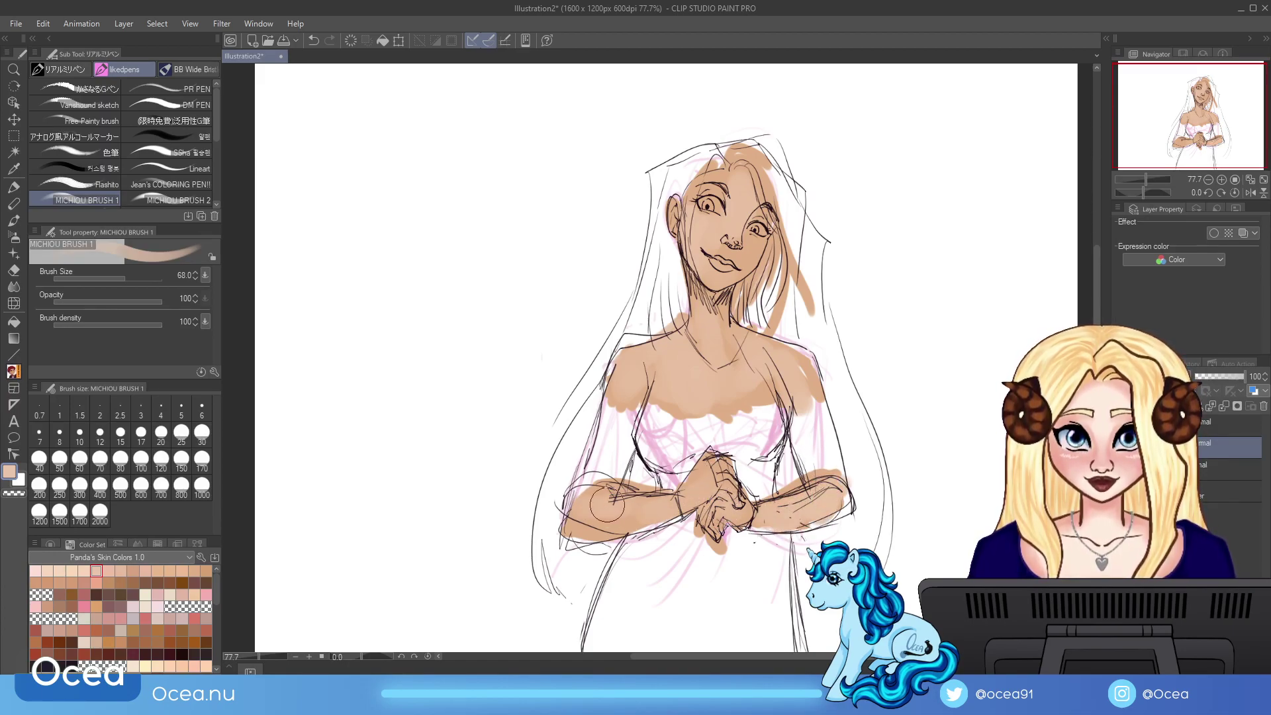
left_click_drag(1150, 180, 1146, 180)
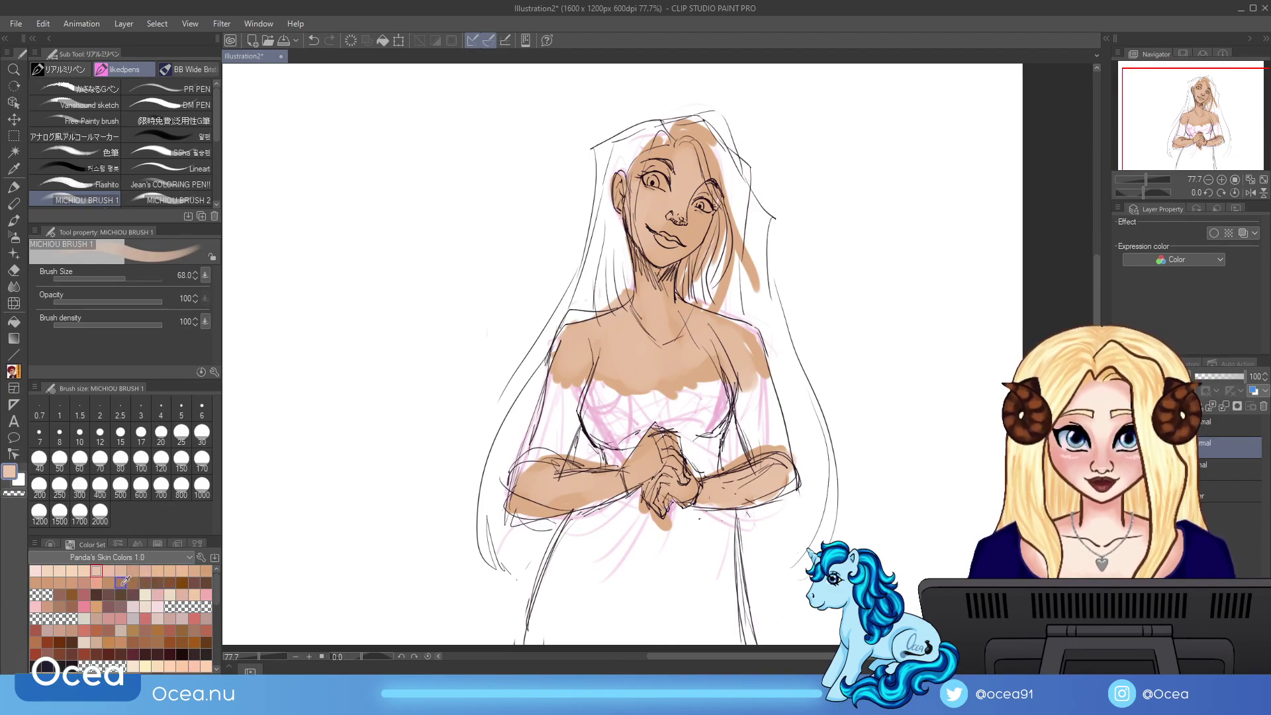
Step: Blend a coral skin tone over the cheeks, forehead and nose area with MICHIOU BRUSH 1 at size 30
left_click(97, 581)
left_click(202, 434)
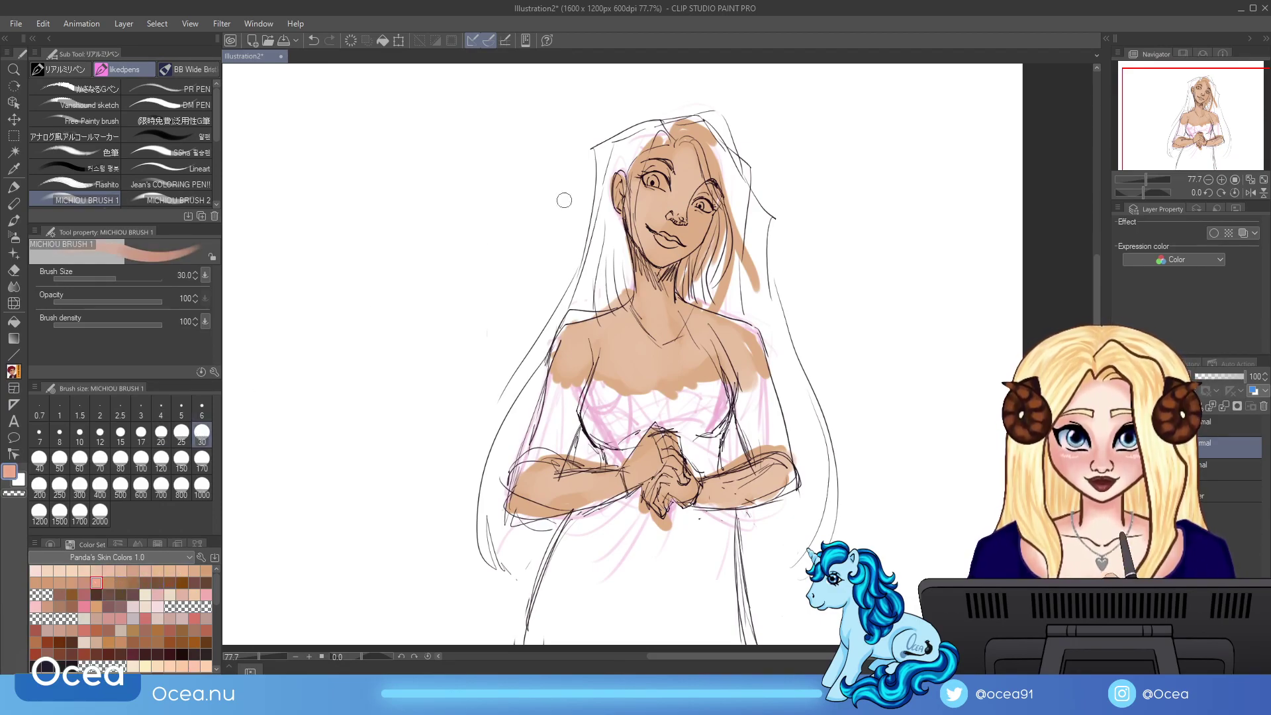
left_click_drag(652, 197, 636, 183)
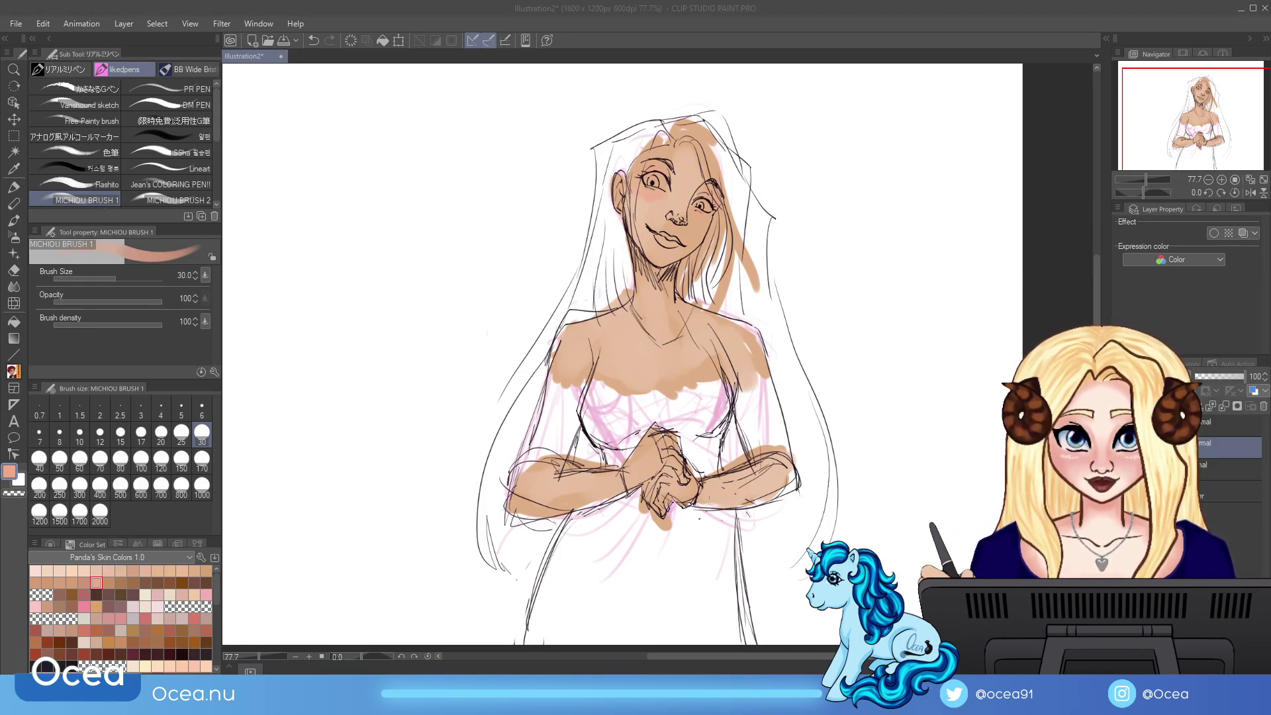
left_click_drag(1146, 179, 1150, 179)
left_click_drag(1200, 120, 1203, 96)
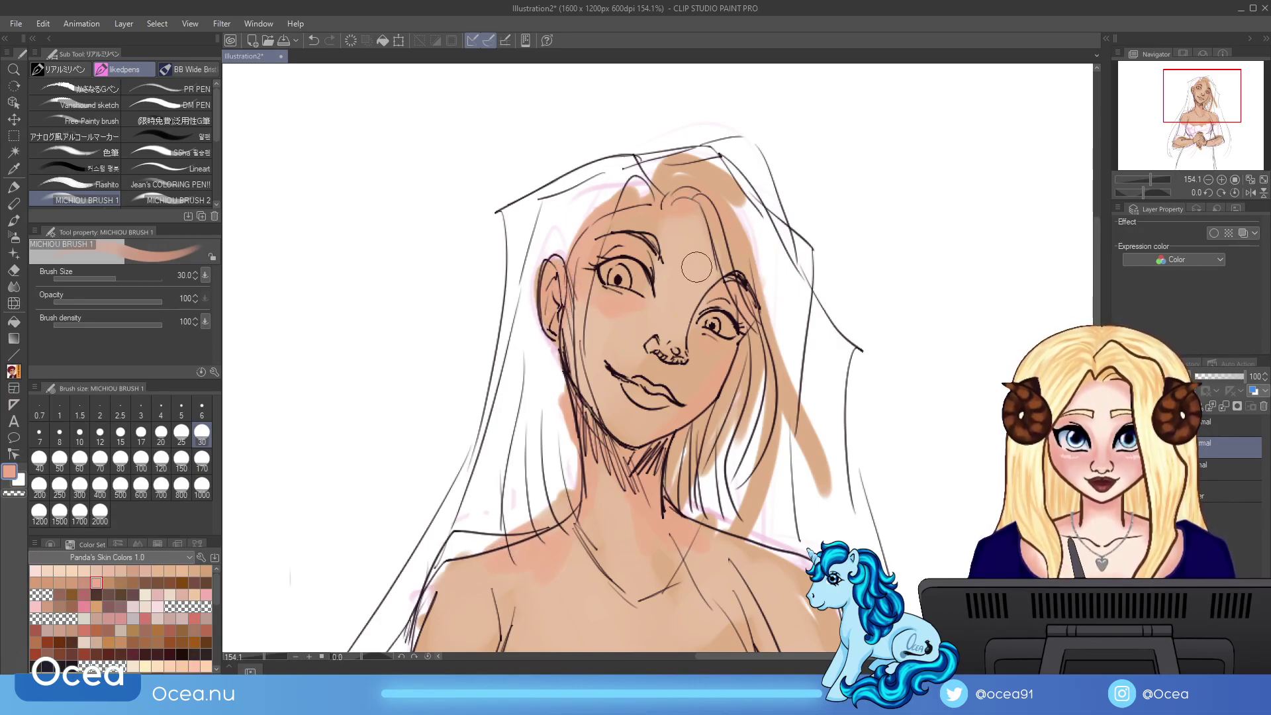
left_click_drag(664, 301, 684, 326)
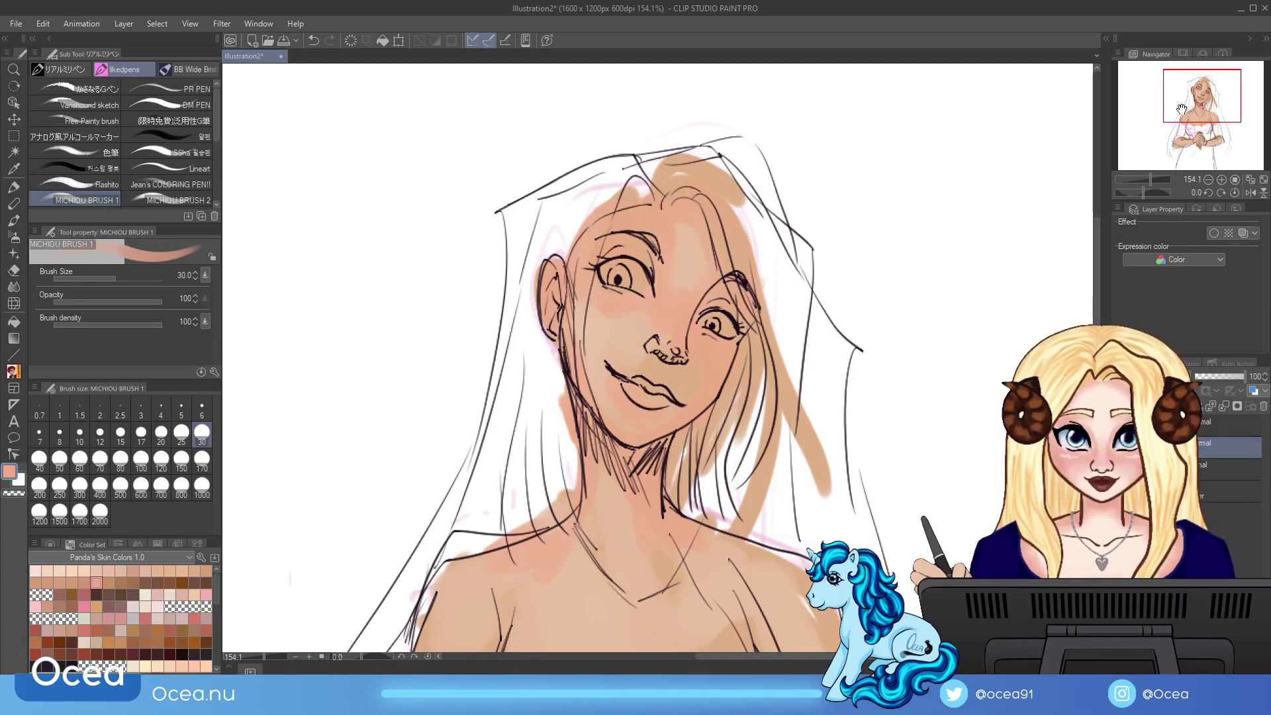
Step: Blend the same coral tone across the upper chest and both shoulders
left_click_drag(1179, 113, 1169, 134)
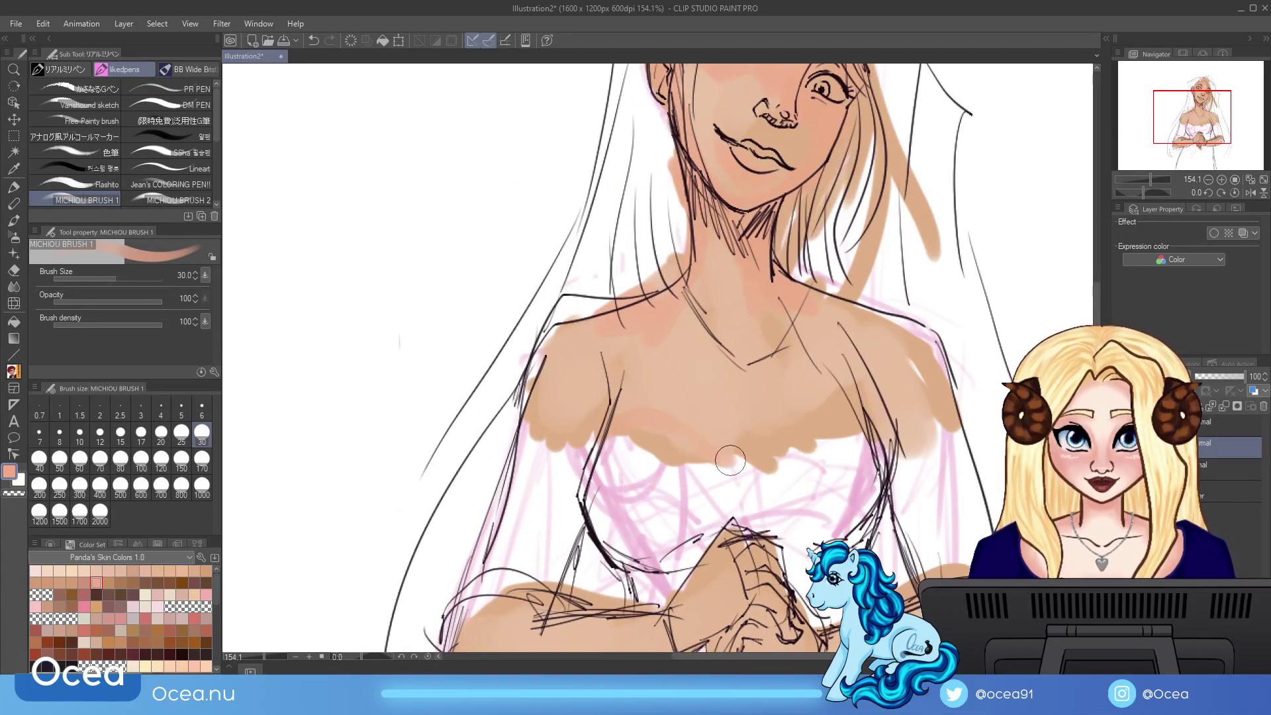
mouse_move(814, 418)
left_mouse_down()
mouse_move(864, 428)
mouse_move(851, 387)
mouse_move(873, 436)
mouse_move(863, 391)
mouse_move(944, 431)
mouse_move(883, 450)
mouse_move(946, 398)
mouse_move(894, 325)
mouse_move(799, 306)
mouse_move(834, 310)
left_mouse_up()
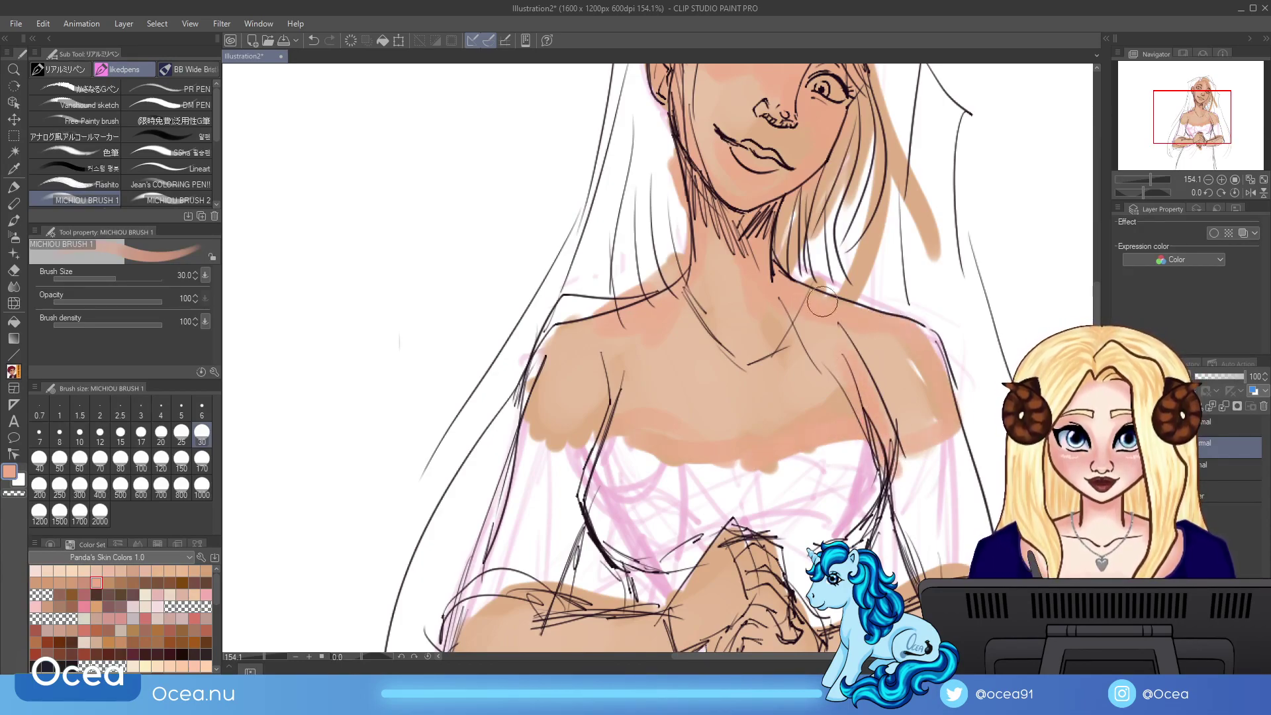
mouse_move(578, 329)
left_mouse_down()
mouse_move(545, 373)
mouse_move(519, 425)
mouse_move(594, 441)
left_mouse_up()
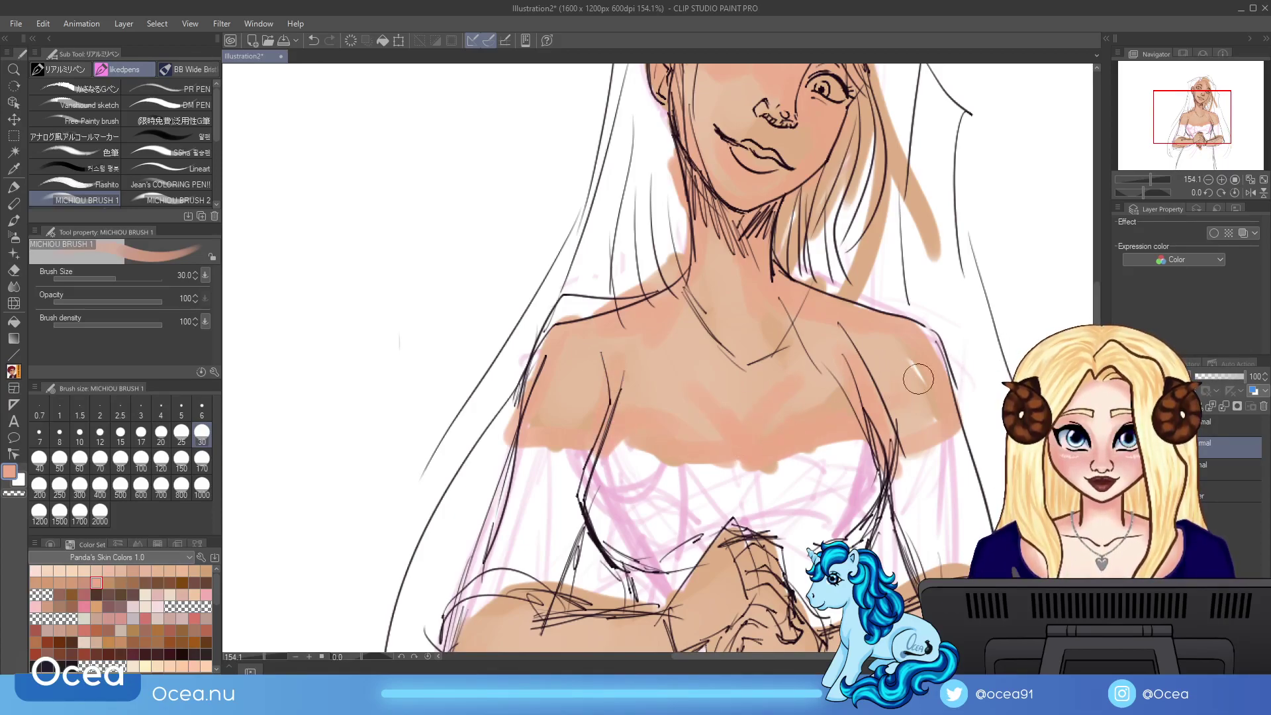
Step: Shade the neck, eyelids, nose and the area around the lips with dark brown from Panda's Skin Colors 1.0
left_click_drag(1164, 111, 1170, 97)
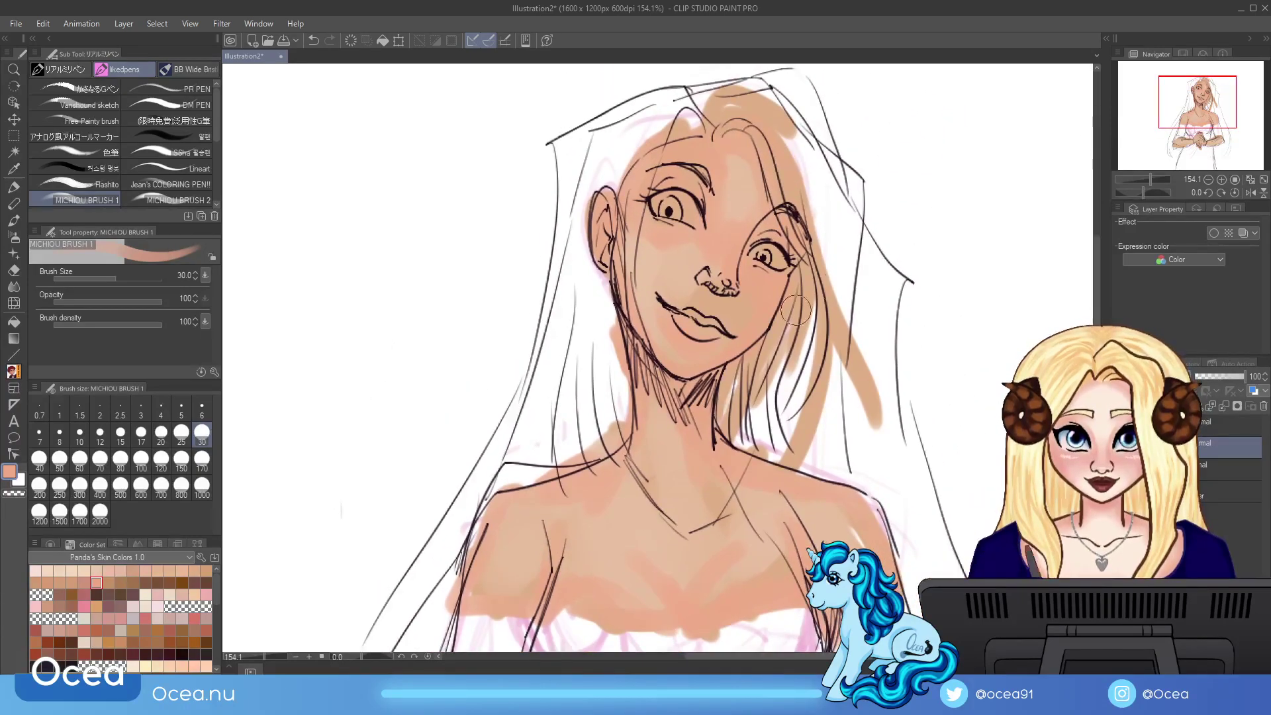
left_click(206, 583)
left_click_drag(632, 343, 662, 394)
mouse_move(616, 311)
left_mouse_down()
mouse_move(663, 385)
mouse_move(705, 378)
mouse_move(653, 383)
mouse_move(636, 405)
mouse_move(639, 450)
left_mouse_up()
left_click_drag(629, 394, 643, 454)
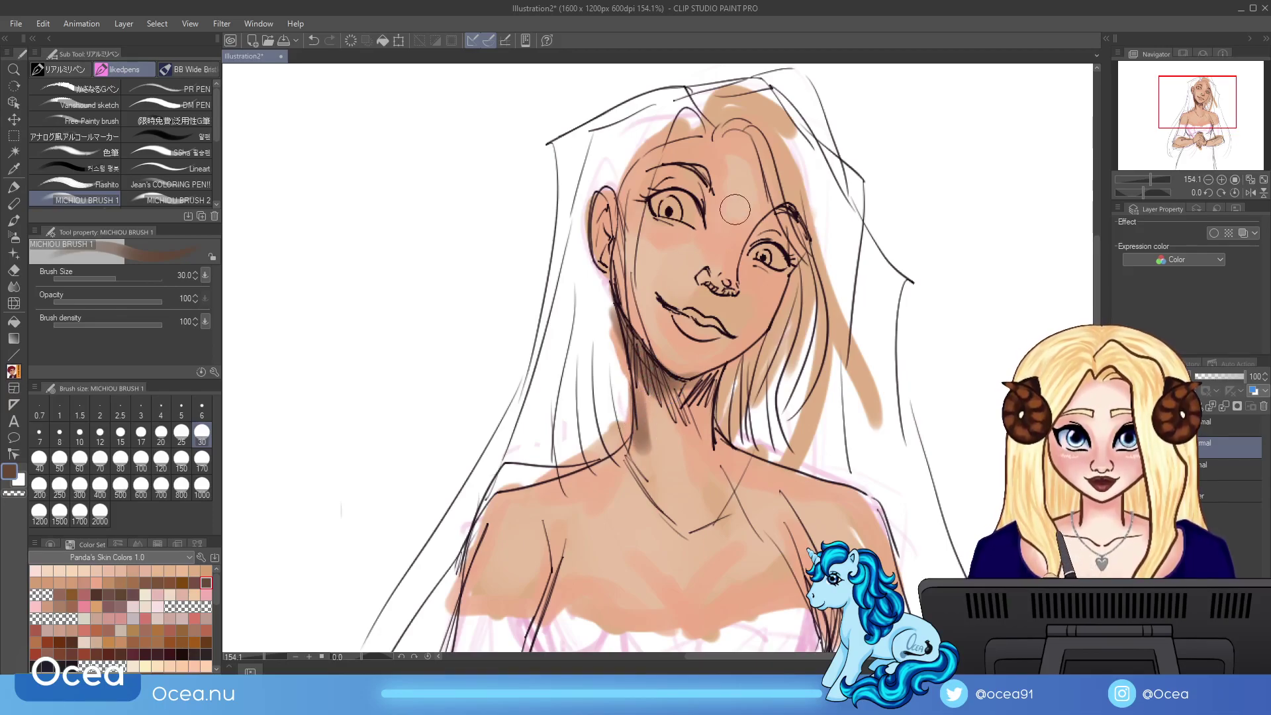
mouse_move(646, 202)
left_mouse_down()
mouse_move(682, 182)
mouse_move(703, 212)
mouse_move(795, 245)
left_mouse_up()
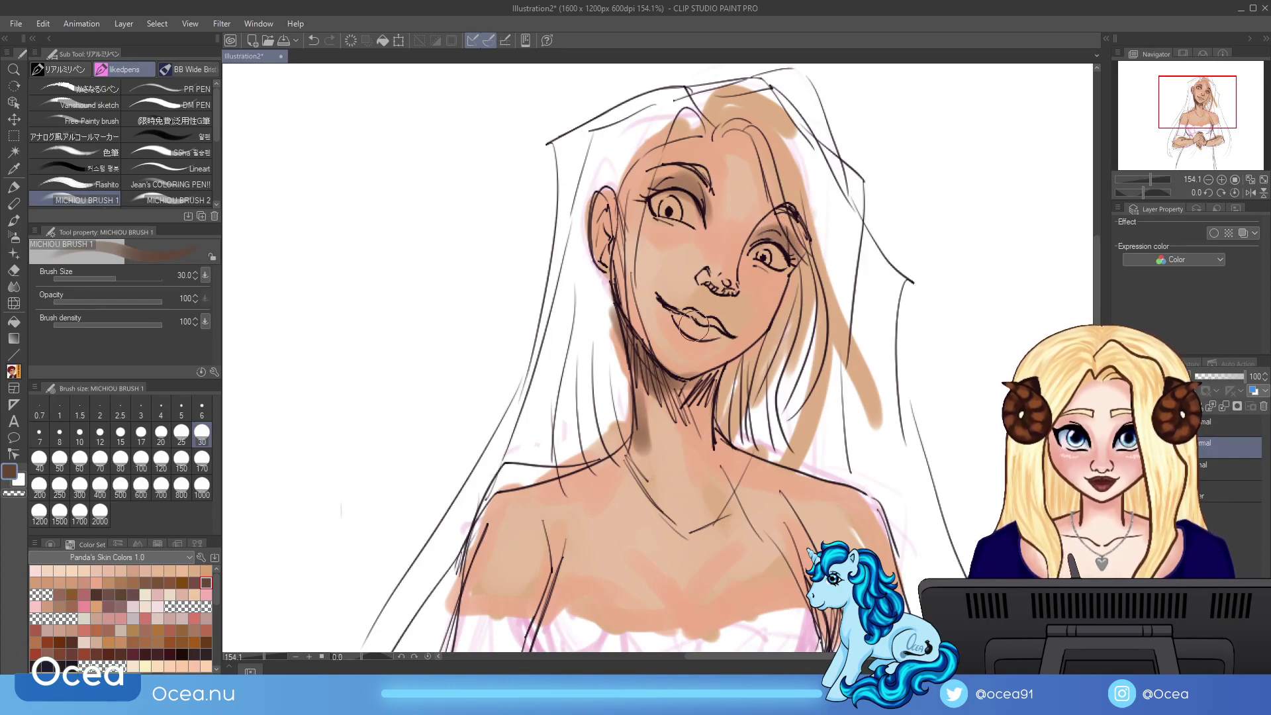
mouse_move(666, 319)
left_mouse_down()
mouse_move(713, 343)
mouse_move(697, 343)
left_mouse_up()
left_click_drag(709, 288, 733, 292)
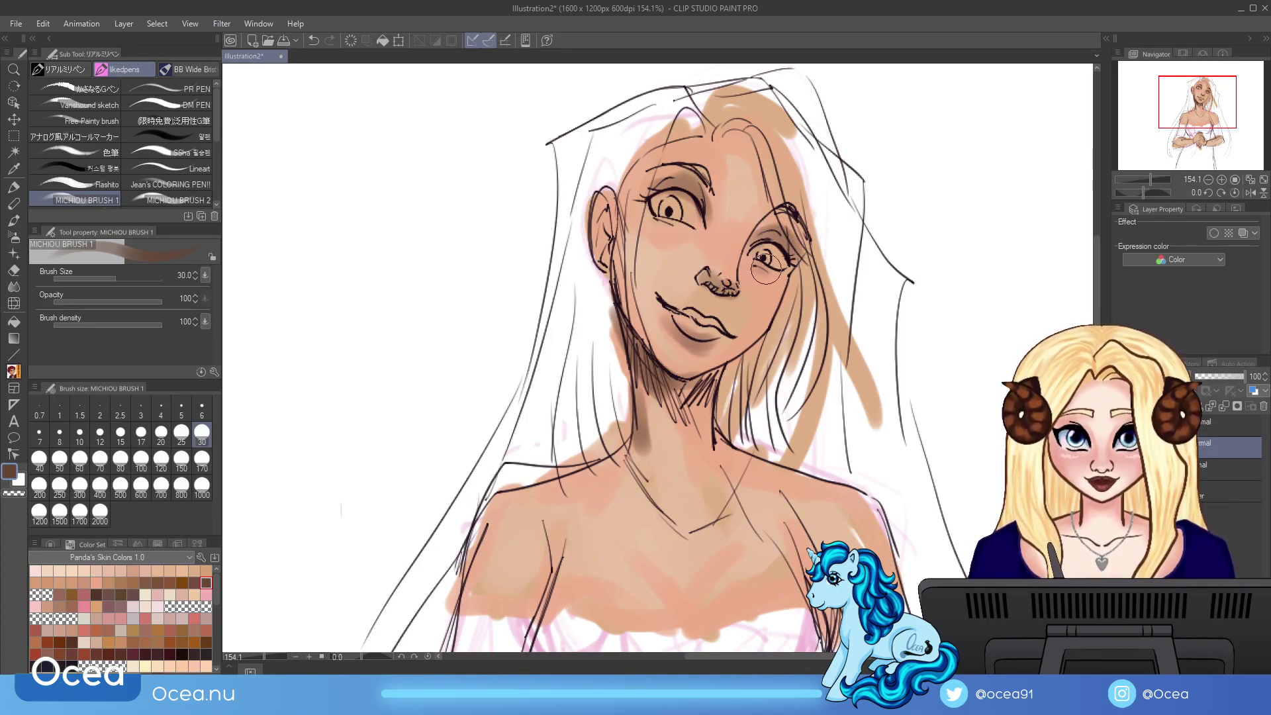
Step: Add dark brown shadows along the hairline, the ear and the side of the face beside the hair strands
left_click_drag(743, 141, 784, 202)
left_click_drag(790, 284, 769, 341)
left_click_drag(796, 261, 776, 338)
mouse_move(785, 288)
left_mouse_down()
mouse_move(731, 383)
mouse_move(736, 372)
left_mouse_up()
mouse_move(608, 270)
left_mouse_down()
mouse_move(603, 233)
mouse_move(607, 262)
mouse_move(687, 133)
left_mouse_up()
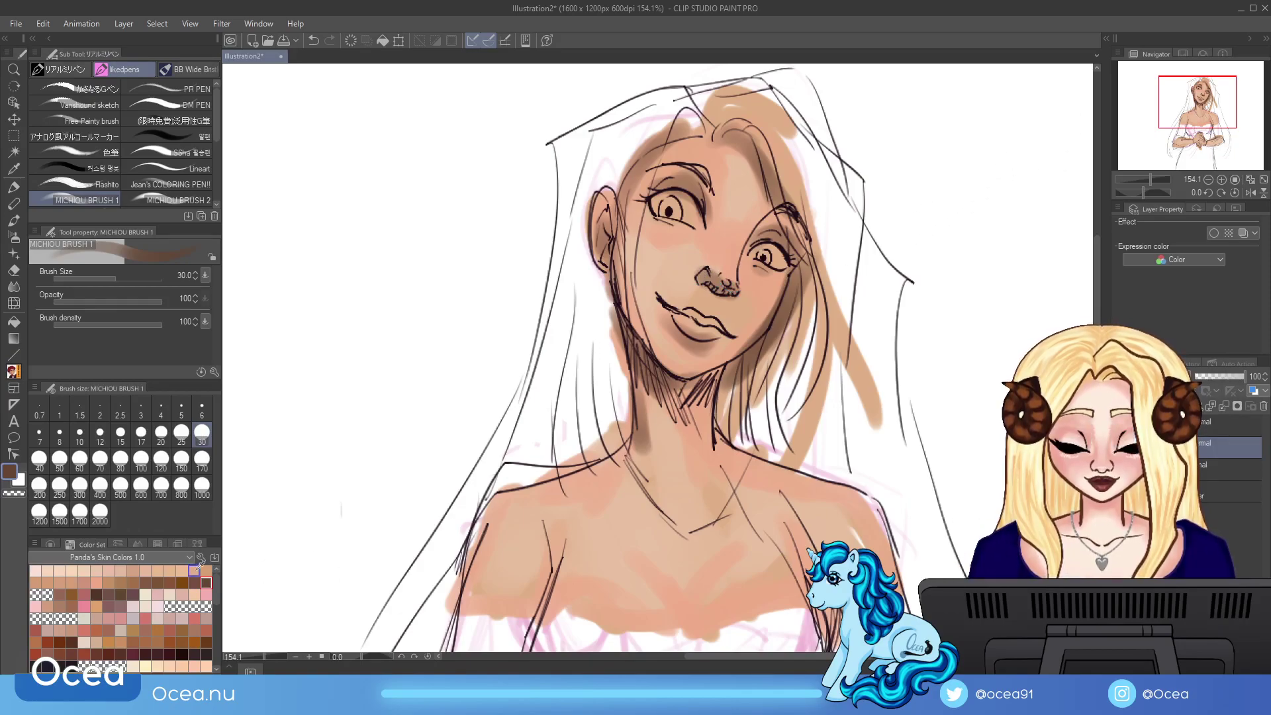
Step: Pick a light peach and blend highlights onto the cheek, nose side and lower lip
left_click(71, 570)
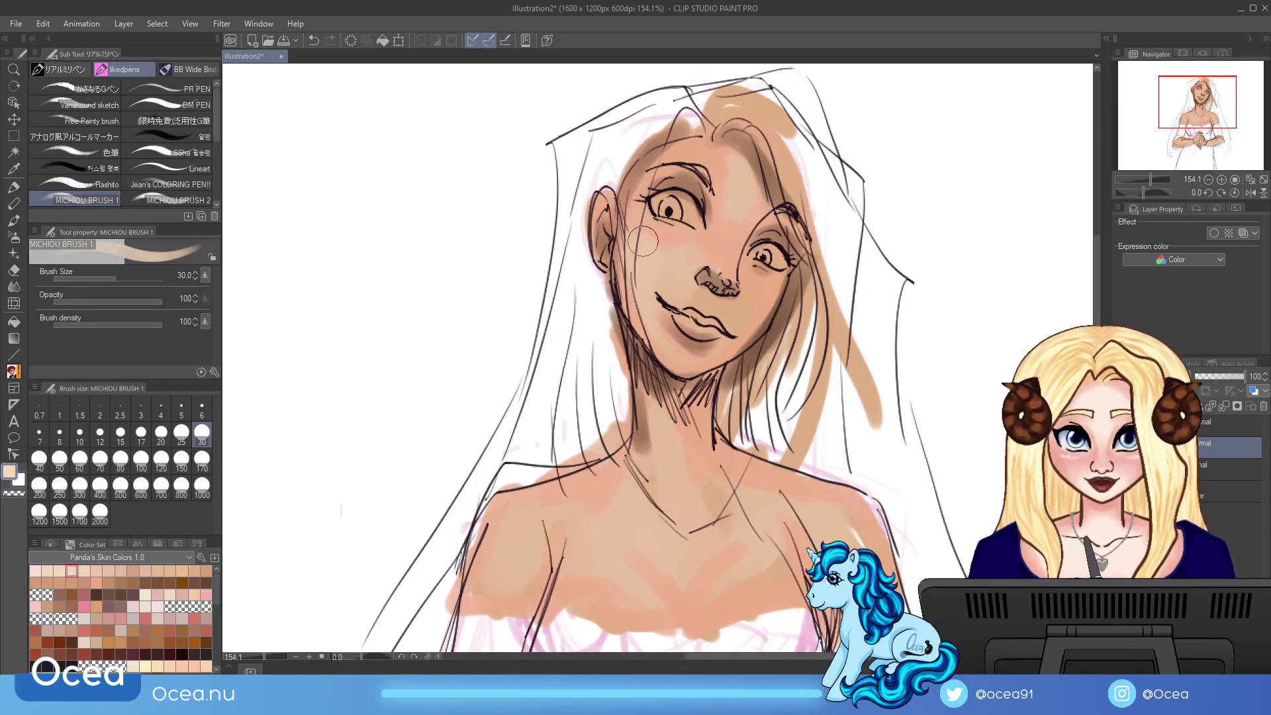
mouse_move(653, 253)
left_mouse_down()
mouse_move(702, 257)
mouse_move(663, 278)
mouse_move(638, 236)
left_mouse_up()
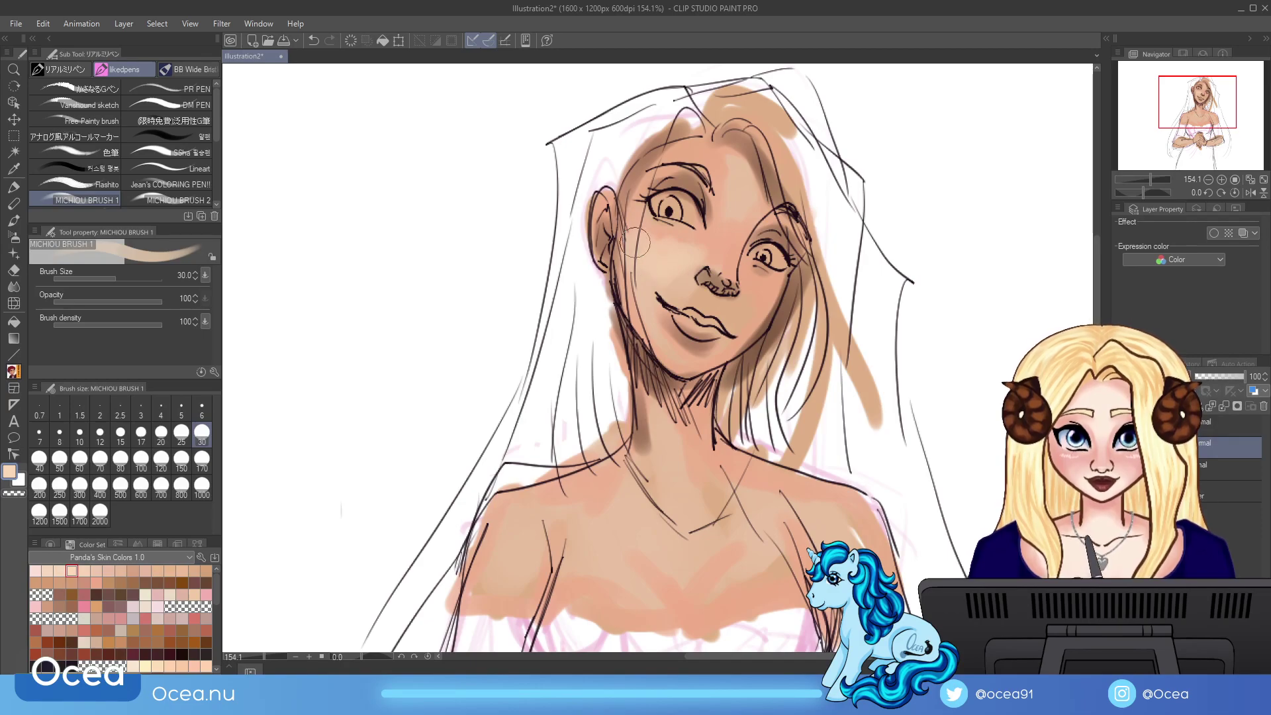
mouse_move(737, 277)
left_mouse_down()
mouse_move(734, 230)
mouse_move(753, 190)
mouse_move(755, 298)
left_mouse_up()
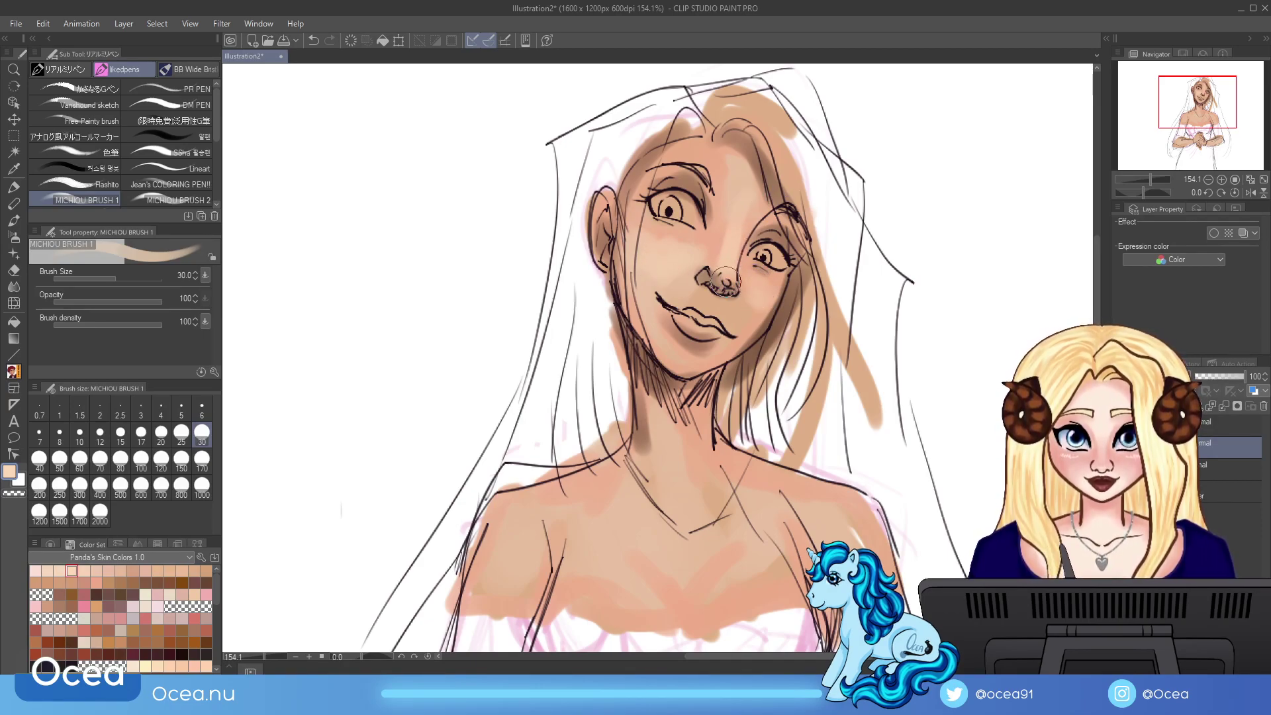
mouse_move(693, 327)
left_mouse_down()
mouse_move(681, 318)
mouse_move(706, 328)
left_mouse_up()
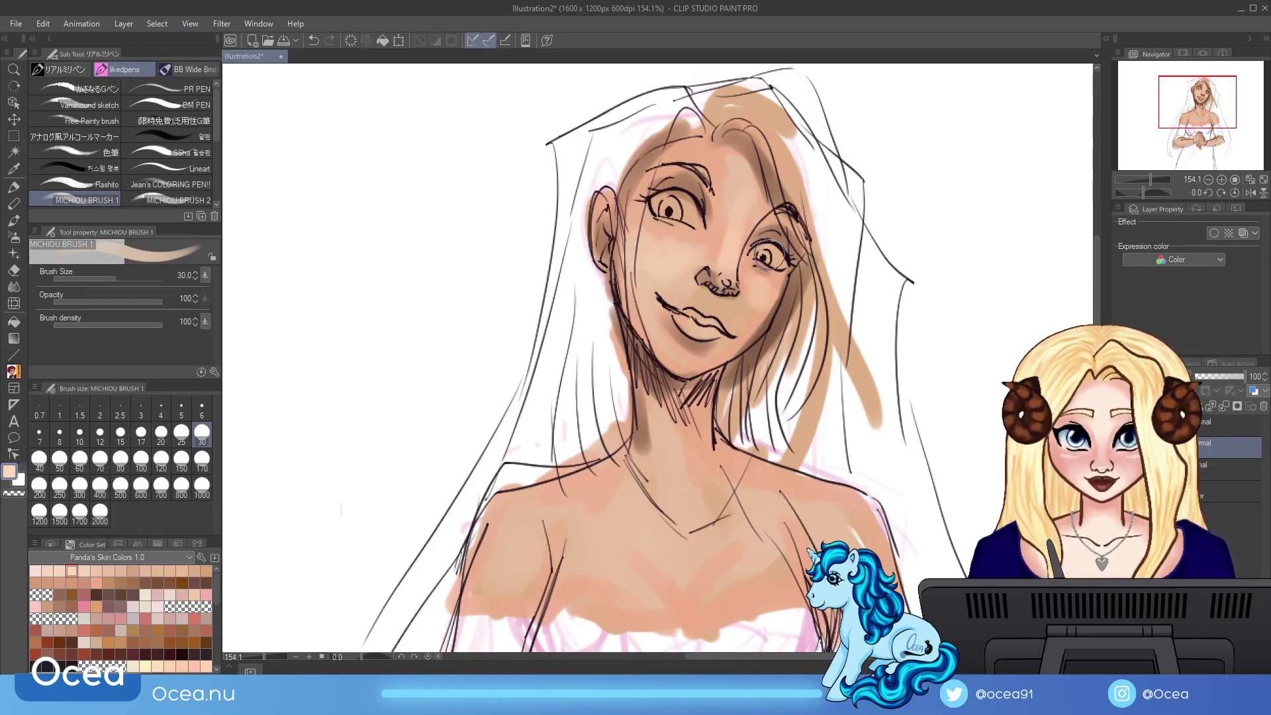
Step: Lighten the whites of both eyes with the palest pink at brush size 25
left_click(35, 571)
left_click(182, 434)
mouse_move(665, 204)
left_mouse_down()
mouse_move(689, 210)
mouse_move(675, 210)
left_mouse_up()
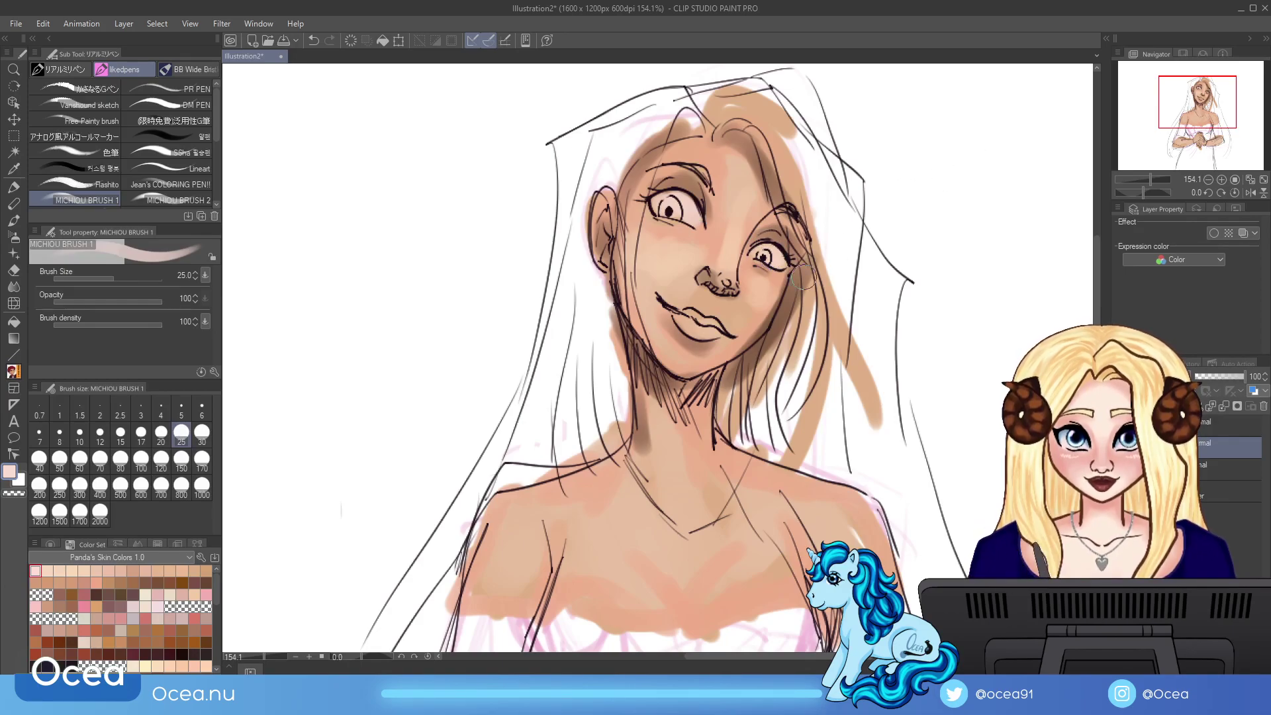
Step: Paint the lips and nose with pink, and deepen the lips with dark maroon and muted rose
left_click(72, 571)
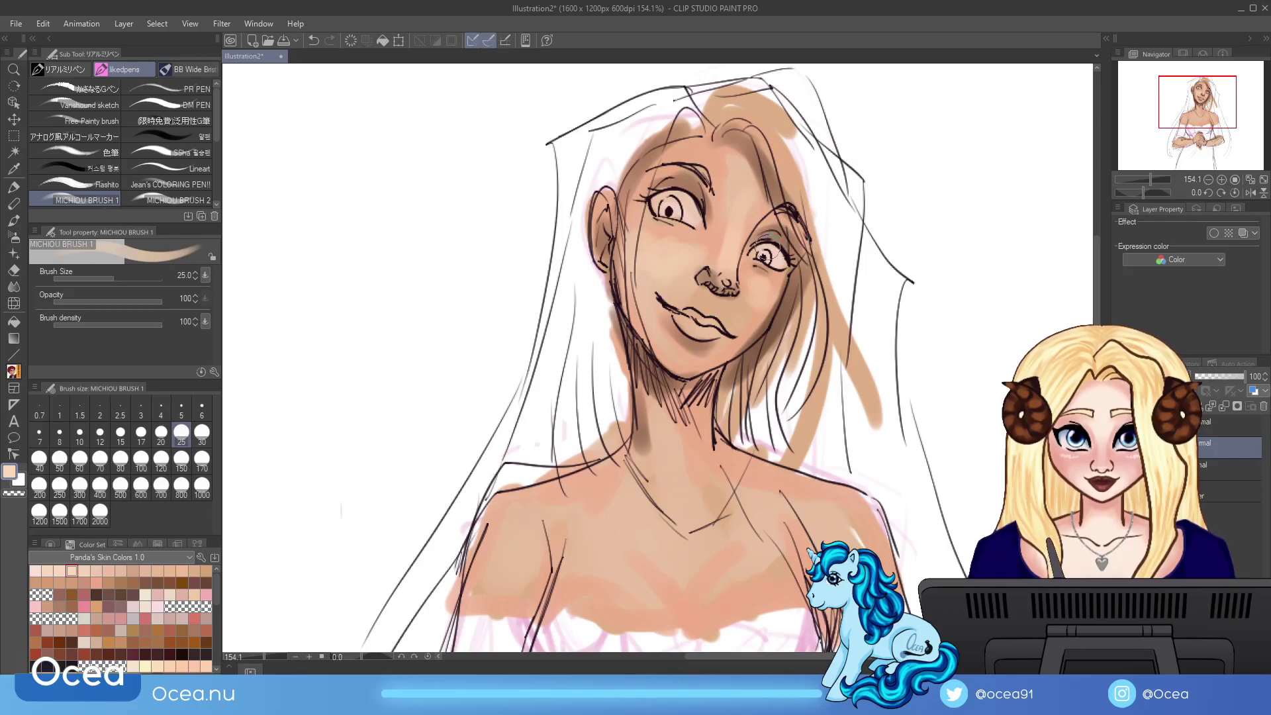
left_click(206, 594)
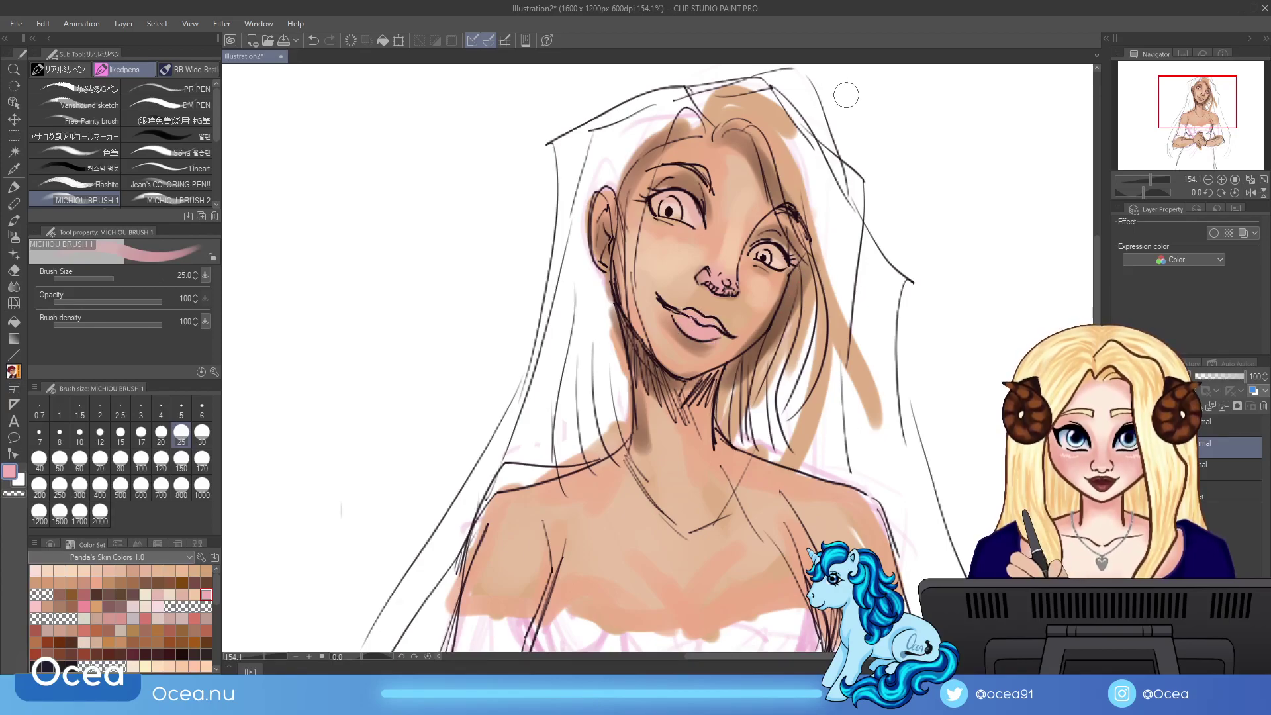
left_click(109, 606)
left_click(133, 655)
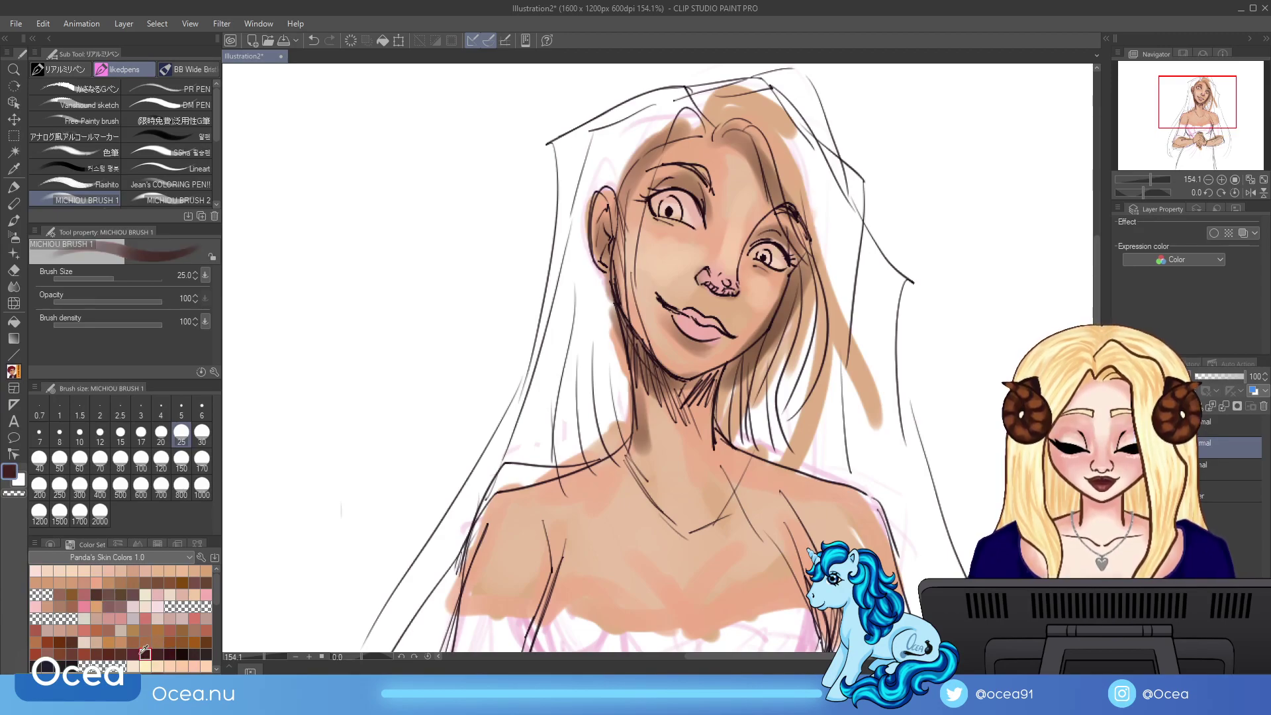
mouse_move(704, 305)
left_mouse_down()
mouse_move(686, 324)
mouse_move(708, 325)
left_mouse_up()
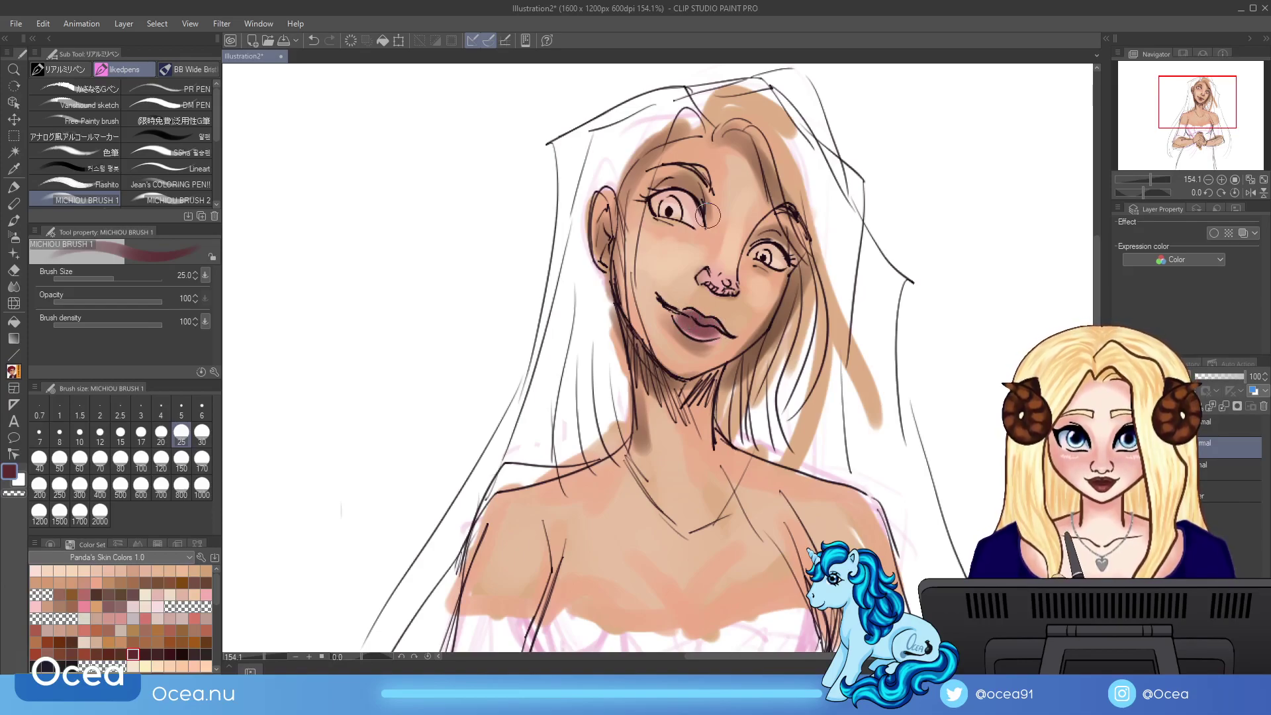
left_click(86, 595)
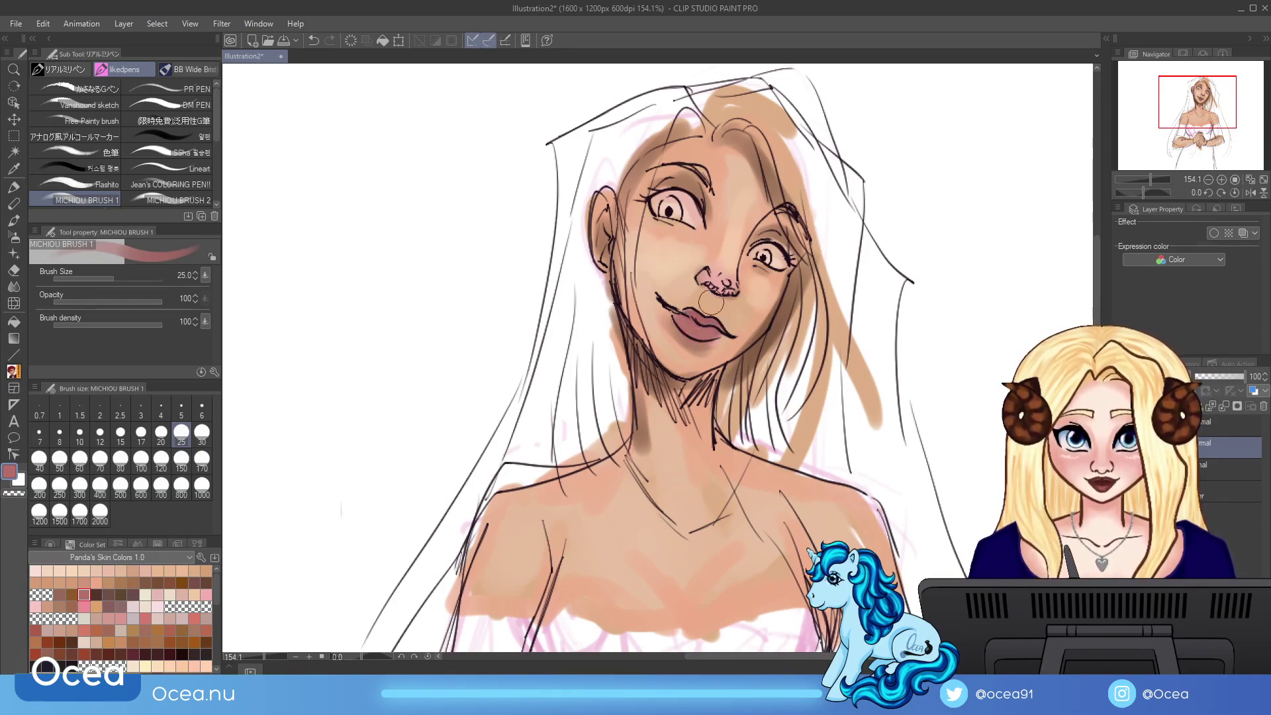
Step: Sample the brown shadow at the hairline and shade the neck, collarbones, center of the chest and both armpits
left_click(205, 571)
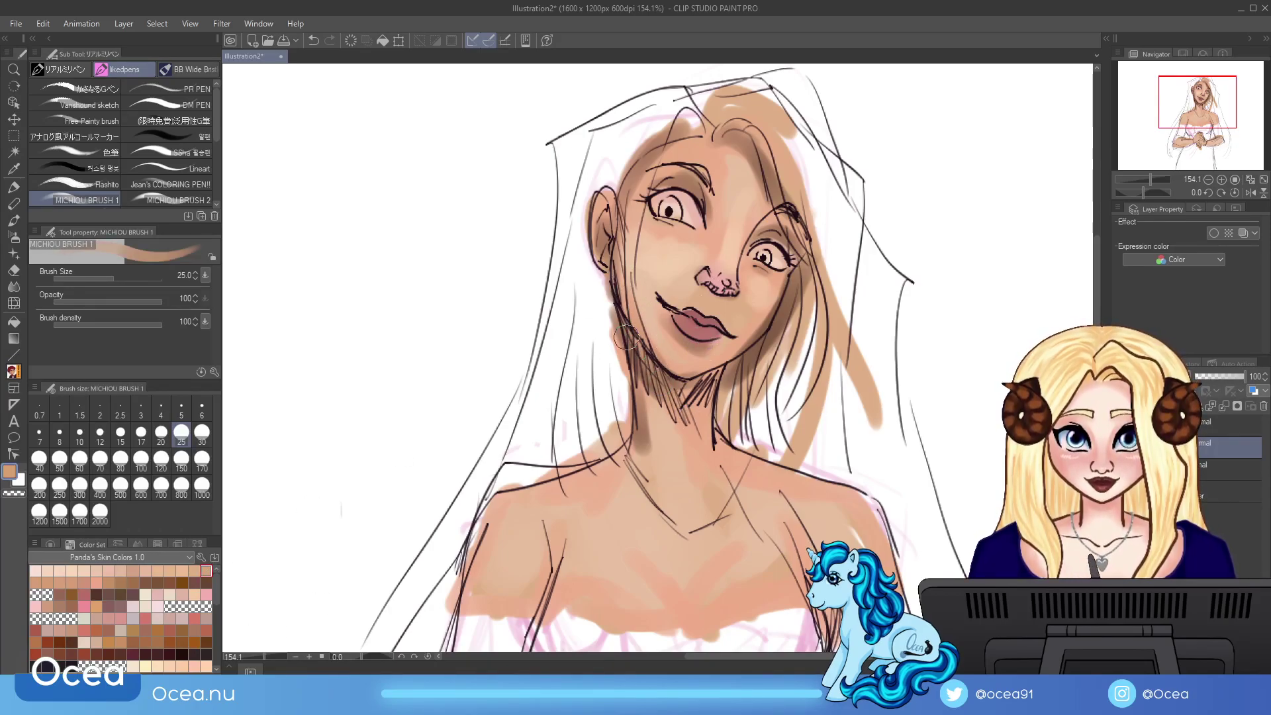
left_click_drag(1151, 179, 1149, 178)
left_click_drag(1175, 124, 1175, 135)
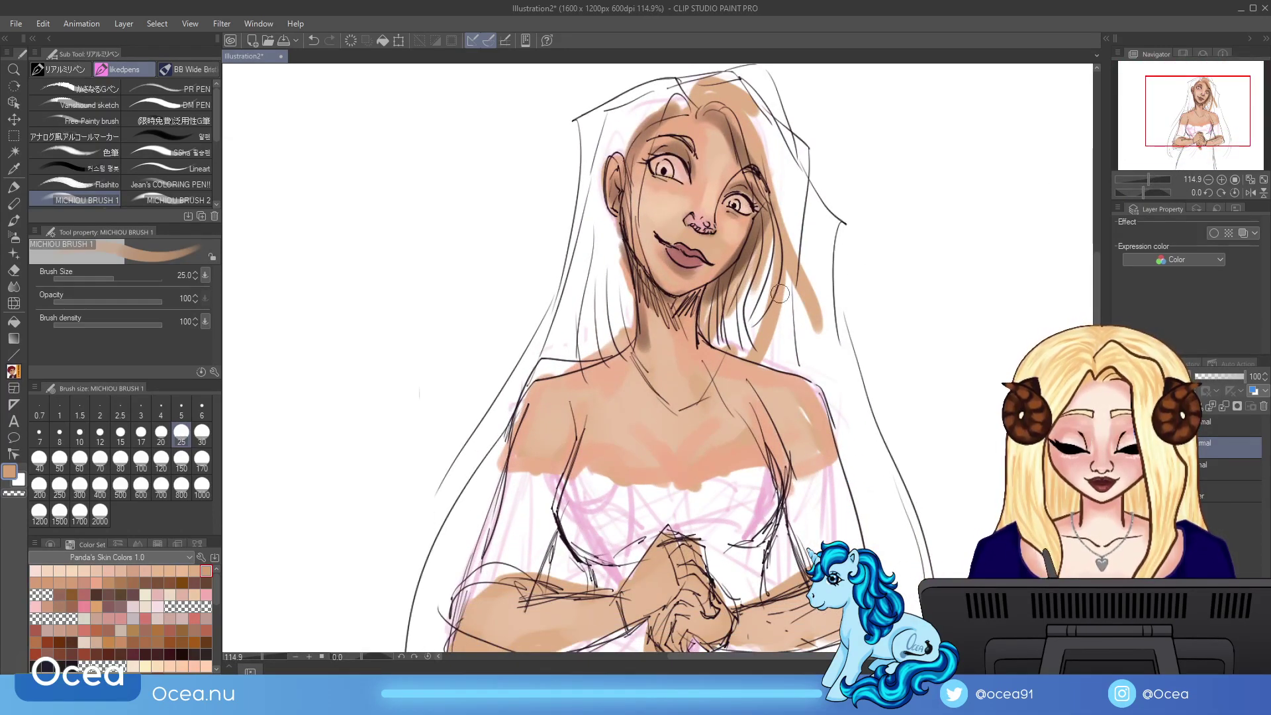
left_click(725, 129, "alt")
mouse_move(694, 325)
left_mouse_down()
mouse_move(703, 373)
mouse_move(702, 353)
mouse_move(704, 385)
left_mouse_up()
mouse_move(618, 406)
left_mouse_down()
mouse_move(677, 415)
mouse_move(652, 420)
mouse_move(663, 435)
mouse_move(648, 432)
mouse_move(680, 465)
mouse_move(690, 447)
mouse_move(646, 439)
mouse_move(679, 463)
left_mouse_up()
mouse_move(766, 438)
left_mouse_down()
mouse_move(772, 414)
mouse_move(768, 456)
left_mouse_up()
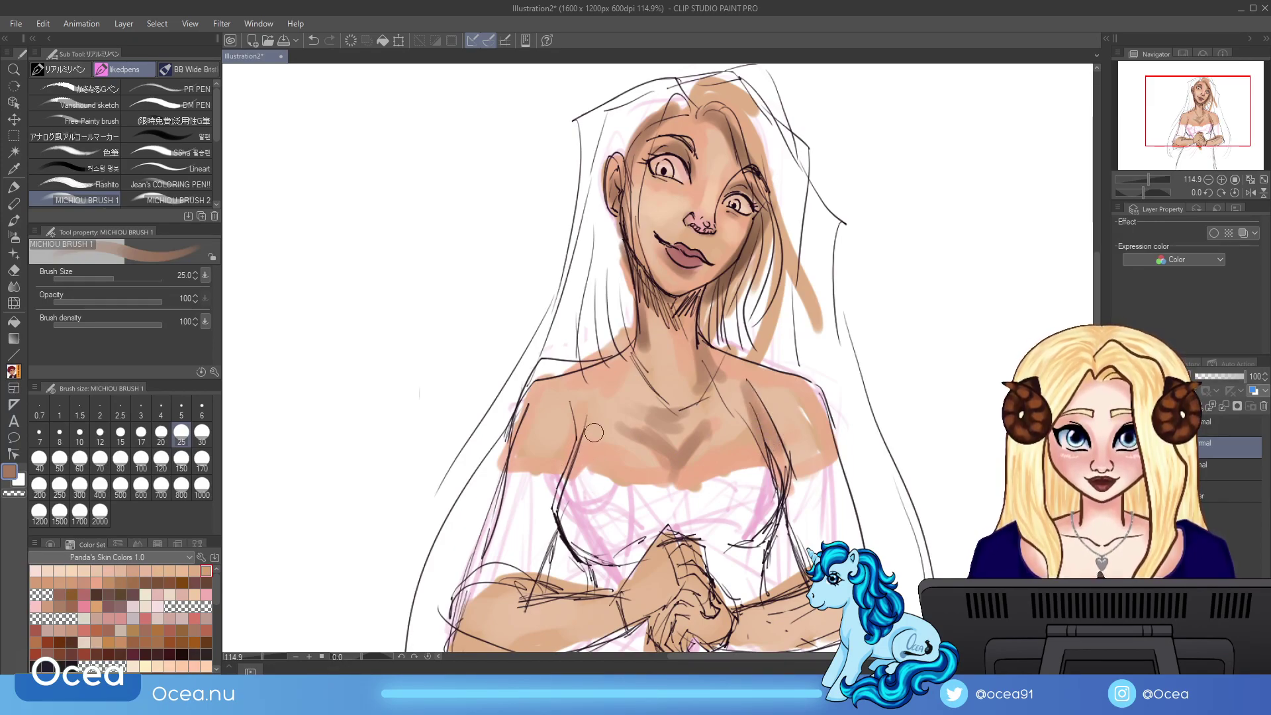
mouse_move(583, 419)
left_mouse_down()
mouse_move(564, 472)
mouse_move(572, 435)
left_mouse_up()
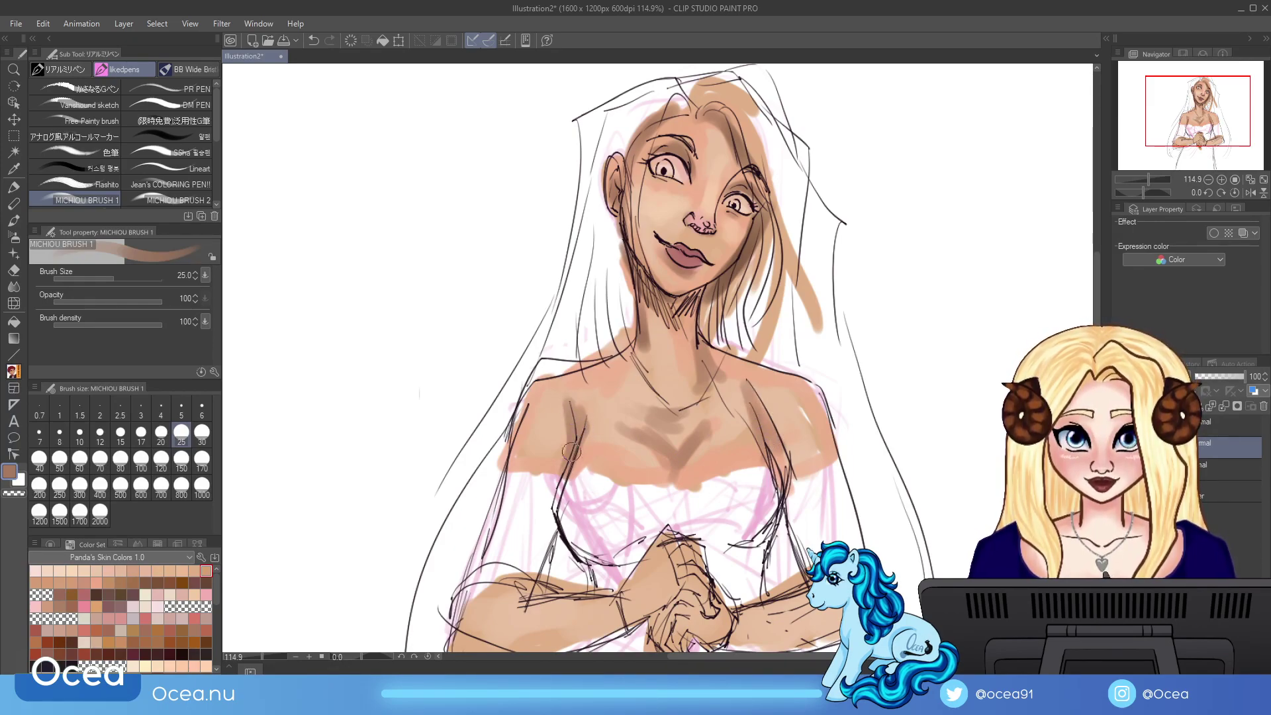
left_click_drag(780, 394, 793, 486)
Step: Shade both forearms and the clasped hands in brown, and clean up the stray tan paint below the fingers
left_click_drag(743, 612, 803, 571)
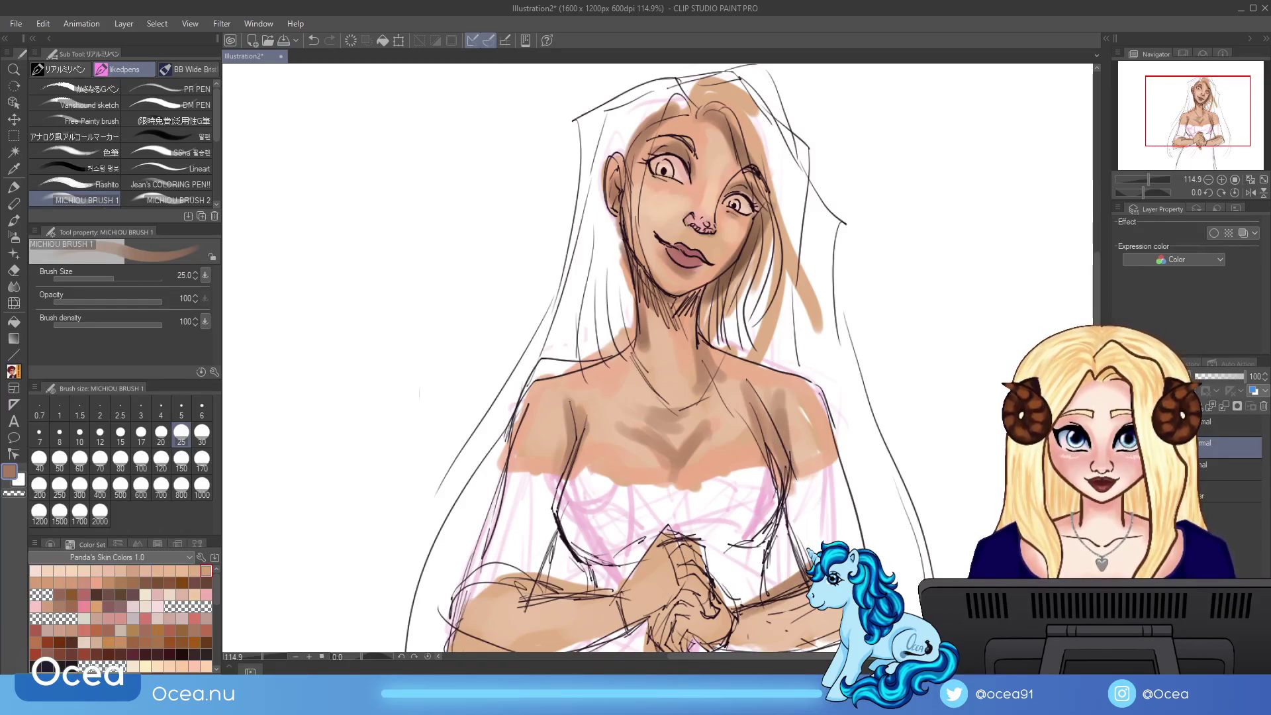
left_click_drag(495, 585, 604, 610)
left_click_drag(868, 492, 934, 279)
mouse_move(520, 423)
left_mouse_down()
mouse_move(532, 451)
mouse_move(688, 414)
mouse_move(679, 384)
mouse_move(684, 396)
mouse_move(698, 358)
mouse_move(749, 349)
mouse_move(778, 425)
mouse_move(751, 430)
mouse_move(770, 422)
mouse_move(776, 437)
mouse_move(802, 409)
mouse_move(785, 374)
mouse_move(806, 409)
mouse_move(799, 425)
mouse_move(839, 437)
mouse_move(908, 414)
mouse_move(911, 349)
mouse_move(890, 344)
mouse_move(928, 378)
left_mouse_up()
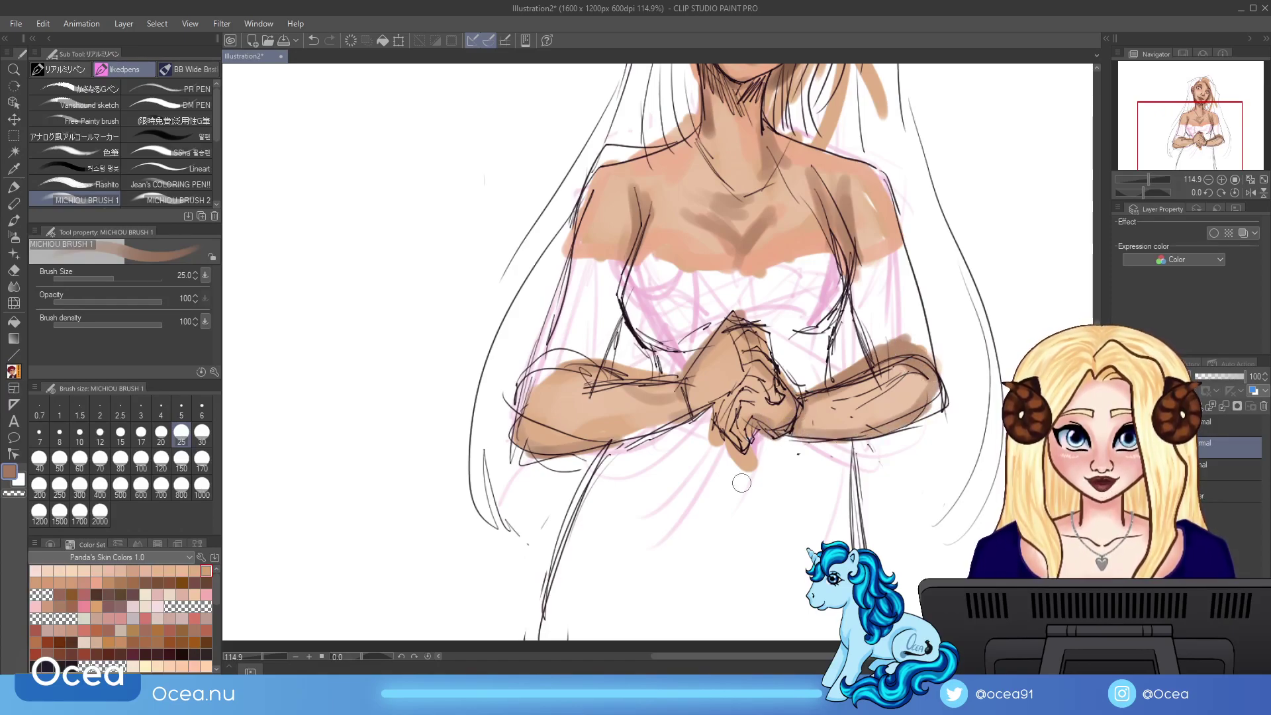
left_click_drag(733, 426, 741, 467)
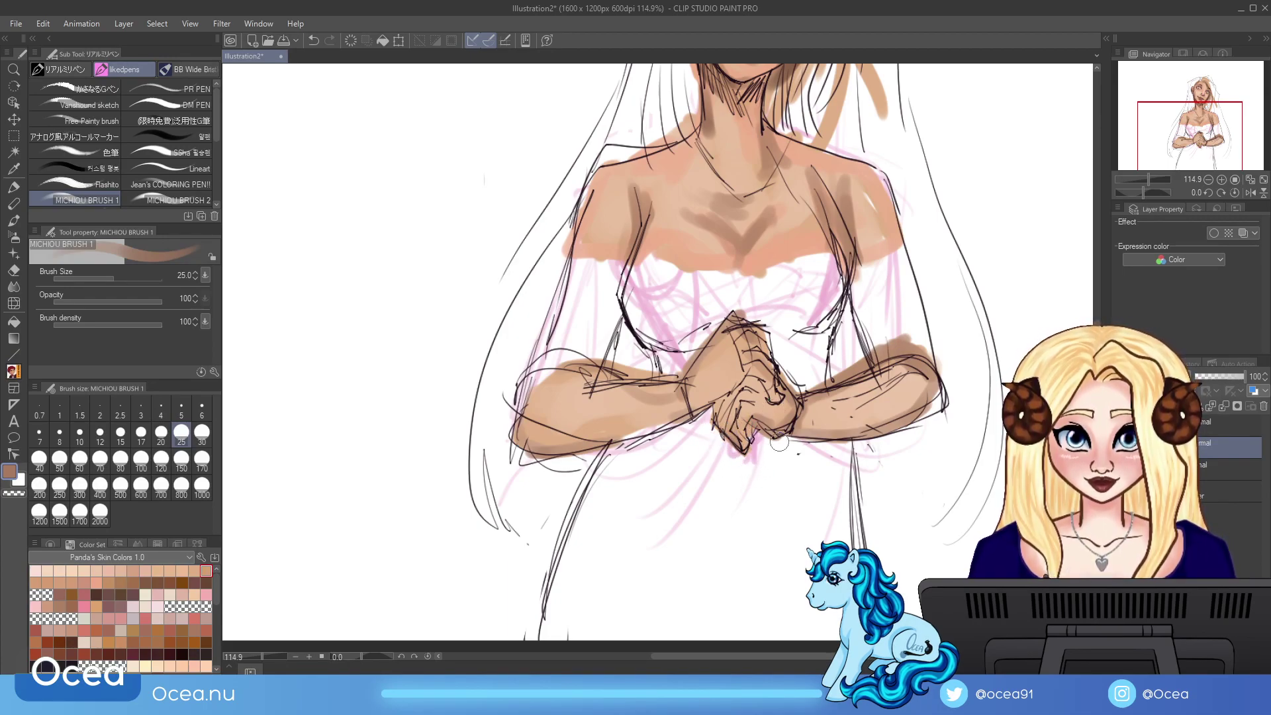
mouse_move(729, 405)
left_mouse_down()
mouse_move(741, 392)
mouse_move(758, 415)
mouse_move(860, 438)
left_mouse_up()
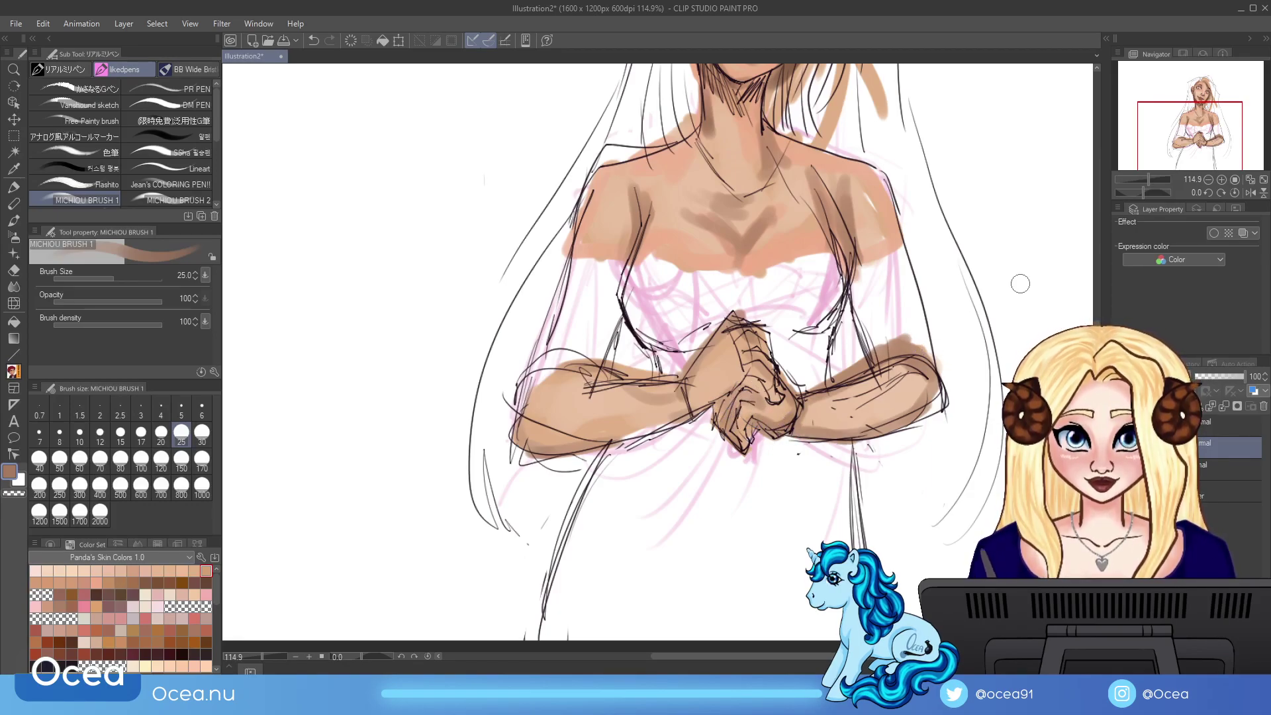
Step: Extend the brown shading over the wrist and down both upper arms inside the sleeves
left_click_drag(1182, 161, 1182, 153)
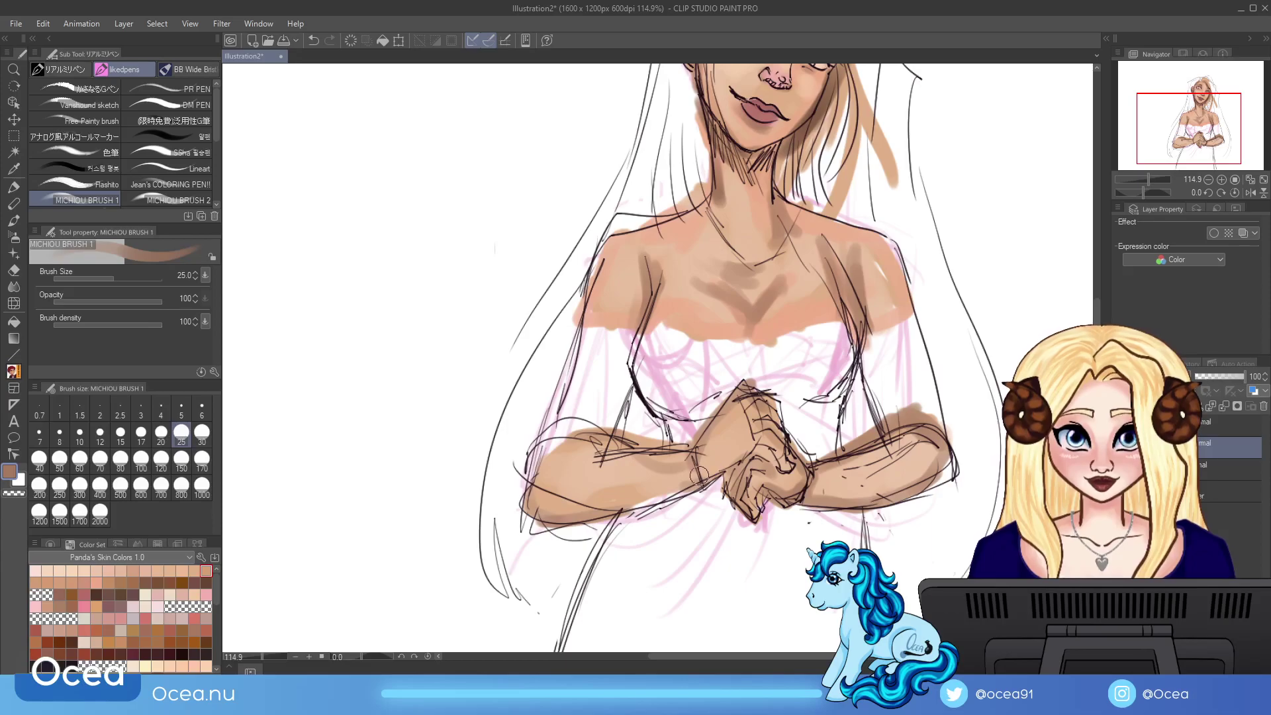
mouse_move(711, 467)
left_mouse_down()
mouse_move(548, 521)
mouse_move(529, 482)
mouse_move(602, 424)
mouse_move(581, 427)
mouse_move(617, 438)
mouse_move(583, 323)
mouse_move(536, 447)
mouse_move(573, 325)
mouse_move(685, 227)
mouse_move(595, 300)
mouse_move(701, 230)
mouse_move(675, 315)
mouse_move(646, 343)
mouse_move(638, 375)
mouse_move(672, 423)
mouse_move(725, 414)
left_mouse_up()
mouse_move(821, 404)
left_mouse_down()
mouse_move(840, 398)
mouse_move(866, 304)
left_mouse_up()
mouse_move(861, 298)
left_mouse_down()
mouse_move(868, 361)
mouse_move(834, 447)
left_mouse_up()
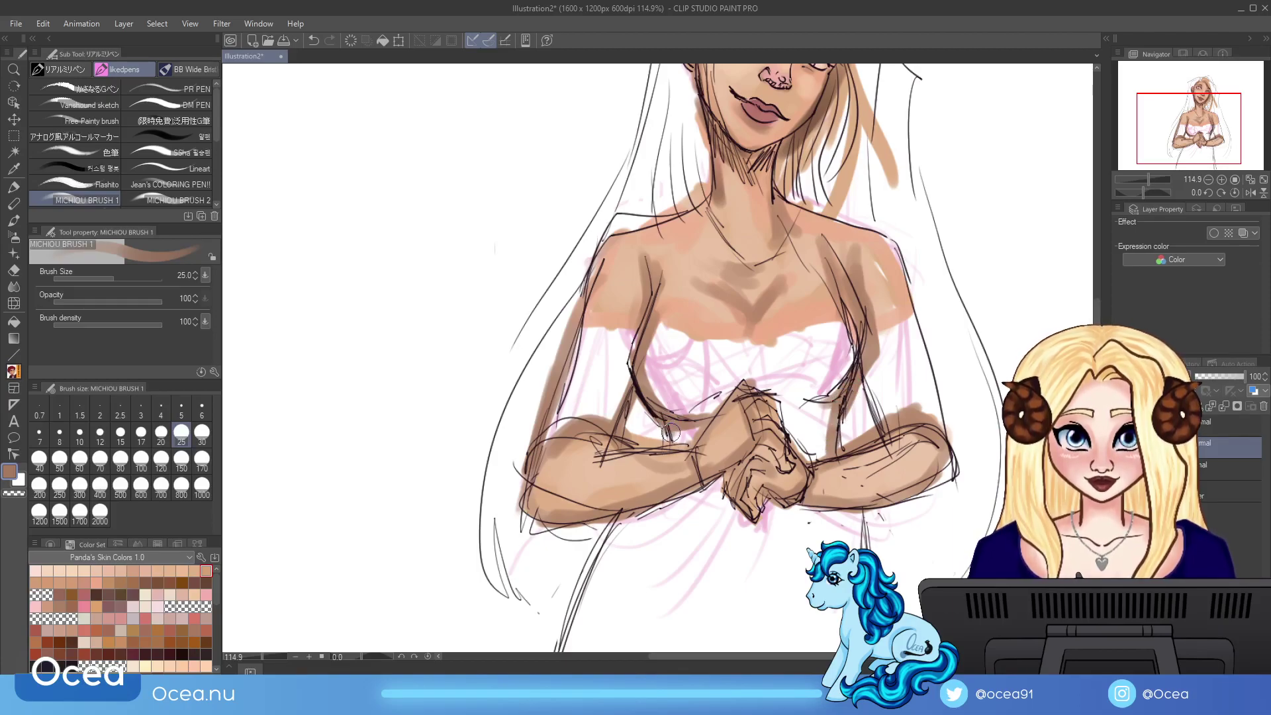
Step: Fill deep shadows under the bust, beside the torso and along the inner upper arms with dark brown
left_click(206, 583)
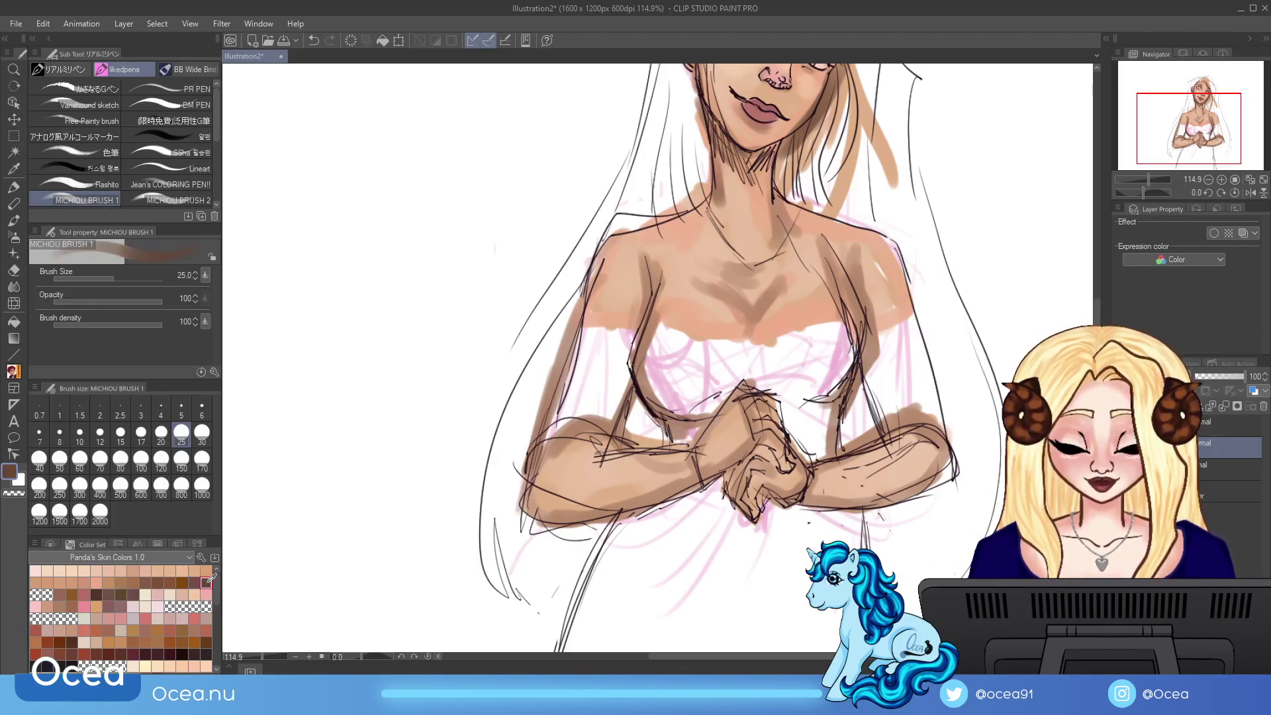
left_click_drag(671, 425, 720, 422)
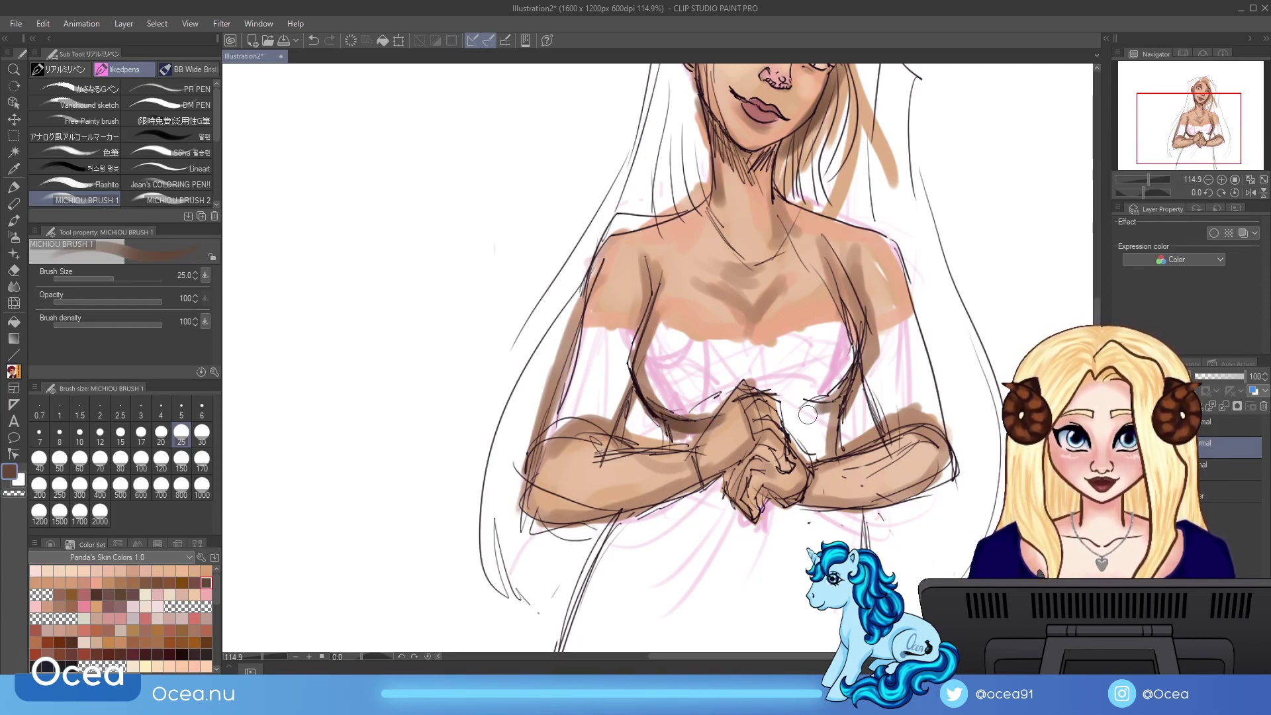
mouse_move(840, 271)
left_mouse_down()
mouse_move(858, 305)
mouse_move(853, 357)
mouse_move(780, 415)
mouse_move(793, 430)
mouse_move(828, 417)
left_mouse_up()
left_click_drag(869, 358, 885, 432)
left_click_drag(874, 325, 854, 434)
mouse_move(622, 375)
left_mouse_down()
mouse_move(614, 430)
mouse_move(632, 328)
left_mouse_up()
left_click_drag(853, 309, 860, 387)
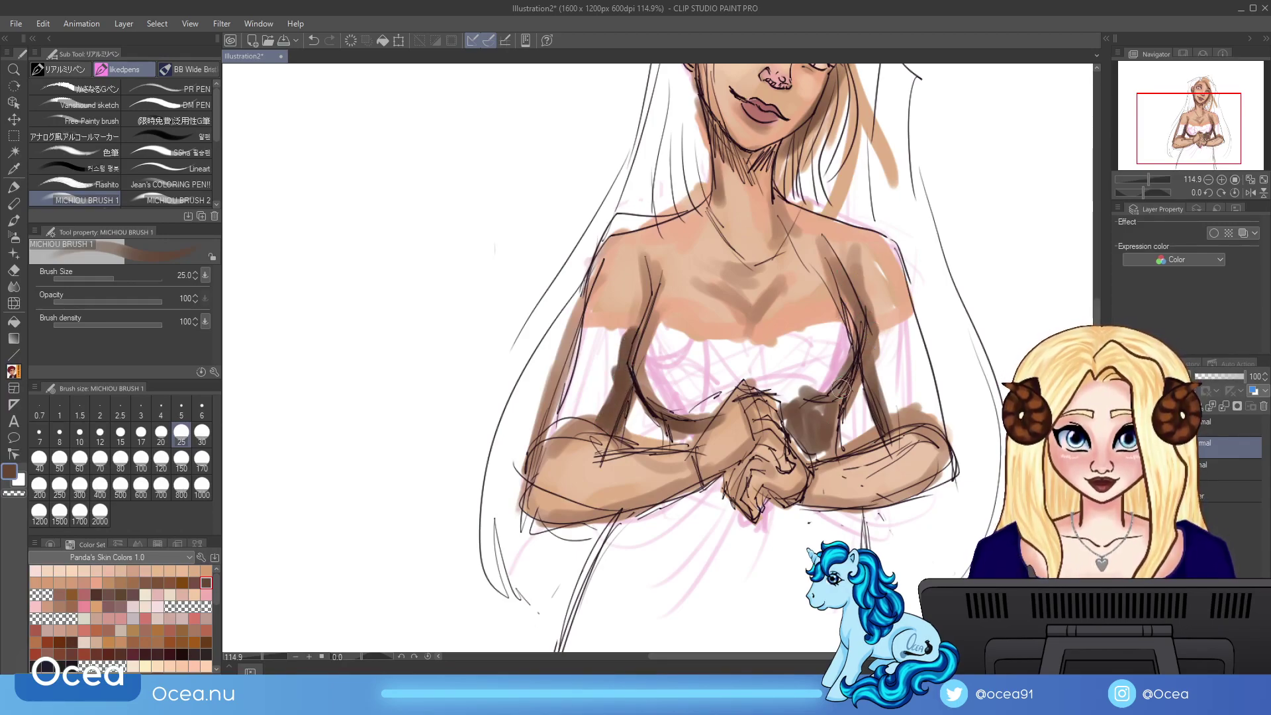
Step: Block in dark brown shadow under the forearms and down both skirt edges, filling the skirt's right half
left_click_drag(1171, 121, 1162, 145)
mouse_move(698, 341)
left_mouse_down()
mouse_move(781, 298)
mouse_move(696, 331)
mouse_move(620, 551)
left_mouse_up()
left_click_drag(675, 368, 638, 590)
mouse_move(779, 300)
left_mouse_down()
mouse_move(828, 345)
mouse_move(833, 312)
mouse_move(869, 321)
mouse_move(911, 309)
mouse_move(894, 328)
mouse_move(933, 338)
mouse_move(947, 477)
left_mouse_up()
left_click_drag(927, 335, 954, 516)
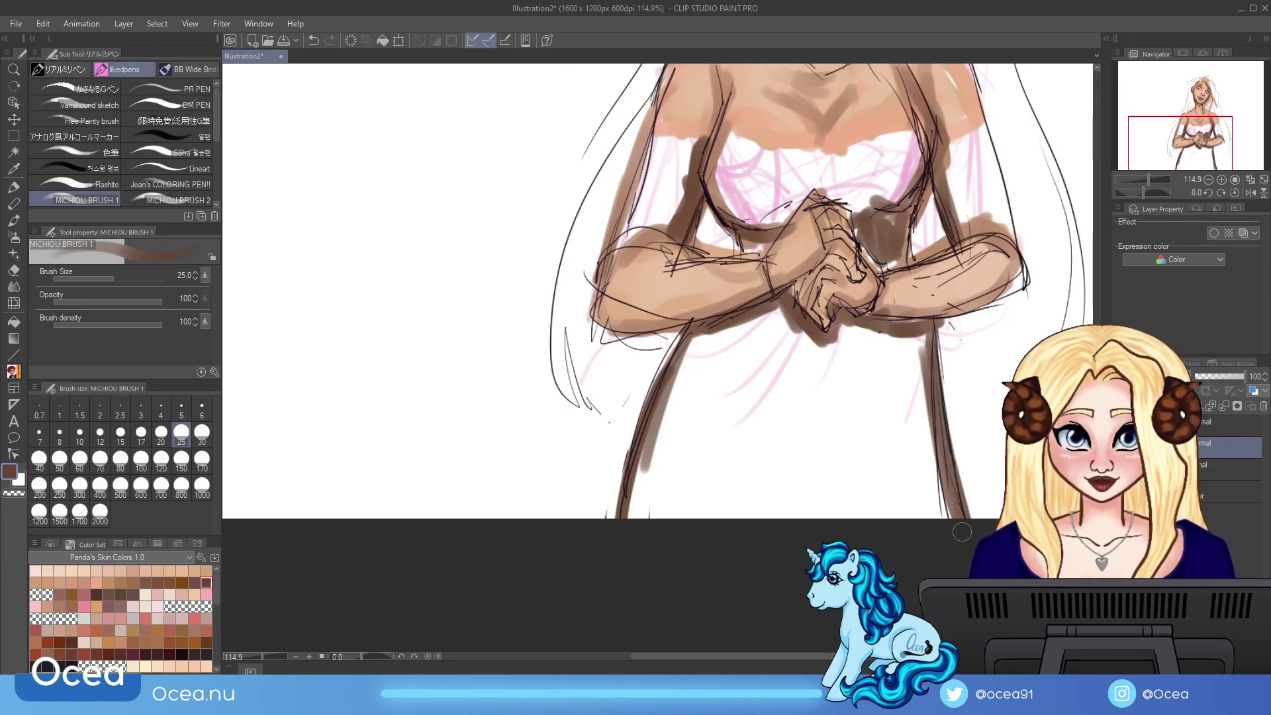
mouse_move(918, 332)
left_mouse_down()
mouse_move(835, 331)
mouse_move(821, 391)
mouse_move(873, 333)
mouse_move(867, 404)
mouse_move(917, 457)
mouse_move(923, 362)
mouse_move(939, 476)
mouse_move(940, 424)
mouse_move(891, 463)
mouse_move(846, 398)
mouse_move(825, 476)
mouse_move(851, 424)
mouse_move(888, 463)
mouse_move(890, 363)
mouse_move(926, 461)
left_mouse_up()
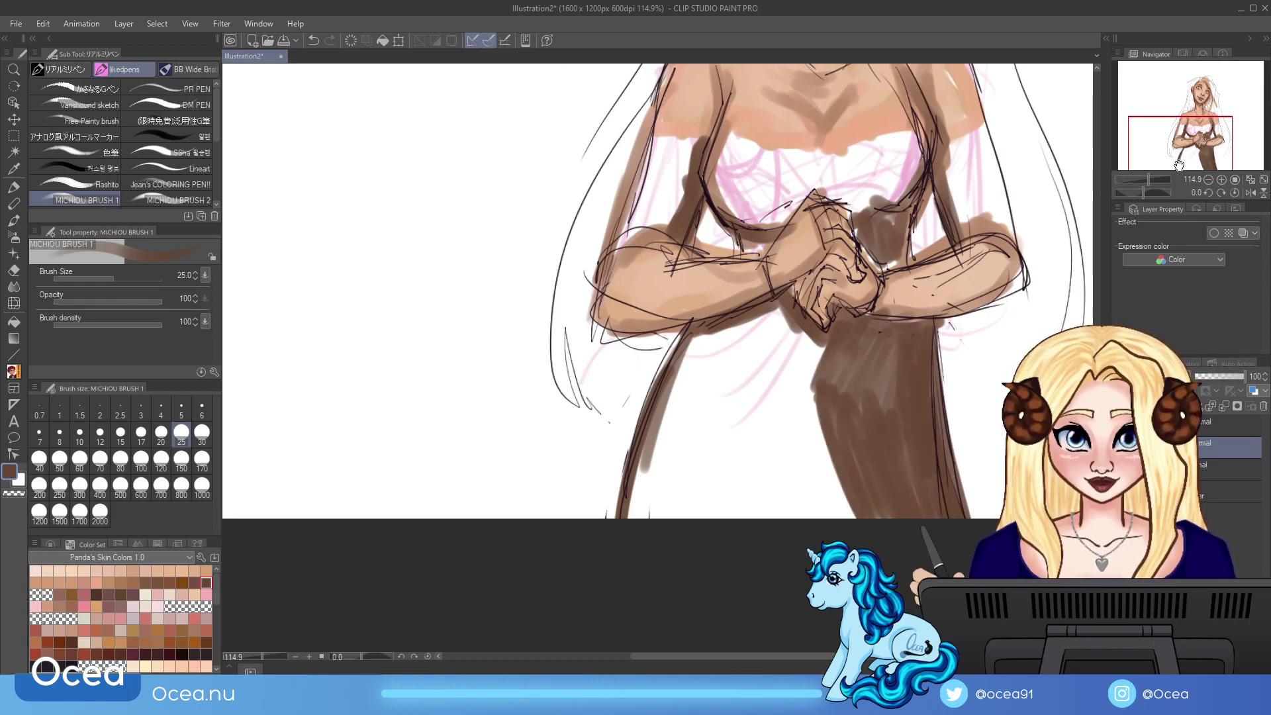
Step: Add dark brown shading at the corners of the mouth and along the underside of the jaw
left_click(1152, 179)
left_click_drag(1182, 138, 1199, 88)
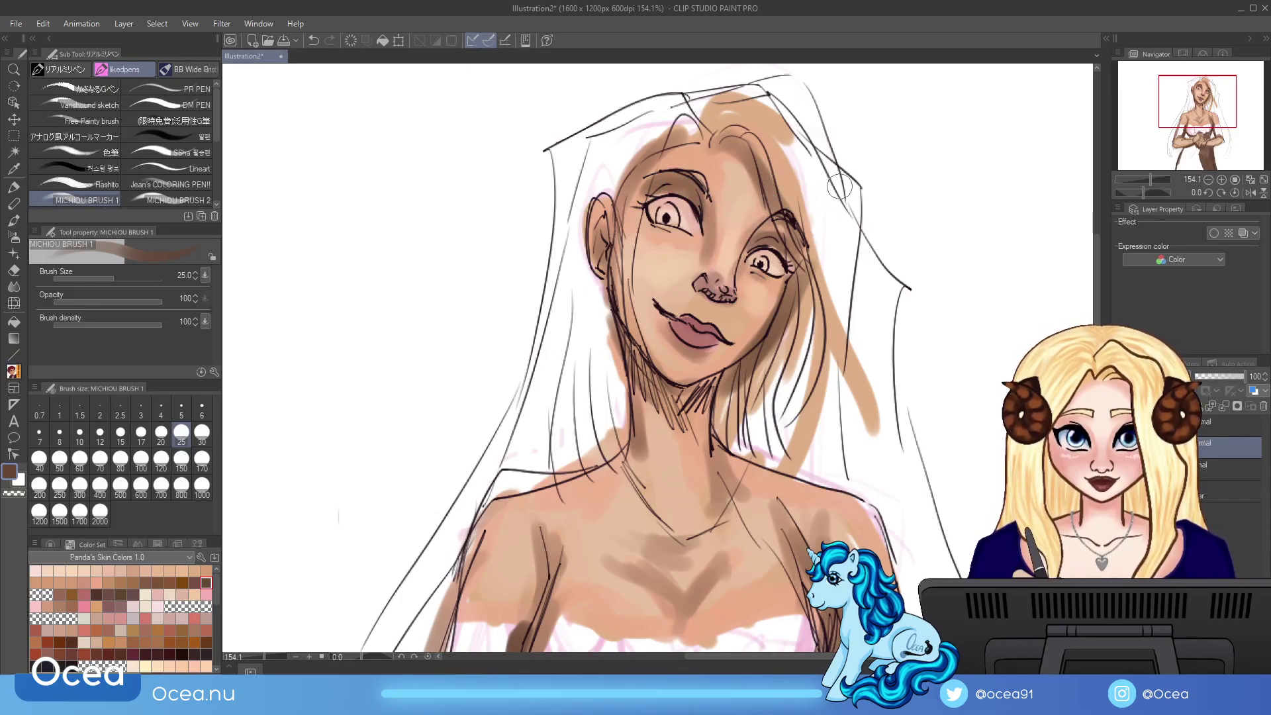
mouse_move(643, 298)
left_mouse_down()
mouse_move(725, 341)
mouse_move(745, 336)
left_mouse_up()
mouse_move(617, 329)
left_mouse_down()
mouse_move(651, 391)
mouse_move(690, 399)
left_mouse_up()
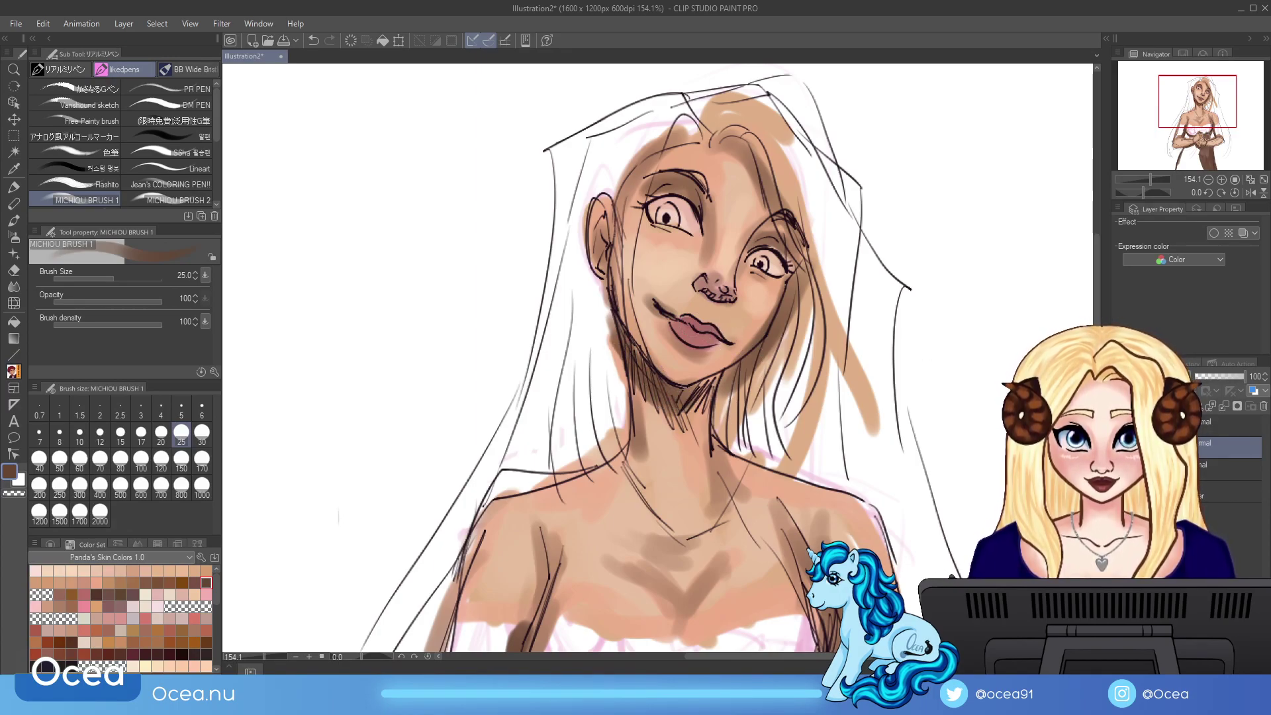
Step: Compare the painted head and torso with the ink lines hidden and shown
left_click(1120, 427)
left_click(1120, 426)
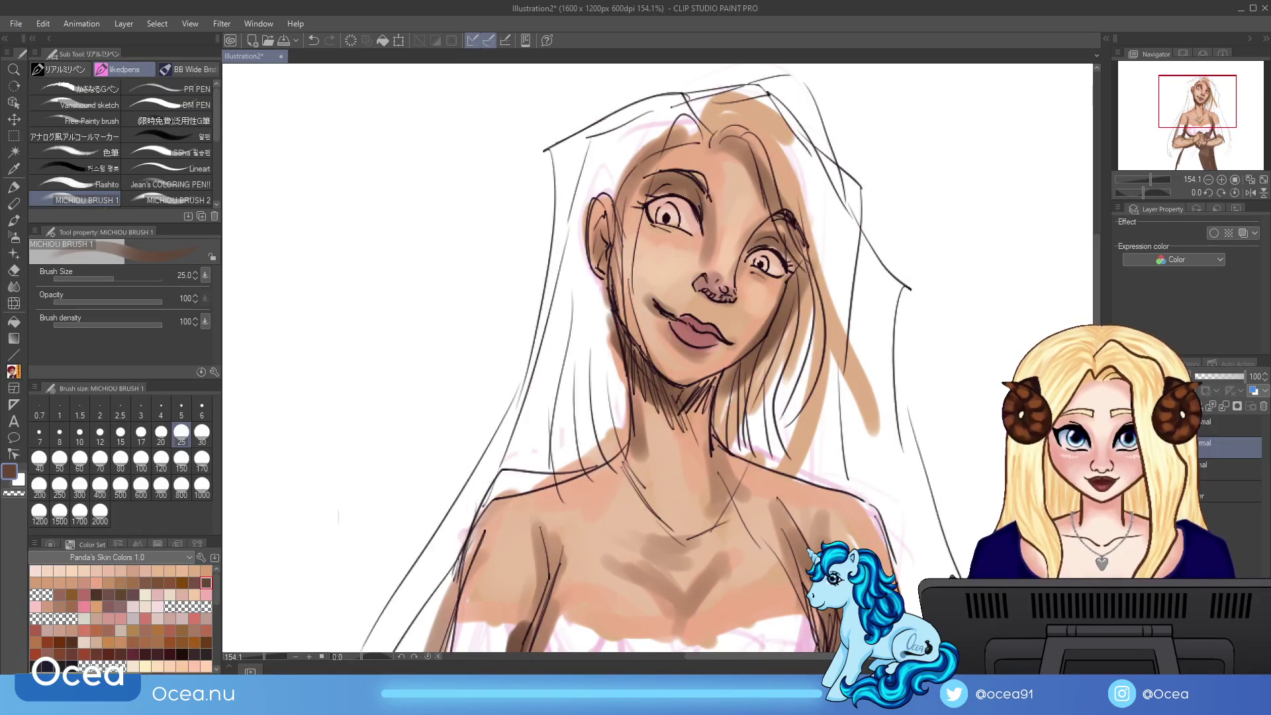
key("ctrl+h")
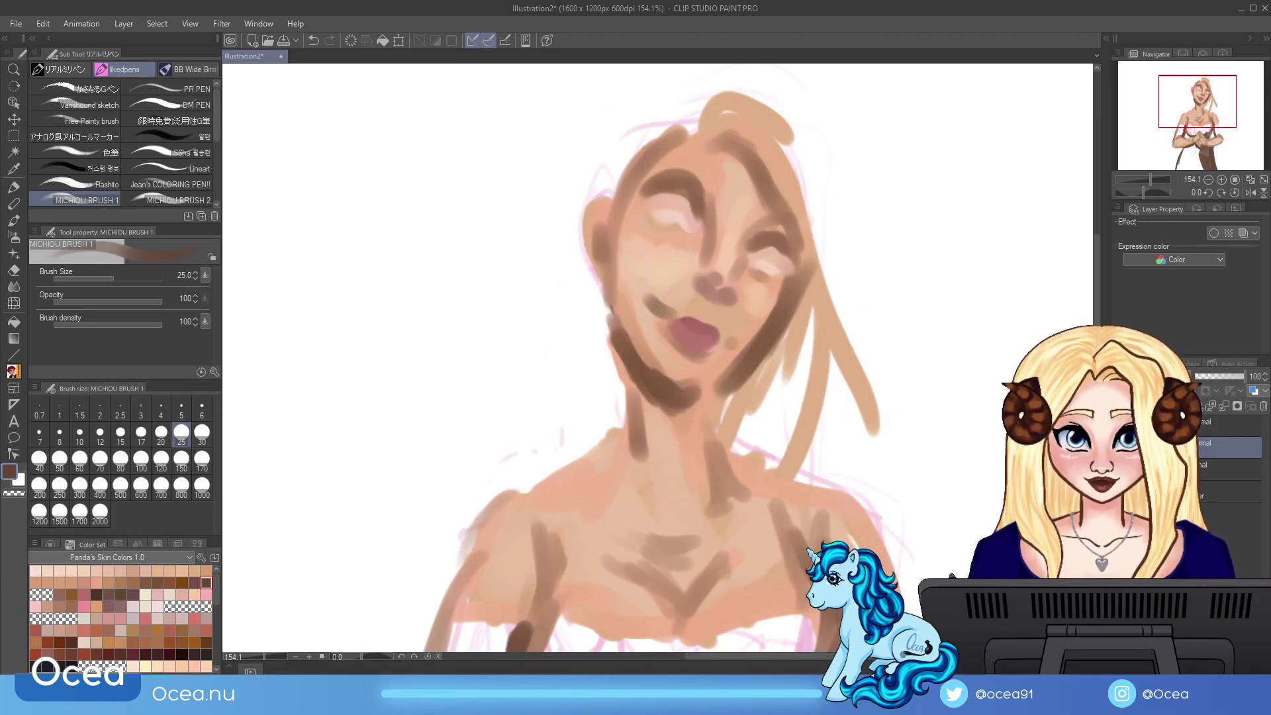
key("ctrl+h")
key("ctrl+h")
left_click_drag(1149, 178, 1147, 178)
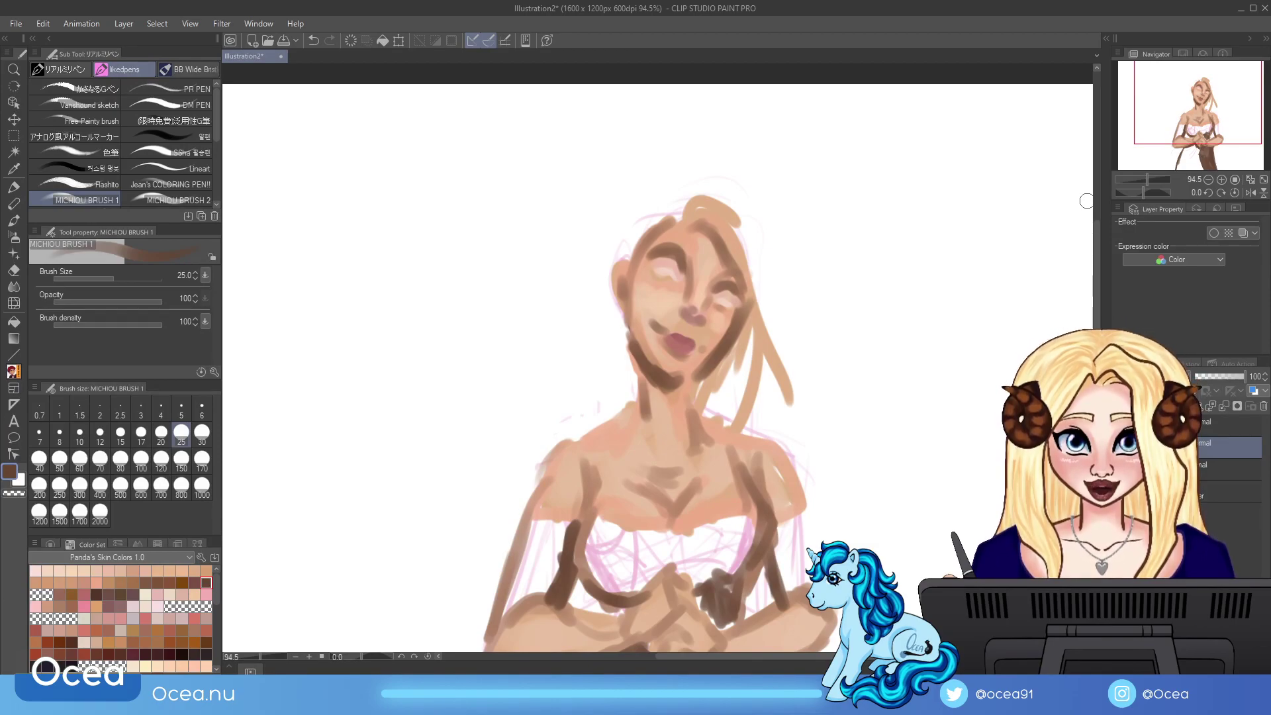
left_click(1119, 426)
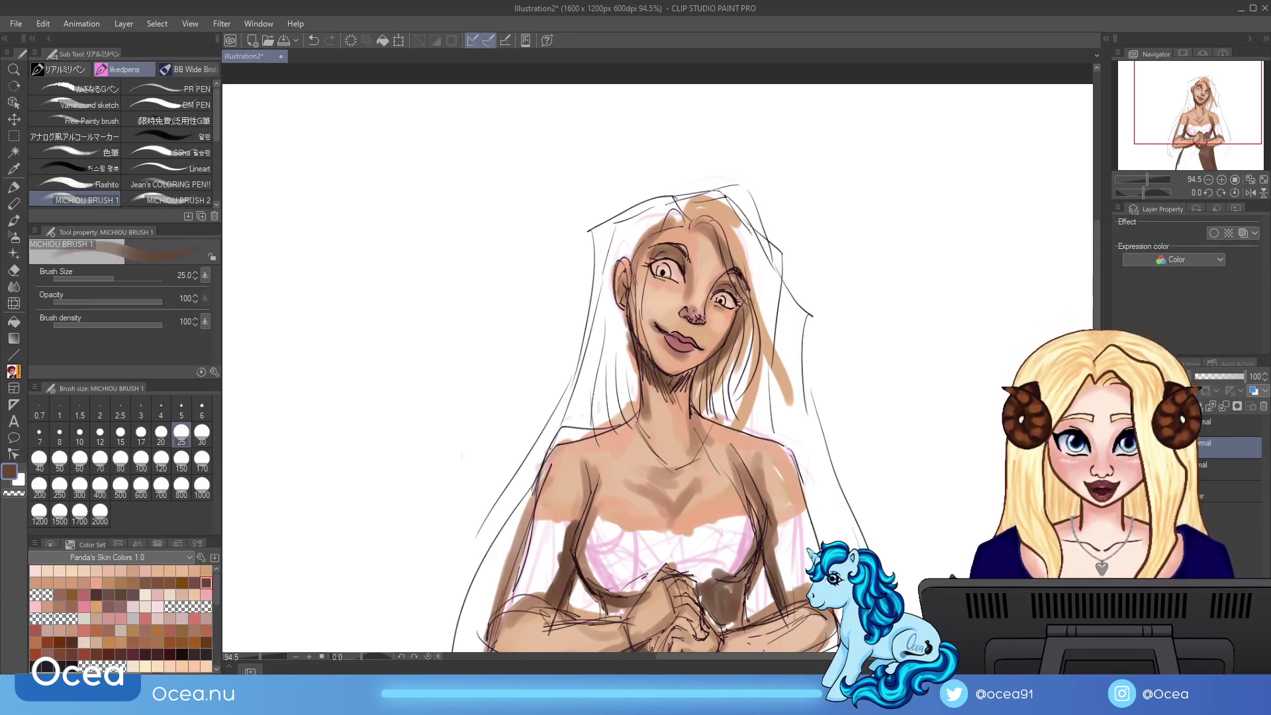
Step: Highlight the chest and collarbones with a light peach swatch, and paint sampled salmon skin tone over the neck and hair strands
left_click(84, 570)
mouse_move(633, 482)
left_mouse_down()
mouse_move(646, 503)
mouse_move(637, 489)
mouse_move(692, 506)
mouse_move(689, 490)
mouse_move(675, 502)
mouse_move(695, 478)
mouse_move(670, 473)
mouse_move(721, 460)
left_mouse_up()
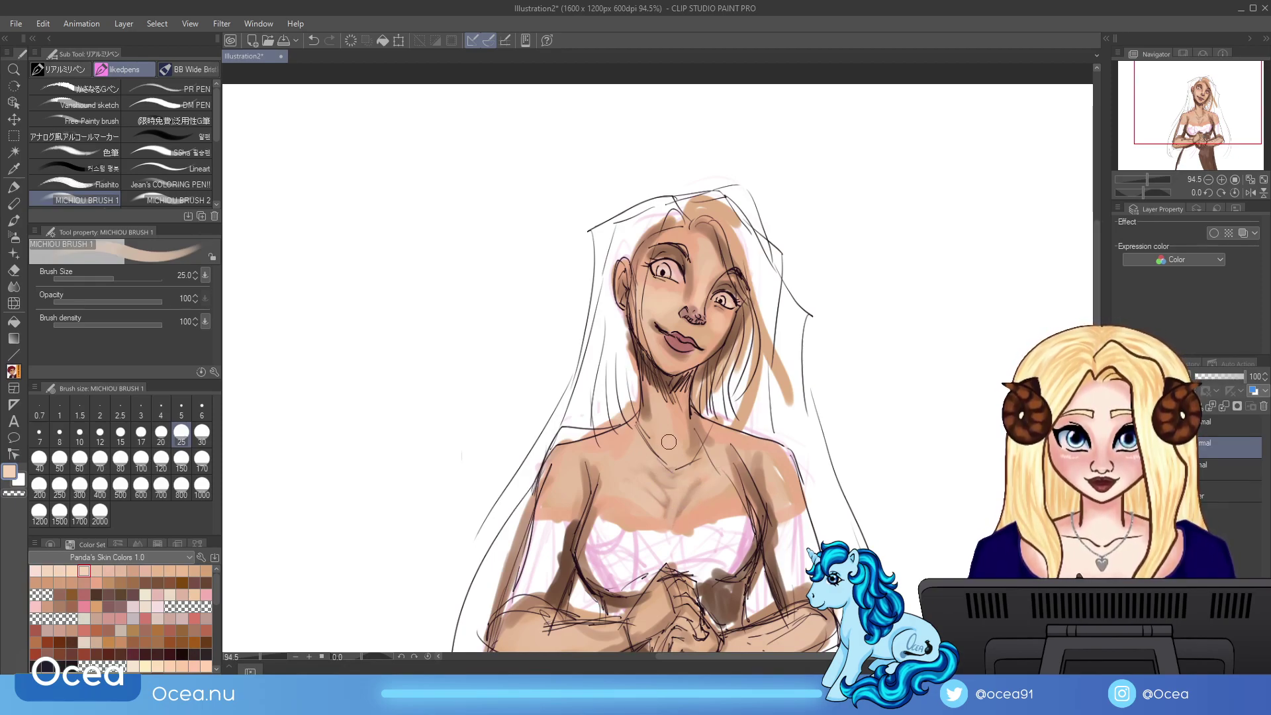
left_click(622, 444, "alt")
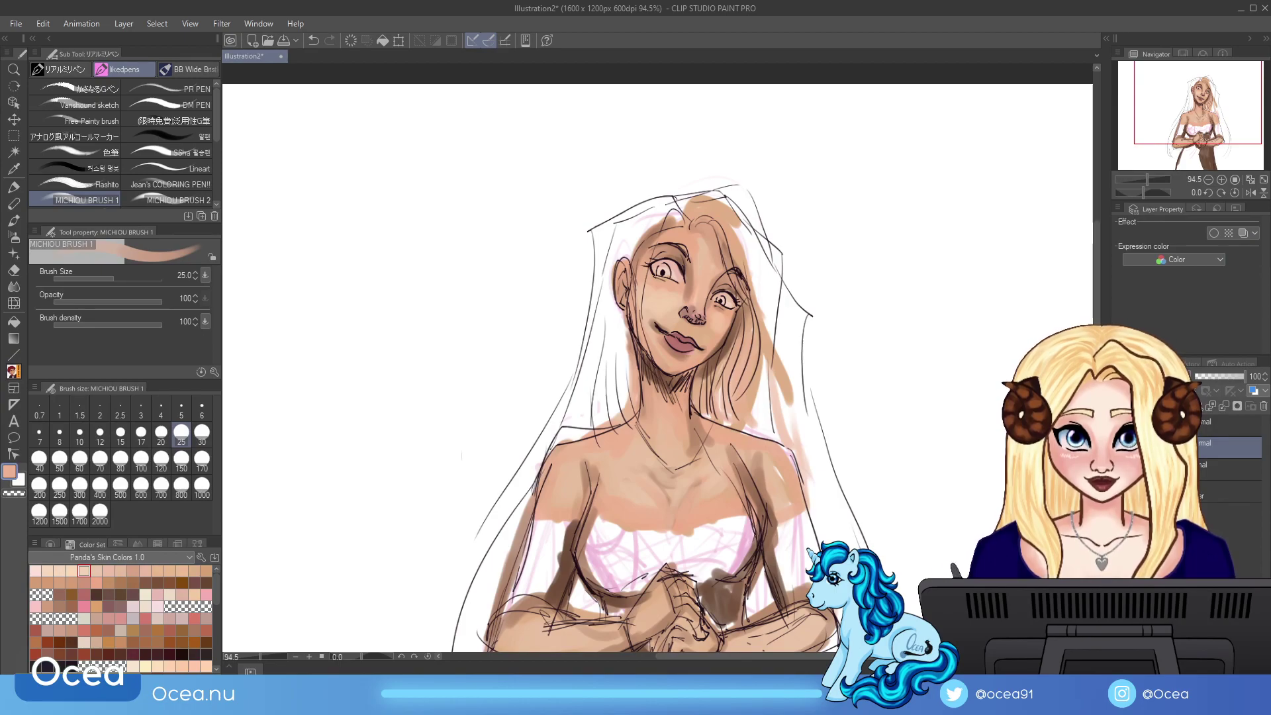
Step: Lower the ink line layer's opacity to 43% and reselect the skin paint layer
left_click(1225, 426)
left_click(1217, 377)
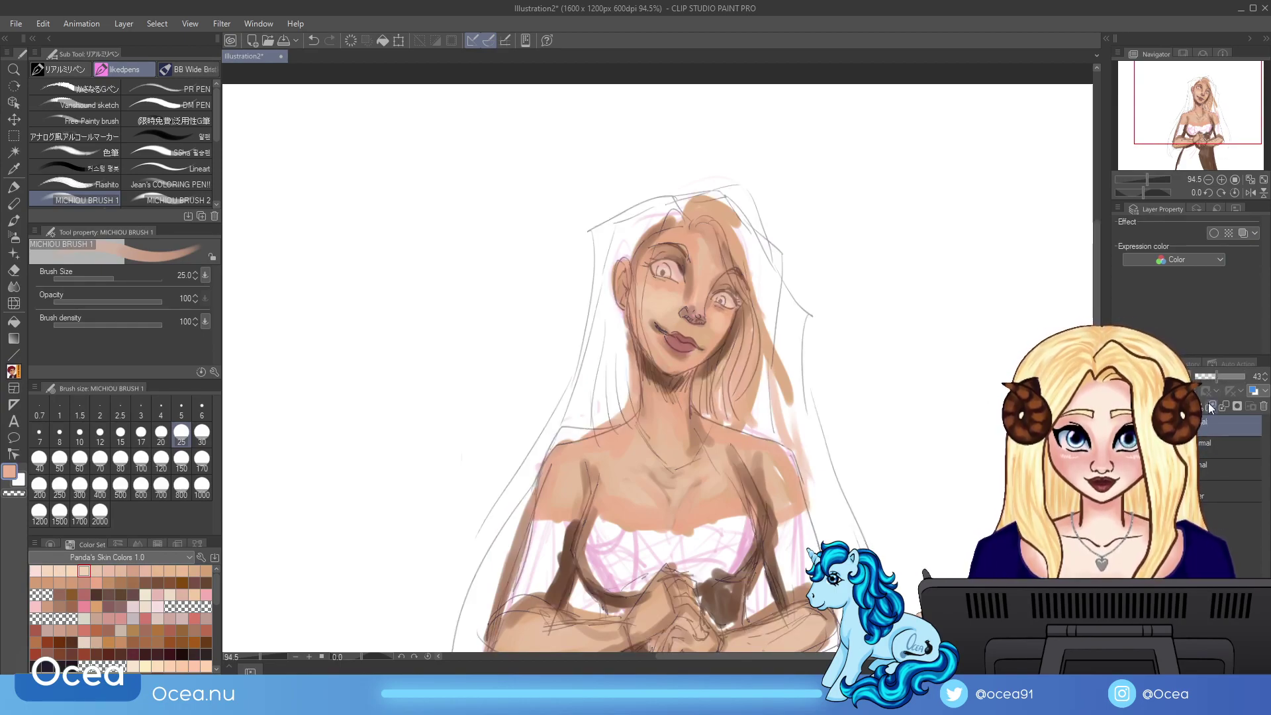
left_click(1225, 447)
Step: Try MICHIOU BRUSH 1 and the Flat Render Brush at size 6 with a pale cream swatch on the face
left_click_drag(1147, 179, 1154, 179)
left_click_drag(1198, 102, 1199, 94)
left_click(202, 407)
left_click(145, 595)
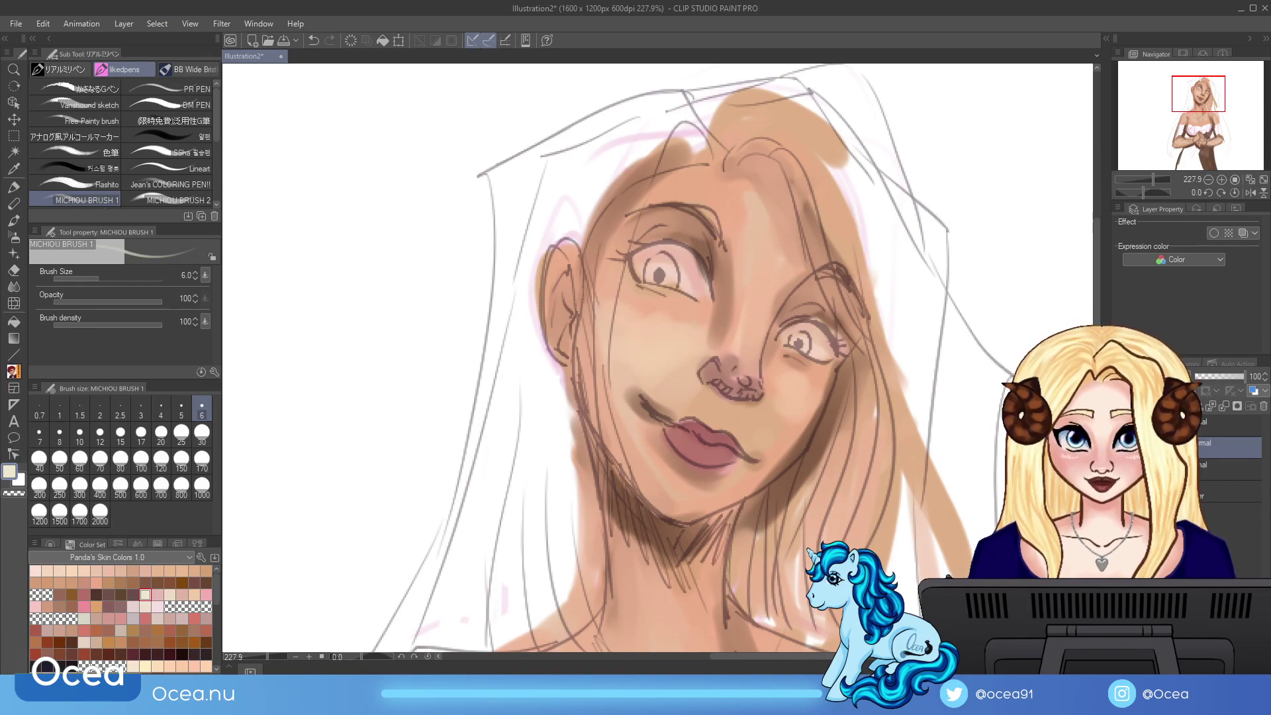
left_click(1120, 425)
left_click(1120, 426)
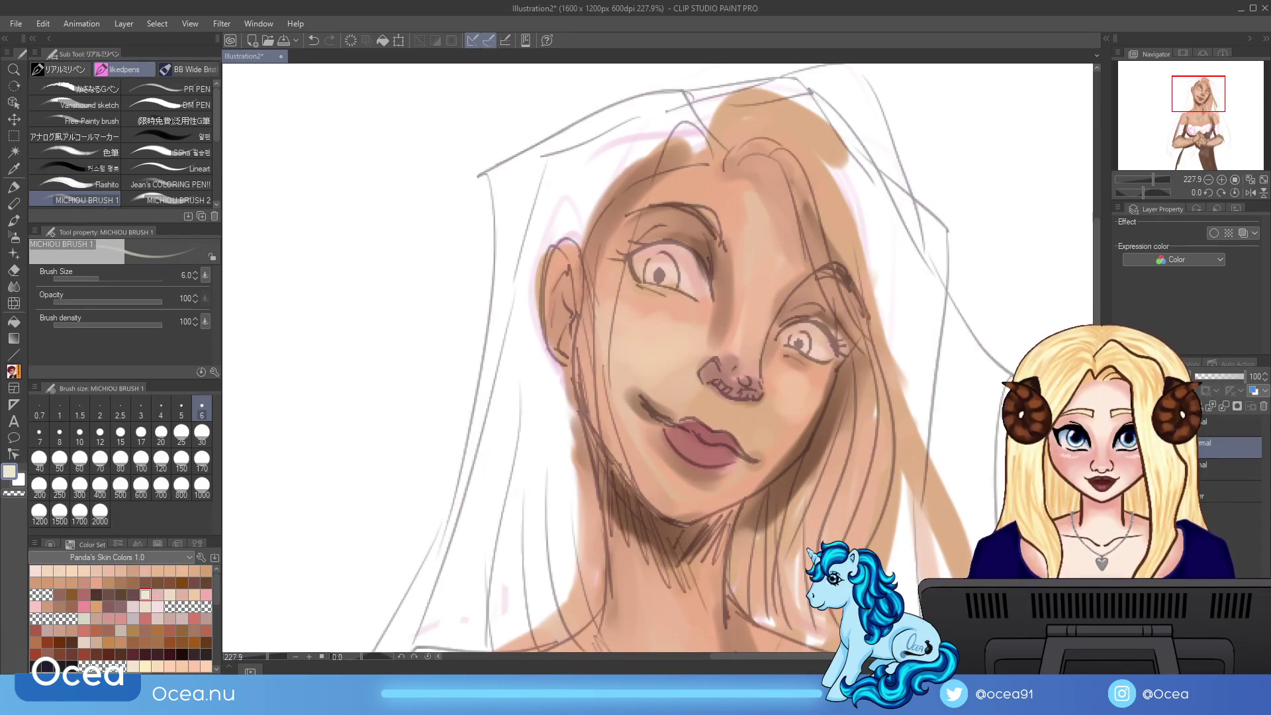
left_click_drag(218, 120, 218, 172)
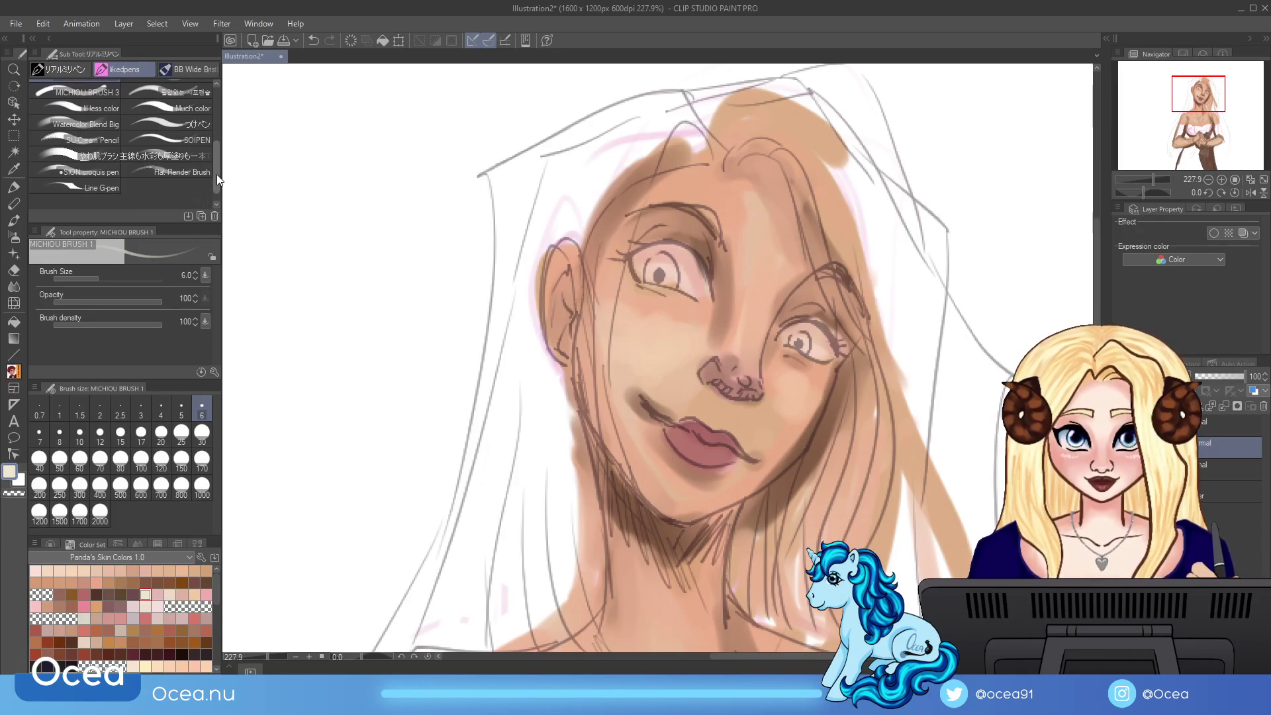
left_click(182, 173)
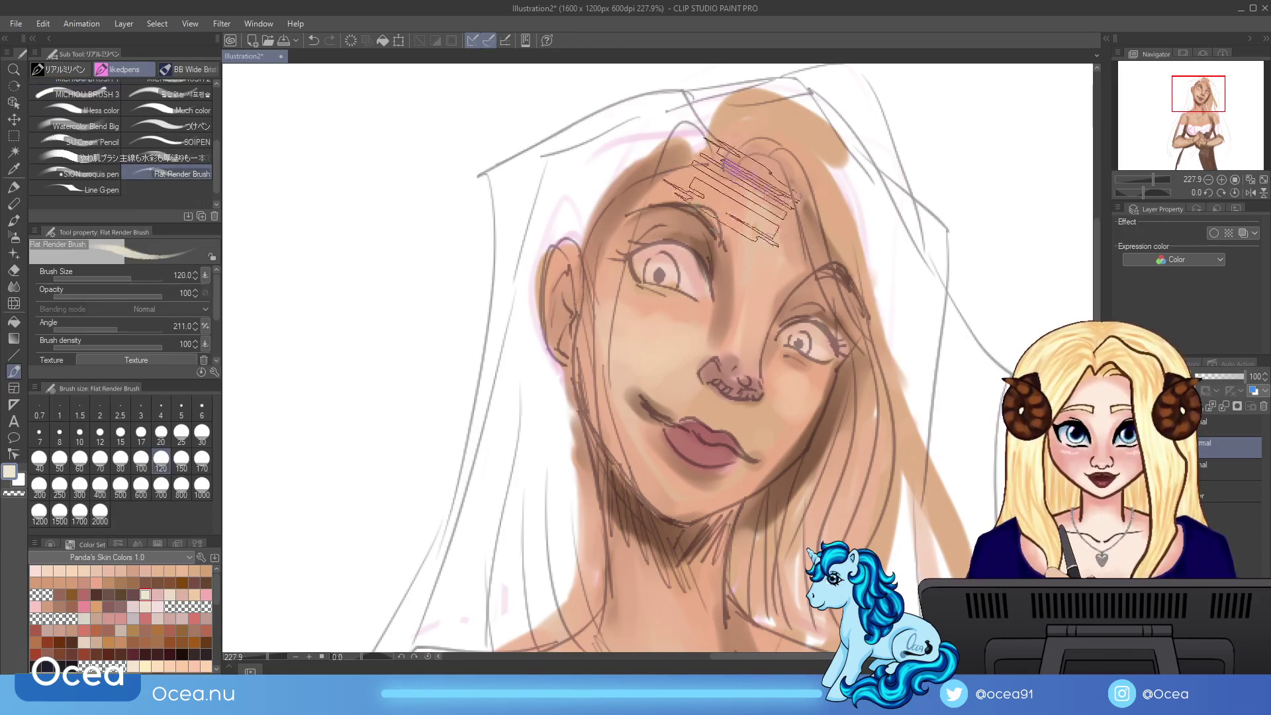
left_click(202, 407)
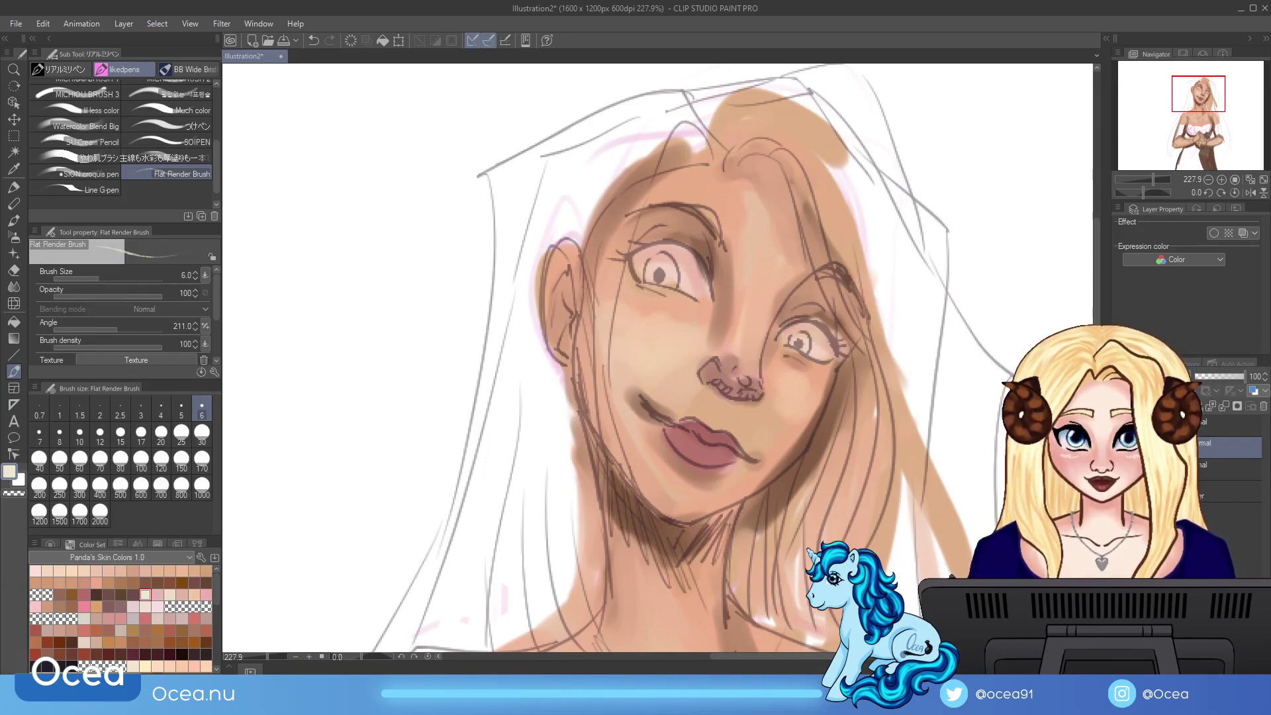
Step: Sample the brown beside the larger eye and outline its lid with the Much color brush at size 6
left_click(1119, 426)
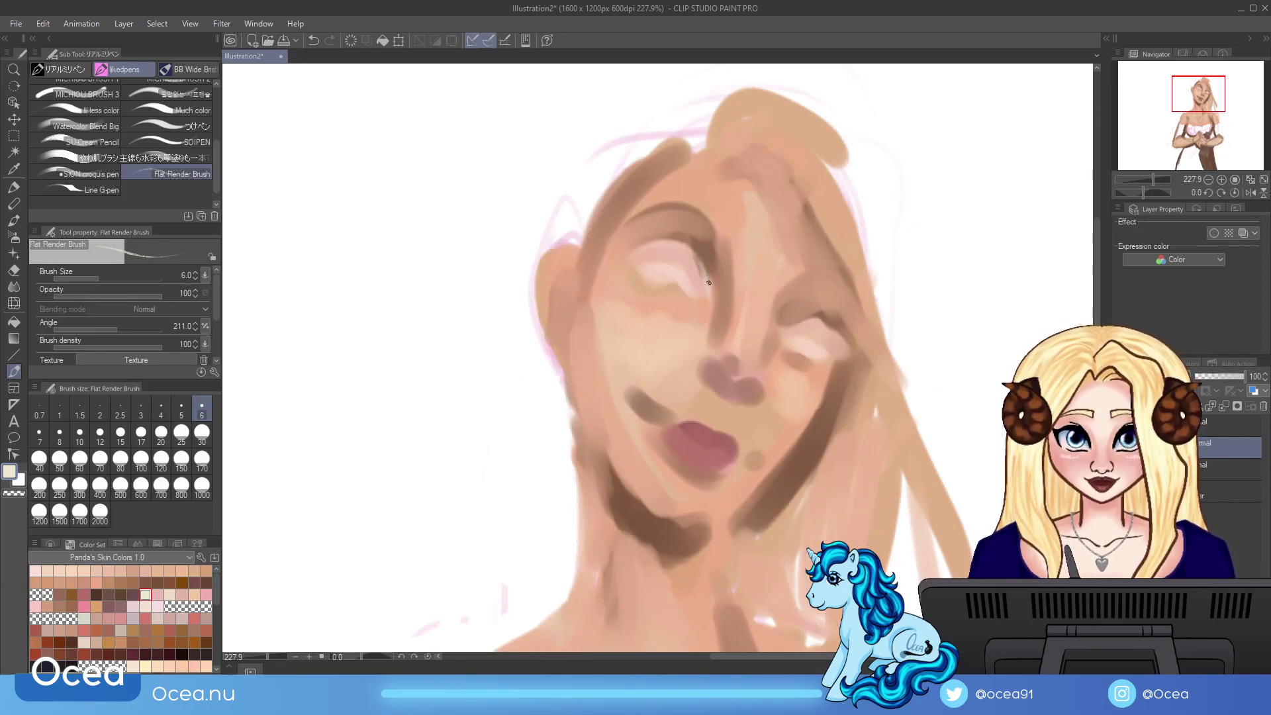
left_click(706, 250, "alt")
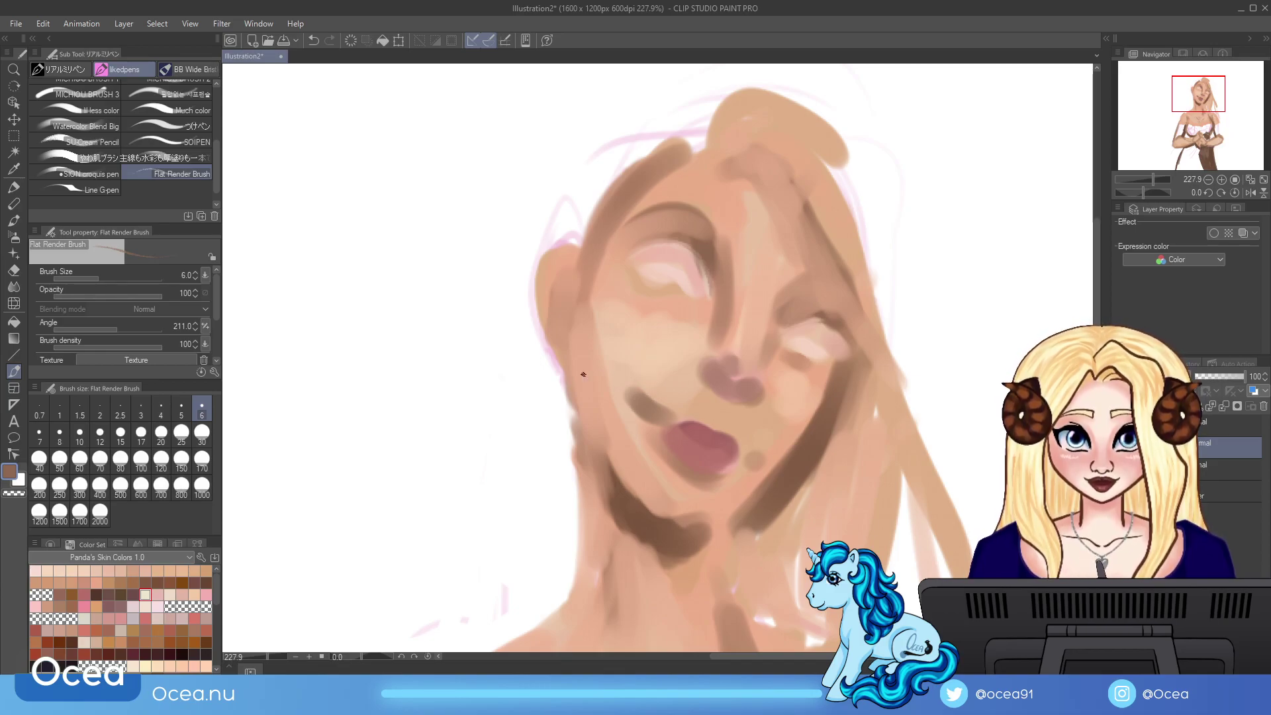
left_click(190, 110)
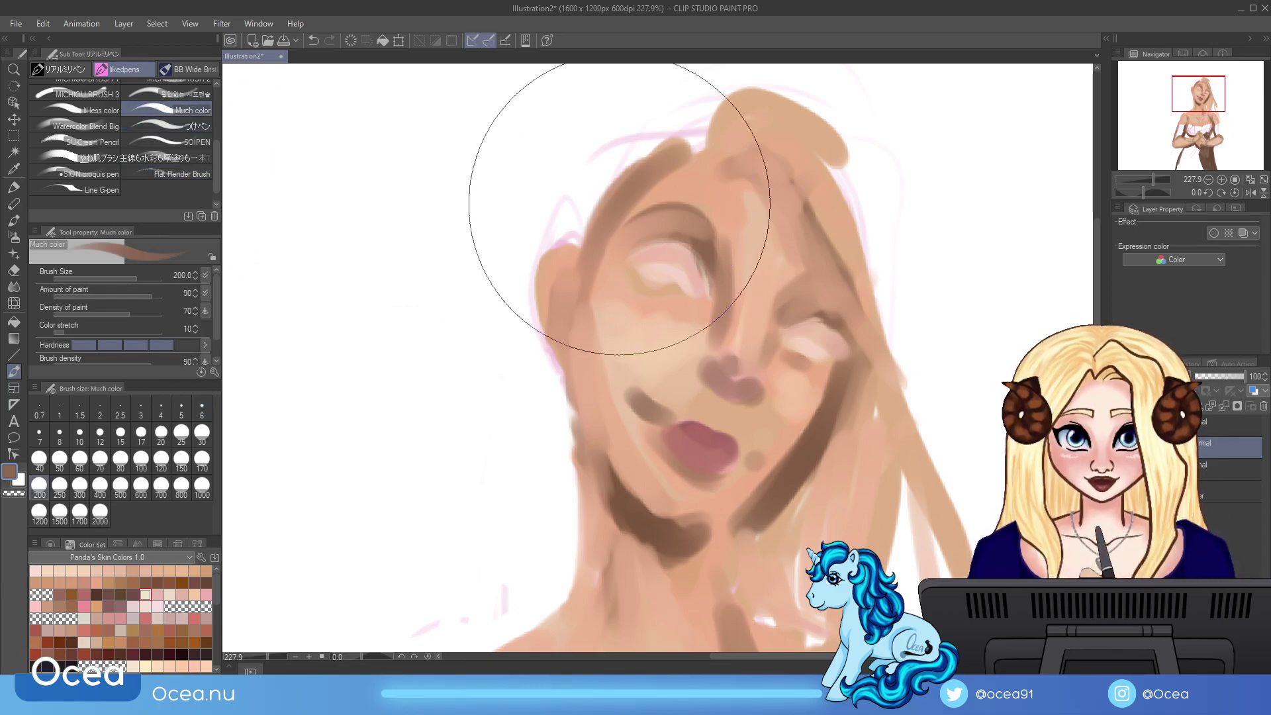
left_click(202, 407)
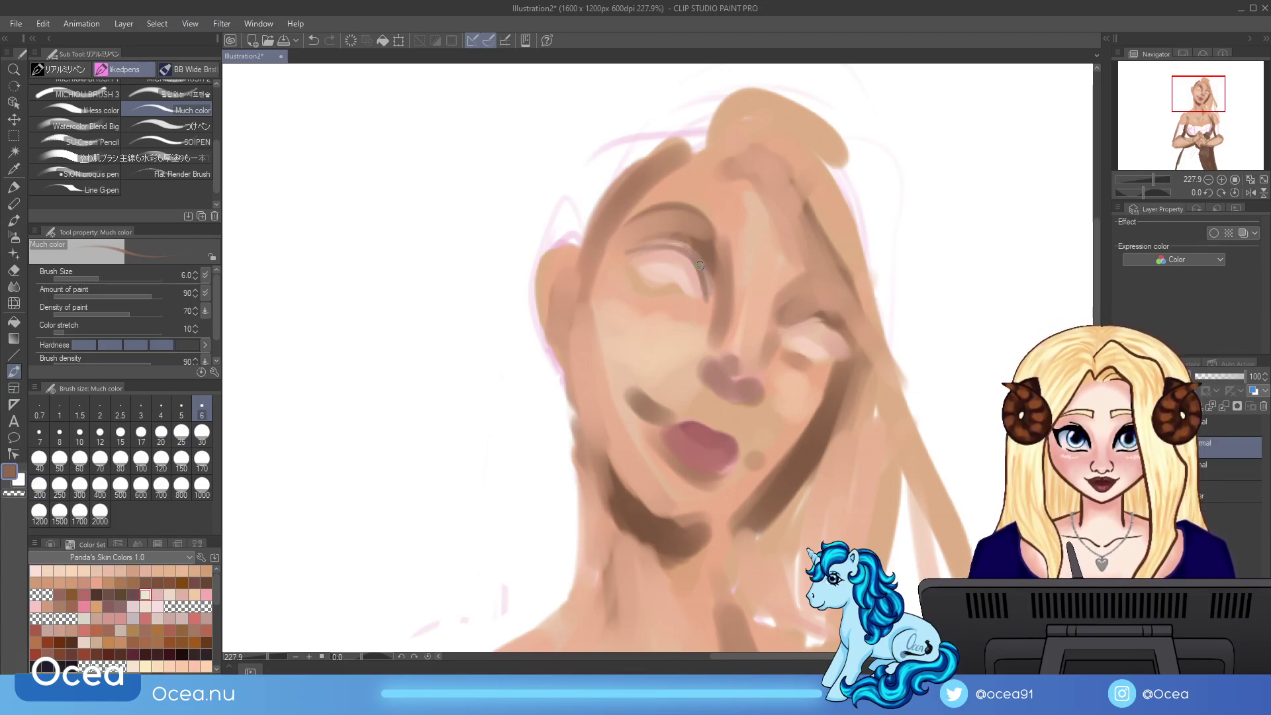
mouse_move(629, 253)
left_mouse_down()
mouse_move(646, 286)
mouse_move(630, 251)
mouse_move(689, 247)
left_mouse_up()
left_click(1121, 426)
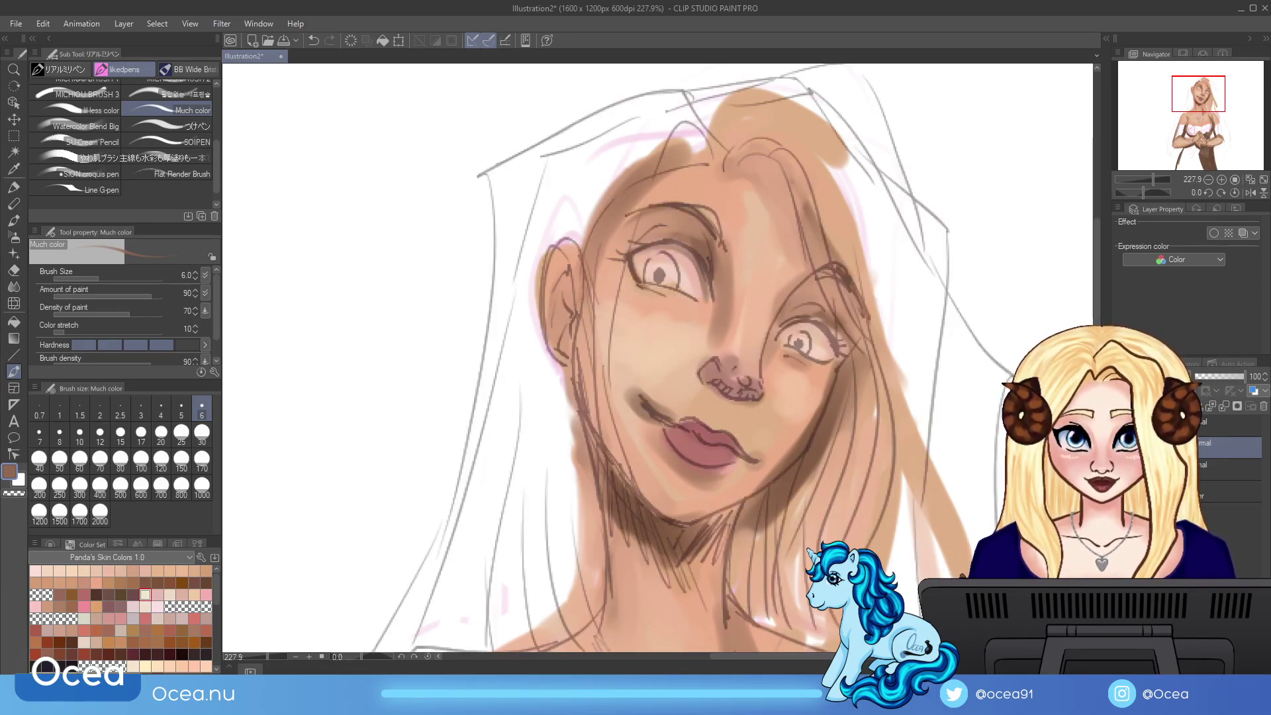
Step: Fill both irises in brown and define the lid lines around the two eyes
left_click_drag(652, 286, 672, 290)
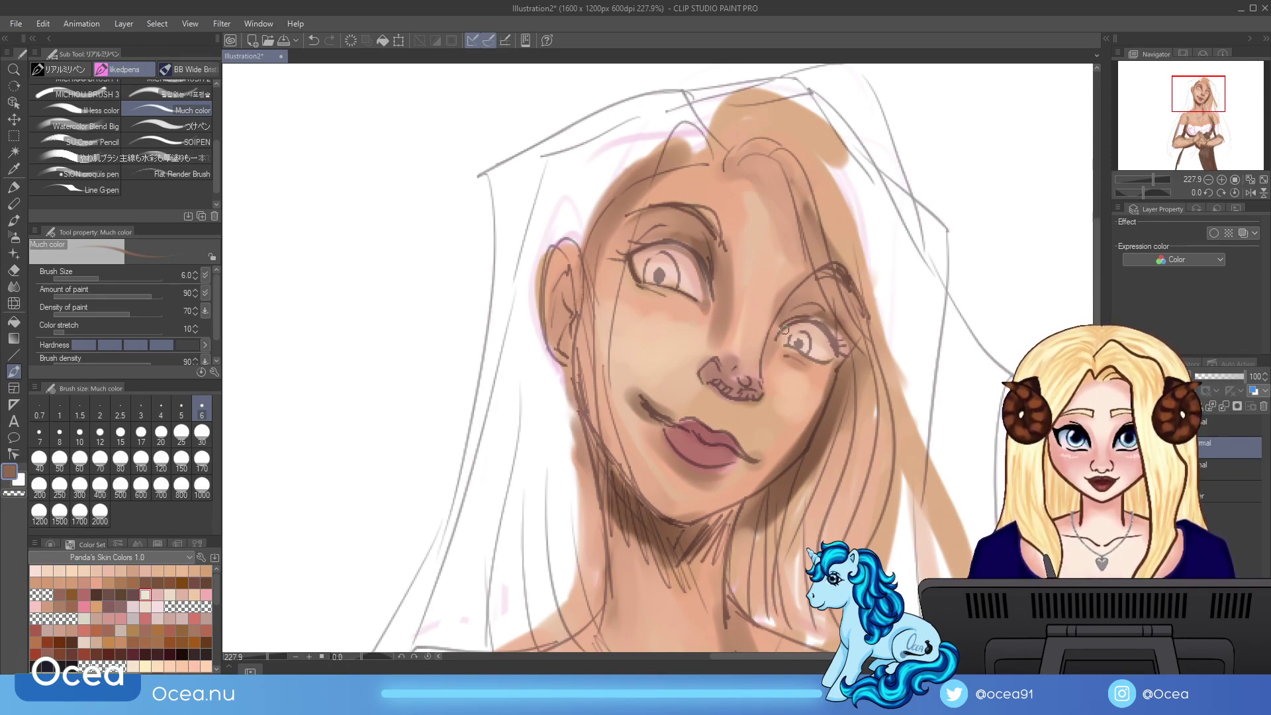
left_click_drag(781, 349, 828, 361)
mouse_move(672, 285)
left_mouse_down()
mouse_move(663, 253)
mouse_move(642, 283)
mouse_move(676, 273)
mouse_move(647, 270)
mouse_move(667, 287)
left_mouse_up()
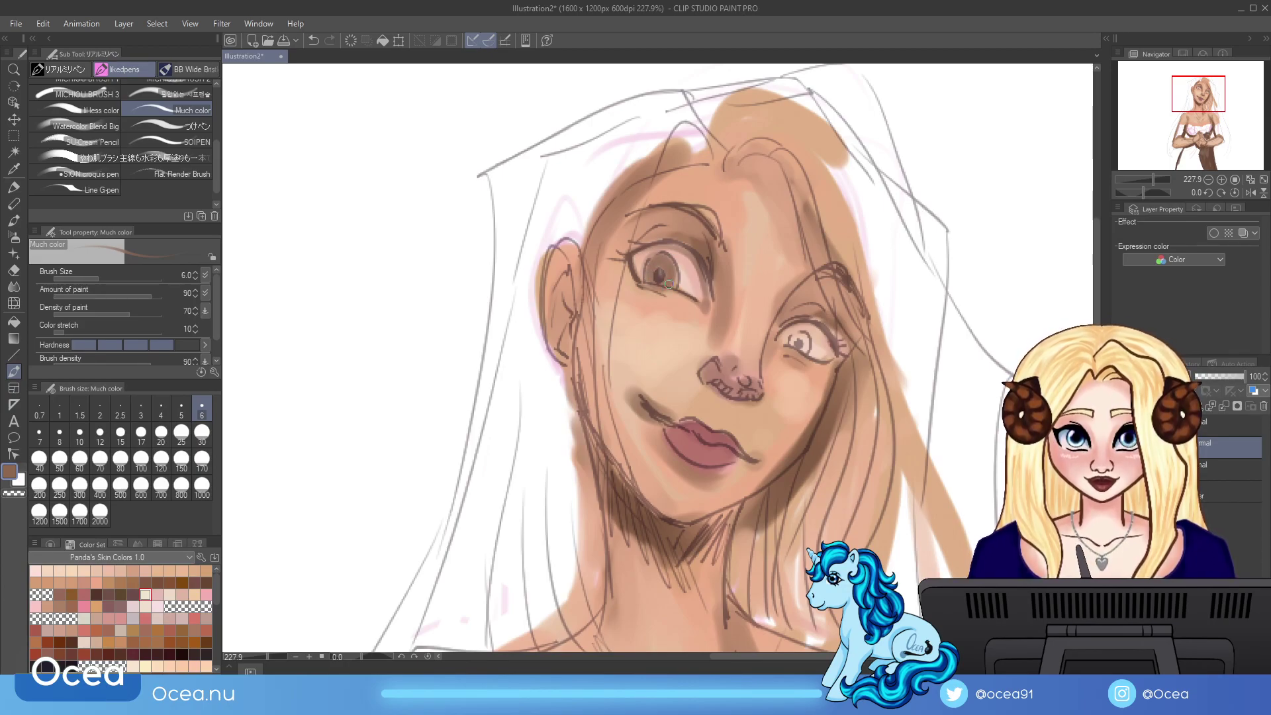
left_click_drag(798, 341, 800, 339)
left_click(1120, 425)
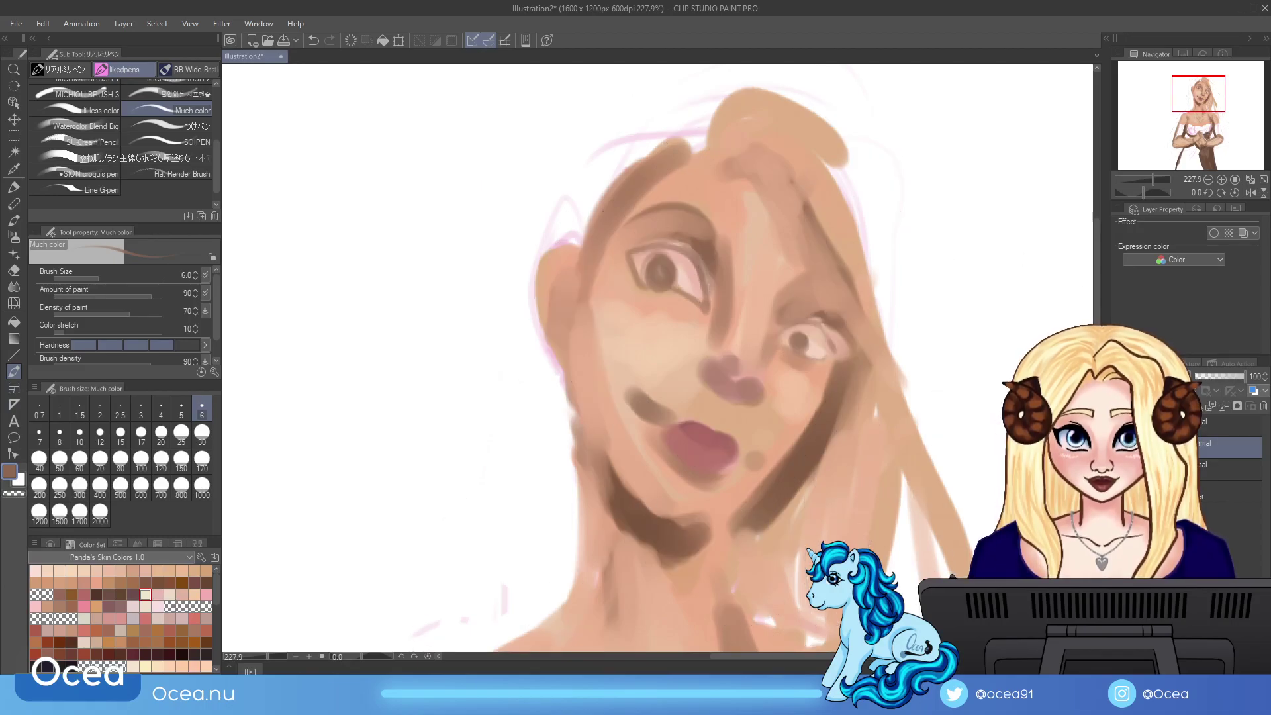
left_click_drag(626, 254, 688, 250)
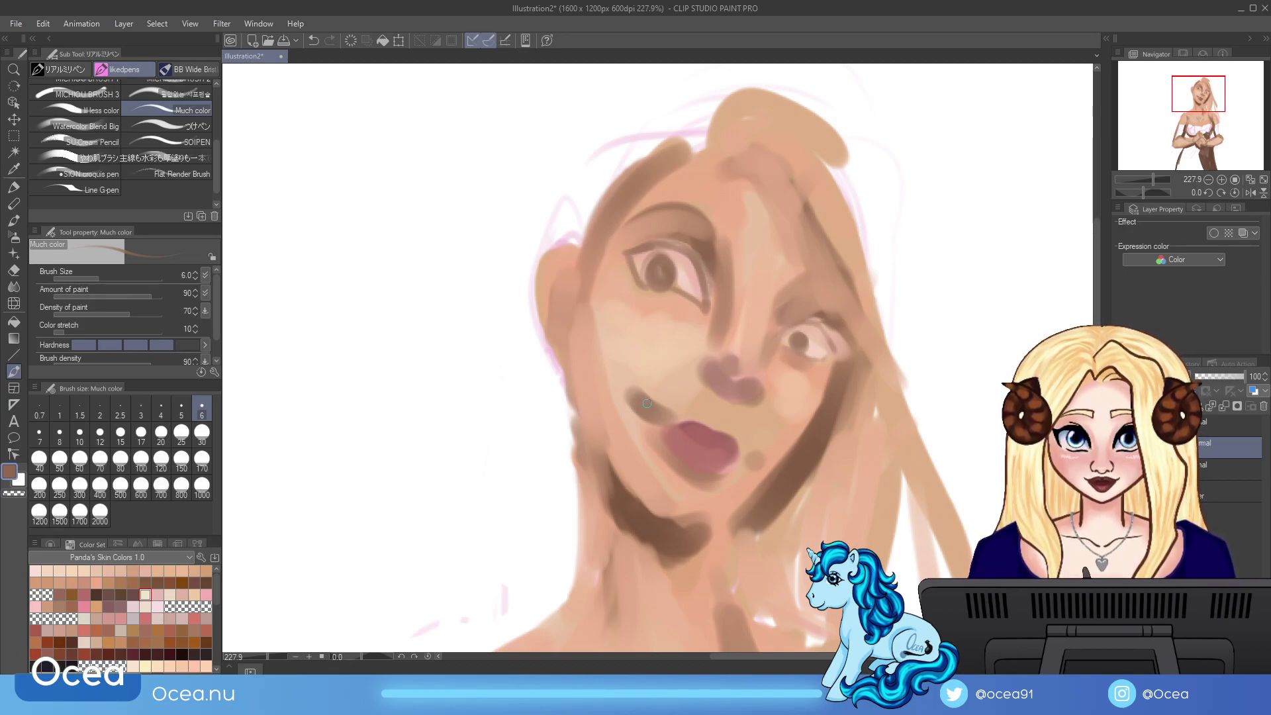
Step: Sample light skin and brown tones from the face to refine the eyelid creases and define the nostrils
left_click(643, 350, "alt")
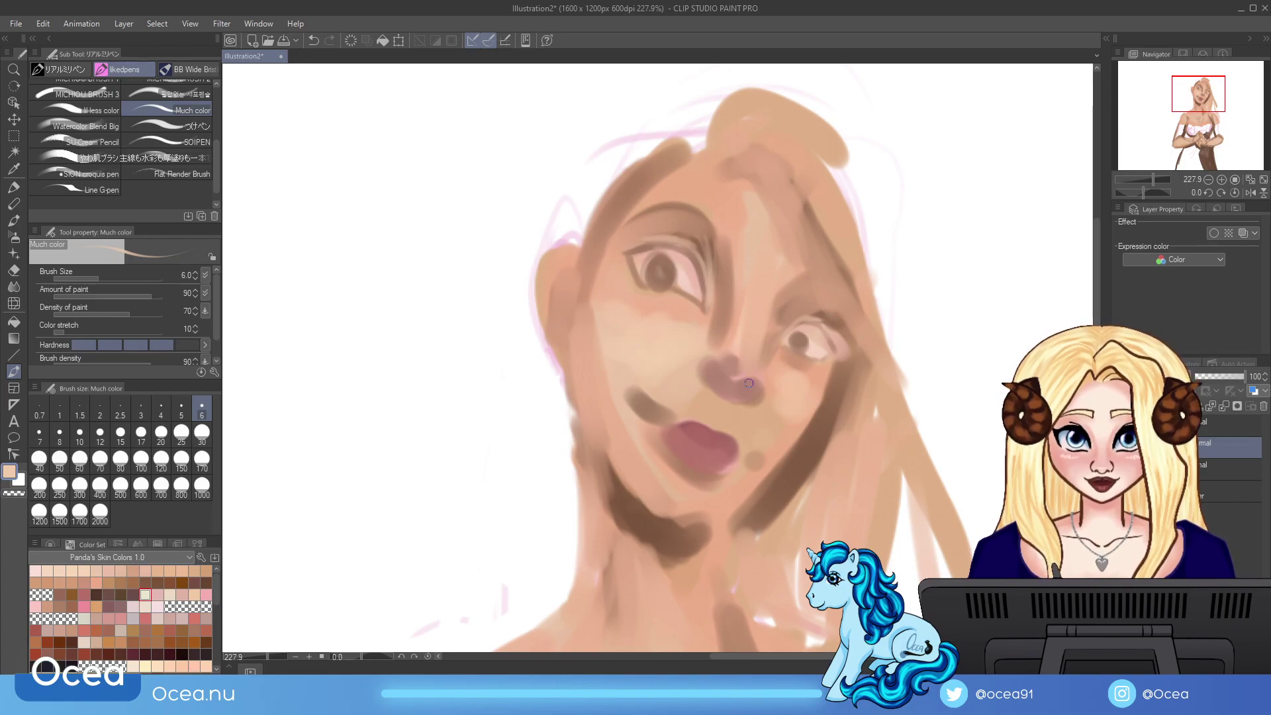
left_click(633, 255, "alt")
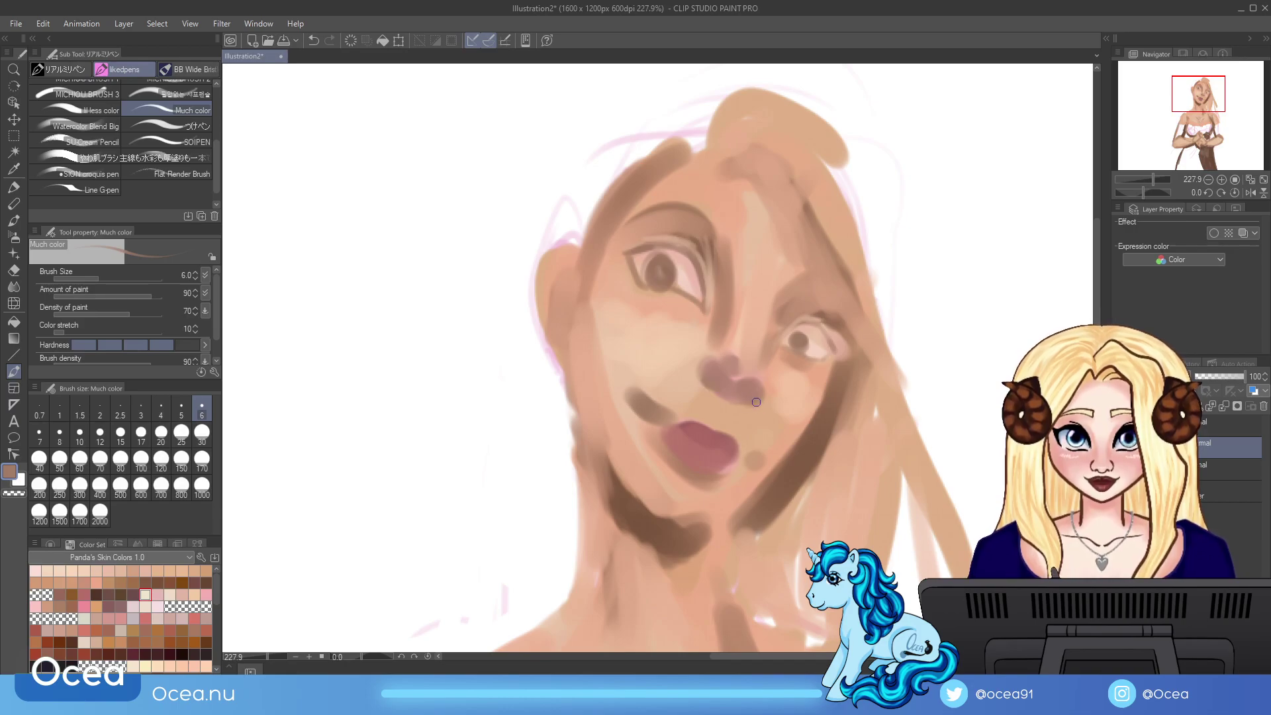
left_click(837, 440, "alt")
left_click(1120, 422)
left_click(1121, 422)
left_click_drag(721, 390, 735, 399)
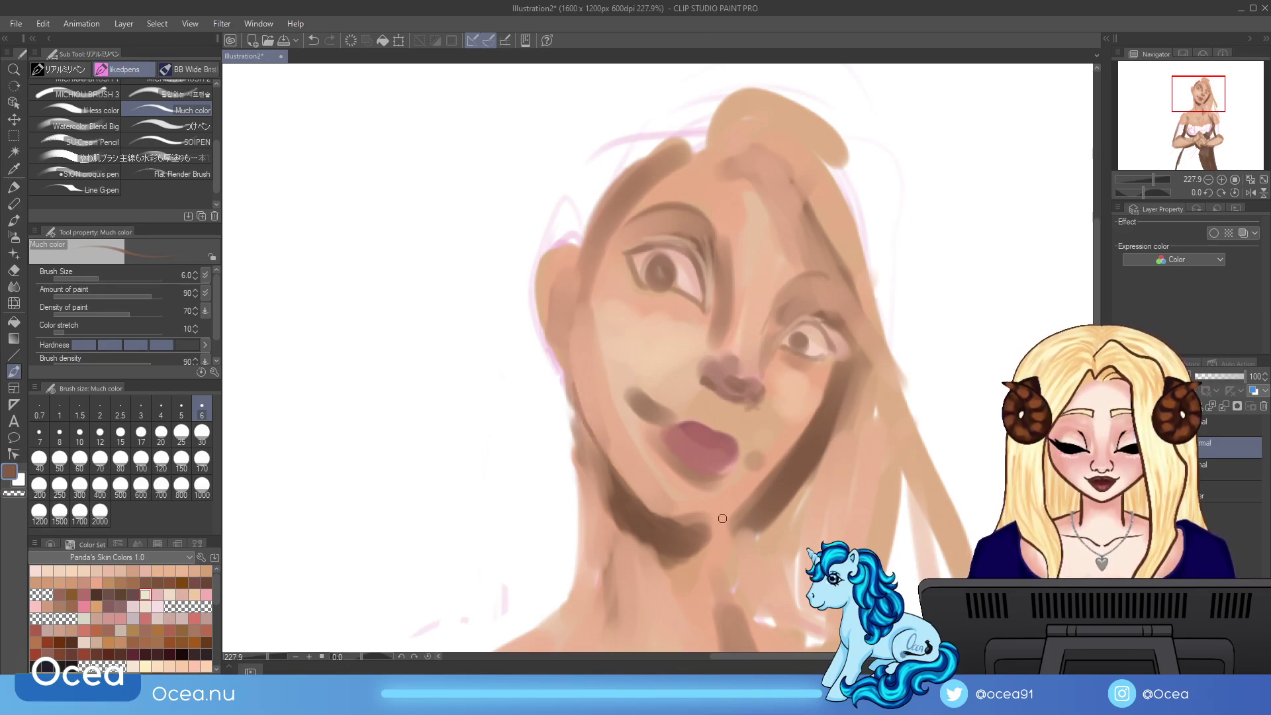
Step: Close the brown jaw shadow under the chin and extend it up the shaded side of the face past the eye
mouse_move(735, 519)
left_mouse_down()
mouse_move(694, 535)
mouse_move(794, 467)
mouse_move(717, 535)
left_mouse_up()
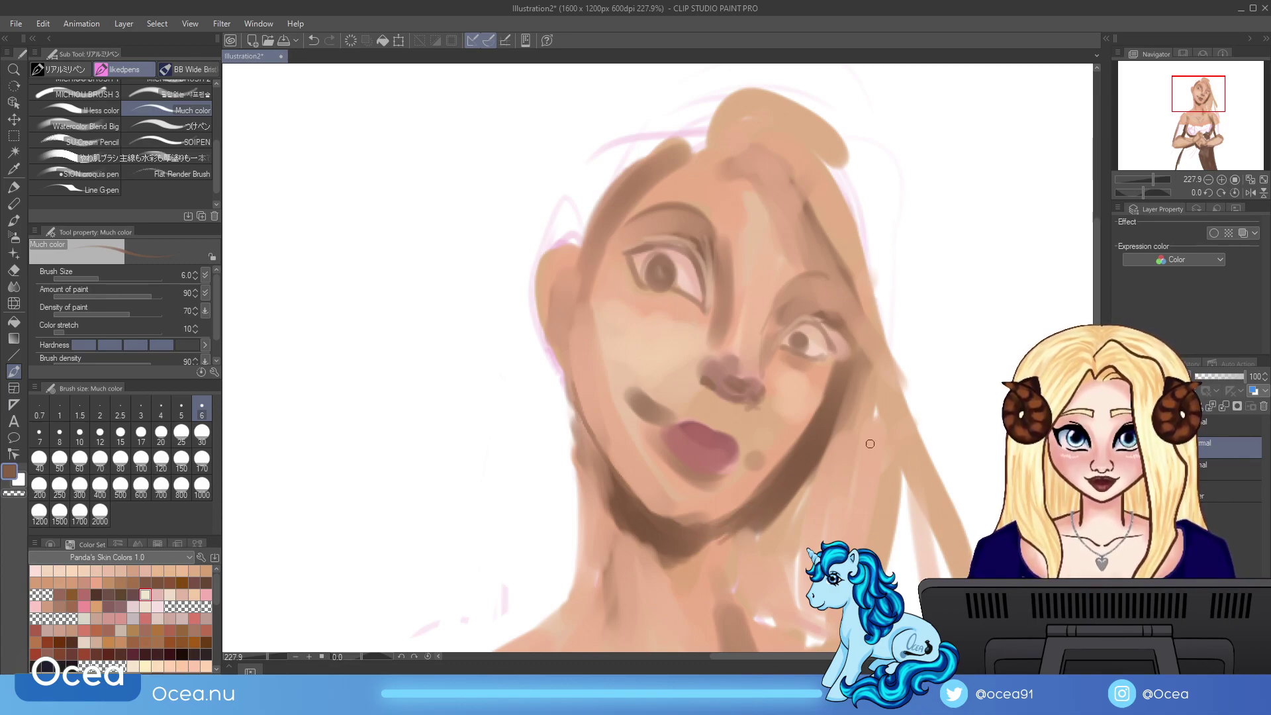
left_click_drag(860, 323, 849, 361)
left_click_drag(853, 294, 862, 320)
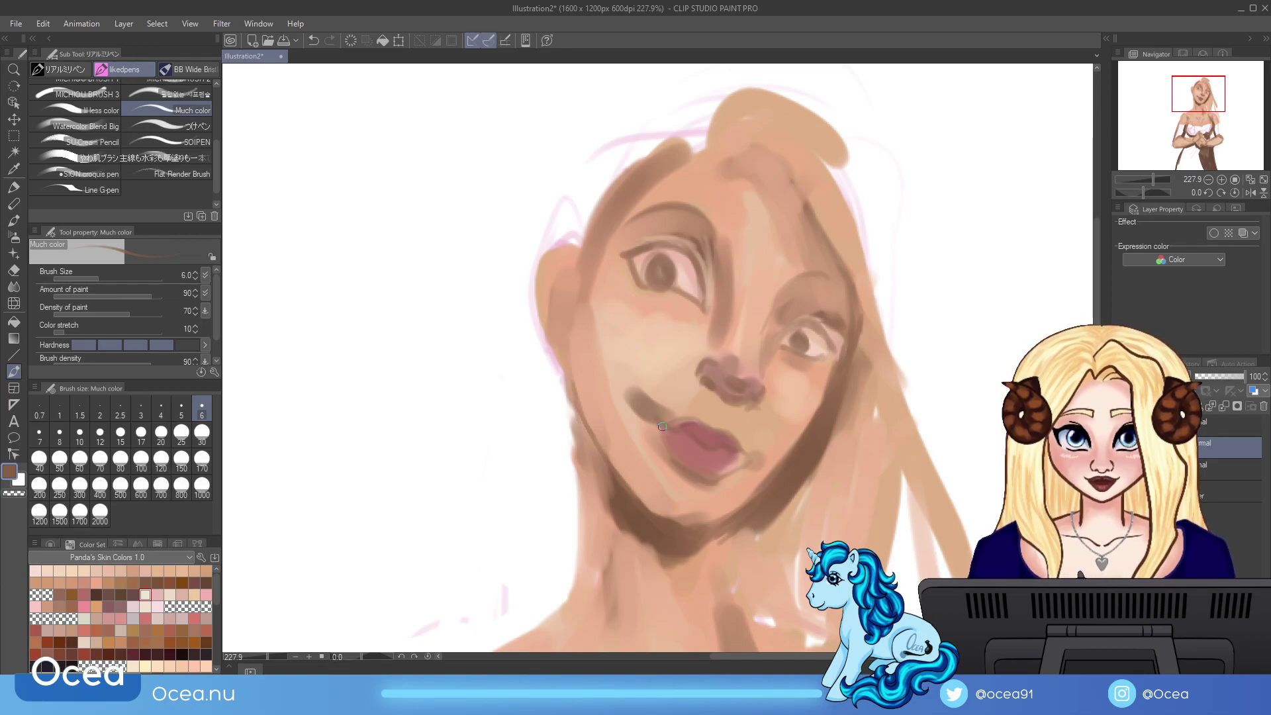
Step: Sample the mauve of the lips and paint the mouth line, lip edges and lower lip shading
left_click(706, 445, "alt")
mouse_move(667, 424)
left_mouse_down()
mouse_move(706, 427)
mouse_move(757, 459)
left_mouse_up()
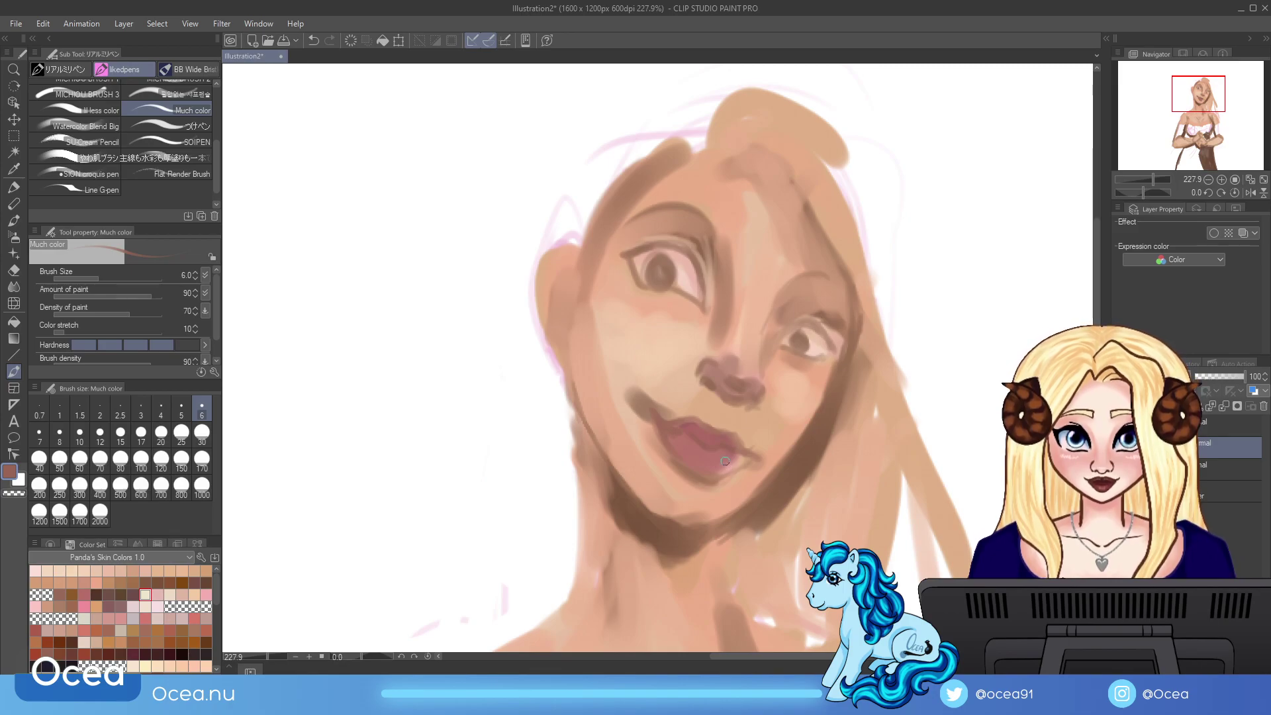
mouse_move(705, 446)
left_mouse_down()
mouse_move(760, 455)
mouse_move(728, 477)
left_mouse_up()
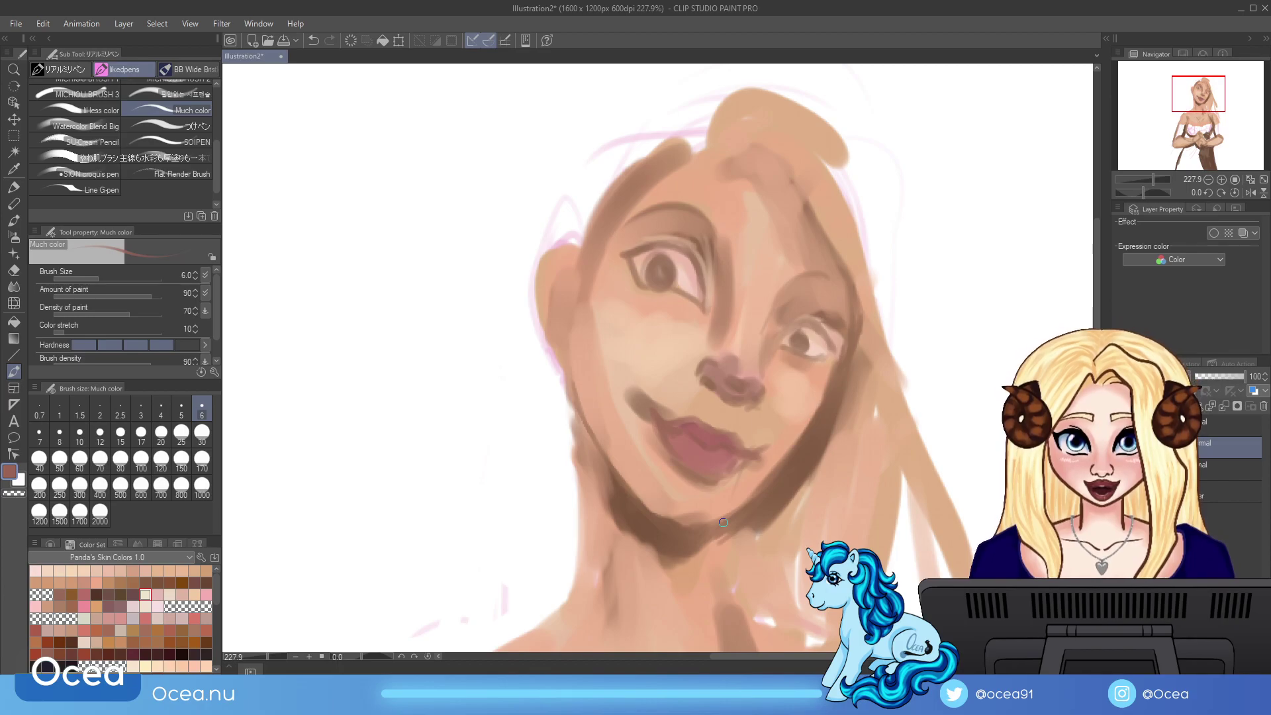
Step: Paint a dark brown shadow down the side of the neck beneath the hair
left_click_drag(1152, 179, 1148, 179)
left_click_drag(1187, 136, 1194, 115)
left_click_drag(748, 250, 757, 315)
mouse_move(757, 316)
left_mouse_down()
mouse_move(757, 239)
mouse_move(758, 322)
left_mouse_up()
left_click_drag(752, 254, 756, 294)
Step: Refine the outline of the smaller eye in brown and flip the canvas view horizontally
left_click_drag(1196, 133, 1195, 105)
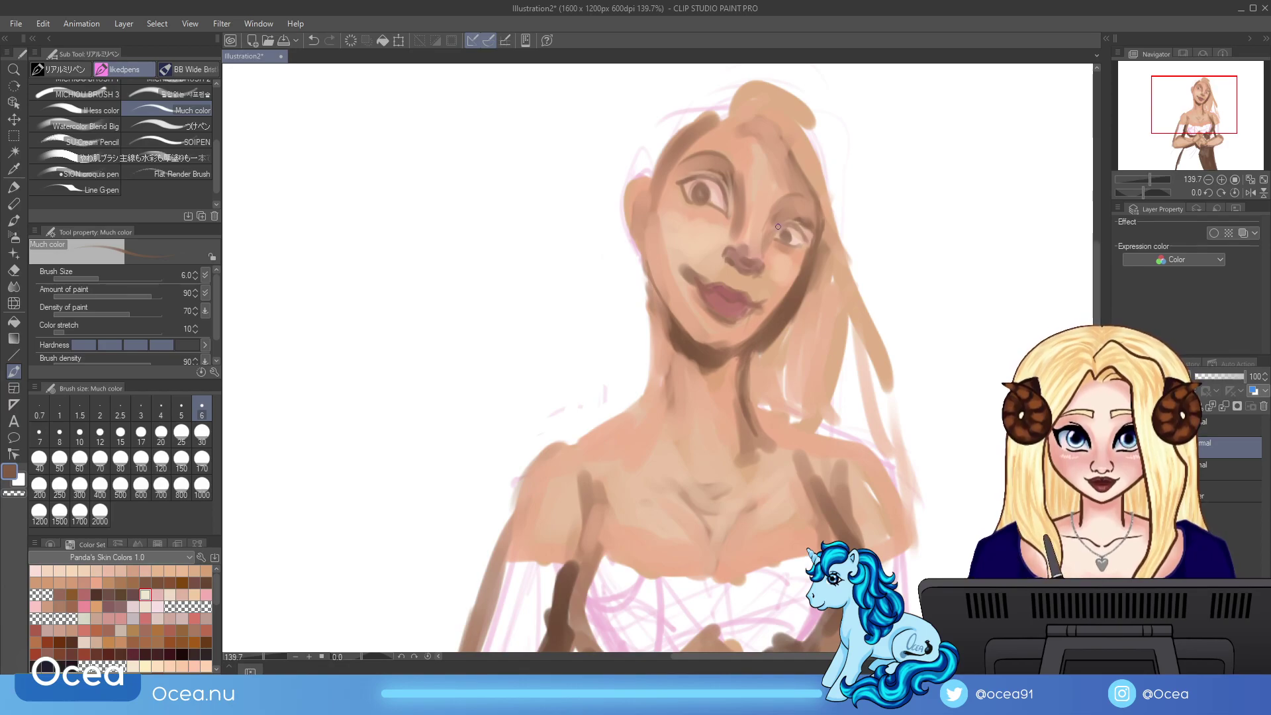
mouse_move(775, 235)
left_mouse_down()
mouse_move(804, 228)
mouse_move(808, 241)
left_mouse_up()
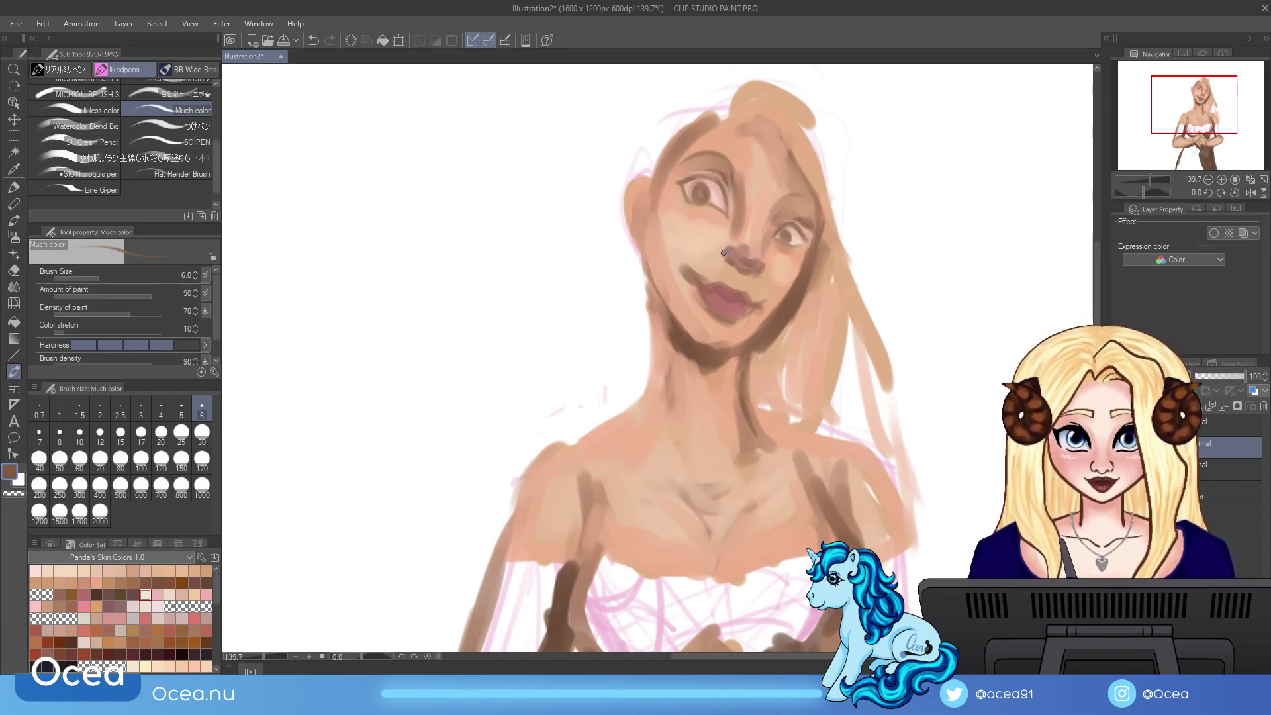
left_click(1251, 193)
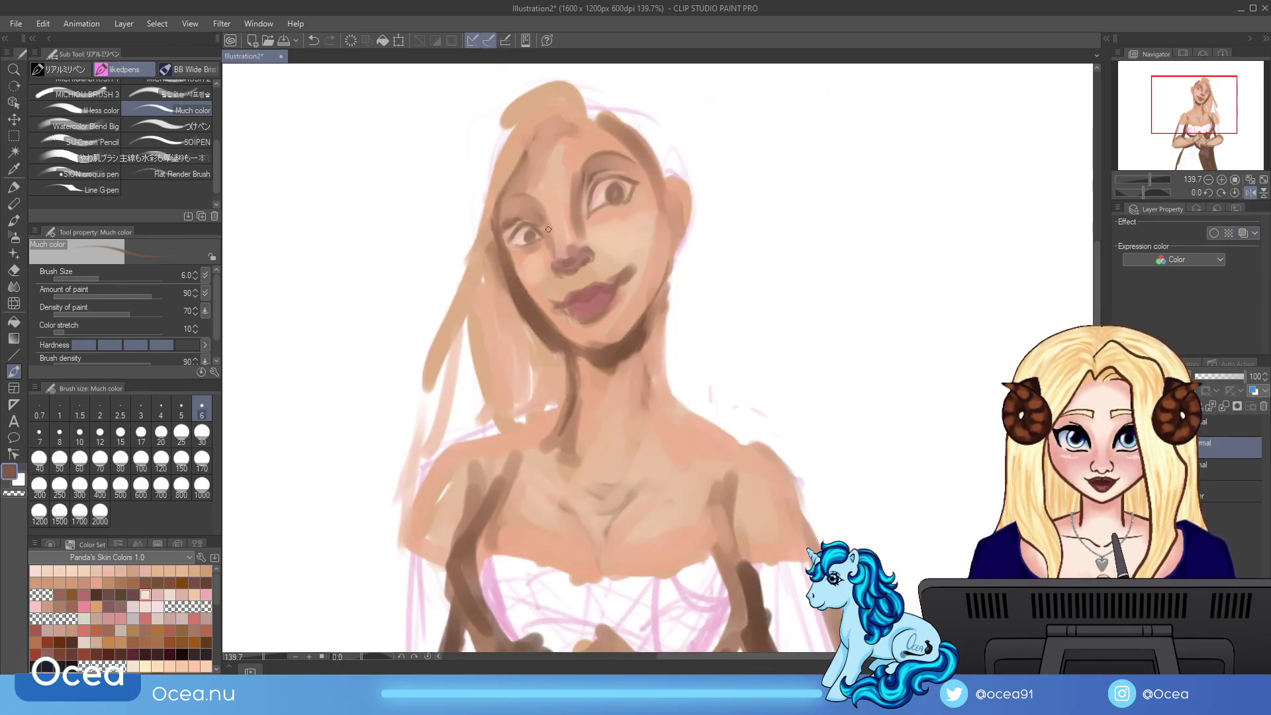
Step: Strengthen the brown lines of the mouth, the creases above the eyes and the face edge beside the smaller eye
left_click_drag(561, 308, 619, 279)
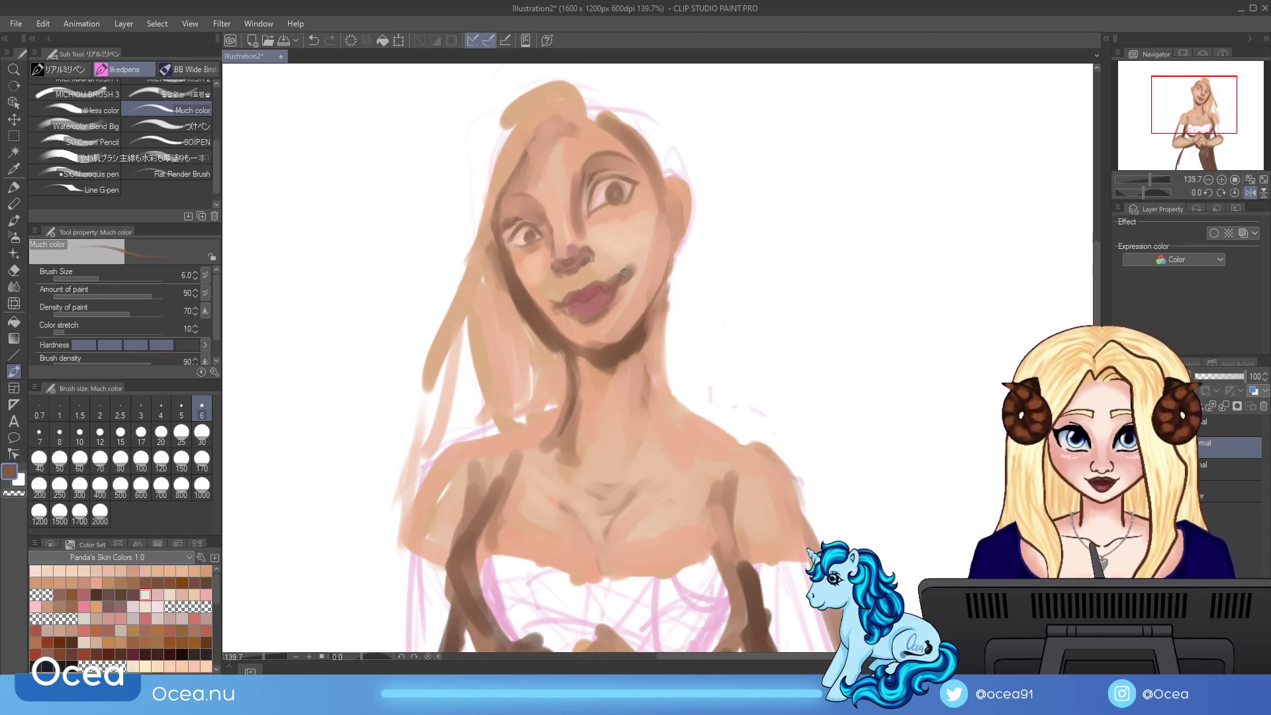
left_click_drag(1151, 180, 1148, 179)
left_click_drag(1195, 105, 1186, 86)
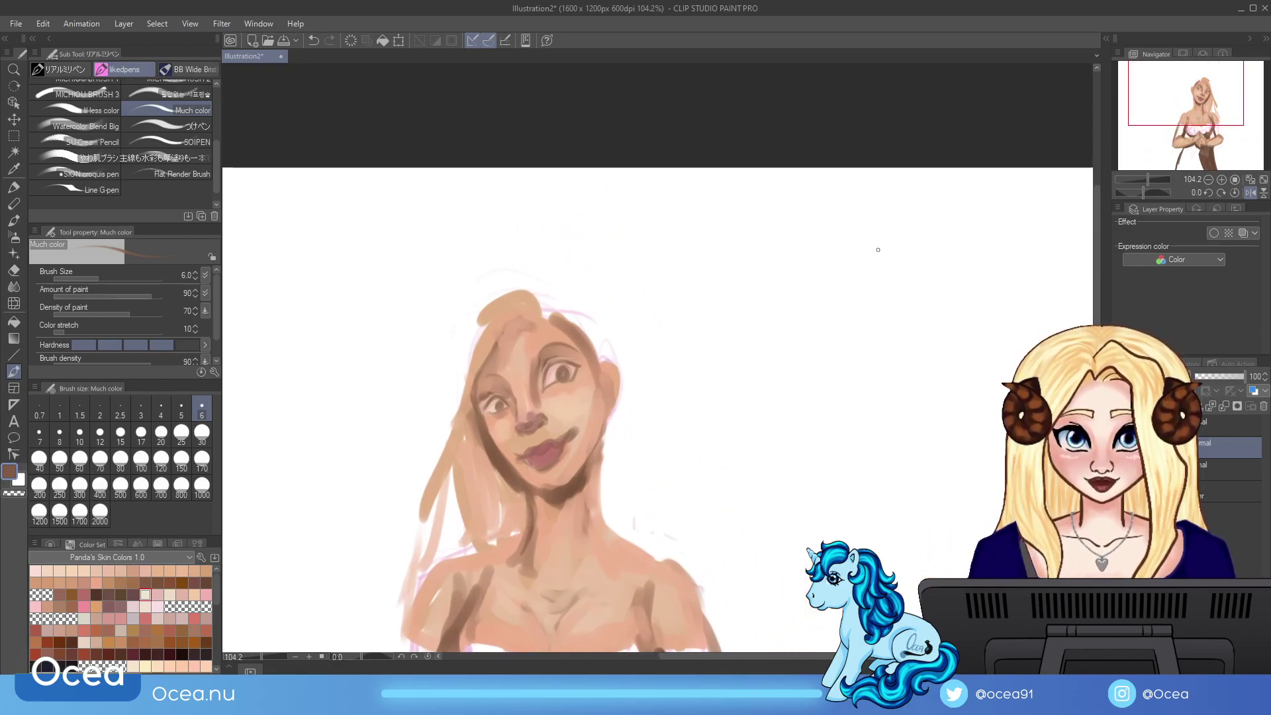
left_click_drag(1149, 179, 1157, 179)
left_click_drag(1193, 105, 1198, 95)
mouse_move(786, 257)
left_mouse_down()
mouse_move(788, 358)
mouse_move(722, 495)
left_mouse_up()
left_click_drag(787, 361, 706, 524)
mouse_move(784, 278)
left_mouse_down()
mouse_move(791, 314)
mouse_move(723, 482)
left_mouse_up()
left_click_drag(1193, 101, 1192, 95)
mouse_move(493, 350)
left_mouse_down()
mouse_move(471, 316)
mouse_move(401, 298)
mouse_move(379, 336)
mouse_move(412, 290)
mouse_move(378, 326)
left_mouse_up()
mouse_move(584, 249)
left_mouse_down()
mouse_move(595, 213)
mouse_move(589, 227)
mouse_move(629, 181)
mouse_move(690, 176)
left_mouse_up()
left_click_drag(602, 302, 602, 278)
left_click_drag(600, 338, 600, 267)
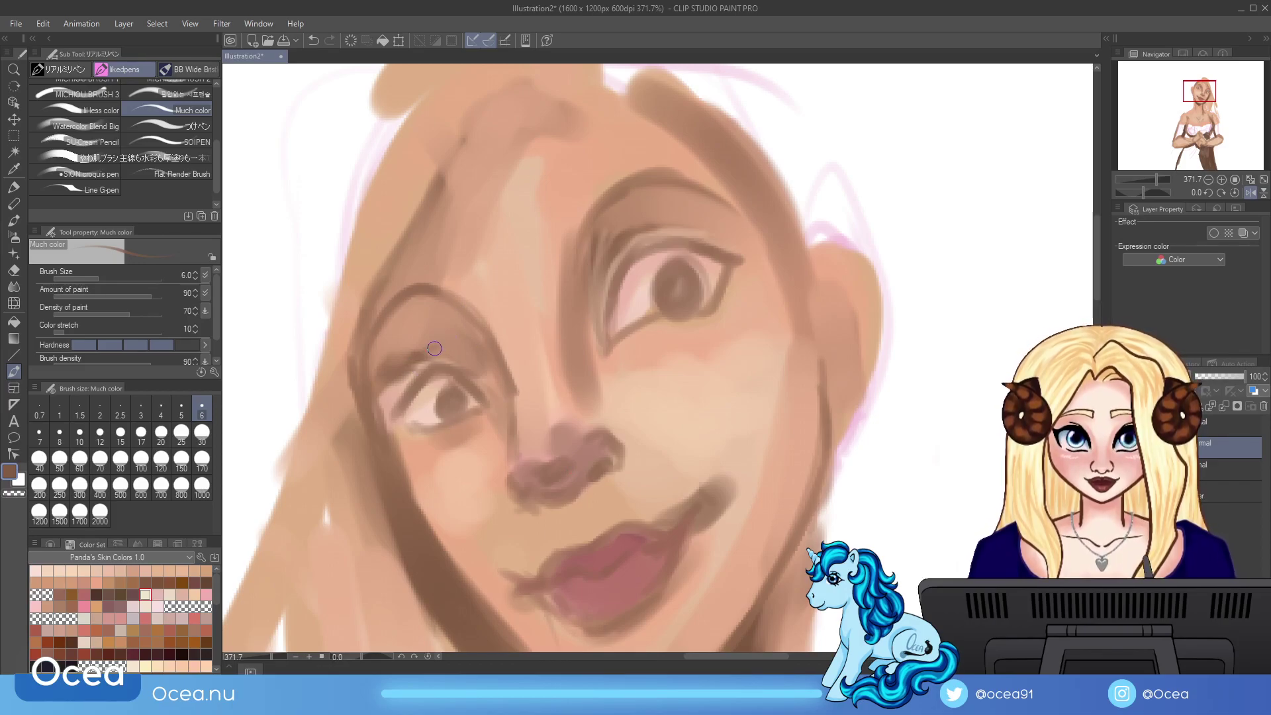
left_click_drag(368, 379, 394, 448)
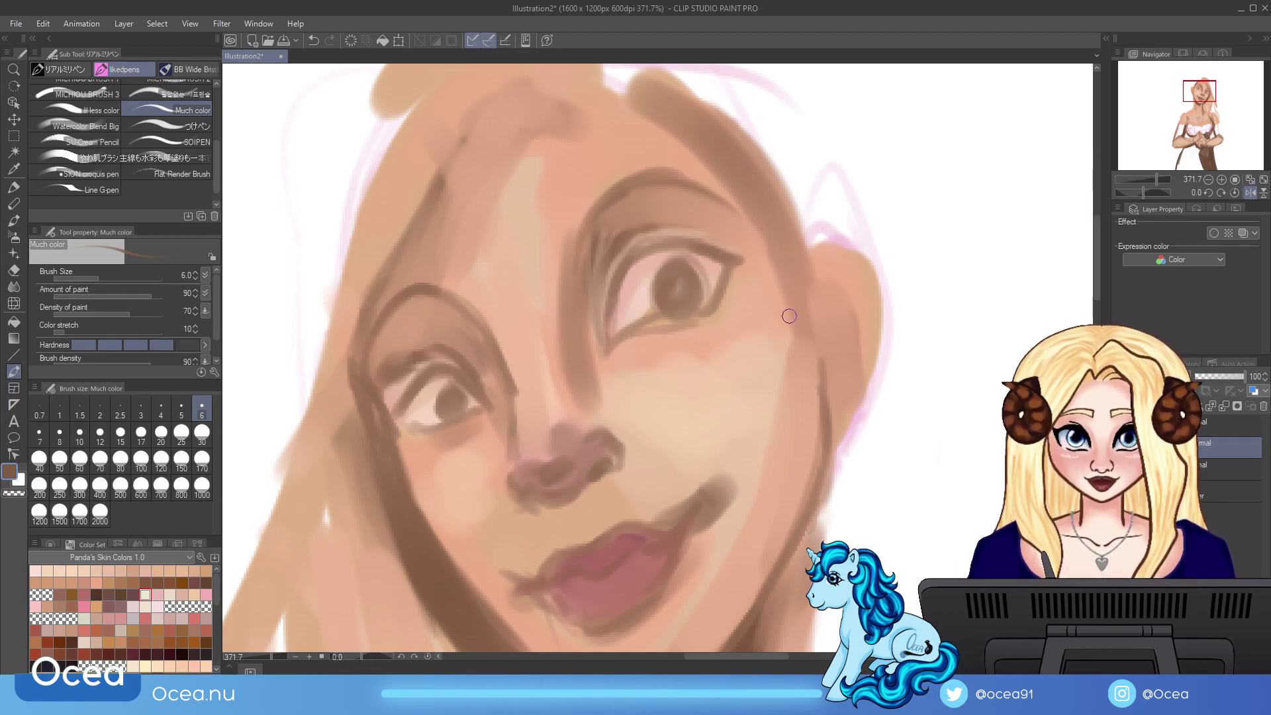
Step: Touch up the larger eye's white in sampled pale pink and darken the irises of both eyes in brown
left_click(640, 303, "alt")
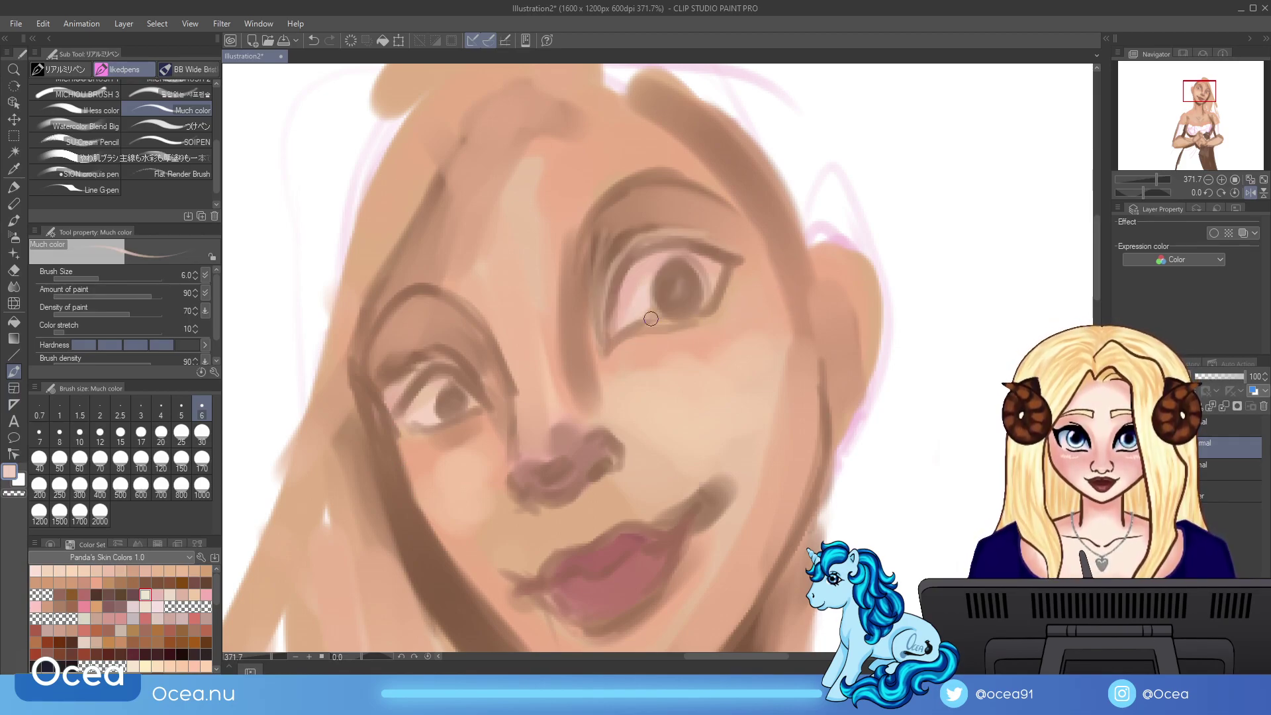
left_click_drag(651, 313, 696, 311)
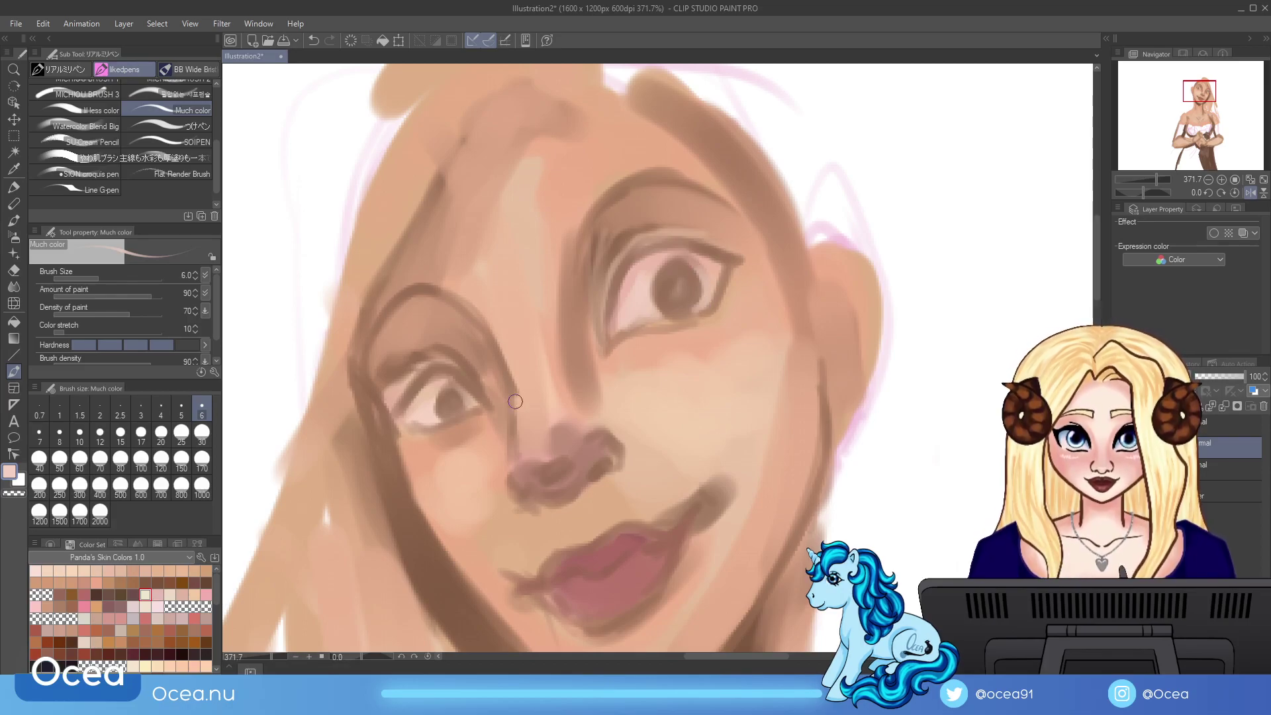
left_click(433, 564, "alt")
left_click_drag(445, 396, 469, 400)
left_click_drag(689, 291, 672, 287)
Step: Paint a thin brown outline along the lit side of the jaw and neck and around the ear
left_click_drag(1157, 176, 1153, 177)
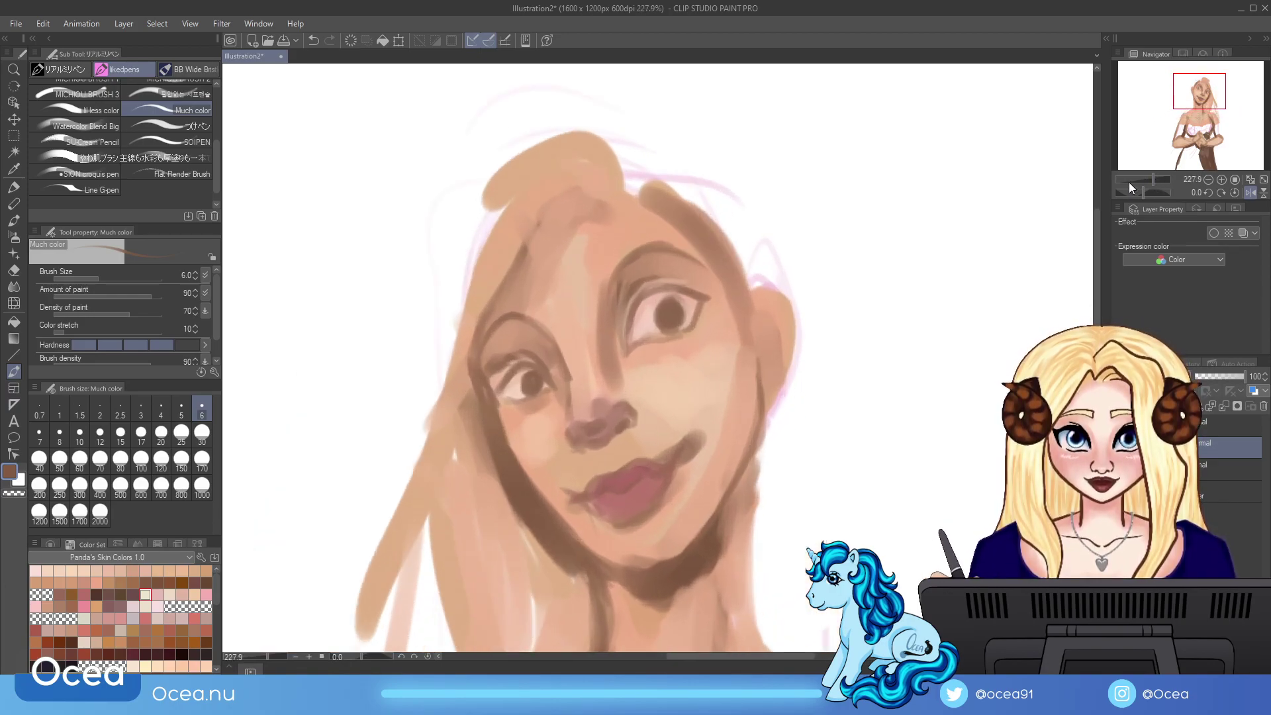
left_click_drag(752, 355, 758, 426)
left_click_drag(723, 494, 707, 520)
left_click_drag(753, 459, 740, 580)
left_click_drag(749, 513, 735, 637)
left_click_drag(755, 453, 742, 545)
left_click_drag(754, 500, 751, 607)
left_click_drag(763, 435, 759, 453)
mouse_move(761, 321)
left_mouse_down()
mouse_move(778, 273)
mouse_move(775, 399)
mouse_move(788, 317)
mouse_move(759, 411)
left_mouse_up()
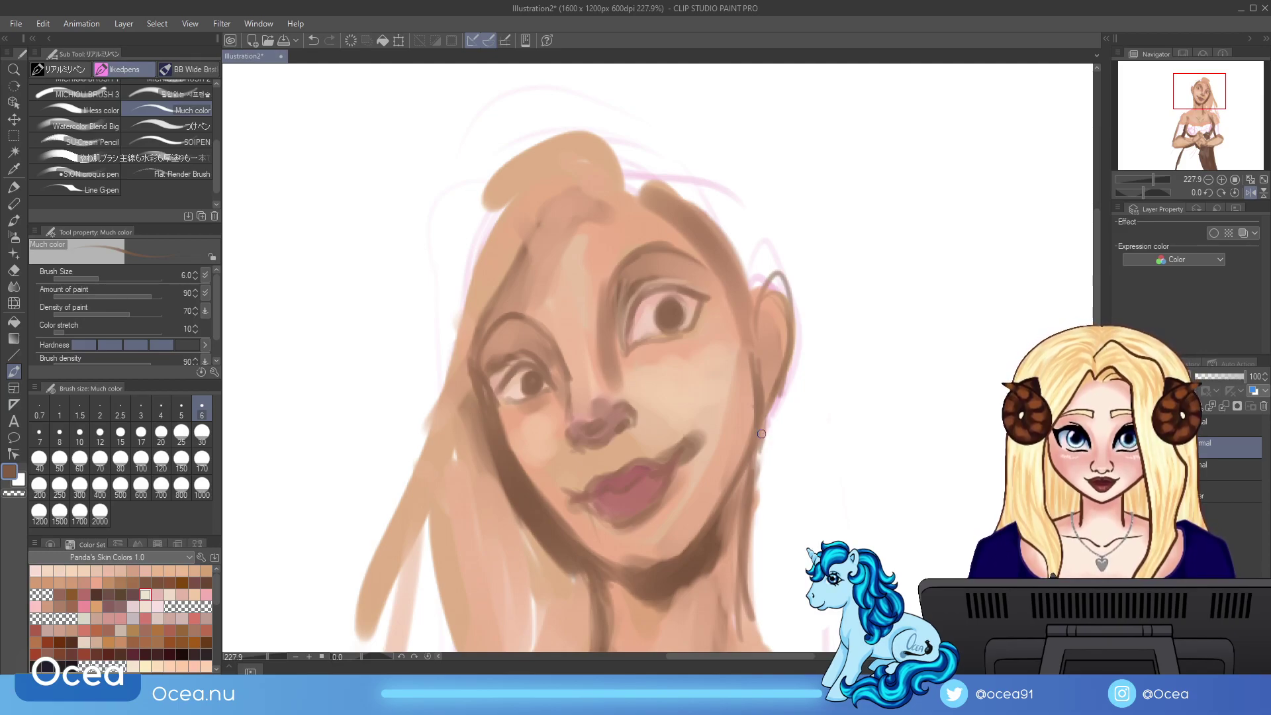
Step: Pick darker browns from the color set and paint the nostril and the parting line between the lips
left_click_drag(1150, 179, 1151, 189)
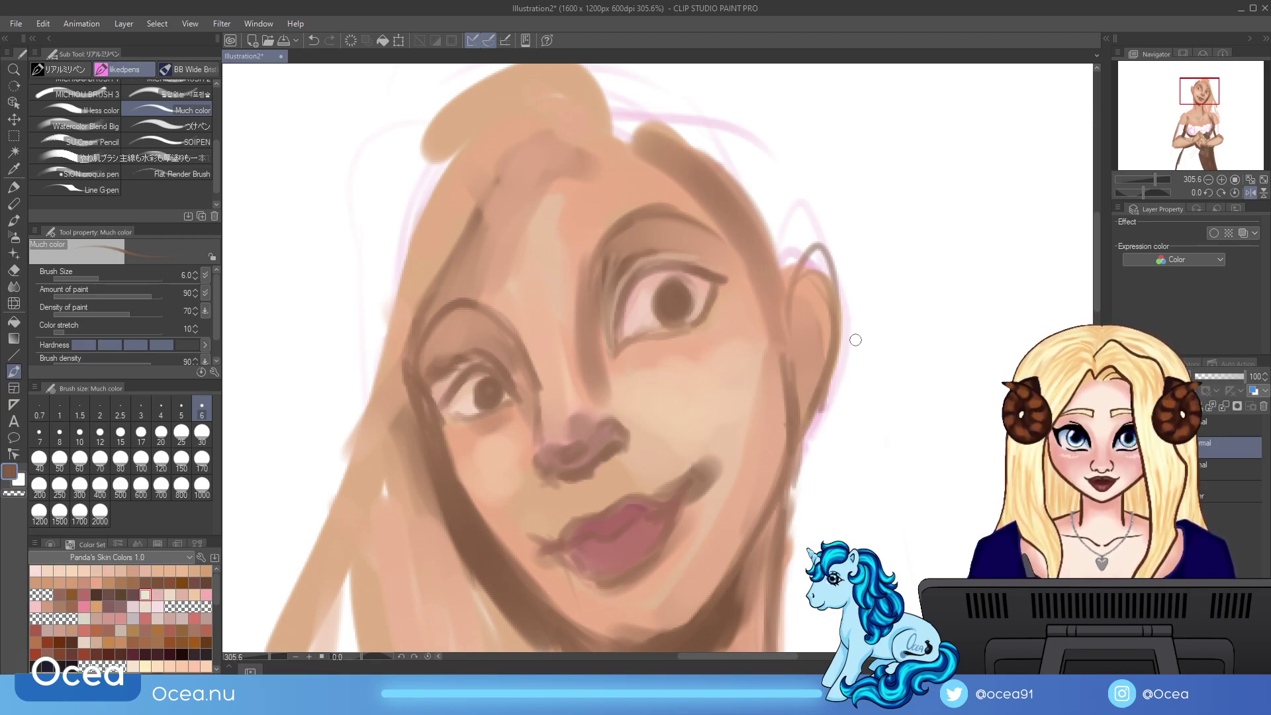
left_click(108, 594)
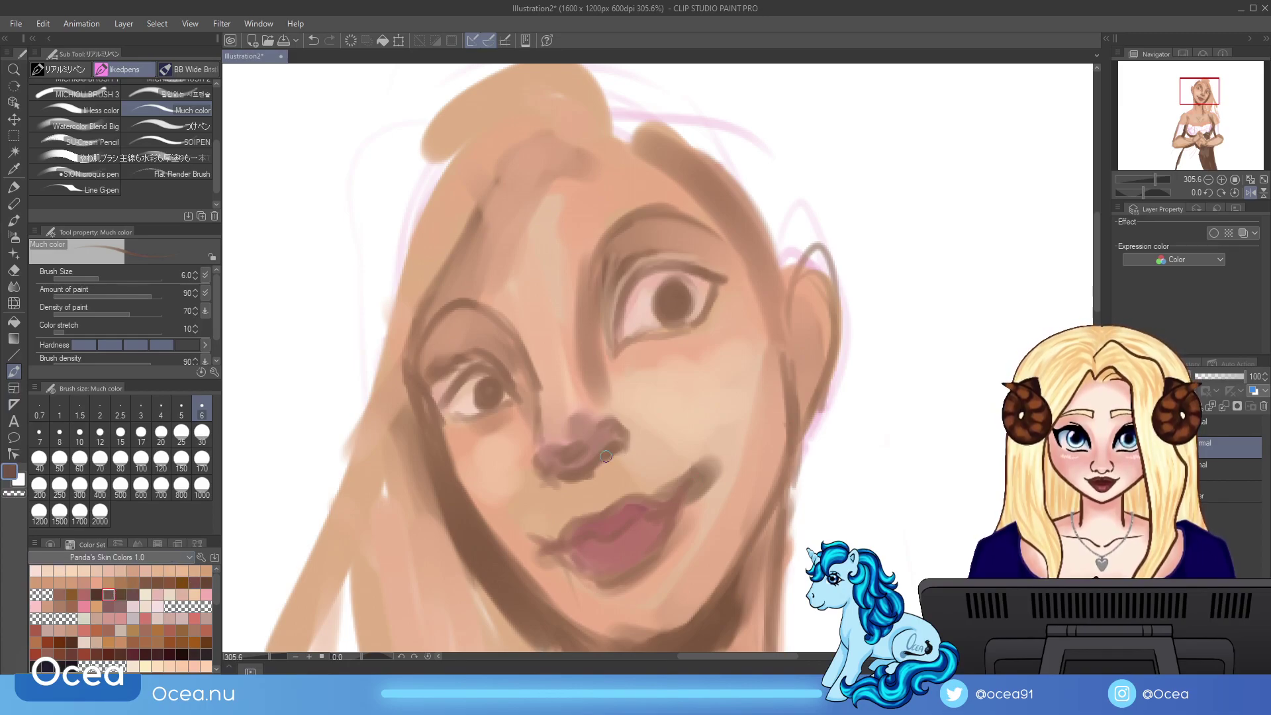
left_click_drag(609, 451, 602, 461)
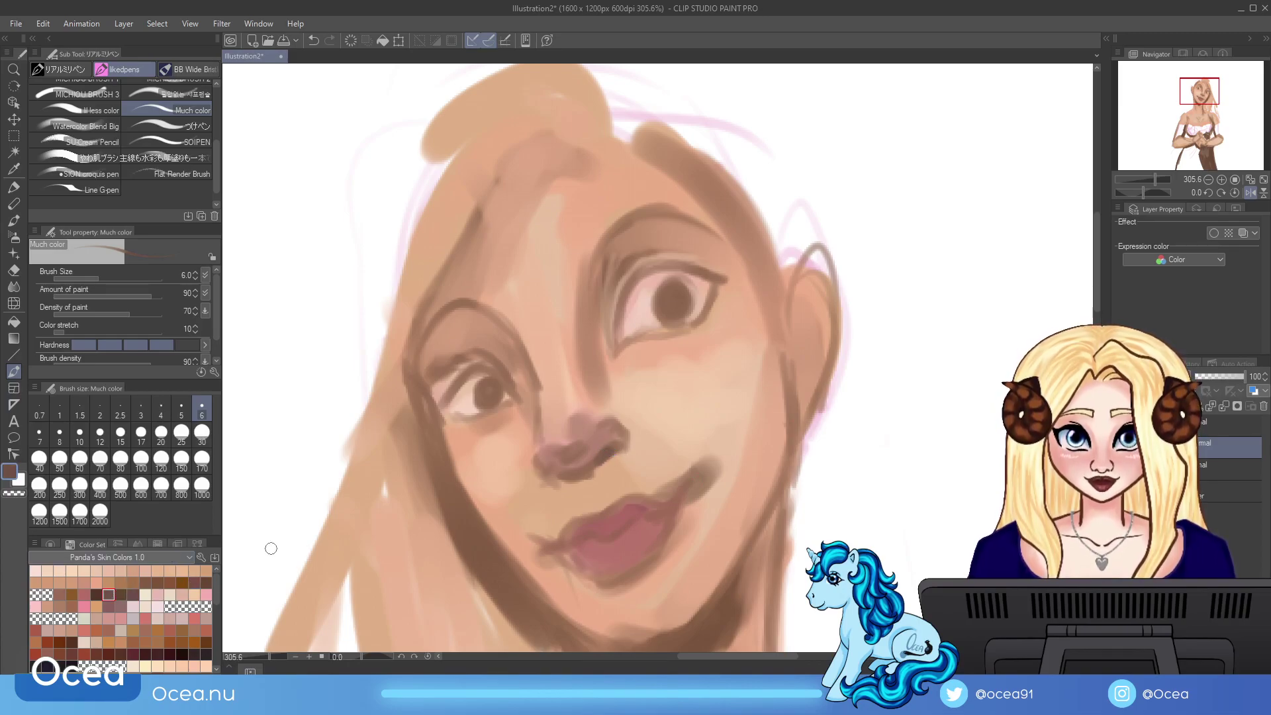
left_click(98, 594)
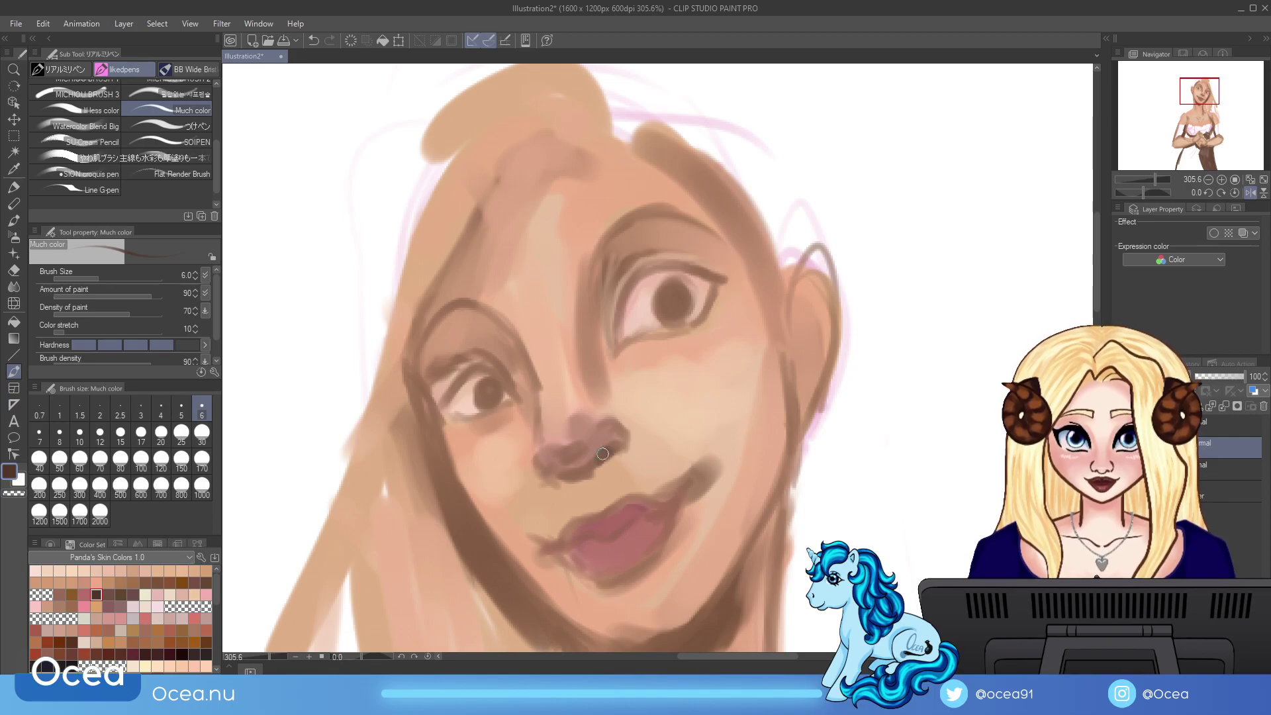
left_click_drag(599, 460, 609, 452)
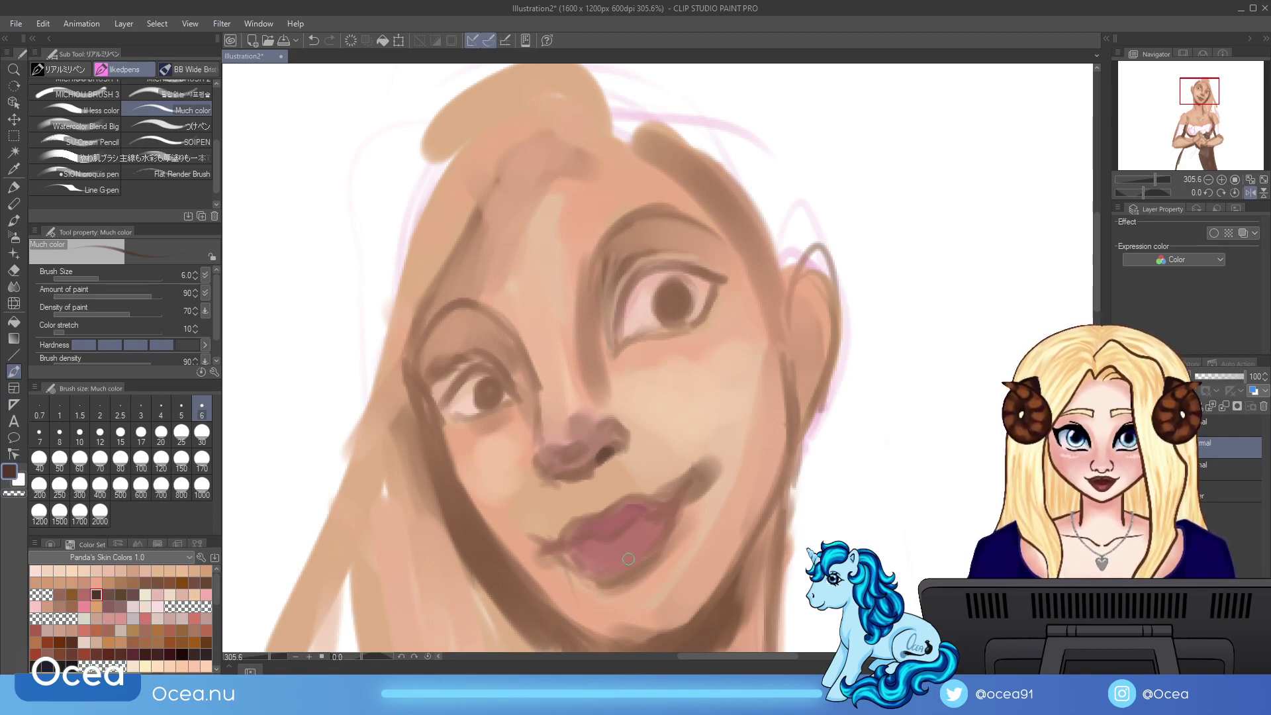
mouse_move(594, 540)
left_mouse_down()
mouse_move(638, 517)
mouse_move(543, 556)
mouse_move(692, 494)
left_mouse_up()
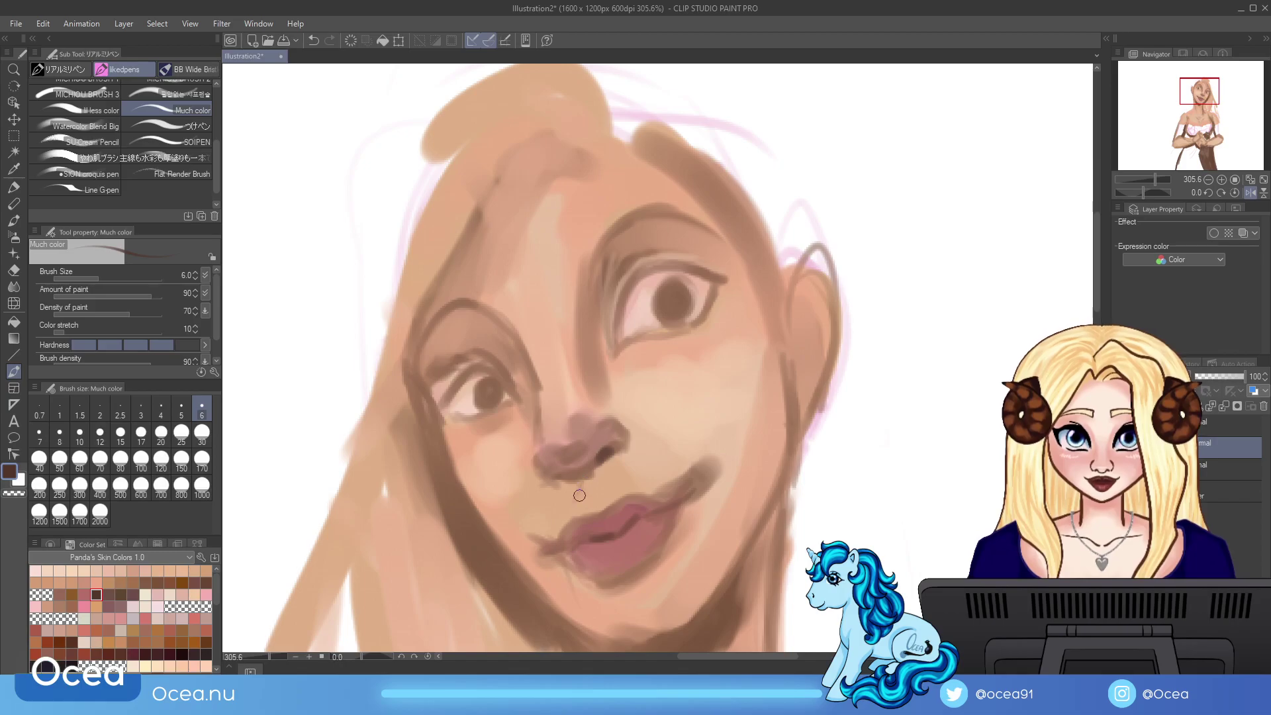
Step: Blend sampled light skin tones over the cheeks and around the nose, and set the brush size to 30
left_click(655, 416, "alt")
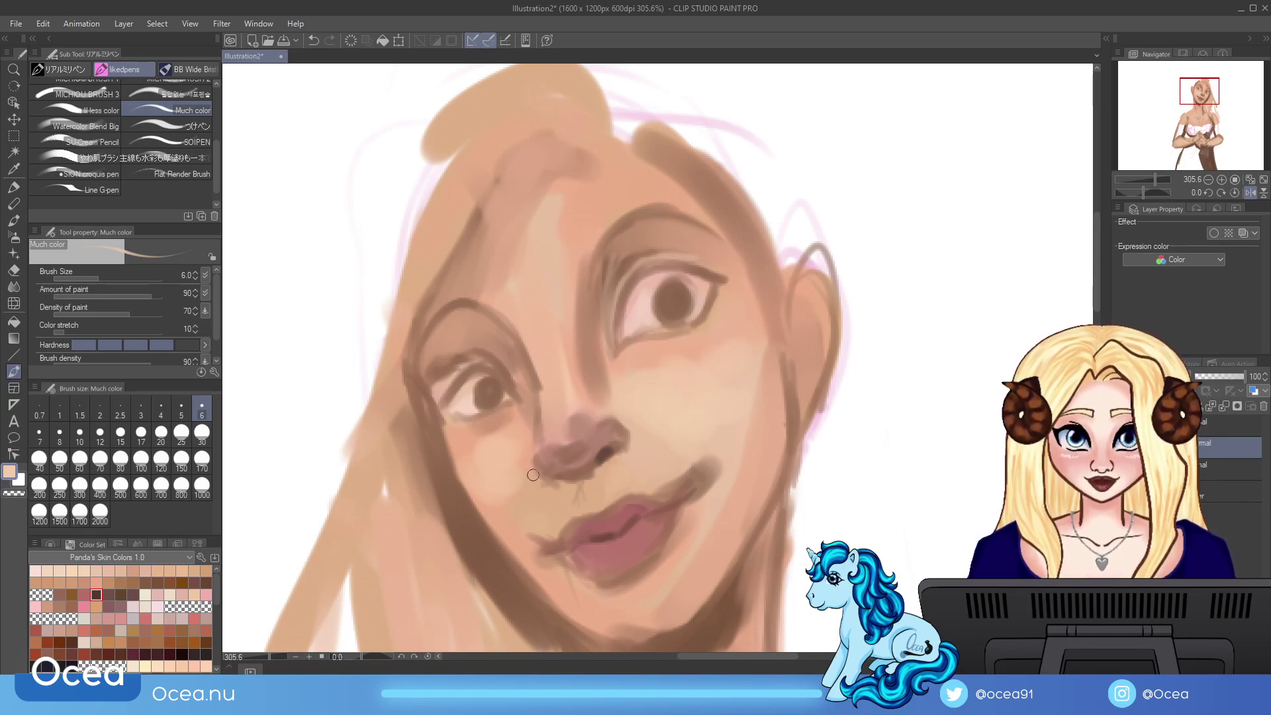
left_click(462, 446, "alt")
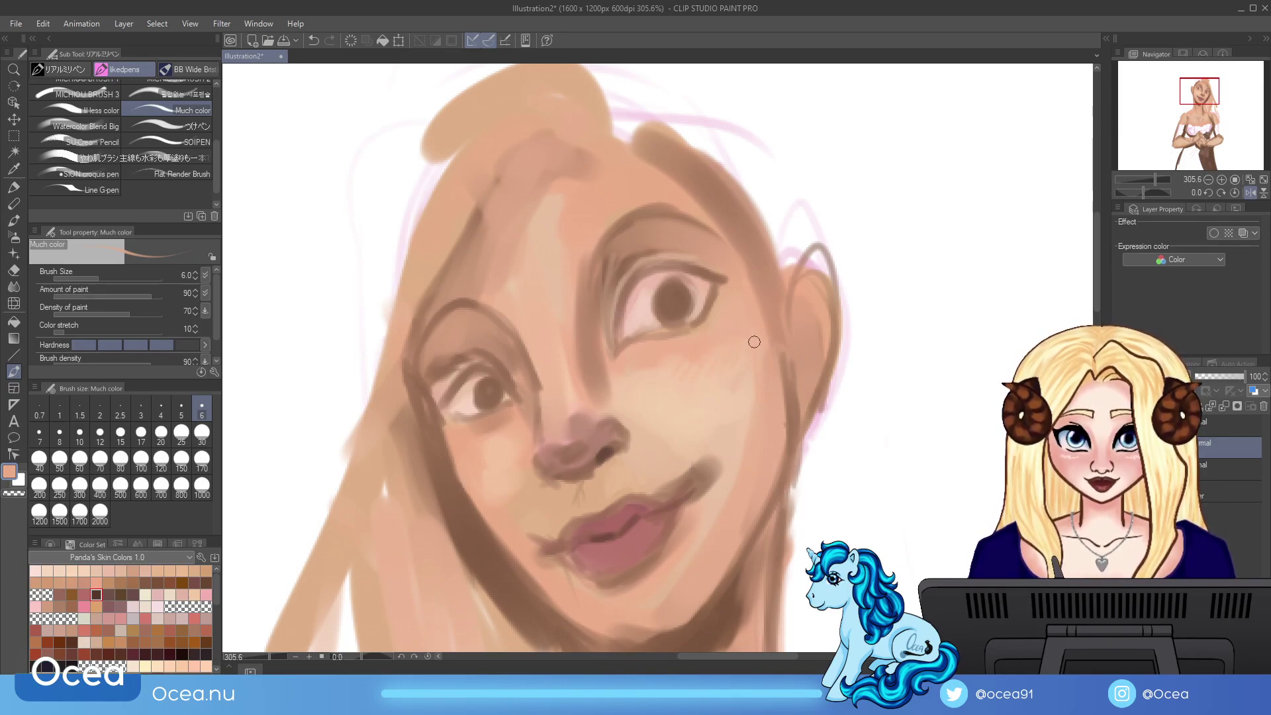
left_click(202, 434)
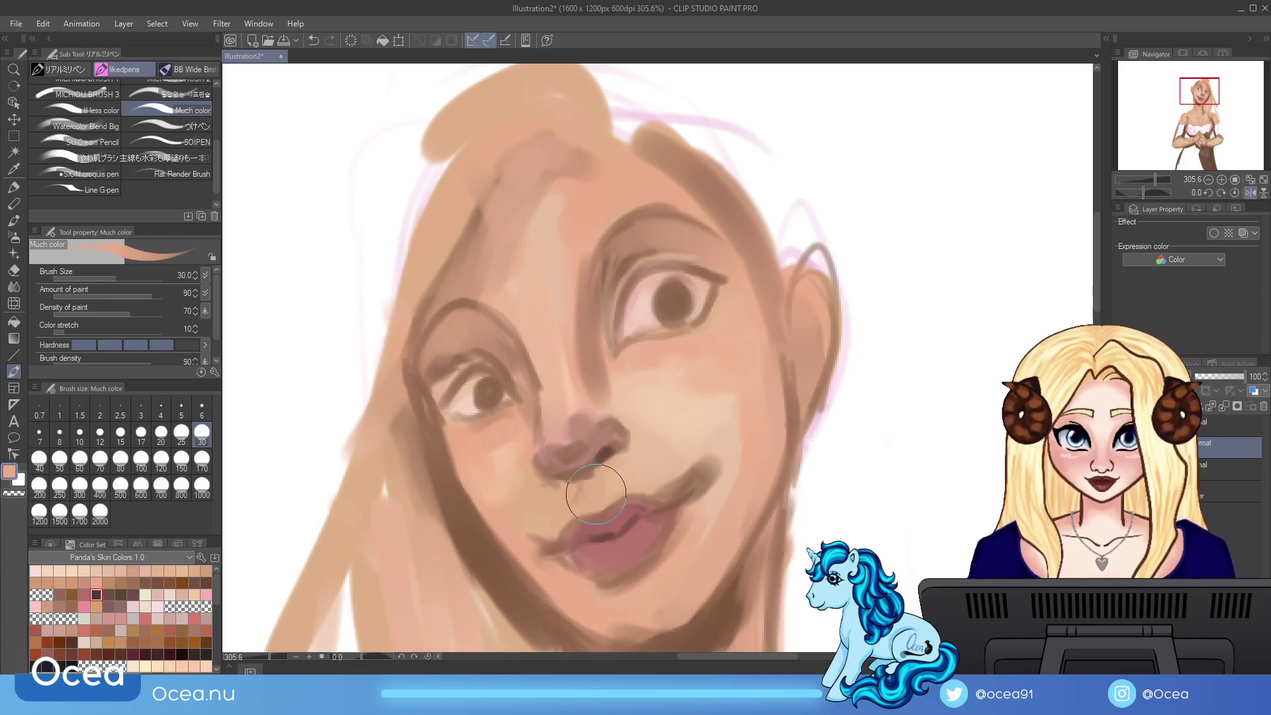
Step: Fill in the shoulder on the ear side with light skin tone and trim its upper contour
mouse_move(1158, 178)
left_mouse_down()
mouse_move(1173, 155)
mouse_move(1161, 128)
mouse_move(1207, 98)
left_mouse_up()
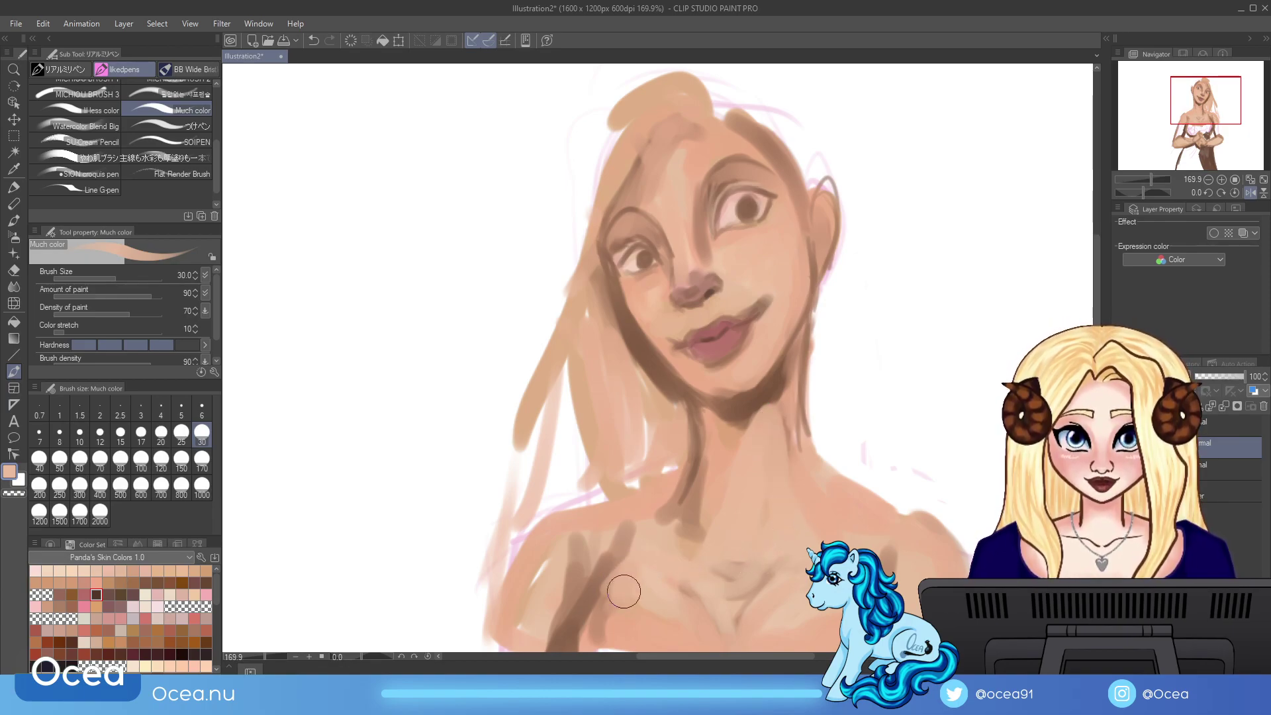
left_click_drag(1194, 115, 1194, 124)
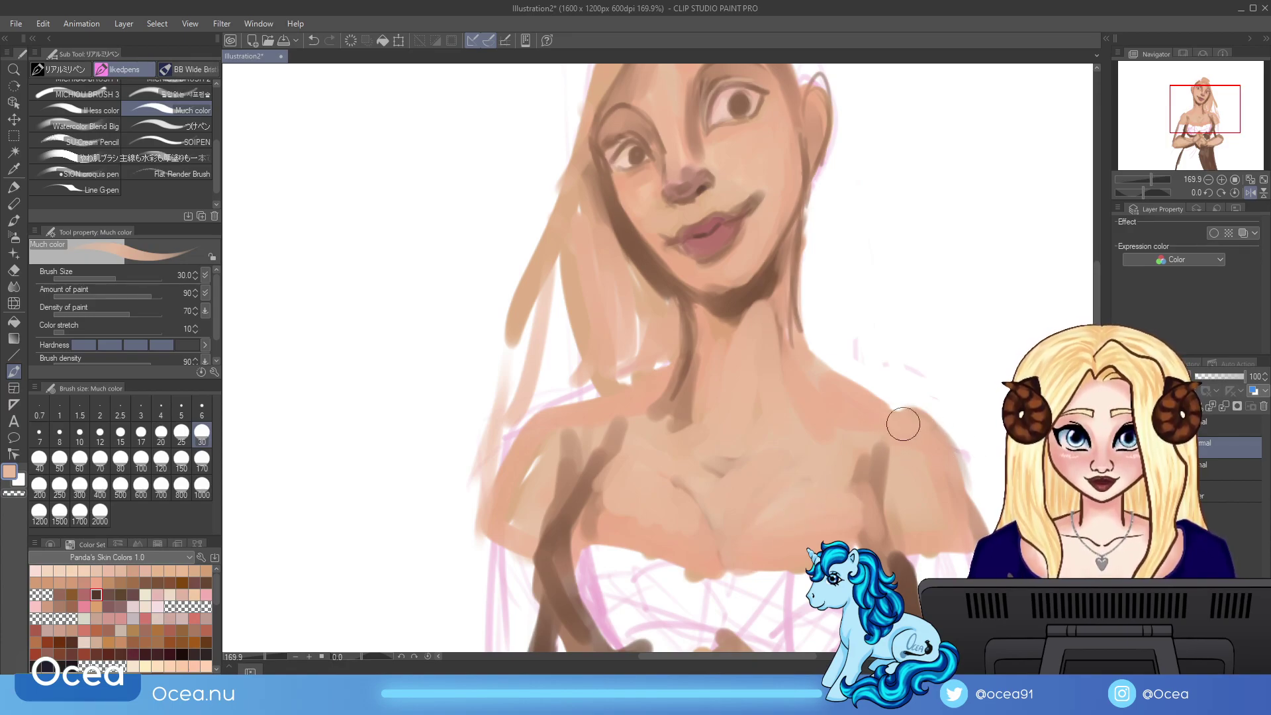
mouse_move(803, 375)
left_mouse_down()
mouse_move(919, 410)
mouse_move(936, 430)
mouse_move(937, 488)
left_mouse_up()
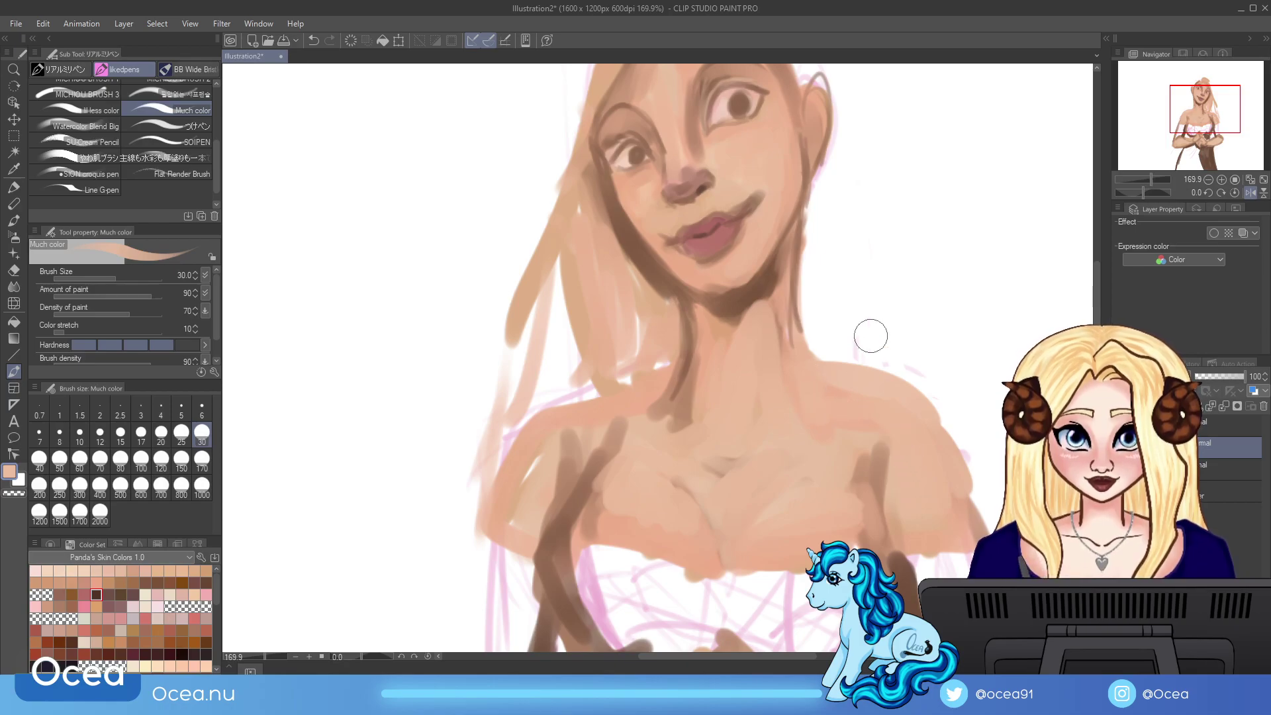
mouse_move(814, 318)
left_mouse_down()
mouse_move(850, 367)
mouse_move(938, 412)
mouse_move(956, 450)
left_mouse_up()
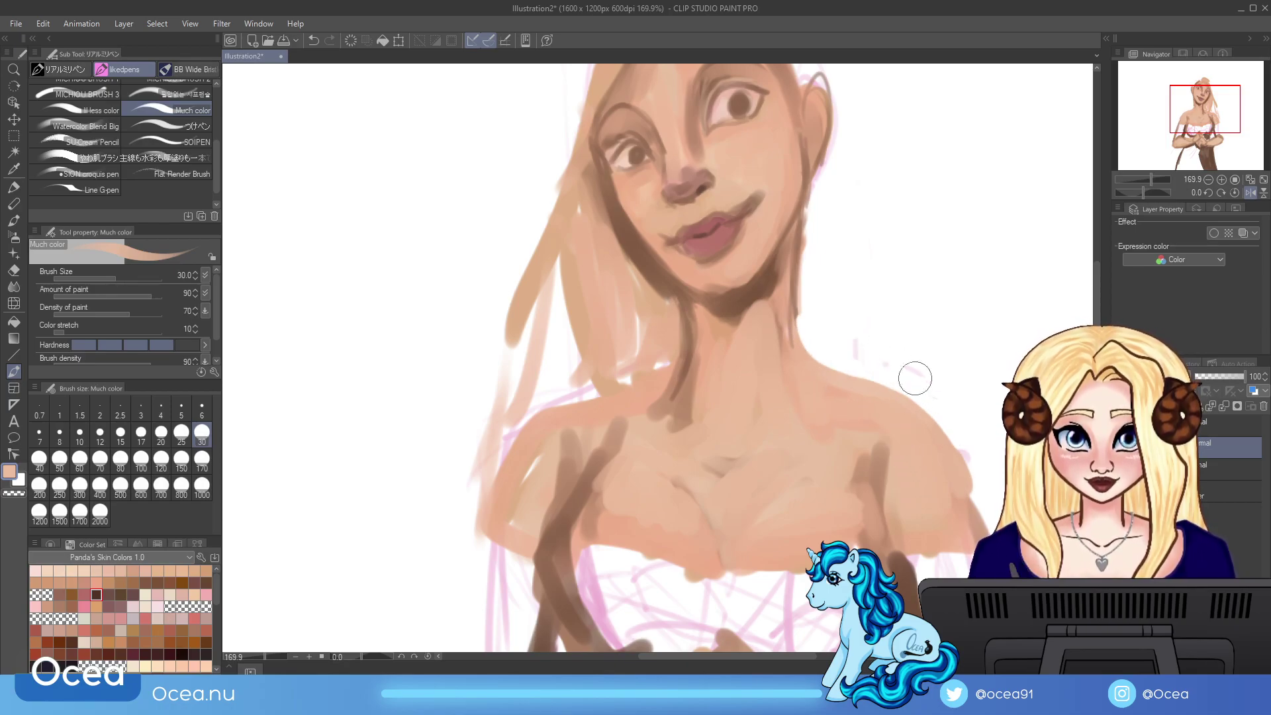
Step: Erase the hair strands beside the neck and shoulder and the hair outside the head's contour
mouse_move(670, 354)
left_mouse_down()
mouse_move(583, 394)
mouse_move(483, 482)
mouse_move(496, 462)
mouse_move(488, 441)
mouse_move(553, 377)
mouse_move(486, 437)
mouse_move(508, 415)
mouse_move(513, 301)
mouse_move(524, 369)
mouse_move(533, 265)
mouse_move(558, 376)
left_mouse_up()
left_click_drag(551, 180, 548, 314)
left_click_drag(555, 218, 557, 320)
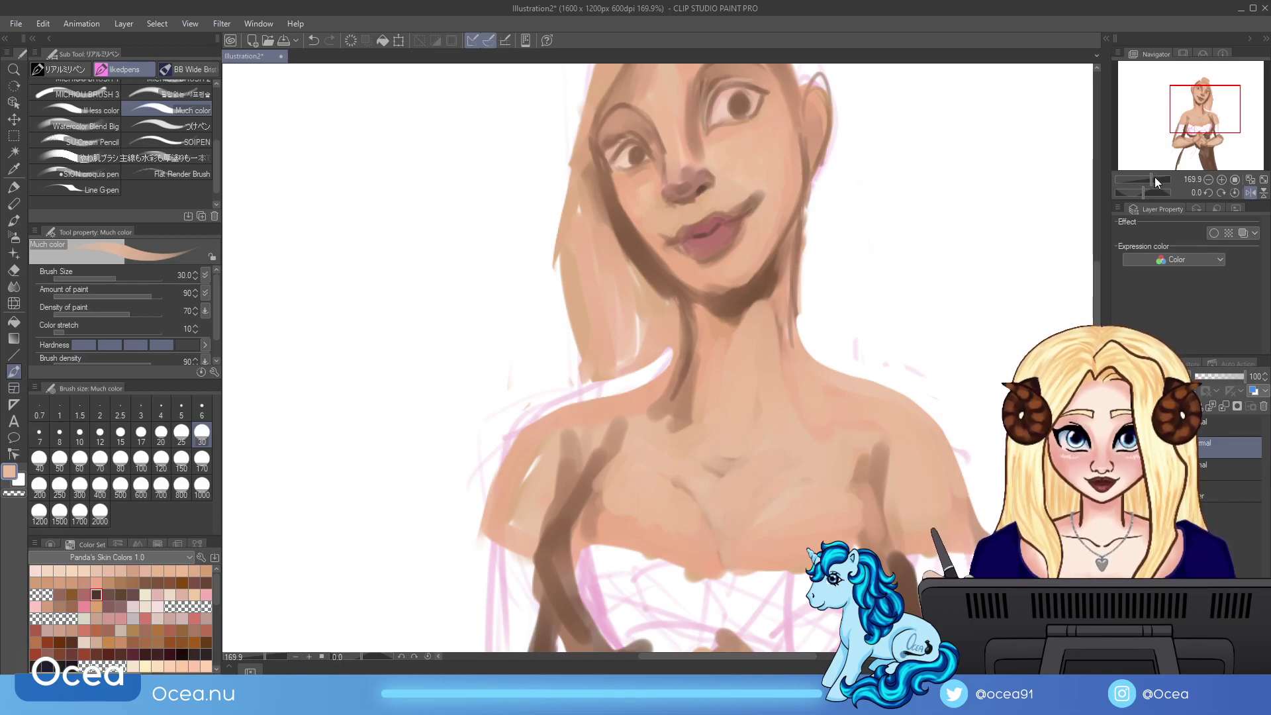
left_click_drag(1150, 180, 1149, 180)
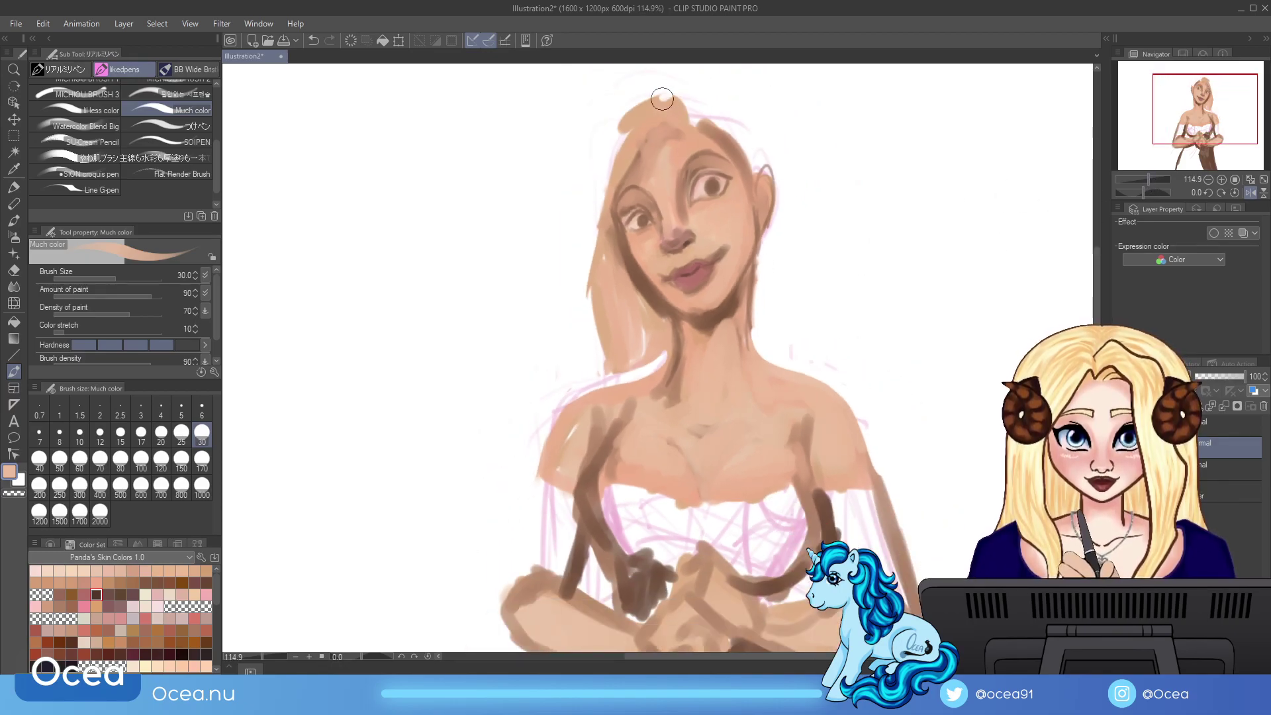
mouse_move(595, 252)
left_mouse_down()
mouse_move(659, 326)
mouse_move(660, 354)
mouse_move(675, 313)
mouse_move(596, 267)
mouse_move(585, 297)
mouse_move(602, 356)
mouse_move(557, 378)
mouse_move(592, 287)
mouse_move(613, 367)
mouse_move(596, 336)
mouse_move(624, 362)
mouse_move(622, 301)
mouse_move(662, 328)
mouse_move(660, 353)
mouse_move(663, 331)
mouse_move(619, 366)
left_mouse_up()
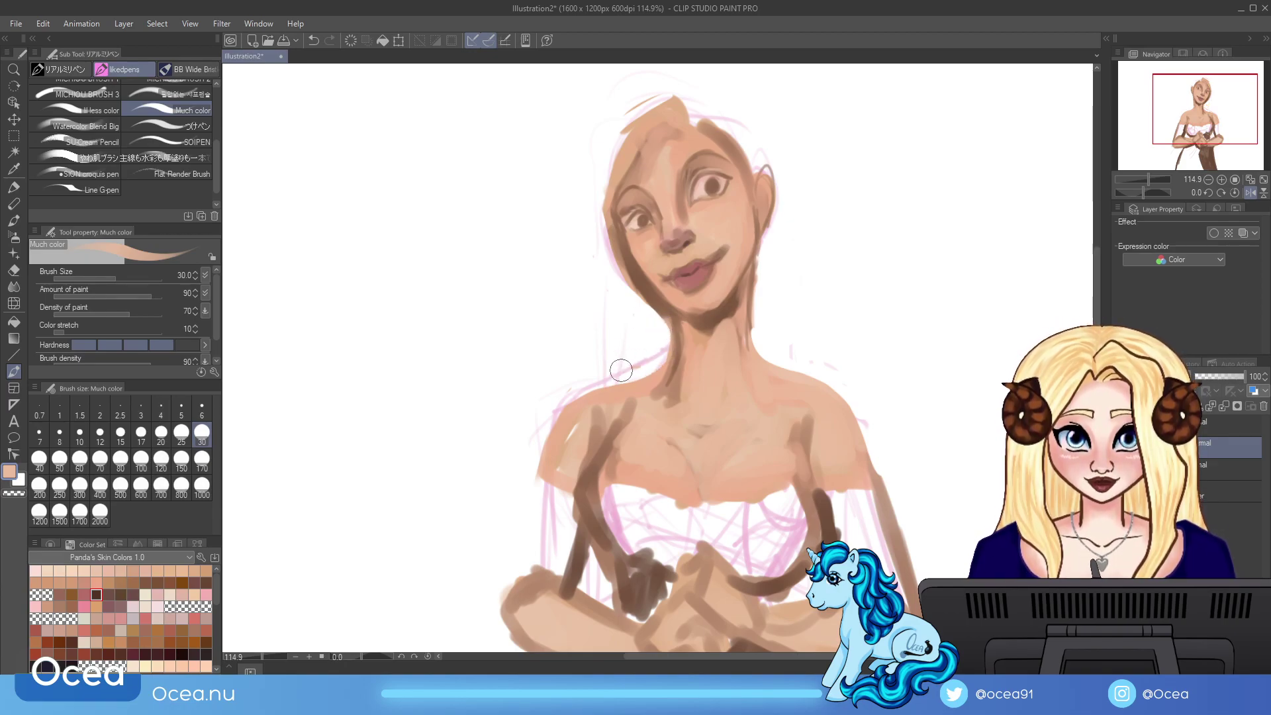
mouse_move(599, 211)
left_mouse_down()
mouse_move(634, 297)
mouse_move(603, 193)
mouse_move(632, 298)
left_mouse_up()
left_click_drag(608, 194, 635, 122)
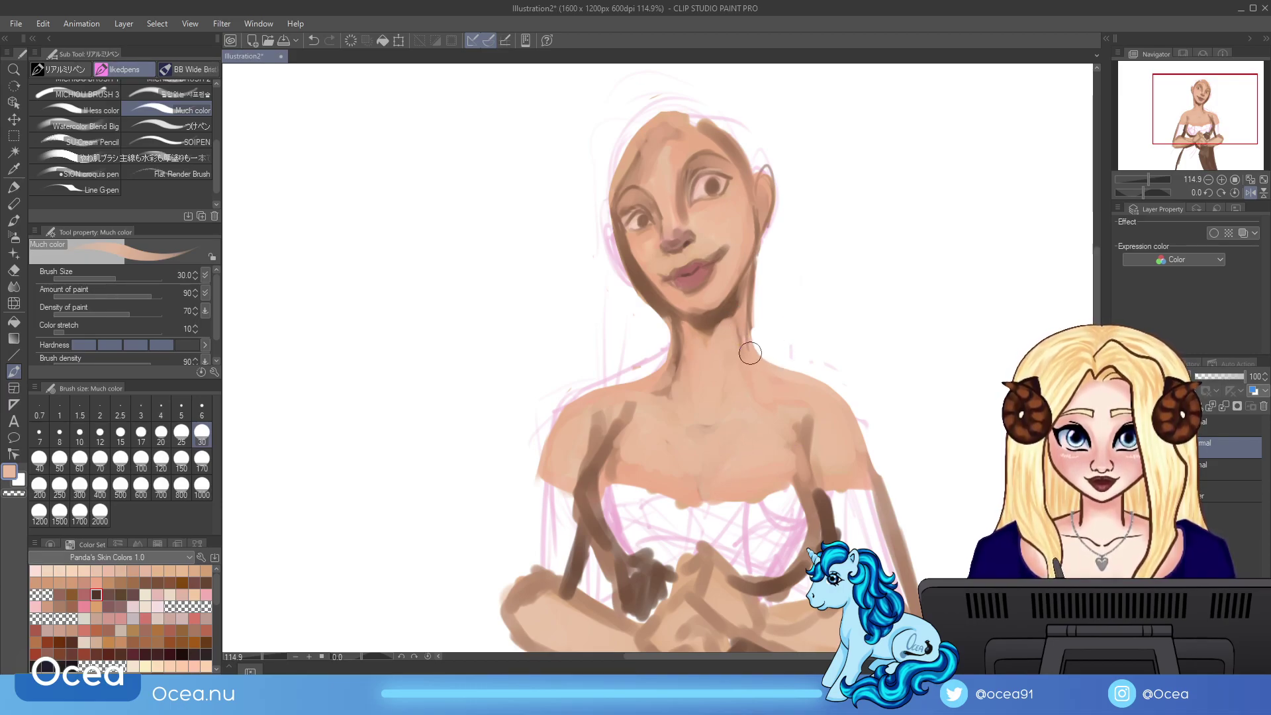
Step: Sample the dark brown under the chin and paint shadows on the neck, collarbones and outer shoulder edge
left_click(729, 302, "alt")
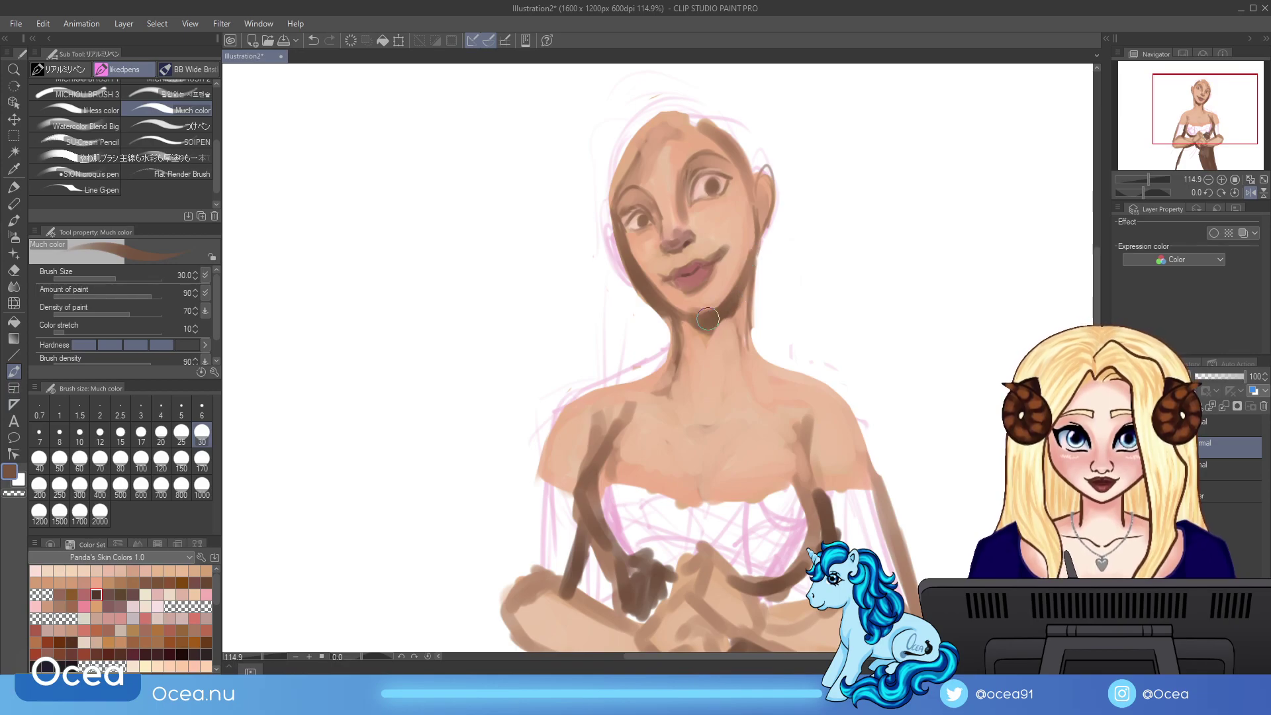
mouse_move(665, 313)
left_mouse_down()
mouse_move(681, 389)
mouse_move(722, 393)
mouse_move(735, 381)
mouse_move(710, 409)
mouse_move(659, 394)
mouse_move(693, 419)
mouse_move(722, 420)
mouse_move(722, 400)
mouse_move(763, 388)
left_mouse_up()
mouse_move(758, 247)
left_mouse_down()
mouse_move(760, 363)
mouse_move(861, 437)
mouse_move(917, 540)
mouse_move(928, 629)
left_mouse_up()
left_click_drag(960, 477, 929, 357)
Step: Sample the shoulder's skin tone and paint it over the upper hand and the forearm attached to it
left_click(824, 353, "alt")
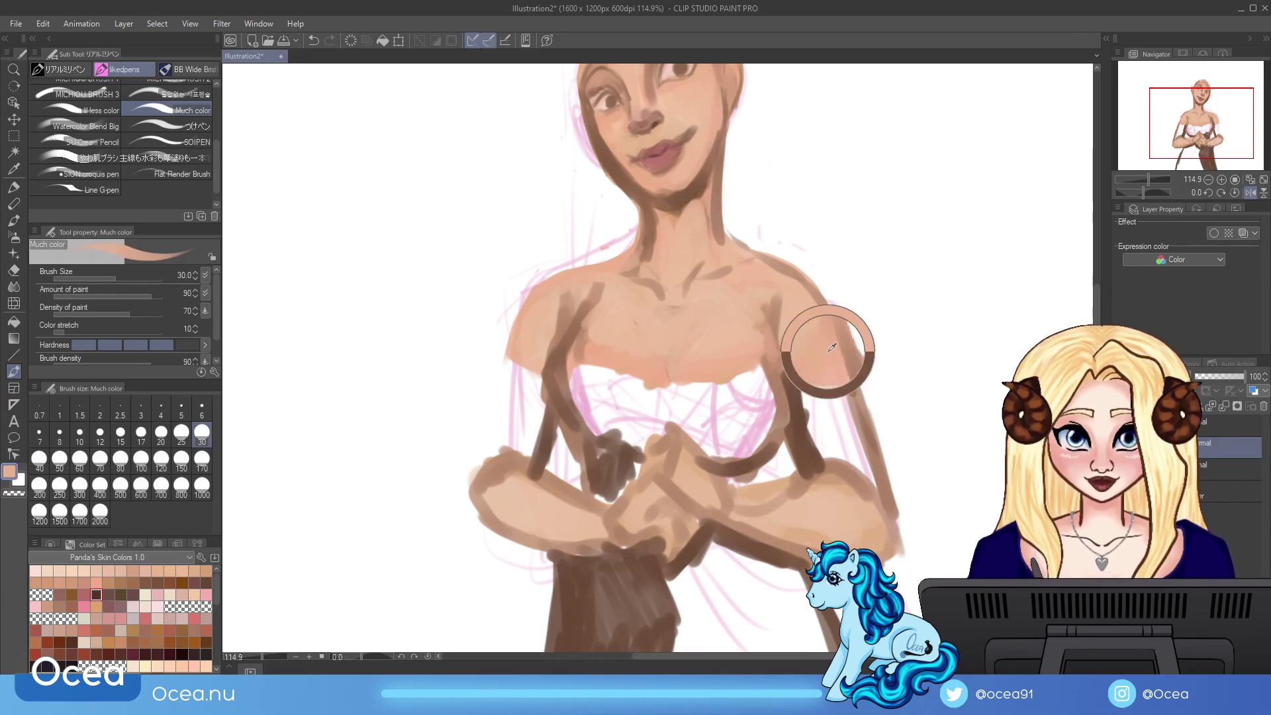
mouse_move(704, 490)
left_mouse_down()
mouse_move(680, 469)
mouse_move(686, 487)
mouse_move(694, 469)
mouse_move(665, 449)
left_mouse_up()
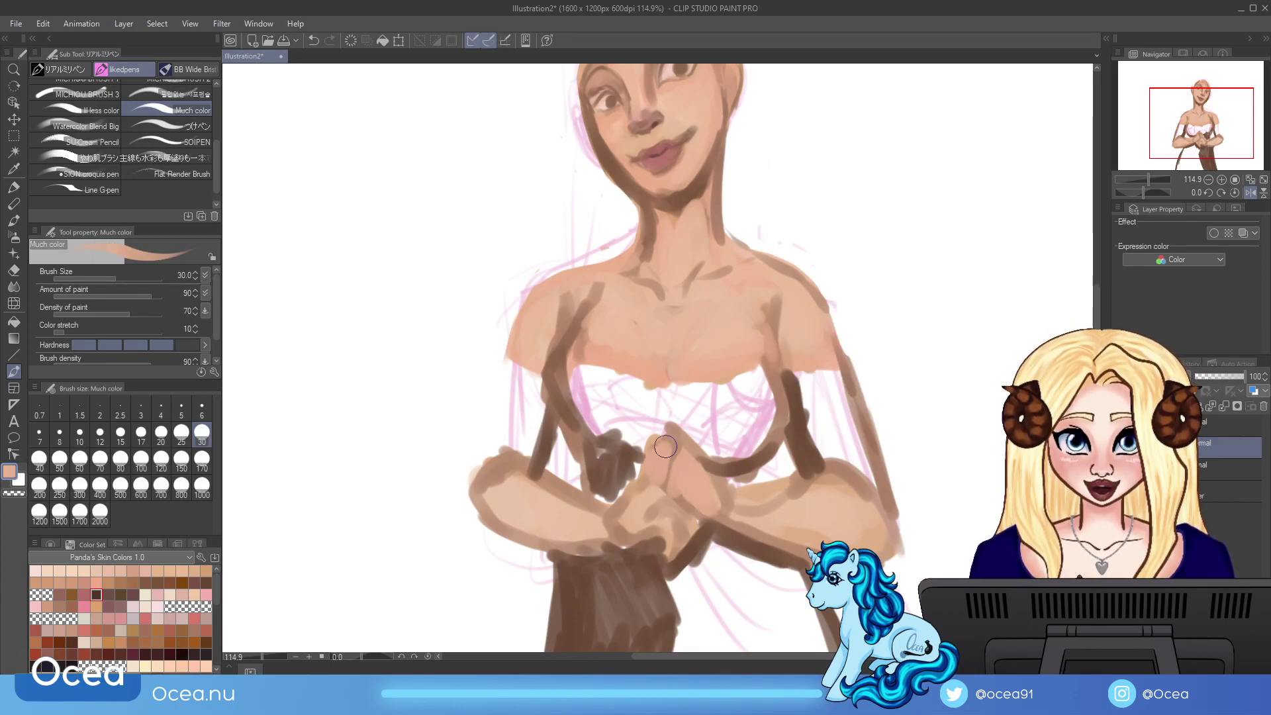
mouse_move(748, 515)
left_mouse_down()
mouse_move(773, 537)
mouse_move(828, 545)
left_mouse_up()
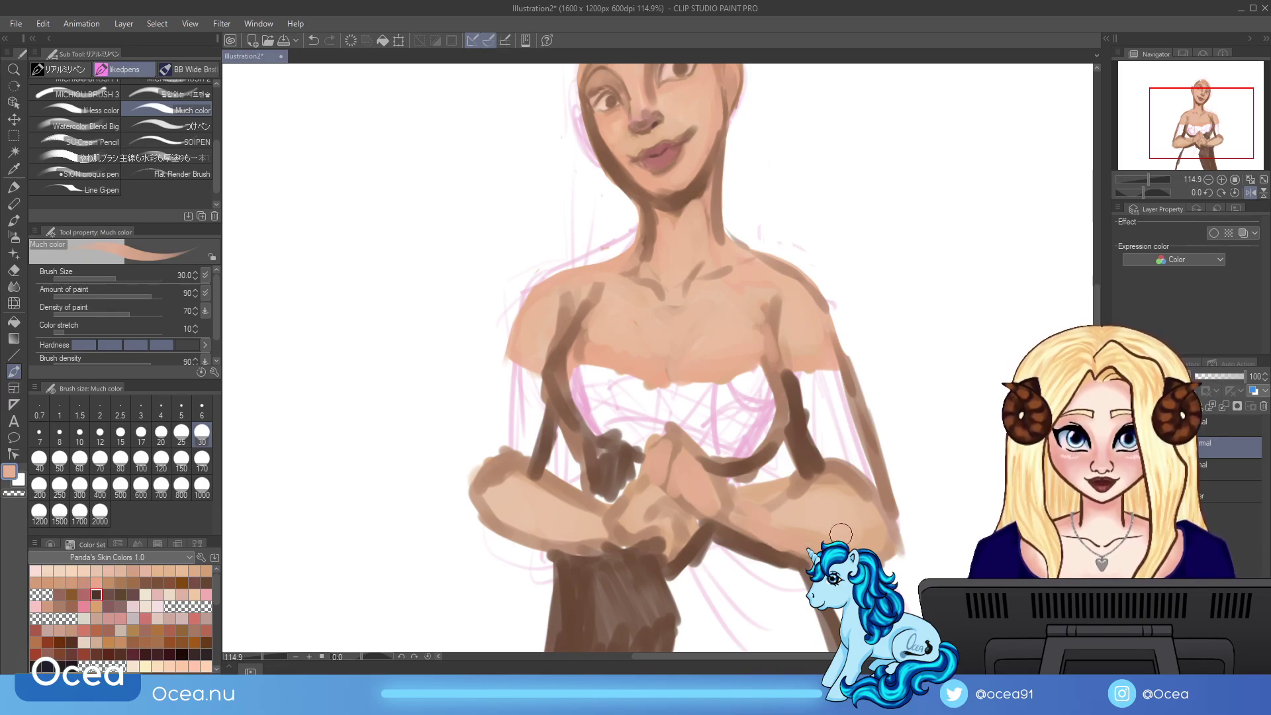
mouse_move(757, 507)
left_mouse_down()
mouse_move(802, 535)
mouse_move(844, 541)
mouse_move(814, 487)
mouse_move(865, 548)
left_mouse_up()
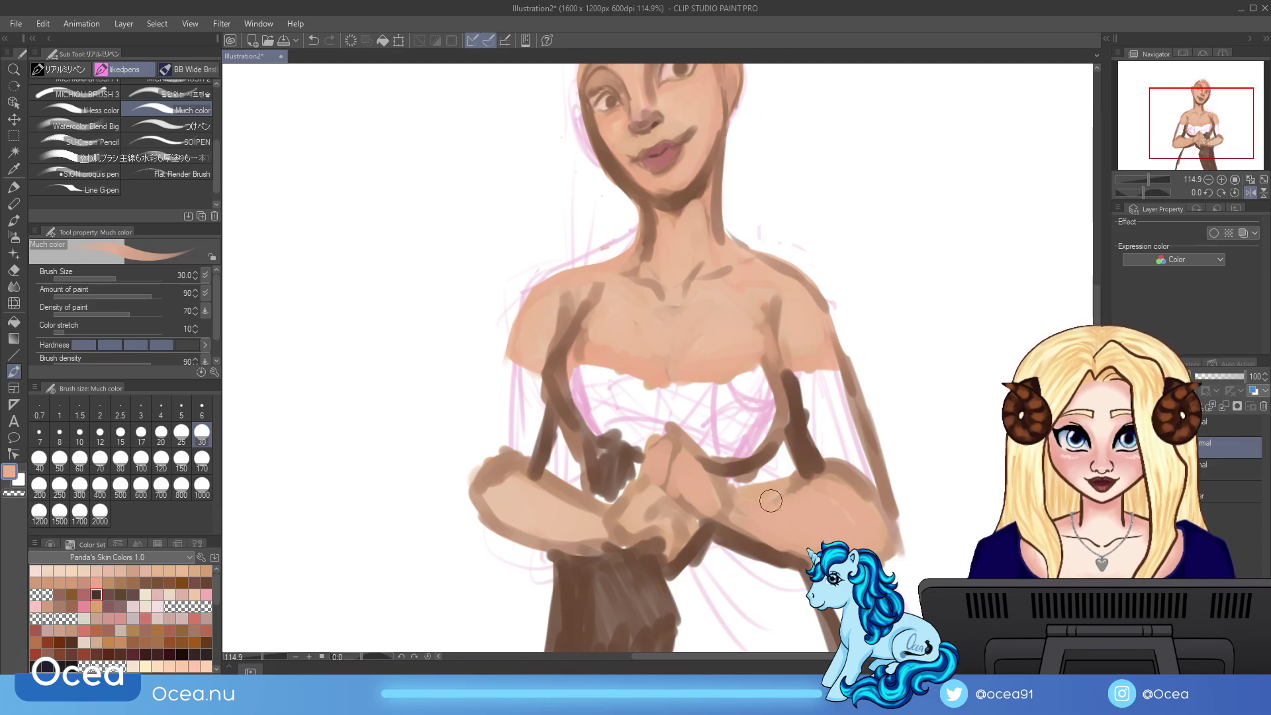
Step: Paint the other forearm, its clasped hand and the bare upper arm above it in sampled skin tones
mouse_move(501, 494)
left_mouse_down()
mouse_move(589, 530)
mouse_move(504, 479)
mouse_move(502, 520)
mouse_move(485, 500)
mouse_move(514, 525)
mouse_move(591, 543)
mouse_move(557, 539)
mouse_move(504, 466)
left_mouse_up()
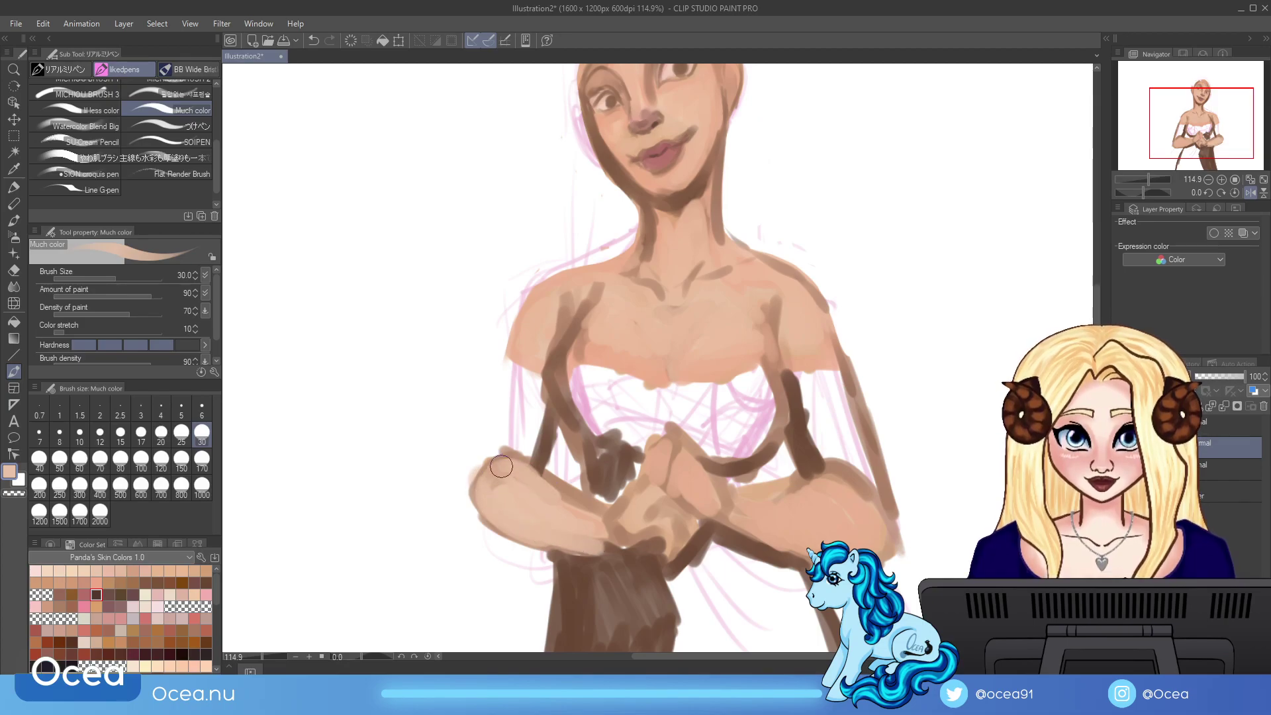
mouse_move(634, 519)
left_mouse_down()
mouse_move(678, 541)
mouse_move(663, 506)
mouse_move(680, 539)
left_mouse_up()
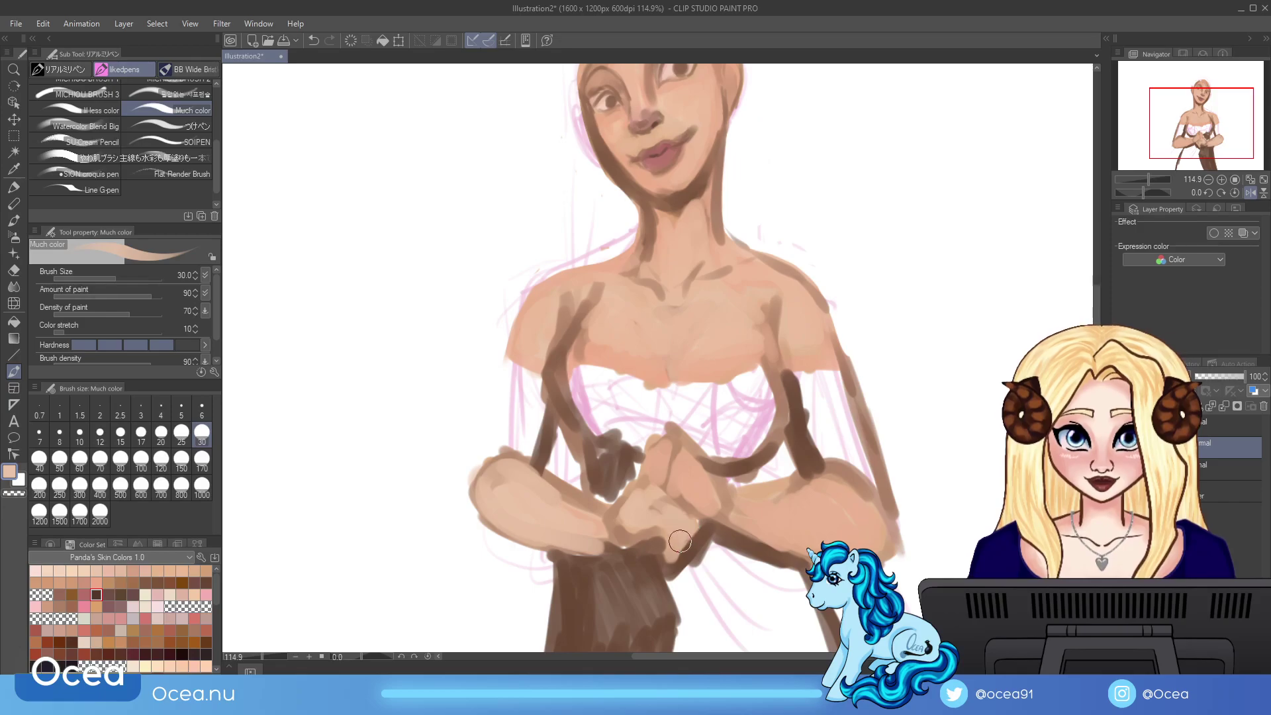
left_click(700, 488, "alt")
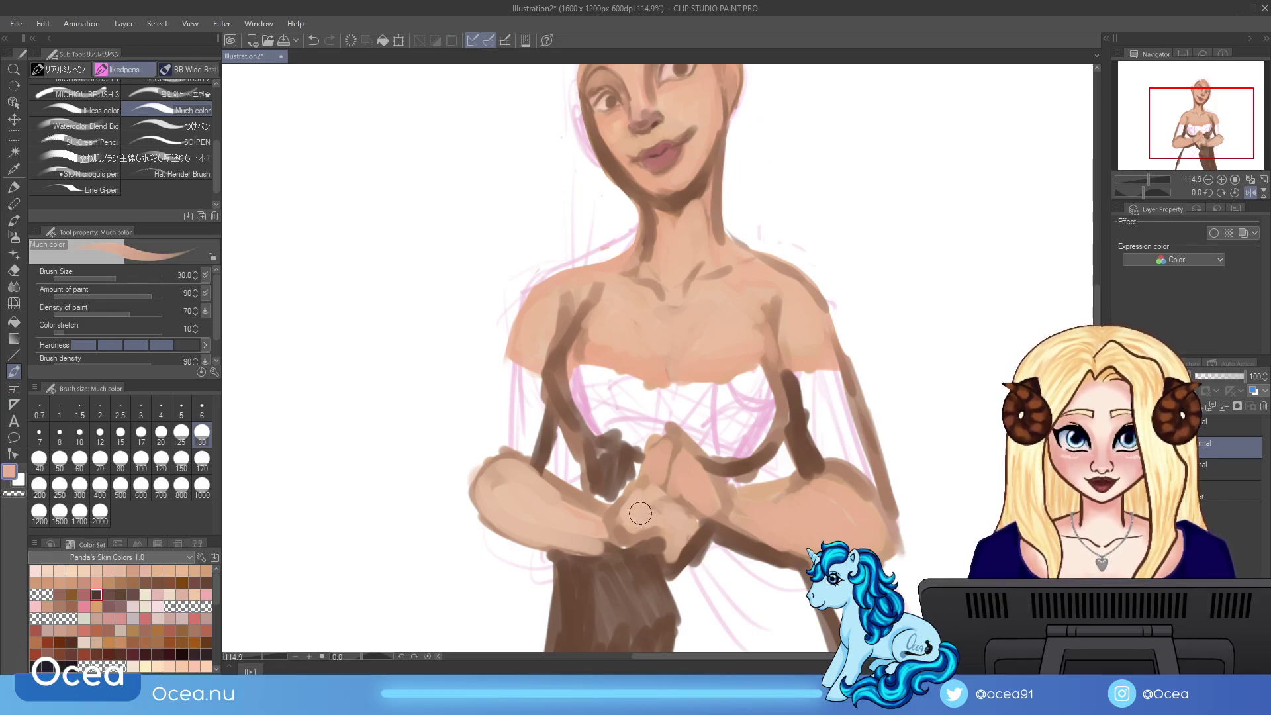
mouse_move(654, 498)
left_mouse_down()
mouse_move(685, 523)
mouse_move(677, 561)
left_mouse_up()
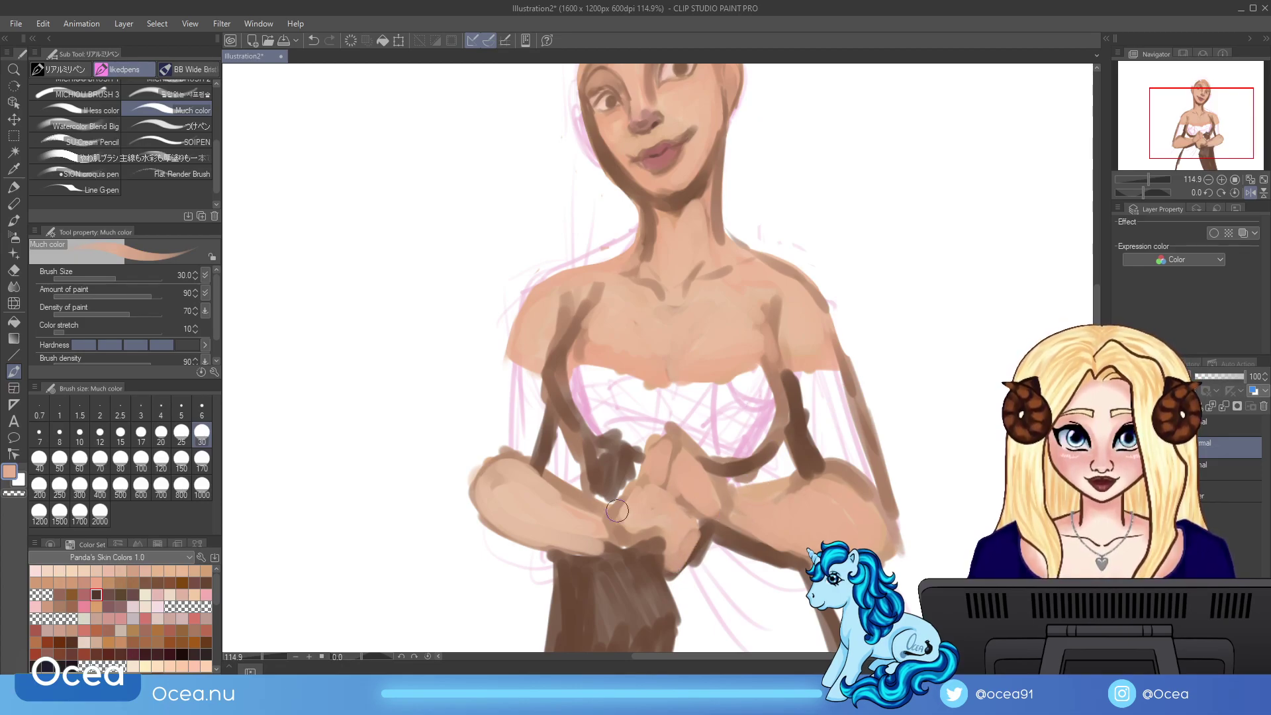
left_click_drag(531, 477, 595, 520)
mouse_move(524, 474)
left_mouse_down()
mouse_move(539, 419)
mouse_move(527, 460)
mouse_move(524, 362)
mouse_move(484, 463)
mouse_move(523, 342)
mouse_move(498, 459)
mouse_move(518, 384)
mouse_move(502, 429)
mouse_move(506, 401)
mouse_move(494, 453)
mouse_move(510, 445)
mouse_move(526, 373)
mouse_move(508, 436)
mouse_move(534, 398)
left_mouse_up()
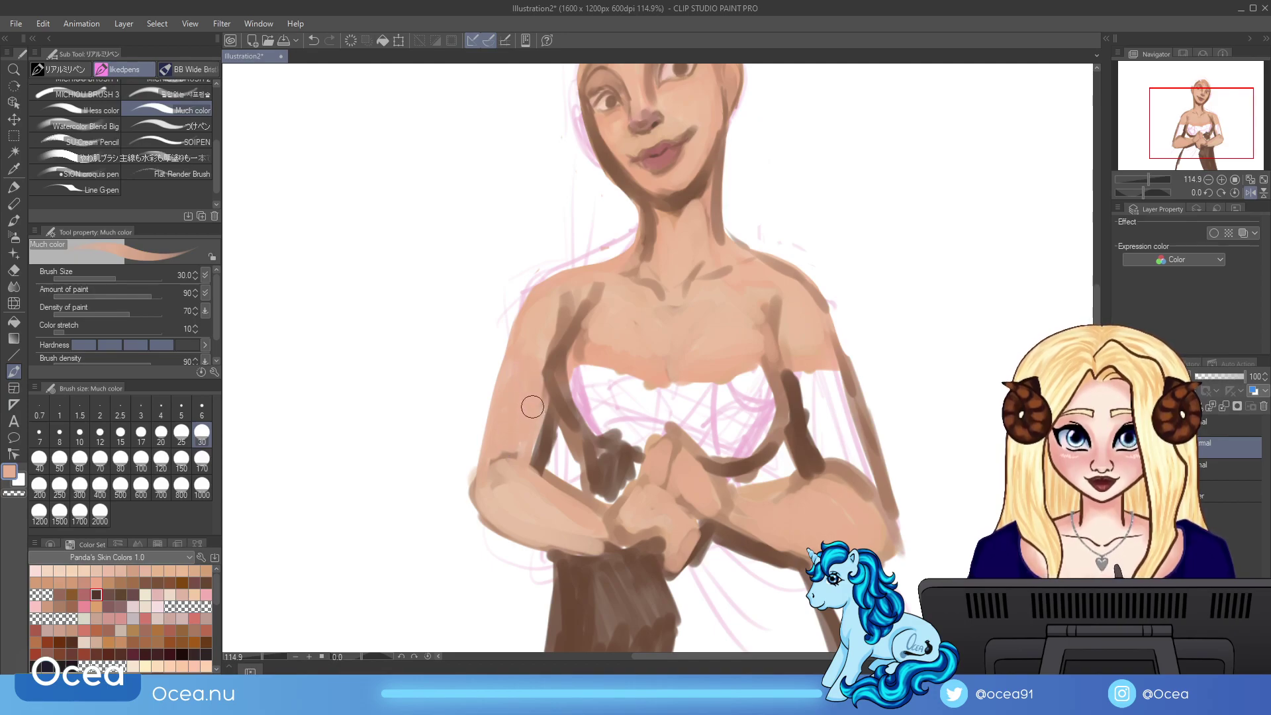
Step: Fill the rest of the bare upper arm with skin tone and, with the canvas flipped, blend its dark outer and inner edges
mouse_move(792, 375)
left_mouse_down()
mouse_move(819, 463)
mouse_move(794, 395)
mouse_move(823, 452)
mouse_move(812, 374)
mouse_move(853, 456)
mouse_move(828, 357)
mouse_move(890, 497)
left_mouse_up()
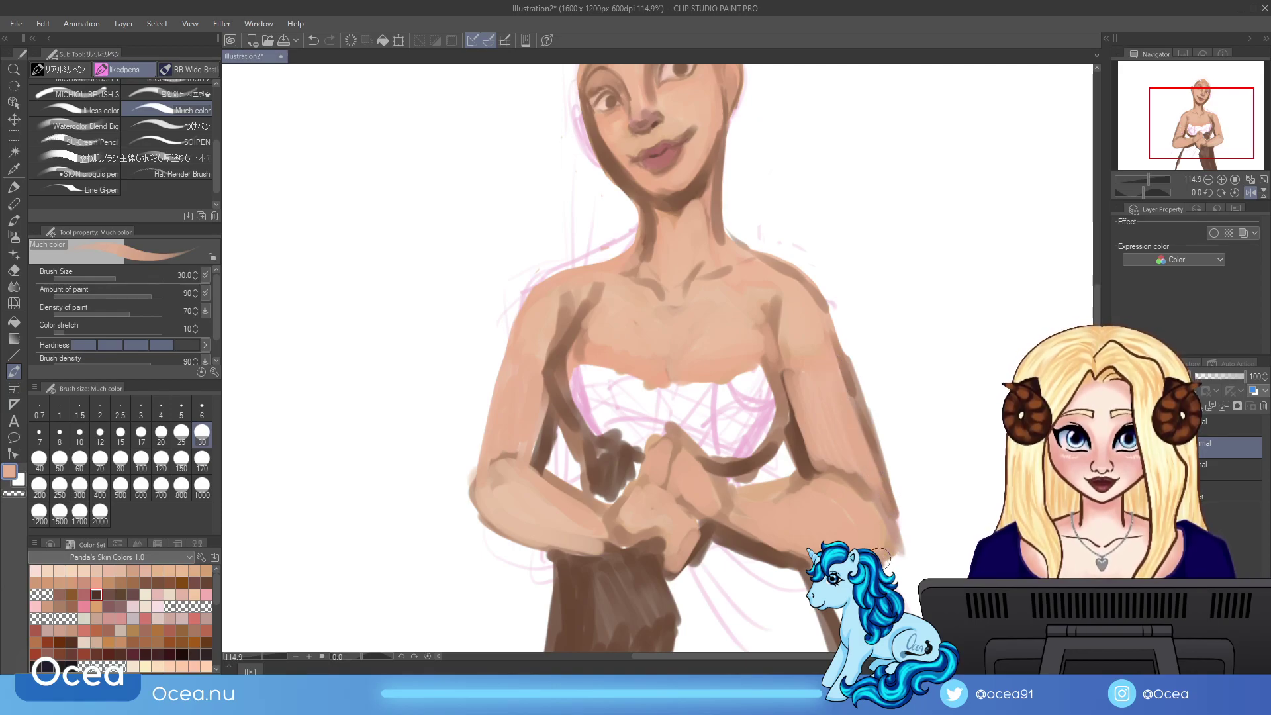
key("ctrl+z")
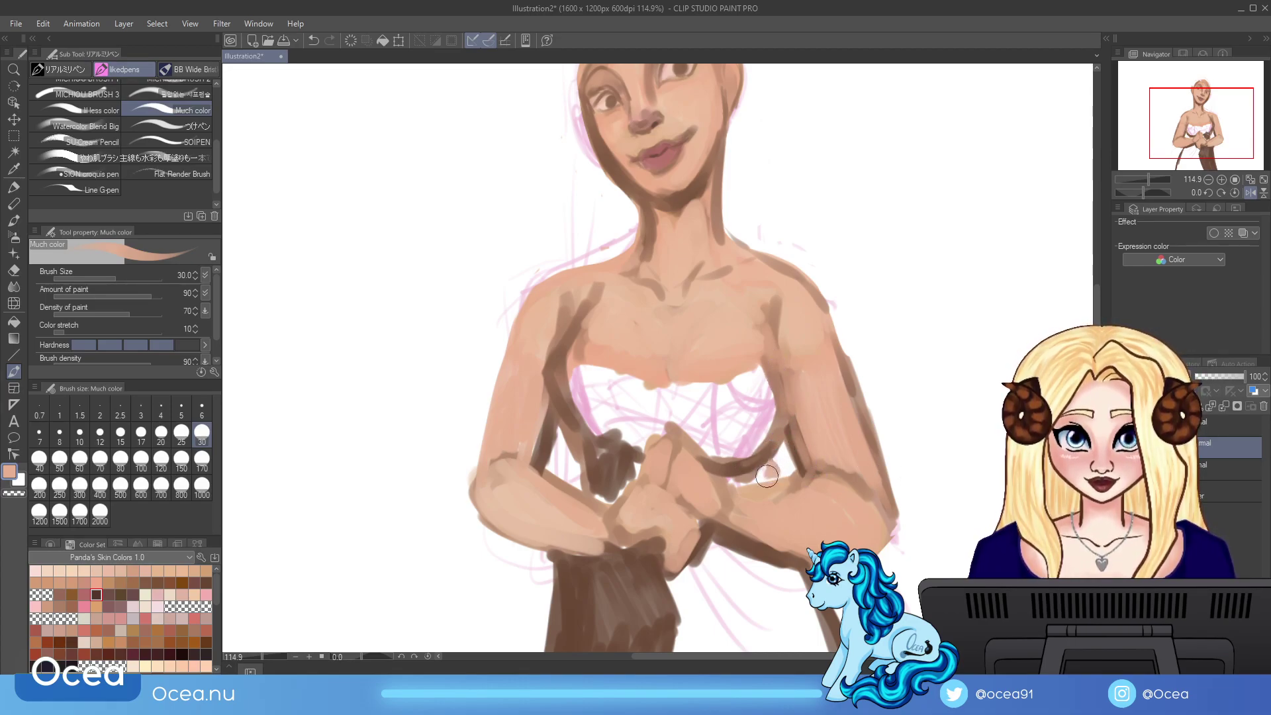
left_click_drag(1150, 176, 1145, 176)
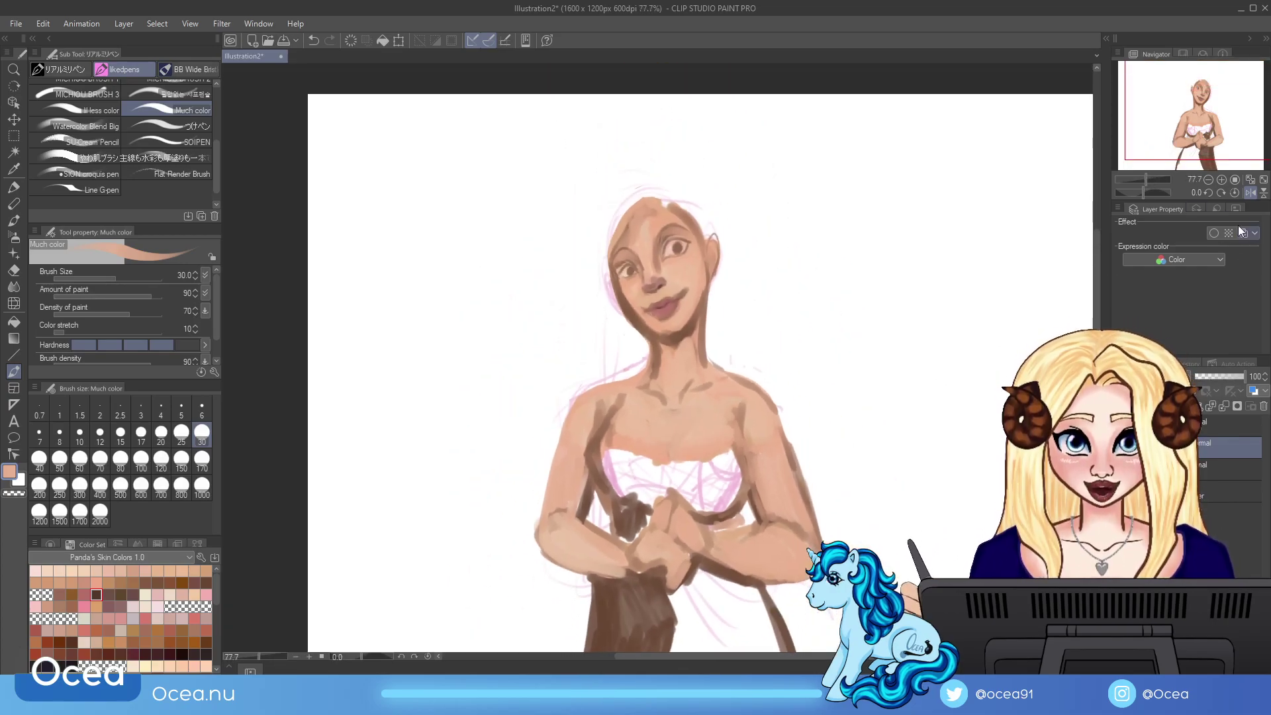
left_click(1250, 193)
left_click_drag(1155, 178, 1156, 176)
left_click_drag(1189, 134, 1188, 128)
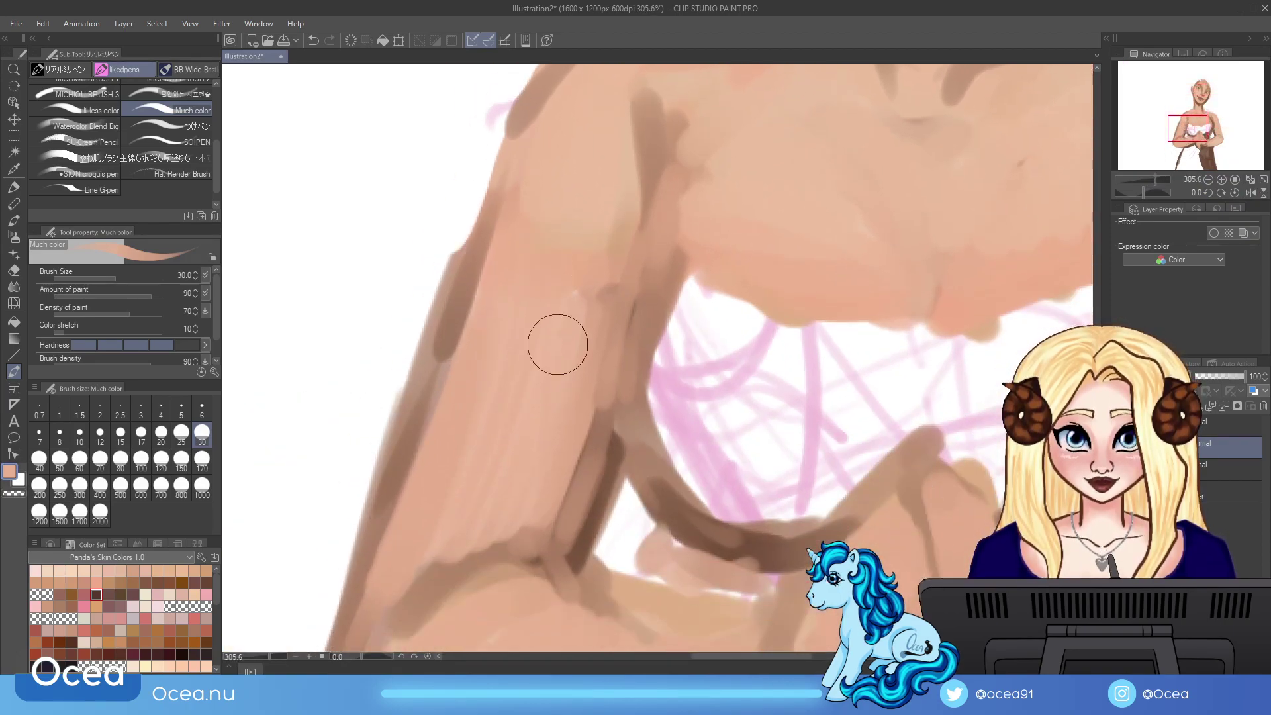
left_click_drag(457, 291, 391, 511)
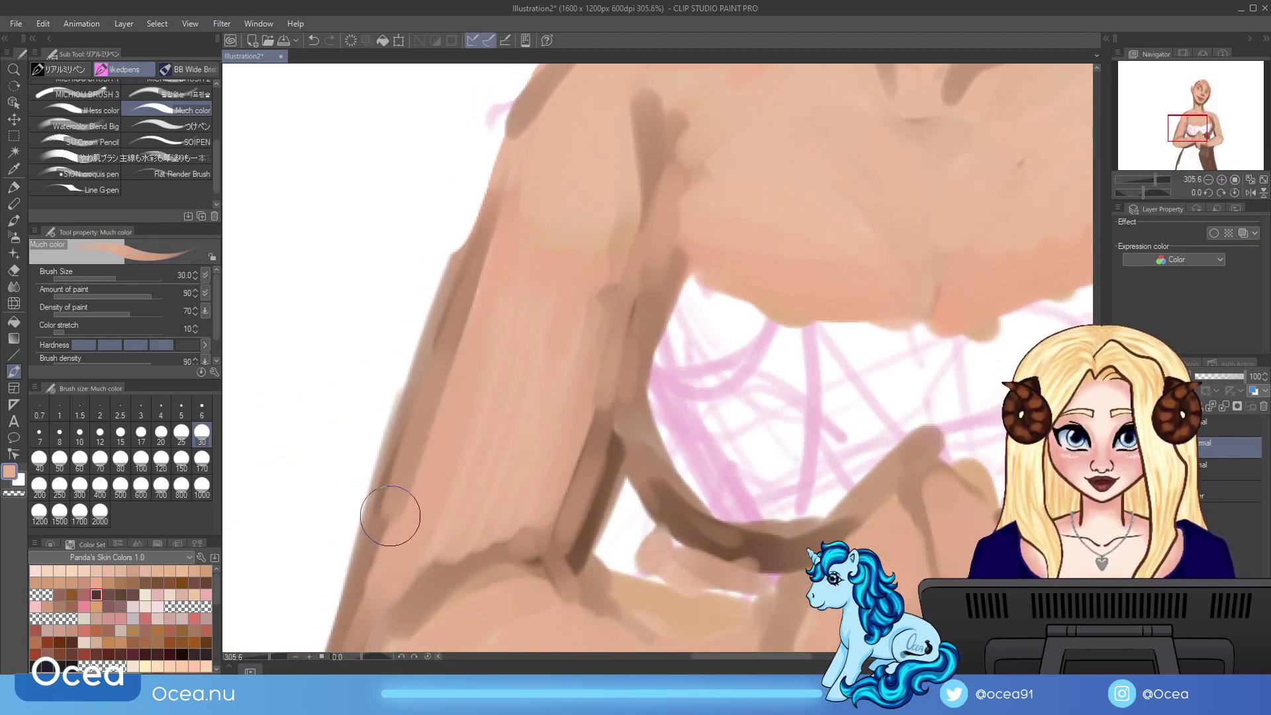
left_click_drag(514, 151, 457, 310)
left_click_drag(516, 123, 445, 379)
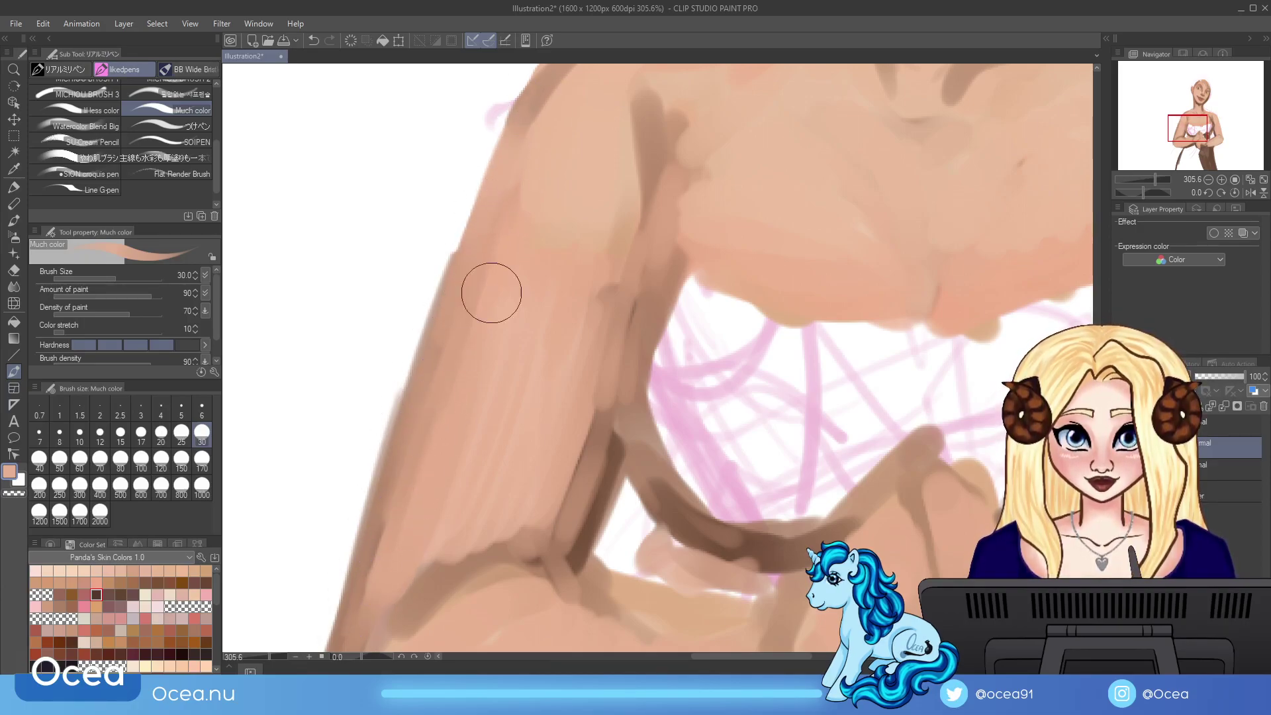
mouse_move(647, 128)
left_mouse_down()
mouse_move(637, 207)
mouse_move(619, 111)
mouse_move(605, 334)
left_mouse_up()
Step: Try painting skin tone over one side of the strapless top
left_click_drag(1155, 180, 1151, 179)
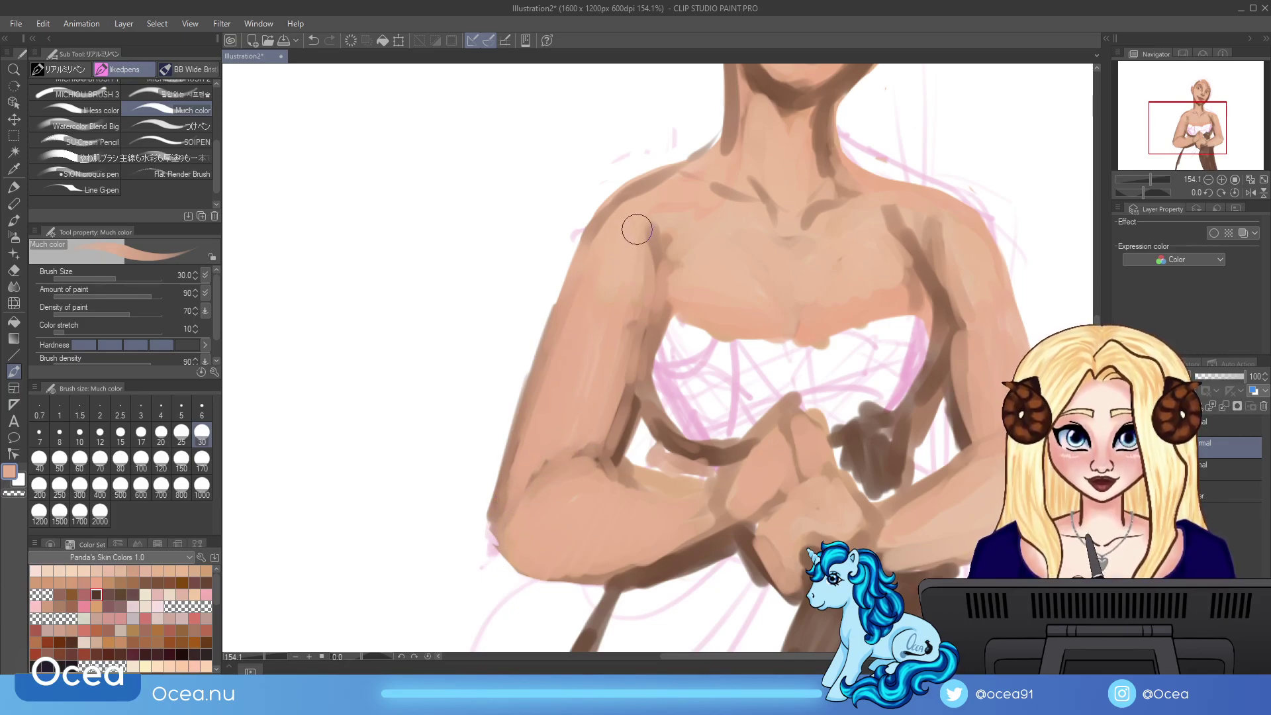
mouse_move(664, 364)
left_mouse_down()
mouse_move(679, 314)
mouse_move(664, 398)
mouse_move(682, 348)
mouse_move(689, 406)
mouse_move(713, 362)
mouse_move(735, 417)
left_mouse_up()
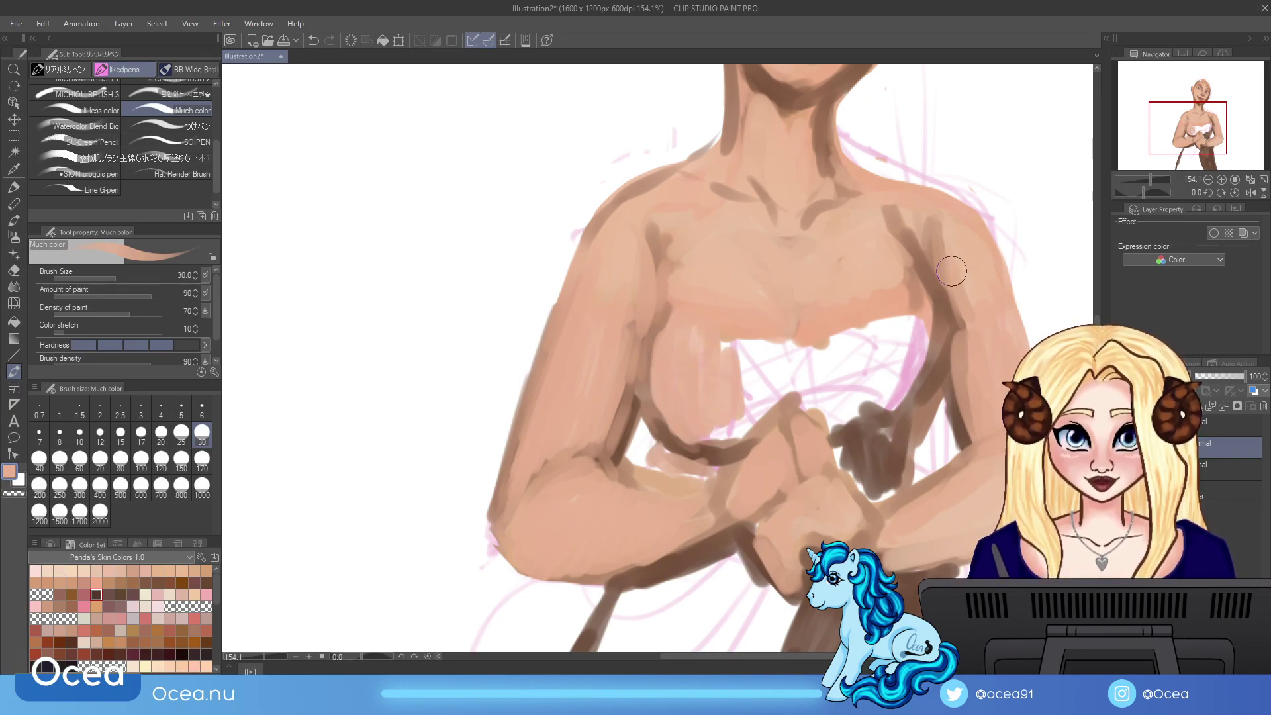
mouse_move(778, 359)
left_mouse_down()
mouse_move(684, 346)
mouse_move(694, 422)
mouse_move(661, 383)
mouse_move(665, 408)
mouse_move(726, 397)
mouse_move(729, 420)
mouse_move(707, 412)
mouse_move(714, 401)
mouse_move(674, 365)
mouse_move(705, 378)
mouse_move(733, 366)
mouse_move(743, 401)
mouse_move(725, 378)
left_mouse_up()
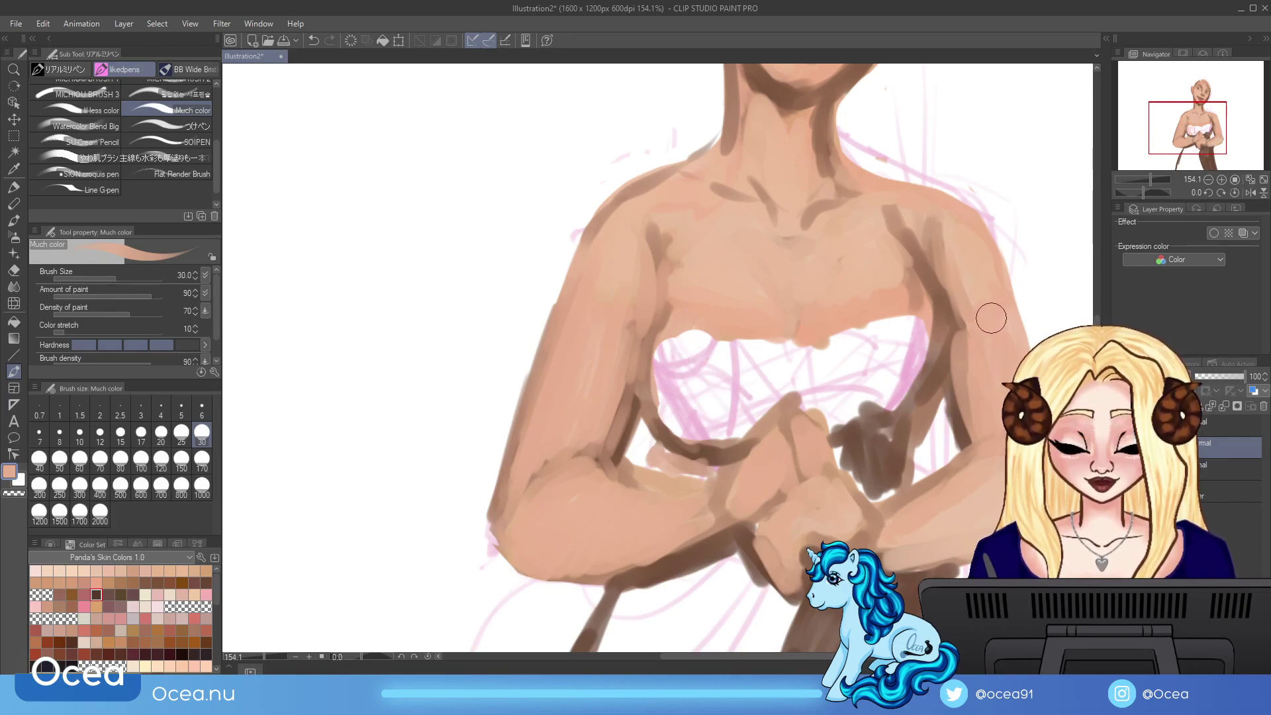
Step: Compare the whole painted figure with the ink line layer shown and hidden
left_click_drag(1151, 178, 1146, 177)
left_click_drag(1175, 137, 1175, 128)
left_click(1121, 427)
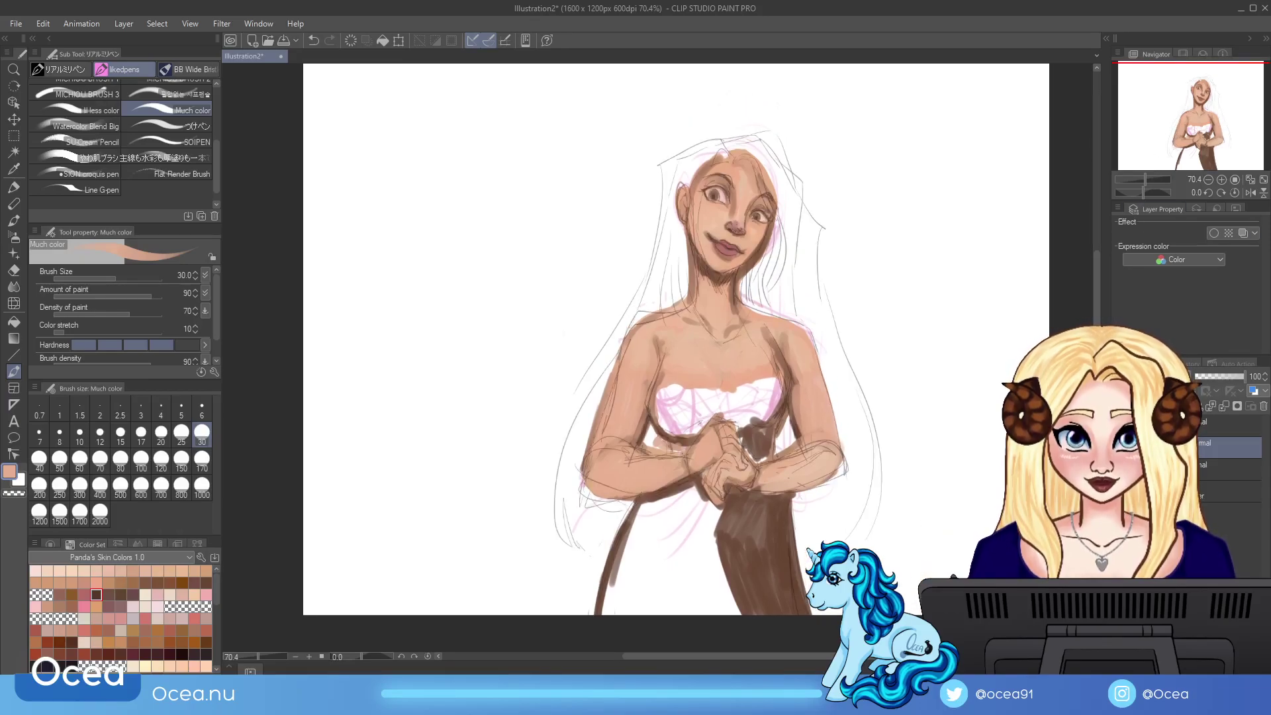
left_click(1120, 426)
left_click(1120, 426)
left_click(1120, 426)
left_click(1120, 427)
left_click(1121, 427)
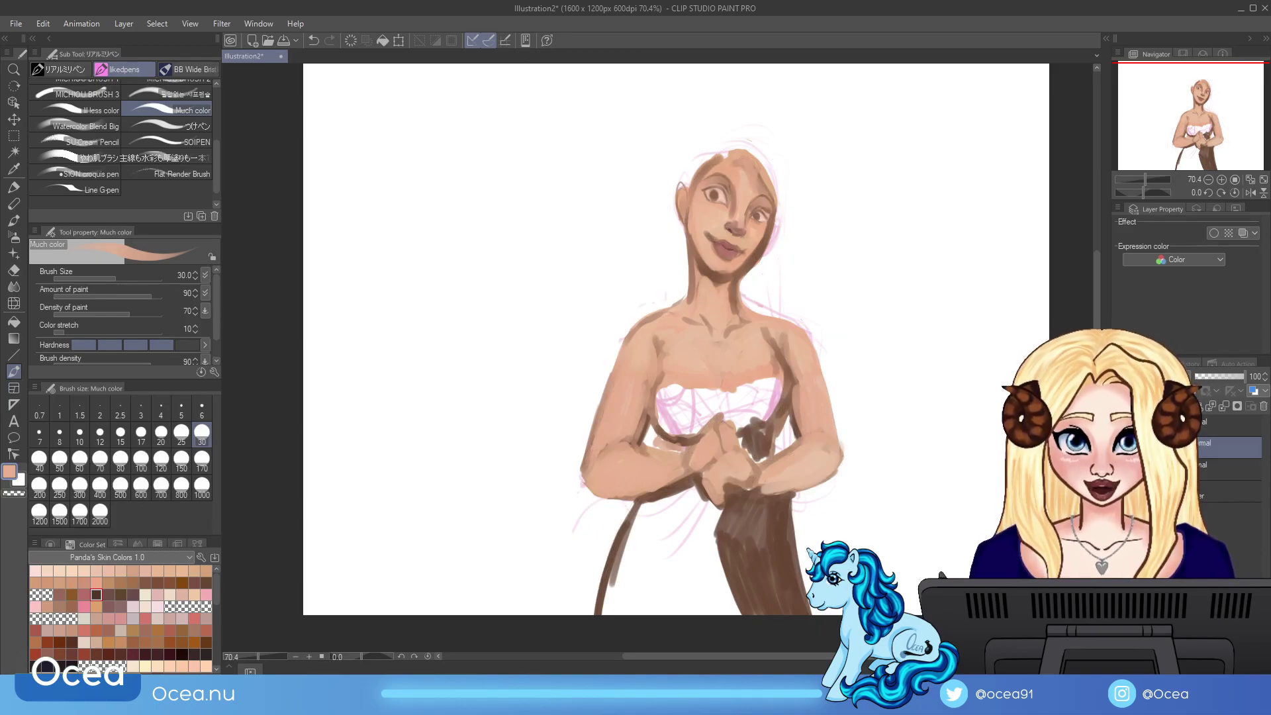
Step: Set the brush size to 6, sample the brown tone on the clasped hands and paint finger creases using the ink lines as reference
left_click(207, 405)
left_click_drag(1145, 177, 1152, 178)
left_click(729, 474, "alt")
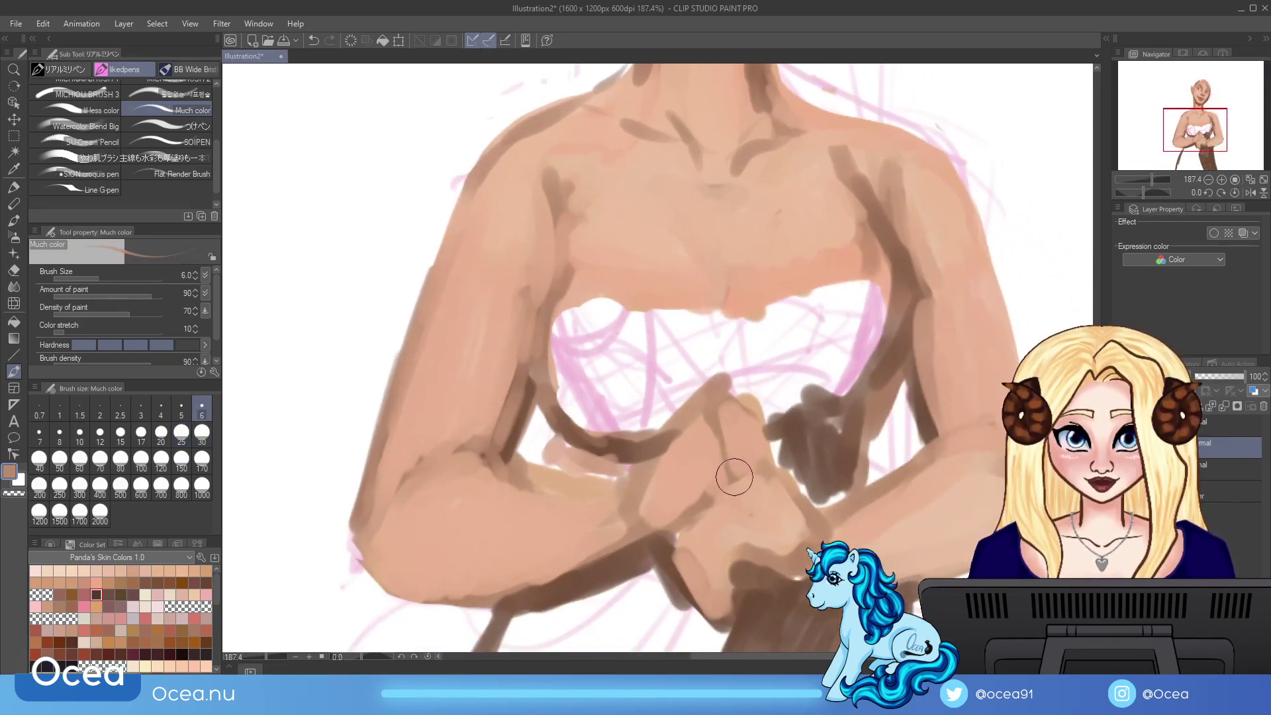
left_click_drag(761, 488, 708, 521)
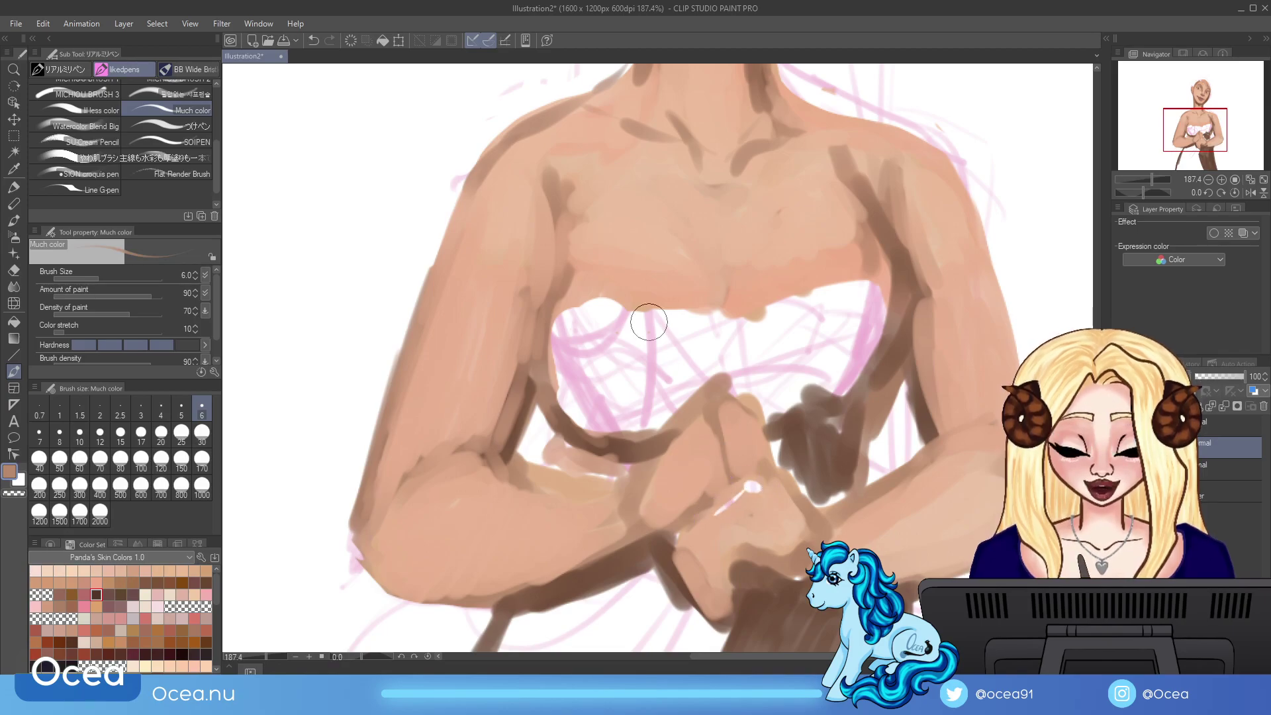
left_click(315, 41)
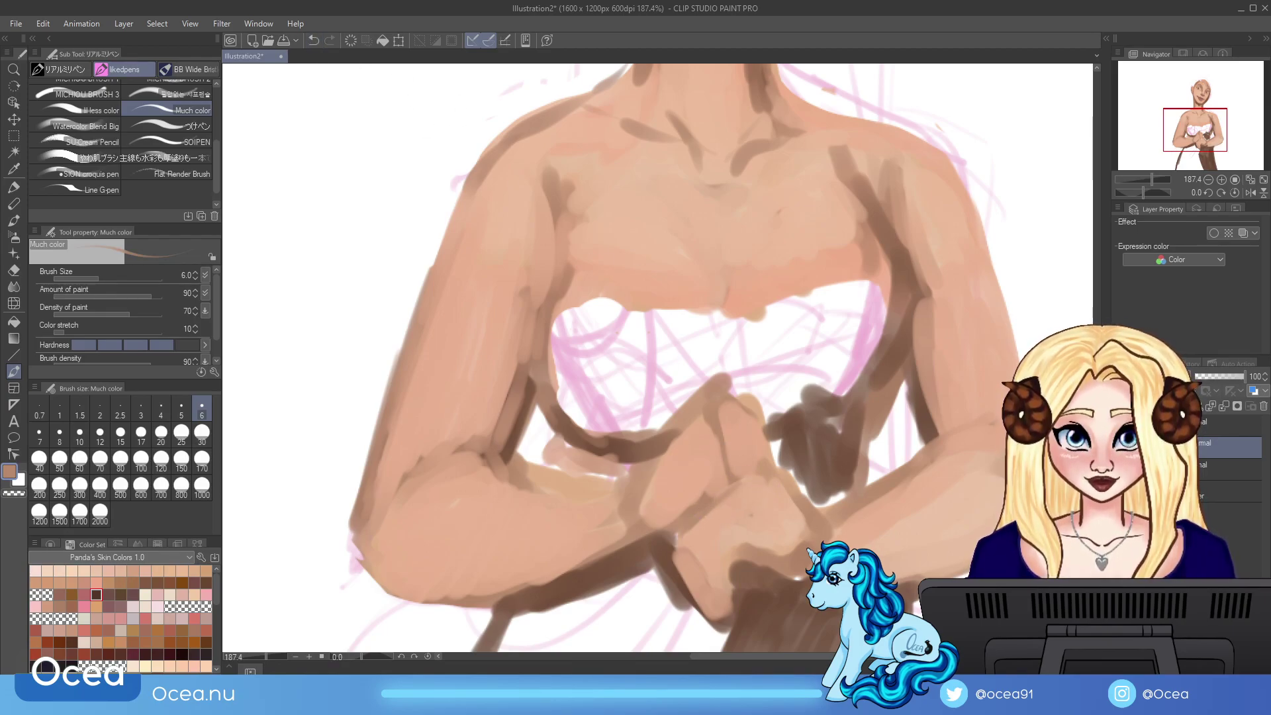
left_click(1120, 426)
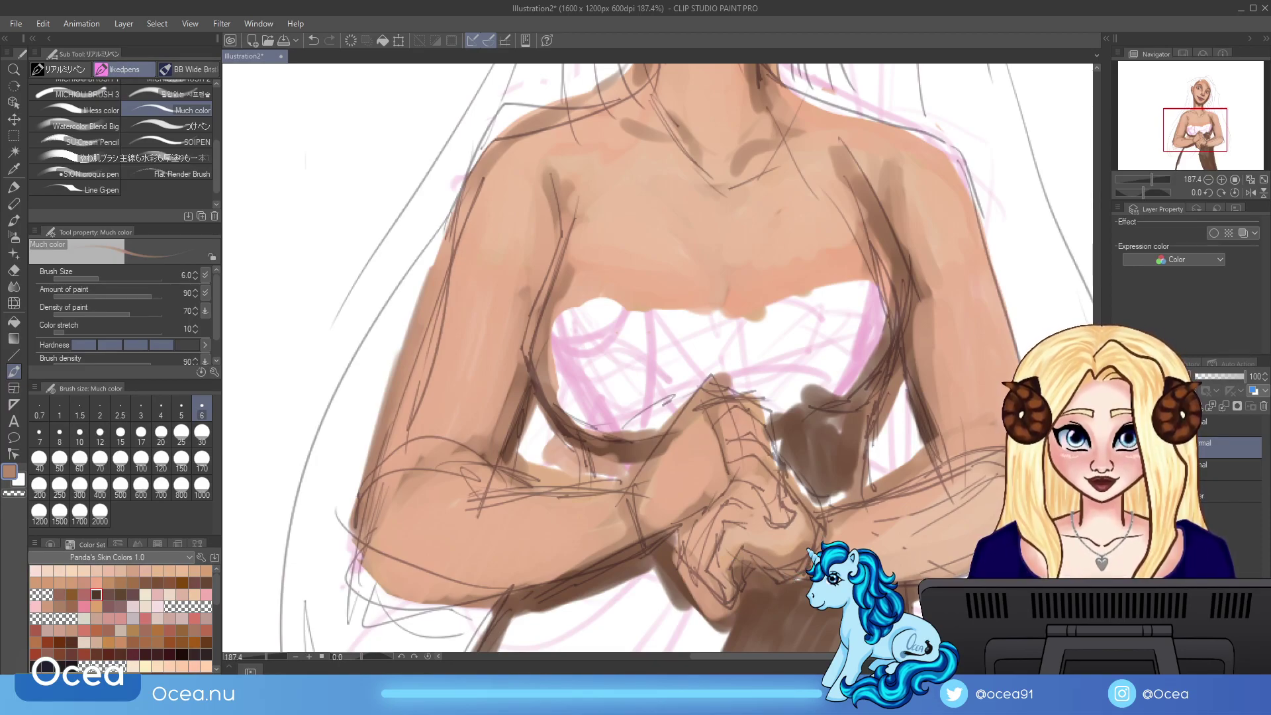
left_click(1119, 426)
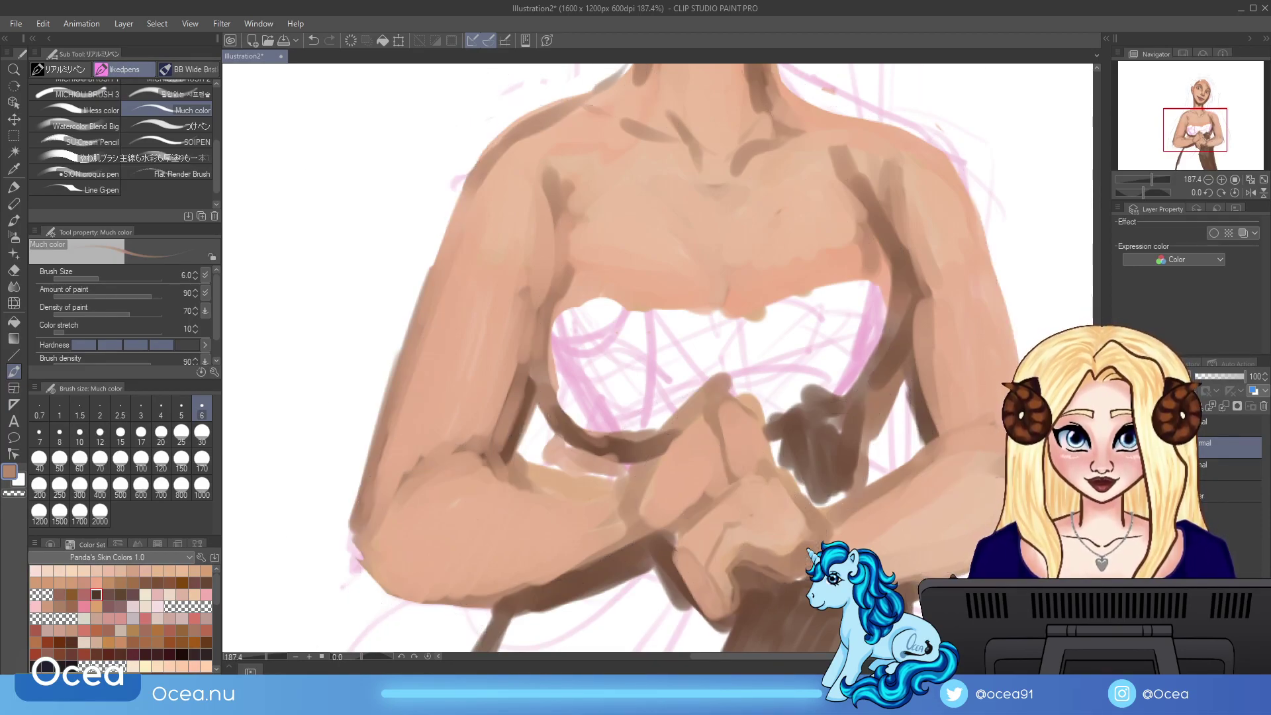
left_click(1120, 426)
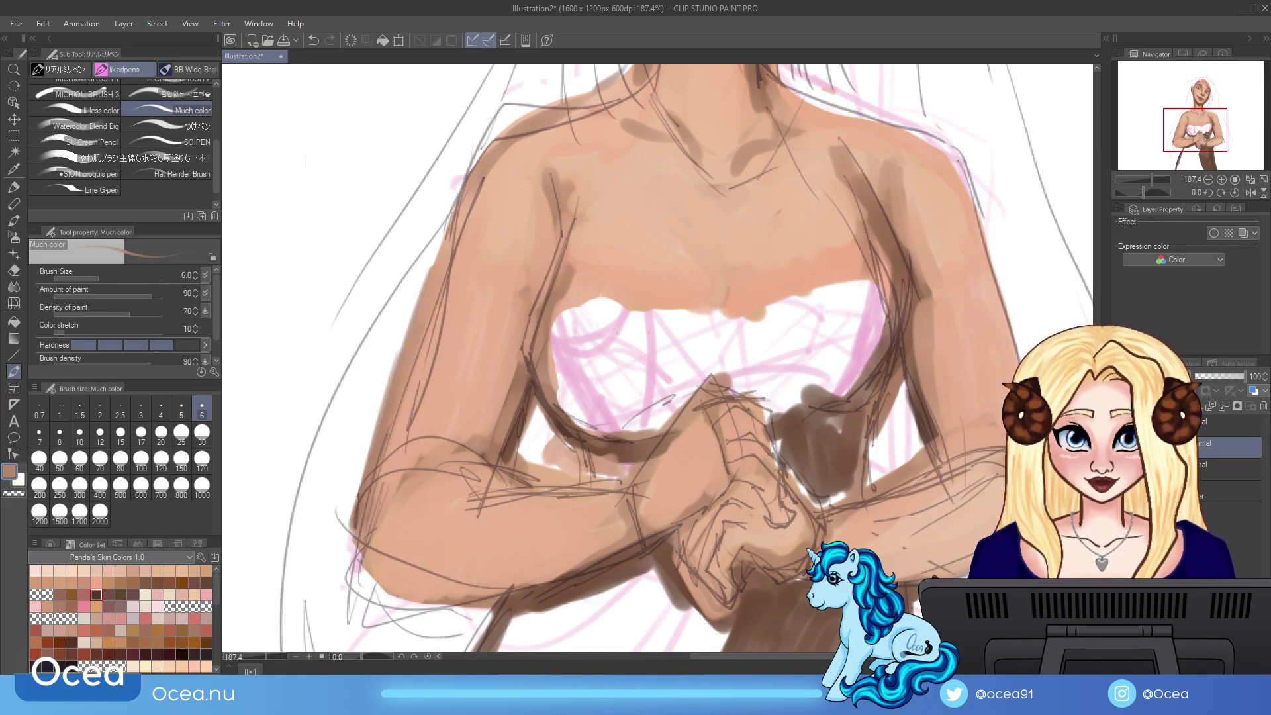
left_click(1121, 427)
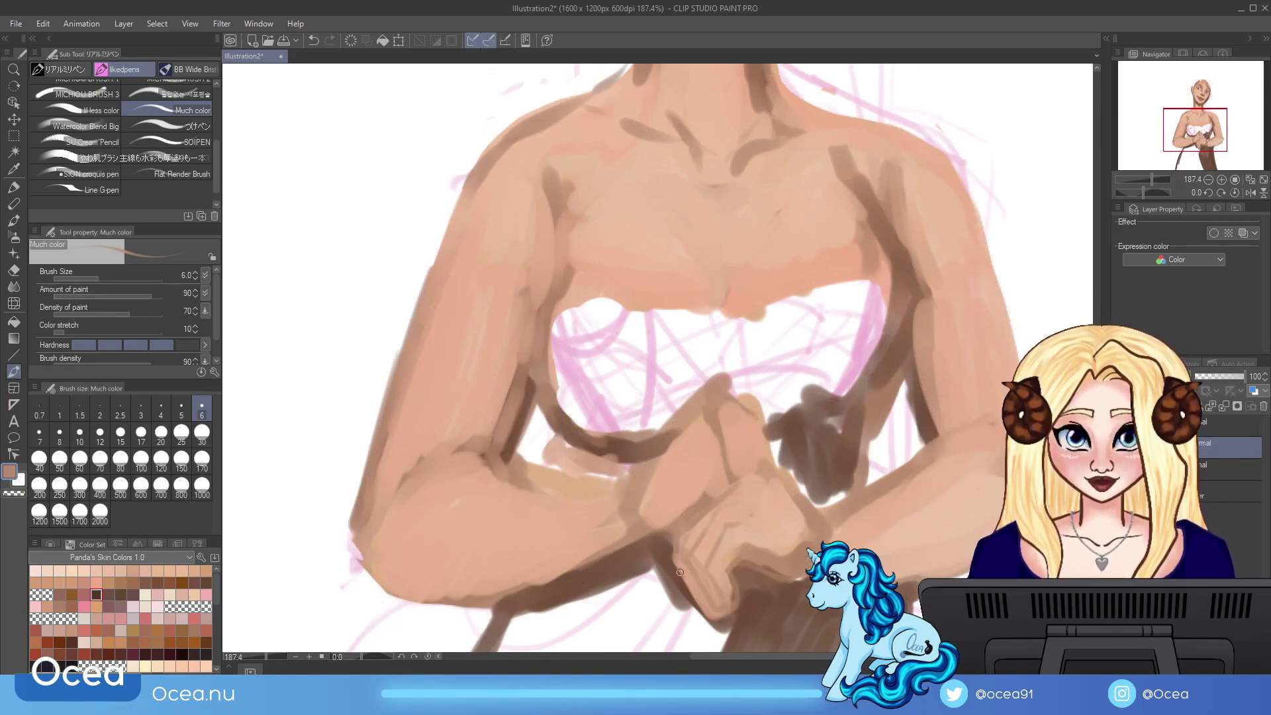
Step: Sample the lighter skin tone on the lower hand and paint it along the hand's bottom edge
left_click(785, 550, "alt")
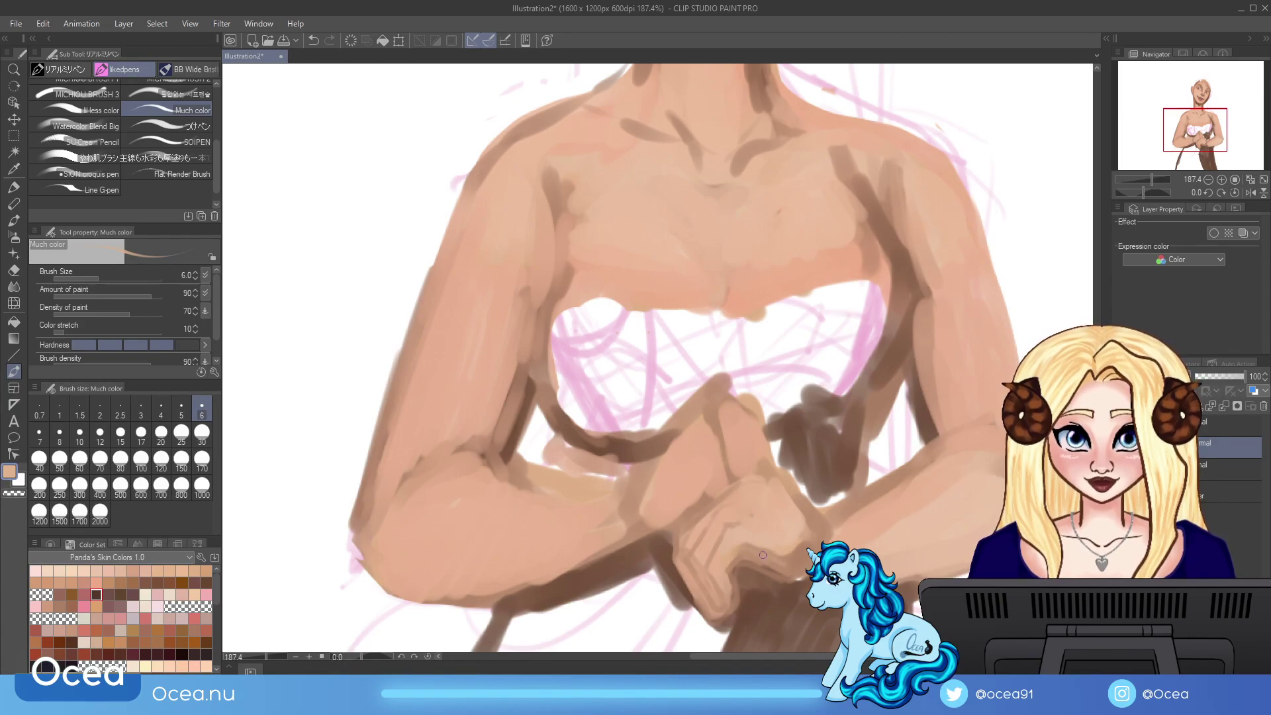
left_click_drag(774, 563, 803, 552)
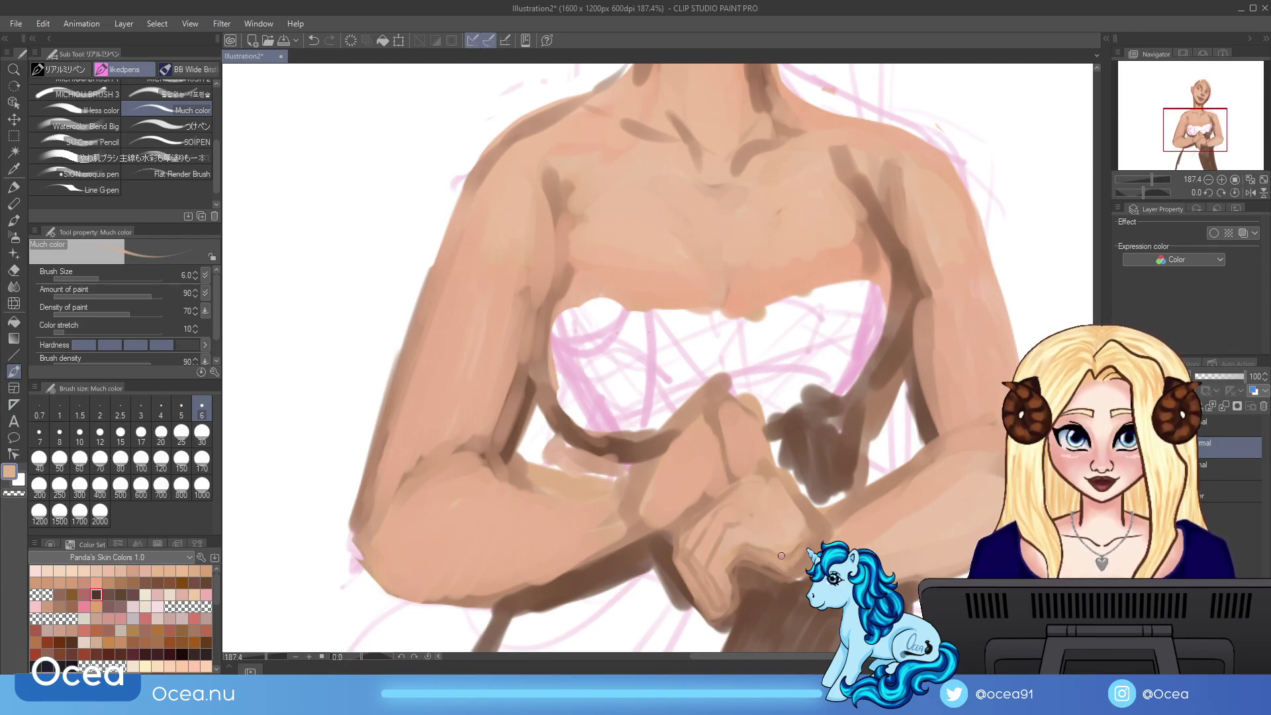
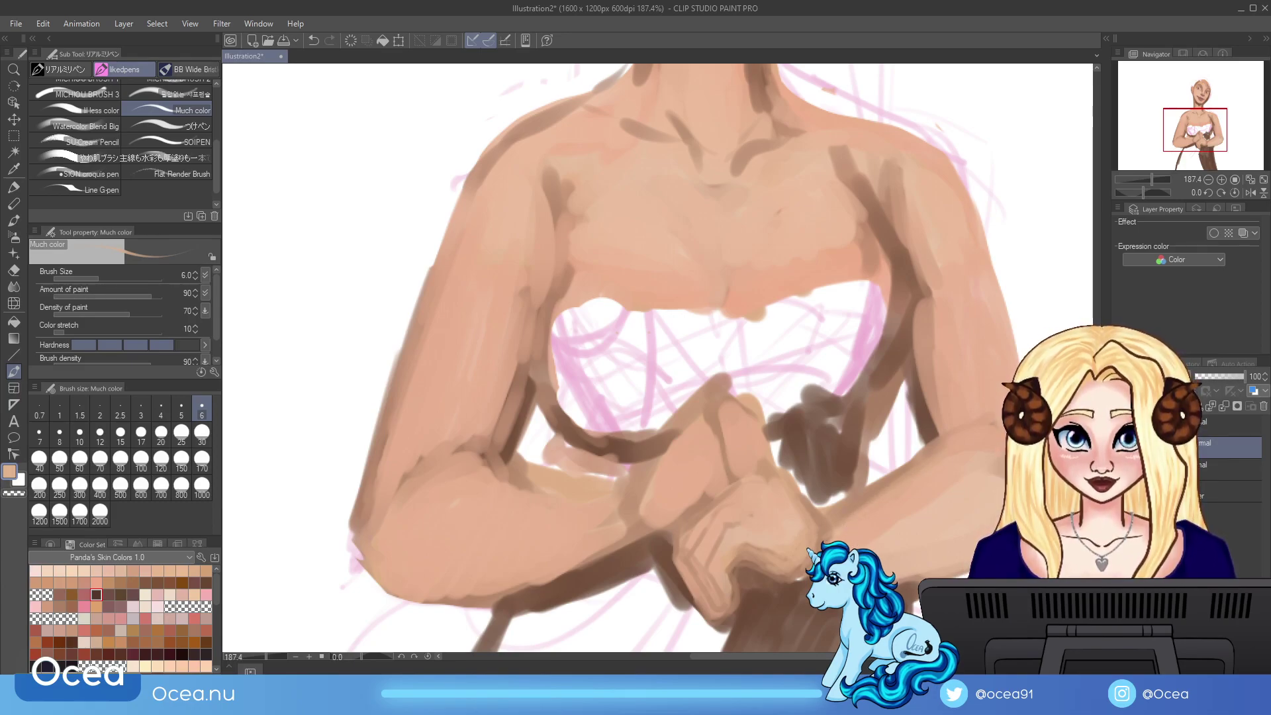
Step: Sample a dark brown from the canvas and undo the last strokes on the lower edge of the figure's left forearm
left_click(930, 451, "alt")
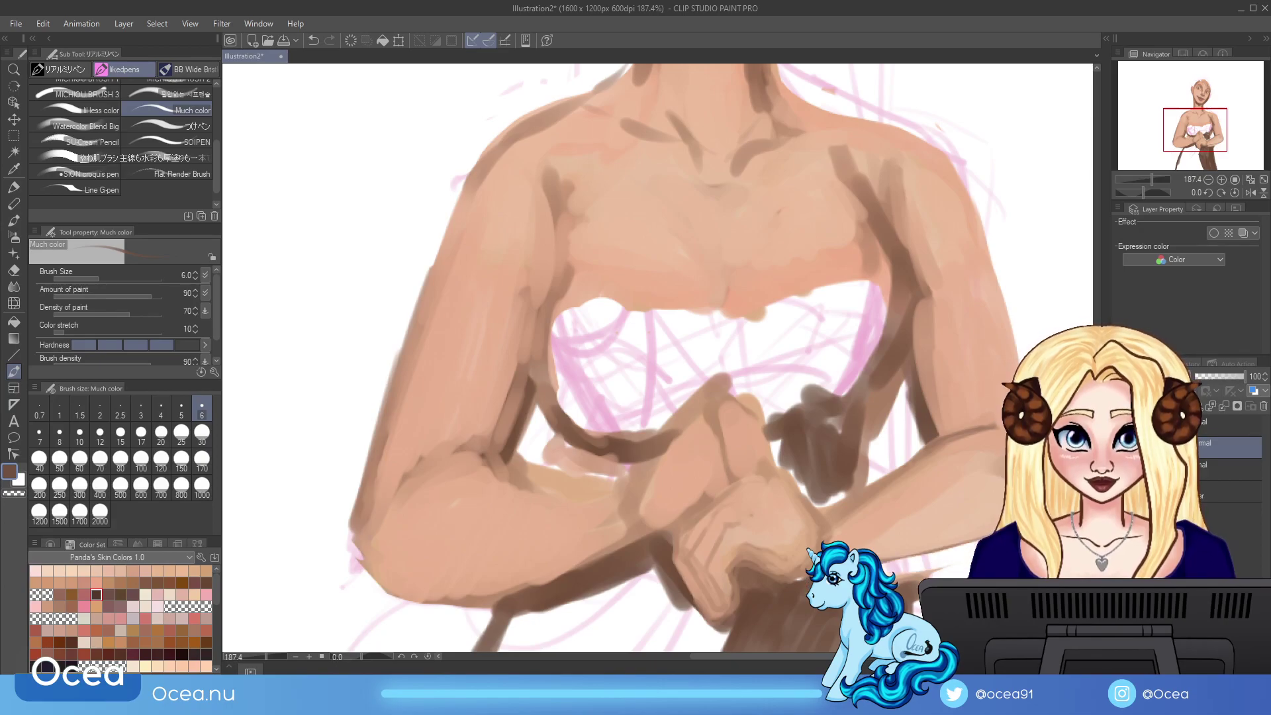
left_click_drag(1149, 184, 1150, 178)
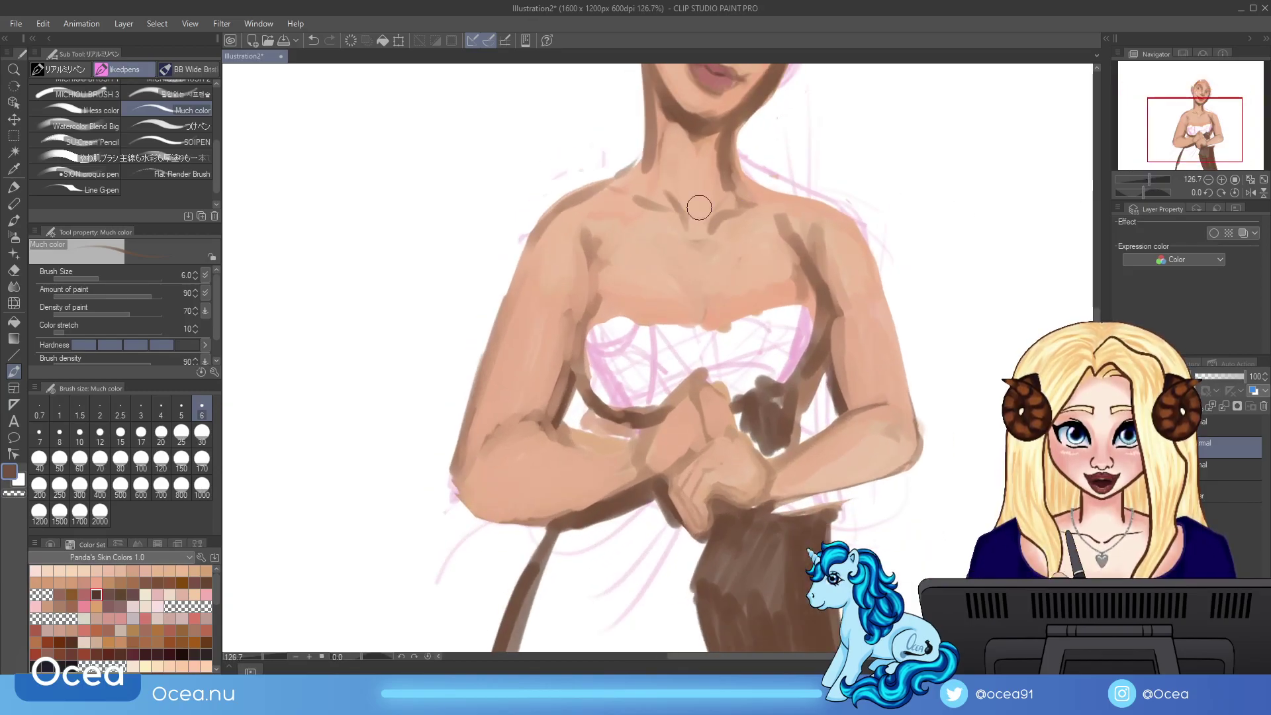
left_click(312, 38)
left_click(314, 42)
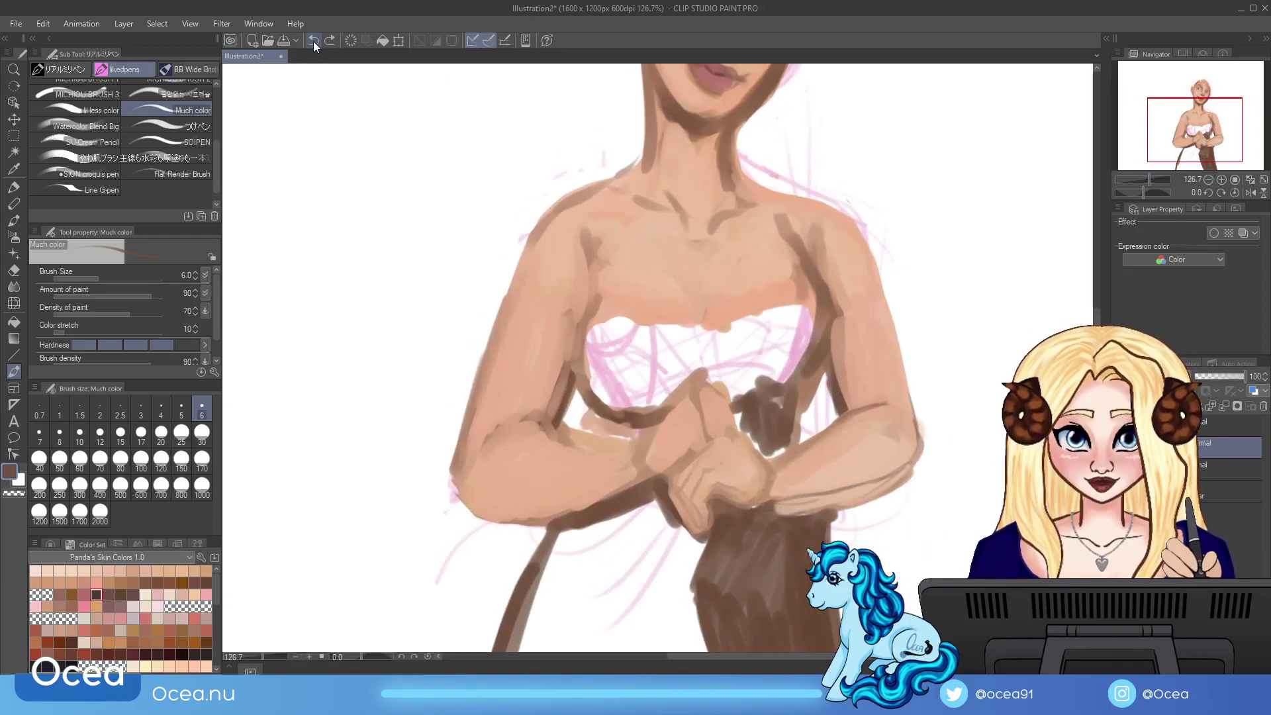
left_click(314, 42)
left_click(313, 44)
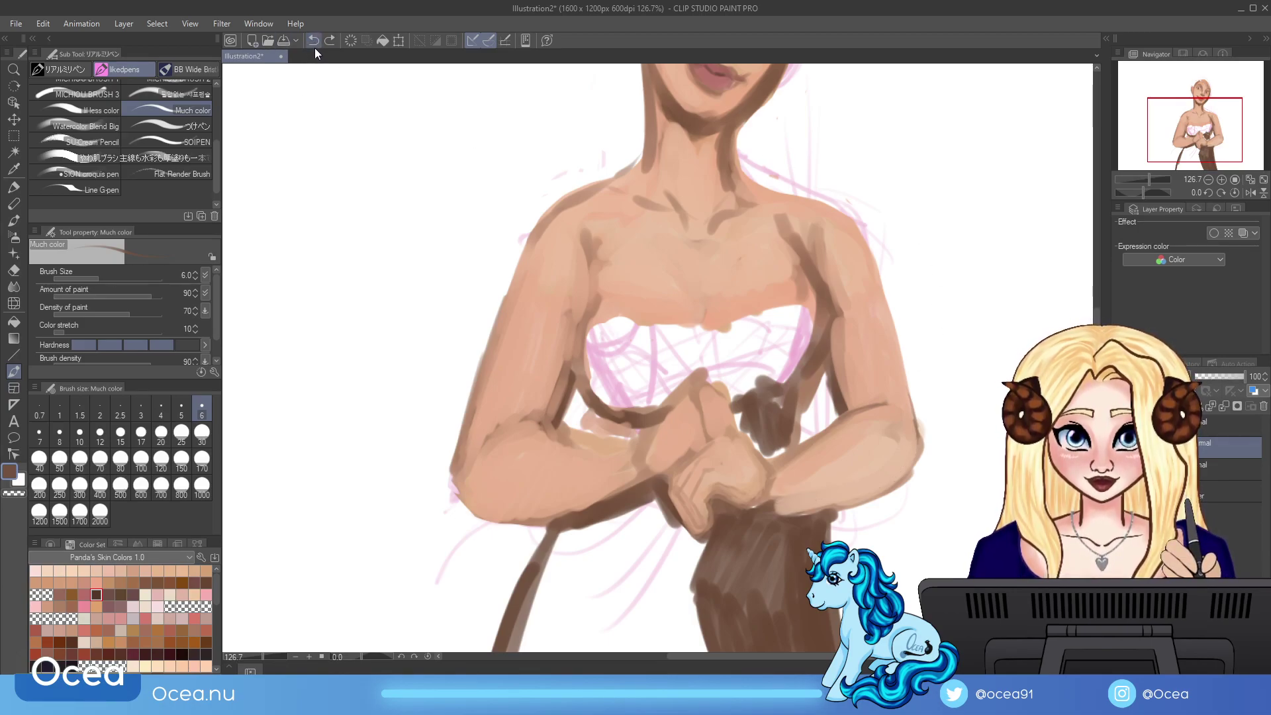
Step: Sample skin and brown tones from the canvas and paint shadow strokes along the inner edges of both arms
left_click(855, 372, "alt")
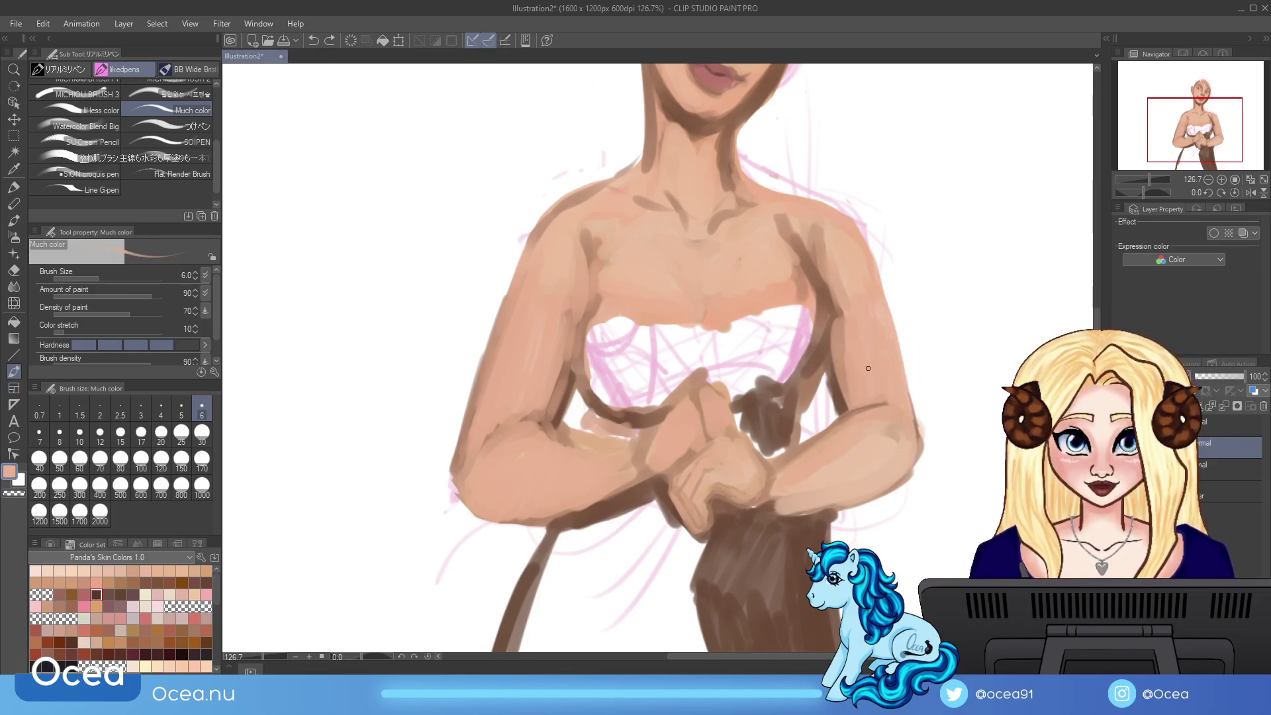
mouse_move(833, 385)
left_mouse_down()
mouse_move(826, 345)
mouse_move(833, 413)
mouse_move(823, 379)
mouse_move(824, 391)
left_mouse_up()
left_click(820, 363, "alt")
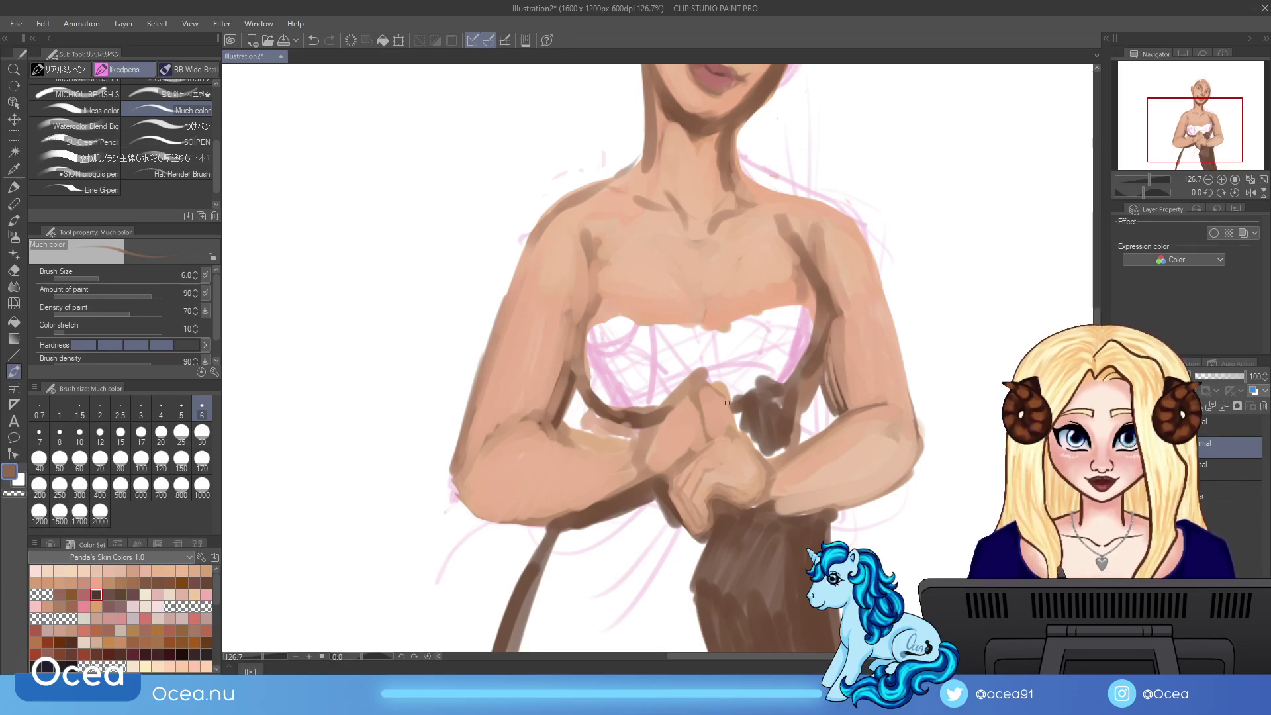
mouse_move(573, 391)
left_mouse_down()
mouse_move(547, 424)
mouse_move(639, 437)
mouse_move(600, 439)
mouse_move(637, 437)
left_mouse_up()
Step: Sample a darker brown from the under-bust shadow and define the ear, nostrils, eye and lips with small strokes
left_click_drag(1194, 132, 1195, 116)
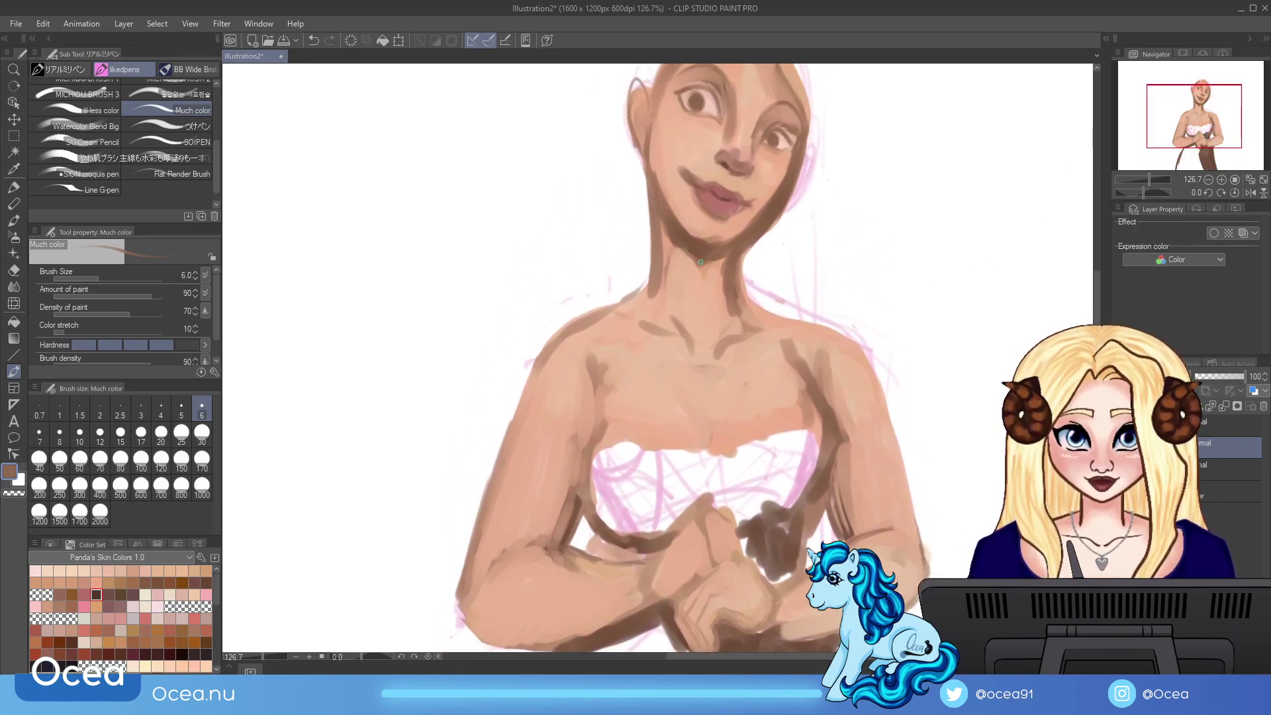
left_click(625, 538, "alt")
left_click_drag(1193, 117, 1195, 108)
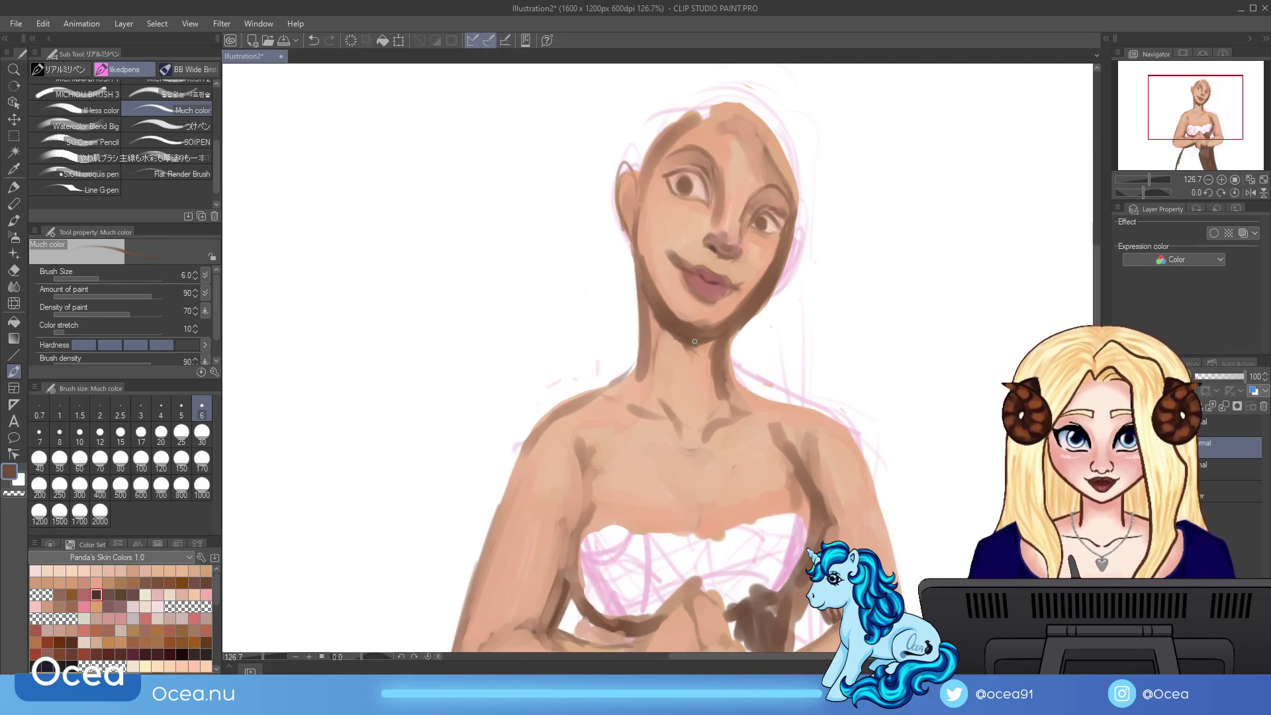
mouse_move(633, 171)
left_mouse_down()
mouse_move(625, 228)
mouse_move(639, 174)
mouse_move(638, 186)
mouse_move(626, 170)
mouse_move(634, 206)
mouse_move(627, 179)
left_mouse_up()
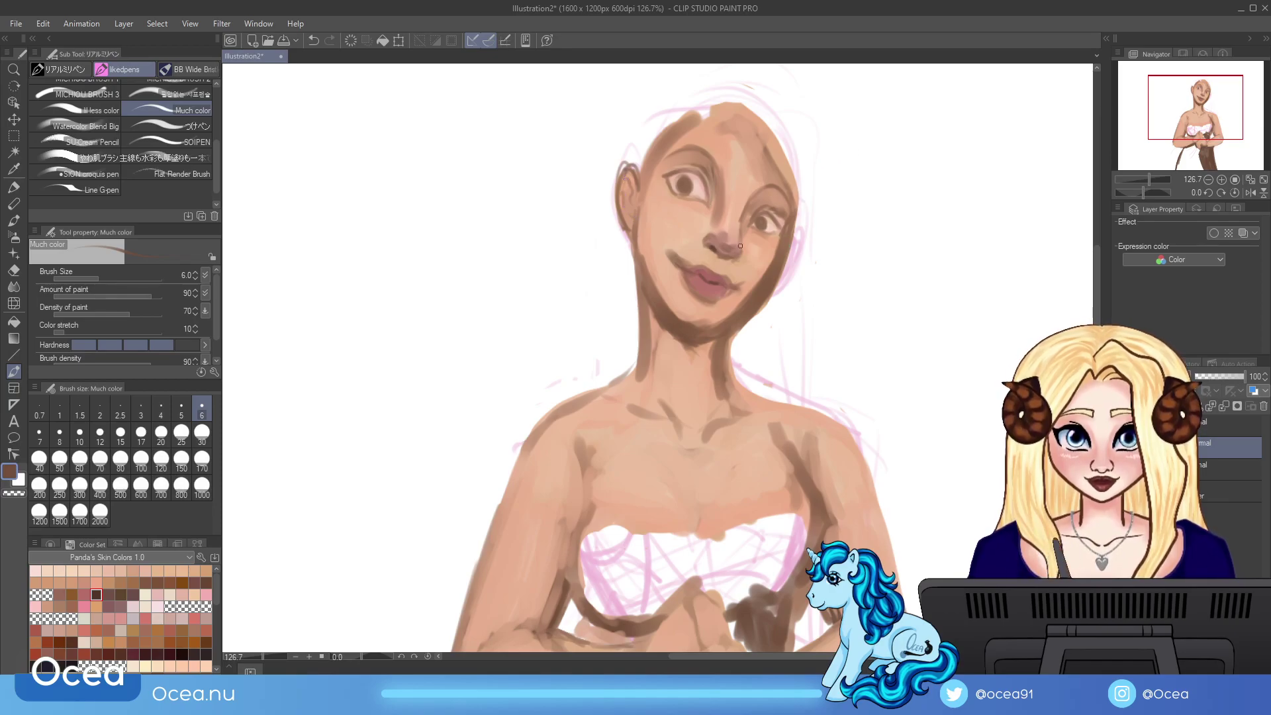
left_click_drag(722, 255, 742, 249)
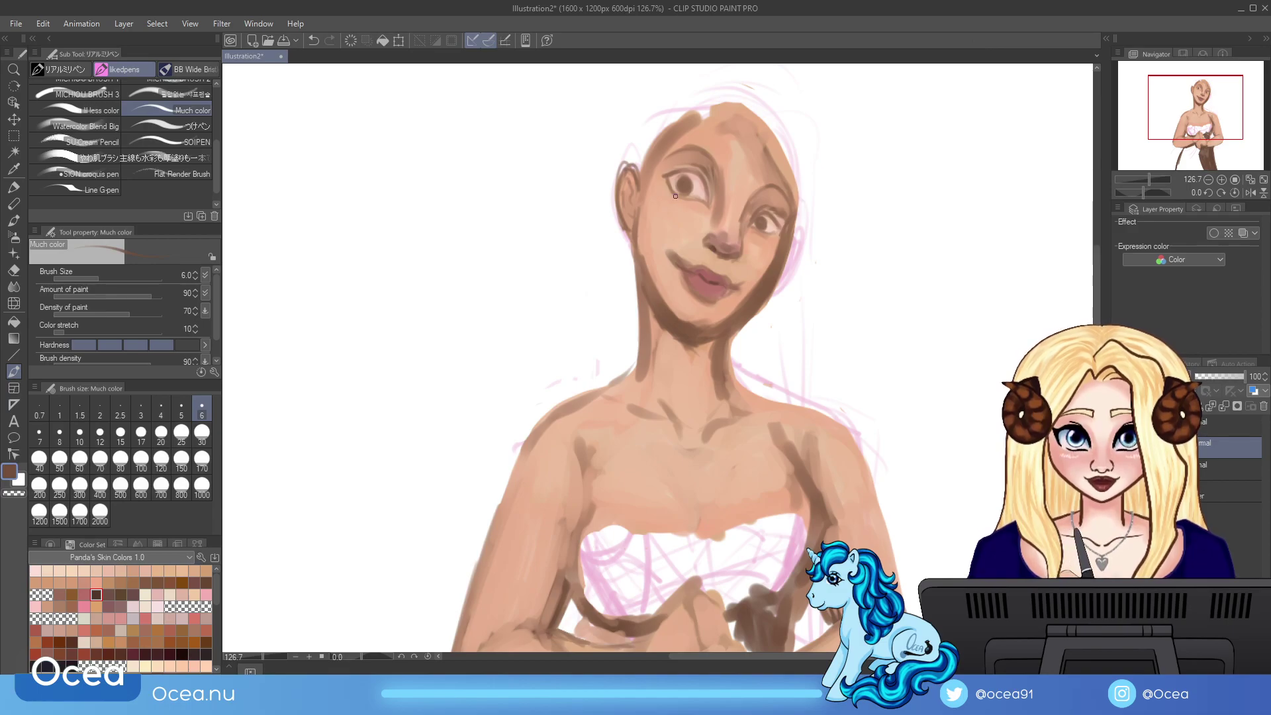
left_click_drag(686, 178, 693, 191)
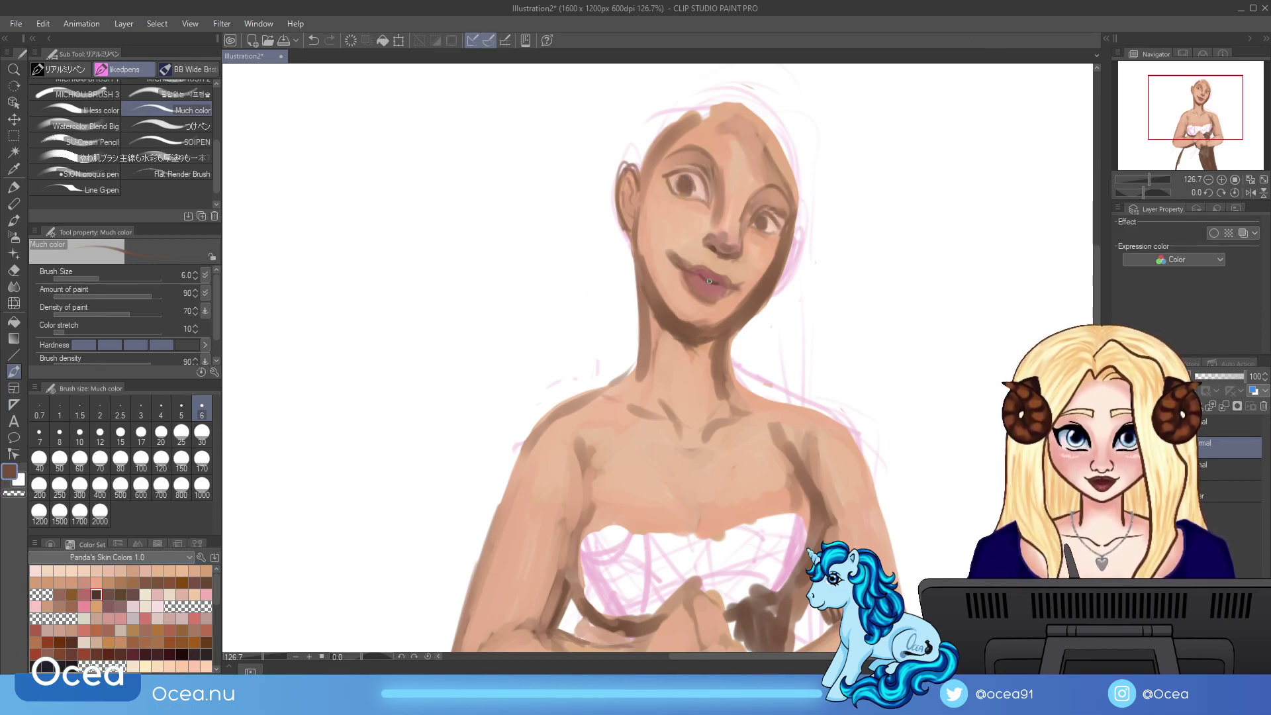
left_click_drag(716, 289, 731, 284)
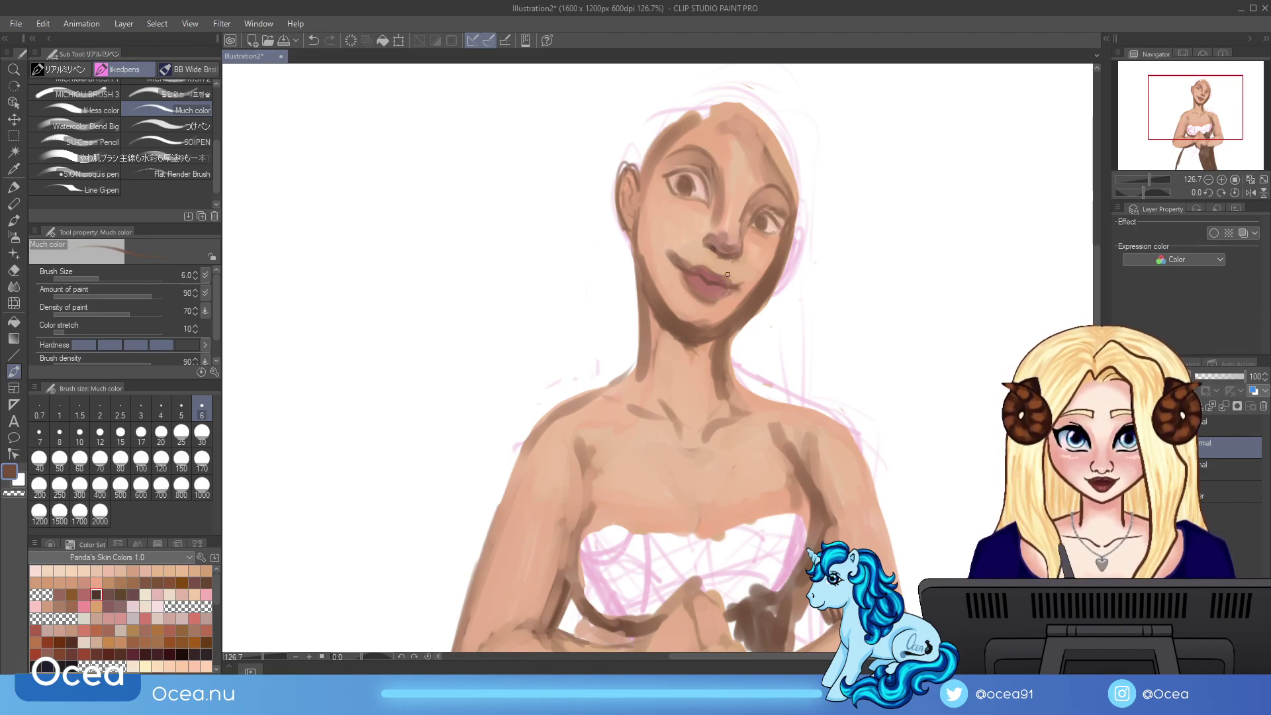
left_click_drag(684, 285, 698, 298)
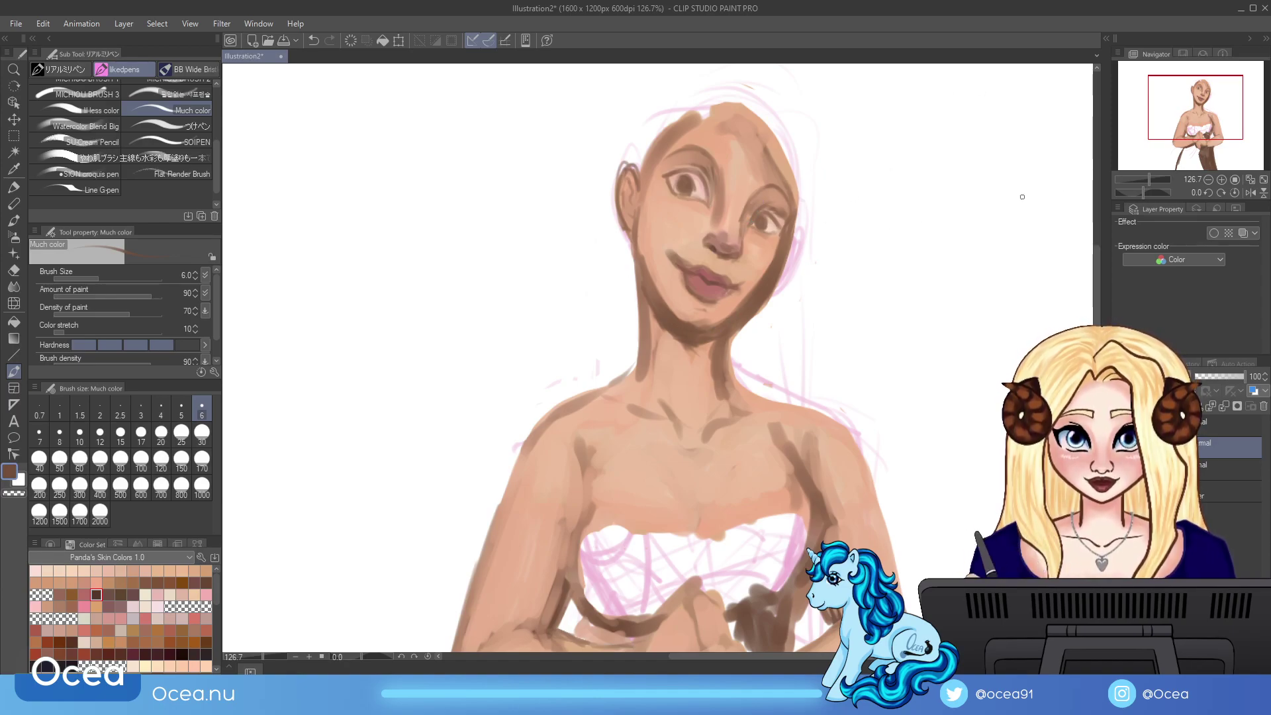
Step: Darken the contour of the neck and add a short brown cleavage line on the chest
left_click_drag(943, 289, 997, 223)
mouse_move(705, 247)
left_mouse_down()
mouse_move(714, 277)
mouse_move(685, 318)
mouse_move(643, 328)
left_mouse_up()
left_click_drag(661, 334, 686, 312)
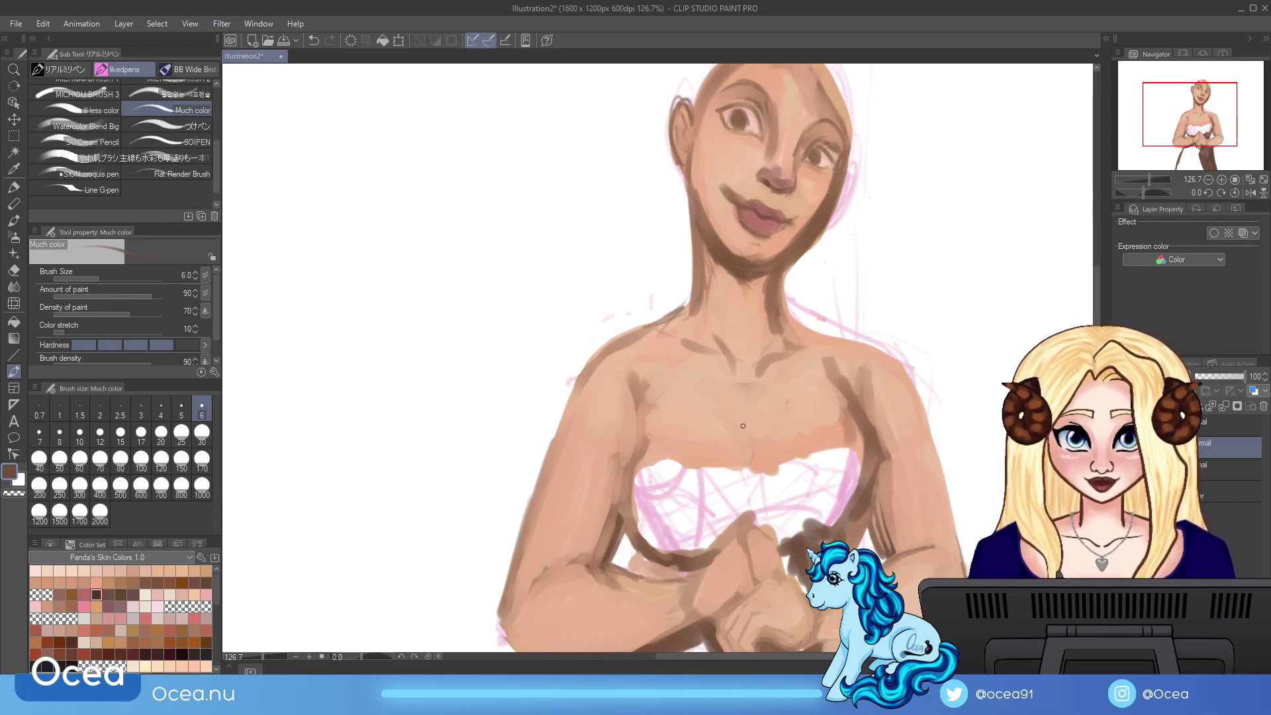
left_click_drag(768, 436, 757, 460)
Step: Touch up the nose with a light skin tone and sample a pinkish tone from the nose area
left_click_drag(1150, 180, 1146, 183)
left_click_drag(1180, 114, 1179, 108)
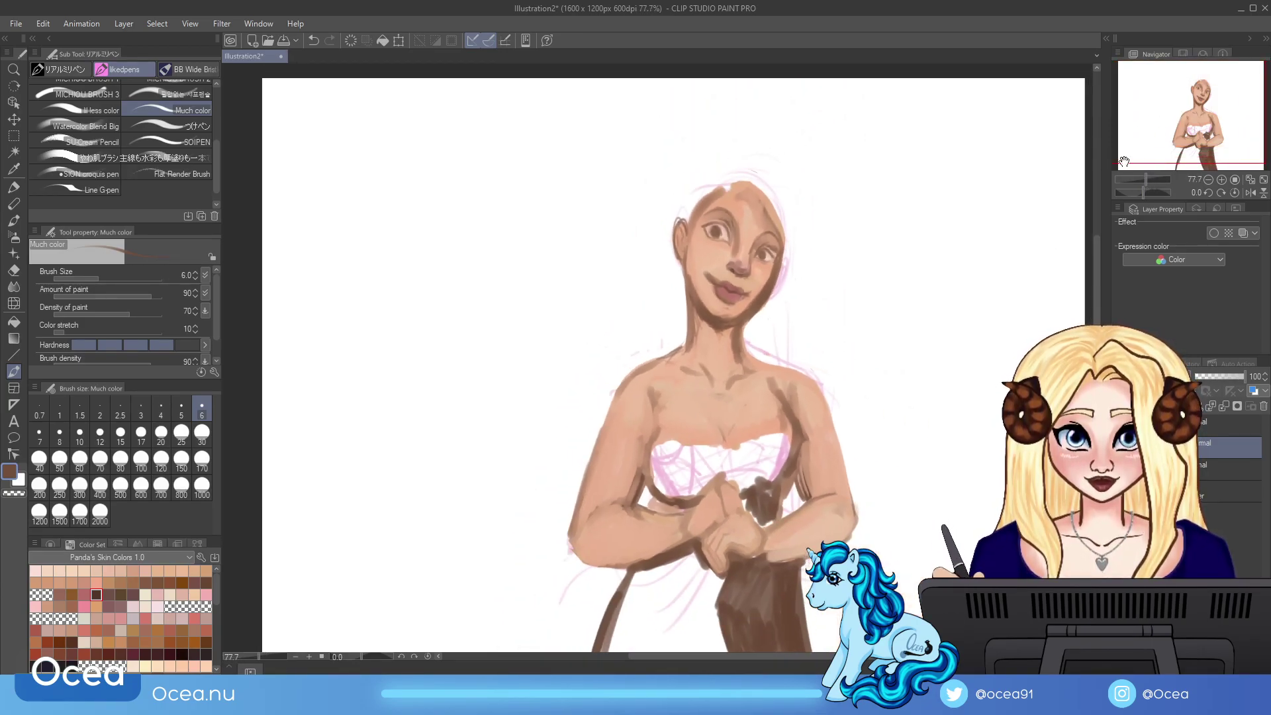
left_click(744, 260, "alt")
left_click_drag(743, 260, 738, 251)
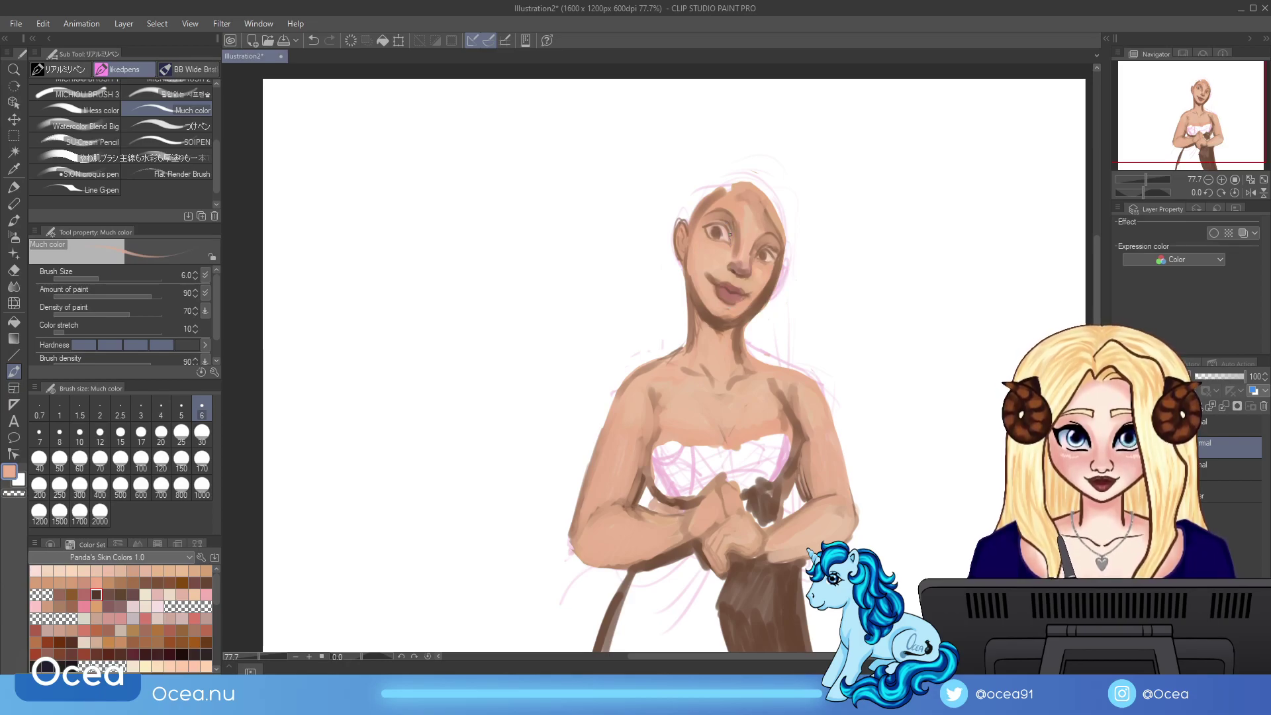
left_click(743, 271, "alt")
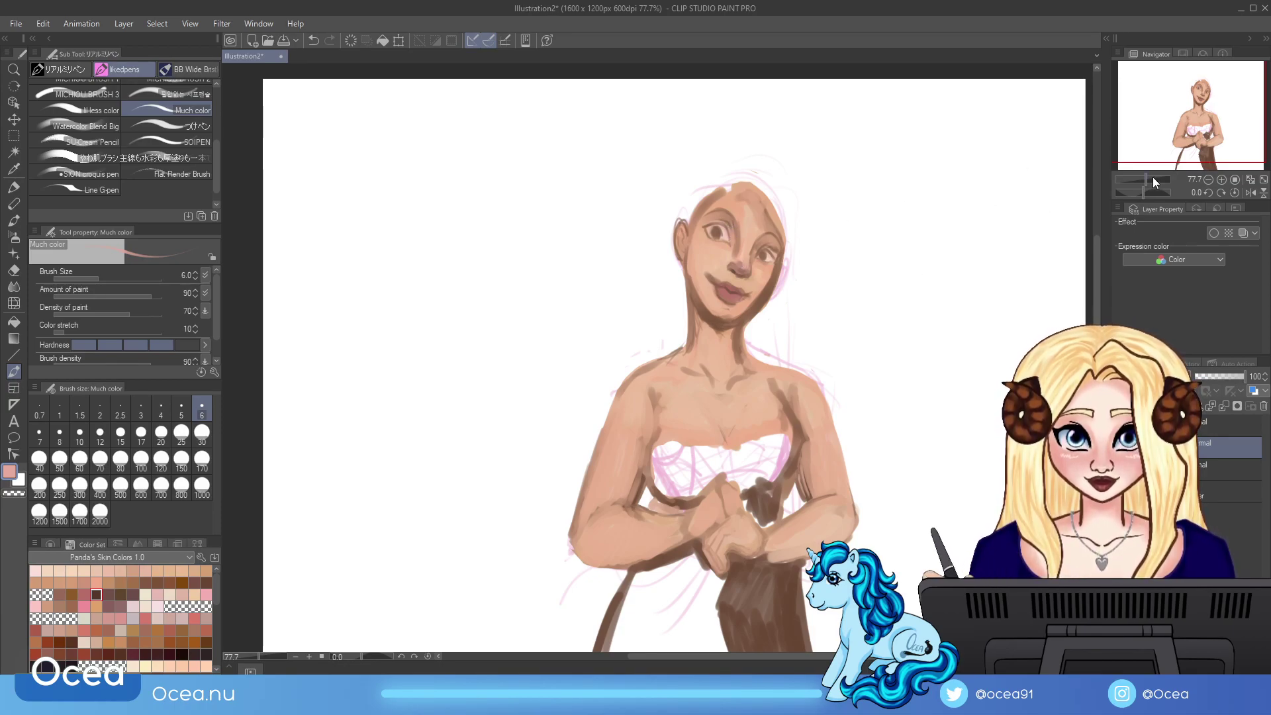
Step: Choose a dark brown swatch from the skin color set, define both eyes and draw a thin hairline across the forehead
left_click_drag(1147, 179, 1150, 176)
left_click_drag(1180, 124, 1189, 117)
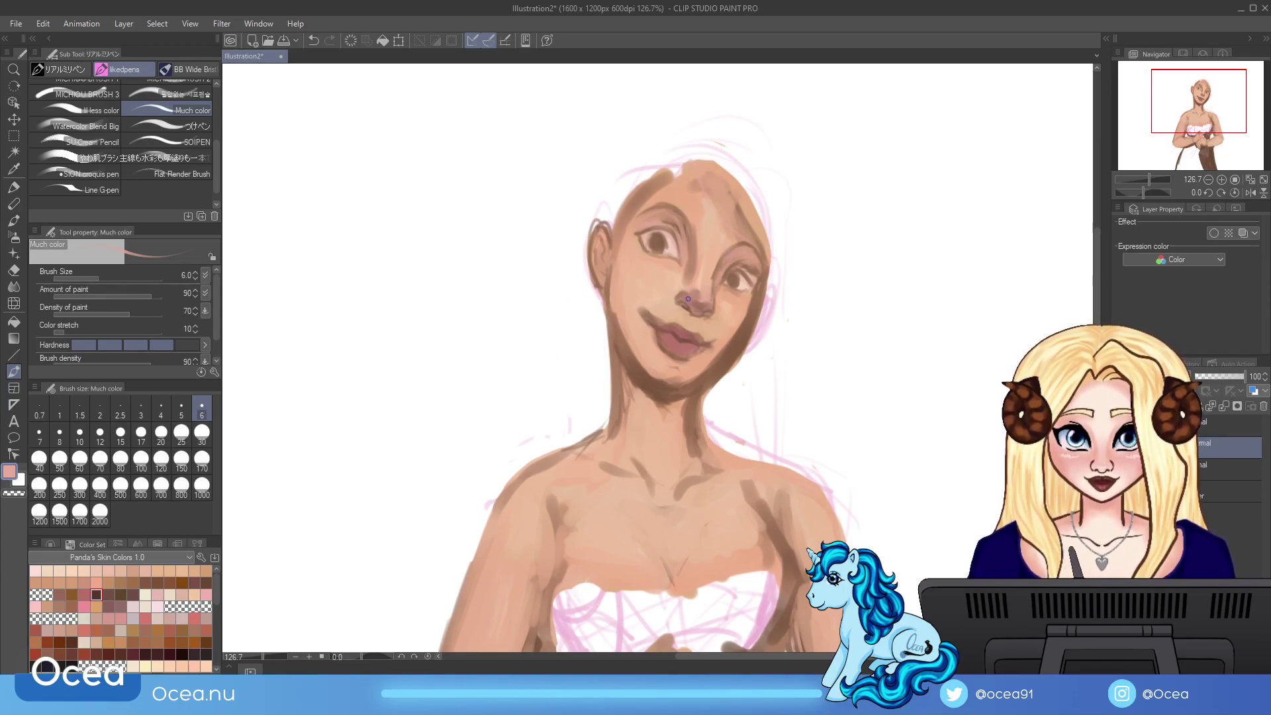
left_click(209, 581)
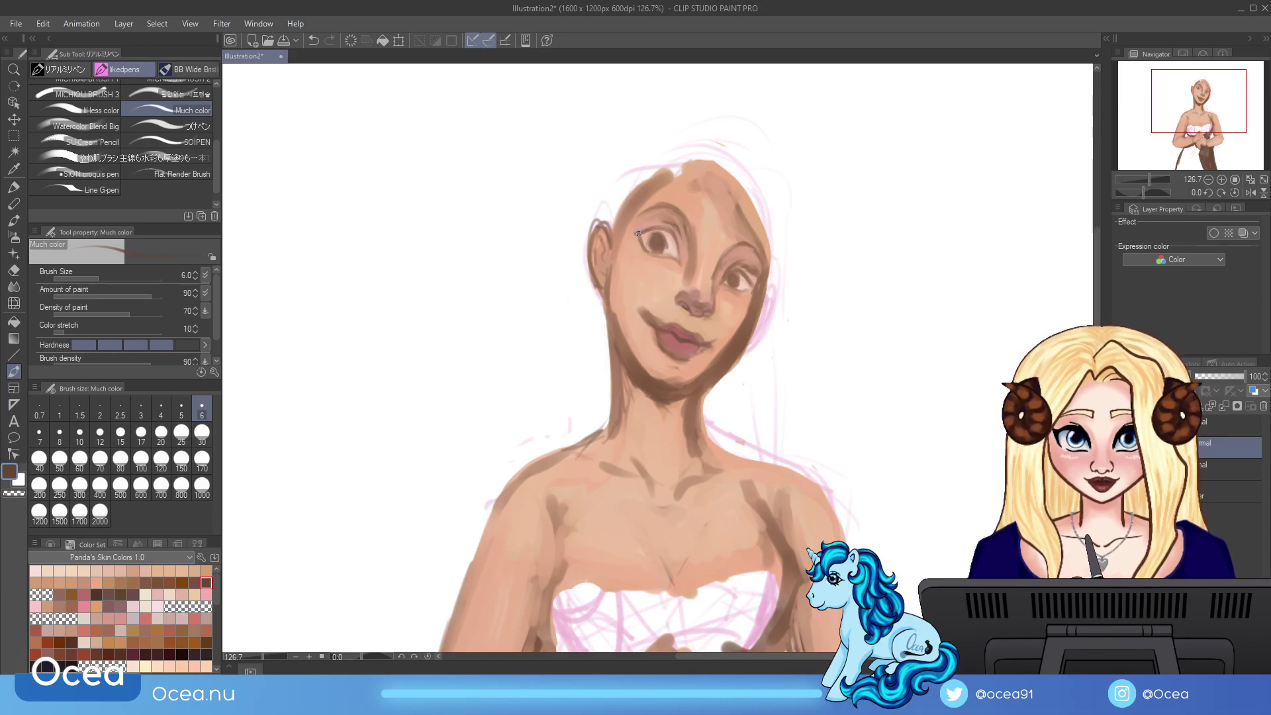
mouse_move(666, 232)
left_mouse_down()
mouse_move(681, 262)
mouse_move(655, 228)
mouse_move(641, 247)
mouse_move(634, 234)
mouse_move(670, 231)
left_mouse_up()
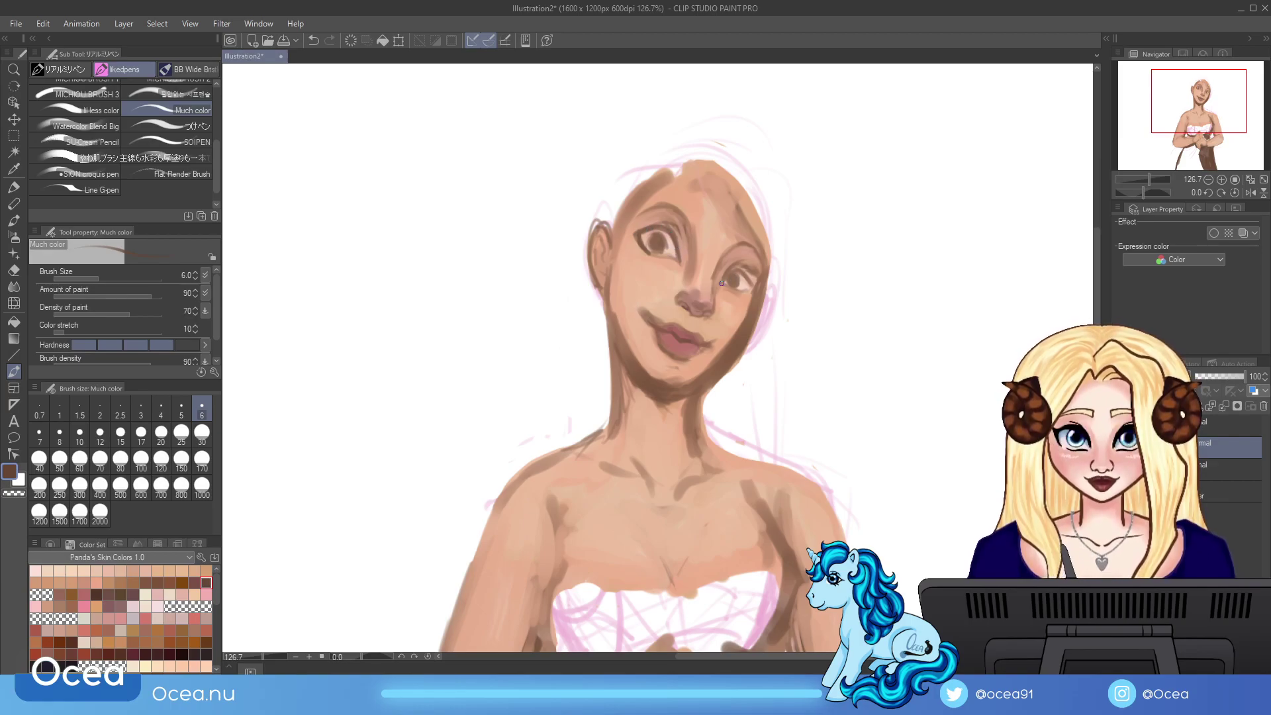
mouse_move(745, 275)
left_mouse_down()
mouse_move(750, 291)
mouse_move(730, 292)
mouse_move(750, 287)
left_mouse_up()
mouse_move(663, 249)
left_mouse_down()
mouse_move(658, 235)
mouse_move(658, 249)
left_mouse_up()
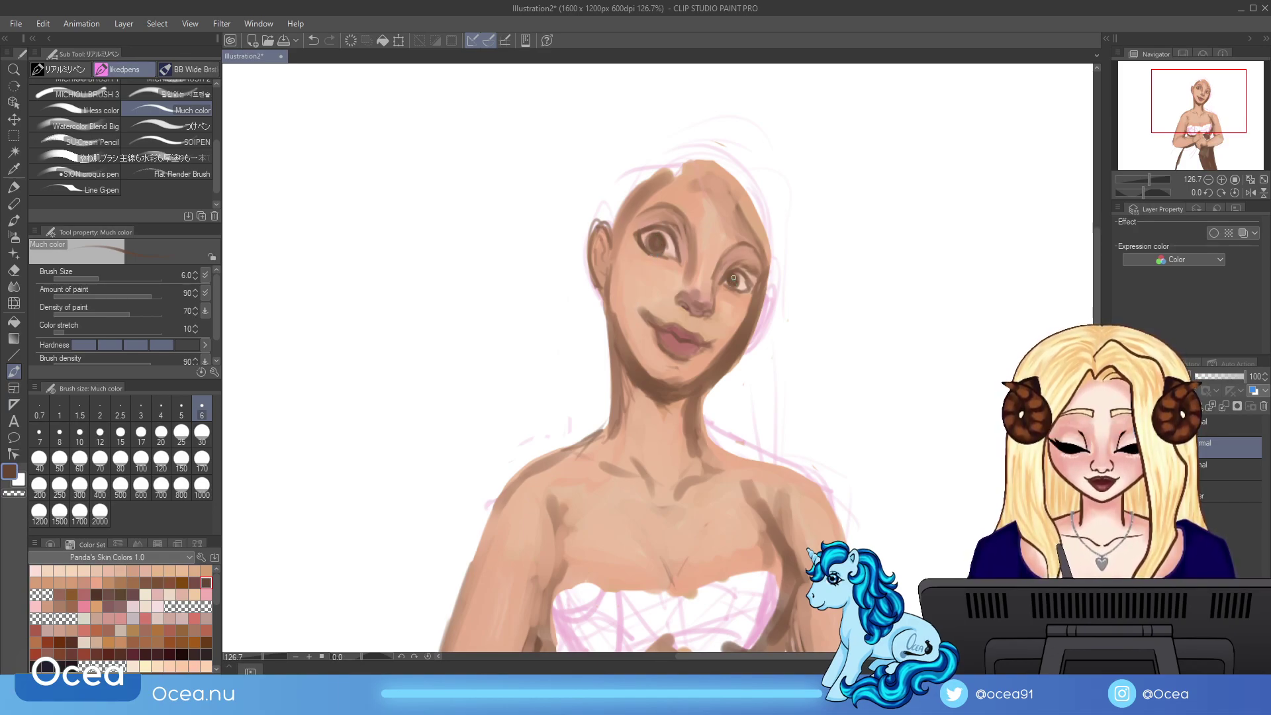
left_click_drag(731, 271, 755, 285)
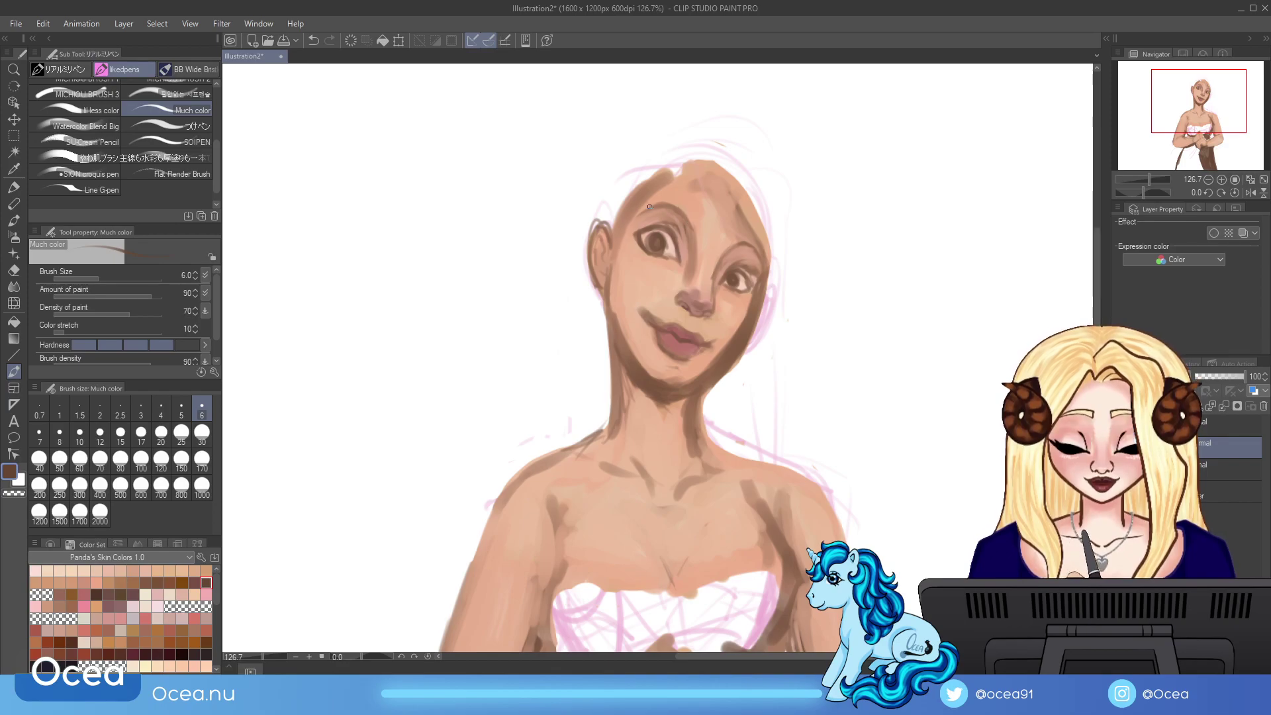
left_click_drag(688, 163, 734, 213)
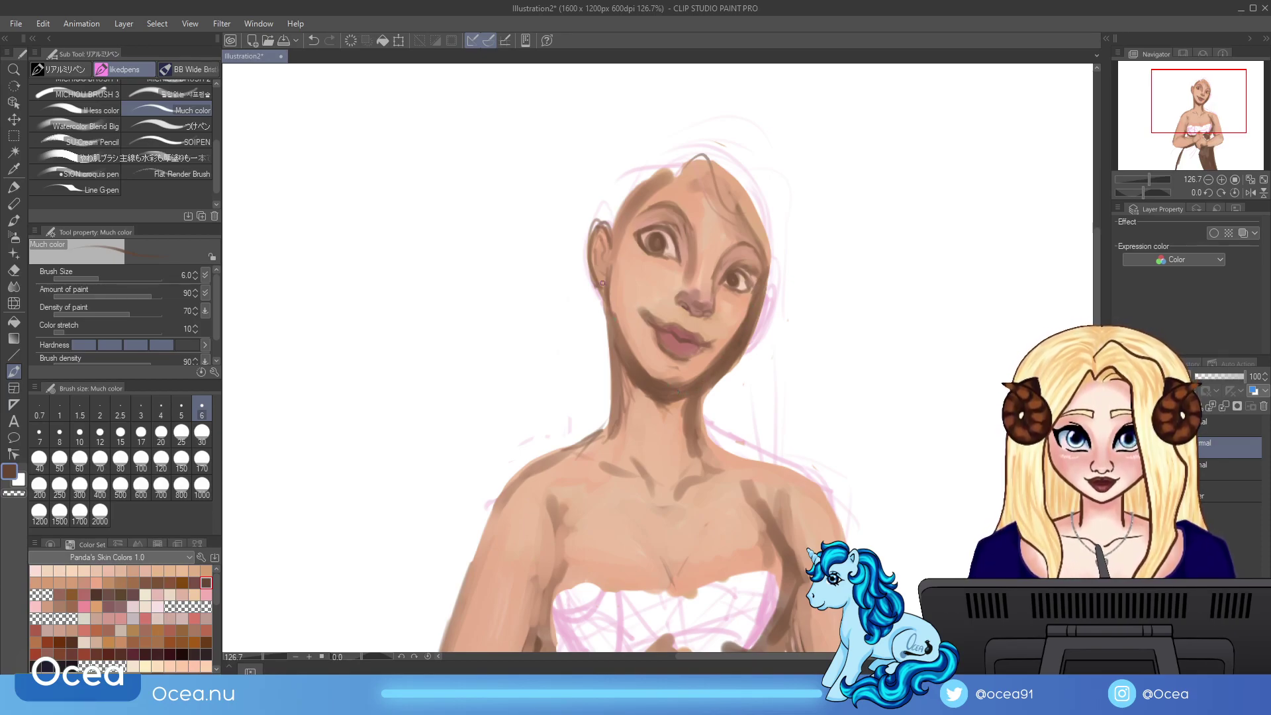
Step: Outline the fingers of the clasped hands in dark brown, toggling the sketch layer's visibility for reference
left_click(1143, 179)
left_click_drag(1143, 178, 1150, 182)
mouse_move(1179, 119)
left_mouse_down()
mouse_move(1160, 179)
mouse_move(1184, 141)
left_mouse_up()
left_click(1120, 426)
left_click_drag(1205, 135, 1200, 141)
mouse_move(652, 342)
left_mouse_down()
mouse_move(731, 296)
mouse_move(716, 287)
mouse_move(707, 299)
mouse_move(794, 419)
mouse_move(786, 344)
left_mouse_up()
left_click_drag(819, 387, 759, 272)
mouse_move(664, 246)
left_mouse_down()
mouse_move(690, 235)
mouse_move(731, 251)
mouse_move(726, 240)
mouse_move(798, 344)
left_mouse_up()
left_click(1119, 426)
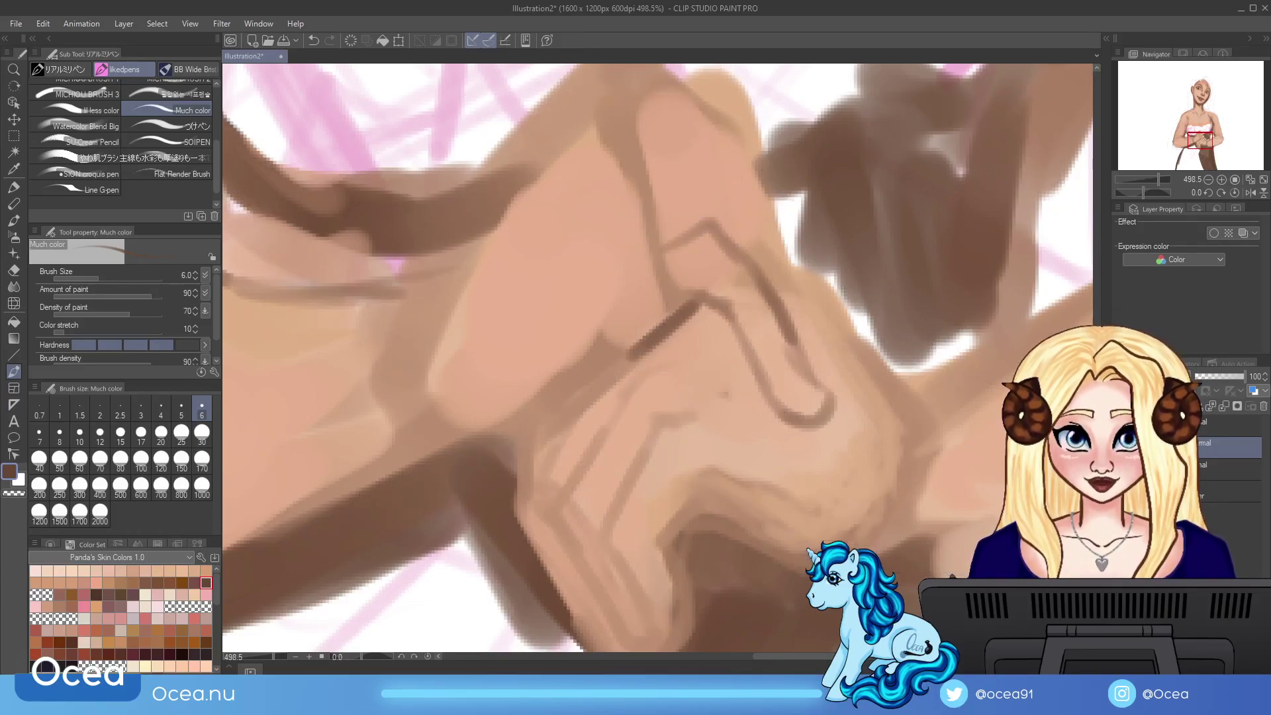
left_click(1119, 426)
mouse_move(659, 201)
left_mouse_down()
mouse_move(732, 177)
mouse_move(798, 266)
mouse_move(808, 360)
left_mouse_up()
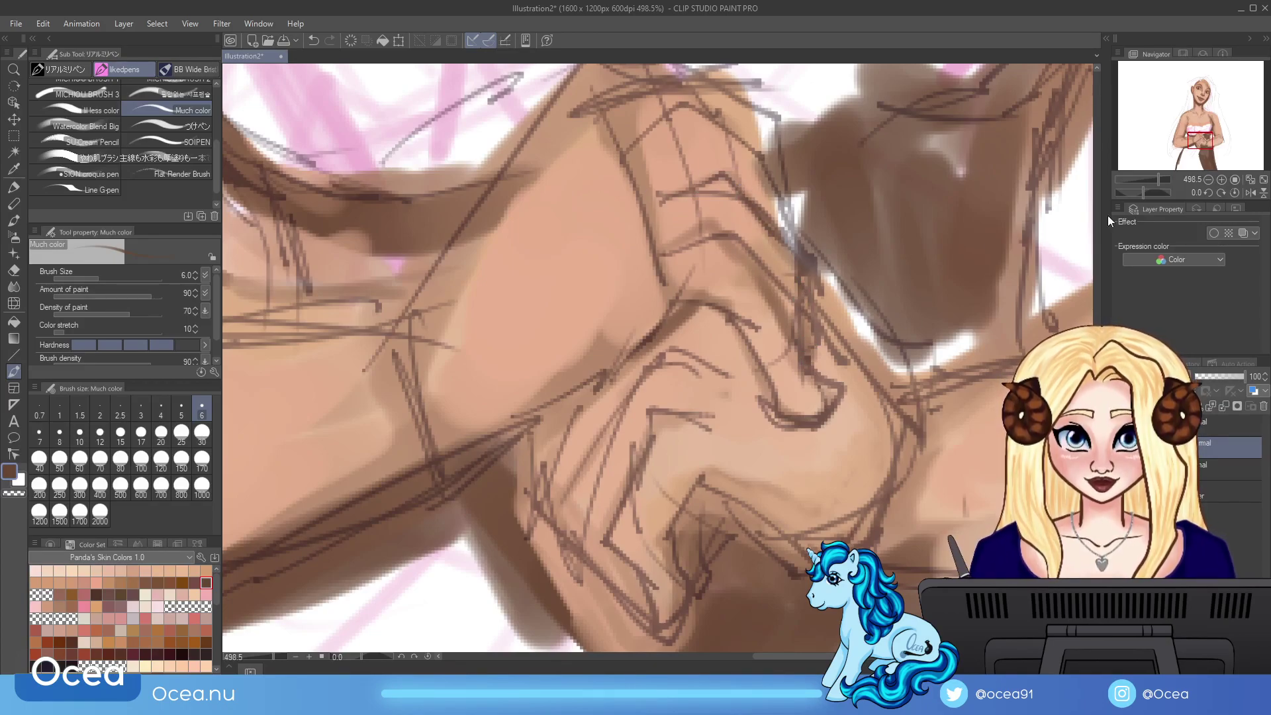
Step: Paint dark brown contours around the upper knuckles, the back of the upper hand and its wrist, following the sketch
left_click_drag(1201, 141, 1201, 135)
mouse_move(628, 338)
left_mouse_down()
mouse_move(698, 300)
mouse_move(767, 360)
mouse_move(770, 398)
mouse_move(762, 364)
left_mouse_up()
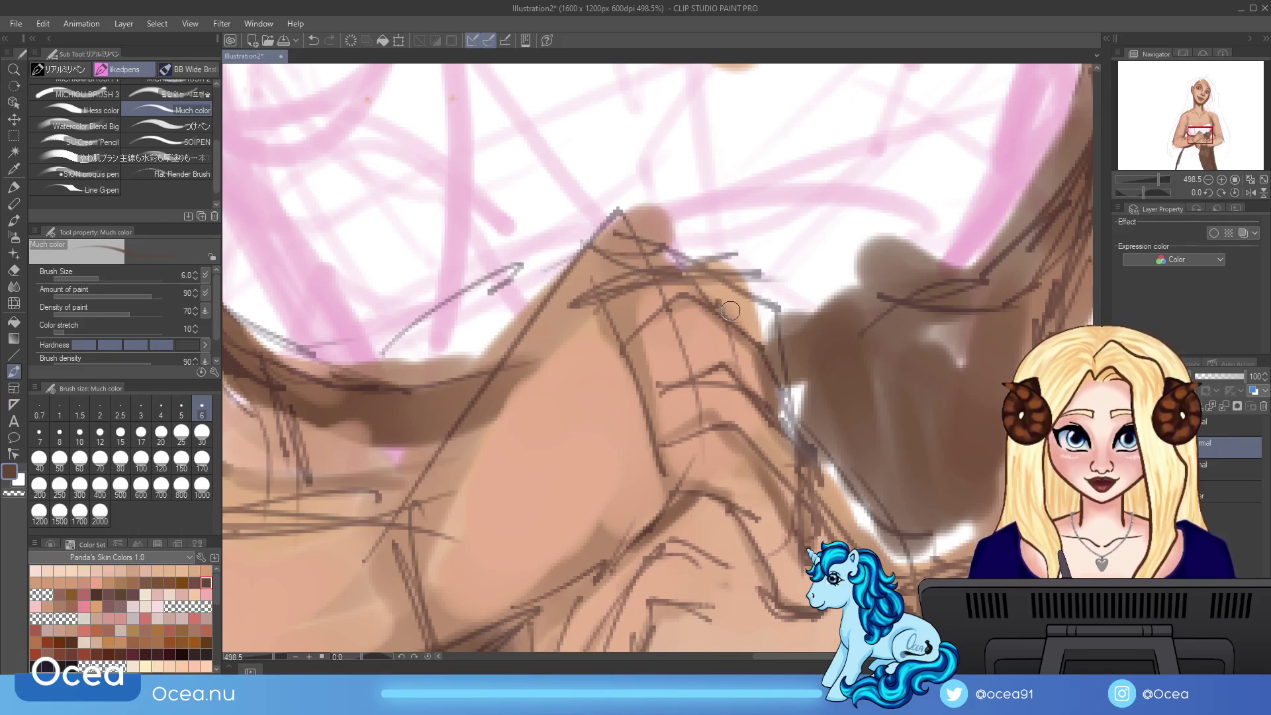
mouse_move(646, 272)
left_mouse_down()
mouse_move(743, 302)
mouse_move(727, 270)
mouse_move(648, 265)
mouse_move(746, 317)
left_mouse_up()
mouse_move(562, 286)
left_mouse_down()
mouse_move(627, 219)
mouse_move(668, 242)
mouse_move(594, 242)
mouse_move(535, 312)
mouse_move(444, 381)
mouse_move(519, 327)
left_mouse_up()
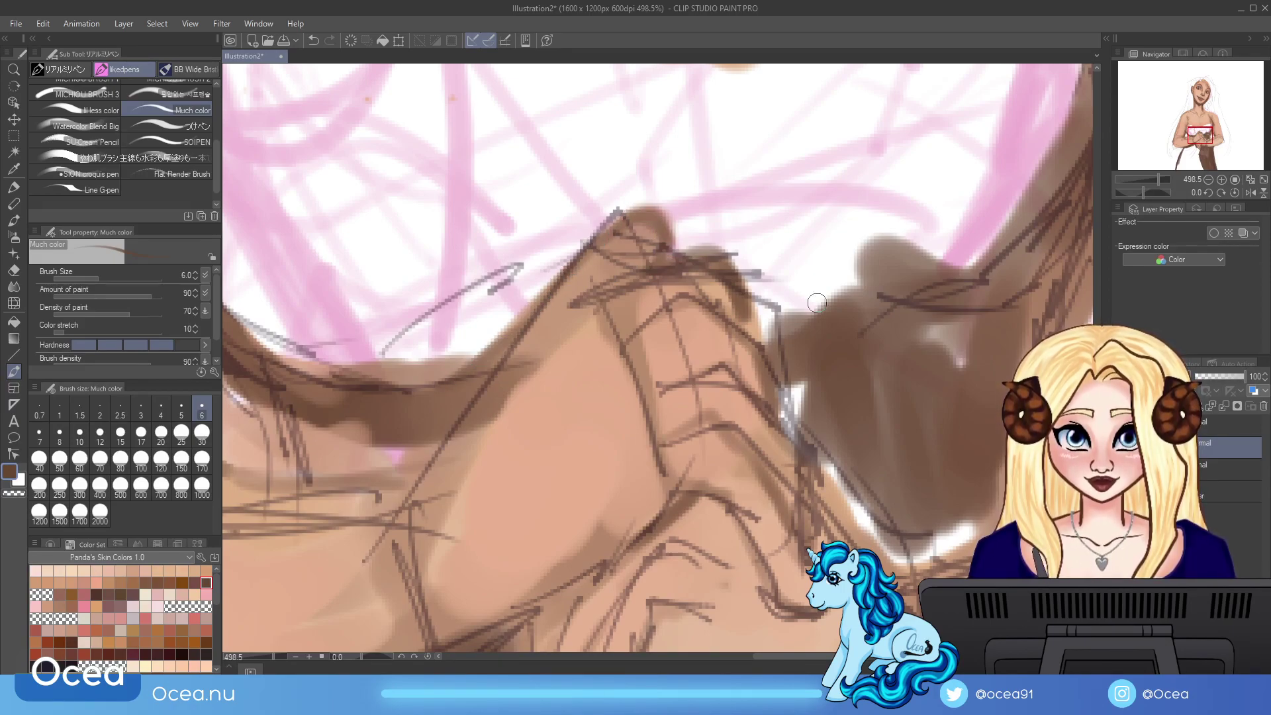
mouse_move(411, 556)
left_mouse_down()
mouse_move(440, 611)
mouse_move(472, 624)
mouse_move(423, 540)
left_mouse_up()
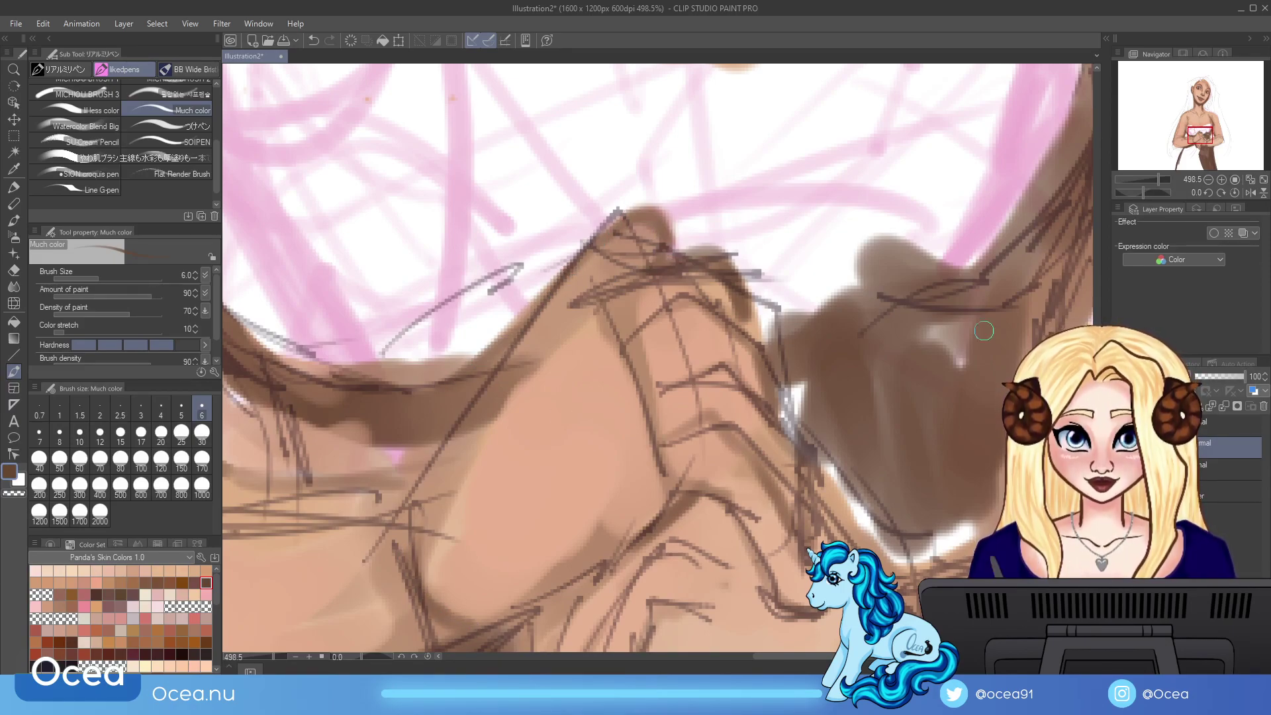
Step: Refine the fingers of the clasped hands with skin and brown tones sampled from the canvas, softening and separating them
left_click_drag(1145, 190, 1155, 188)
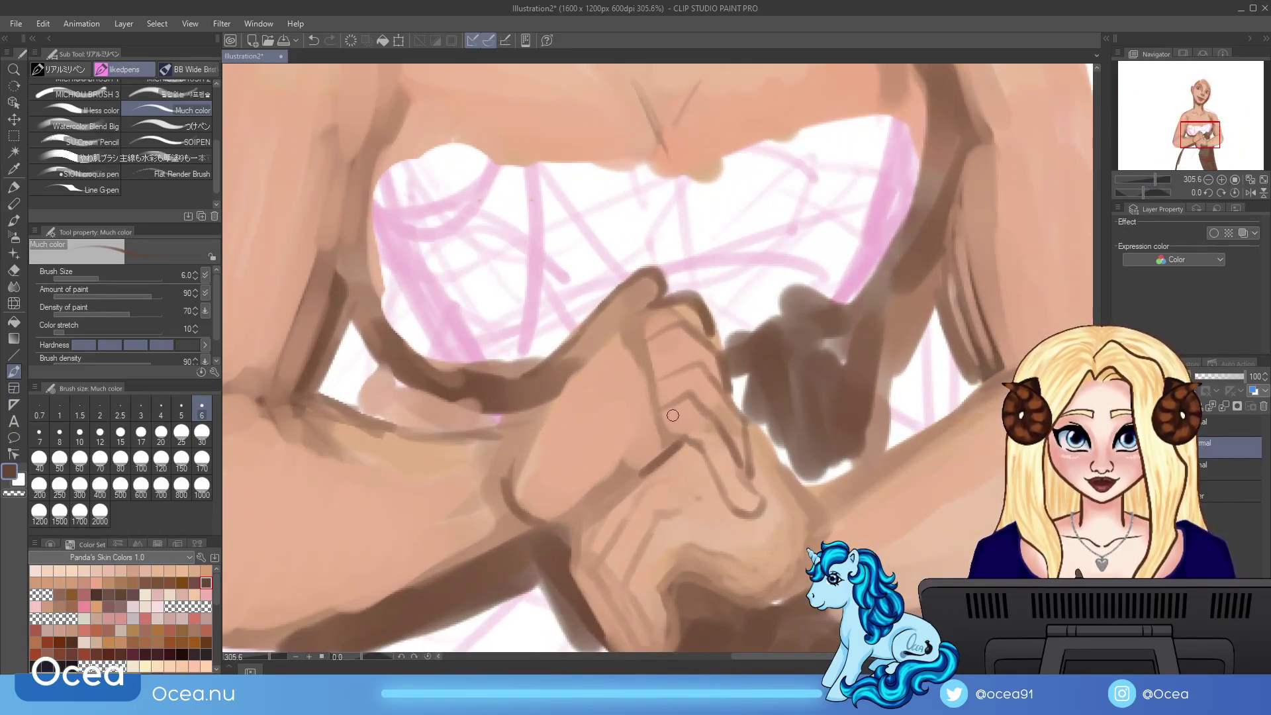
left_click(674, 417, "alt")
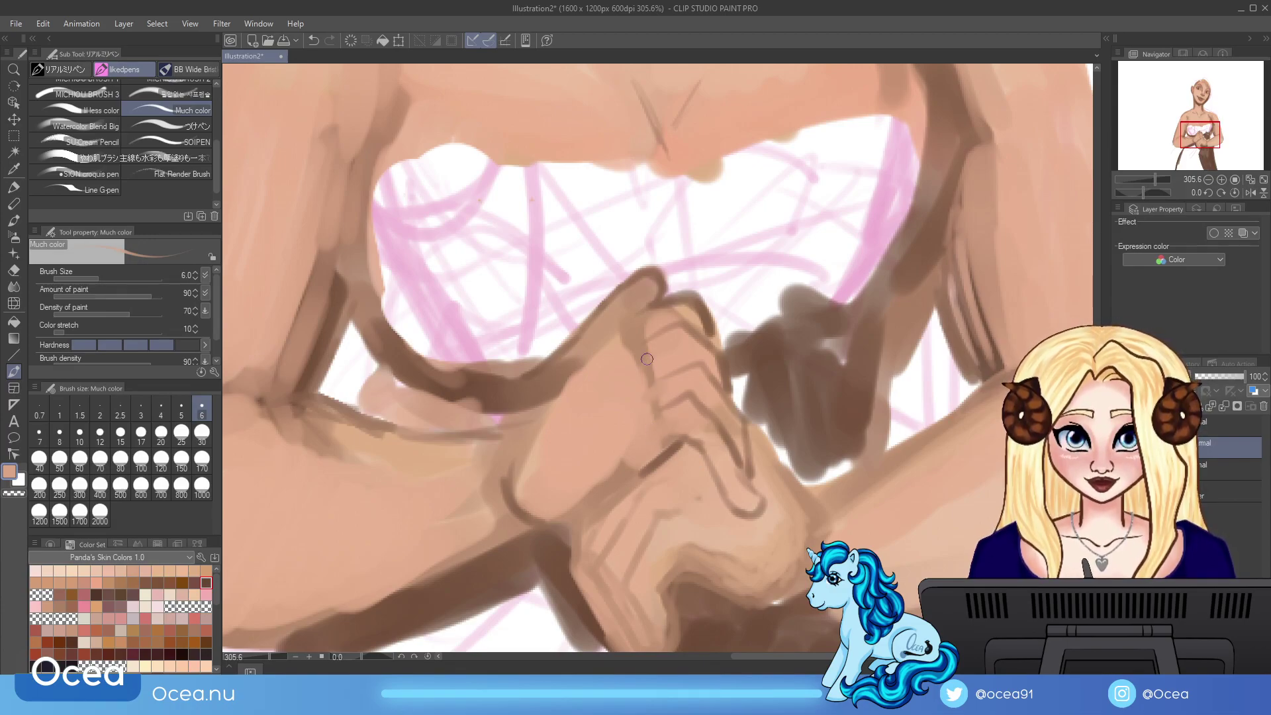
left_click_drag(634, 335, 647, 327)
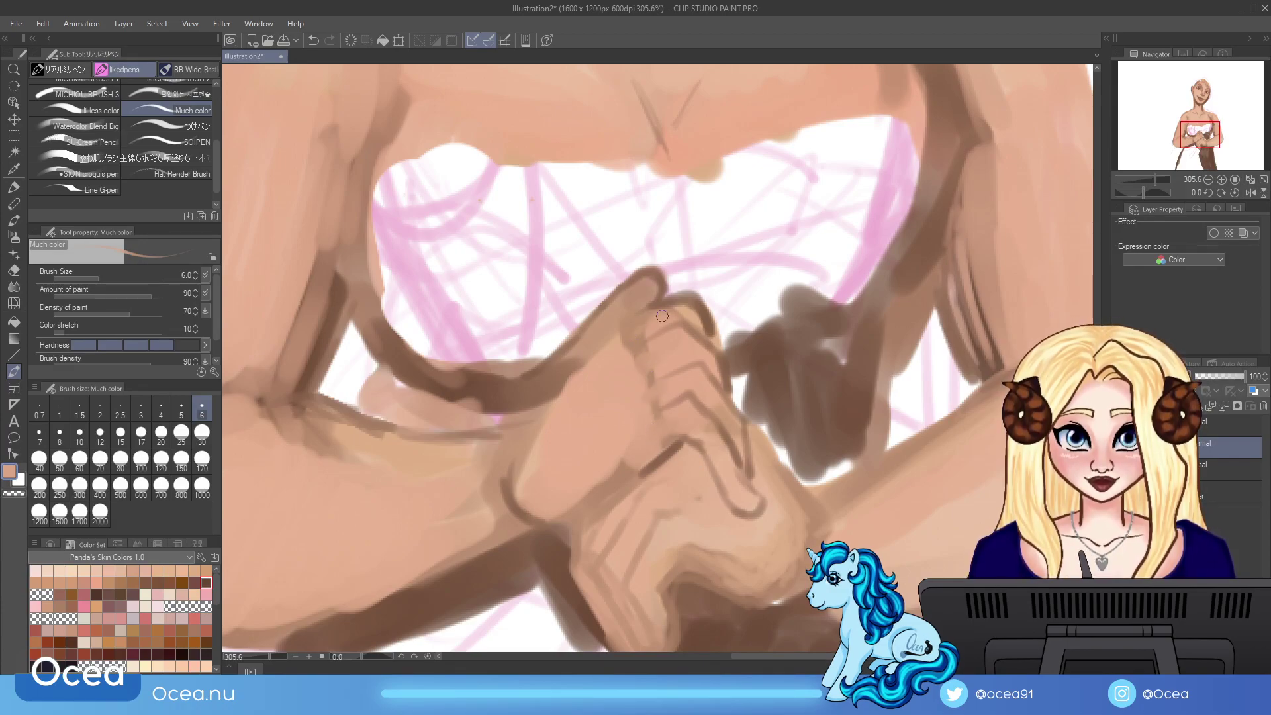
left_click(704, 319, "alt")
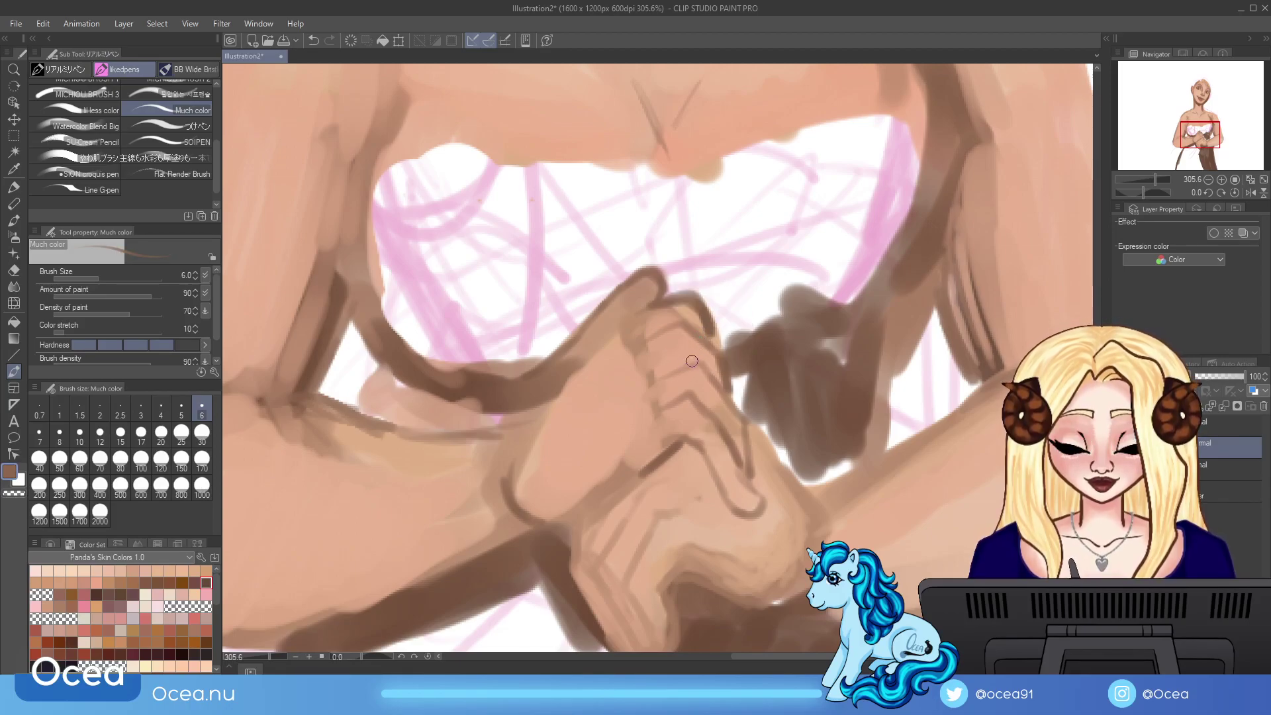
left_click_drag(693, 363, 719, 397)
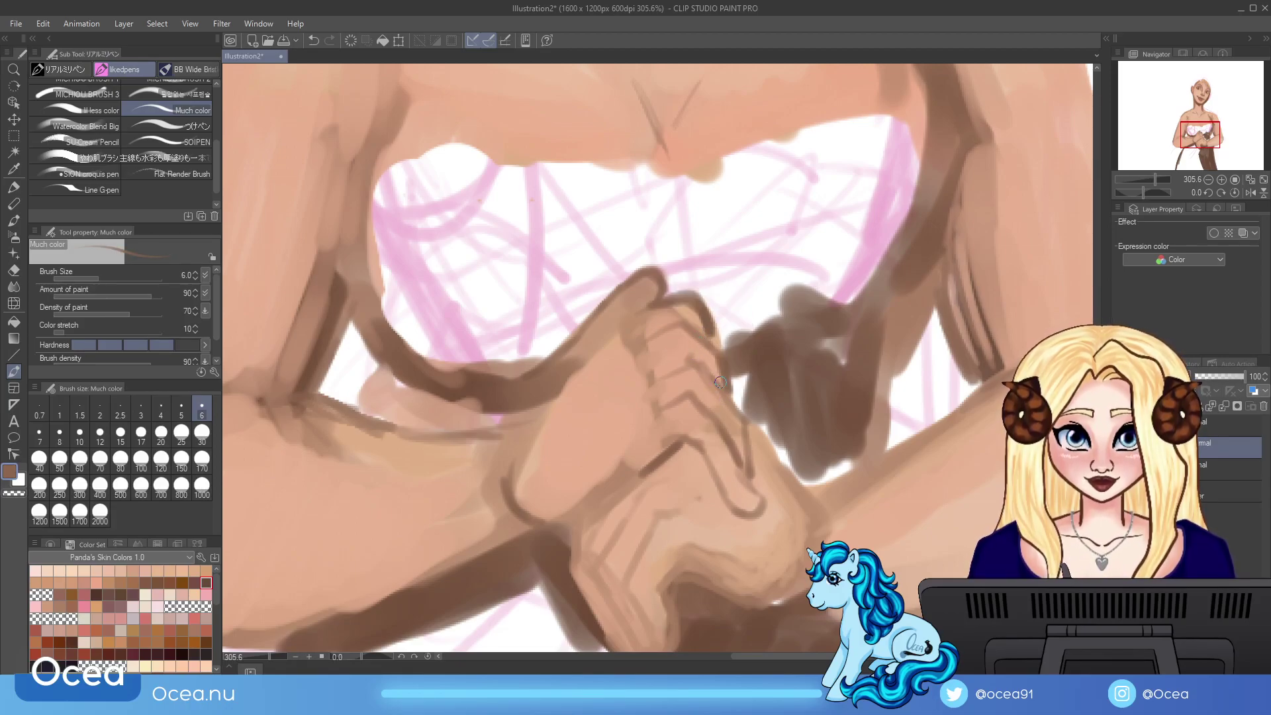
mouse_move(684, 444)
left_mouse_down()
mouse_move(718, 500)
mouse_move(747, 517)
mouse_move(753, 495)
mouse_move(772, 494)
mouse_move(764, 519)
left_mouse_up()
left_click(769, 497, "alt")
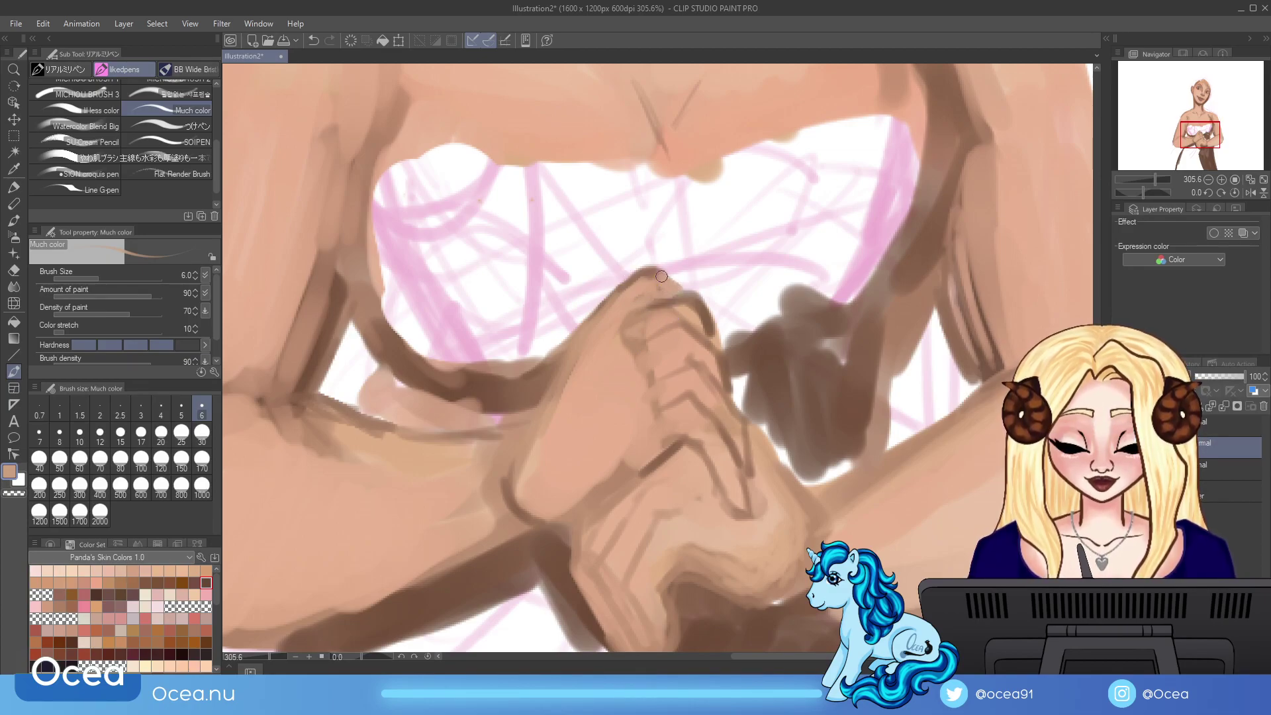
Step: Sample a medium brown and paint the outer contour of the upper hand and the upper edge of the adjoining forearm
left_click(696, 304, "alt")
mouse_move(663, 276)
left_mouse_down()
mouse_move(684, 289)
mouse_move(653, 271)
mouse_move(610, 310)
mouse_move(511, 453)
left_mouse_up()
mouse_move(287, 401)
left_mouse_down()
mouse_move(341, 420)
mouse_move(488, 436)
left_mouse_up()
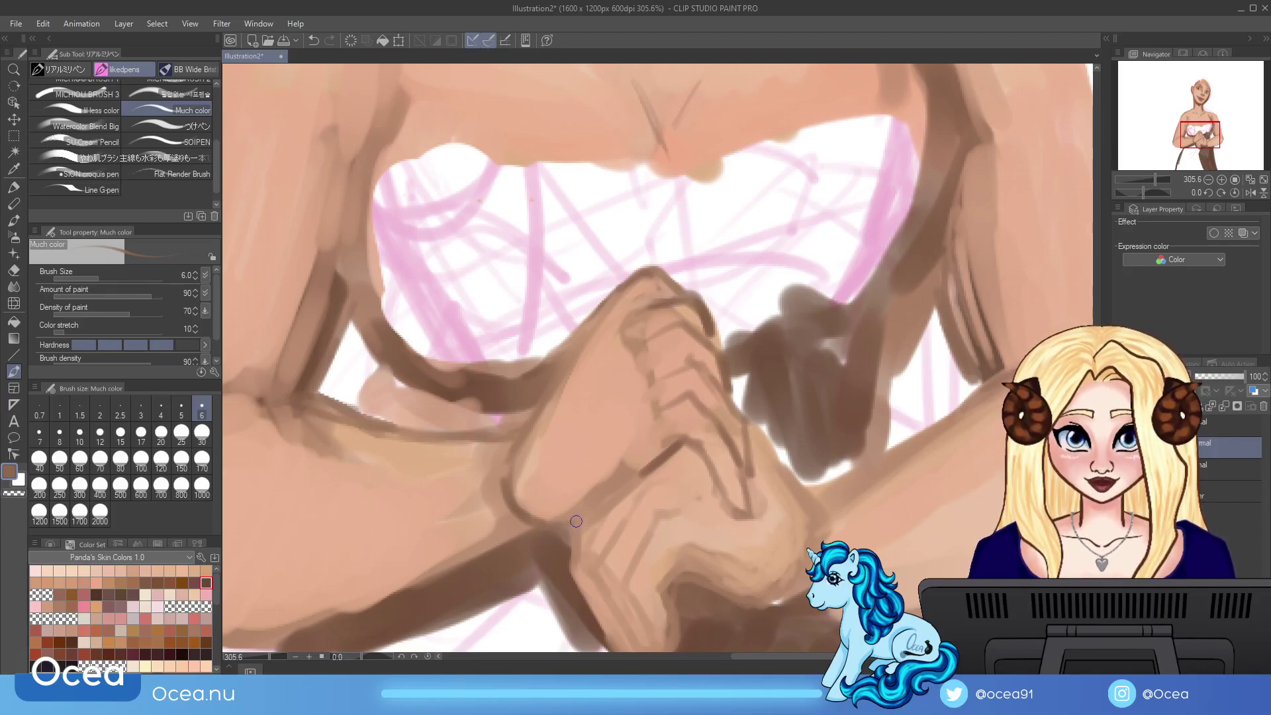
Step: Paint the brown contour along the lower edge of the upper hand, where it meets the lower hand's wrist
left_click_drag(567, 531, 628, 460)
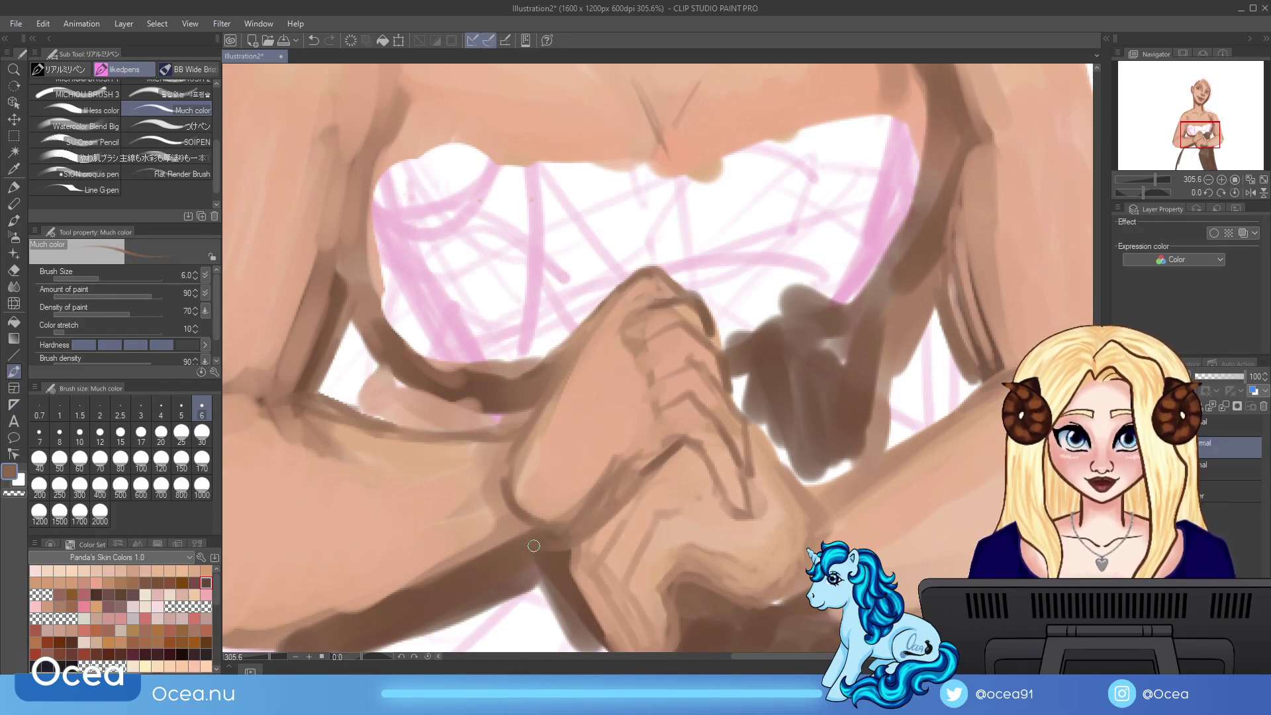
left_click_drag(1146, 180, 1146, 180)
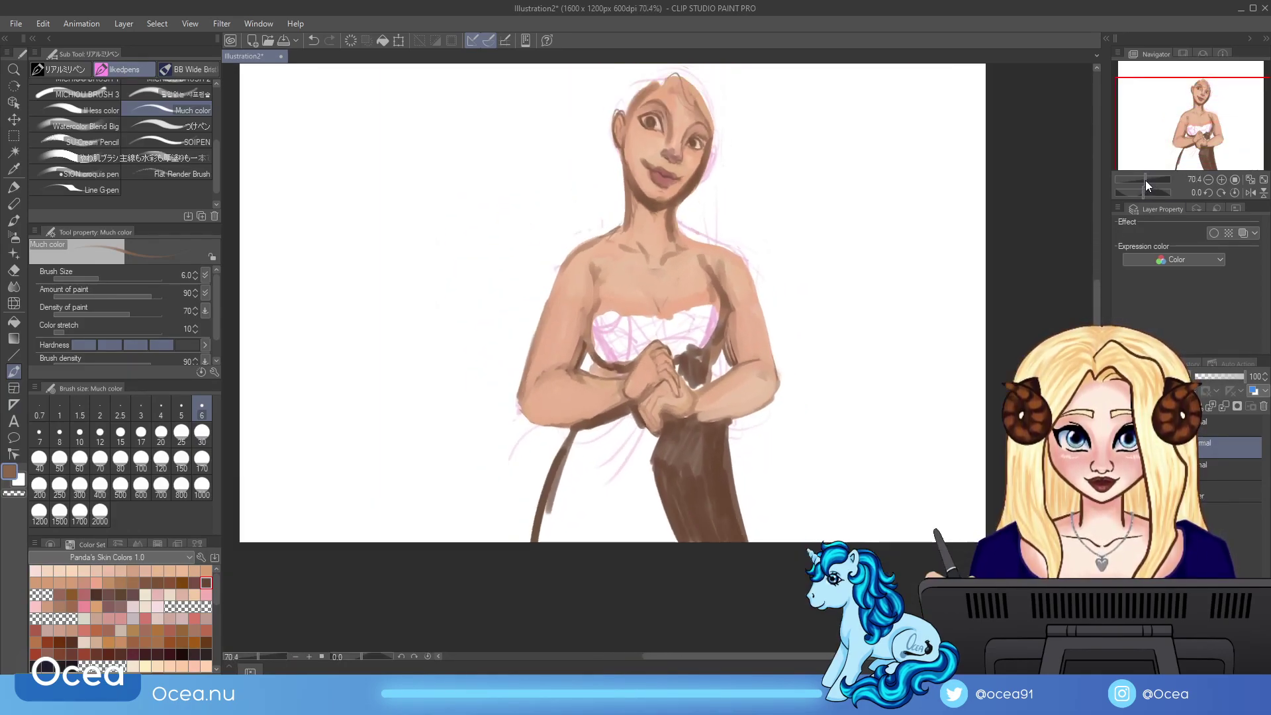
left_click_drag(869, 245, 872, 350)
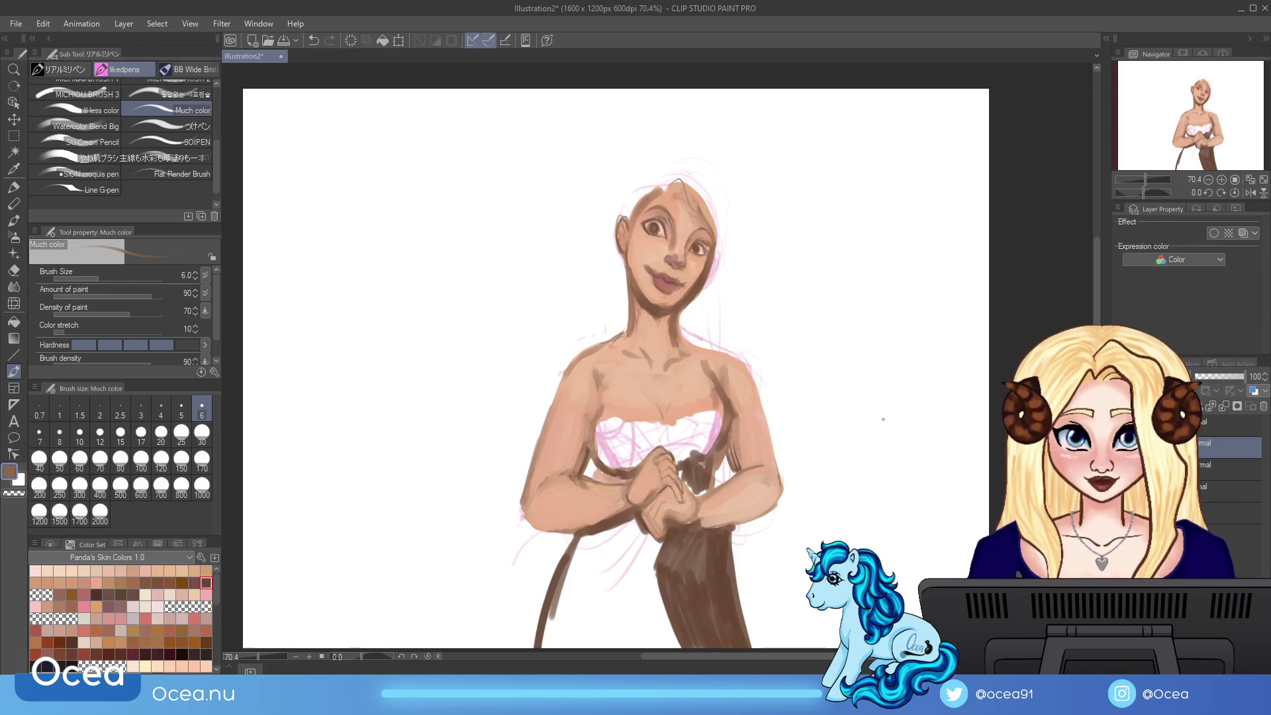
Step: Choose a dark magenta from the Copic Markers color set and show the line sketch layer with the hair outline
mouse_move(213, 596)
left_mouse_down()
mouse_move(210, 666)
mouse_move(216, 574)
left_mouse_up()
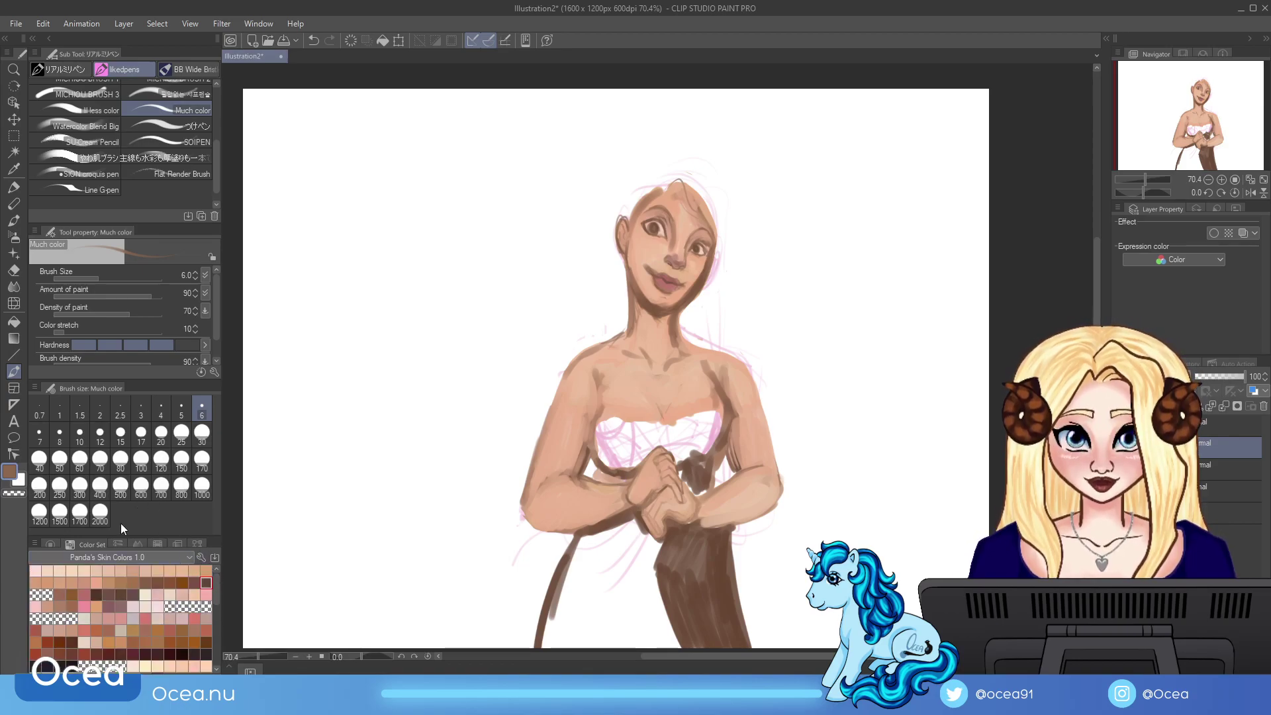
left_click(94, 530)
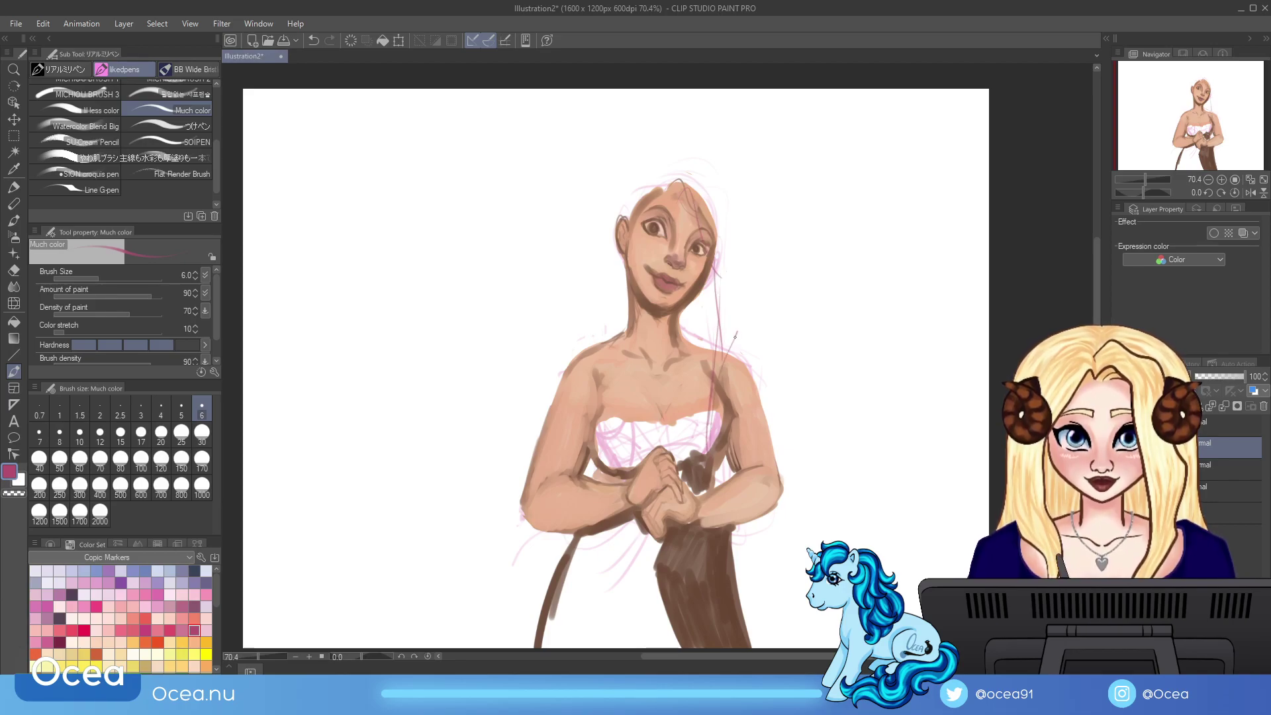
key("ctrl+z")
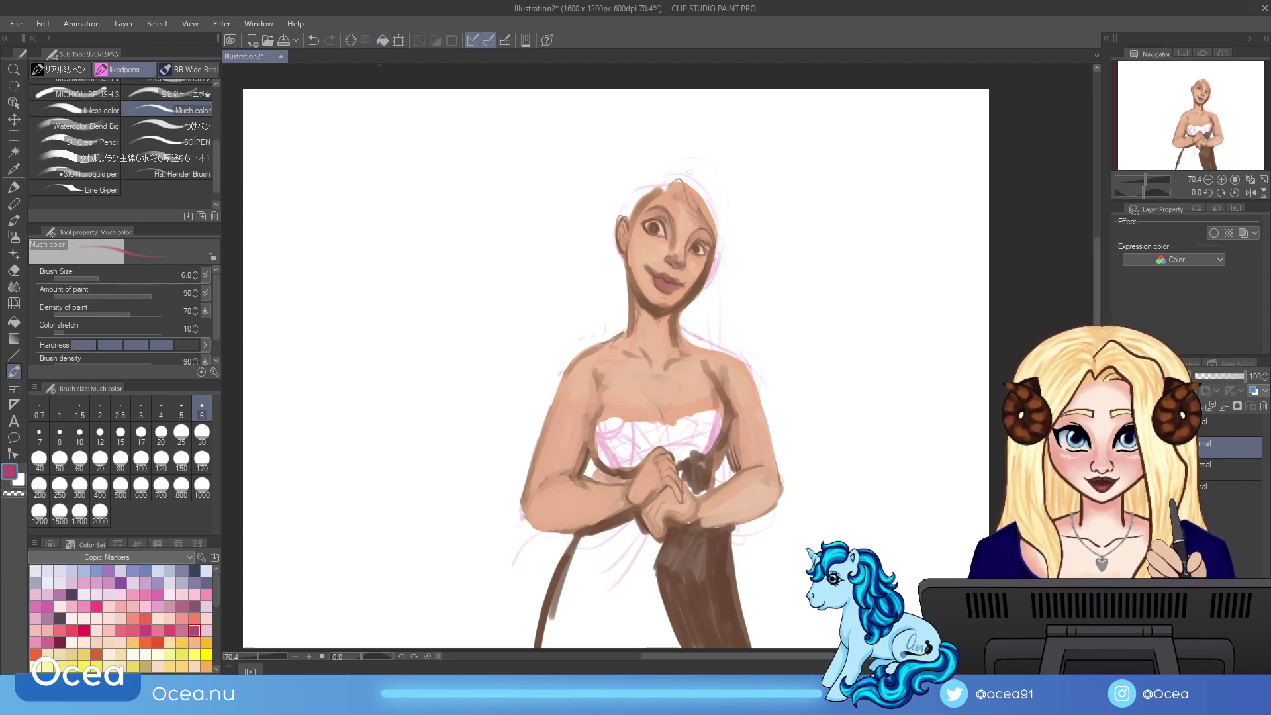
left_click(1120, 425)
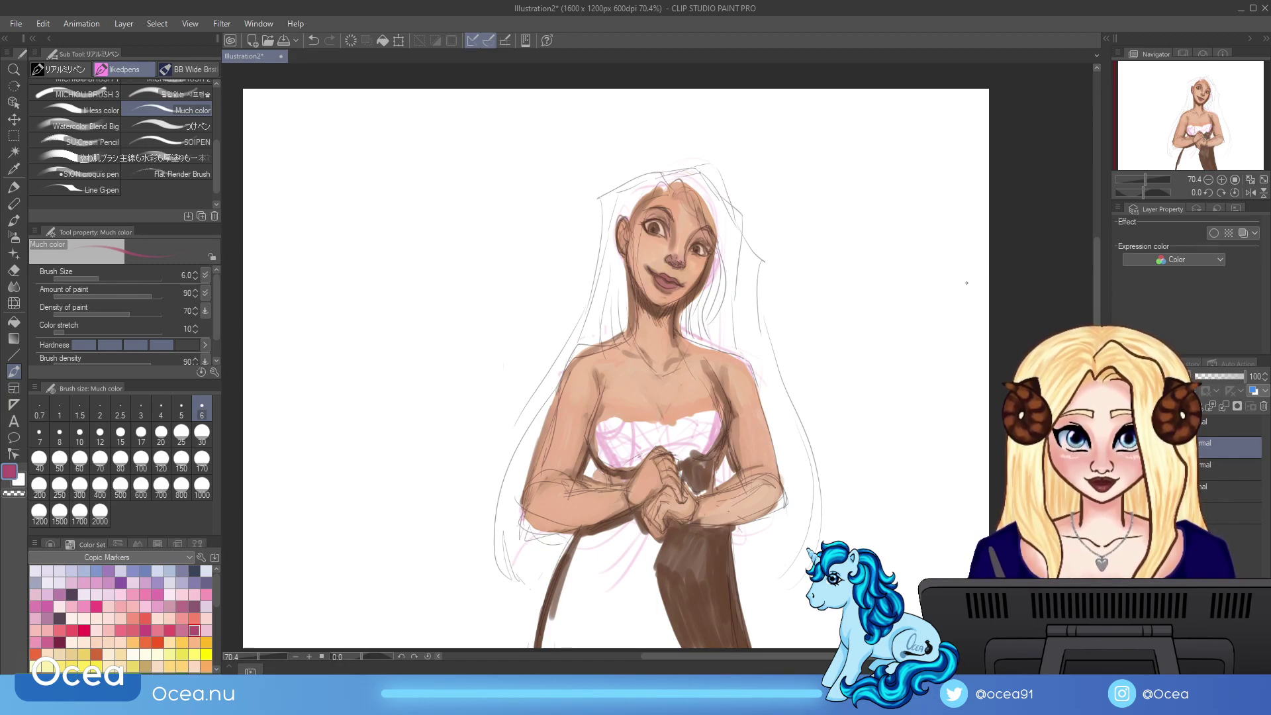
Step: Block in the long hair around the head and down both sides of the body in magenta at brush size 170
left_click(202, 458)
mouse_move(682, 178)
left_mouse_down()
mouse_move(708, 201)
mouse_move(722, 262)
mouse_move(723, 302)
mouse_move(709, 289)
mouse_move(699, 325)
mouse_move(693, 316)
mouse_move(715, 315)
mouse_move(728, 287)
mouse_move(742, 333)
mouse_move(740, 307)
mouse_move(776, 415)
mouse_move(728, 341)
mouse_move(748, 349)
mouse_move(774, 406)
mouse_move(814, 540)
mouse_move(766, 542)
mouse_move(808, 475)
left_mouse_up()
mouse_move(735, 199)
left_mouse_down()
mouse_move(695, 176)
mouse_move(720, 188)
mouse_move(744, 241)
mouse_move(813, 513)
mouse_move(770, 558)
mouse_move(757, 535)
mouse_move(768, 523)
mouse_move(729, 490)
left_mouse_up()
mouse_move(788, 552)
left_mouse_down()
mouse_move(773, 578)
mouse_move(735, 573)
left_mouse_up()
mouse_move(674, 175)
left_mouse_down()
mouse_move(607, 216)
mouse_move(609, 312)
mouse_move(568, 353)
mouse_move(518, 558)
mouse_move(613, 196)
mouse_move(652, 182)
mouse_move(613, 212)
mouse_move(675, 164)
mouse_move(702, 175)
mouse_move(604, 183)
mouse_move(543, 251)
mouse_move(625, 173)
mouse_move(571, 213)
mouse_move(544, 371)
mouse_move(488, 542)
mouse_move(499, 576)
mouse_move(490, 533)
mouse_move(553, 291)
mouse_move(497, 464)
mouse_move(549, 324)
left_mouse_up()
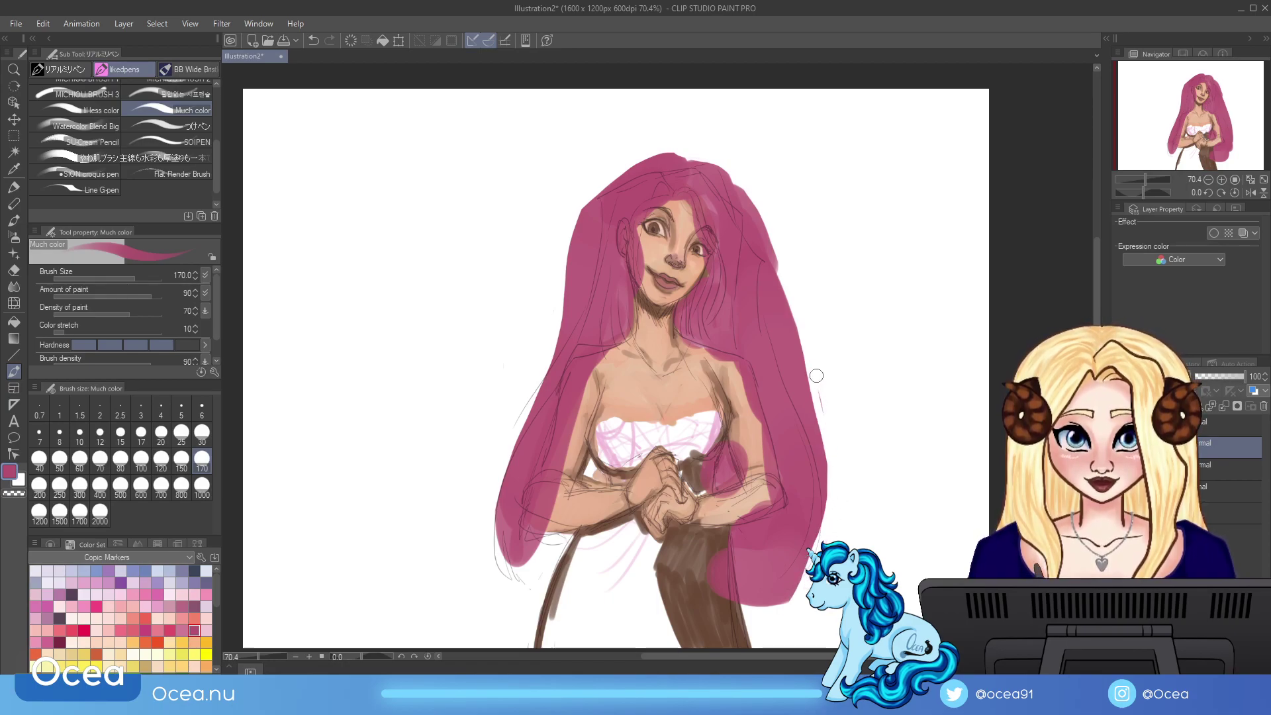
Step: Trim the outer edges of the magenta hair at the crown and along both sides, following the sketch lines
mouse_move(782, 275)
left_mouse_down()
mouse_move(704, 160)
mouse_move(789, 296)
left_mouse_up()
mouse_move(720, 175)
left_mouse_down()
mouse_move(751, 213)
mouse_move(702, 162)
mouse_move(657, 163)
mouse_move(678, 157)
mouse_move(612, 183)
mouse_move(553, 303)
left_mouse_up()
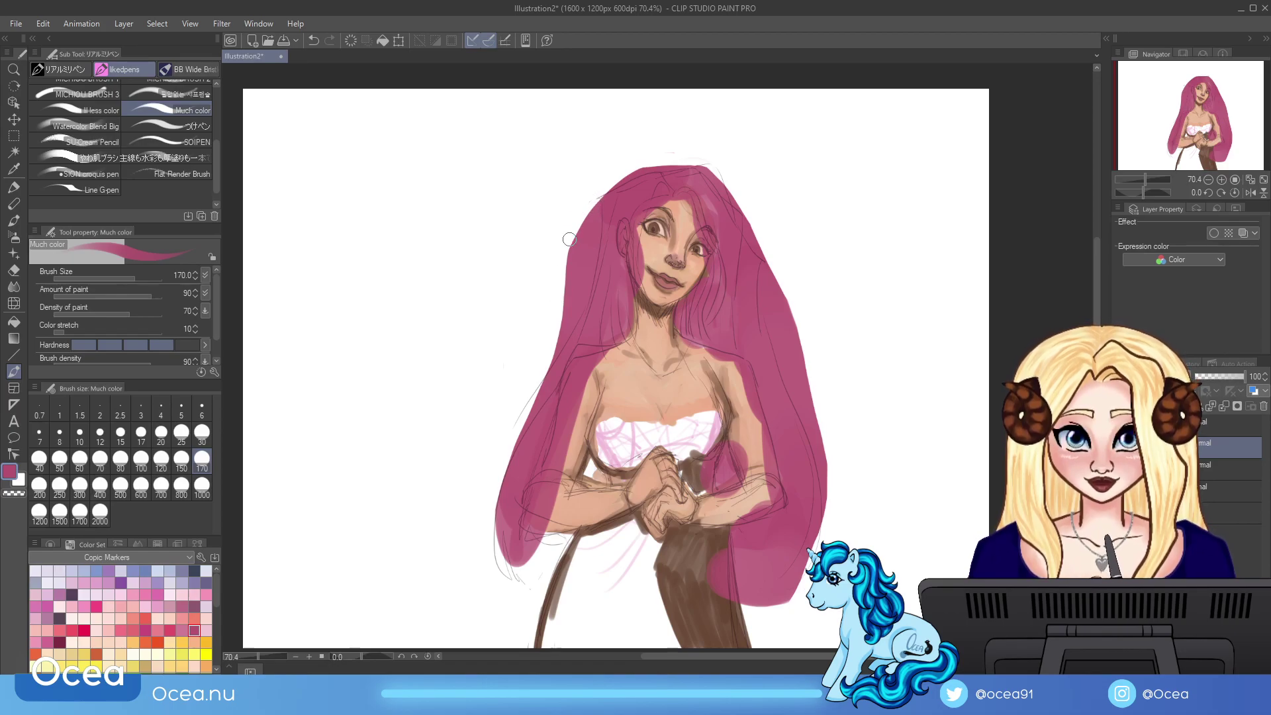
mouse_move(630, 173)
left_mouse_down()
mouse_move(568, 256)
mouse_move(556, 359)
mouse_move(510, 471)
mouse_move(549, 361)
mouse_move(495, 570)
left_mouse_up()
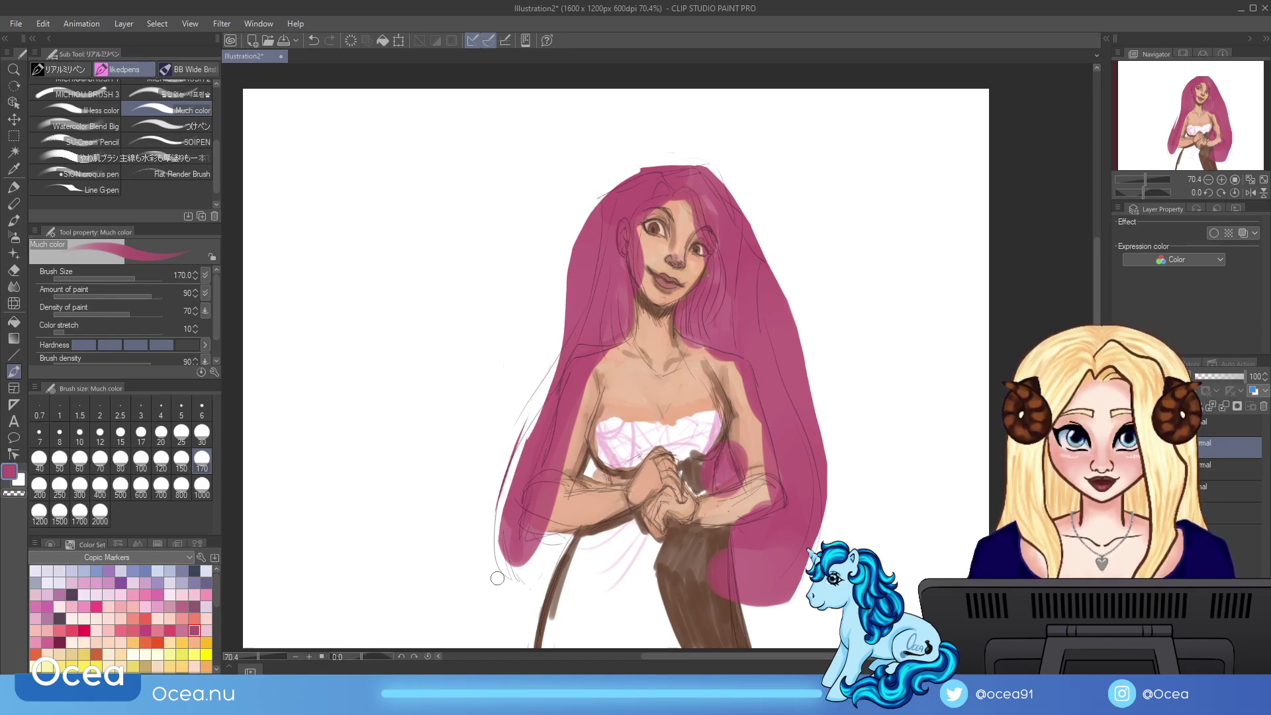
Step: Try to narrow the magenta hair beside the figure's left-hand arm by erasing its outer edge
left_click_drag(509, 459, 492, 546)
mouse_move(521, 446)
left_mouse_down()
mouse_move(504, 484)
mouse_move(523, 582)
left_mouse_up()
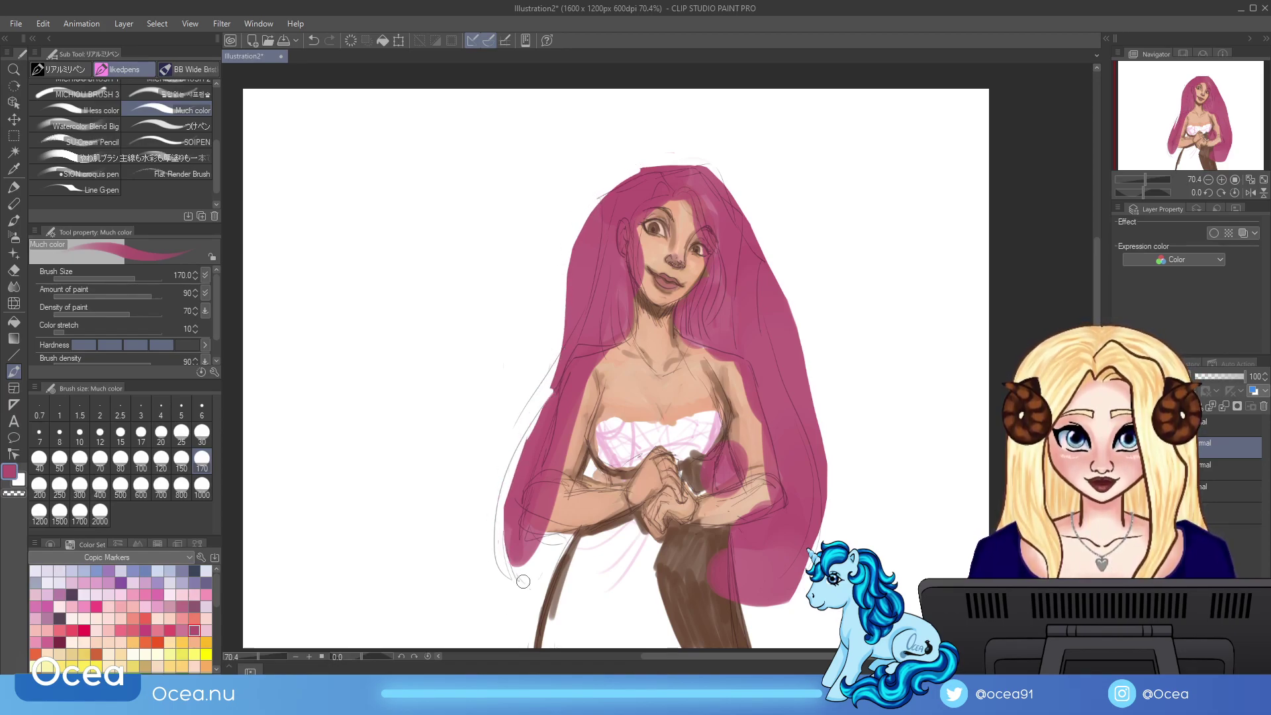
left_click_drag(544, 369, 506, 544)
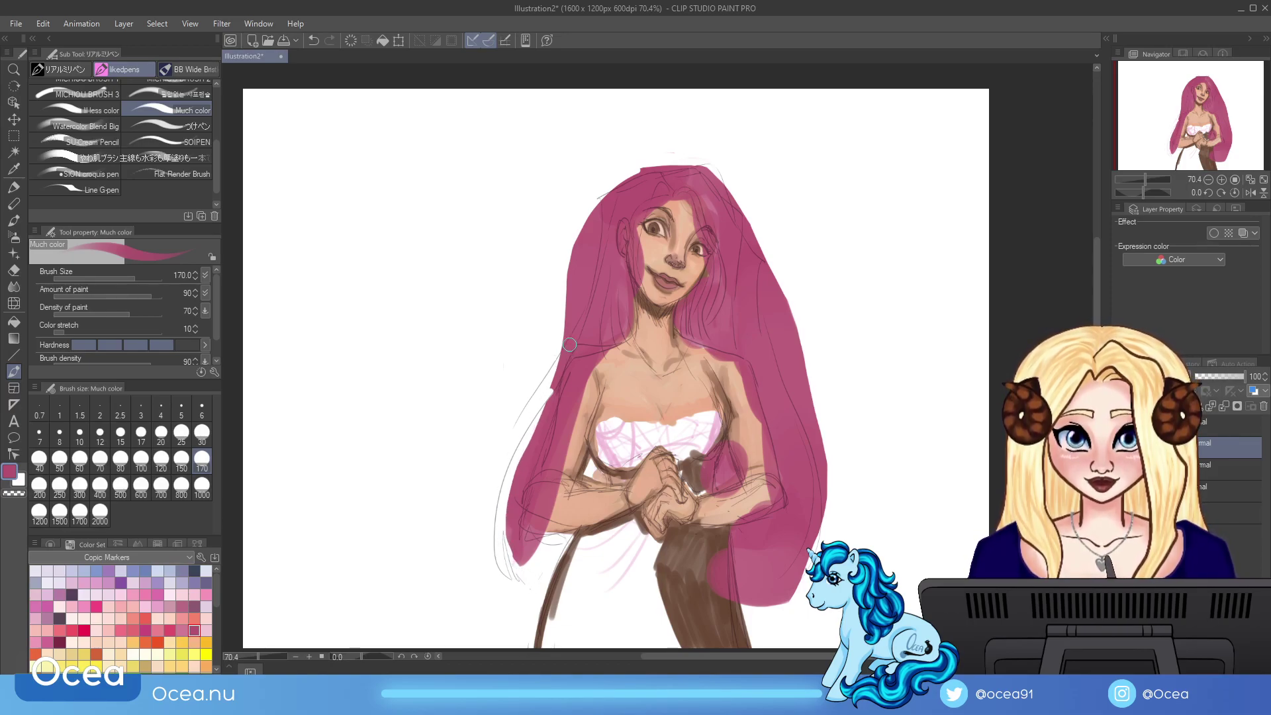
mouse_move(542, 402)
left_mouse_down()
mouse_move(507, 498)
mouse_move(532, 587)
left_mouse_up()
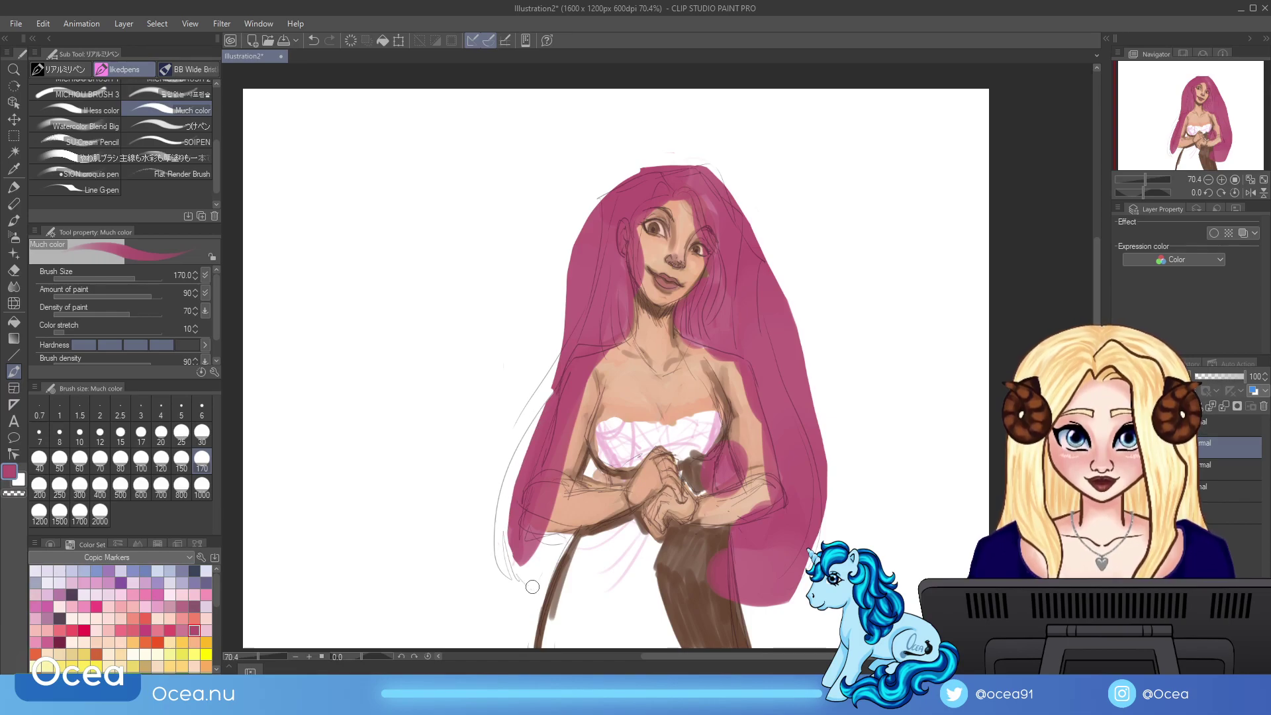
mouse_move(553, 372)
left_mouse_down()
mouse_move(519, 503)
mouse_move(528, 580)
mouse_move(517, 566)
mouse_move(535, 424)
left_mouse_up()
left_click_drag(509, 534, 520, 473)
key("ctrl+z")
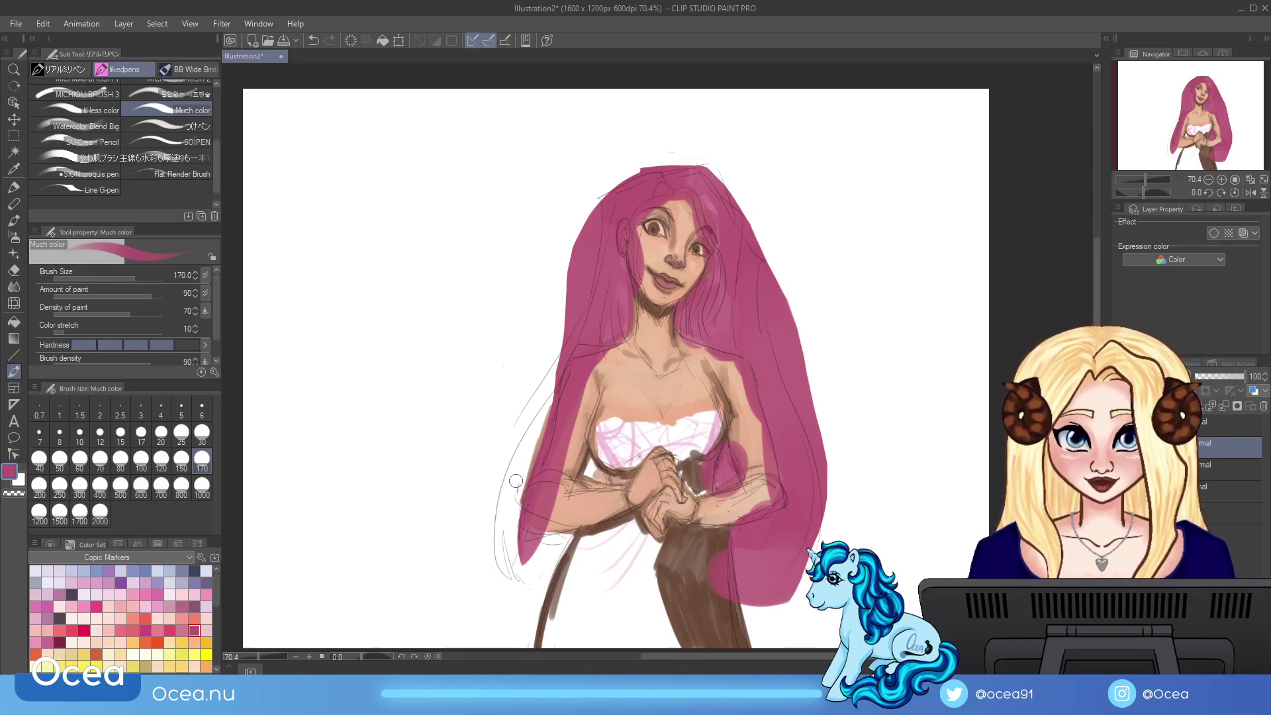
Step: Repaint the hair beside the left-hand arm wider and fuller, and move the hair layer below the skin layer
mouse_move(564, 345)
left_mouse_down()
mouse_move(506, 523)
mouse_move(558, 380)
mouse_move(520, 513)
mouse_move(529, 559)
mouse_move(513, 517)
mouse_move(548, 554)
mouse_move(599, 464)
left_mouse_up()
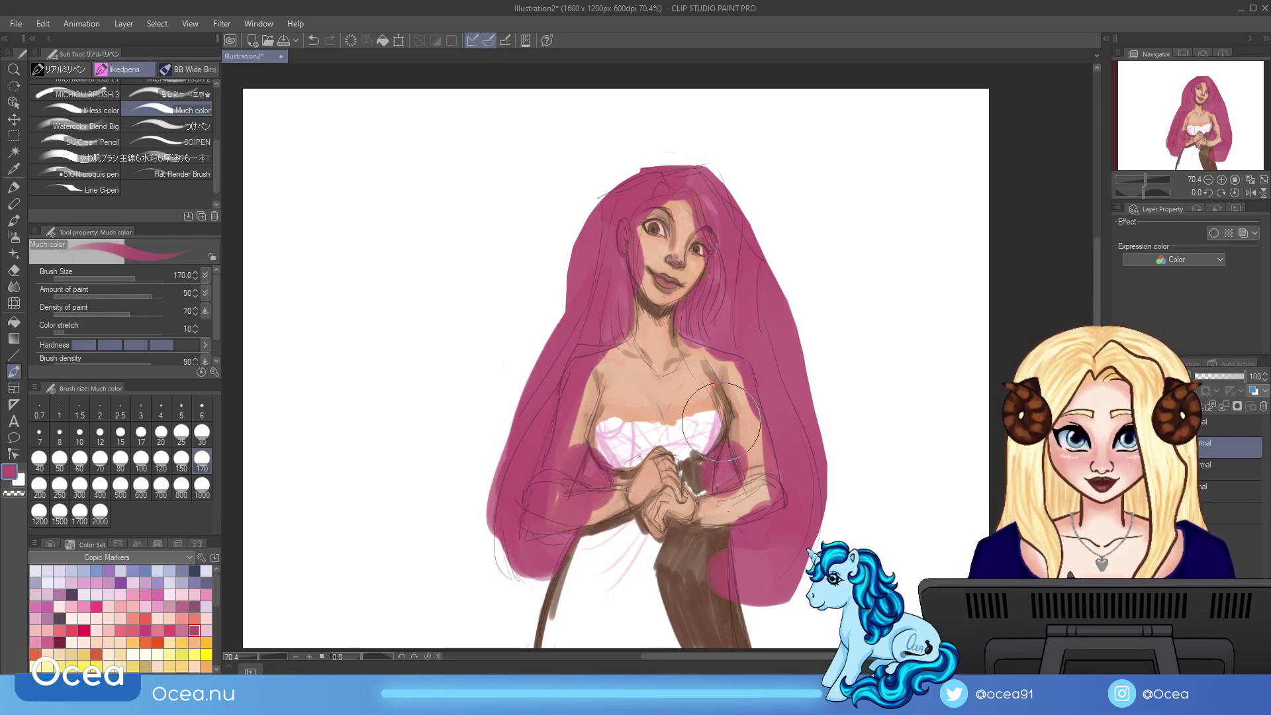
left_click_drag(1232, 449, 1232, 479)
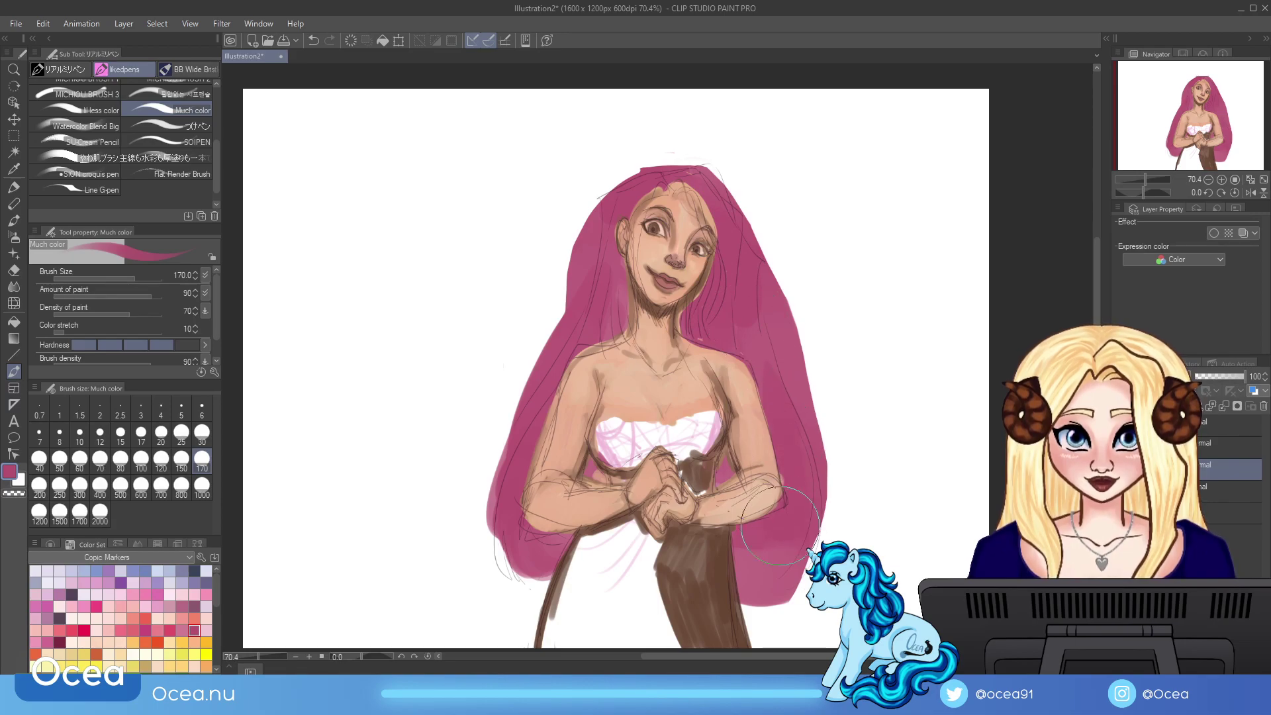
left_click_drag(505, 512, 517, 541)
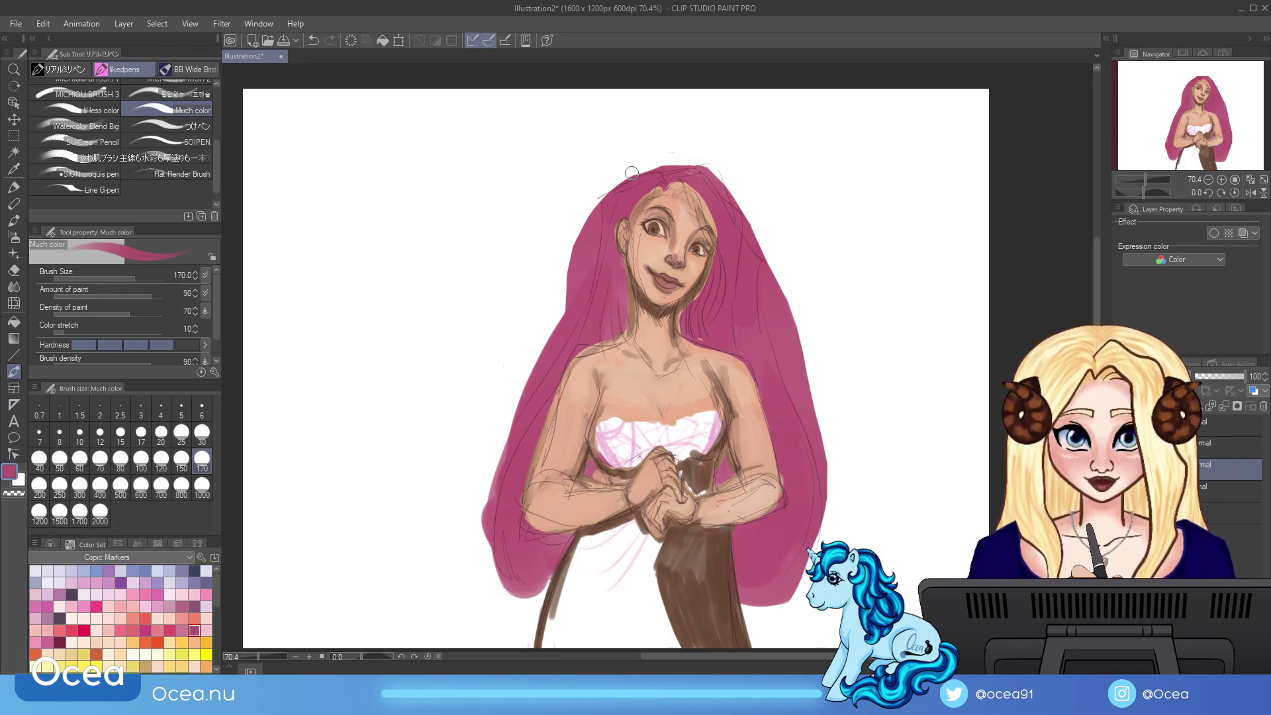
Step: Erase the excess magenta outside the sketched hair outline from the left of the head down to the shoulder
mouse_move(592, 209)
left_mouse_down()
mouse_move(569, 328)
mouse_move(547, 353)
mouse_move(586, 241)
mouse_move(513, 416)
left_mouse_up()
left_click_drag(578, 264, 592, 220)
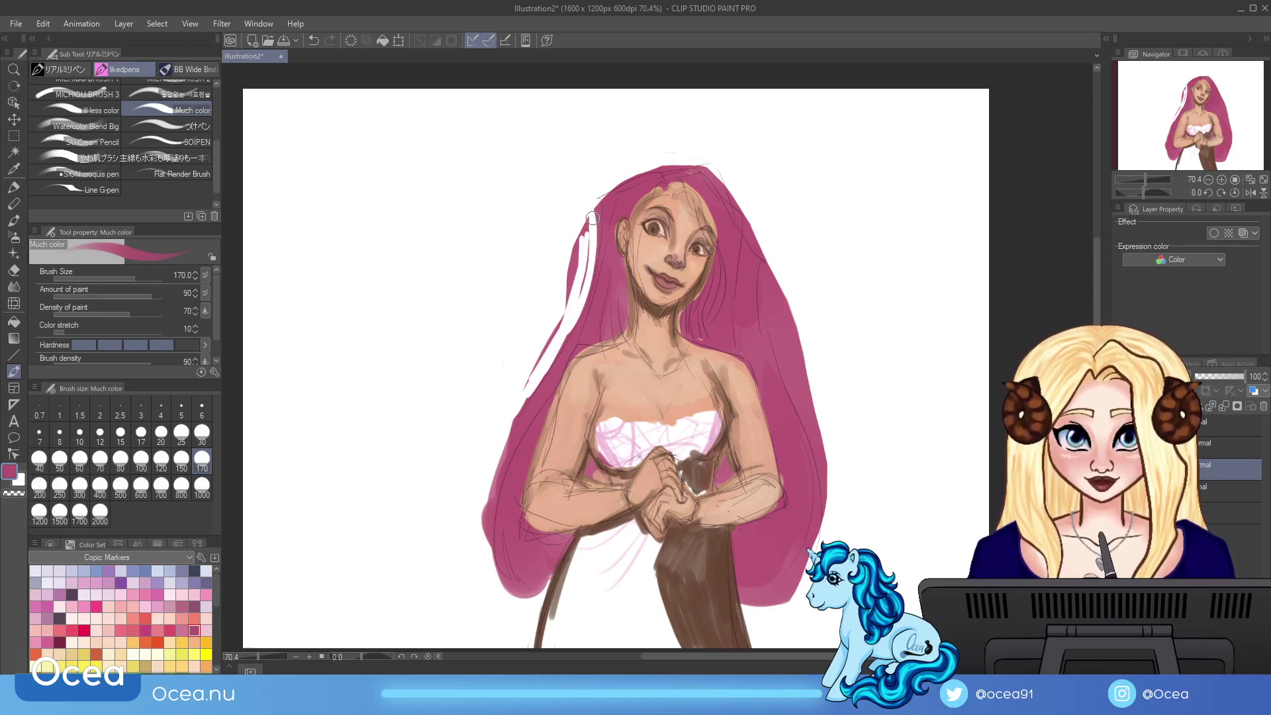
mouse_move(584, 299)
left_mouse_down()
mouse_move(497, 435)
mouse_move(556, 325)
left_mouse_up()
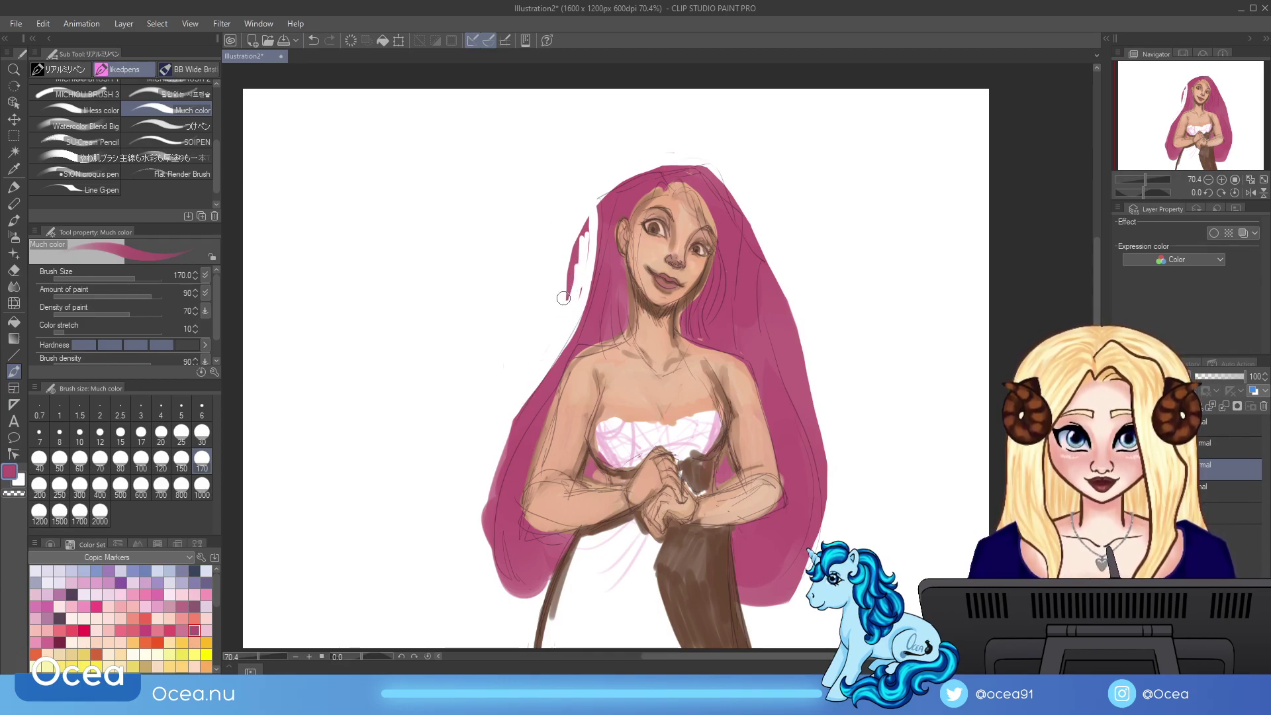
left_click_drag(576, 299, 577, 291)
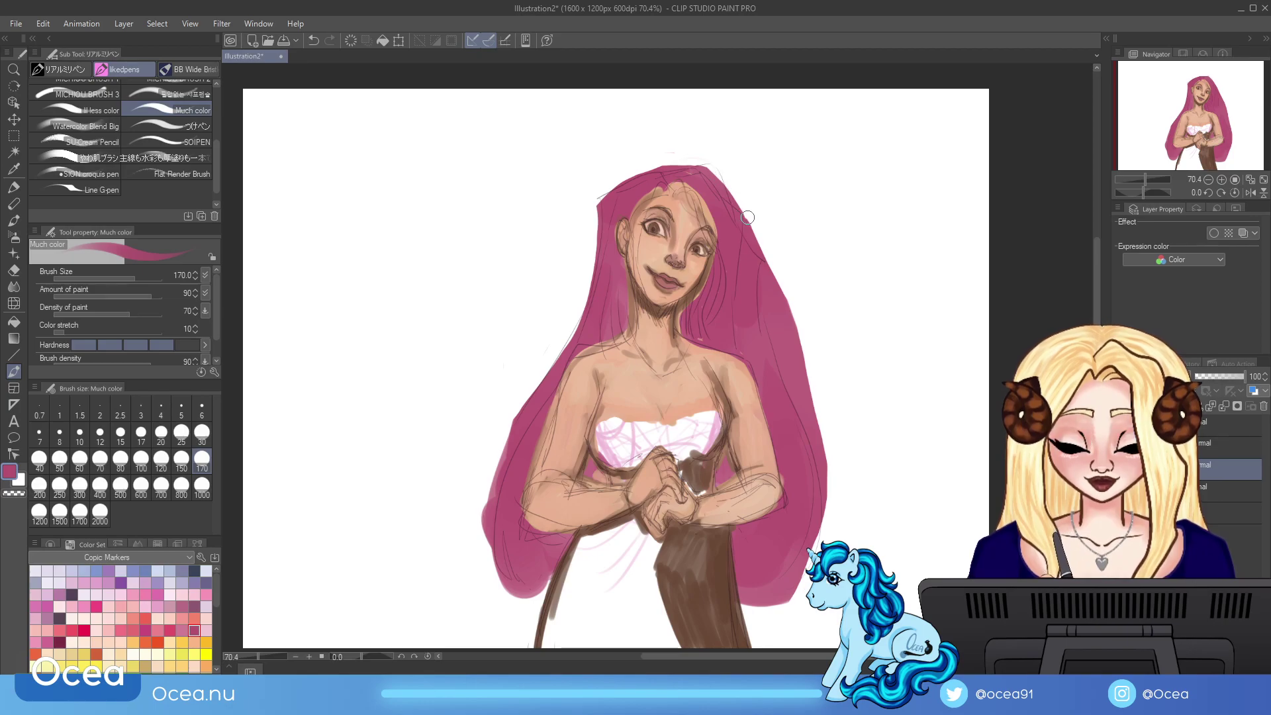
Step: Erase the excess magenta along the outer right edge of the hair, from head height down to the ends
mouse_move(764, 250)
left_mouse_down()
mouse_move(819, 525)
mouse_move(821, 450)
mouse_move(768, 313)
mouse_move(829, 451)
left_mouse_up()
mouse_move(771, 270)
left_mouse_down()
mouse_move(822, 437)
mouse_move(772, 293)
left_mouse_up()
mouse_move(771, 293)
left_mouse_down()
mouse_move(800, 390)
mouse_move(786, 300)
mouse_move(806, 371)
left_mouse_up()
mouse_move(822, 481)
left_mouse_down()
mouse_move(795, 582)
mouse_move(802, 570)
left_mouse_up()
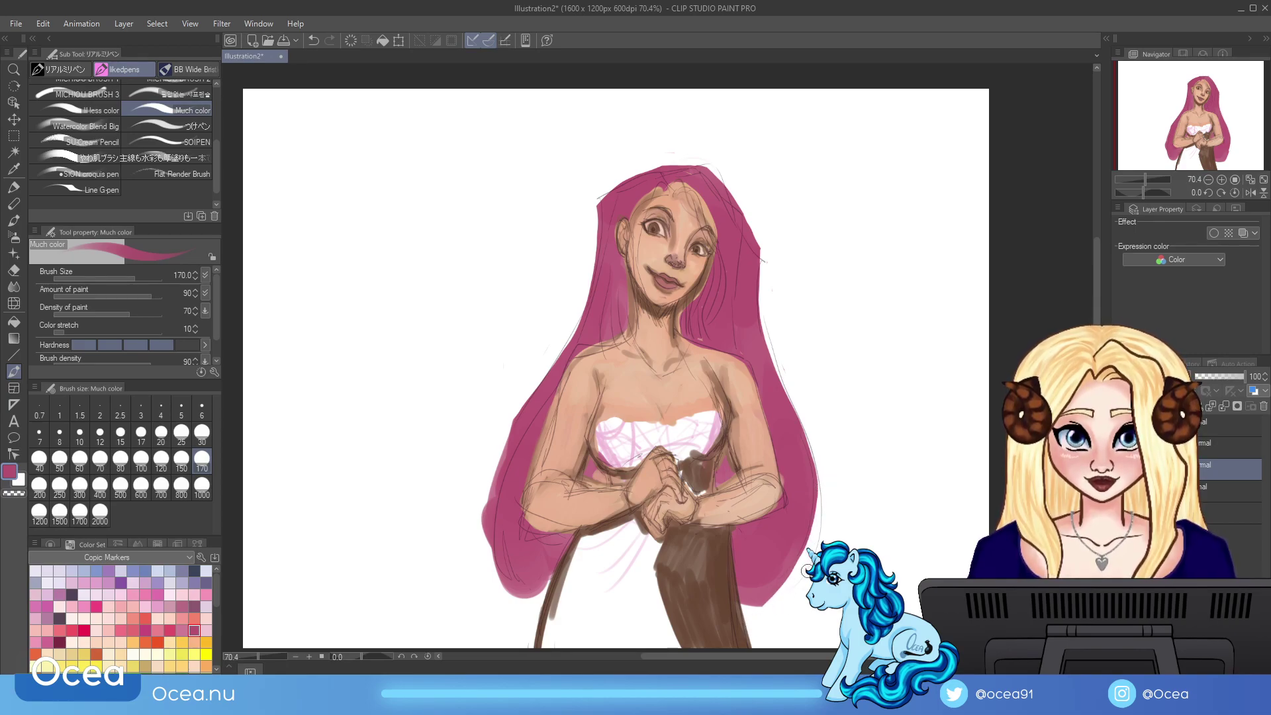
Step: Reshape the lower left ends of the hair to the sketch and fill the right part of the unpainted chest area with magenta
mouse_move(511, 415)
left_mouse_down()
mouse_move(492, 549)
mouse_move(529, 600)
mouse_move(493, 567)
mouse_move(524, 603)
mouse_move(498, 577)
mouse_move(483, 489)
mouse_move(530, 604)
mouse_move(514, 586)
mouse_move(504, 562)
mouse_move(536, 596)
left_mouse_up()
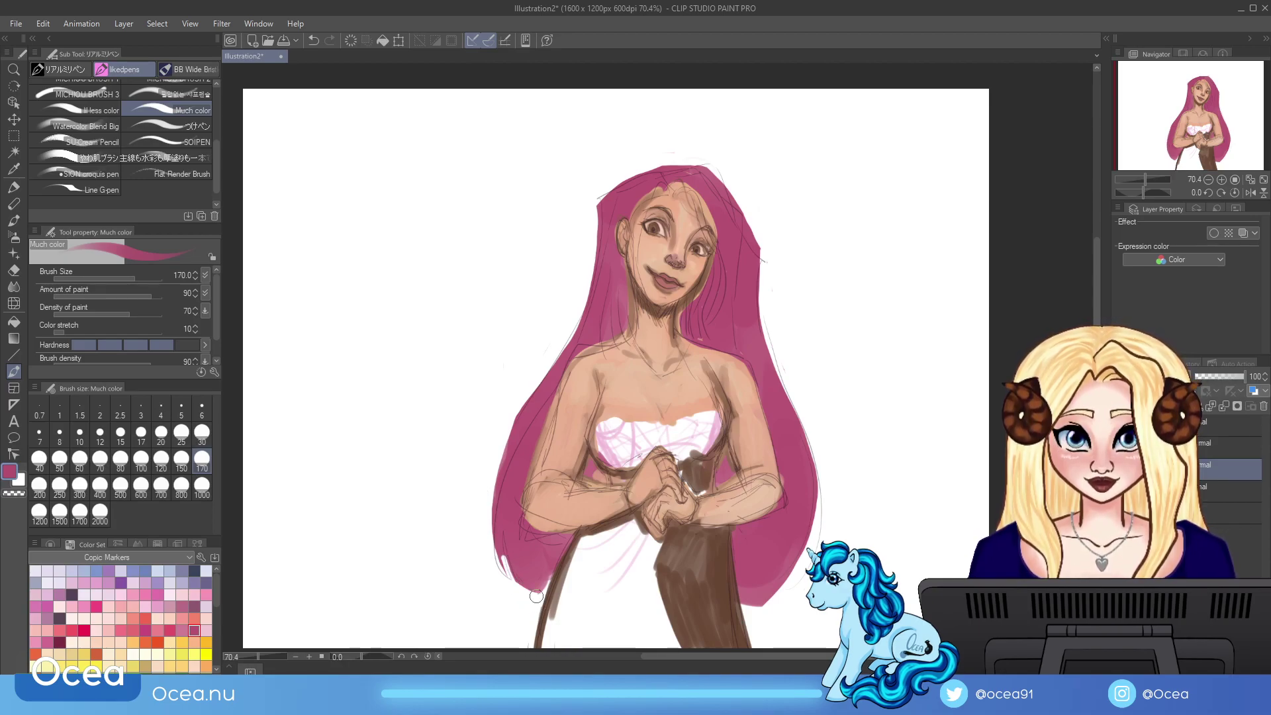
left_click_drag(556, 549, 543, 589)
mouse_move(530, 512)
left_mouse_down()
mouse_move(527, 577)
mouse_move(515, 543)
mouse_move(536, 592)
mouse_move(546, 499)
mouse_move(544, 565)
left_mouse_up()
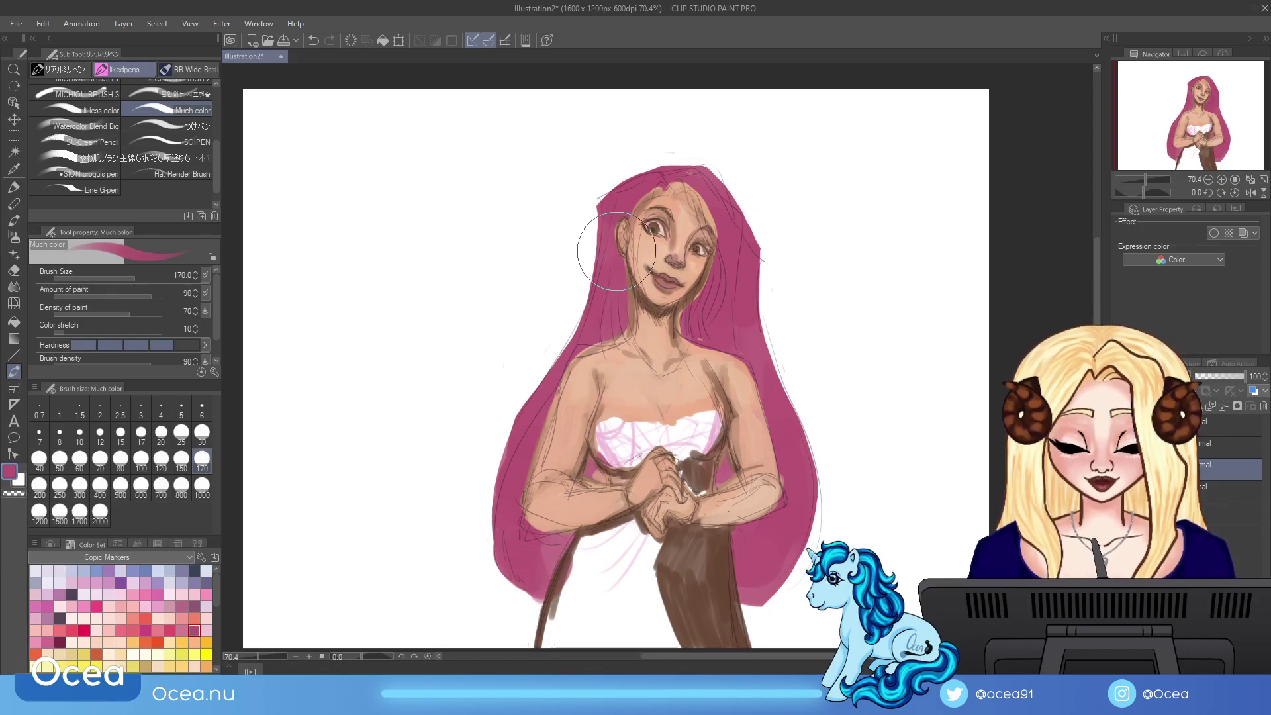
left_click_drag(705, 388, 702, 403)
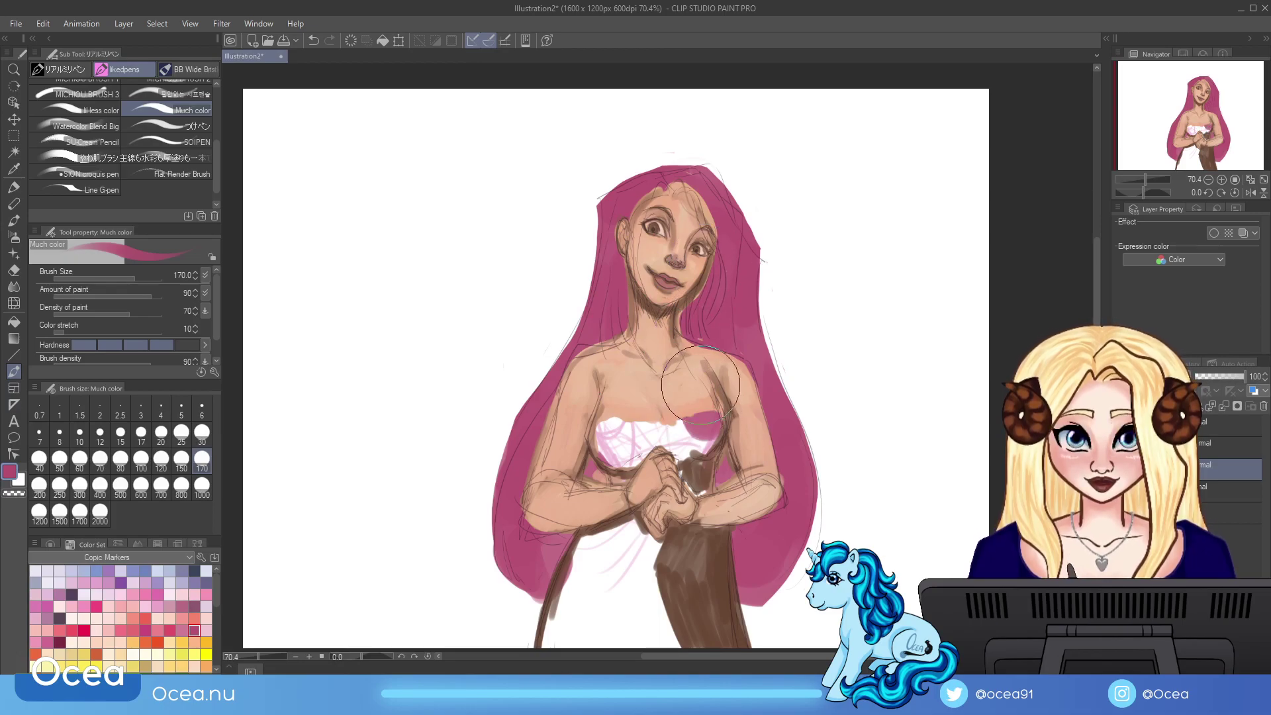
mouse_move(701, 456)
left_mouse_down()
mouse_move(695, 424)
mouse_move(713, 404)
left_mouse_up()
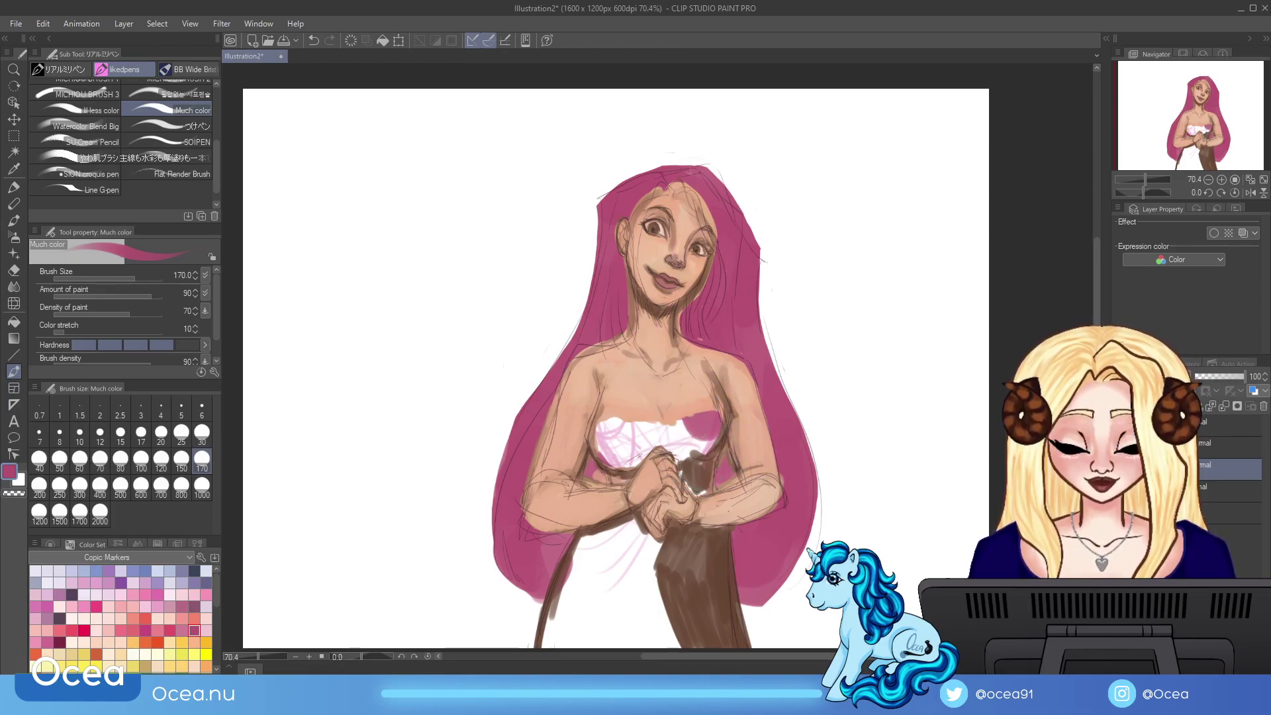
Step: Add a layer above the skin and paint magenta hair strands framing the forehead and both sides of the face at brush size 30
left_click(1185, 448)
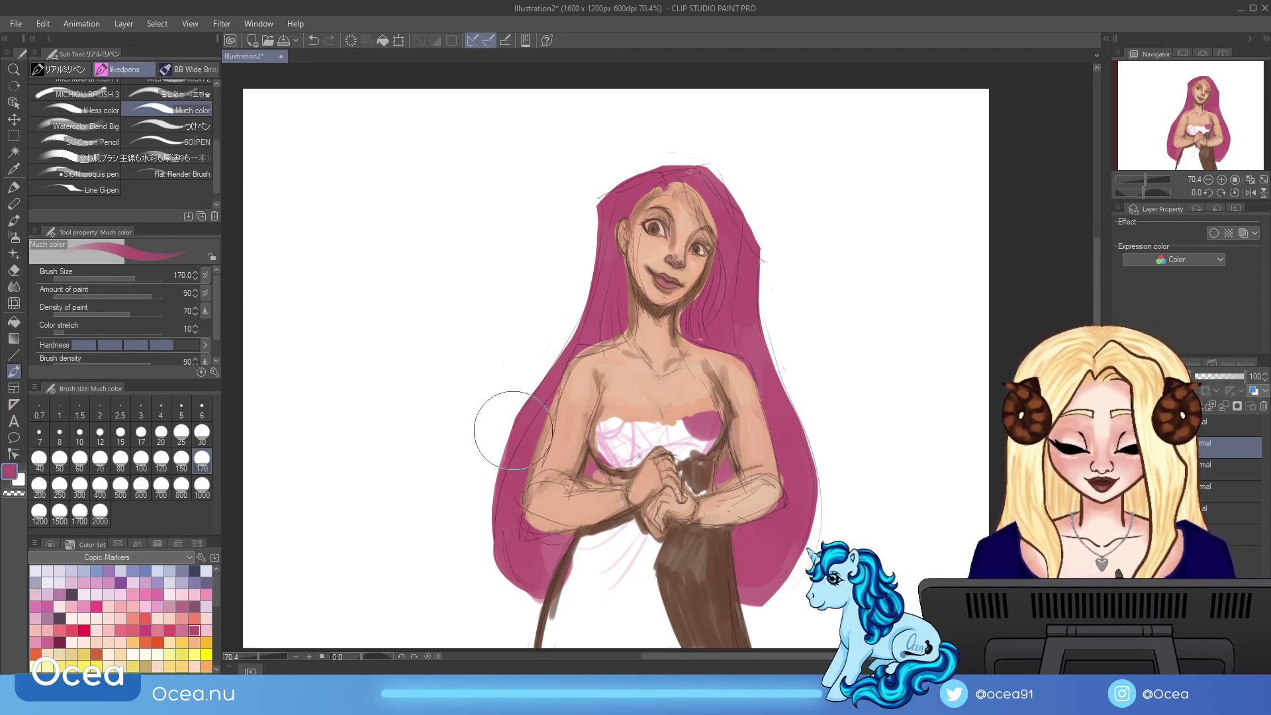
left_click(202, 437)
mouse_move(682, 185)
left_mouse_down()
mouse_move(709, 229)
mouse_move(704, 209)
mouse_move(719, 264)
left_mouse_up()
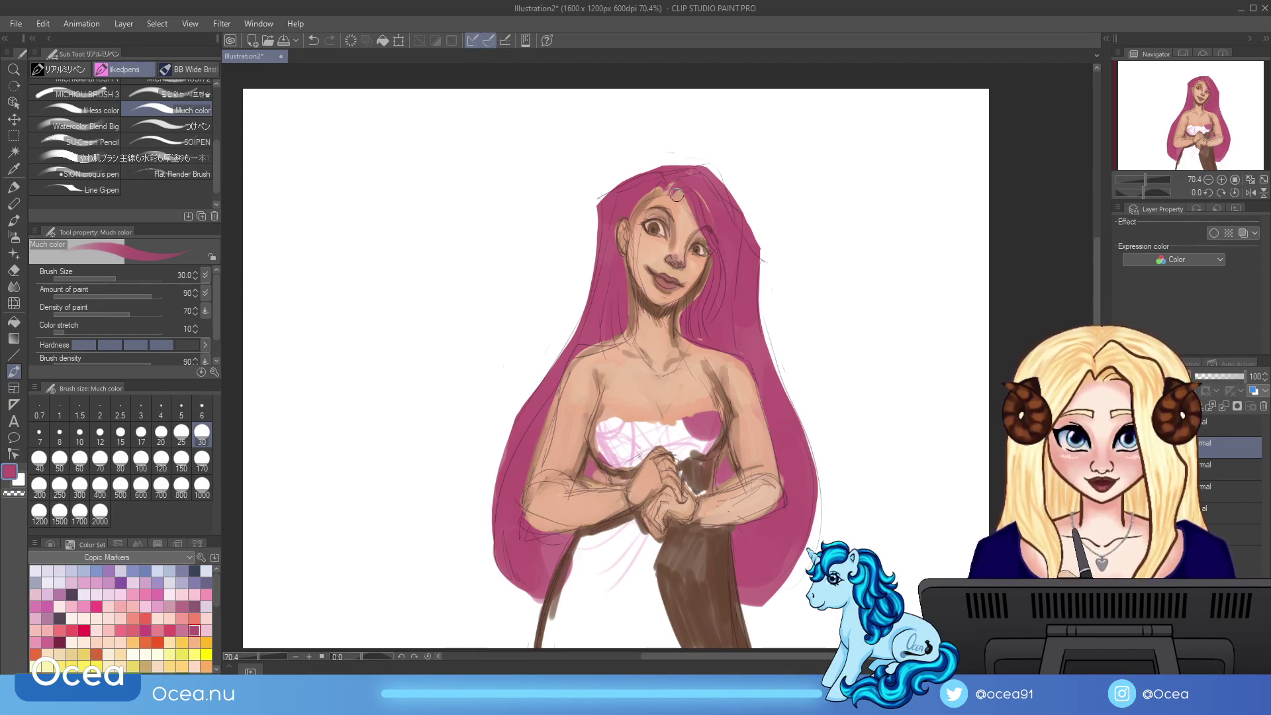
mouse_move(679, 192)
left_mouse_down()
mouse_move(710, 242)
mouse_move(661, 195)
mouse_move(637, 218)
mouse_move(647, 198)
mouse_move(637, 301)
mouse_move(635, 225)
mouse_move(648, 327)
left_mouse_up()
left_click_drag(628, 212, 621, 337)
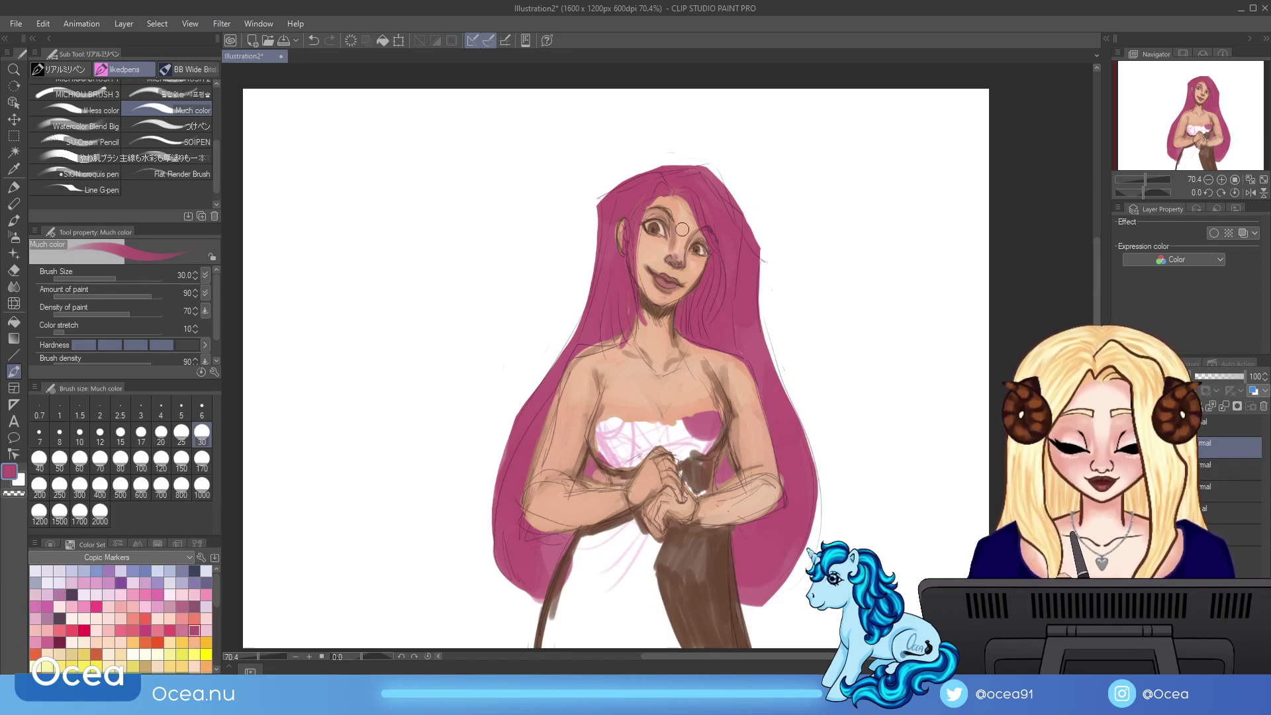
Step: Paint magenta strand ends falling from the sides of the neck onto the shoulders and collarbones
mouse_move(633, 332)
left_mouse_down()
mouse_move(655, 366)
mouse_move(627, 366)
mouse_move(641, 365)
left_mouse_up()
left_click_drag(632, 310, 648, 341)
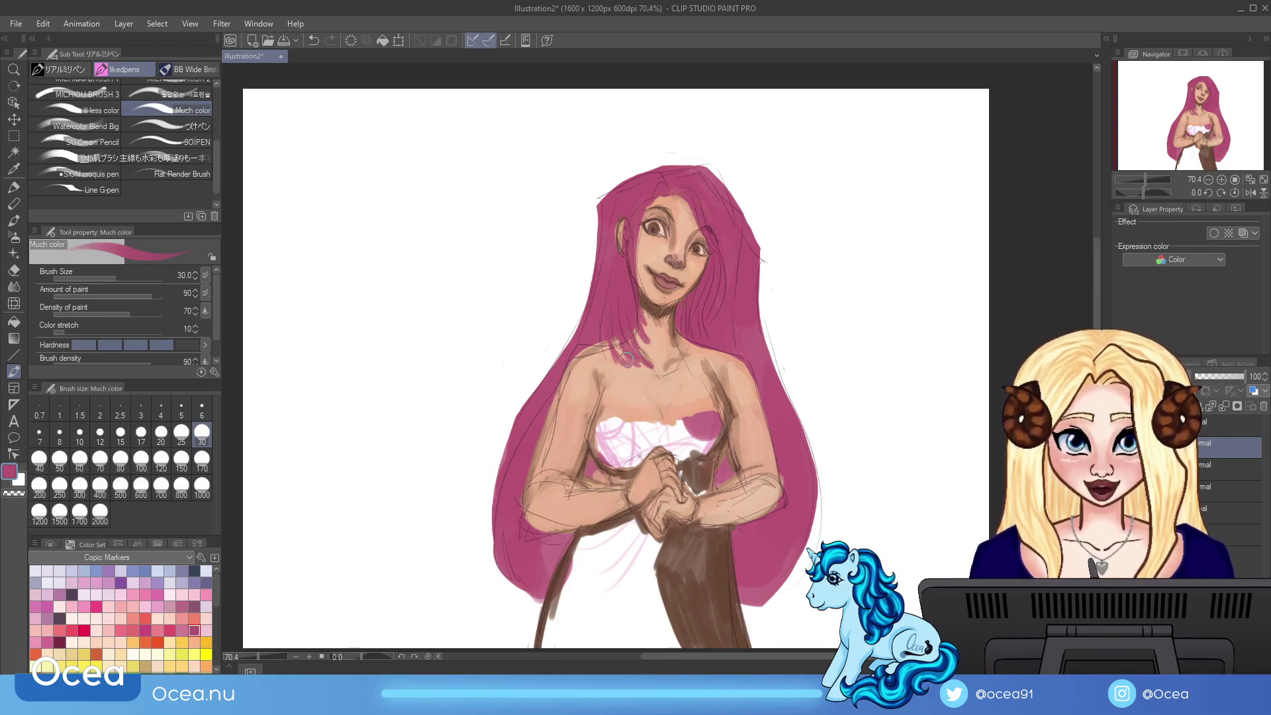
left_click_drag(616, 346, 613, 310)
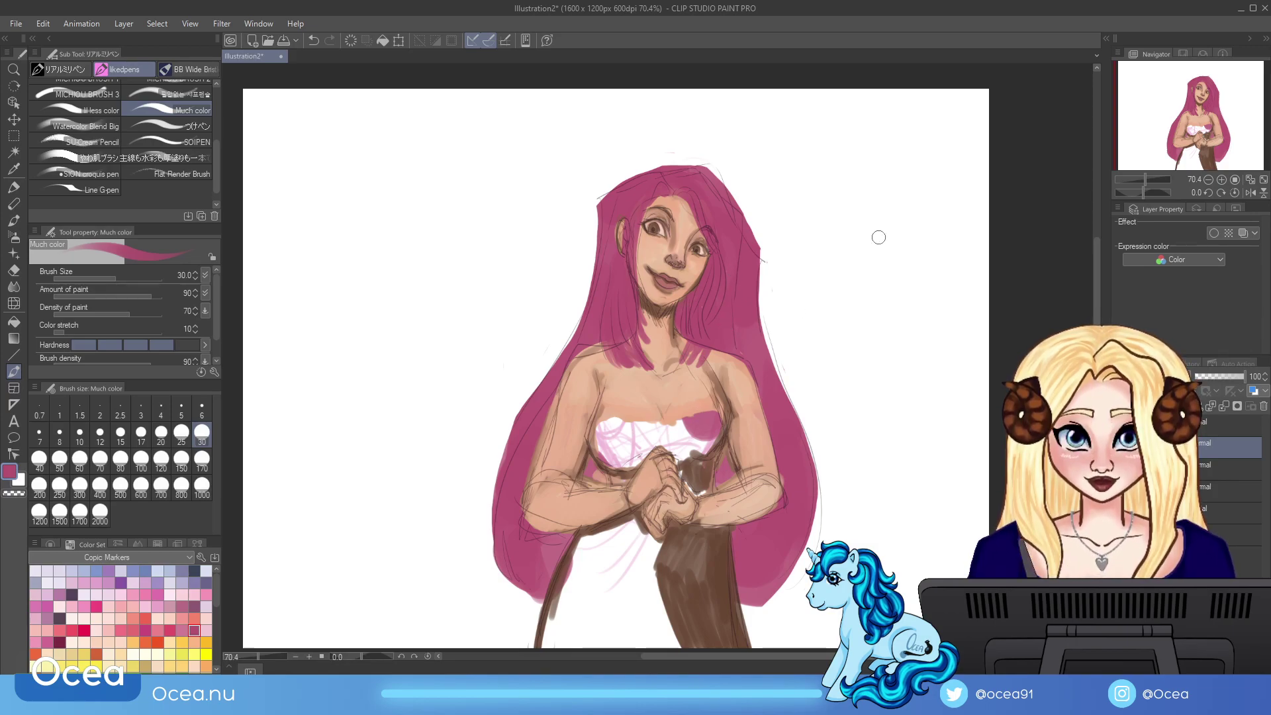
Step: Shade the hair beside the right-hand cheek and neck with long muted purple strokes
left_click_drag(1145, 179, 1152, 179)
left_click_drag(1202, 107, 1205, 94)
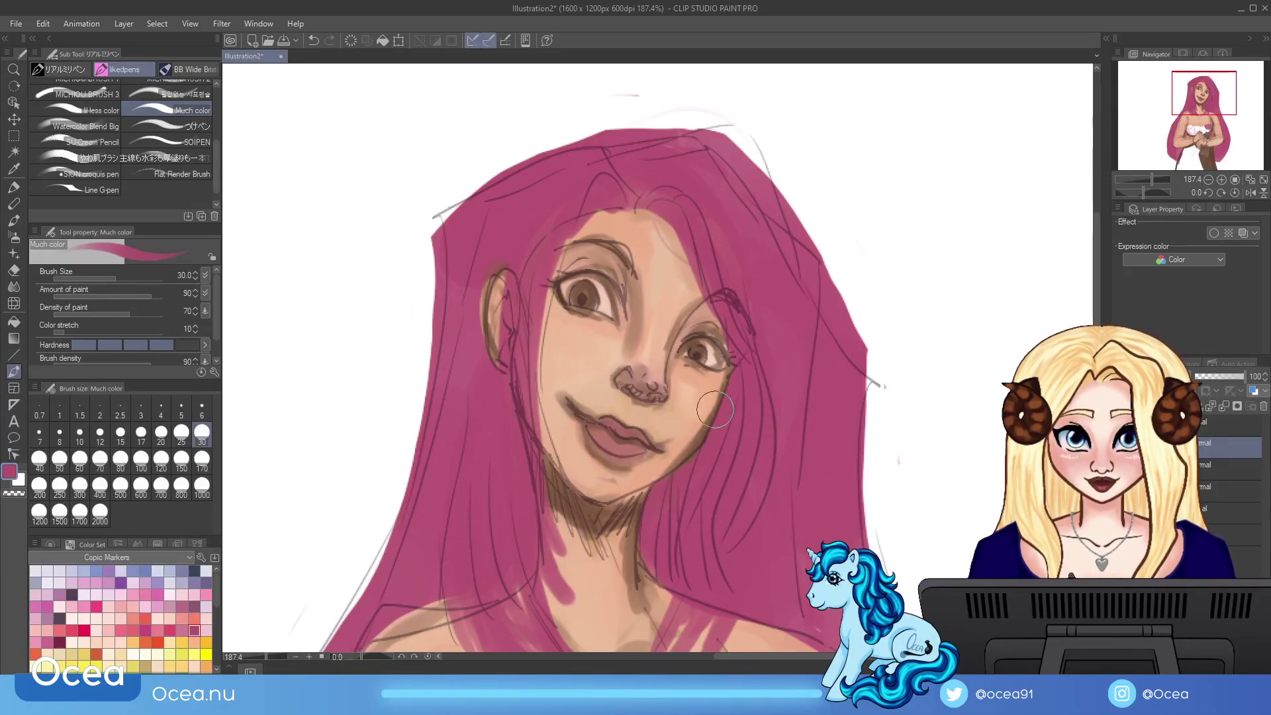
mouse_move(669, 487)
left_mouse_down()
mouse_move(660, 511)
mouse_move(656, 564)
mouse_move(654, 511)
left_mouse_up()
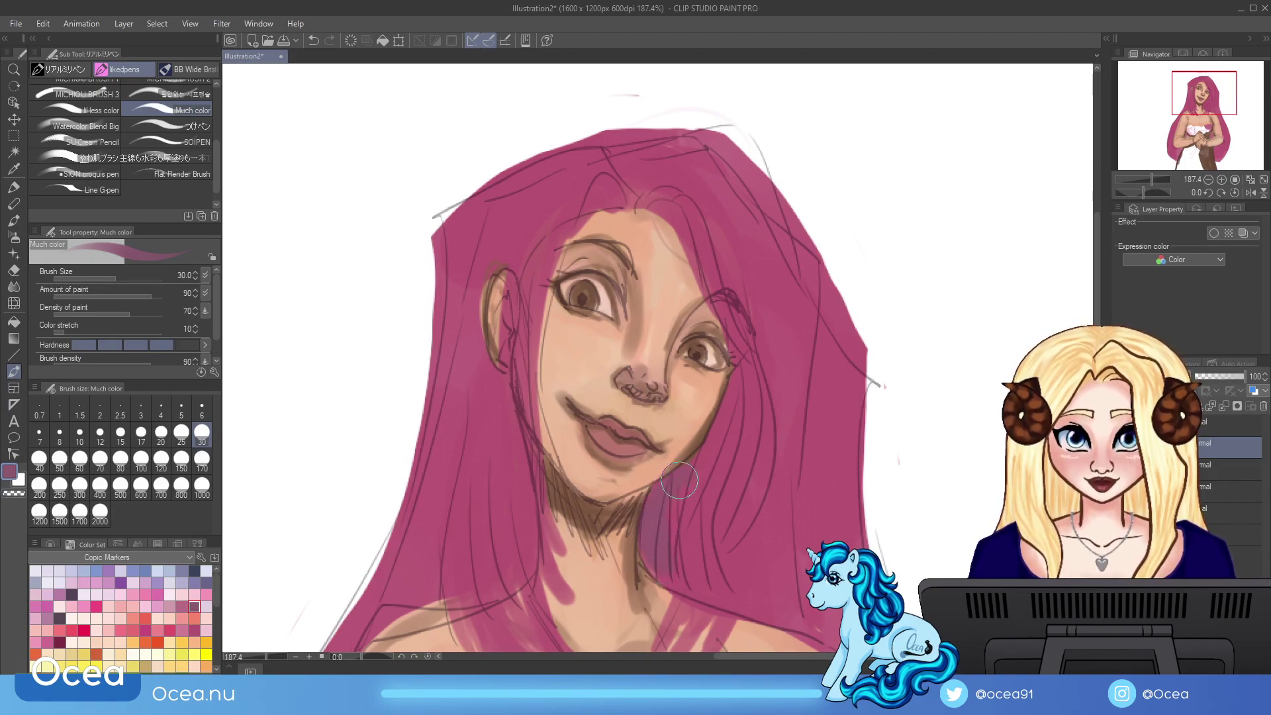
mouse_move(735, 385)
left_mouse_down()
mouse_move(651, 538)
mouse_move(654, 559)
left_mouse_up()
mouse_move(743, 409)
left_mouse_down()
mouse_move(725, 451)
mouse_move(730, 485)
left_mouse_up()
left_click_drag(747, 382, 738, 477)
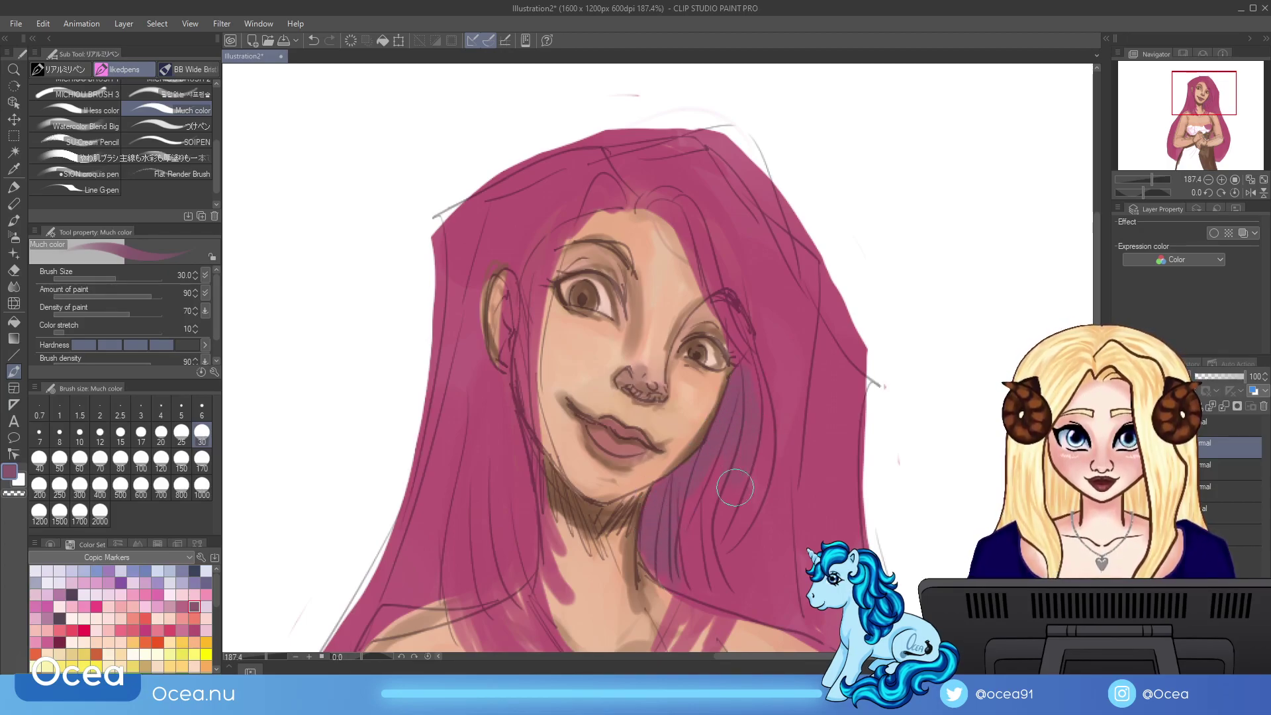
left_click_drag(699, 519, 699, 589)
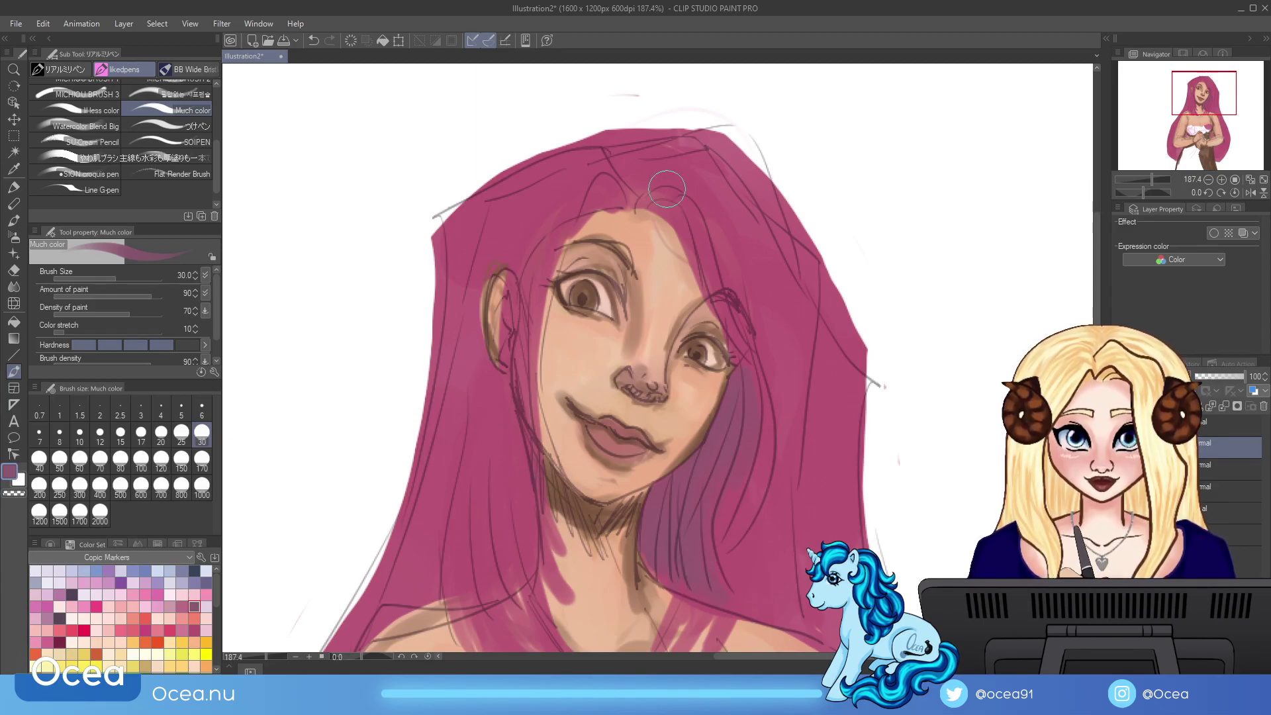
Step: Shade the hairline above the forehead in muted purple and hide the line sketch layer
left_click_drag(604, 200, 579, 227)
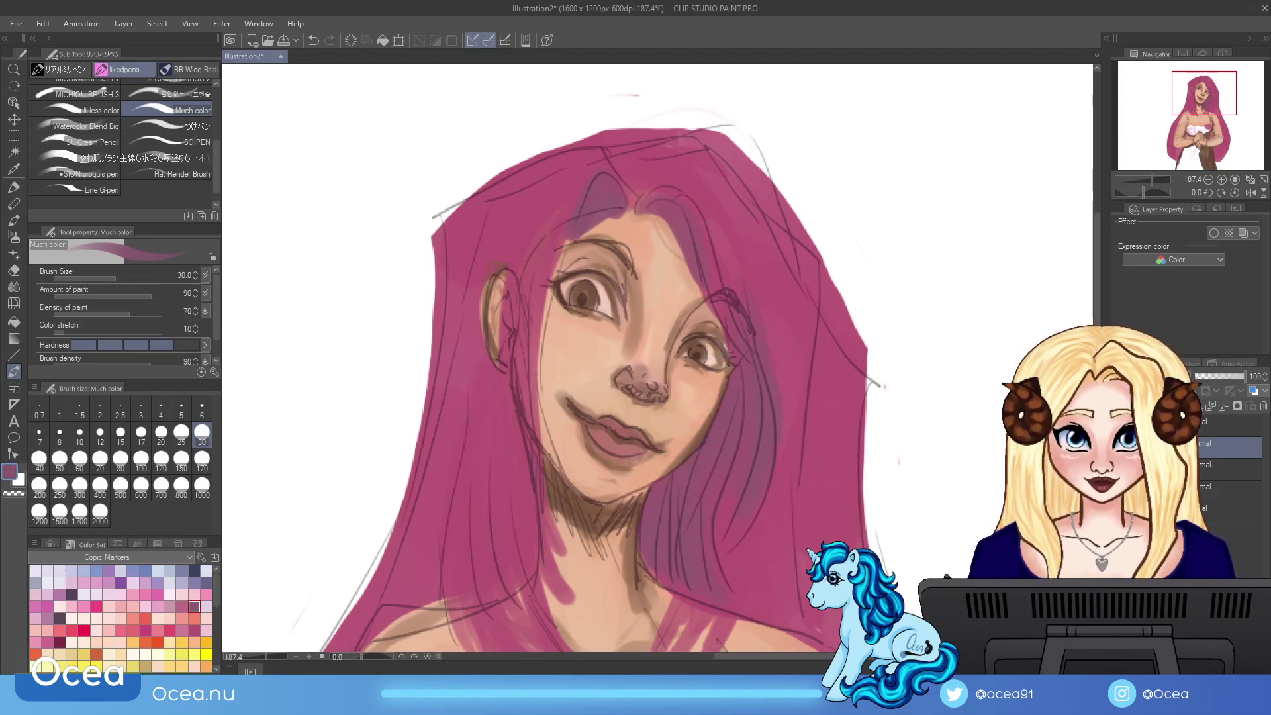
left_click(1120, 426)
left_click_drag(1151, 180, 1148, 179)
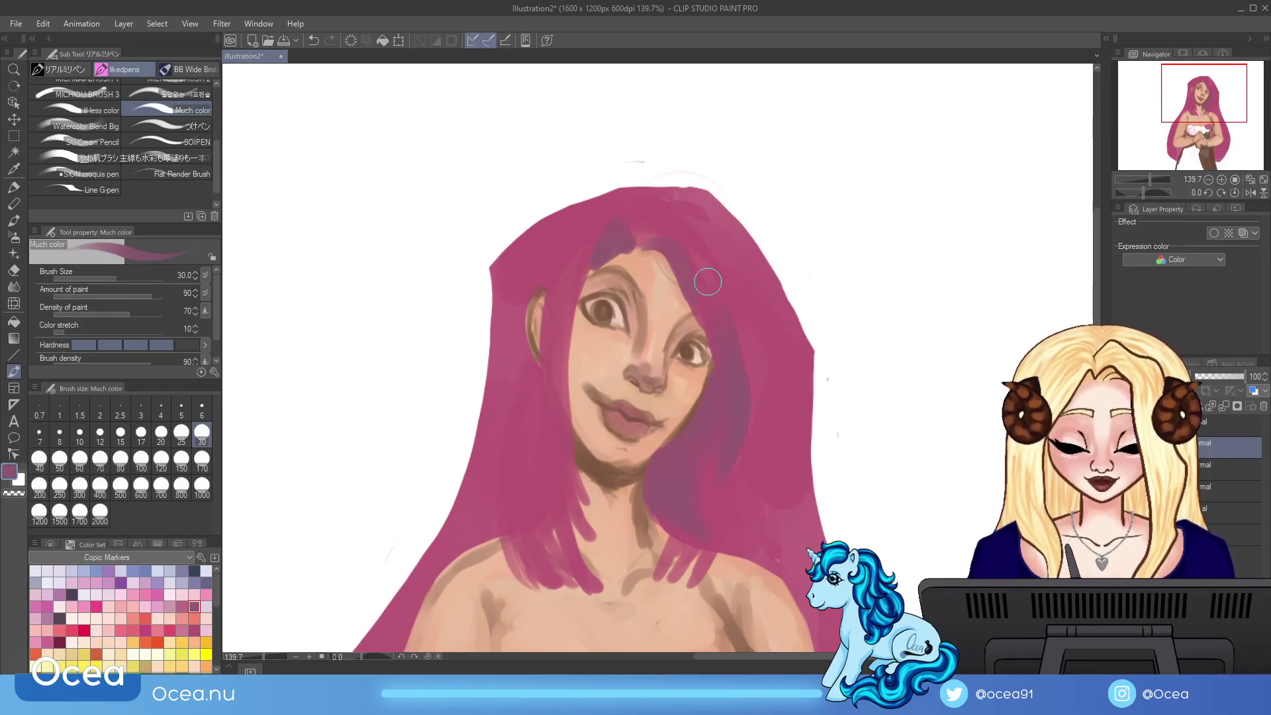
Step: Paint thin muted purple strands at brush size 6 along the hairline and down the left-hand side of the face to the collarbone
left_click(202, 406)
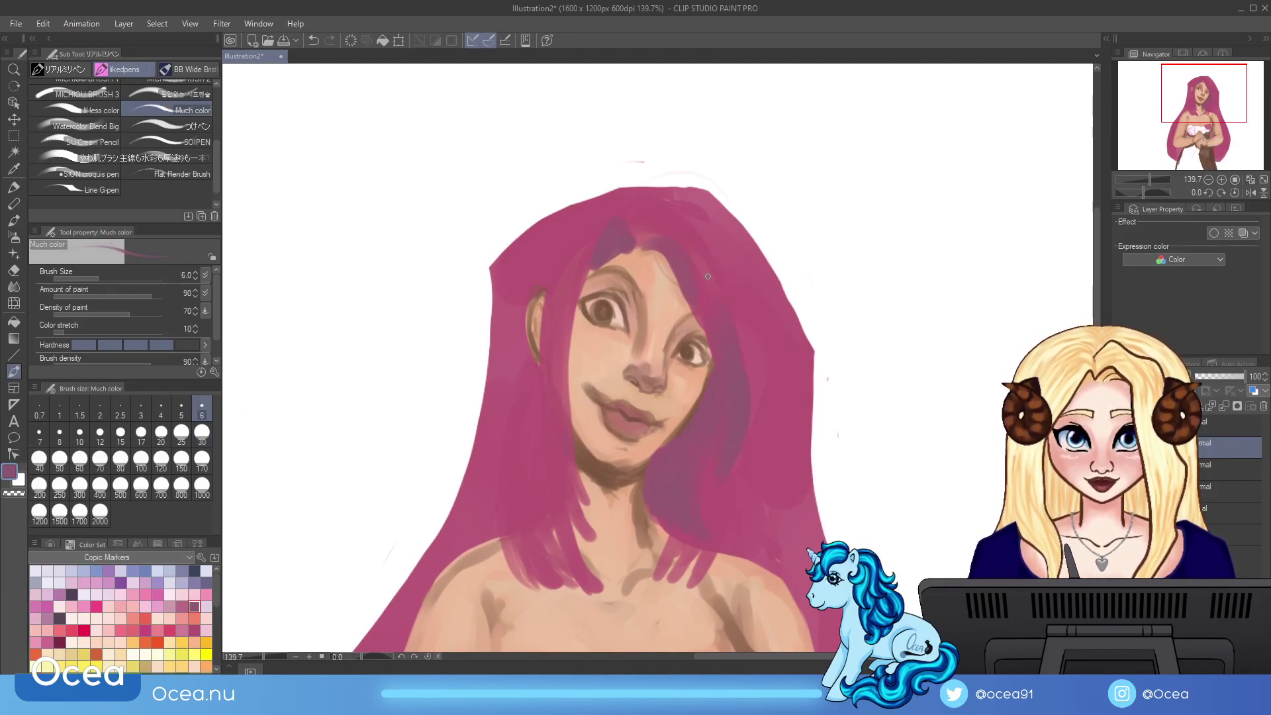
left_click_drag(652, 250, 706, 343)
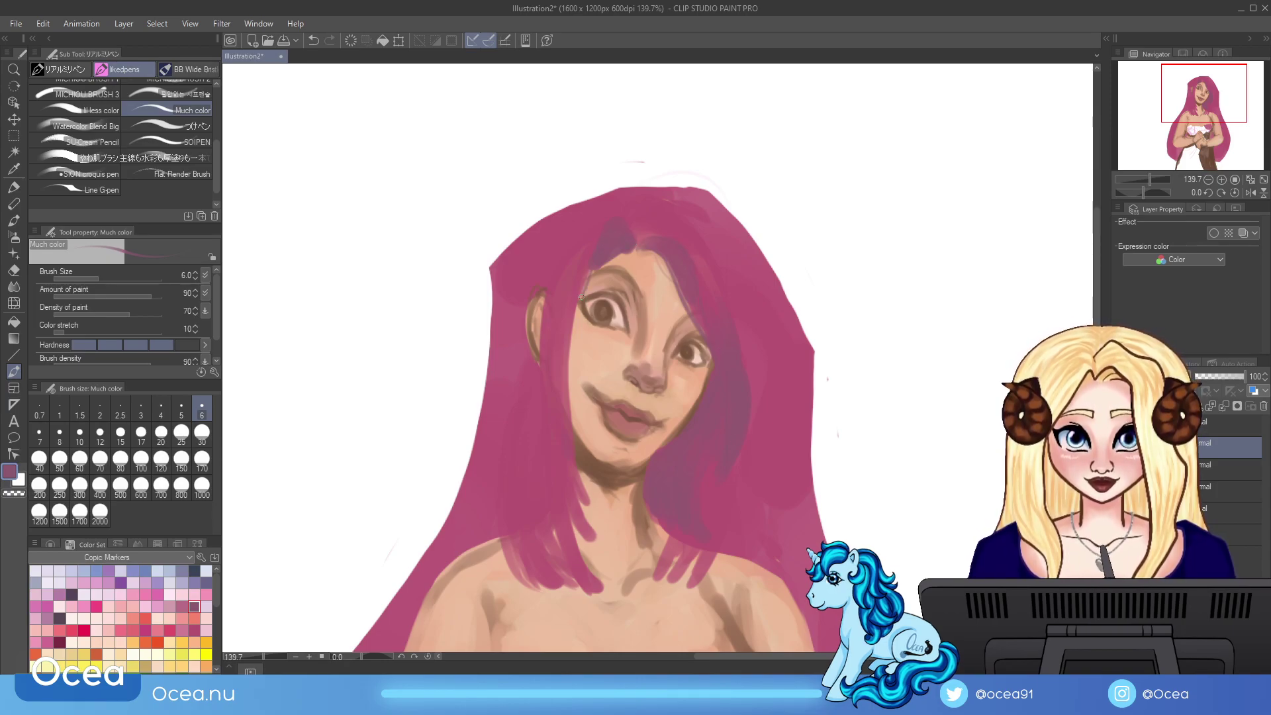
left_click_drag(584, 285, 569, 411)
left_click_drag(573, 471, 589, 571)
mouse_move(582, 524)
left_mouse_down()
mouse_move(583, 500)
mouse_move(614, 611)
left_mouse_up()
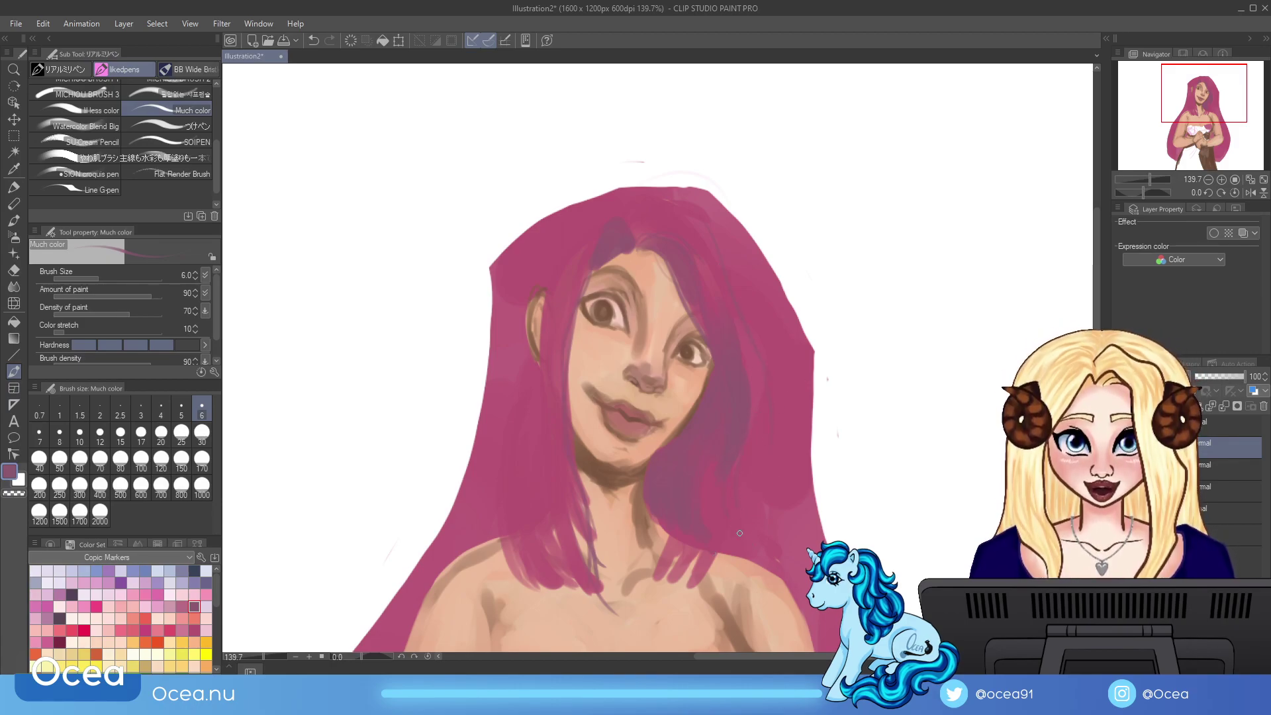
Step: Erase the strand ends over the right-hand collarbone and refine the hair edge along that shoulder in muted purple
mouse_move(653, 560)
left_mouse_down()
mouse_move(692, 583)
mouse_move(696, 566)
mouse_move(669, 545)
mouse_move(713, 569)
mouse_move(668, 590)
left_mouse_up()
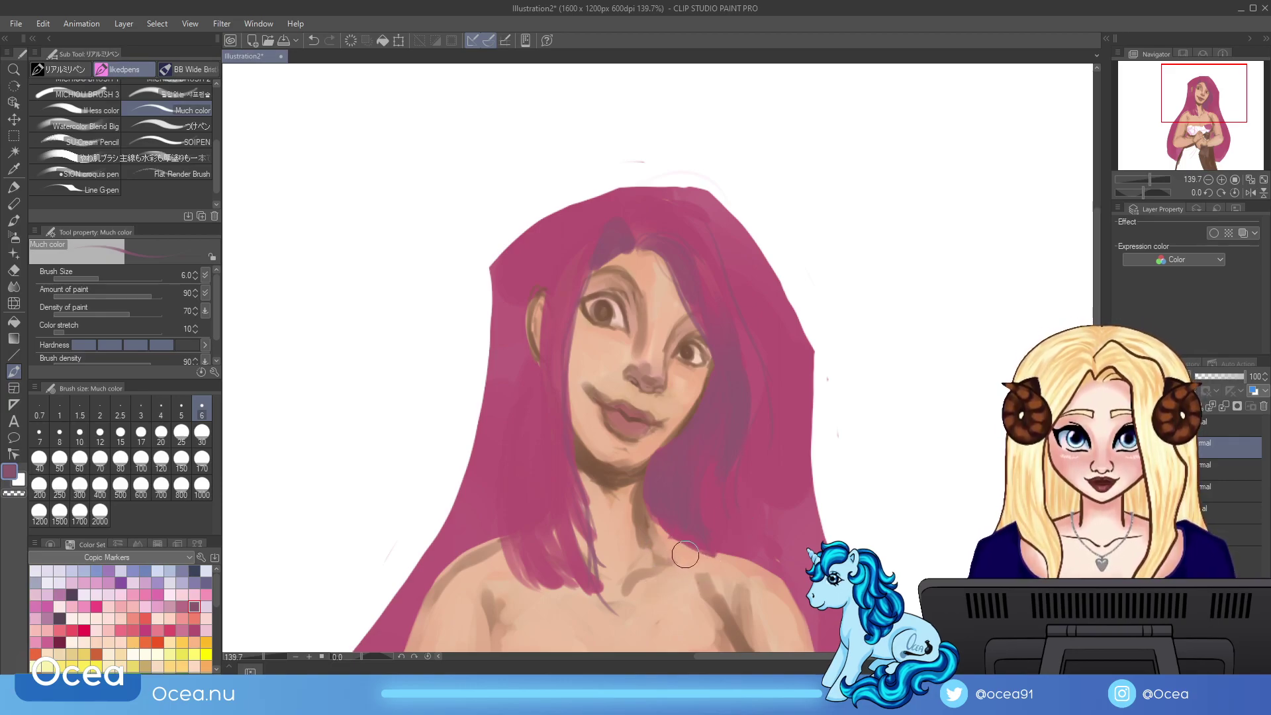
mouse_move(700, 546)
left_mouse_down()
mouse_move(741, 558)
mouse_move(726, 557)
left_mouse_up()
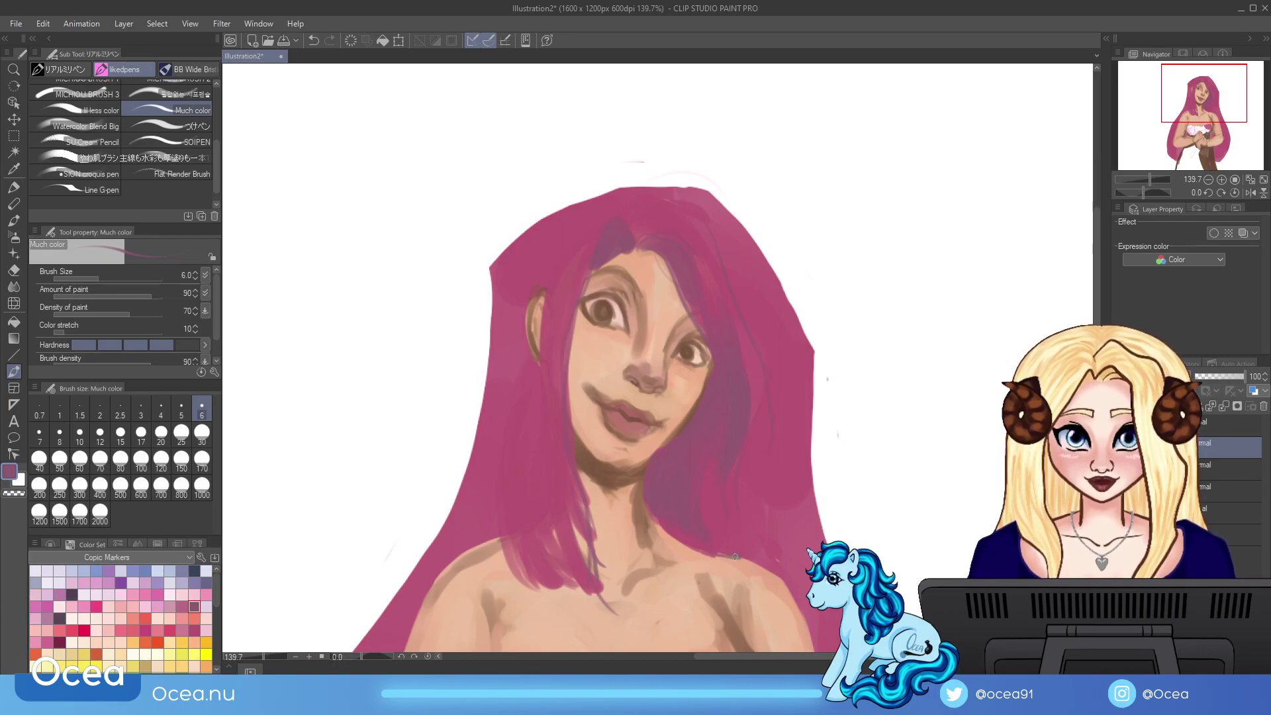
left_click_drag(667, 529, 704, 556)
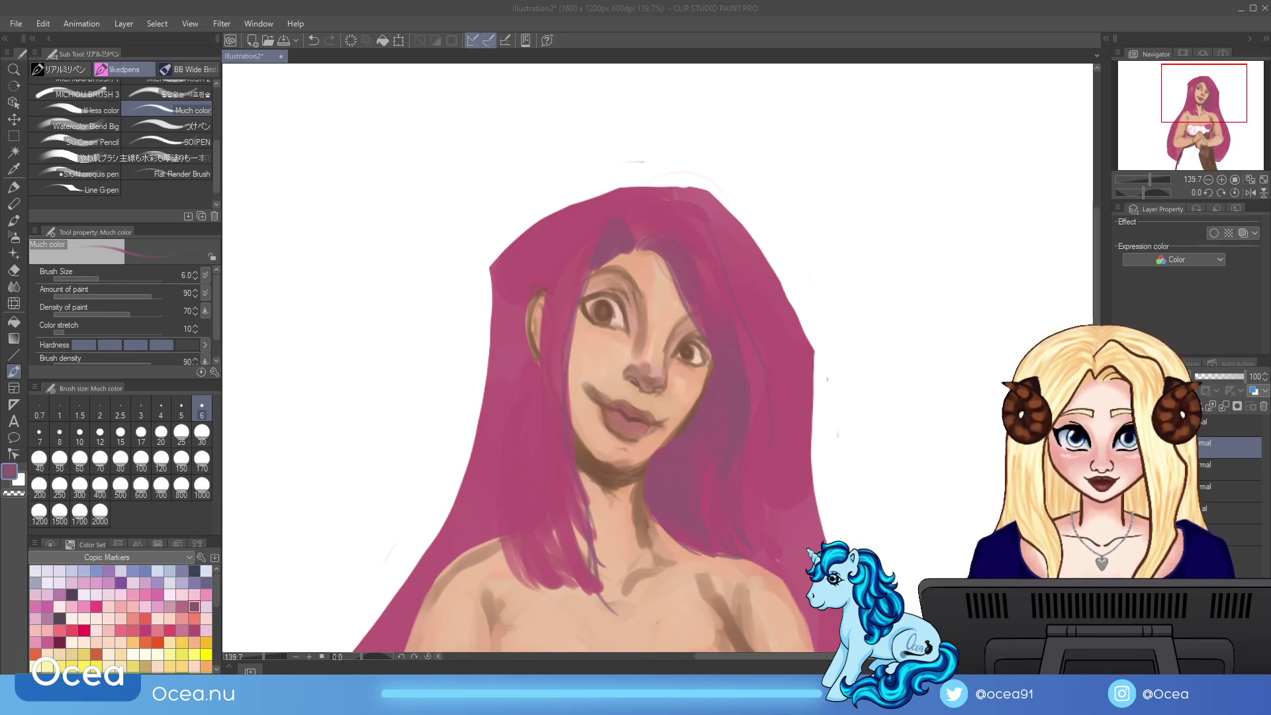
Step: Add fine muted purple strokes down the left-hand side of the face and along the hairline at the parting
key("alt+Tab")
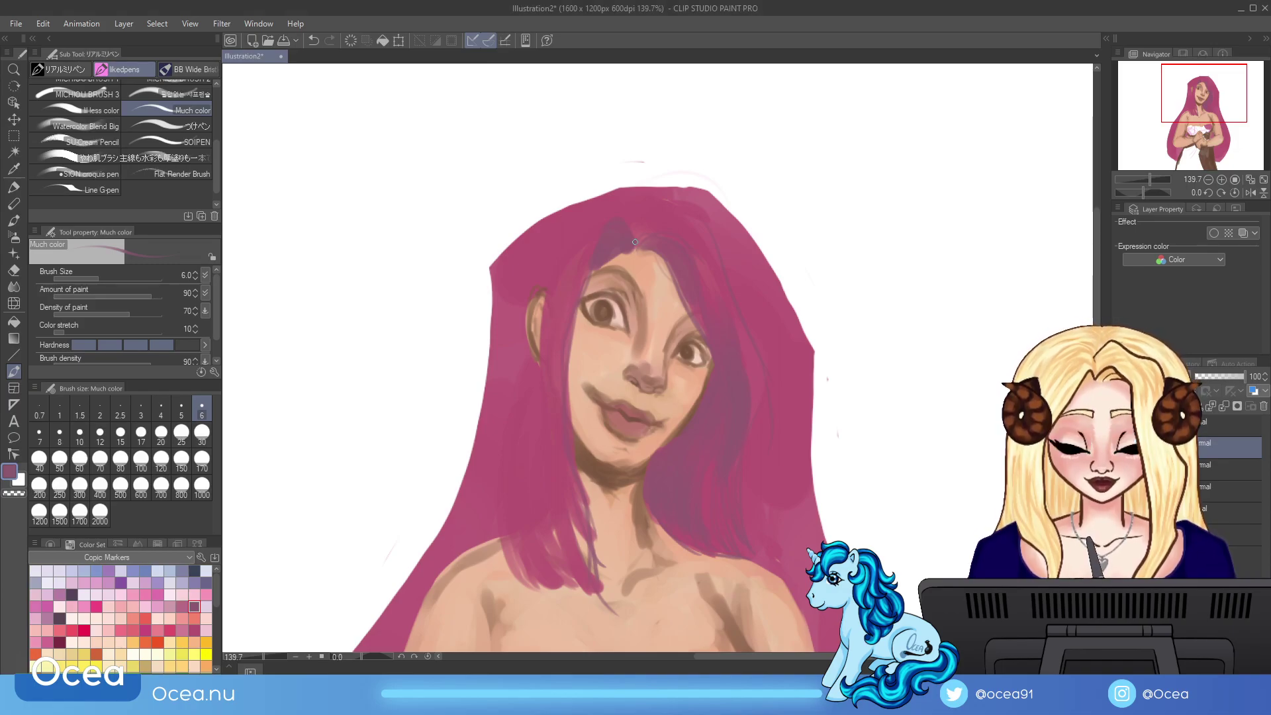
mouse_move(588, 290)
left_mouse_down()
mouse_move(569, 361)
mouse_move(592, 531)
left_mouse_up()
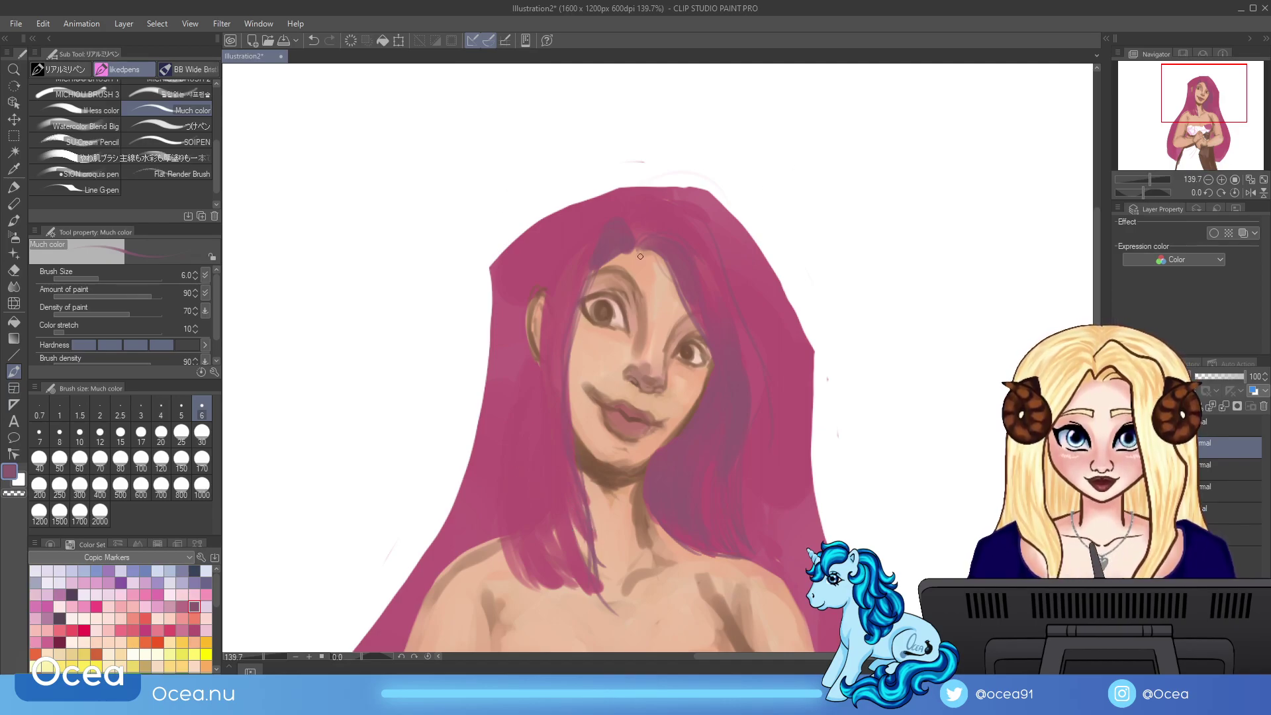
left_click_drag(646, 250, 667, 266)
left_click_drag(624, 272, 639, 289)
Step: Paint thin bright pink strands from the parting down both sides of the face to the hair ends on the shoulders
left_click(96, 606)
left_click_drag(645, 245, 676, 284)
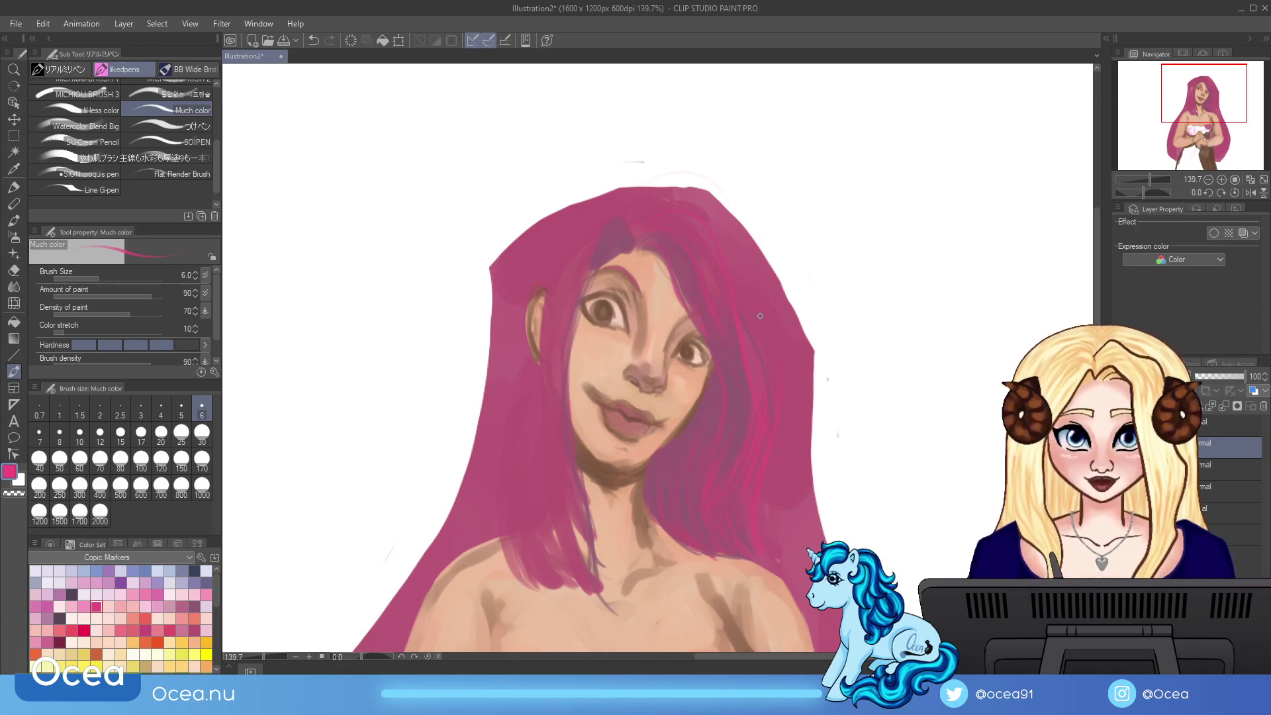
left_click_drag(609, 244, 564, 343)
left_click_drag(576, 489, 599, 563)
left_click_drag(564, 464, 588, 567)
left_click_drag(572, 520, 591, 571)
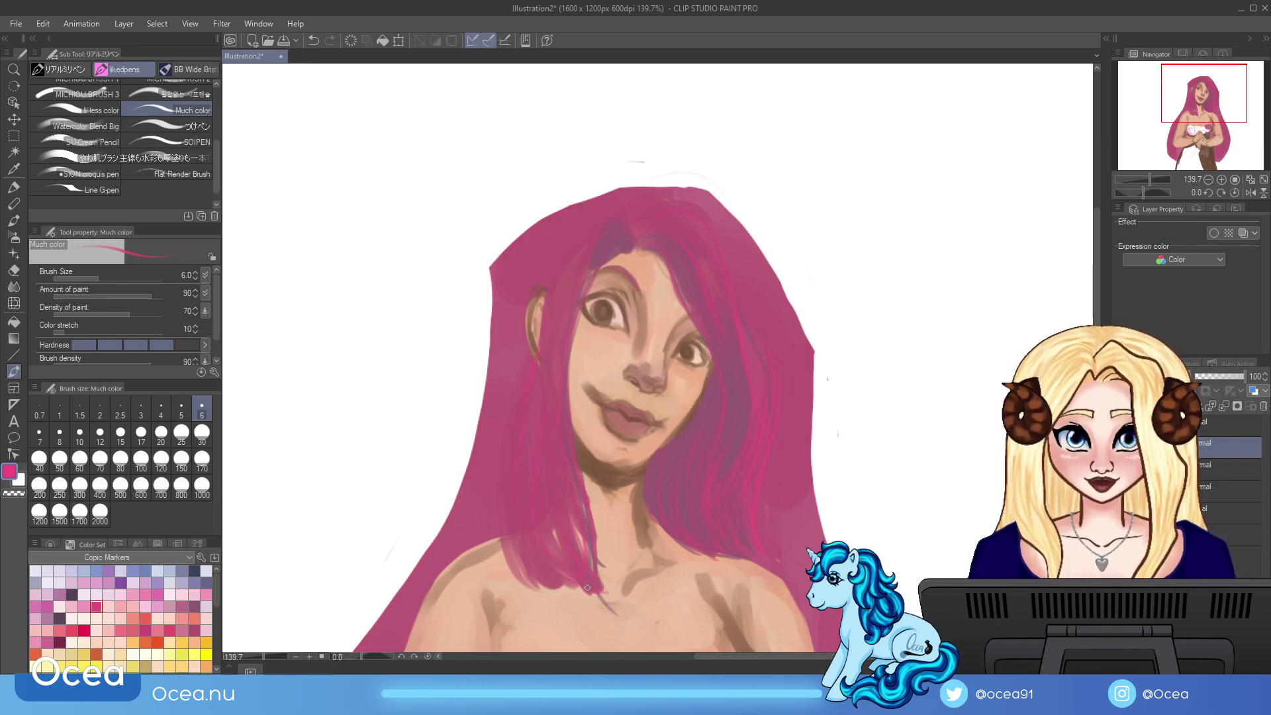
left_click_drag(566, 593, 500, 539)
left_click_drag(528, 582, 500, 538)
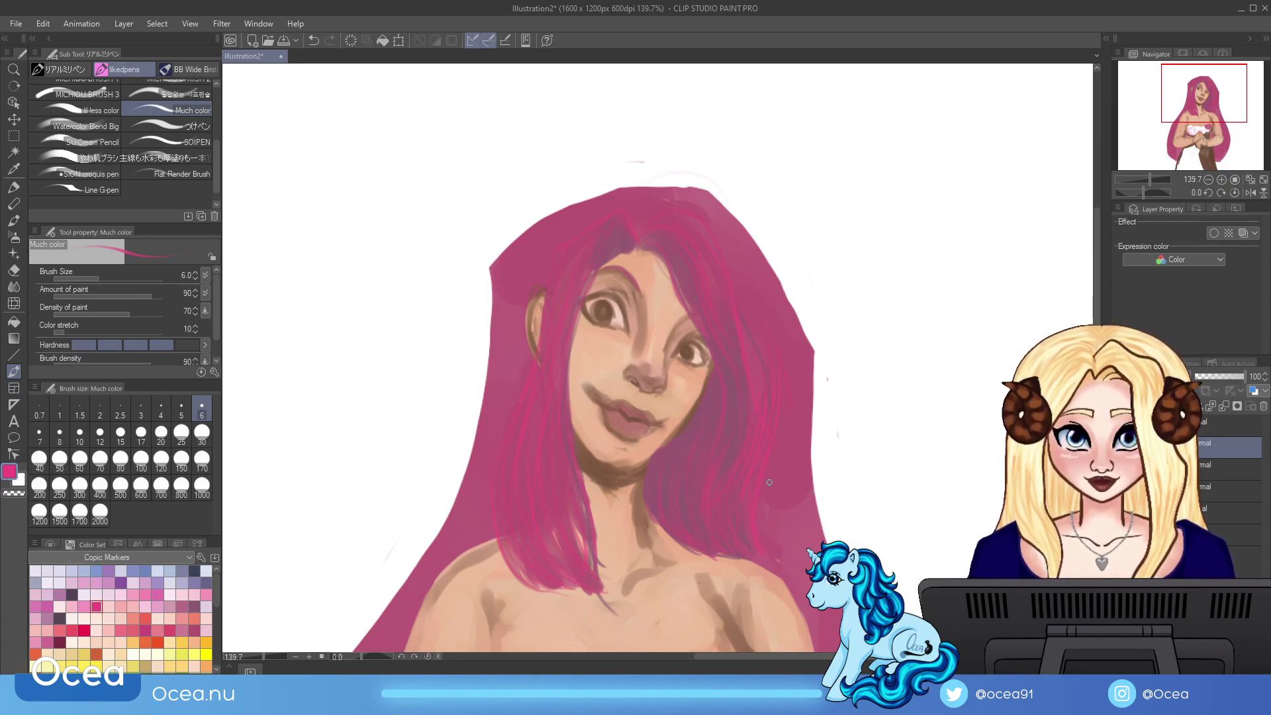
left_click_drag(1150, 178, 1150, 177)
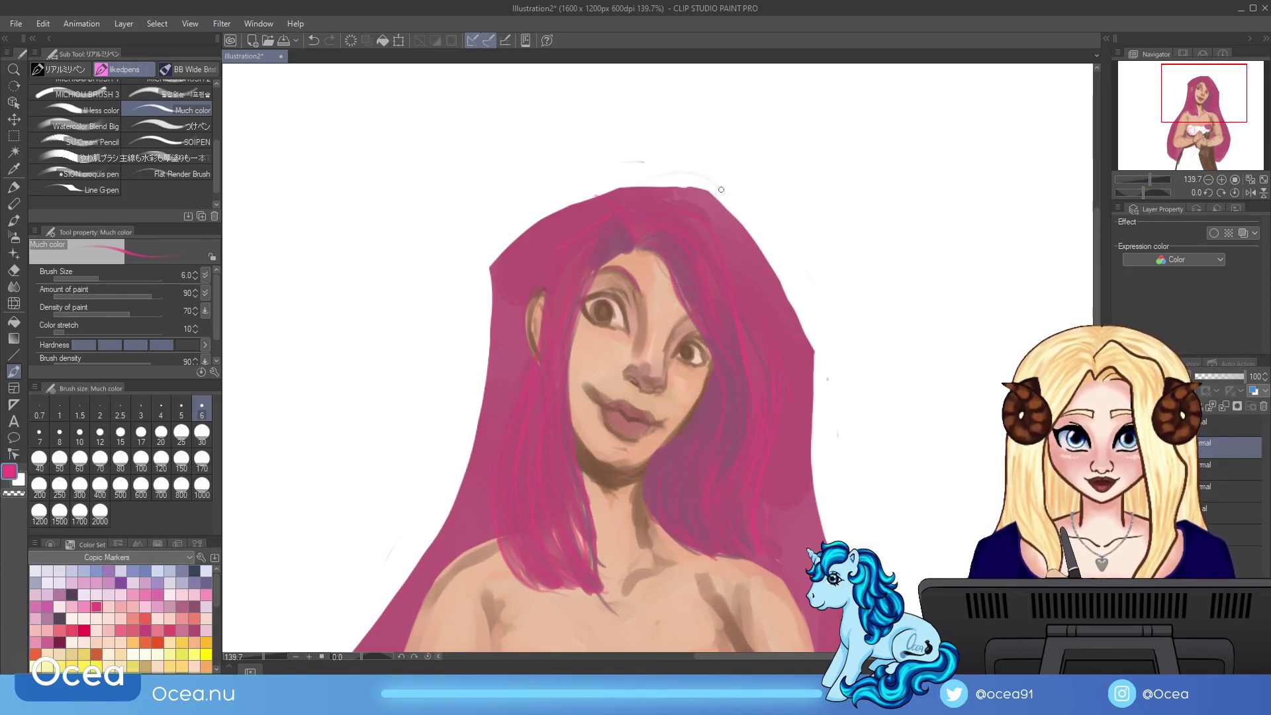
Step: Select the lower hair layer, sample muted purple, and hide the leftover sketch lines around the head
left_click(1231, 492)
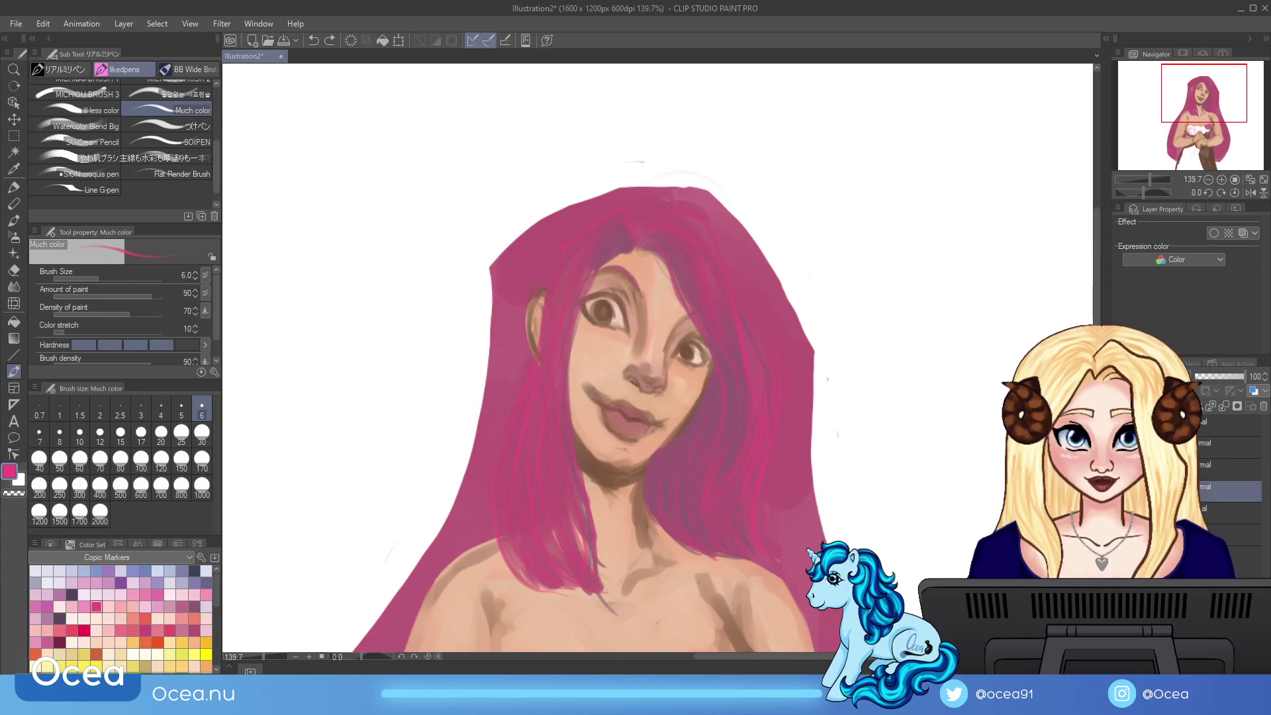
left_click_drag(638, 241, 645, 236)
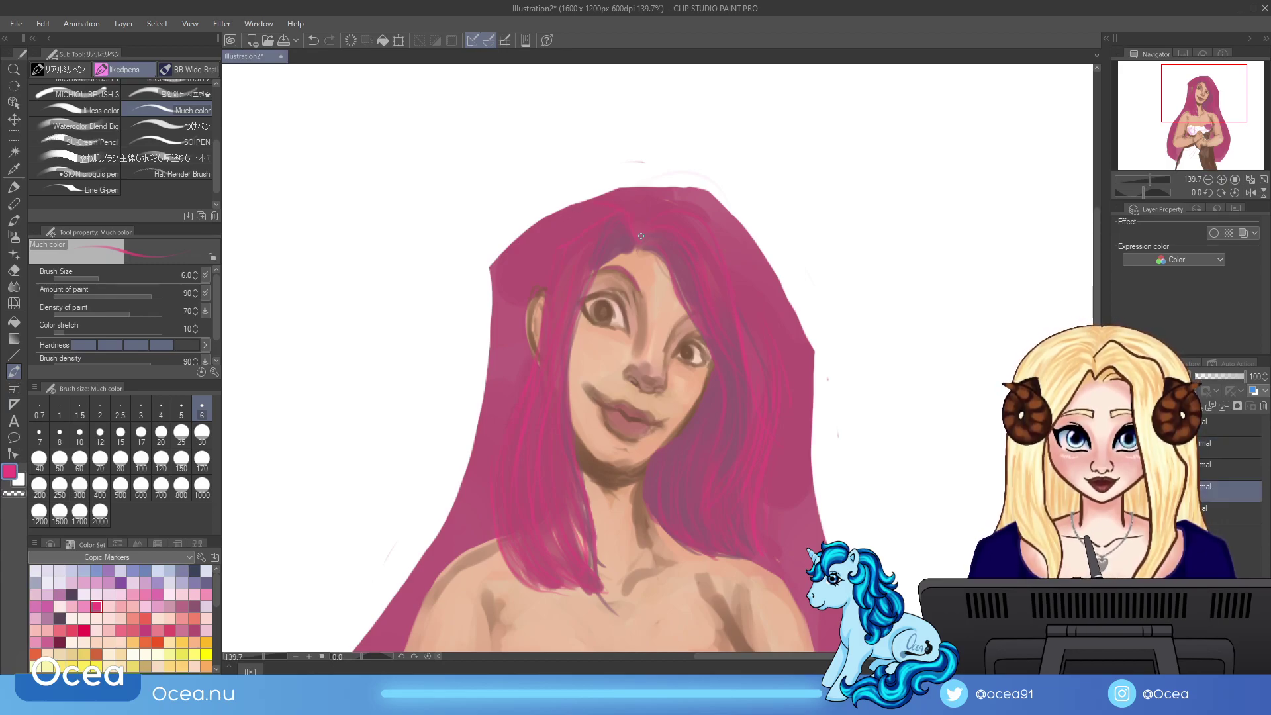
left_click(707, 407, "alt")
left_click(1120, 491)
left_click(1120, 491)
left_click(1119, 470)
left_click(1120, 470)
left_click(1120, 491)
key("ctrl+y")
key("ctrl+z")
key("ctrl+y")
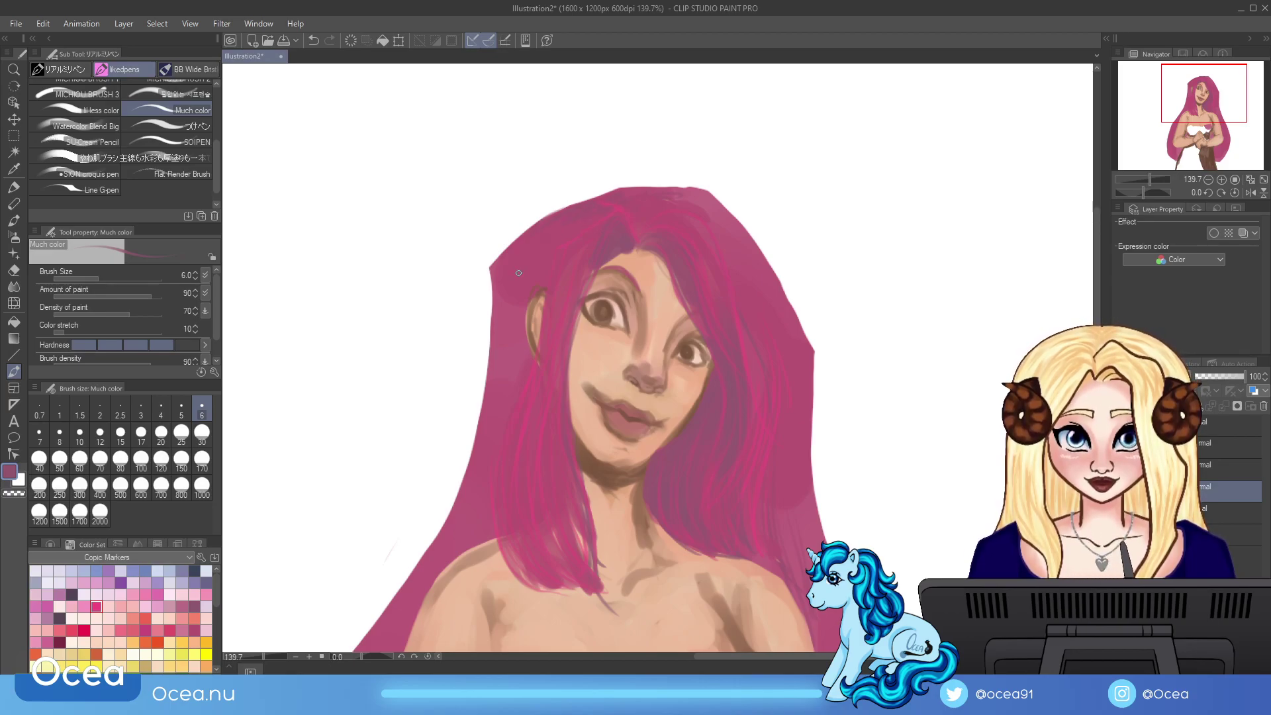
Step: Paint thin muted purple strands along the crown and the outer hair edges on both sides down to the shoulders
left_click_drag(576, 206, 515, 245)
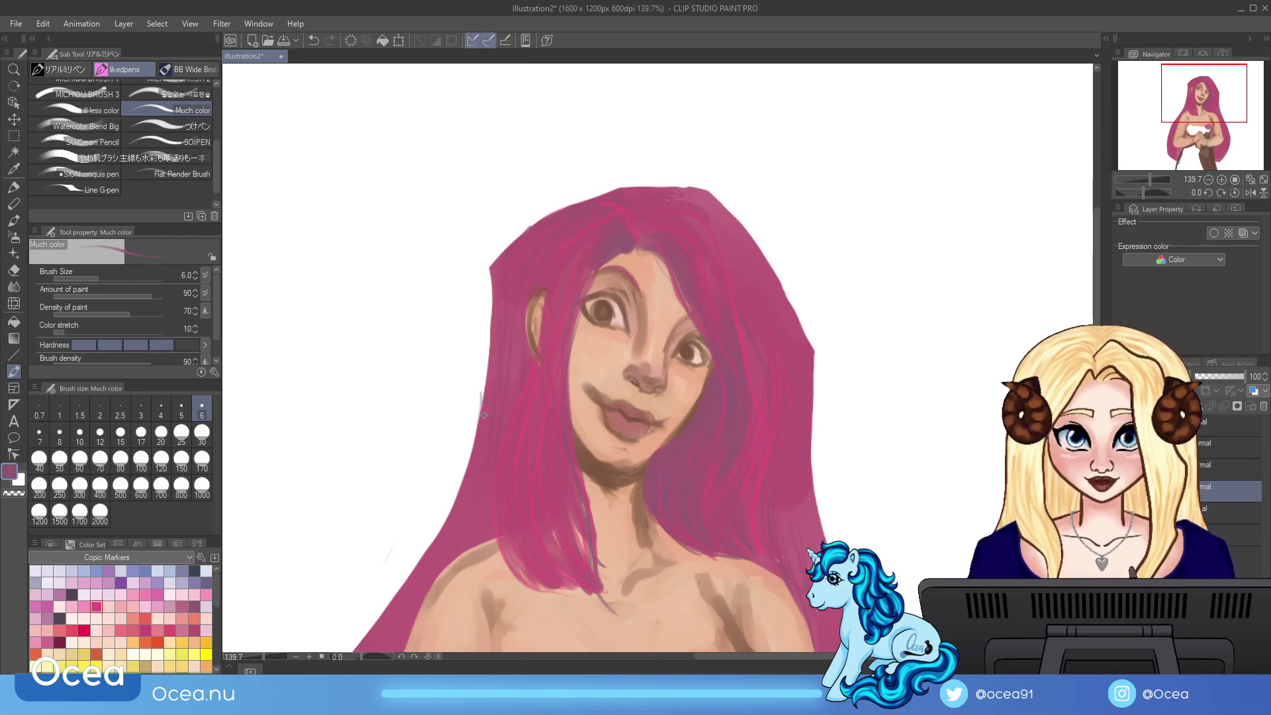
left_click_drag(491, 322, 471, 462)
left_click_drag(485, 365, 464, 478)
left_click_drag(490, 335, 482, 408)
left_click_drag(490, 284, 468, 474)
left_click_drag(814, 394, 827, 542)
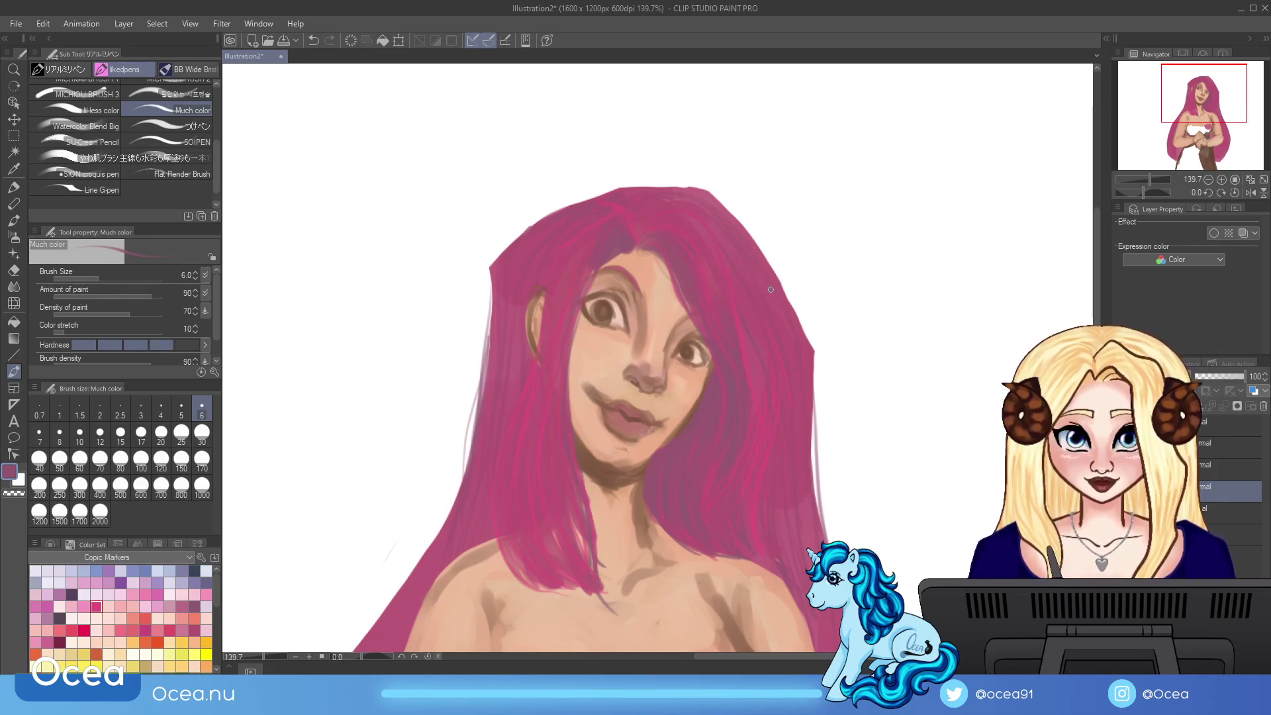
Step: Extend thin muted purple strands along the outer edges and lower ends of the long hair beside both arms
left_click_drag(1150, 179, 1147, 178)
left_click_drag(1172, 114, 1166, 131)
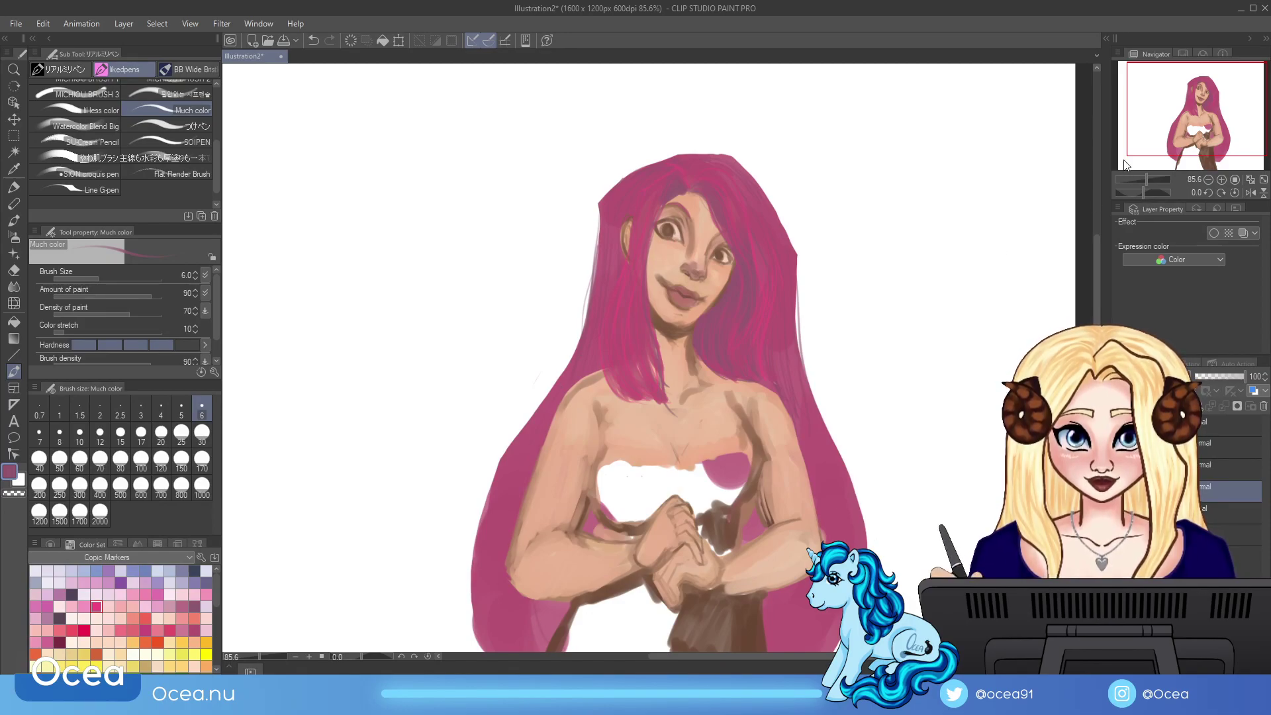
left_click_drag(1136, 152, 1125, 170)
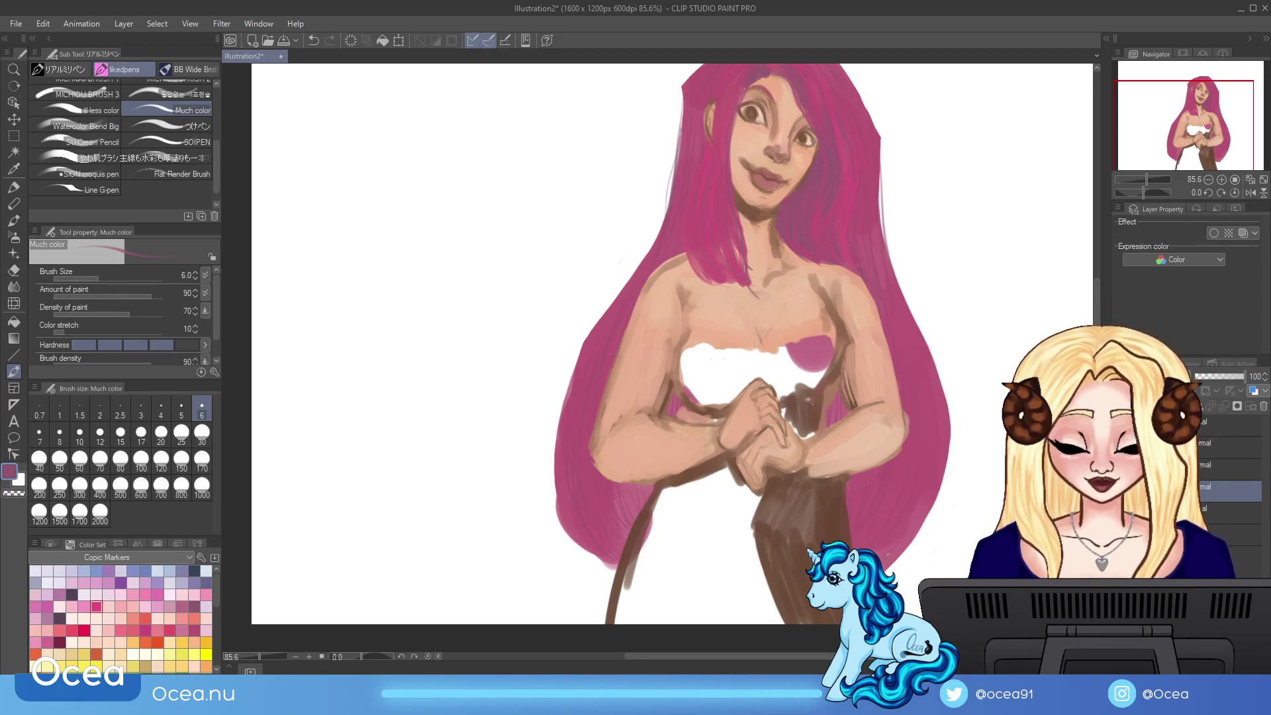
left_click_drag(904, 292, 953, 477)
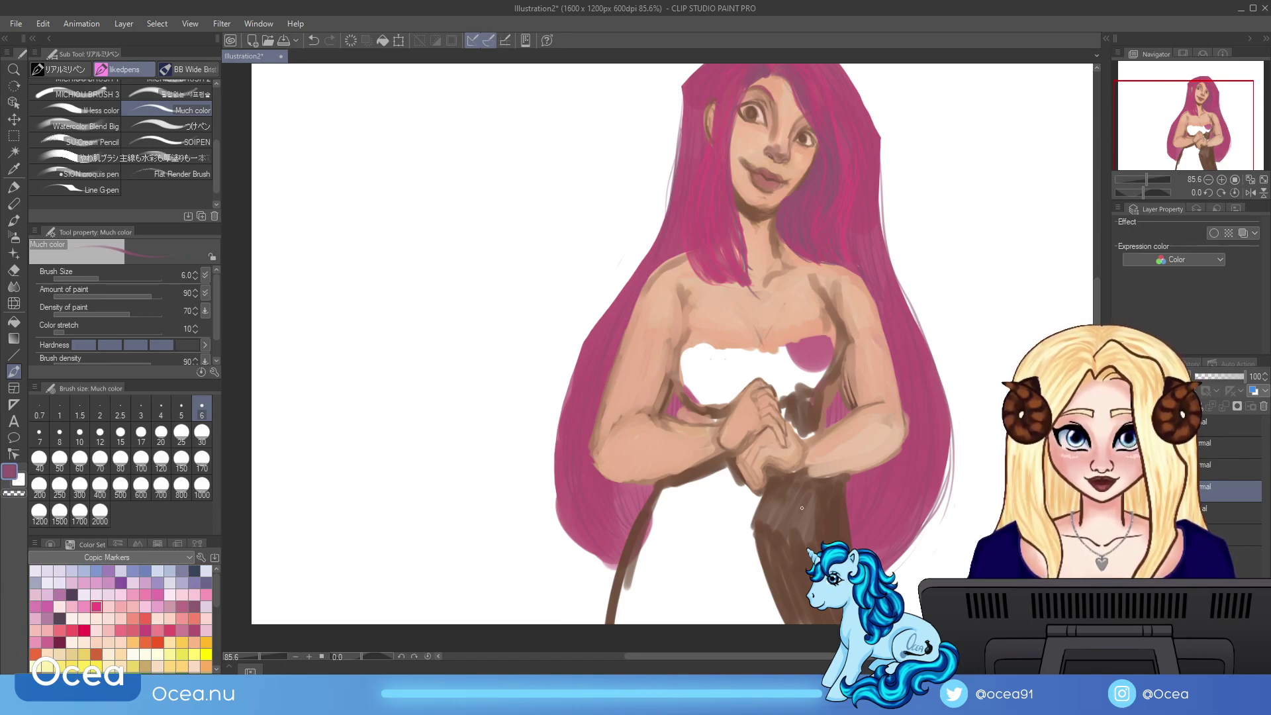
left_click_drag(553, 501, 615, 570)
left_click_drag(555, 460, 554, 508)
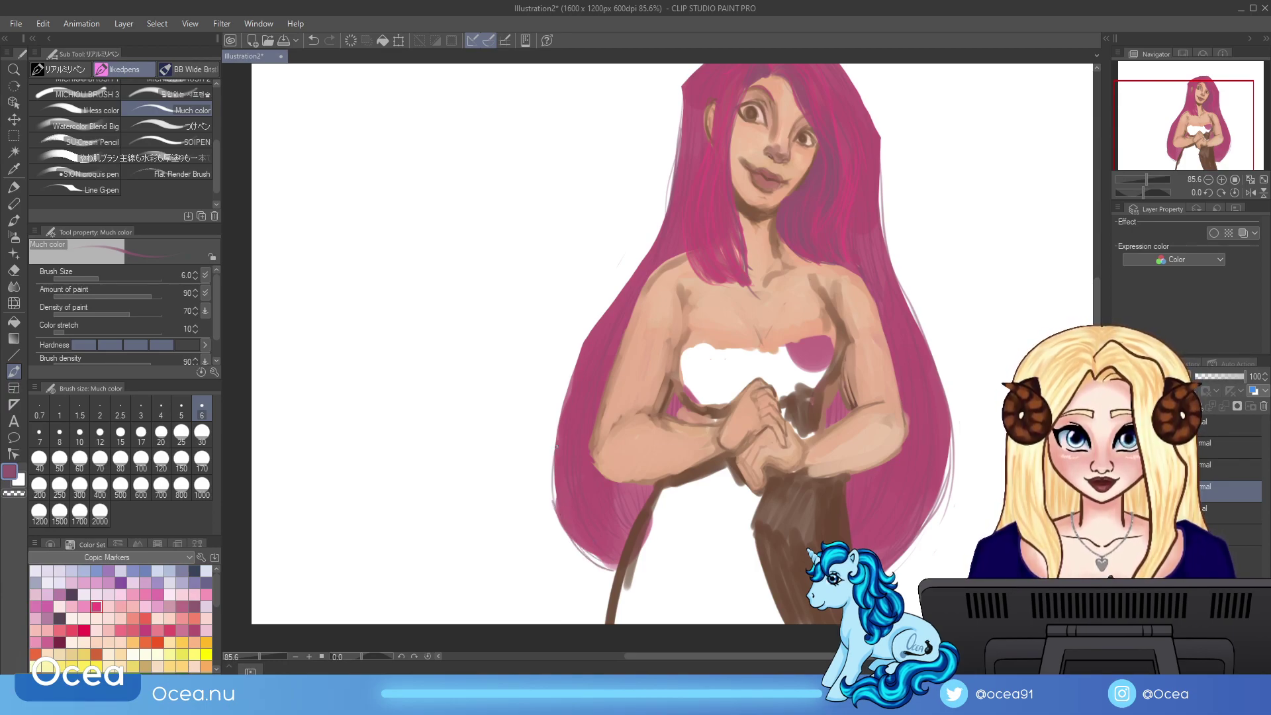
left_click_drag(561, 410, 554, 500)
mouse_move(577, 363)
left_mouse_down()
mouse_move(563, 533)
mouse_move(620, 573)
left_mouse_up()
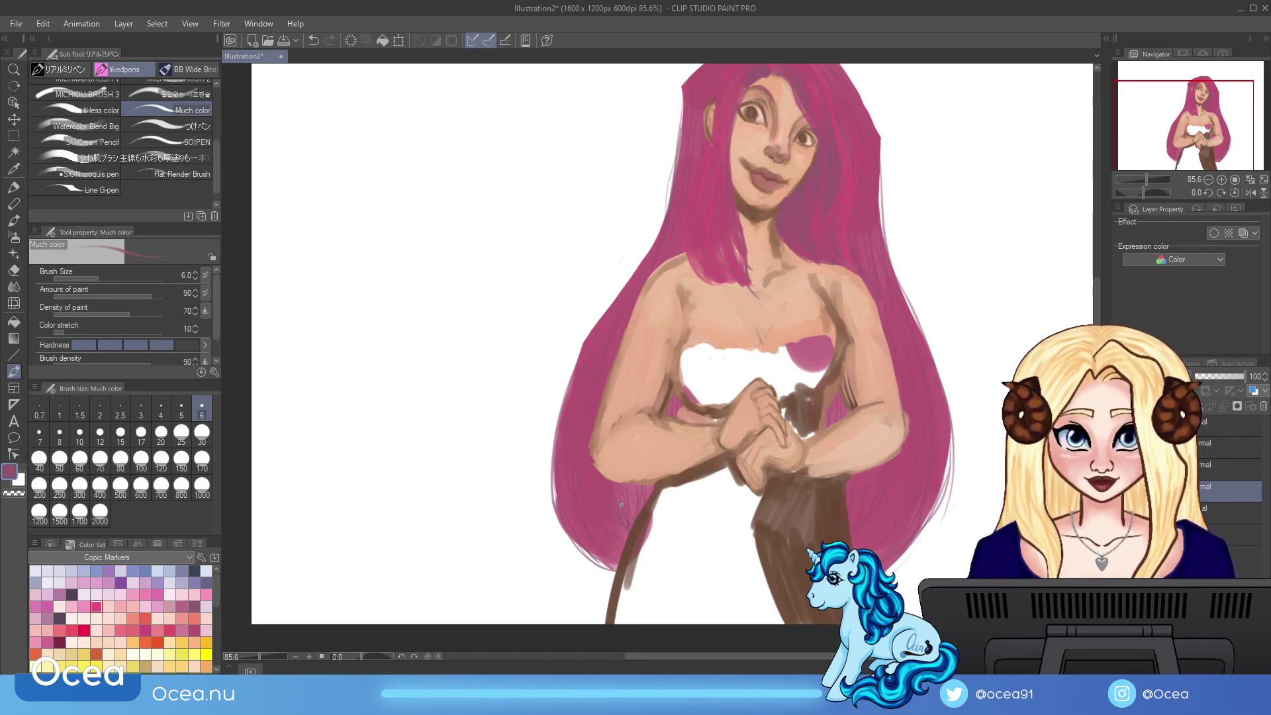
left_click_drag(632, 493, 637, 524)
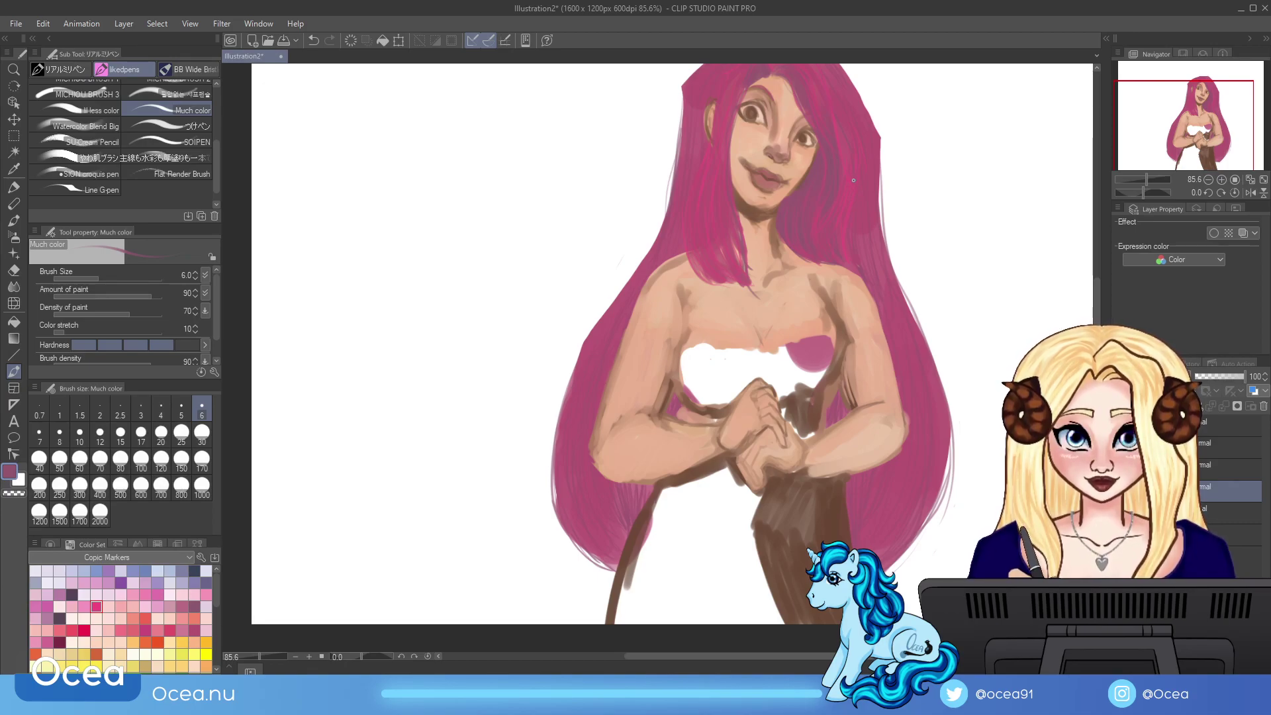
Step: Paint bright pink strands through the long hair, over the crown and down the right-hand outer edge
left_click(97, 605)
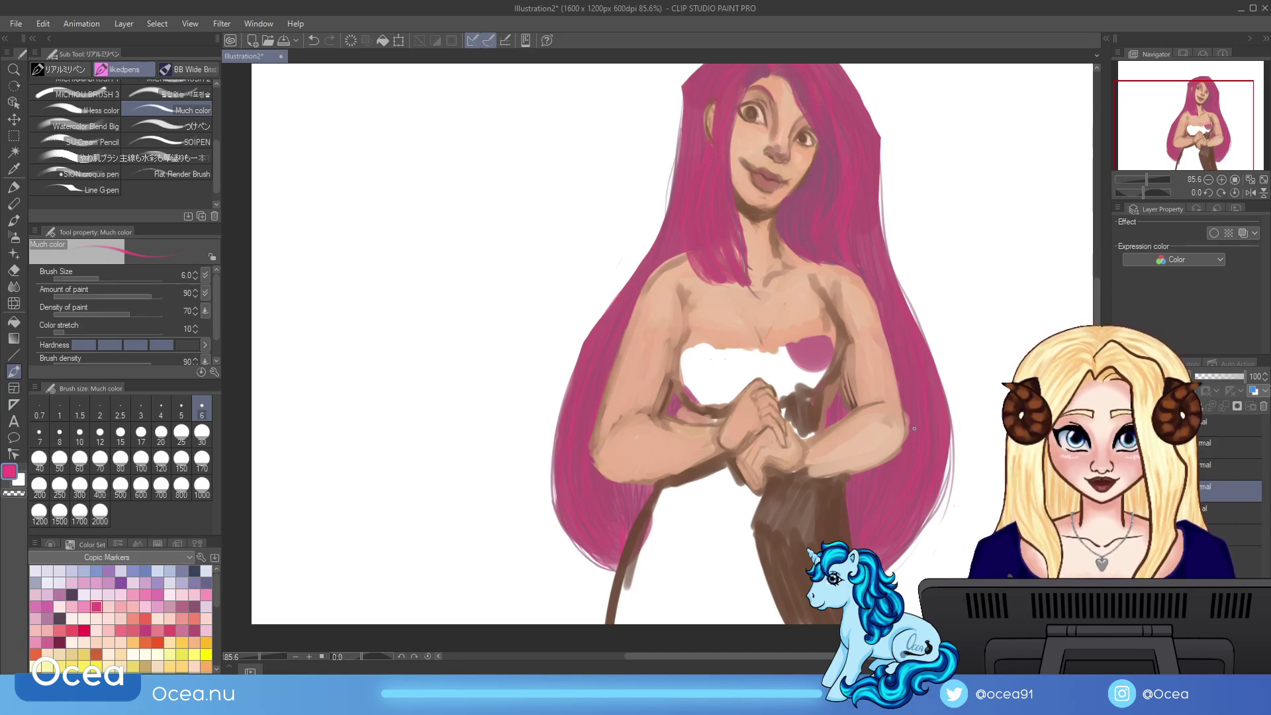
left_click(1187, 119)
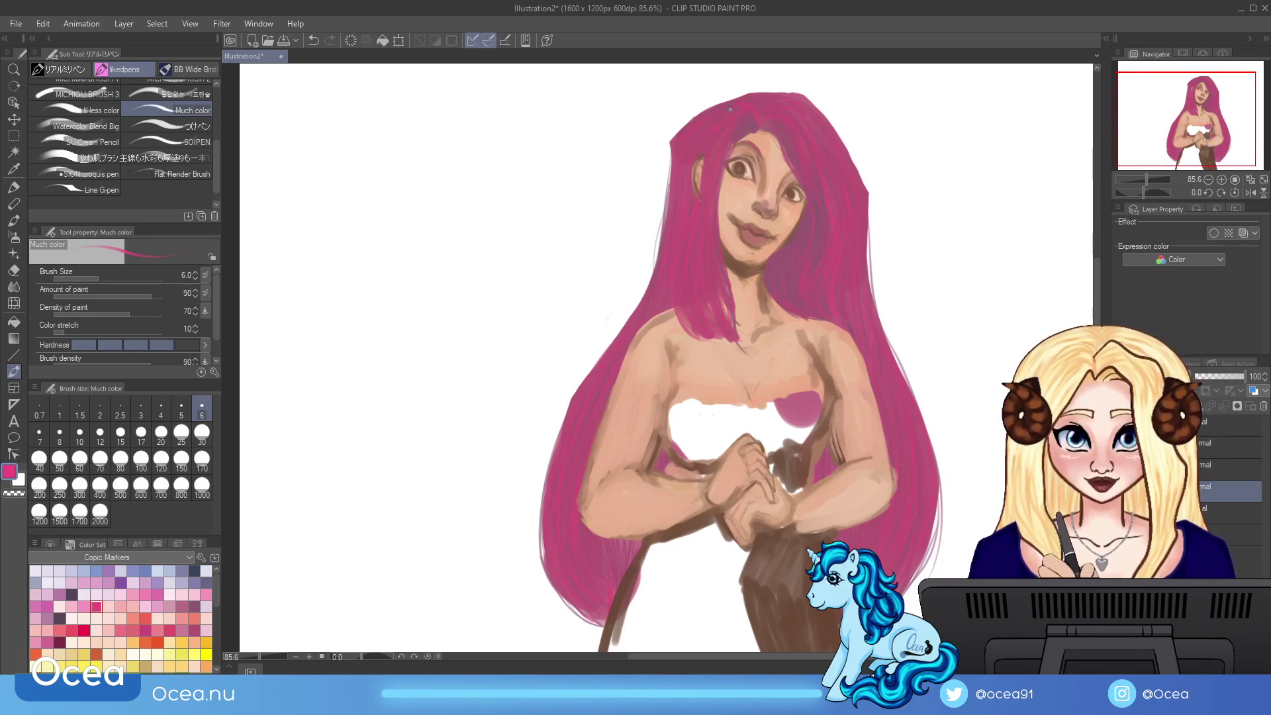
left_click_drag(754, 94, 770, 90)
mouse_move(870, 201)
left_mouse_down()
mouse_move(880, 329)
mouse_move(863, 265)
mouse_move(913, 397)
mouse_move(886, 369)
mouse_move(910, 398)
mouse_move(934, 482)
left_mouse_up()
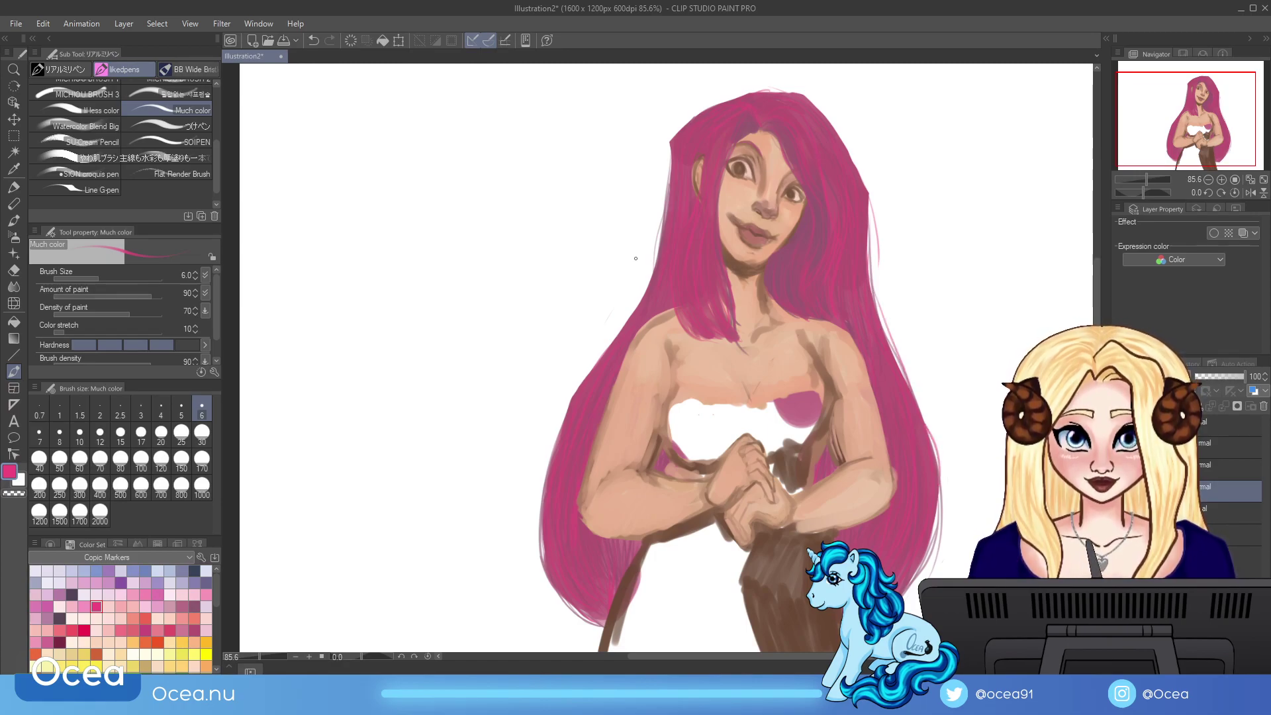
Step: Add bright pink flyaway strands along the left-hand outer hair edge beside the arm and elbow
mouse_move(603, 354)
left_mouse_down()
mouse_move(552, 430)
mouse_move(548, 466)
left_mouse_up()
mouse_move(562, 421)
left_mouse_down()
mouse_move(544, 491)
mouse_move(538, 552)
left_mouse_up()
left_click_drag(545, 487, 536, 549)
left_click_drag(551, 463, 537, 540)
left_click_drag(558, 433, 545, 467)
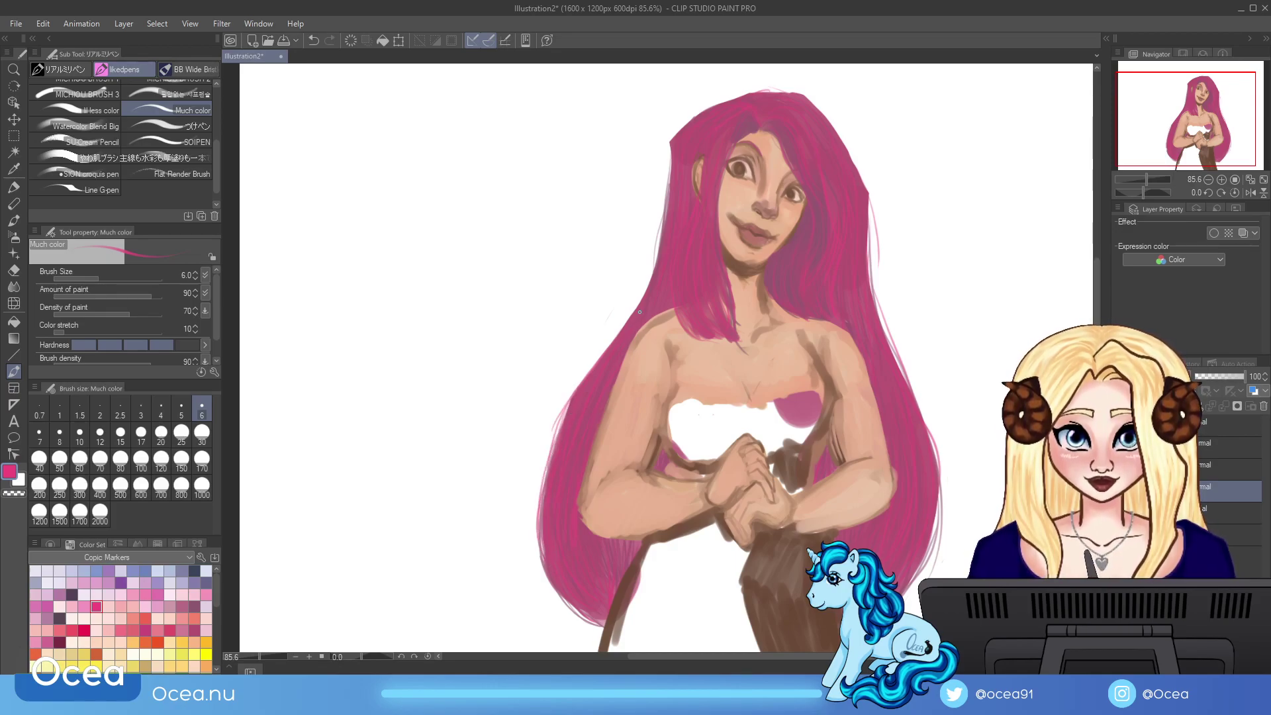
Step: Paint bright pink strands down the left-hand outer hair edge from the head to above the shoulder
left_click_drag(665, 179, 626, 322)
left_click_drag(659, 245, 634, 309)
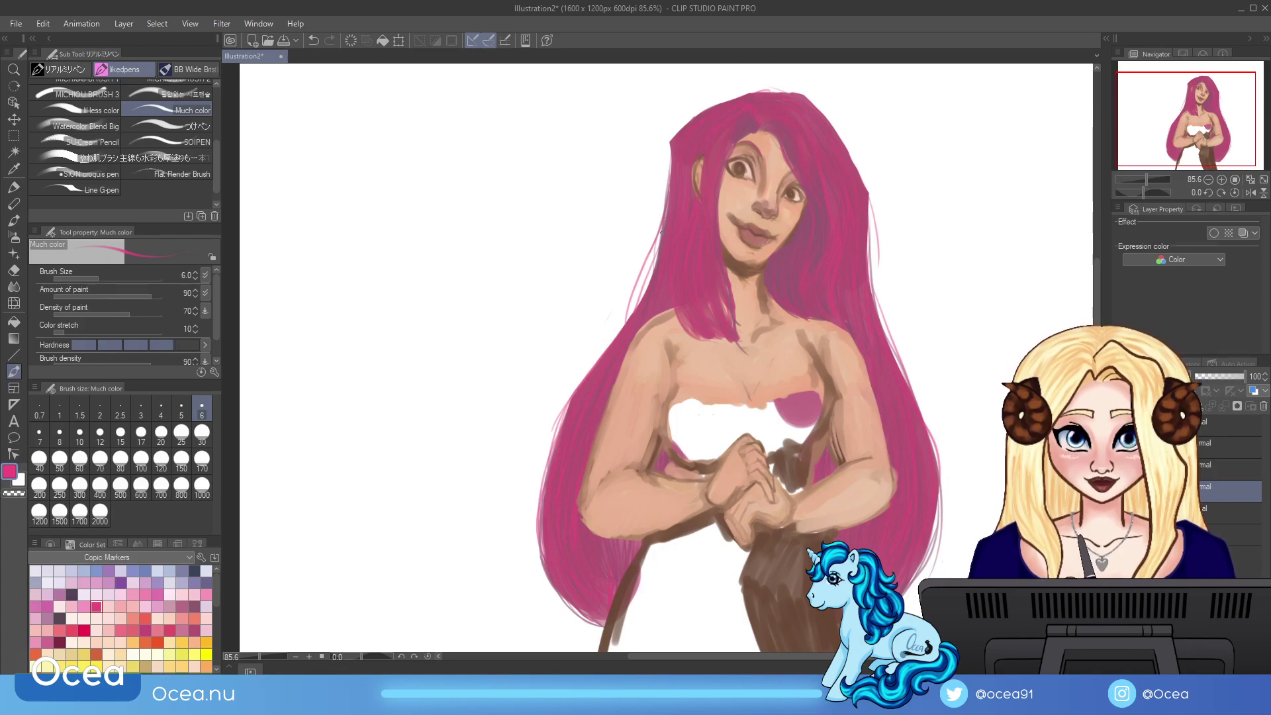
left_click_drag(655, 249, 619, 334)
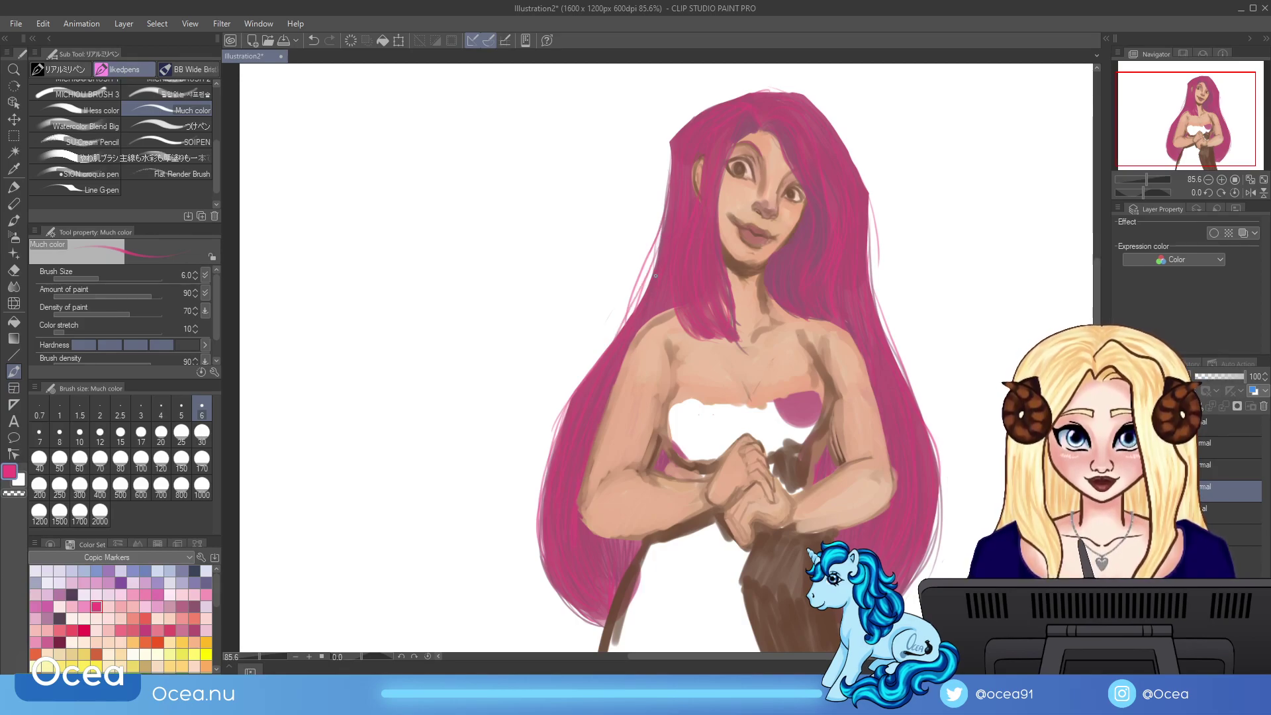
left_click_drag(671, 146, 645, 261)
Step: Sample muted purple and layer thin strands along the left-hand hair edge from the head down to the lower ends
left_click(760, 205, "alt")
left_click_drag(671, 145, 654, 258)
left_click_drag(662, 213, 631, 313)
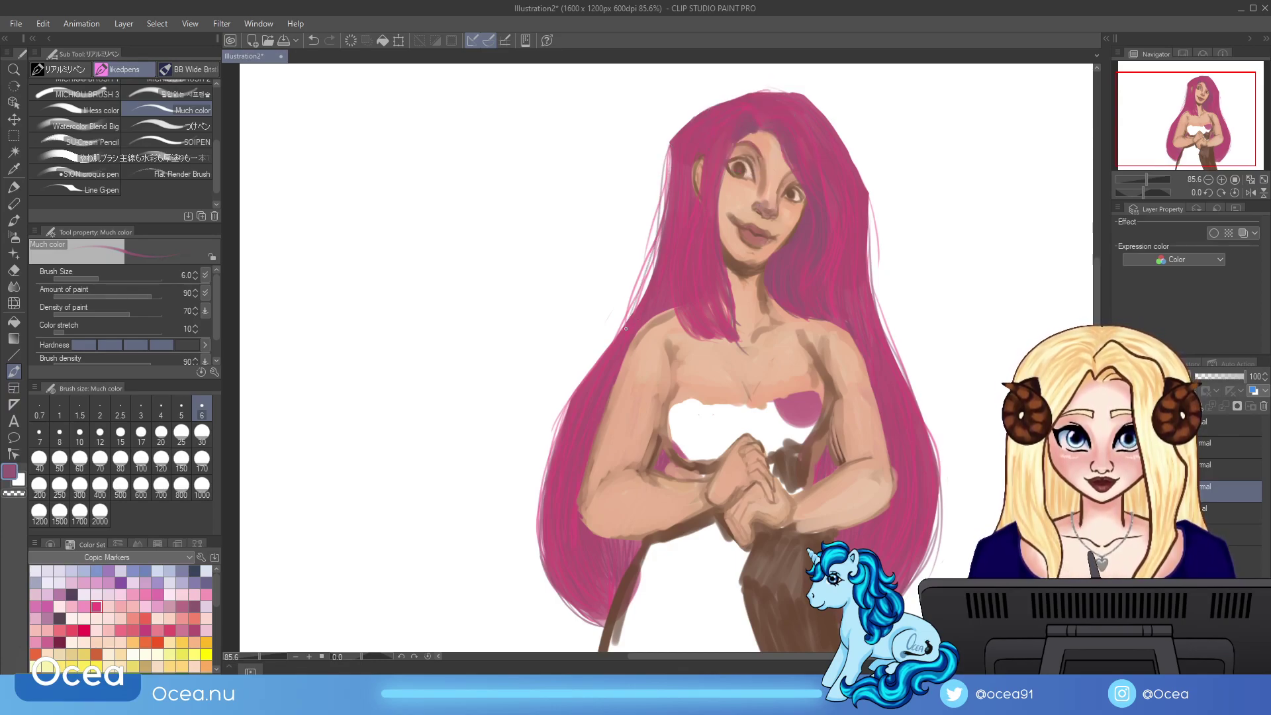
left_click_drag(662, 229, 616, 337)
mouse_move(637, 295)
left_mouse_down()
mouse_move(538, 509)
mouse_move(547, 449)
mouse_move(545, 573)
mouse_move(535, 533)
mouse_move(579, 626)
mouse_move(555, 592)
mouse_move(604, 623)
left_mouse_up()
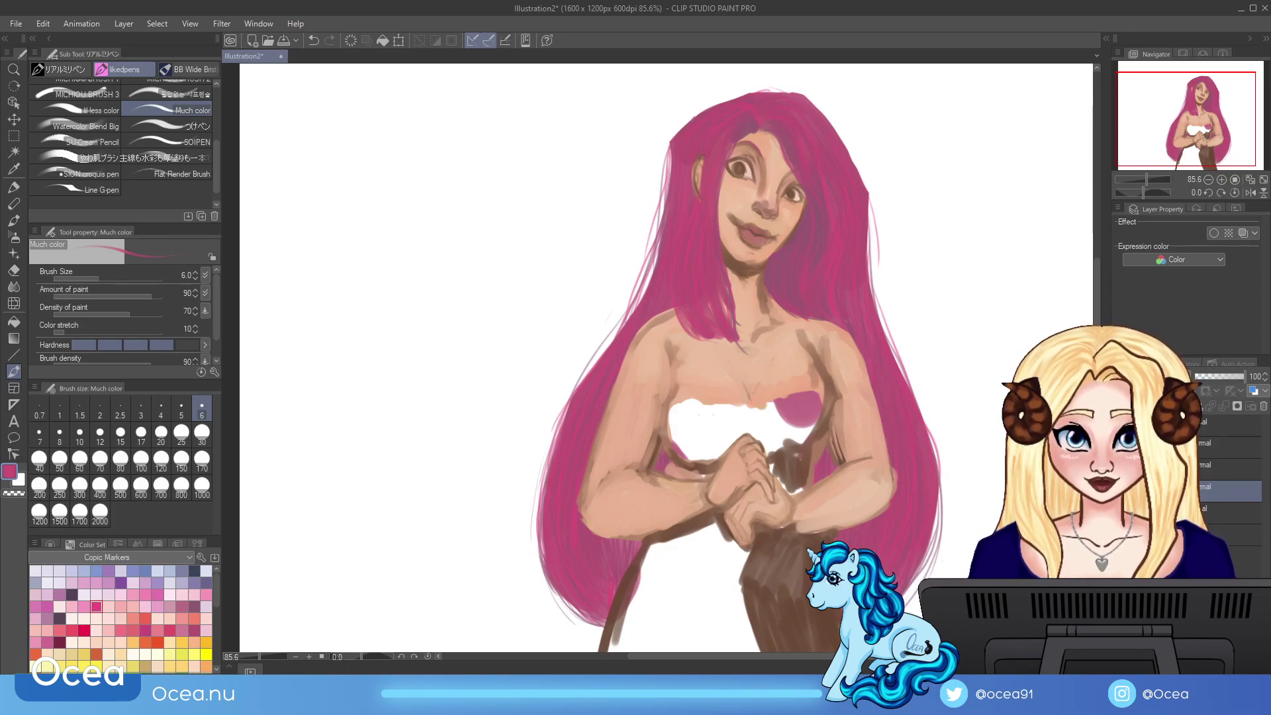
Step: Choose light pink from the Copic Markers set and add thin strands near the right-hand crown and along the left-hand lower hair
left_click(859, 276, "alt")
left_click(206, 595)
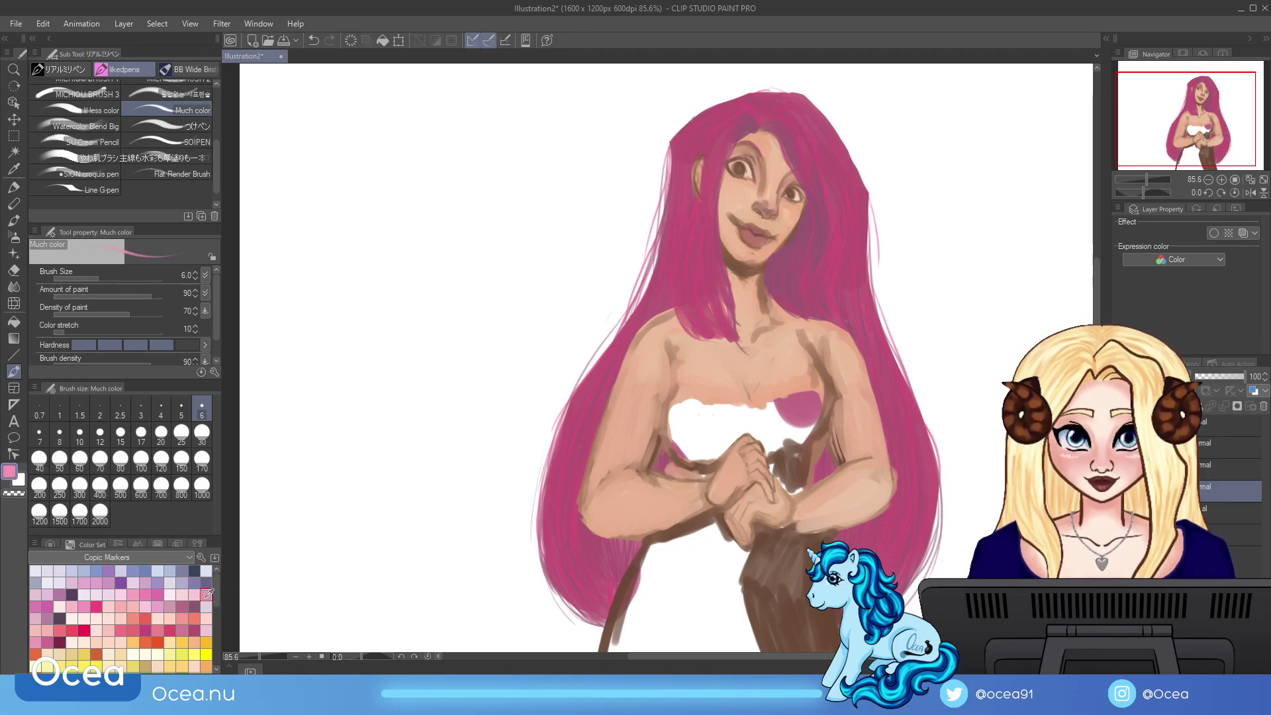
left_click_drag(832, 151, 855, 186)
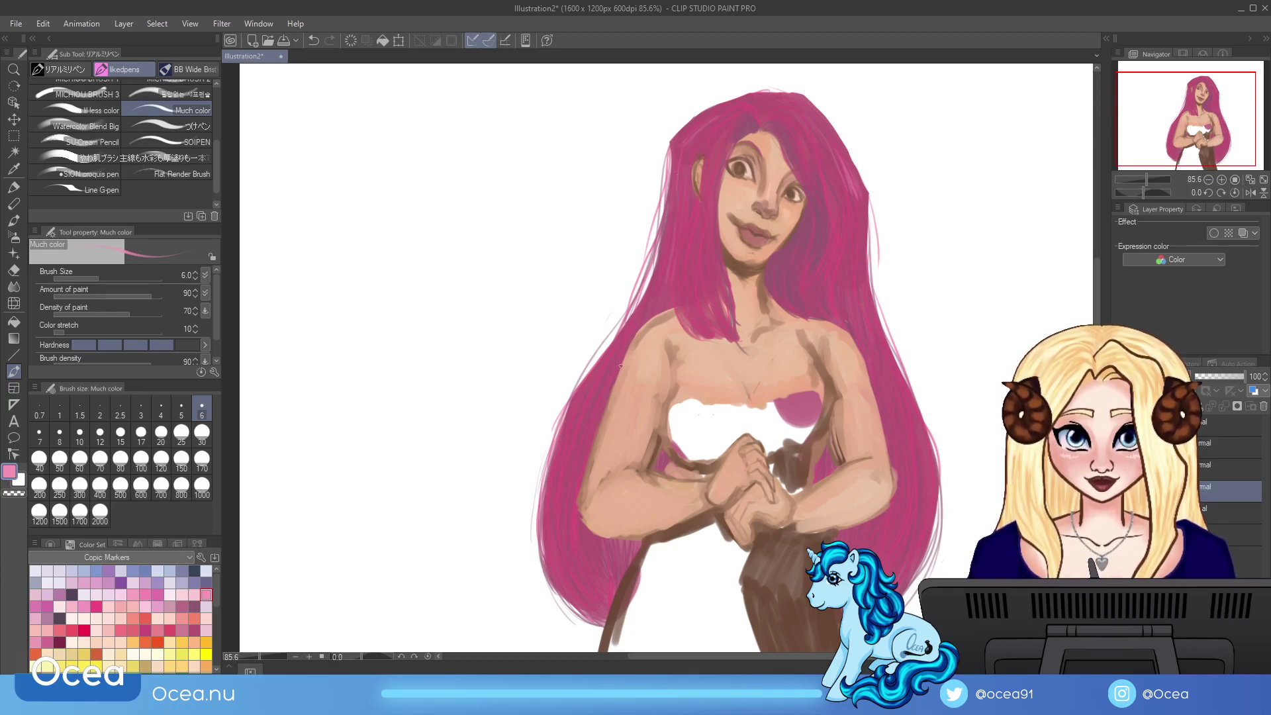
left_click_drag(571, 435, 556, 548)
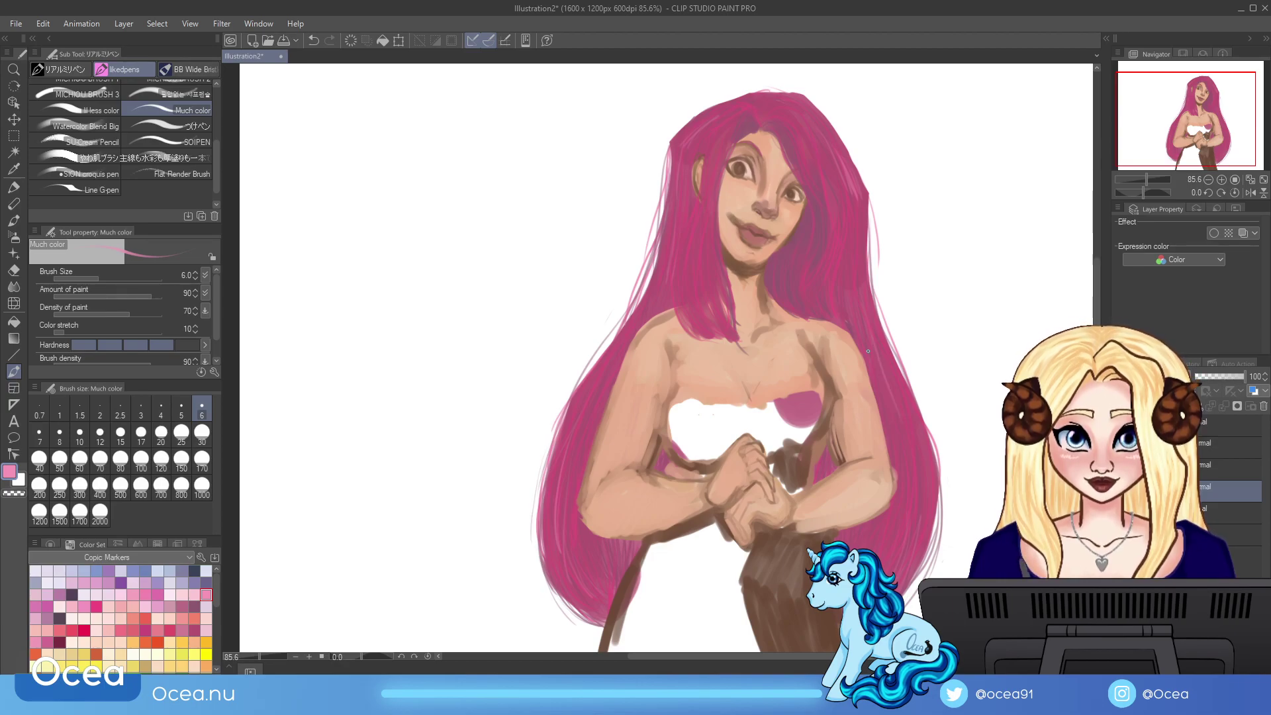
Step: Blend pink and yellow in the Color Mixing palette, sample the peach mix, and undo the last change
left_click(171, 542)
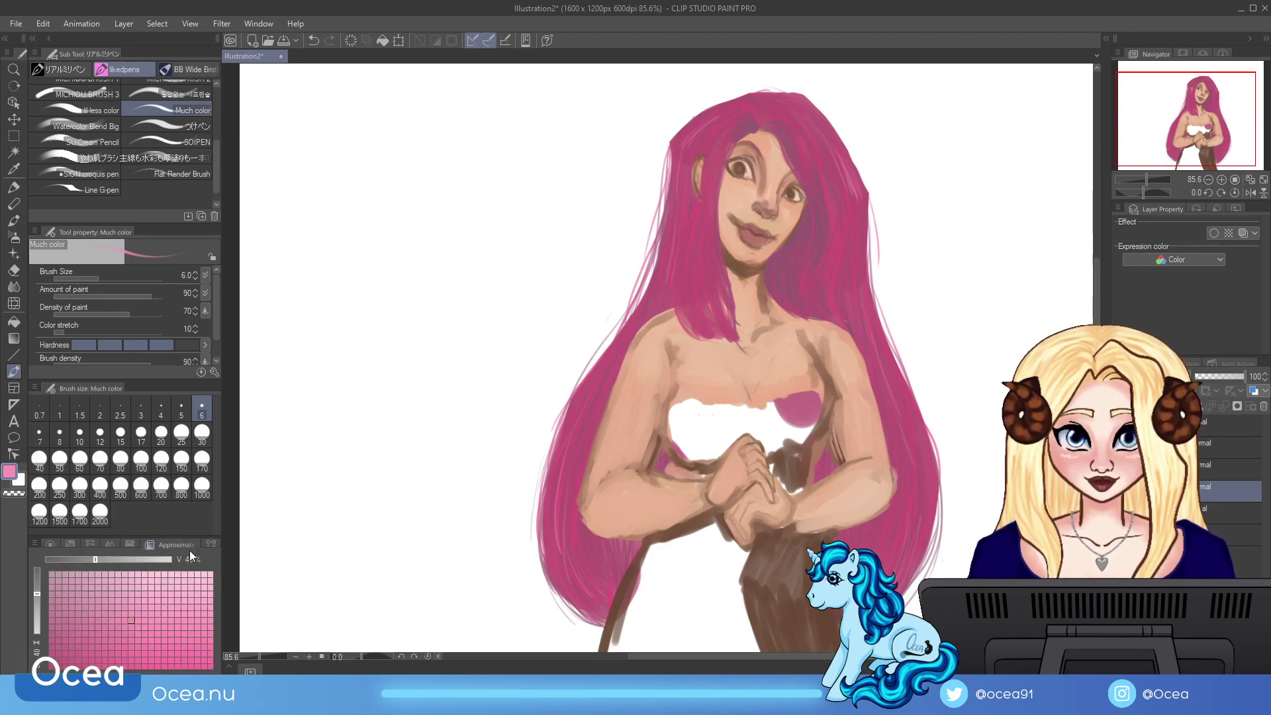
left_click(205, 542)
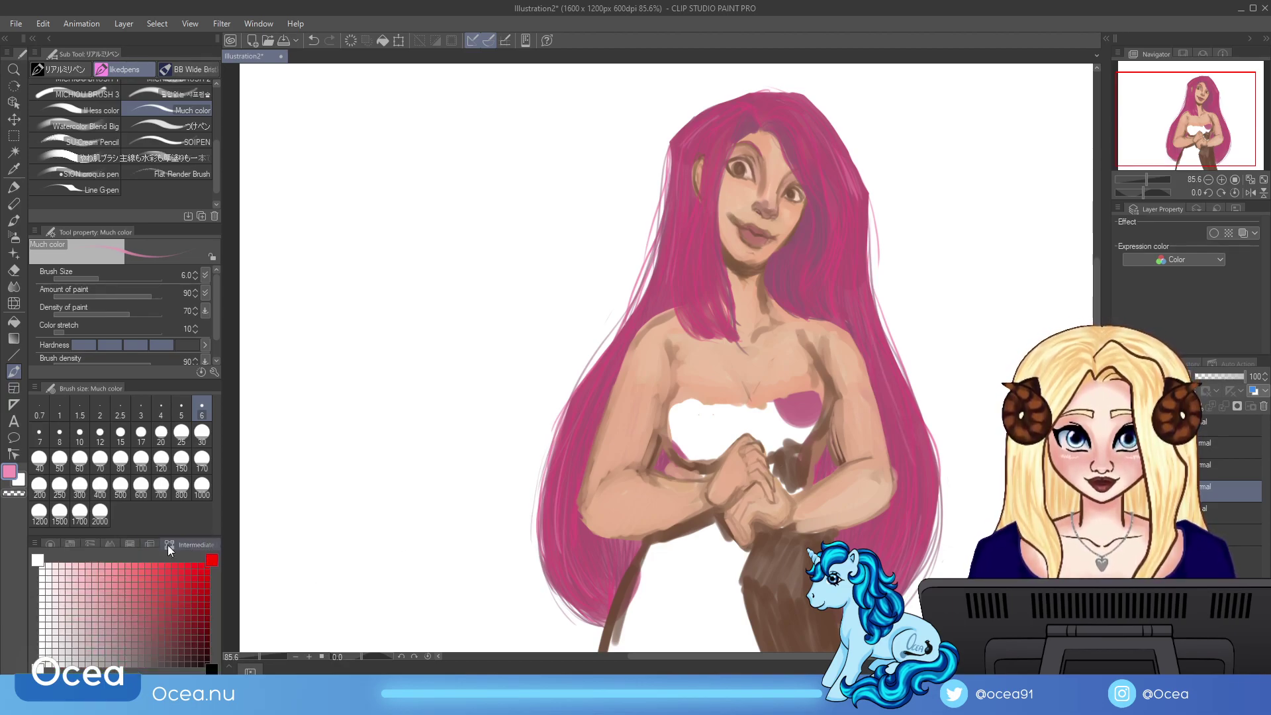
left_click(150, 544)
left_click(128, 543)
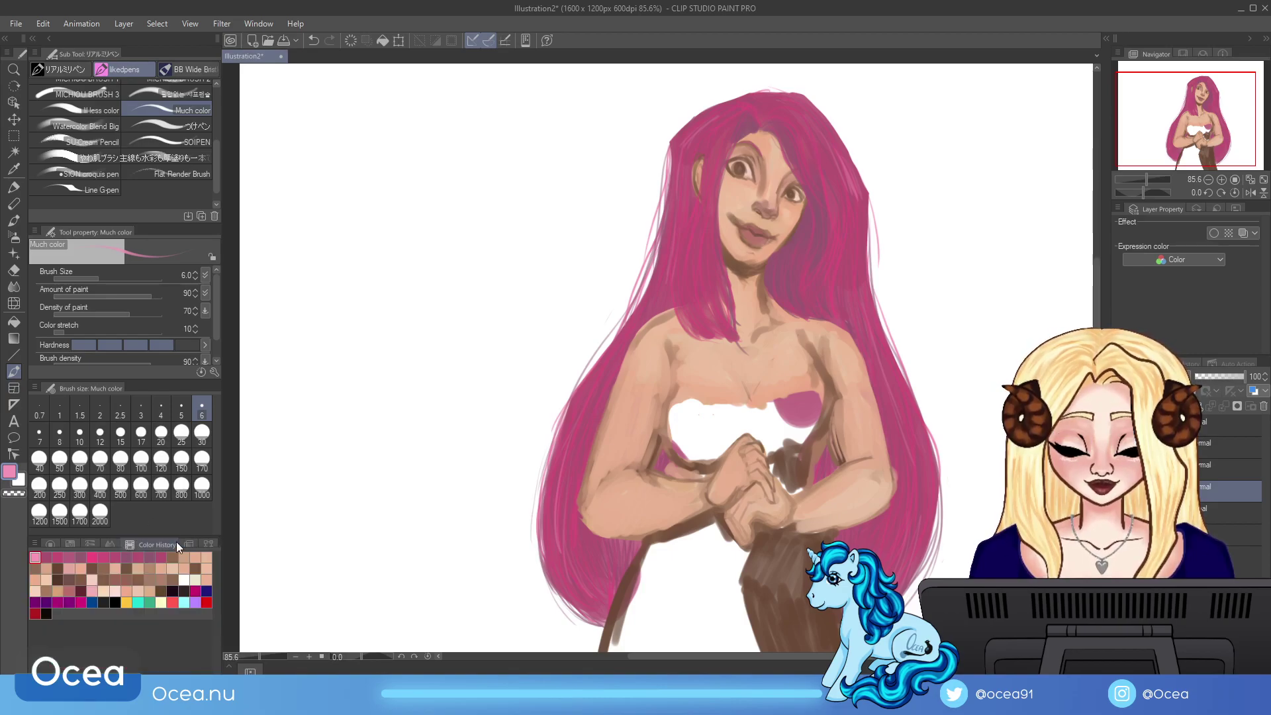
left_click(107, 543)
left_click(100, 616)
mouse_move(103, 618)
left_mouse_down()
mouse_move(128, 608)
mouse_move(123, 582)
mouse_move(188, 613)
mouse_move(154, 612)
mouse_move(162, 595)
mouse_move(142, 586)
left_mouse_up()
left_click(79, 658)
left_click(147, 592, "alt")
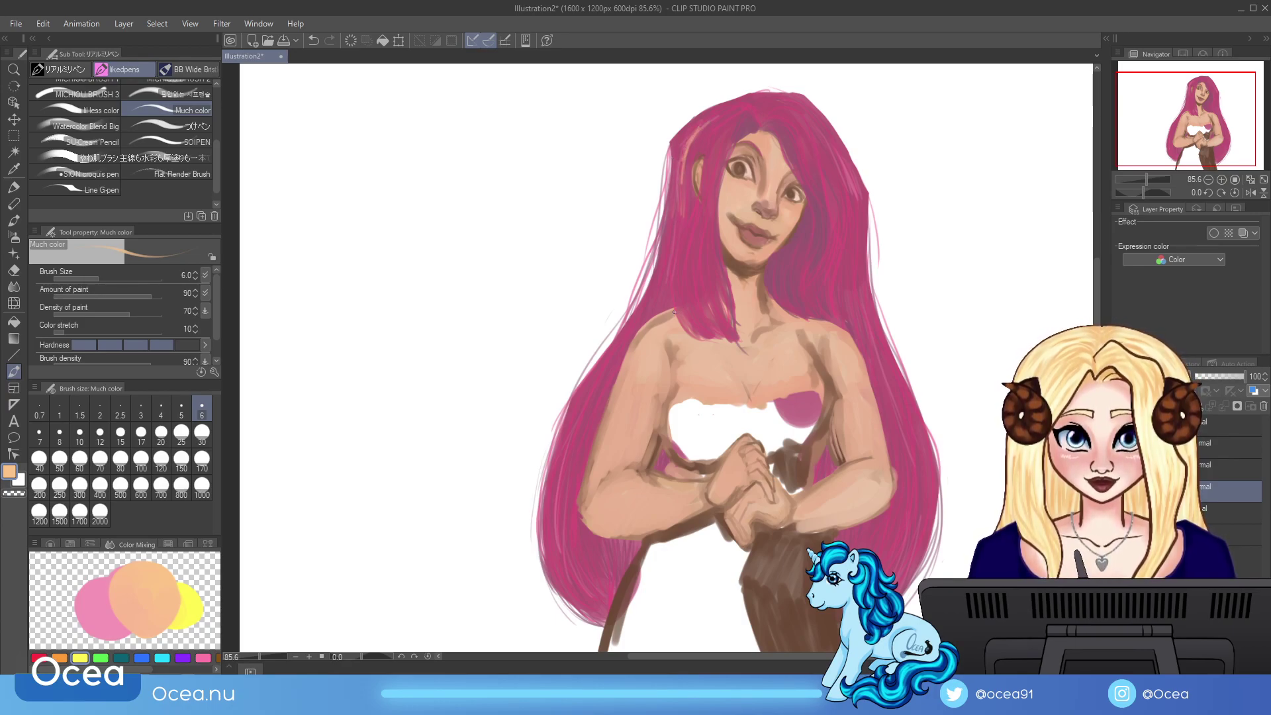
left_click(314, 39)
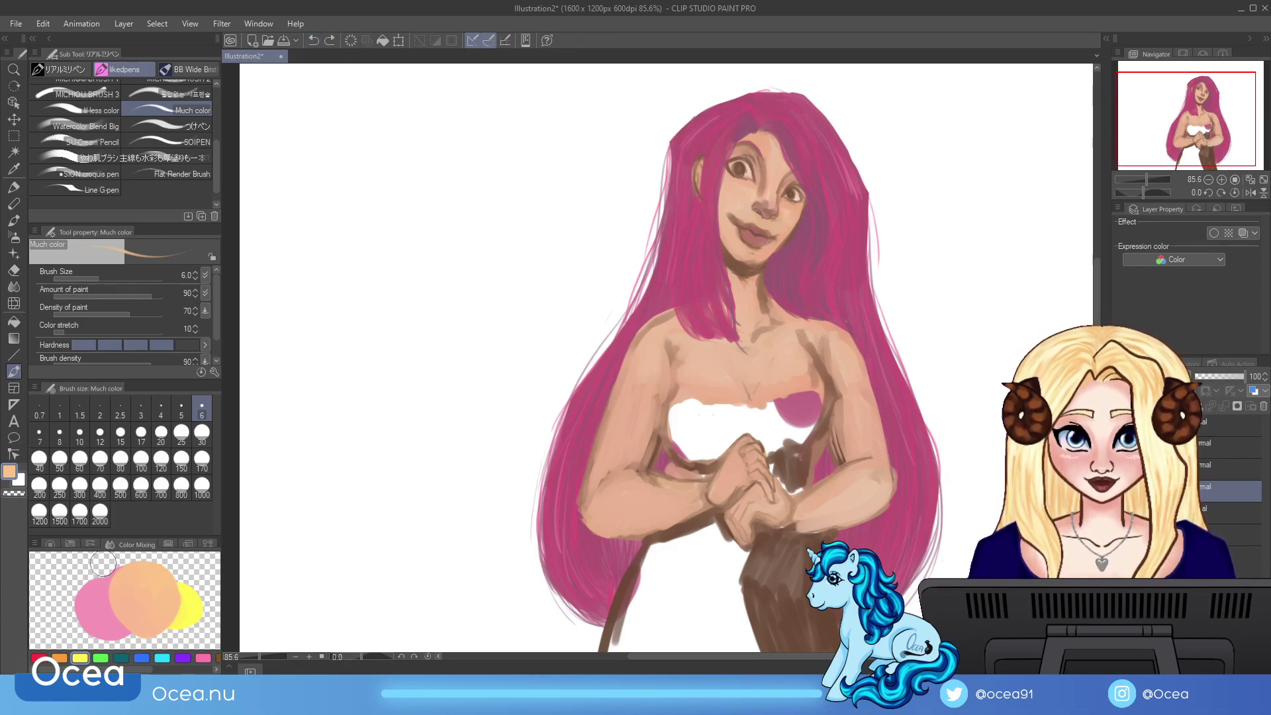
left_click(70, 544)
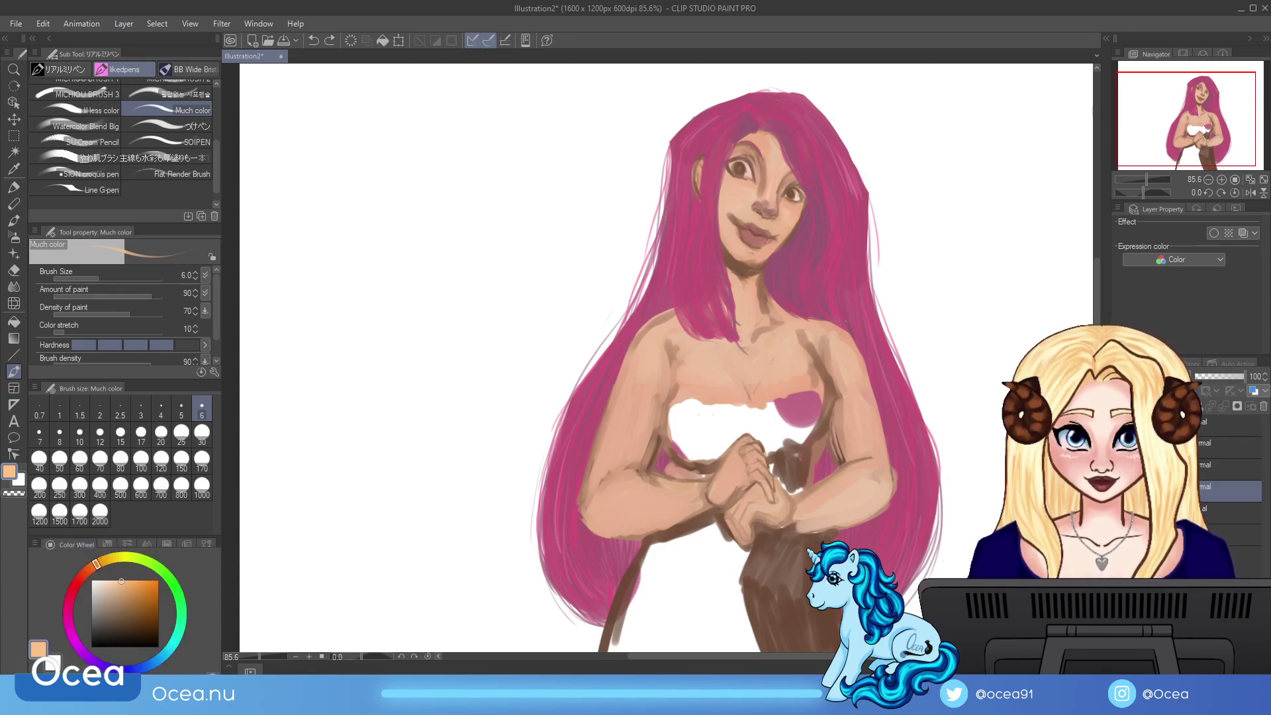
left_click(212, 678)
left_click(213, 677)
left_click(212, 677)
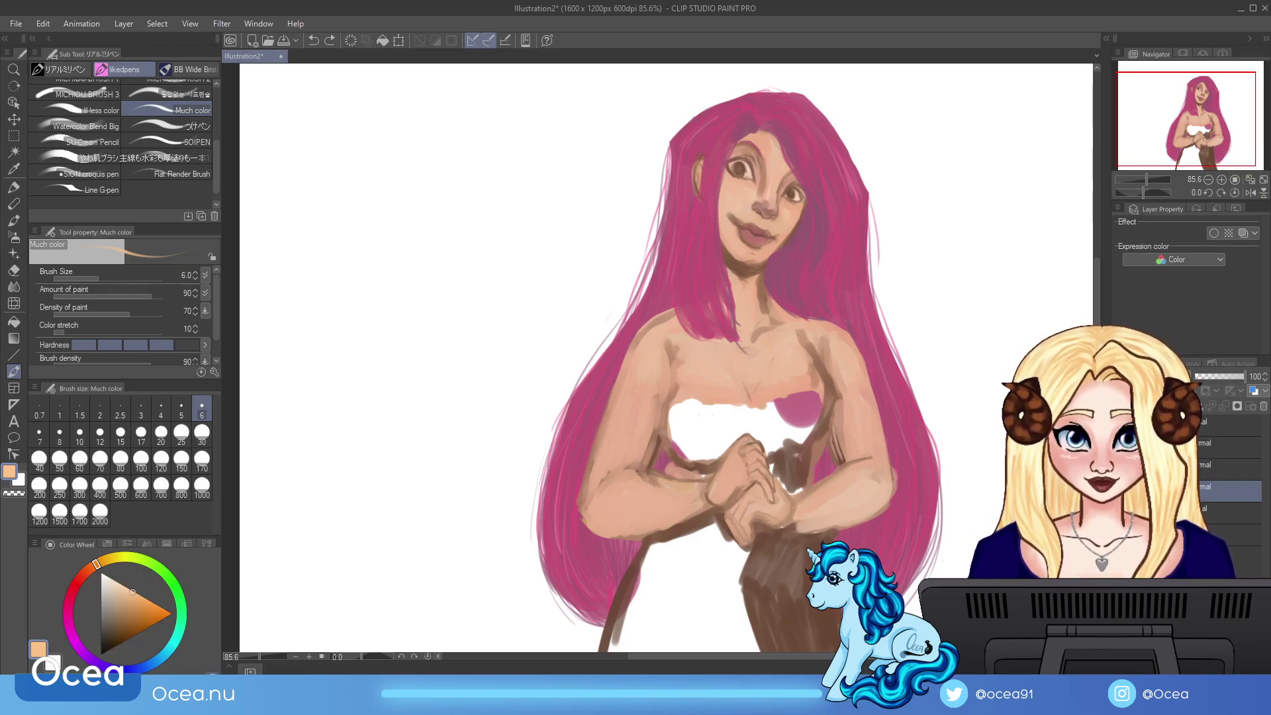
left_click(213, 677)
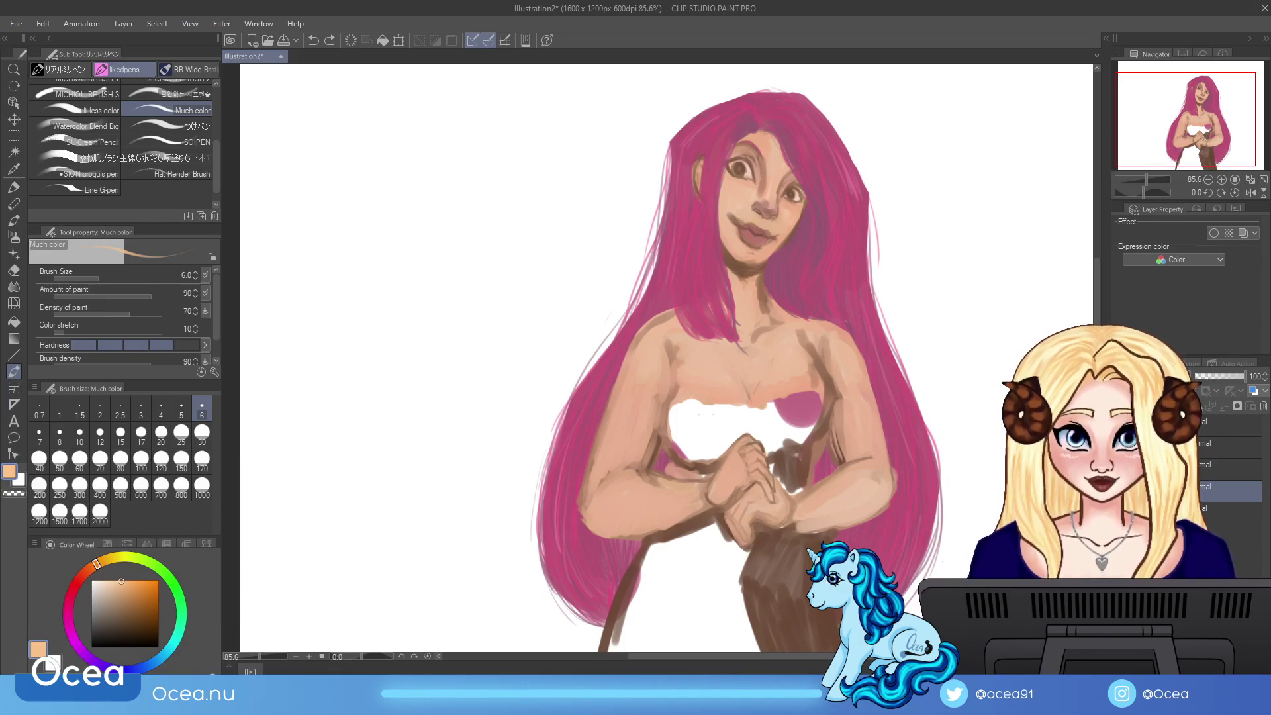
Step: Choose pale yellow from the Copic Markers set, undo the first trial strands, and paint thin highlights down the left-hand hair lengths
left_click(108, 544)
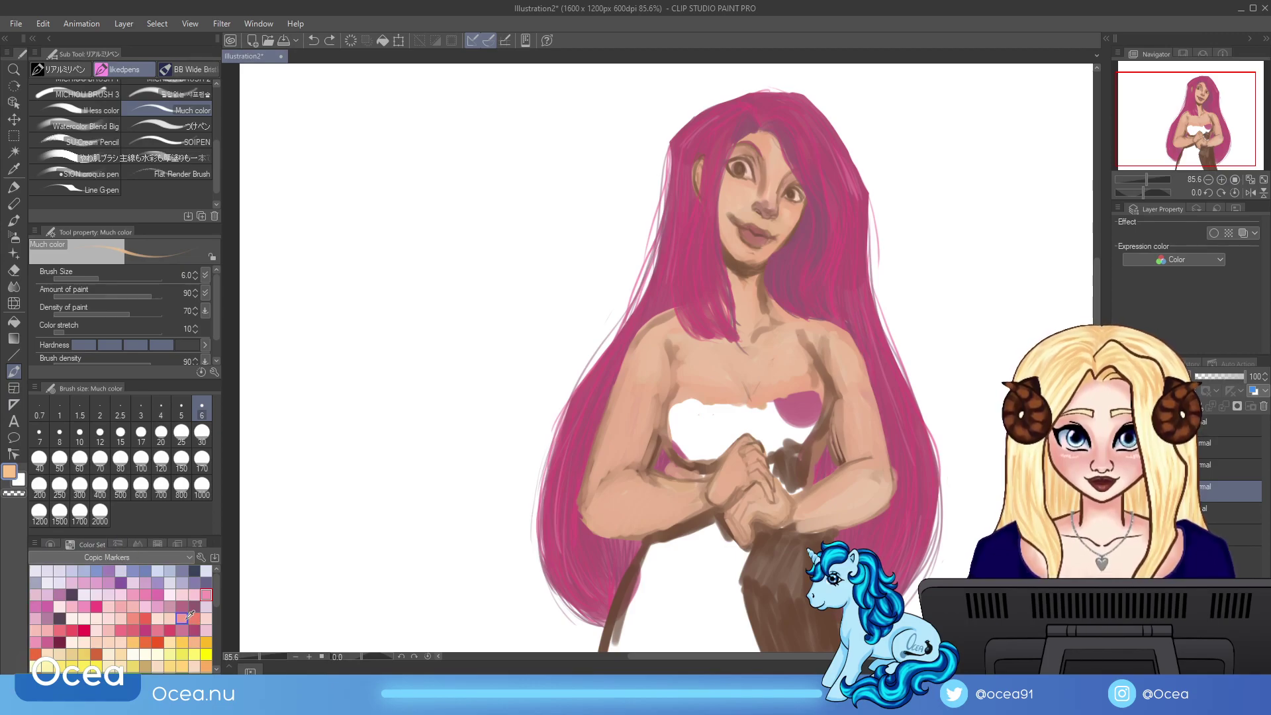
left_click(170, 653)
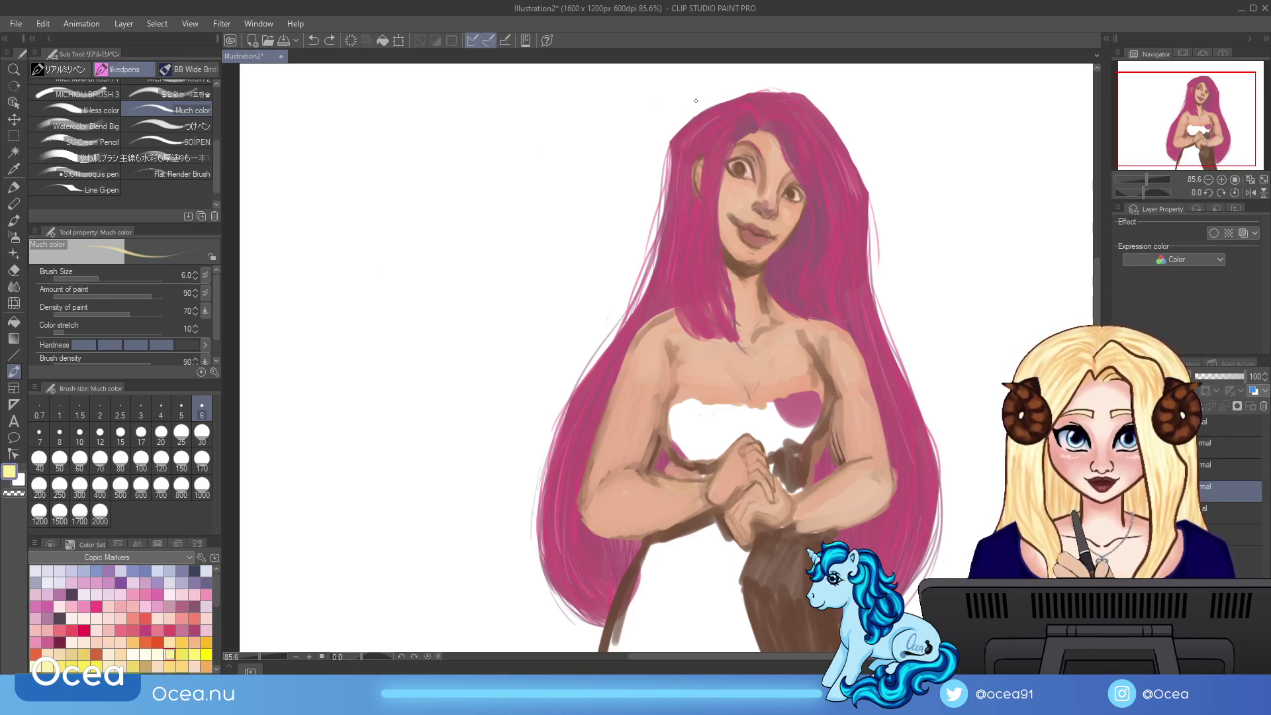
left_click_drag(695, 134, 684, 167)
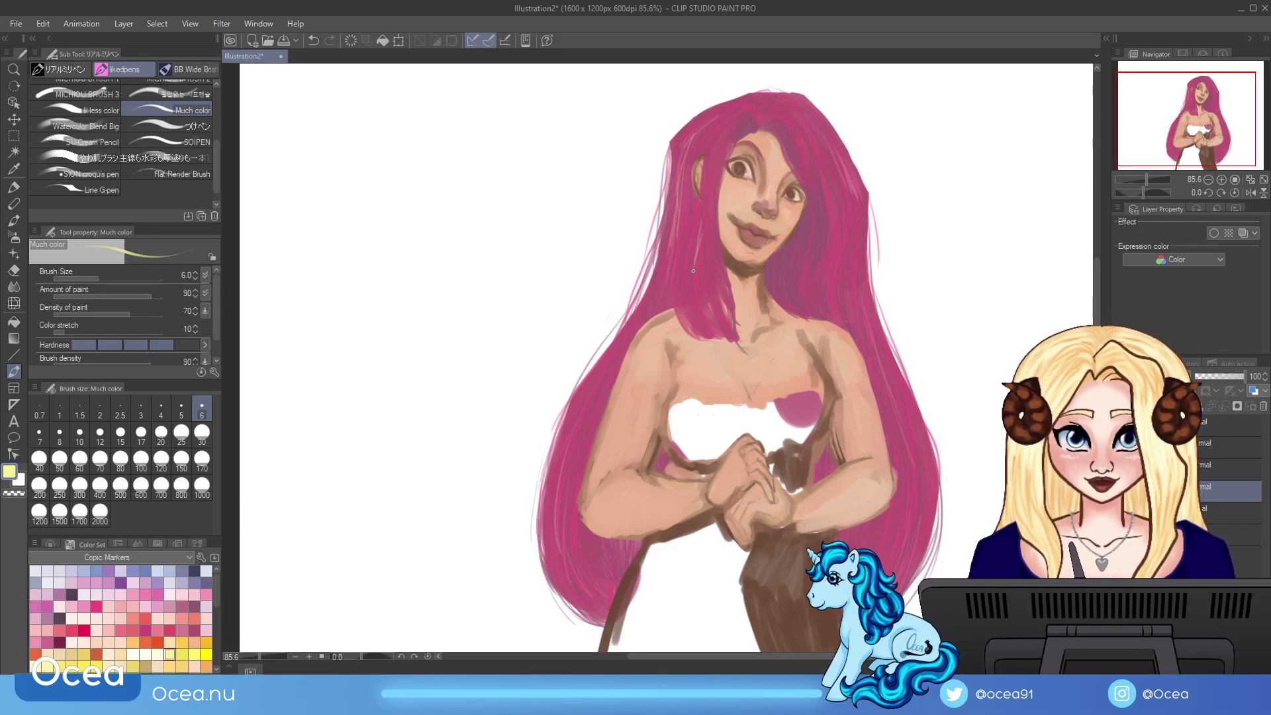
key("ctrl+z")
key("ctrl+z")
key("ctrl+z")
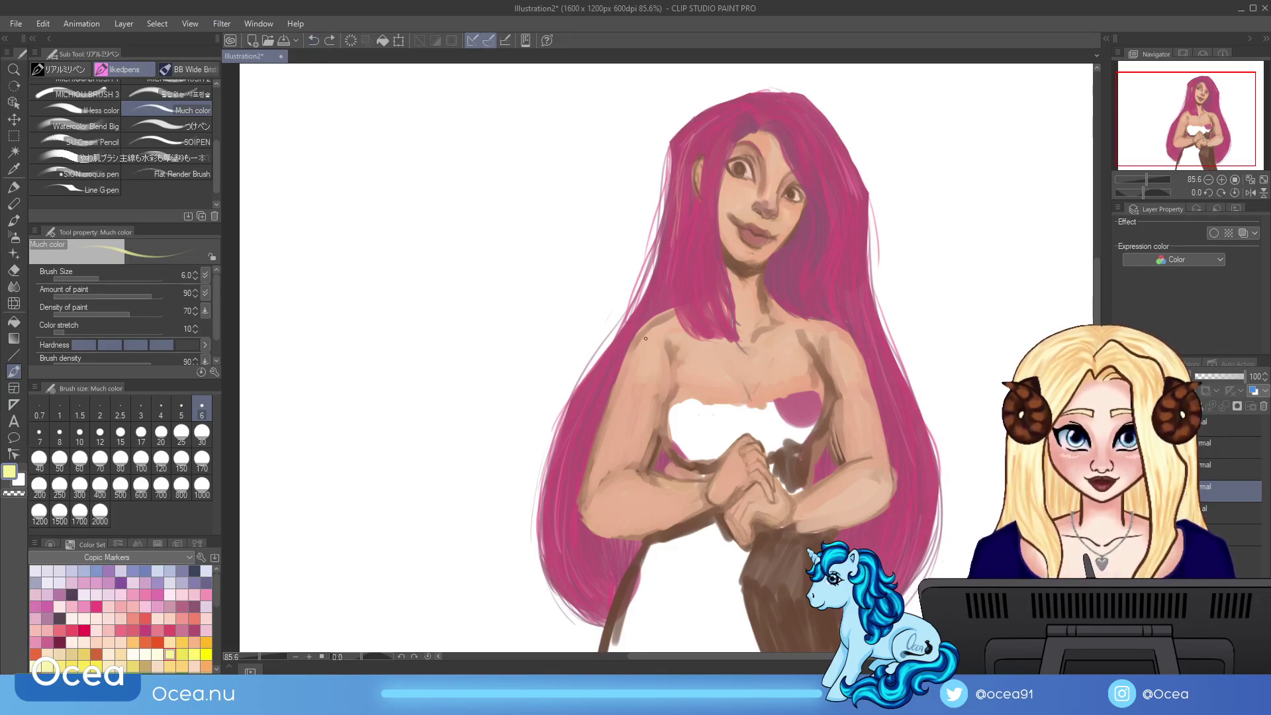
left_click_drag(570, 466, 567, 515)
Step: Paint thin pale yellow highlight strands through the right-hand hair, from beside the head down past the arm
left_click_drag(888, 392, 919, 474)
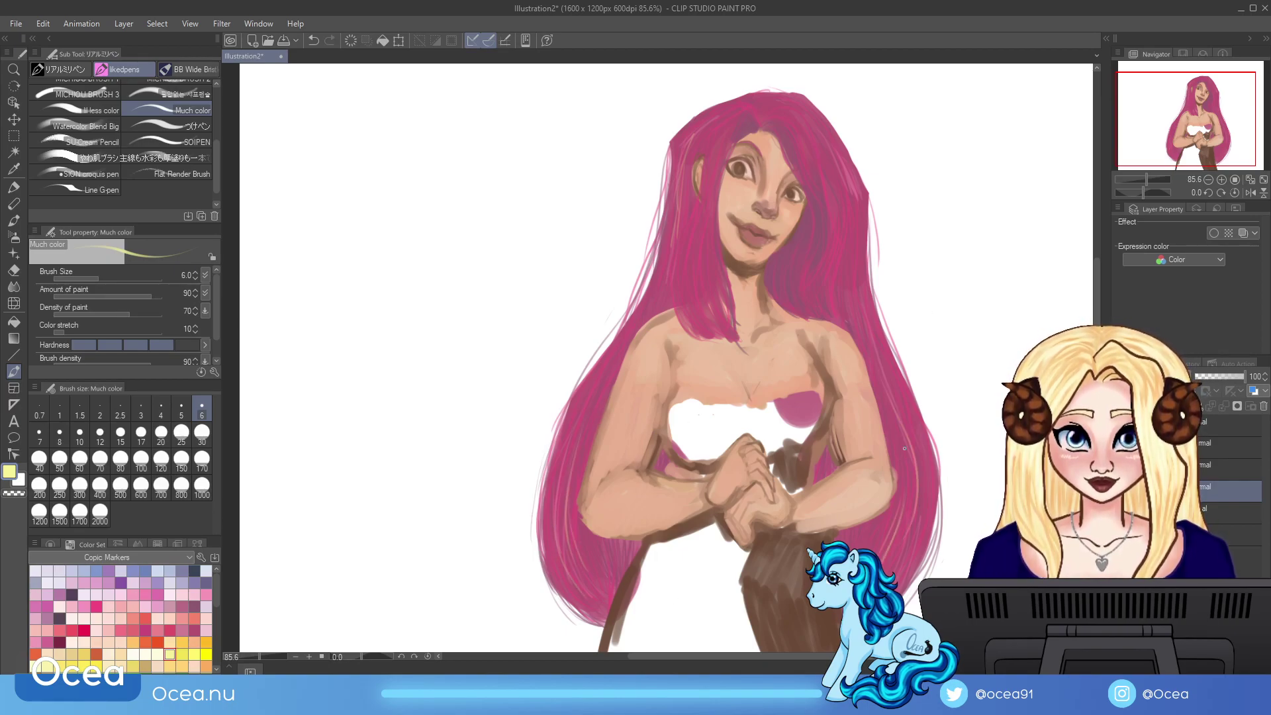
left_click_drag(857, 289, 888, 371)
left_click_drag(874, 323, 901, 460)
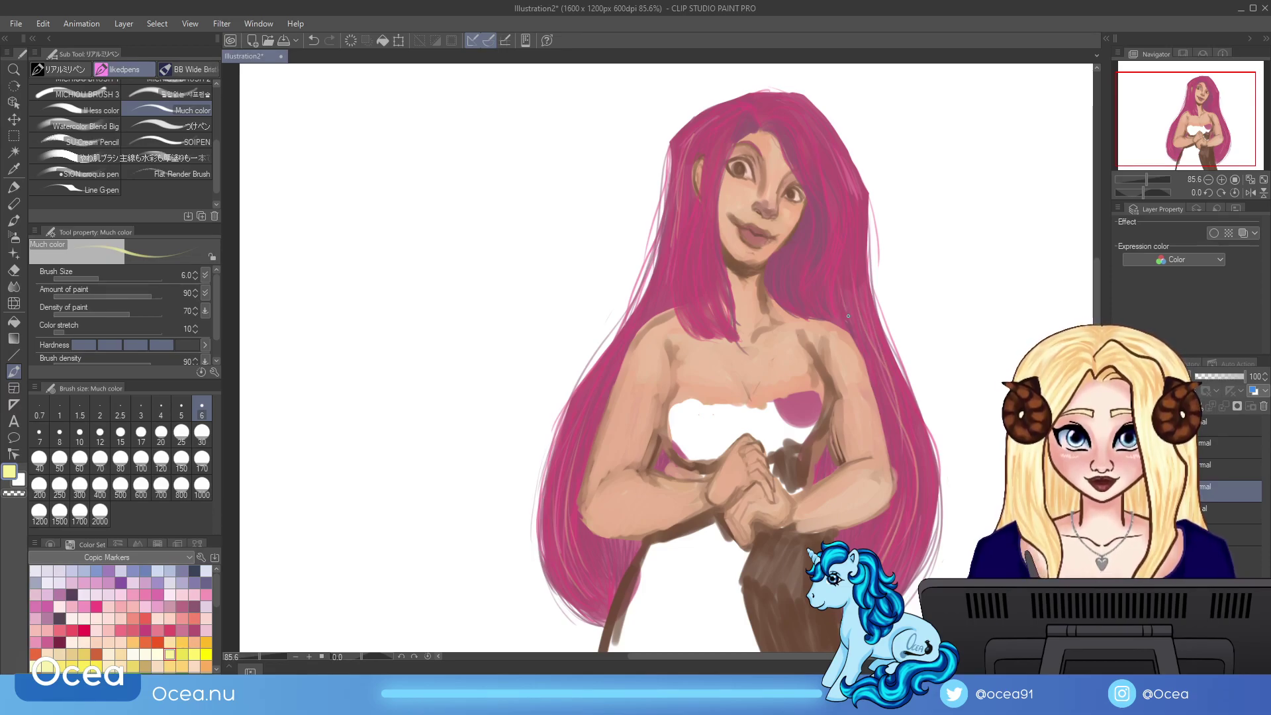
left_click_drag(863, 202, 848, 315)
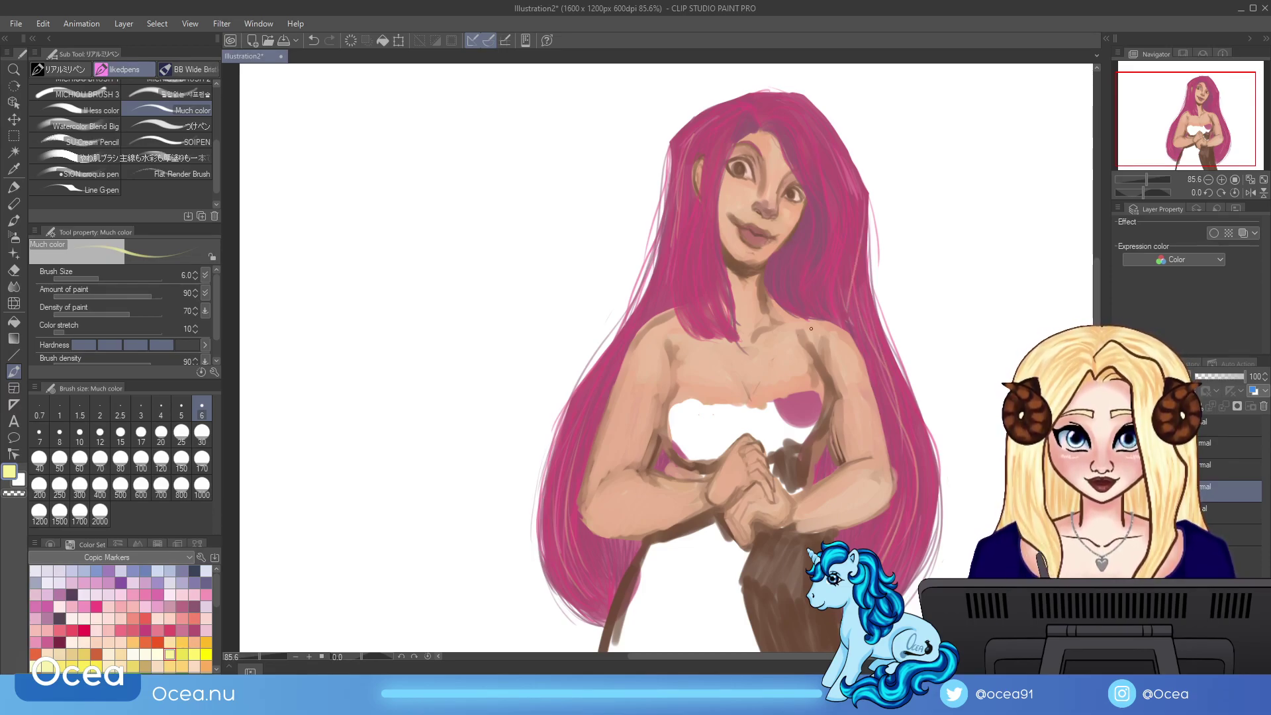
Step: Switch to the front hair layer and paint pale yellow highlight strands down both sides of the face
left_click(1225, 448)
mouse_move(816, 163)
left_mouse_down()
mouse_move(837, 240)
mouse_move(820, 290)
left_mouse_up()
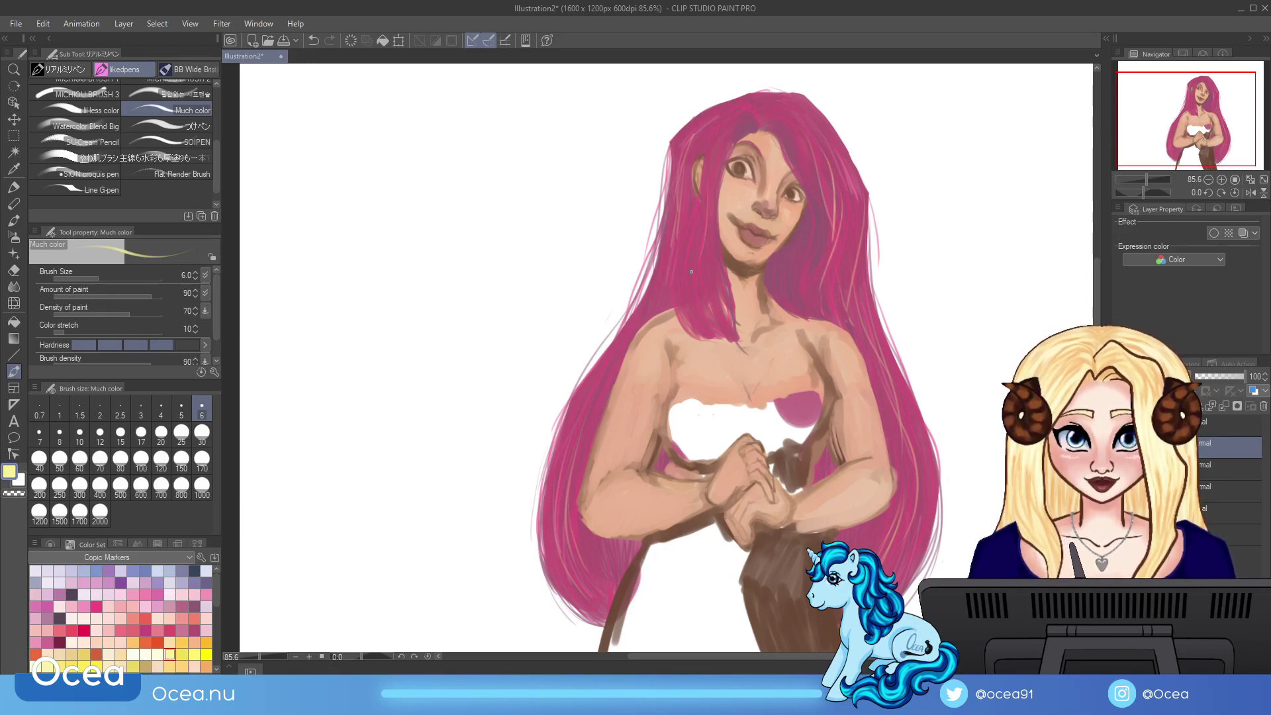
mouse_move(684, 245)
left_mouse_down()
mouse_move(693, 325)
mouse_move(712, 325)
left_mouse_up()
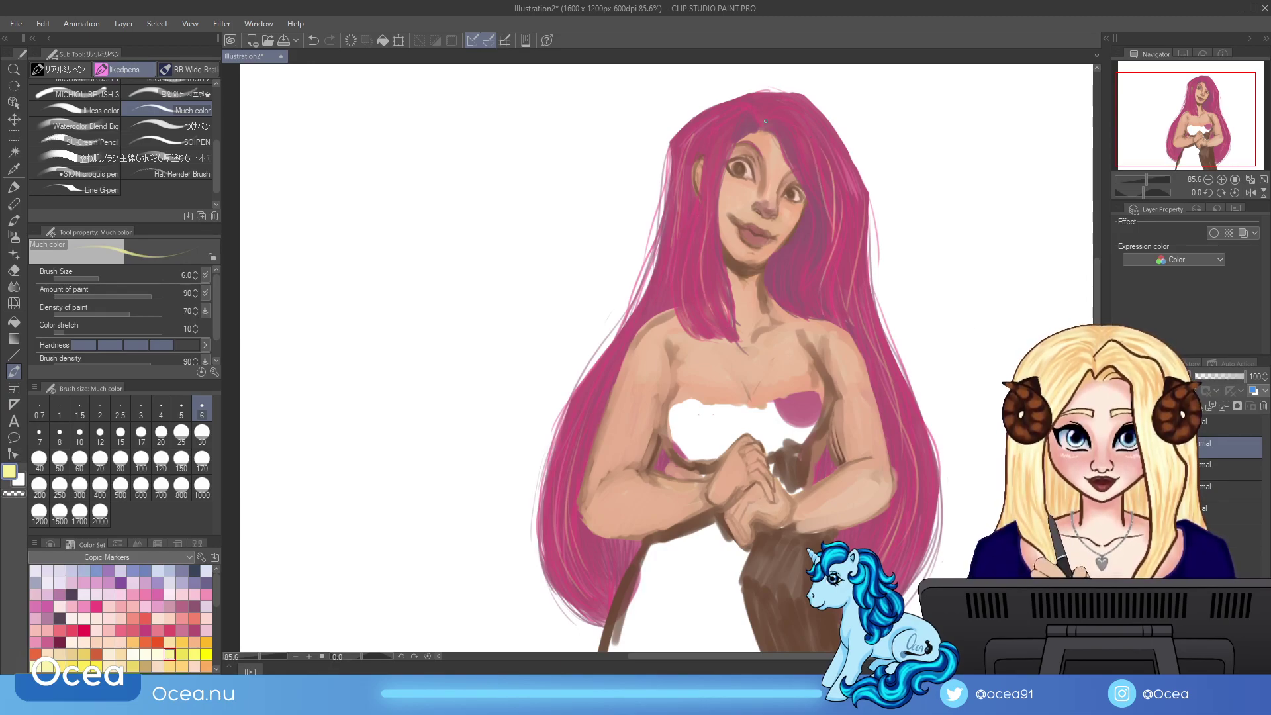
left_click_drag(686, 169, 690, 196)
left_click_drag(682, 151, 649, 289)
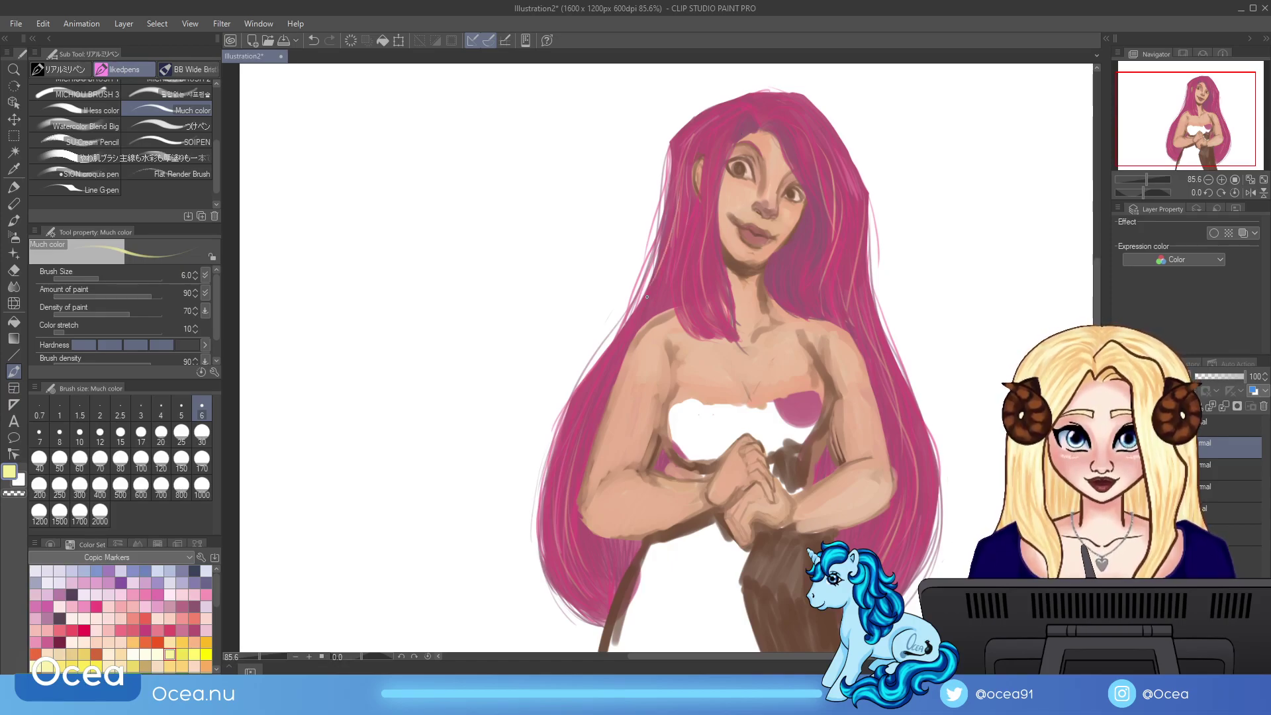
Step: Choose deep pink from the Copic Markers set and tint the lips, undoing the stray nose stroke and the last stroke
left_click_drag(1147, 179, 1151, 178)
left_click_drag(1193, 111, 1190, 101)
left_click_drag(1152, 179, 1160, 179)
mouse_move(1200, 99)
left_mouse_down()
mouse_move(1195, 115)
mouse_move(1197, 93)
left_mouse_up()
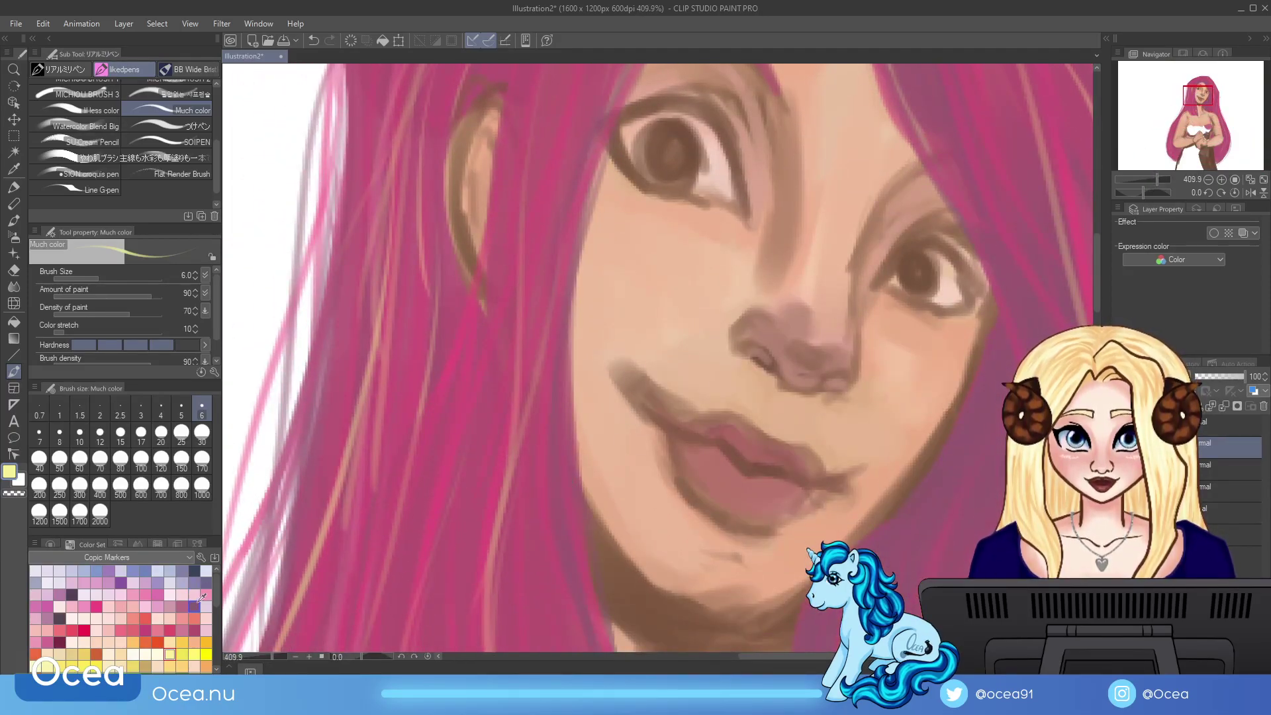
left_click(194, 630)
left_click_drag(751, 360, 770, 363)
left_click(314, 42)
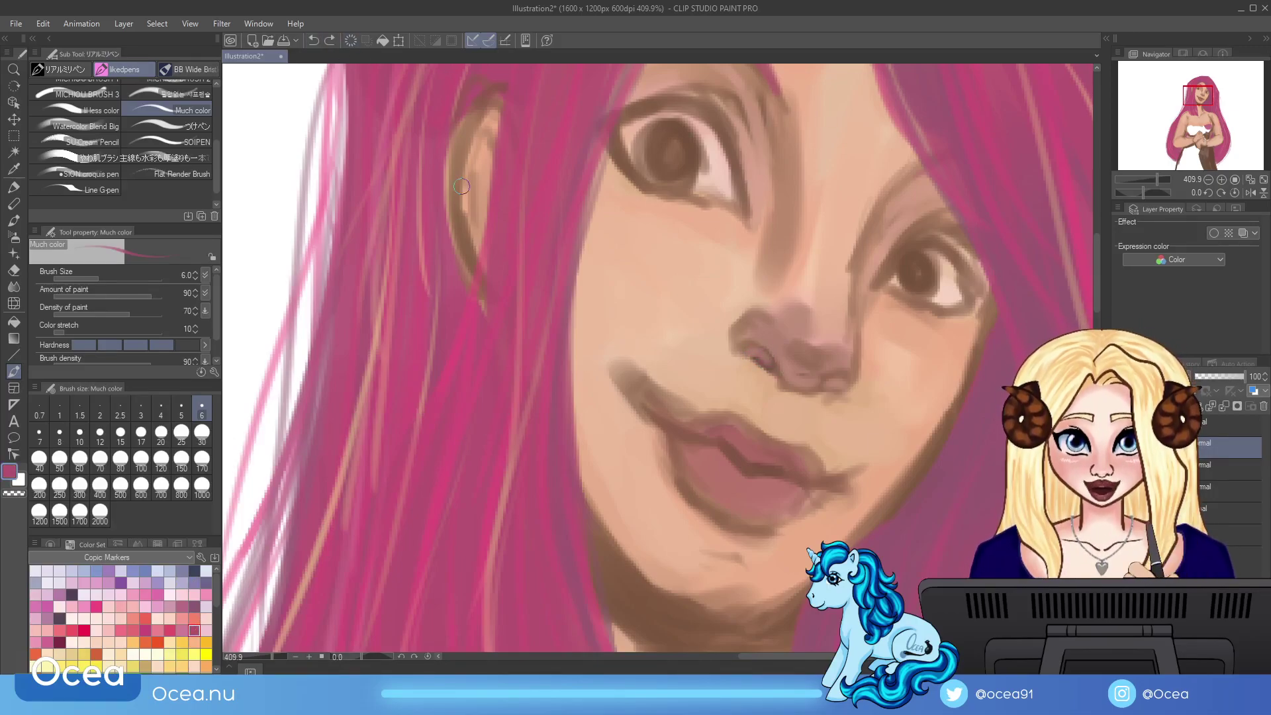
left_click_drag(682, 453, 725, 456)
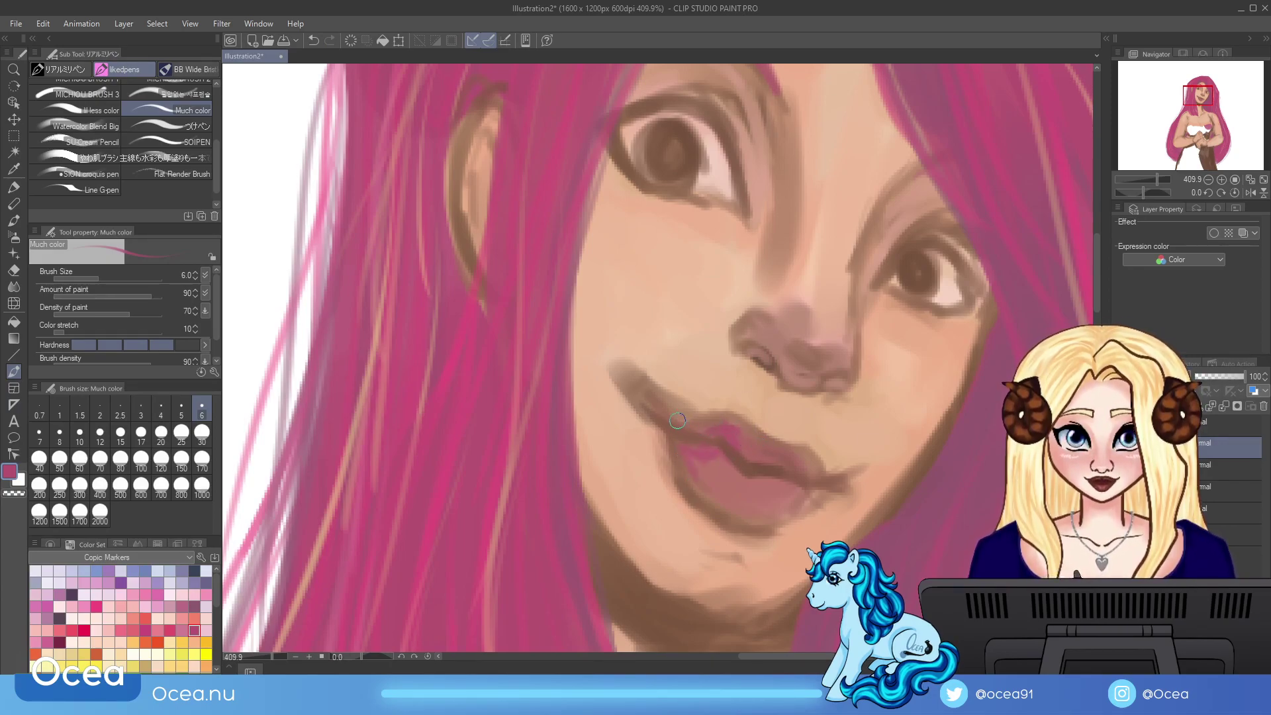
left_click(751, 442, "alt")
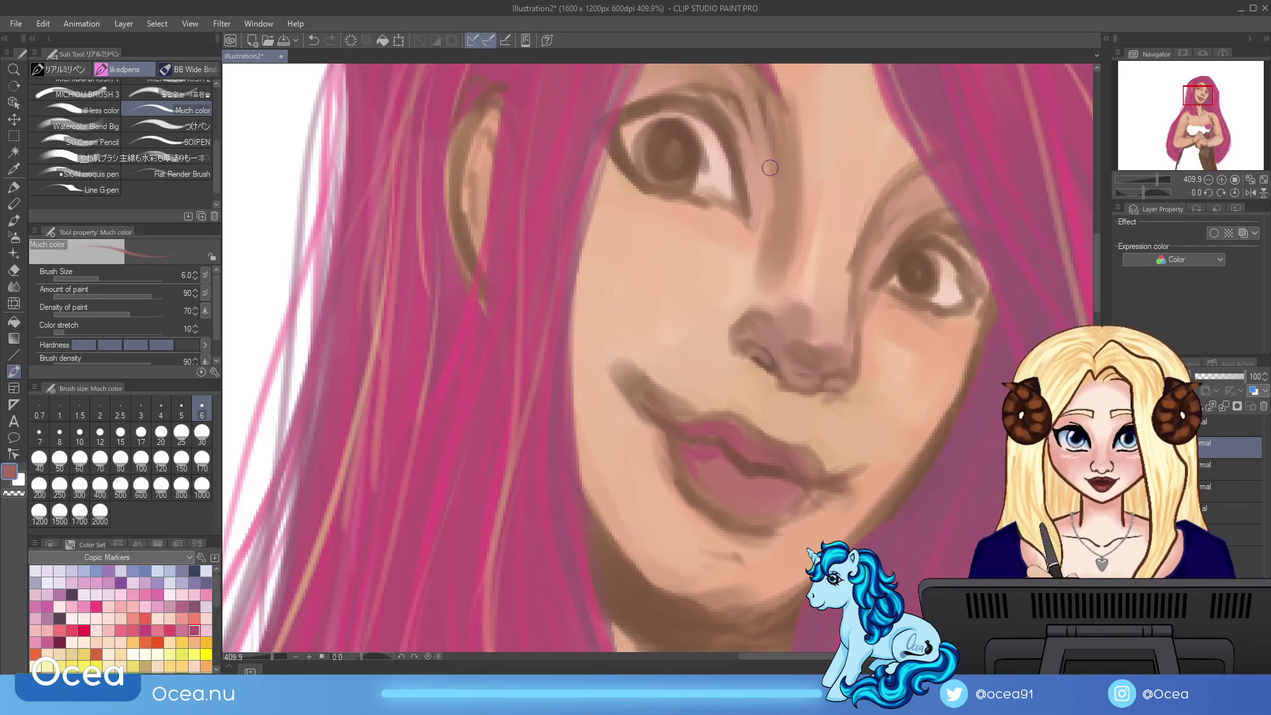
left_click(316, 44)
Step: Sample magenta from the hair and paint fine strands at the front lock's tips and along the right-hand outer edge
left_click_drag(1158, 180, 1147, 181)
left_click_drag(1194, 104, 1191, 121)
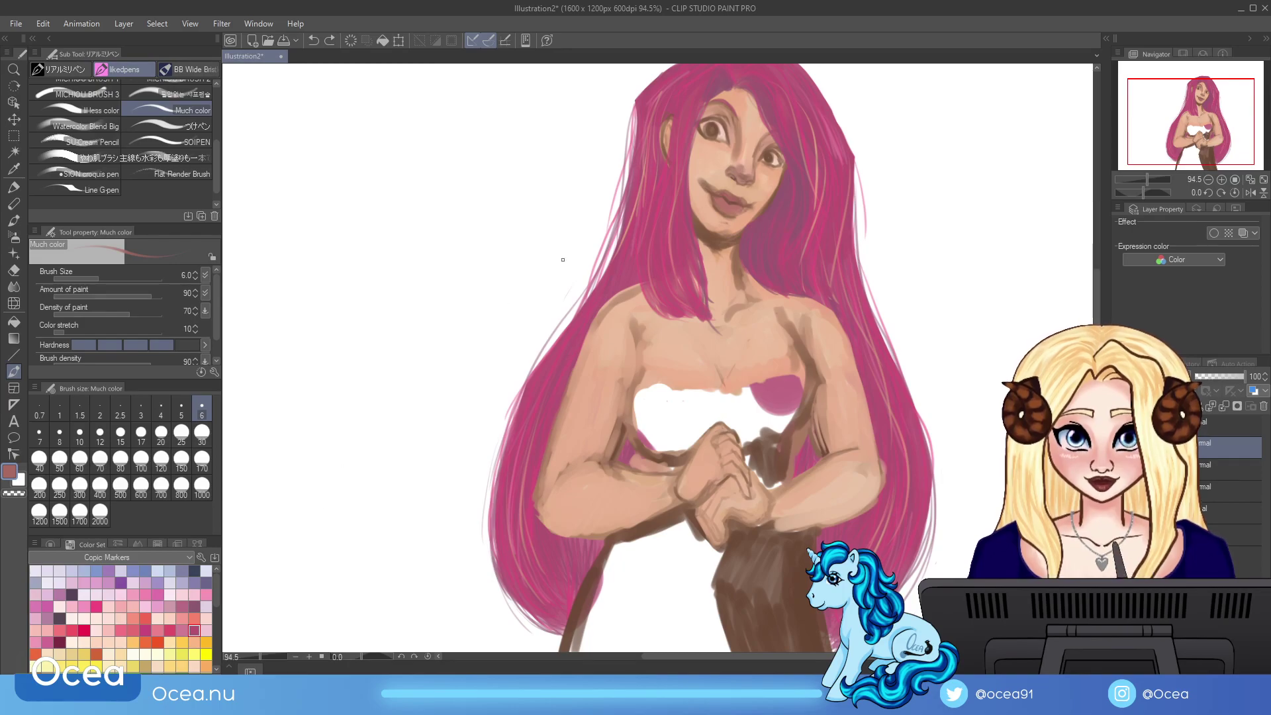
left_click(720, 85, "alt")
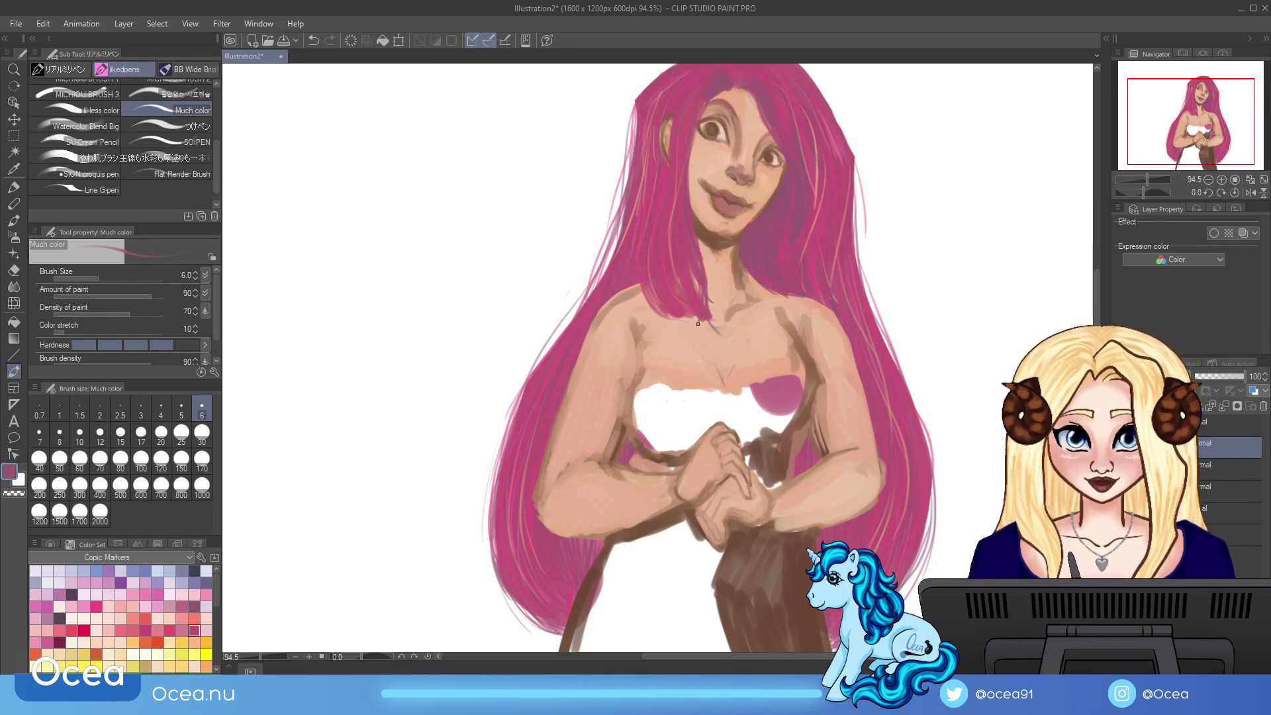
left_click(681, 244, "alt")
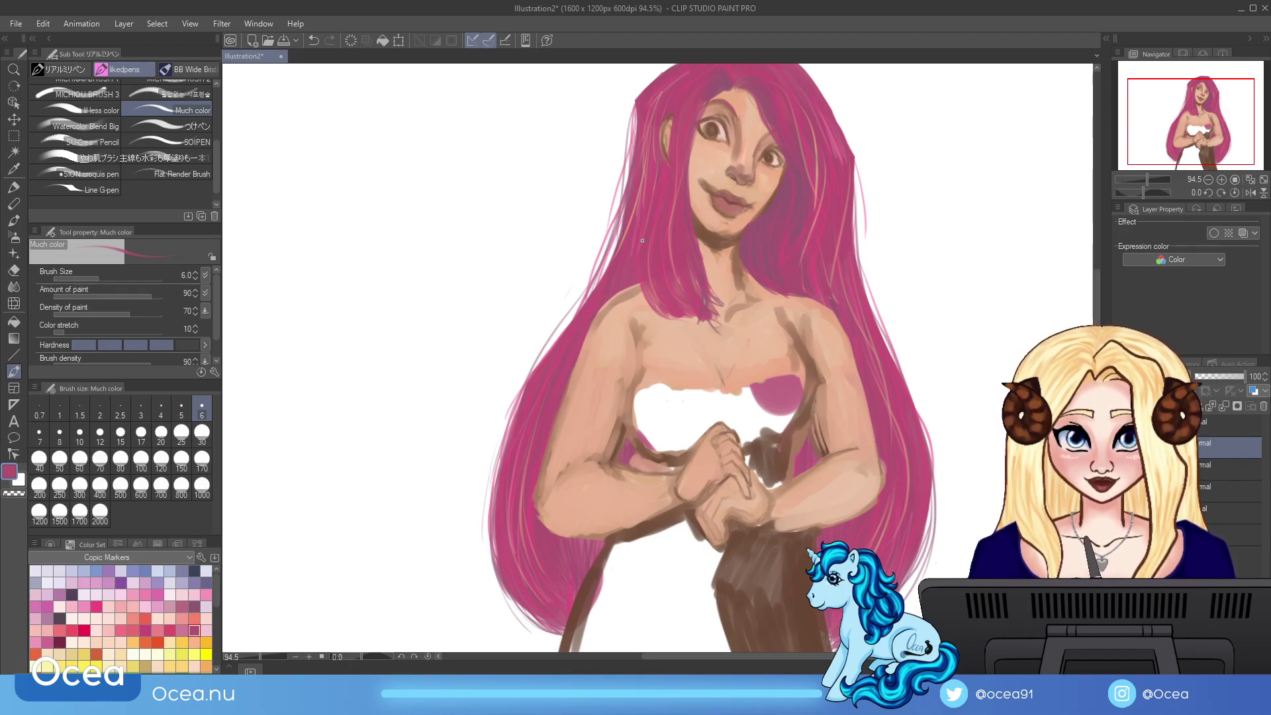
left_click_drag(640, 292, 672, 331)
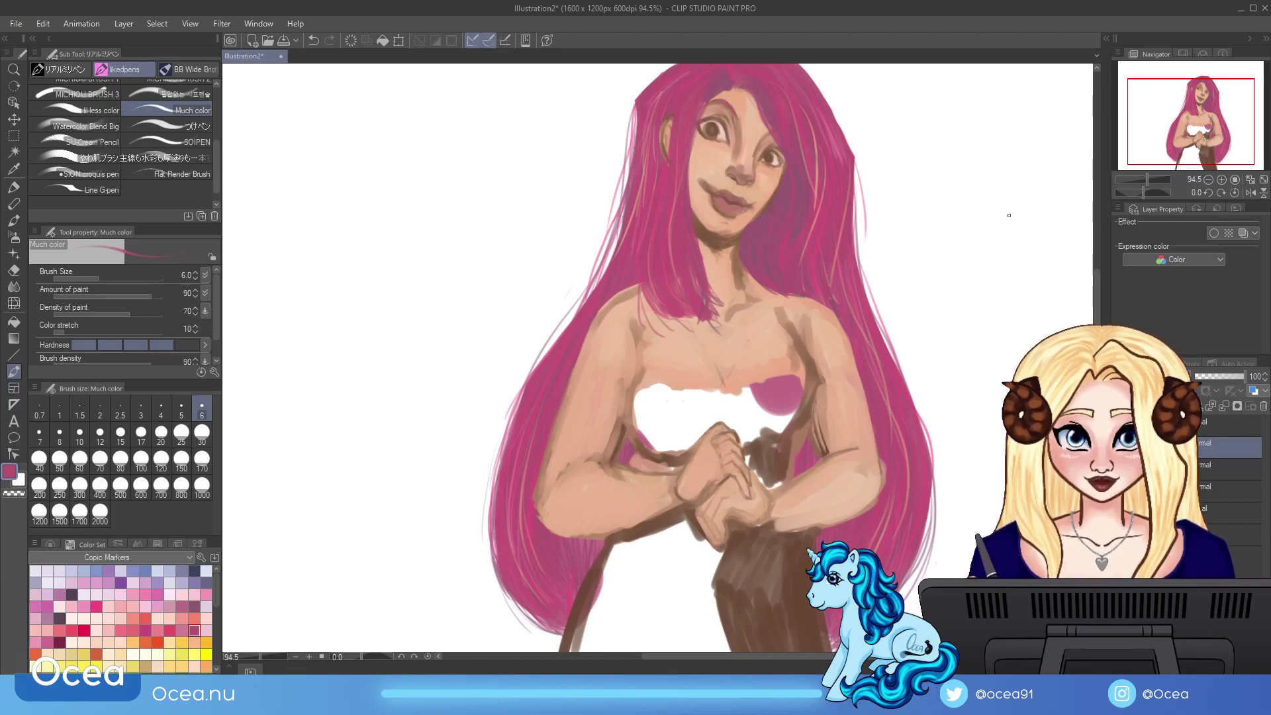
left_click_drag(855, 153, 852, 273)
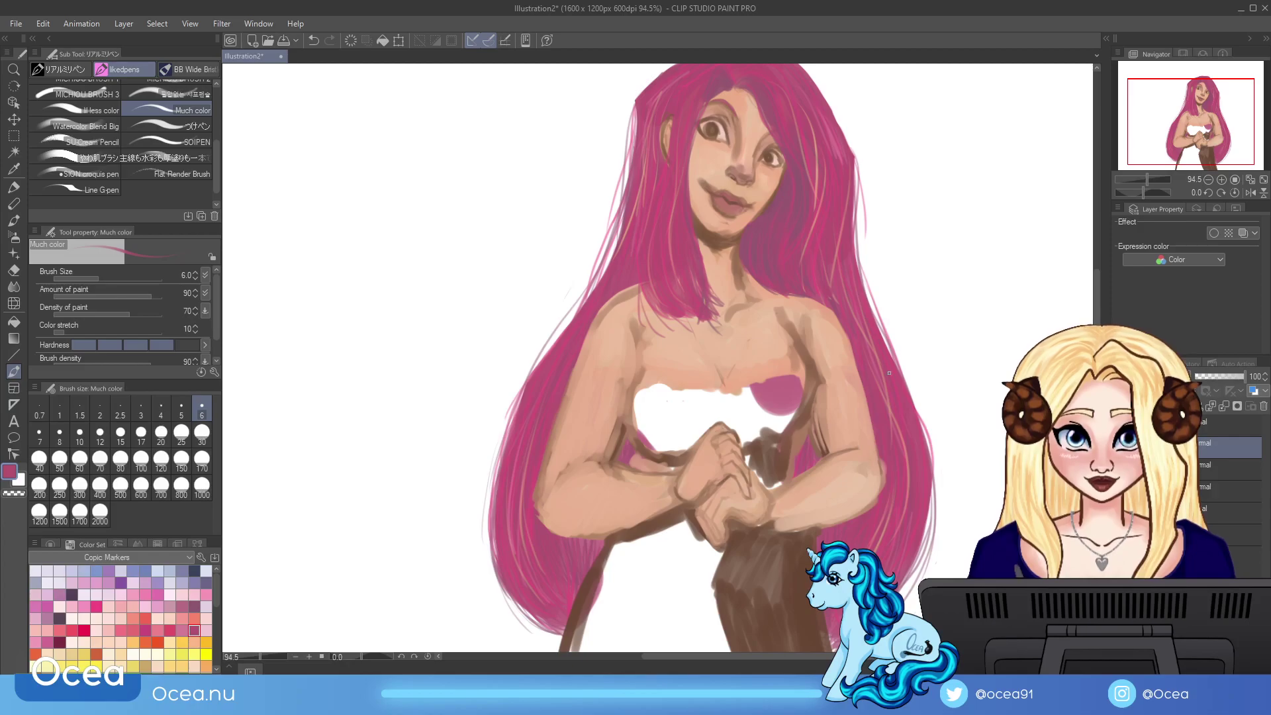
left_click_drag(849, 88, 873, 167)
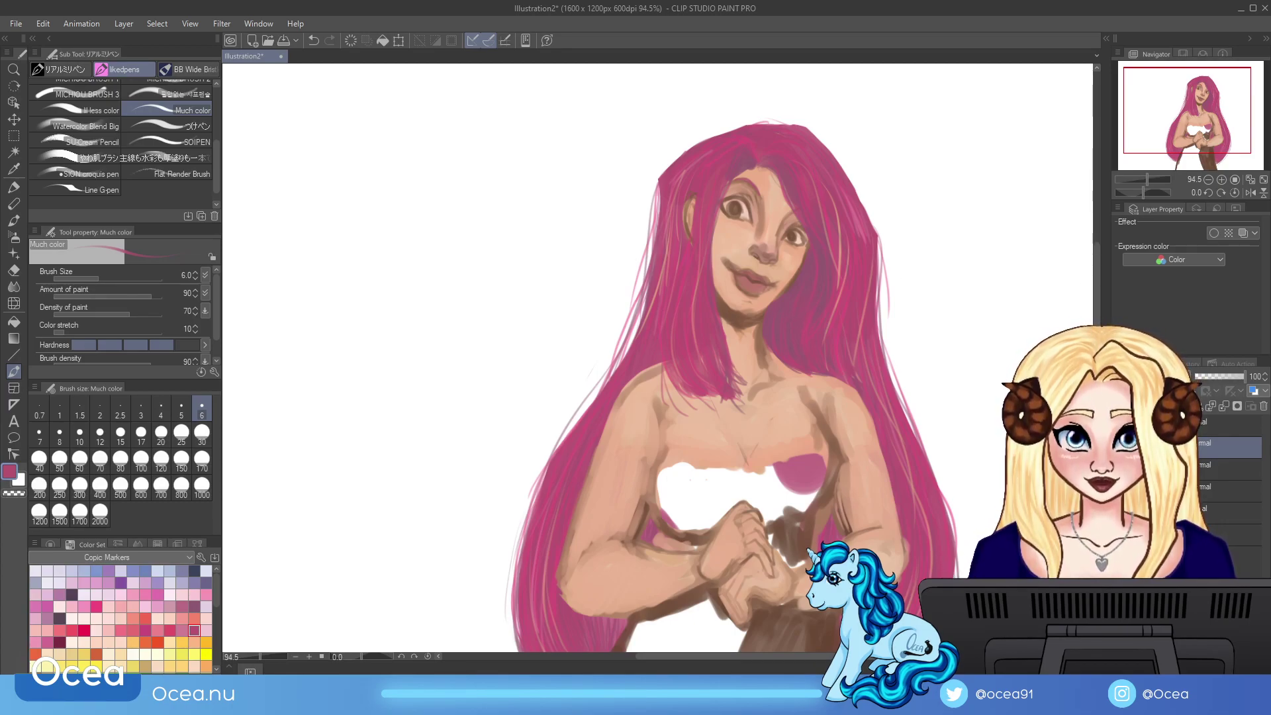
Step: Switch to the face layer, try pale lavender from the Copic Markers set on one eye's white, and undo the stroke
left_click(1222, 469)
left_click_drag(1146, 180, 1152, 176)
left_click(206, 571)
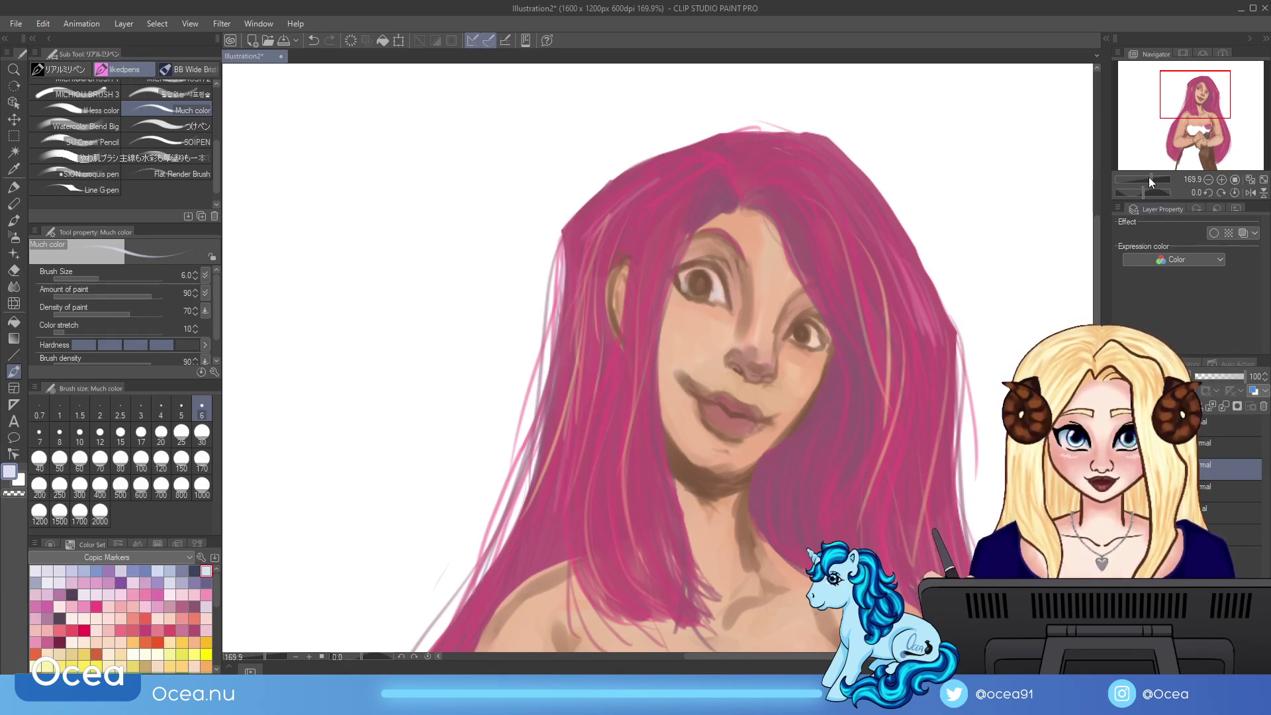
left_click_drag(1151, 180, 1158, 175)
left_click_drag(1180, 112, 1194, 106)
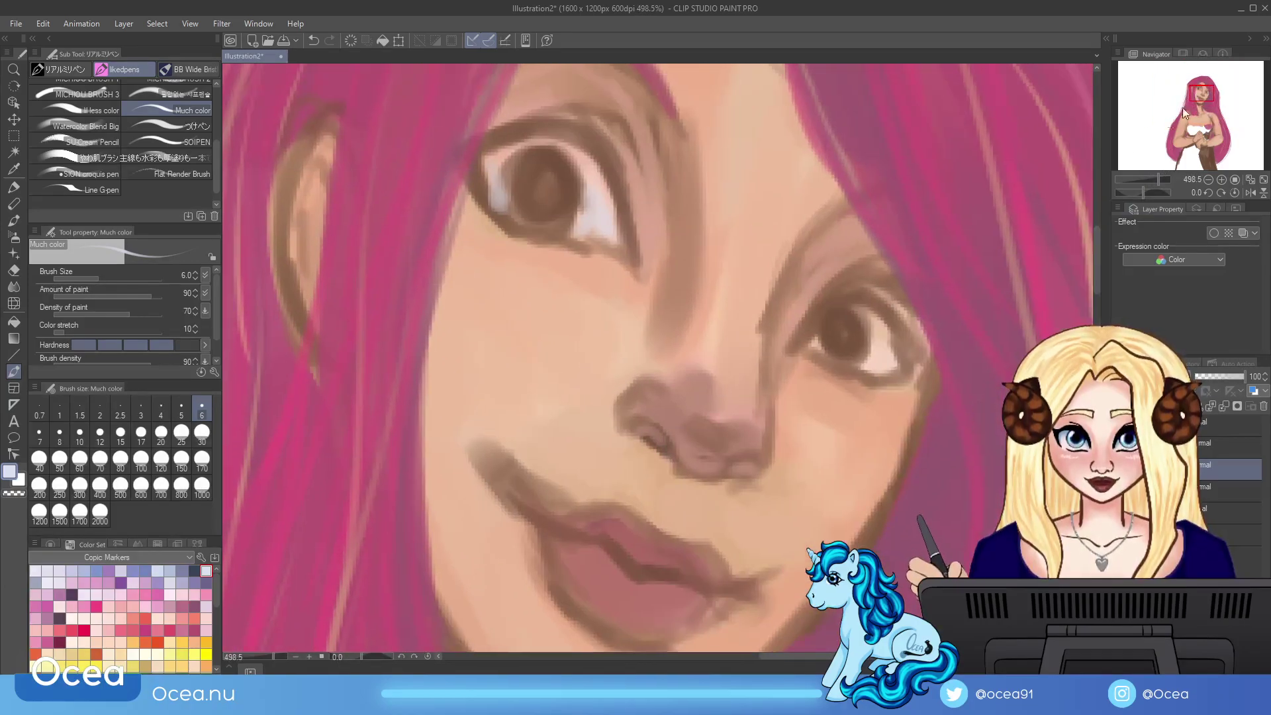
left_click(313, 41)
left_click(312, 41)
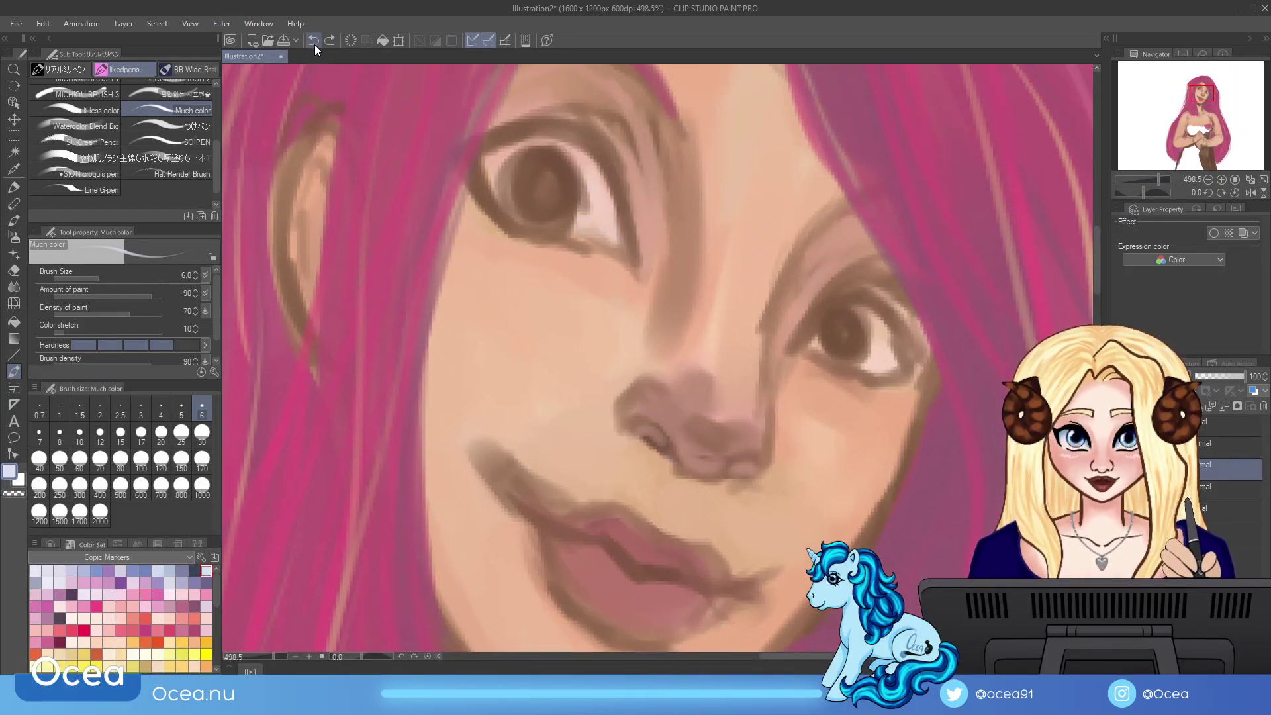
Step: Choose pale pink from the Copic Markers set and paint over the whites of both eyes
left_click(209, 619)
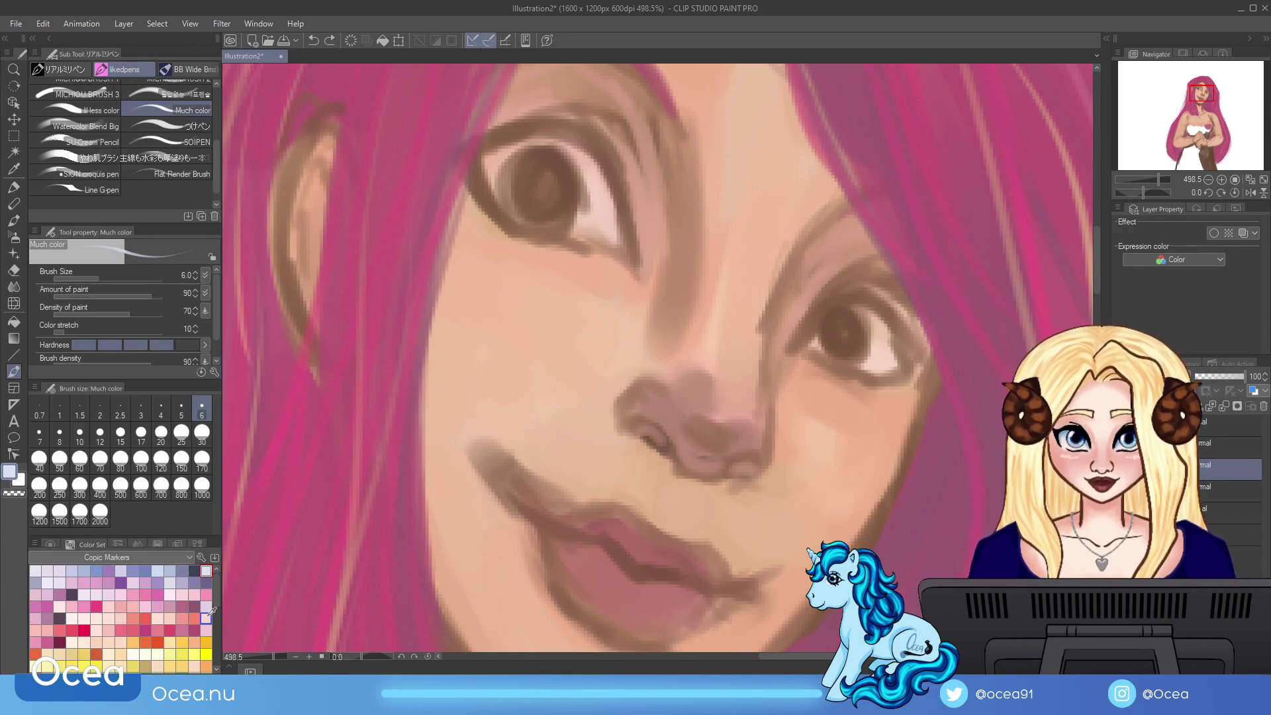
left_click_drag(497, 188, 506, 159)
mouse_move(626, 196)
left_mouse_down()
mouse_move(593, 192)
mouse_move(591, 224)
mouse_move(601, 199)
mouse_move(605, 237)
mouse_move(605, 201)
left_mouse_up()
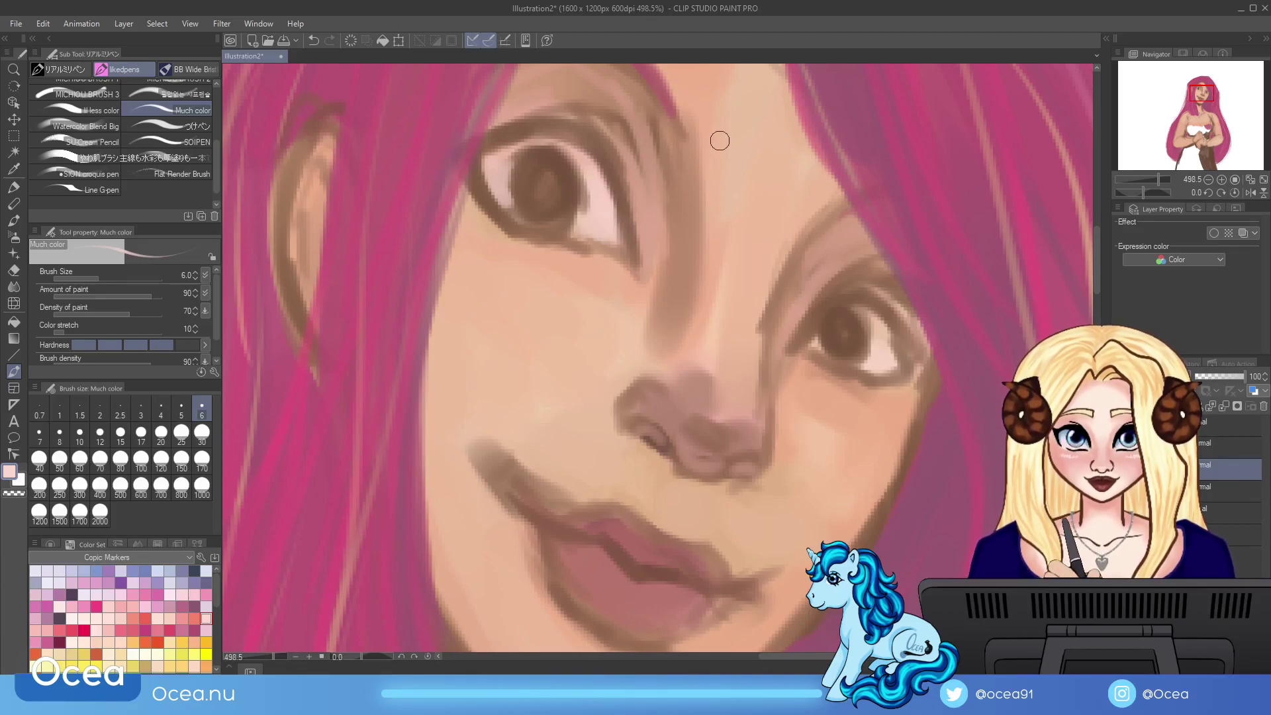
left_click_drag(812, 341, 827, 315)
left_click_drag(877, 356, 888, 318)
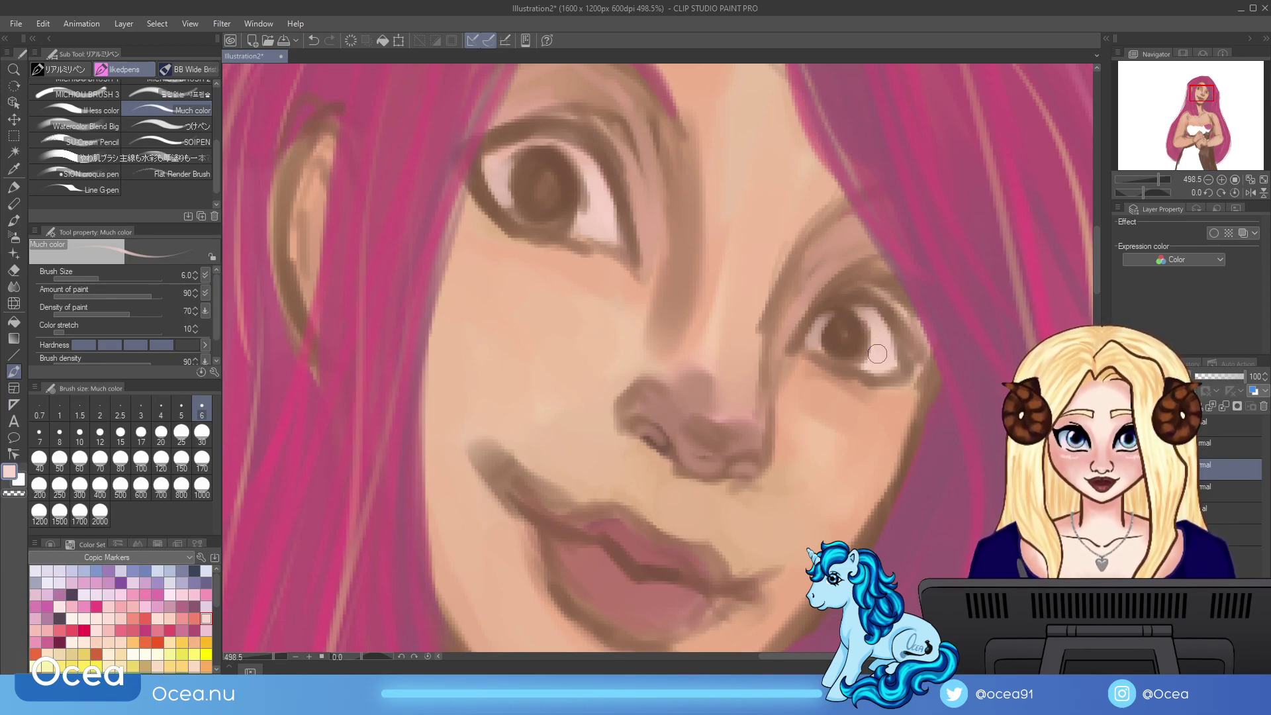
mouse_move(603, 227)
left_mouse_down()
mouse_move(586, 168)
mouse_move(561, 152)
mouse_move(496, 167)
mouse_move(604, 202)
left_mouse_up()
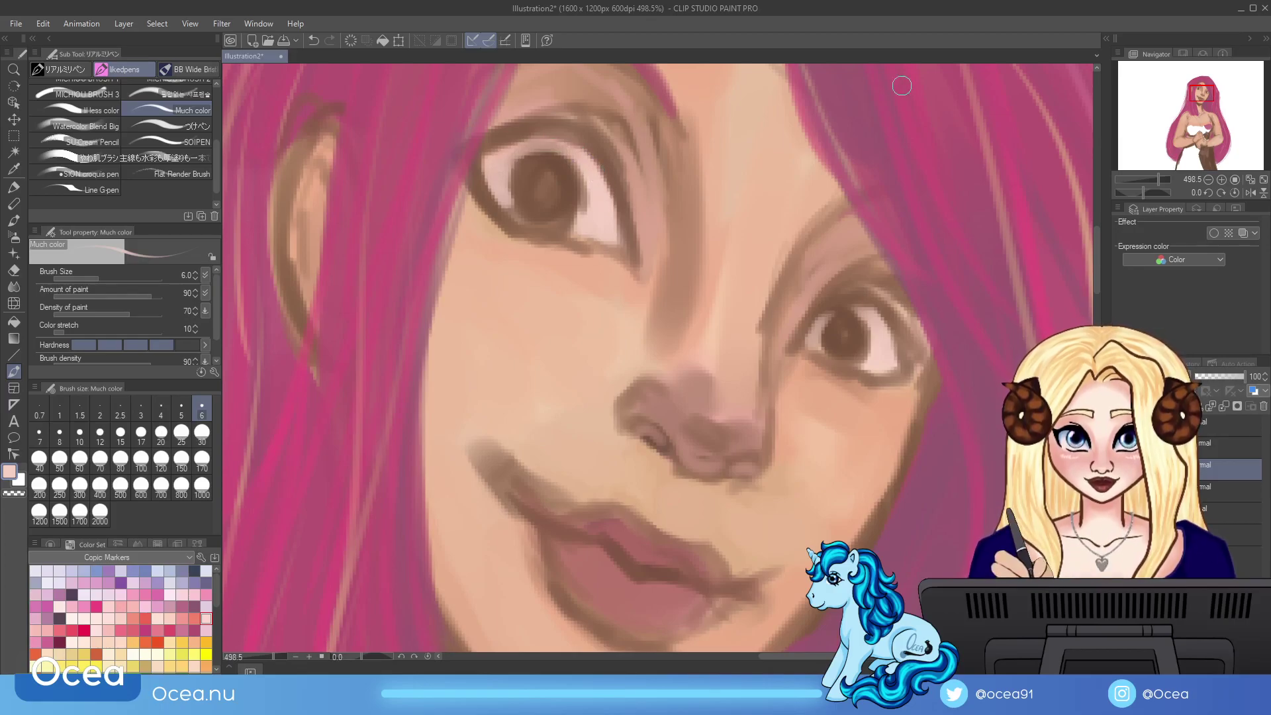
Step: Choose deep pink from the Copic Markers set and deepen the upper lip and the line between the lips
left_click(194, 631)
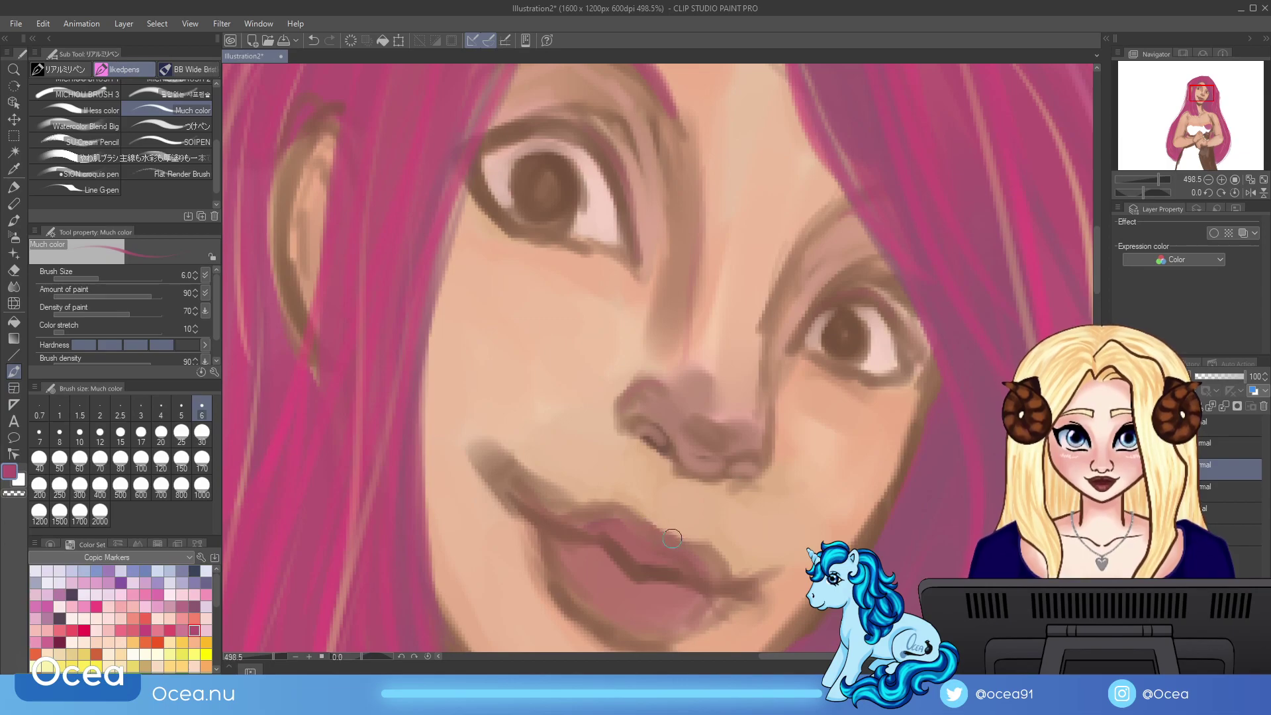
mouse_move(682, 536)
left_mouse_down()
mouse_move(631, 509)
mouse_move(704, 496)
mouse_move(669, 545)
mouse_move(708, 549)
left_mouse_up()
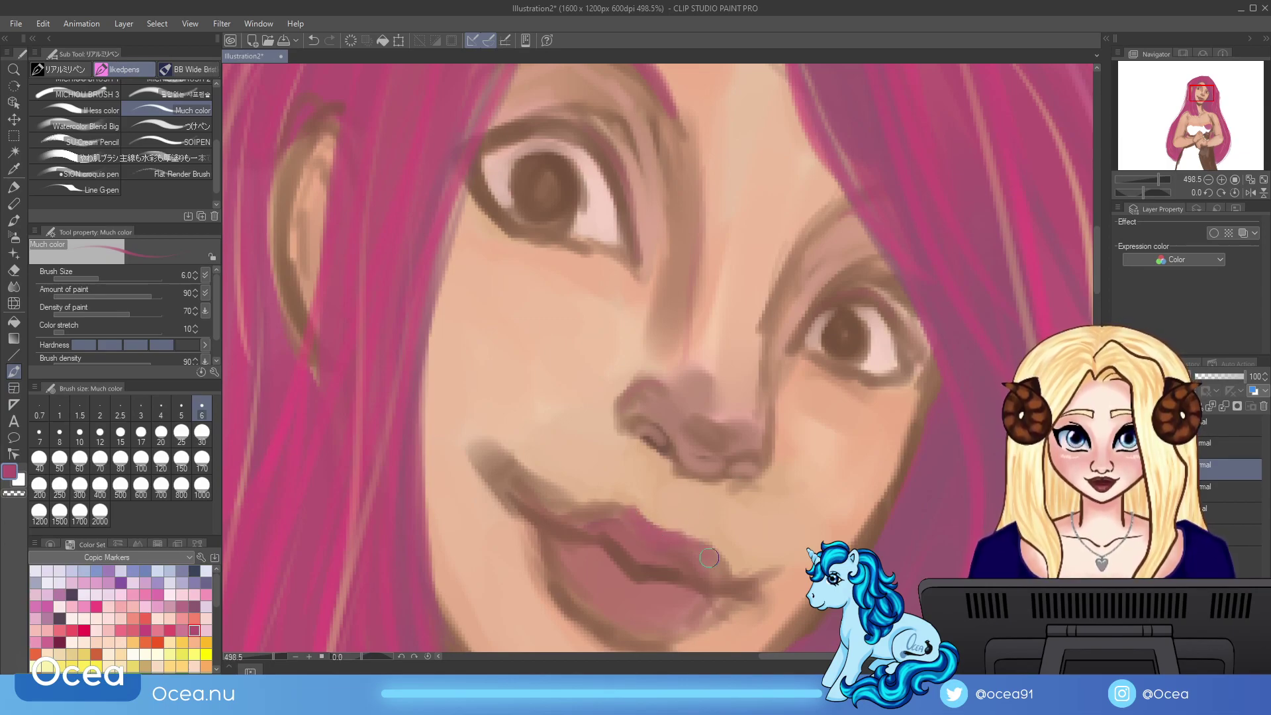
mouse_move(564, 518)
left_mouse_down()
mouse_move(531, 511)
mouse_move(627, 508)
mouse_move(638, 521)
mouse_move(623, 554)
left_mouse_up()
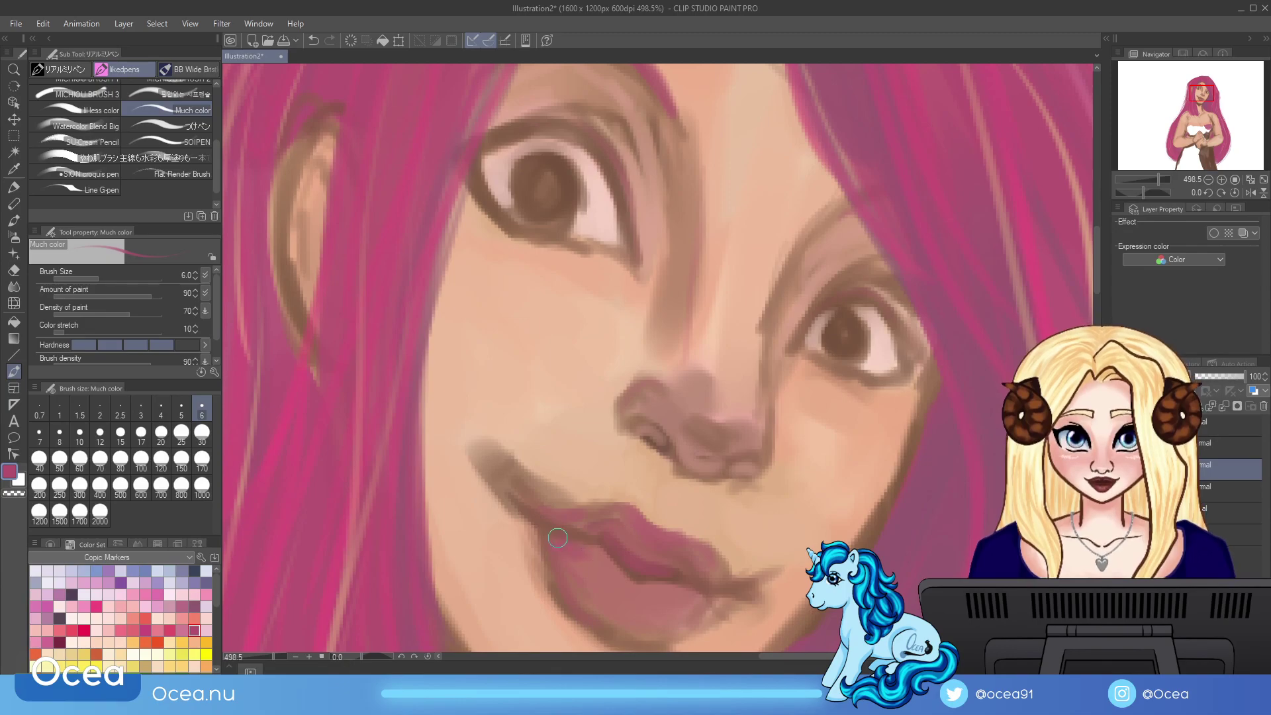
Step: Examine the whole figure with the canvas view flipped horizontally back and forth to check the face and proportions
left_click_drag(1159, 177, 1151, 175)
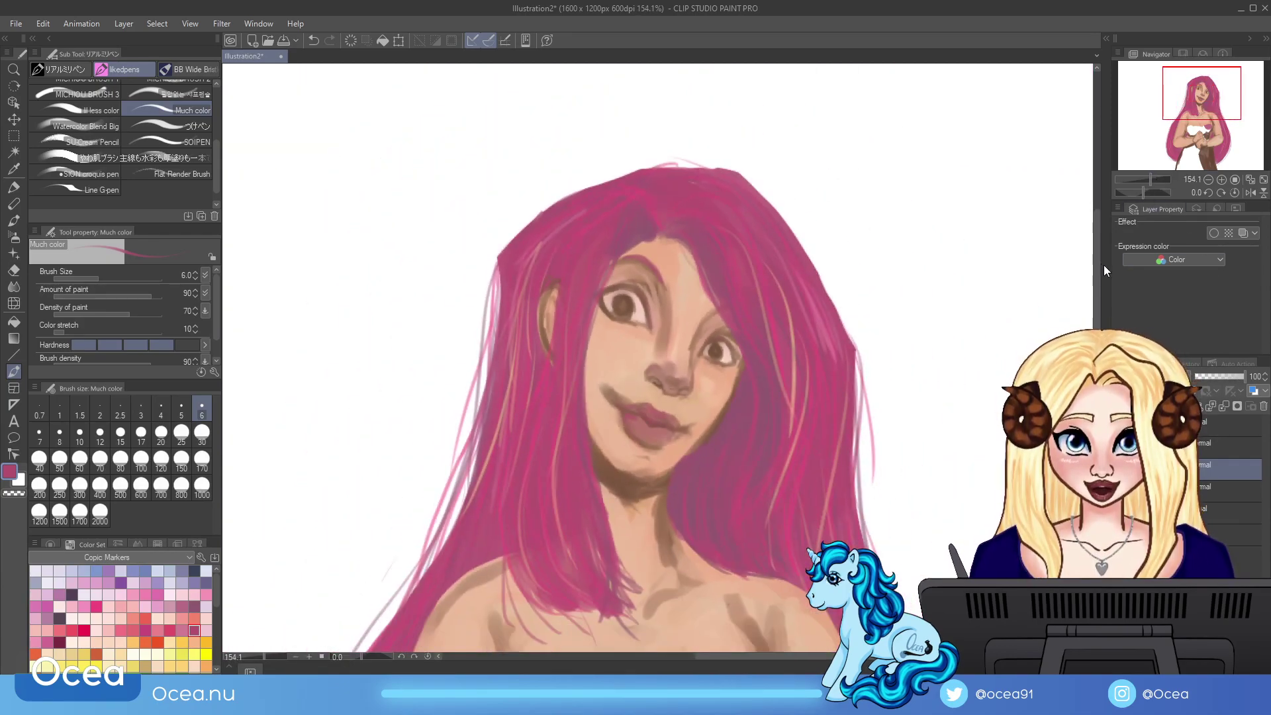
left_click(1251, 192)
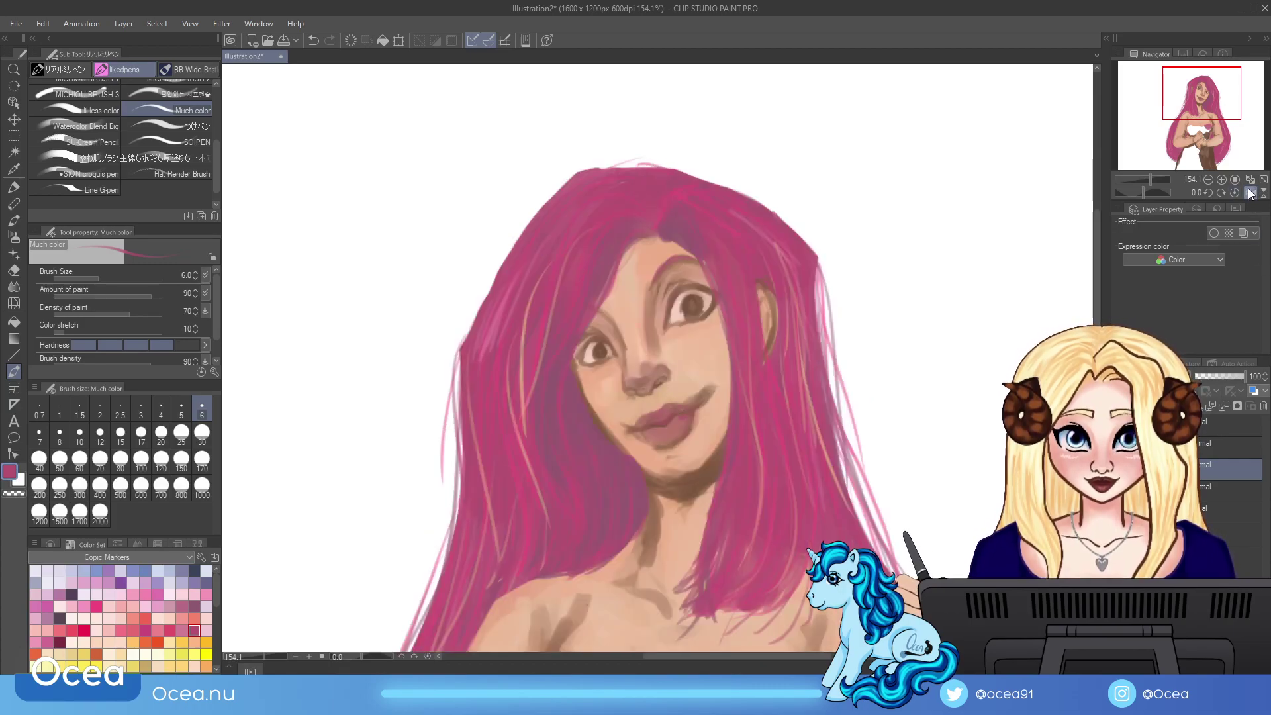
left_click(1251, 180)
left_click(1251, 192)
left_click(1251, 193)
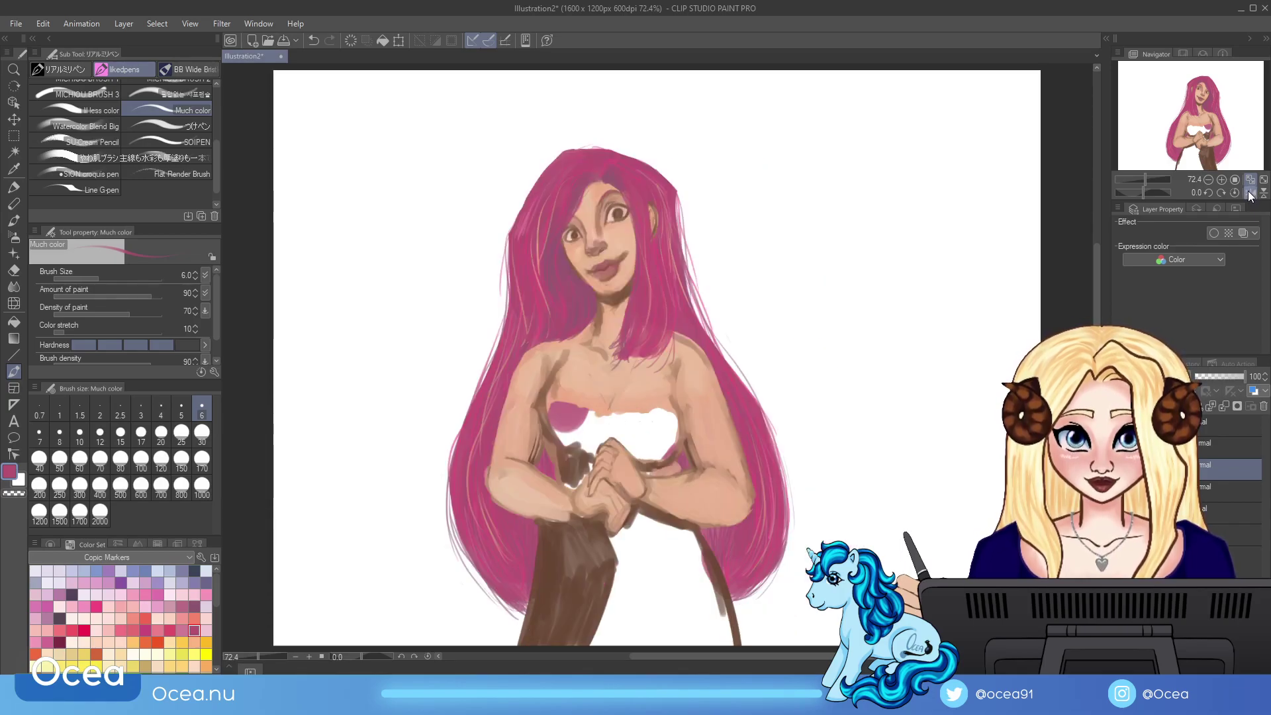
left_click(1251, 193)
left_click(1251, 193)
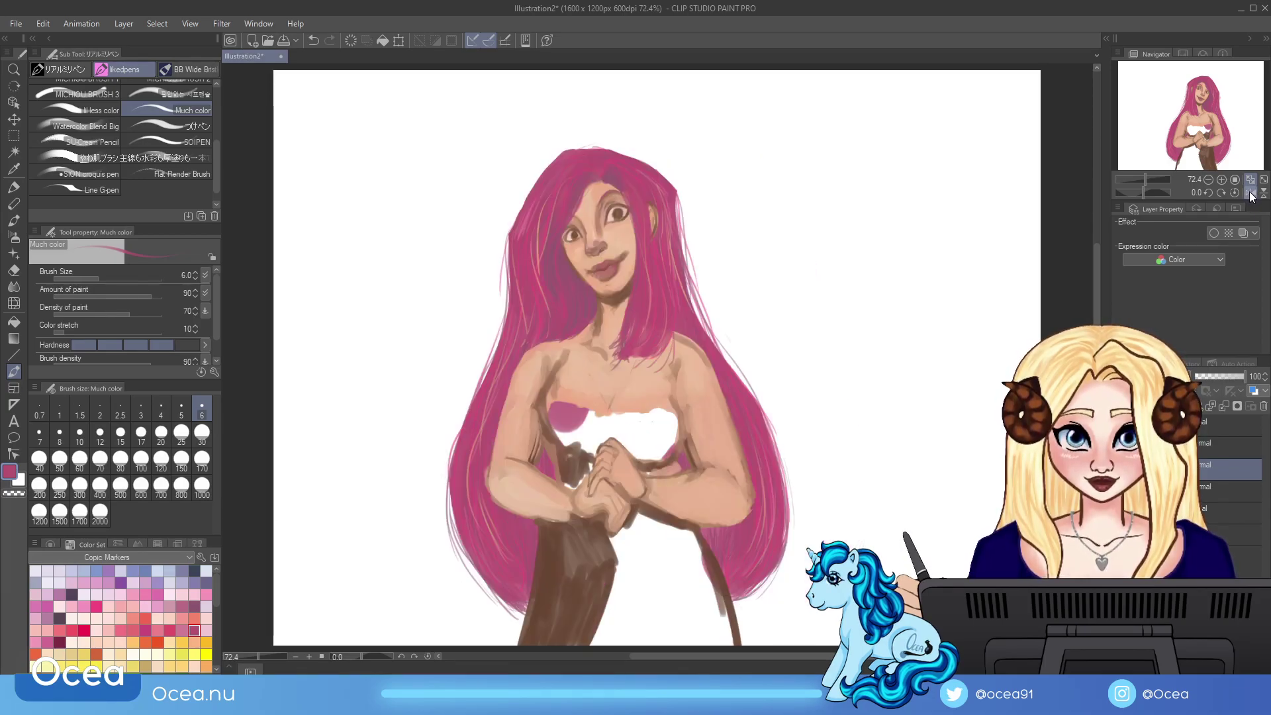
left_click(1250, 193)
left_click(1251, 194)
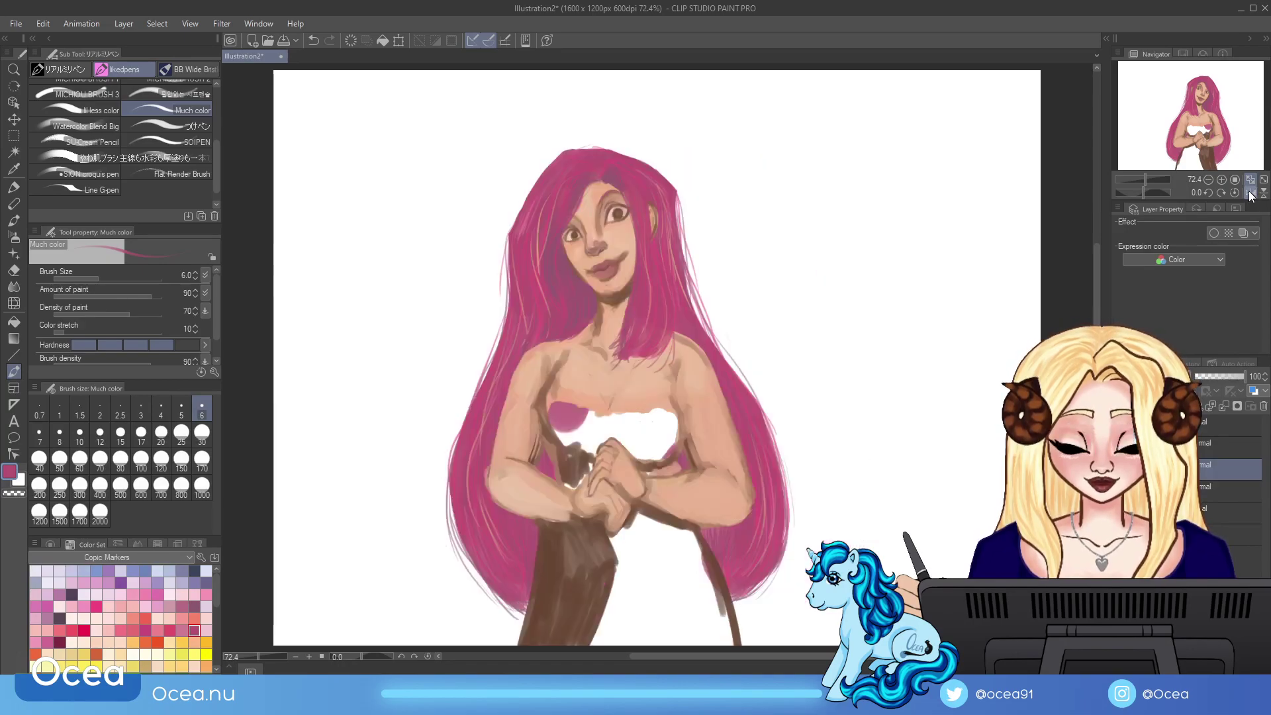
Step: Choose pale blue from the Copic Markers set and brighten the whites of the eyes in the mirrored view
left_click_drag(1146, 177, 1155, 177)
left_click_drag(1195, 122, 1194, 97)
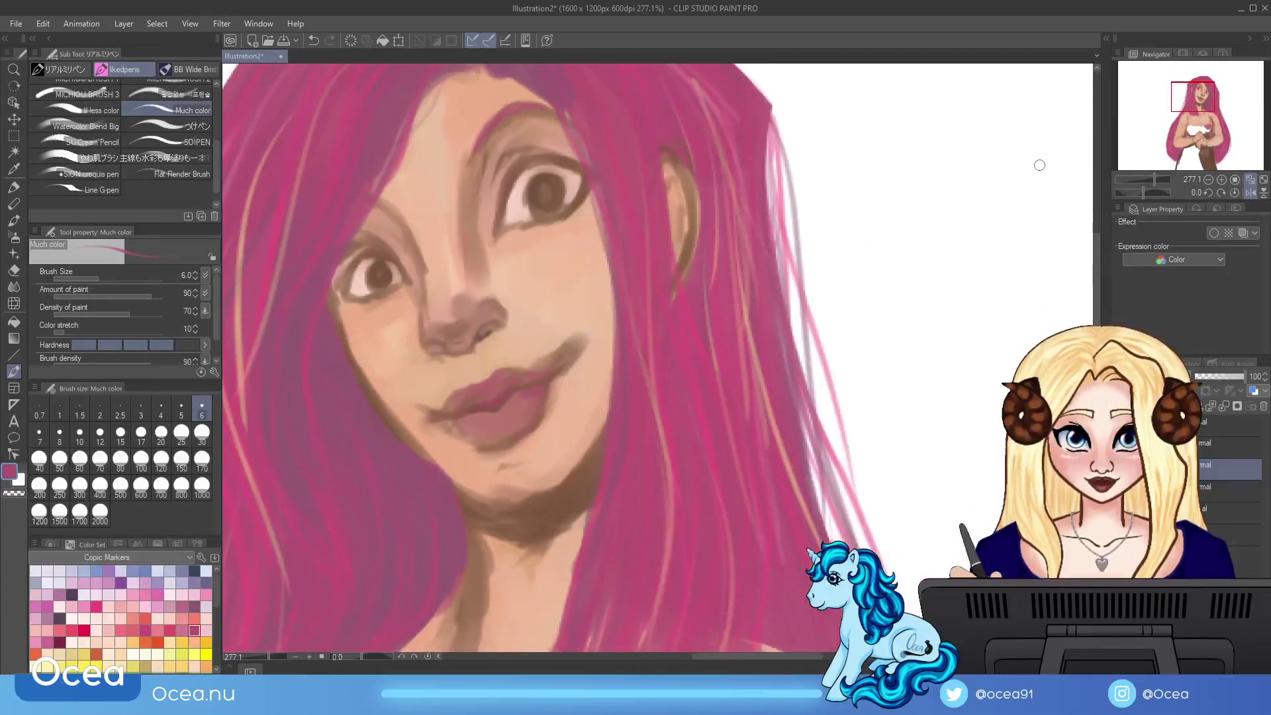
scroll(216, 614, "down", 5)
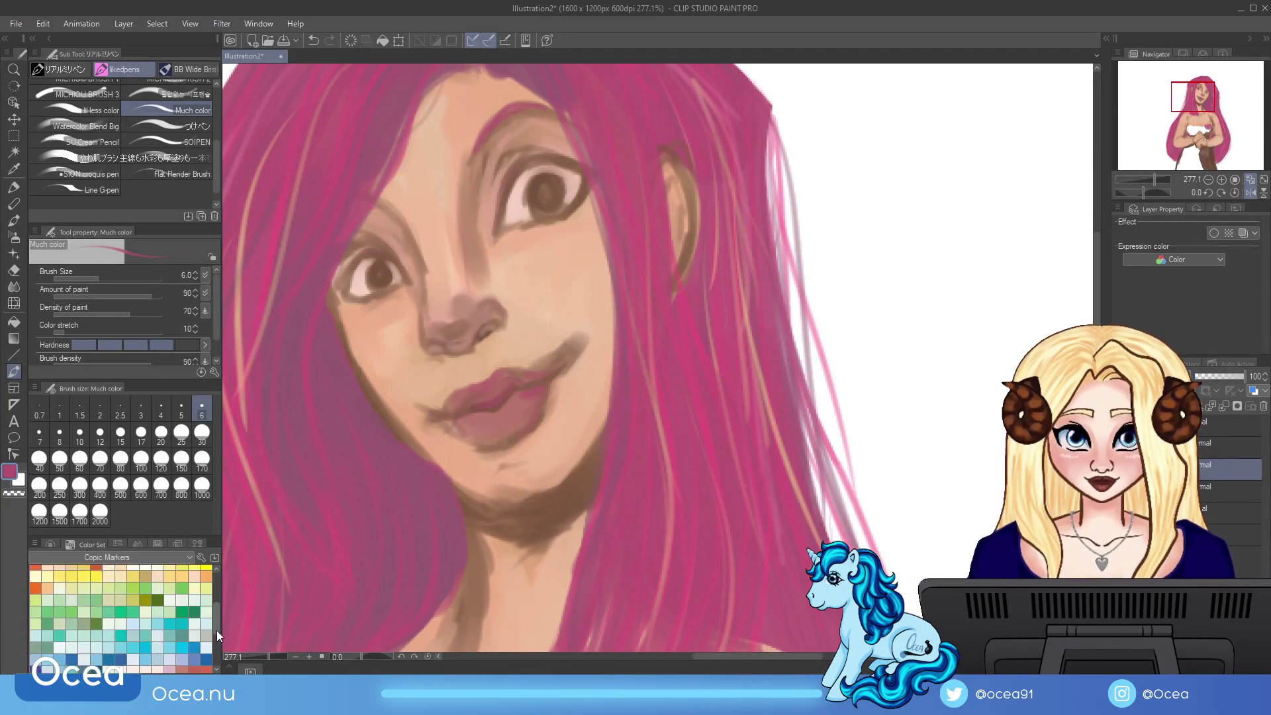
left_click(206, 625)
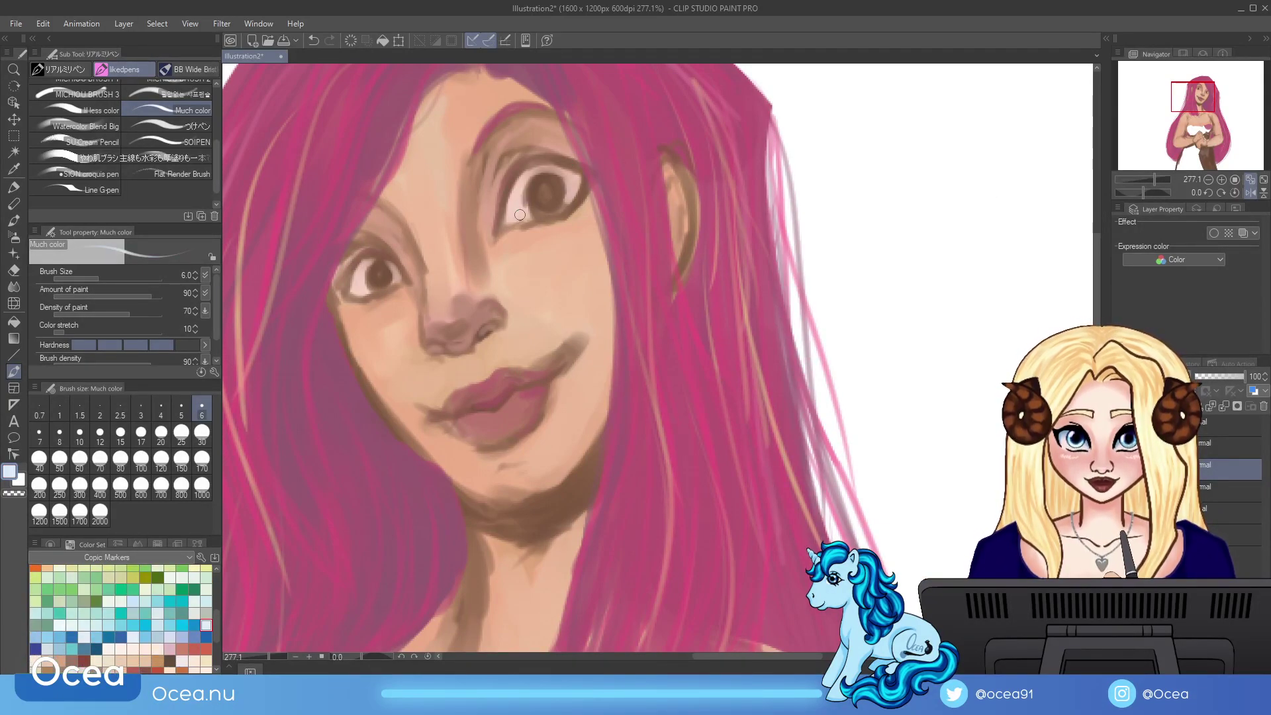
left_click_drag(517, 208, 519, 204)
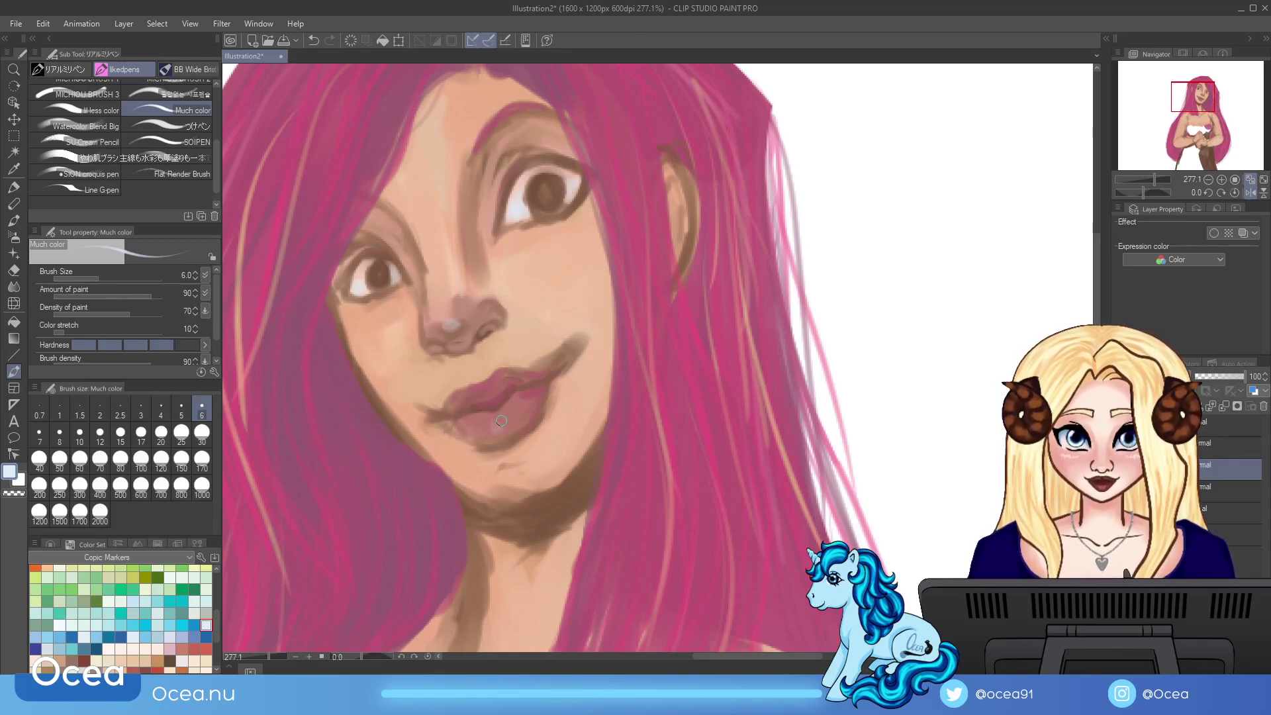
Step: Paint light highlights on the lips, sample white from the canvas, and add highlights to the lips, nose tip and cheeks
mouse_move(497, 384)
left_mouse_down()
mouse_move(534, 379)
mouse_move(501, 428)
mouse_move(527, 412)
mouse_move(516, 387)
mouse_move(492, 388)
mouse_move(534, 378)
left_mouse_up()
left_click(838, 170, "alt")
left_click_drag(498, 432, 490, 430)
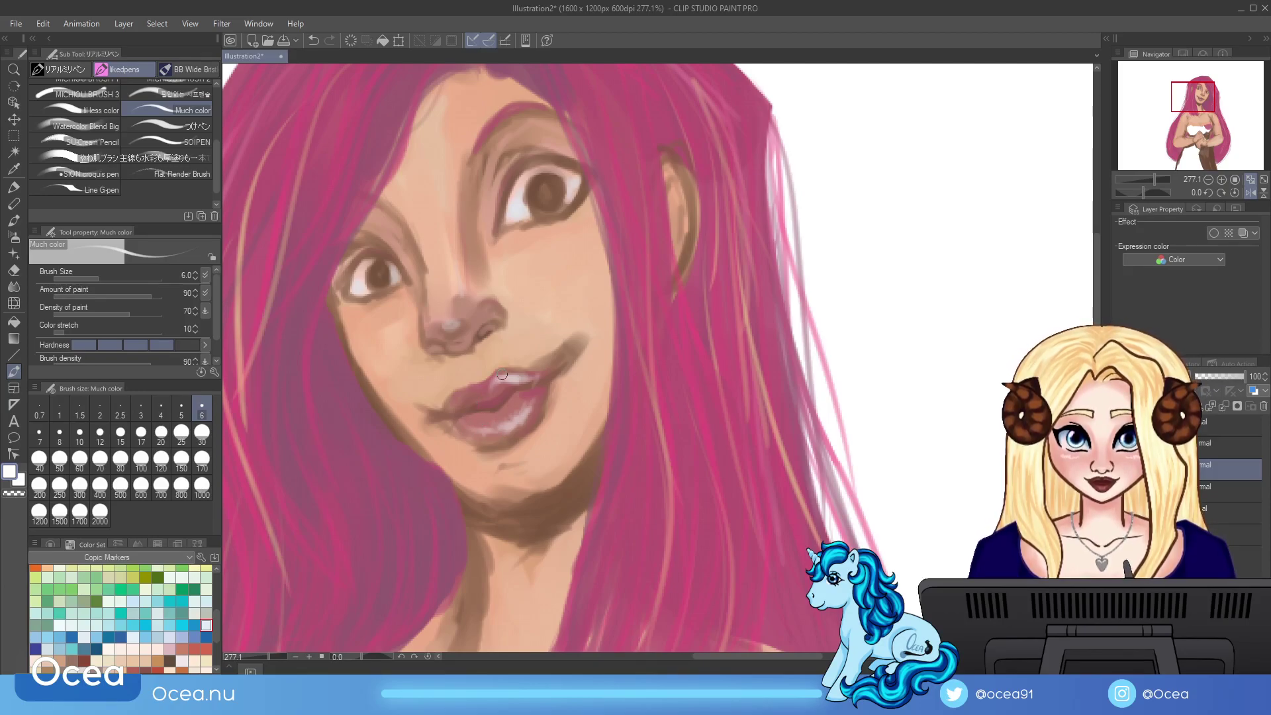
left_click_drag(448, 326, 452, 326)
left_click_drag(540, 245, 556, 240)
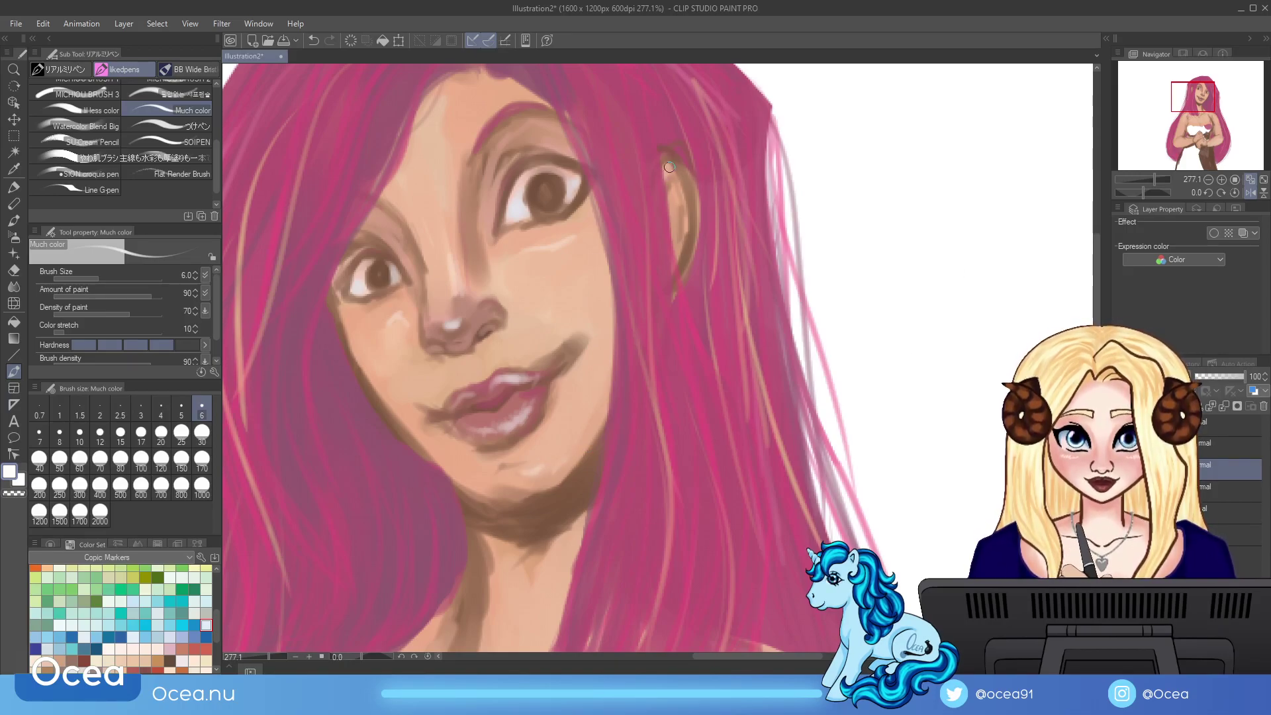
Step: Sample skin and brown shadow tones from the face and repaint the edge of the chin and jaw
left_click_drag(1154, 176, 1143, 188)
left_click(590, 442, "alt")
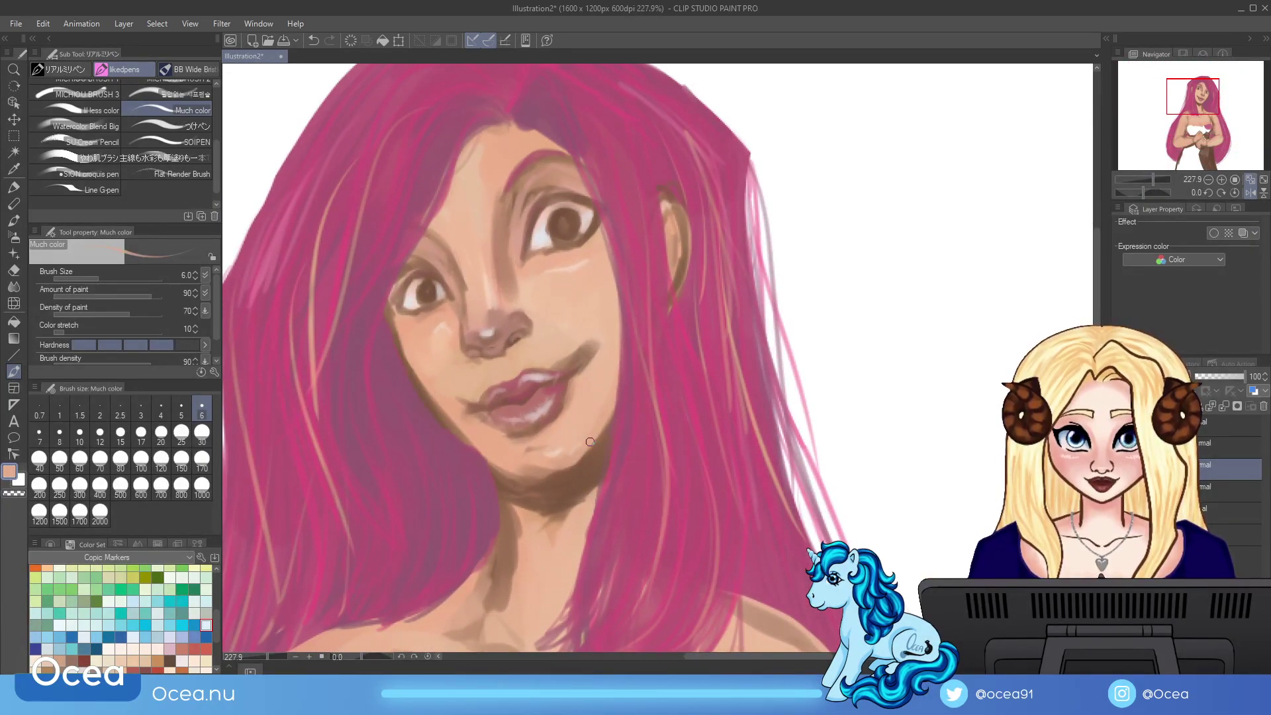
mouse_move(513, 472)
left_mouse_down()
mouse_move(561, 472)
mouse_move(516, 482)
mouse_move(546, 481)
mouse_move(599, 437)
mouse_move(554, 478)
mouse_move(502, 463)
mouse_move(517, 476)
mouse_move(576, 465)
left_mouse_up()
left_click(601, 449, "alt")
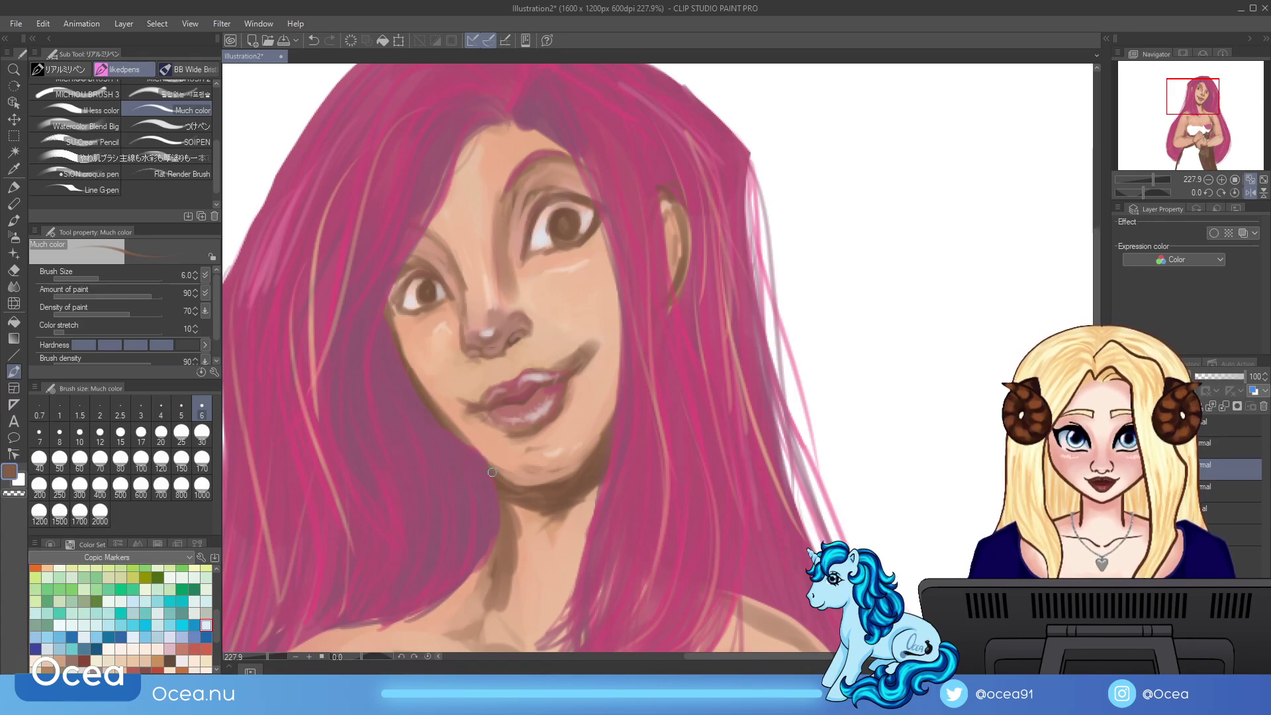
left_click(431, 392, "alt")
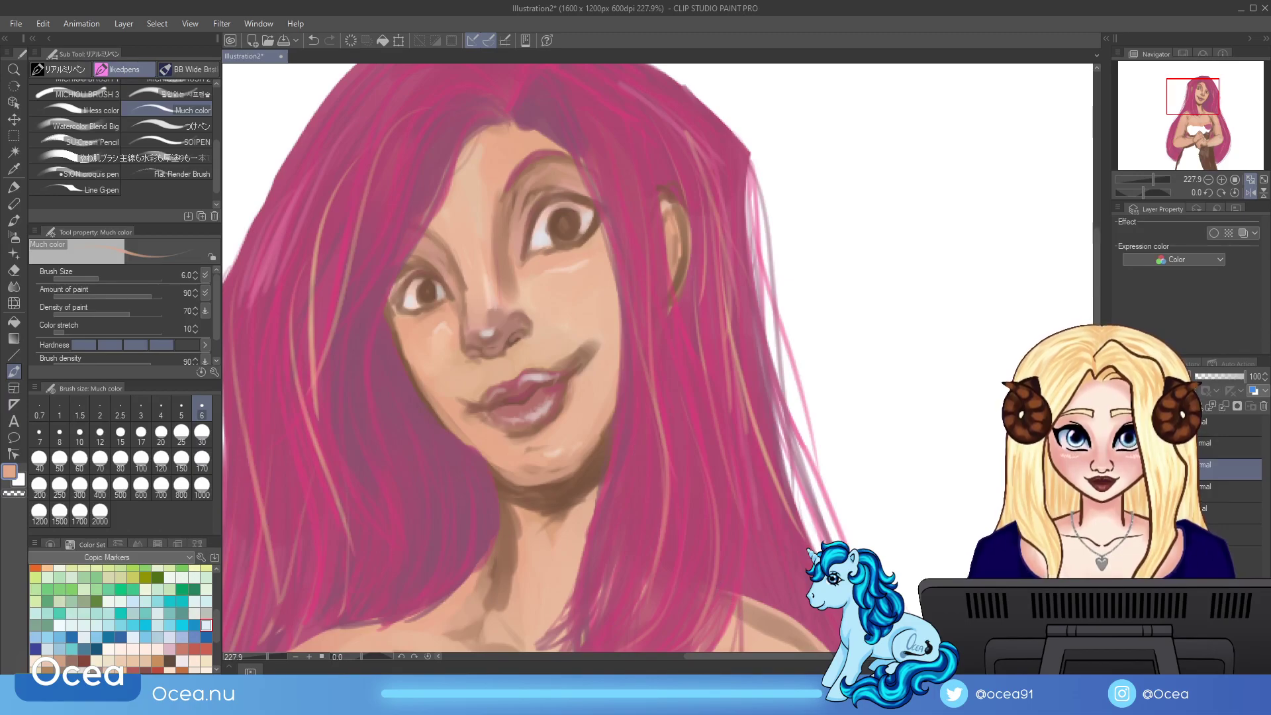
left_click(1202, 443)
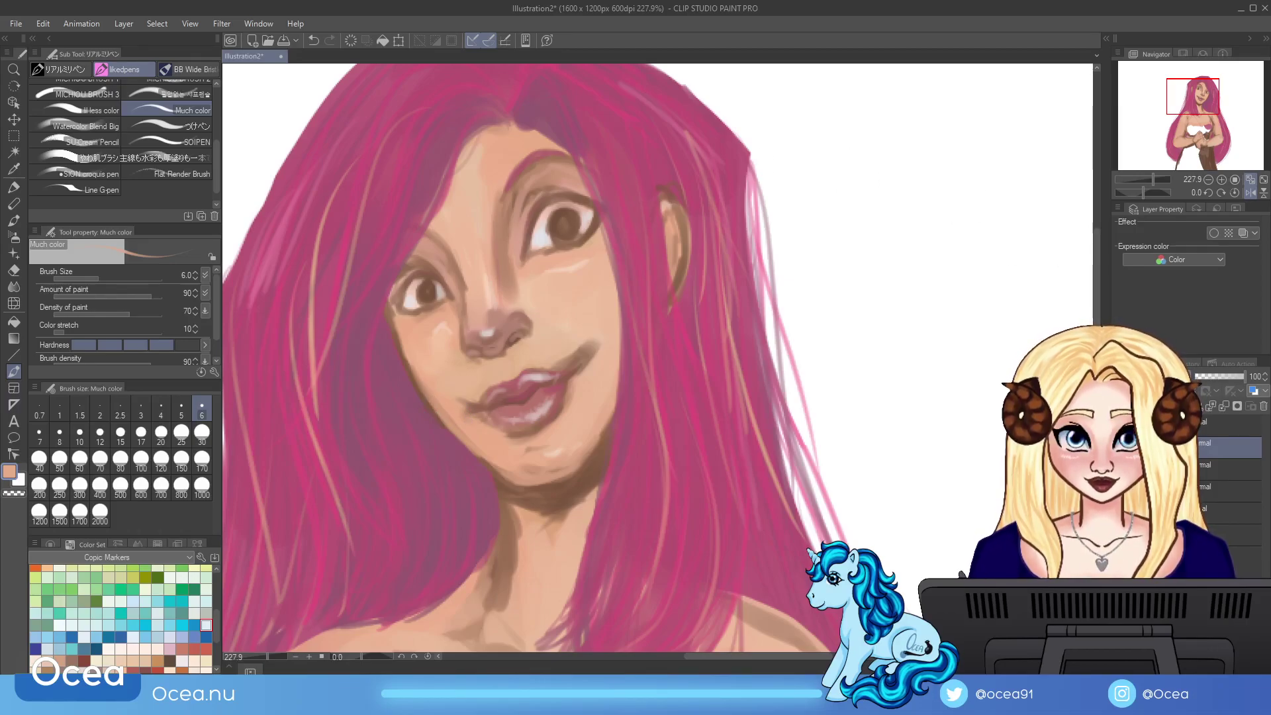
left_click(1219, 424)
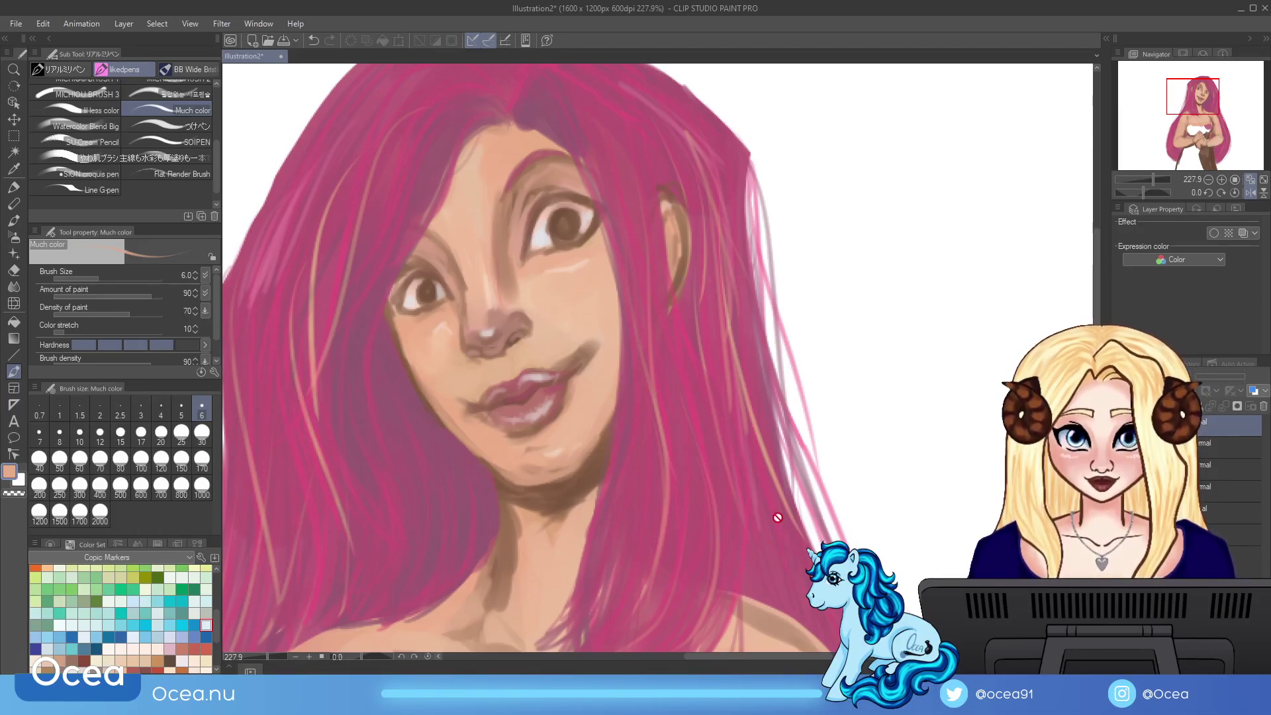
left_click(1192, 469)
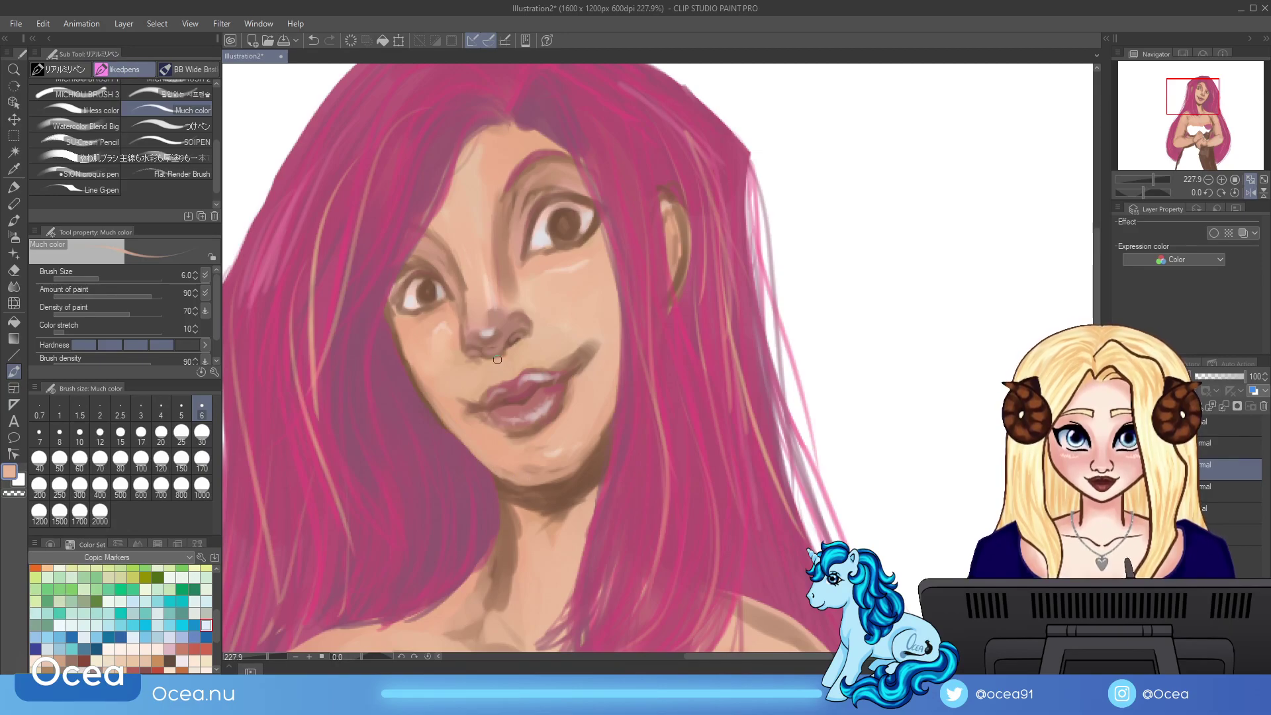
Step: Sample skin and brown tones from the face and refine the nostrils, the nose's underside and the area above the lips
left_click_drag(499, 350, 507, 347)
left_click(586, 354, "alt")
left_click_drag(483, 349, 489, 350)
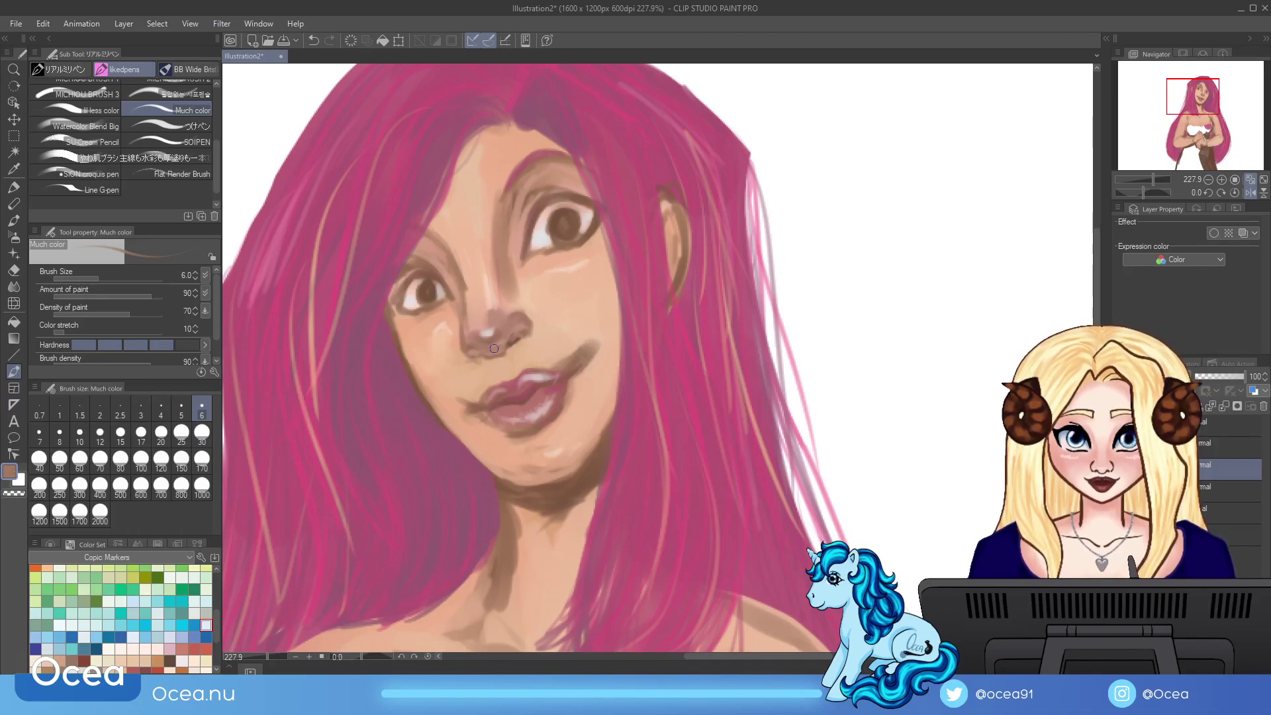
left_click(572, 216, "alt")
left_click_drag(513, 341, 518, 334)
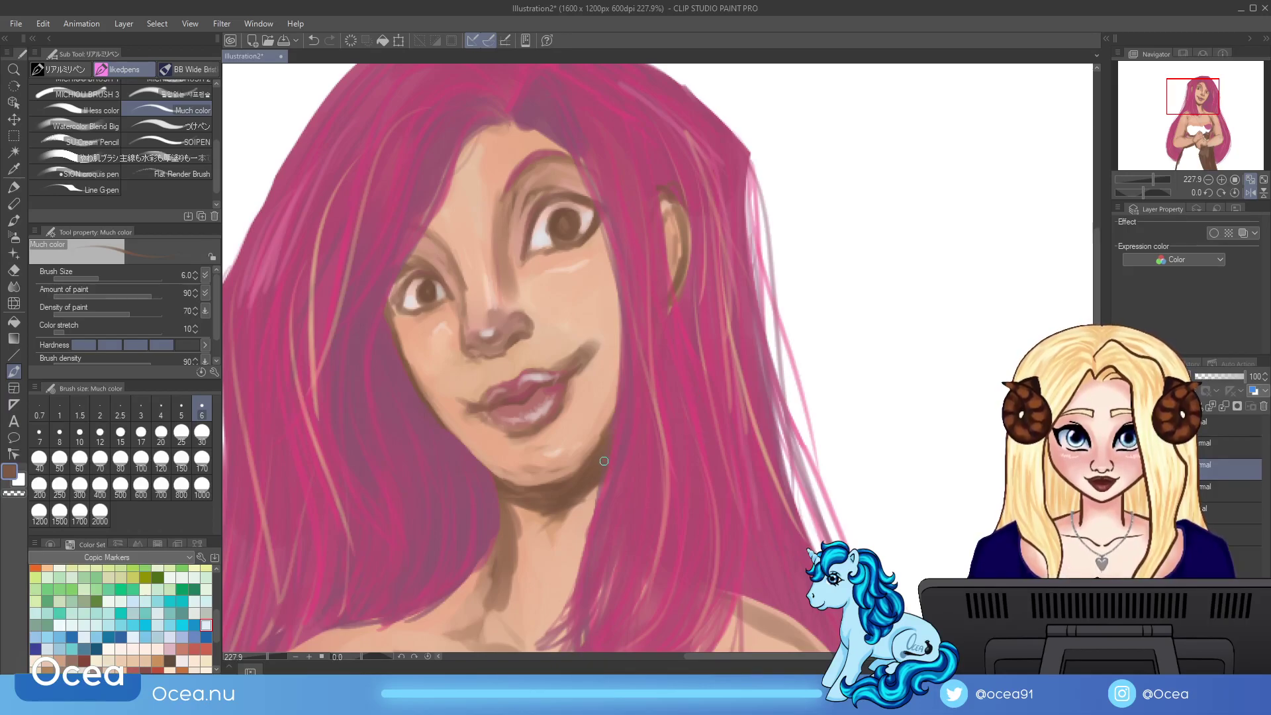
mouse_move(490, 302)
left_mouse_down()
mouse_move(495, 257)
mouse_move(465, 335)
mouse_move(512, 350)
left_mouse_up()
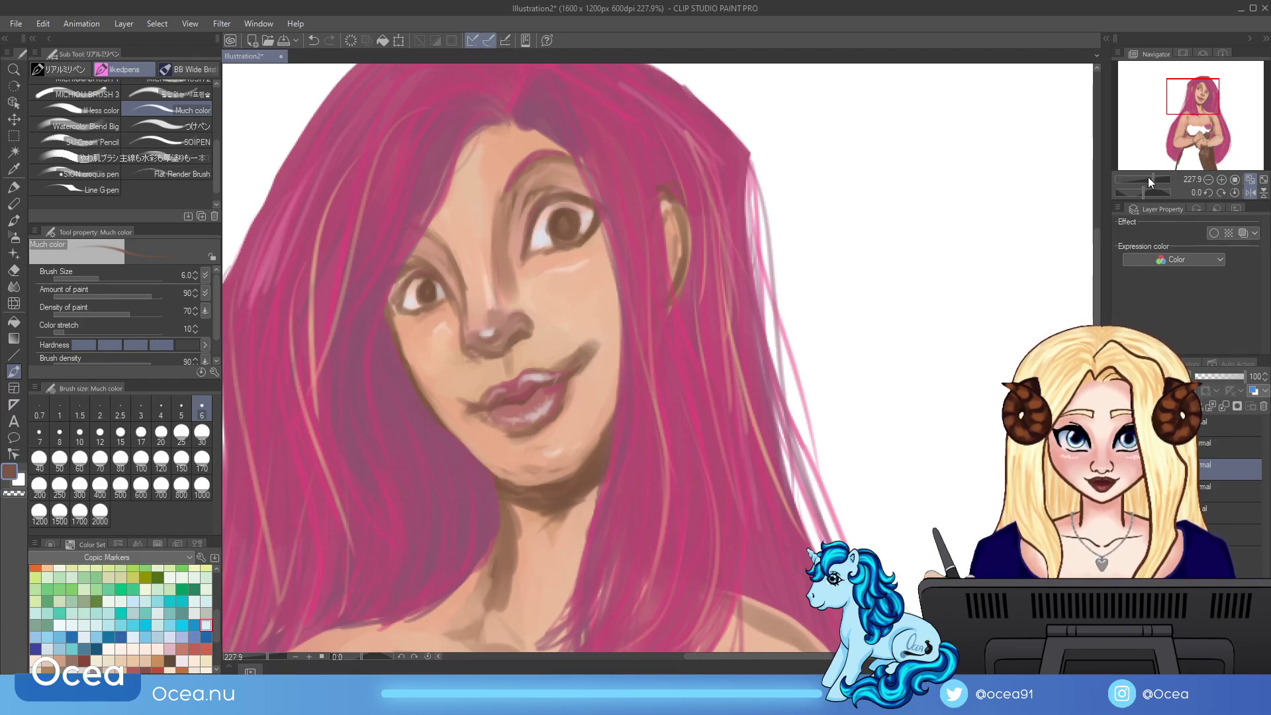
left_click(543, 343, "alt")
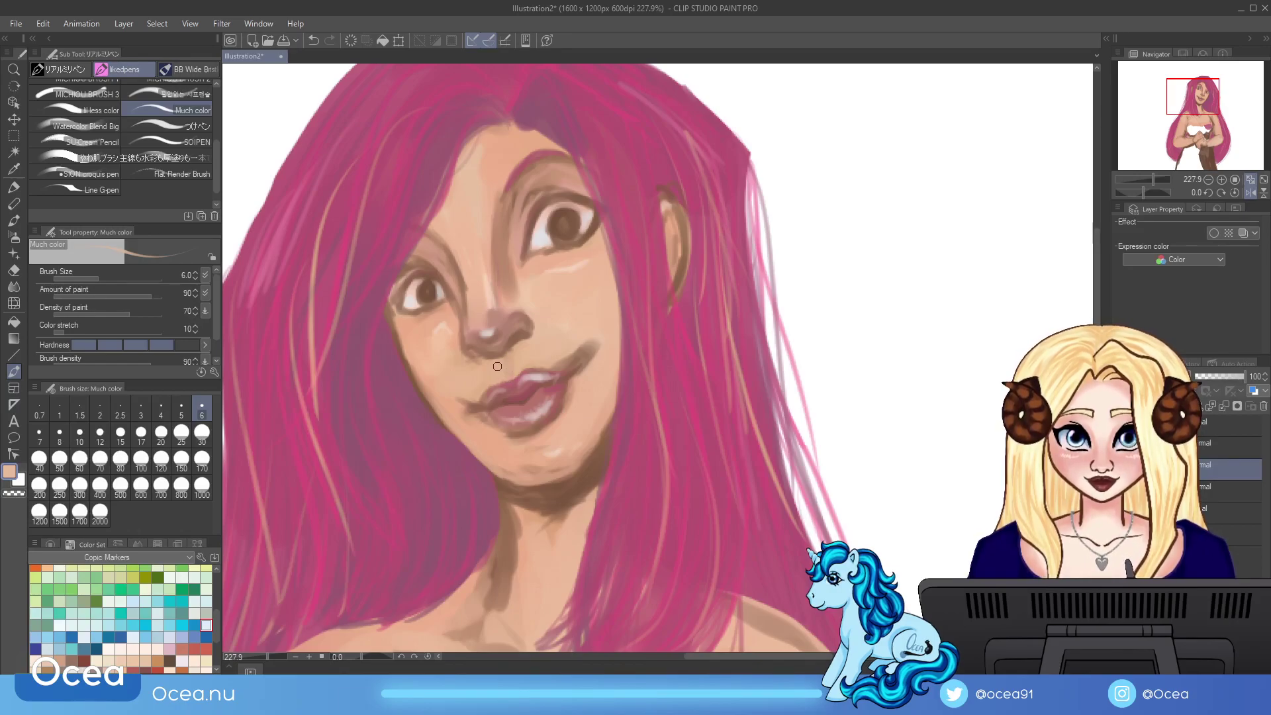
left_click(577, 265, "alt")
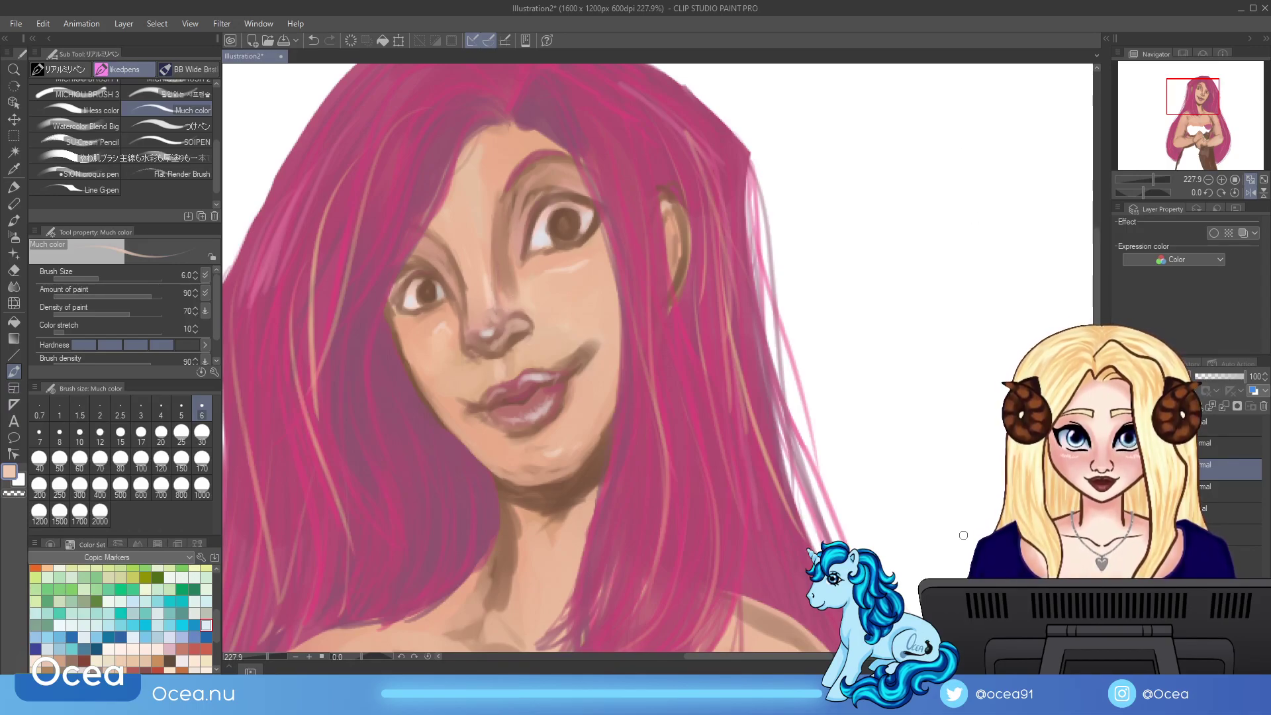
Step: Return the canvas view to its unmirrored orientation and examine the whole figure
left_click_drag(1159, 177, 1145, 180)
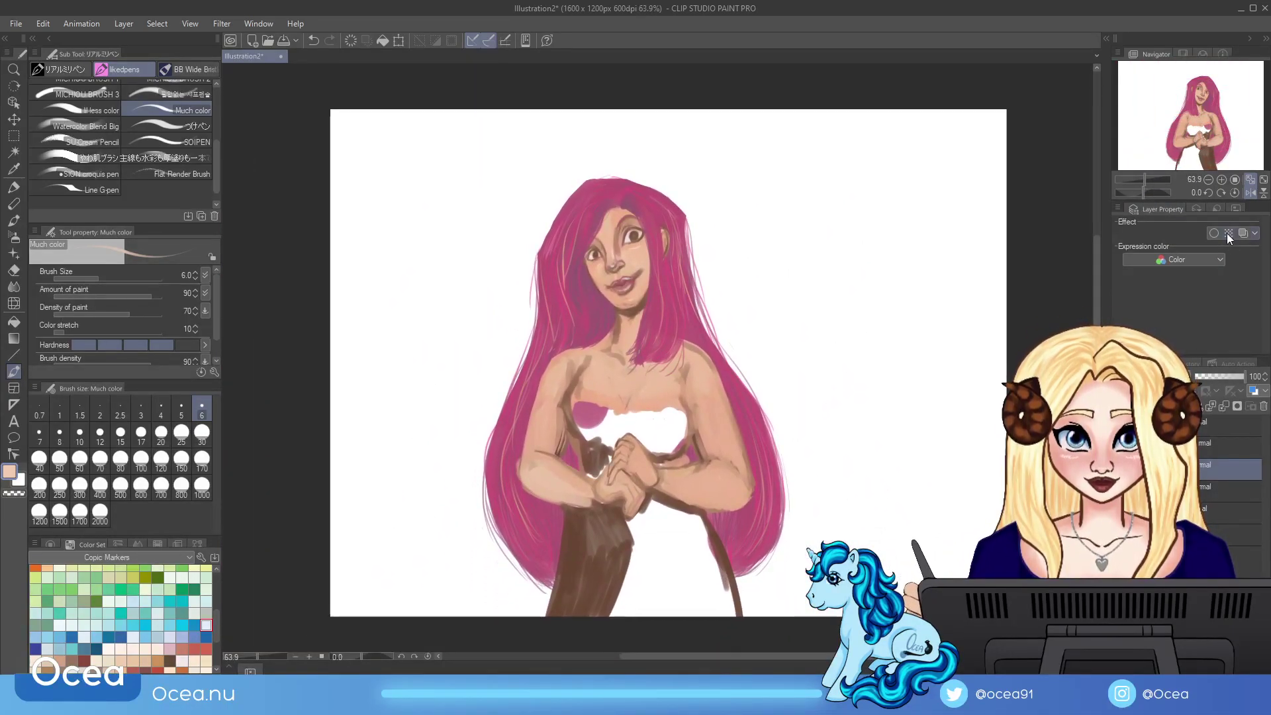
left_click(1249, 193)
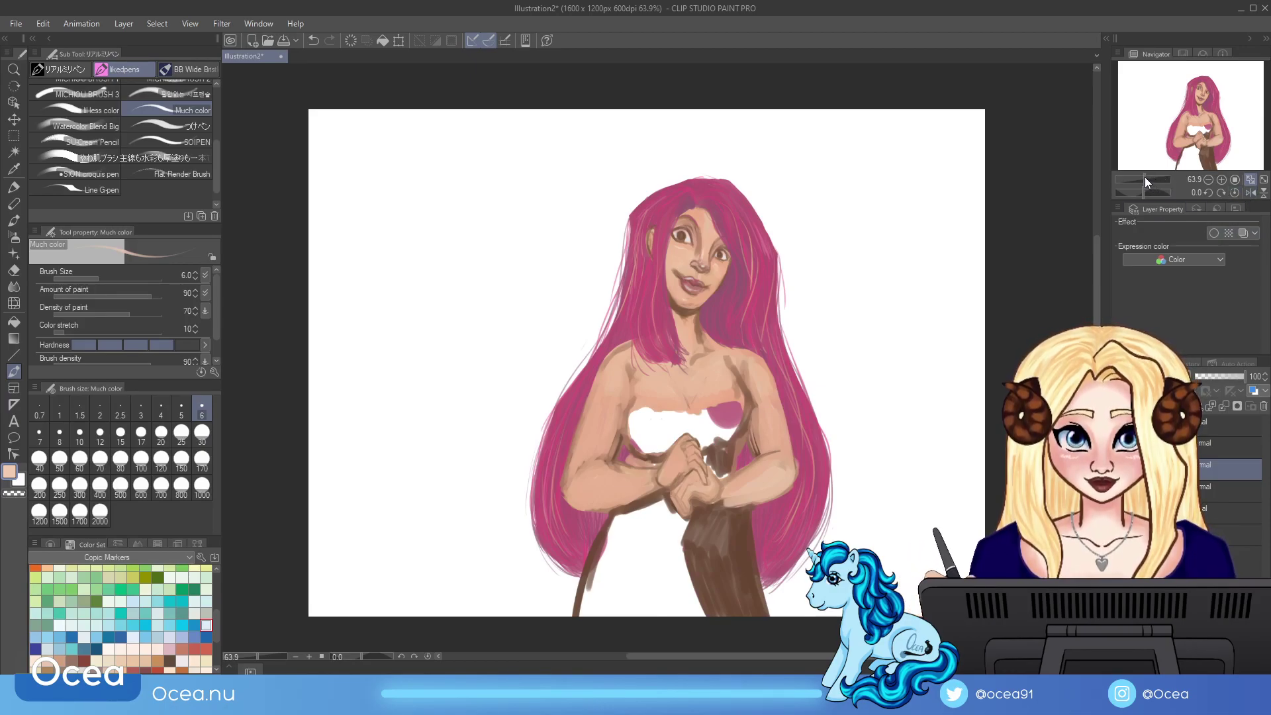
left_click_drag(1145, 177, 1147, 177)
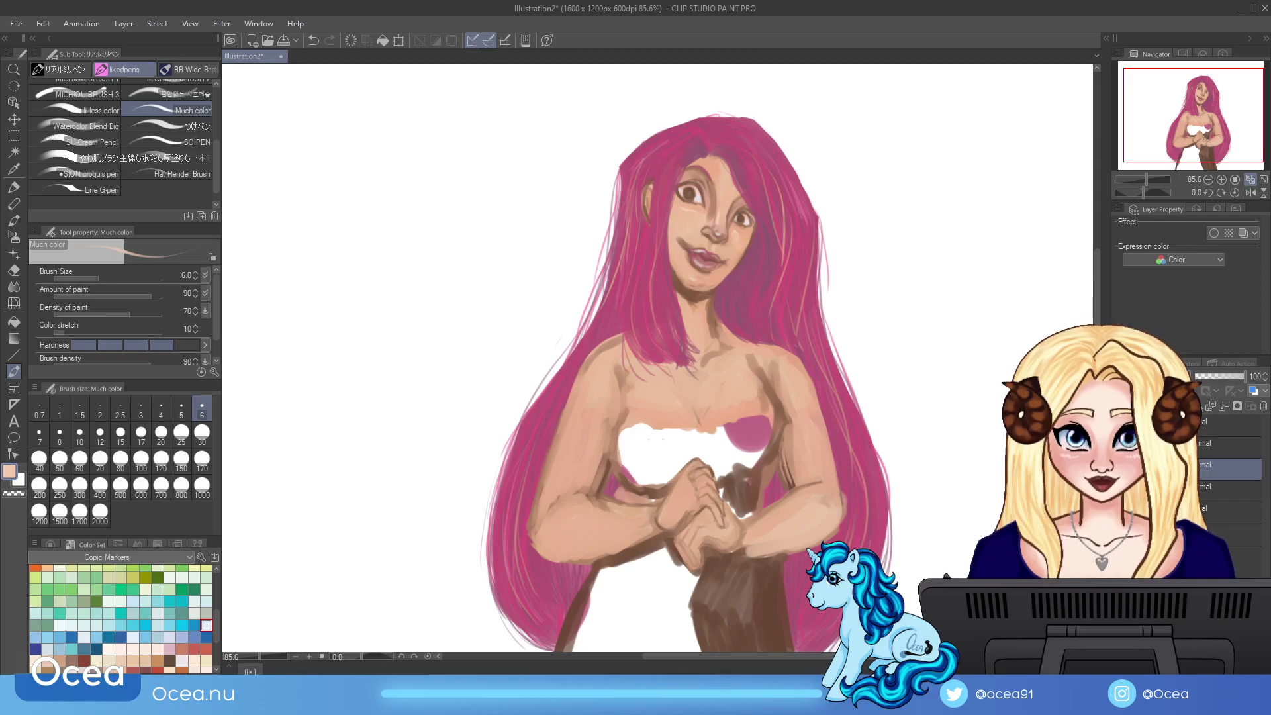
Step: Switch to the layer directly above the current one and paint thin blue strands through the magenta hair
left_click(1179, 426)
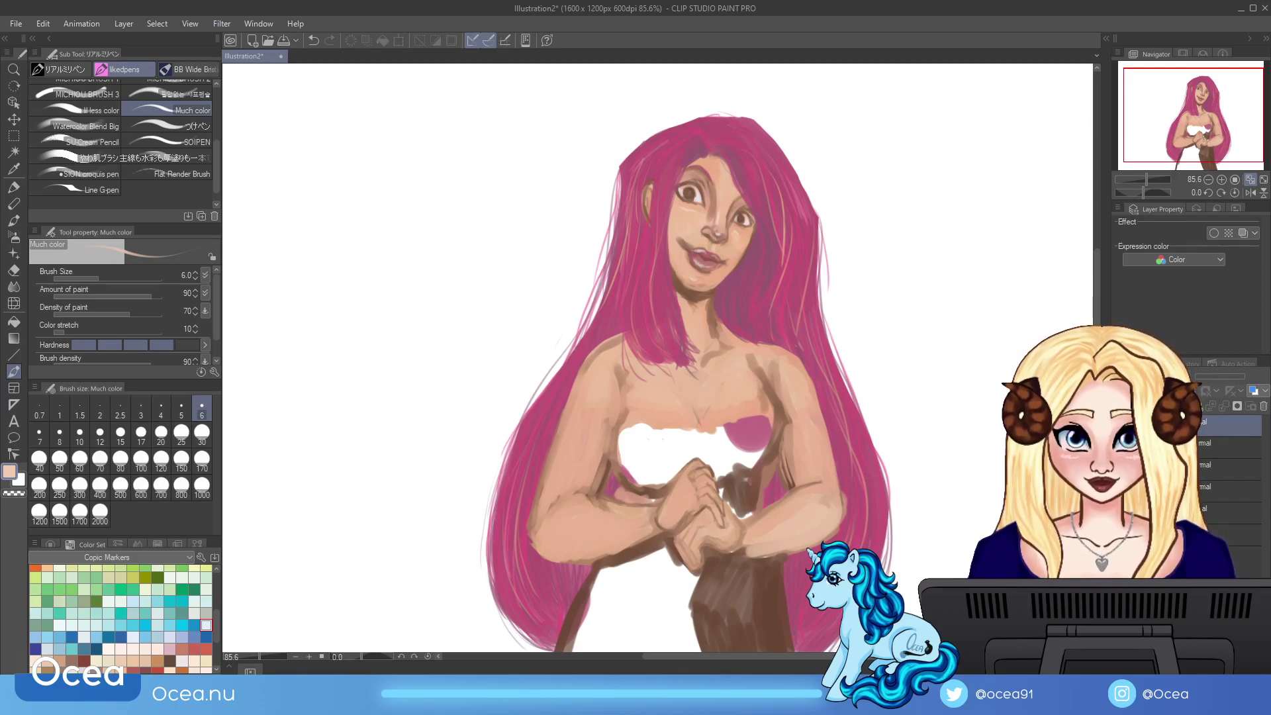
left_click(1231, 443)
left_click(204, 636)
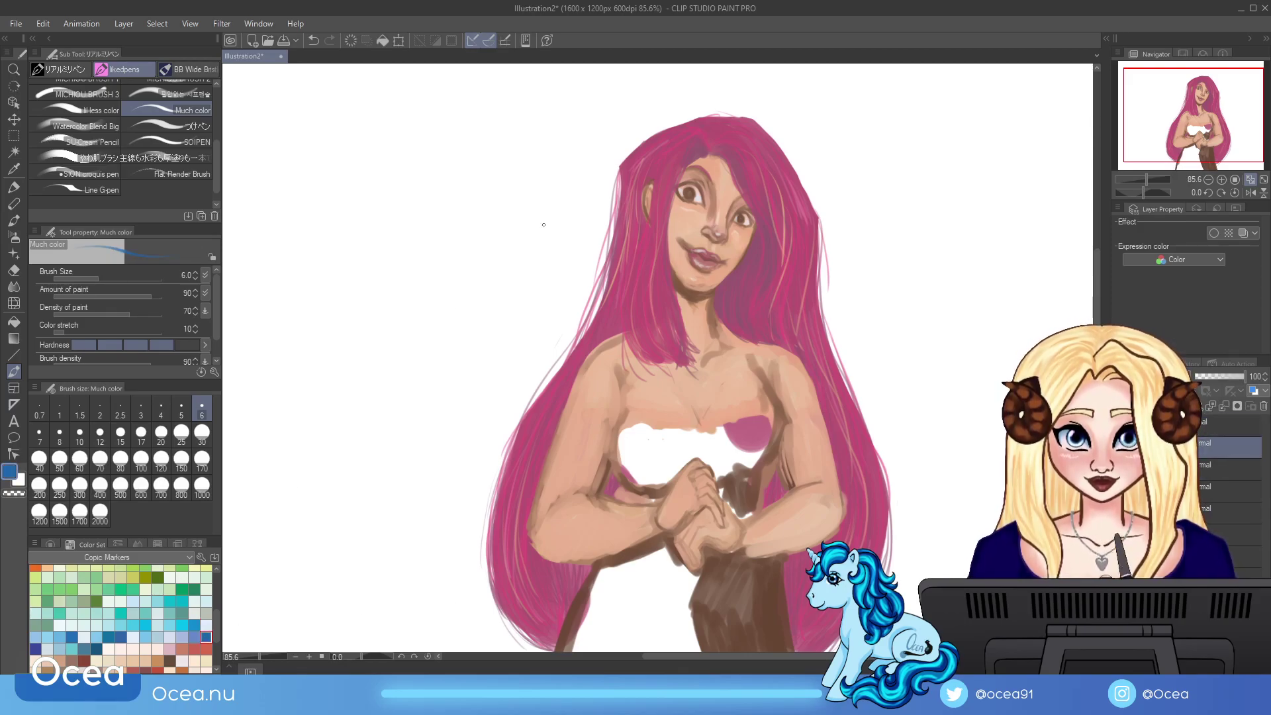
left_click_drag(687, 137, 663, 222)
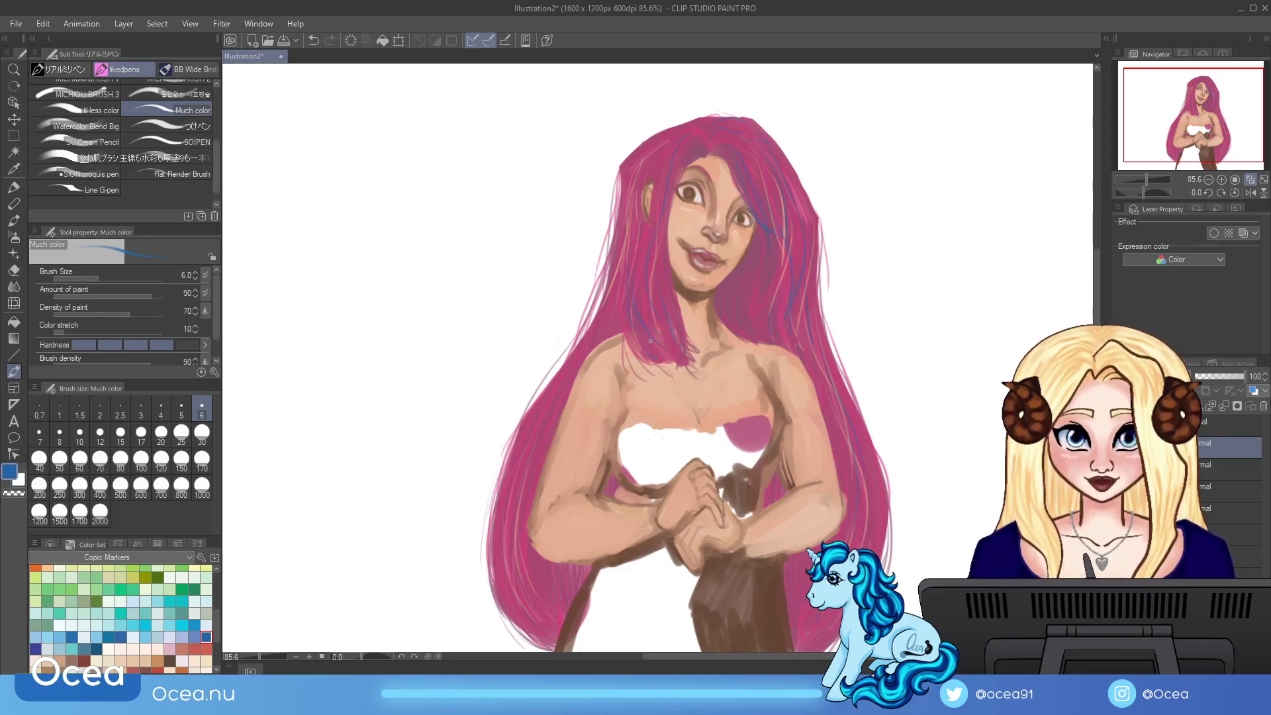
left_click_drag(649, 153, 569, 364)
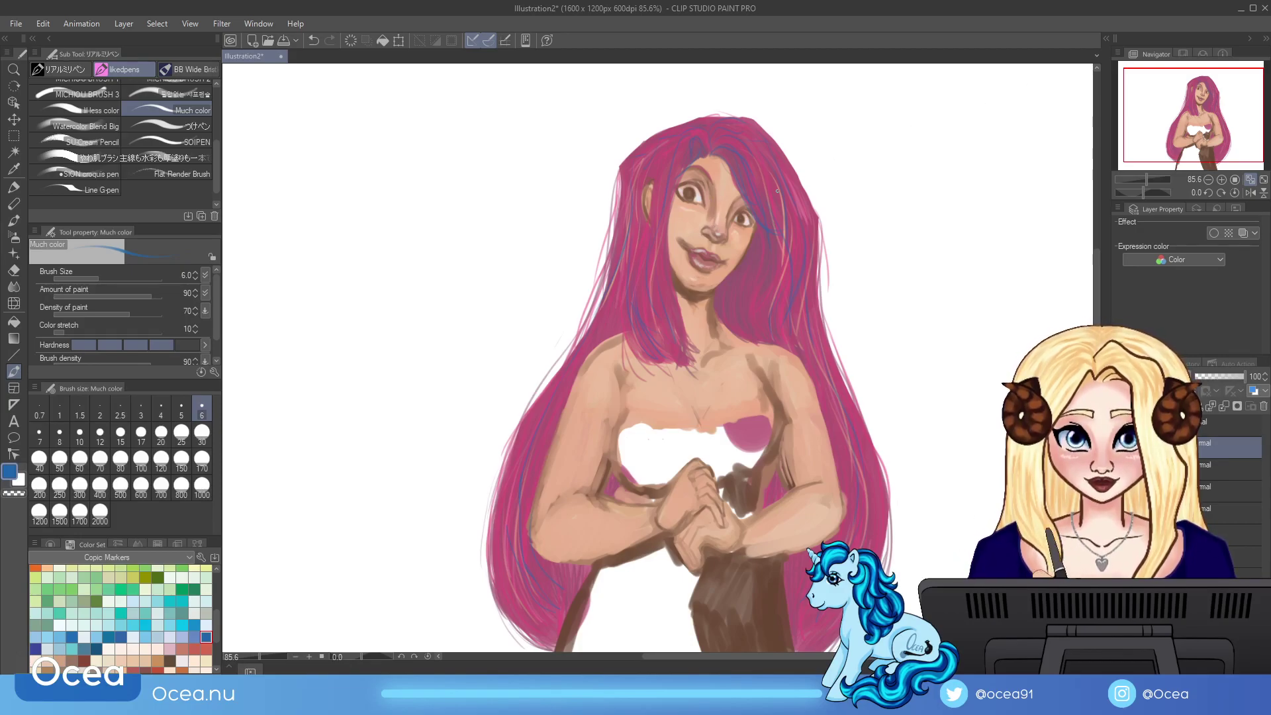
Step: Fill both irises with blue and shade them with a darker blue
left_click_drag(1146, 177, 1155, 173)
left_click_drag(1183, 110, 1182, 81)
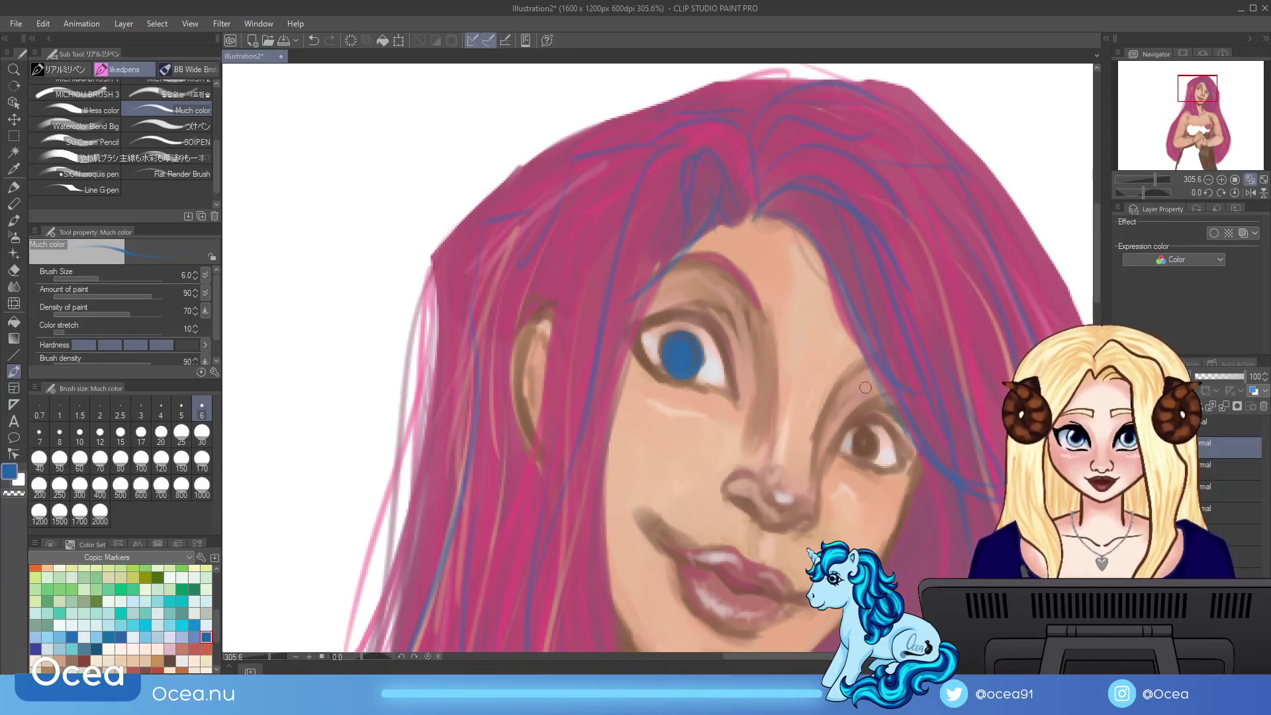
mouse_move(857, 439)
left_mouse_down()
mouse_move(867, 435)
mouse_move(859, 450)
left_mouse_up()
mouse_move(685, 337)
left_mouse_down()
mouse_move(694, 359)
mouse_move(670, 374)
left_mouse_up()
left_click(96, 648)
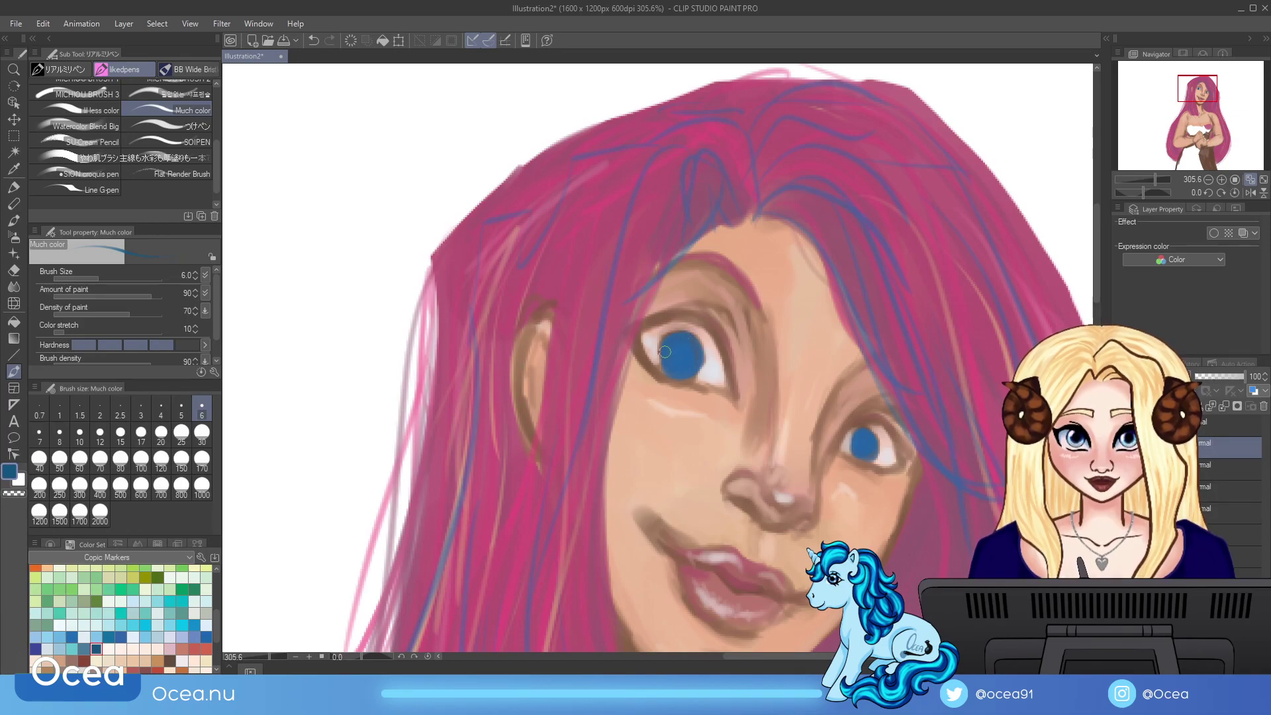
mouse_move(683, 334)
left_mouse_down()
mouse_move(697, 343)
mouse_move(665, 342)
left_mouse_up()
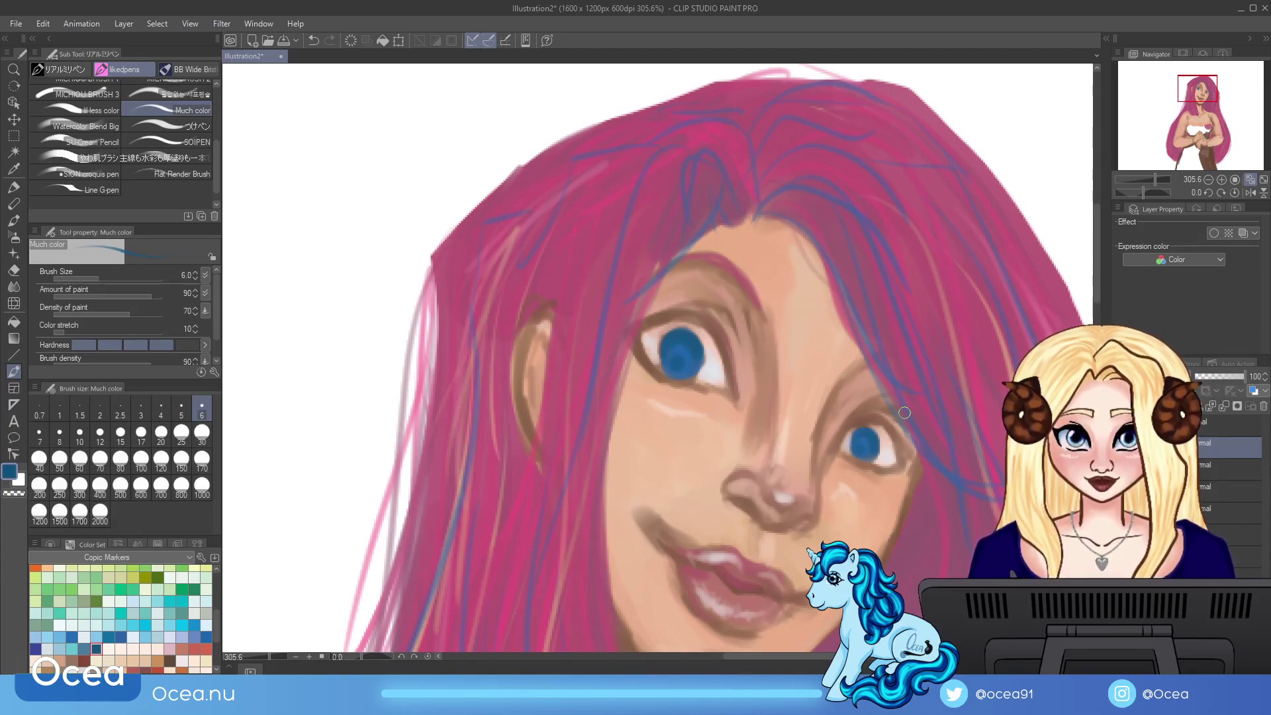
Step: Load the Zom Limited Palette color set and paint black pupils and dark upper iris edges in both eyes
scroll(215, 608, "up", 5)
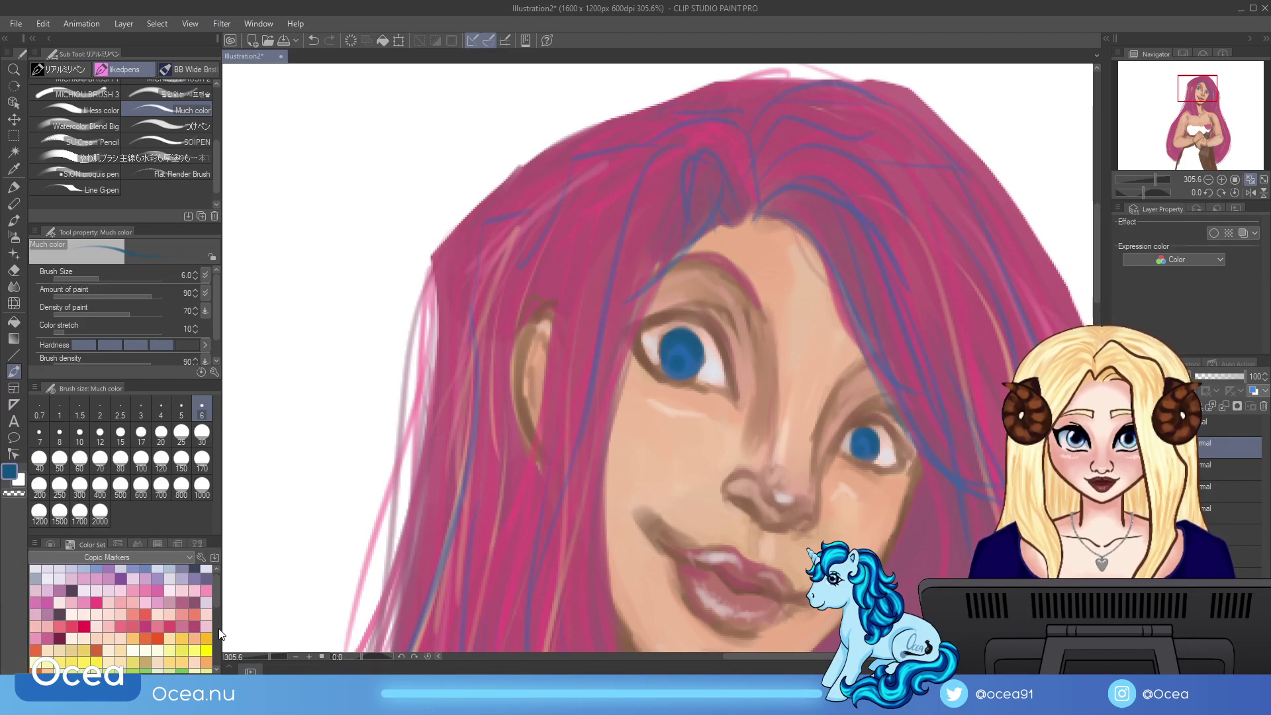
scroll(214, 636, "down", 5)
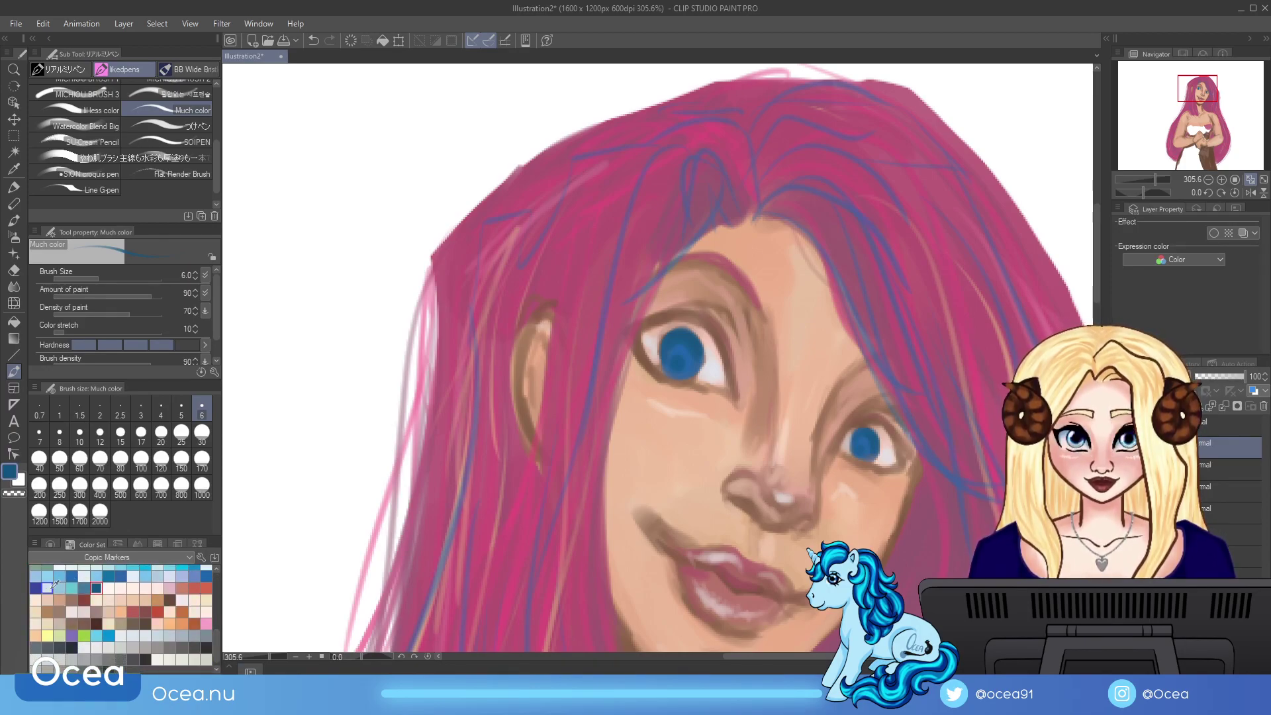
left_click(107, 529)
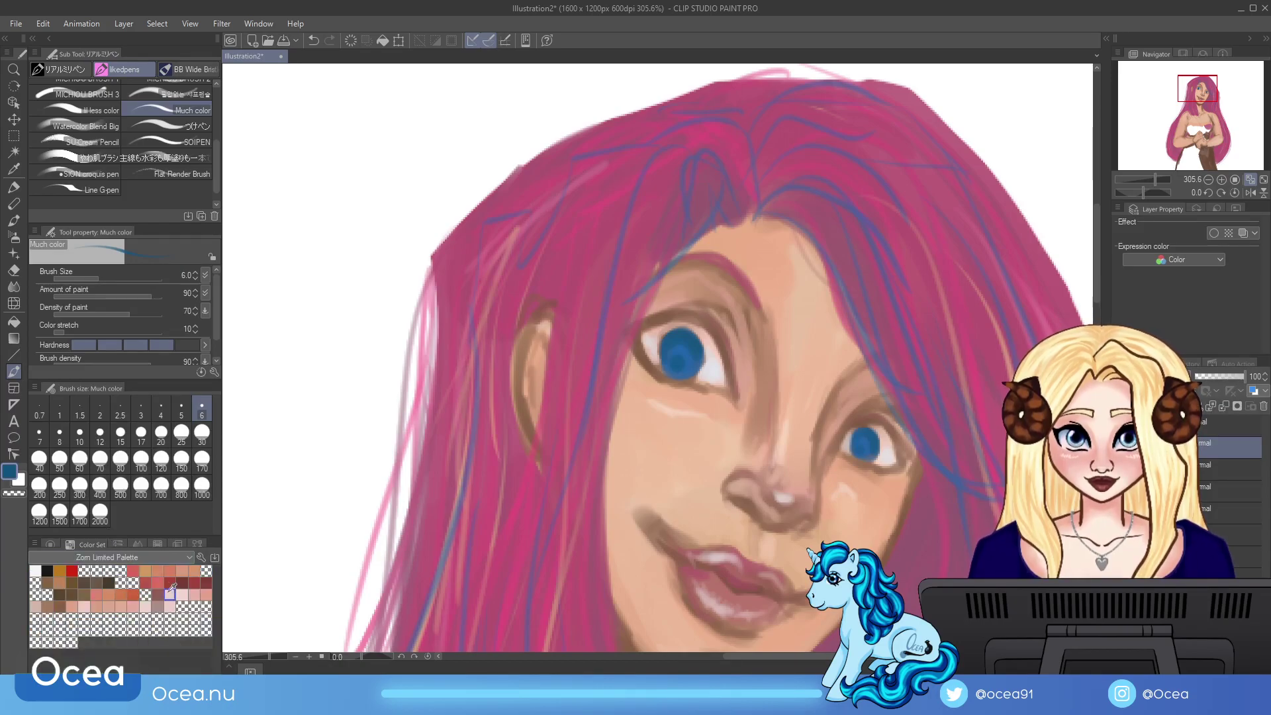
left_click(47, 571)
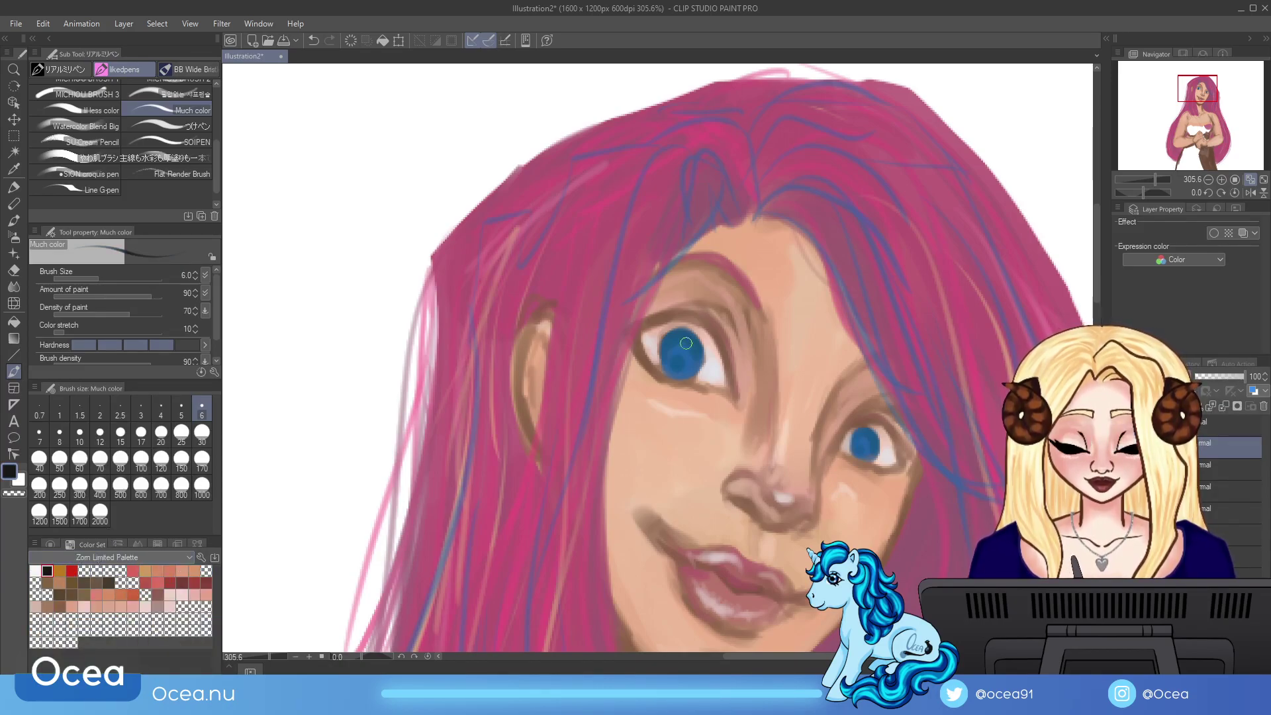
left_click(678, 363)
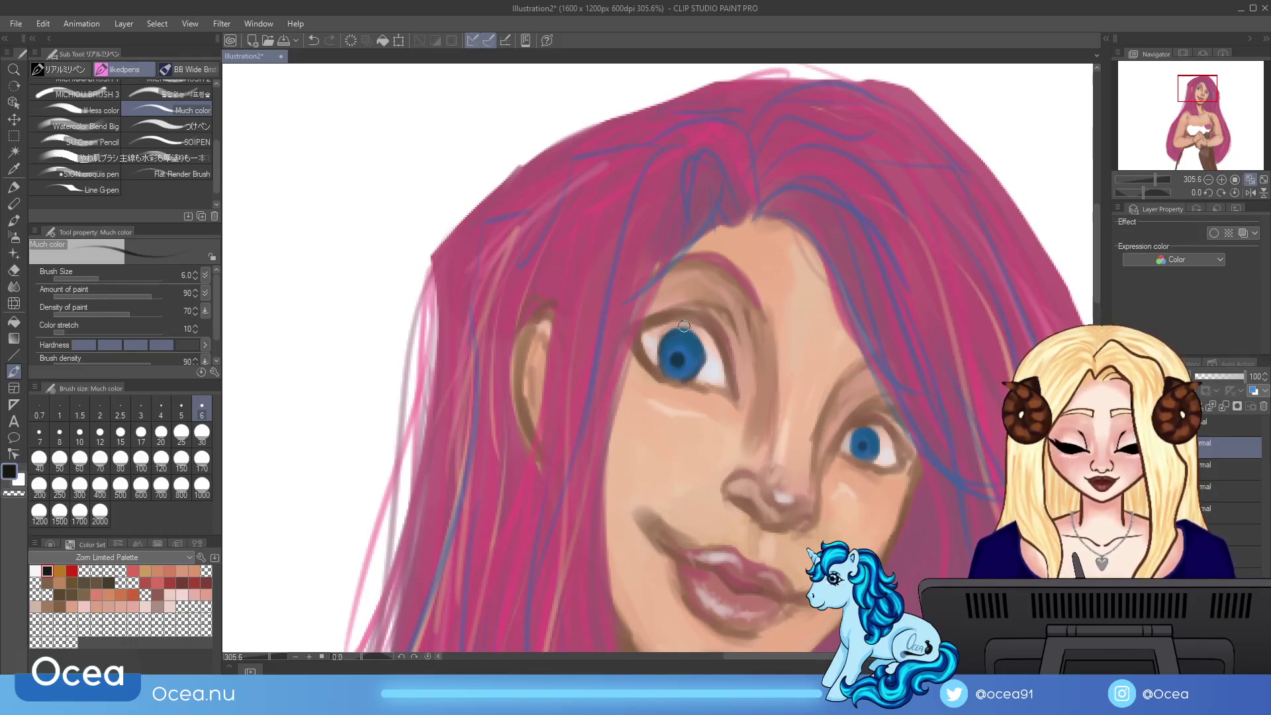
mouse_move(855, 433)
left_mouse_down()
mouse_move(862, 461)
mouse_move(881, 438)
mouse_move(873, 428)
left_mouse_up()
mouse_move(670, 334)
left_mouse_down()
mouse_move(691, 330)
mouse_move(702, 349)
mouse_move(670, 341)
left_mouse_up()
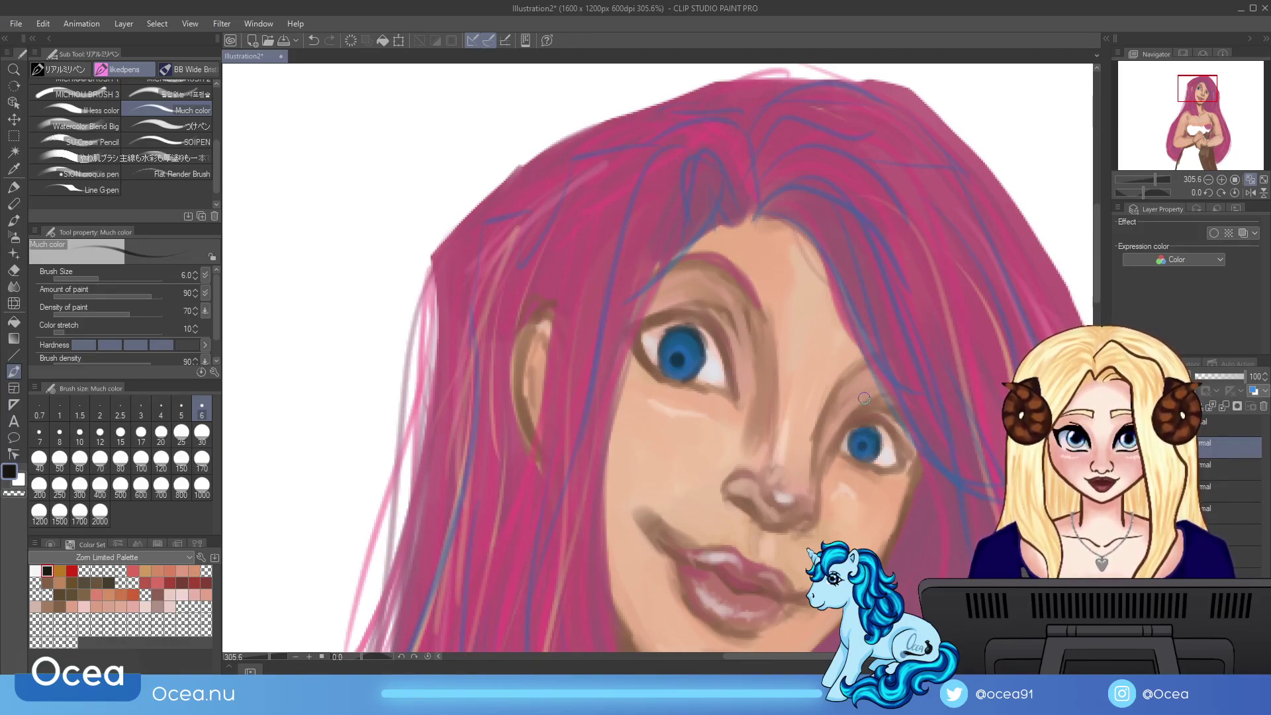
left_click_drag(674, 356, 679, 361)
Step: Lighten the irises with white around the pupils, sample dark blue from the eye and redefine the pupils and iris edges
left_click(35, 571)
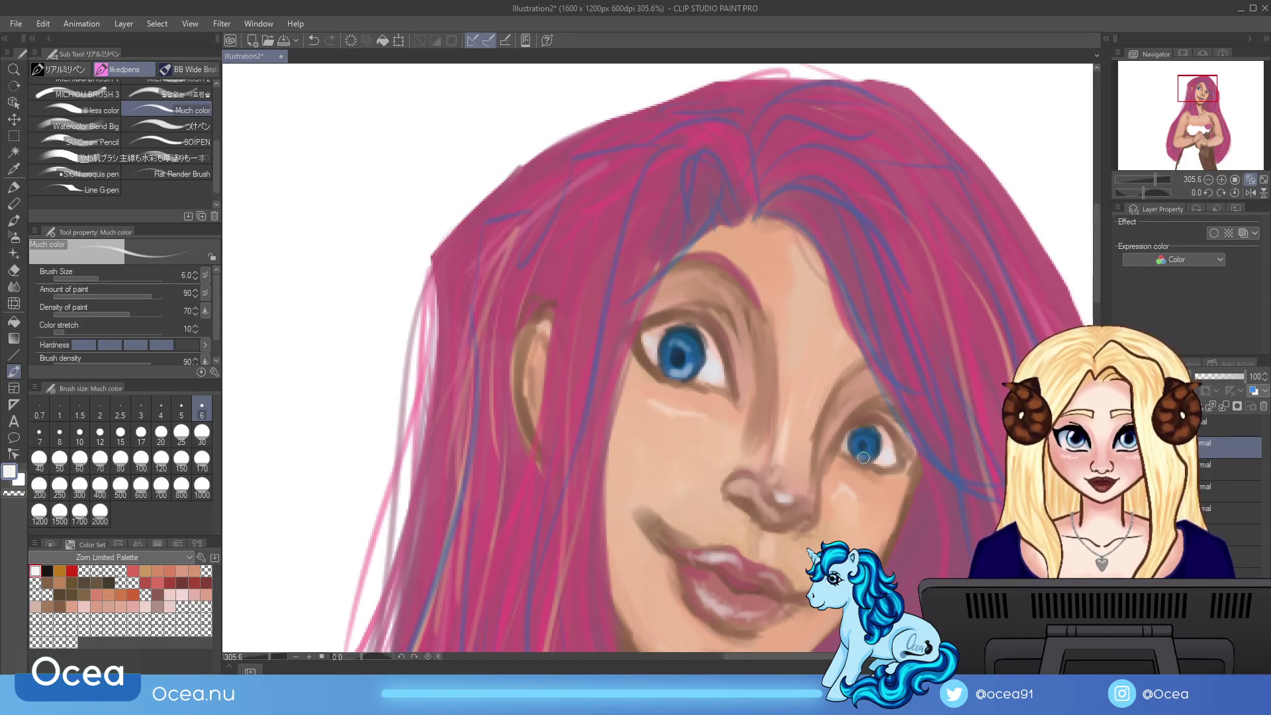
left_click(673, 354, "alt")
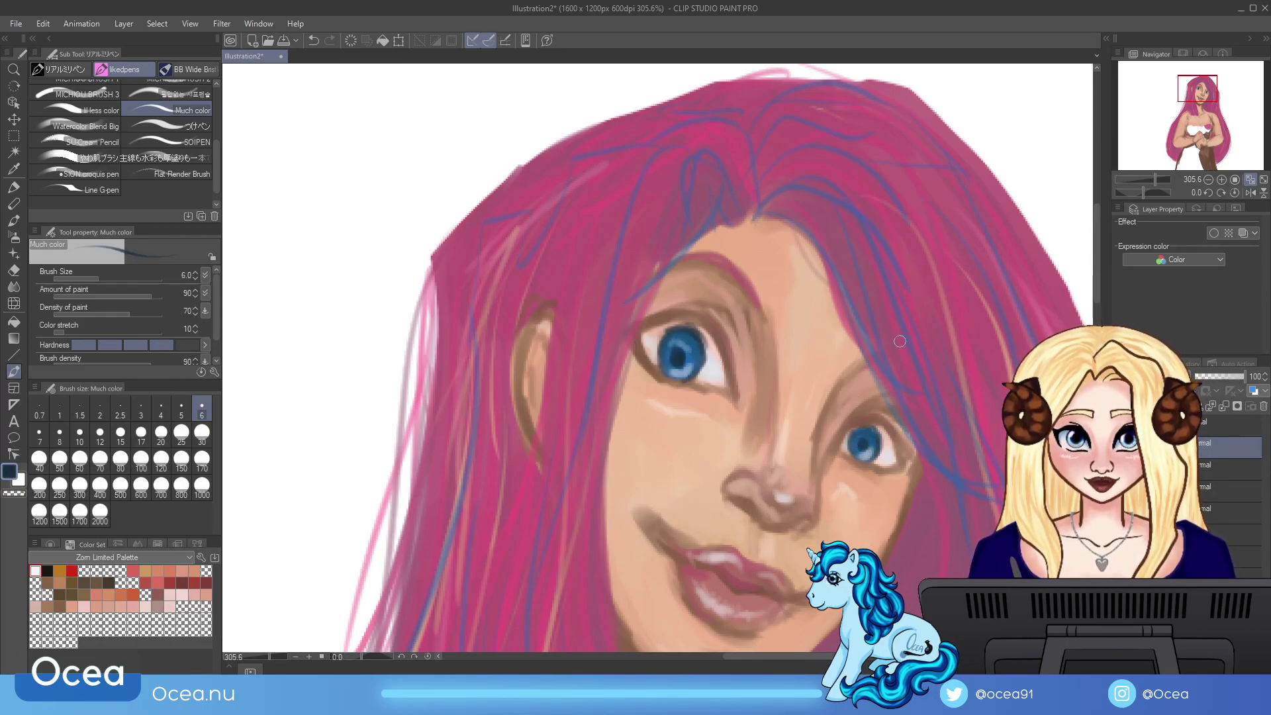
left_click(678, 353, "alt")
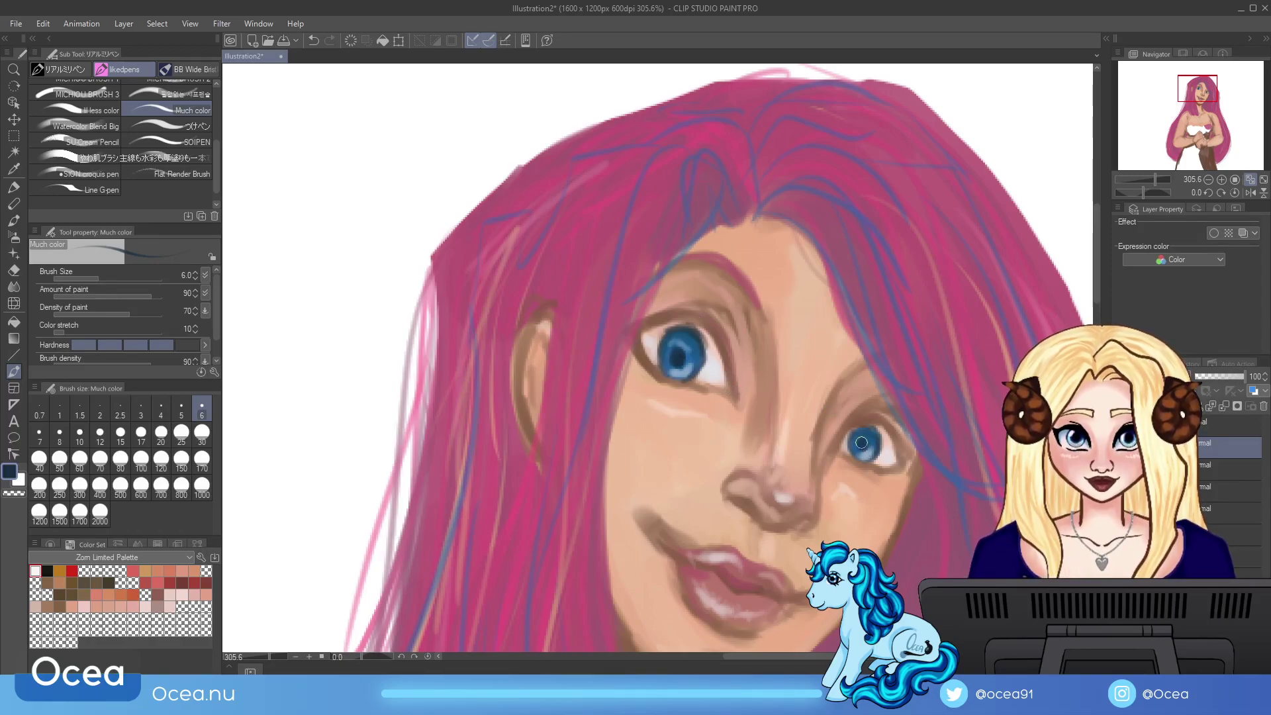
left_click_drag(853, 450, 877, 436)
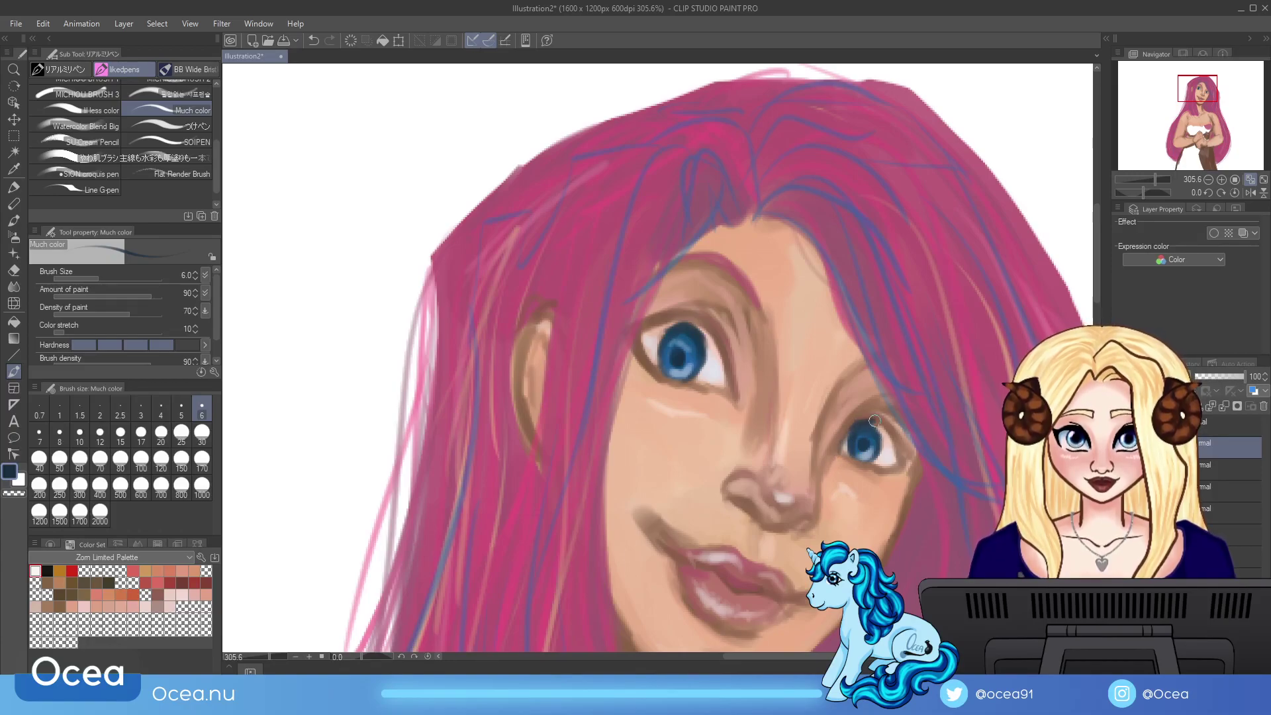
Step: Line the upper and lower lids of both eyes in dark blue, adding a winged outer corner to the larger eye
left_click_drag(902, 440, 905, 467)
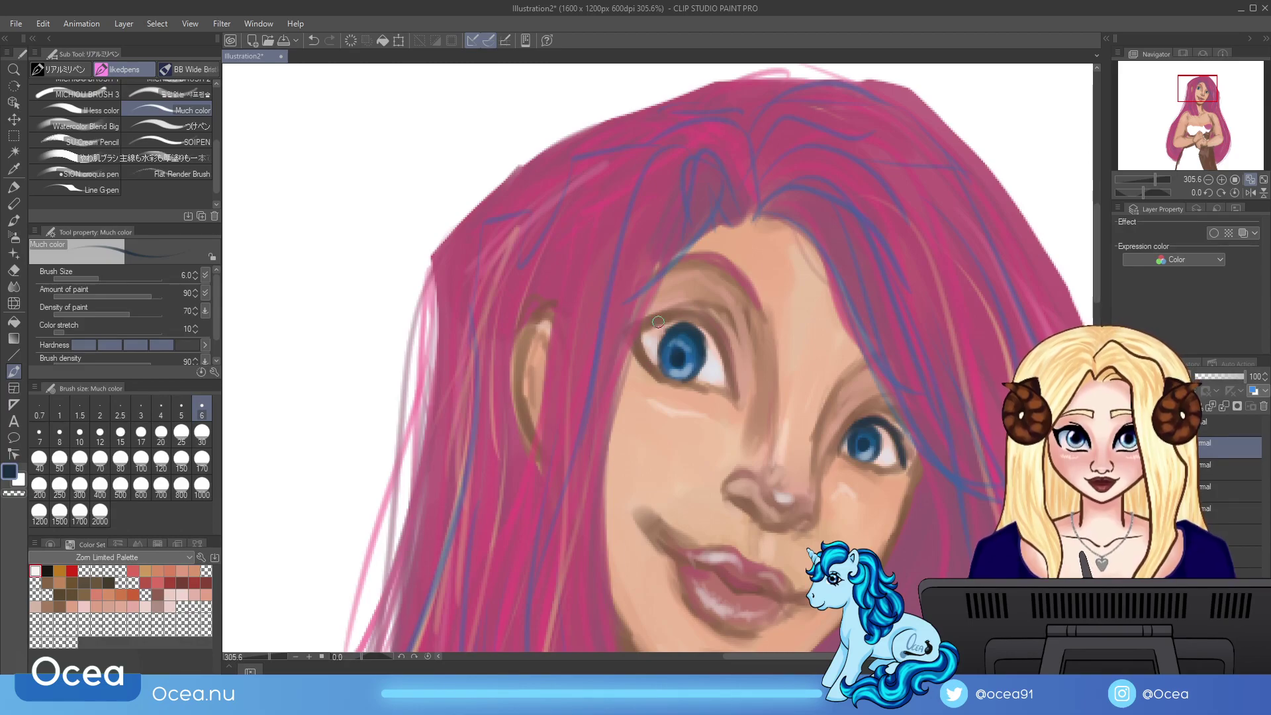
mouse_move(633, 337)
left_mouse_down()
mouse_move(665, 316)
mouse_move(691, 318)
mouse_move(726, 390)
mouse_move(706, 328)
mouse_move(723, 374)
mouse_move(702, 326)
mouse_move(660, 316)
mouse_move(629, 338)
mouse_move(694, 317)
mouse_move(728, 390)
left_mouse_up()
left_click_drag(634, 342, 662, 319)
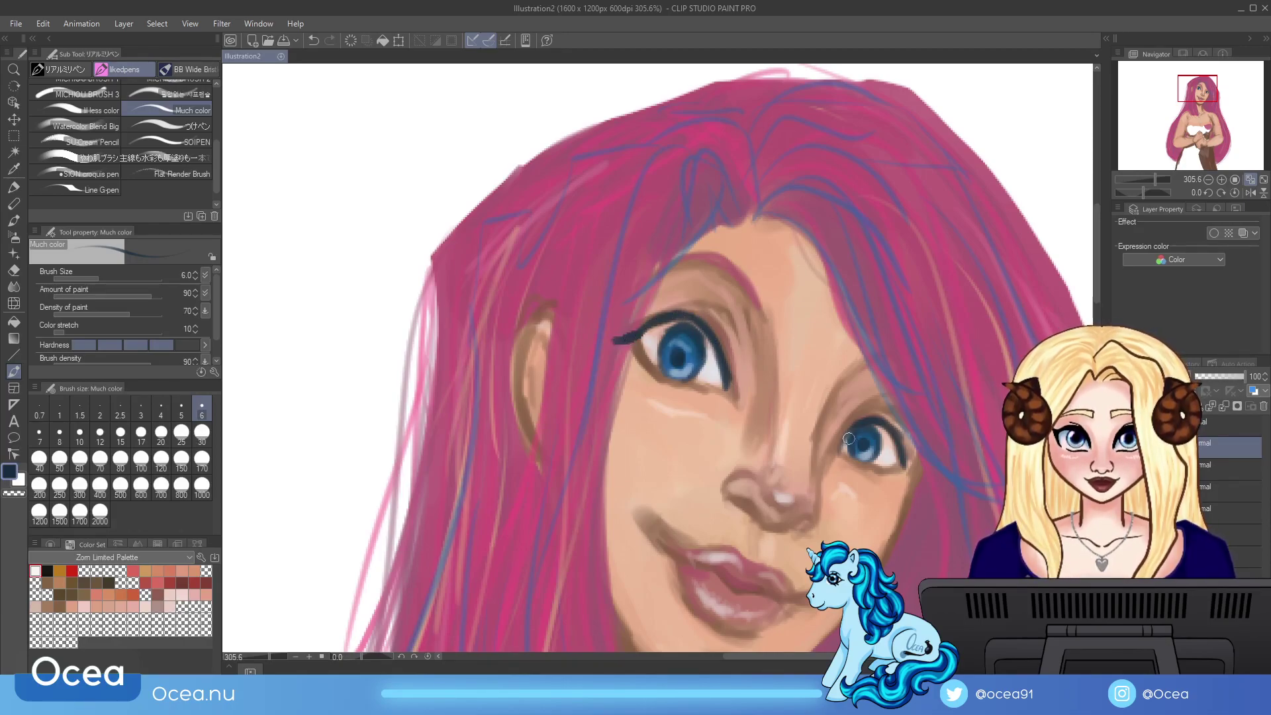
left_click_drag(849, 458, 885, 473)
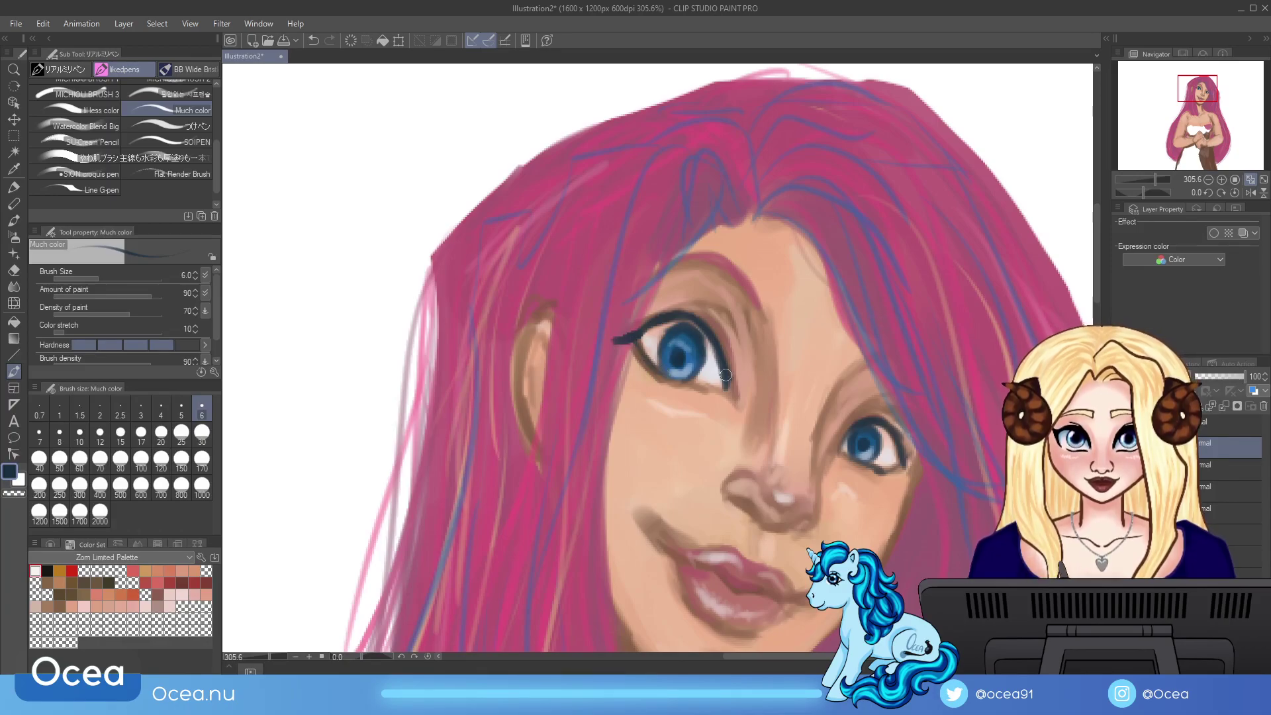
left_click_drag(669, 384, 723, 408)
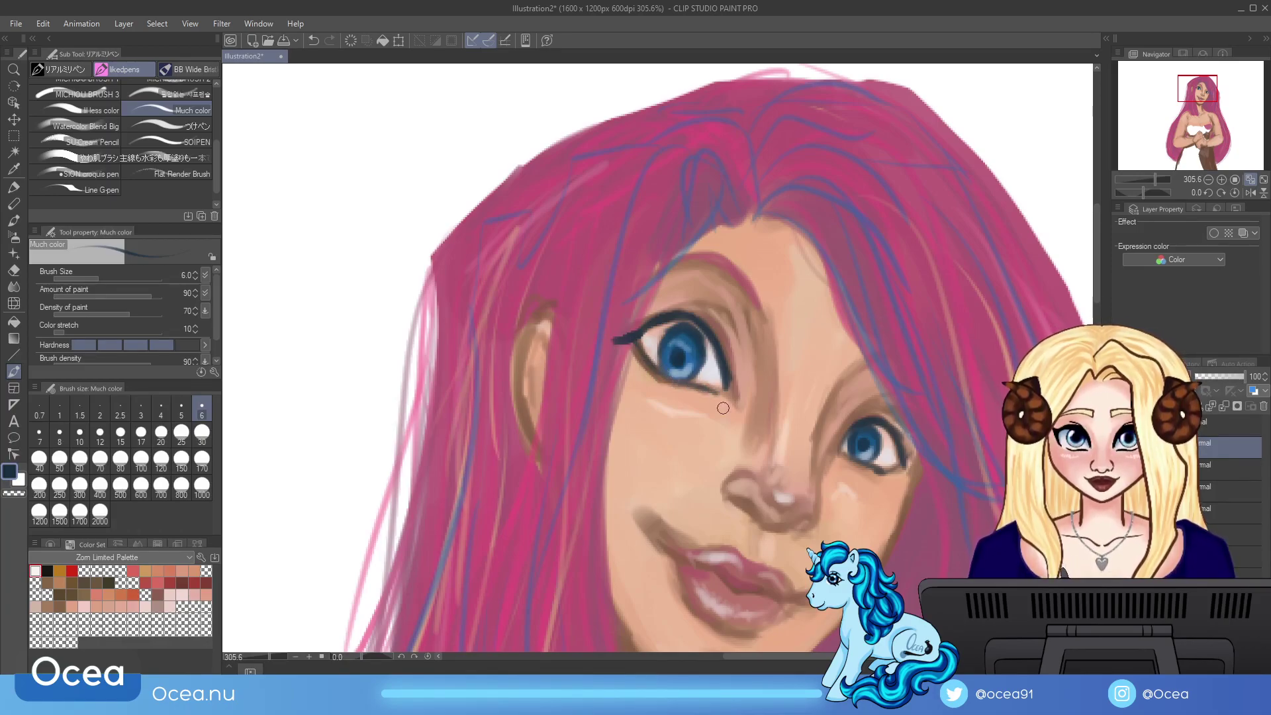
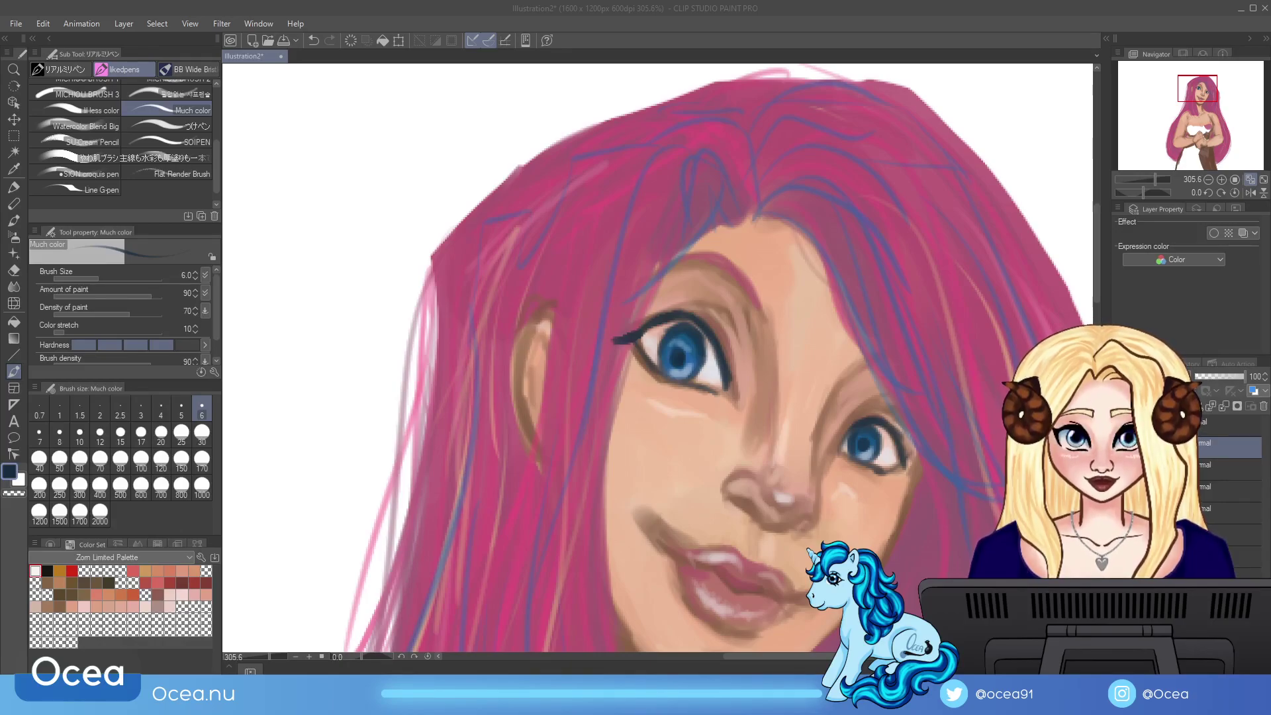
left_click(633, 342)
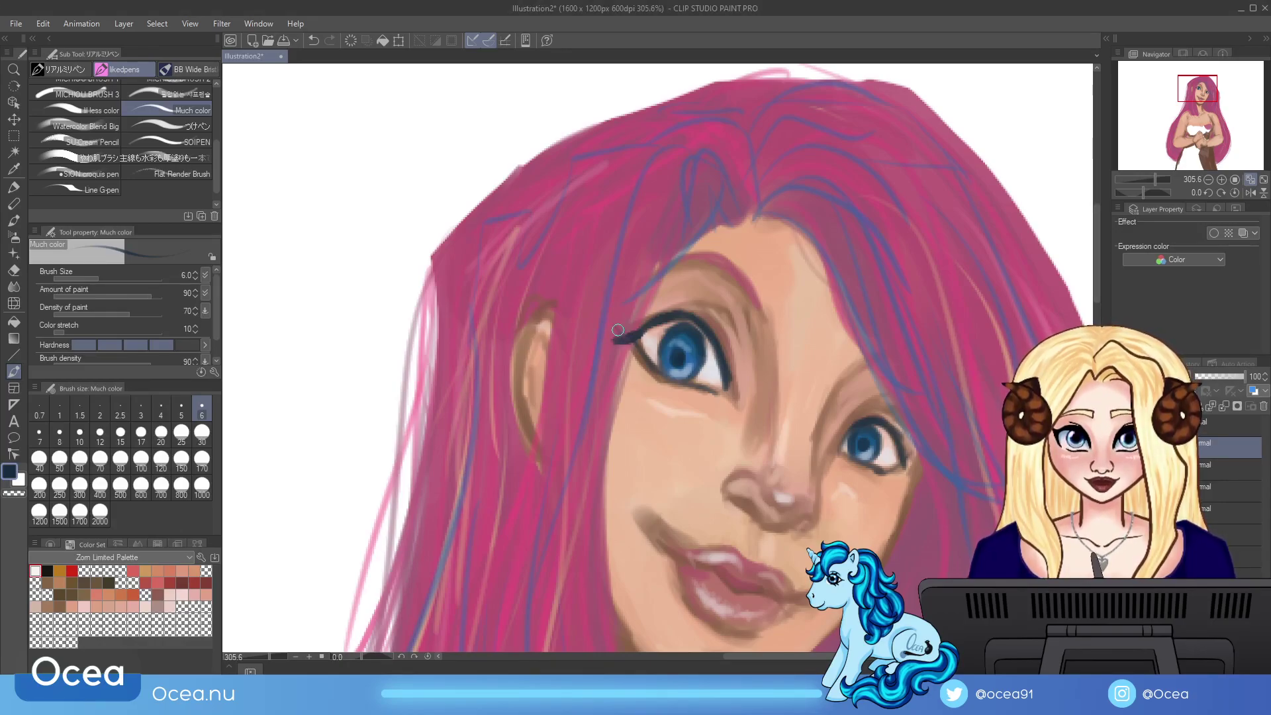
mouse_move(636, 341)
left_mouse_down()
mouse_move(617, 326)
mouse_move(626, 317)
left_mouse_up()
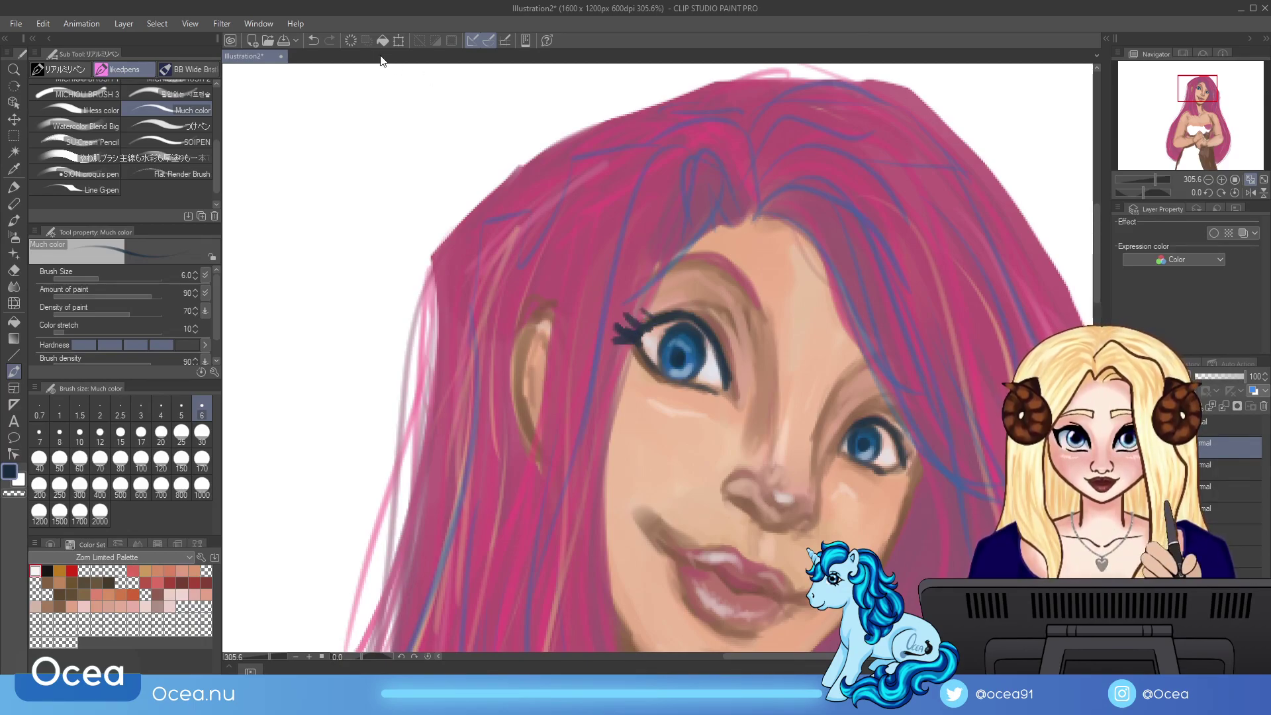
left_click(315, 40)
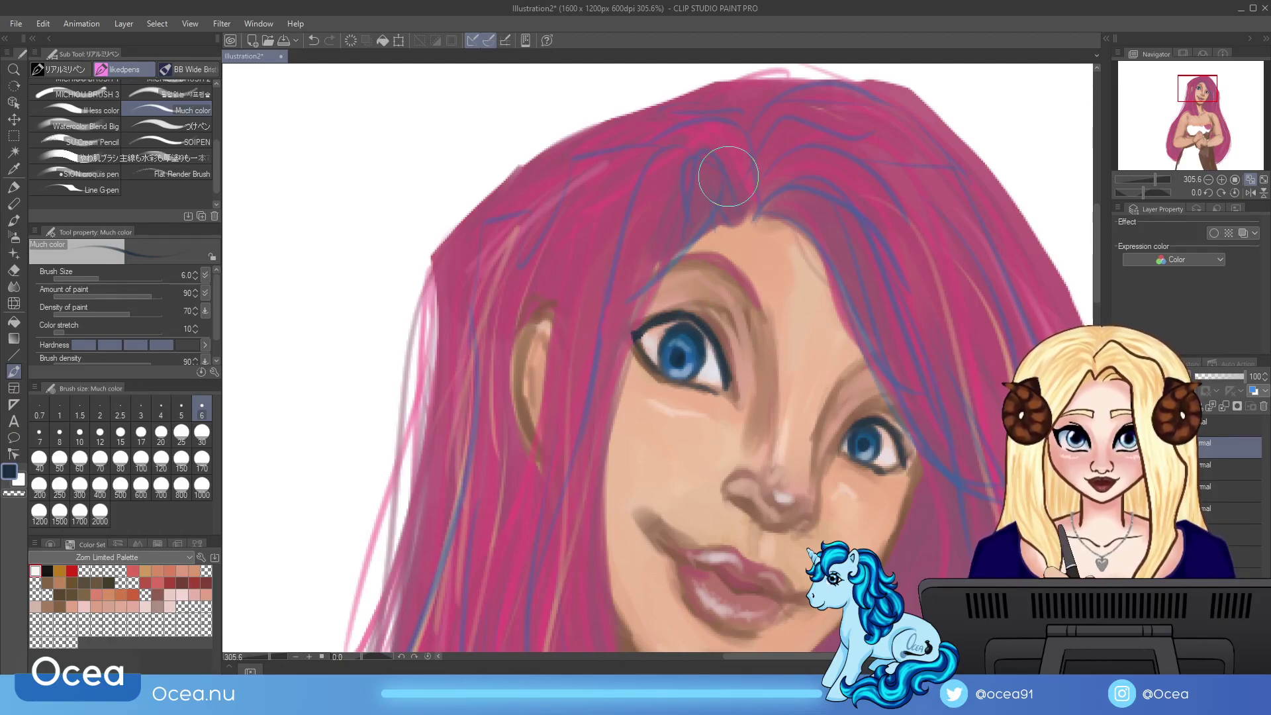
Step: Paint short dark blue eyelashes at the outer corners of both eyes and along the larger eye's upper lid
left_click_drag(626, 323, 659, 374)
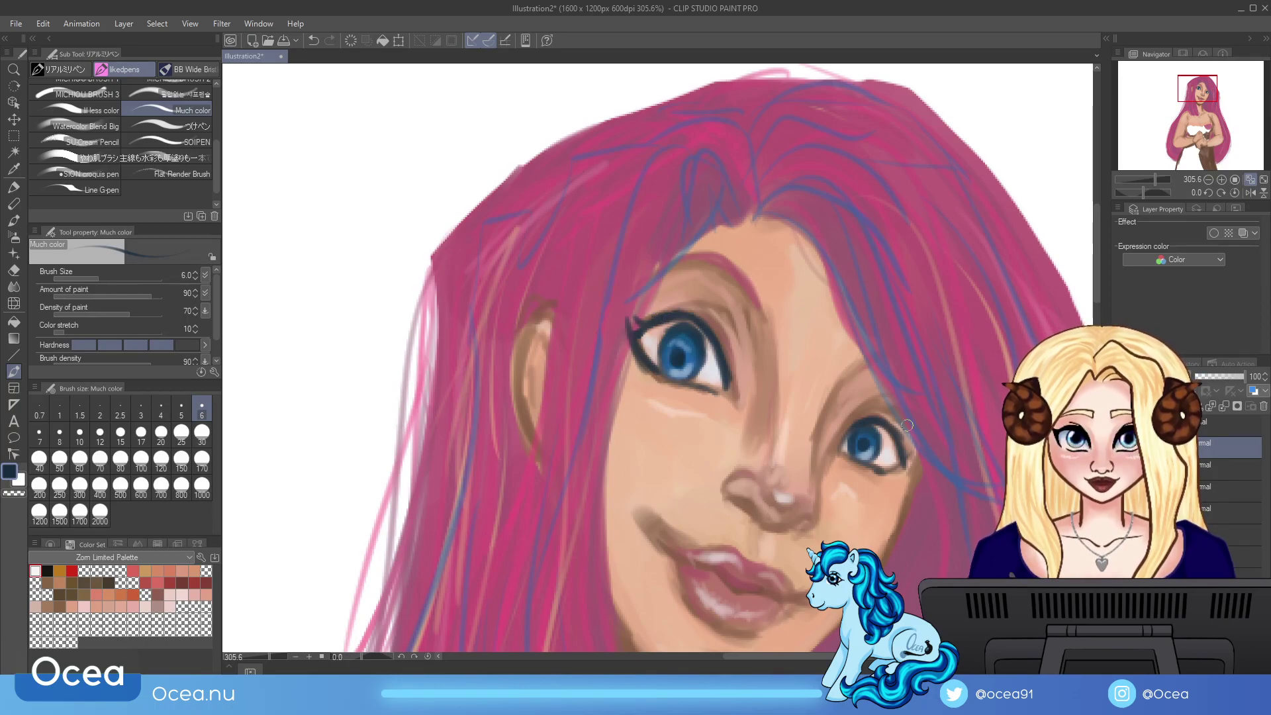
left_click_drag(894, 469, 917, 442)
left_click_drag(900, 440, 913, 433)
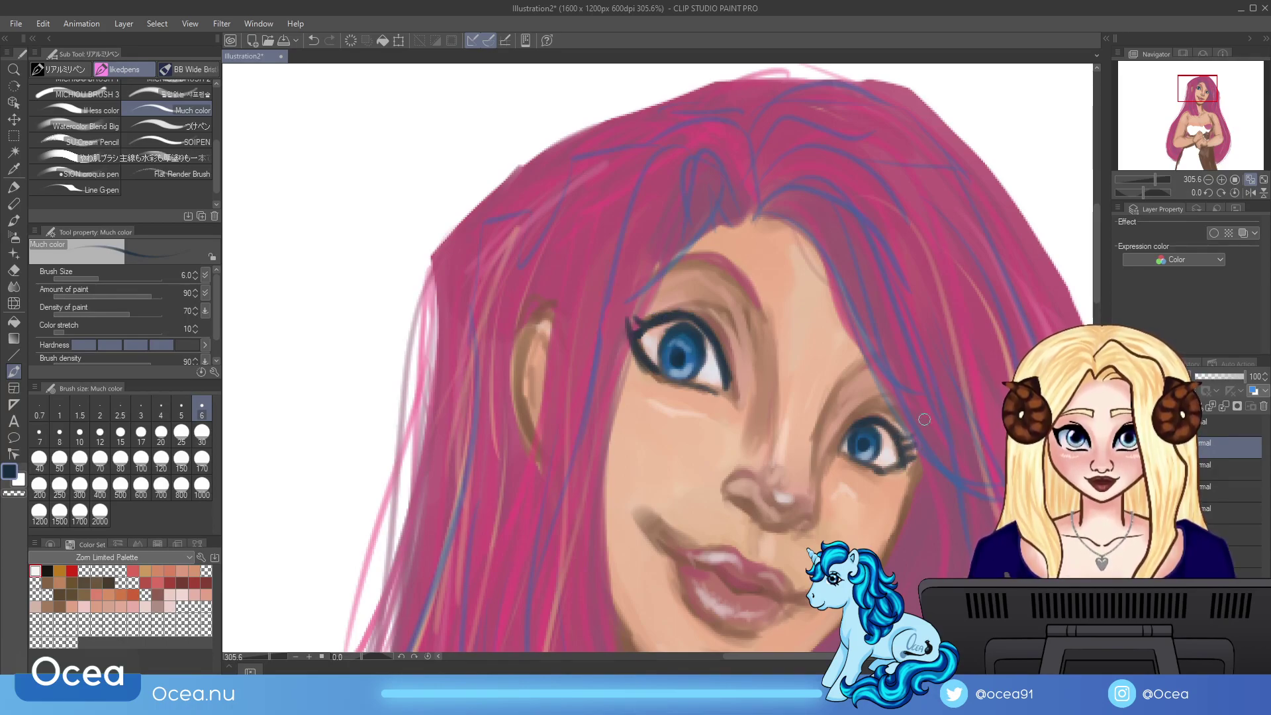
left_click_drag(650, 304, 645, 303)
left_click_drag(664, 317, 670, 302)
Step: Deepen the shading on the underside of the nose with dark blue
left_click_drag(1156, 179, 1149, 178)
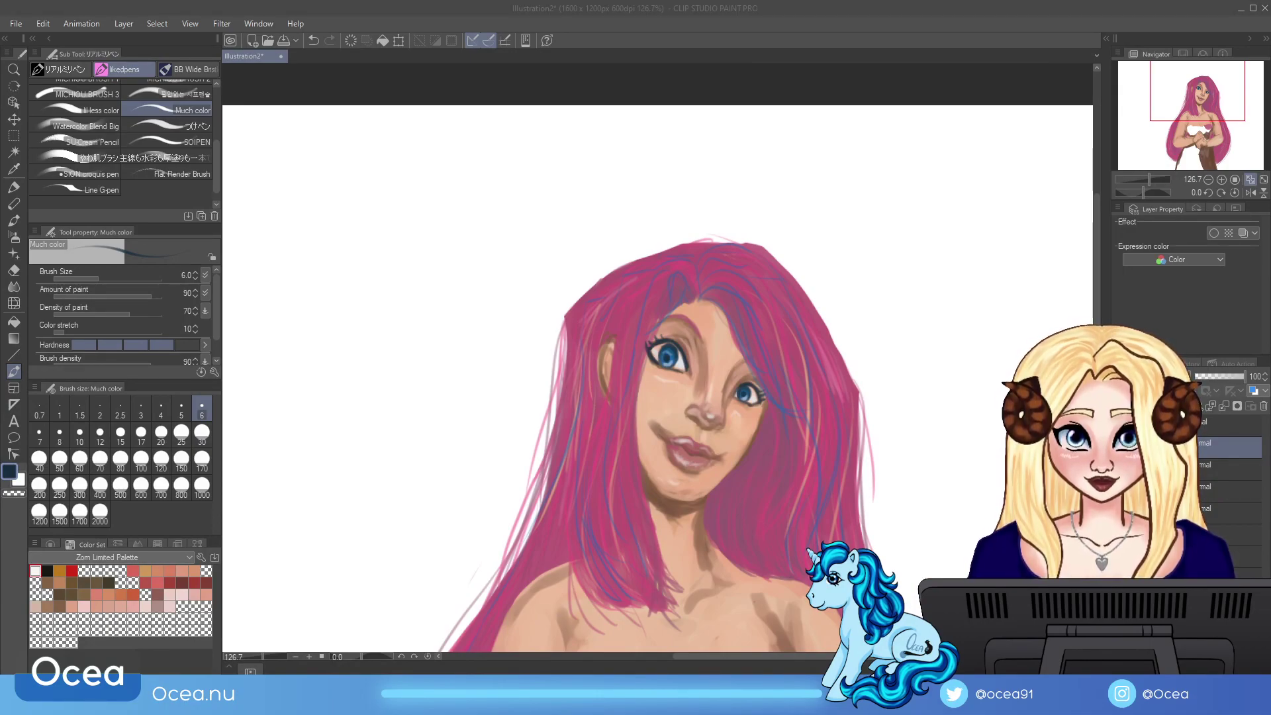
left_click_drag(1151, 180, 1160, 180)
left_click_drag(1216, 119, 1207, 97)
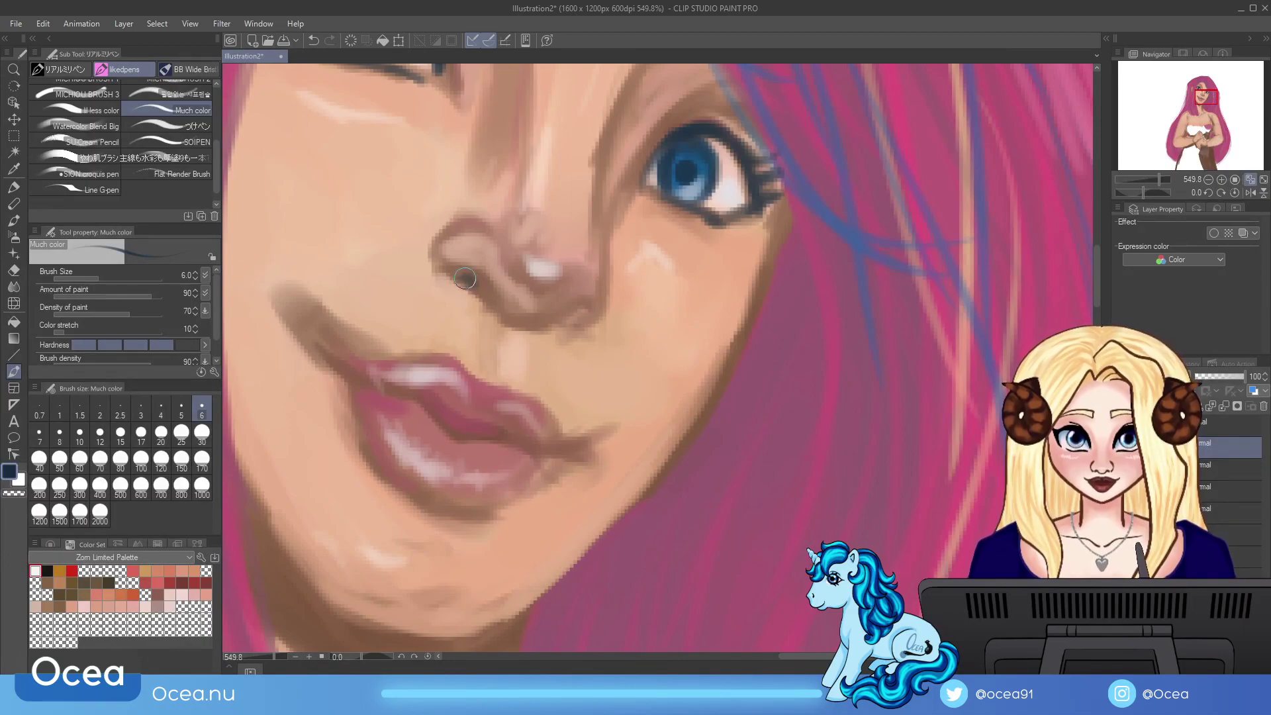
mouse_move(557, 324)
left_mouse_down()
mouse_move(516, 322)
mouse_move(589, 296)
mouse_move(591, 315)
mouse_move(612, 272)
mouse_move(579, 323)
mouse_move(570, 311)
mouse_move(603, 270)
left_mouse_up()
left_click_drag(1159, 176, 1146, 176)
left_click_drag(1175, 135, 1135, 162)
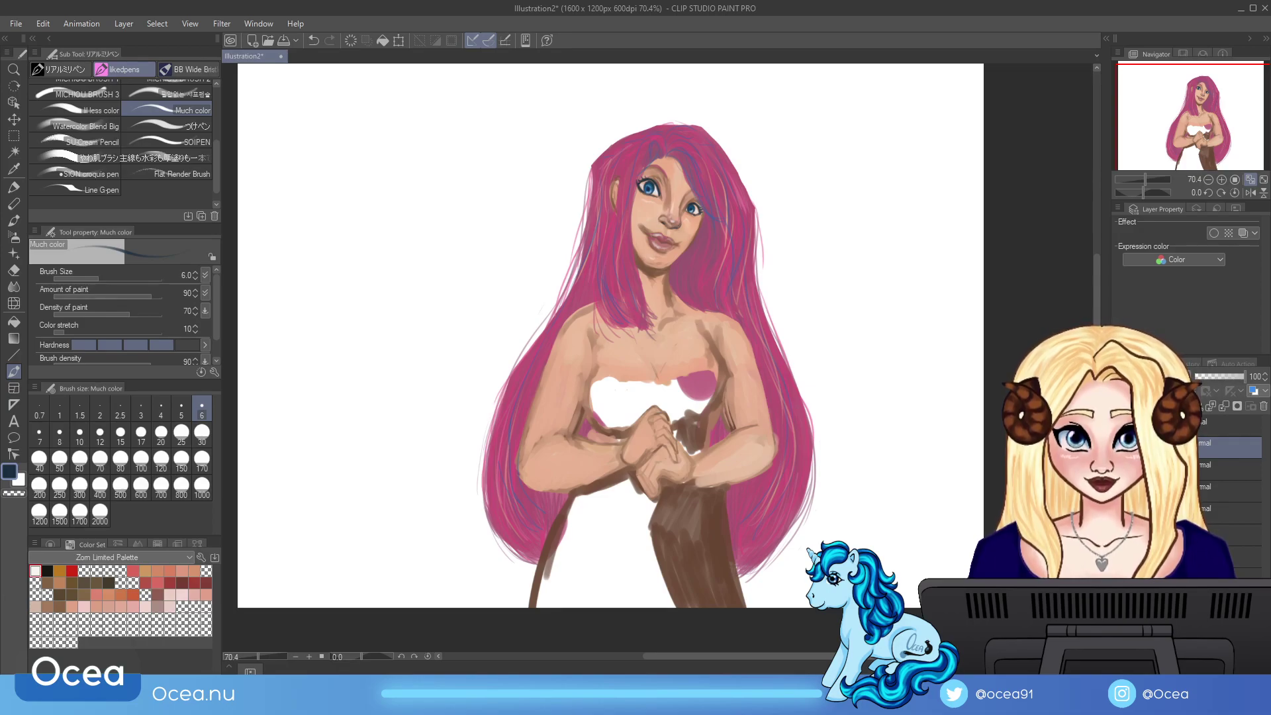
Step: Select the layer two below the current one, load the Comica Comico 375 Color Palette and choose teal with a brush size of 30
left_click(1229, 491)
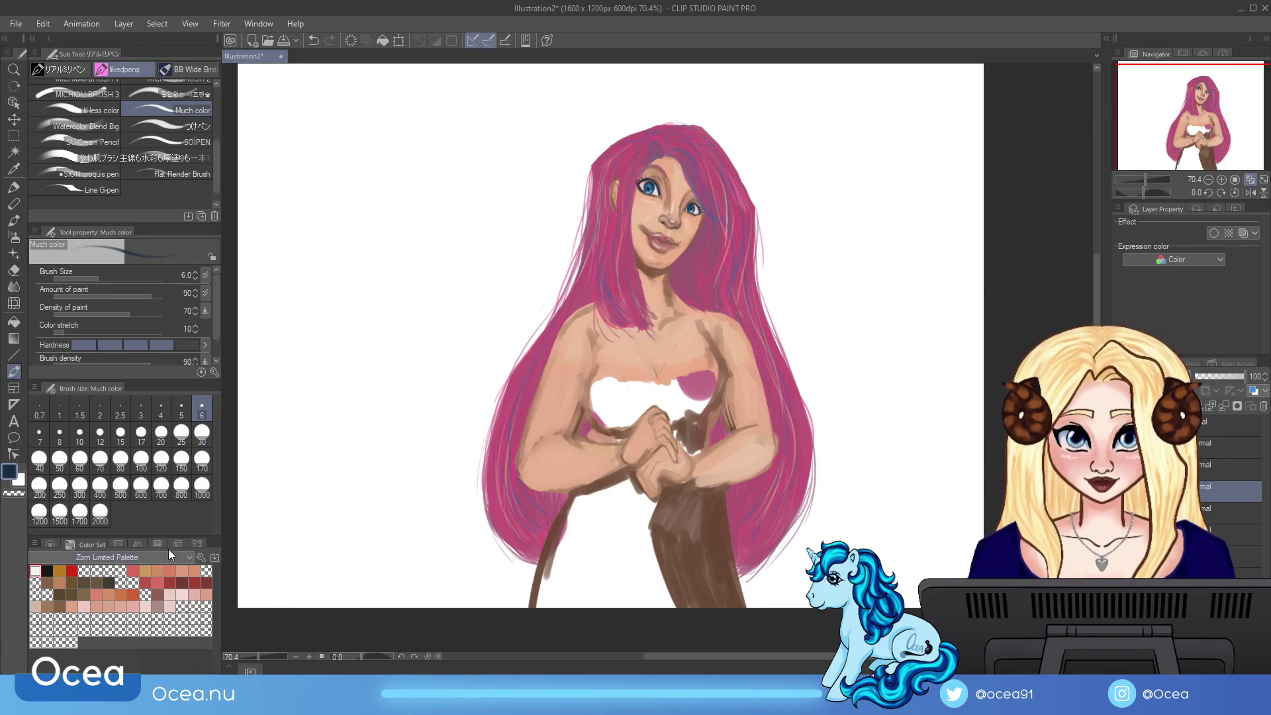
left_click(135, 494)
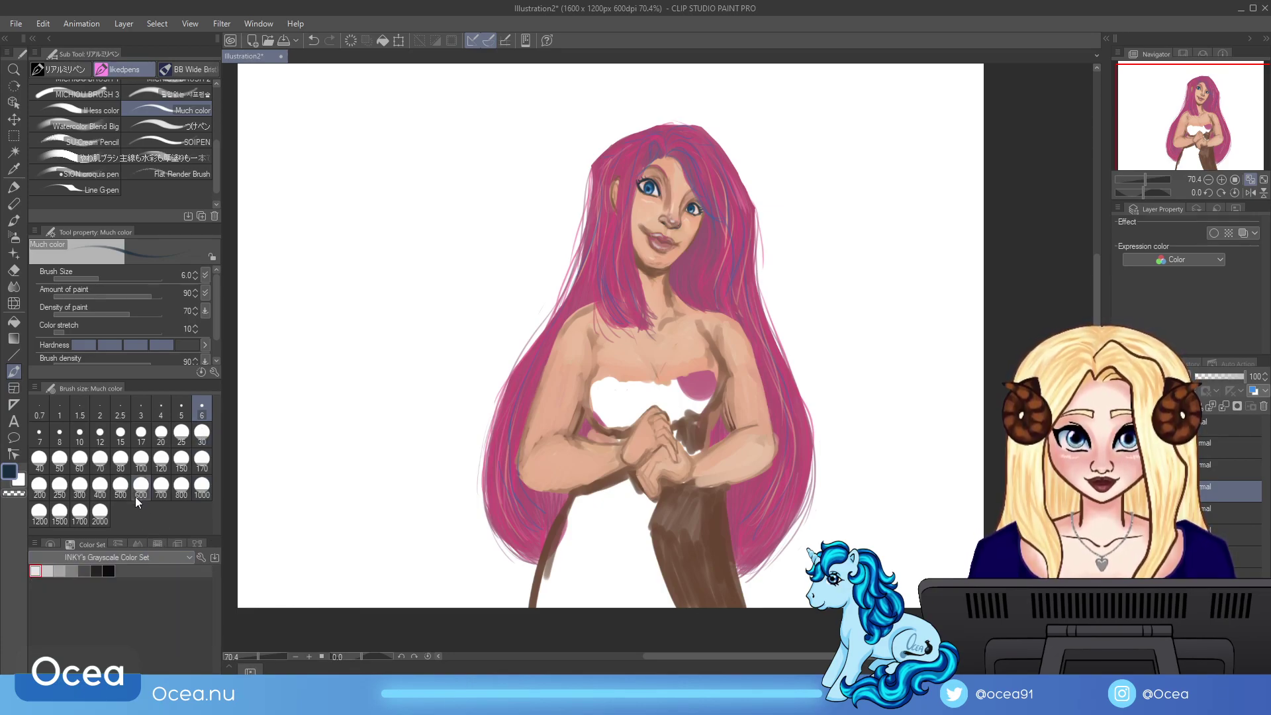
left_click(136, 509)
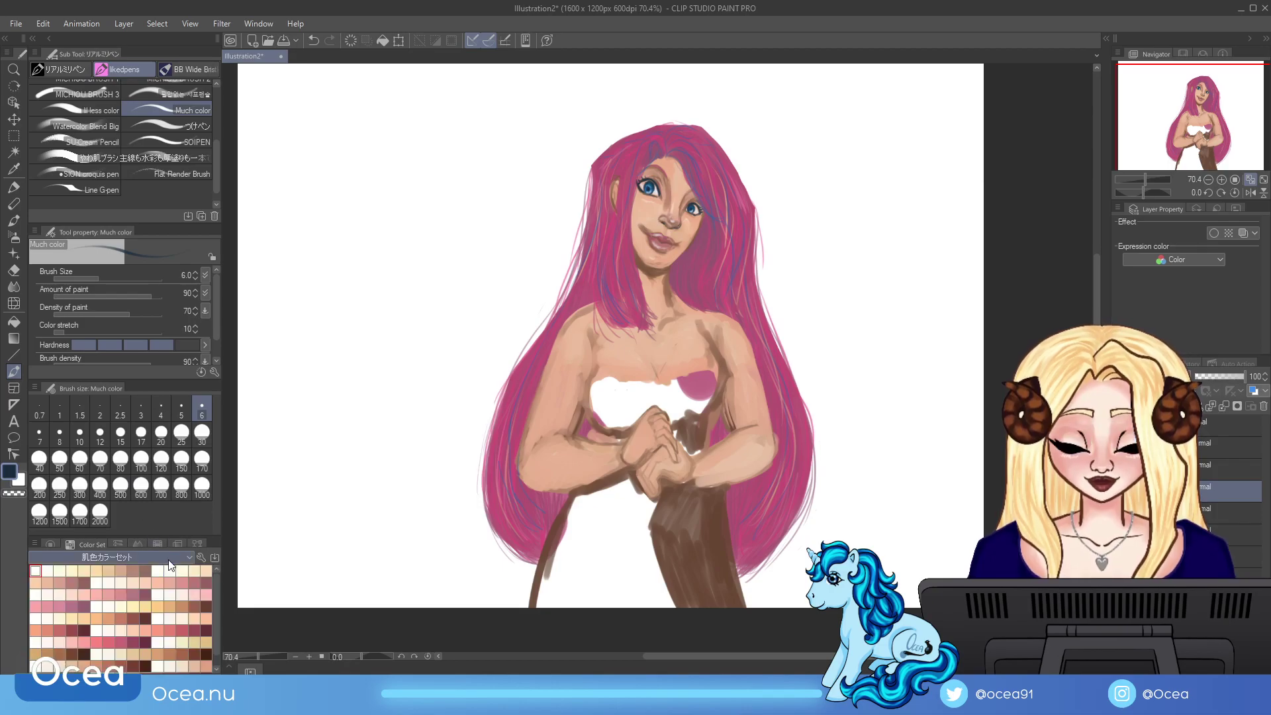
left_click(147, 485)
left_click(181, 619)
left_click_drag(215, 597, 216, 605)
scroll(216, 609, "down", 3)
left_click(71, 591)
left_click(202, 434)
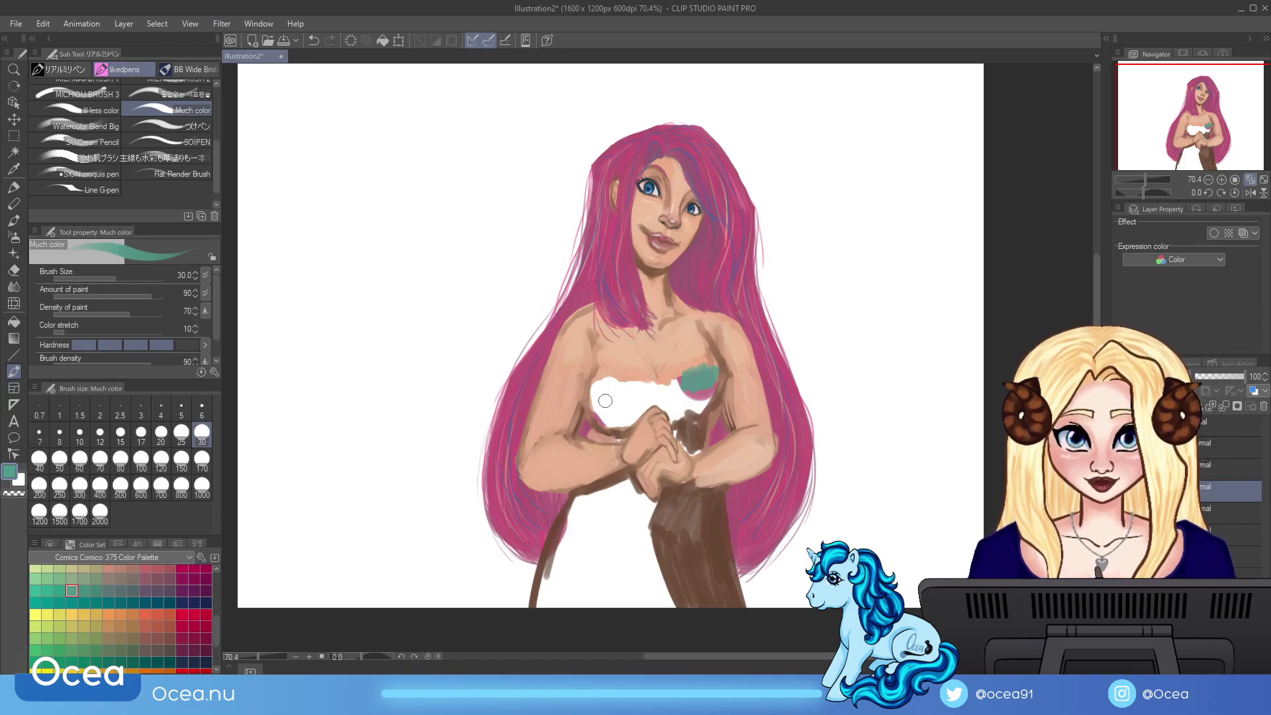
Step: Fill the bodice from bust to waist with teal, giving the neckline a ragged upper edge
mouse_move(591, 381)
left_mouse_down()
mouse_move(593, 400)
mouse_move(620, 385)
left_mouse_up()
mouse_move(629, 378)
left_mouse_down()
mouse_move(632, 396)
mouse_move(598, 389)
mouse_move(675, 392)
mouse_move(644, 392)
mouse_move(665, 396)
left_mouse_up()
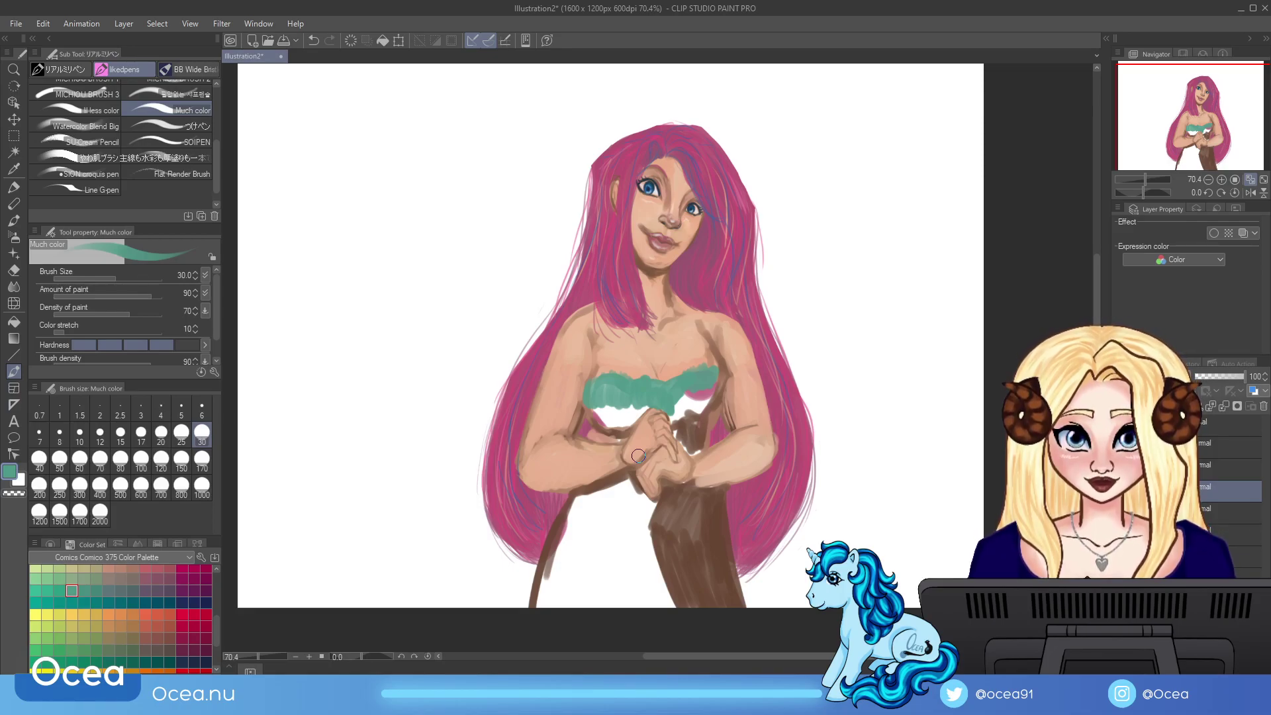
mouse_move(593, 401)
left_mouse_down()
mouse_move(618, 427)
mouse_move(682, 379)
mouse_move(676, 418)
mouse_move(649, 406)
mouse_move(706, 404)
left_mouse_up()
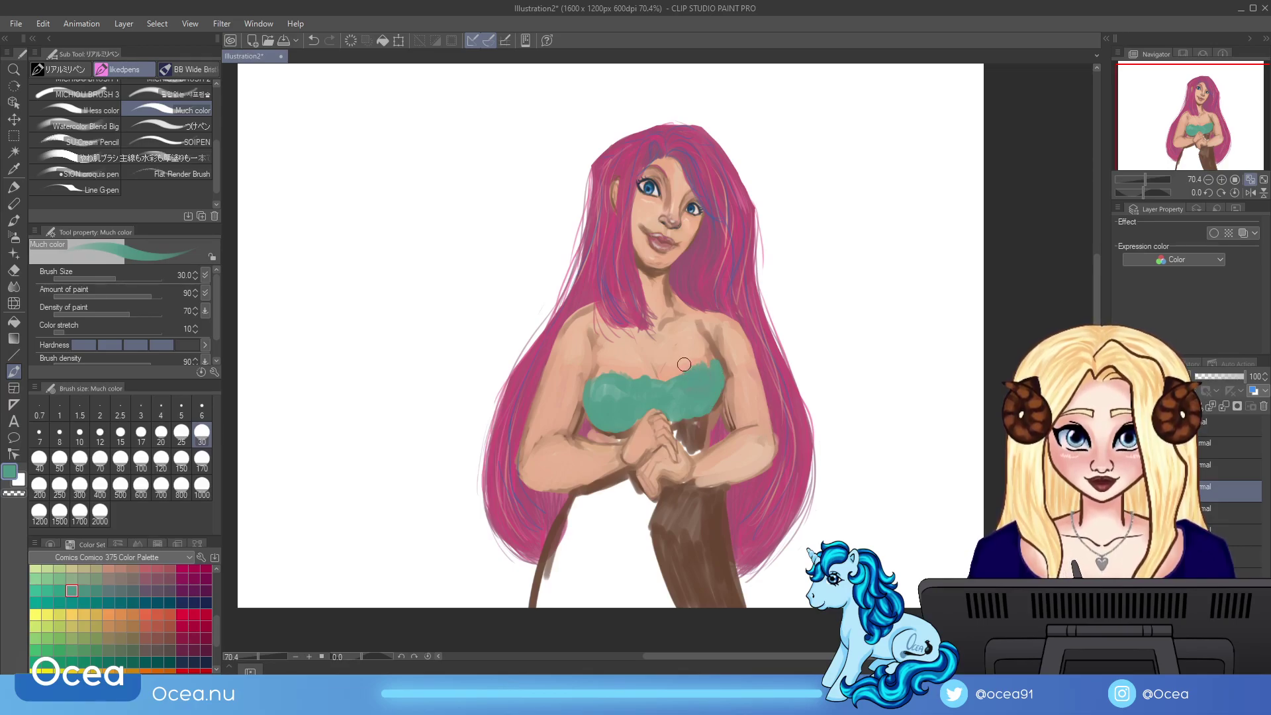
mouse_move(678, 374)
left_mouse_down()
mouse_move(625, 393)
mouse_move(592, 403)
left_mouse_up()
left_click_drag(638, 363, 637, 381)
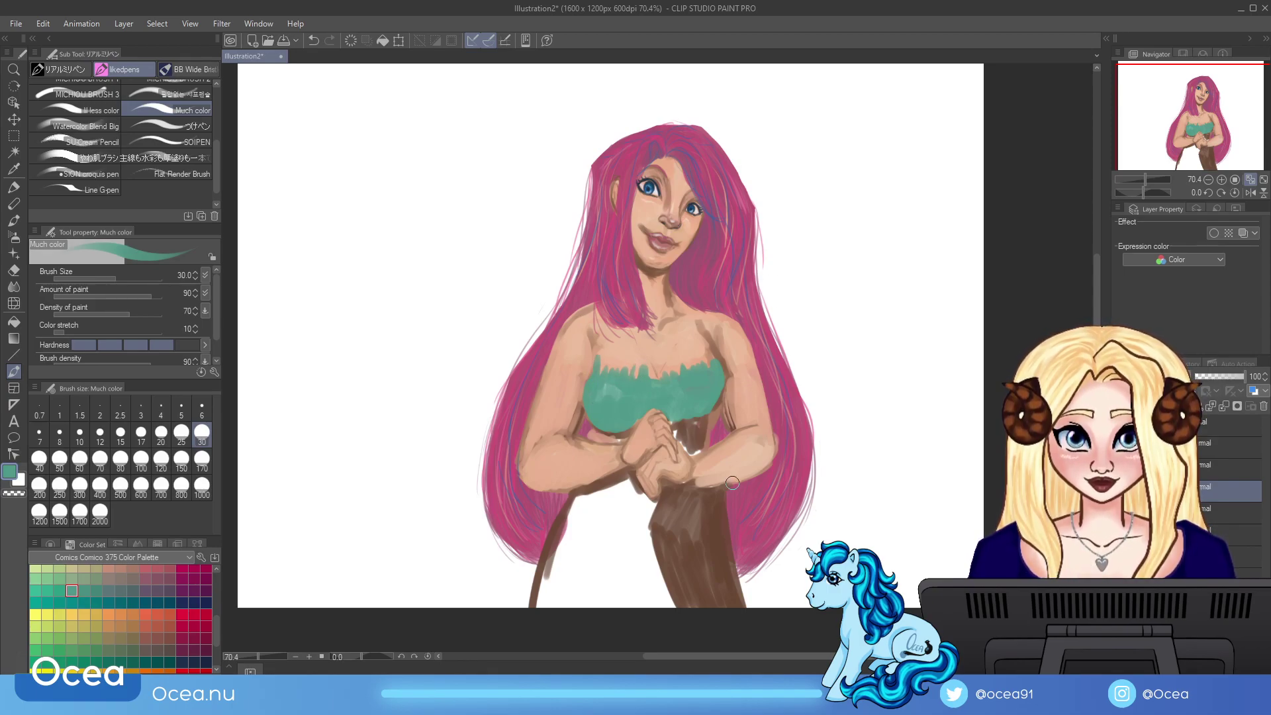
mouse_move(690, 431)
left_mouse_down()
mouse_move(689, 444)
mouse_move(702, 422)
mouse_move(680, 443)
mouse_move(699, 449)
left_mouse_up()
mouse_move(596, 434)
left_mouse_down()
mouse_move(619, 444)
mouse_move(607, 442)
left_mouse_up()
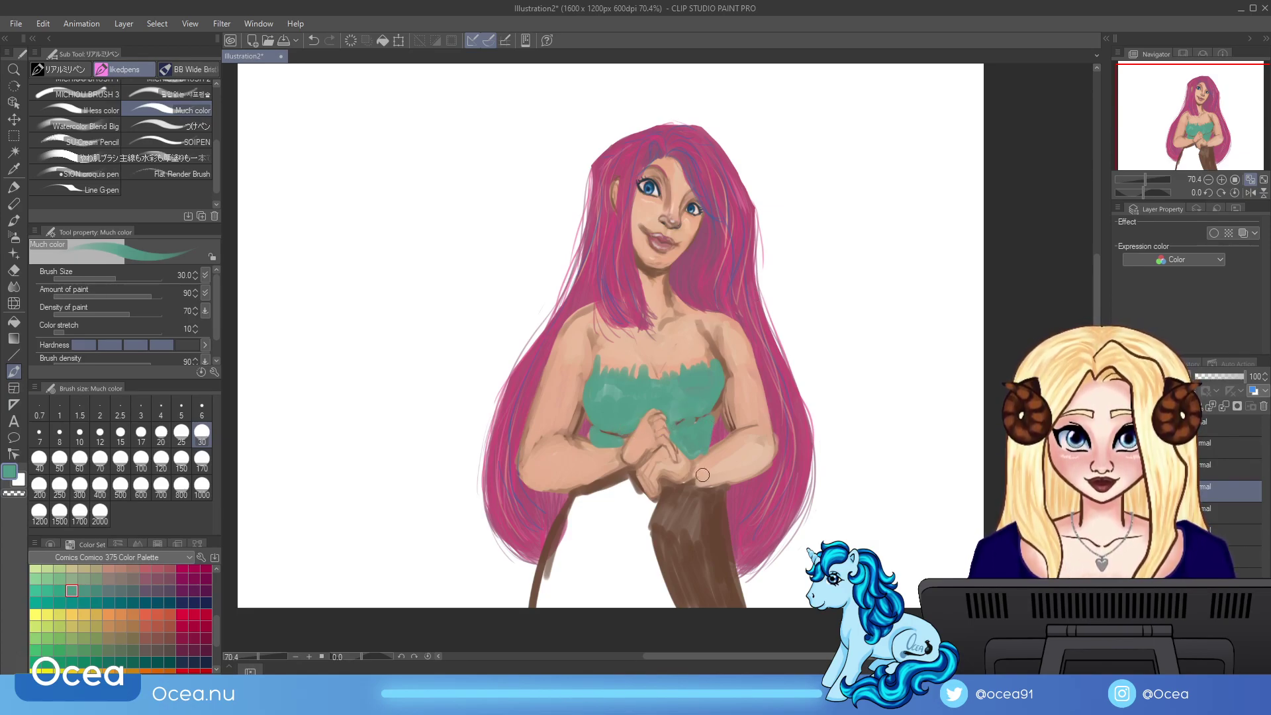
Step: Fill the whole skirt with teal from the waist to the canvas edge, covering the white and brown areas
mouse_move(580, 498)
left_mouse_down()
mouse_move(539, 605)
mouse_move(561, 530)
mouse_move(546, 636)
mouse_move(574, 515)
mouse_move(611, 483)
mouse_move(627, 482)
mouse_move(656, 517)
mouse_move(653, 506)
mouse_move(668, 596)
left_mouse_up()
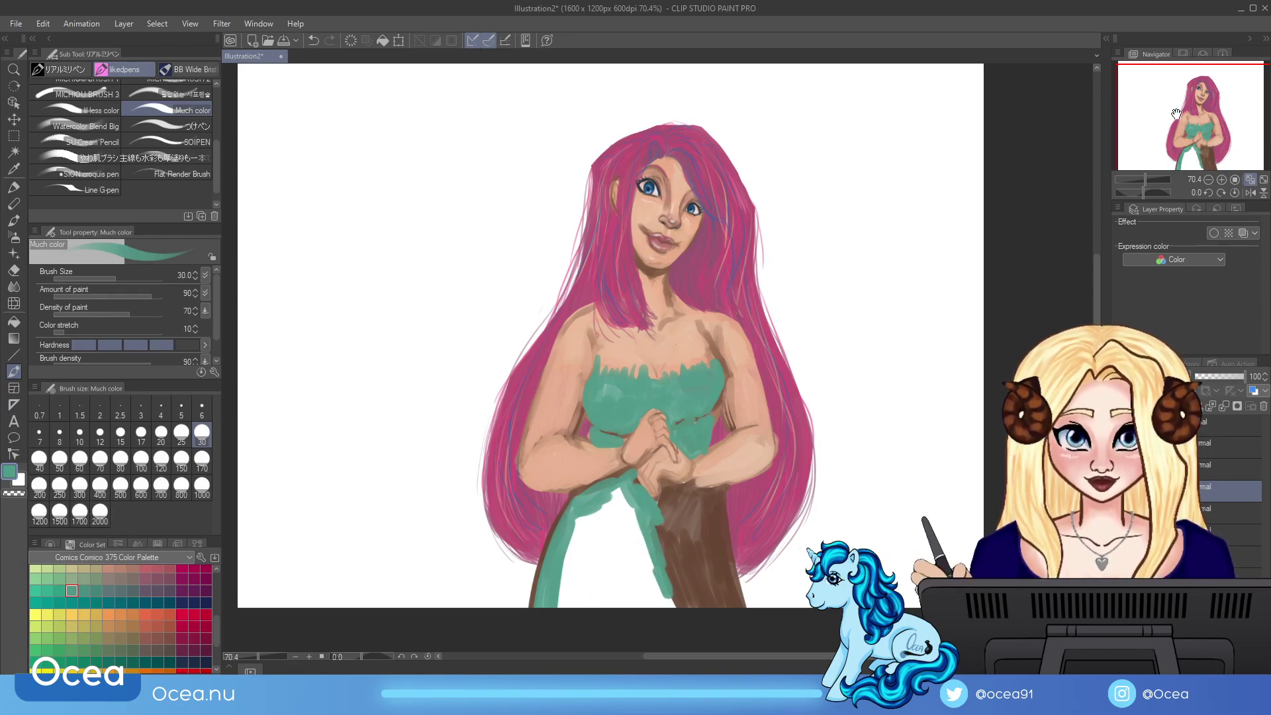
left_click_drag(1175, 114, 1174, 121)
mouse_move(566, 559)
left_mouse_down()
mouse_move(571, 492)
mouse_move(620, 591)
mouse_move(587, 481)
mouse_move(638, 577)
mouse_move(603, 472)
mouse_move(664, 572)
mouse_move(623, 454)
mouse_move(664, 549)
mouse_move(623, 461)
mouse_move(603, 547)
mouse_move(572, 547)
mouse_move(566, 562)
mouse_move(694, 476)
mouse_move(667, 473)
mouse_move(670, 458)
mouse_move(662, 495)
left_mouse_up()
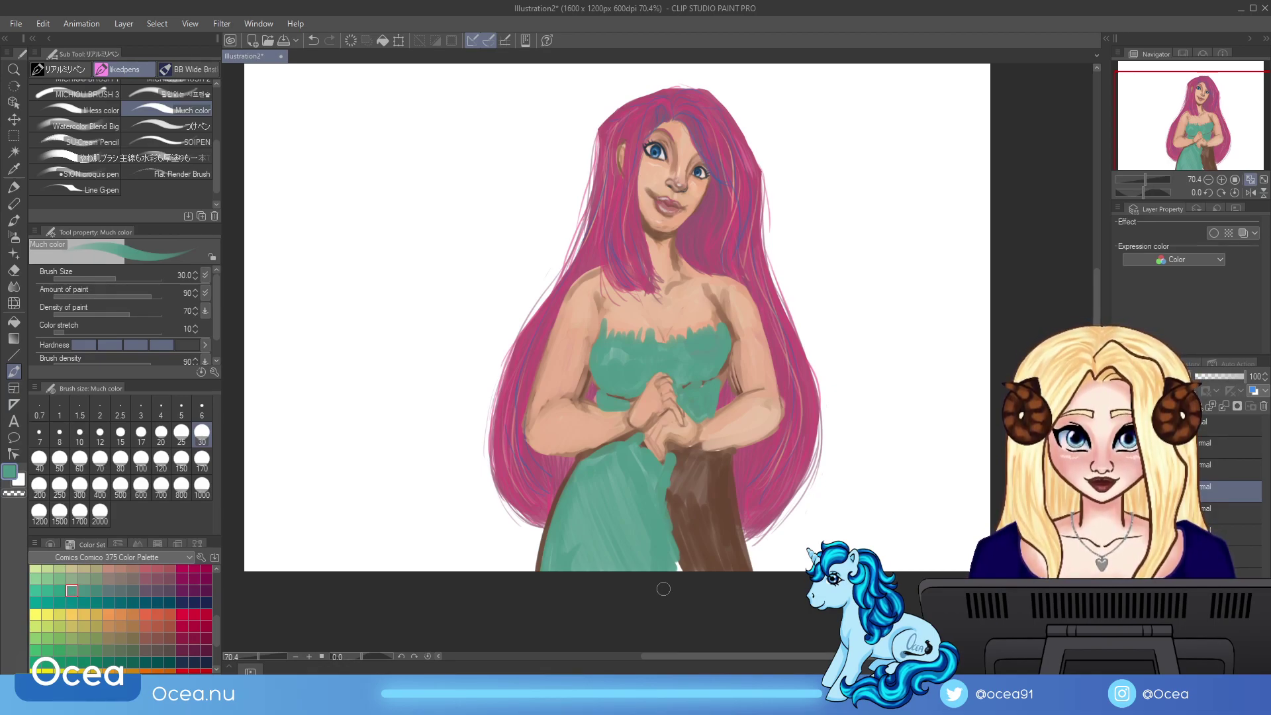
mouse_move(686, 455)
left_mouse_down()
mouse_move(668, 511)
mouse_move(688, 523)
mouse_move(692, 560)
mouse_move(707, 553)
left_mouse_up()
mouse_move(711, 479)
left_mouse_down()
mouse_move(734, 524)
mouse_move(726, 475)
mouse_move(741, 561)
mouse_move(716, 491)
mouse_move(680, 567)
mouse_move(677, 460)
mouse_move(712, 462)
mouse_move(701, 485)
mouse_move(723, 470)
mouse_move(723, 503)
left_mouse_up()
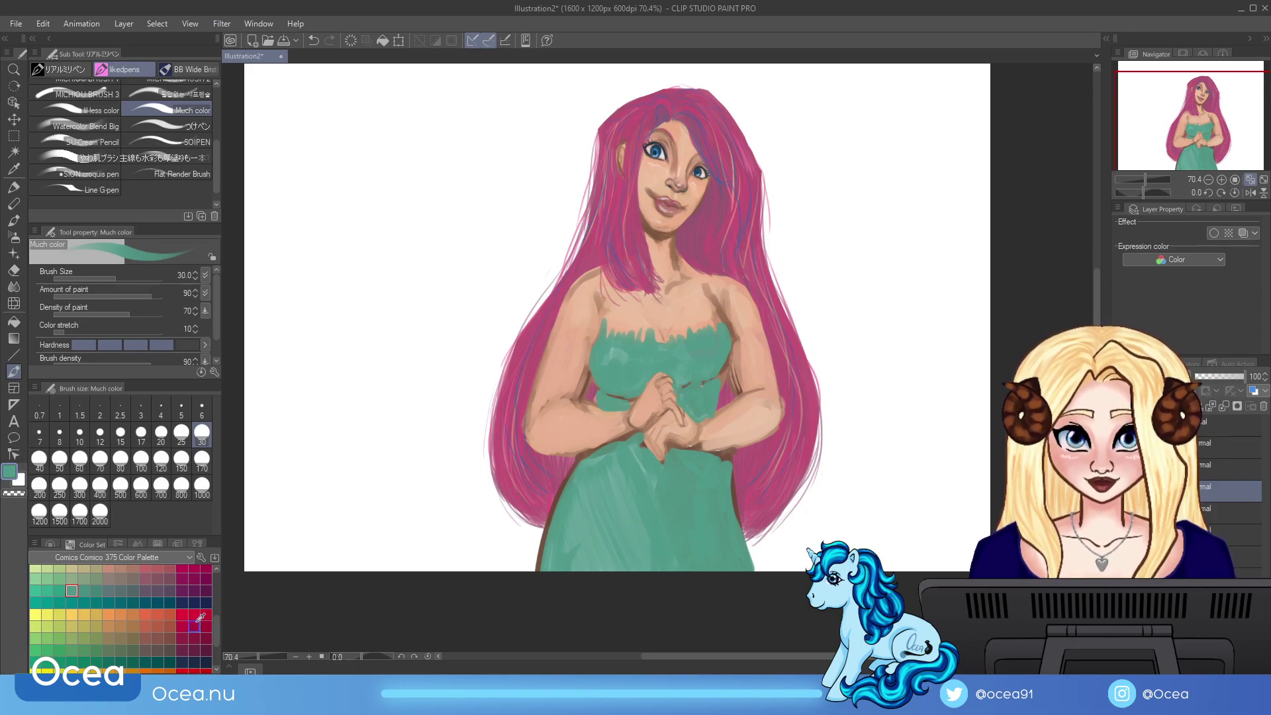
Step: Pick dark navy blue and paint shadows along the bodice sides, under the bust, across the waist and down both skirt edges
left_click(194, 603)
mouse_move(594, 353)
left_mouse_down()
mouse_move(599, 384)
mouse_move(633, 399)
mouse_move(596, 401)
mouse_move(613, 400)
left_mouse_up()
mouse_move(580, 457)
left_mouse_down()
mouse_move(537, 597)
mouse_move(581, 461)
mouse_move(641, 434)
mouse_move(621, 450)
mouse_move(639, 439)
mouse_move(664, 465)
left_mouse_up()
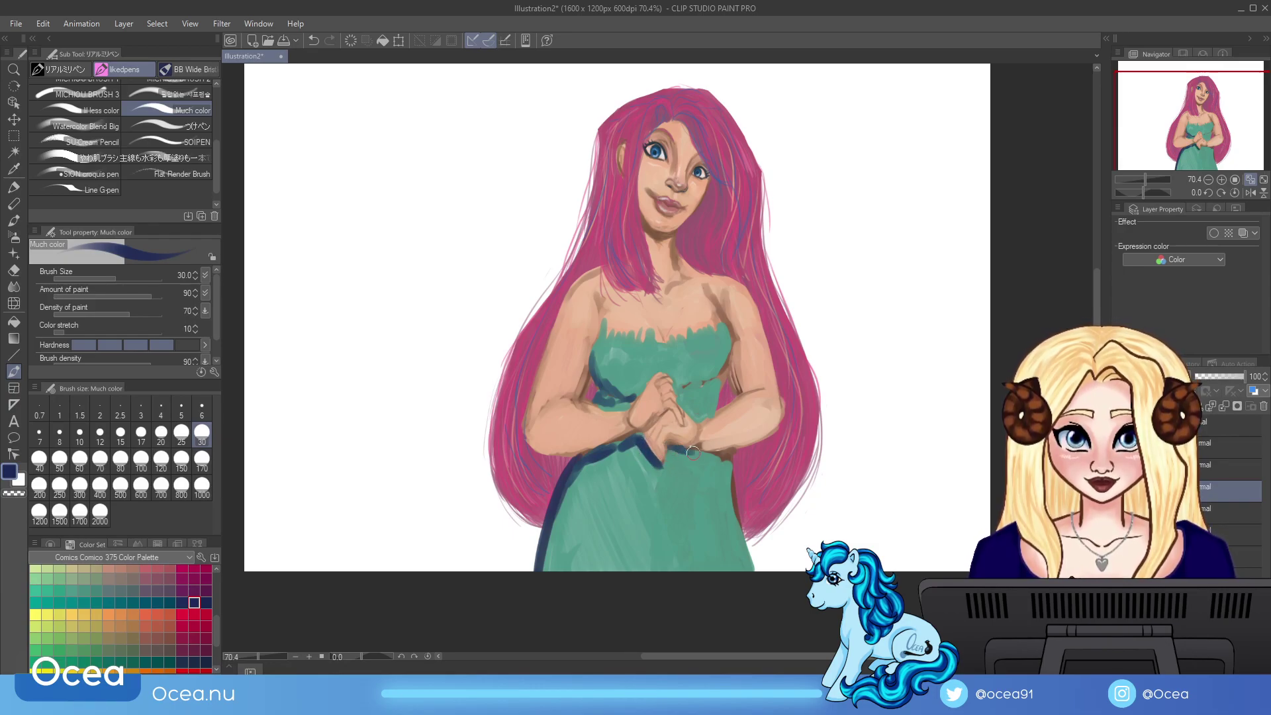
mouse_move(694, 453)
left_mouse_down()
mouse_move(729, 462)
mouse_move(725, 484)
left_mouse_up()
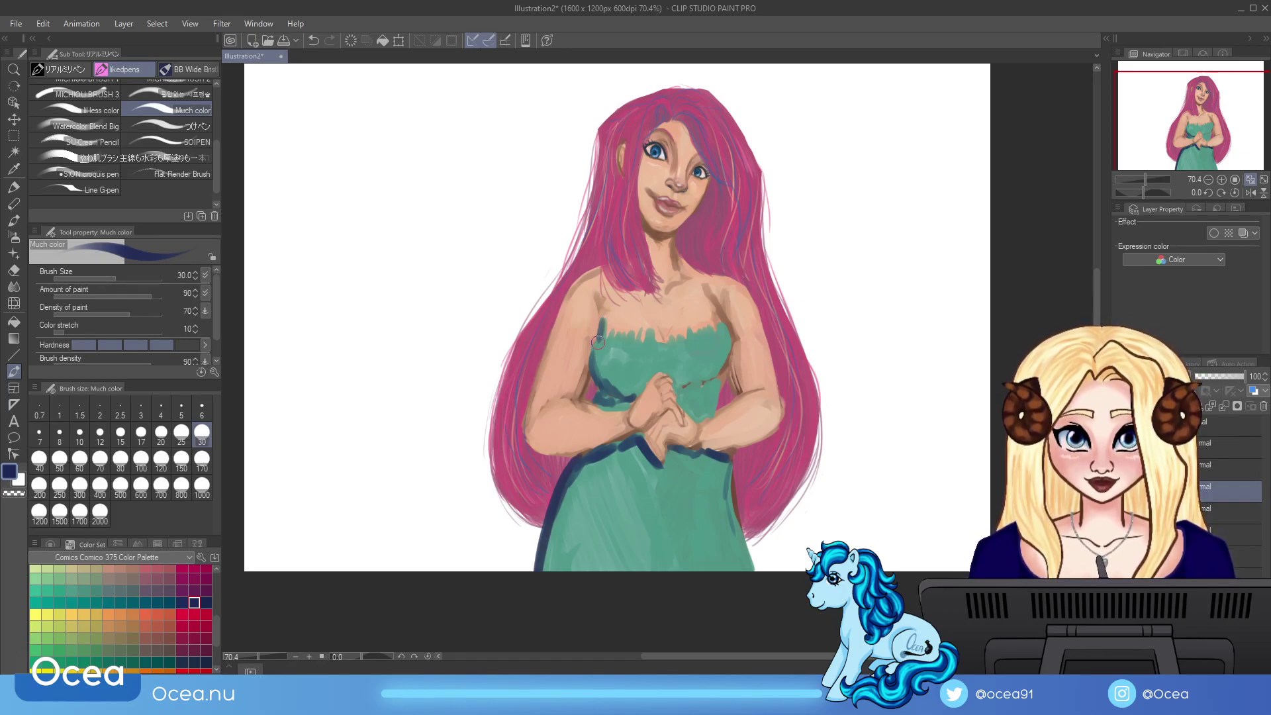
mouse_move(596, 340)
left_mouse_down()
mouse_move(589, 378)
mouse_move(600, 331)
mouse_move(619, 330)
left_mouse_up()
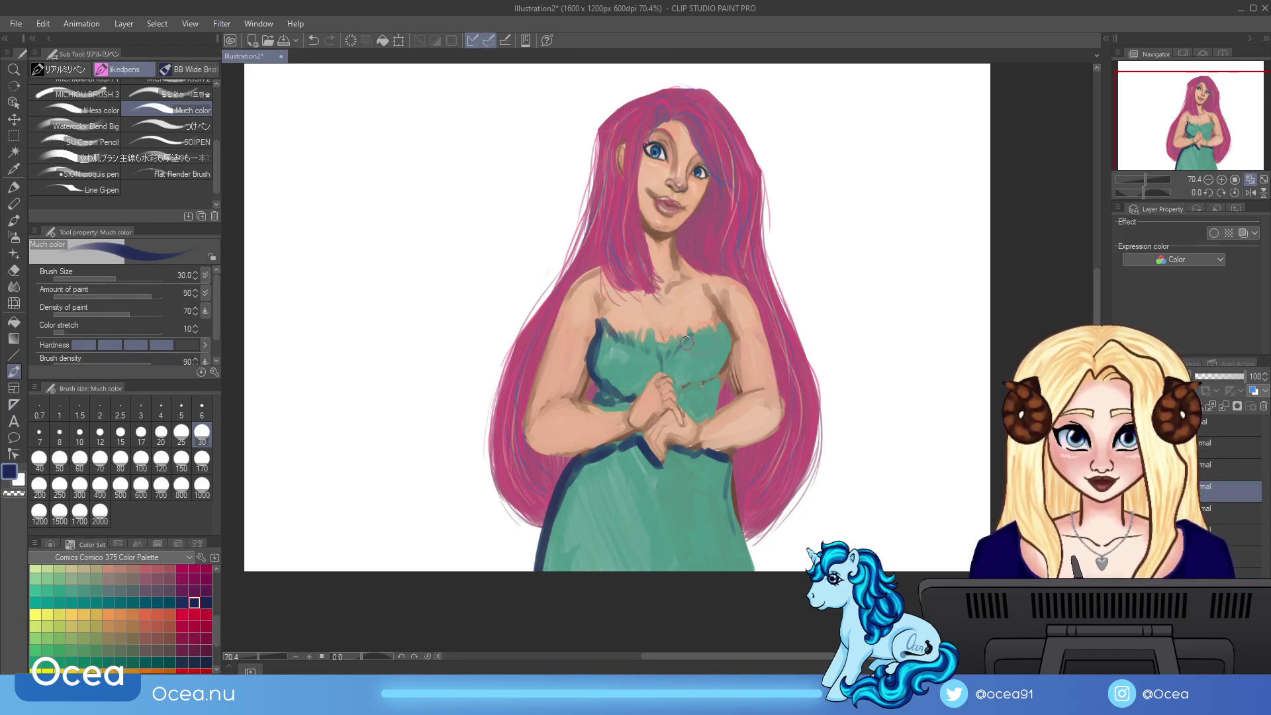
mouse_move(688, 387)
left_mouse_down()
mouse_move(725, 366)
mouse_move(715, 384)
left_mouse_up()
mouse_move(730, 325)
left_mouse_down()
mouse_move(715, 380)
mouse_move(715, 343)
mouse_move(698, 340)
left_mouse_up()
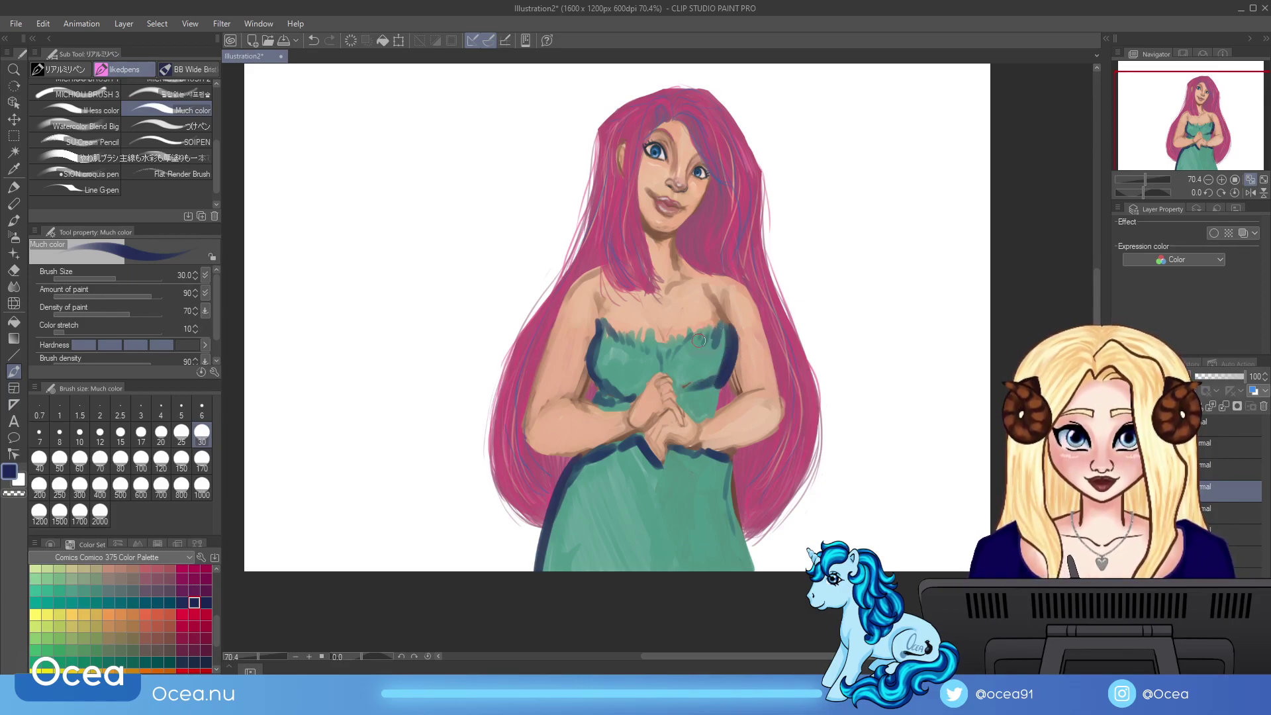
mouse_move(679, 392)
left_mouse_down()
mouse_move(720, 400)
mouse_move(714, 424)
mouse_move(722, 384)
mouse_move(712, 423)
left_mouse_up()
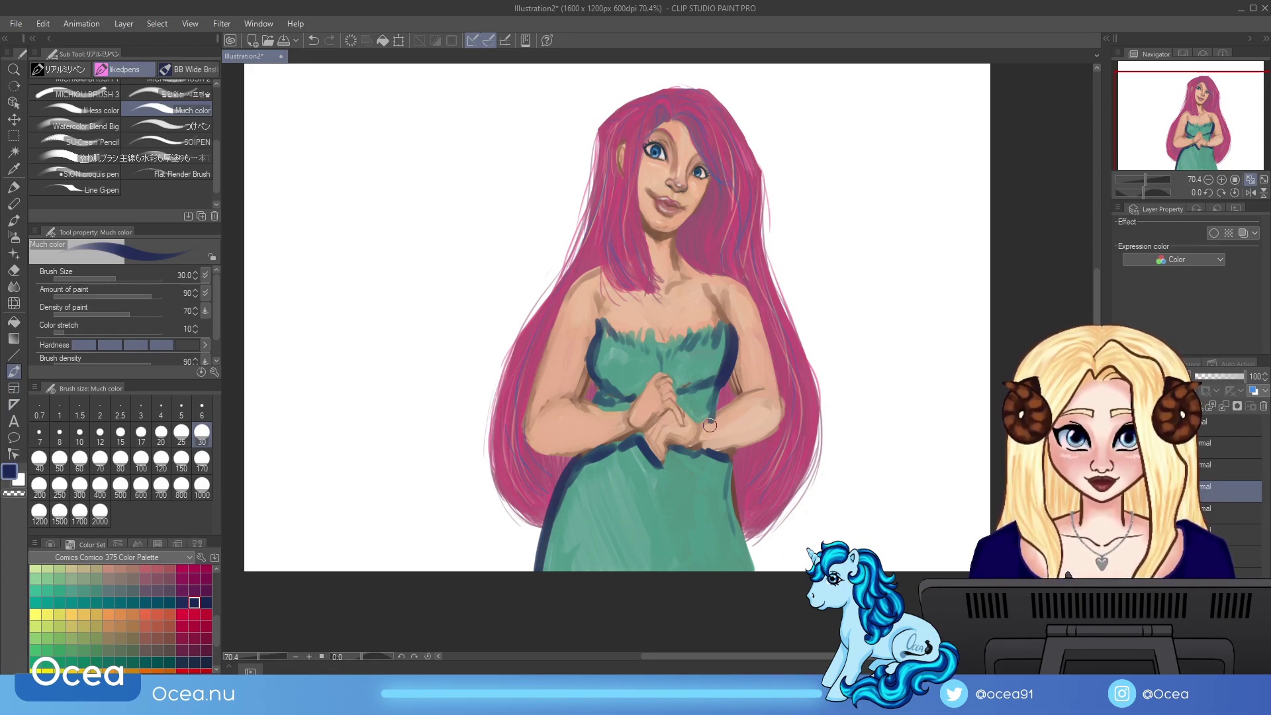
left_click_drag(732, 462, 750, 568)
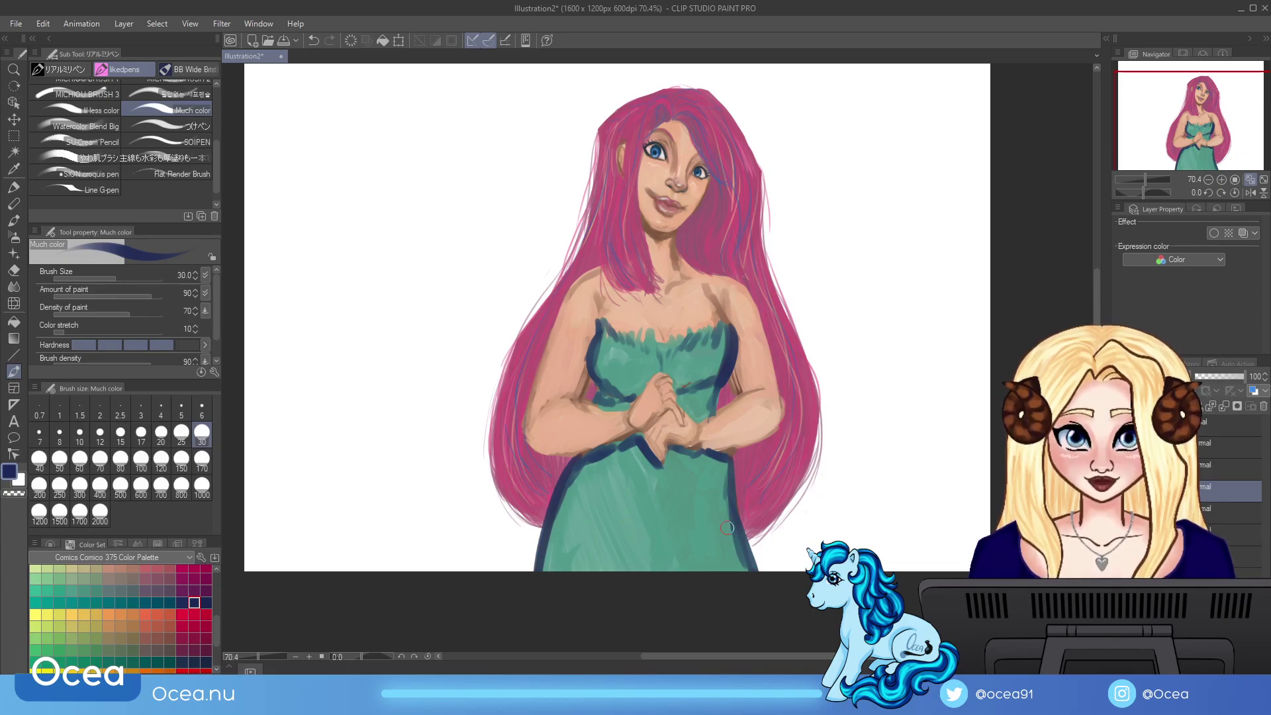
Step: Paint long vertical folds down the skirt, blending navy shadows with teal sampled from the dress
left_click_drag(594, 457, 580, 562)
mouse_move(586, 494)
left_mouse_down()
mouse_move(580, 569)
mouse_move(552, 570)
mouse_move(571, 573)
mouse_move(582, 485)
mouse_move(603, 491)
mouse_move(606, 566)
left_mouse_up()
mouse_move(610, 447)
left_mouse_down()
mouse_move(601, 575)
mouse_move(582, 482)
mouse_move(583, 573)
left_mouse_up()
mouse_move(596, 523)
left_mouse_down()
mouse_move(589, 574)
mouse_move(599, 554)
left_mouse_up()
left_click(646, 510, "alt")
left_click_drag(613, 469, 595, 569)
mouse_move(625, 459)
left_mouse_down()
mouse_move(601, 496)
mouse_move(576, 506)
mouse_move(556, 570)
left_mouse_up()
left_click_drag(569, 503, 586, 570)
mouse_move(589, 516)
left_mouse_down()
mouse_move(593, 570)
mouse_move(586, 526)
left_mouse_up()
mouse_move(596, 490)
left_mouse_down()
mouse_move(586, 523)
mouse_move(586, 500)
left_mouse_up()
mouse_move(723, 472)
left_mouse_down()
mouse_move(741, 566)
mouse_move(701, 458)
left_mouse_up()
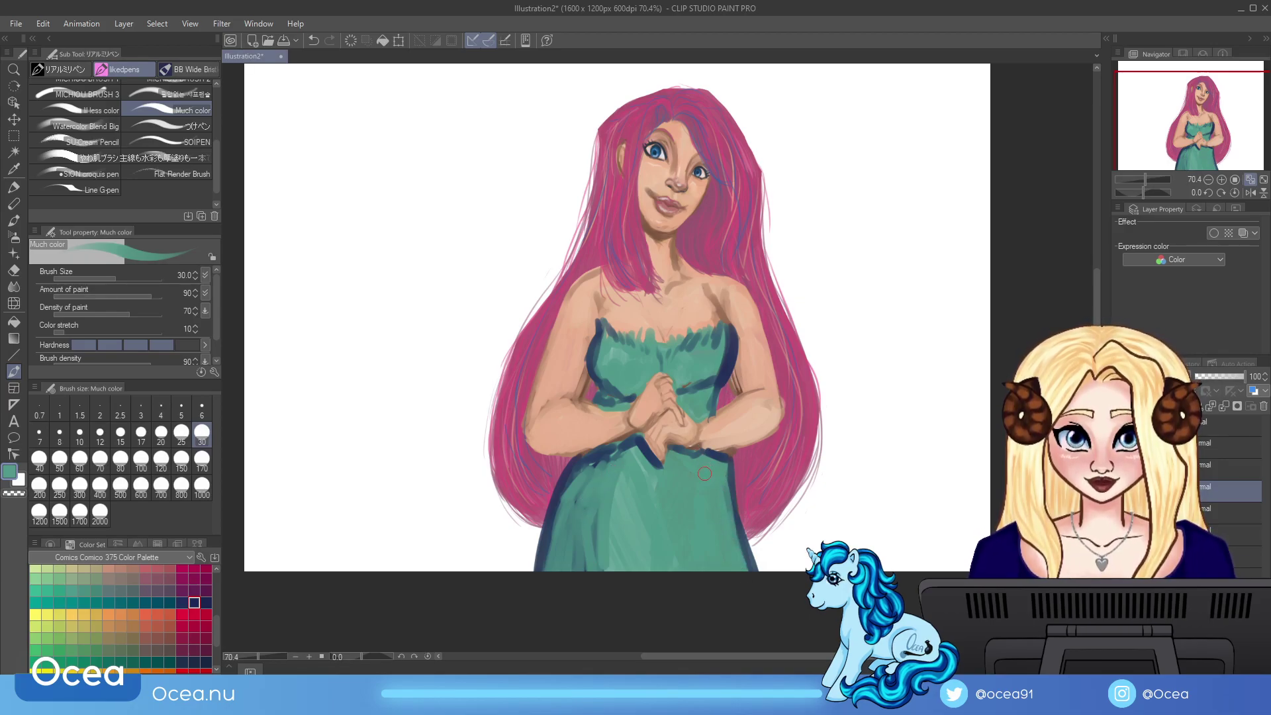
Step: Sample the navy from the waist, darken the skirt edge and bodice sides, and add two thin shoulder straps
left_click(641, 444, "alt")
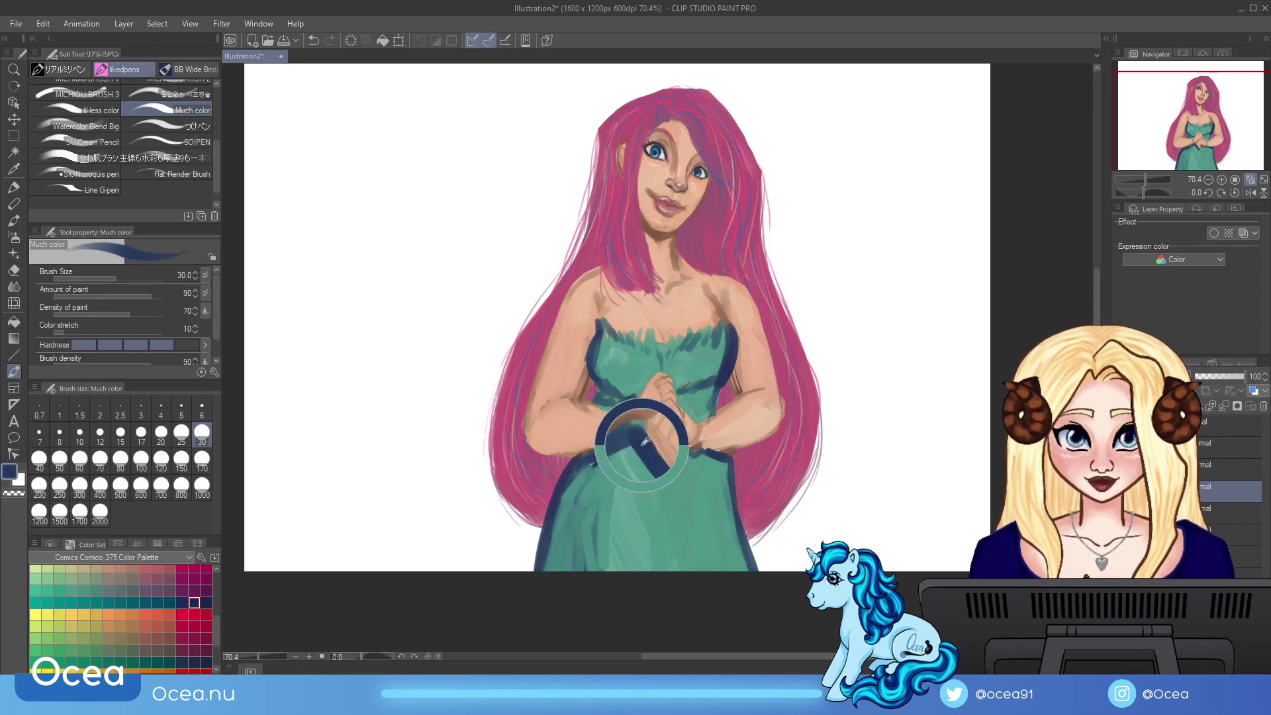
mouse_move(609, 462)
left_mouse_down()
mouse_move(571, 477)
mouse_move(563, 569)
left_mouse_up()
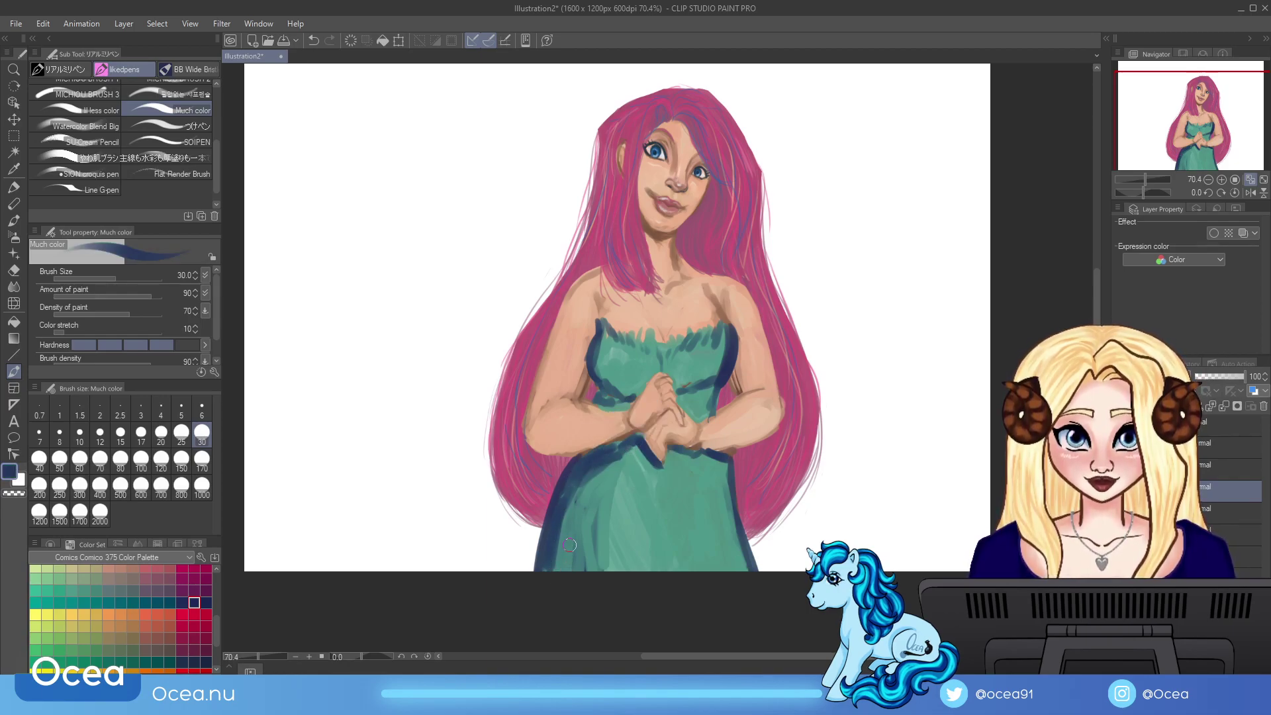
left_click_drag(604, 377, 626, 396)
mouse_move(603, 340)
left_mouse_down()
mouse_move(610, 406)
mouse_move(601, 400)
left_mouse_up()
mouse_move(705, 397)
left_mouse_down()
mouse_move(700, 414)
mouse_move(692, 401)
mouse_move(708, 396)
mouse_move(722, 332)
mouse_move(703, 290)
mouse_move(724, 348)
left_mouse_up()
mouse_move(603, 332)
left_mouse_down()
mouse_move(604, 299)
mouse_move(607, 365)
left_mouse_up()
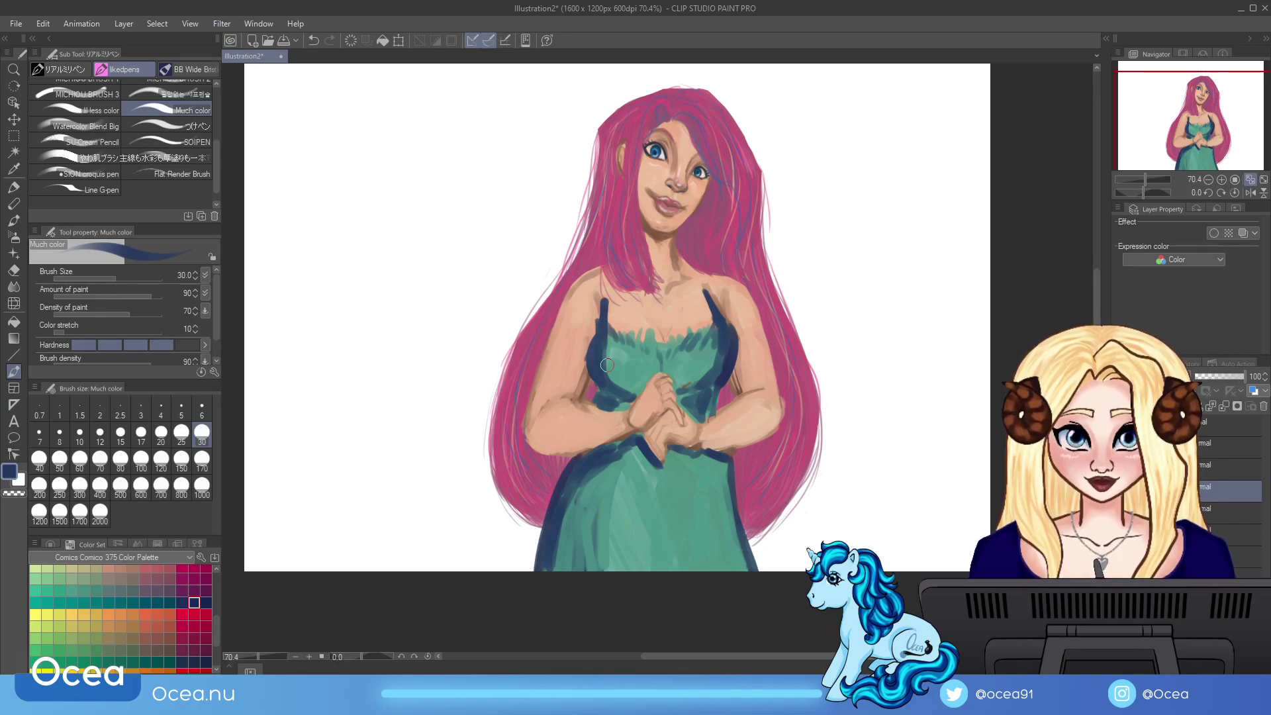
Step: Sample the teal from the dress, rework the bodice neckline and soften the navy shadows on the bodice and skirt
left_click(681, 376, "alt")
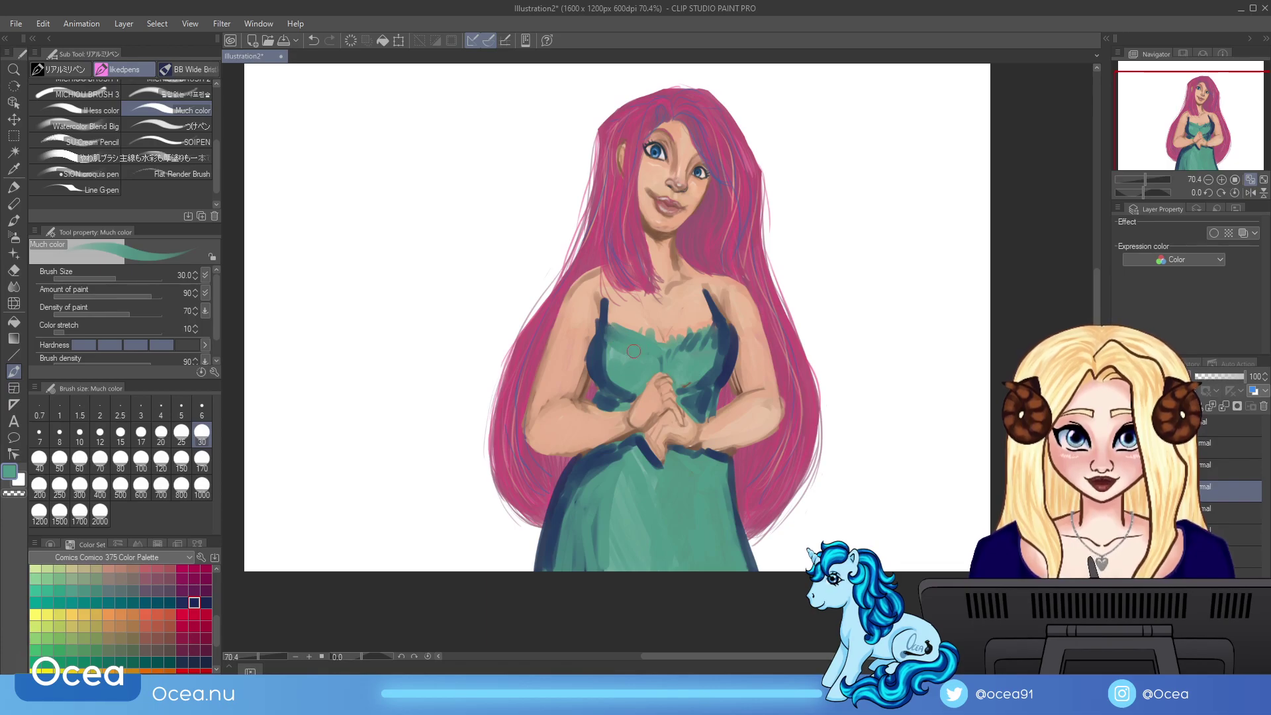
mouse_move(622, 378)
left_mouse_down()
mouse_move(623, 394)
mouse_move(607, 321)
left_mouse_up()
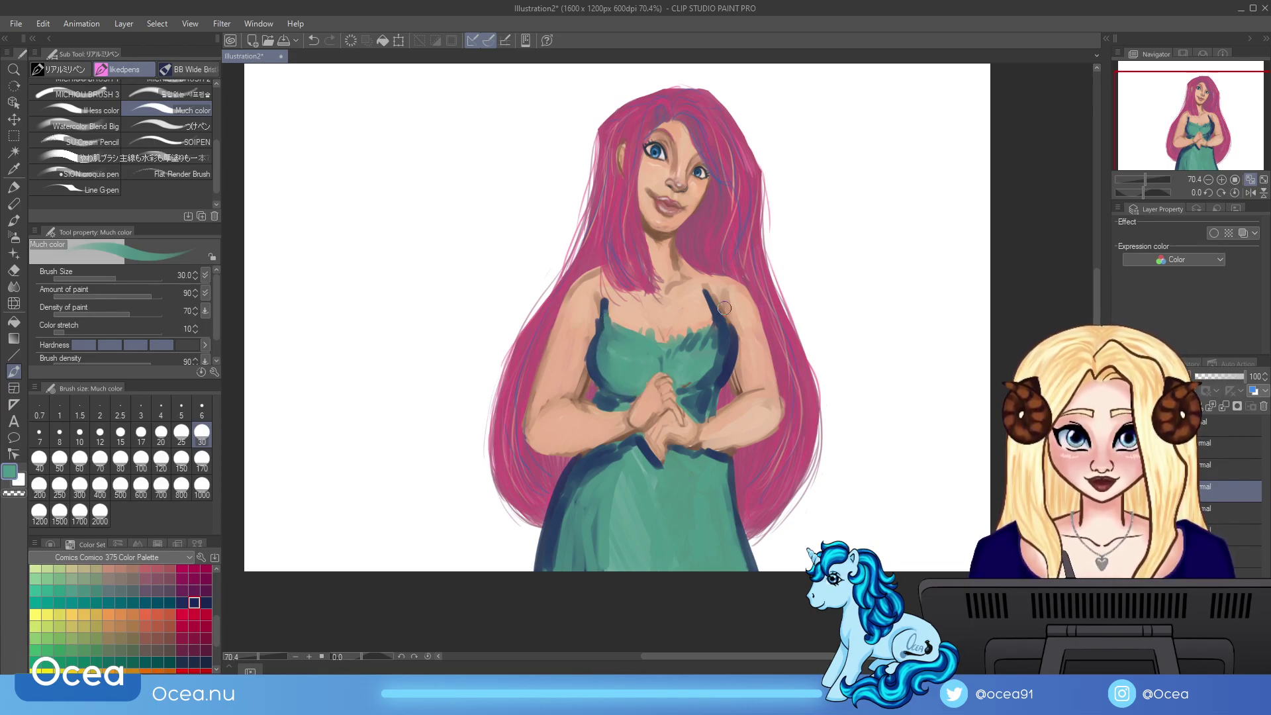
mouse_move(702, 338)
left_mouse_down()
mouse_move(720, 355)
mouse_move(711, 311)
mouse_move(728, 343)
mouse_move(720, 378)
mouse_move(703, 382)
left_mouse_up()
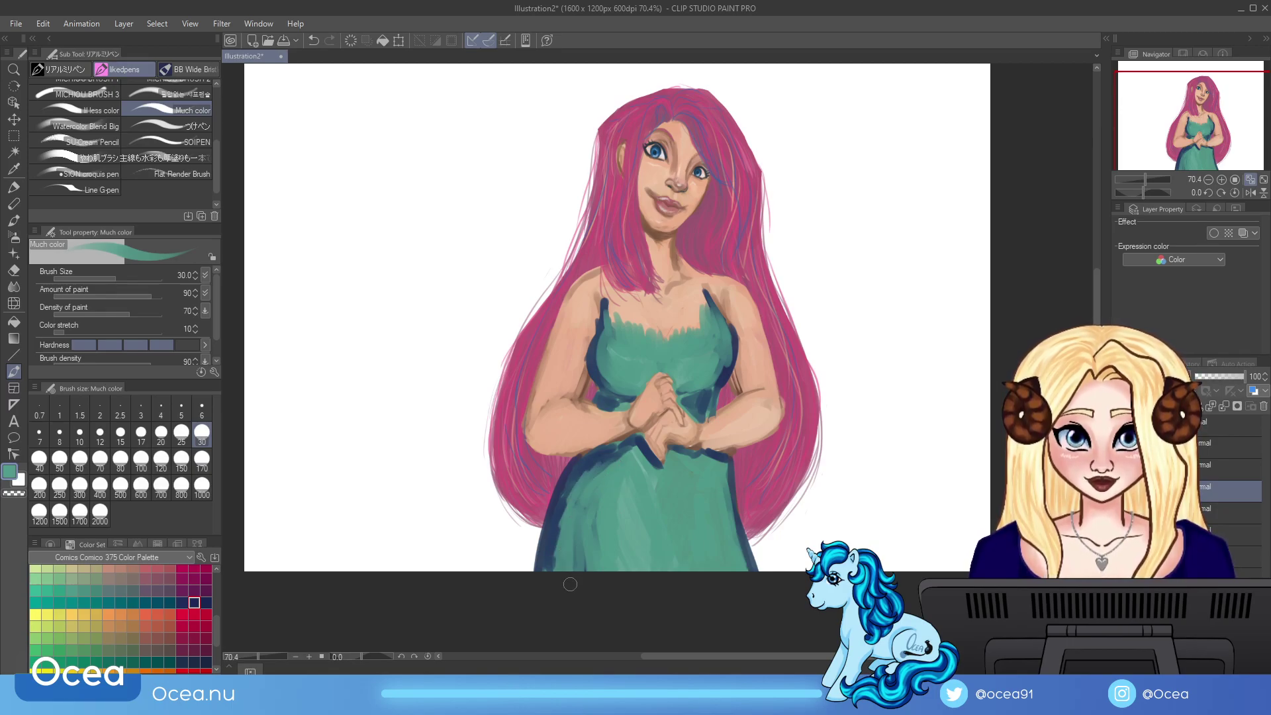
mouse_move(559, 513)
left_mouse_down()
mouse_move(611, 460)
mouse_move(585, 470)
mouse_move(553, 544)
mouse_move(558, 497)
mouse_move(545, 578)
left_mouse_up()
left_click_drag(553, 509, 540, 583)
mouse_move(572, 478)
left_mouse_down()
mouse_move(639, 450)
mouse_move(654, 471)
mouse_move(606, 463)
mouse_move(702, 455)
left_mouse_up()
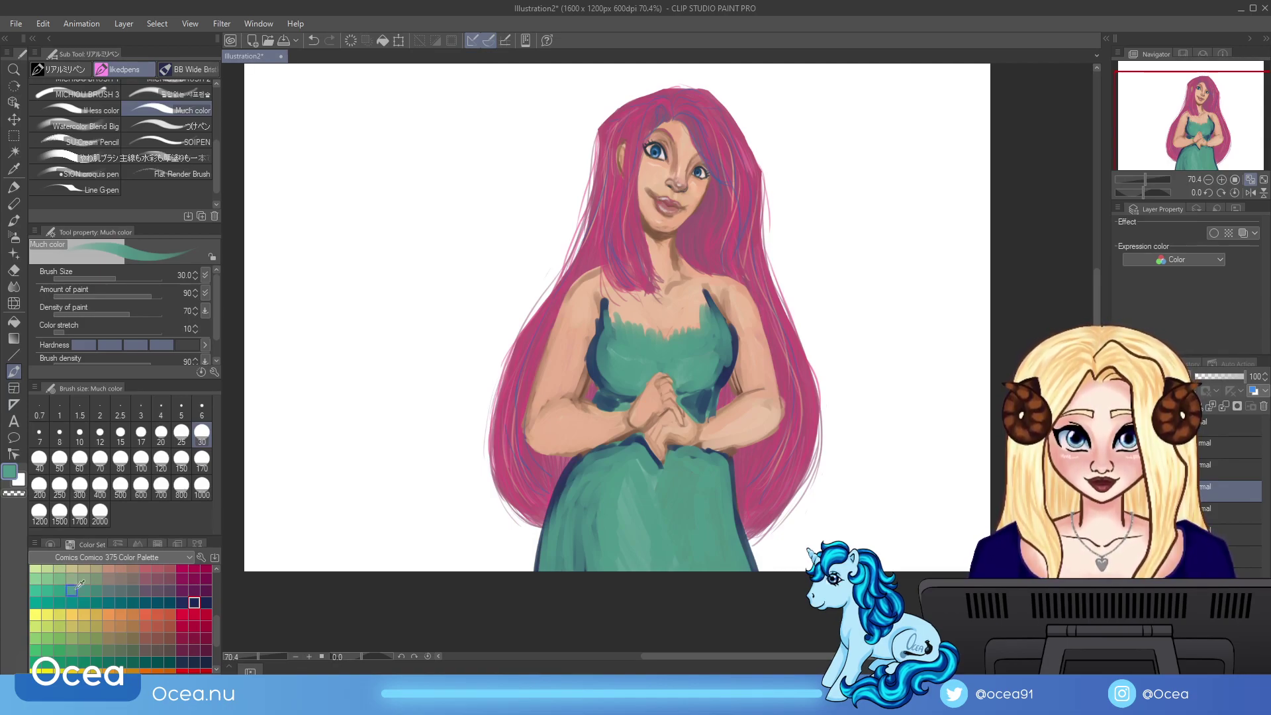
Step: Pick pale yellow from the palette and paint highlights on the bust and the lower middle of the skirt
left_click_drag(218, 646, 216, 575)
left_click(59, 630)
mouse_move(617, 338)
left_mouse_down()
mouse_move(707, 354)
mouse_move(680, 347)
mouse_move(725, 336)
left_mouse_up()
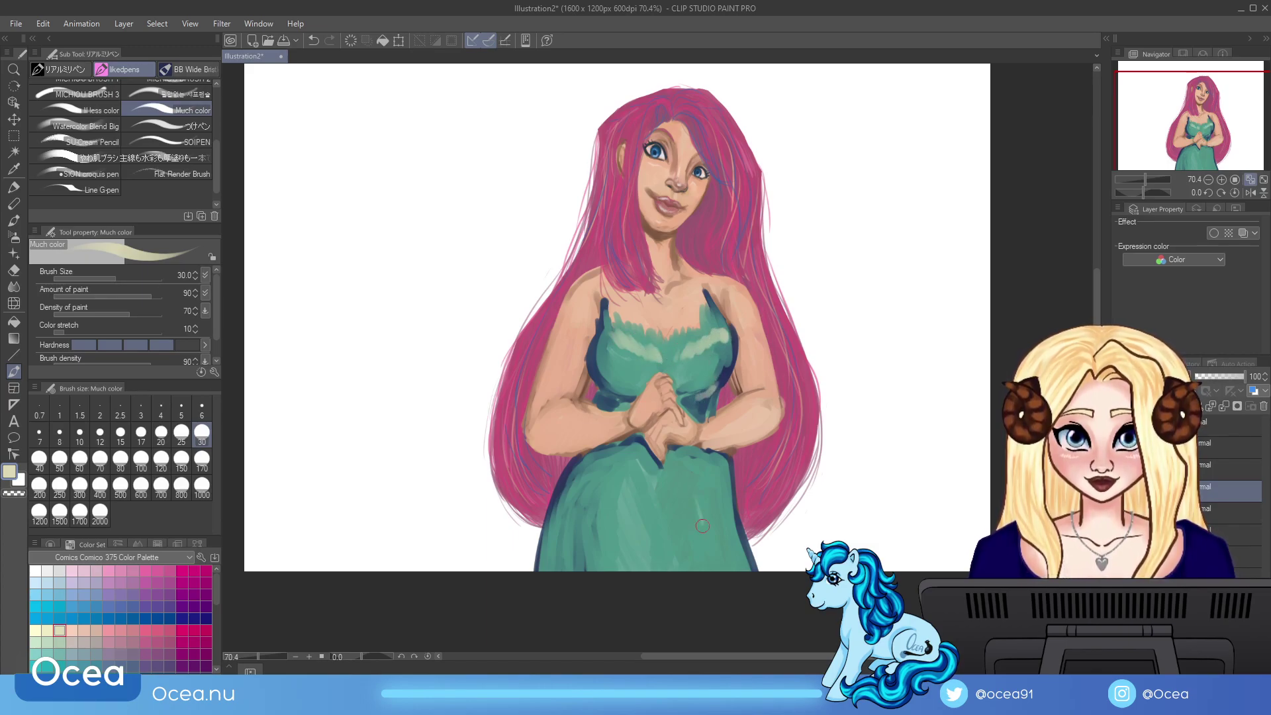
mouse_move(627, 538)
left_mouse_down()
mouse_move(639, 572)
mouse_move(636, 506)
mouse_move(644, 569)
mouse_move(627, 504)
mouse_move(621, 554)
left_mouse_up()
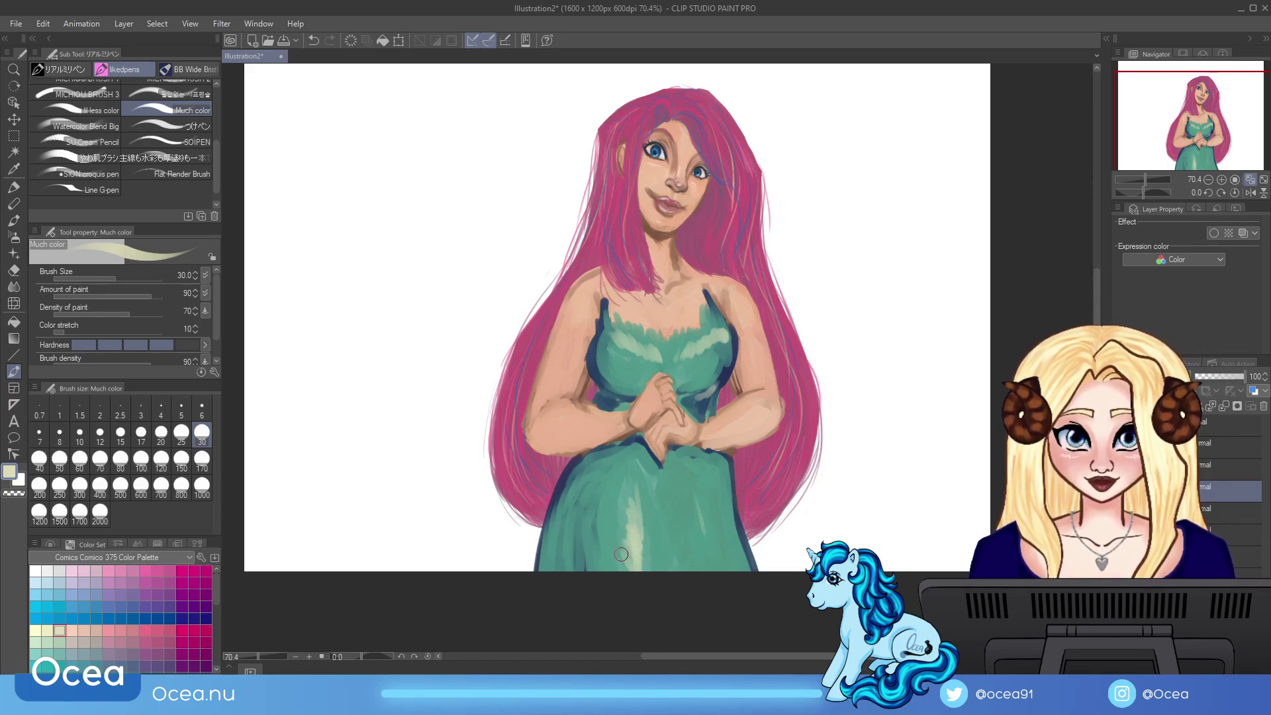
Step: Sample navy from the skirt edge and paint a long central fold down the skirt between the legs, plus shading along its edges
left_click_drag(1083, 333, 1090, 234)
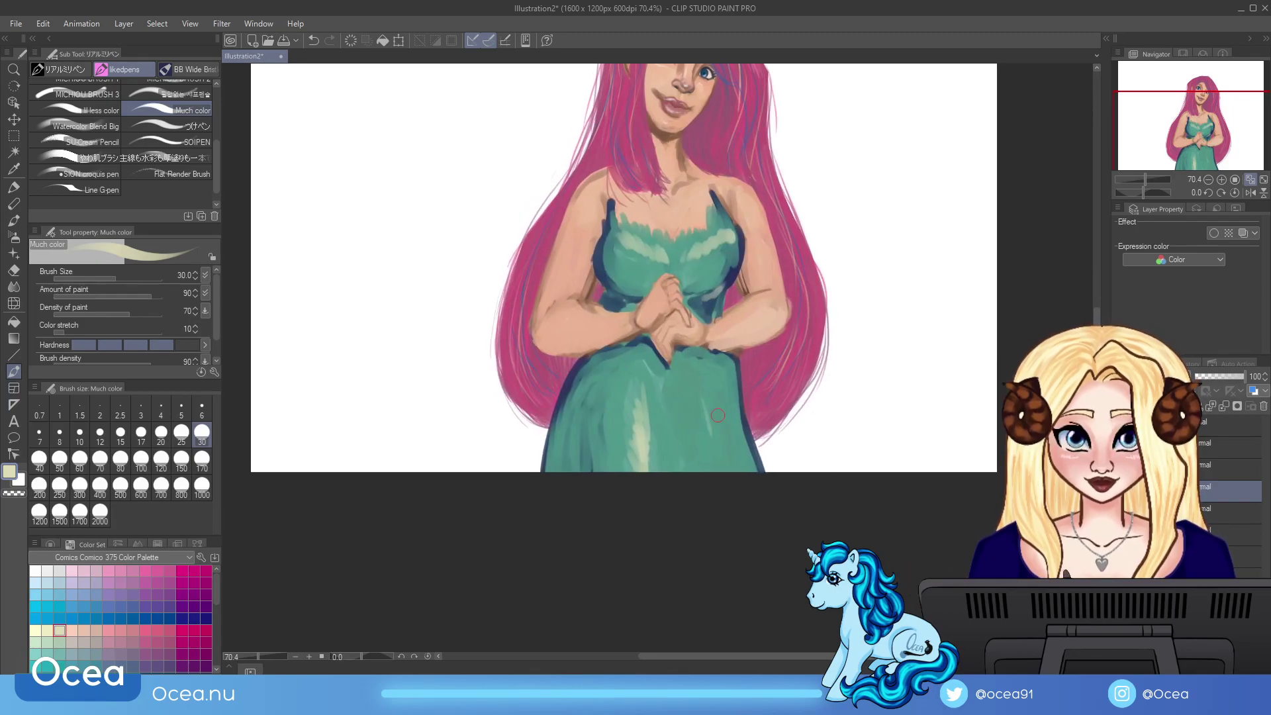
left_click(746, 428, "alt")
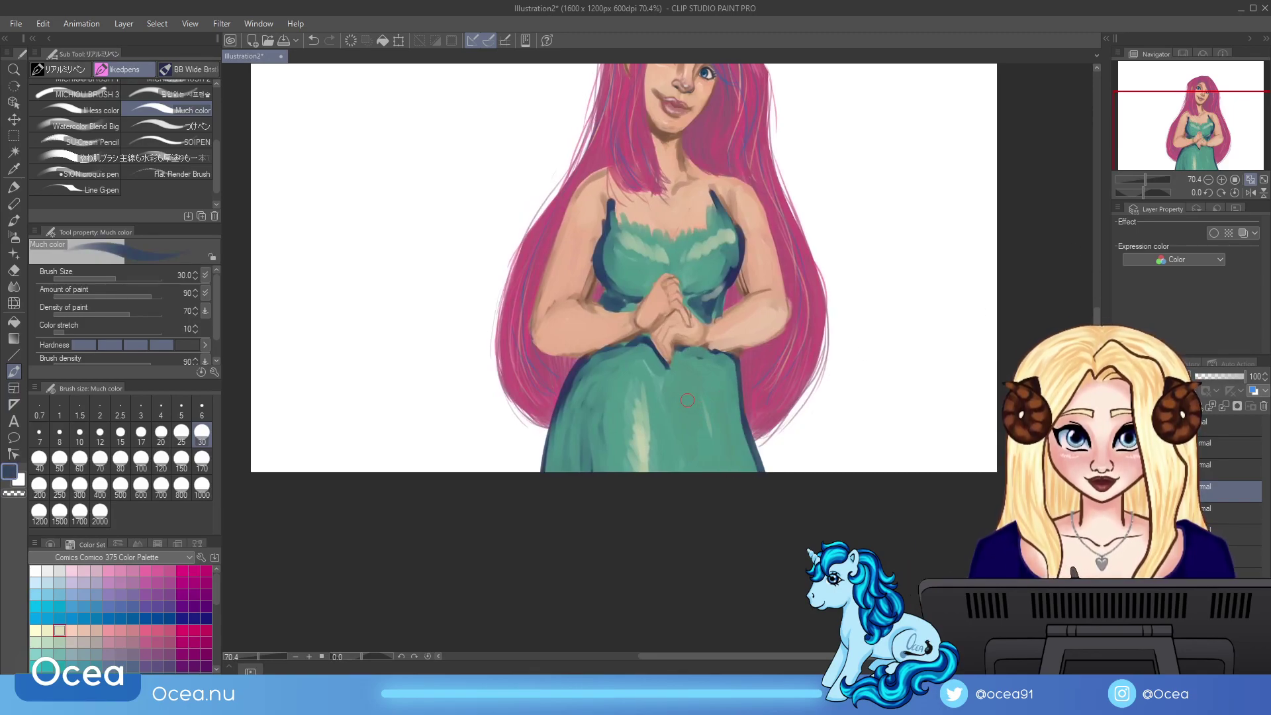
mouse_move(677, 431)
left_mouse_down()
mouse_move(693, 503)
mouse_move(692, 477)
left_mouse_up()
left_click_drag(728, 358, 751, 472)
left_click_drag(652, 375, 679, 463)
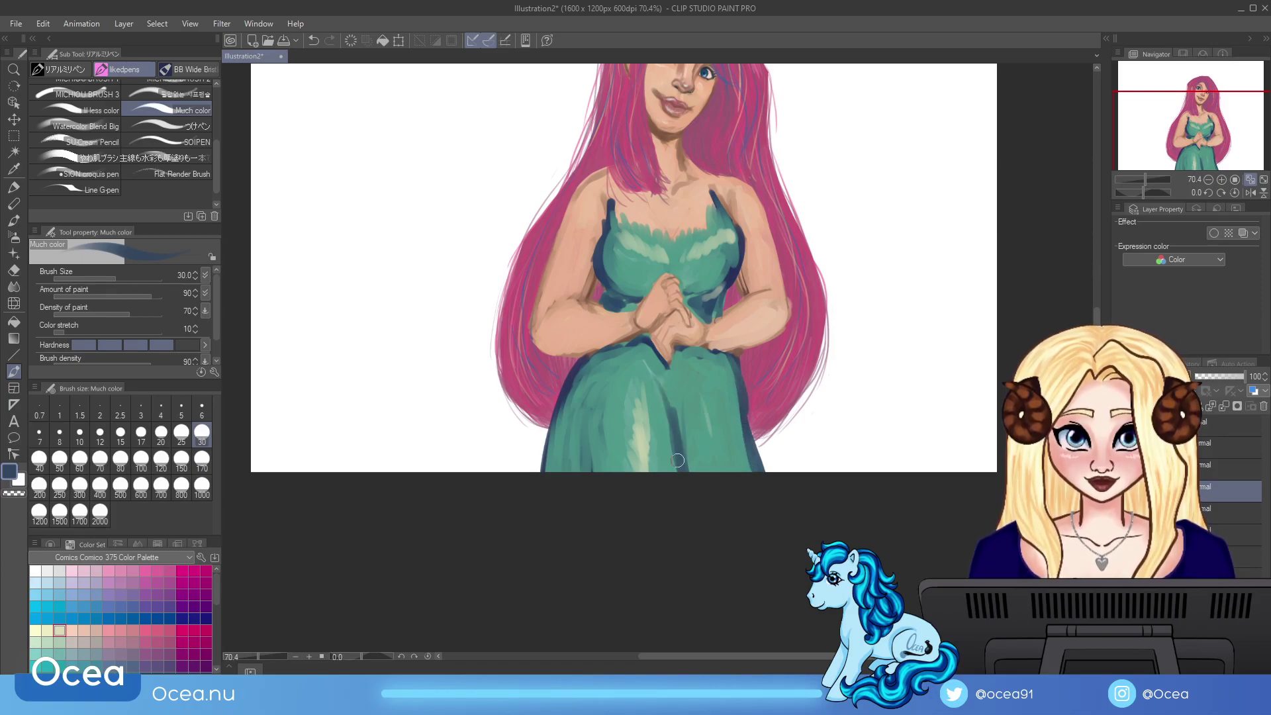
left_click(685, 411, "alt")
left_click_drag(673, 398, 684, 459)
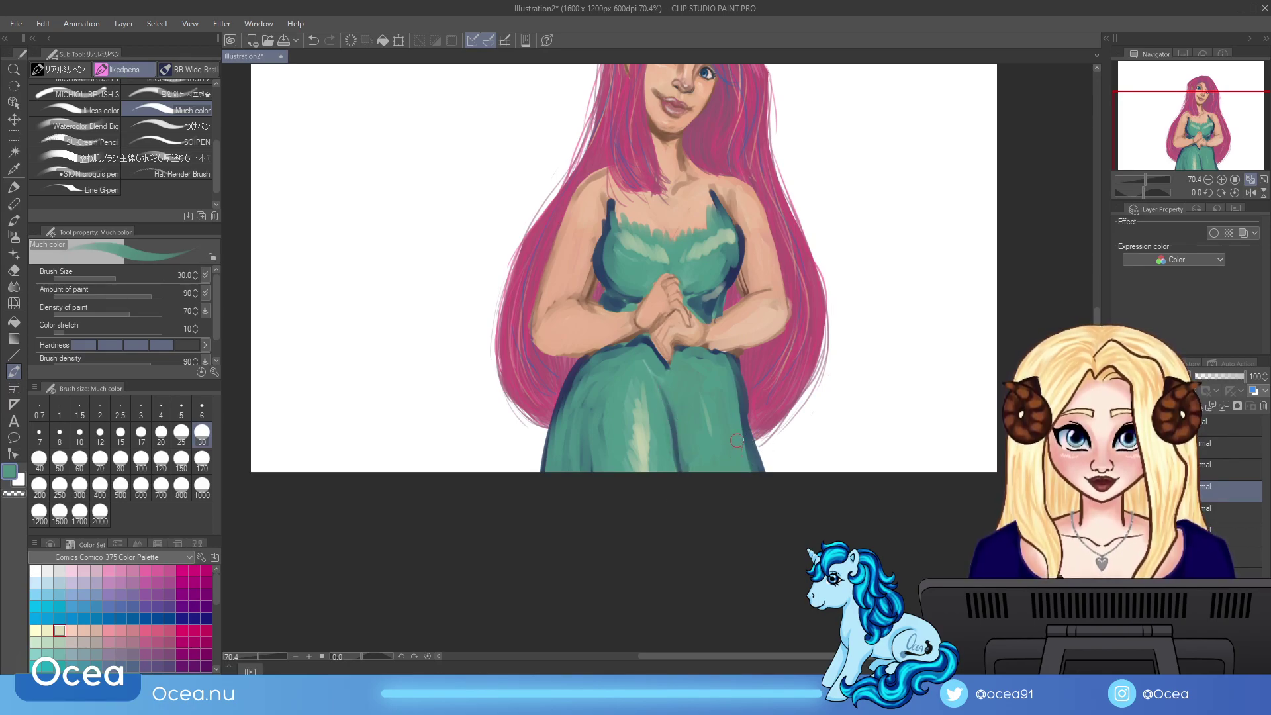
Step: Paint sampled teal over the skirt to soften the navy folds and outer edges, then touch up the waist beside the hands
left_click(745, 419, "alt")
mouse_move(618, 373)
left_mouse_down()
mouse_move(593, 471)
mouse_move(590, 462)
left_mouse_up()
left_click_drag(681, 386, 696, 470)
mouse_move(682, 390)
left_mouse_down()
mouse_move(691, 465)
mouse_move(683, 432)
left_mouse_up()
mouse_move(731, 365)
left_mouse_down()
mouse_move(737, 382)
mouse_move(727, 363)
mouse_move(686, 410)
mouse_move(695, 477)
mouse_move(688, 456)
left_mouse_up()
left_click(705, 392, "alt")
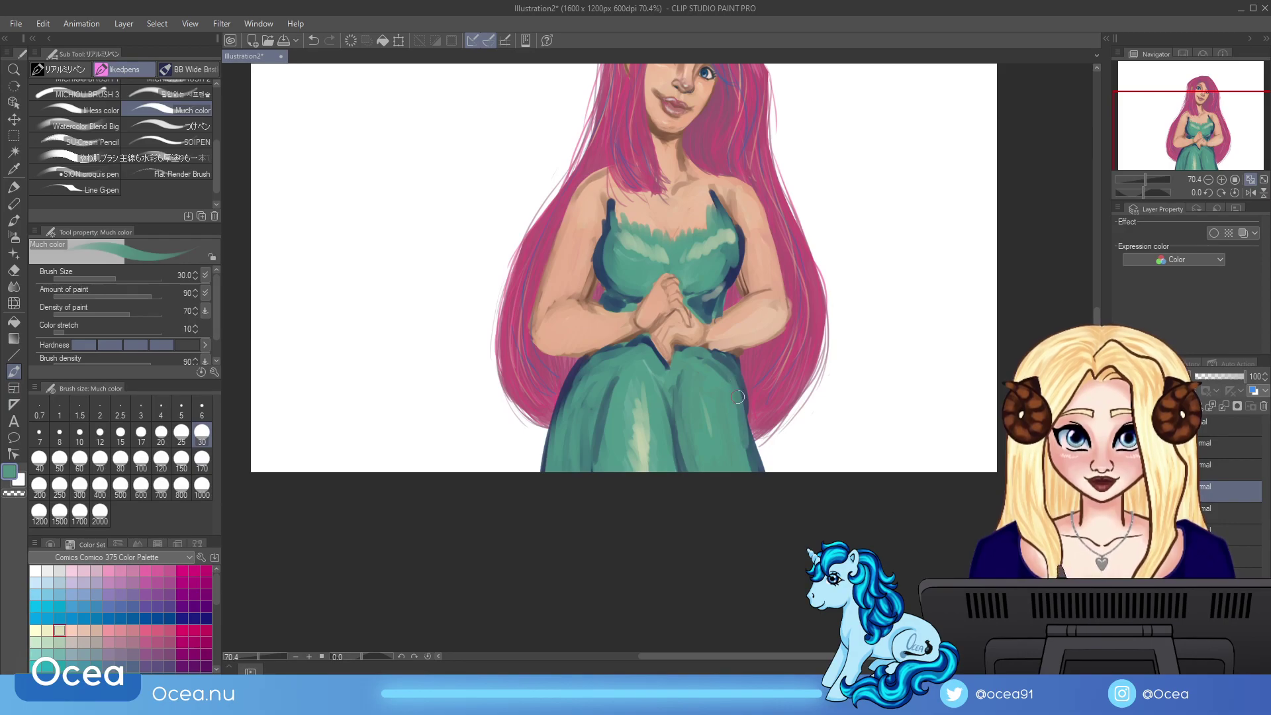
left_click_drag(601, 349, 562, 421)
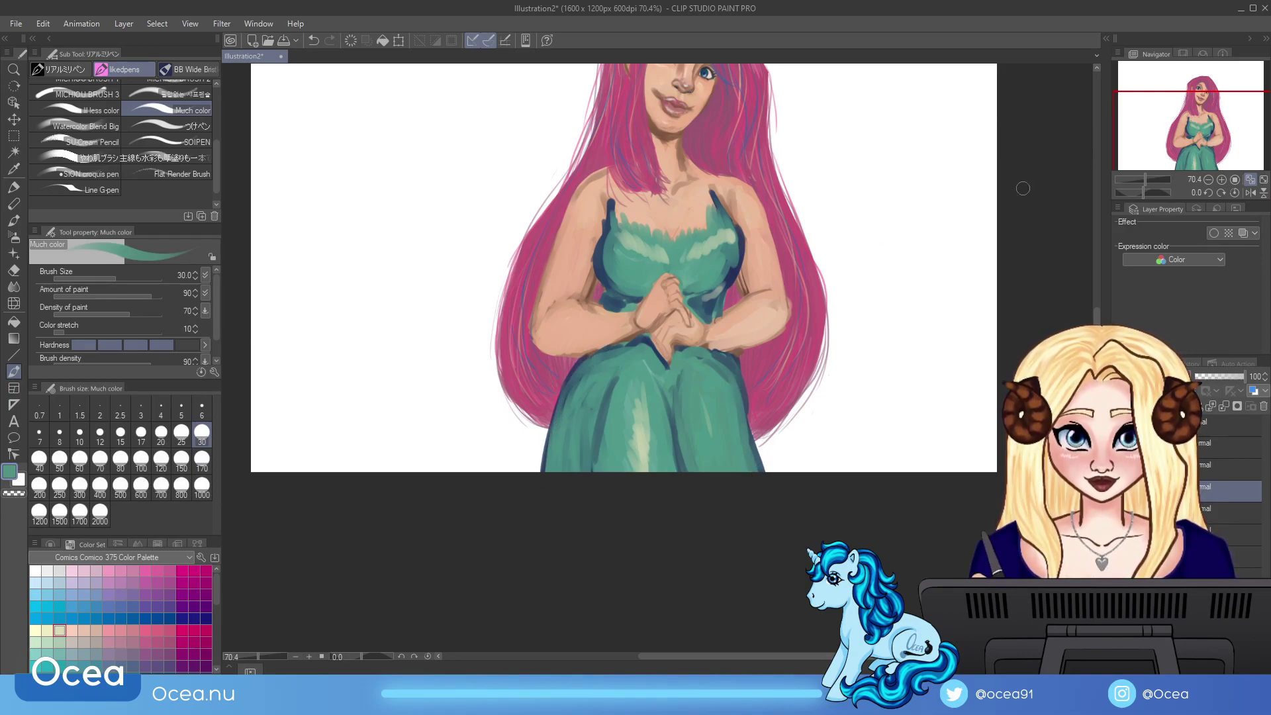
mouse_move(692, 303)
left_mouse_down()
mouse_move(705, 315)
mouse_move(694, 300)
left_mouse_up()
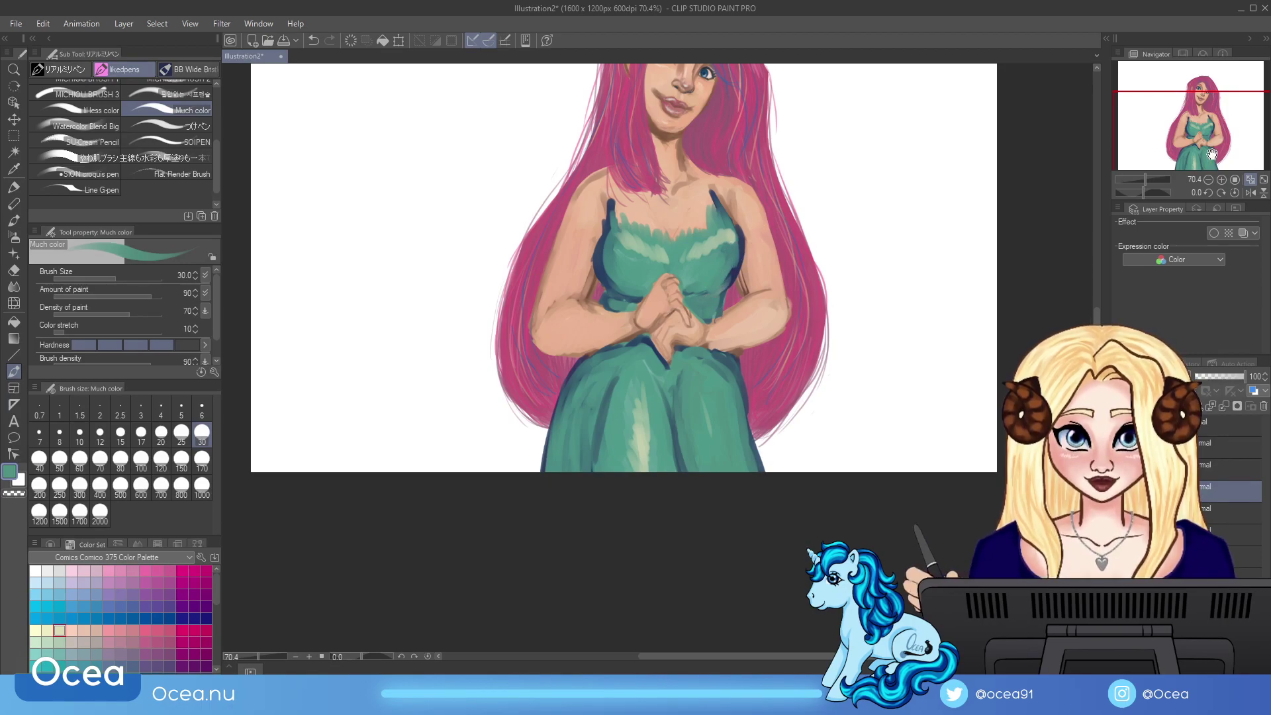
Step: Paint two teal halter straps from the bodice corners up towards the neck
left_click_drag(1202, 149, 1197, 125)
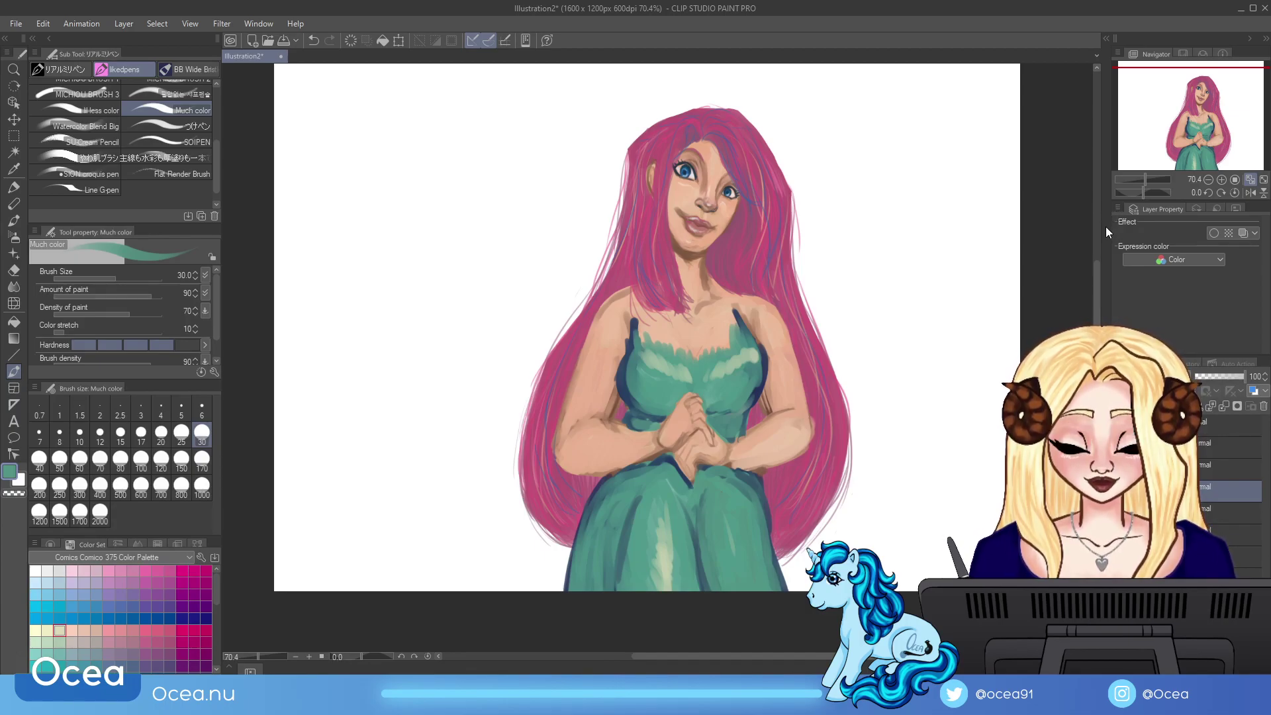
left_click_drag(704, 277, 734, 311)
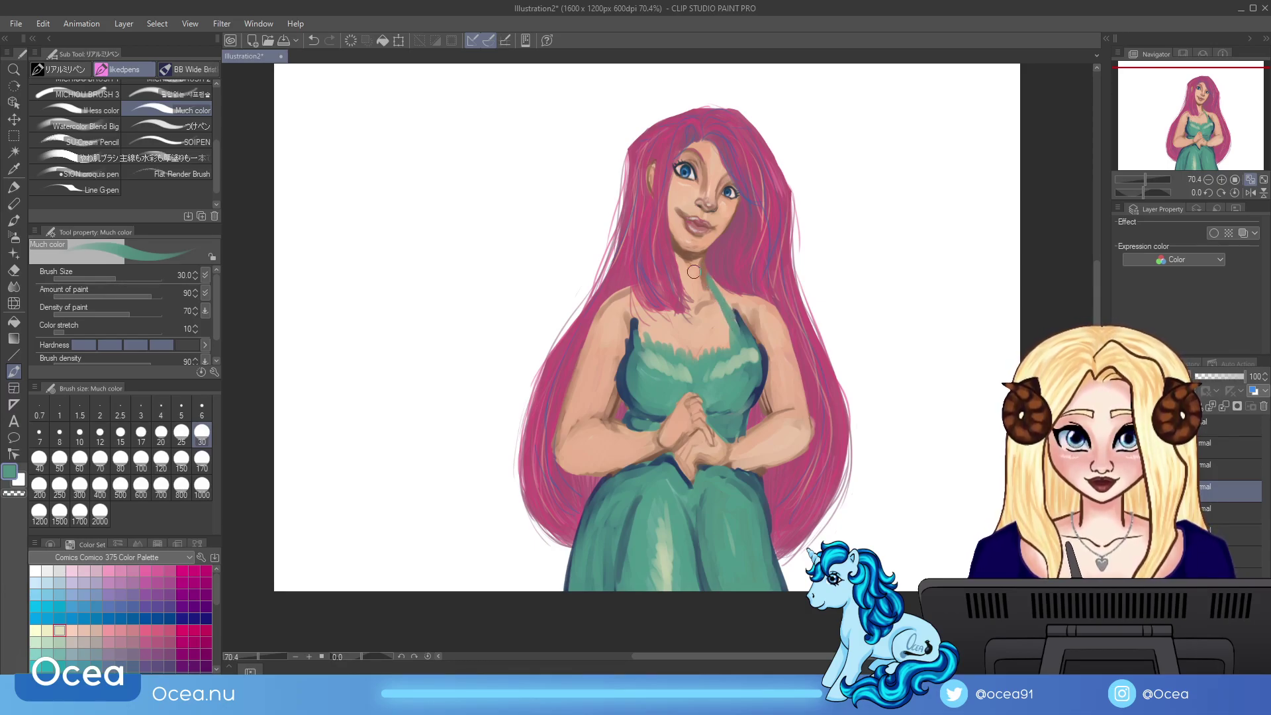
mouse_move(655, 281)
left_mouse_down()
mouse_move(636, 352)
mouse_move(652, 284)
left_mouse_up()
left_click_drag(632, 332, 662, 278)
left_click_drag(751, 330, 715, 279)
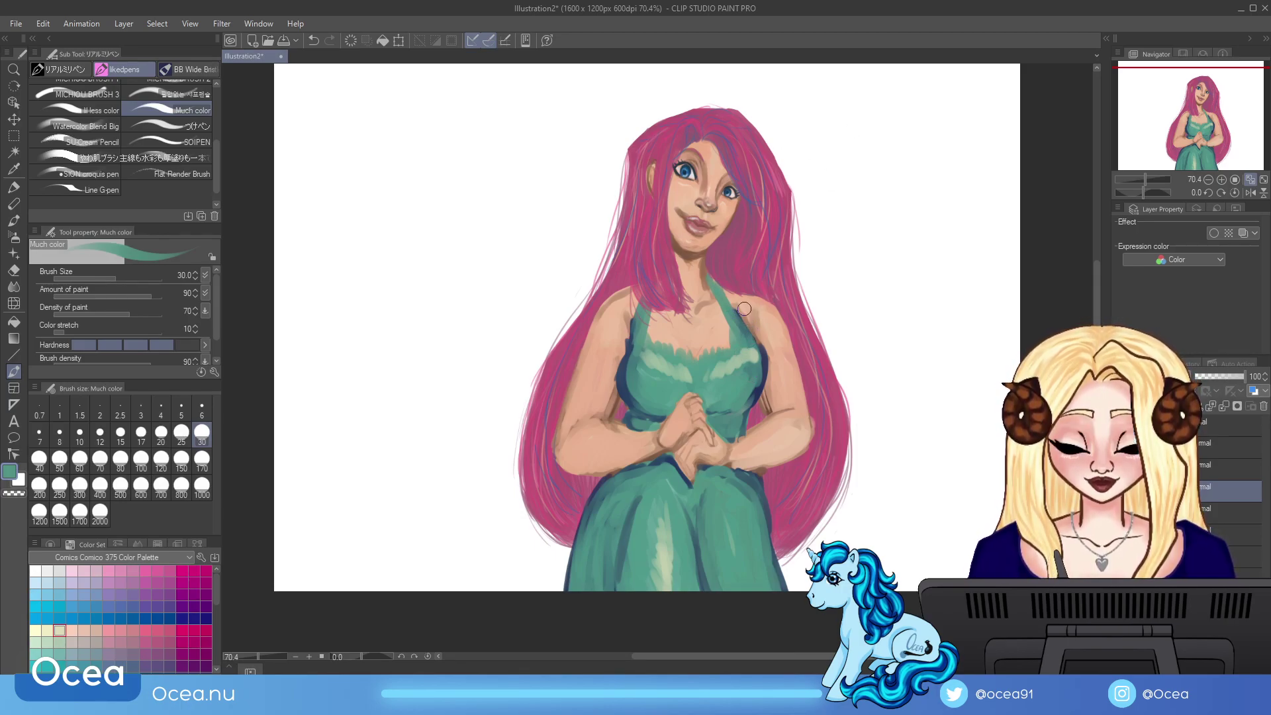
Step: Pick a saturated teal from the palette and paint it over the navy shadows along both sides of the bodice
left_click(205, 571)
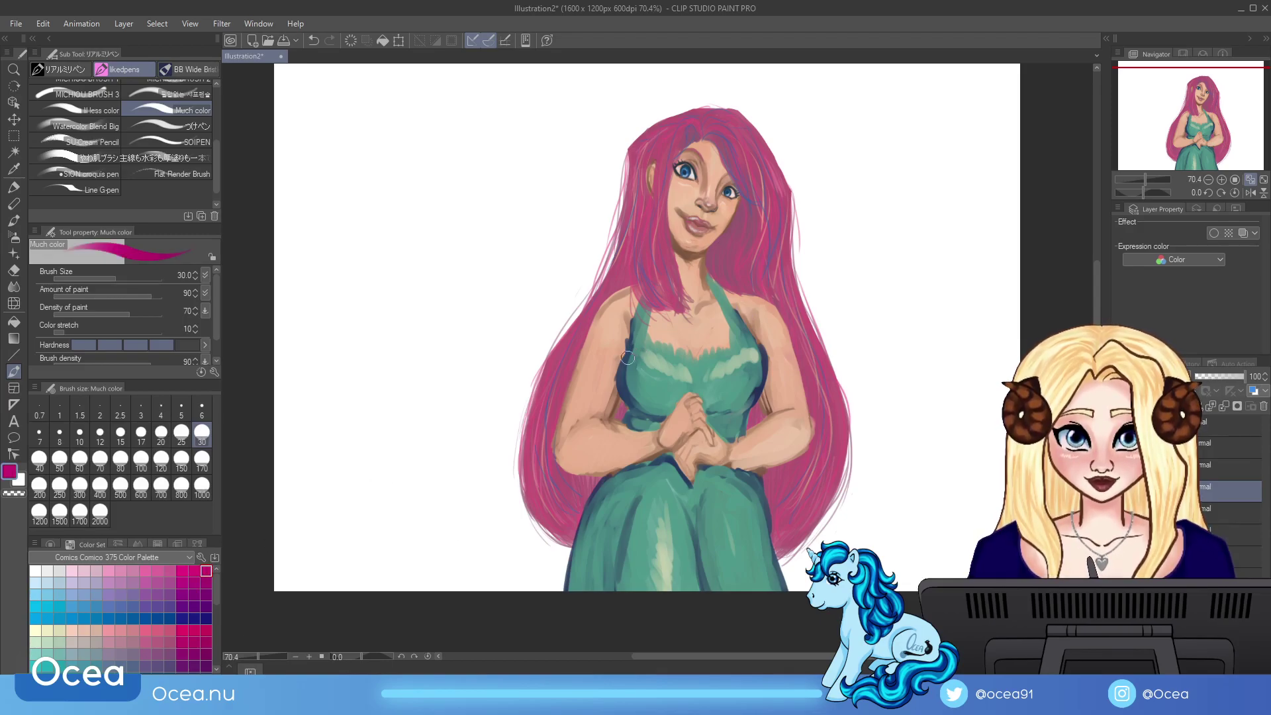
left_click_drag(623, 387, 623, 351)
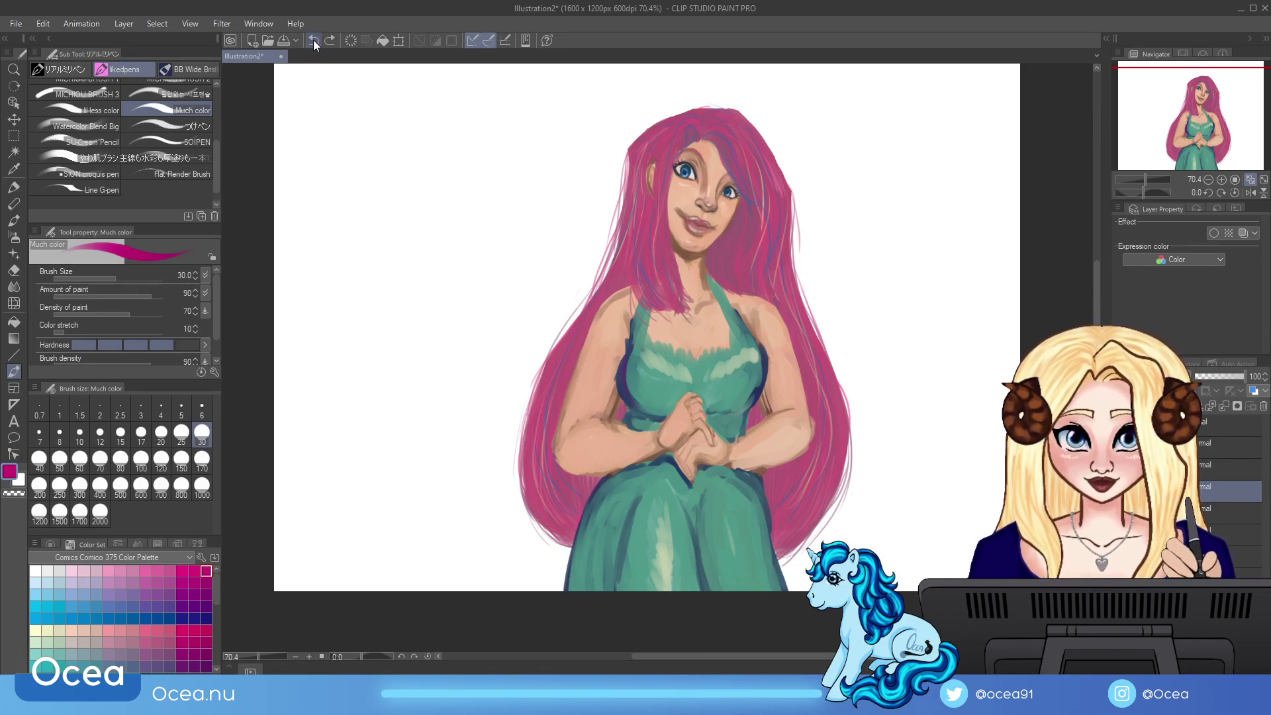
left_click_drag(217, 589, 215, 616)
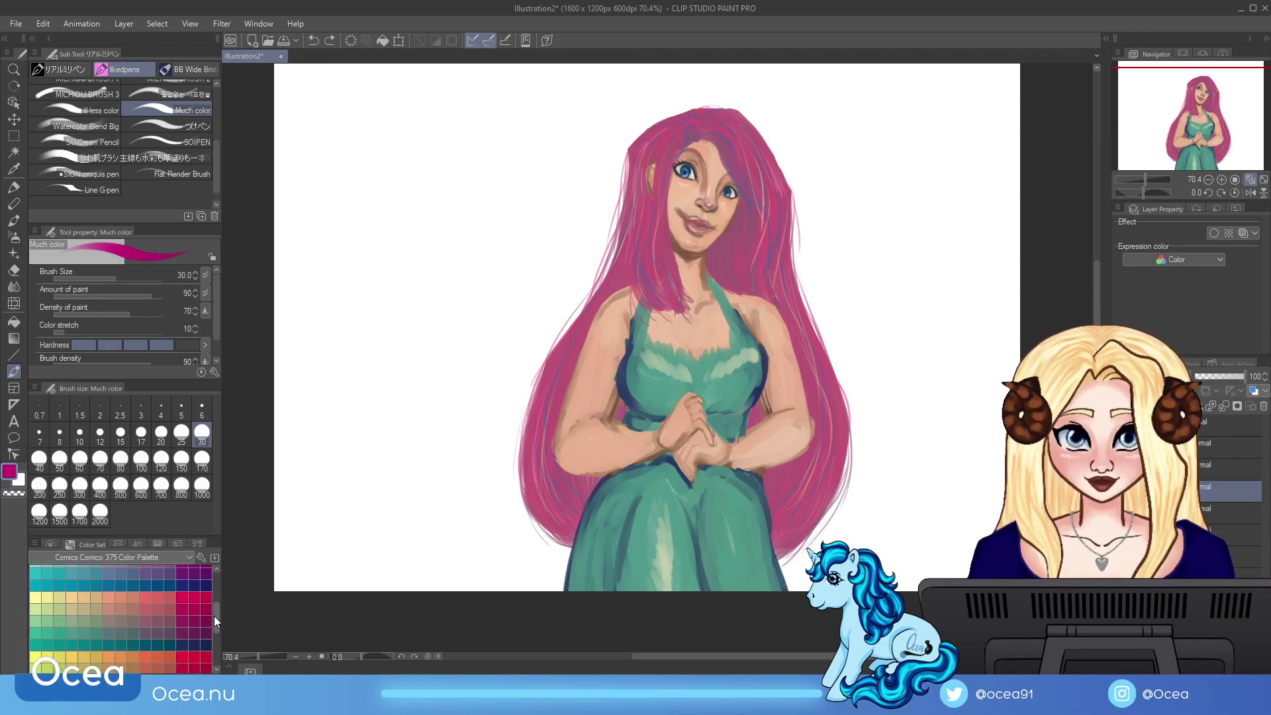
left_click(71, 645)
mouse_move(625, 382)
left_mouse_down()
mouse_move(650, 413)
mouse_move(632, 345)
left_mouse_up()
left_click_drag(764, 374, 747, 407)
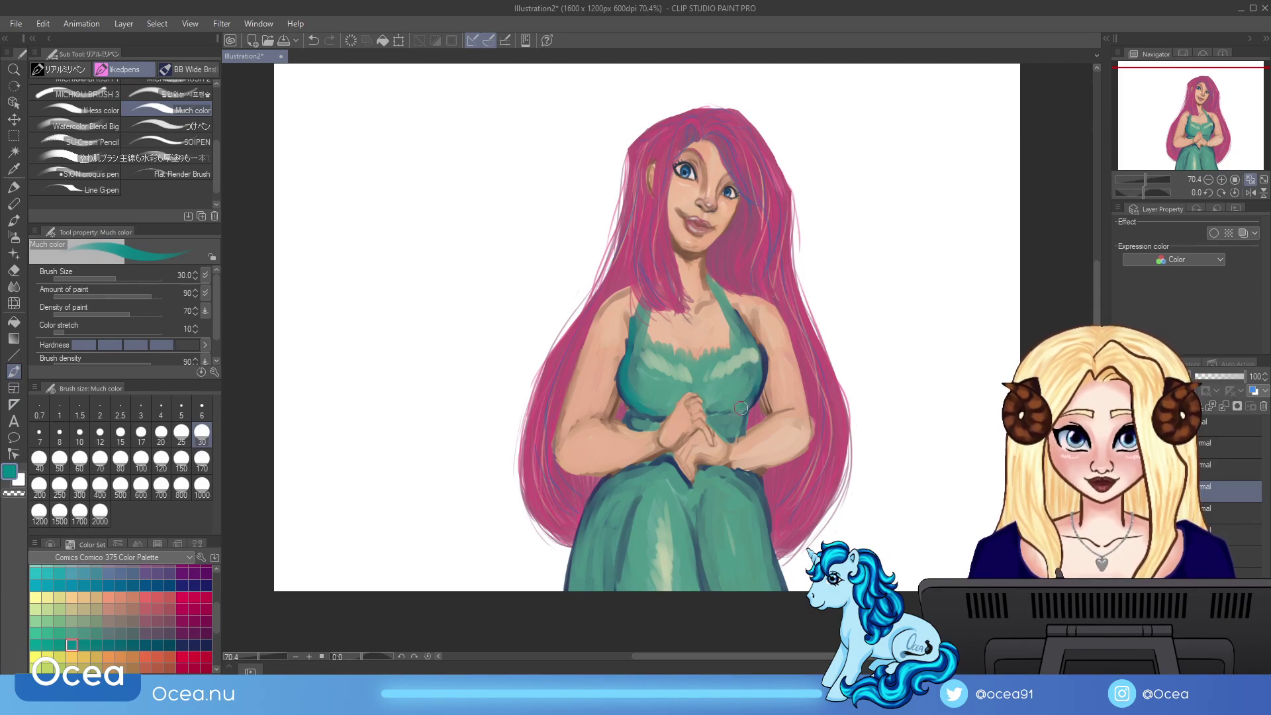
left_click_drag(761, 356, 751, 402)
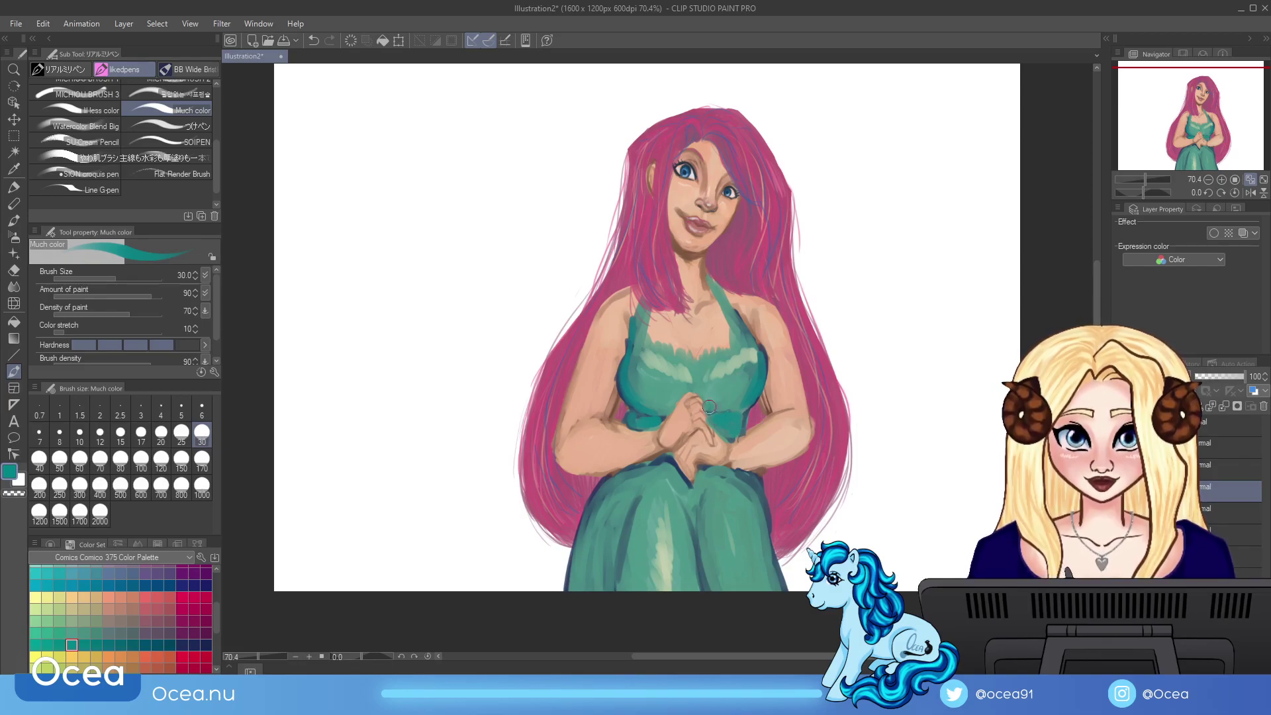
Step: Paint saturated teal shading down both sides of the skirt and into its folds
mouse_move(728, 469)
left_mouse_down()
mouse_move(749, 482)
mouse_move(779, 608)
mouse_move(743, 494)
mouse_move(758, 591)
left_mouse_up()
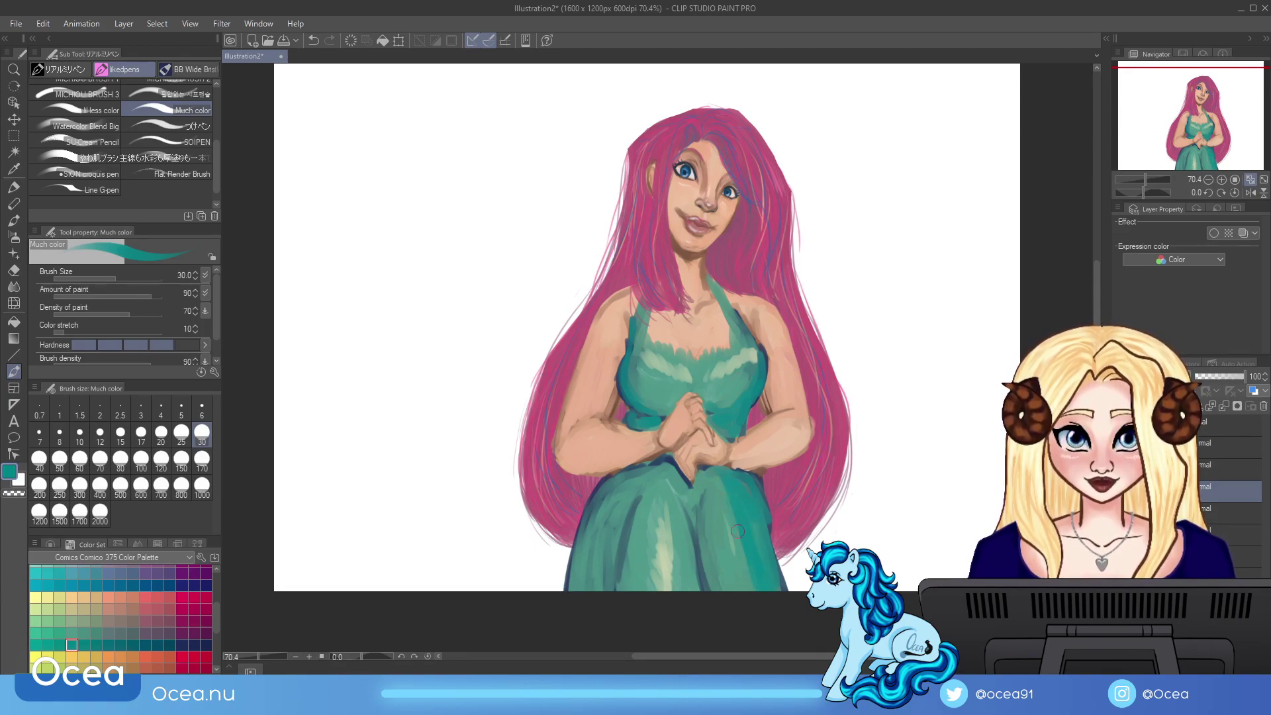
left_click_drag(728, 523, 721, 498)
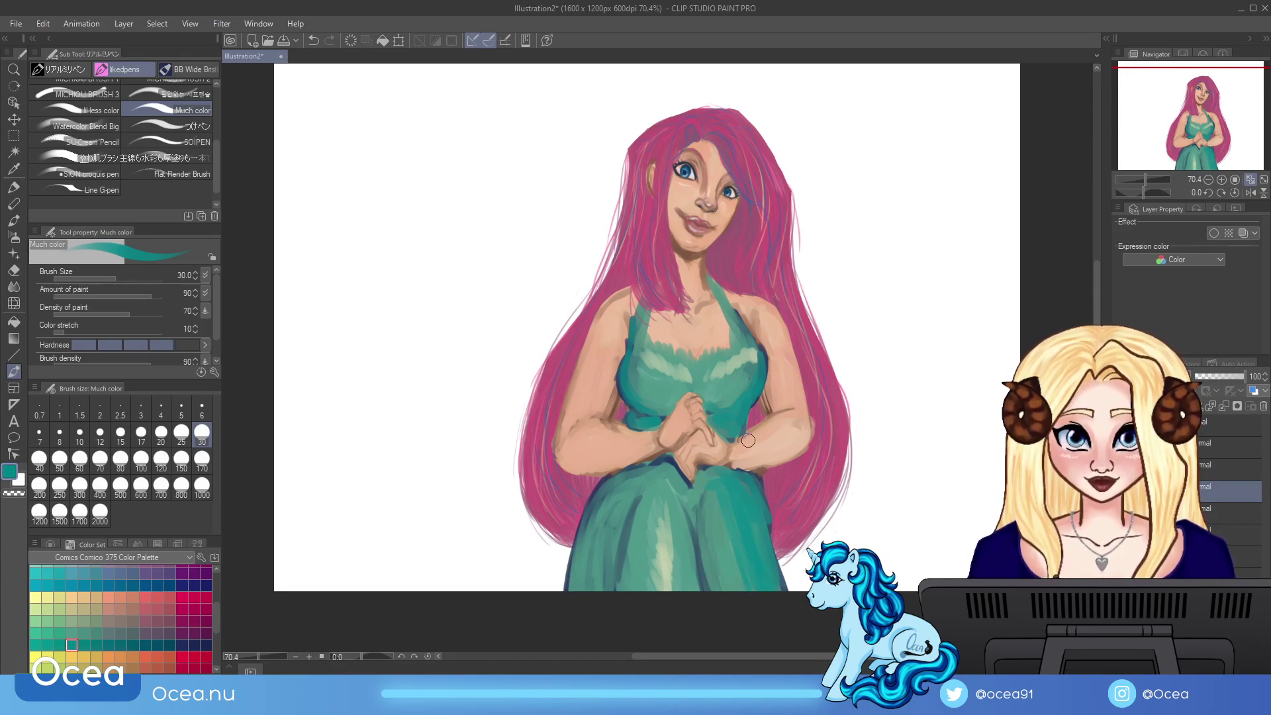
left_click_drag(613, 497, 581, 570)
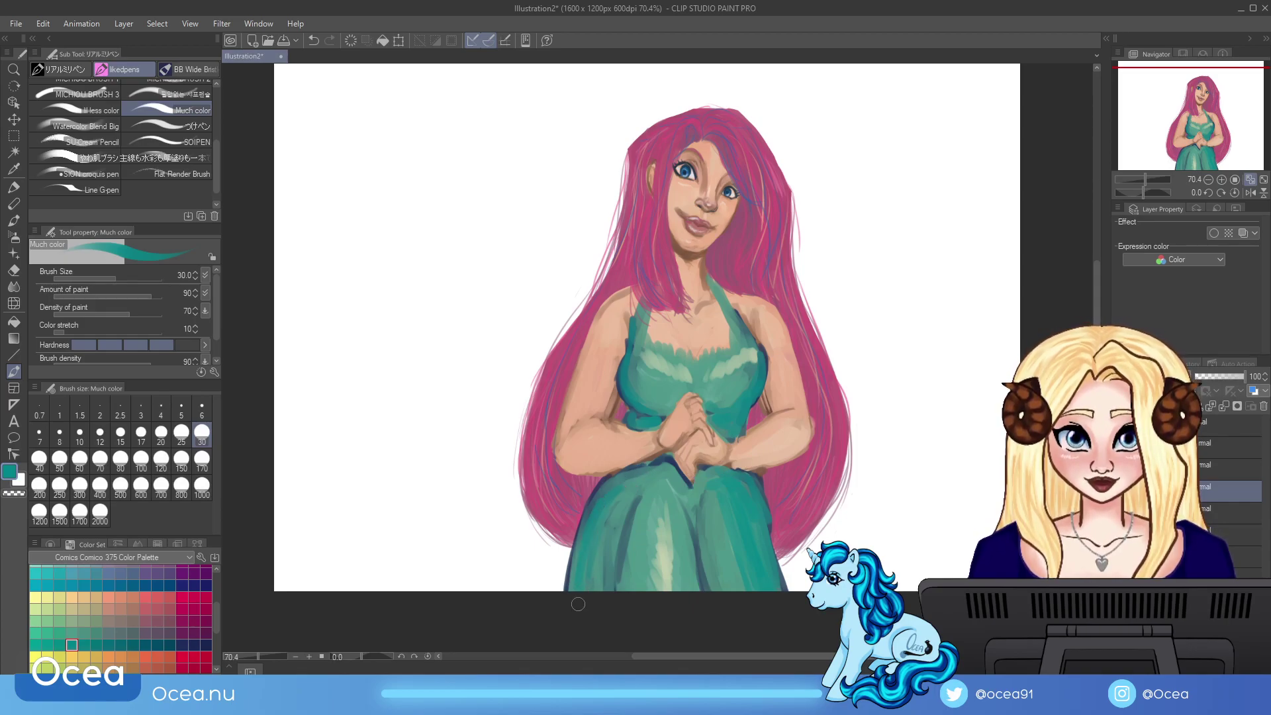
mouse_move(639, 482)
left_mouse_down()
mouse_move(636, 602)
mouse_move(633, 524)
mouse_move(654, 488)
left_mouse_up()
mouse_move(646, 591)
left_mouse_down()
mouse_move(662, 543)
mouse_move(676, 559)
mouse_move(675, 527)
mouse_move(681, 595)
mouse_move(668, 483)
mouse_move(672, 526)
mouse_move(681, 512)
mouse_move(701, 577)
mouse_move(688, 494)
mouse_move(668, 556)
mouse_move(658, 527)
mouse_move(652, 568)
mouse_move(664, 508)
mouse_move(669, 567)
mouse_move(735, 527)
mouse_move(730, 511)
mouse_move(741, 561)
mouse_move(734, 579)
mouse_move(723, 516)
mouse_move(730, 599)
left_mouse_up()
Step: Sample pale green from the skirt highlight and paint broader vertical highlights down the lower skirt
left_click(668, 556, "alt")
left_click_drag(671, 554, 682, 602)
mouse_move(671, 529)
left_mouse_down()
mouse_move(680, 587)
mouse_move(668, 579)
mouse_move(664, 590)
left_mouse_up()
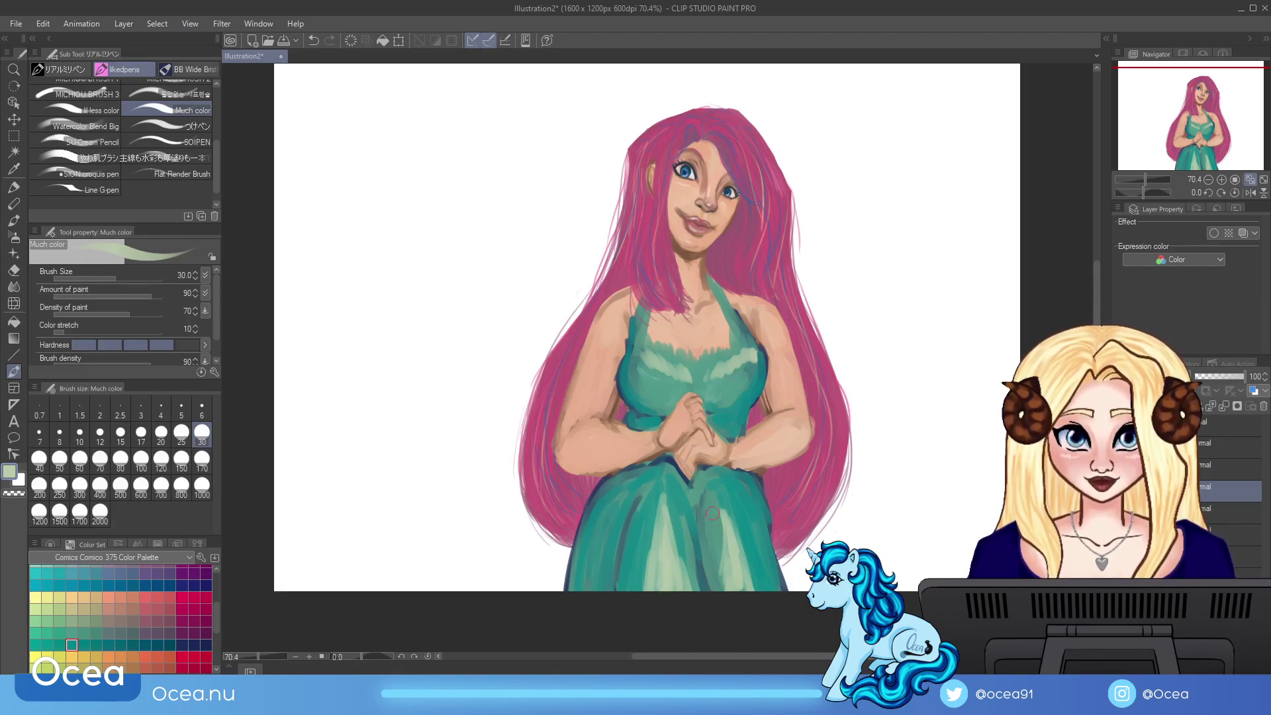
Step: Switch to the skin layer and repaint the bent arm's inner elbow and outer edge with sampled skin tone
left_click_drag(1151, 179, 1156, 178)
left_click(821, 351, "alt")
left_click(1225, 510)
mouse_move(742, 401)
left_mouse_down()
mouse_move(777, 335)
mouse_move(798, 332)
left_mouse_up()
left_click_drag(740, 423, 799, 341)
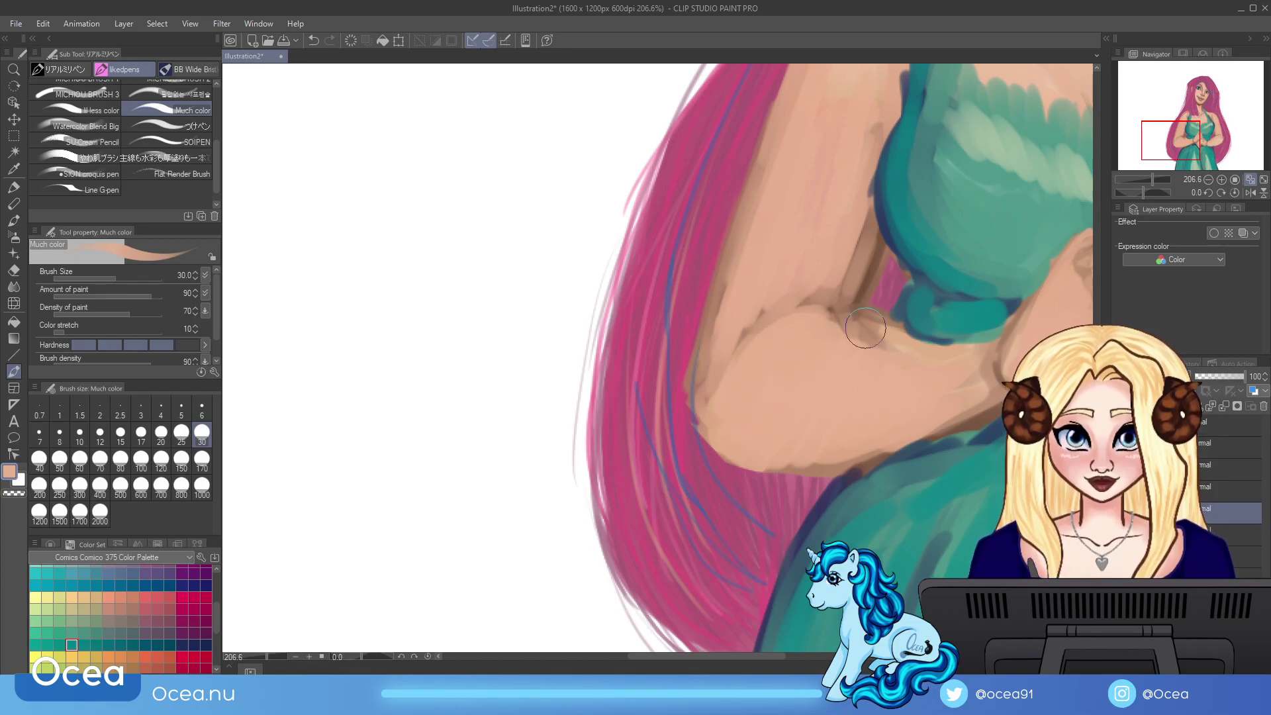
left_click_drag(1182, 152, 1189, 146)
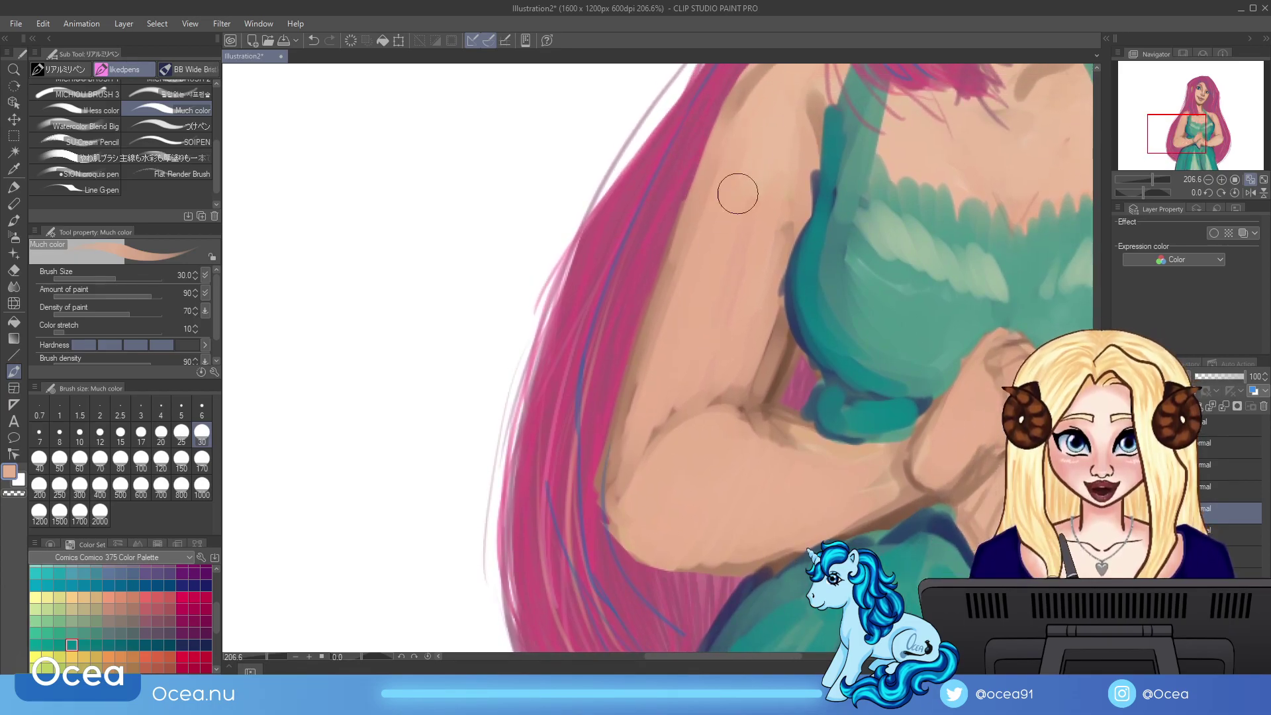
mouse_move(641, 412)
left_mouse_down()
mouse_move(618, 483)
mouse_move(658, 364)
mouse_move(605, 494)
mouse_move(661, 372)
left_mouse_up()
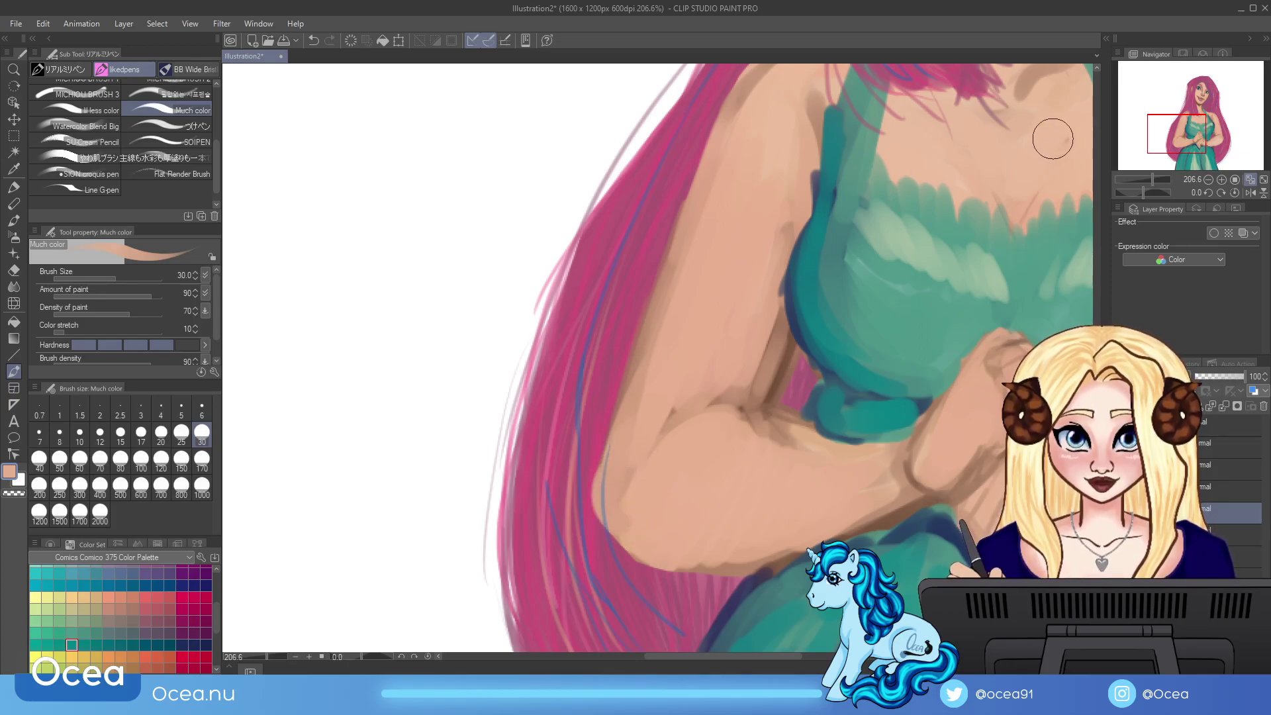
Step: Cover the rough outer edge of the elbow on an upper layer, then return to the skin layer and smooth the inner elbow
left_click(1230, 447)
left_click(1120, 447)
left_click(1121, 447)
mouse_move(619, 449)
left_mouse_down()
mouse_move(625, 529)
mouse_move(610, 467)
mouse_move(625, 525)
mouse_move(627, 504)
mouse_move(626, 493)
mouse_move(616, 521)
left_mouse_up()
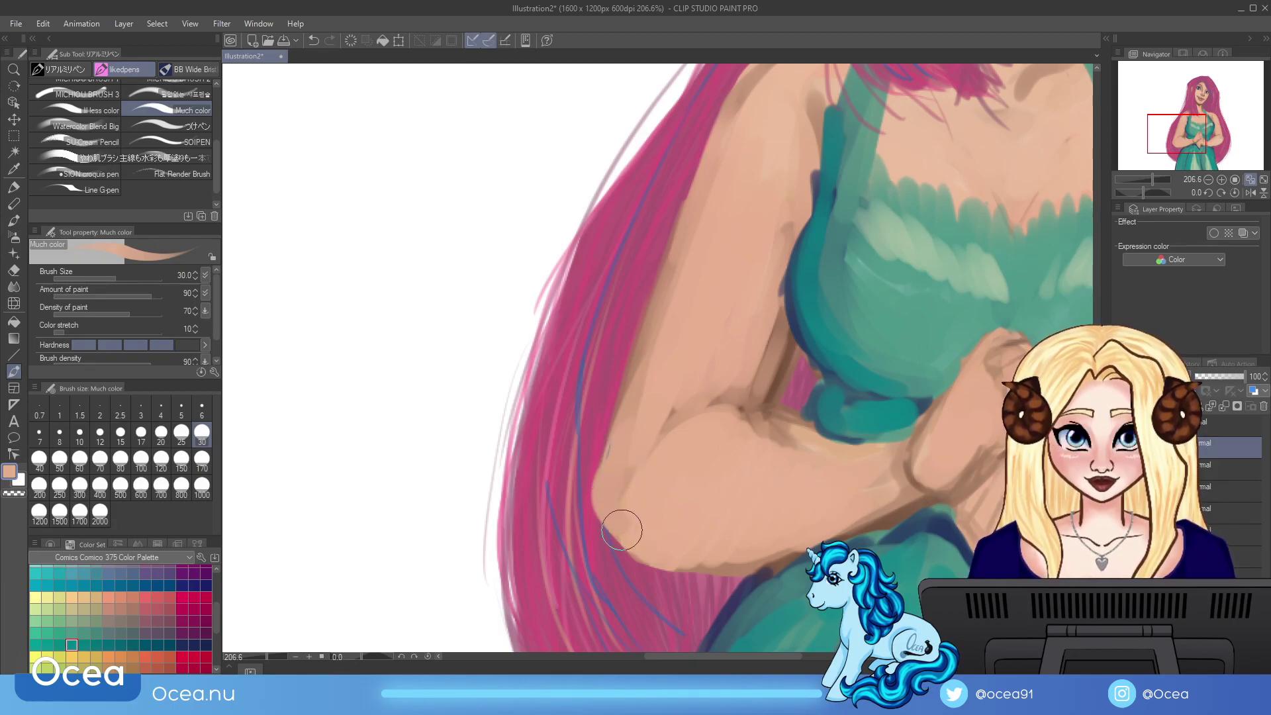
left_click(1208, 513)
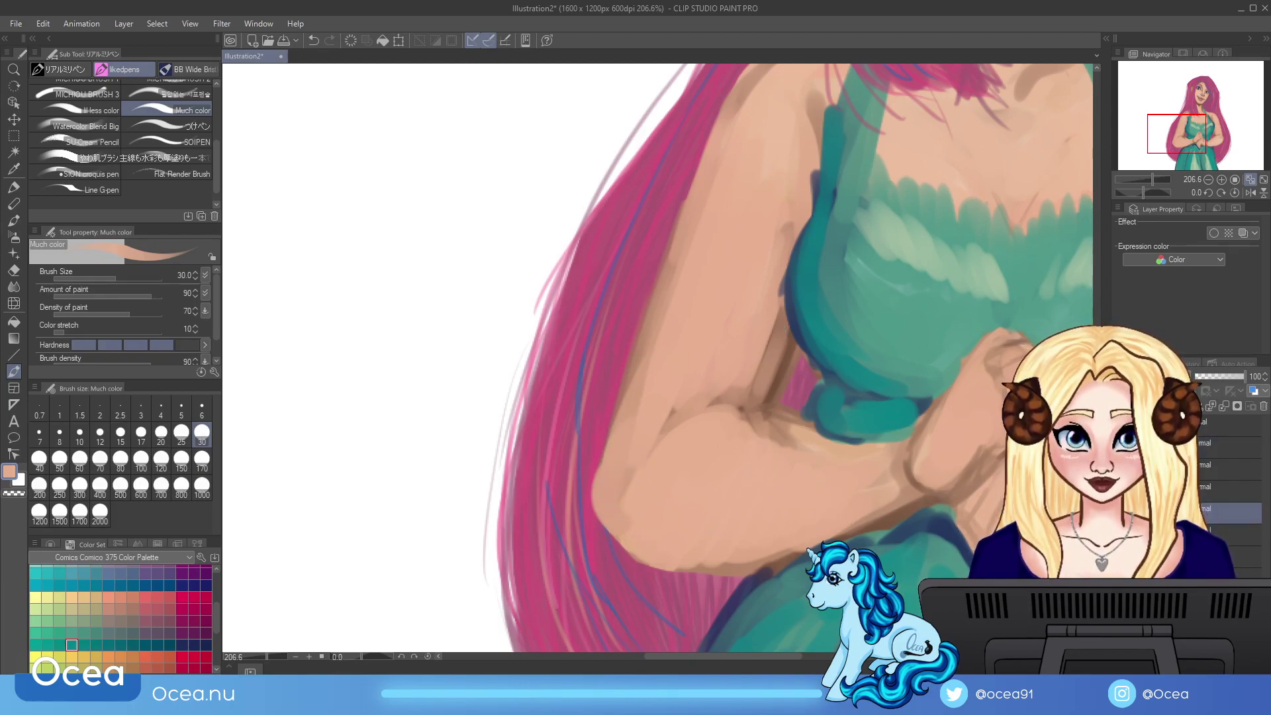
mouse_move(754, 339)
left_mouse_down()
mouse_move(761, 321)
mouse_move(744, 386)
mouse_move(761, 360)
mouse_move(720, 392)
left_mouse_up()
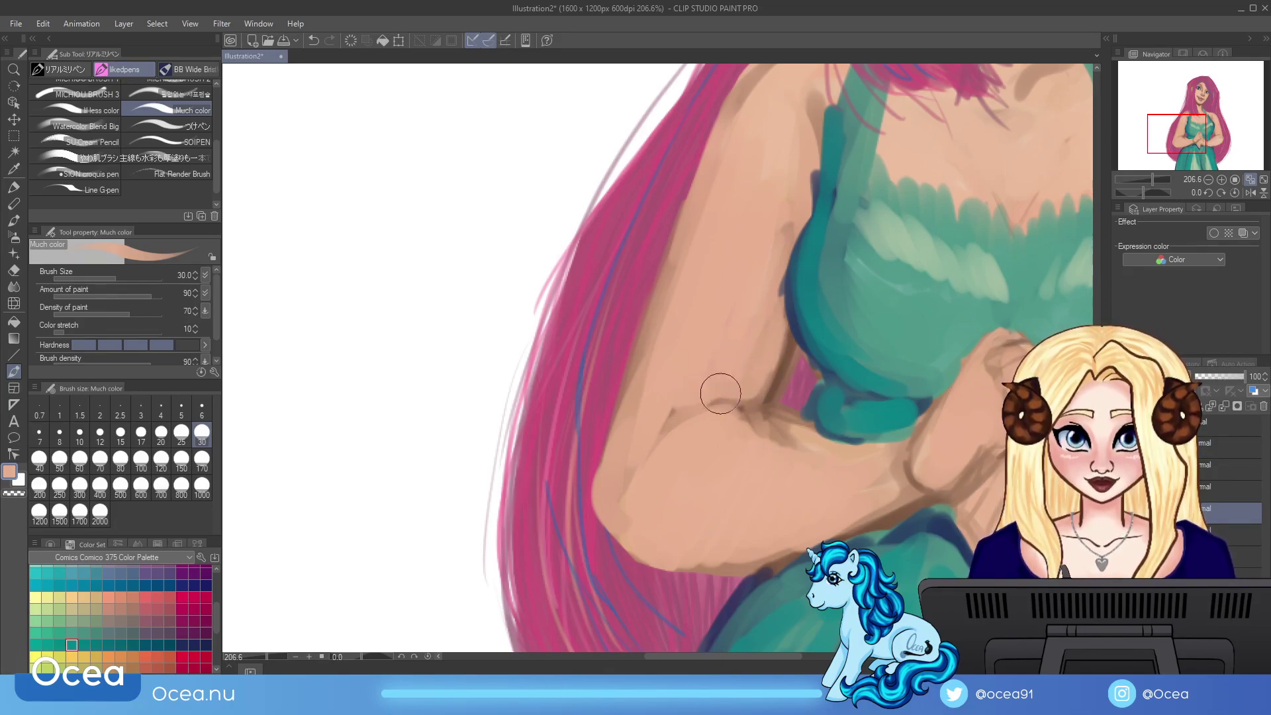
Step: Sample a lighter skin tone from the shoulder and dab it onto the chin
left_click_drag(1189, 135, 1194, 121)
left_click(703, 331, "alt")
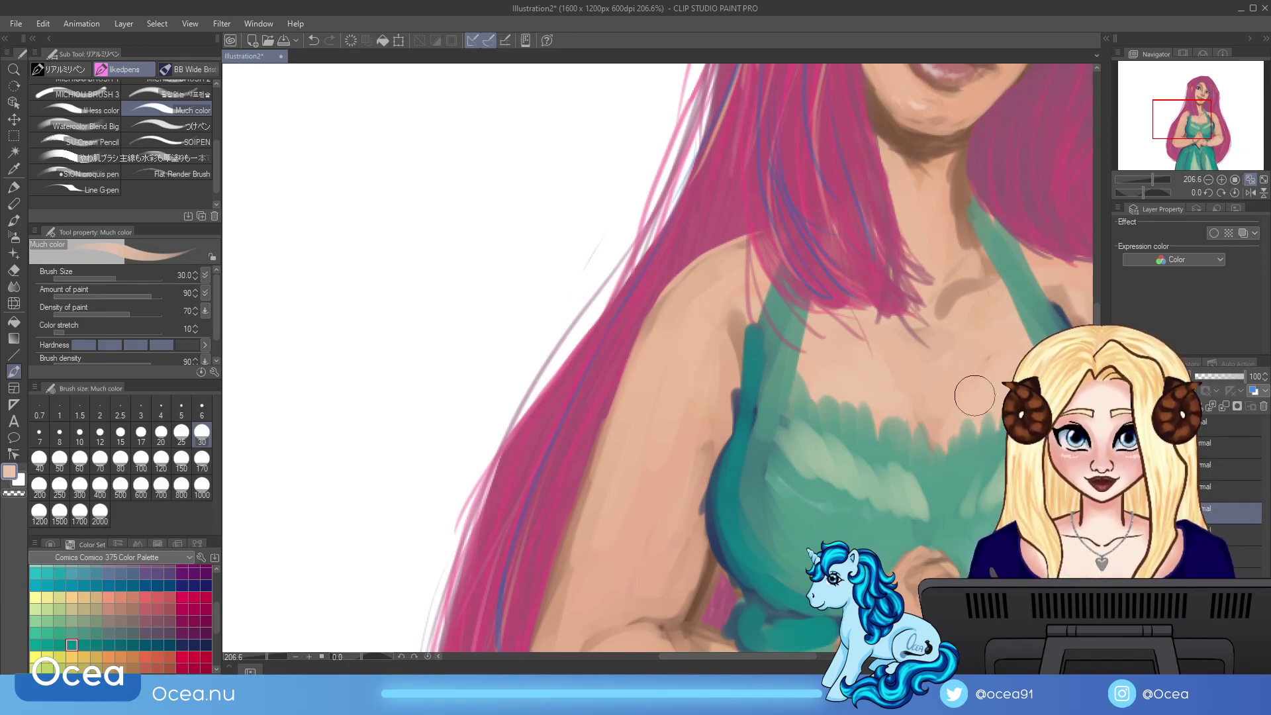
left_click_drag(1190, 110, 1187, 97)
mouse_move(868, 438)
left_mouse_down()
mouse_move(842, 427)
mouse_move(889, 447)
left_mouse_up()
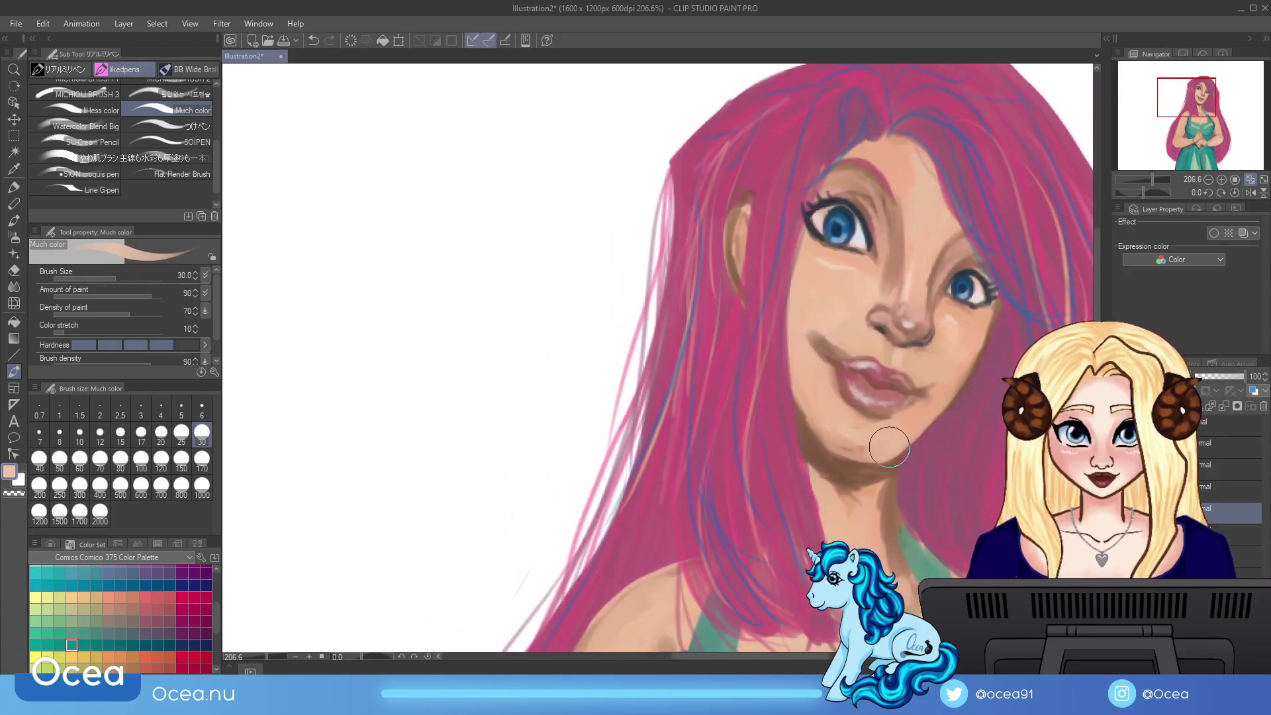
Step: Flip the canvas view horizontally and paint light skin highlights along the upper arm and forearm on the left of the bodice
left_click(1251, 192)
mouse_move(1224, 126)
left_mouse_down()
mouse_move(1235, 131)
mouse_move(1197, 137)
left_mouse_up()
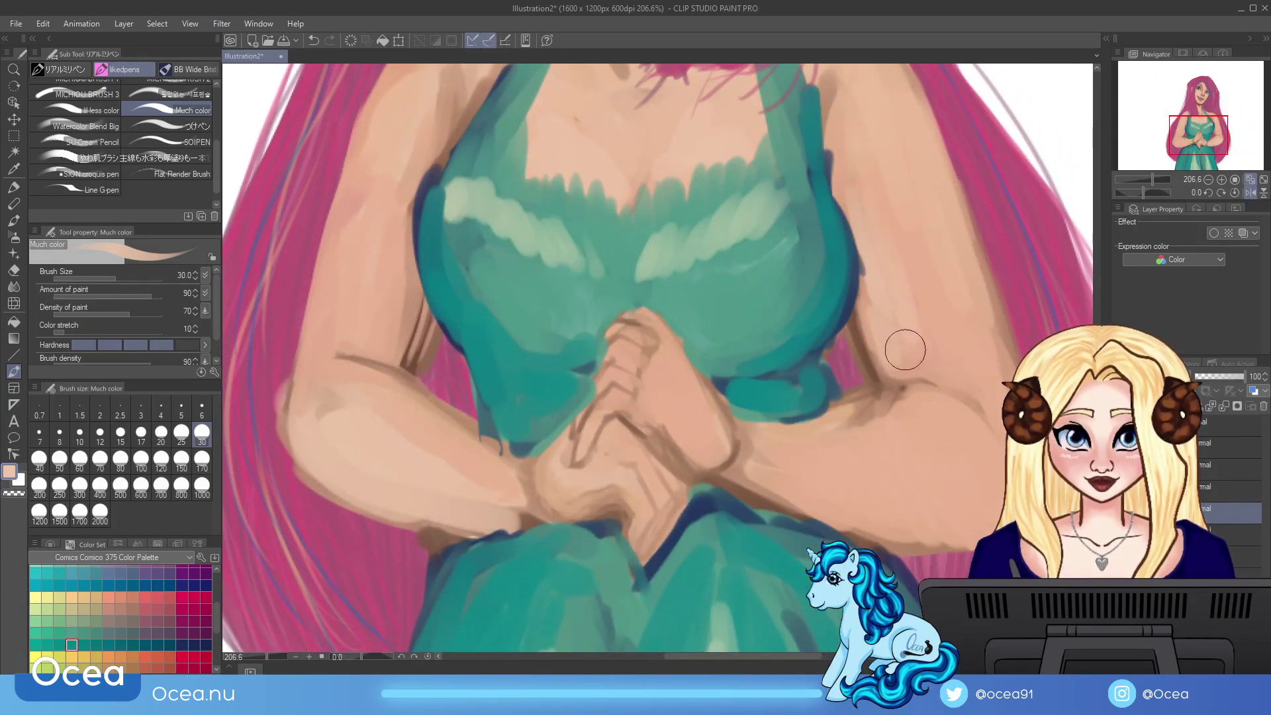
left_click_drag(396, 136, 328, 305)
left_click_drag(381, 204, 379, 323)
left_click_drag(389, 233, 378, 317)
left_click_drag(344, 393, 438, 472)
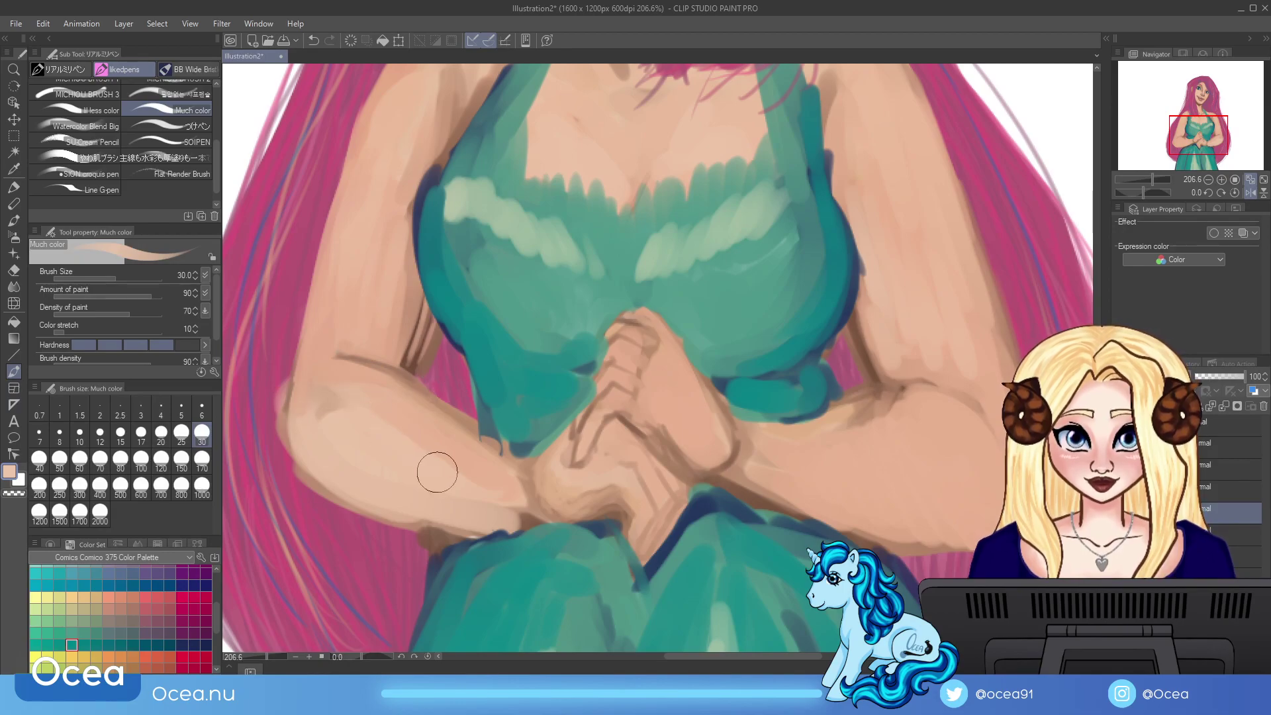
left_click_drag(356, 392, 467, 476)
mouse_move(335, 391)
left_mouse_down()
mouse_move(311, 420)
mouse_move(400, 415)
mouse_move(519, 516)
mouse_move(588, 383)
left_mouse_up()
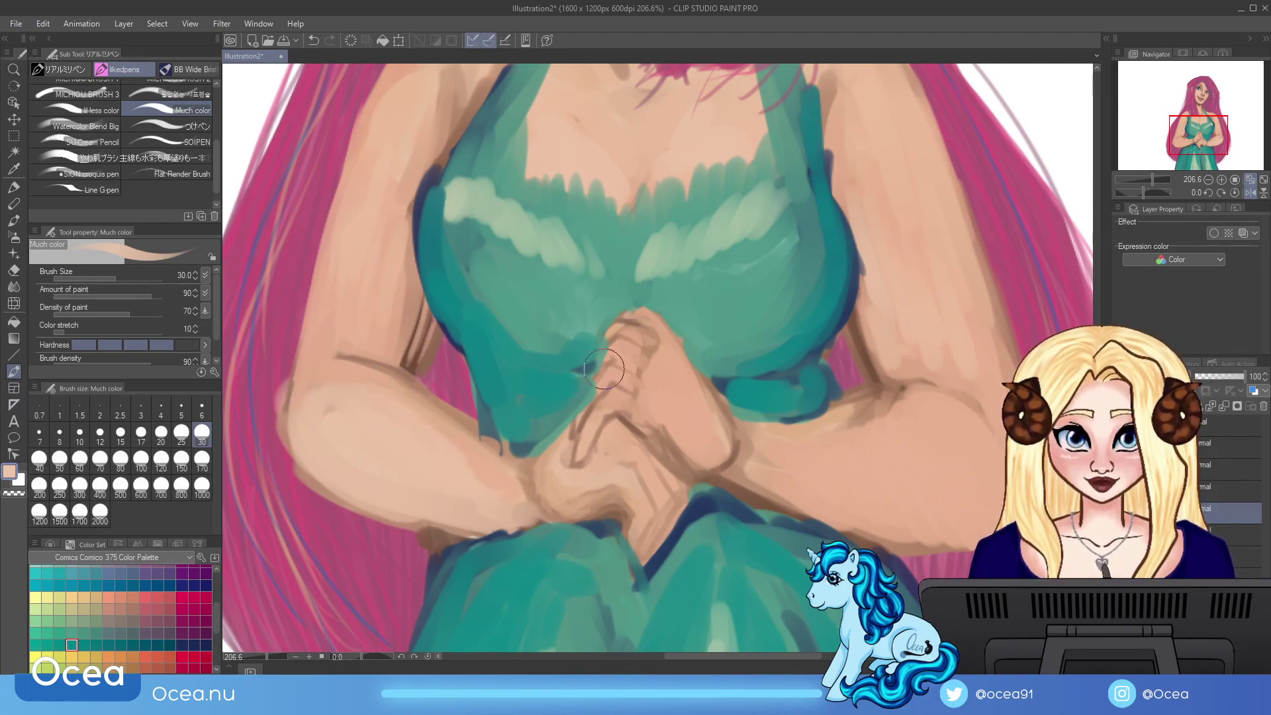
Step: Paint light skin highlights along the other forearm, around its elbow and onto the upper arm beside the dress
mouse_move(761, 456)
left_mouse_down()
mouse_move(752, 482)
mouse_move(803, 505)
mouse_move(880, 528)
mouse_move(972, 528)
left_mouse_up()
left_click_drag(812, 442, 903, 433)
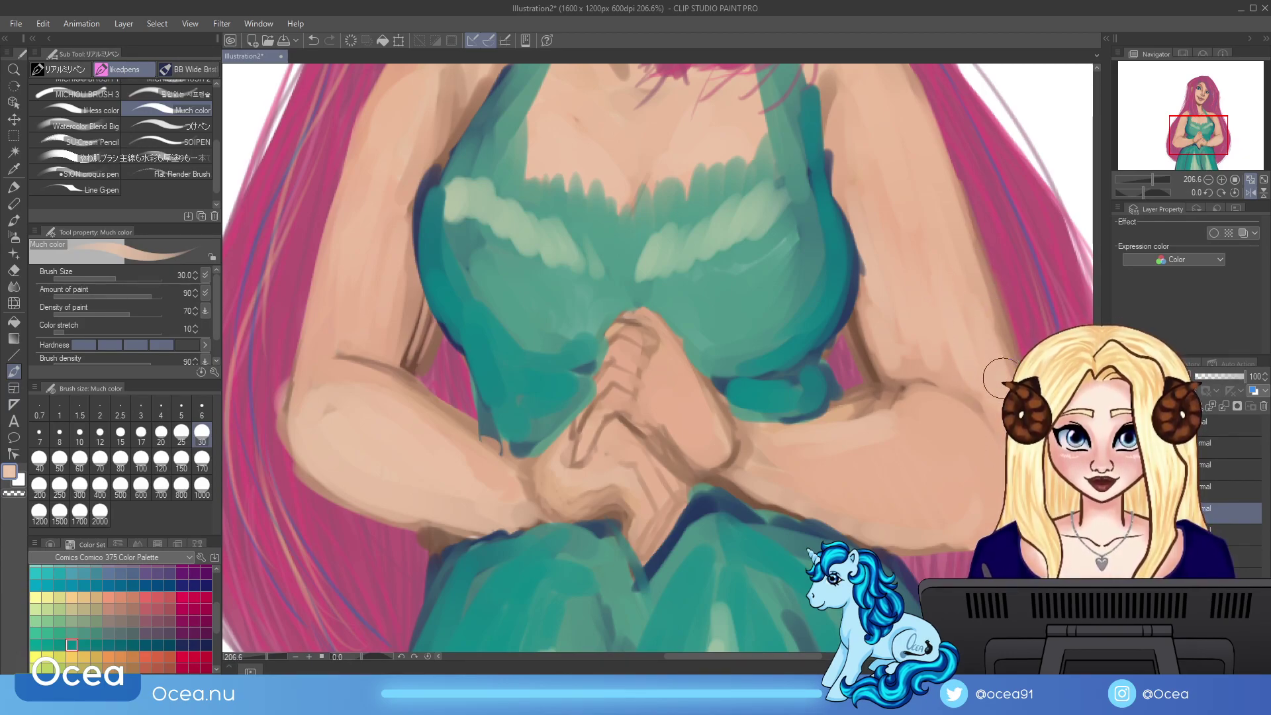
mouse_move(981, 434)
left_mouse_down()
mouse_move(920, 403)
mouse_move(974, 490)
left_mouse_up()
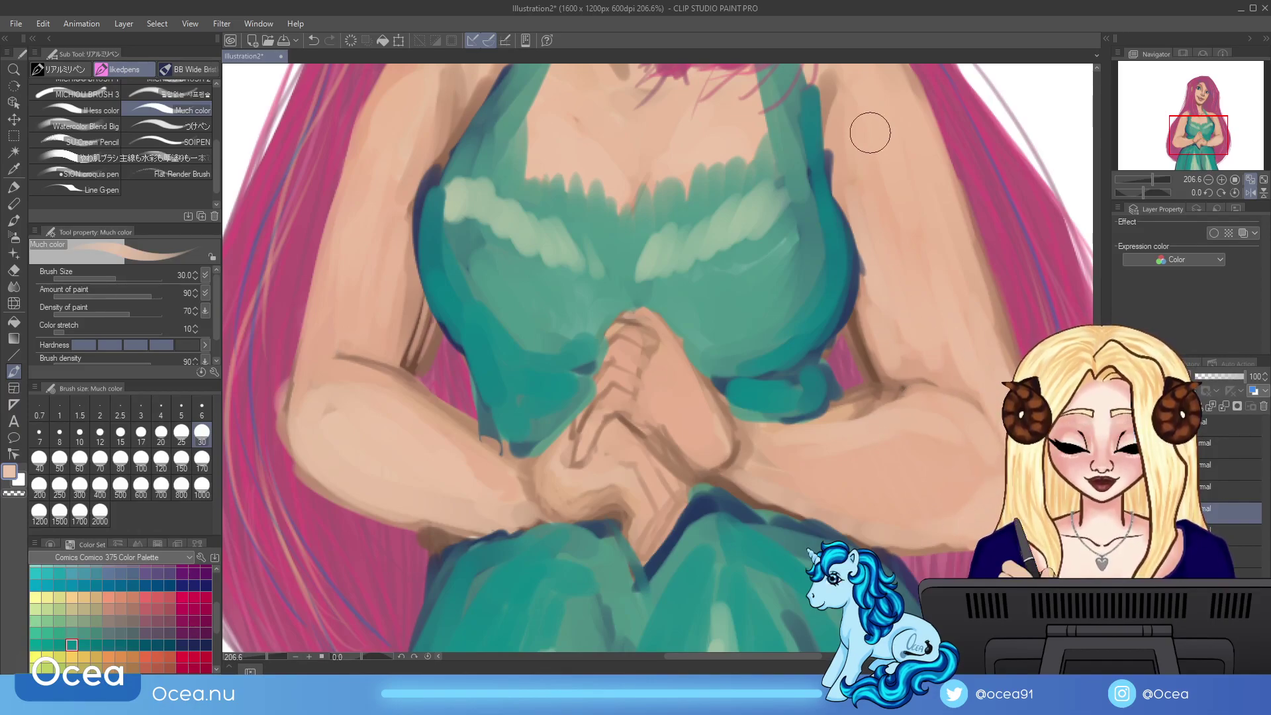
left_click_drag(832, 113, 840, 140)
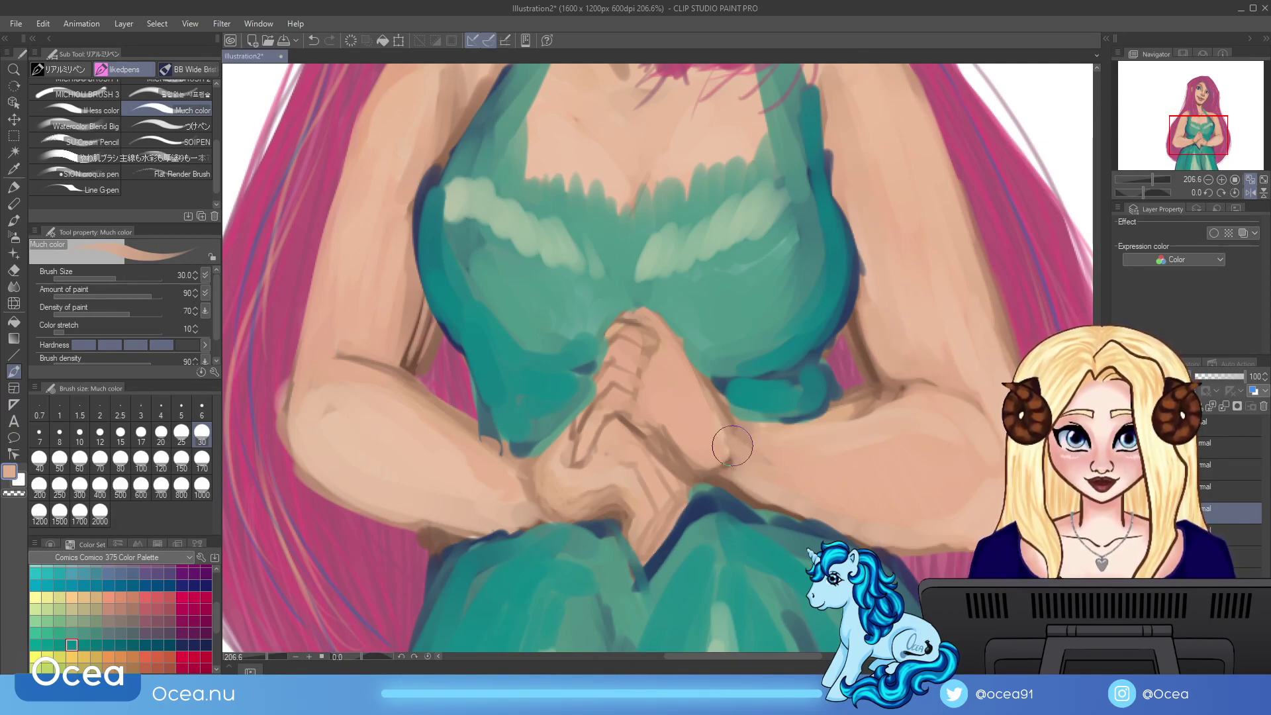
Step: Smooth the skin at the wrist, then sample a darker brown and shade along the upper edge of the adjoining forearm
left_click_drag(744, 462, 753, 462)
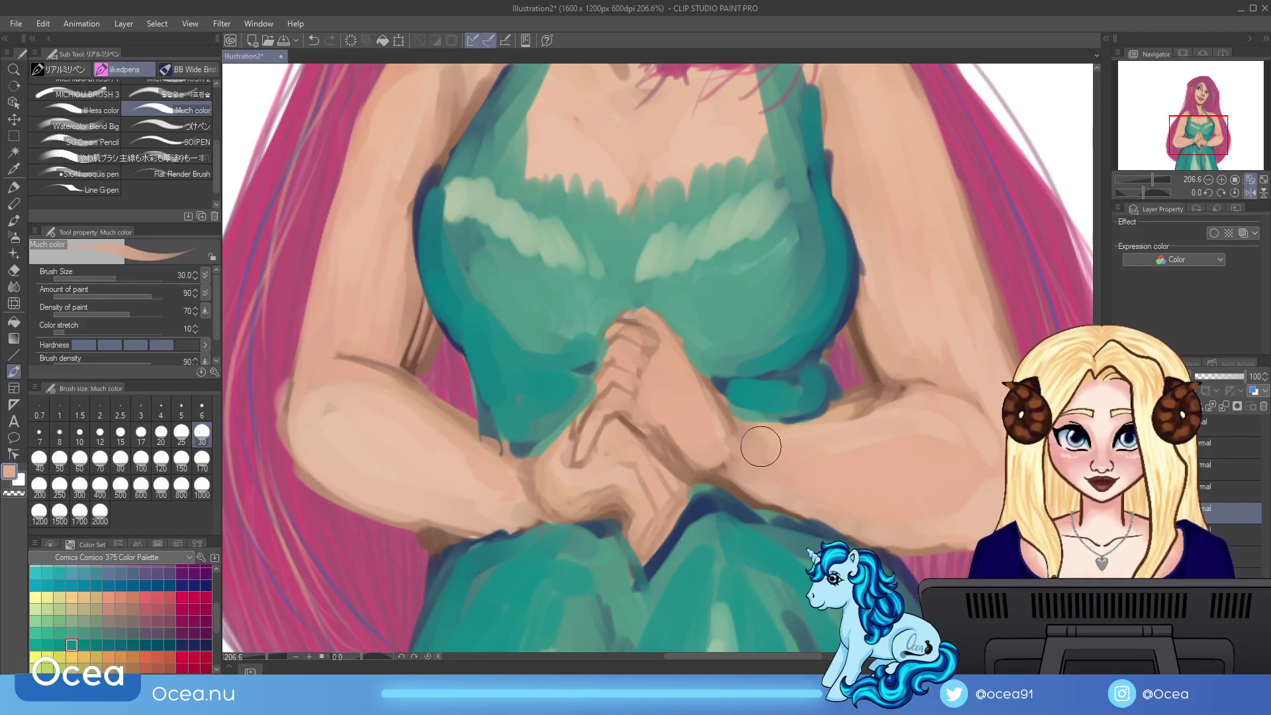
left_click(885, 401, "alt")
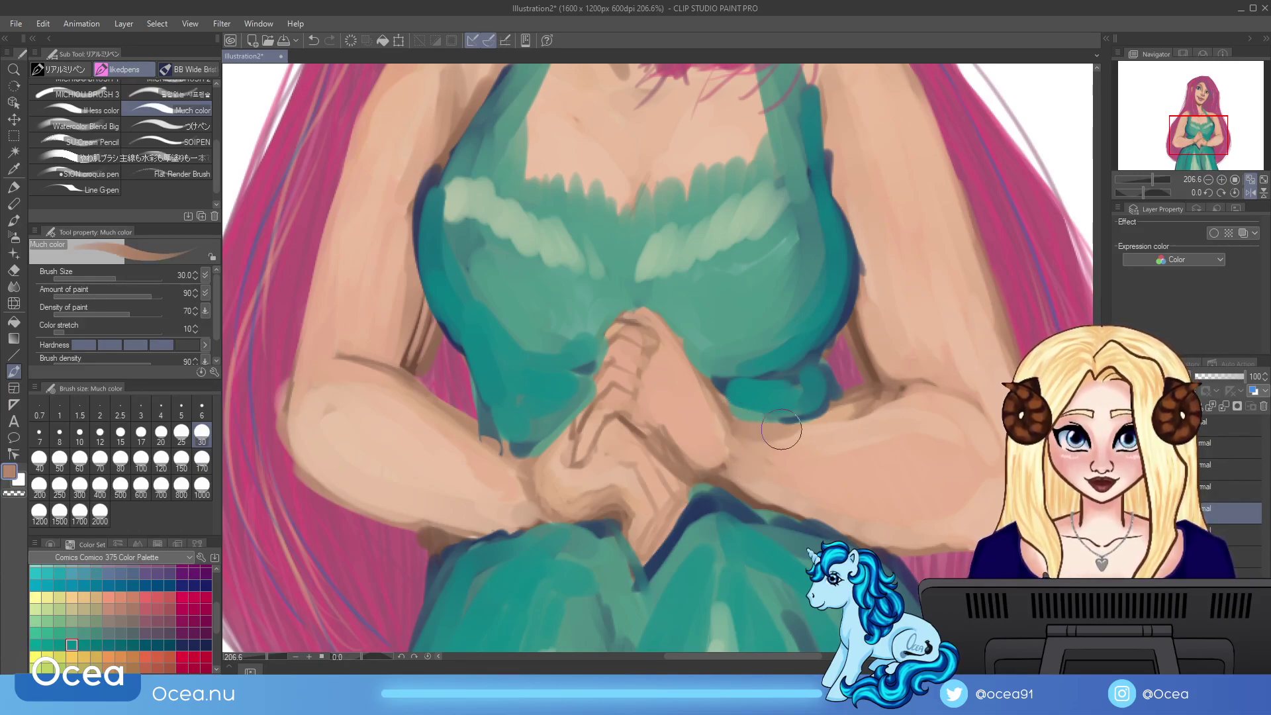
mouse_move(782, 431)
left_mouse_down()
mouse_move(890, 392)
mouse_move(788, 432)
left_mouse_up()
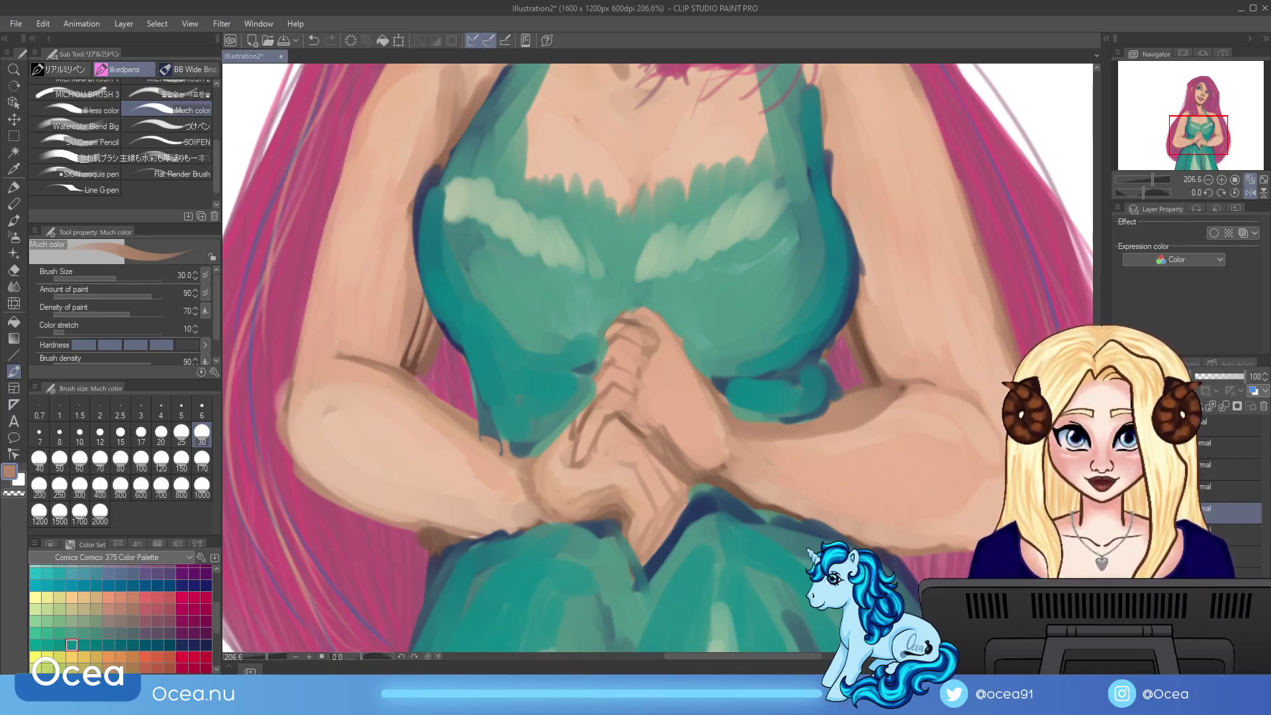
mouse_move(730, 412)
left_mouse_down()
mouse_move(792, 428)
mouse_move(825, 421)
mouse_move(725, 404)
mouse_move(803, 420)
mouse_move(885, 395)
mouse_move(736, 410)
mouse_move(850, 406)
left_mouse_up()
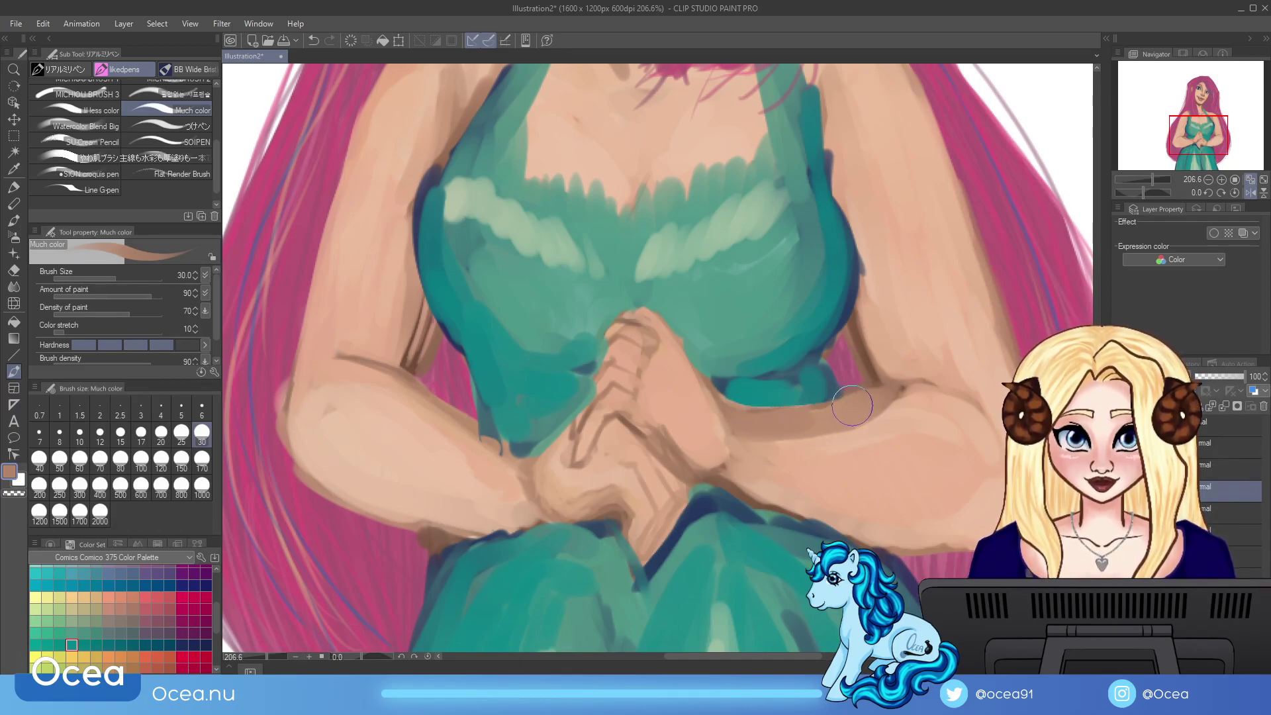
Step: Sample a light skin tone from the forearm and paint it over the brown shading along the forearm's upper edge
left_click_drag(1153, 179, 1153, 179)
left_click(879, 462, "alt")
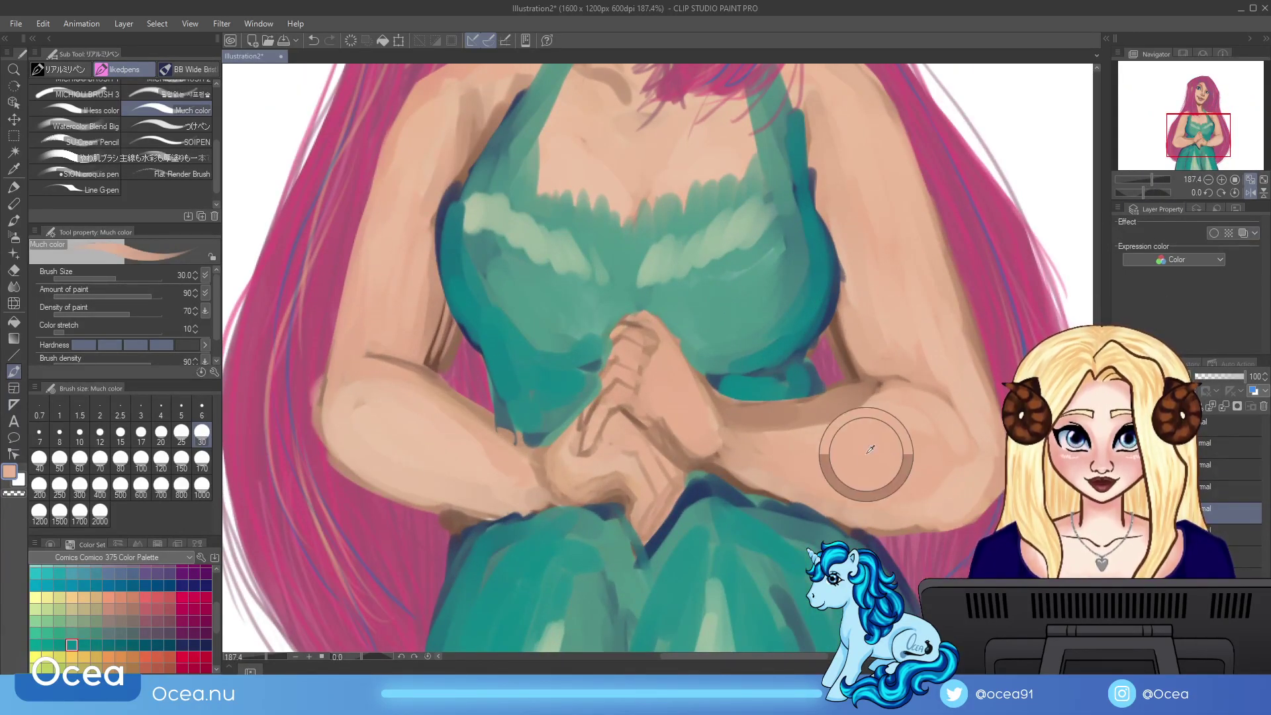
mouse_move(752, 426)
left_mouse_down()
mouse_move(831, 419)
mouse_move(725, 427)
mouse_move(820, 419)
mouse_move(728, 414)
mouse_move(845, 407)
mouse_move(759, 416)
mouse_move(872, 398)
mouse_move(879, 385)
mouse_move(798, 429)
mouse_move(875, 388)
mouse_move(849, 406)
mouse_move(932, 388)
mouse_move(806, 435)
mouse_move(924, 396)
left_mouse_up()
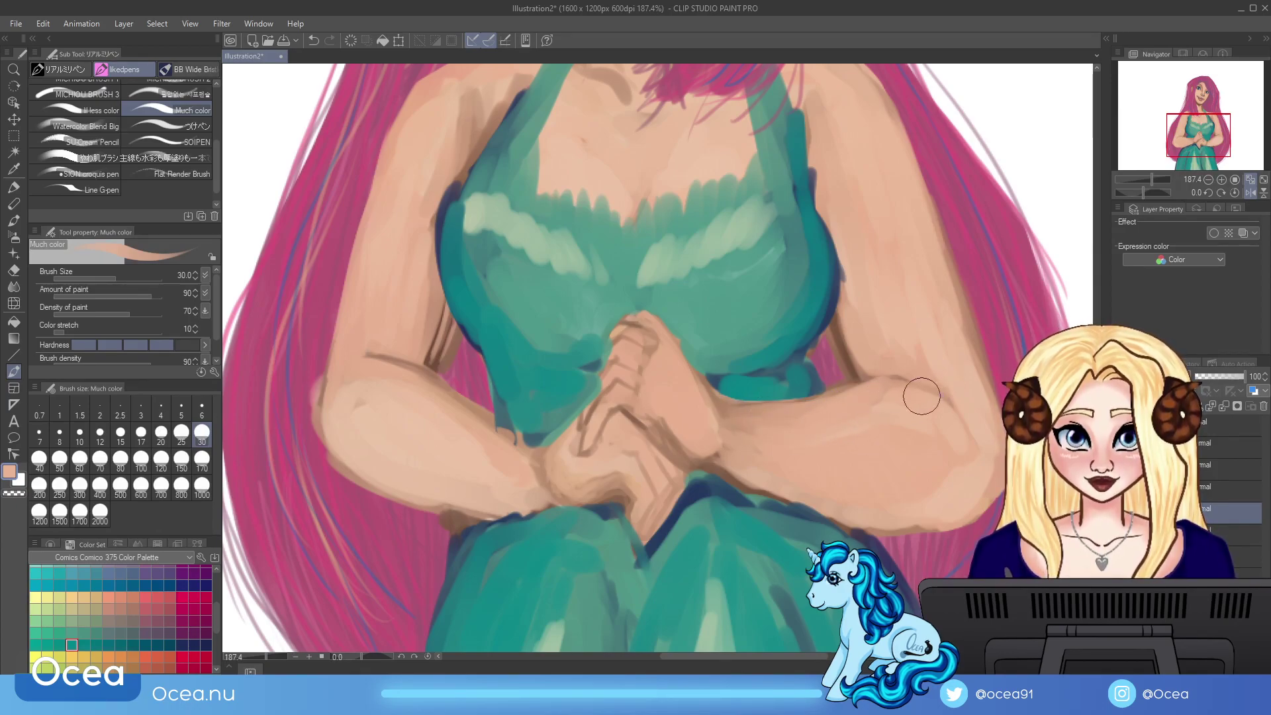
mouse_move(758, 432)
left_mouse_down()
mouse_move(729, 414)
mouse_move(797, 417)
left_mouse_up()
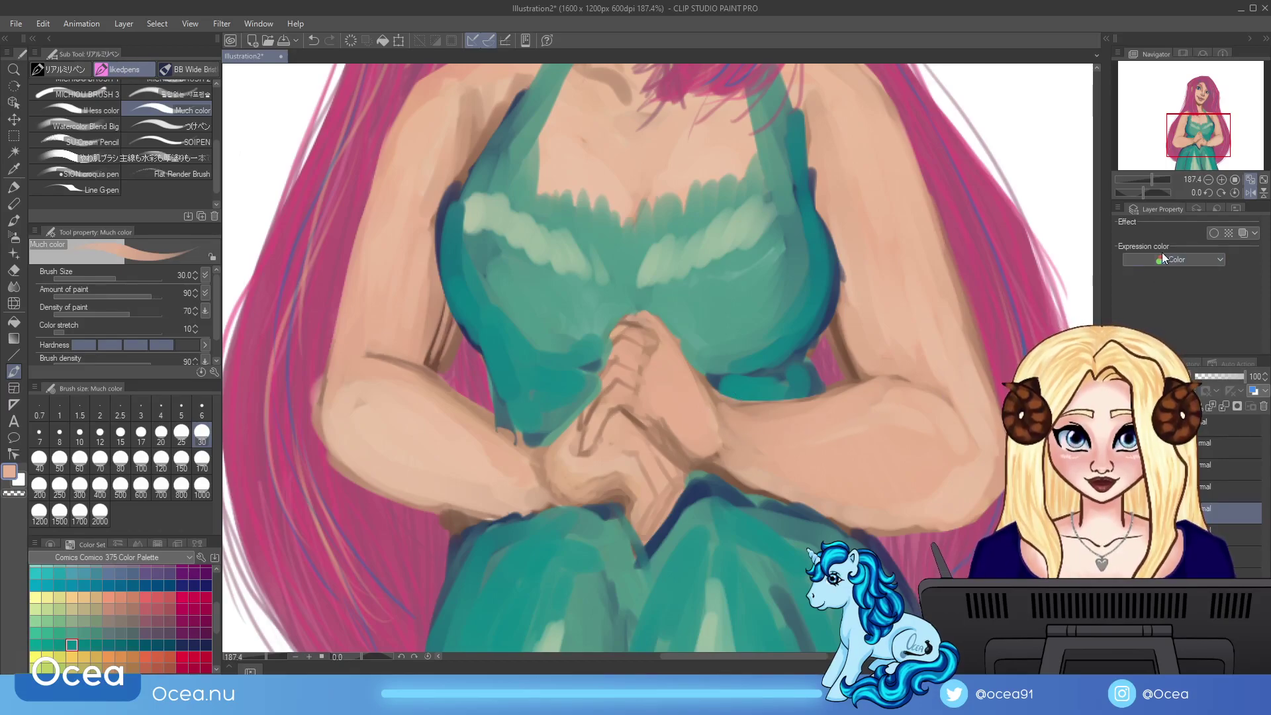
mouse_move(1162, 180)
left_mouse_down()
mouse_move(1143, 179)
mouse_move(1154, 180)
left_mouse_up()
left_click(798, 377, "alt")
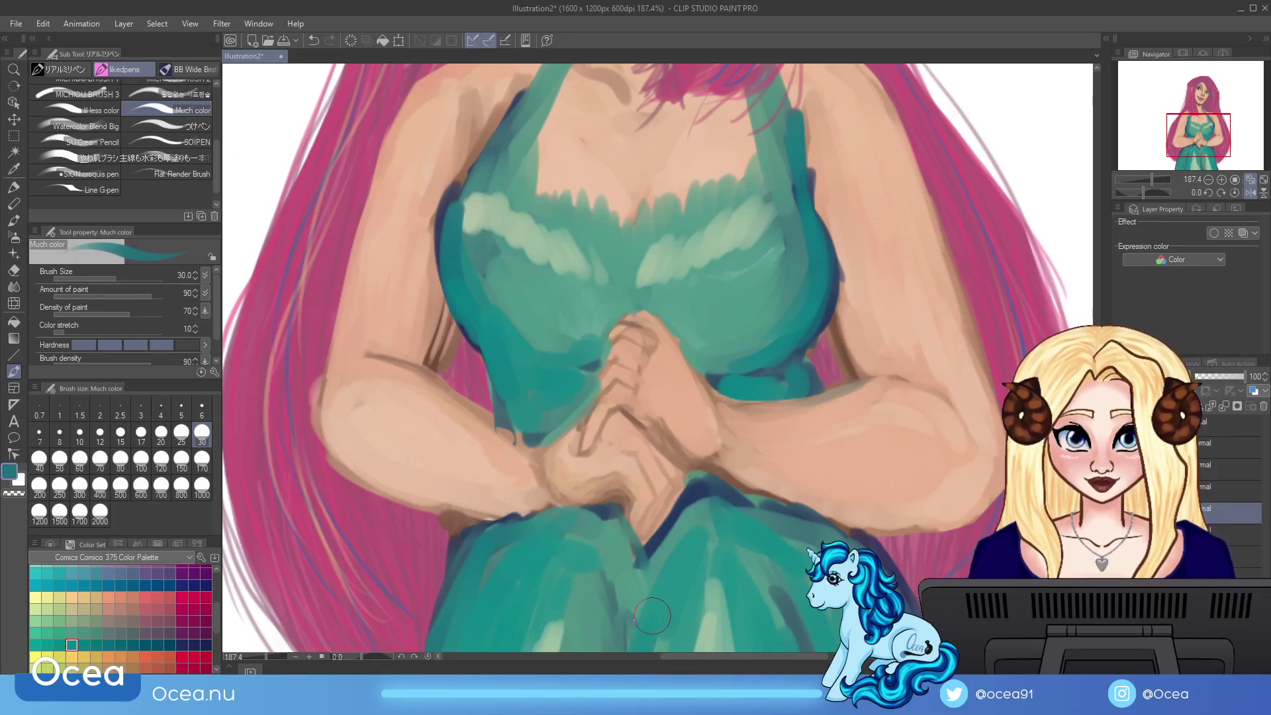
left_click(313, 40)
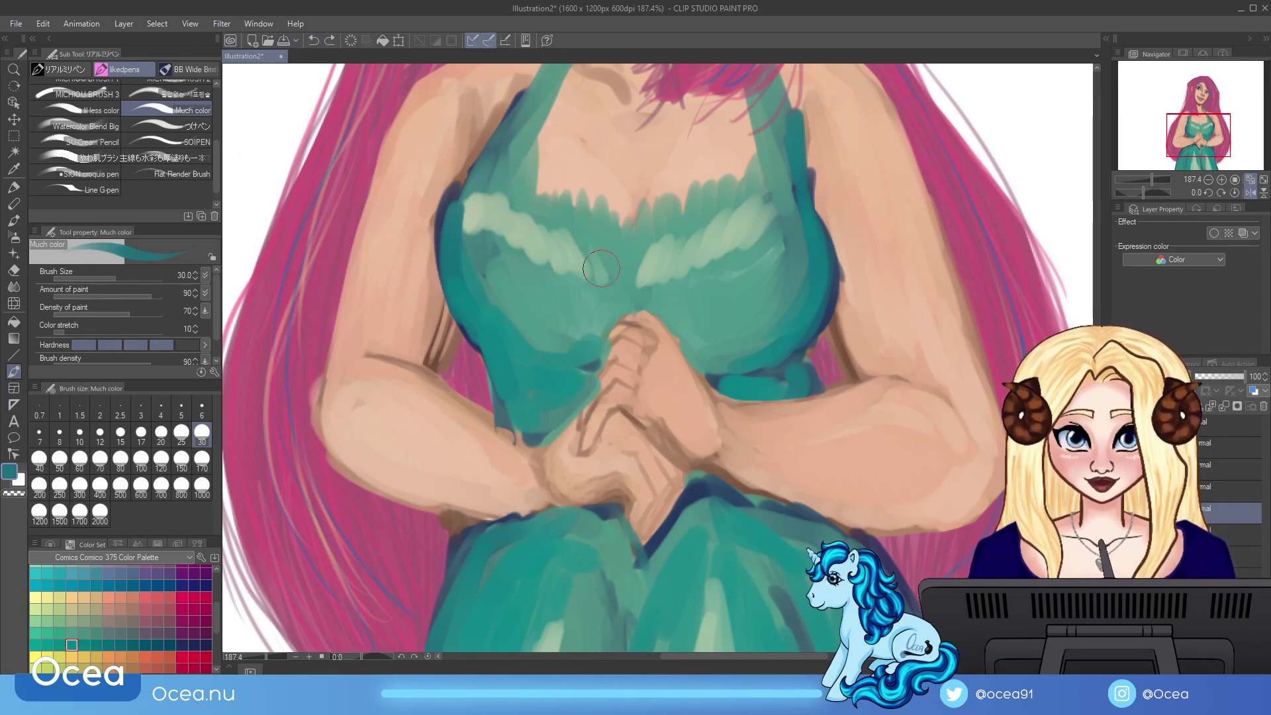
Step: Smooth the wrist with a sampled skin tone, then clean the dress layer's edges along both forearms
left_click(560, 460, "alt")
left_click_drag(545, 453, 554, 439)
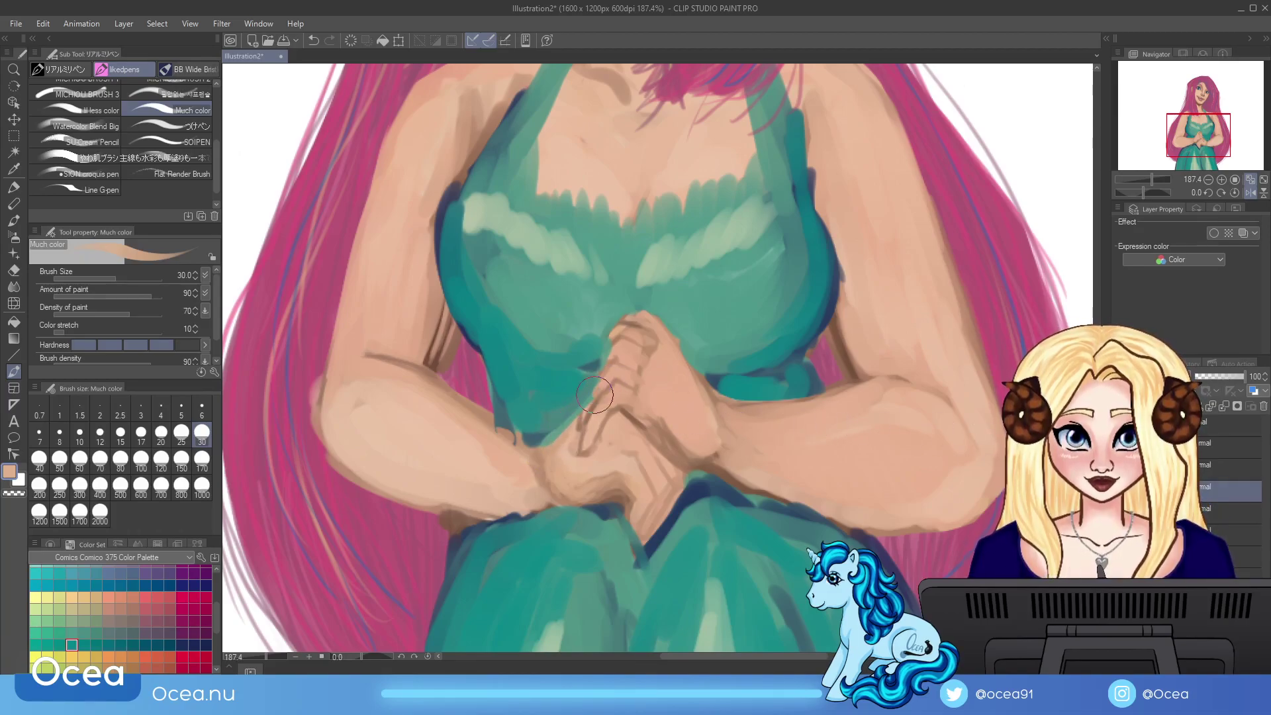
mouse_move(591, 394)
left_mouse_down()
mouse_move(523, 455)
mouse_move(523, 440)
mouse_move(486, 422)
mouse_move(527, 449)
left_mouse_up()
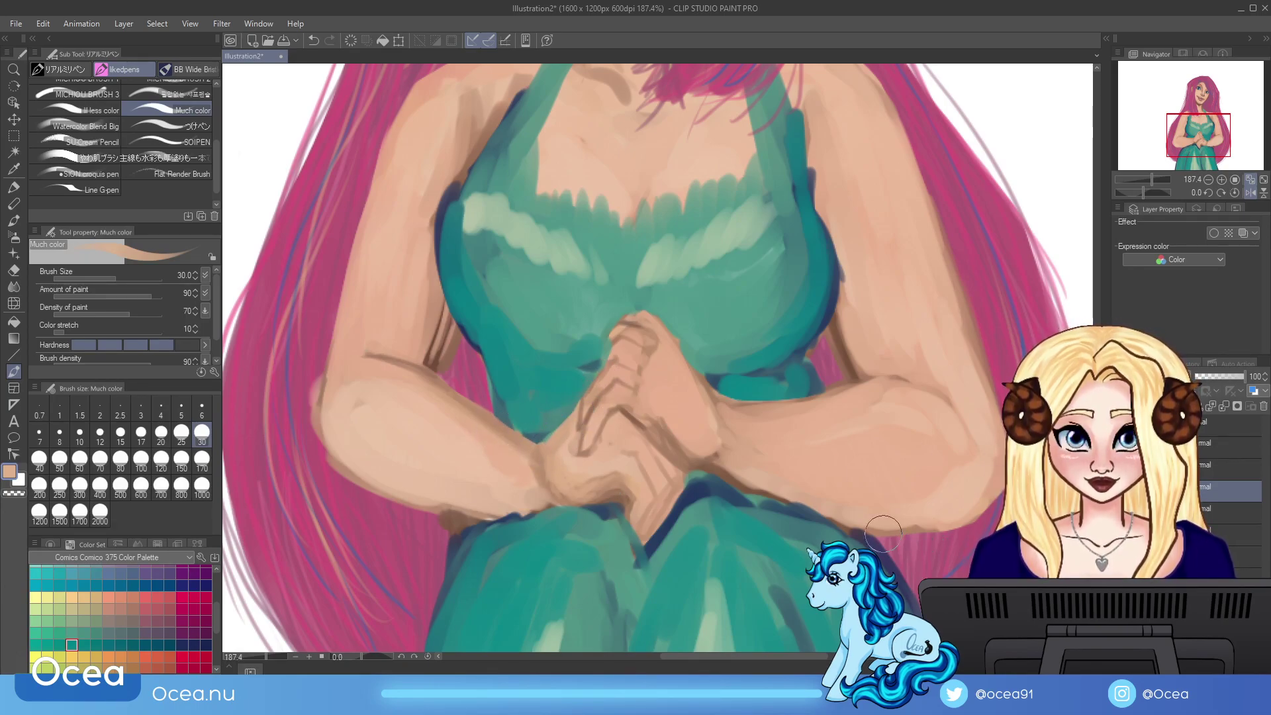
left_click_drag(780, 488, 815, 512)
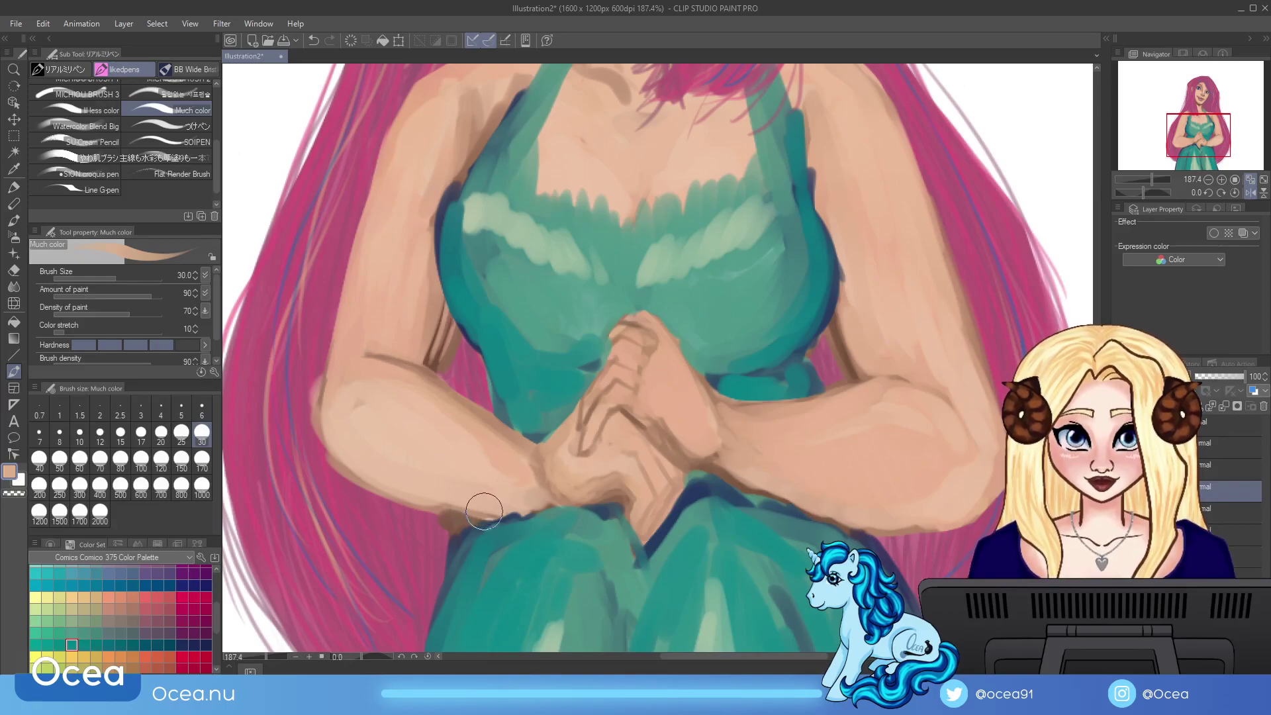
Step: Sample the dress teal and cover the brown edge below the forearm and the navy shadows beneath the clasped hands
left_click(822, 531, "alt")
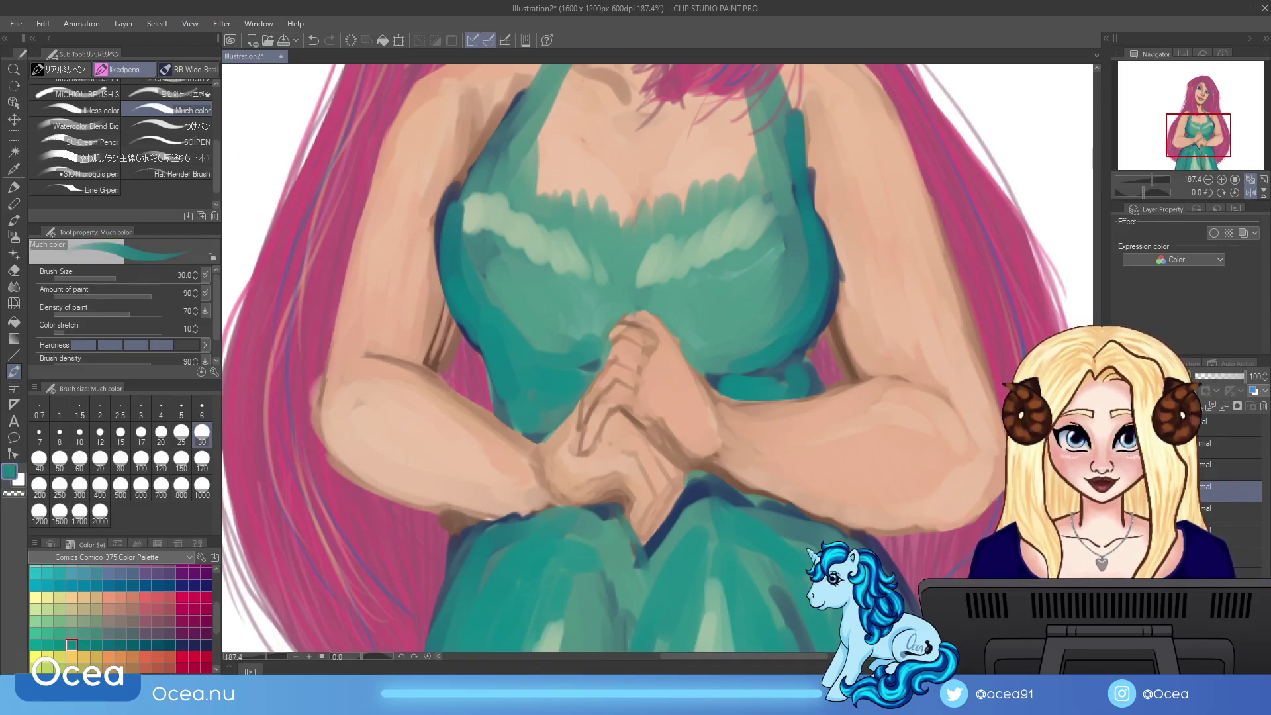
mouse_move(461, 529)
left_mouse_down()
mouse_move(453, 587)
mouse_move(450, 529)
mouse_move(451, 578)
mouse_move(482, 539)
mouse_move(519, 522)
mouse_move(561, 528)
mouse_move(457, 521)
left_mouse_up()
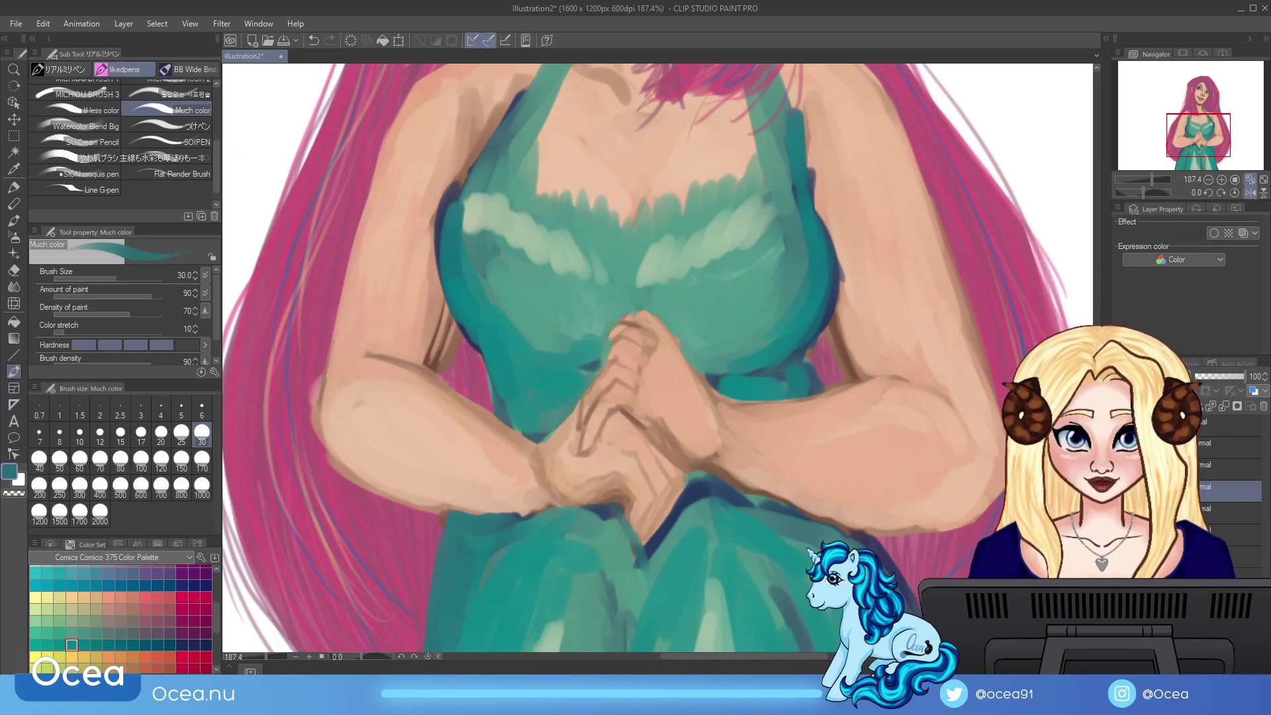
mouse_move(651, 553)
left_mouse_down()
mouse_move(692, 496)
mouse_move(669, 555)
mouse_move(710, 511)
mouse_move(703, 481)
mouse_move(757, 524)
left_mouse_up()
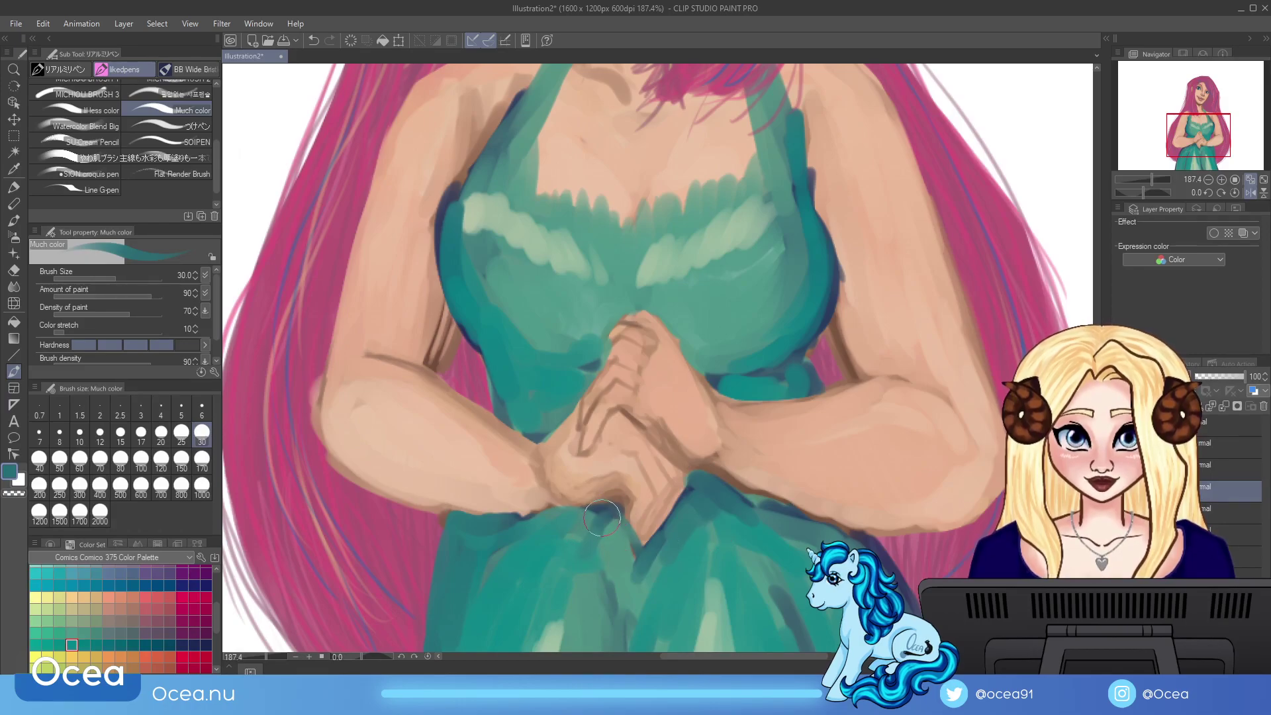
Step: Sample the navy shadow colour, set the brush size to 6 and refine the dress edge around the lower hand
left_click(692, 491, "alt")
left_click(202, 408)
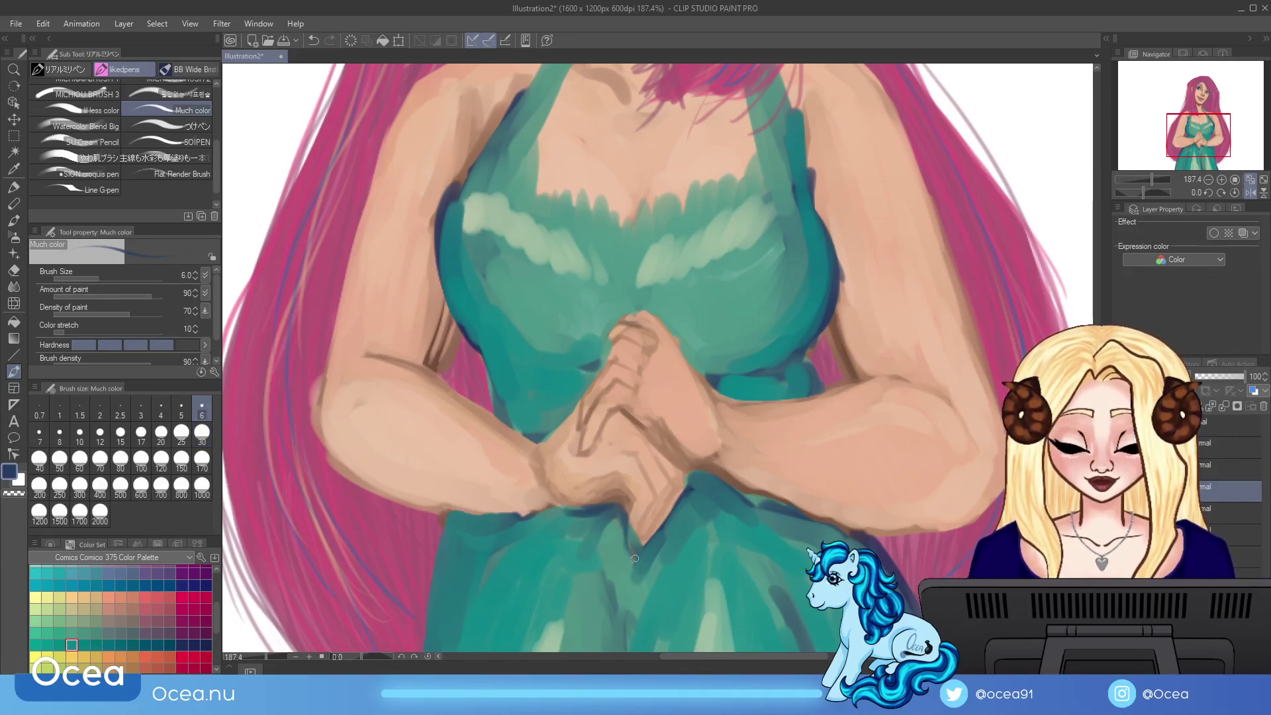
key("e")
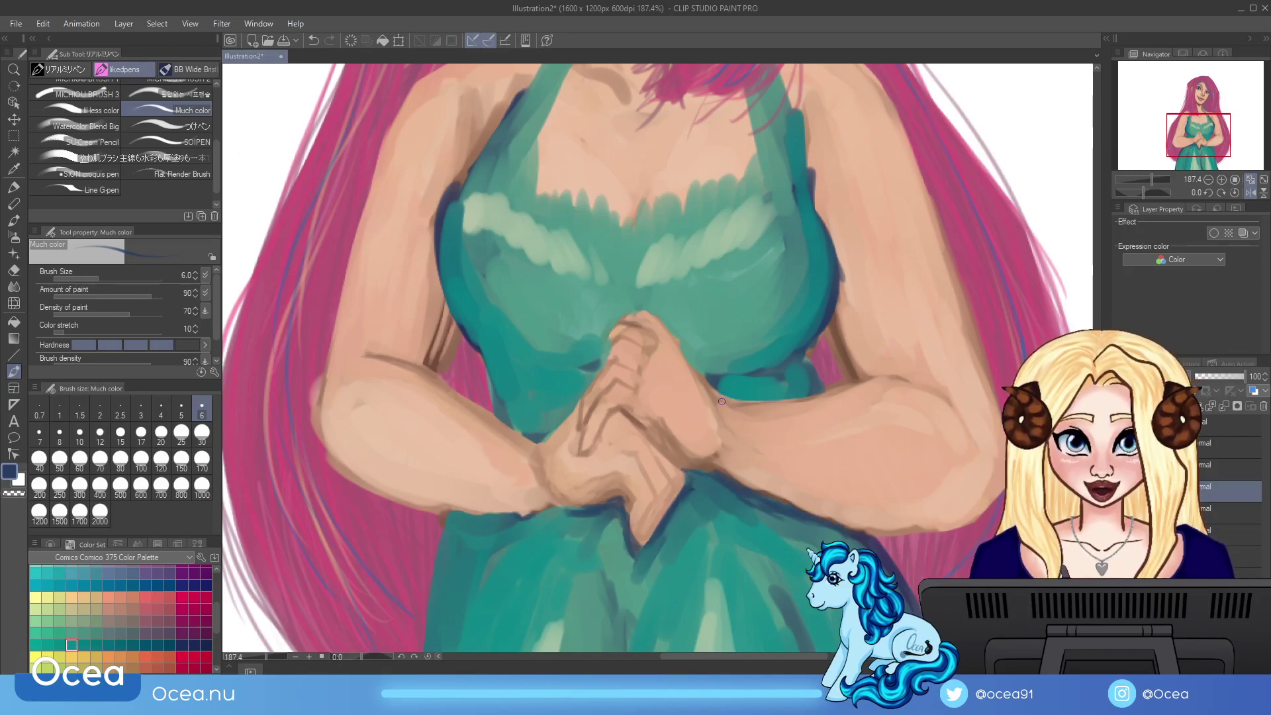
Step: Sample a brown from the hand for retouching, then undo the last four strokes around the lower hand
left_click(685, 452, "alt")
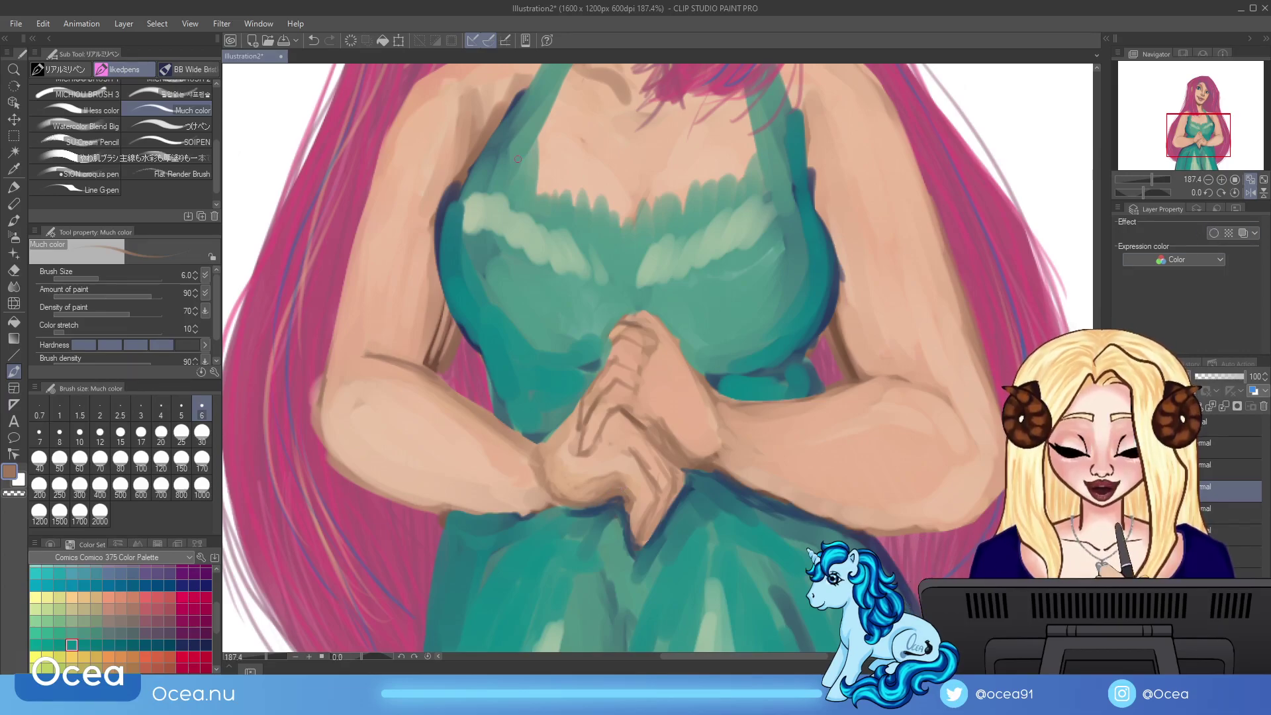
left_click(314, 40)
left_click(314, 41)
left_click(313, 41)
left_click(313, 42)
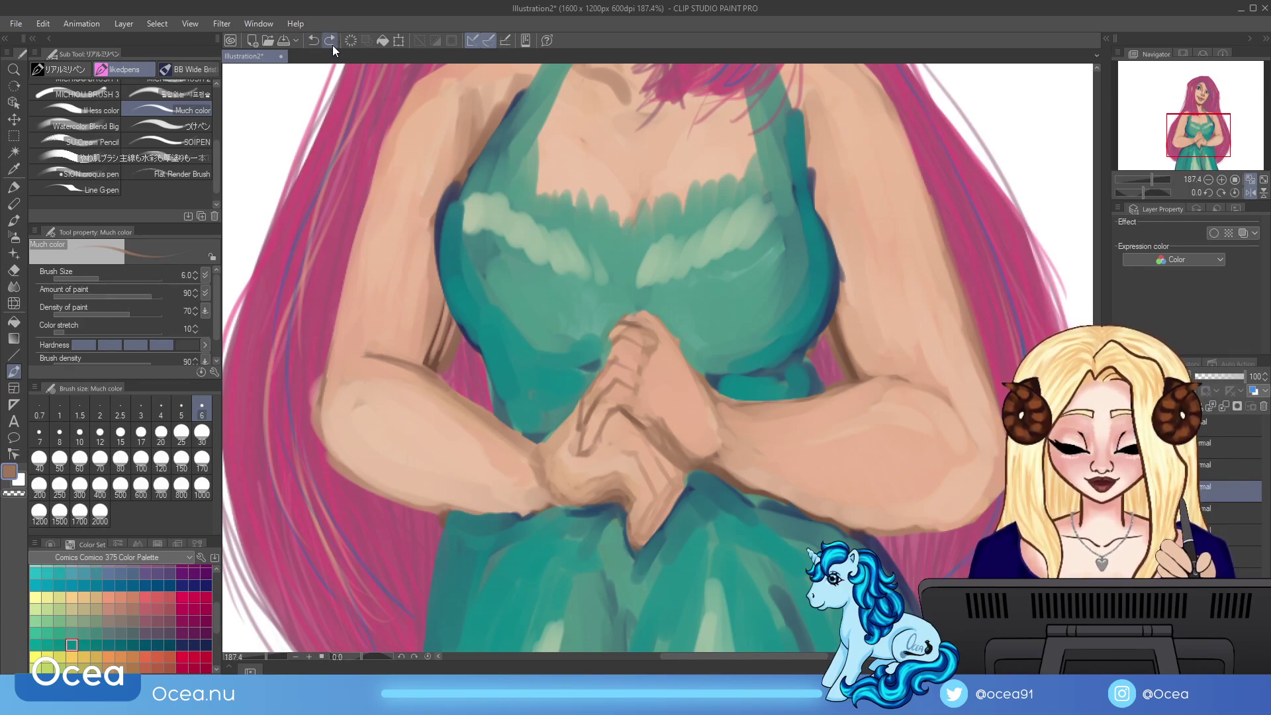
Step: Hide the dress layer to check the hands, show it again and darken the wrist and finger outlines on the skin layer
left_click(1119, 491)
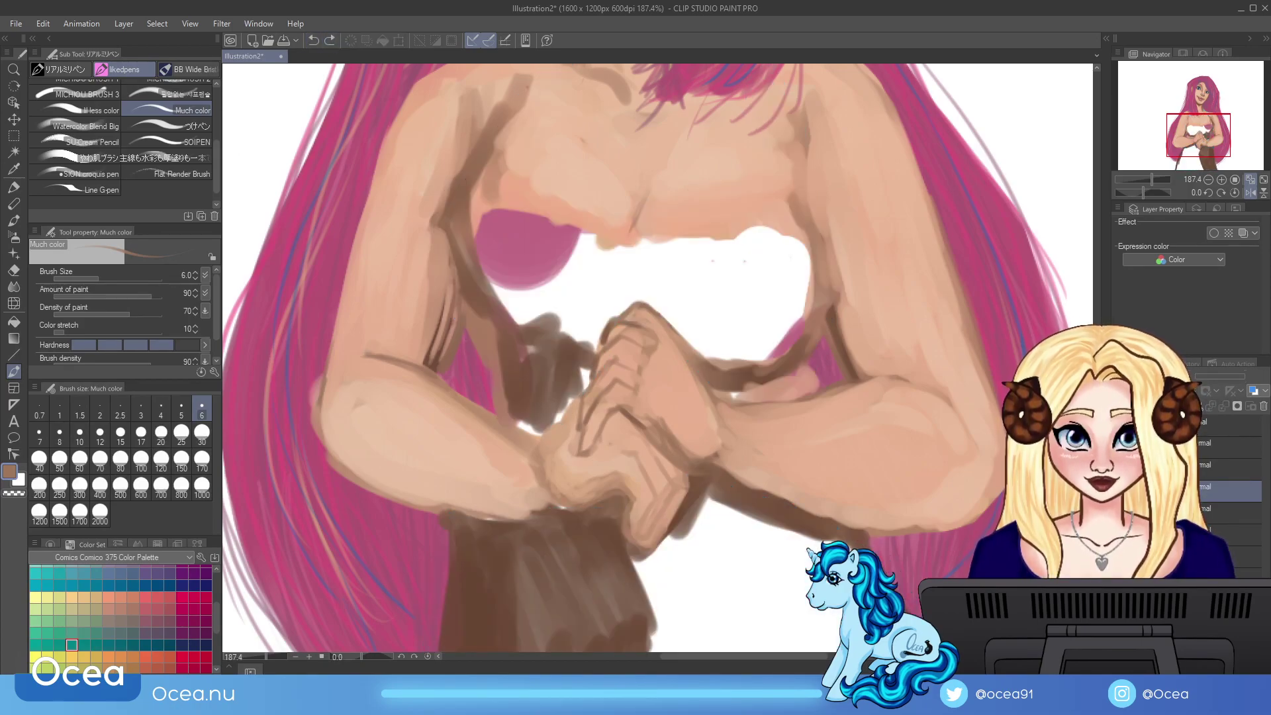
key("ctrl+y")
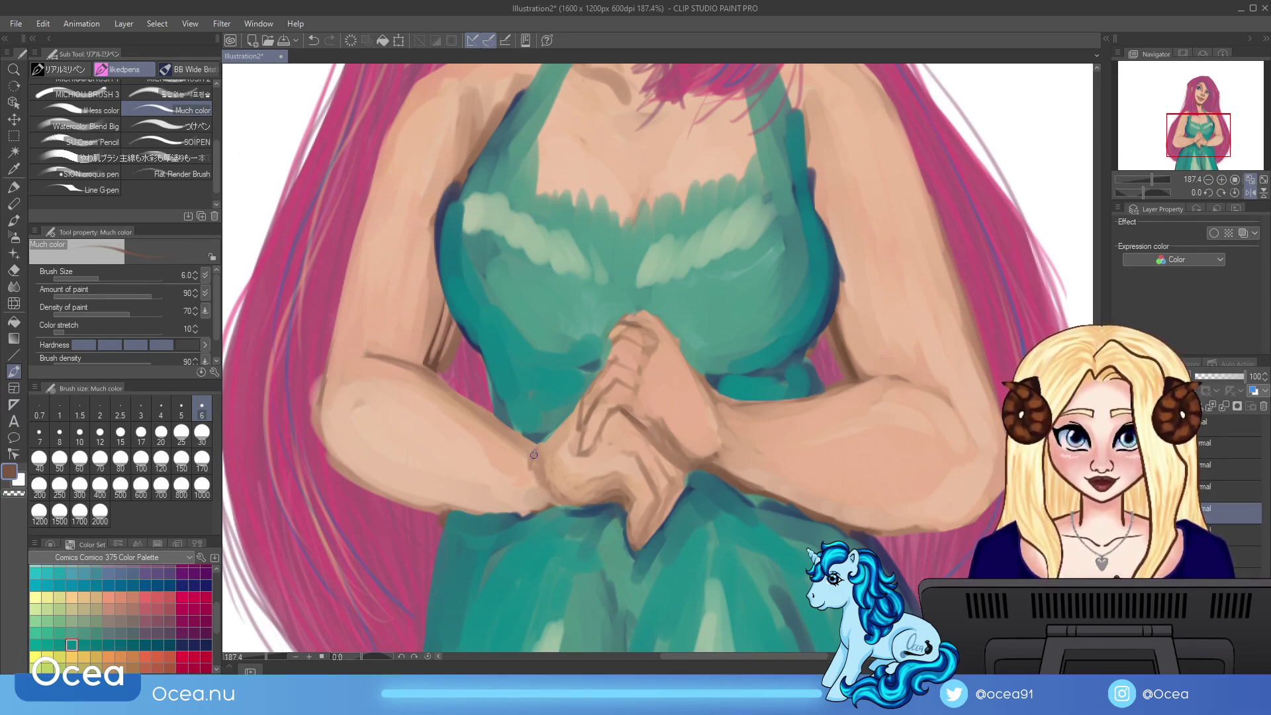
Step: Erase the dress layer's edge over the upper knuckles and fingers to uncover the hand's outline
left_click(1205, 497)
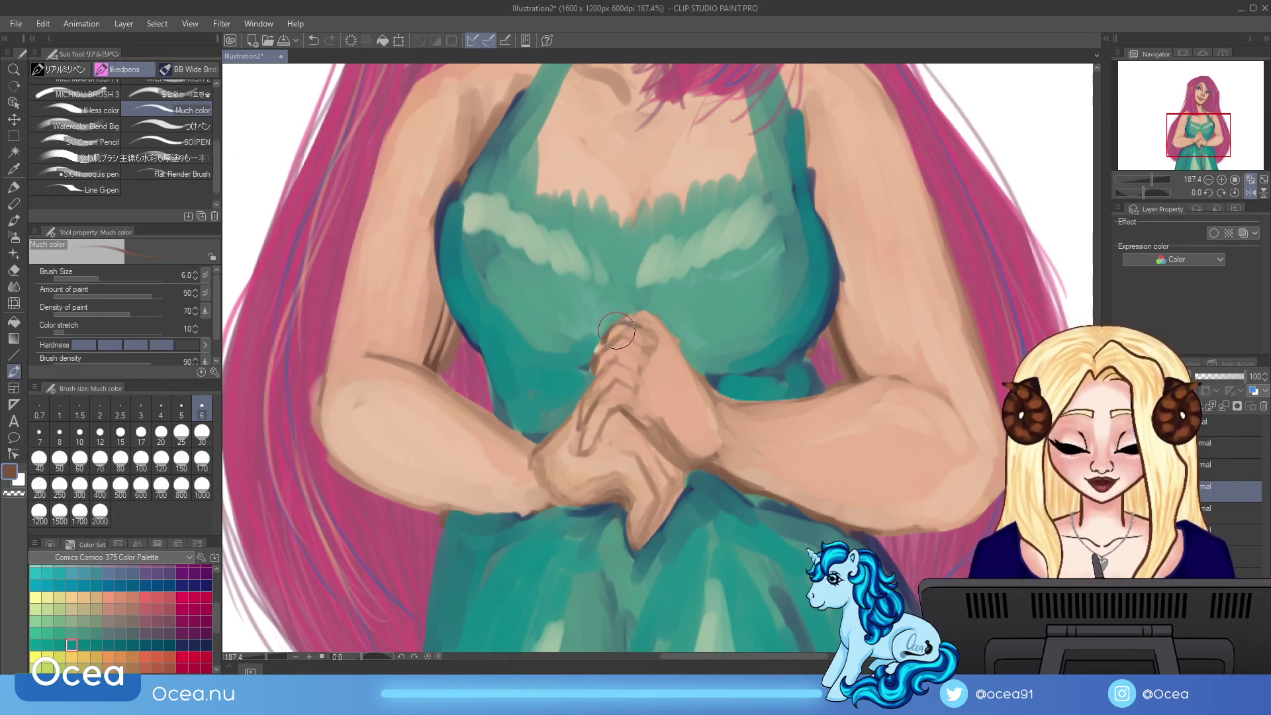
mouse_move(595, 352)
left_mouse_down()
mouse_move(610, 326)
mouse_move(637, 302)
left_mouse_up()
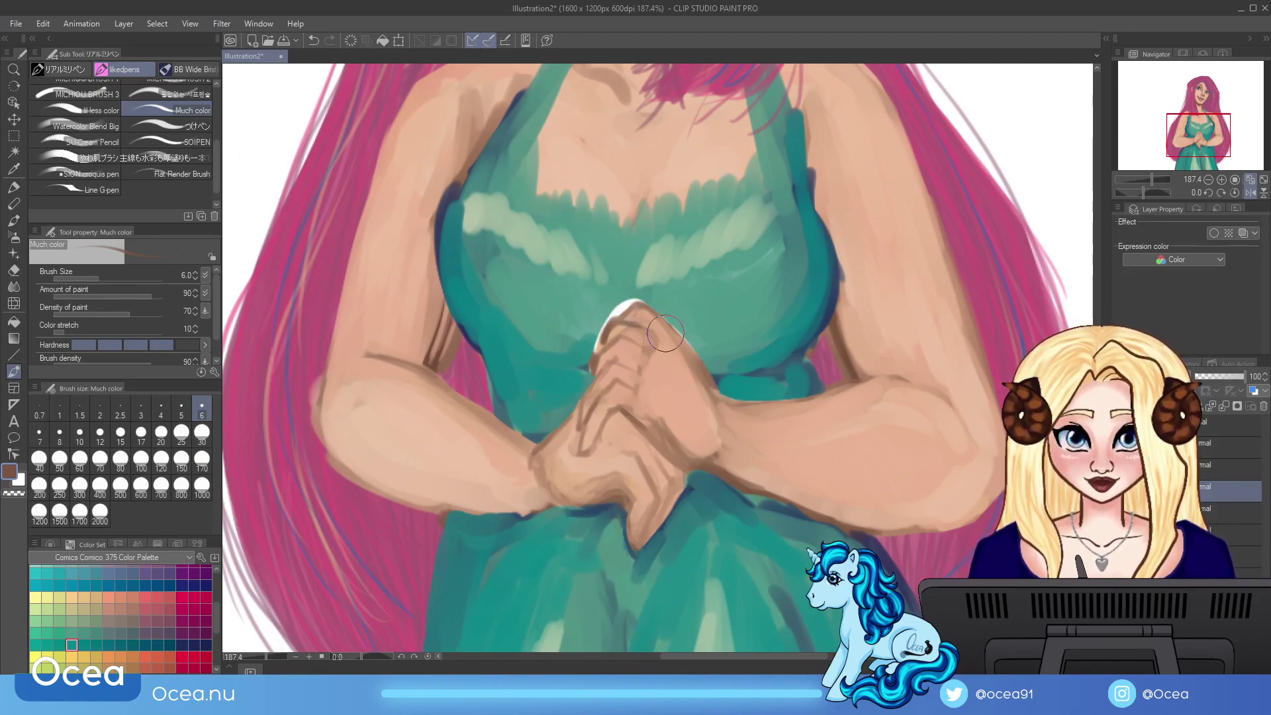
left_click_drag(600, 344, 592, 387)
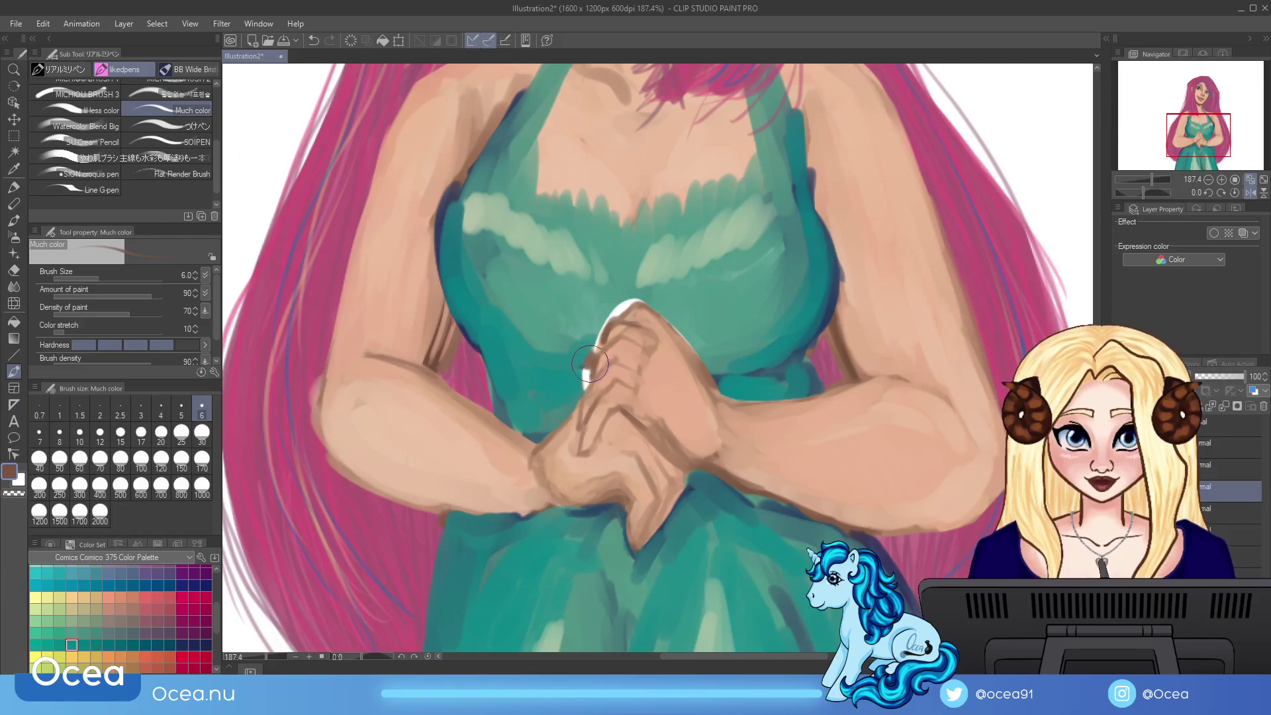
Step: Fill the white gaps around the upper knuckles and fingers with teal tones sampled from the bodice
left_click(627, 299, "alt")
left_click_drag(612, 315, 629, 304)
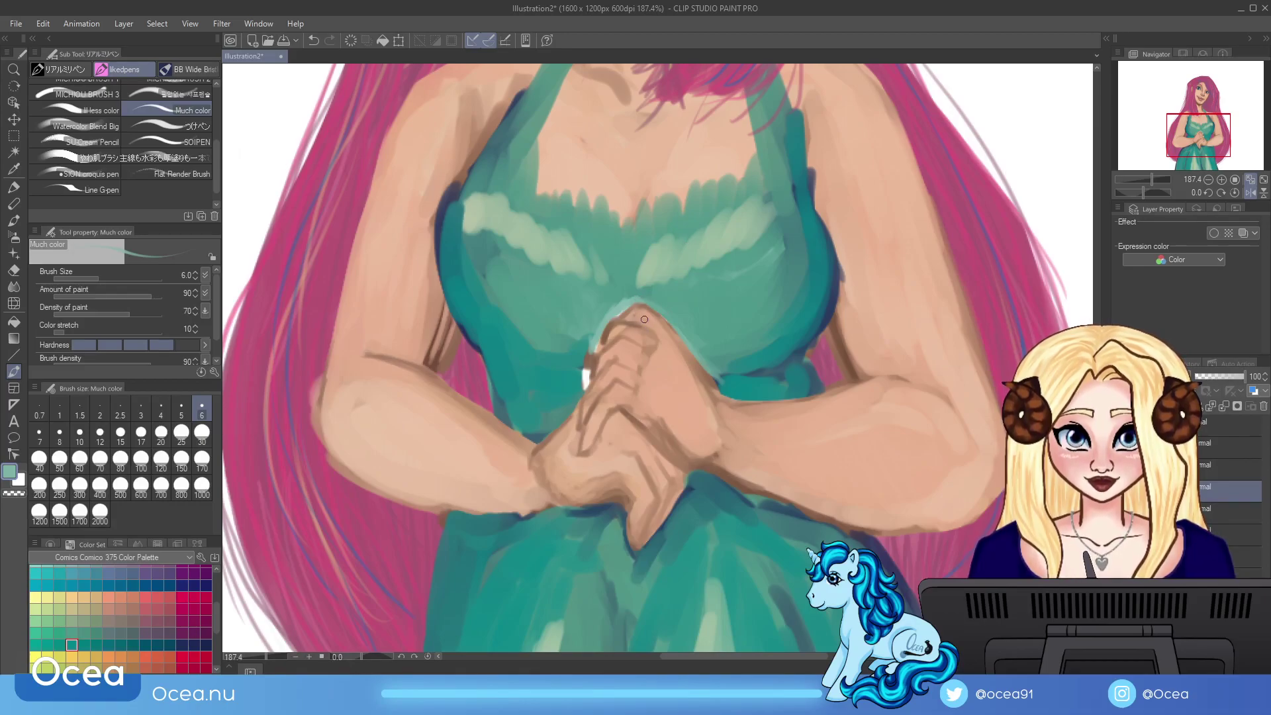
left_click(569, 320, "alt")
mouse_move(598, 335)
left_mouse_down()
mouse_move(577, 384)
mouse_move(600, 326)
mouse_move(706, 232)
mouse_move(616, 312)
left_mouse_up()
left_click(573, 387, "alt")
left_click(614, 313, "alt")
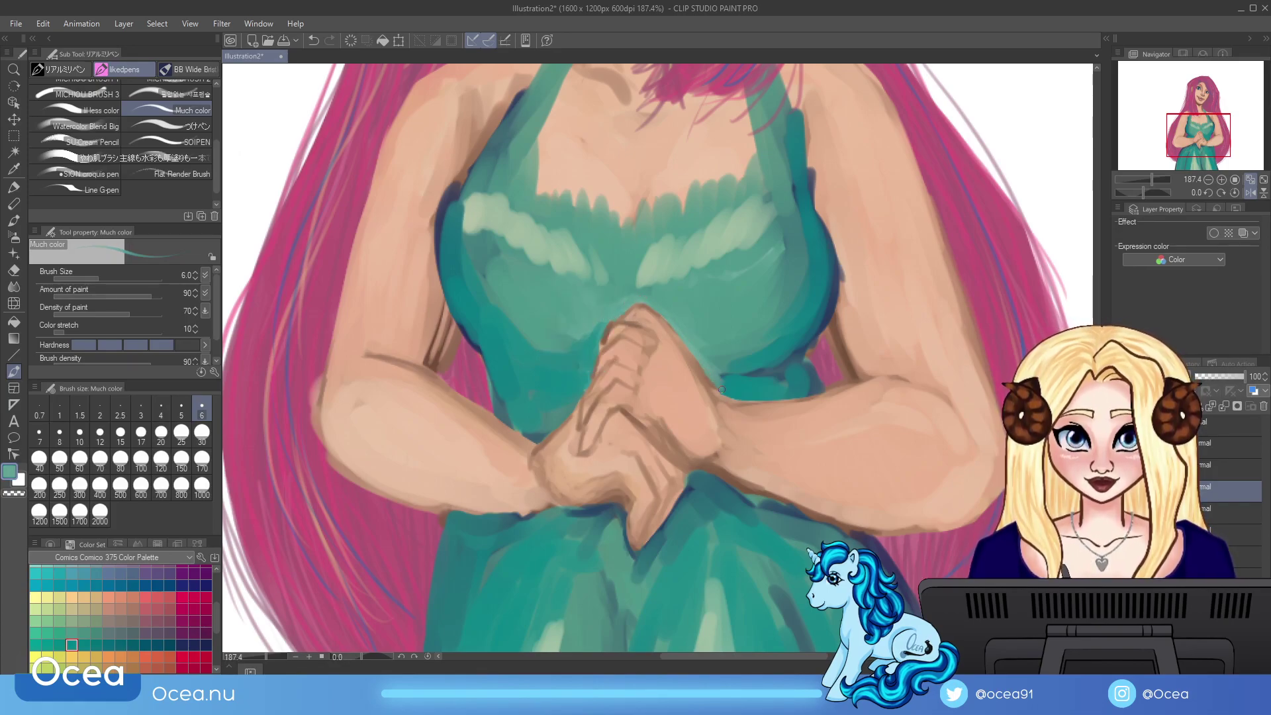
Step: Flip the canvas view back and paint sampled light skin over the dark smudge at the corner of the mouth on the skin layer
mouse_move(1150, 178)
left_mouse_down()
mouse_move(1187, 137)
mouse_move(1146, 177)
left_mouse_up()
left_click(1249, 193)
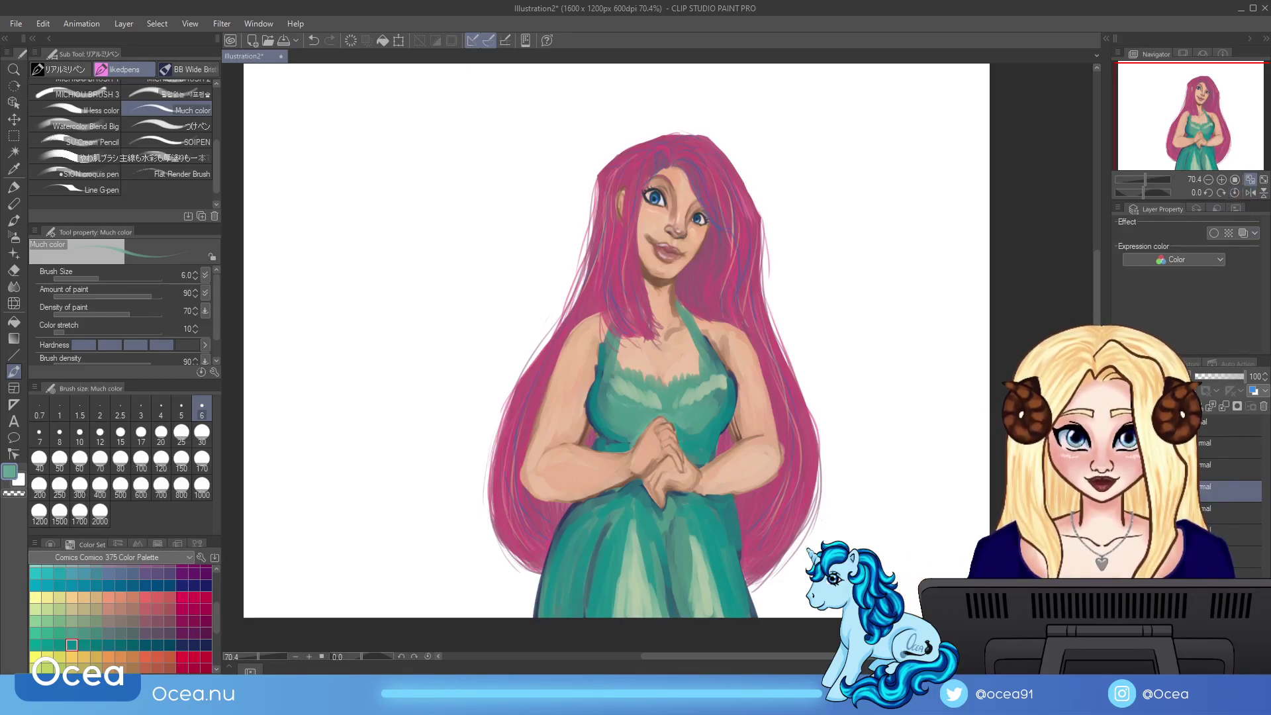
left_click(1185, 508)
left_click_drag(1146, 179, 1151, 179)
left_click_drag(1198, 108, 1195, 89)
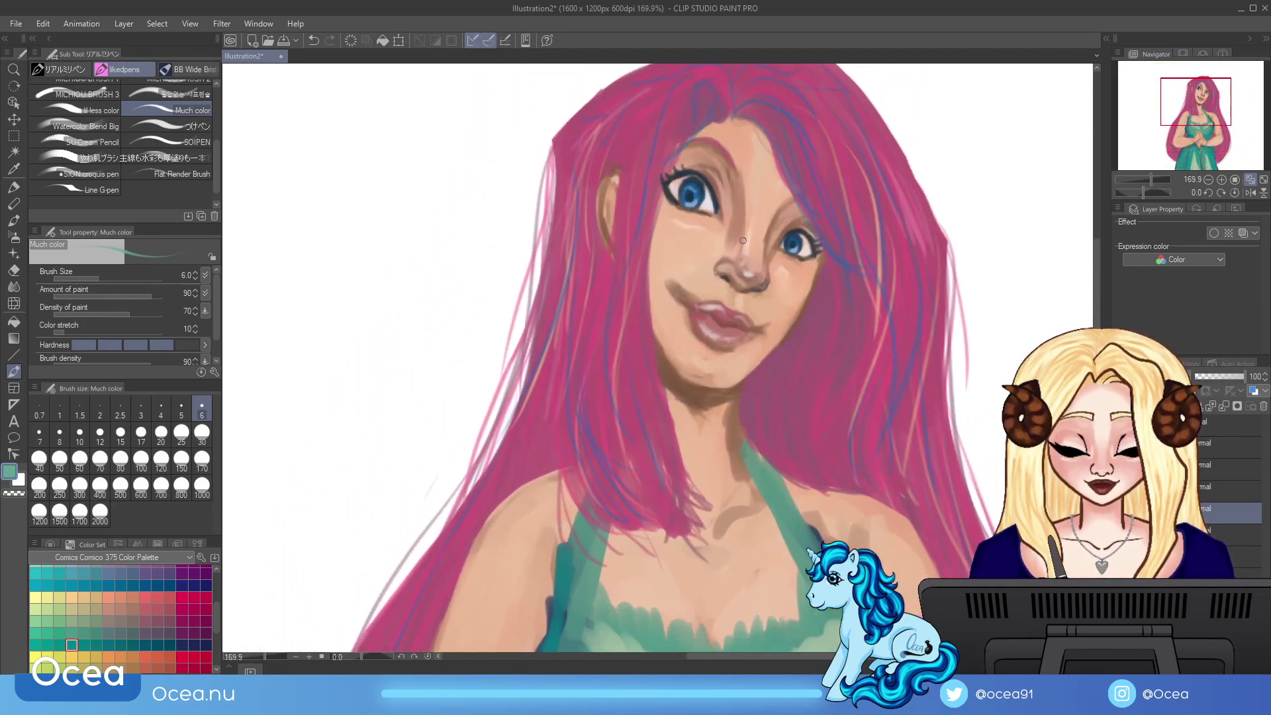
left_click(694, 298, "alt")
mouse_move(693, 297)
left_mouse_down()
mouse_move(671, 284)
mouse_move(683, 309)
left_mouse_up()
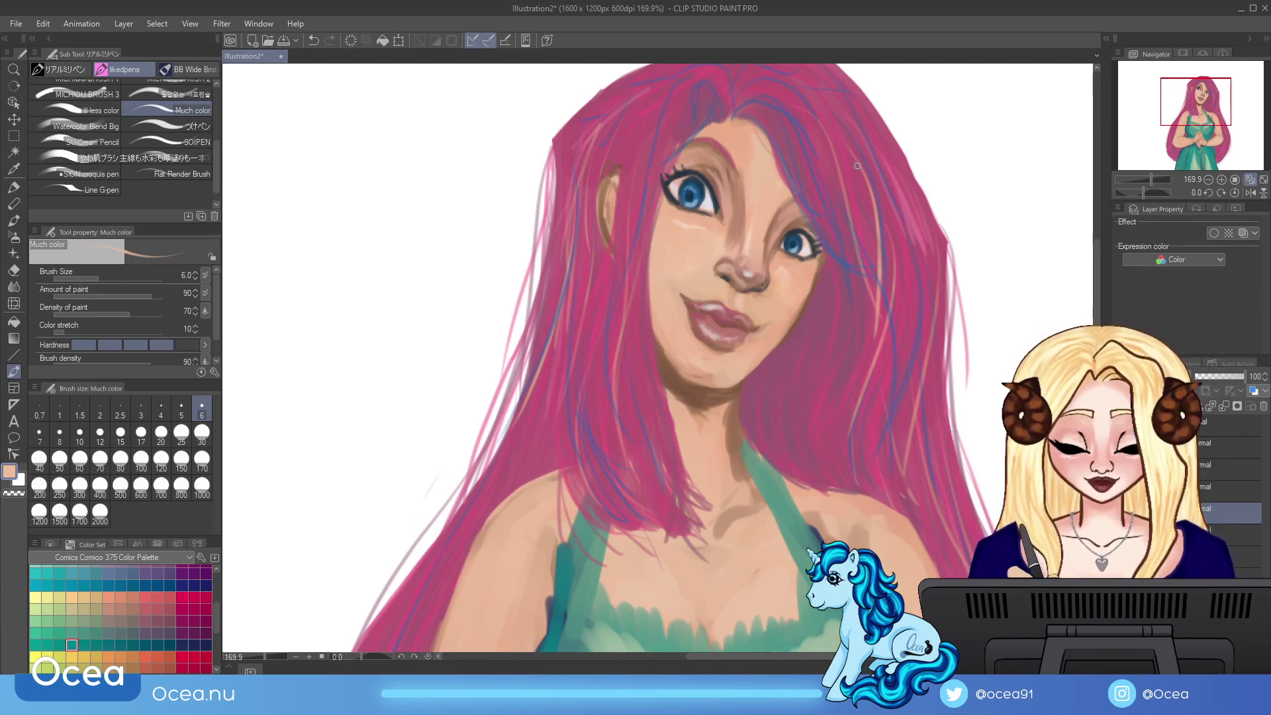
Step: Try adding white highlights to the blue eyes on an upper layer, then undo the last highlight
left_click(761, 278, "alt")
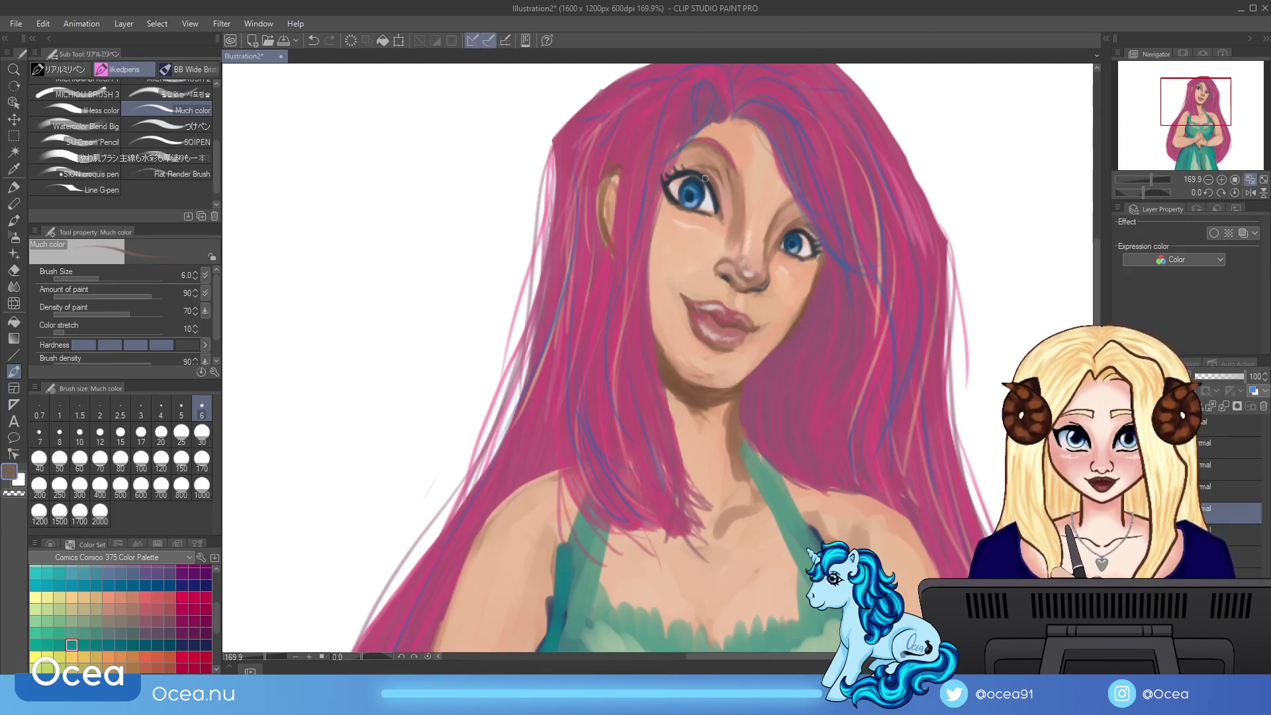
left_click(984, 201, "alt")
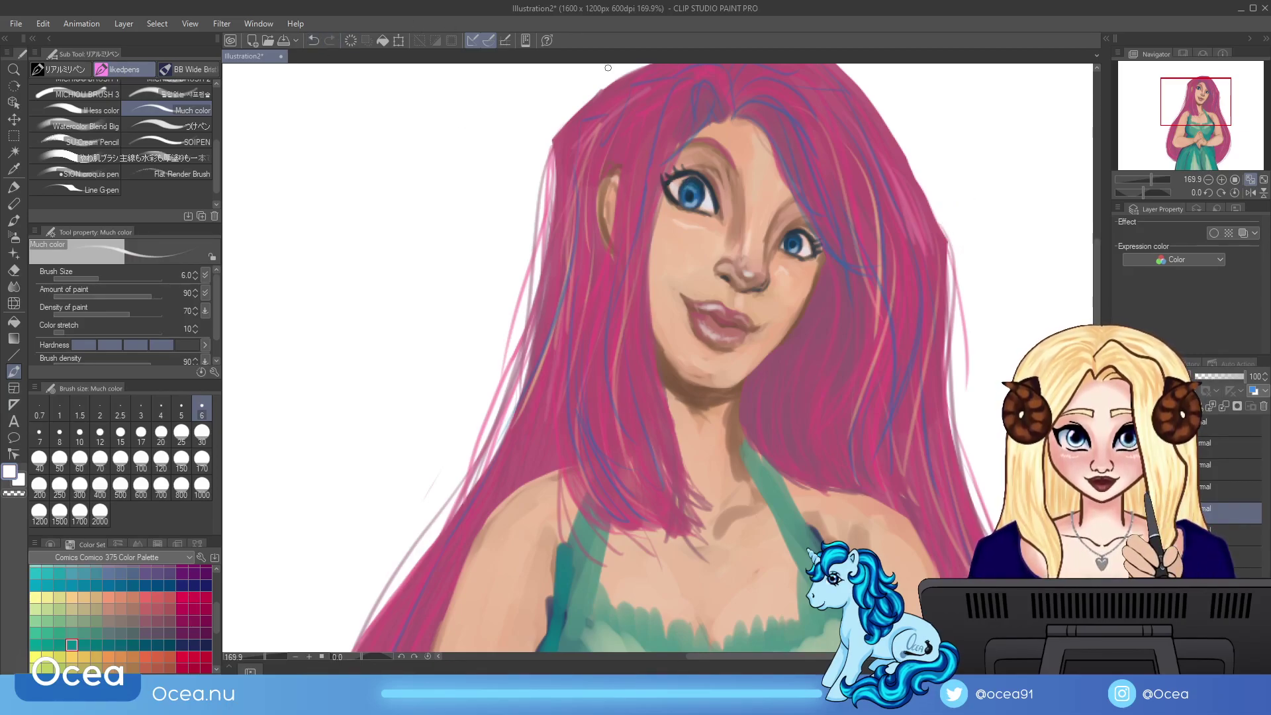
left_click(1199, 449)
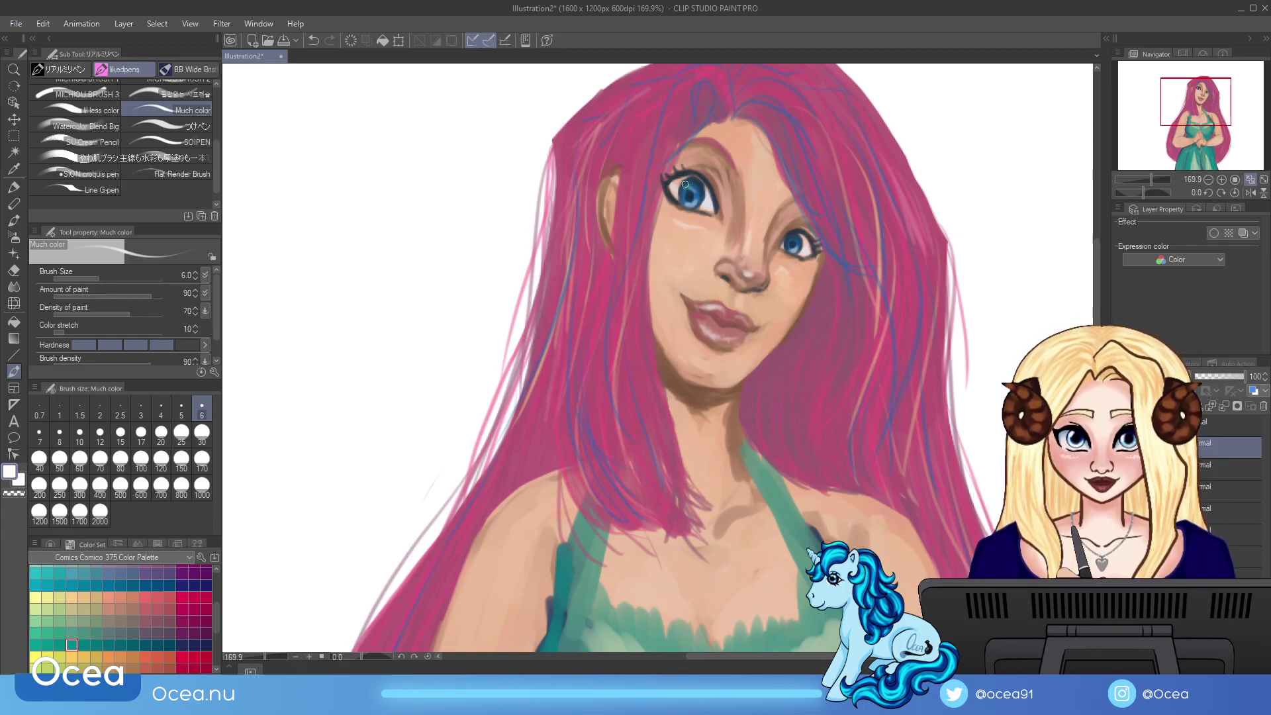
left_click_drag(685, 183, 691, 188)
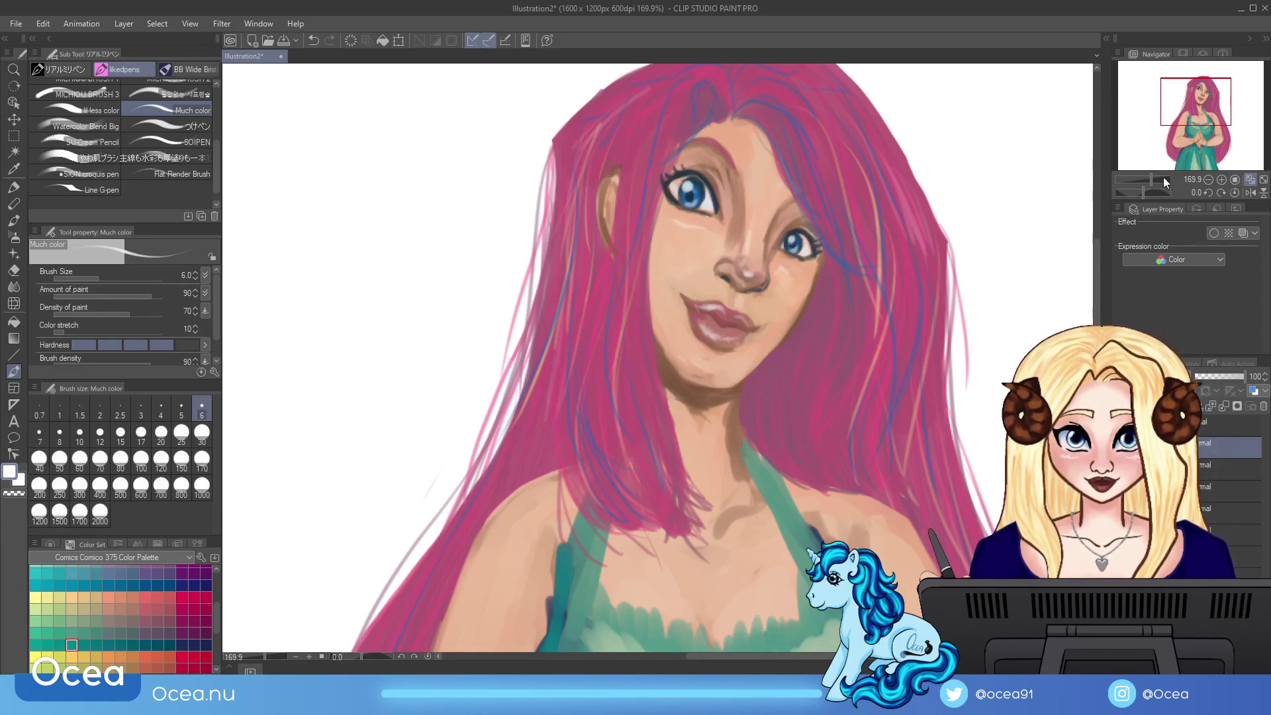
left_click_drag(1150, 177, 1153, 181)
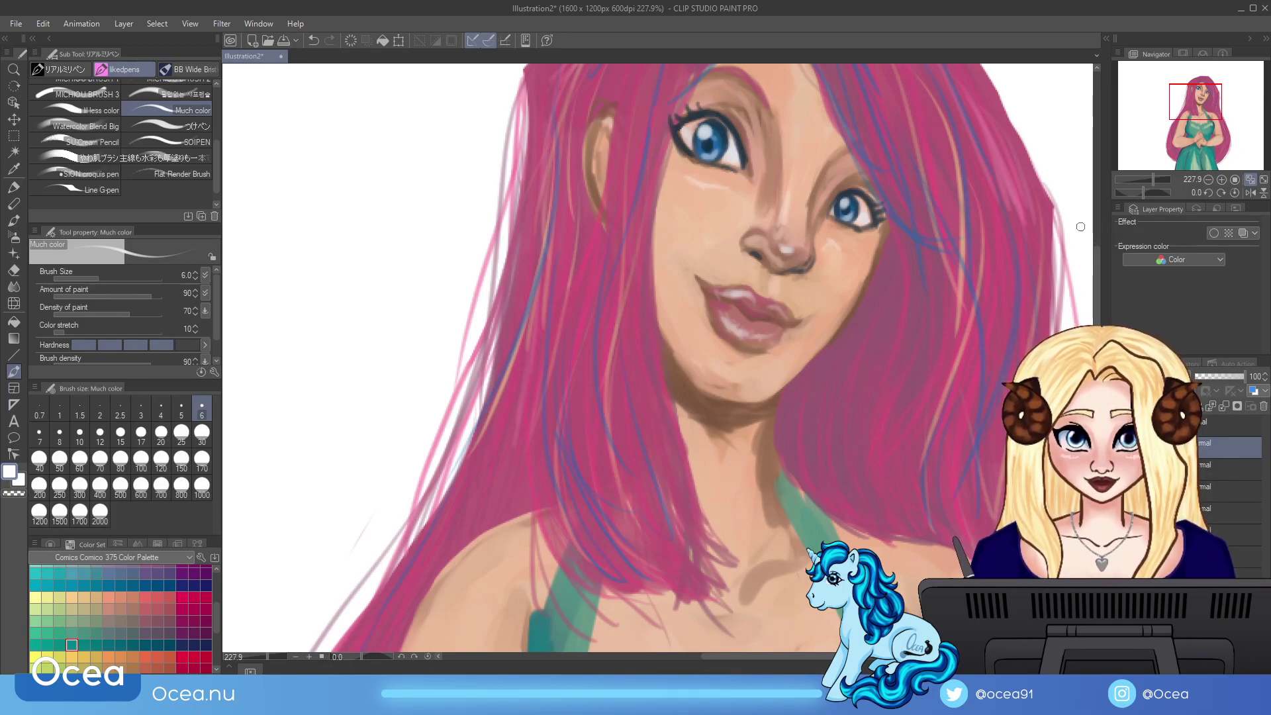
left_click(313, 40)
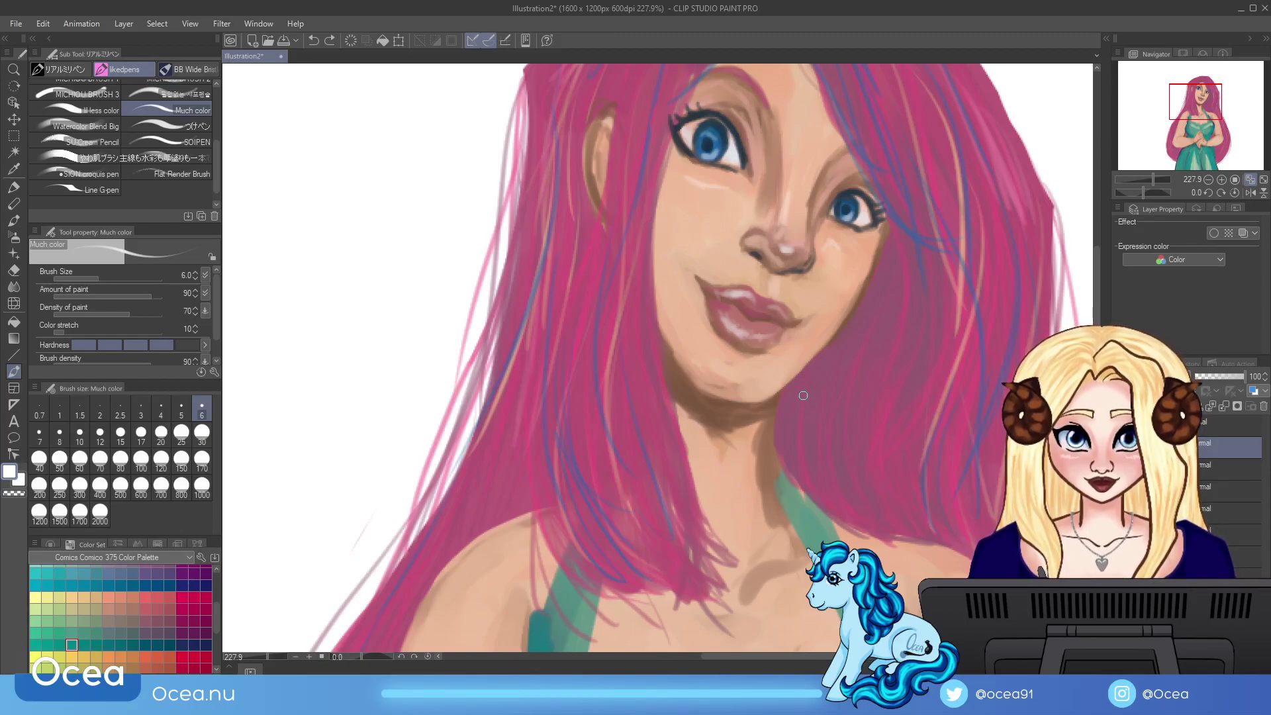
Step: Smooth the chin and lower jaw edge with sampled light skin on the skin layer, then deepen the under-jaw shadow with sampled brown
left_click(772, 380, "alt")
left_click_drag(743, 388, 721, 389)
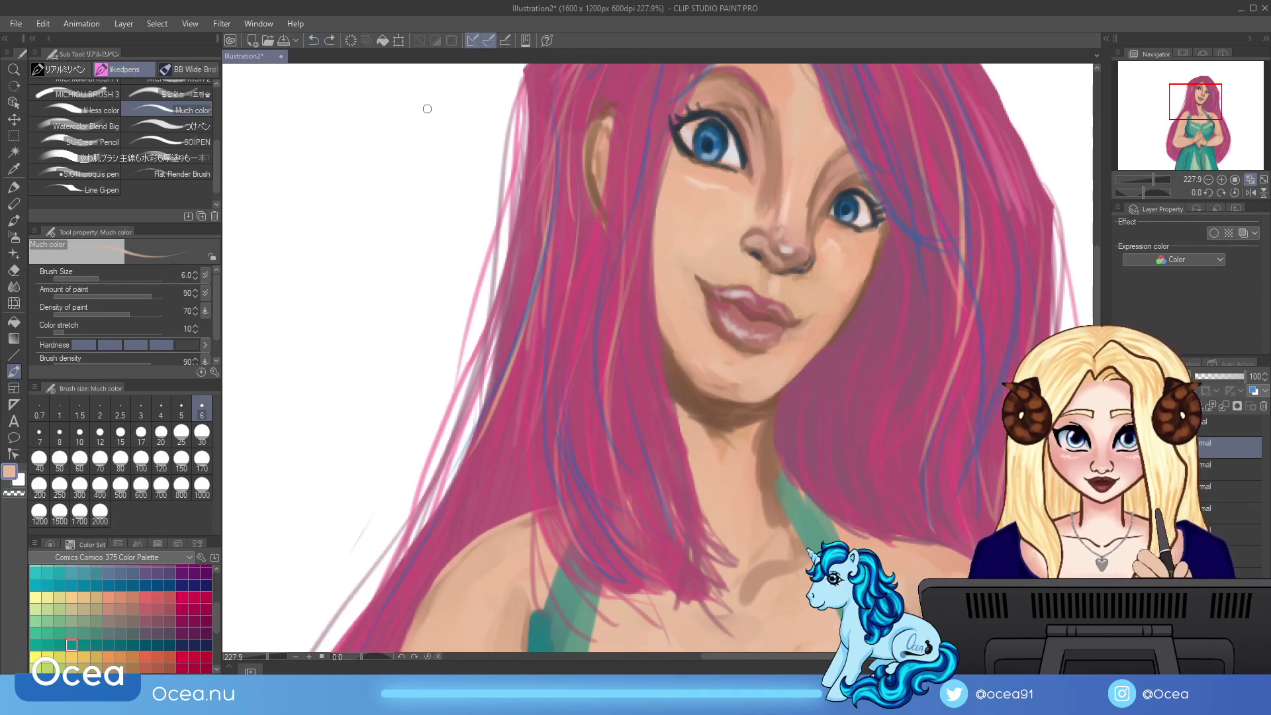
left_click(1170, 514)
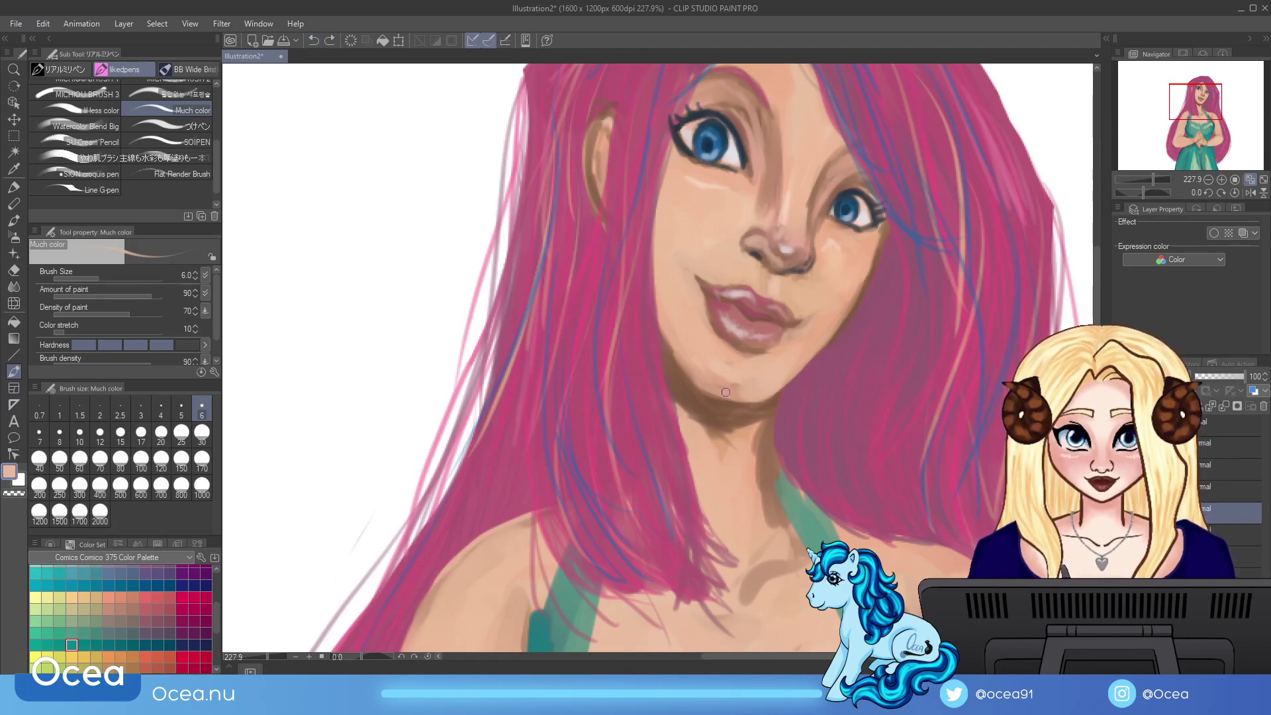
left_click_drag(735, 398, 718, 392)
mouse_move(658, 324)
left_mouse_down()
mouse_move(713, 394)
mouse_move(755, 405)
mouse_move(892, 325)
mouse_move(752, 421)
mouse_move(705, 413)
mouse_move(763, 396)
left_mouse_up()
left_click(759, 409, "alt")
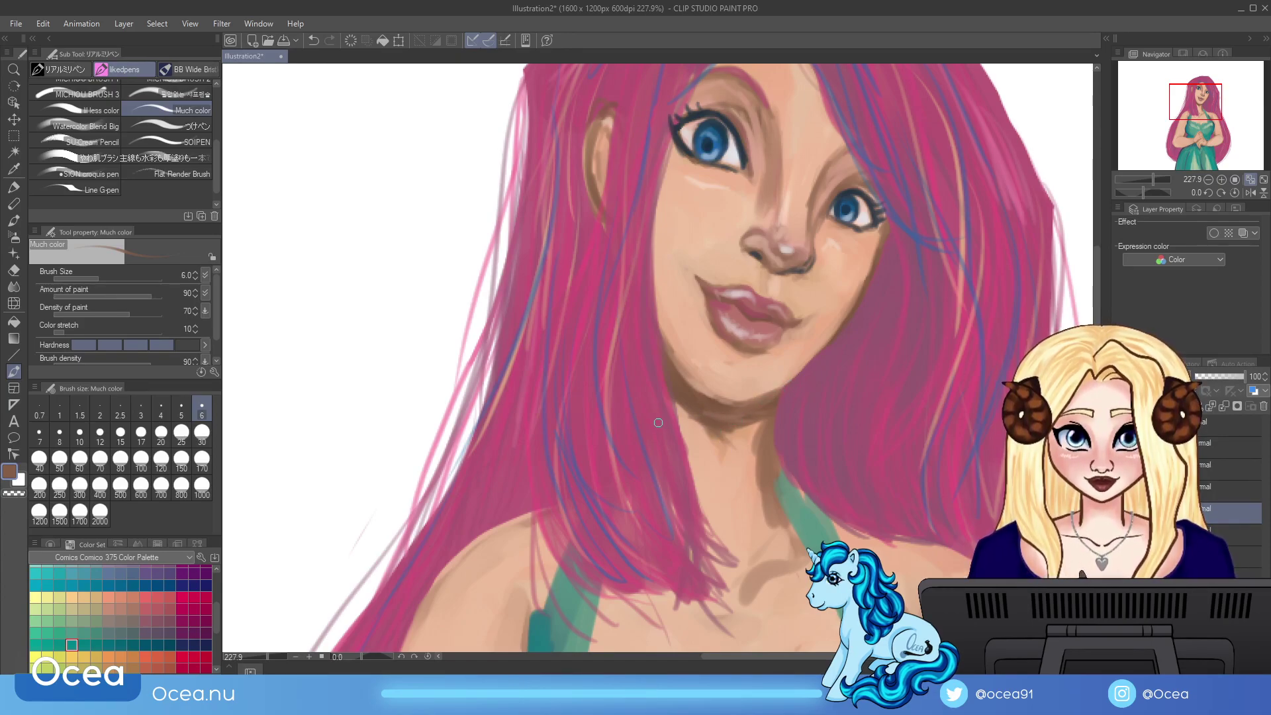
mouse_move(707, 427)
left_mouse_down()
mouse_move(689, 414)
mouse_move(683, 429)
left_mouse_up()
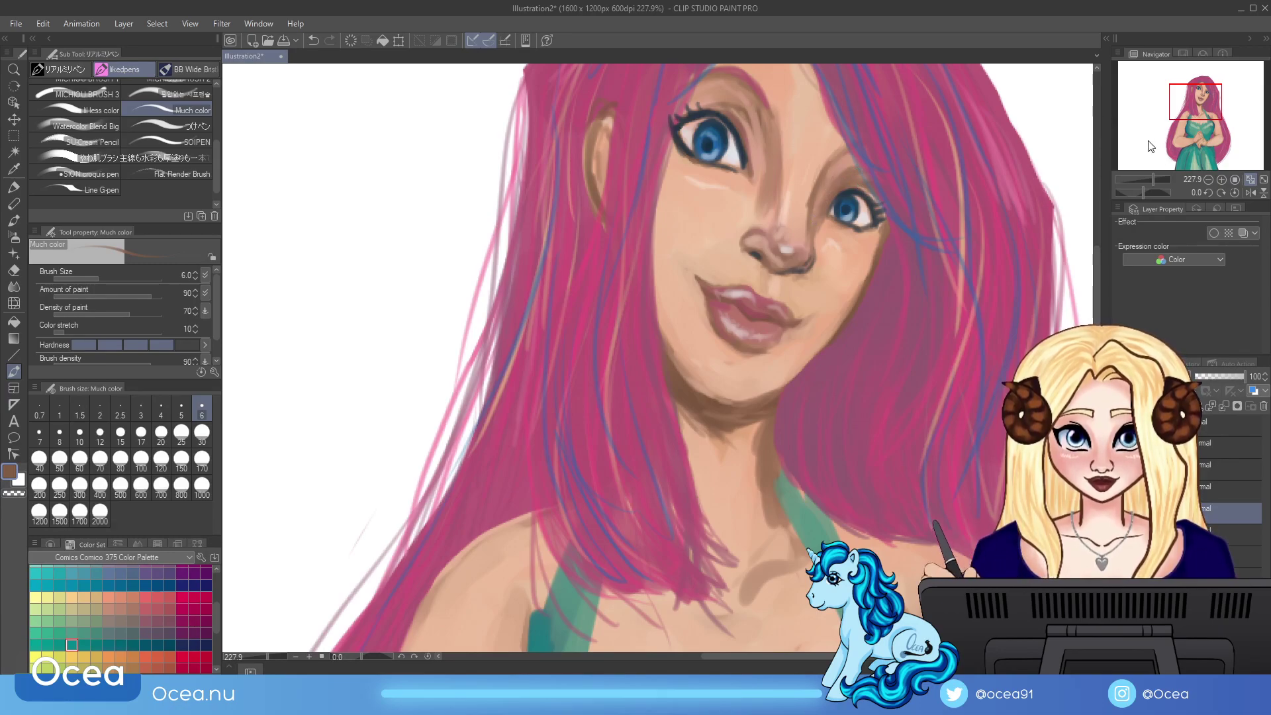
Step: Sample the reddish brown from the nose and shade the nose bridge's side and the crease above the smaller eye
left_click(786, 261, "alt")
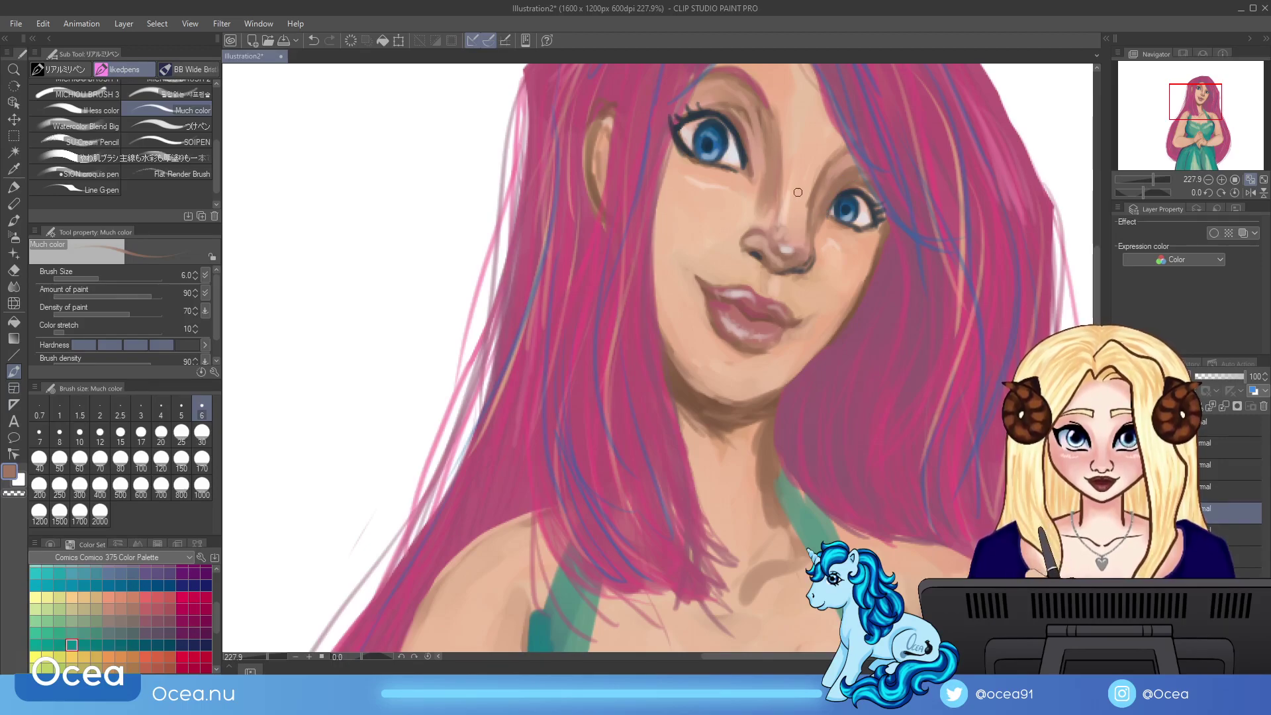
left_click(786, 253, "alt")
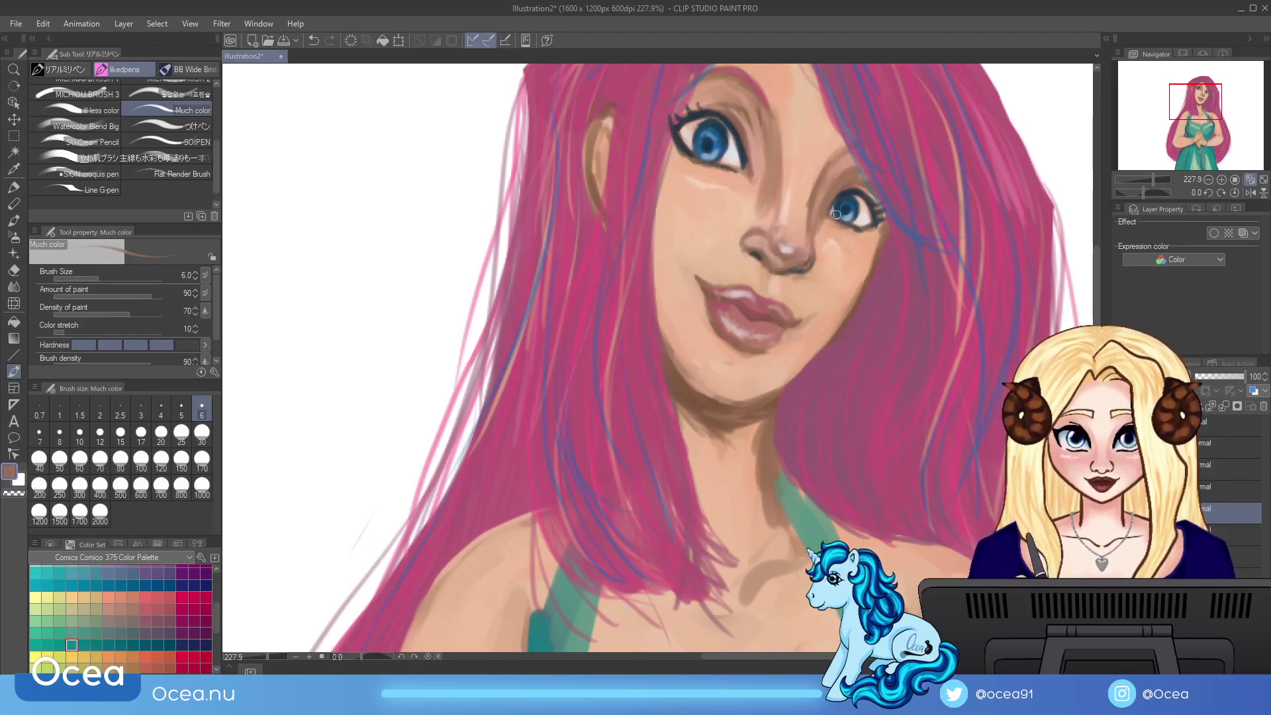
left_click_drag(828, 178, 849, 162)
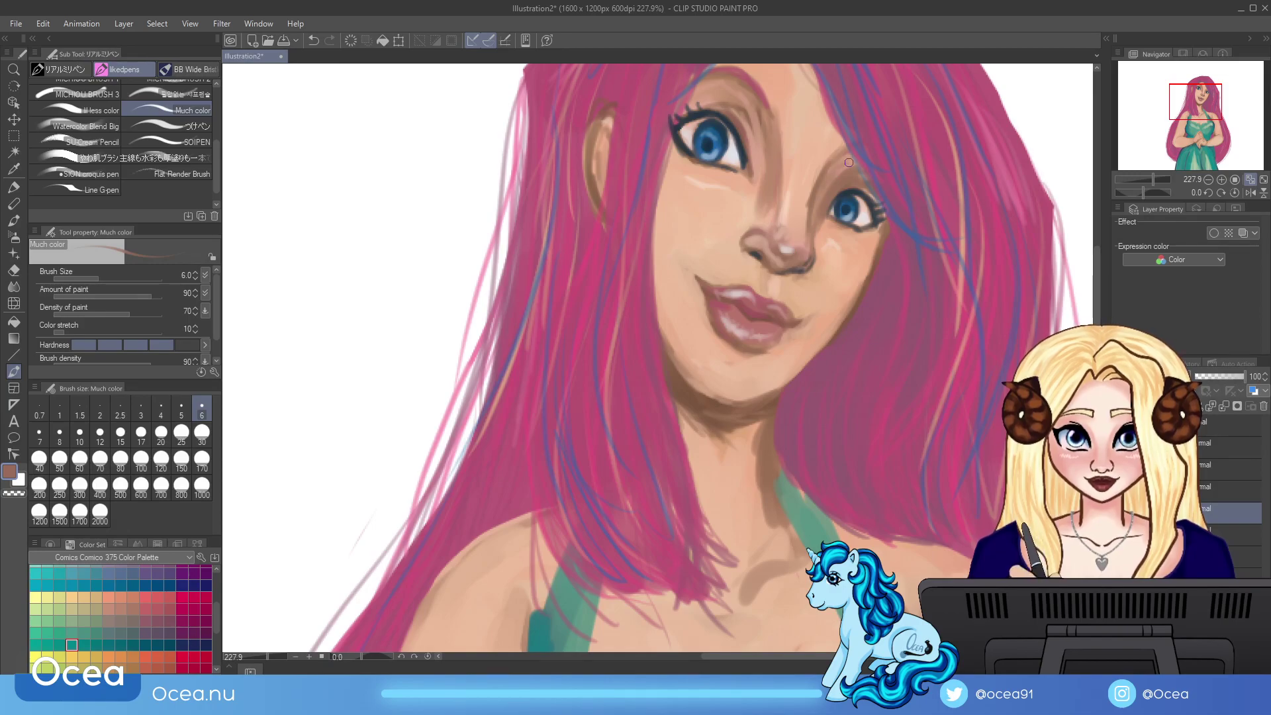
left_click_drag(757, 211, 760, 179)
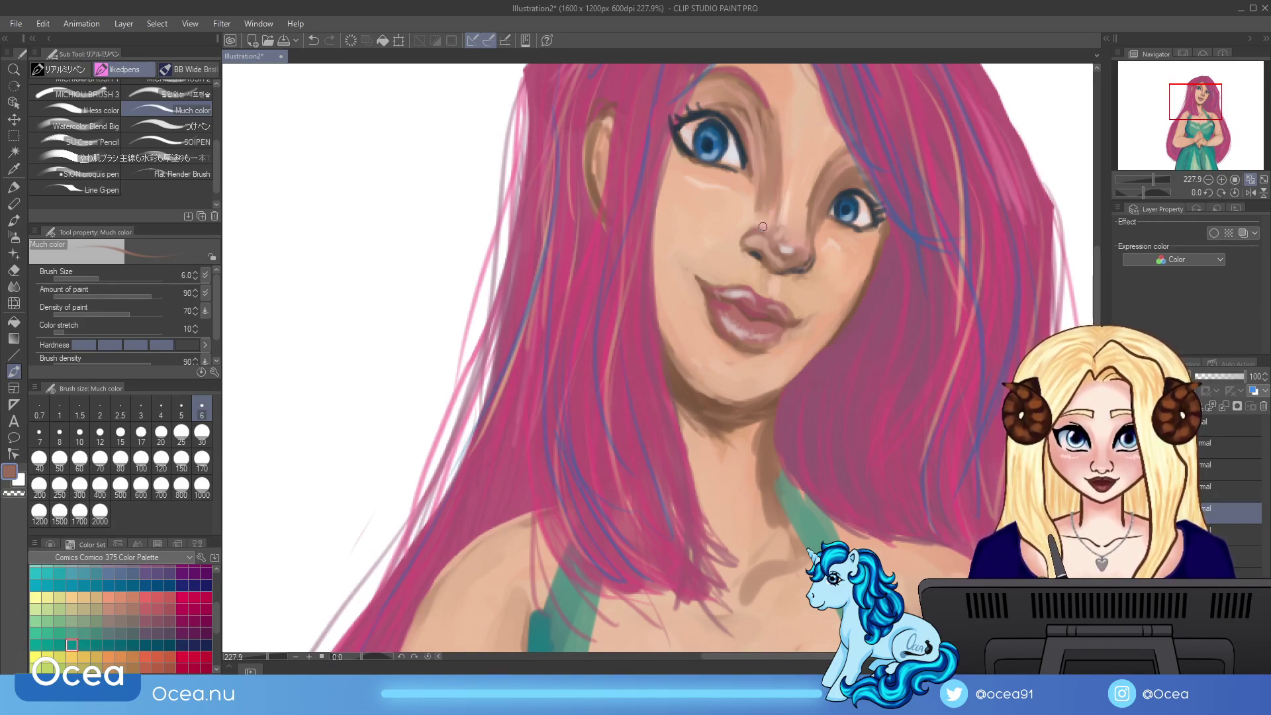
Step: Hide the white paper layer to leave the figure on a transparent background and save the illustration
left_click_drag(1155, 176, 1140, 189)
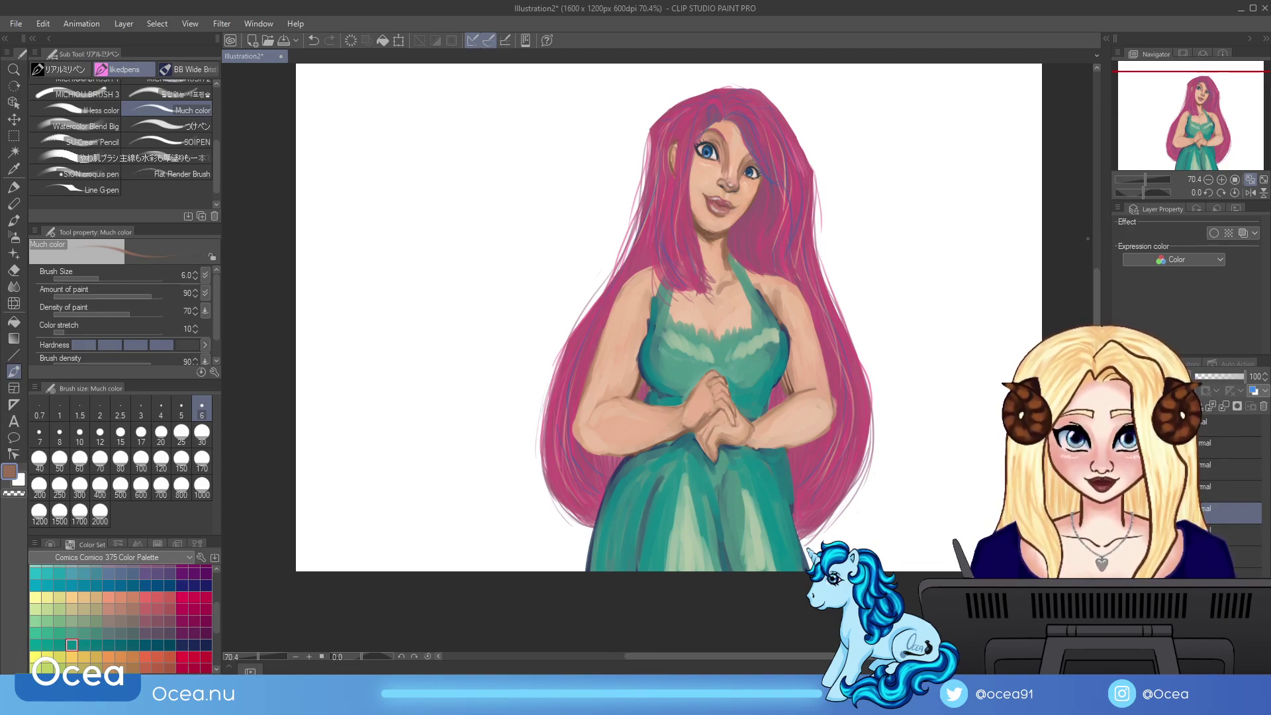
left_click(1121, 557)
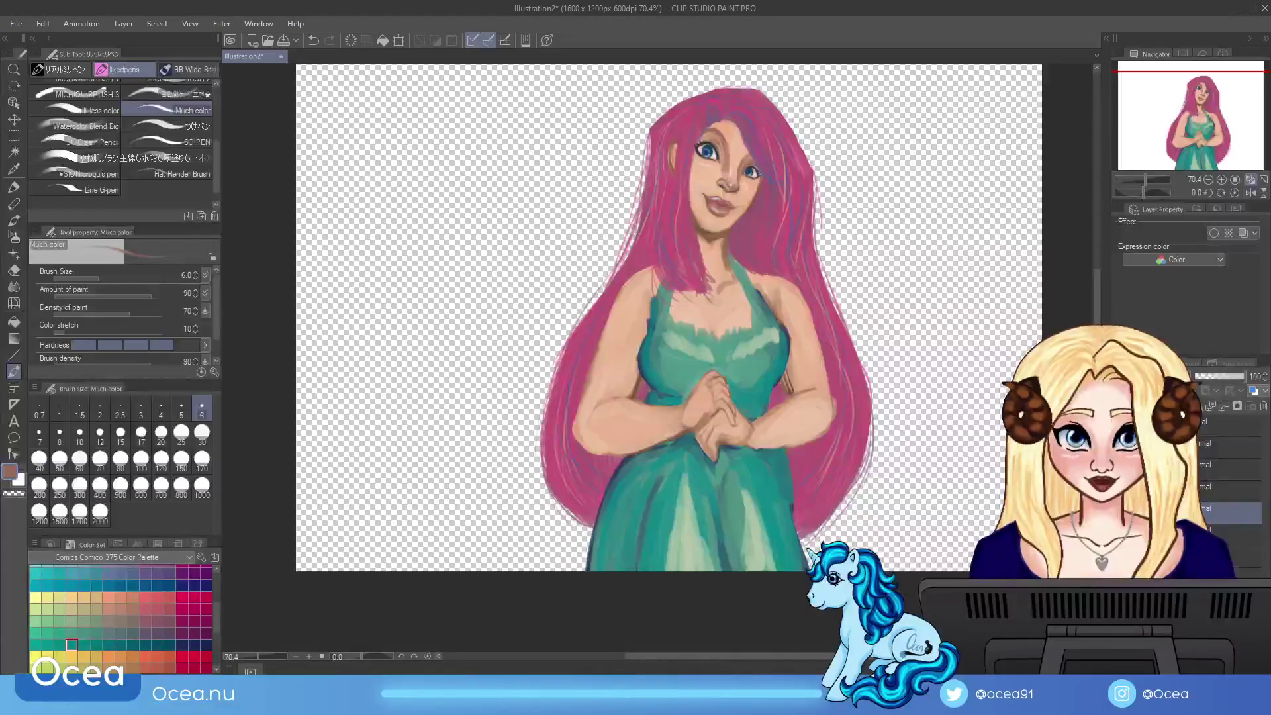
left_click(1120, 557)
left_click(1121, 557)
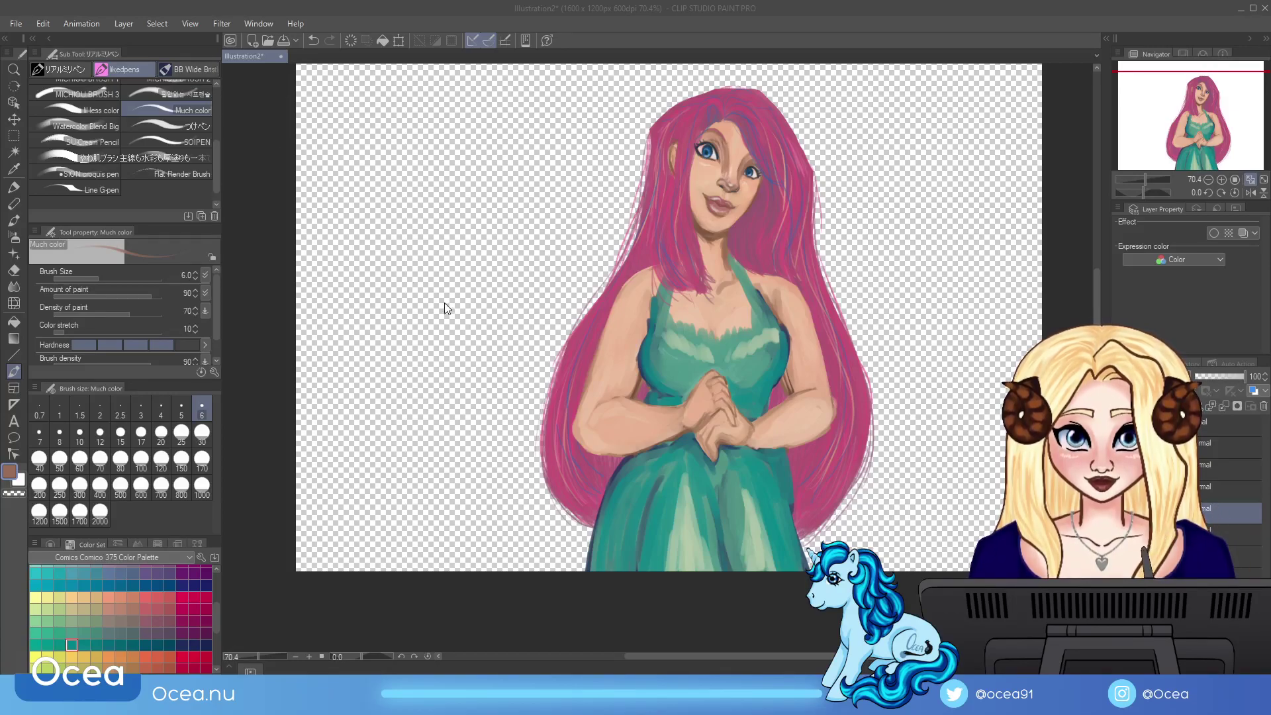
key("ctrl+s")
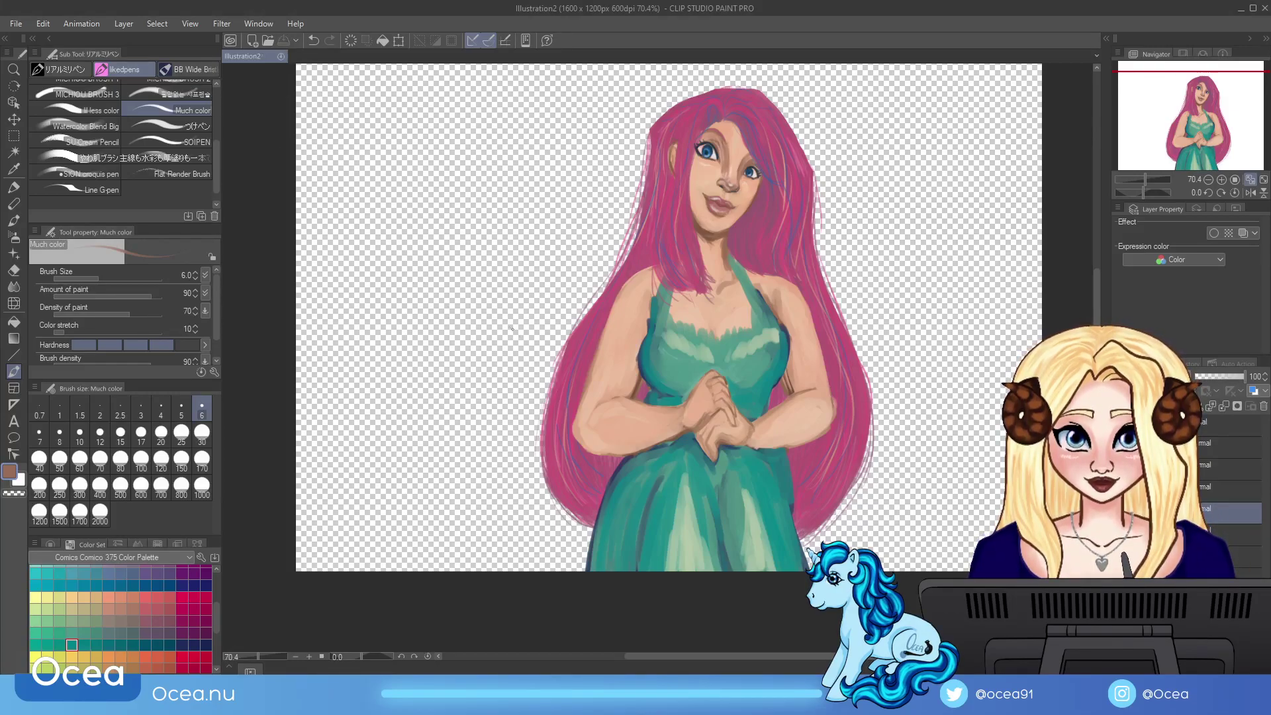